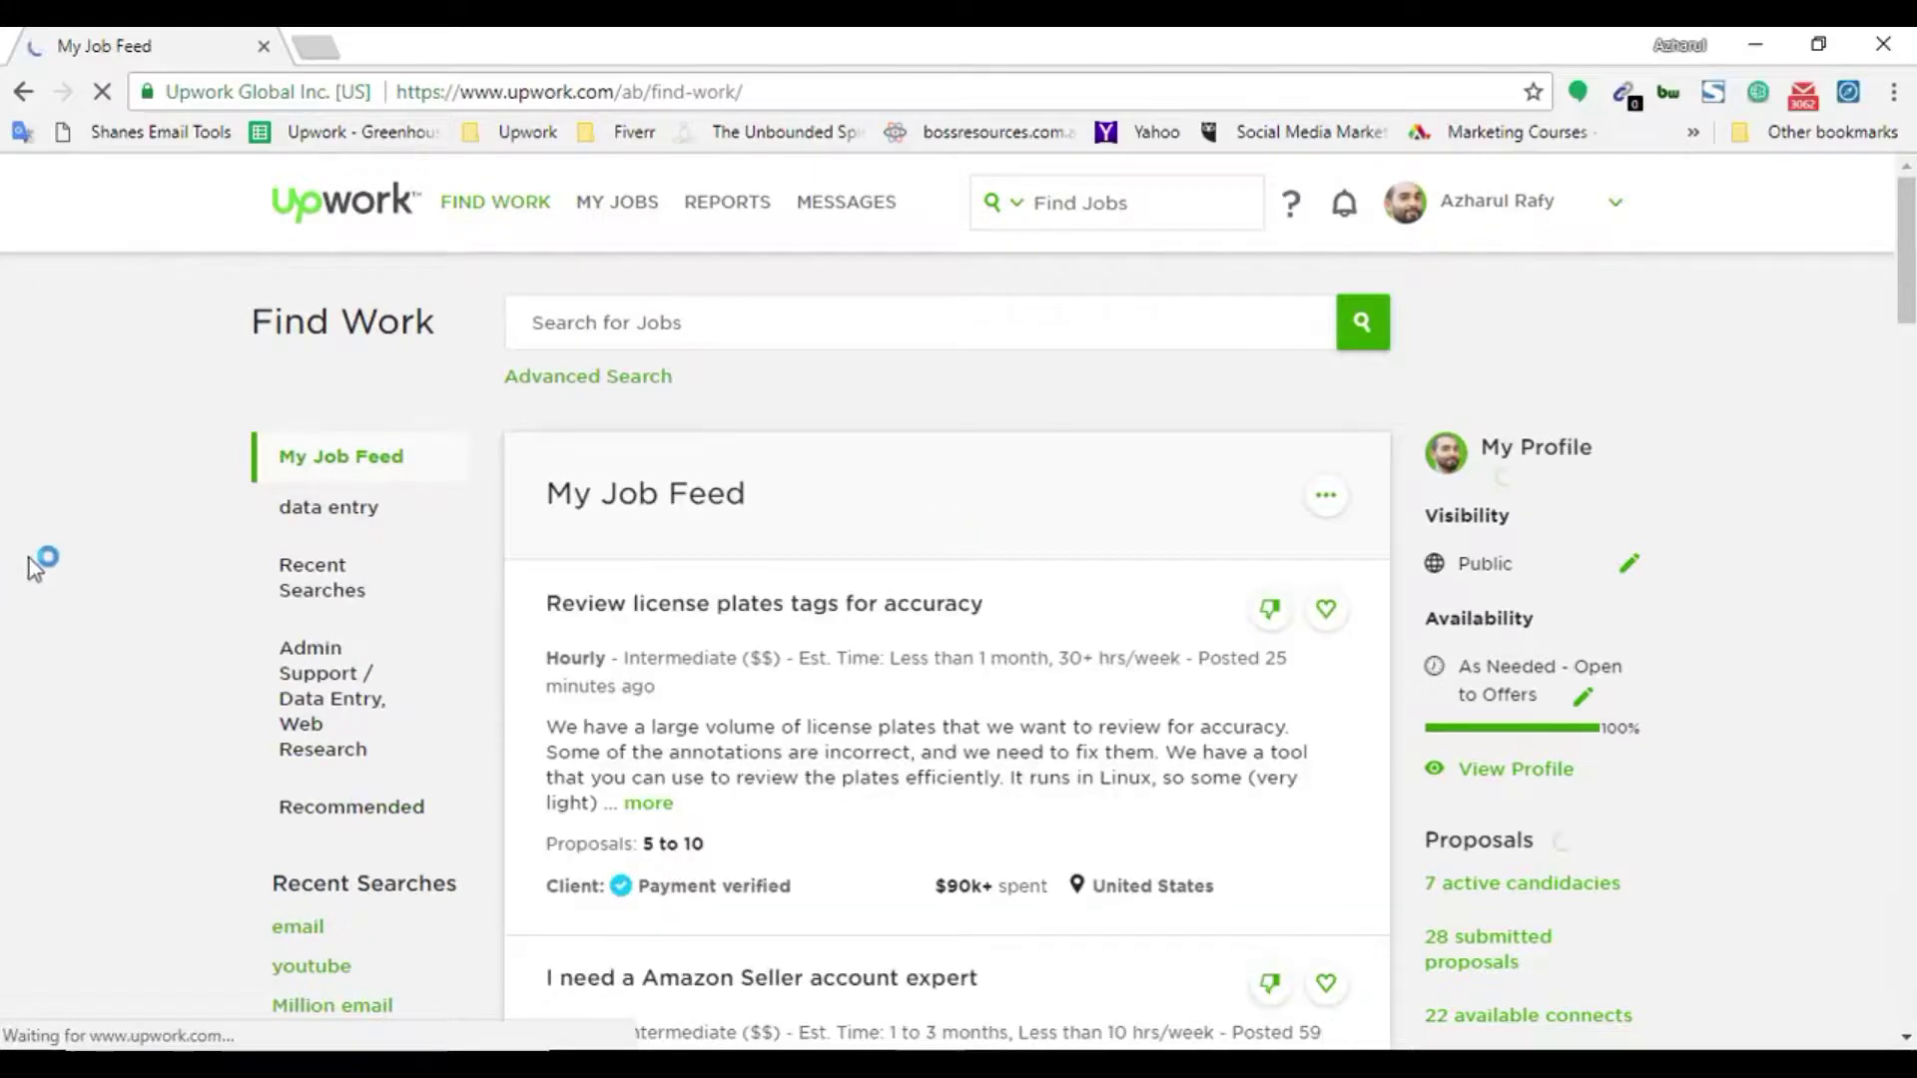
Open the "Email List Building: Get prospects and email addre..." contract from the active contracts in My Jobs
mouse_move(590, 222)
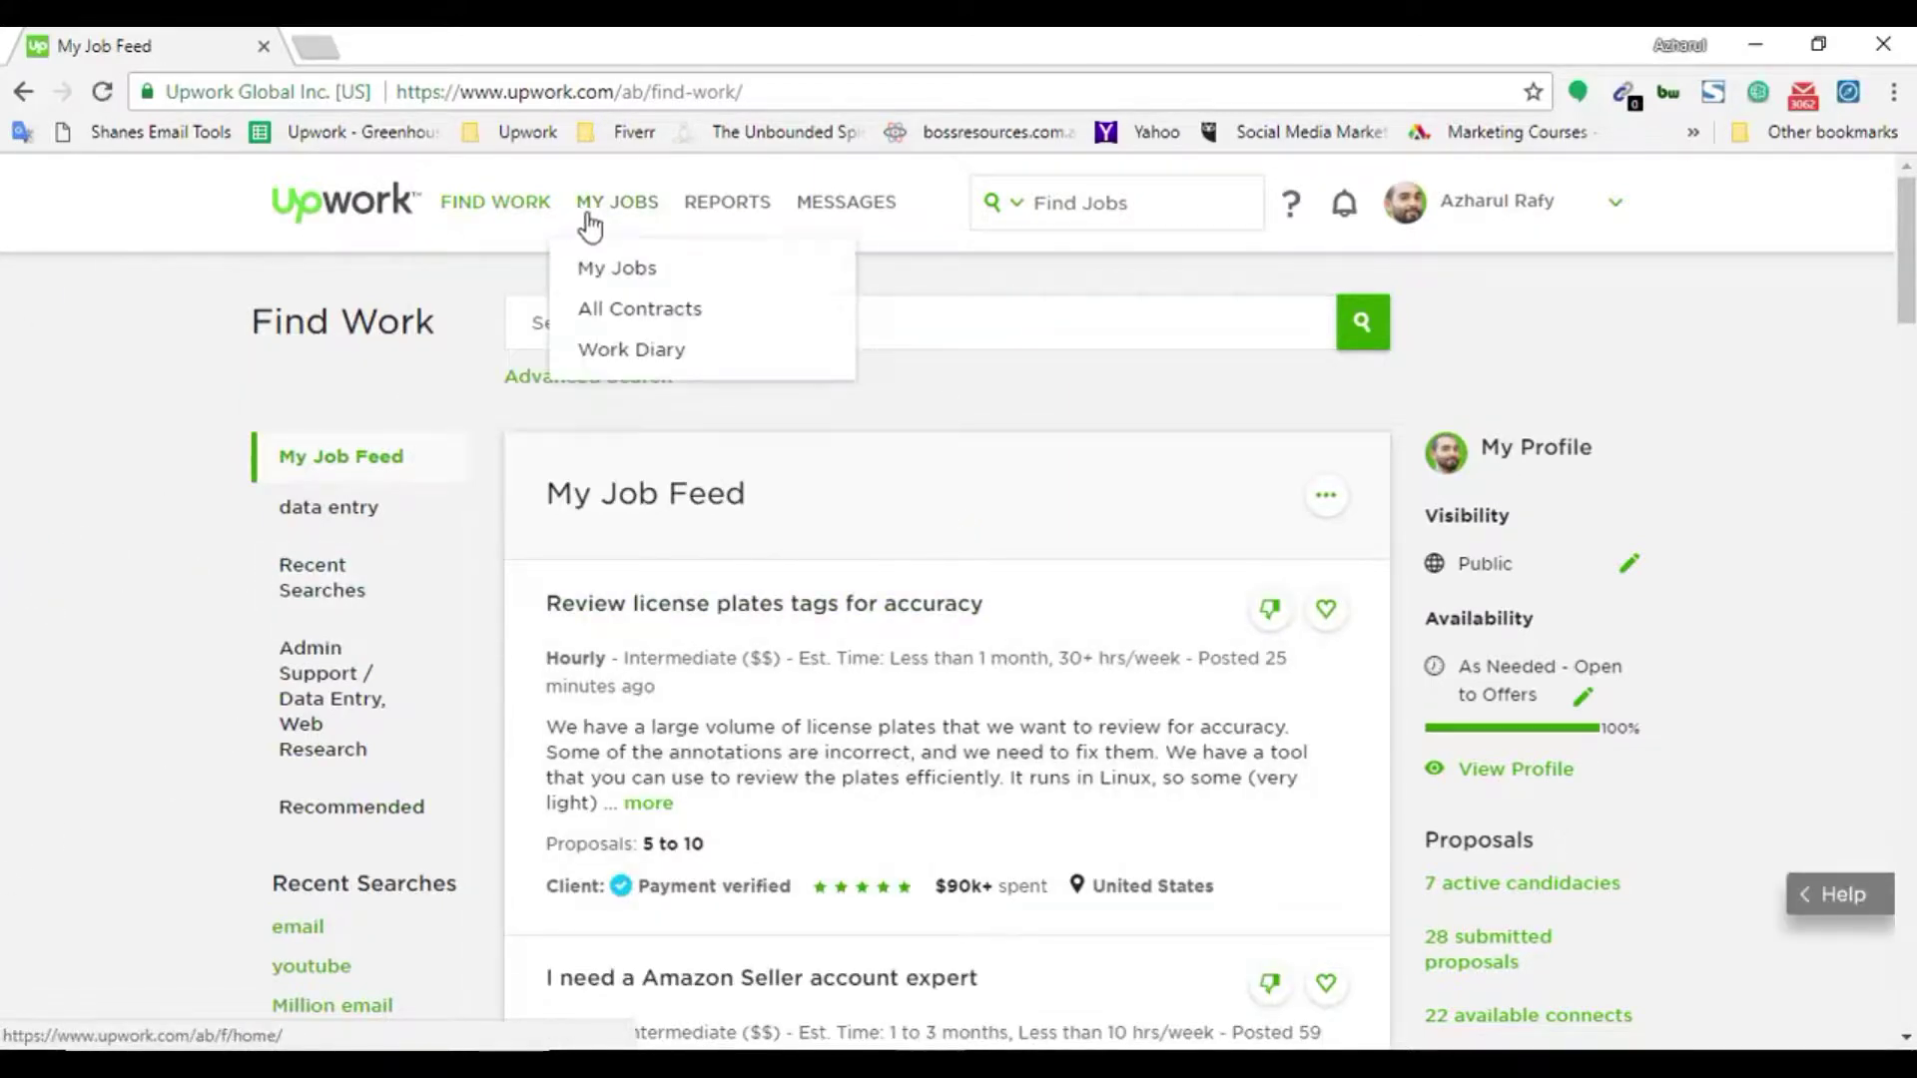
click(620, 267)
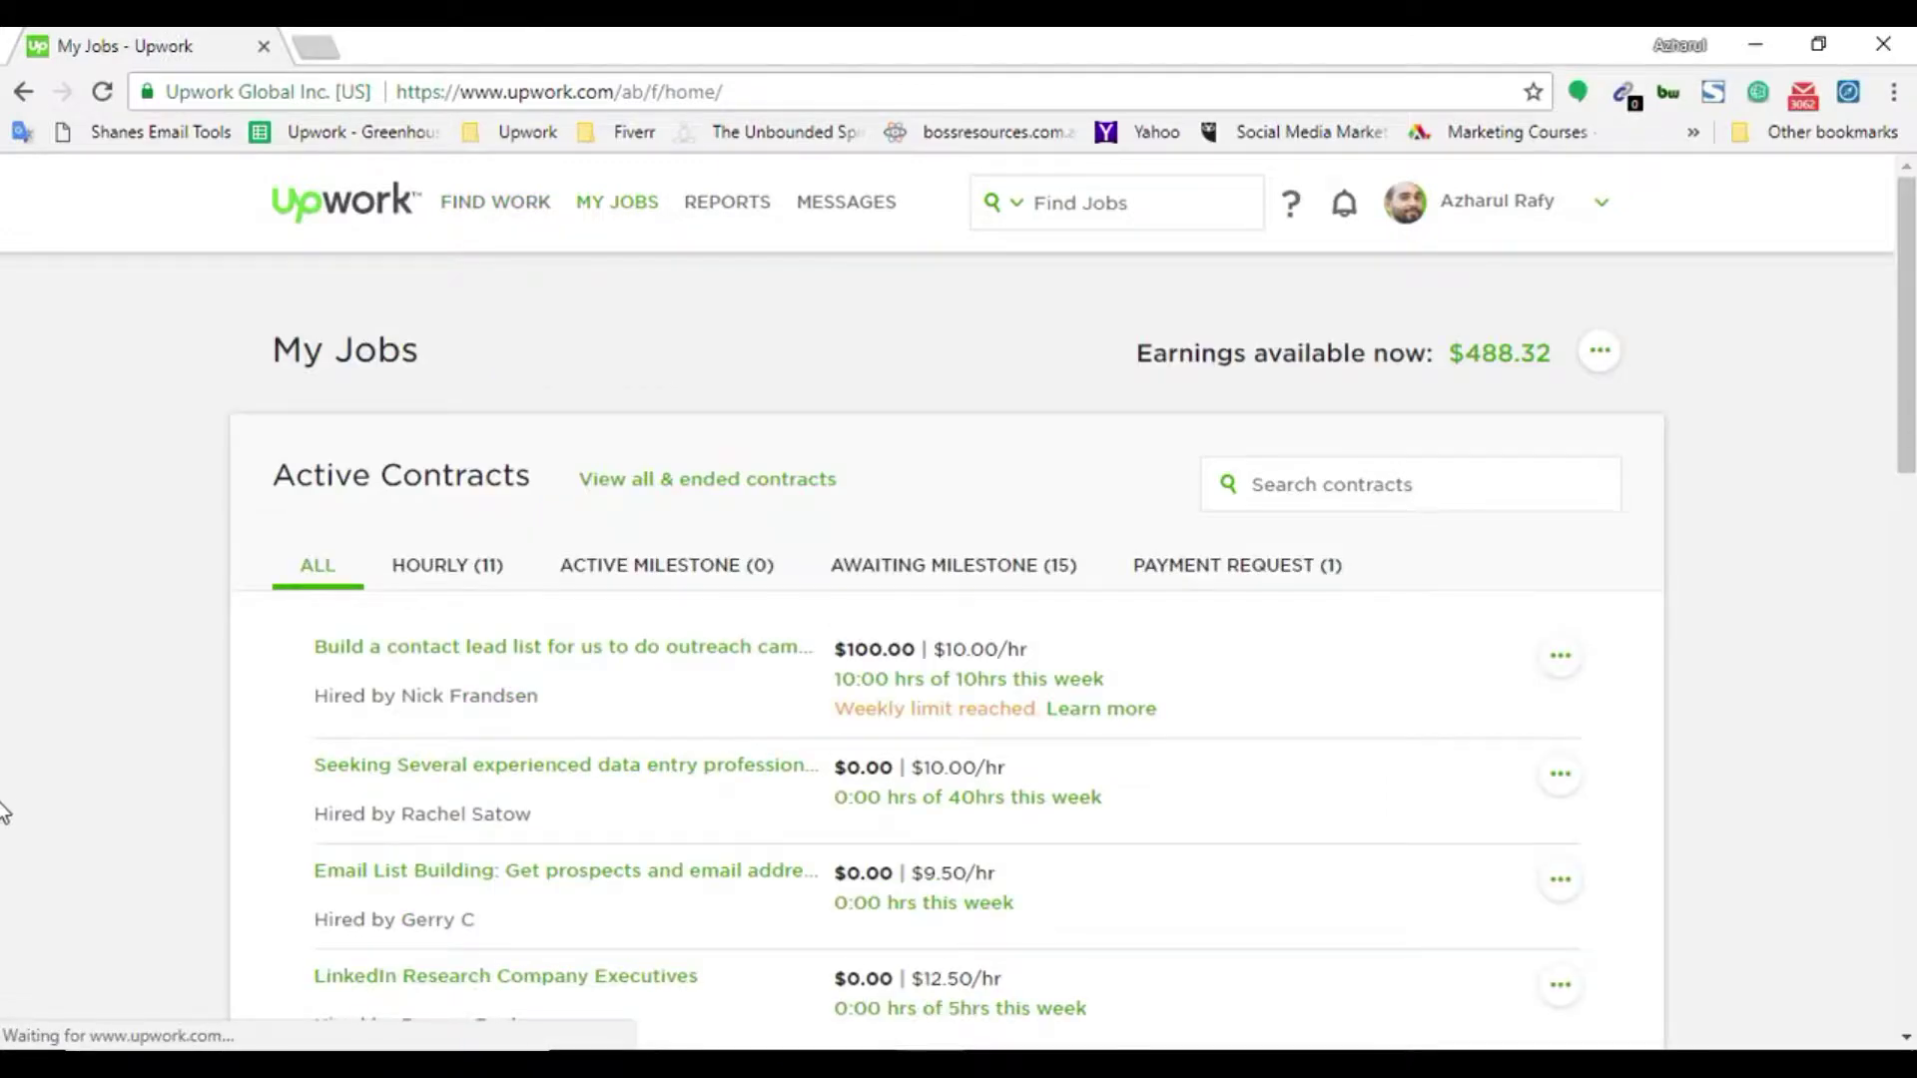
scroll(4, 811, down, 3)
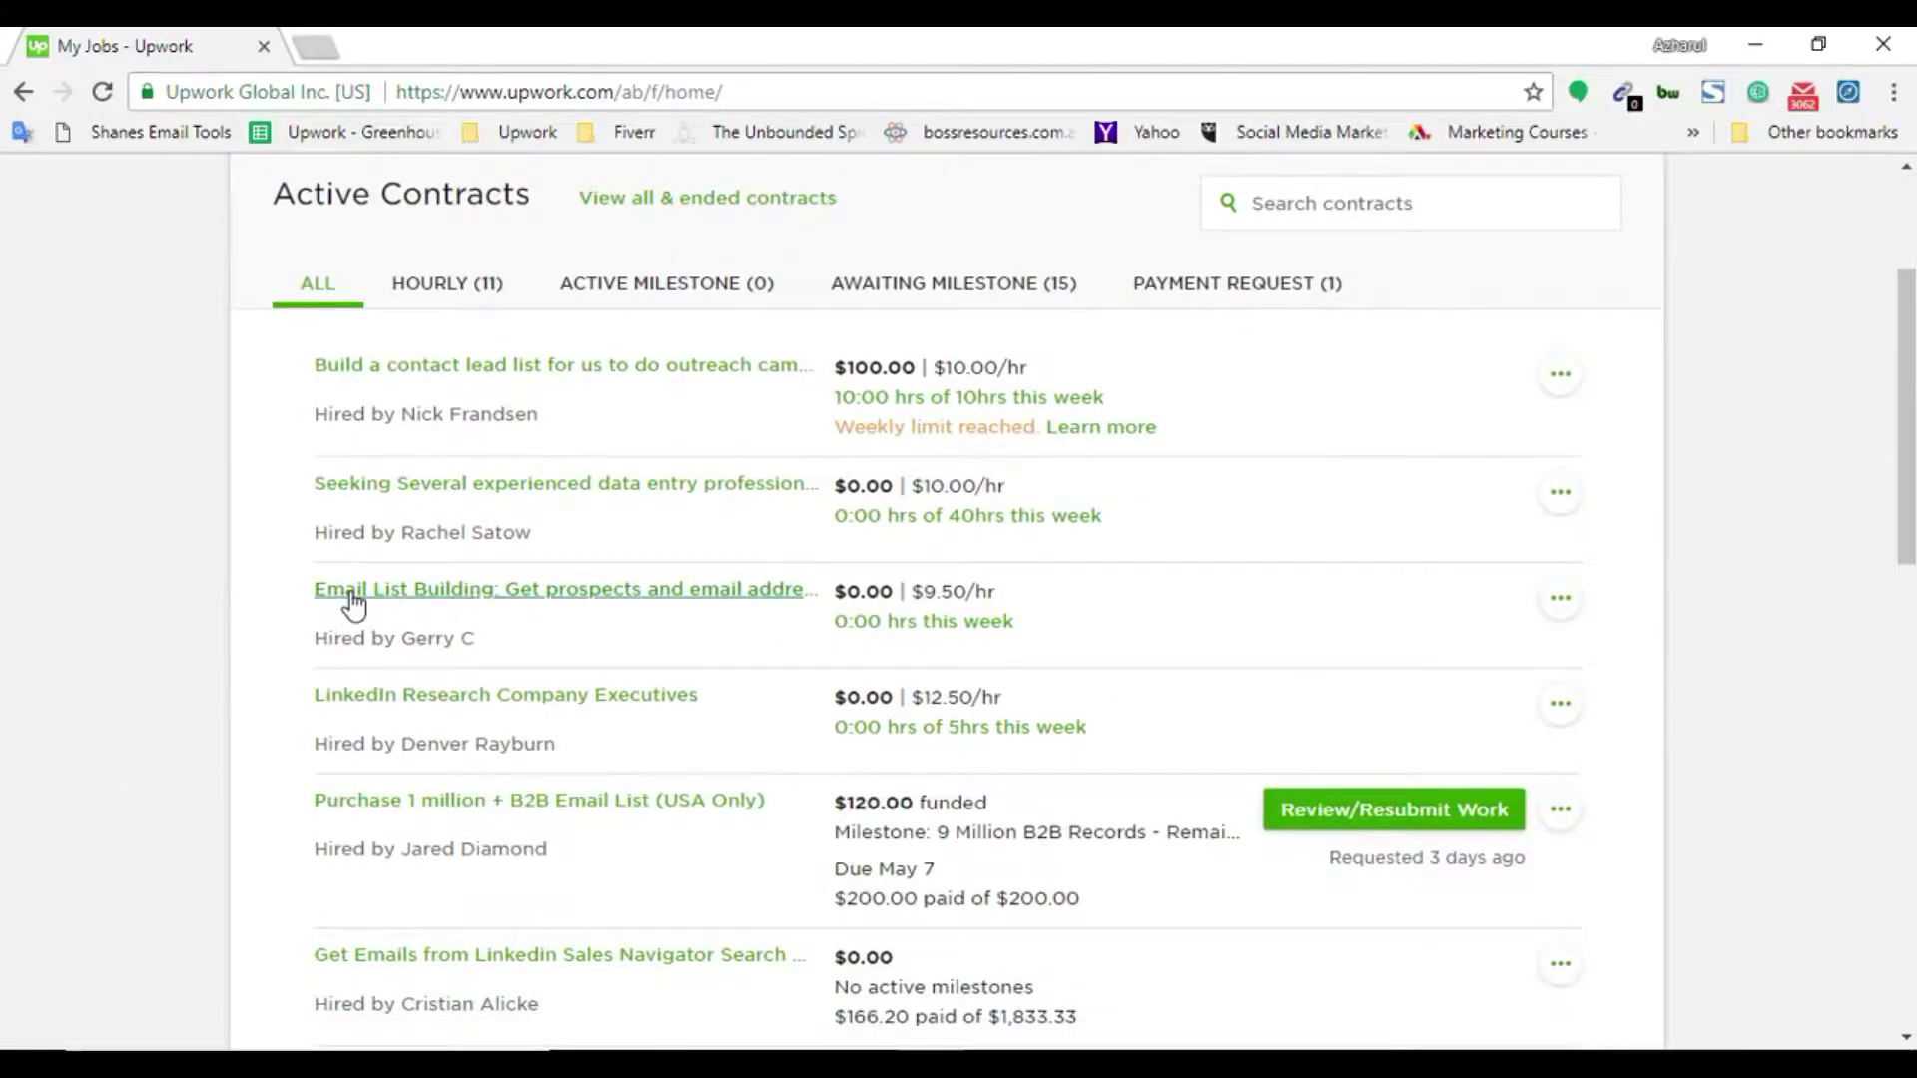
click(667, 611)
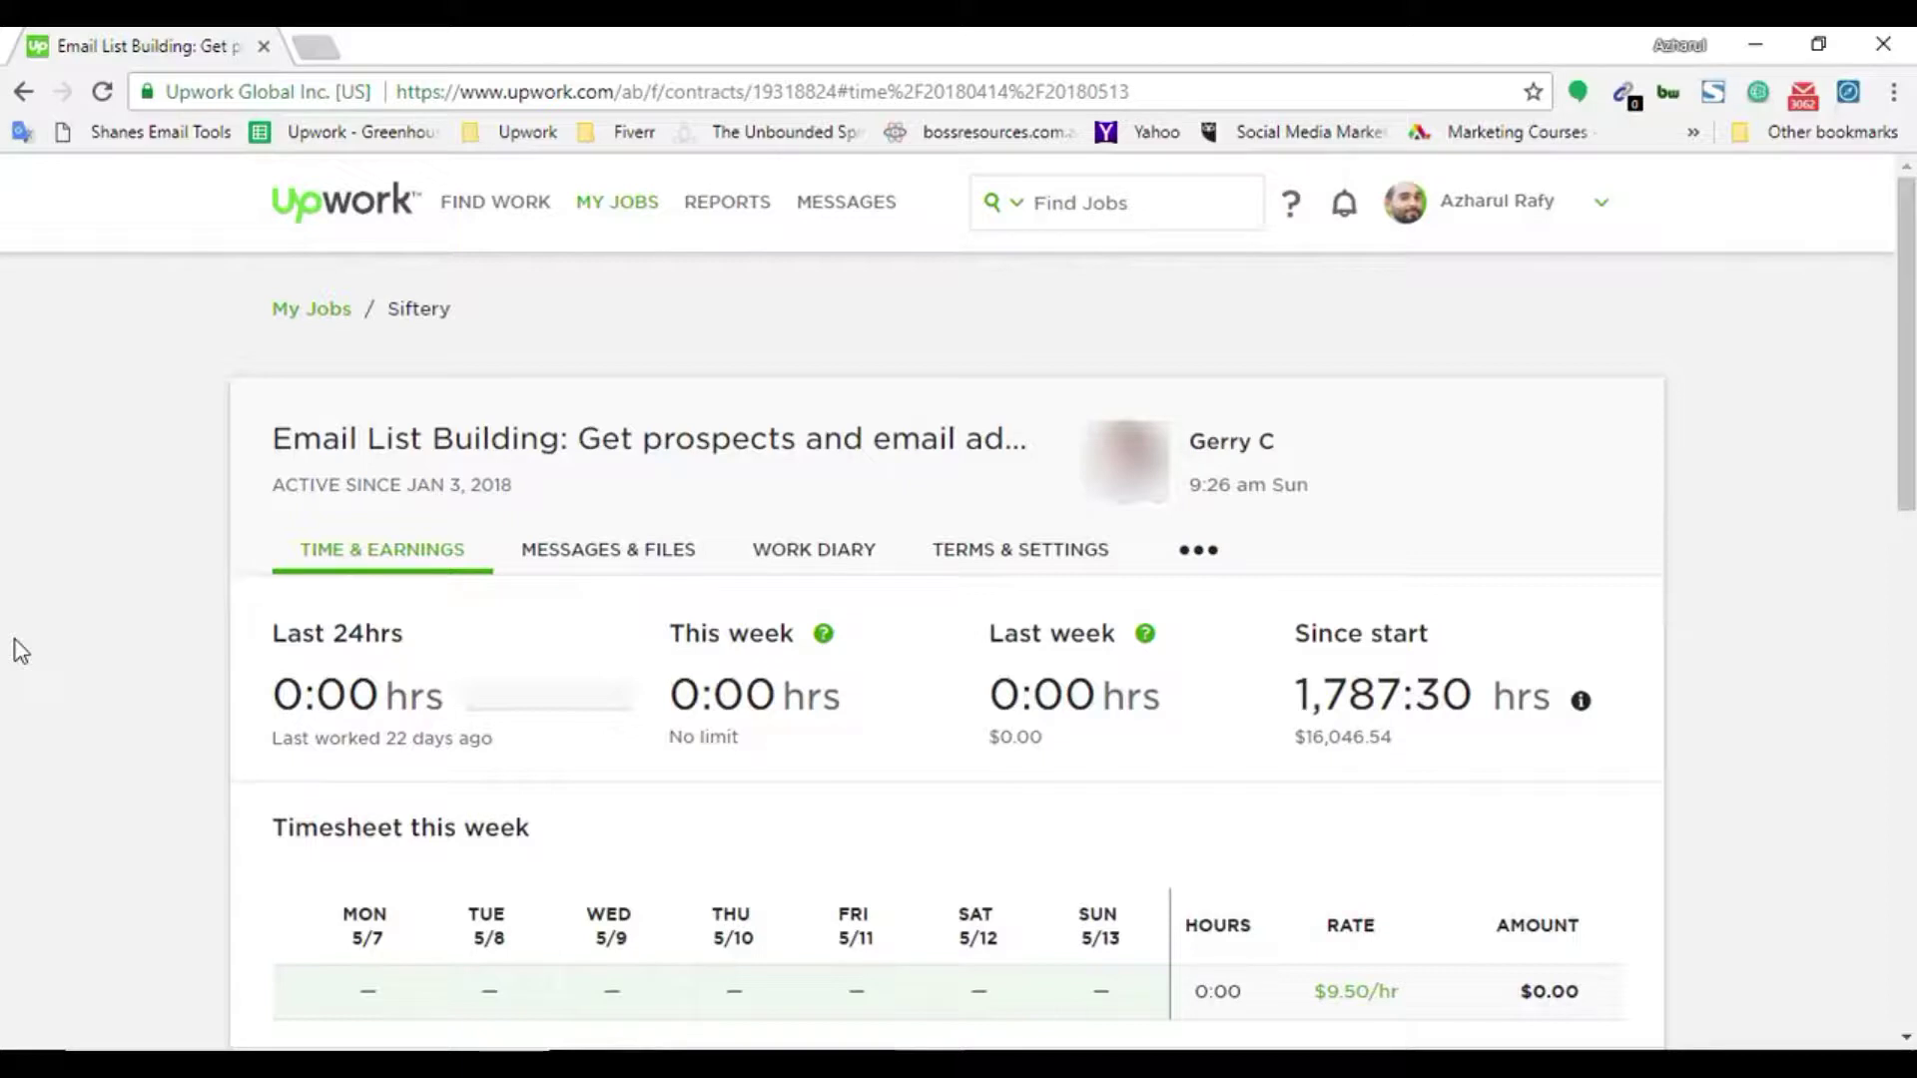
Load the bookmarked Upwork - Greenhouse spreadsheet in a new tab and review the contract's hours and earnings meanwhile
click(328, 46)
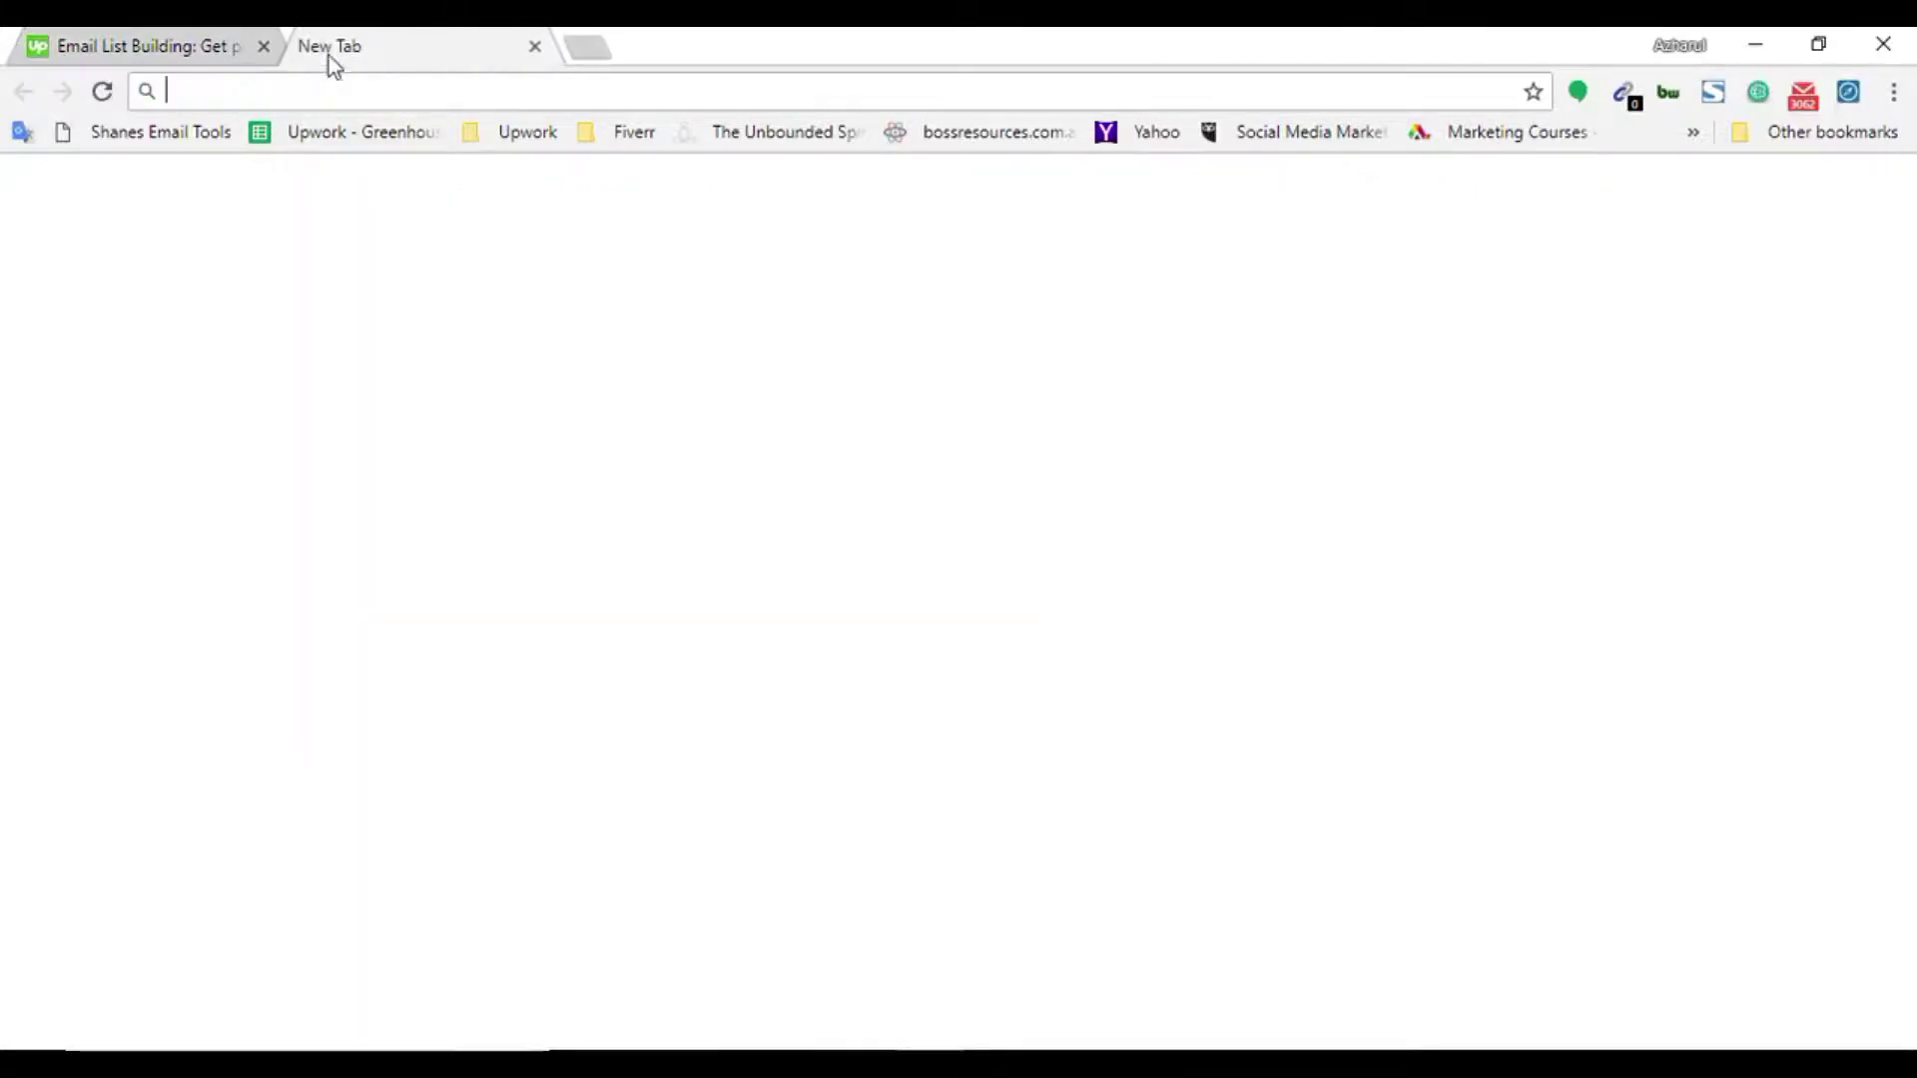
click(325, 140)
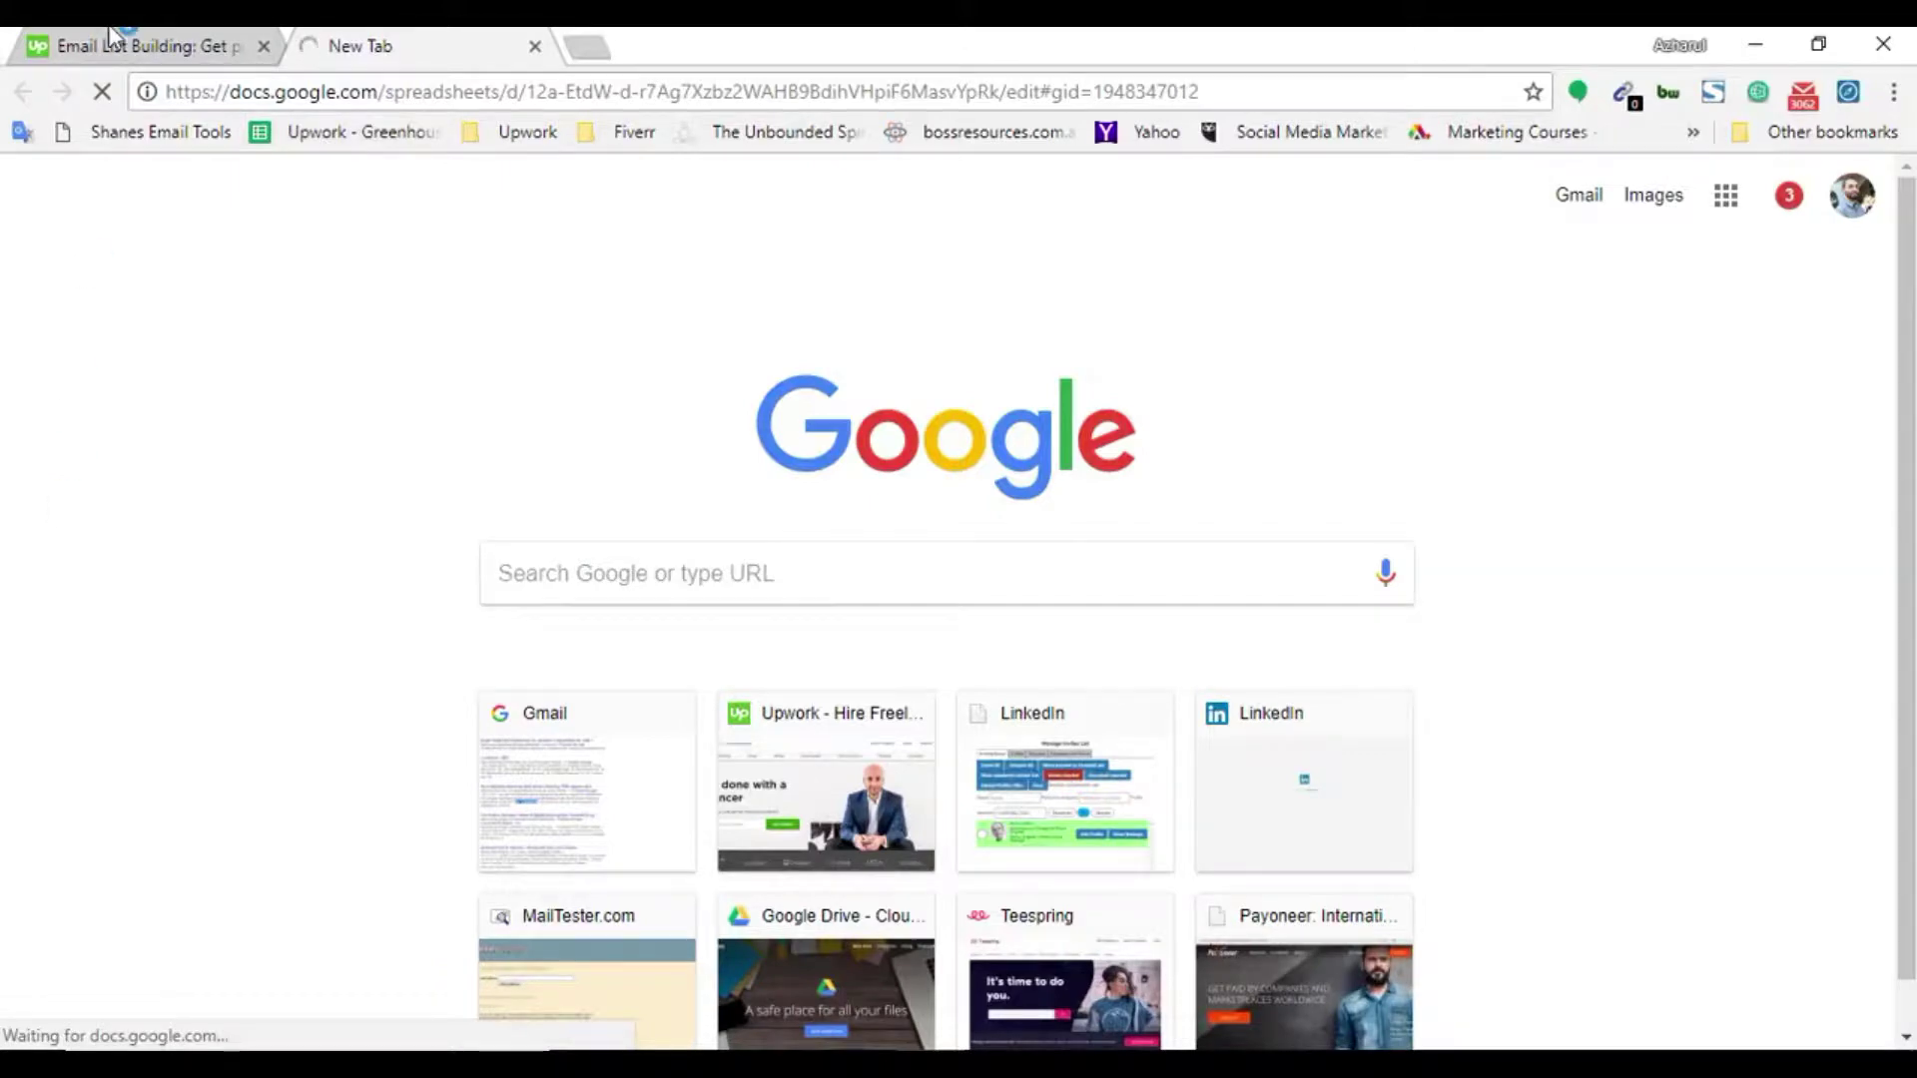
key(ctrl+shift+Tab)
mouse_move(1908, 329)
mouse_down()
mouse_move(1905, 535)
mouse_move(1907, 365)
mouse_up()
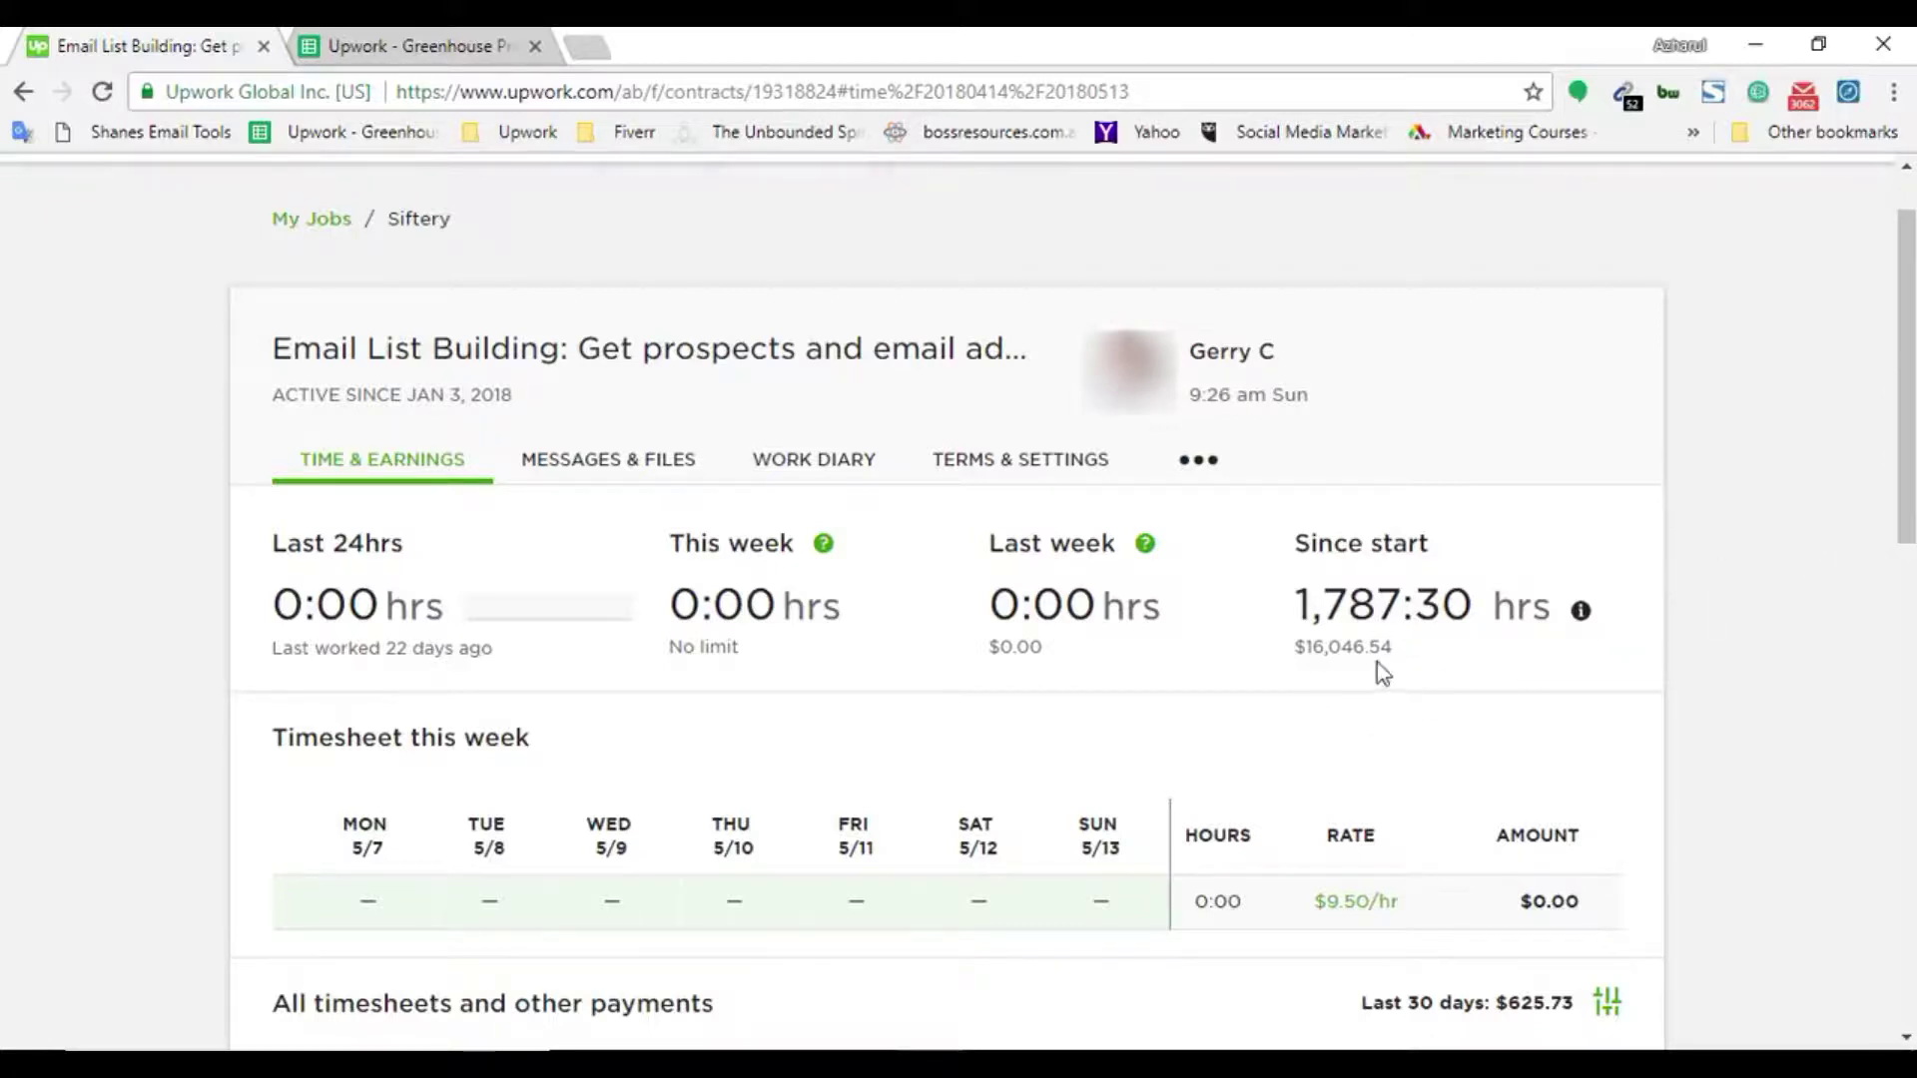
scroll(1785, 373, up, 1)
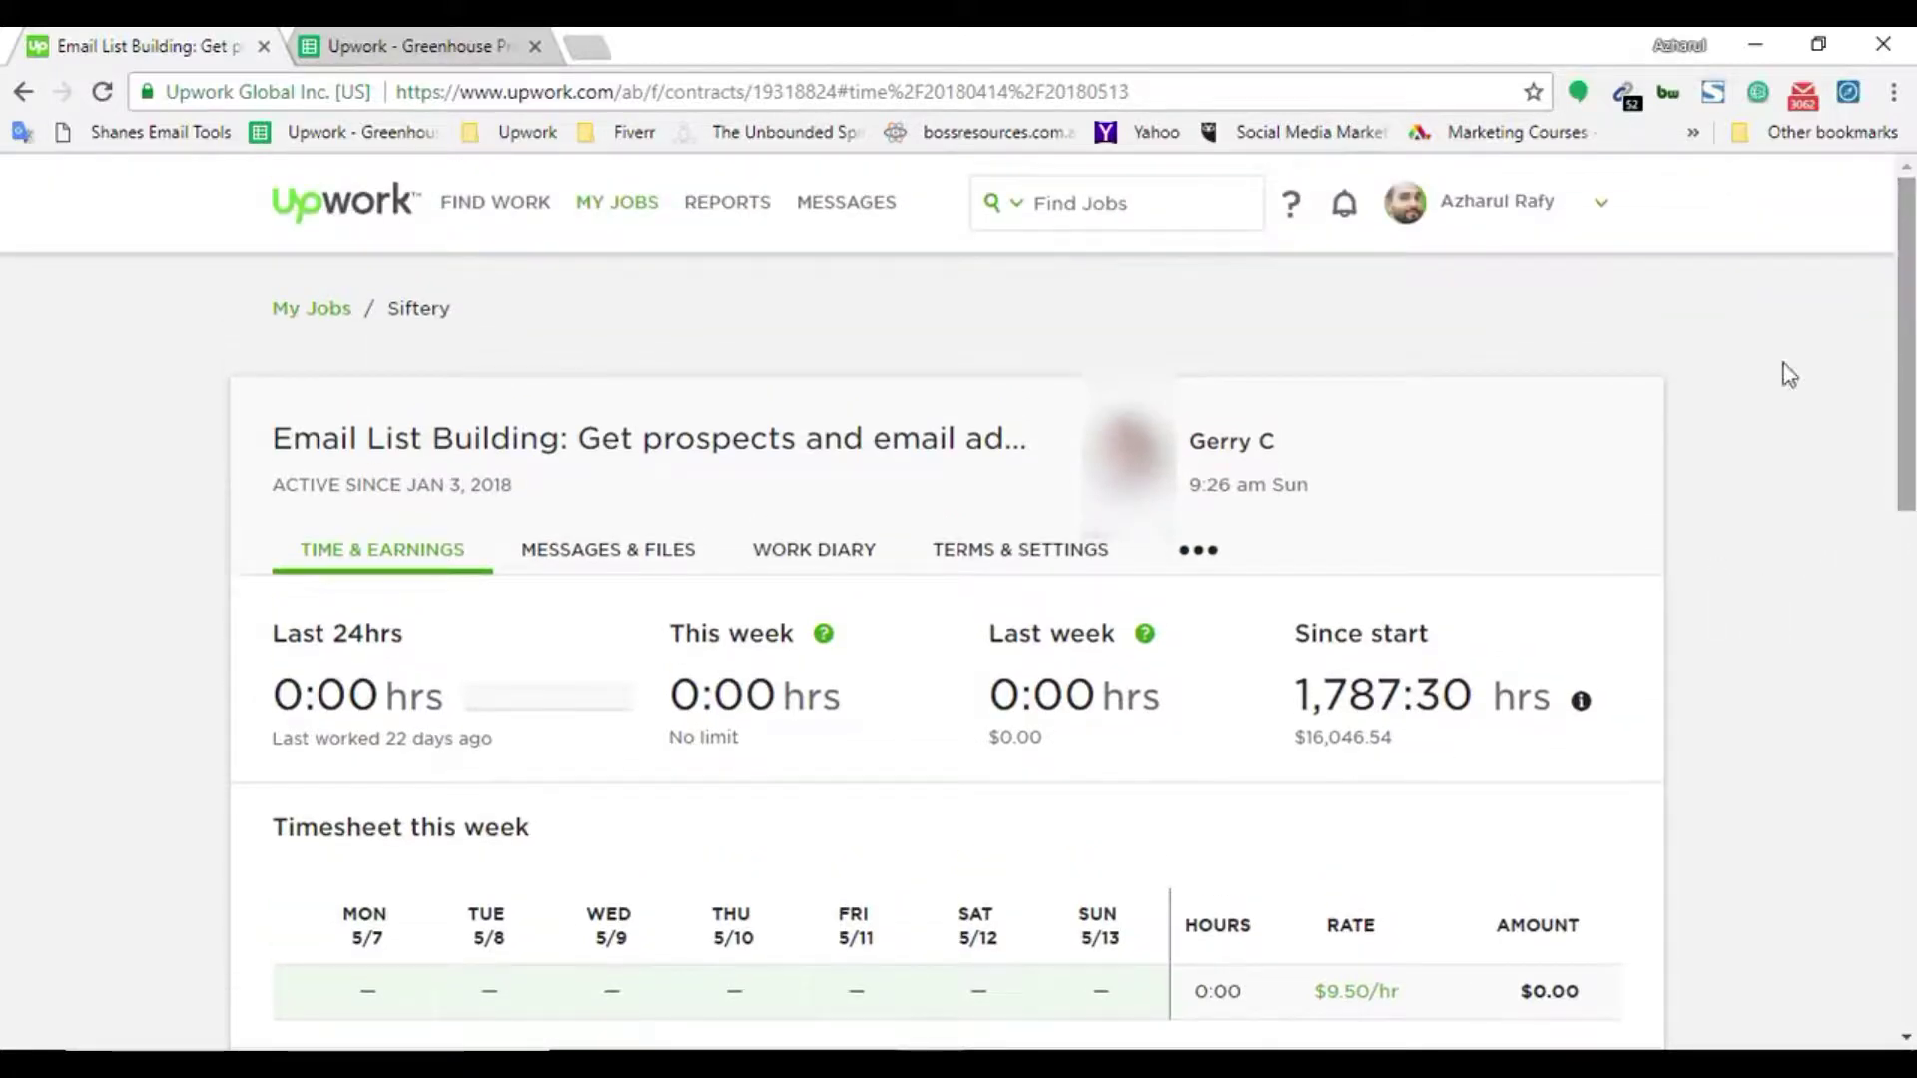
Switch to the Greenhouse spreadsheet and open the project sheet located just after the Ops 3 sheets
click(445, 43)
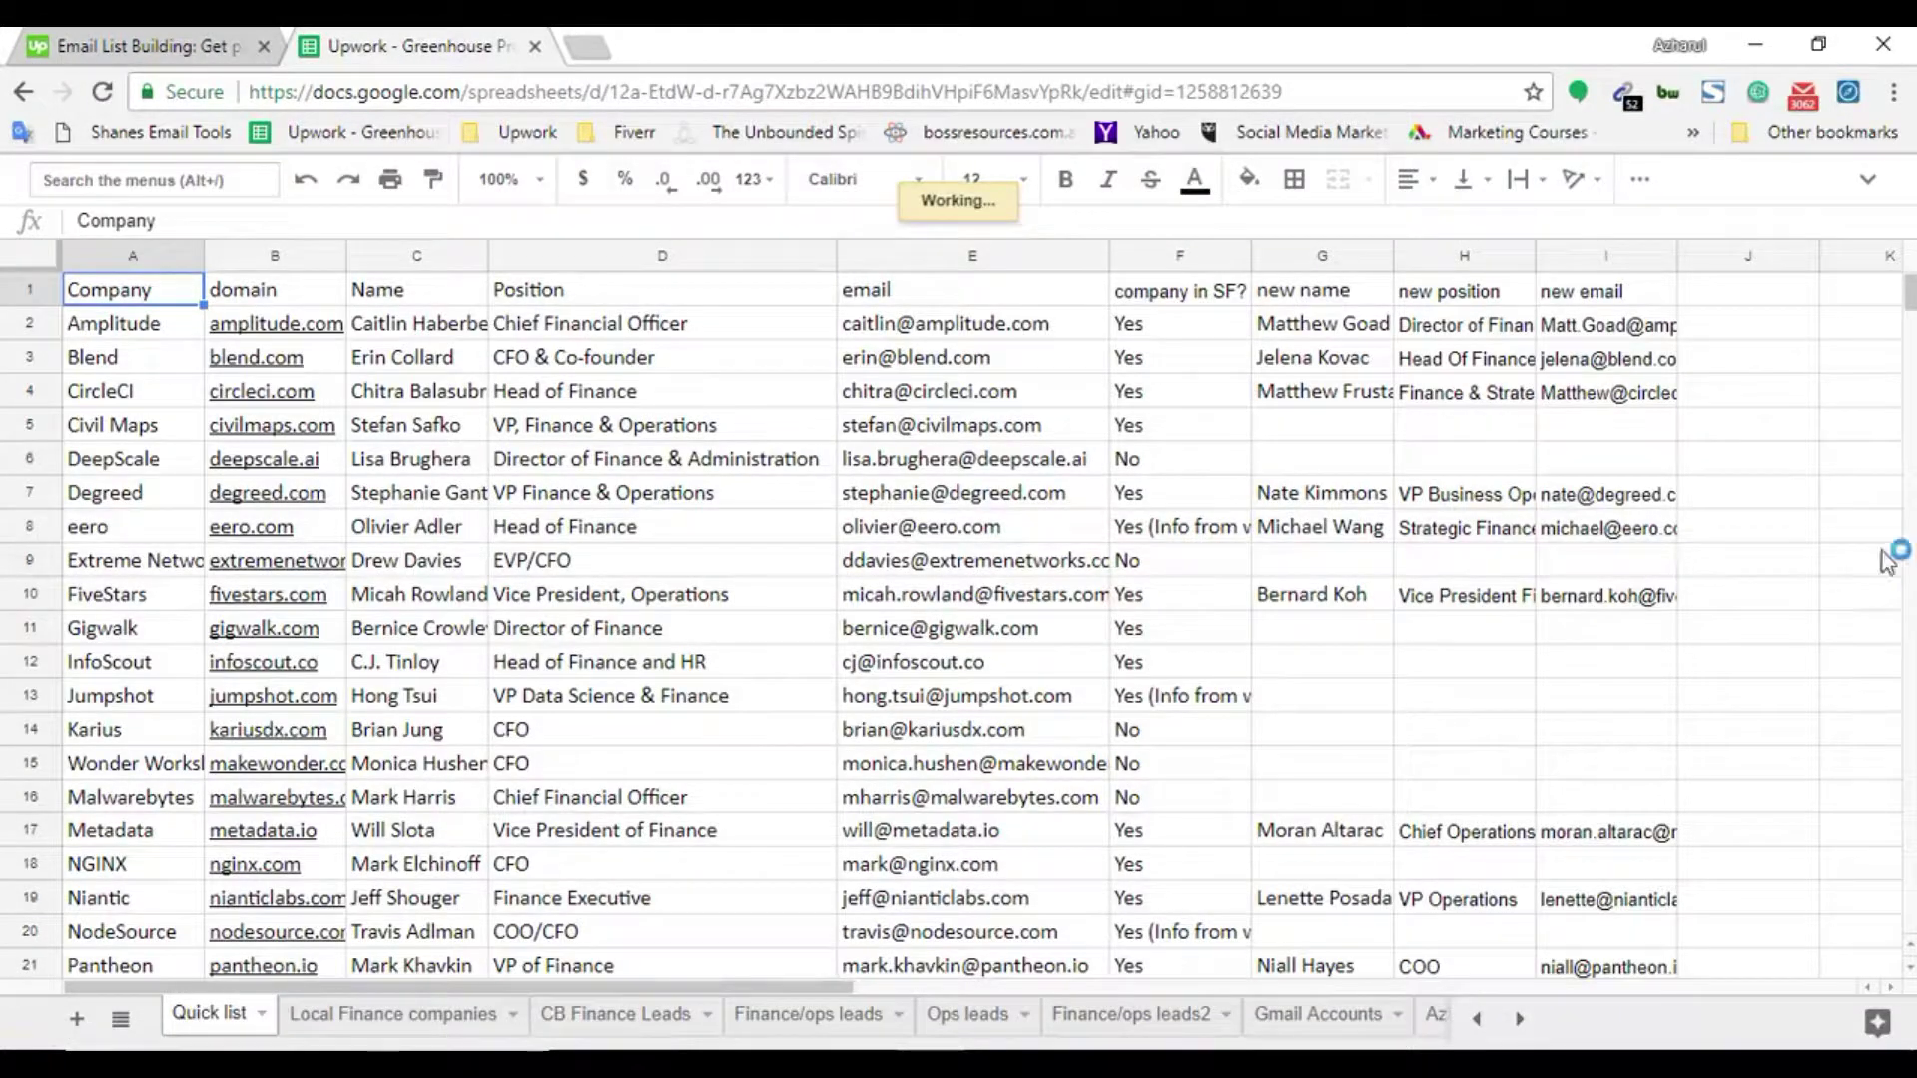
click(1911, 357)
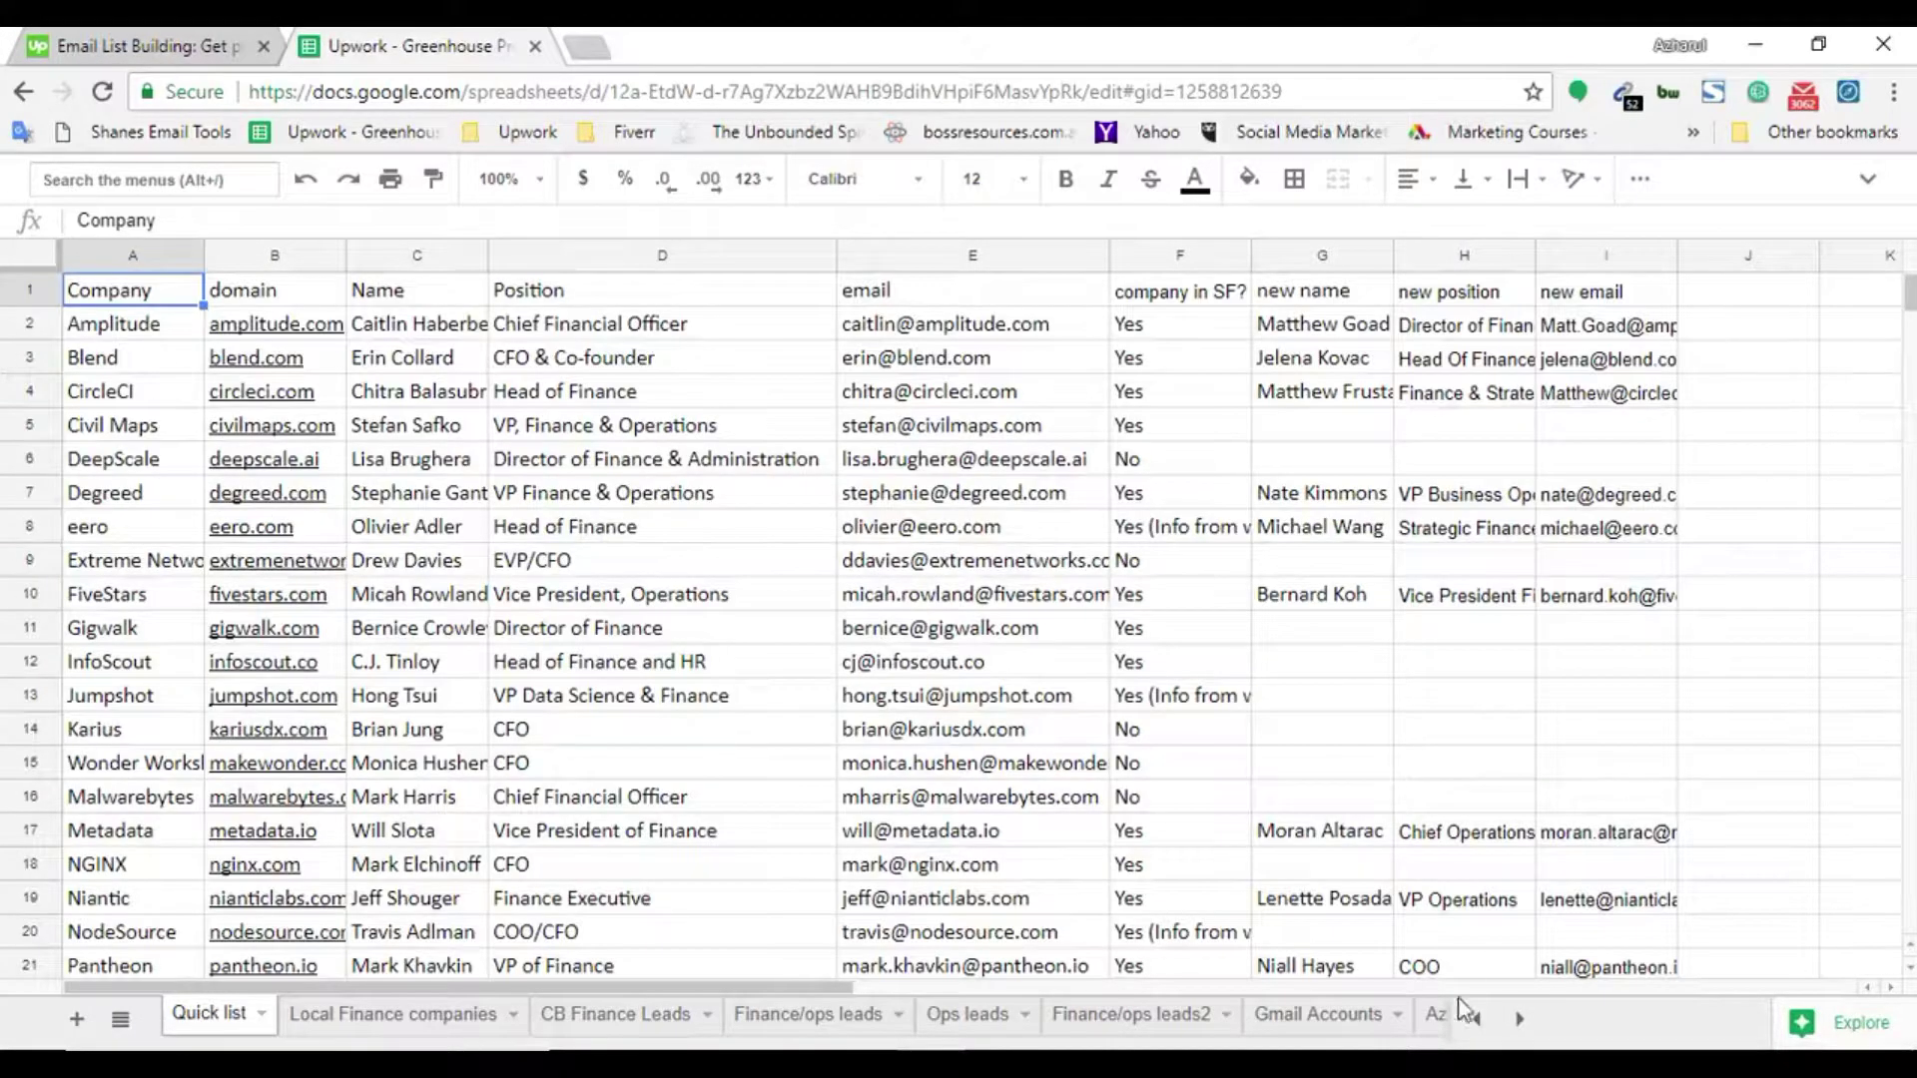
click(1520, 1020)
click(1521, 1020)
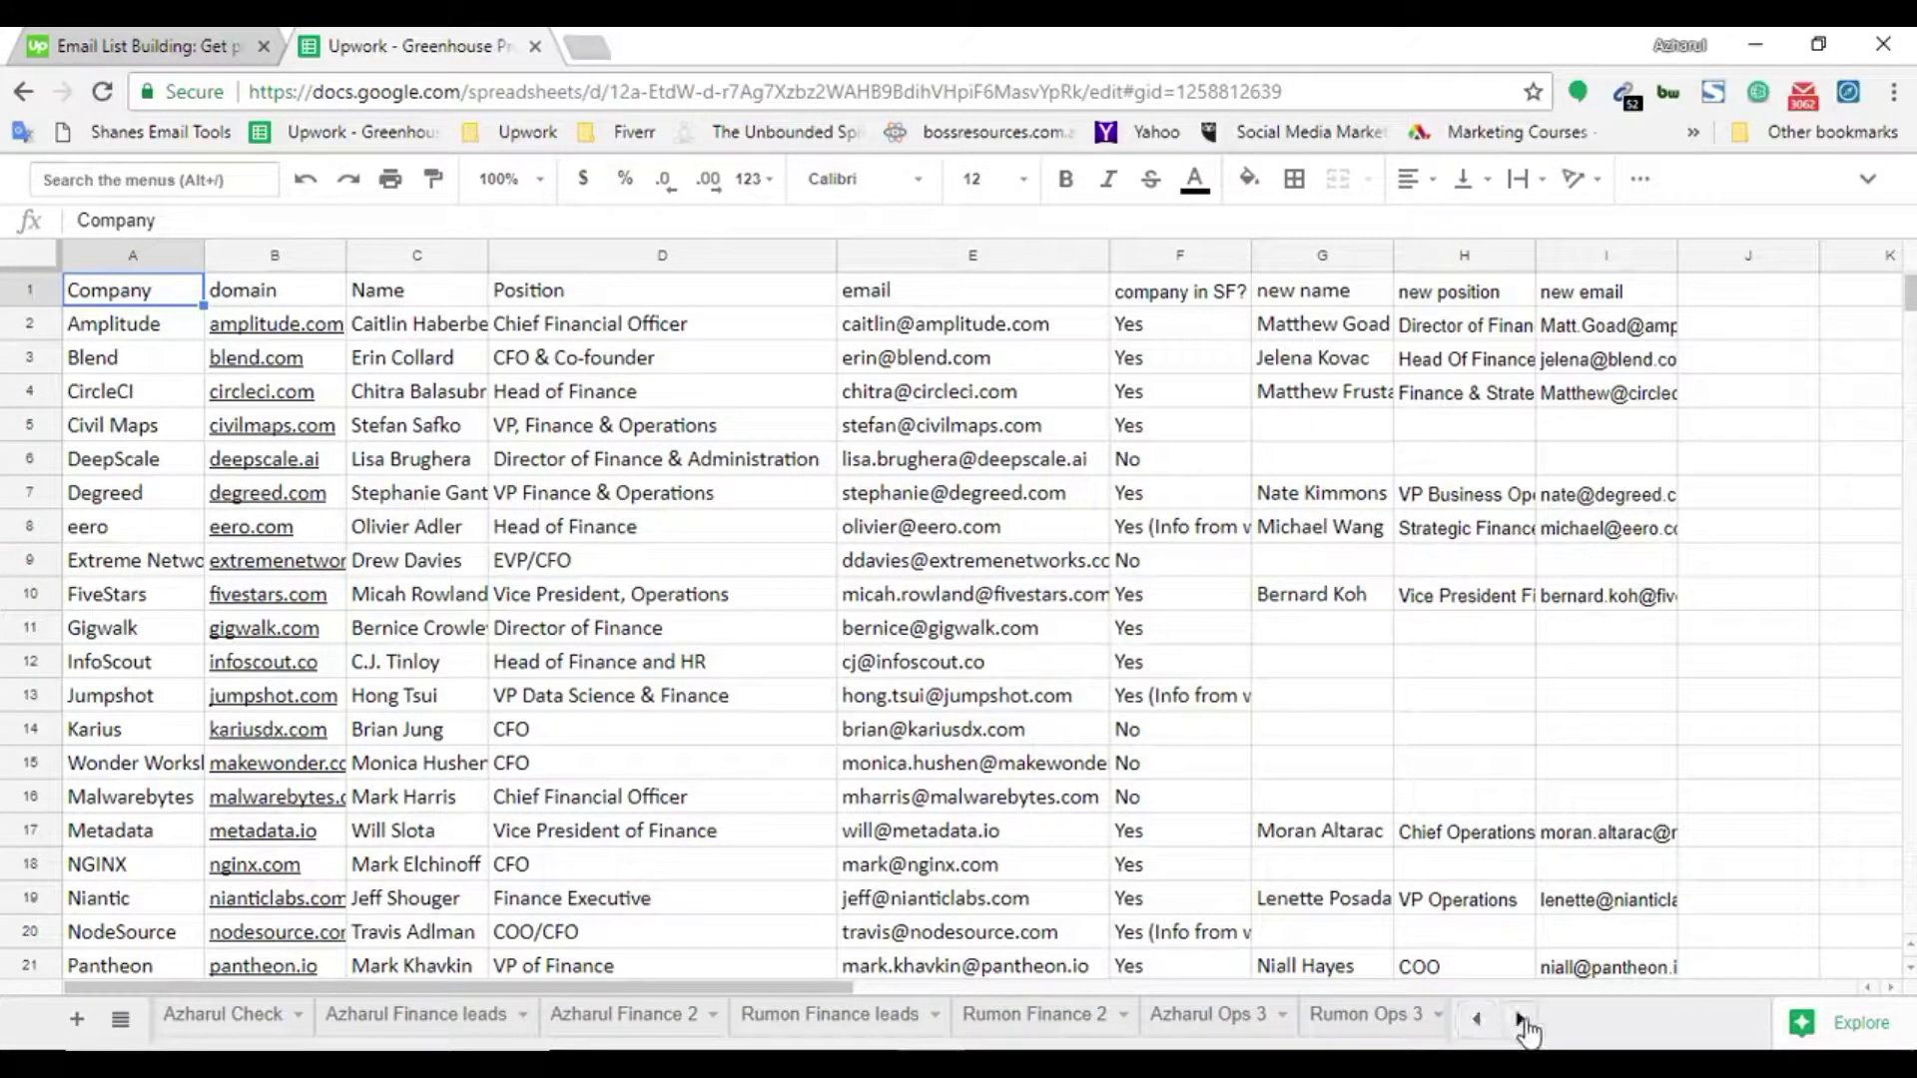
click(1521, 1019)
click(1388, 1019)
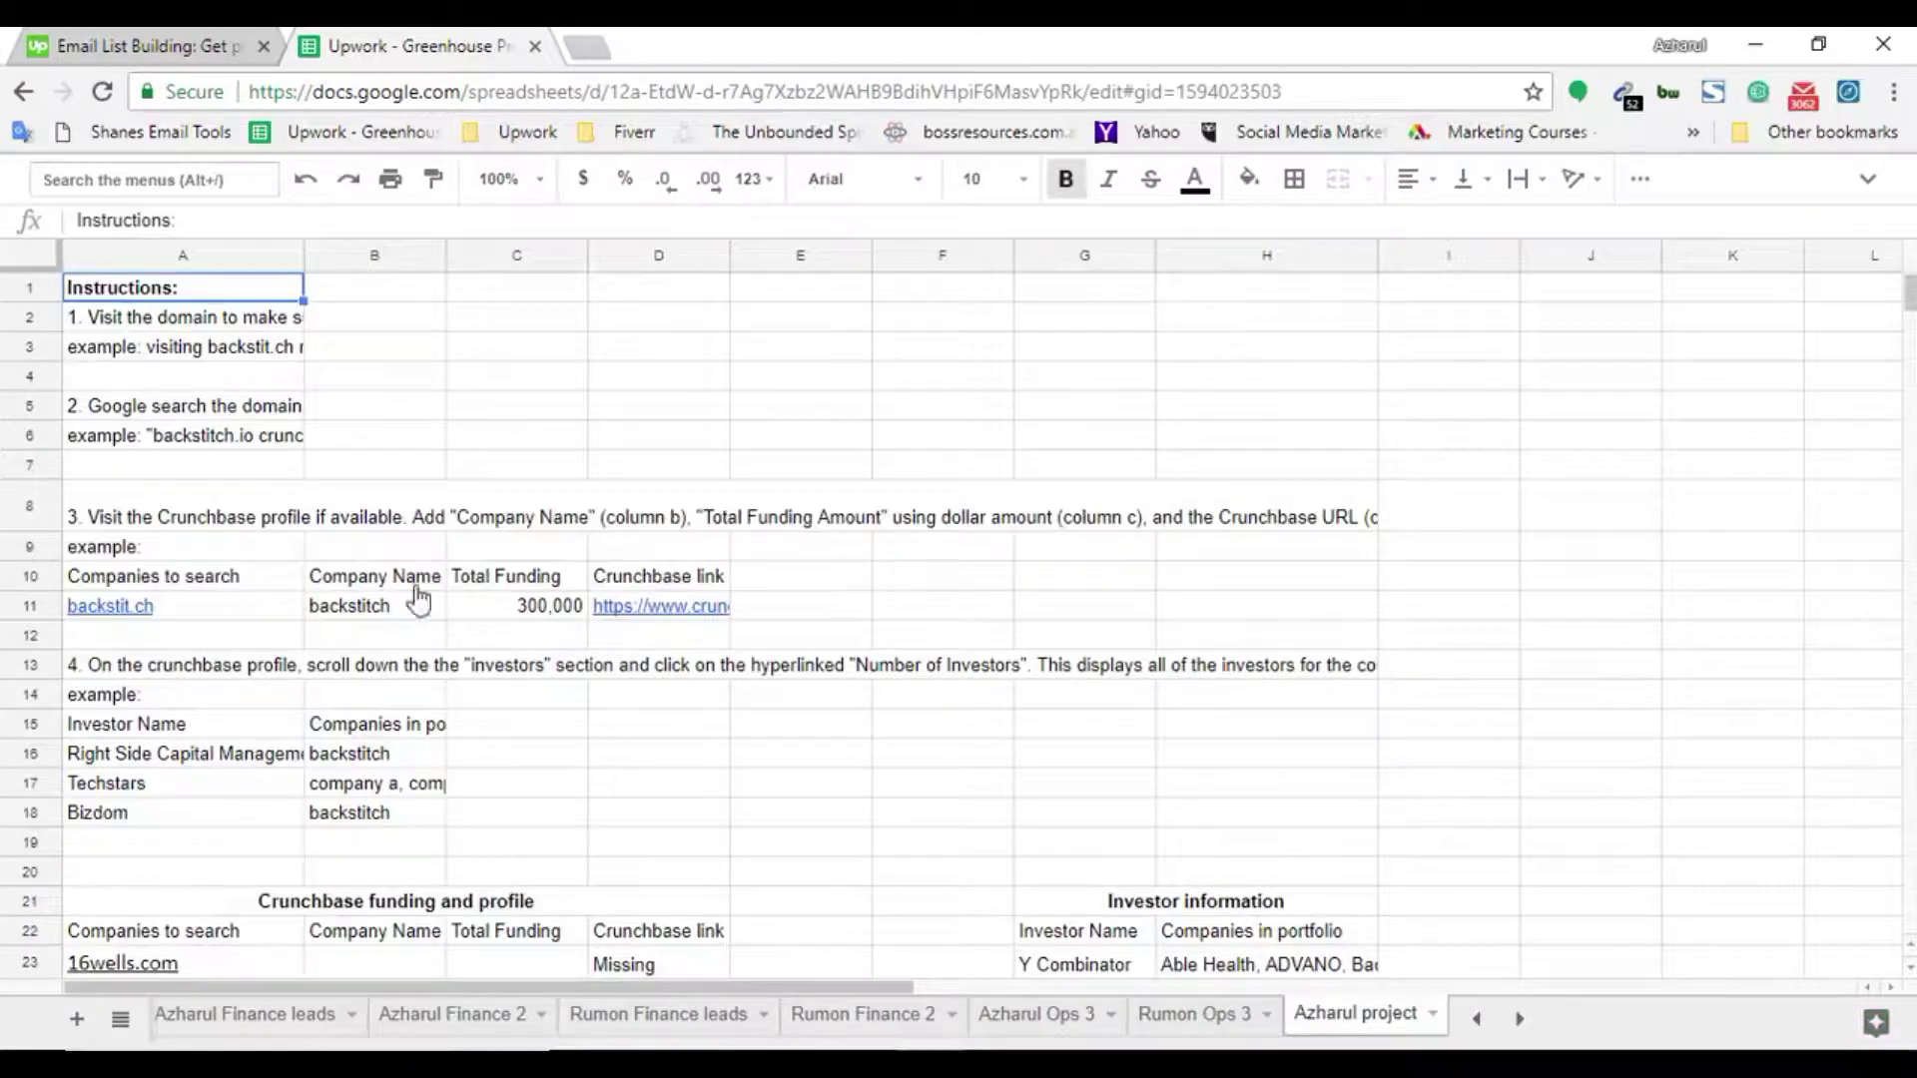
Show the full text of the first instruction in cell A2 and highlight its part about domain redirects
click(295, 322)
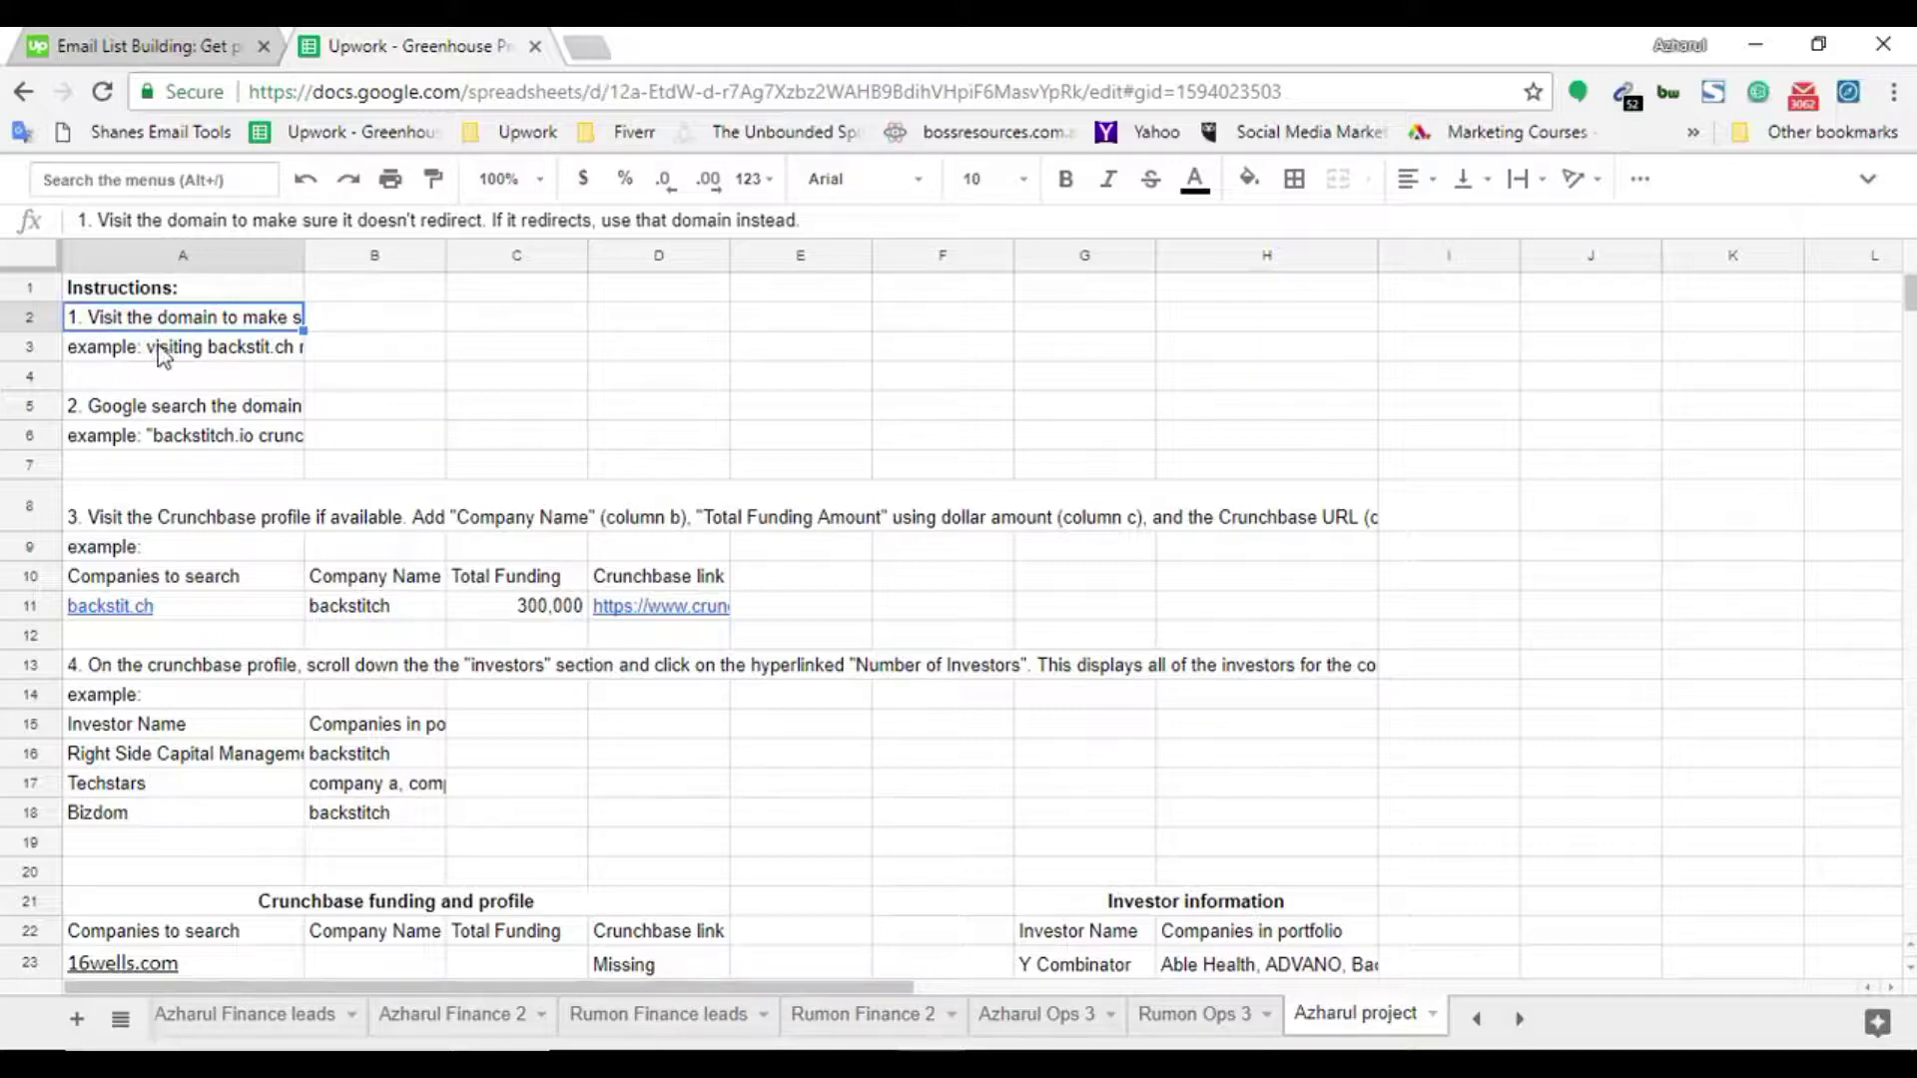
key(Return)
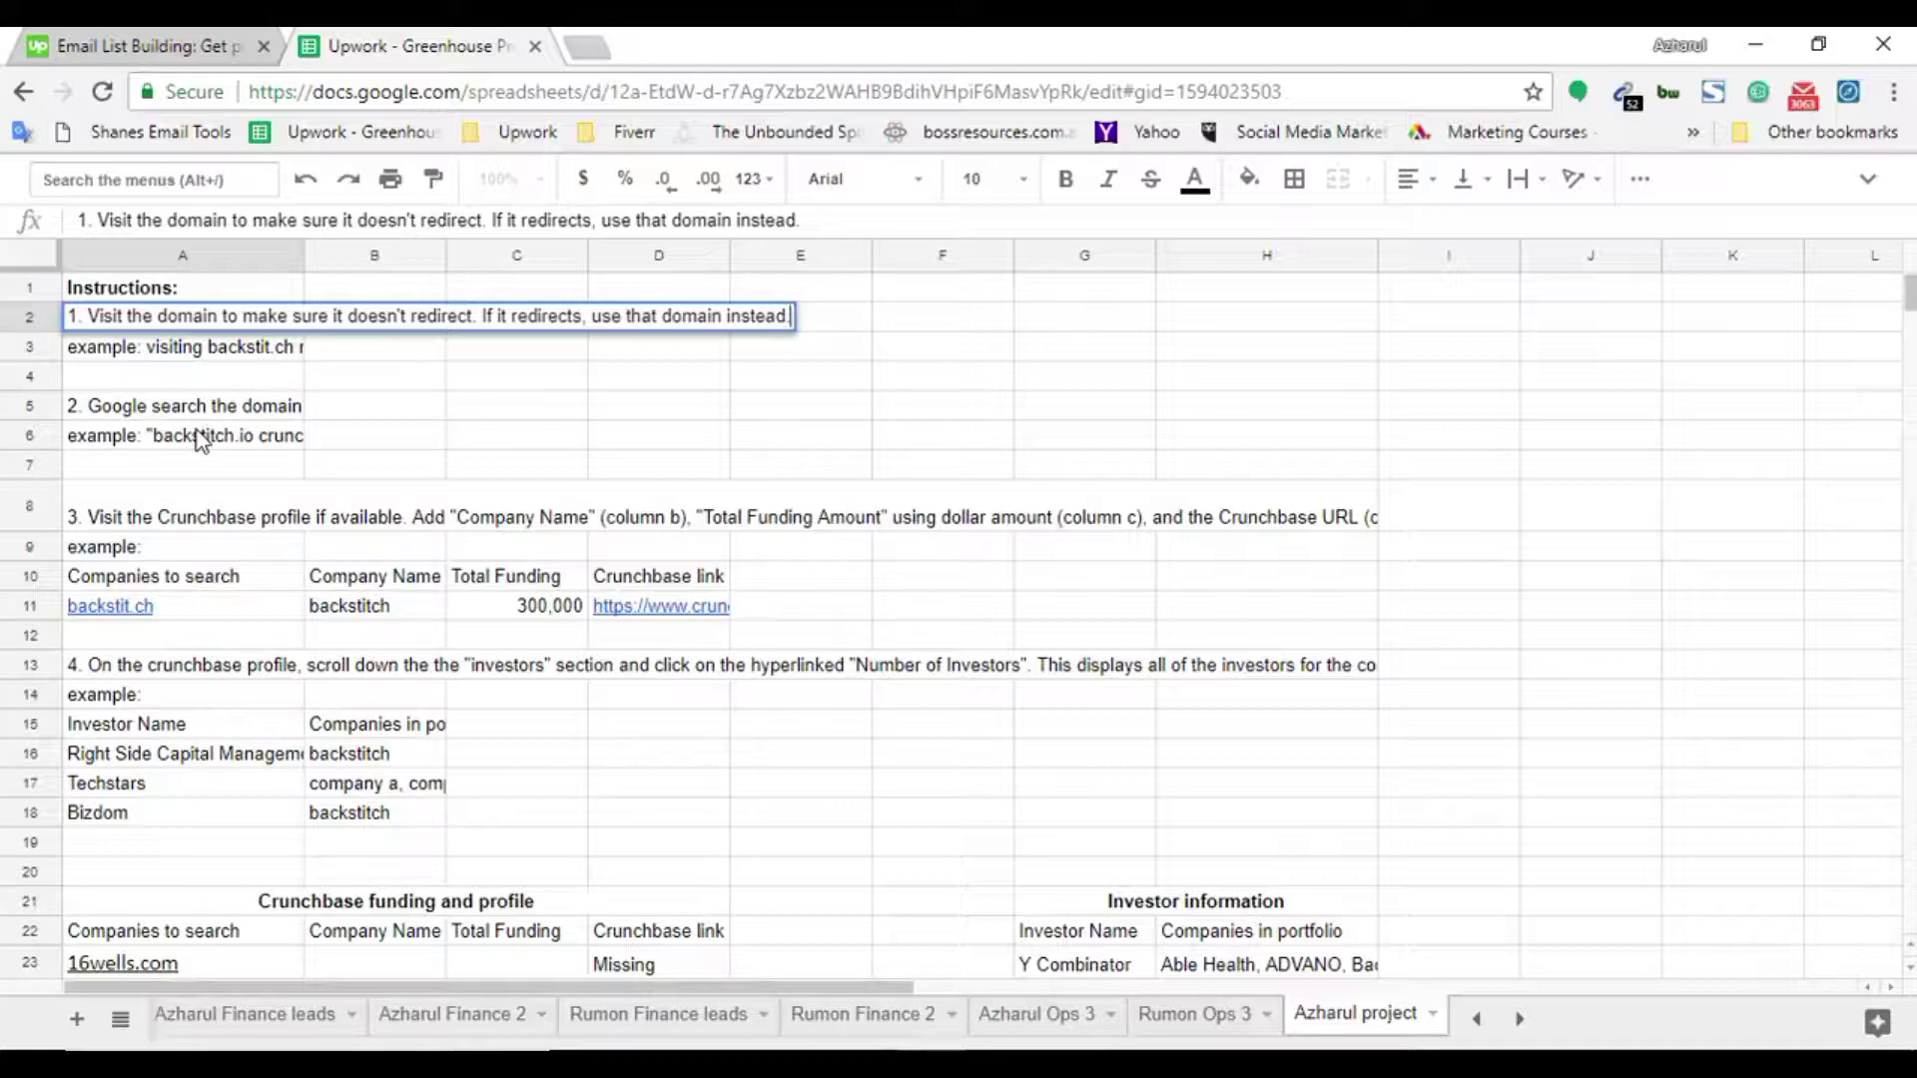
drag(186, 315, 799, 312)
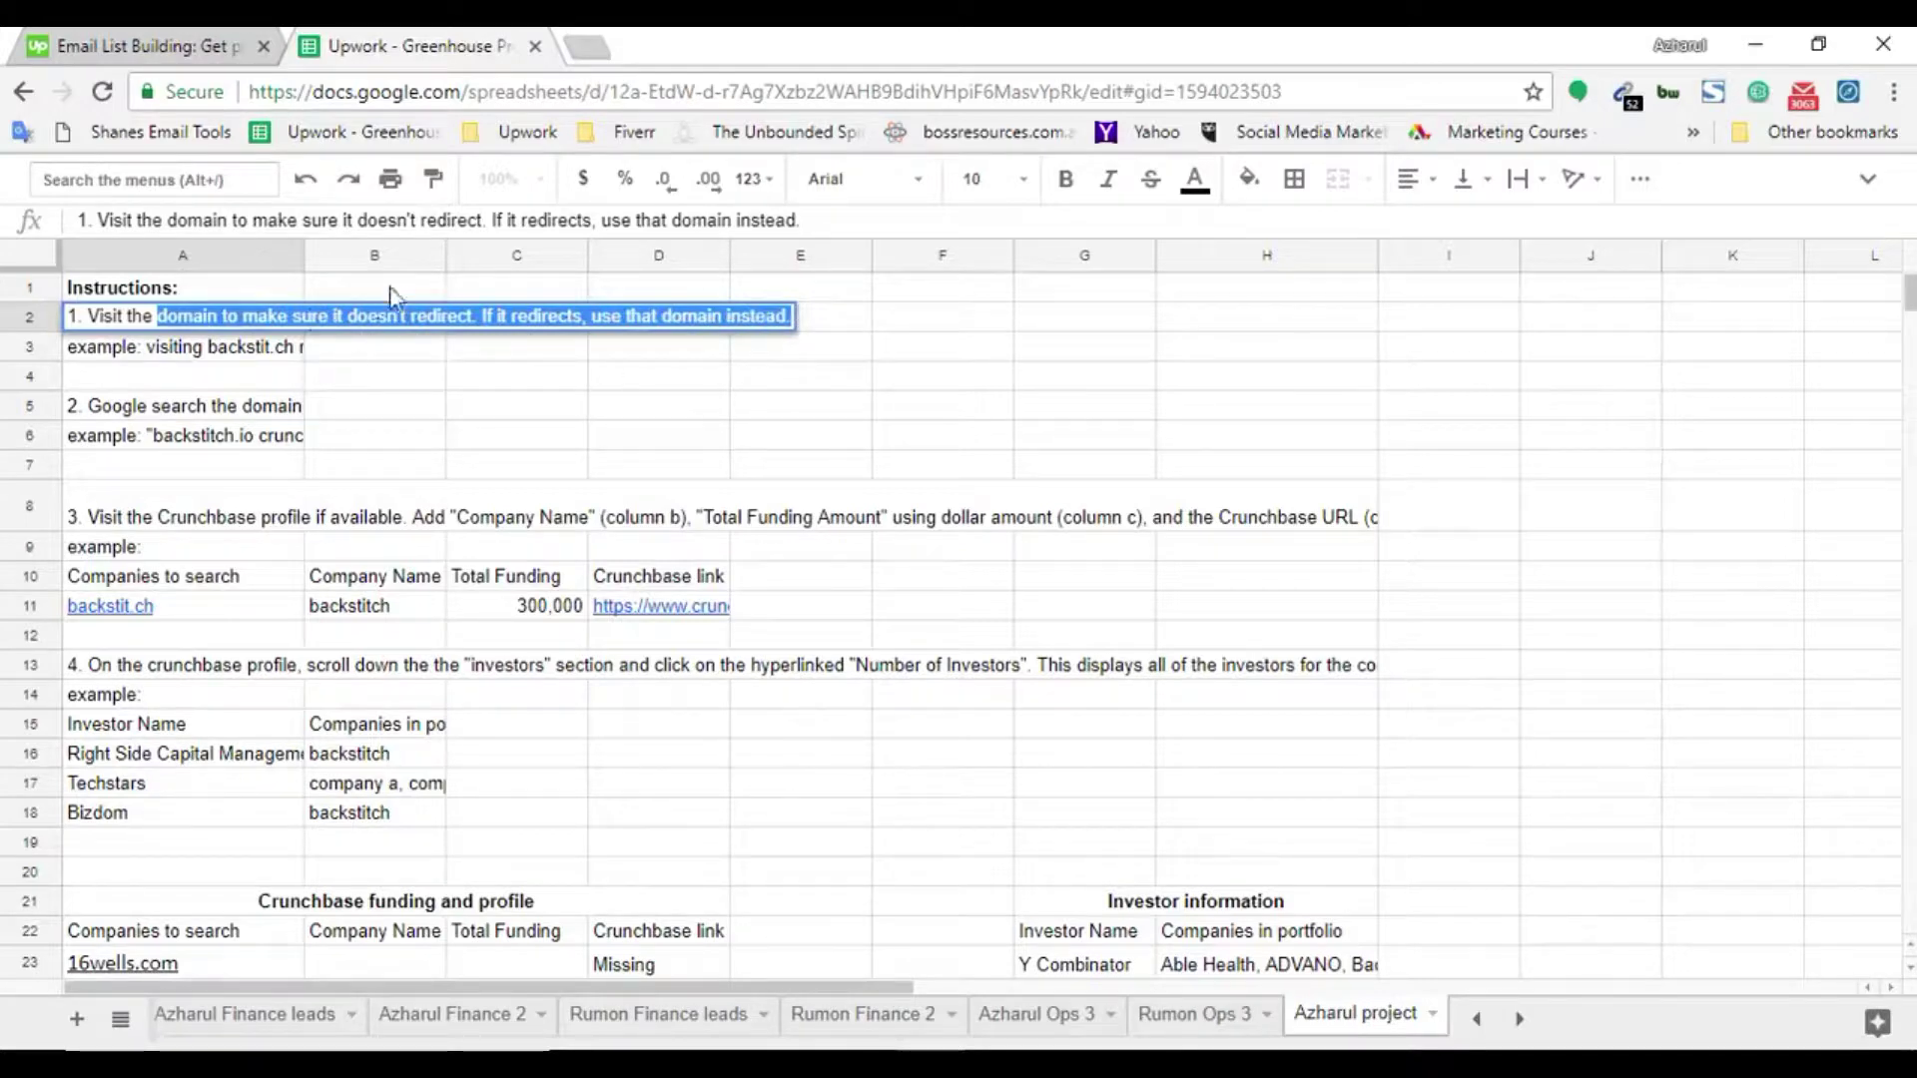
Load odesk.com in a new tab to demonstrate a domain redirect, checking the Upwork contract page in between
click(175, 38)
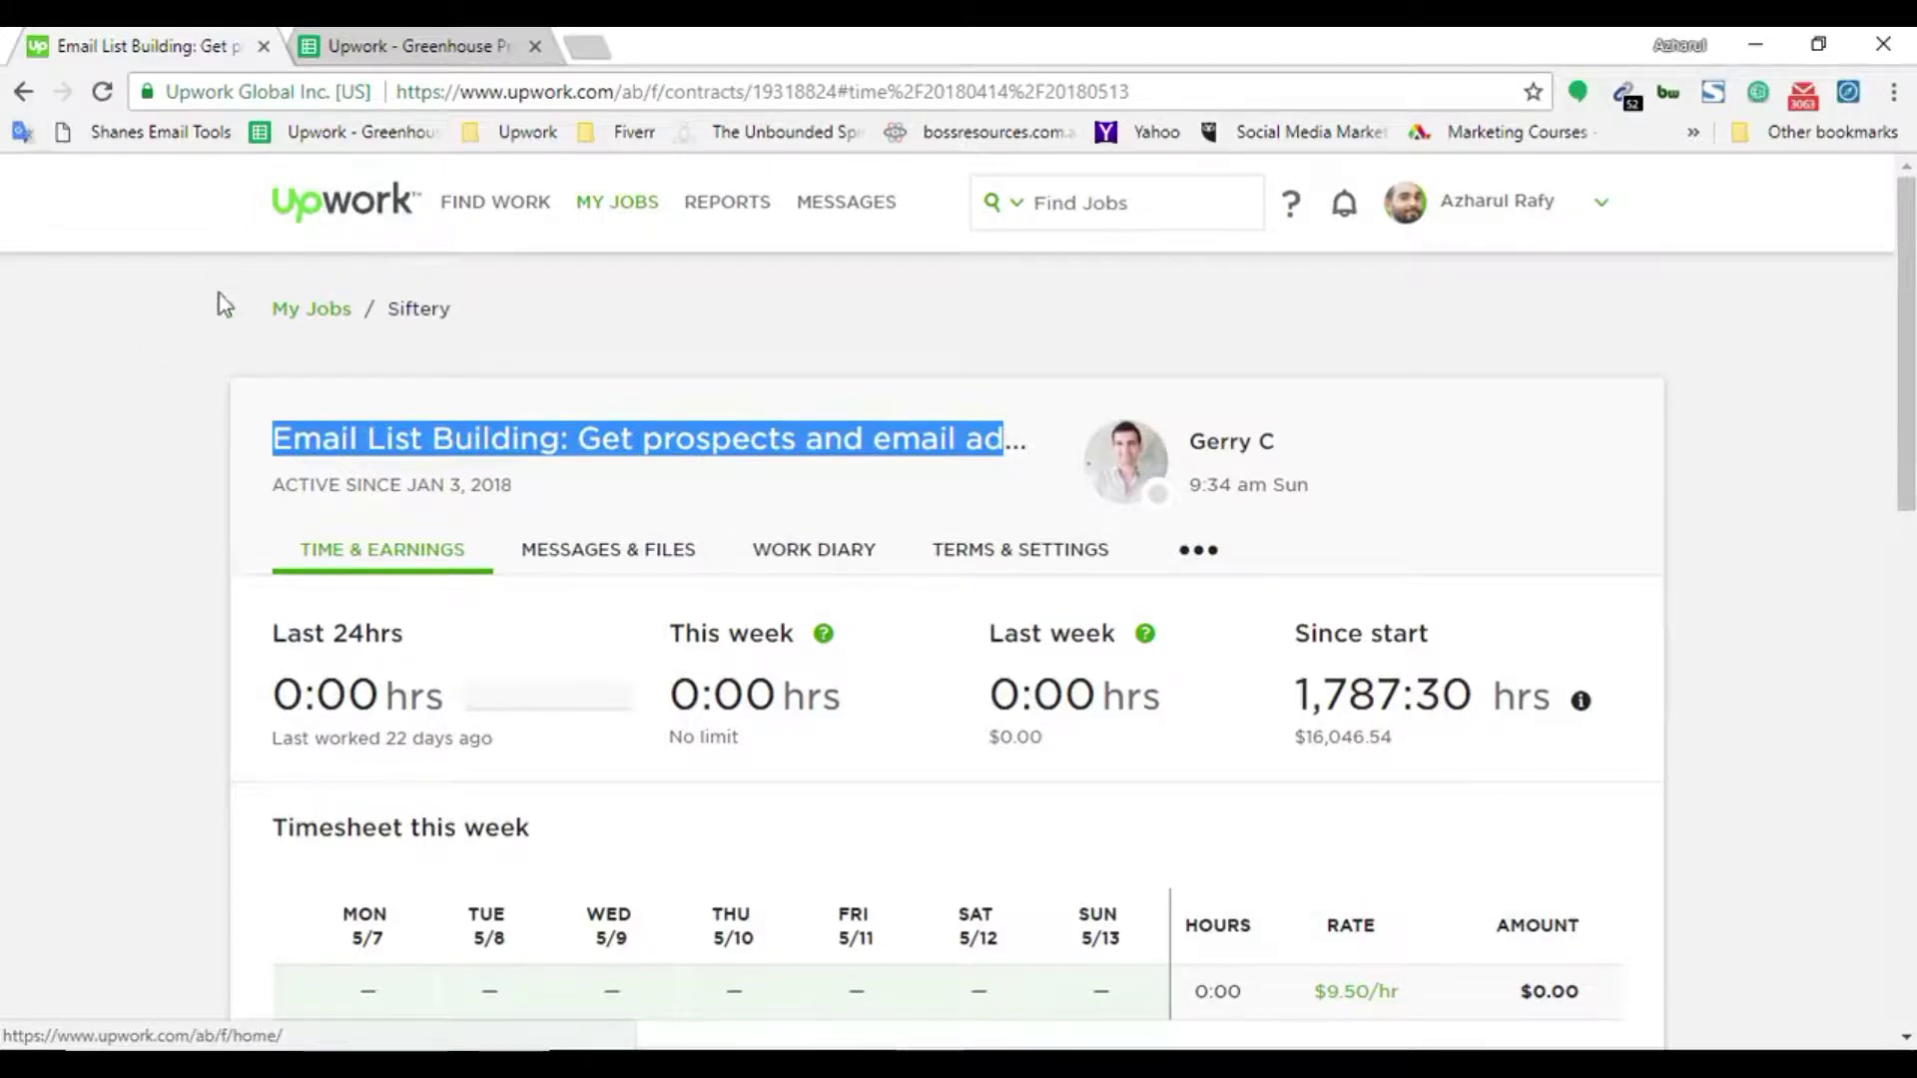
click(588, 45)
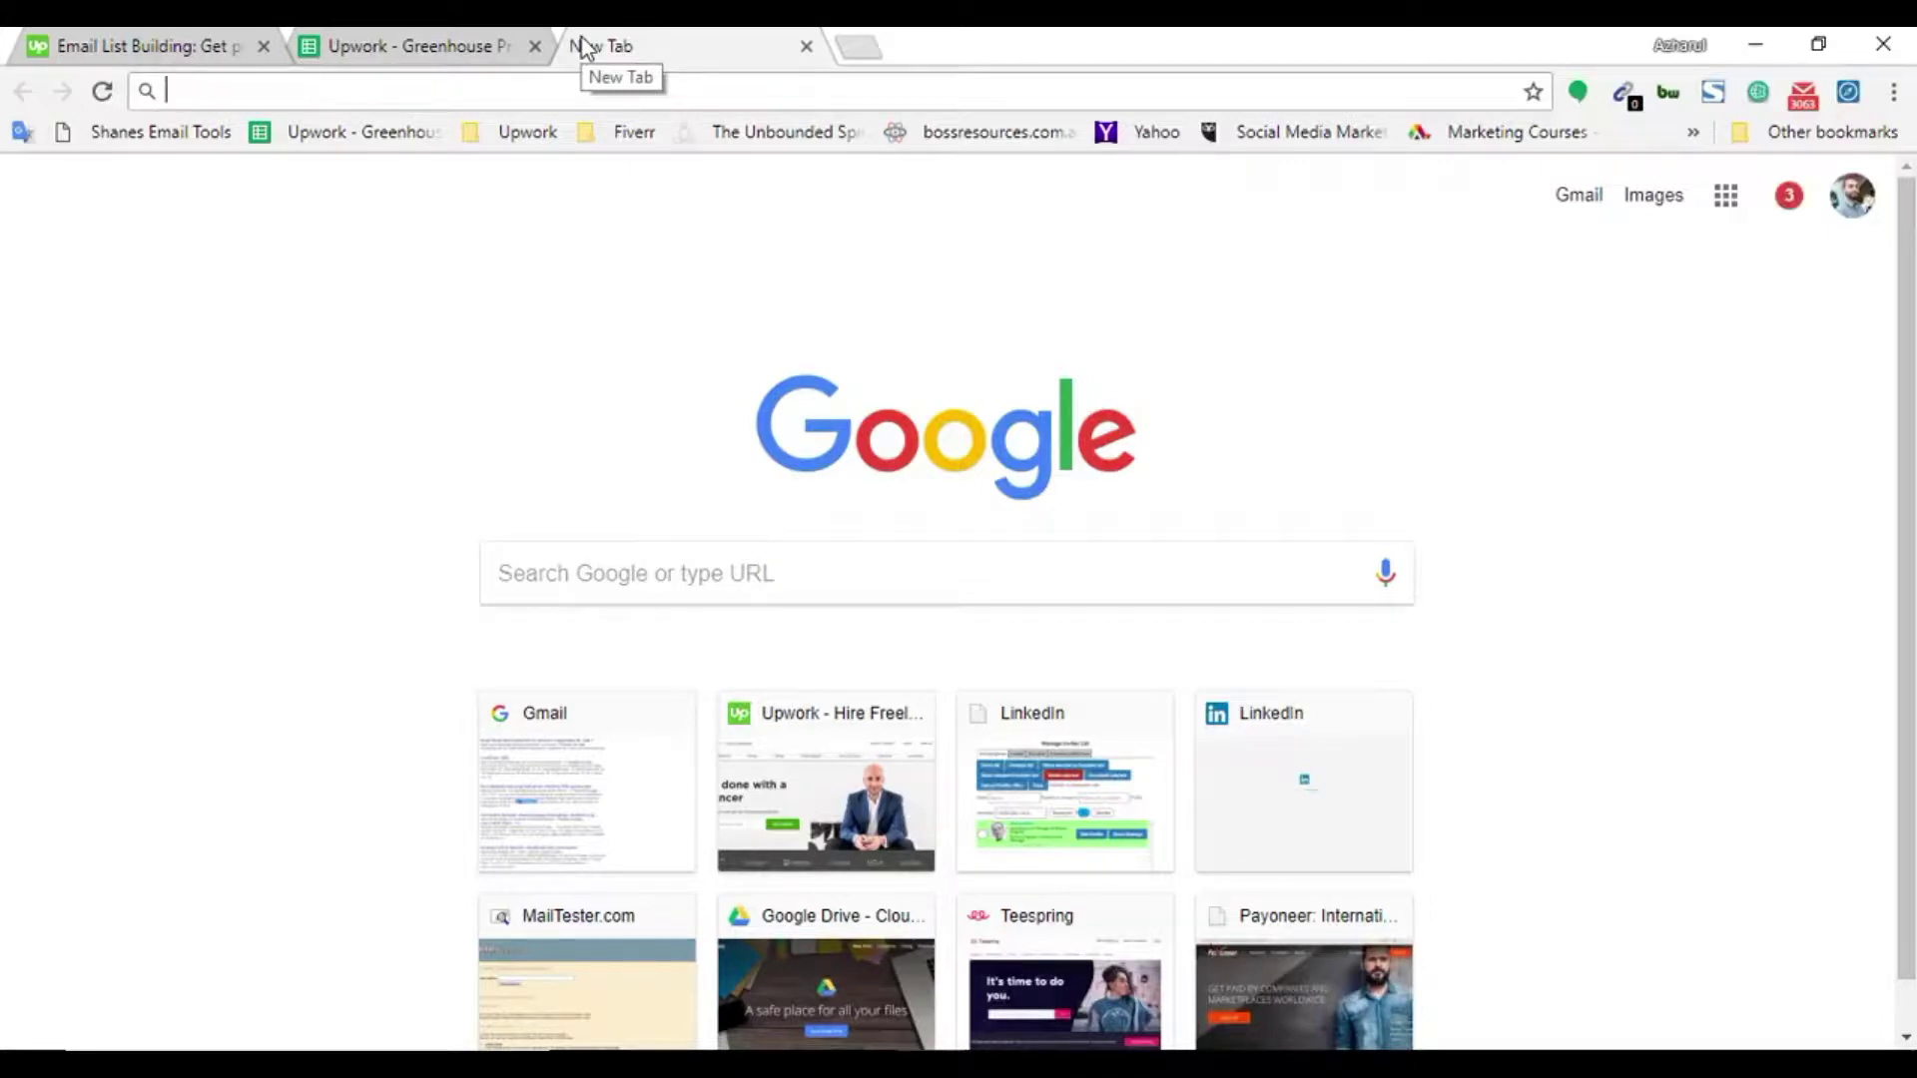
text(odes)
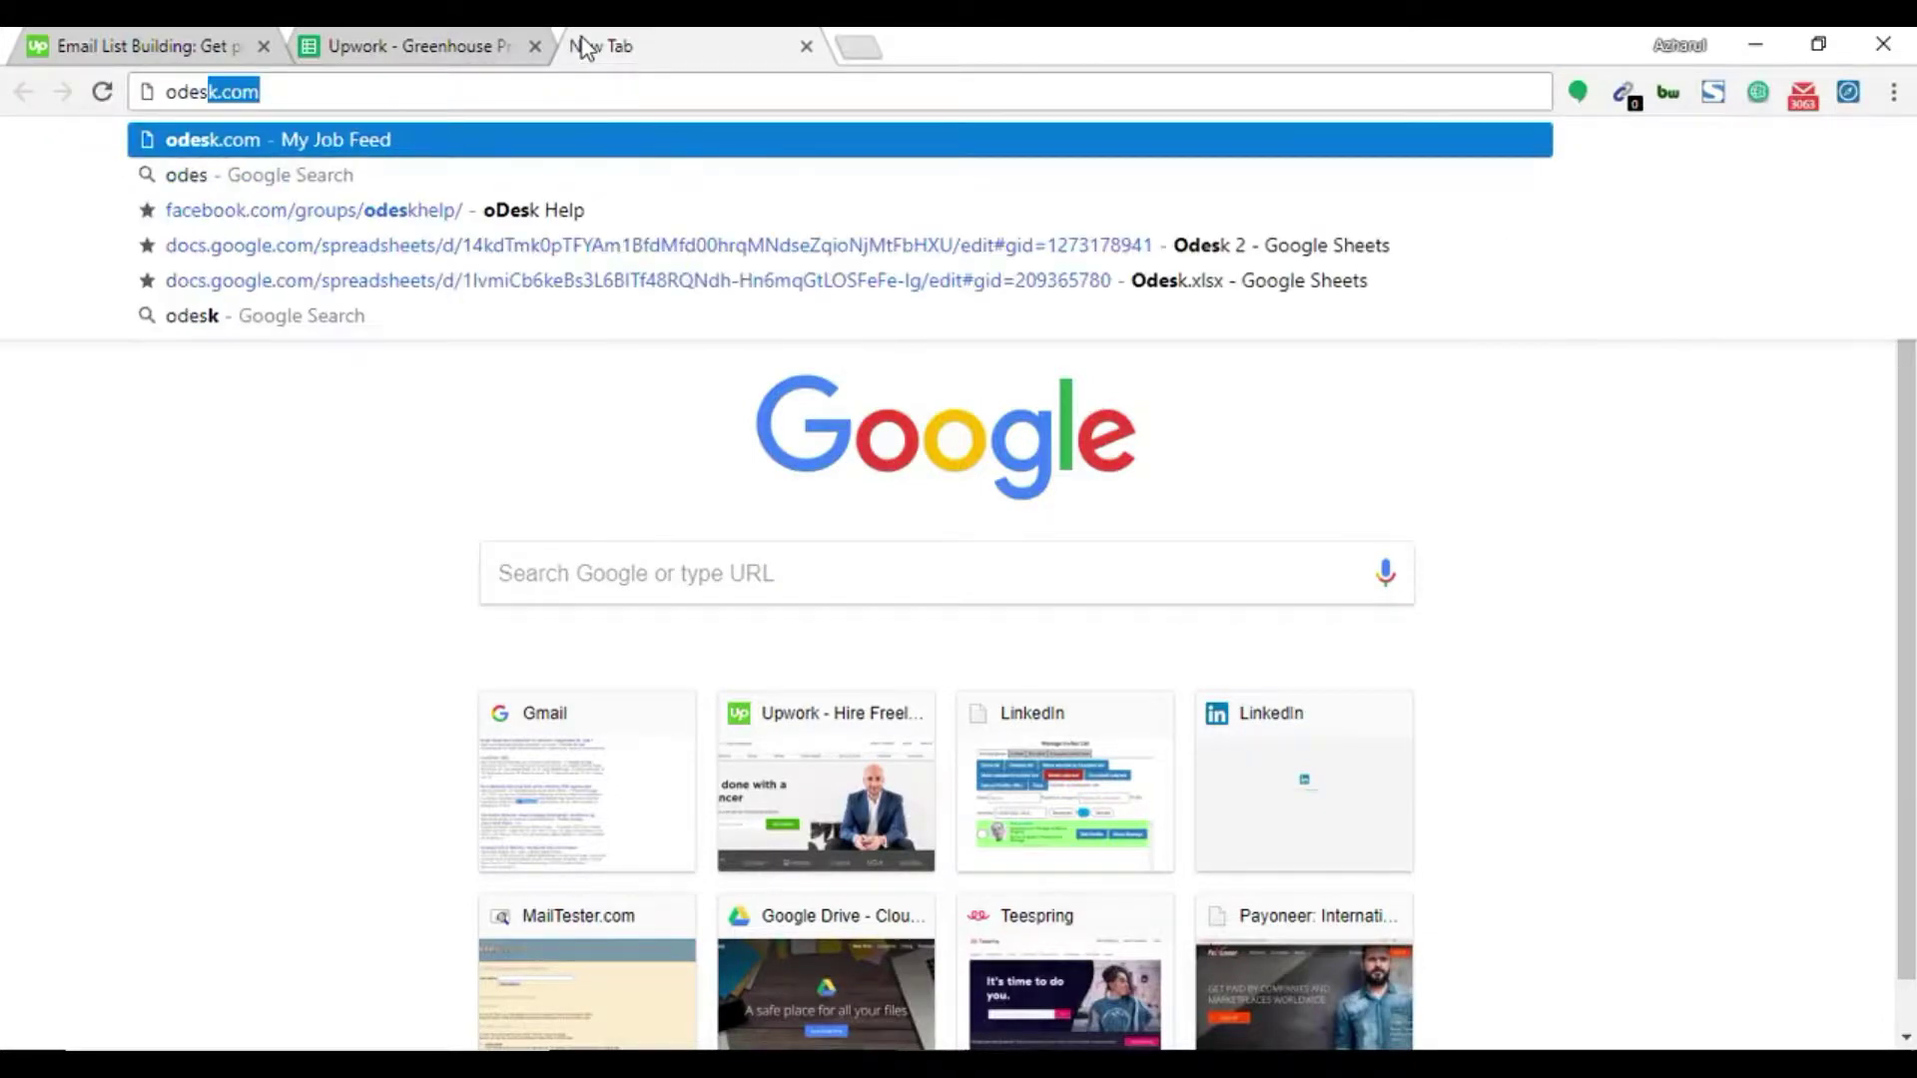
text(k.com)
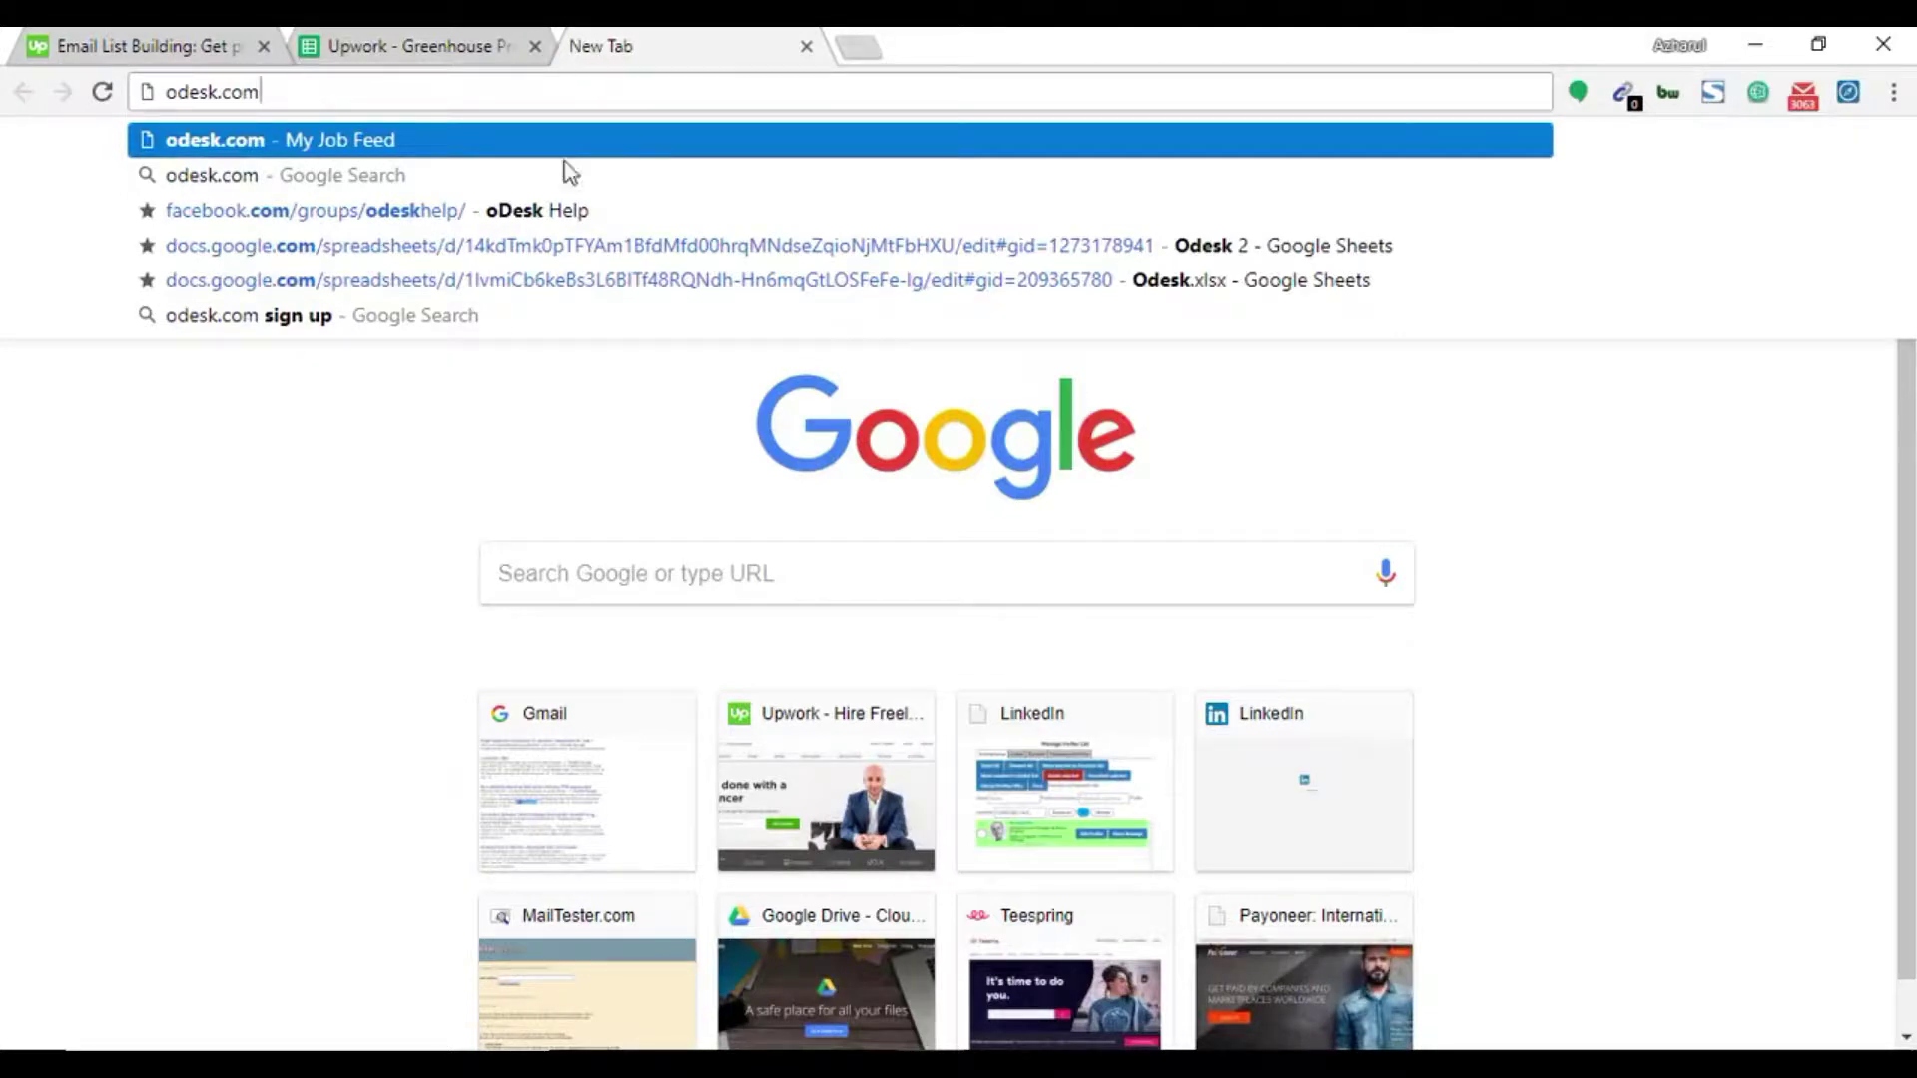
click(200, 42)
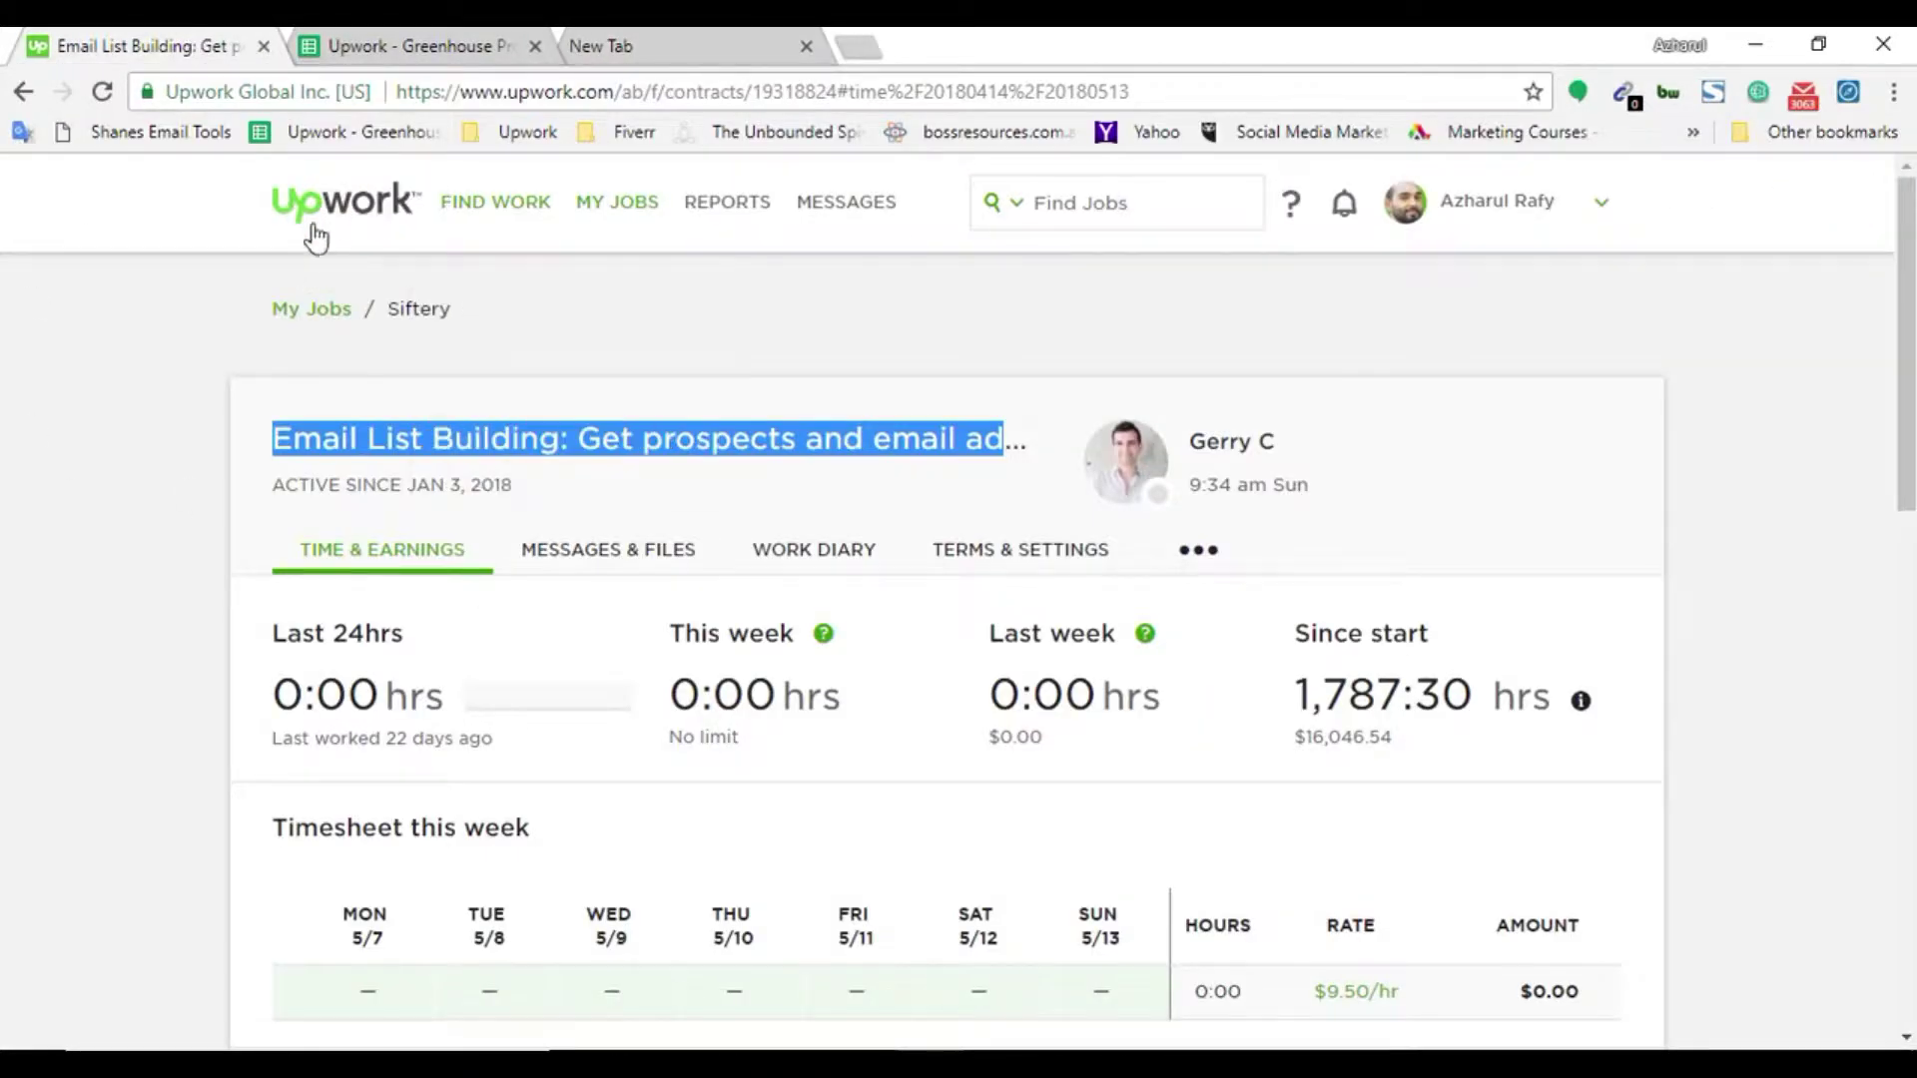
click(609, 47)
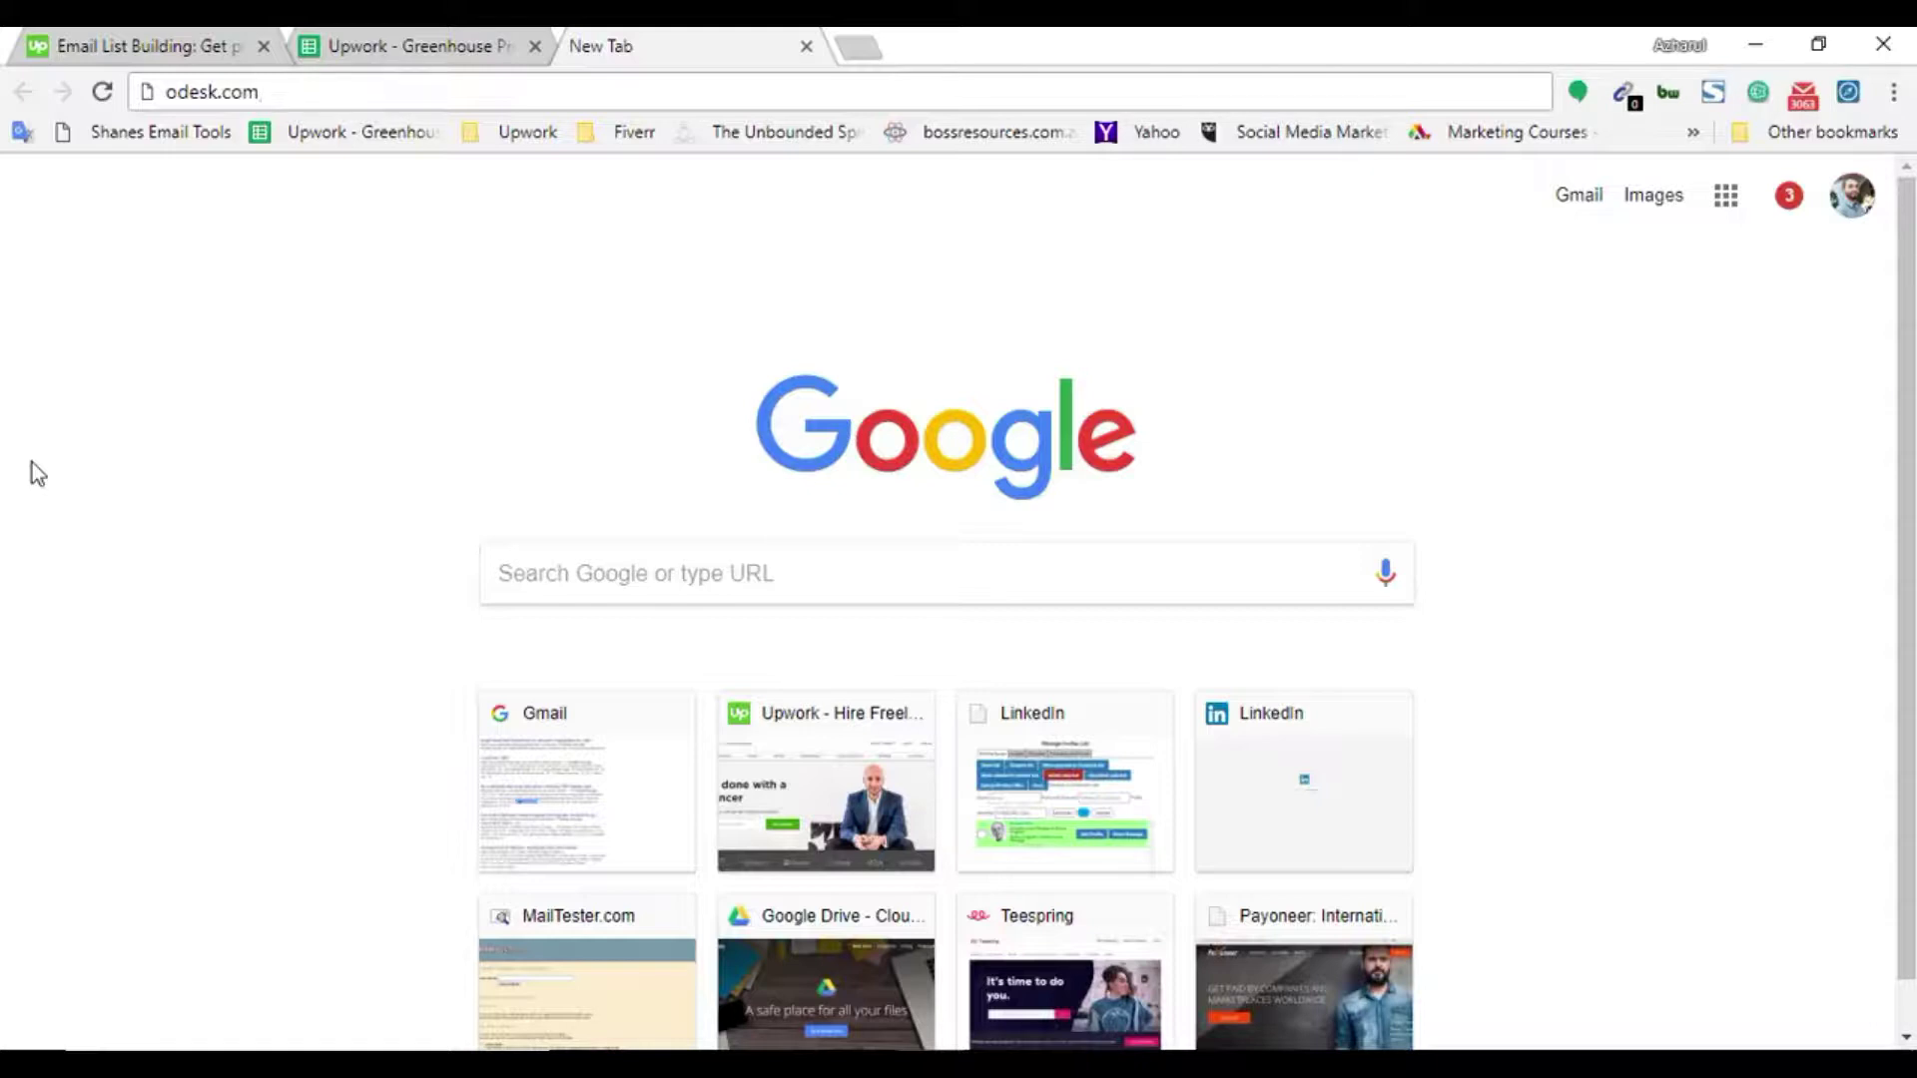
key(Return)
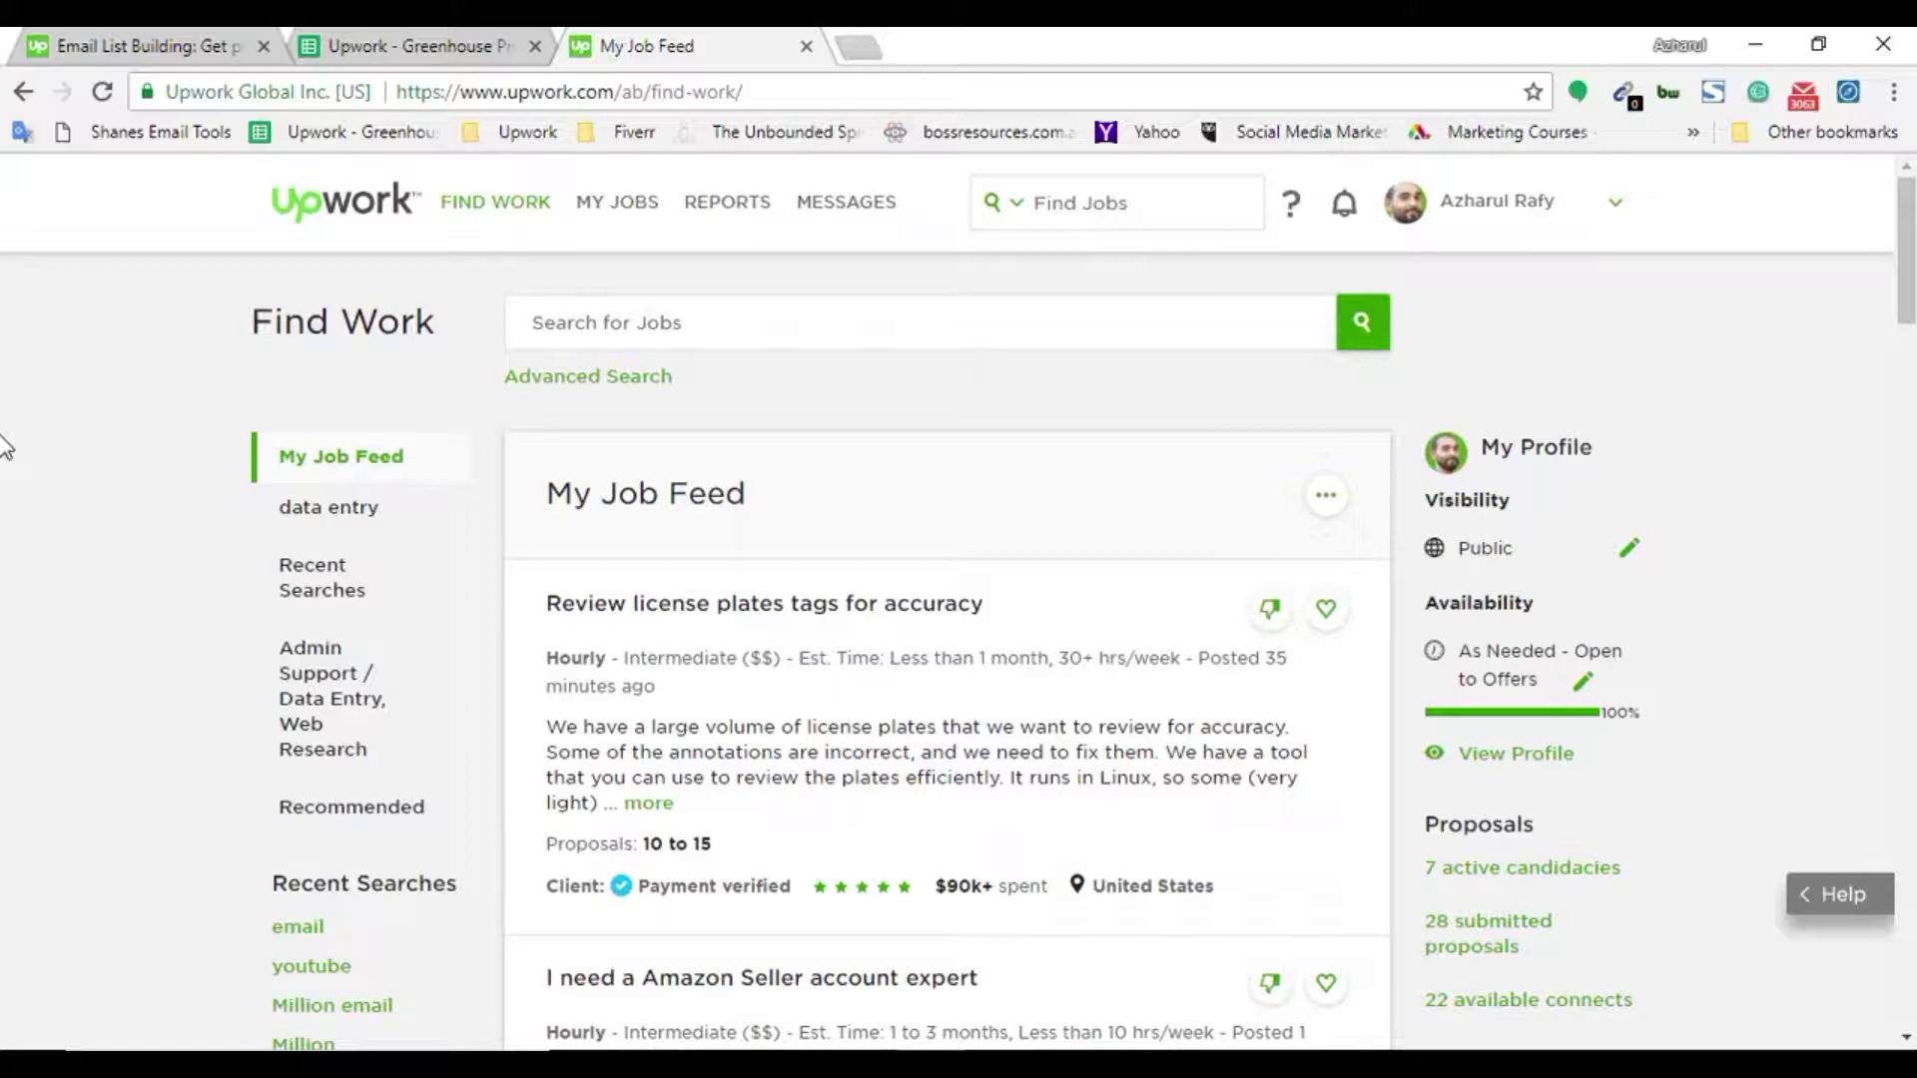
Compare the redirect instruction in cell A2 with the domain in the address of the page opened from odesk.com
click(539, 38)
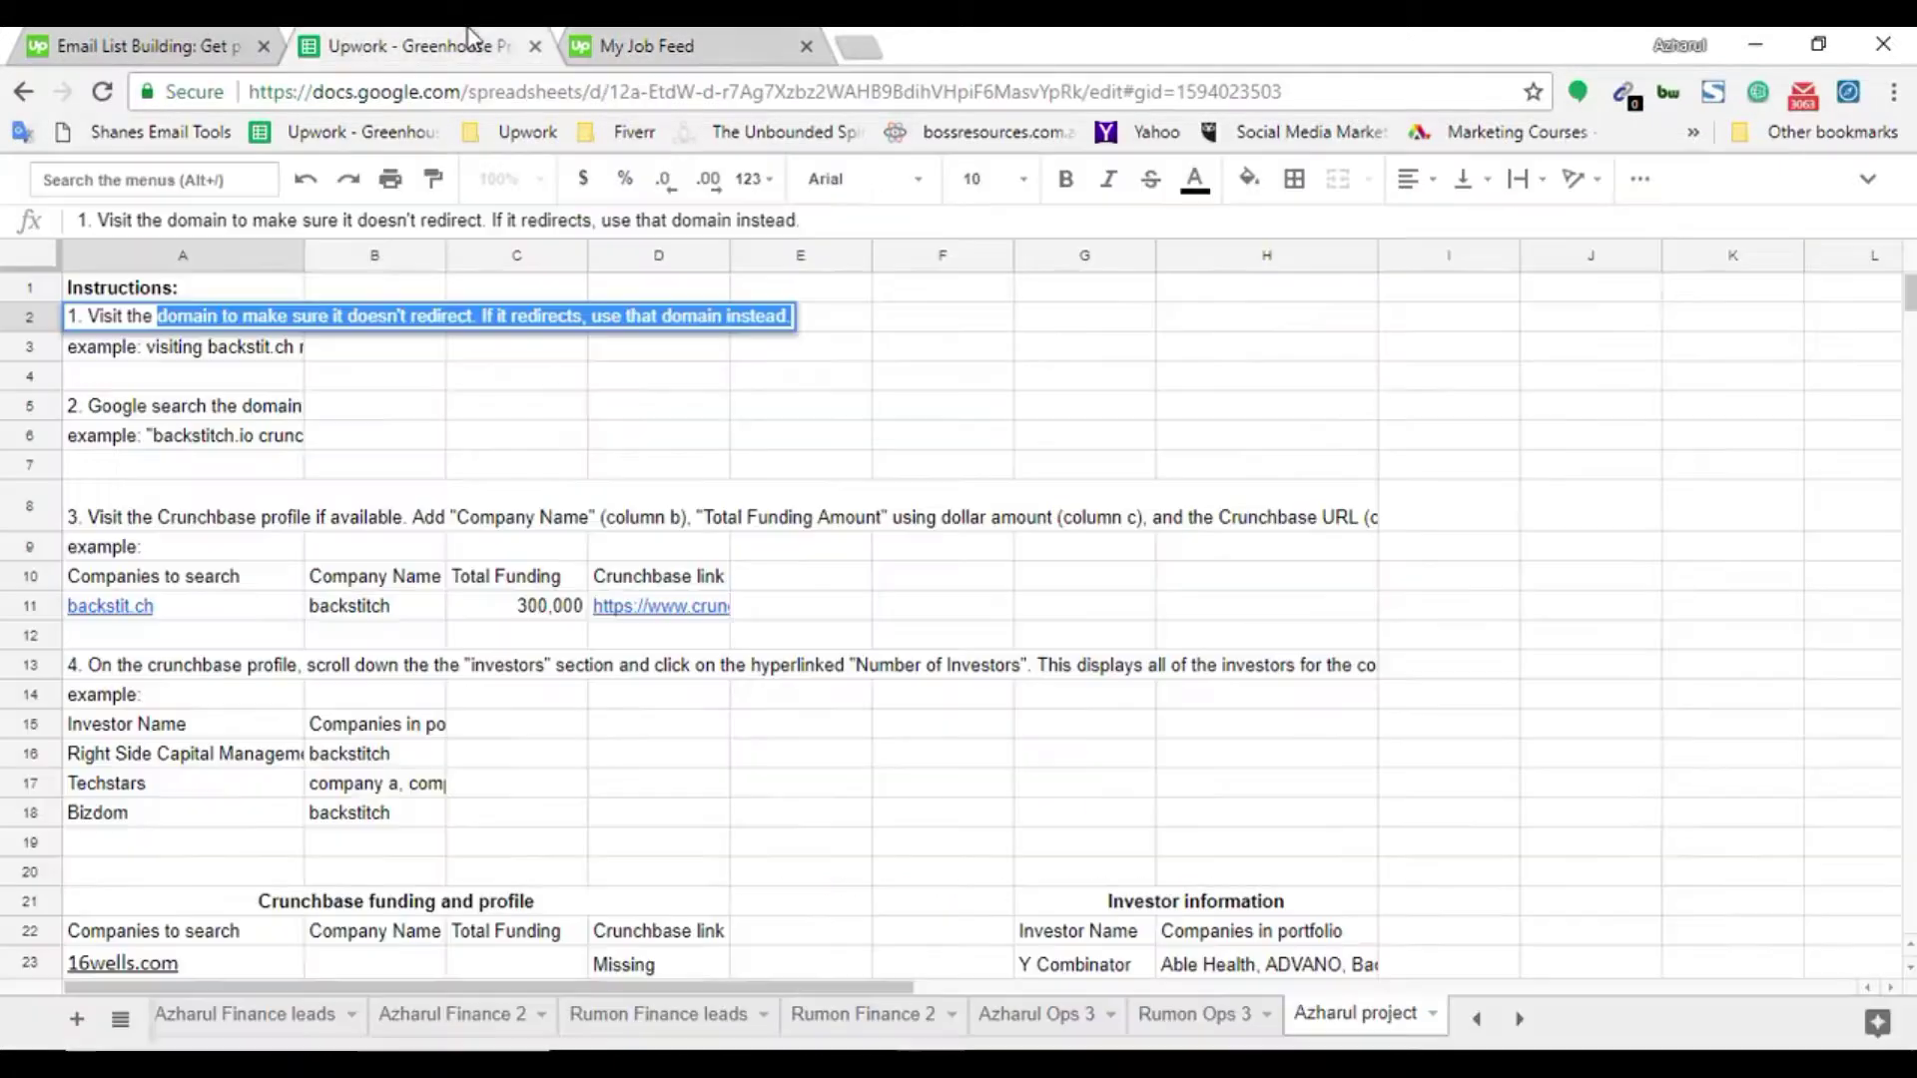
click(292, 321)
drag(292, 317, 761, 318)
click(721, 44)
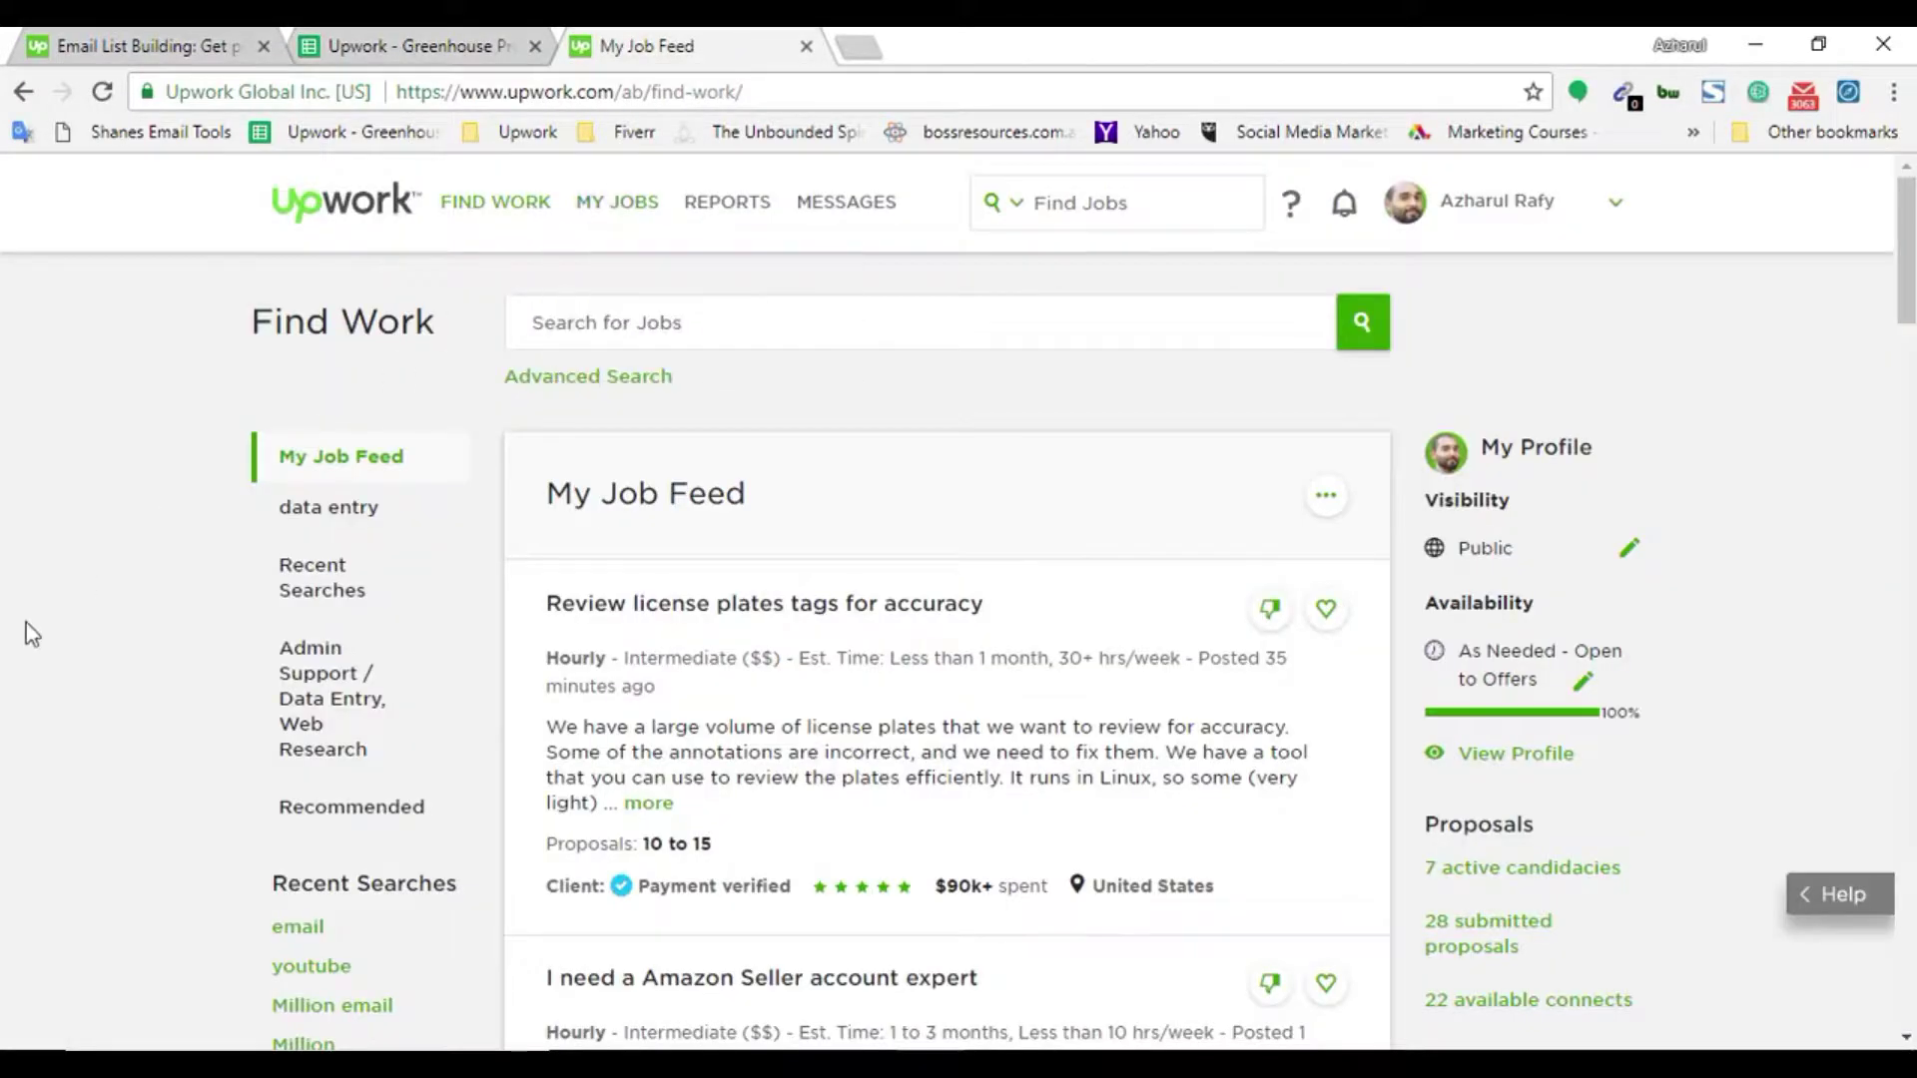
double_click(520, 94)
drag(520, 95, 614, 105)
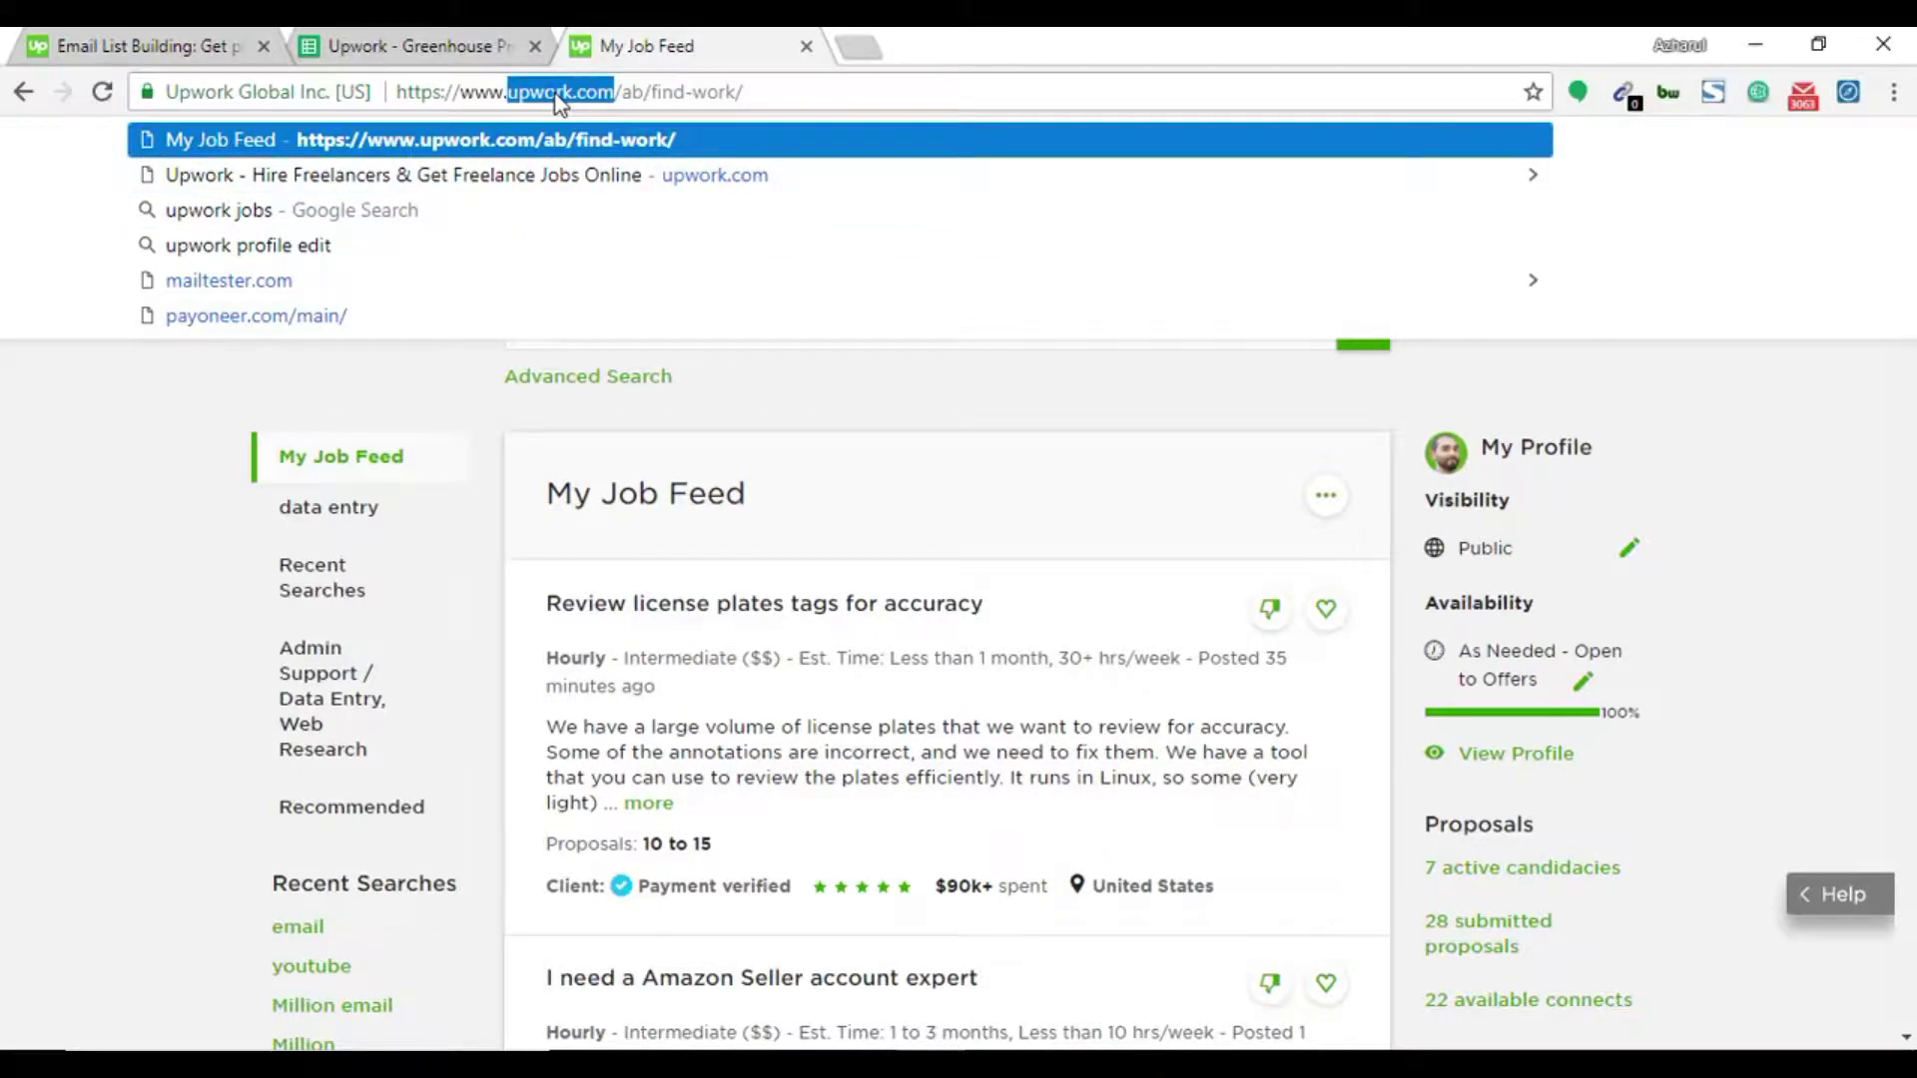
click(400, 42)
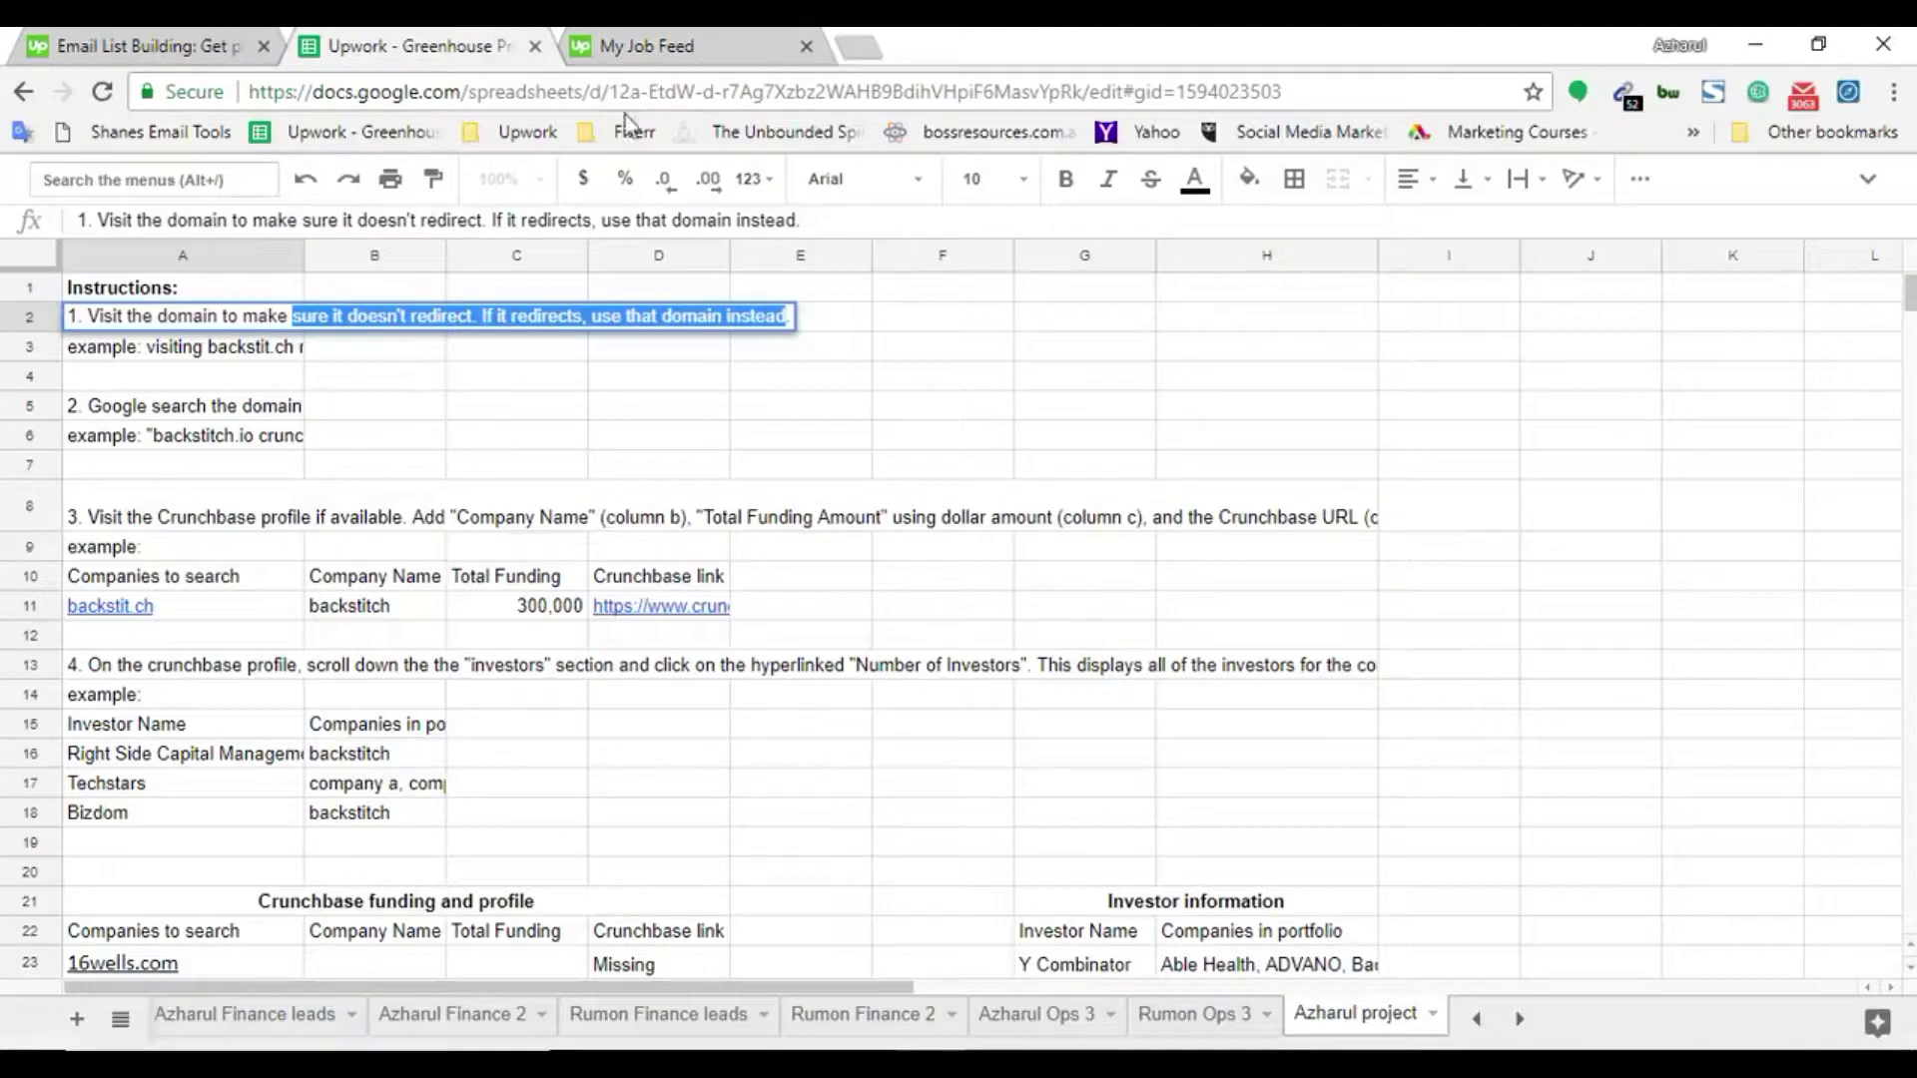
key(ctrl+Tab)
key(ctrl+shift+Tab)
Show the full text of the second instruction in cell A5 and highlight the word "crunchbase"
click(122, 436)
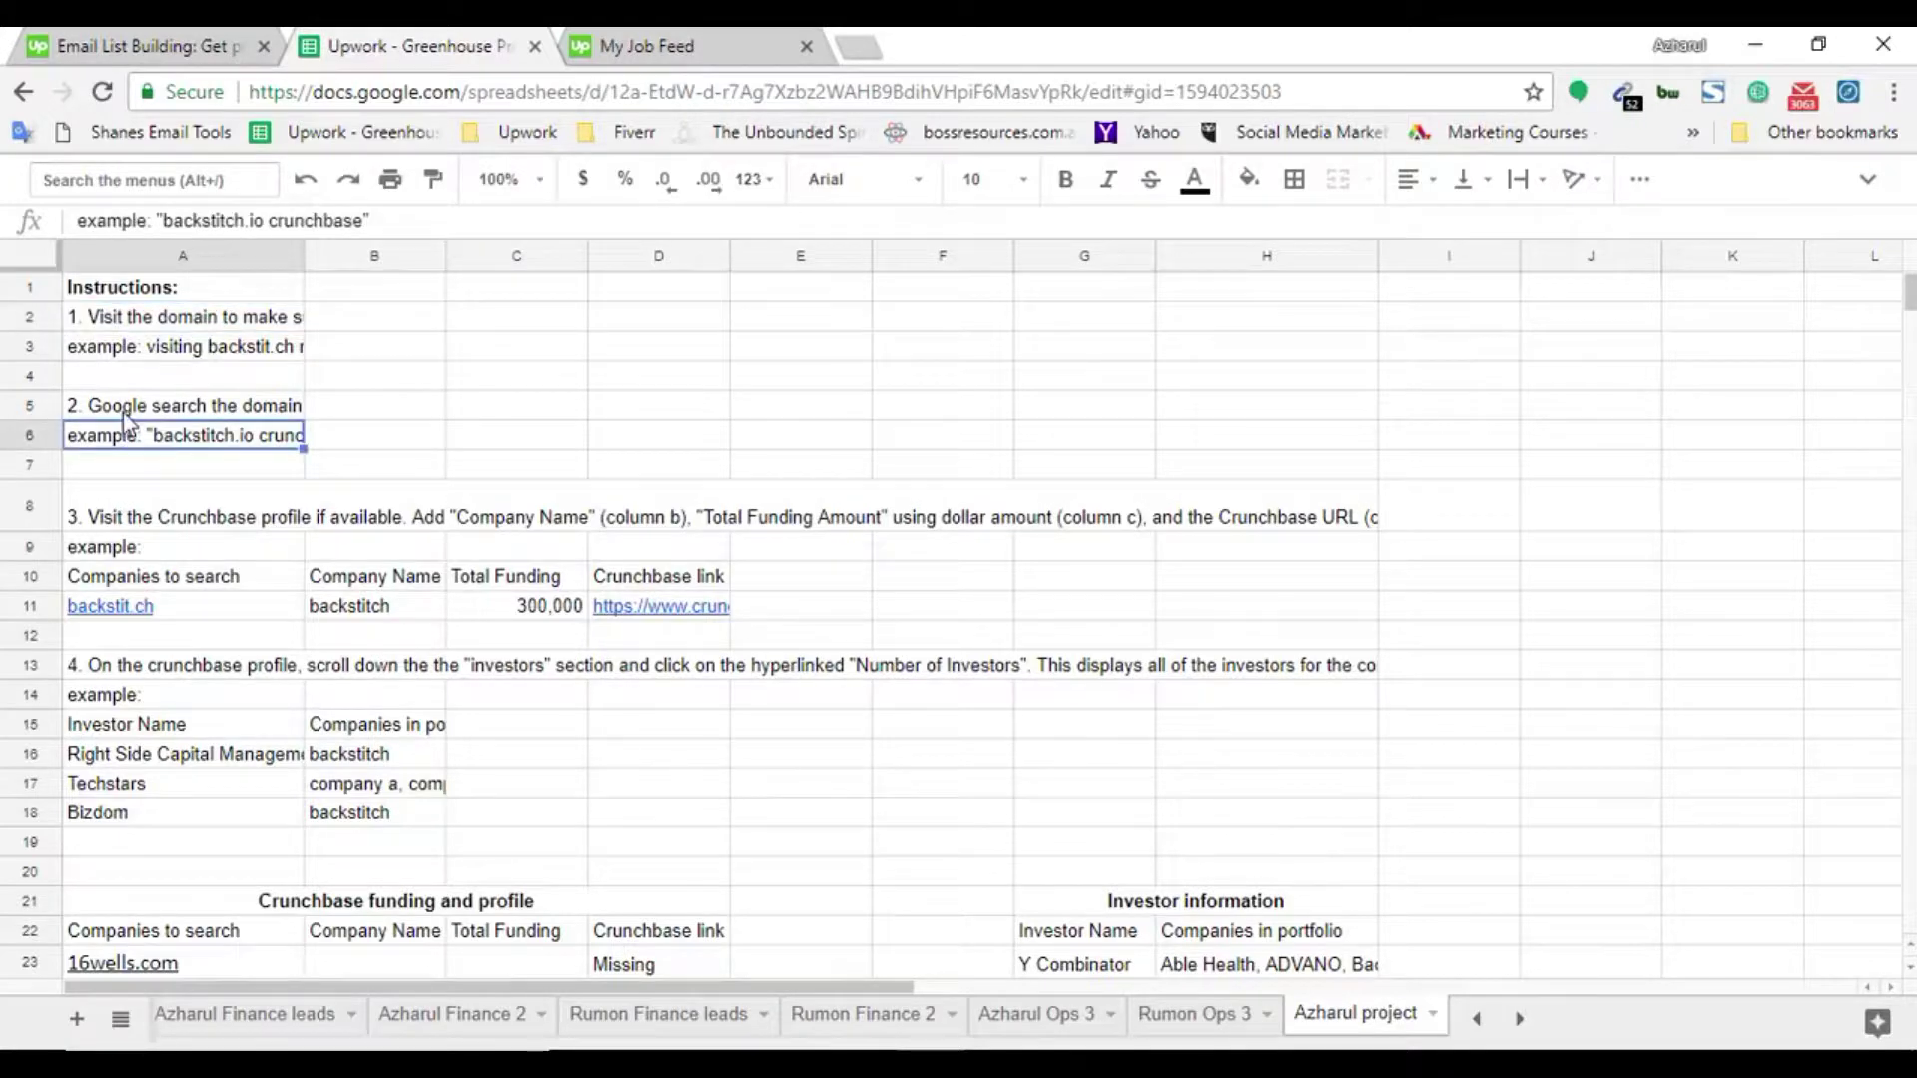
click(123, 412)
double_click(123, 411)
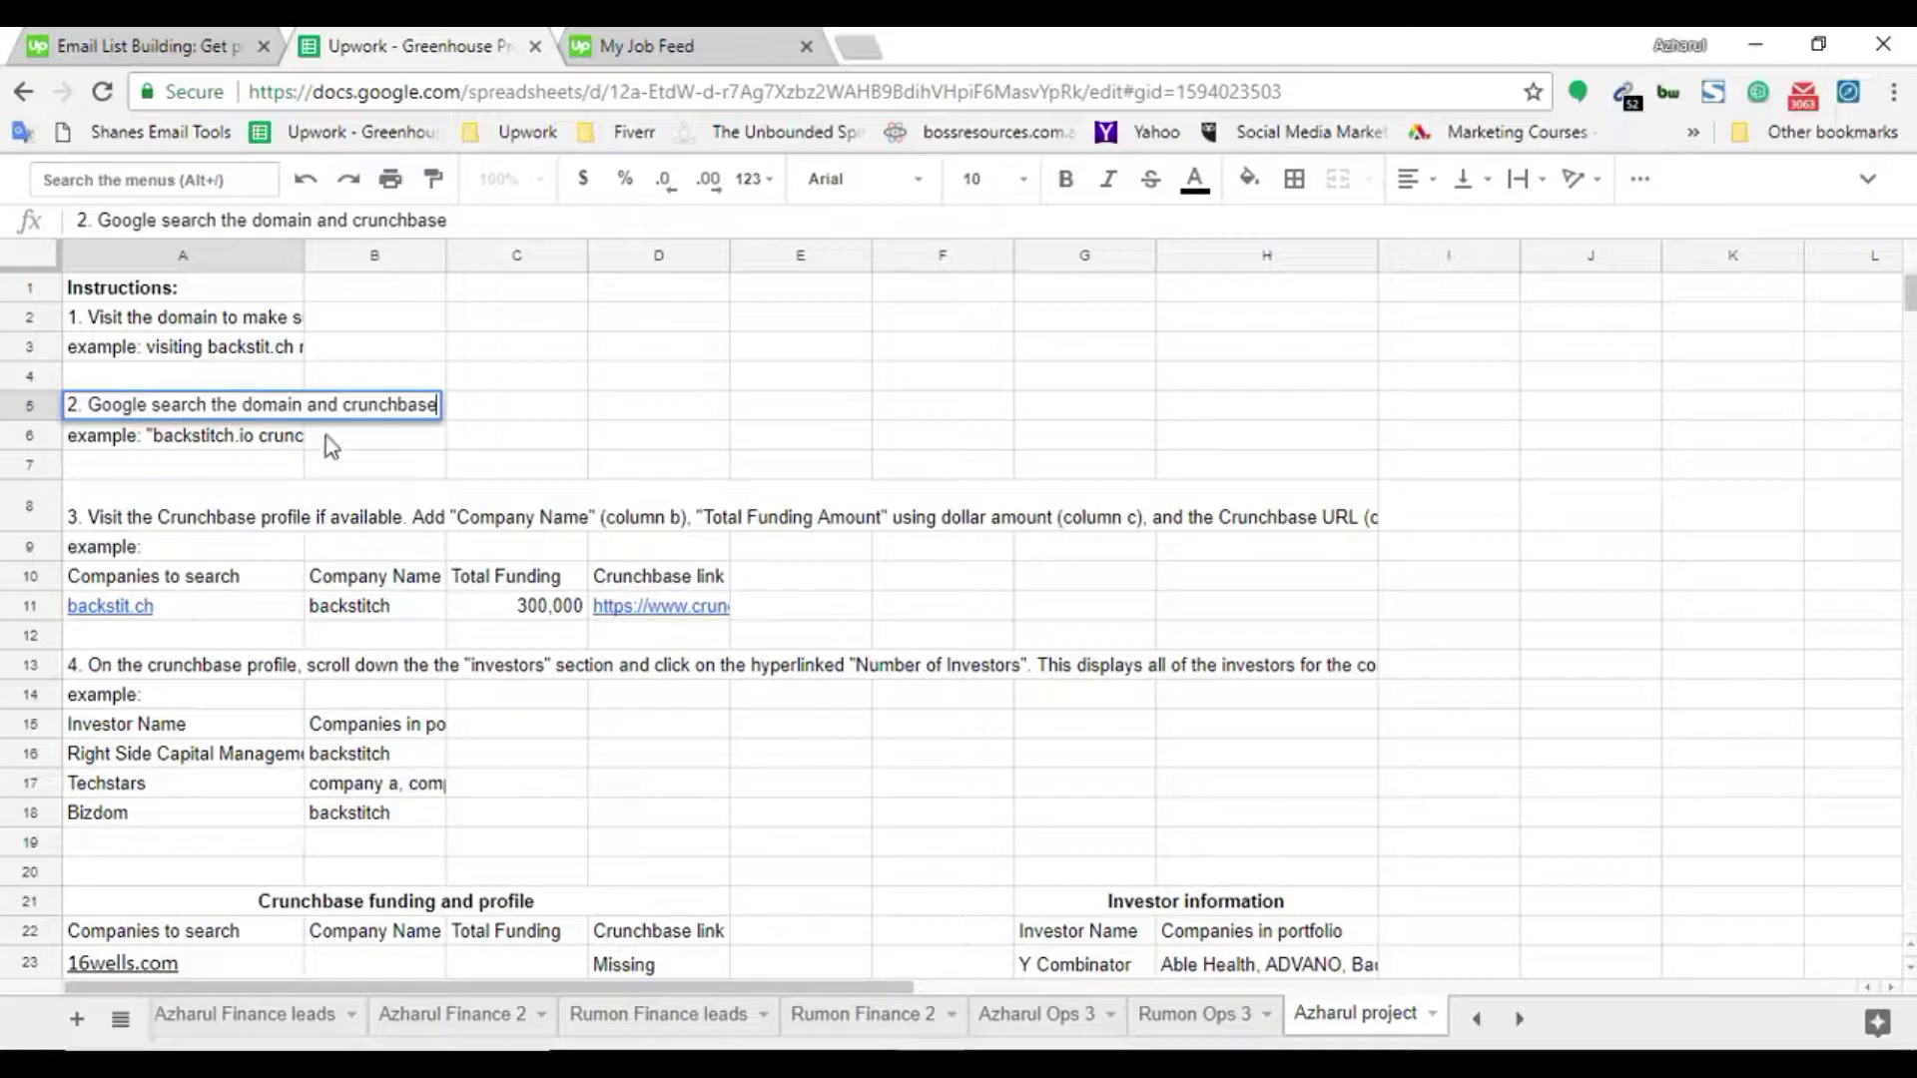
double_click(355, 405)
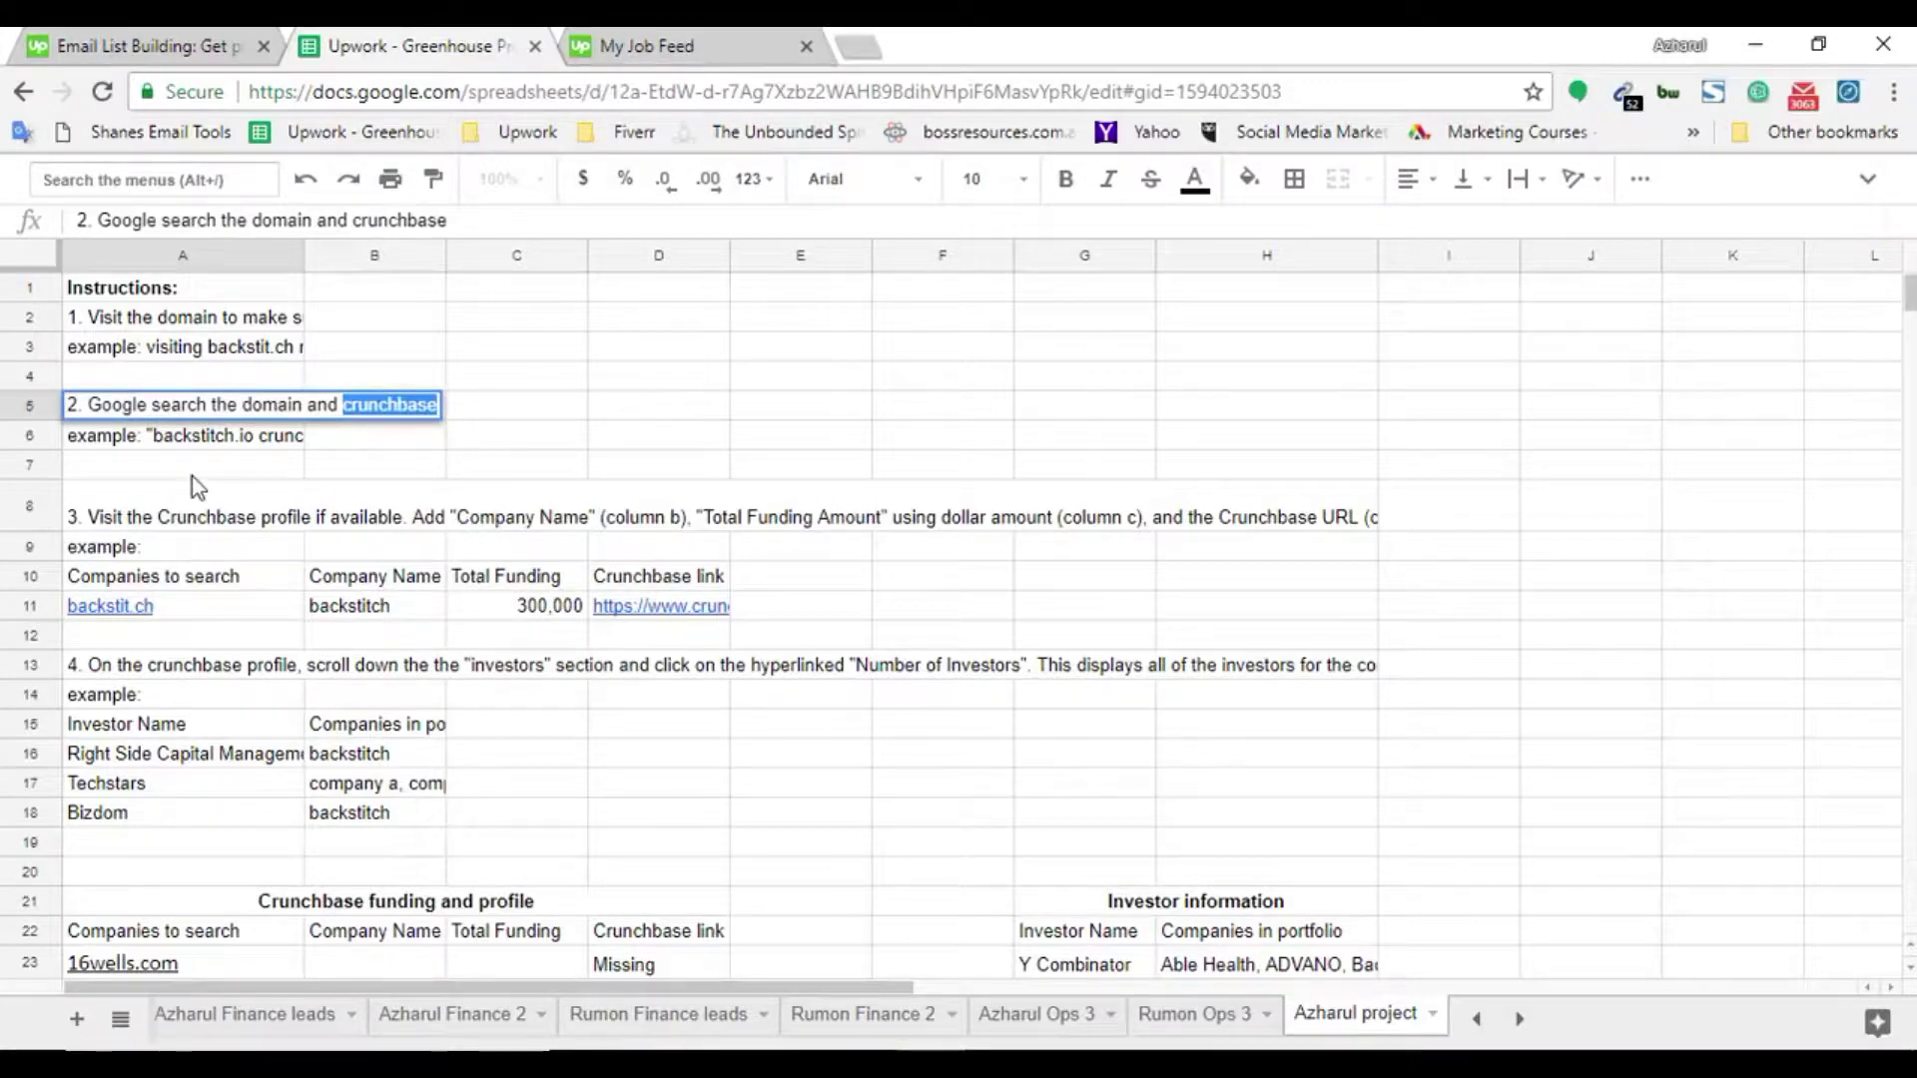
Search Google in a new tab for "backstitch.io crunchbase", copied from cell A6, and open backstitch's Crunchbase profile in another tab
double_click(266, 440)
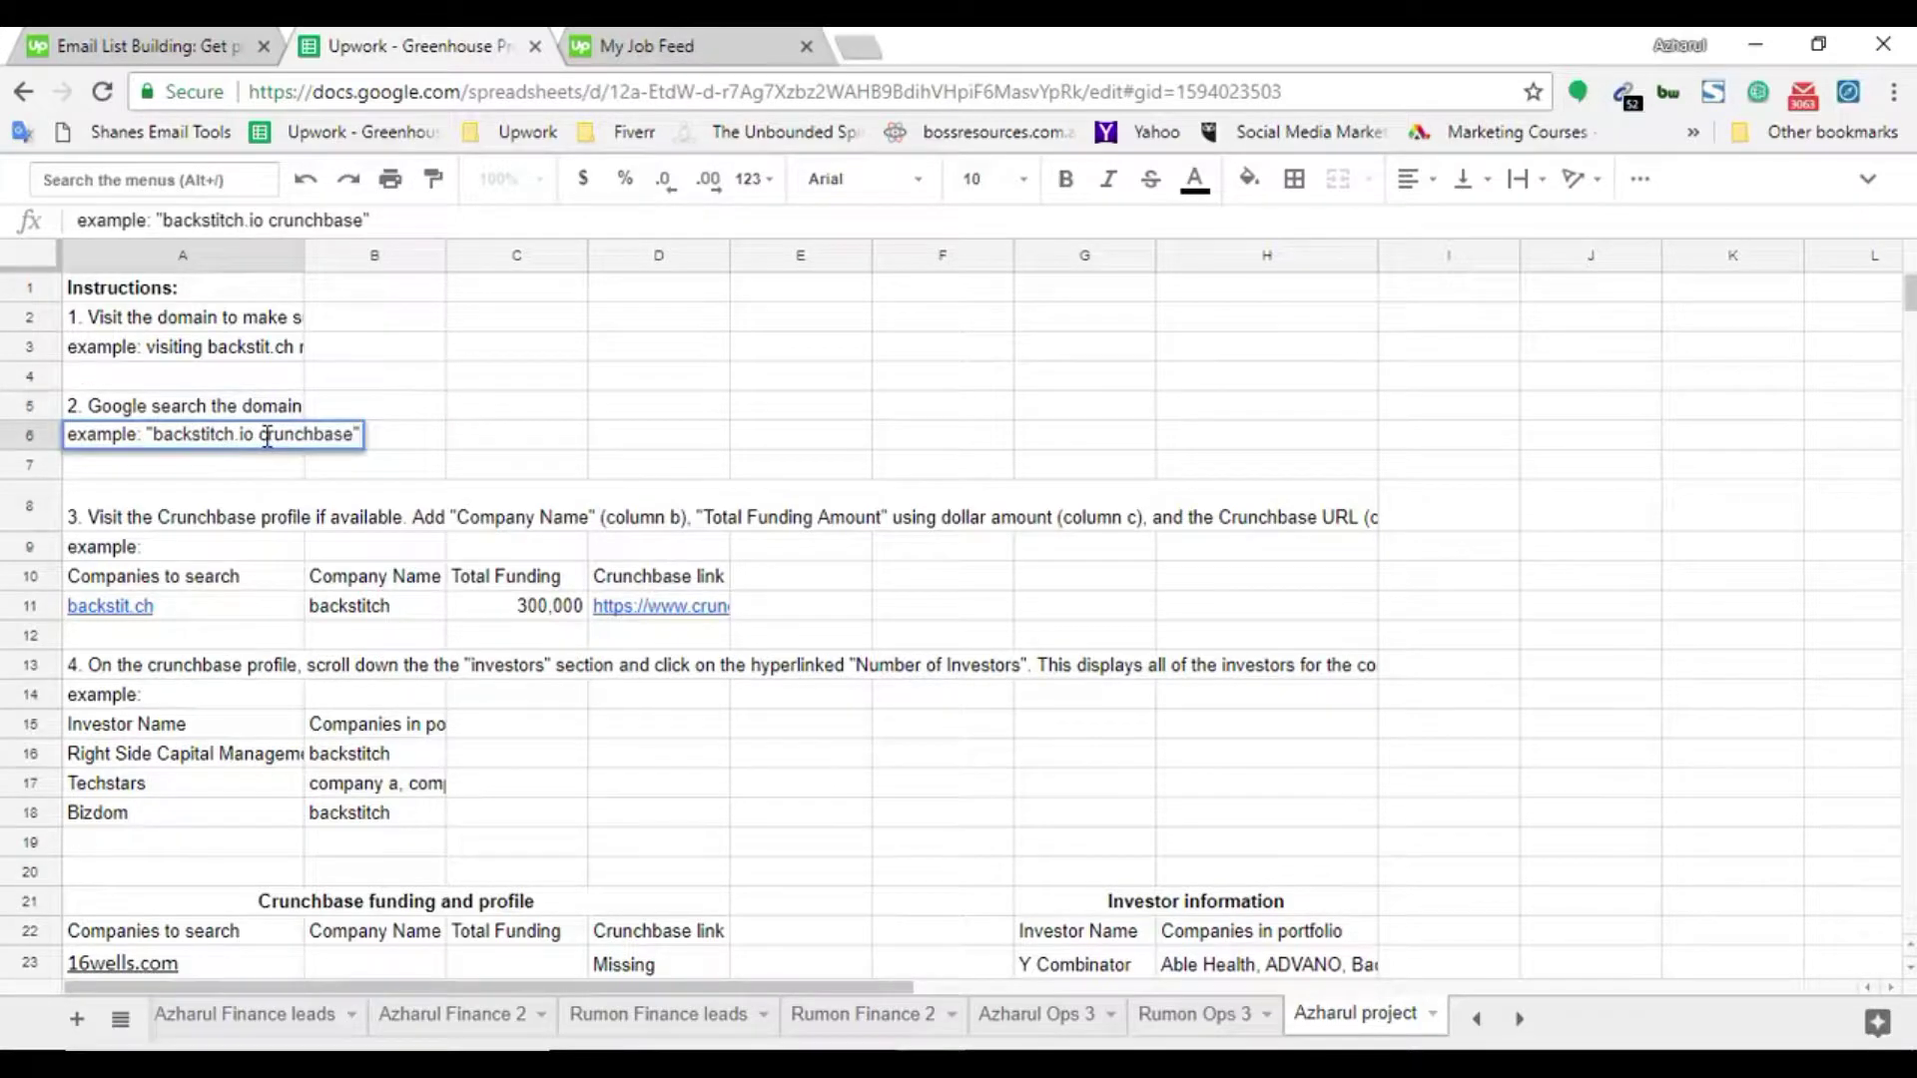
double_click(268, 437)
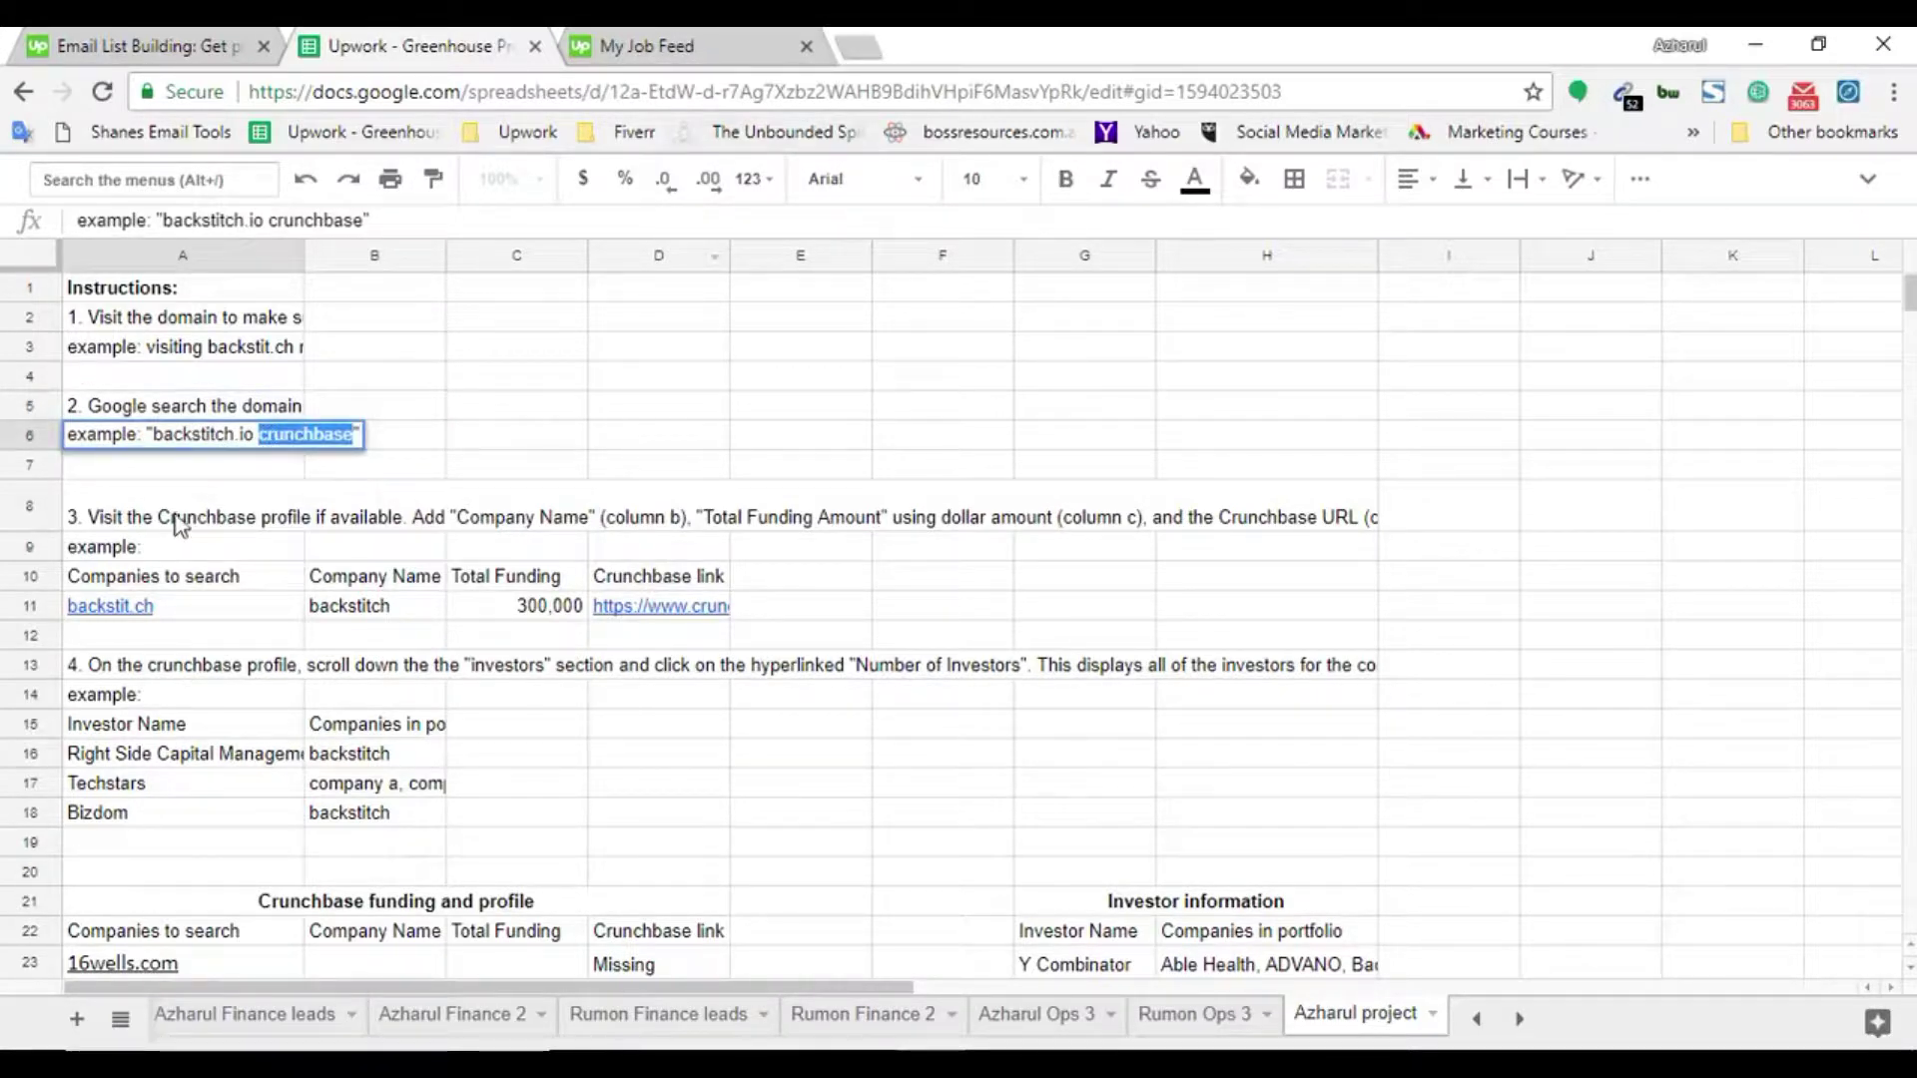
drag(194, 429, 317, 427)
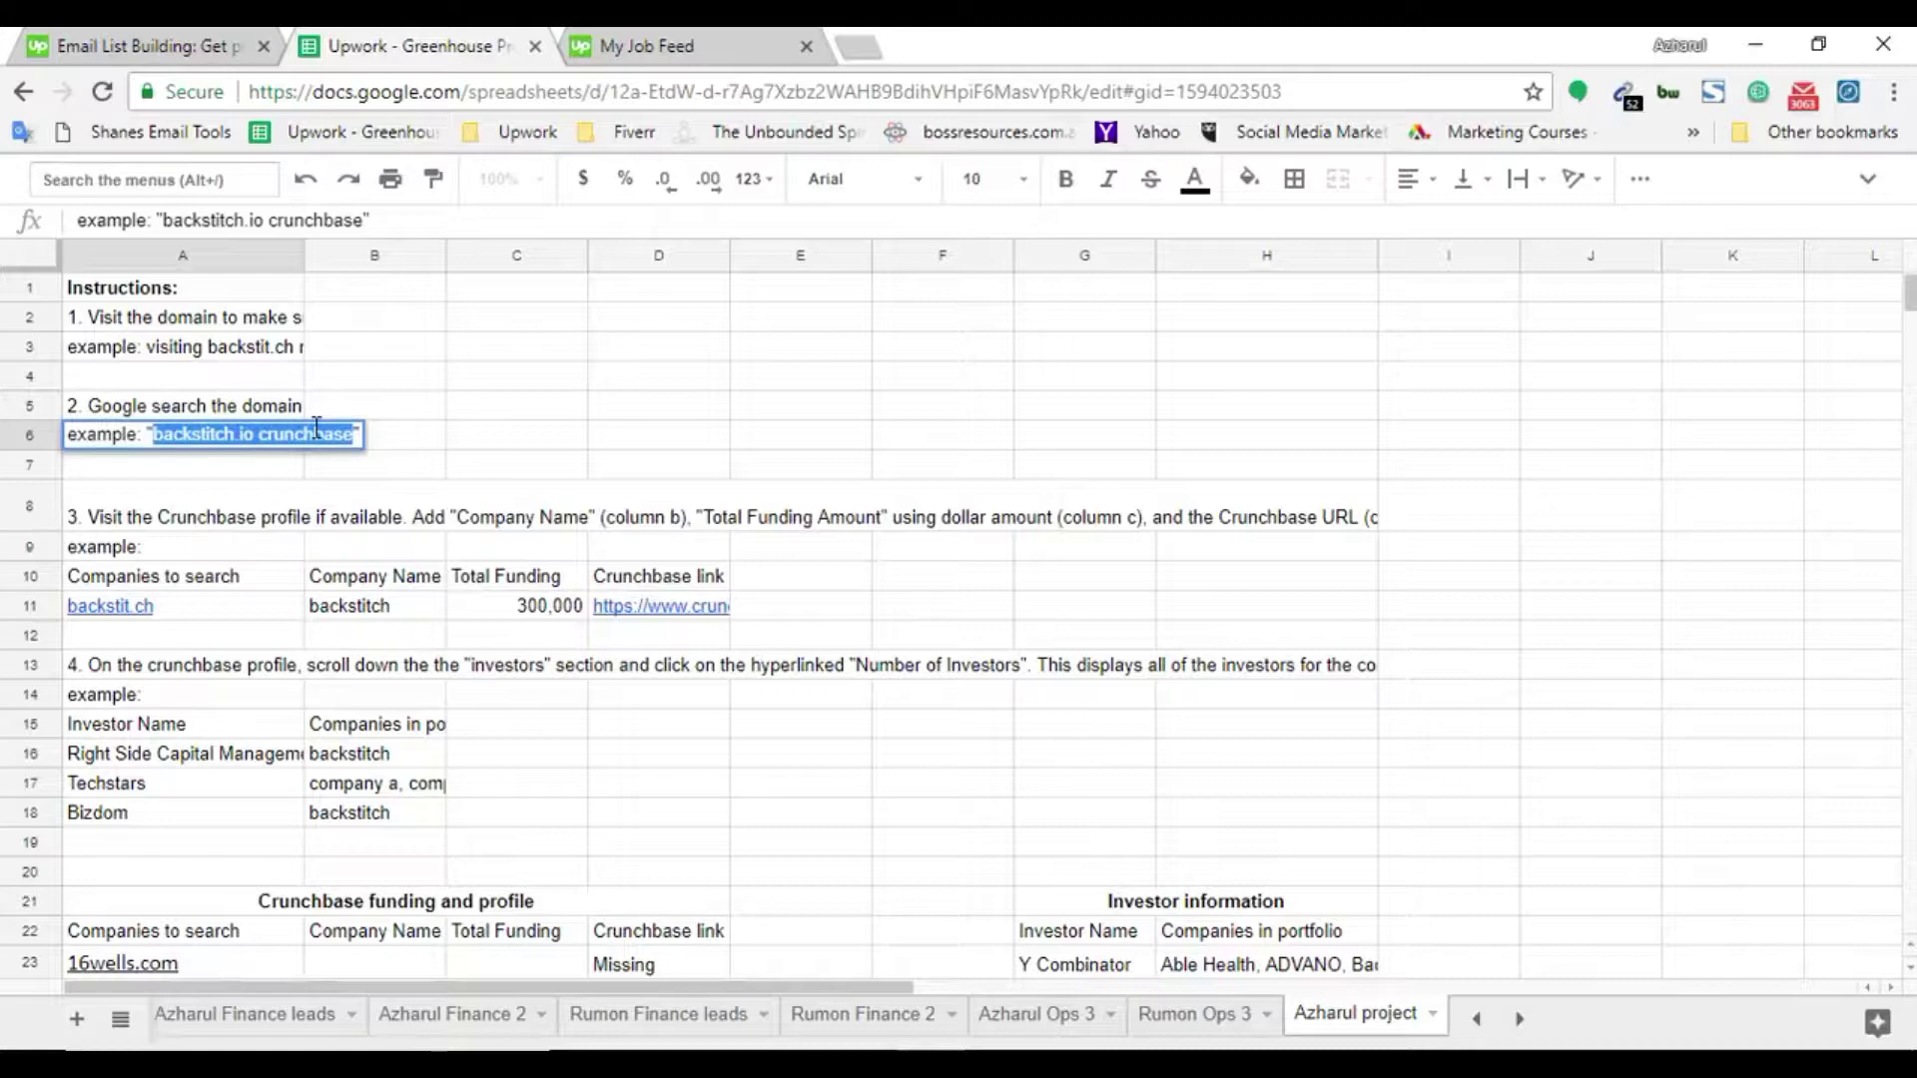
key(ctrl+c)
key(ctrl+t)
key(ctrl+v)
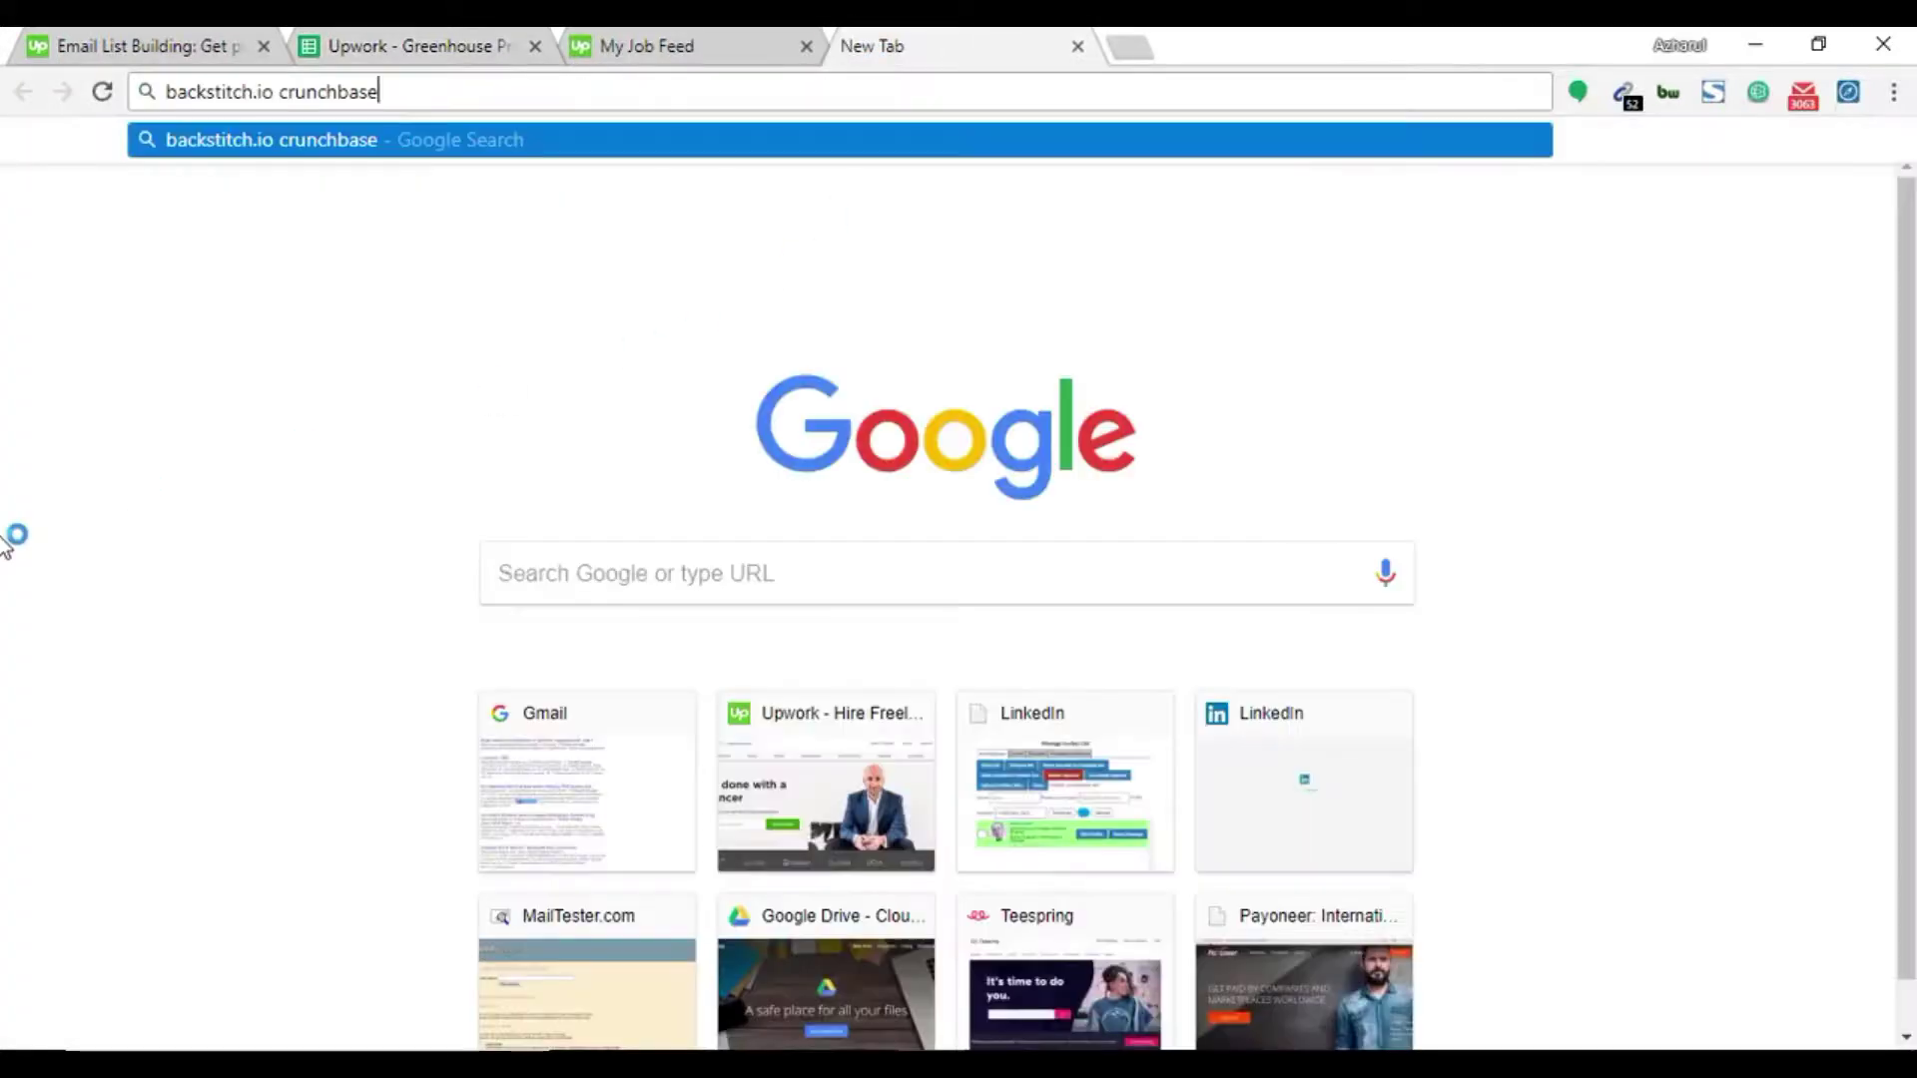
key(Return)
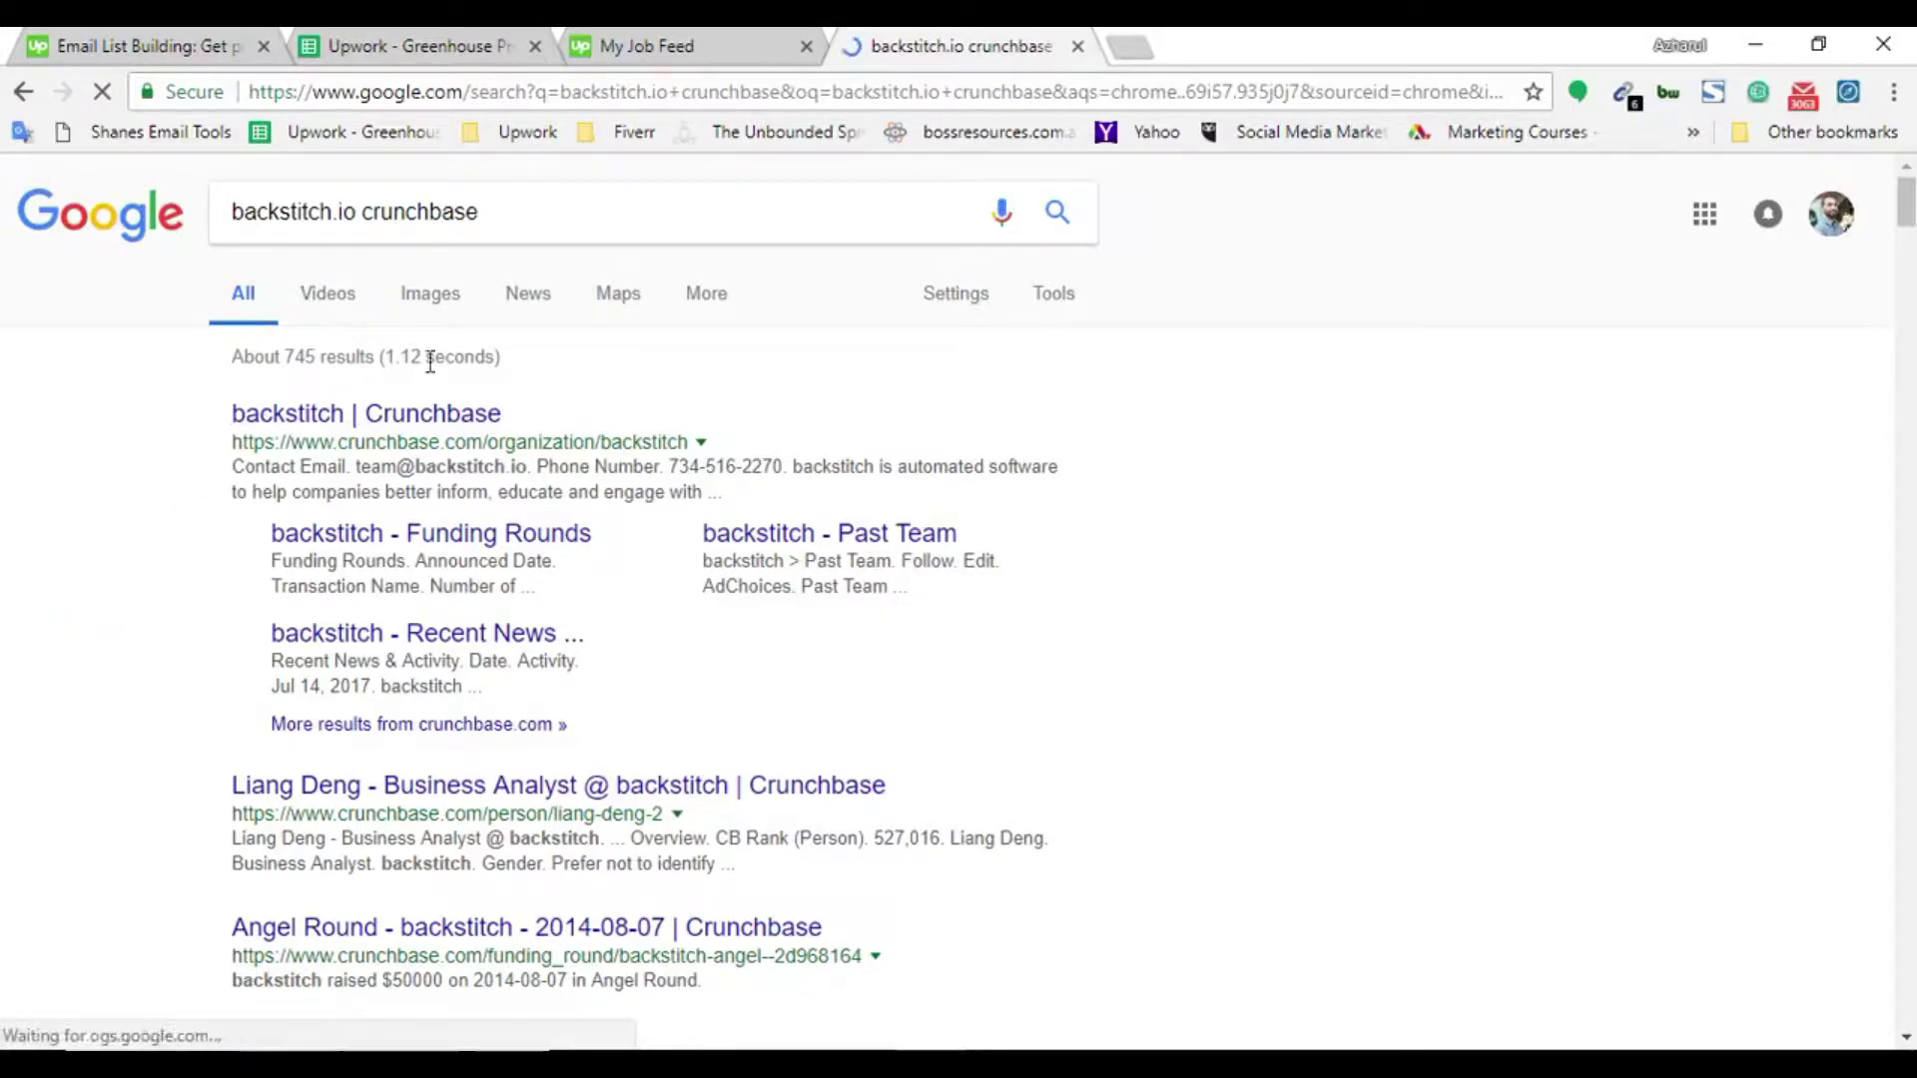
middle_click(343, 417)
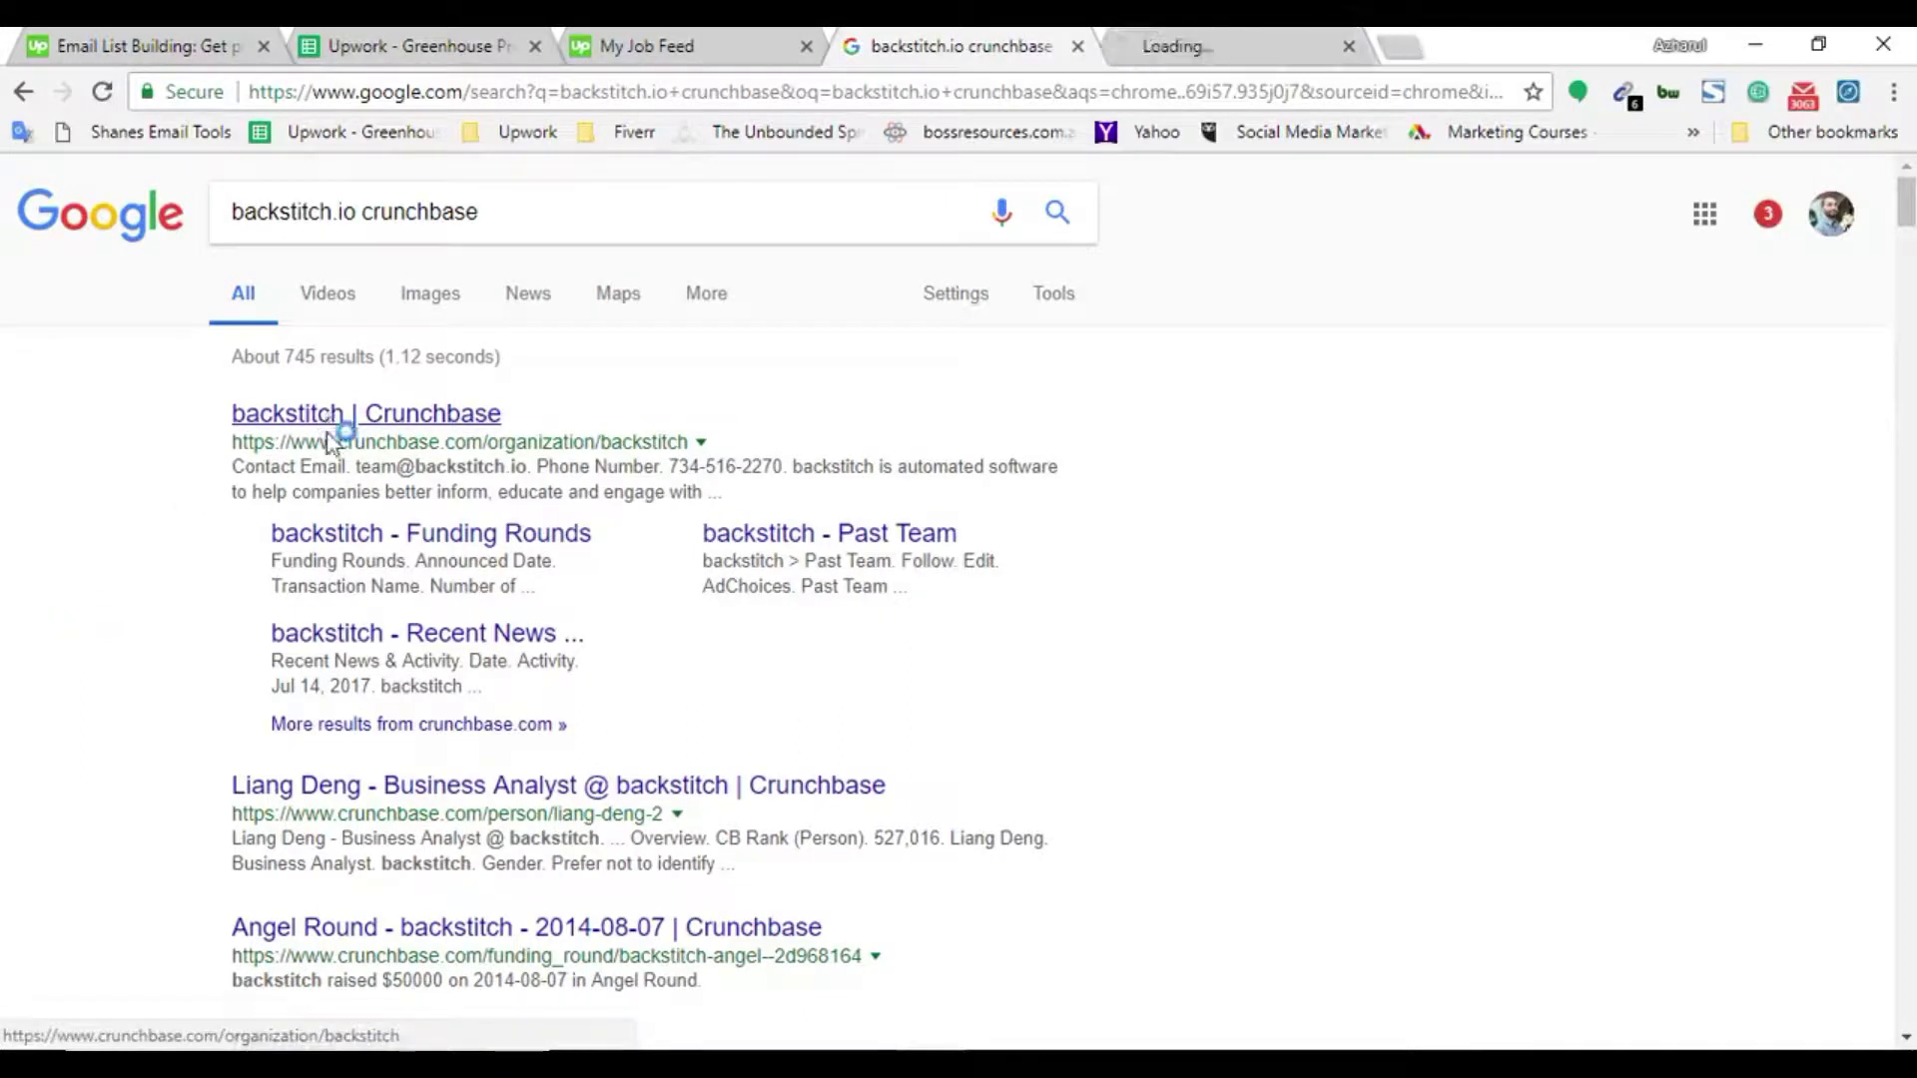
Highlight the company part of the Crunchbase profile's address, and copy the domain backstitch.io from the Google search query
click(1264, 38)
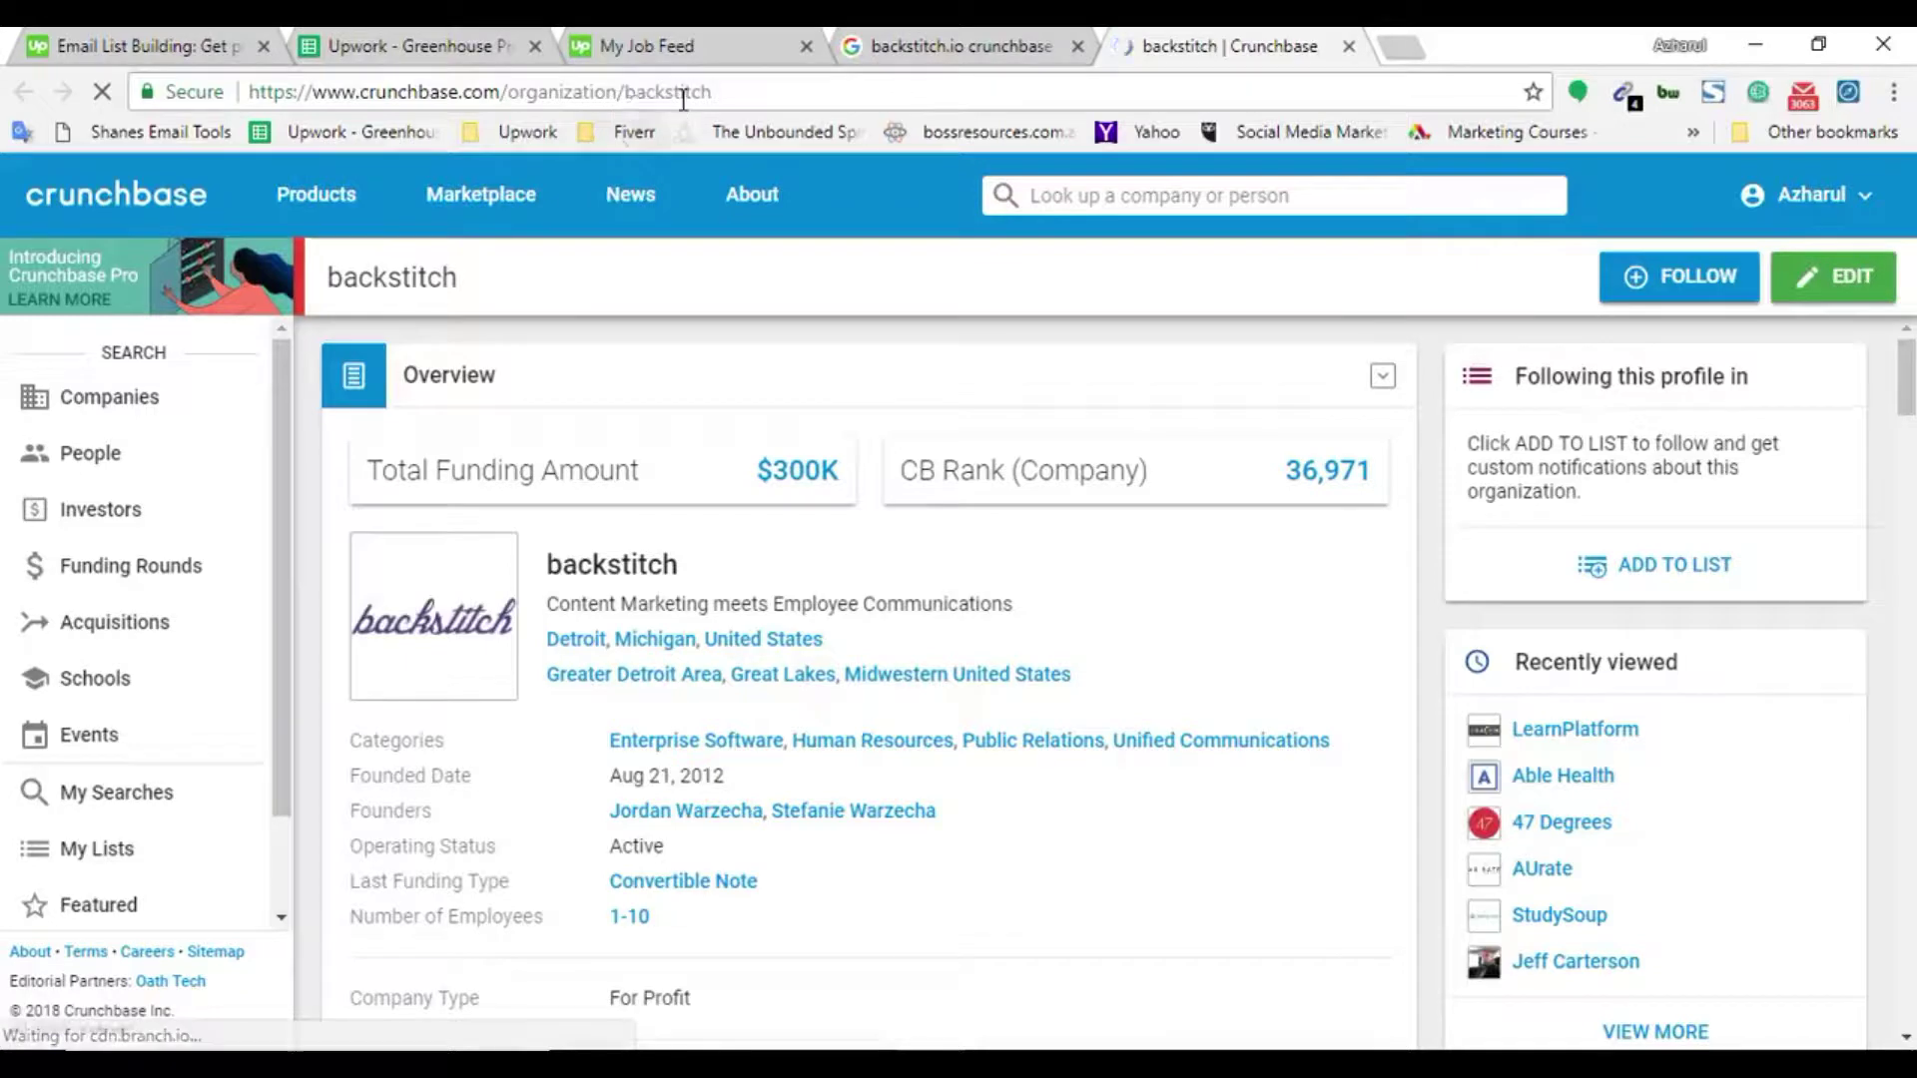
double_click(639, 91)
click(957, 46)
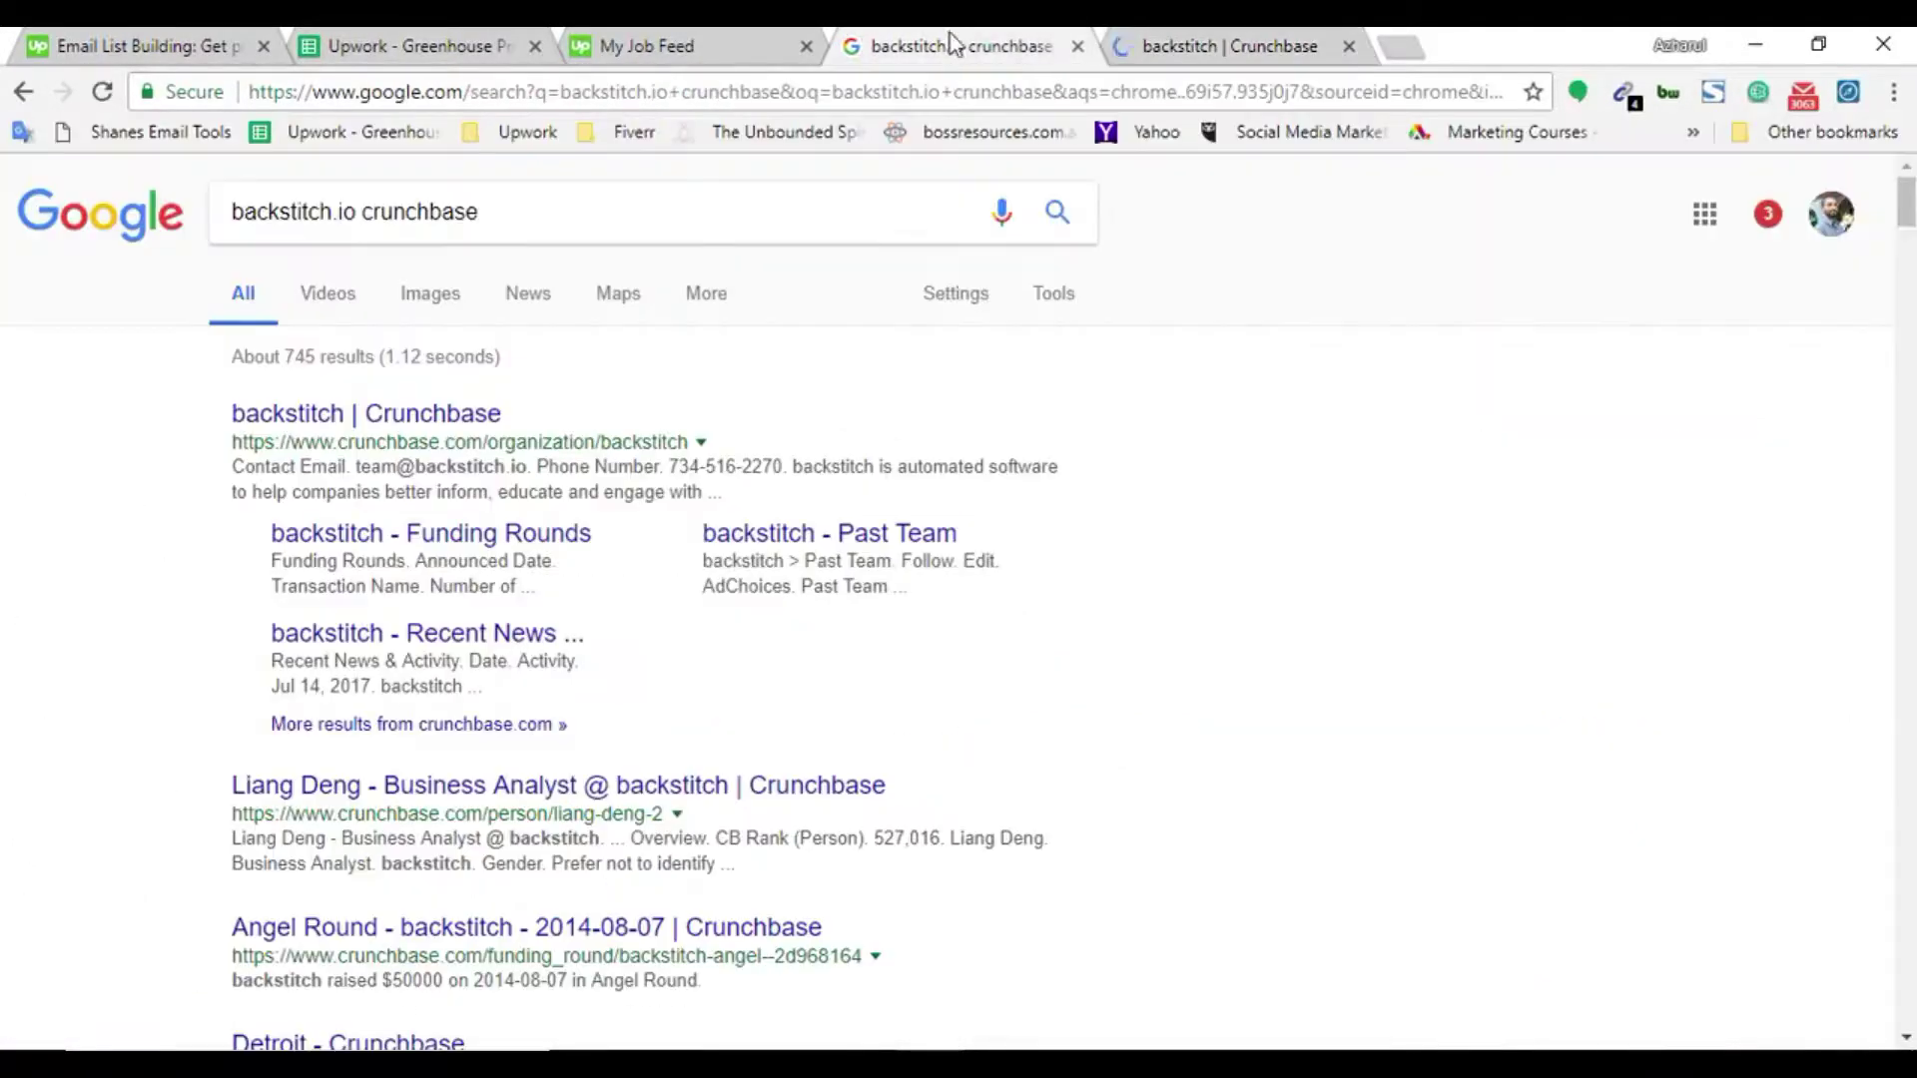
drag(232, 211, 347, 211)
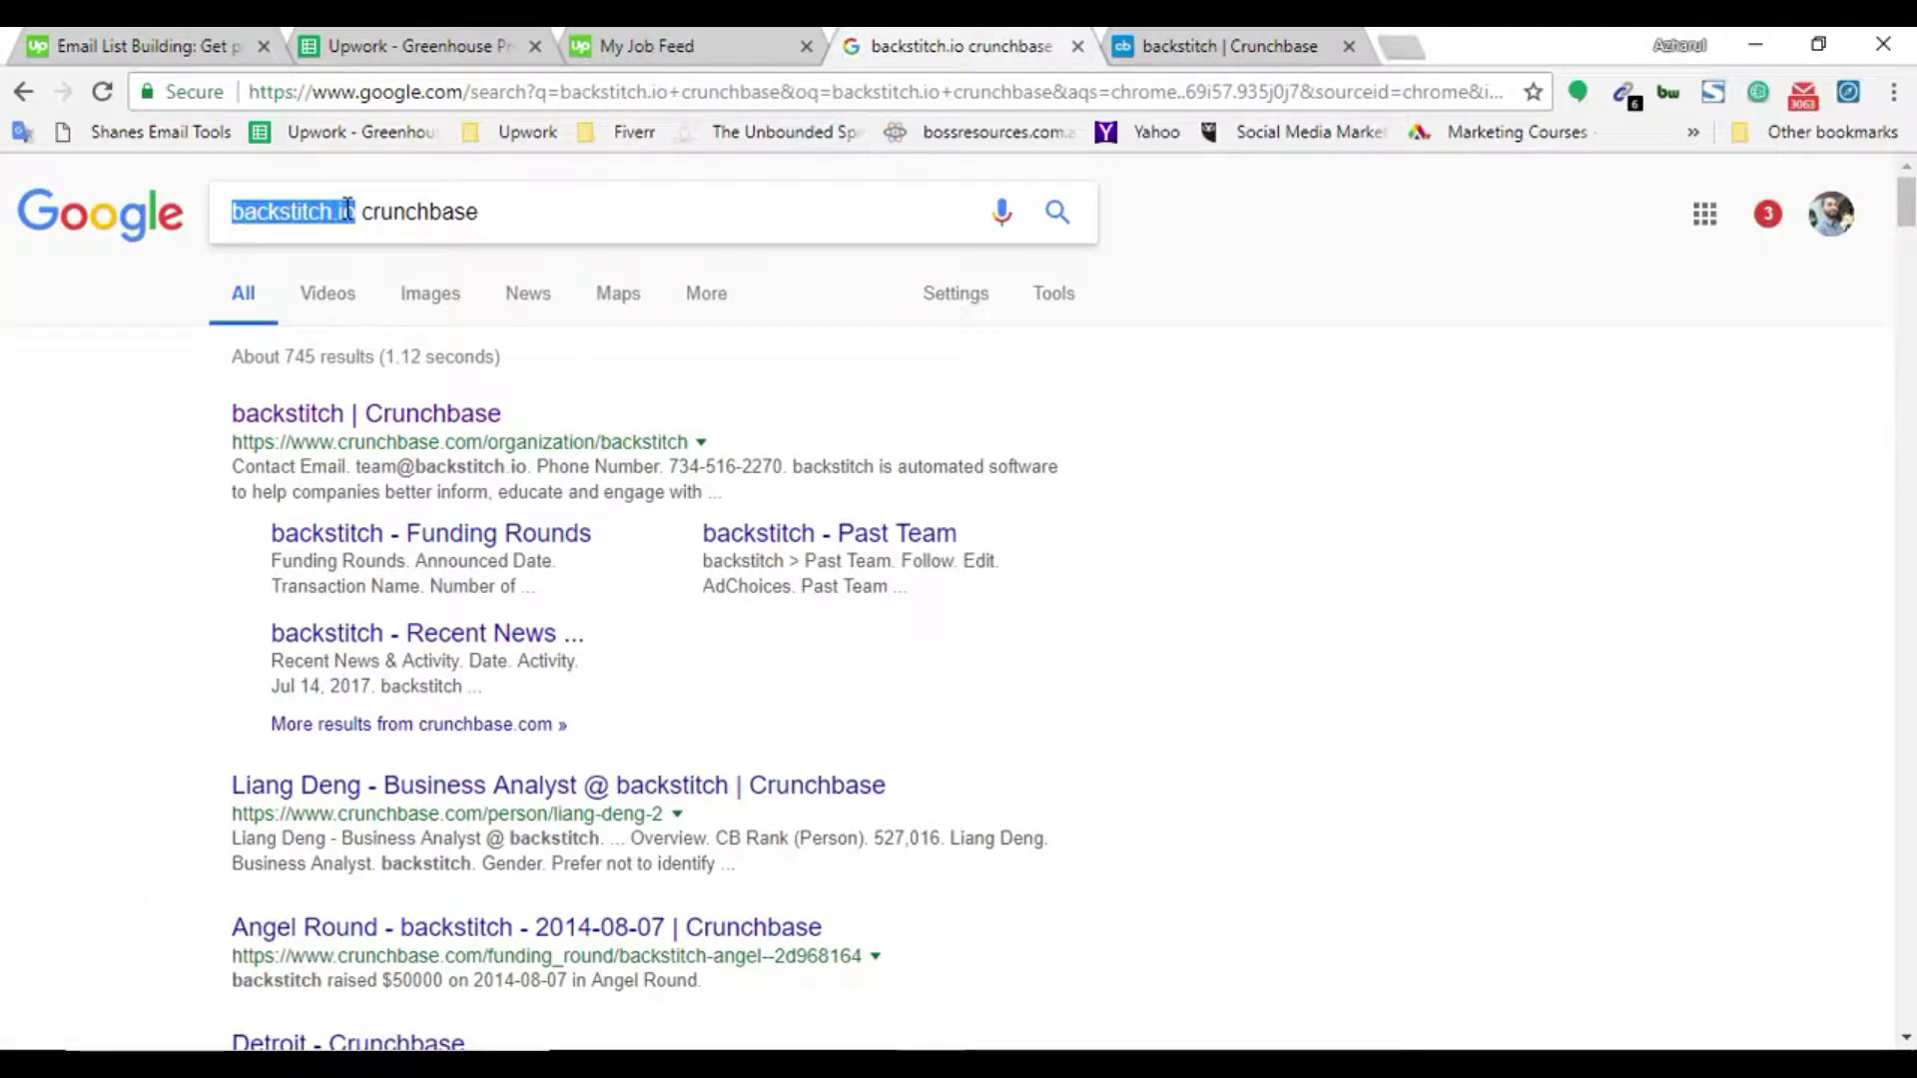
right_click(347, 210)
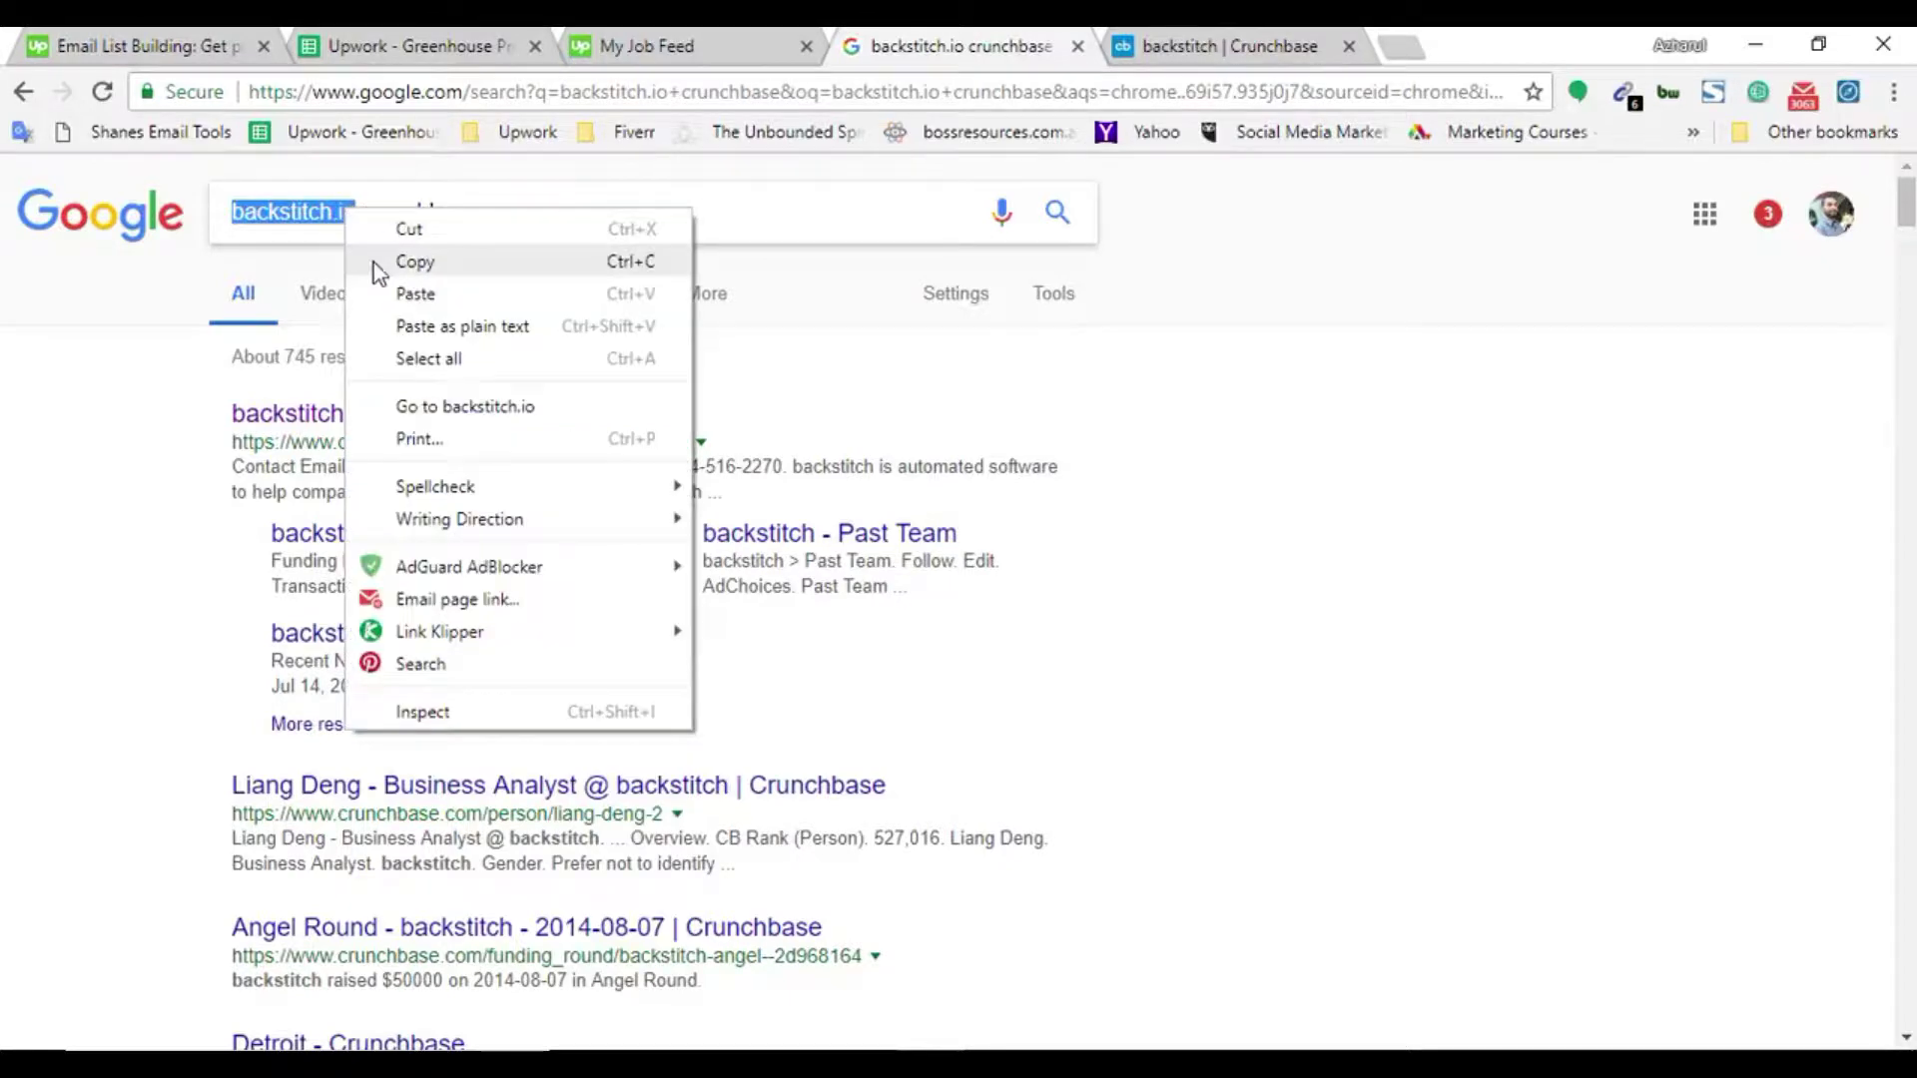
click(376, 263)
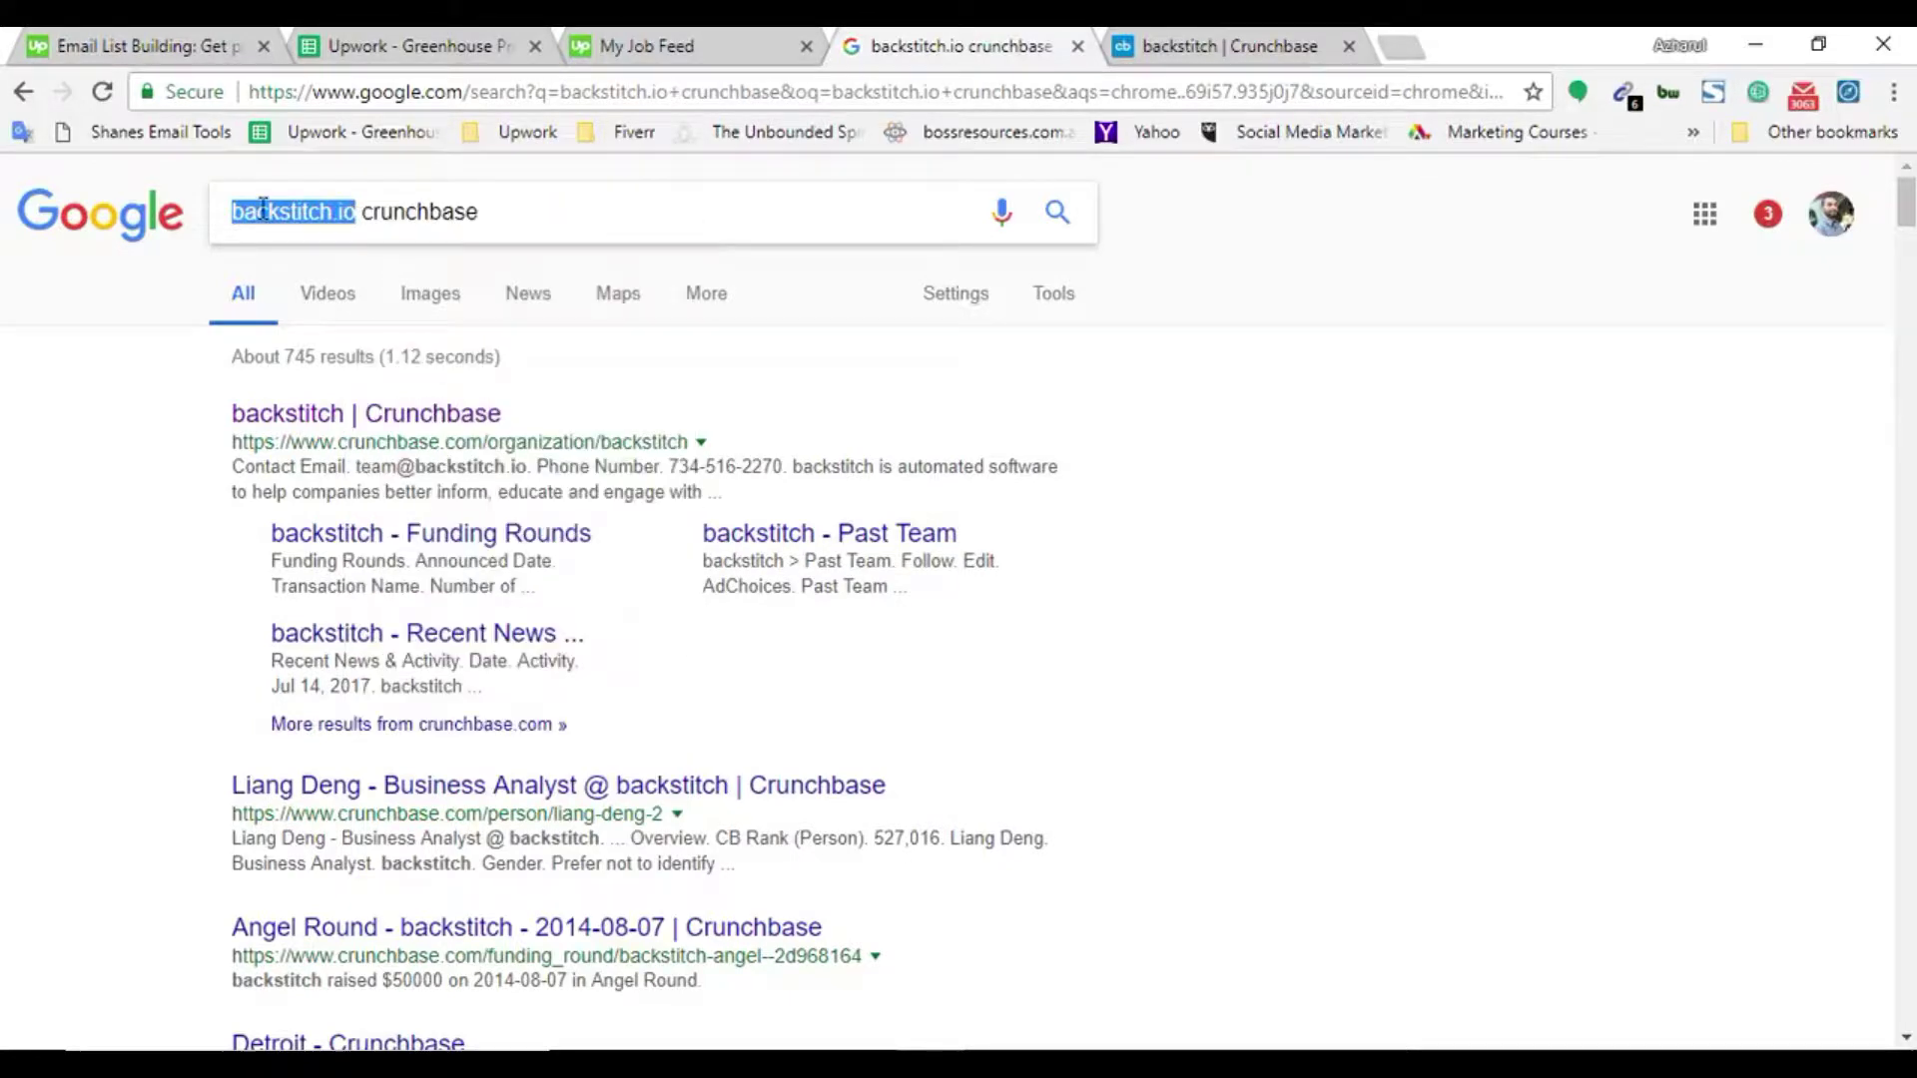
Find the copied domain backstitch.io on backstitch's Crunchbase profile page, then close the find bar and clear the selection
click(1128, 42)
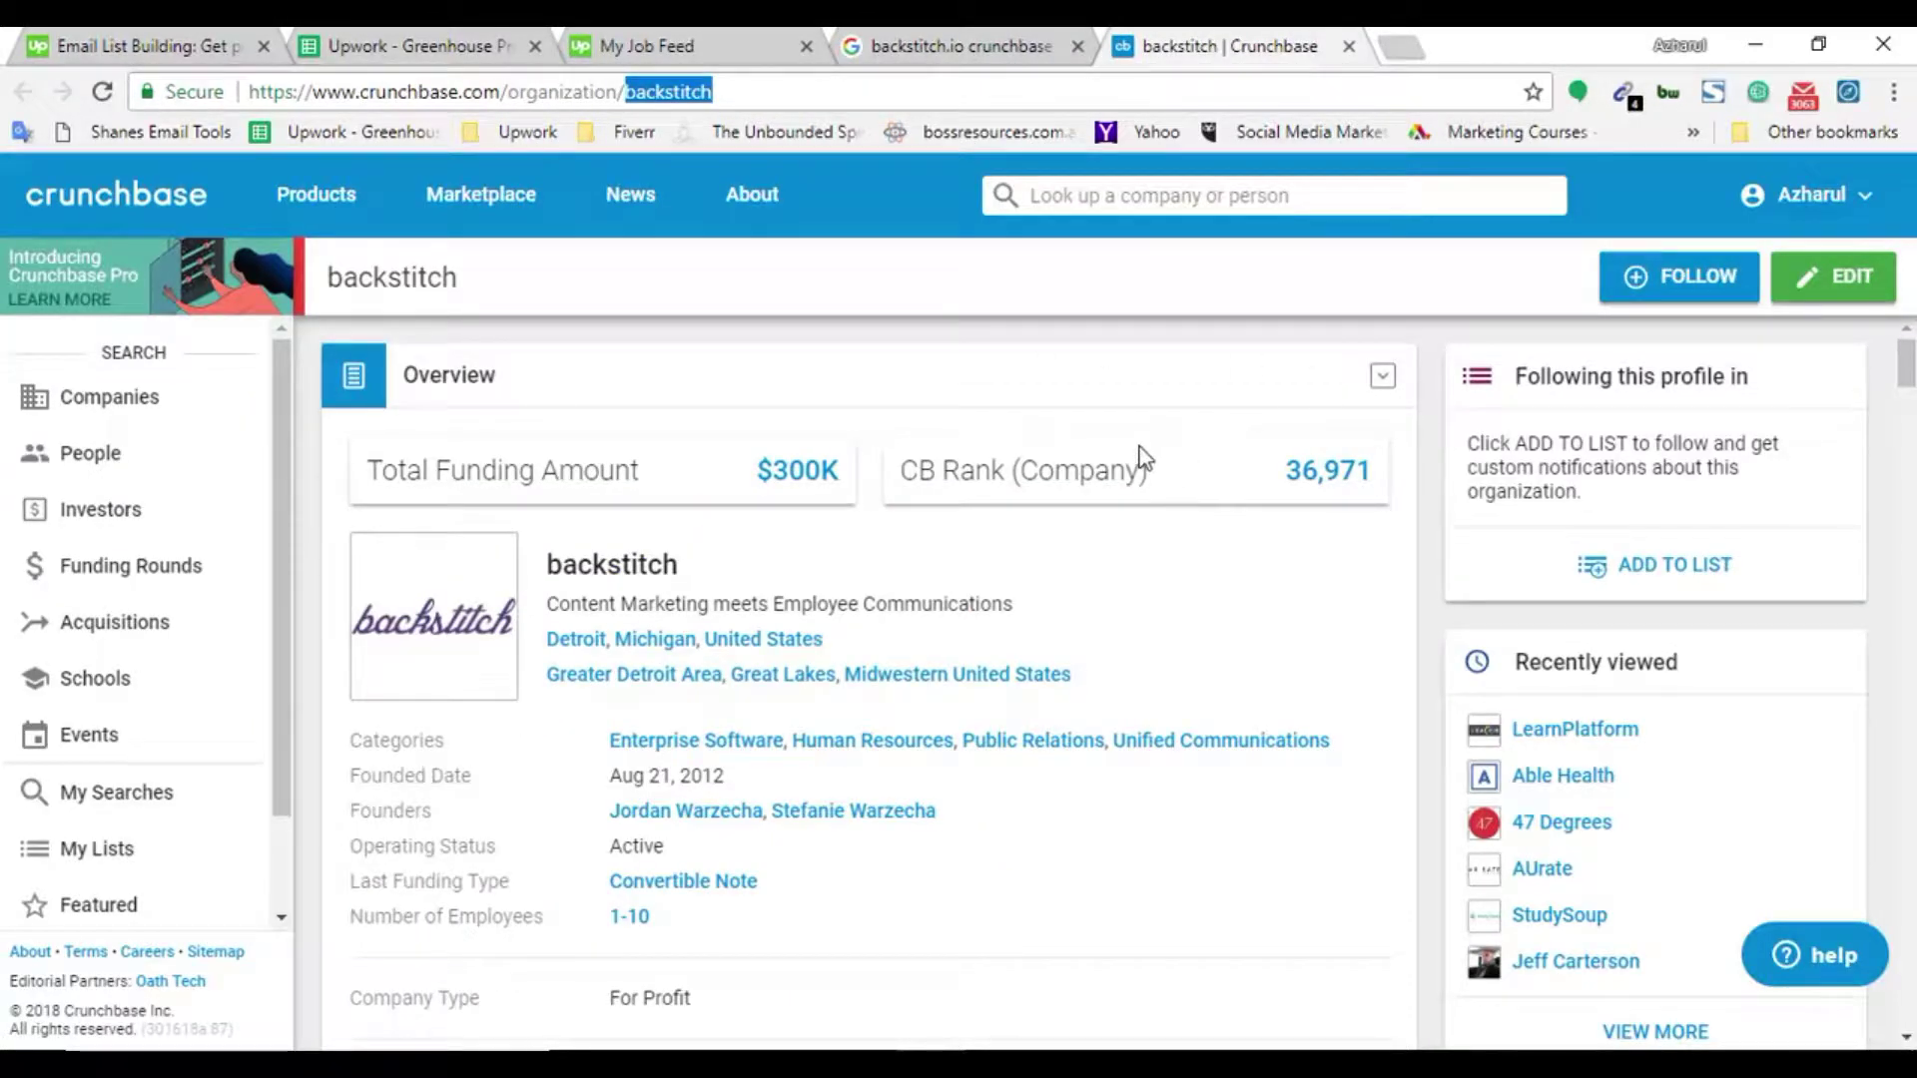
key(ctrl+f)
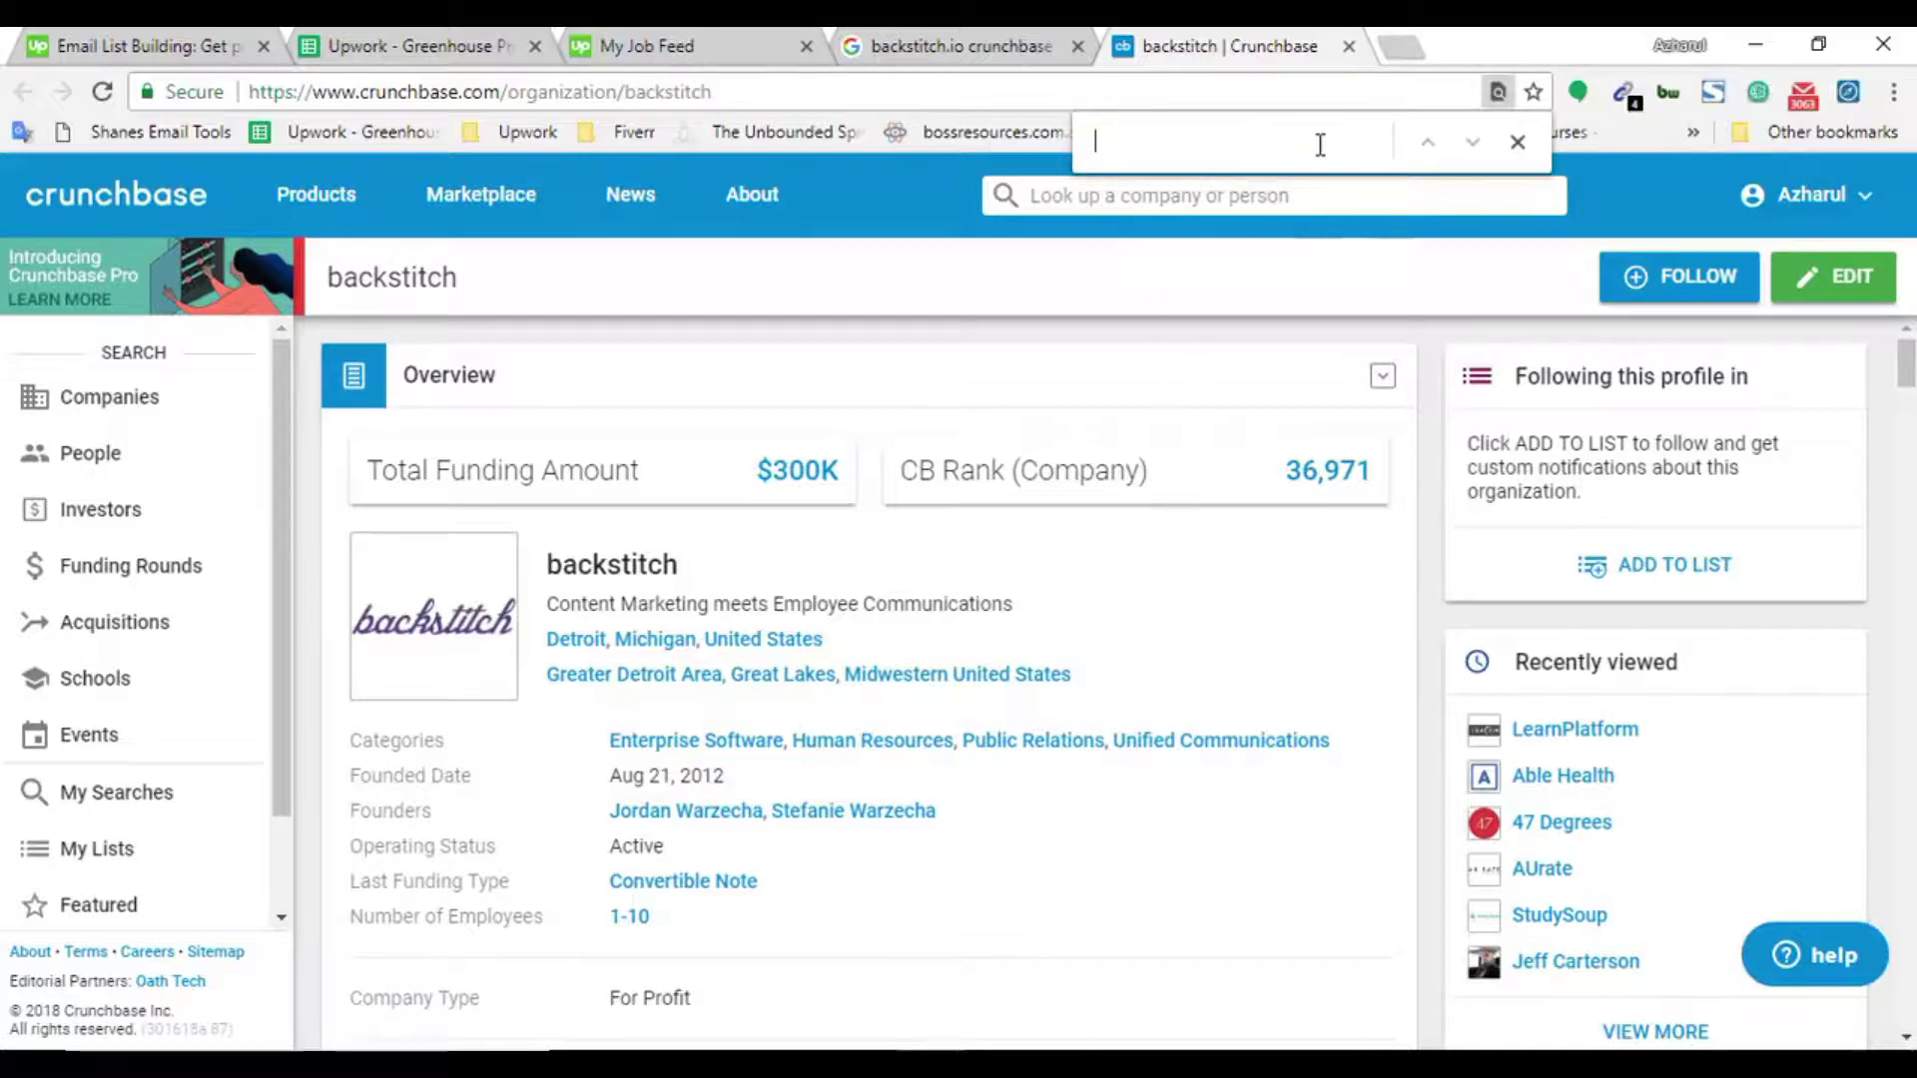
key(ctrl+v)
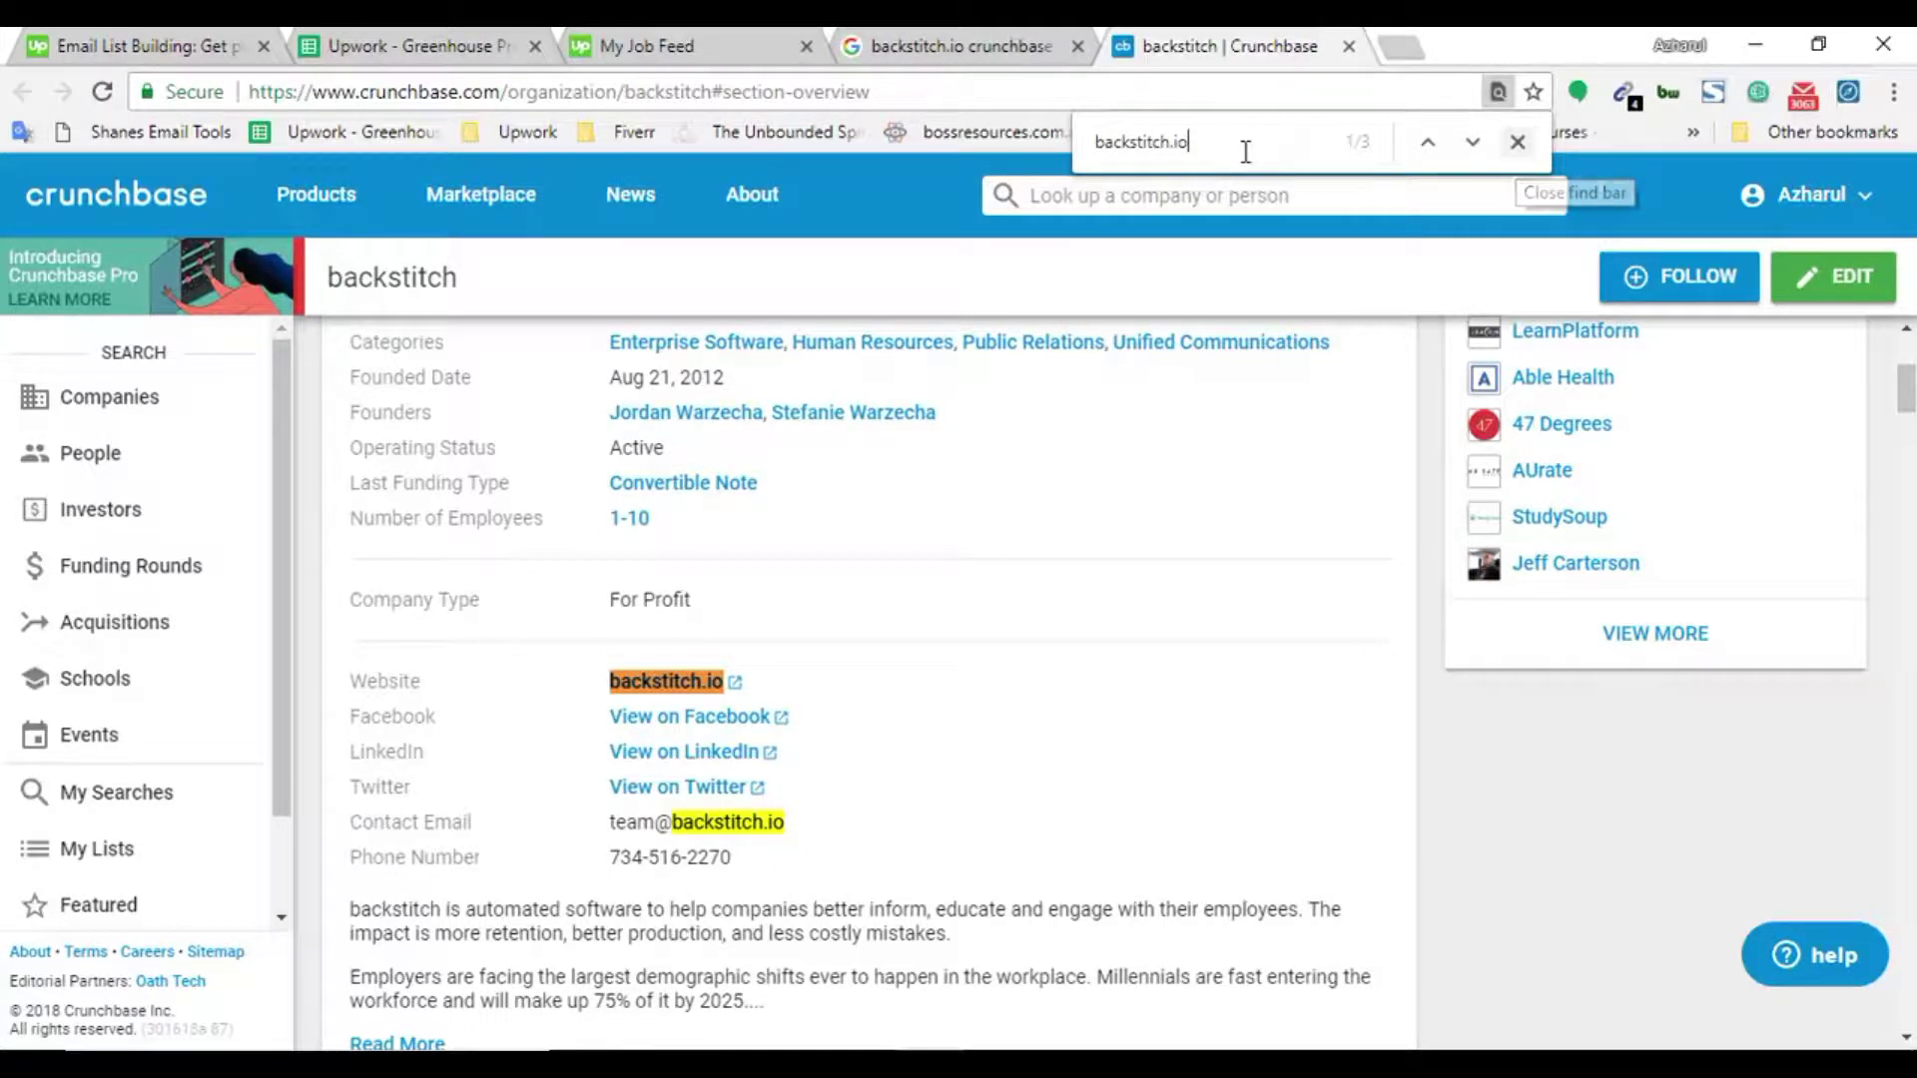
click(1518, 143)
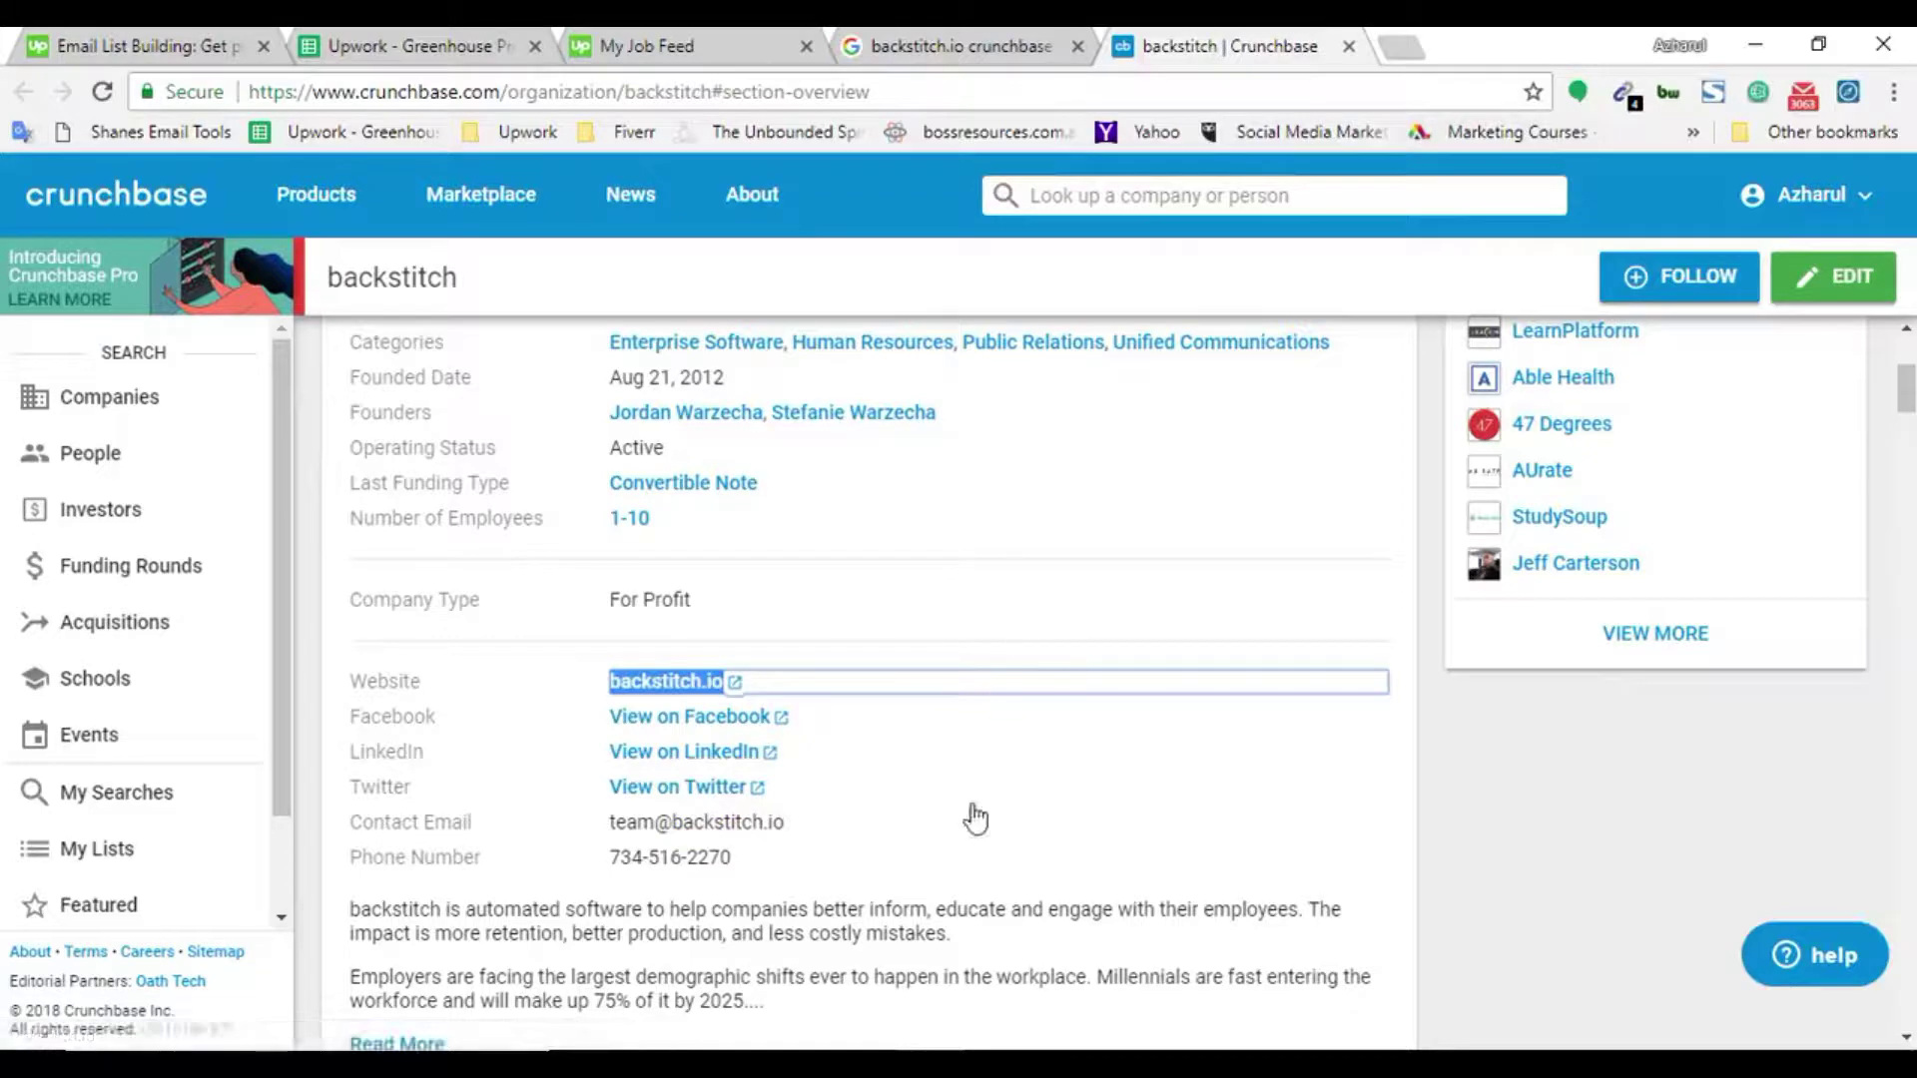
click(1470, 749)
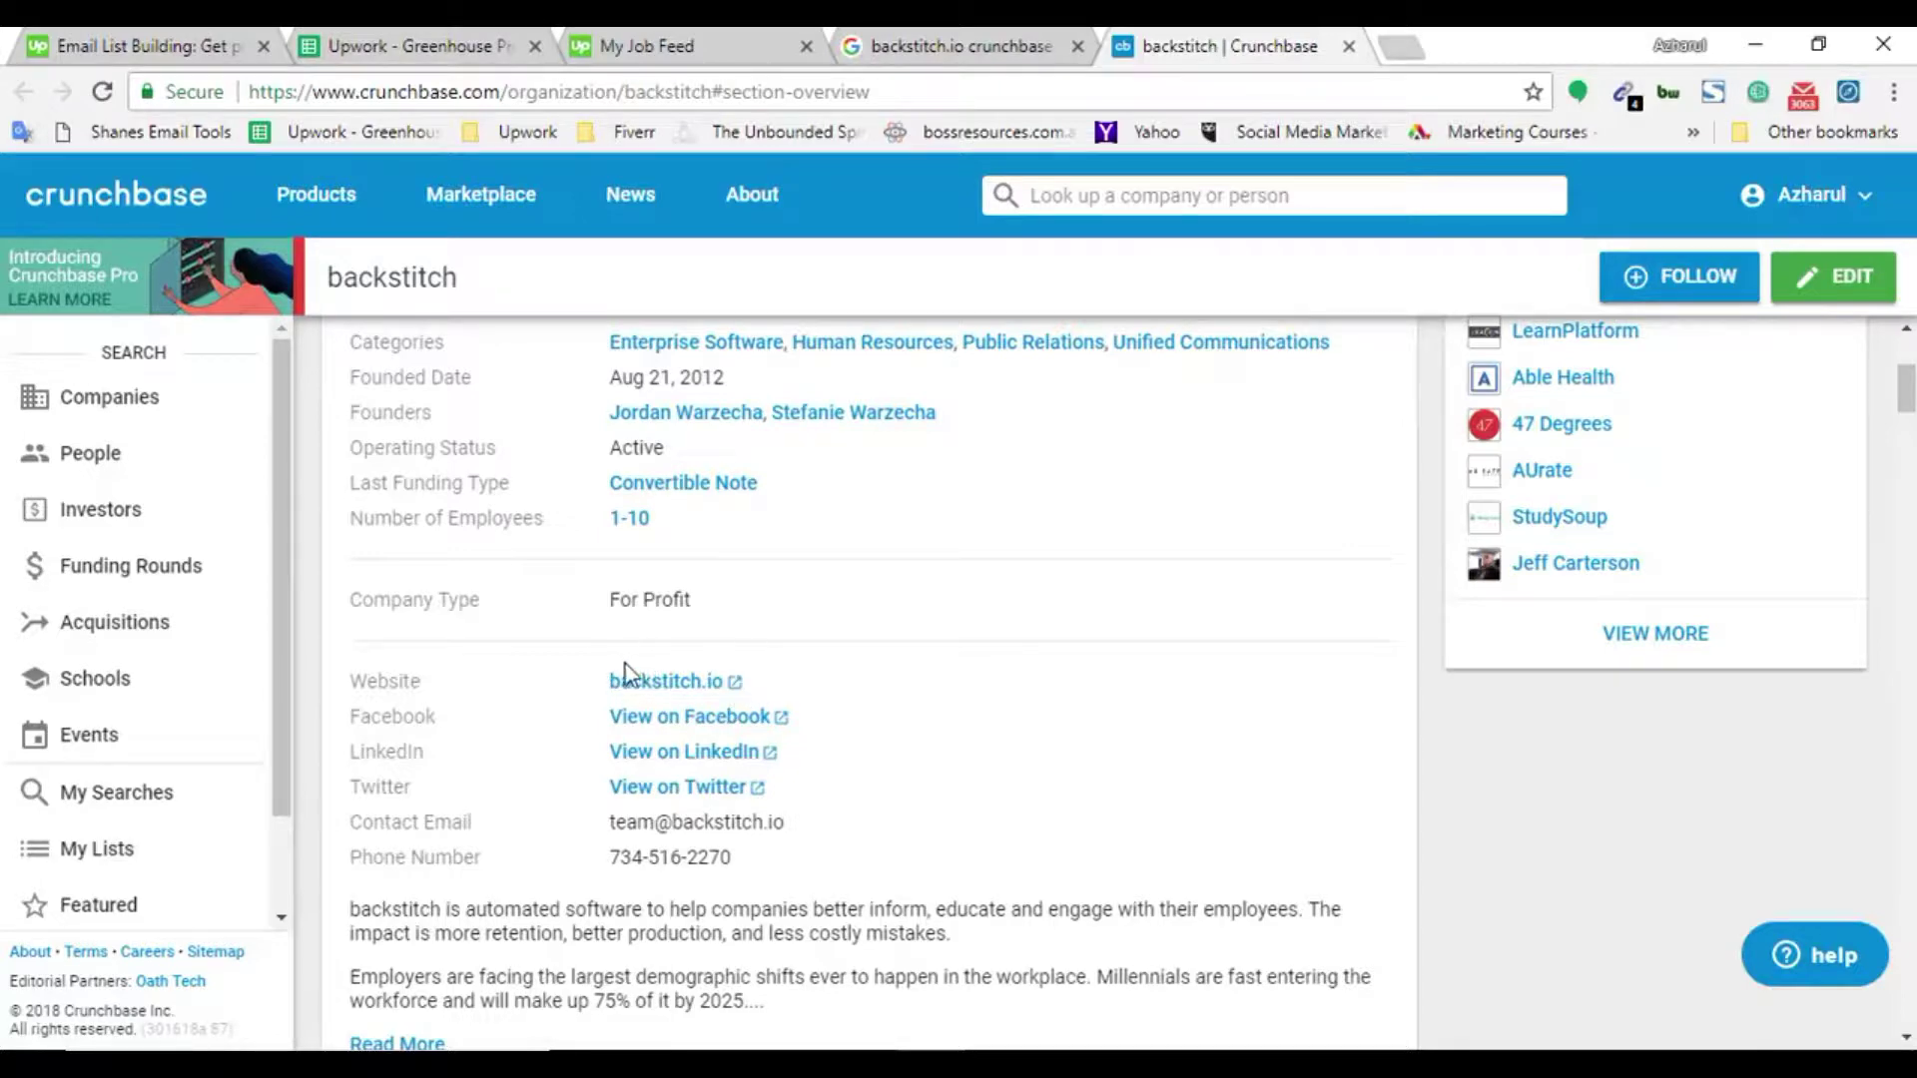
Search the profile for backstitch.io again, step through its matches, and check the Website entry in the Overview section
key(ctrl+f)
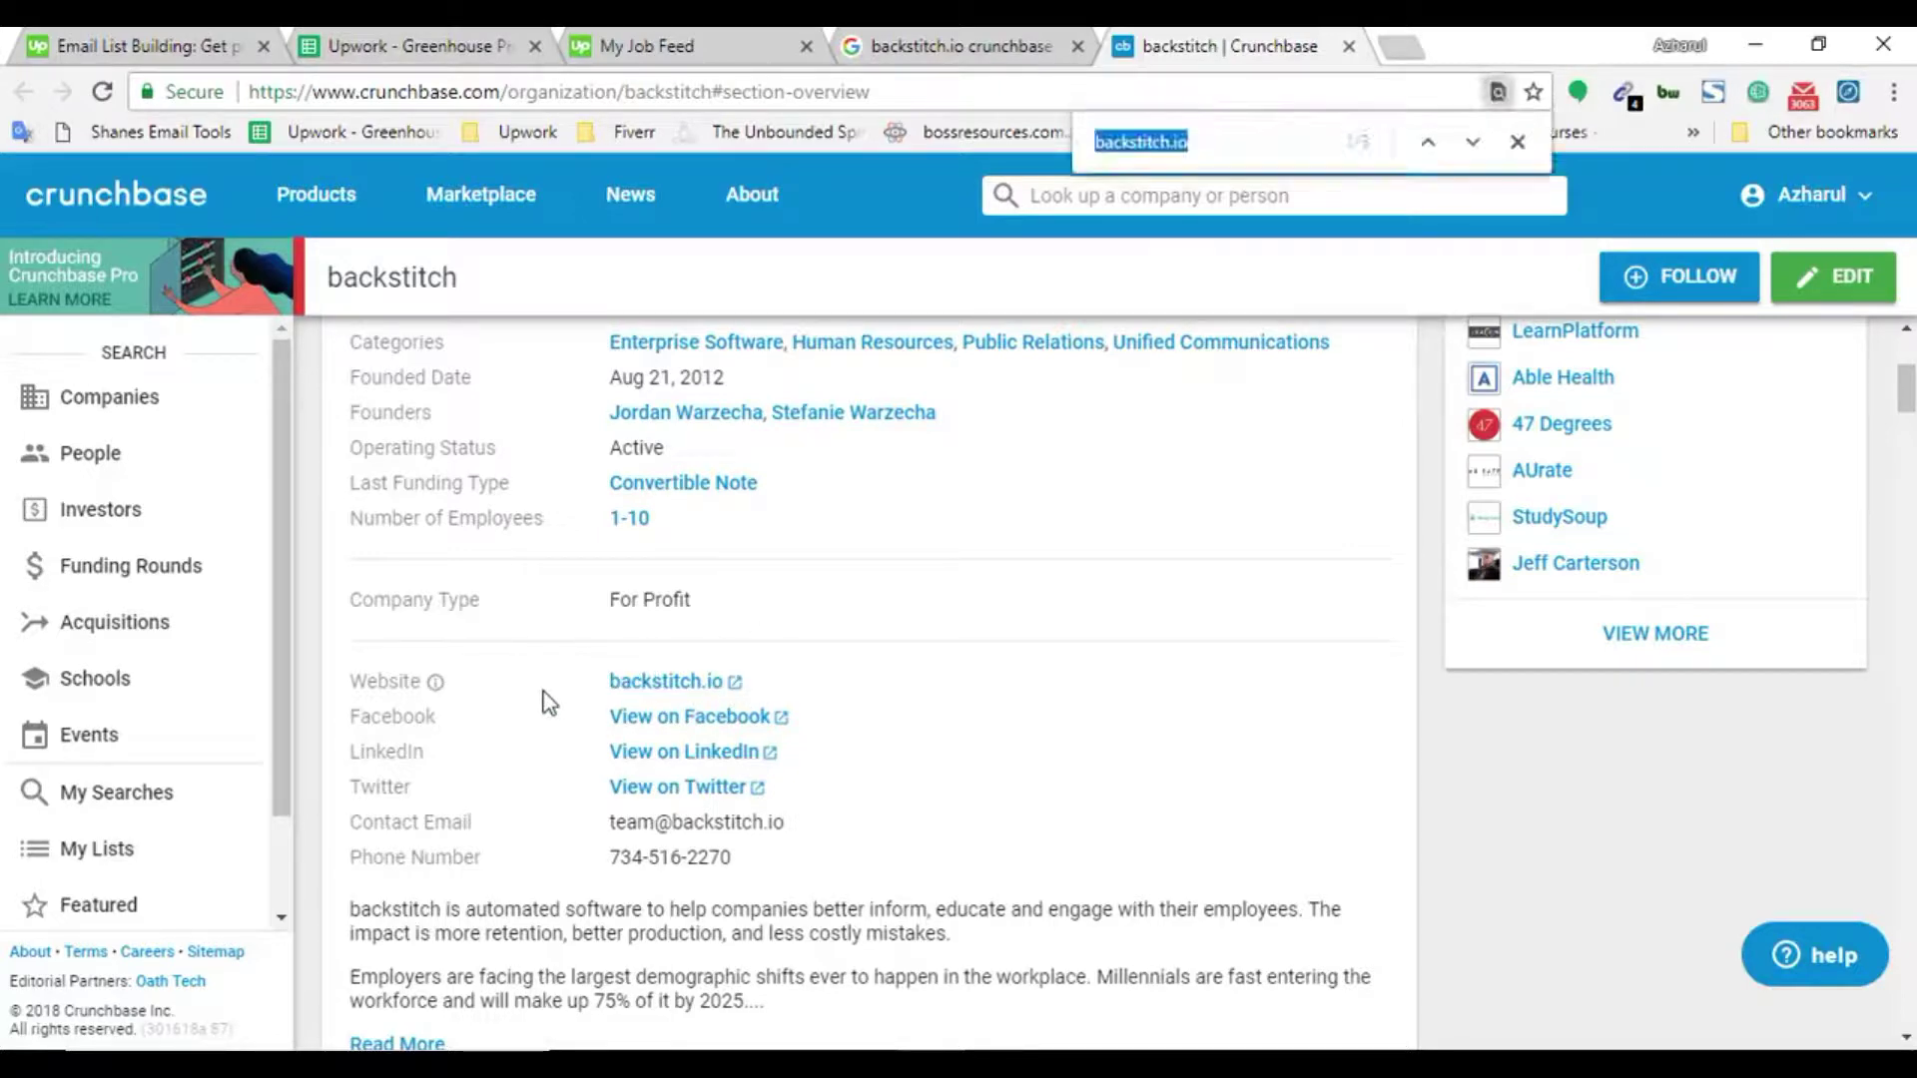
key(Return)
key(Return)
scroll(1143, 741, up, 5)
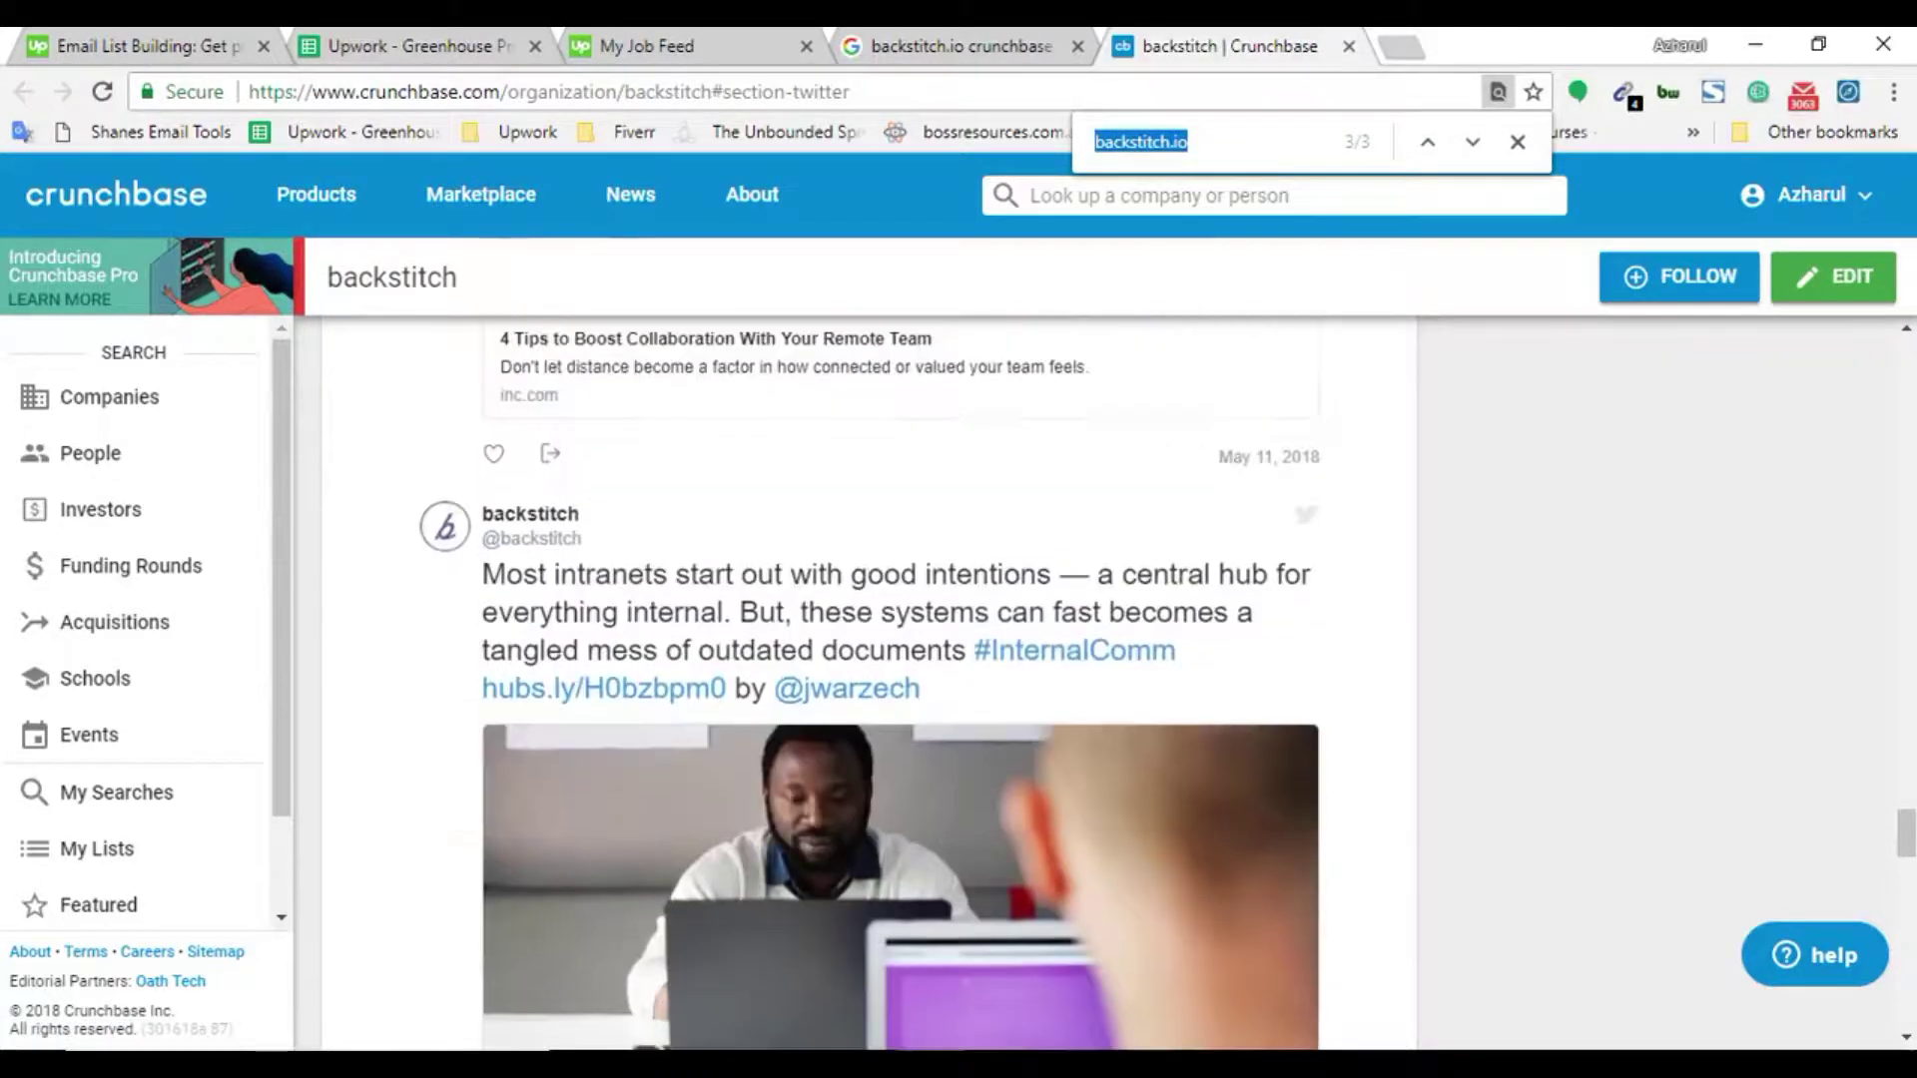
click(1144, 741)
key(Home)
scroll(1098, 679, down, 6)
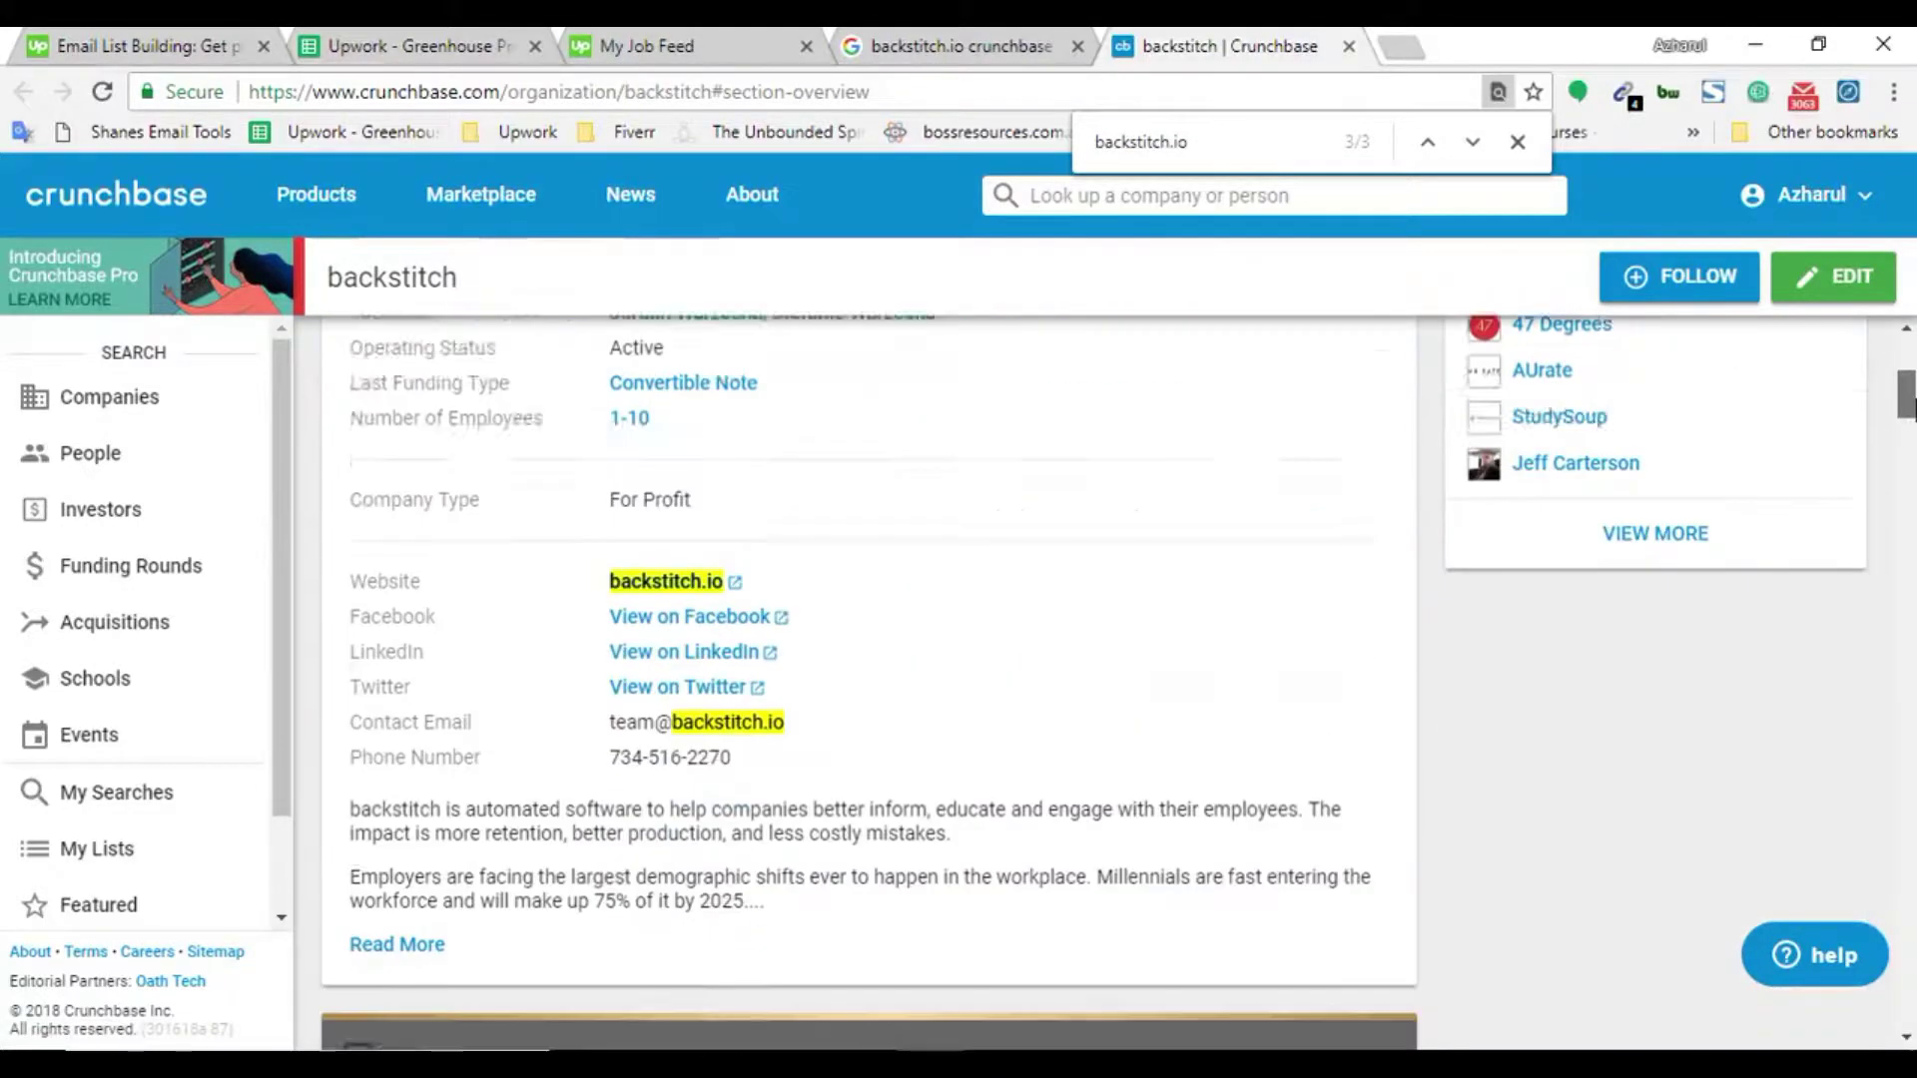
scroll(938, 543, up, 3)
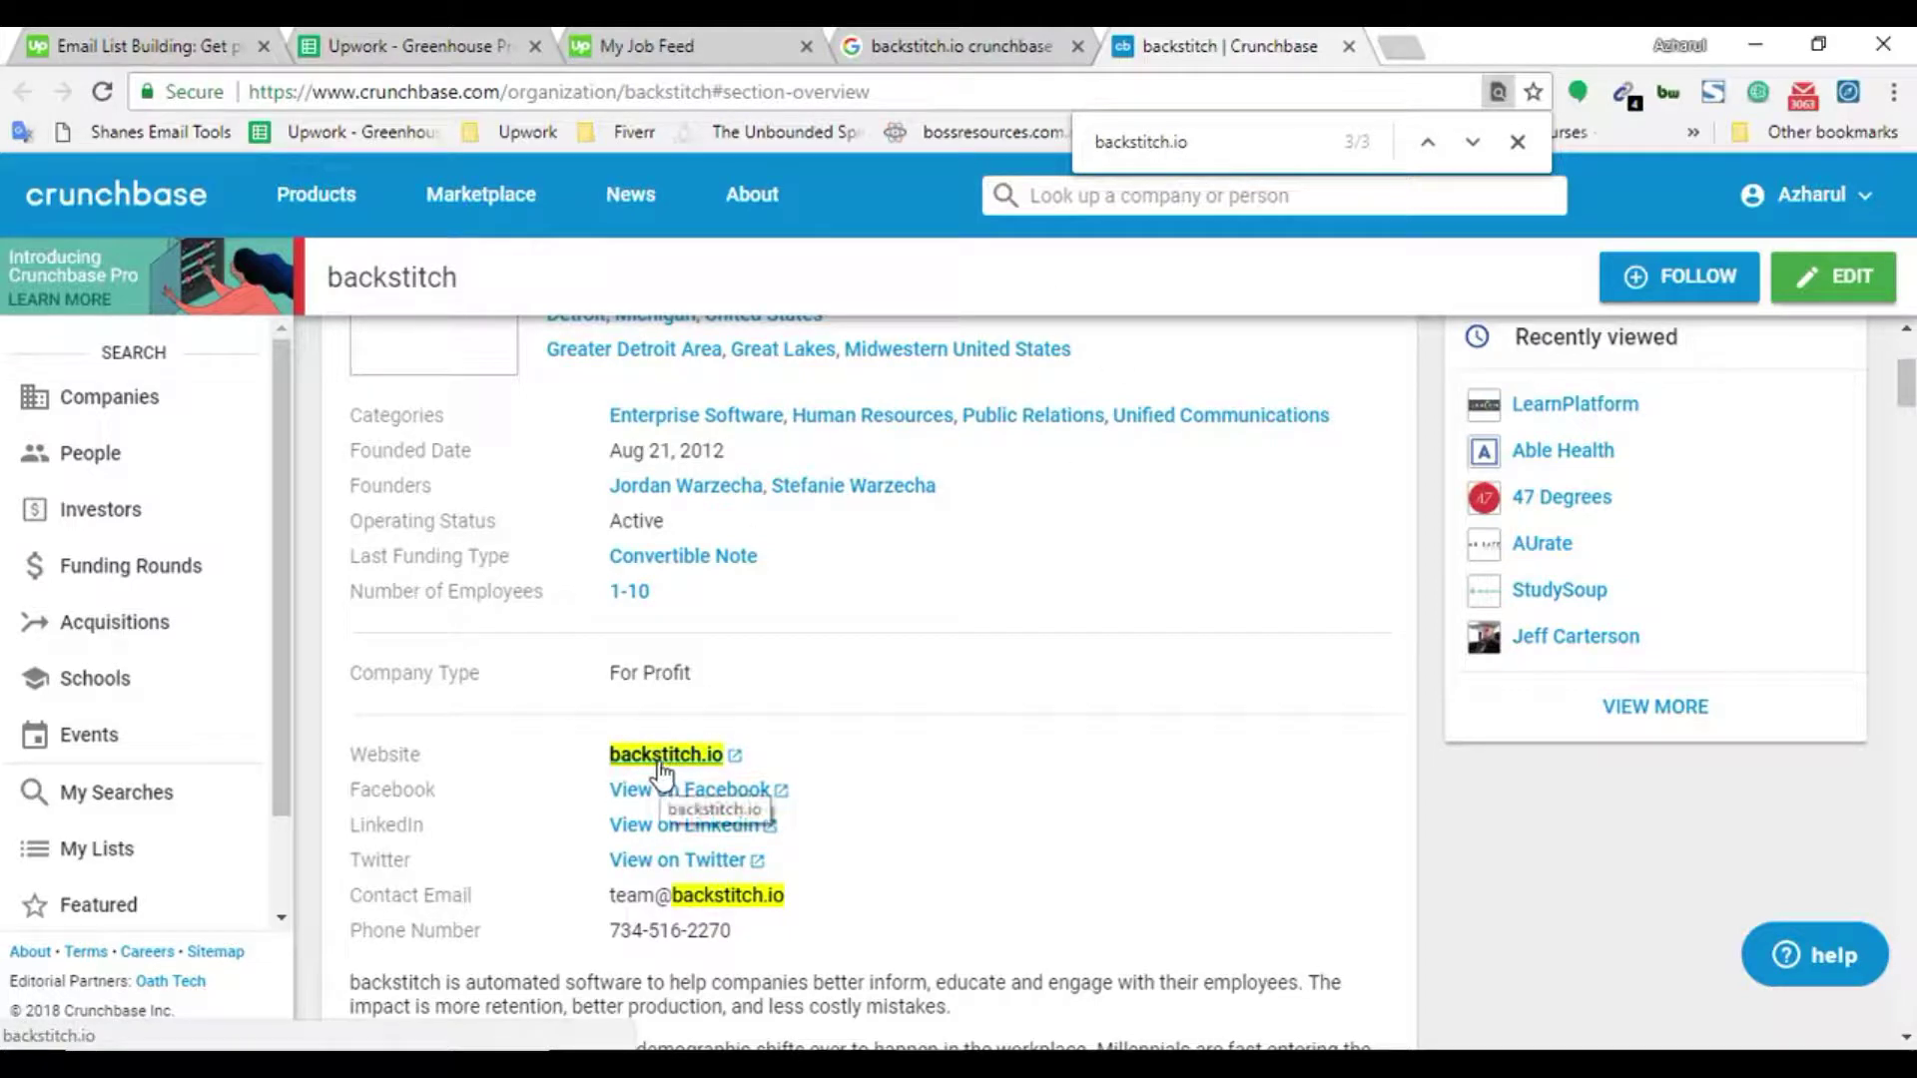
scroll(734, 734, up, 3)
scroll(925, 511, up, 1)
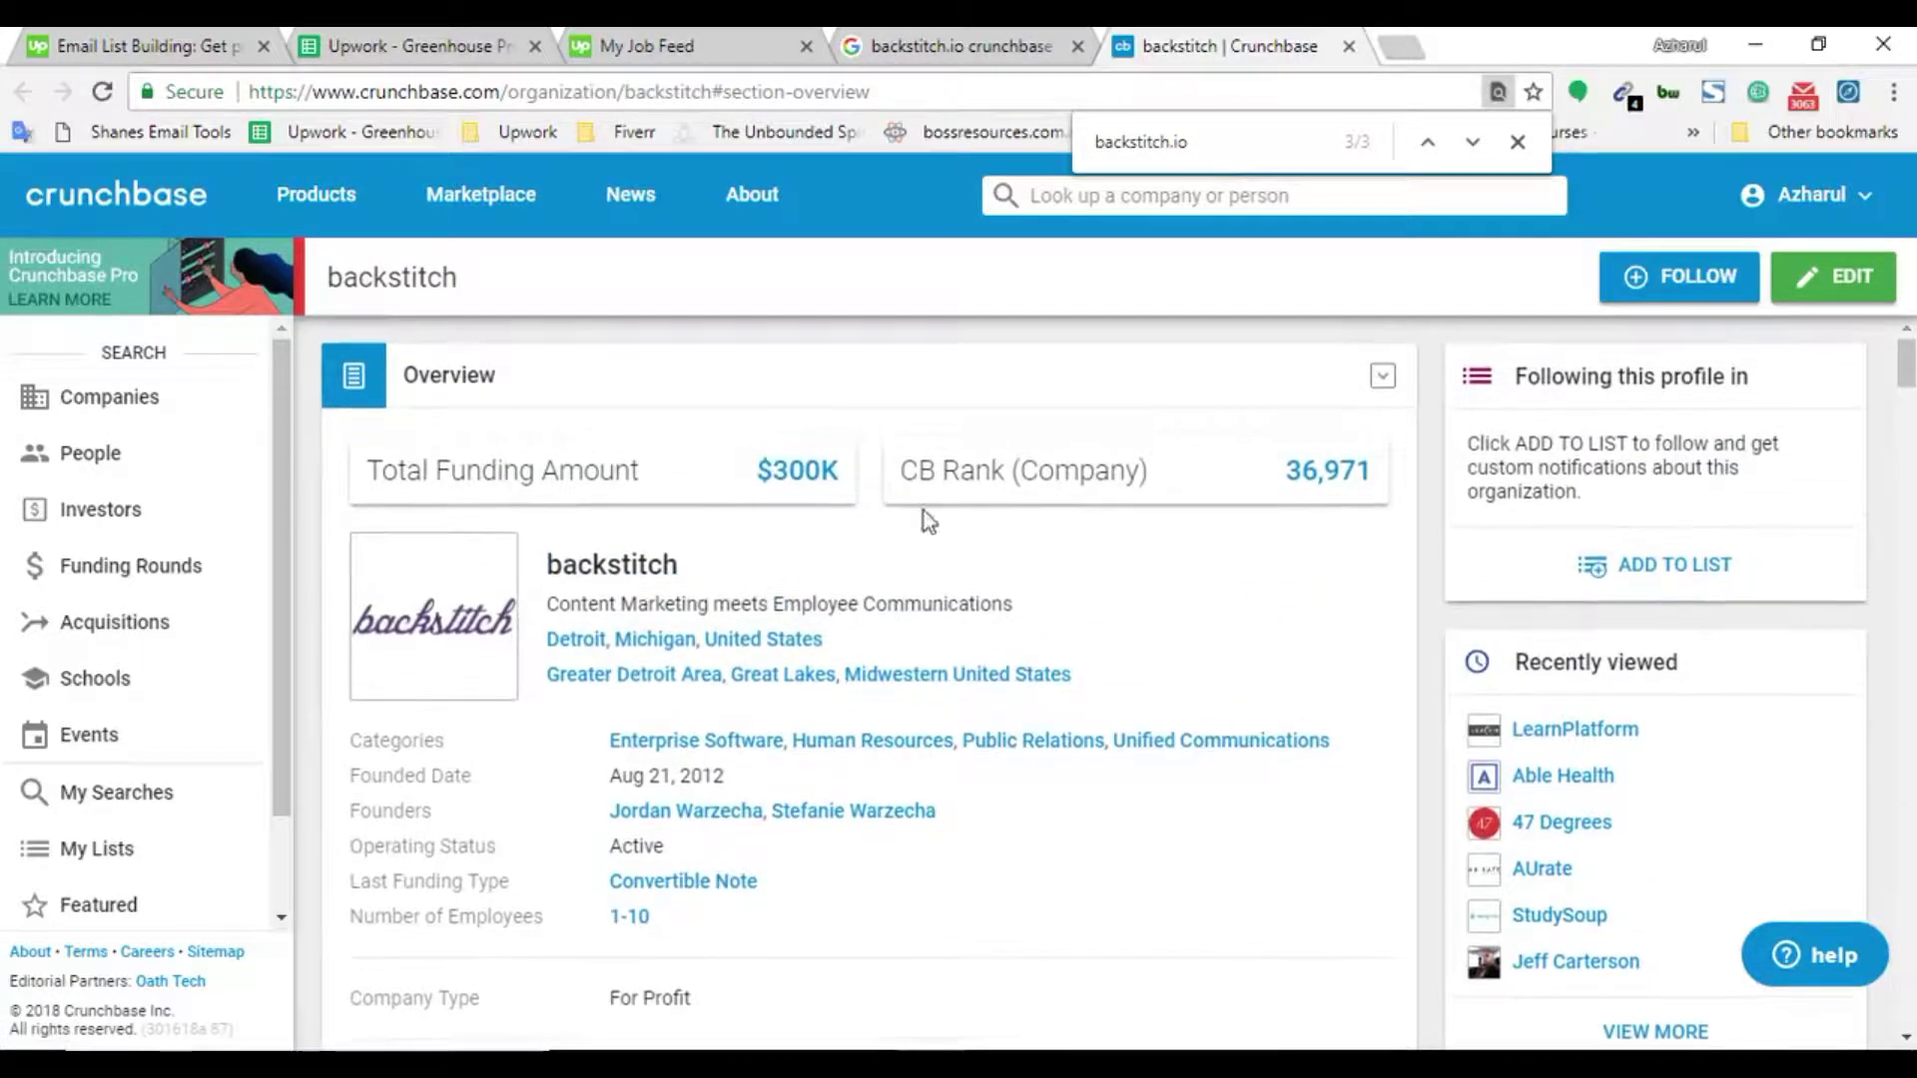
Highlight the domain and the word "crunchbase" in turn within the Google search query
key(ctrl+shift+Tab)
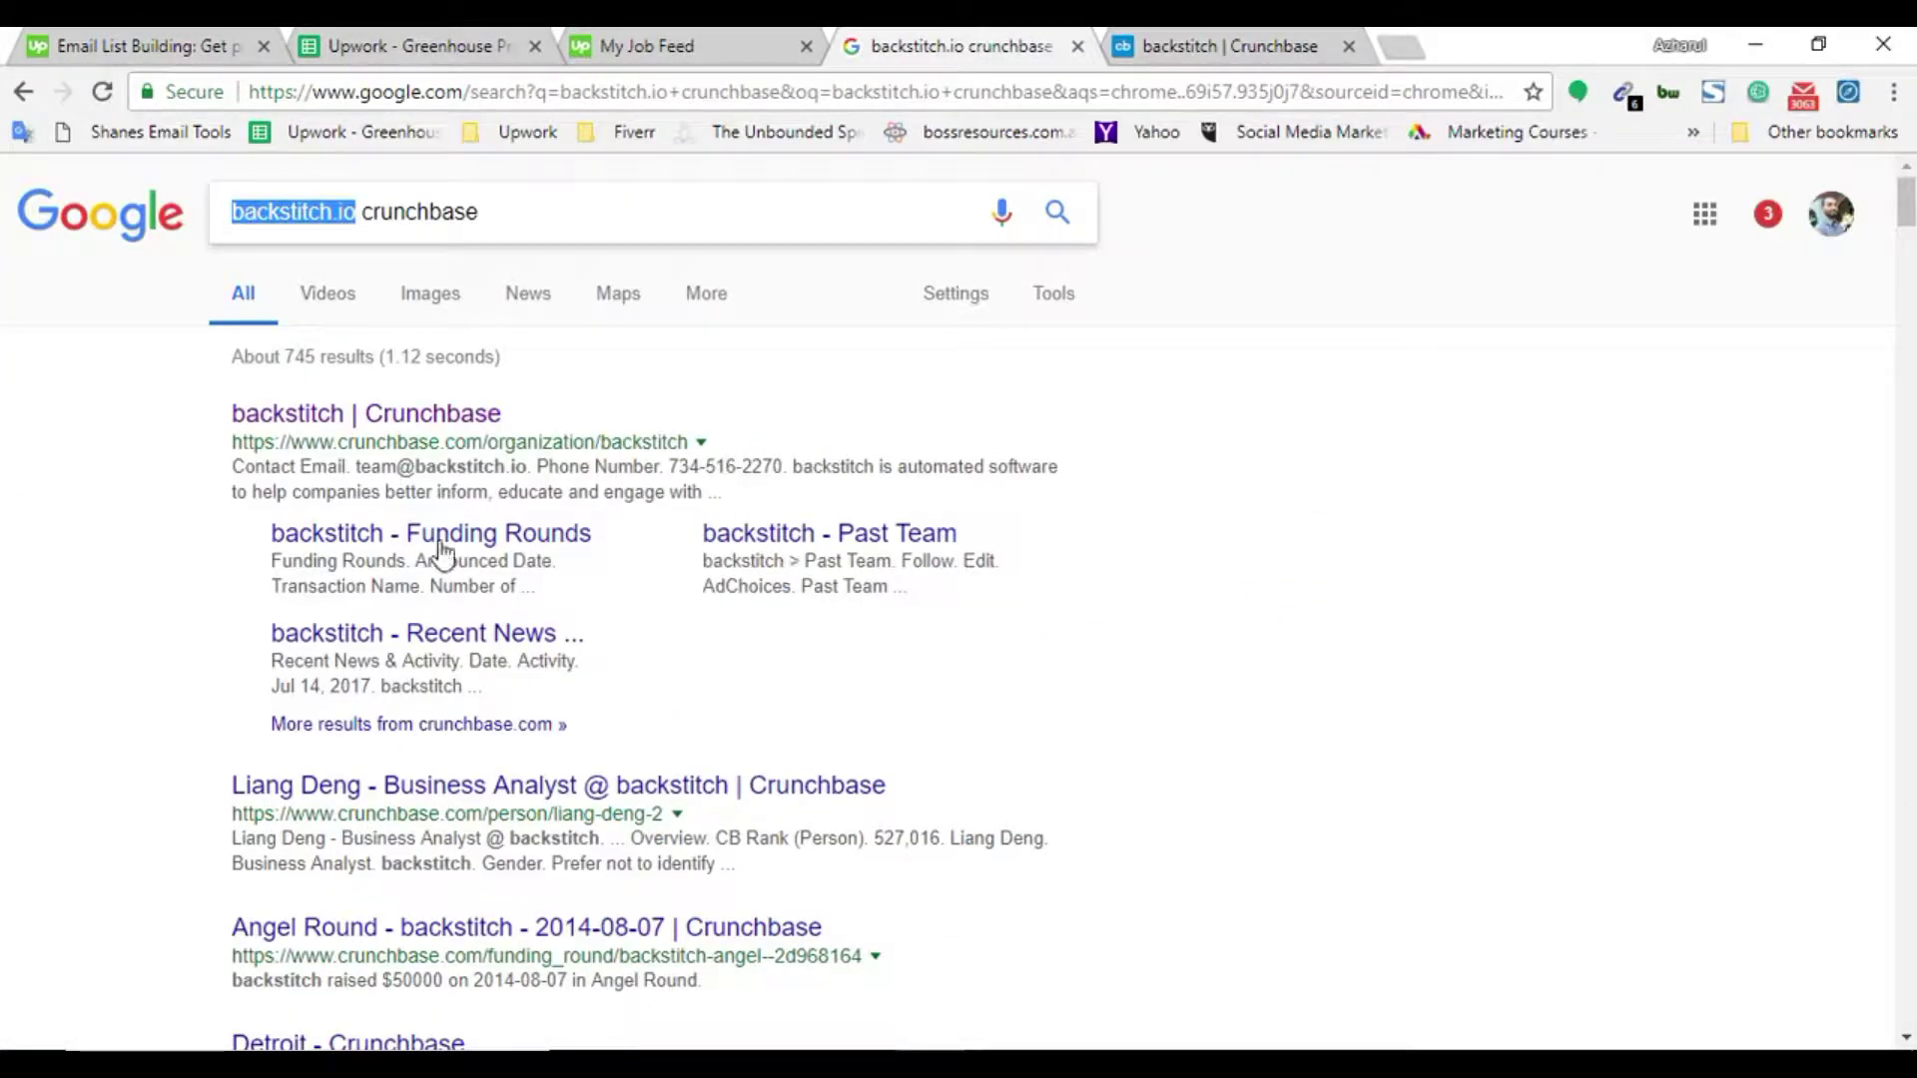
drag(233, 212, 357, 229)
double_click(415, 214)
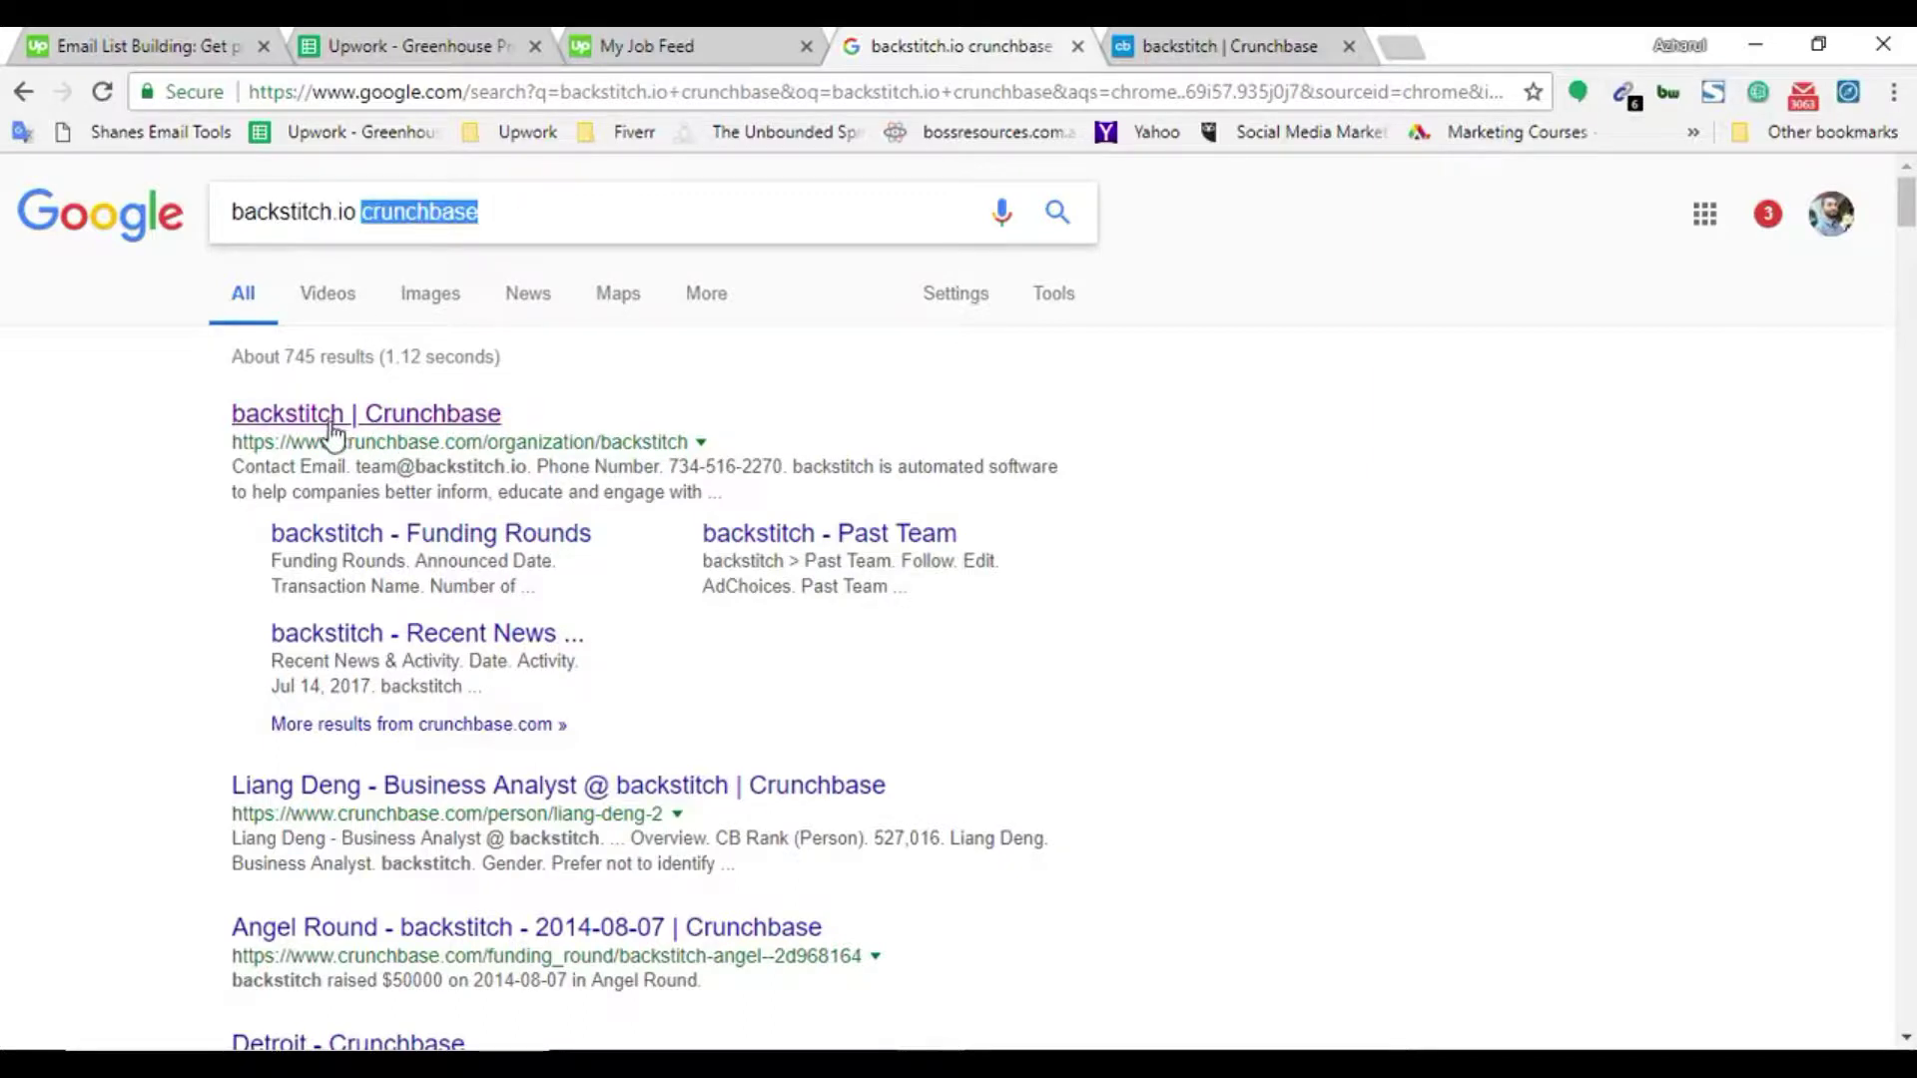
double_click(333, 213)
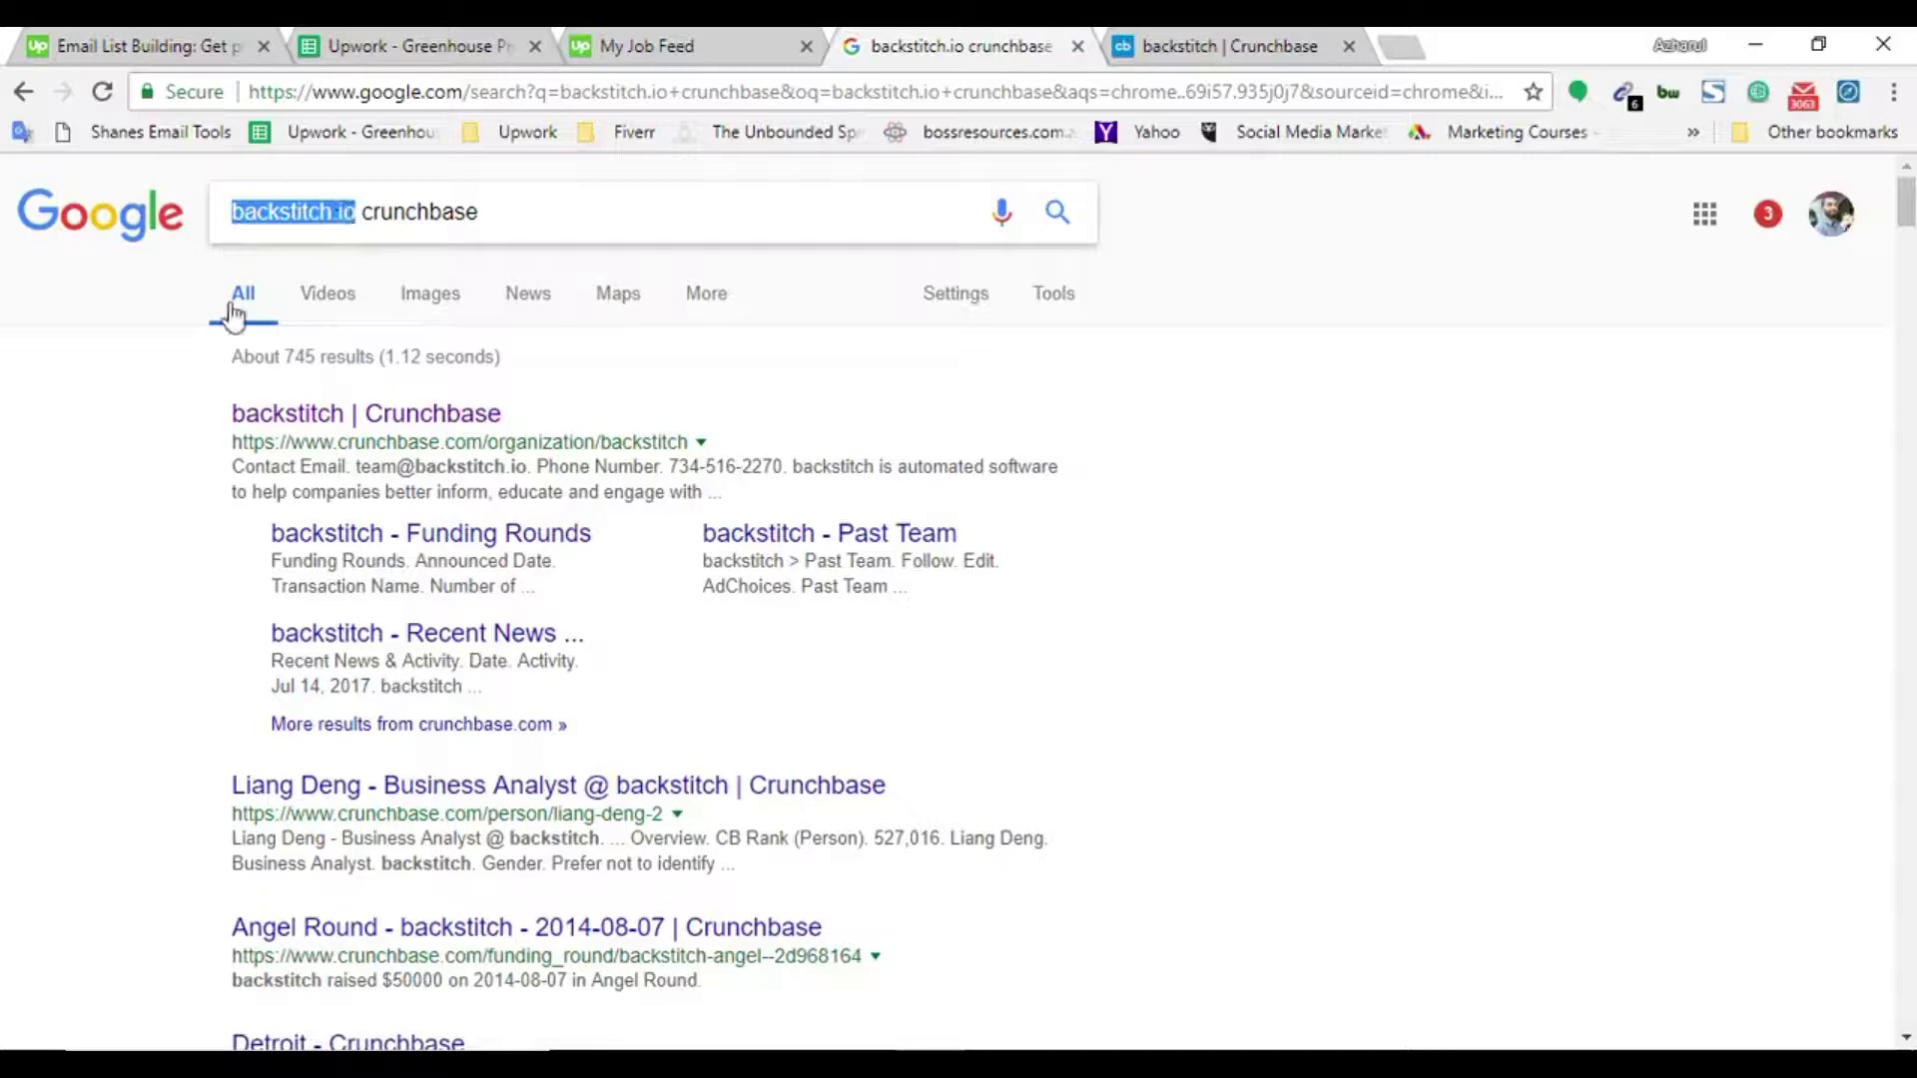
Show the full text of the third instruction in cell A8, check backstitch's Crunchbase profile against it, and highlight "column b"
click(410, 45)
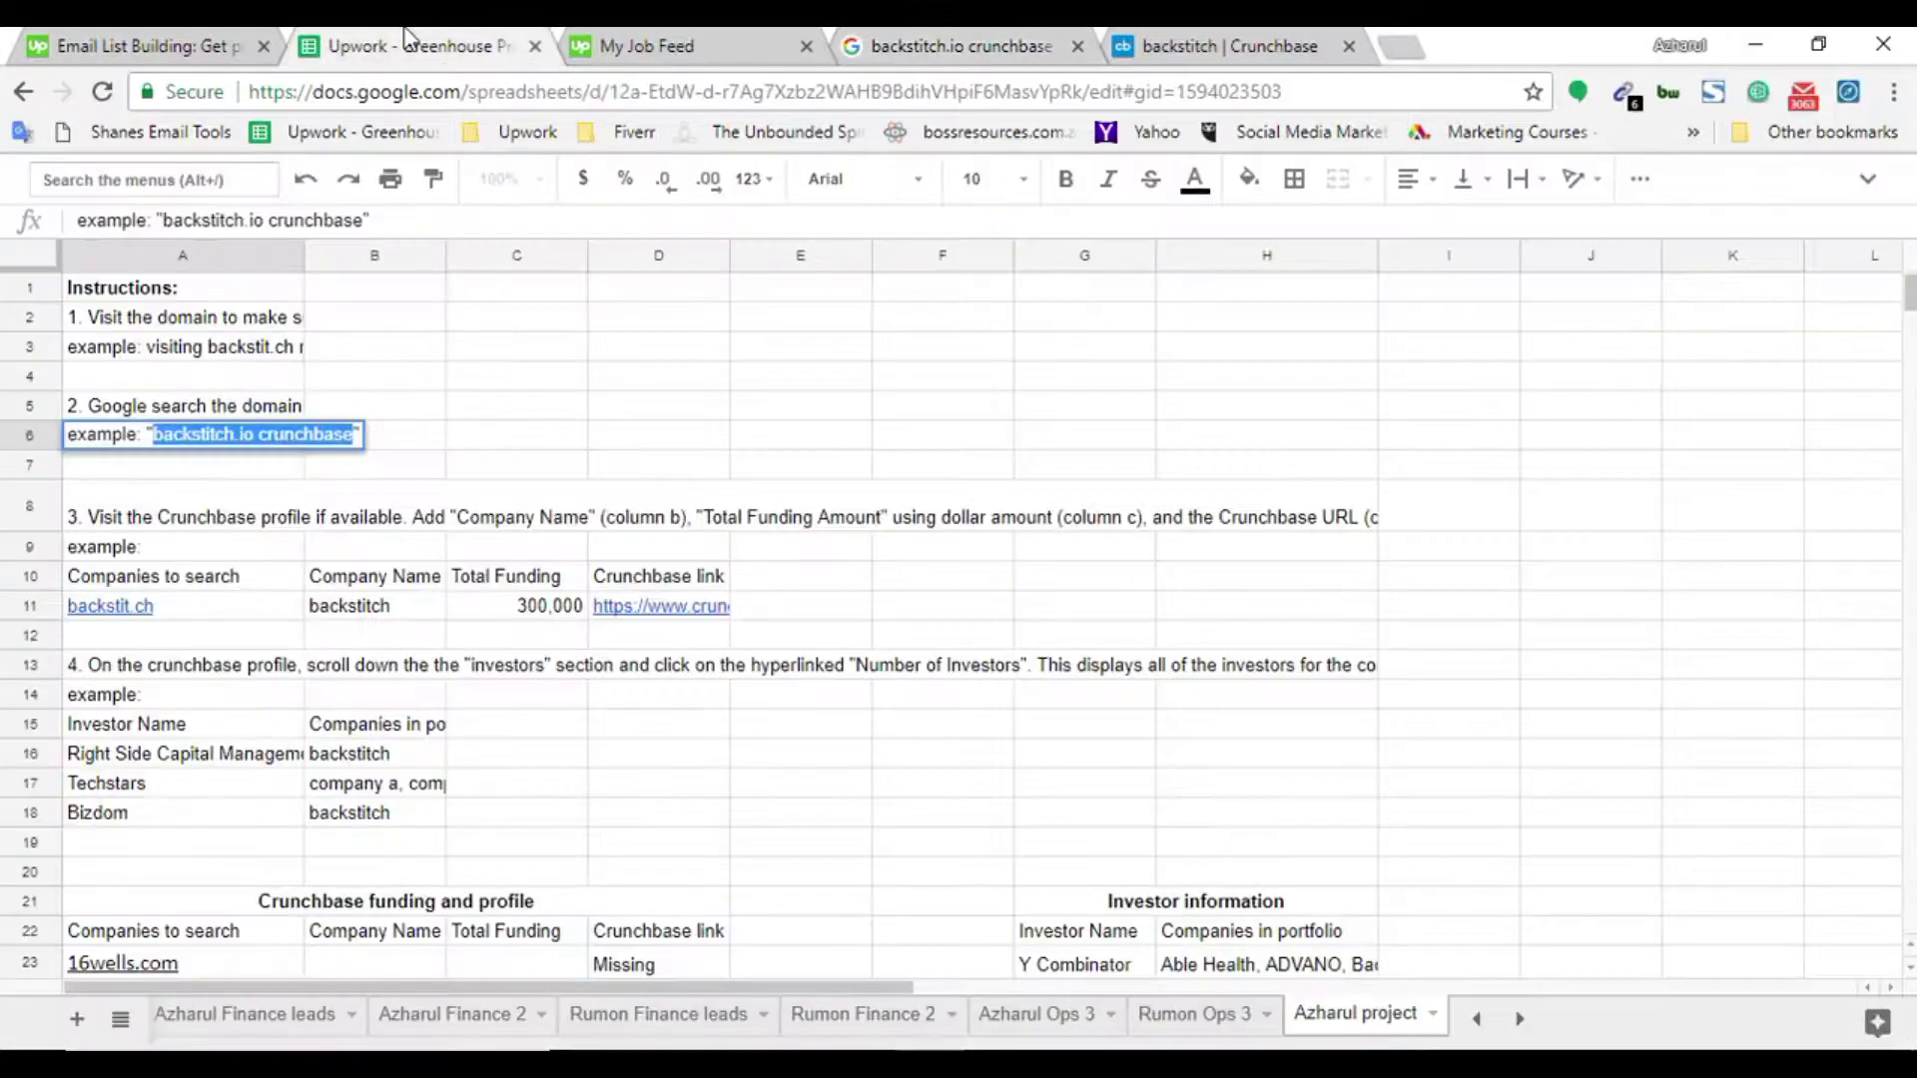
double_click(139, 530)
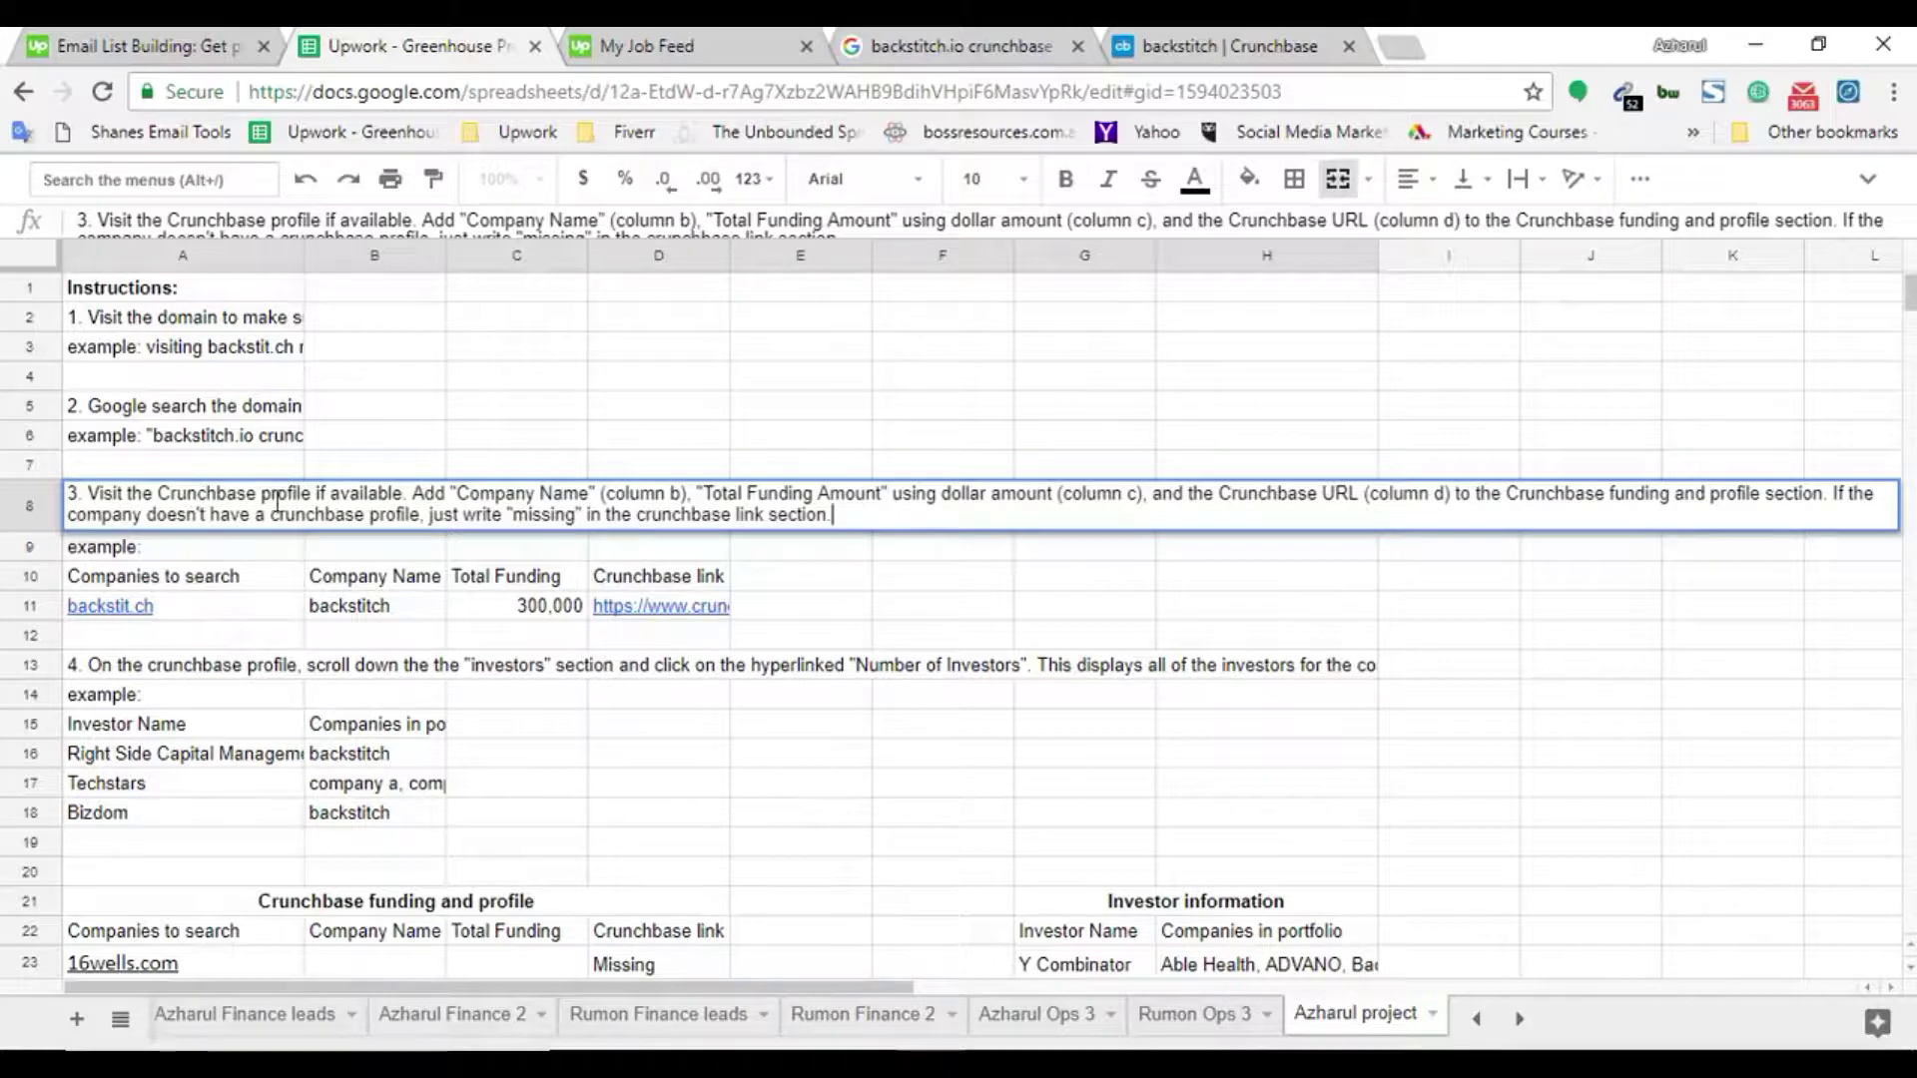
click(1089, 38)
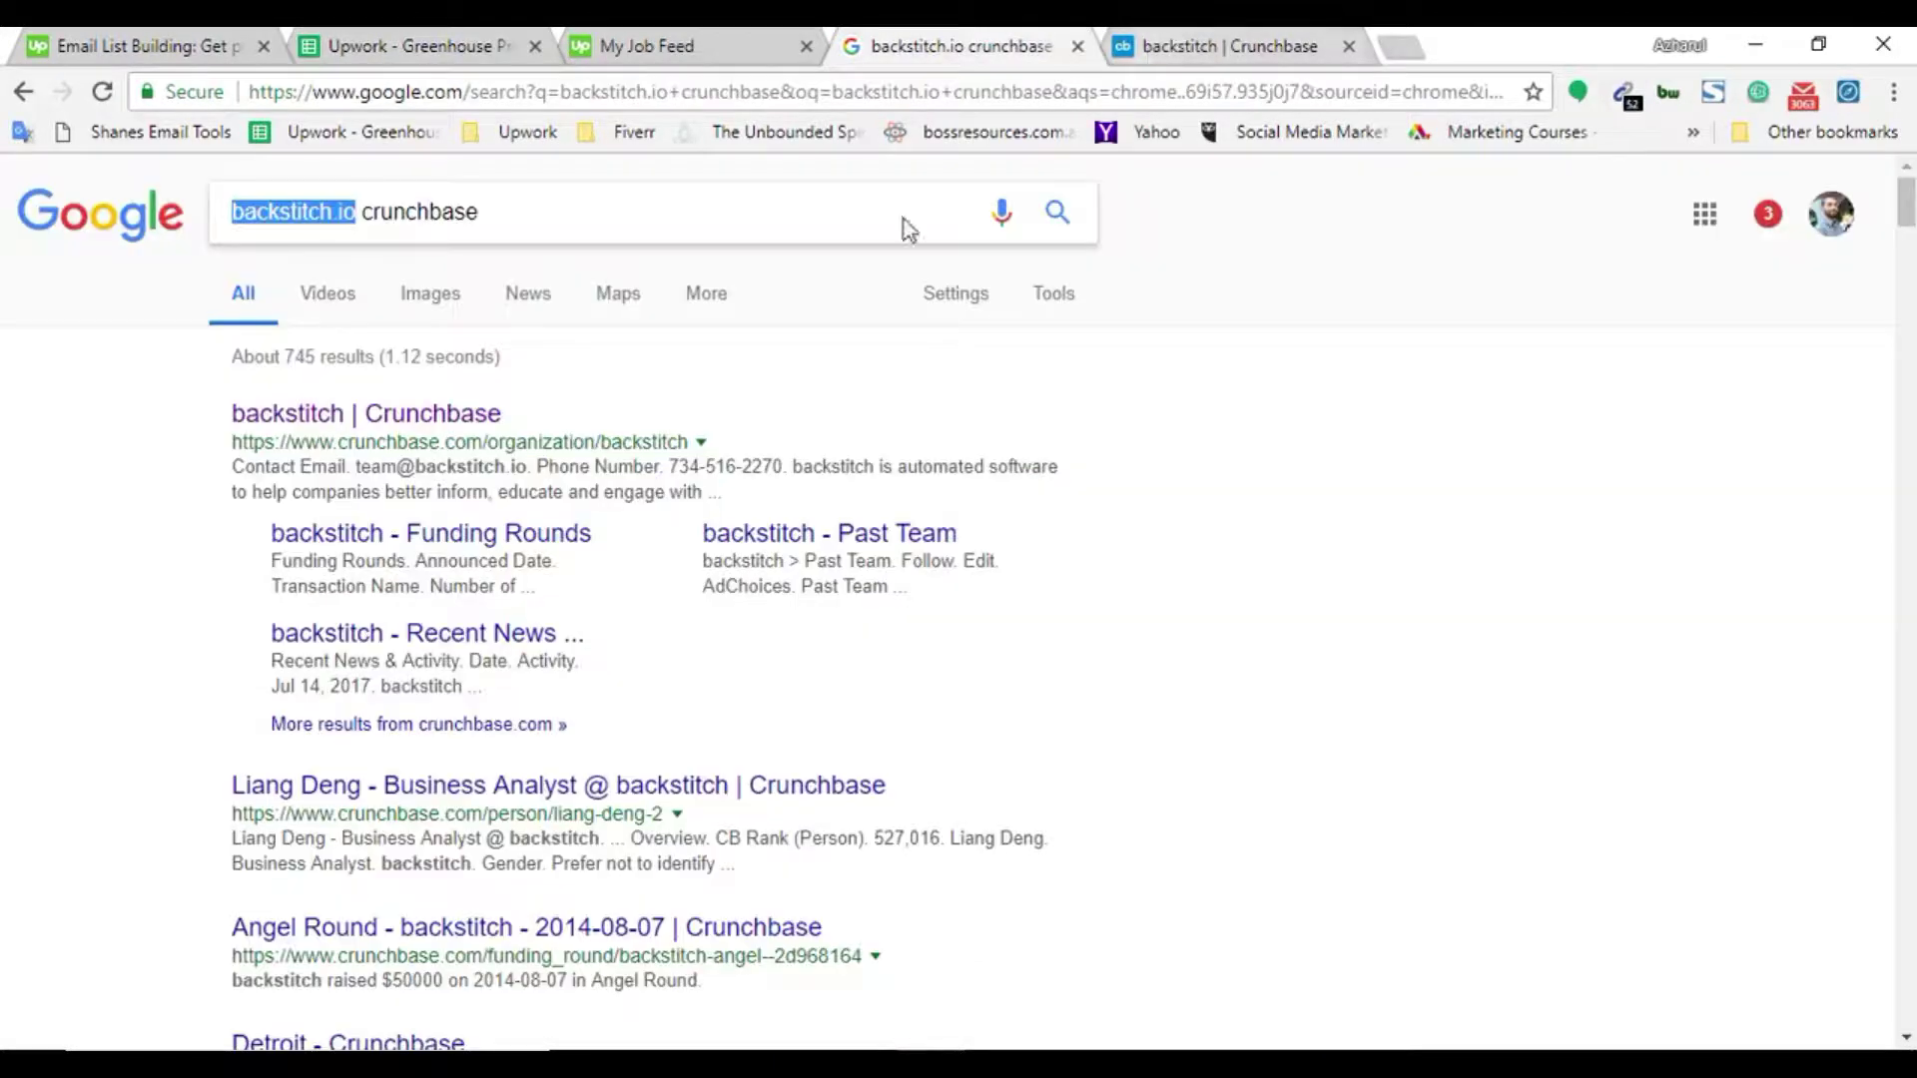
click(1202, 42)
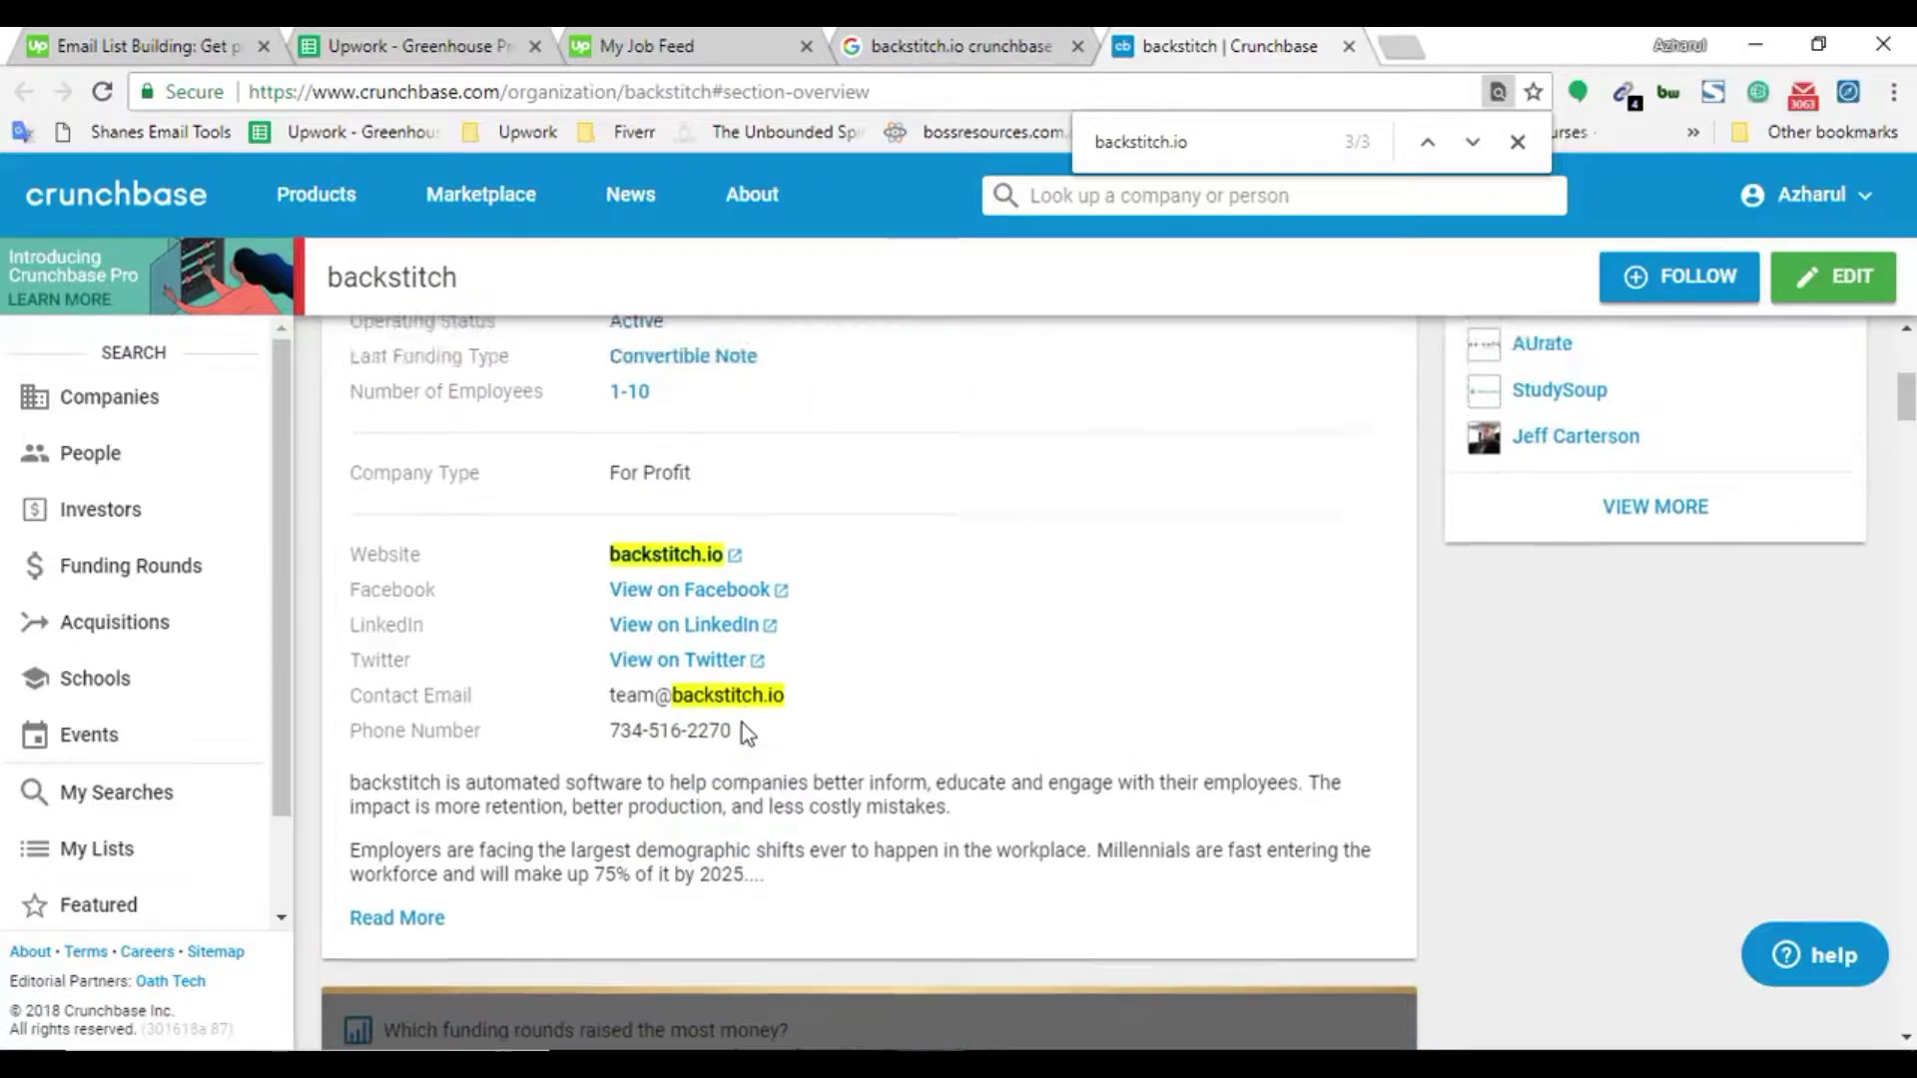
click(440, 45)
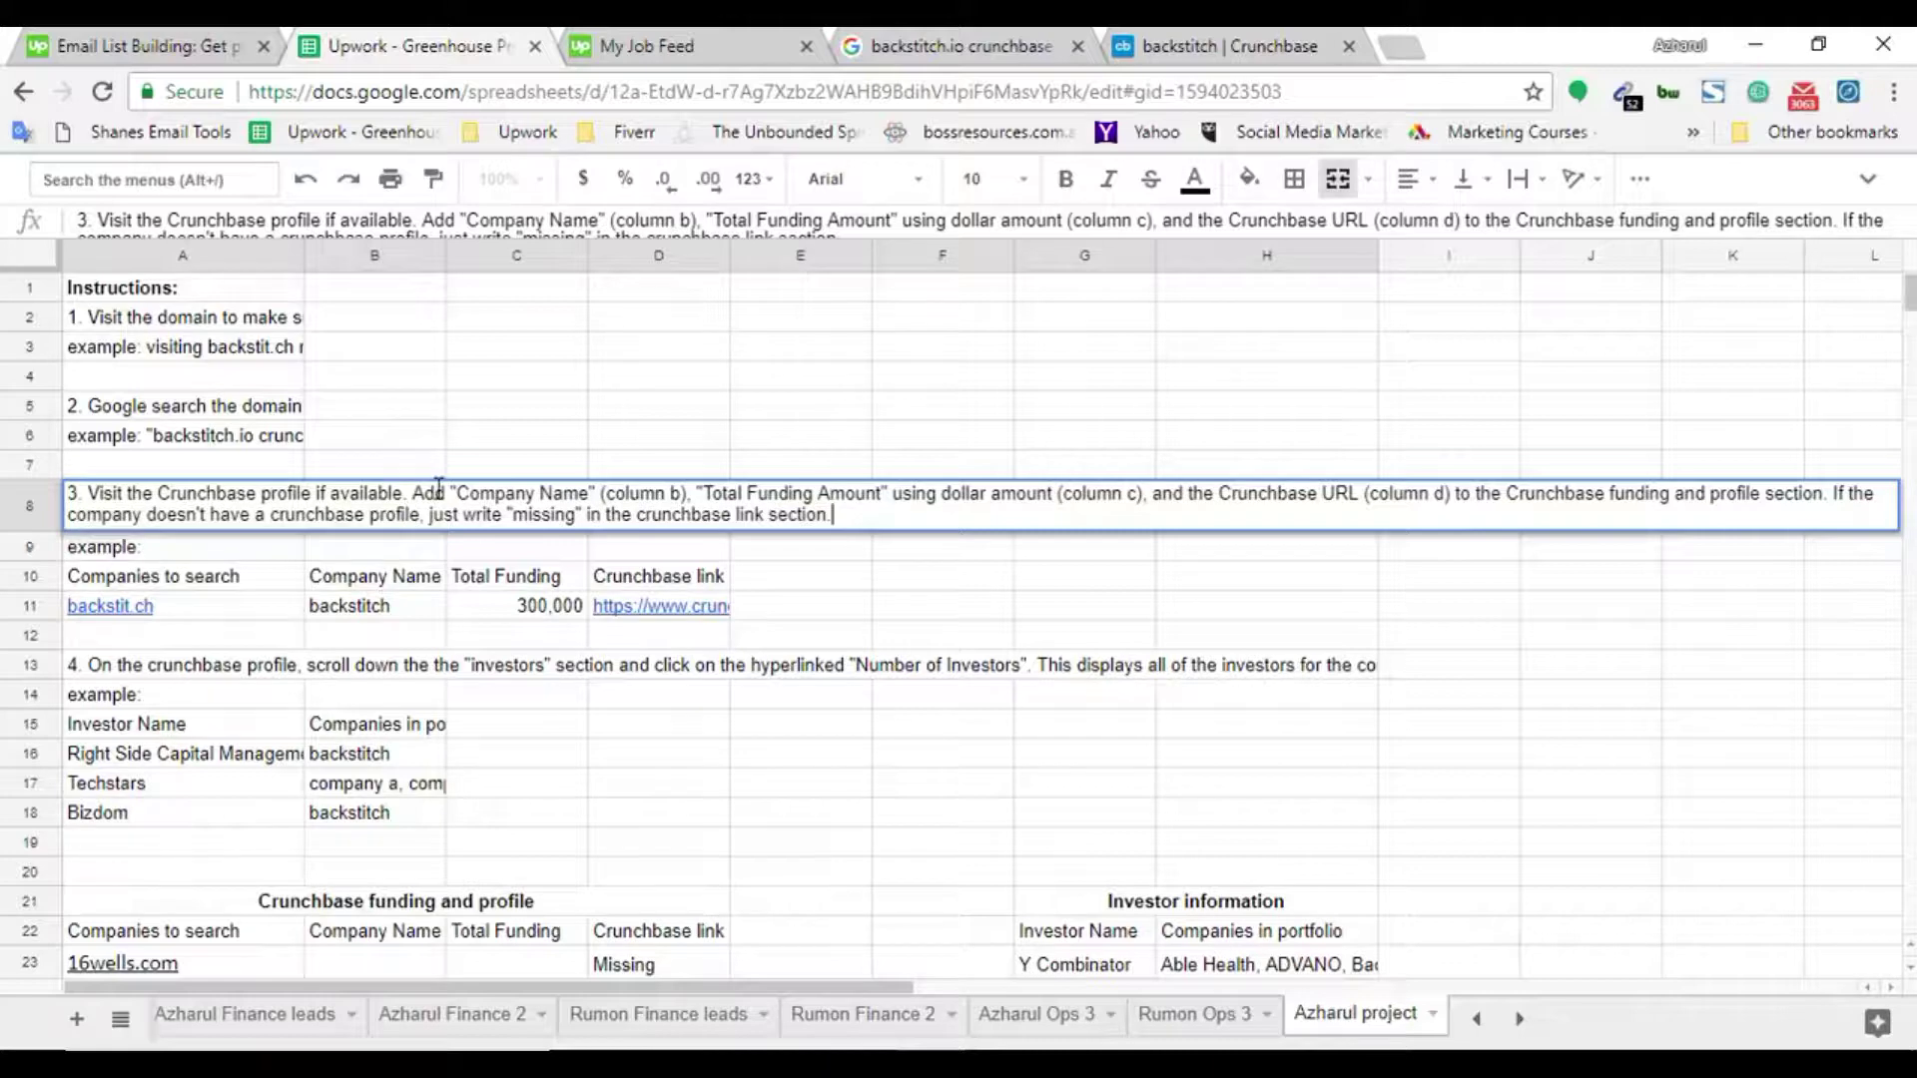
drag(603, 493, 696, 493)
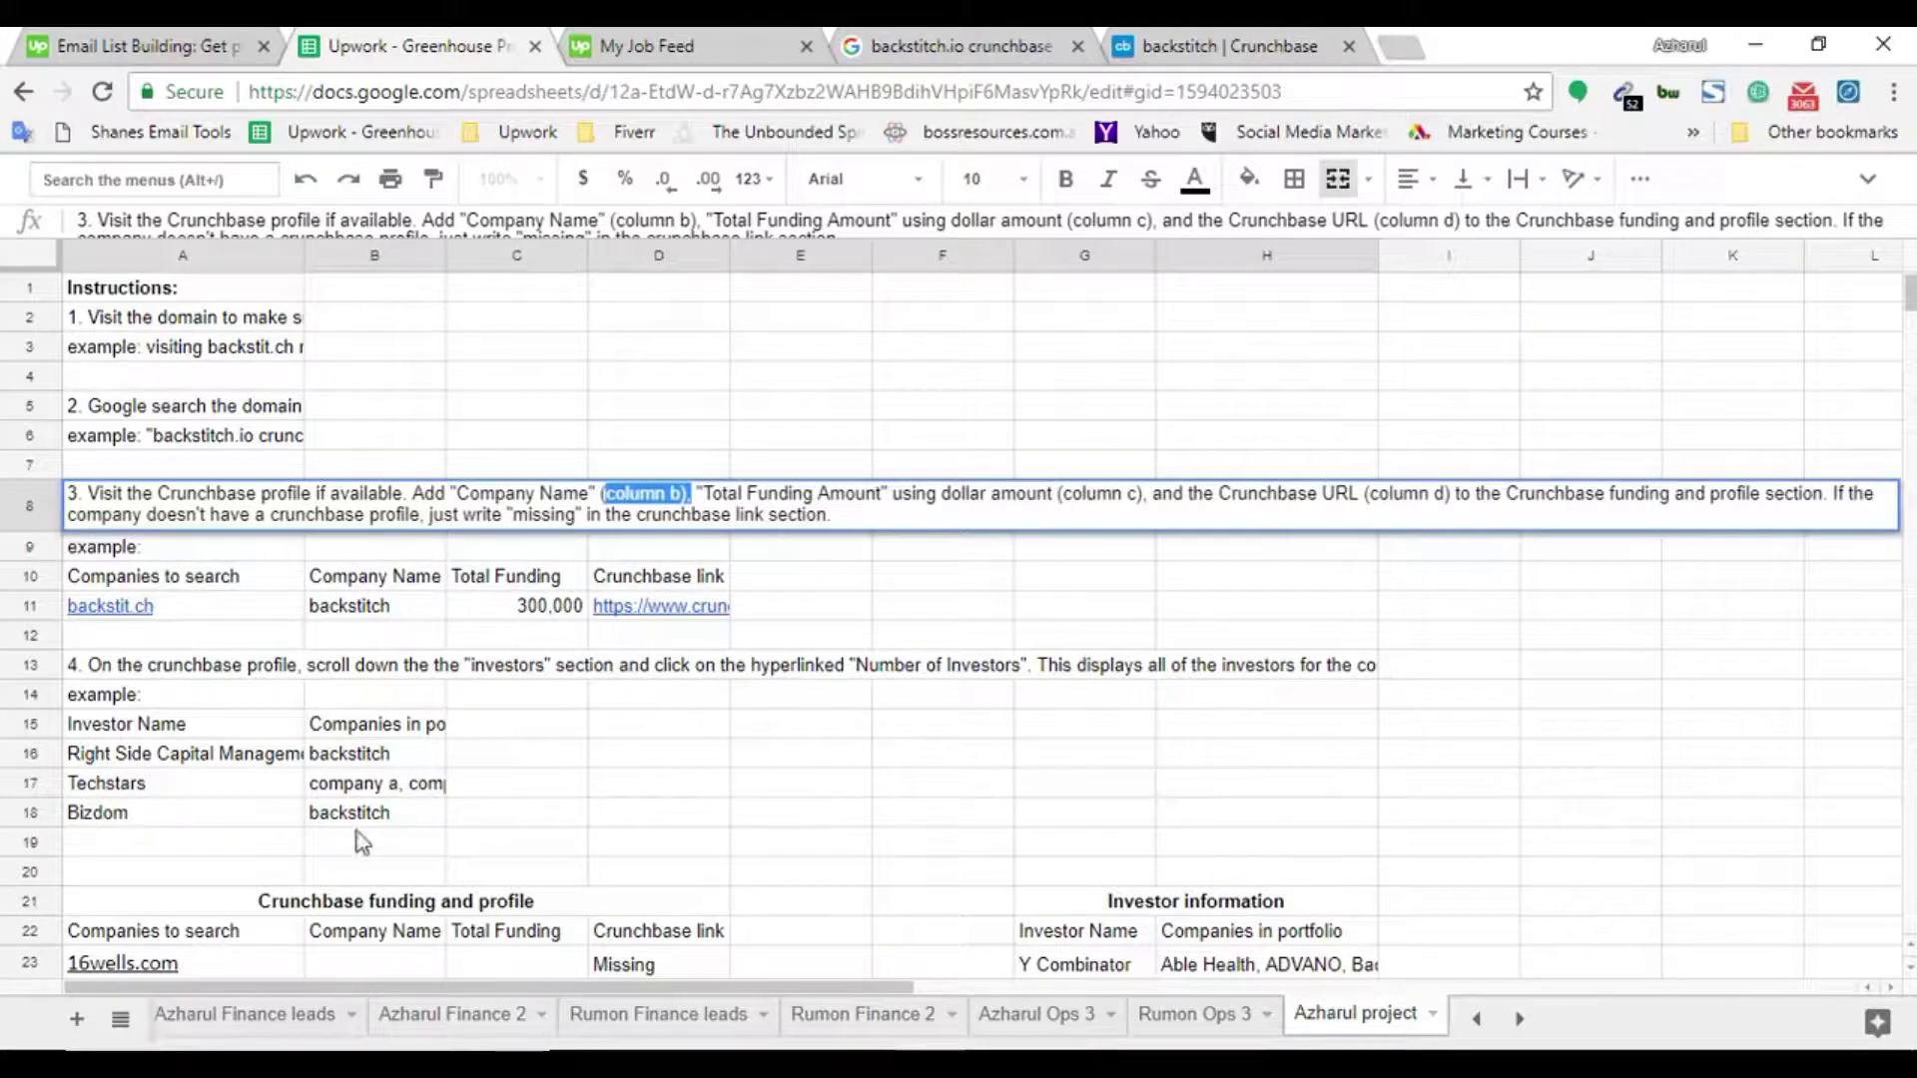
Point out the company, Company Name and Total Funding cells for 16wells.com in the "Crunchbase funding and profile" table
click(428, 817)
scroll(473, 705, down, 1)
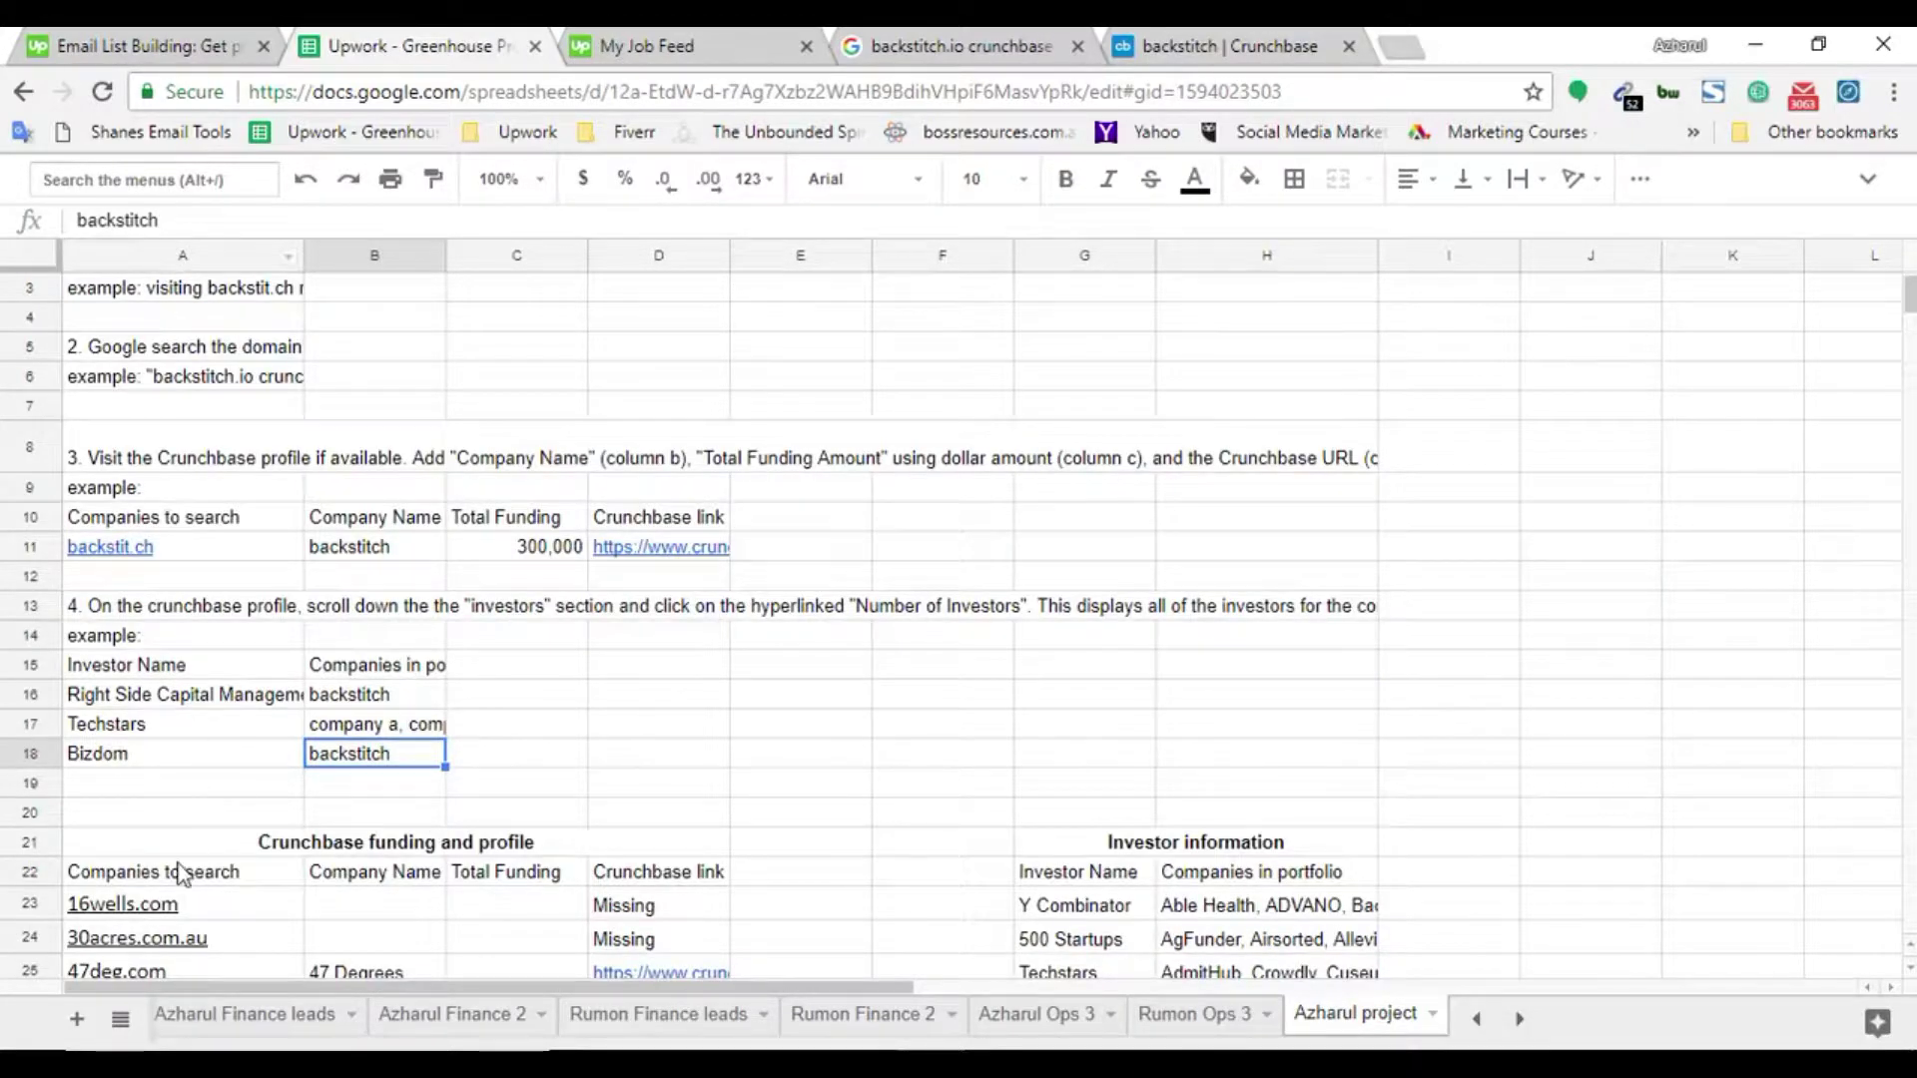
scroll(180, 873, down, 1)
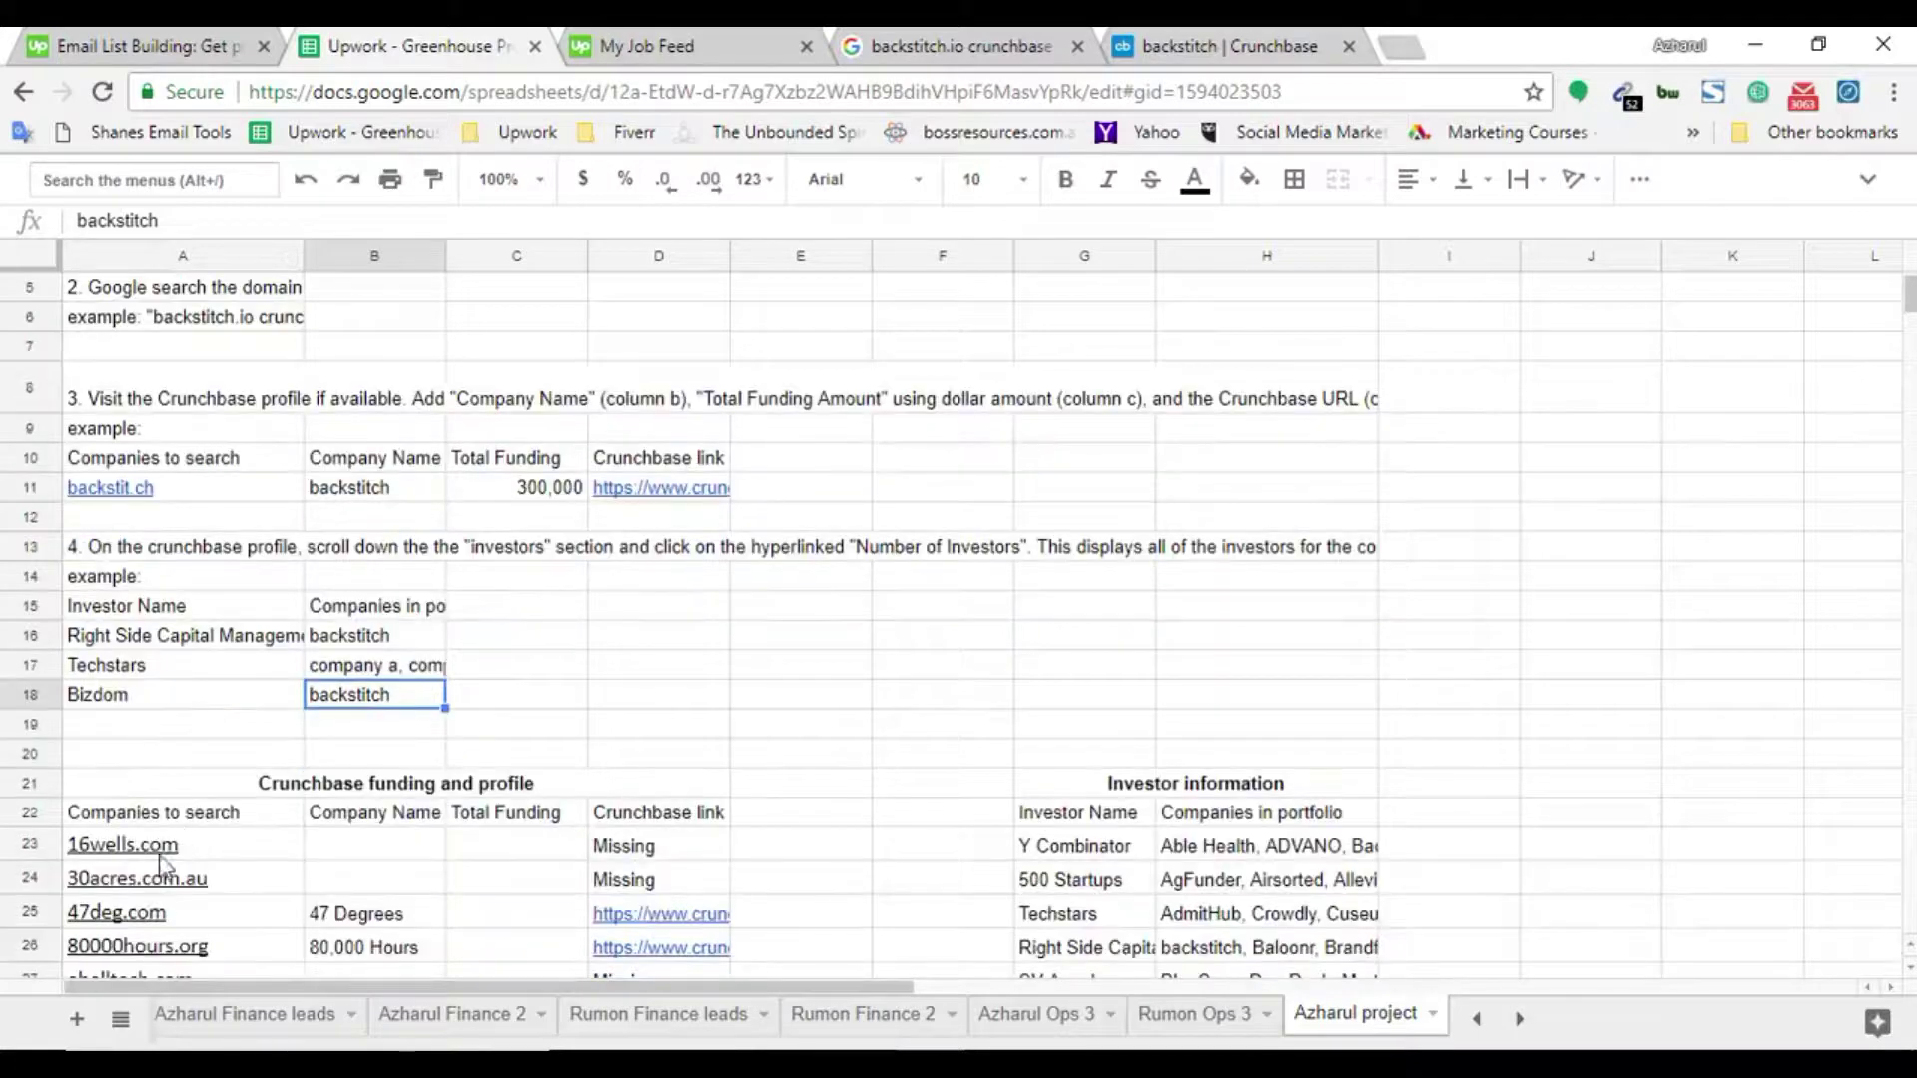
click(218, 857)
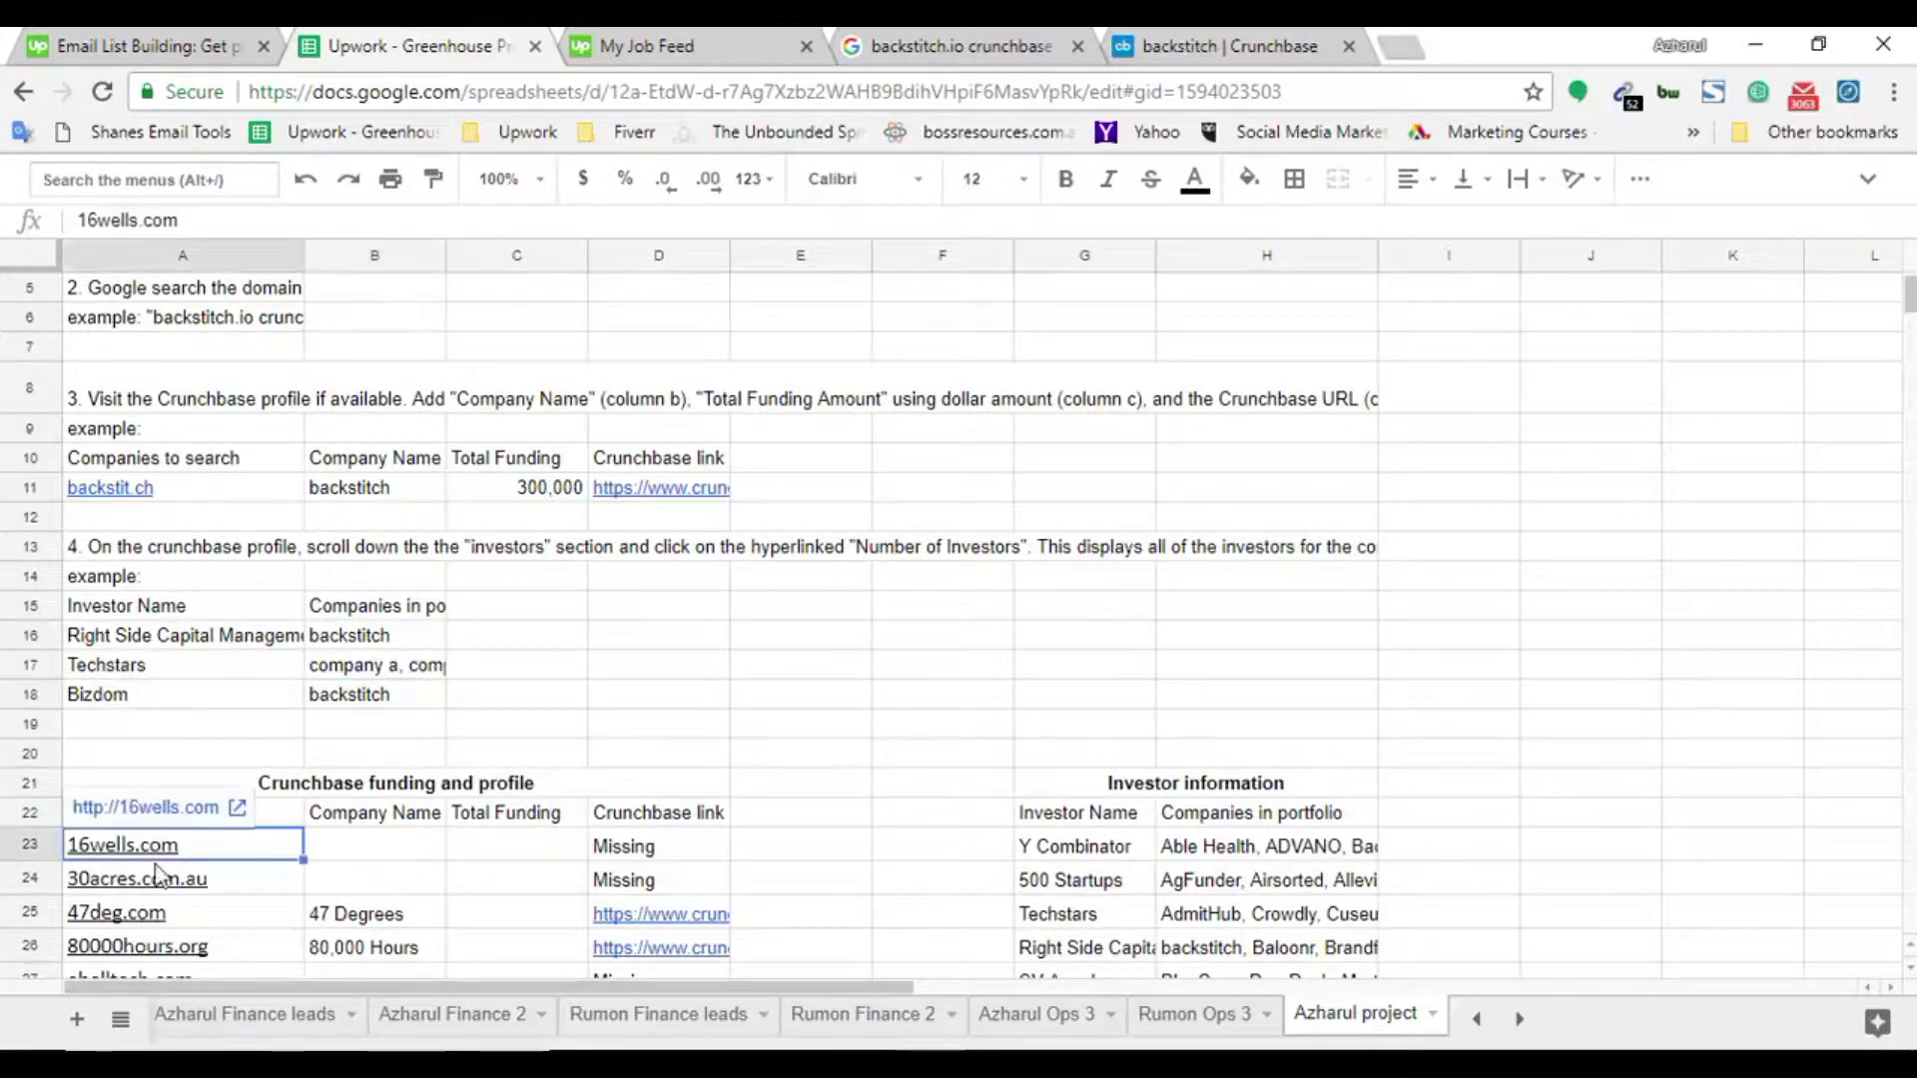
click(357, 819)
click(357, 859)
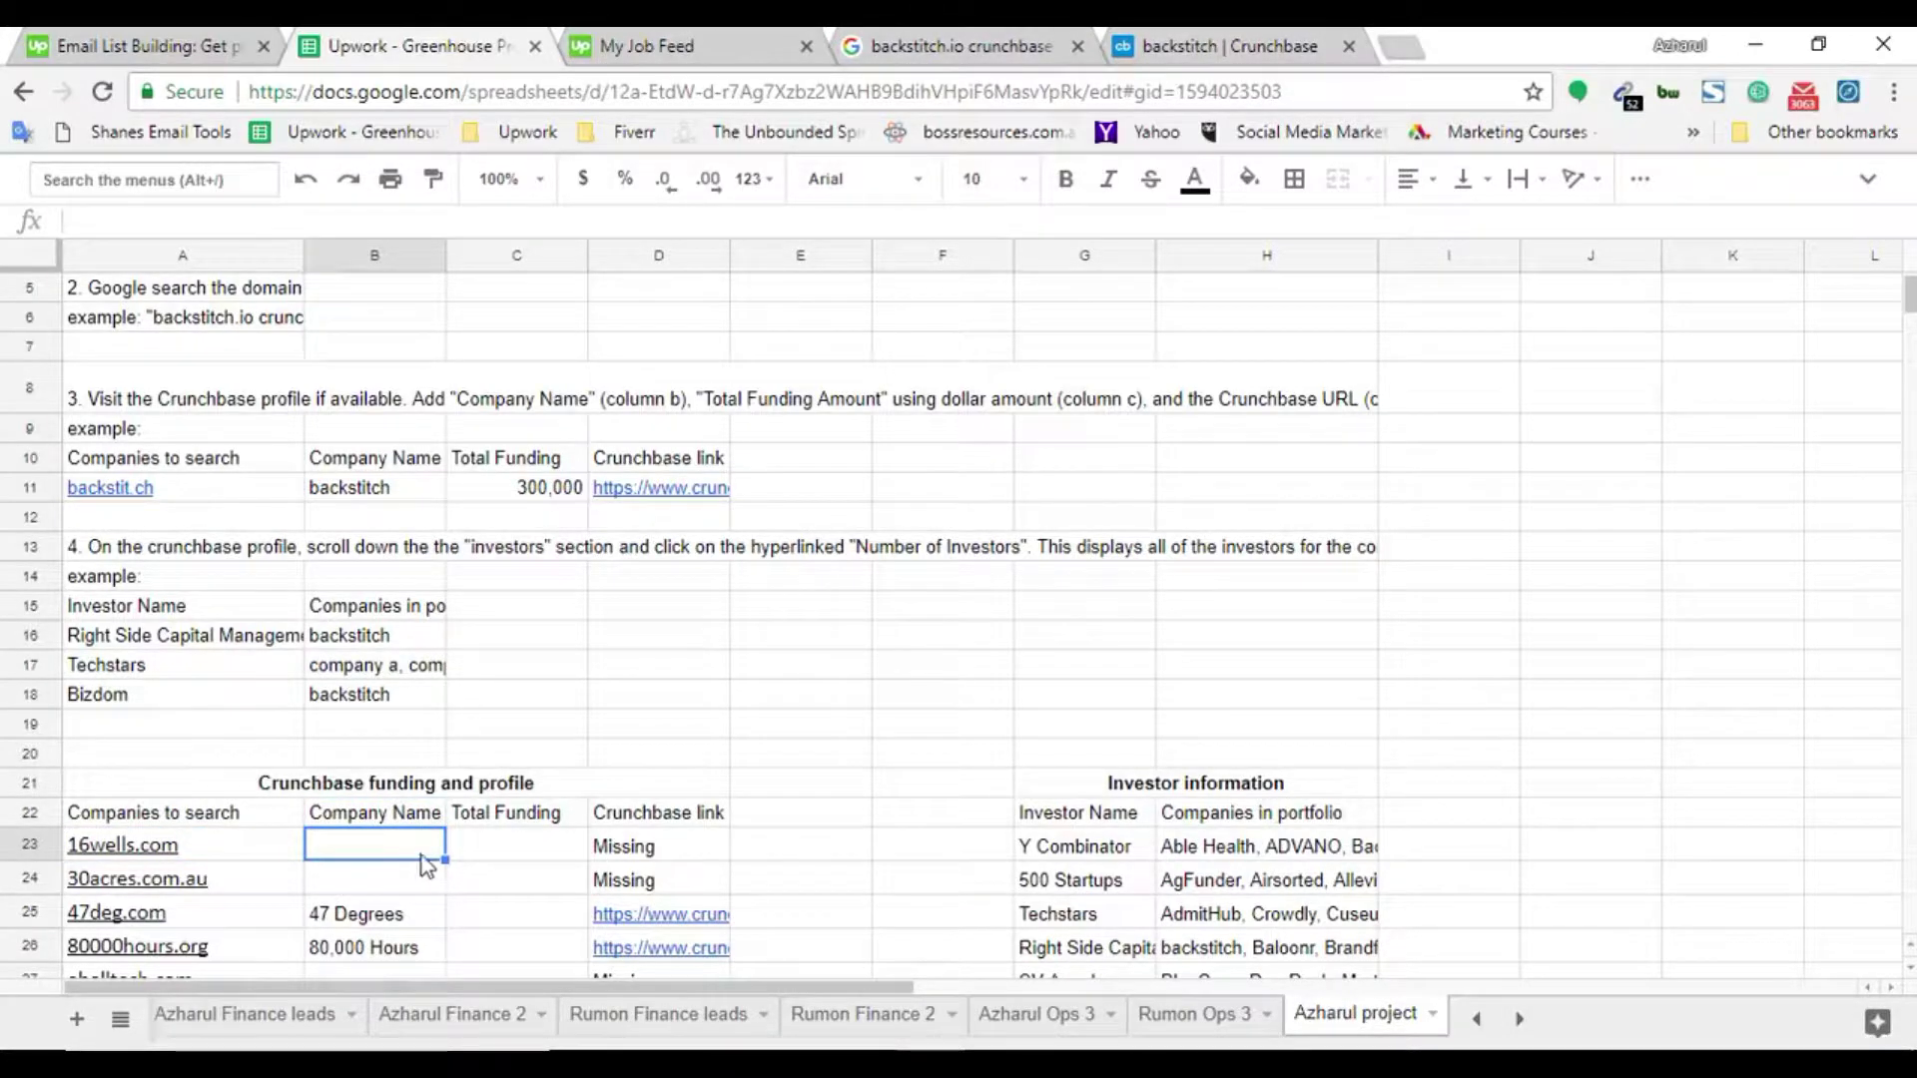
click(512, 858)
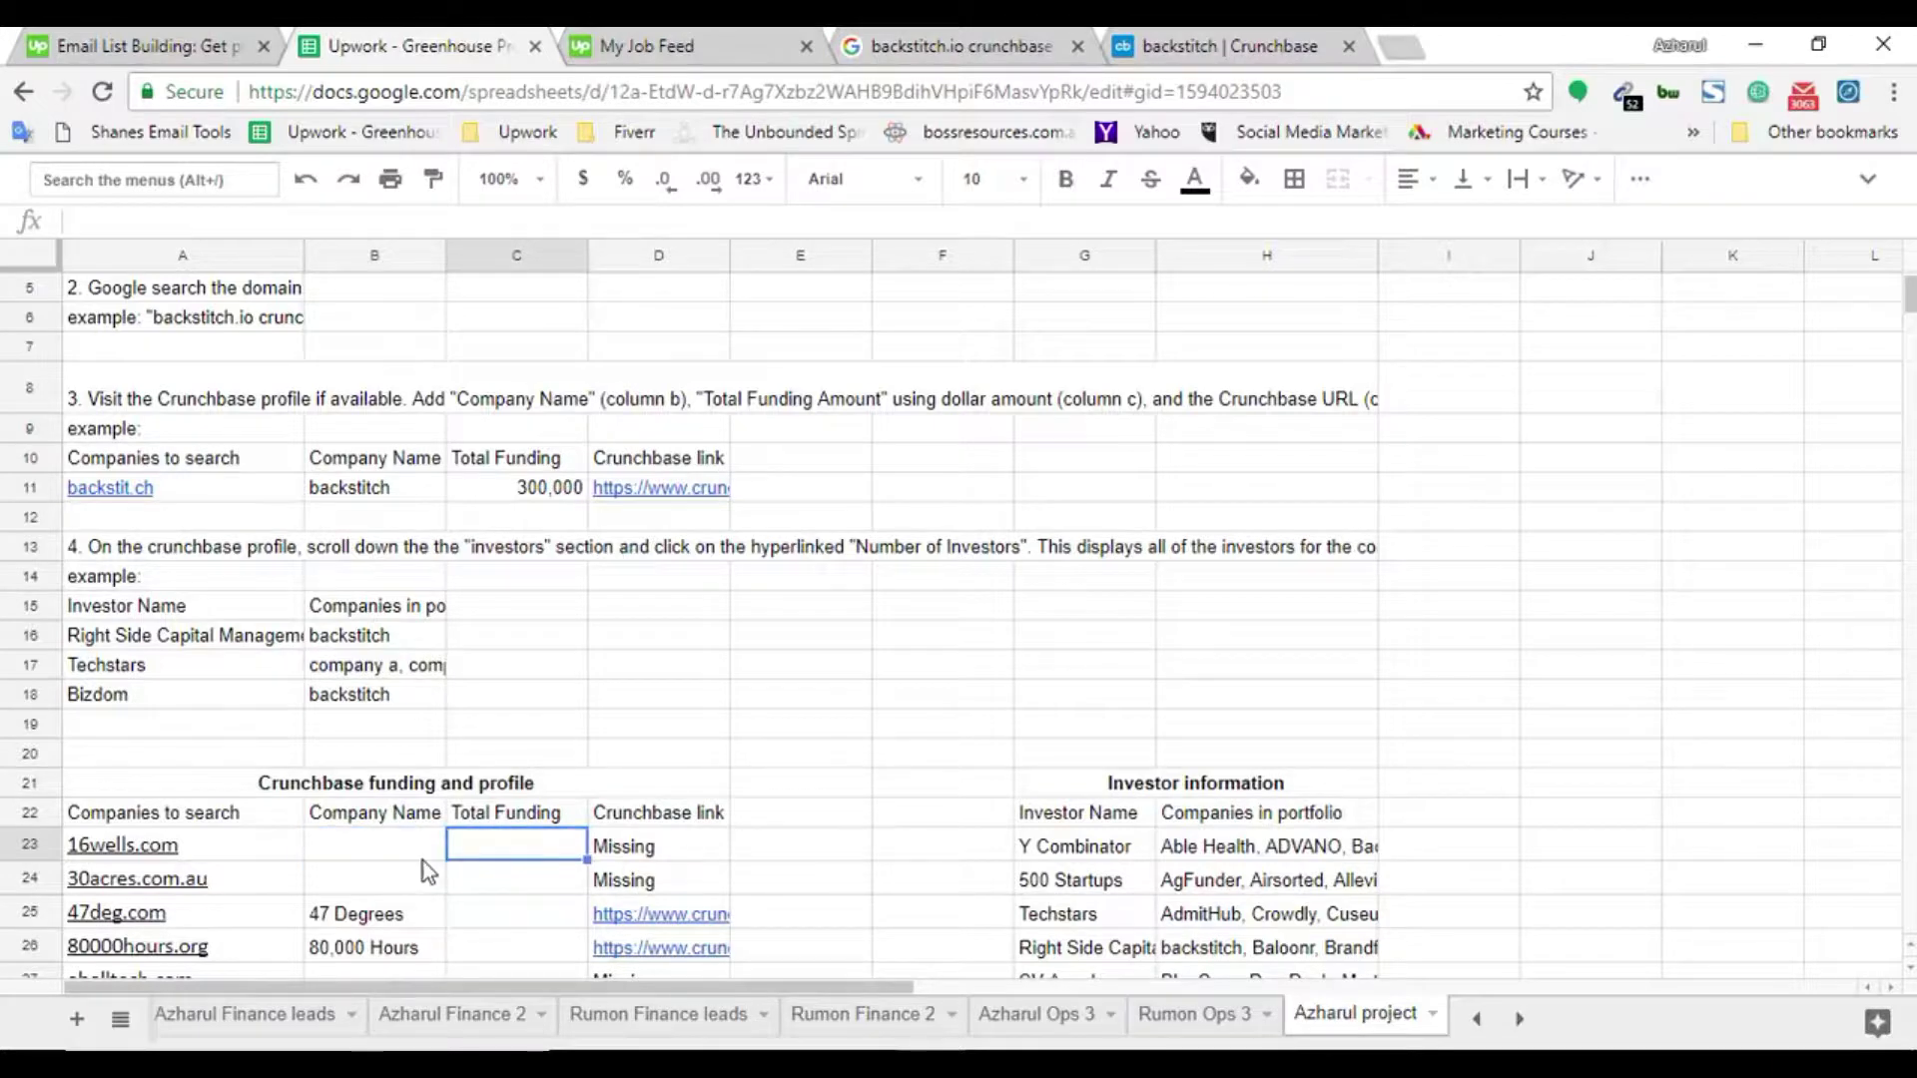
click(368, 861)
Highlight the company name in the heading of backstitch's Crunchbase profile and relate it to the sheet's Company Name column
key(ctrl+4)
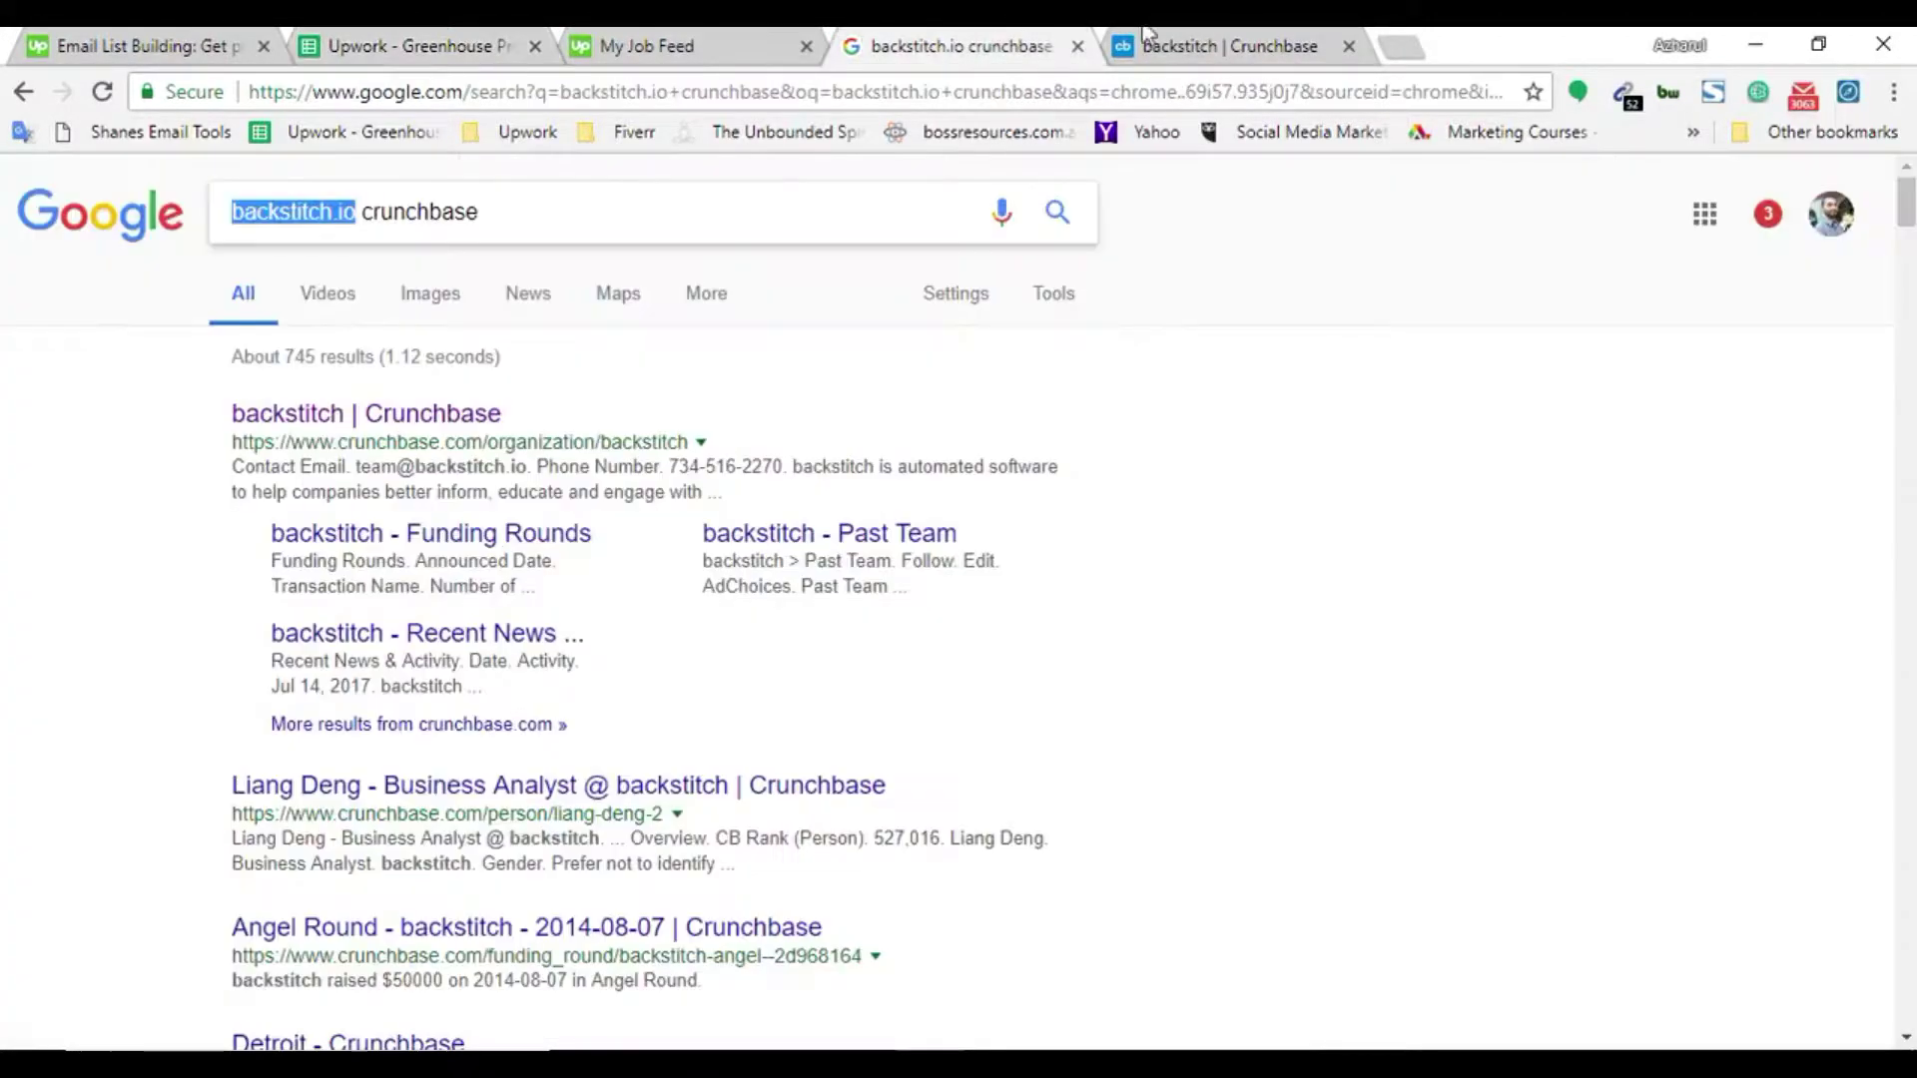
key(ctrl+Tab)
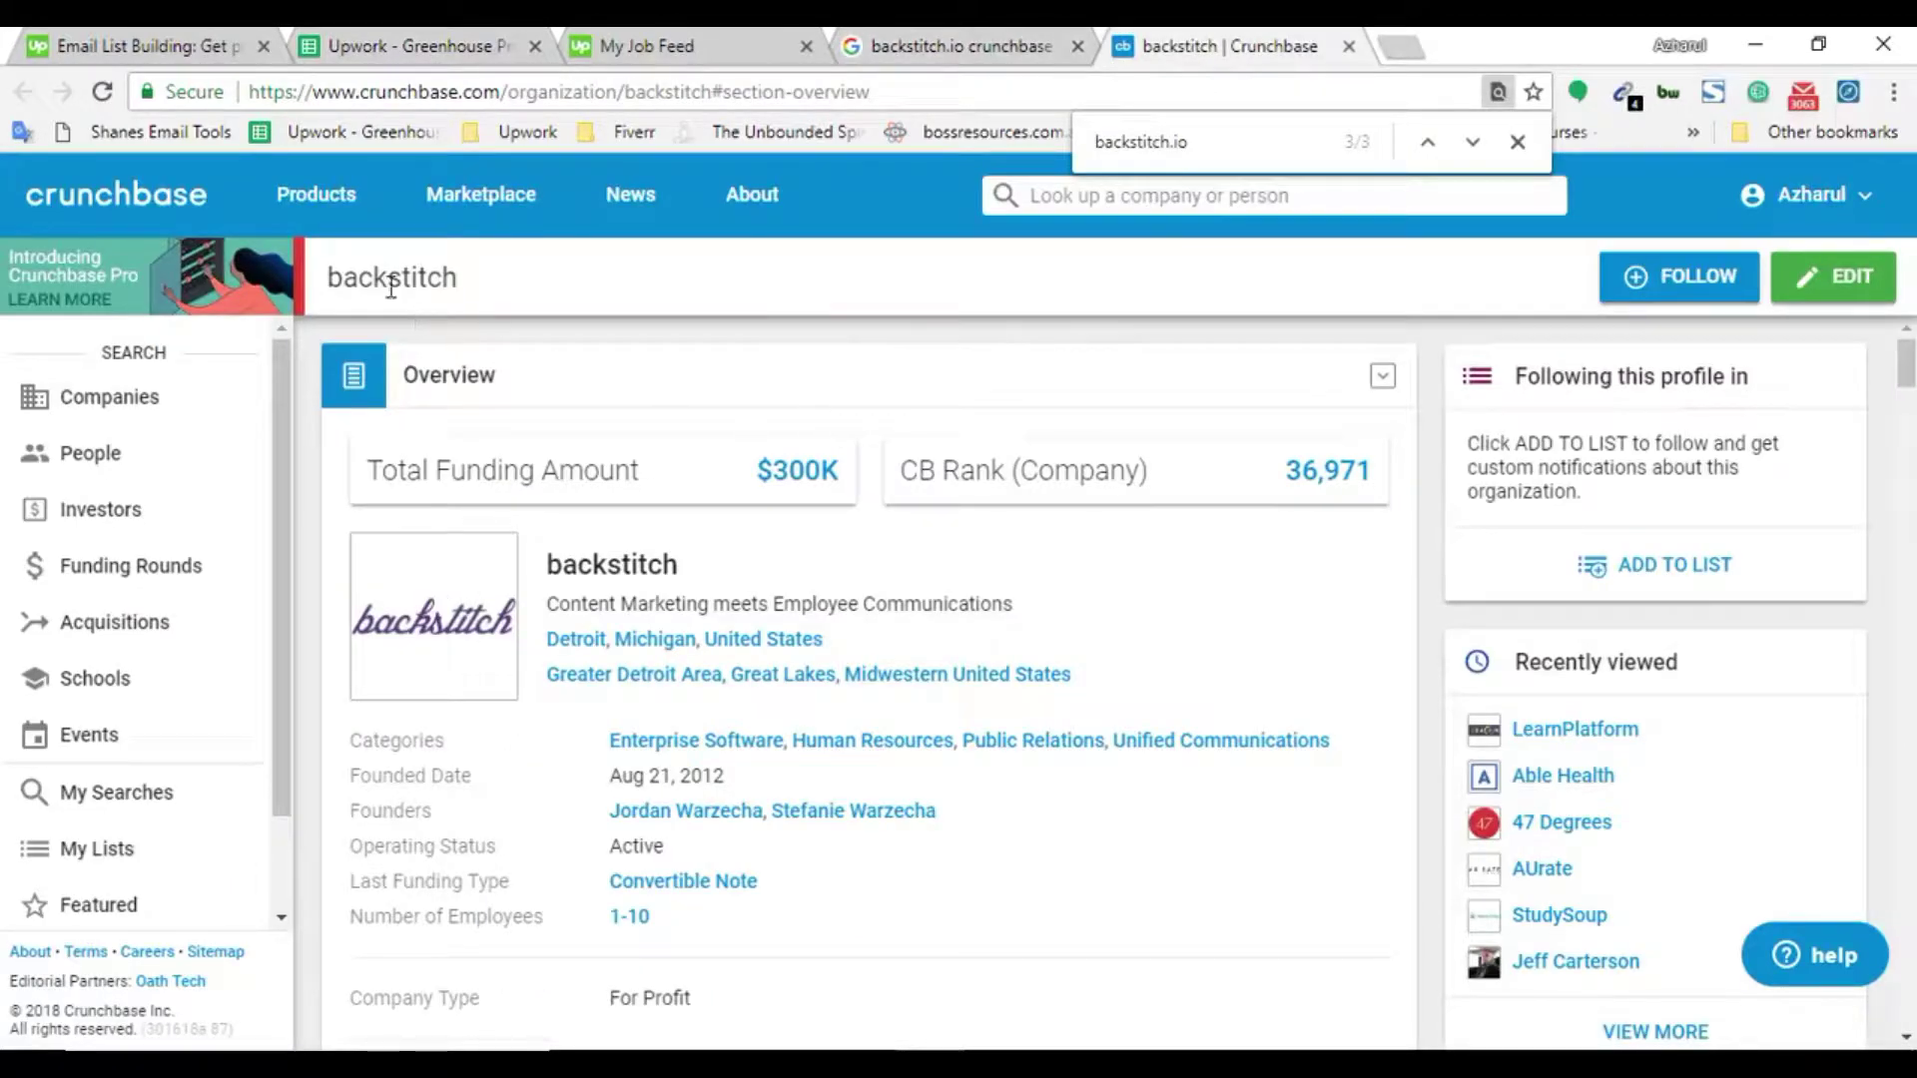
double_click(389, 284)
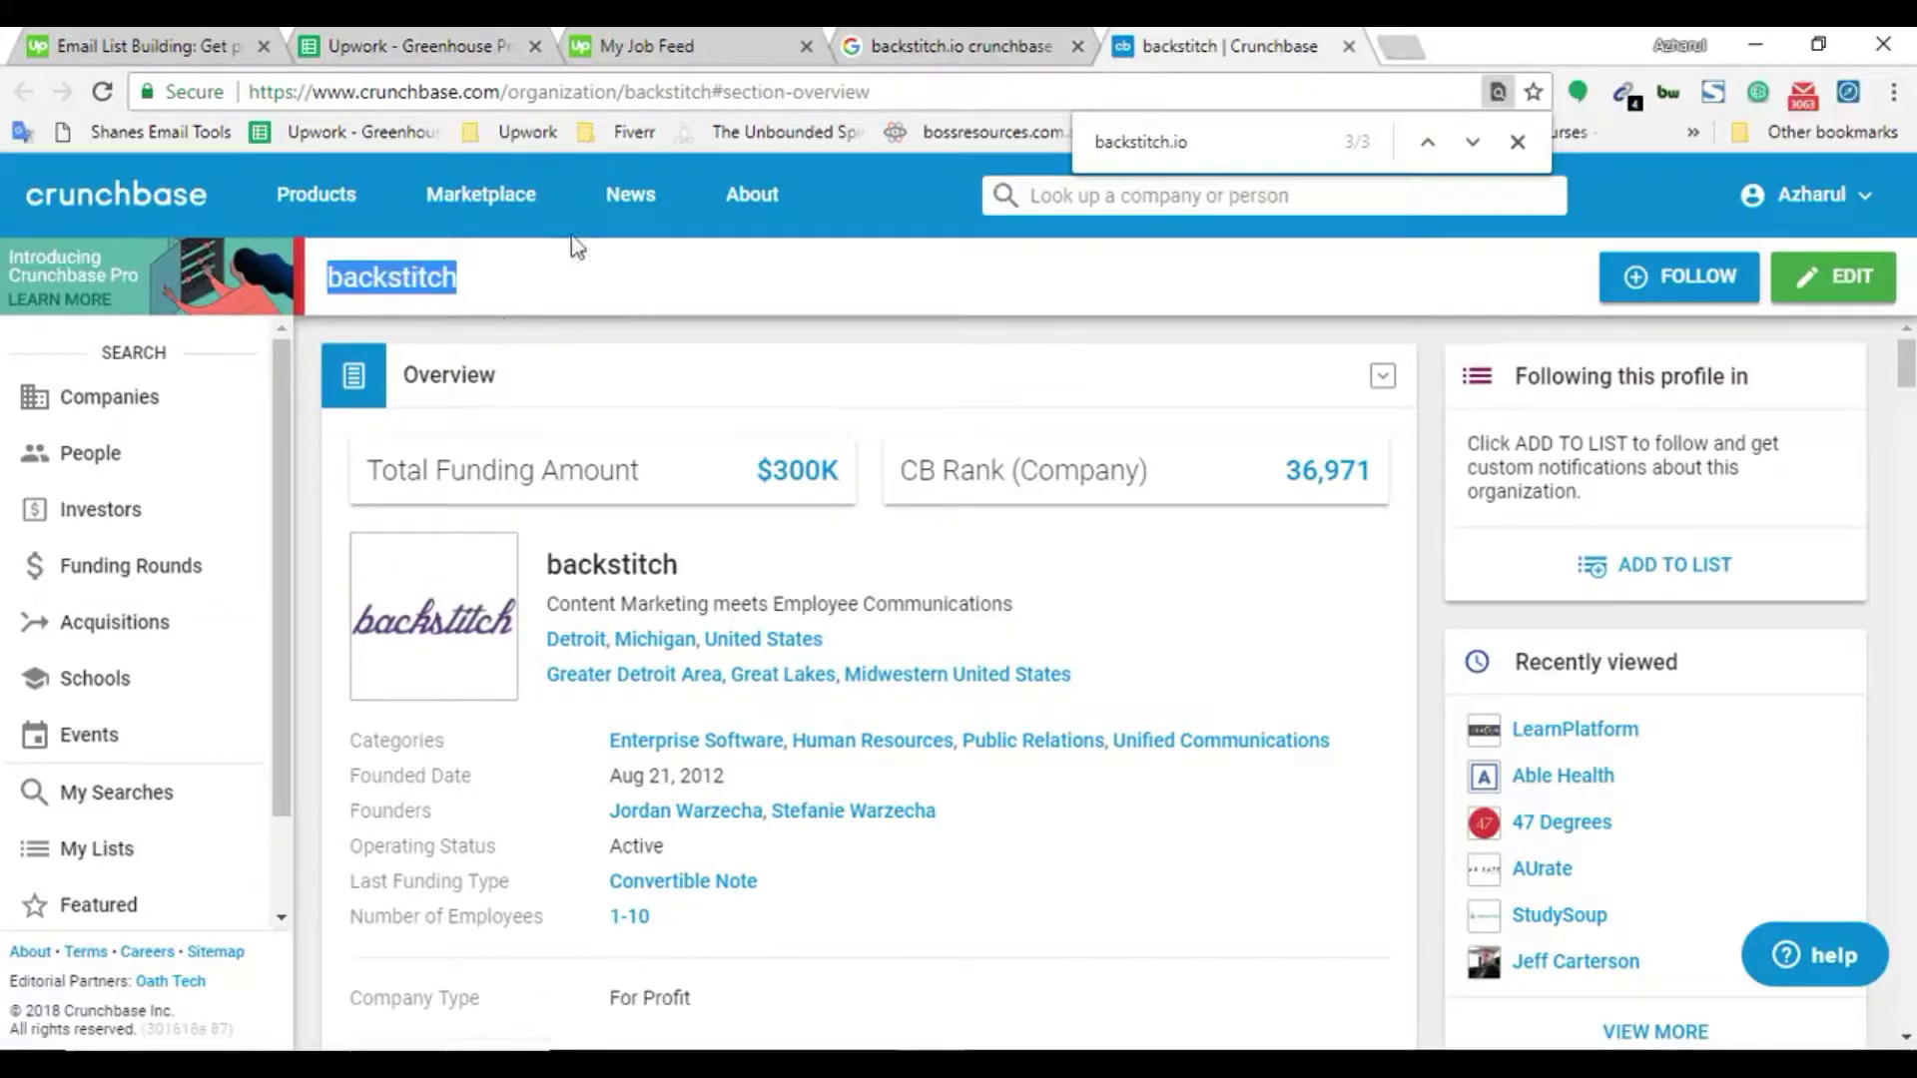
key(ctrl+2)
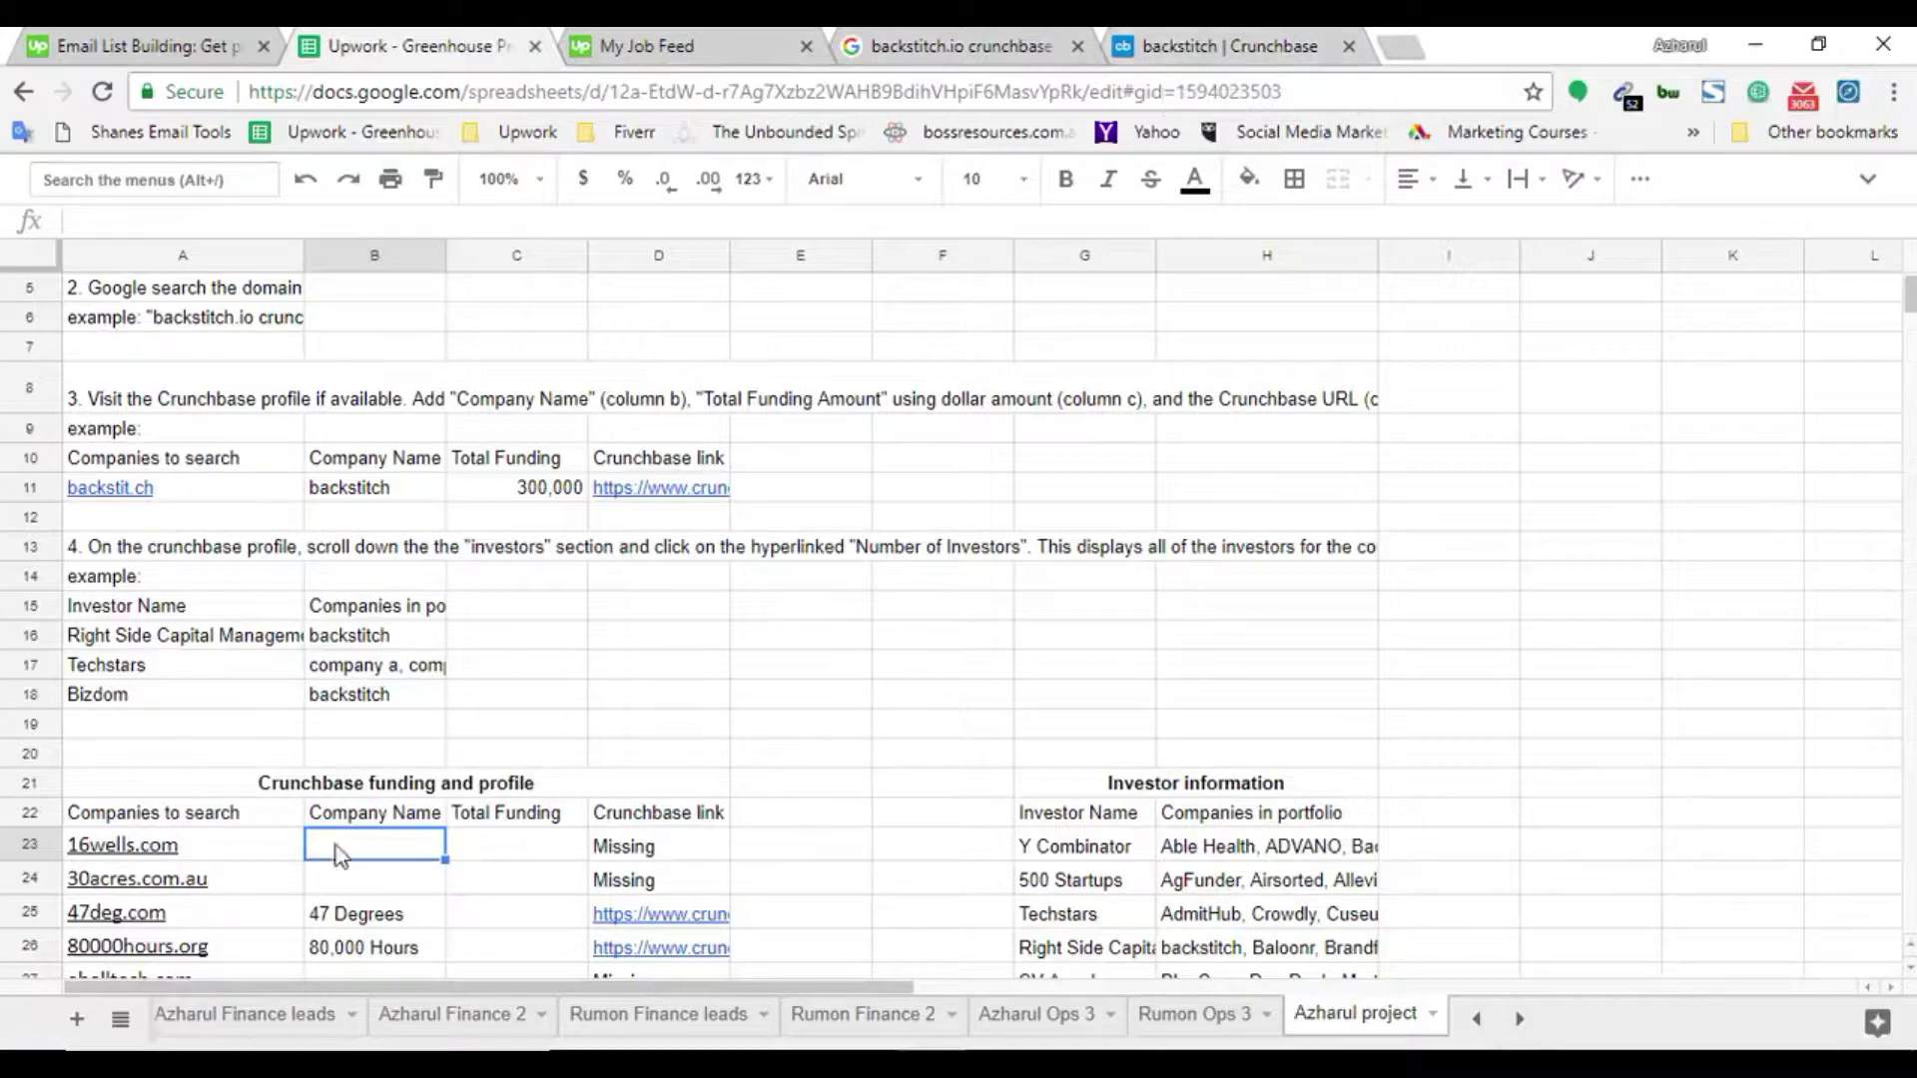
key(ctrl+4)
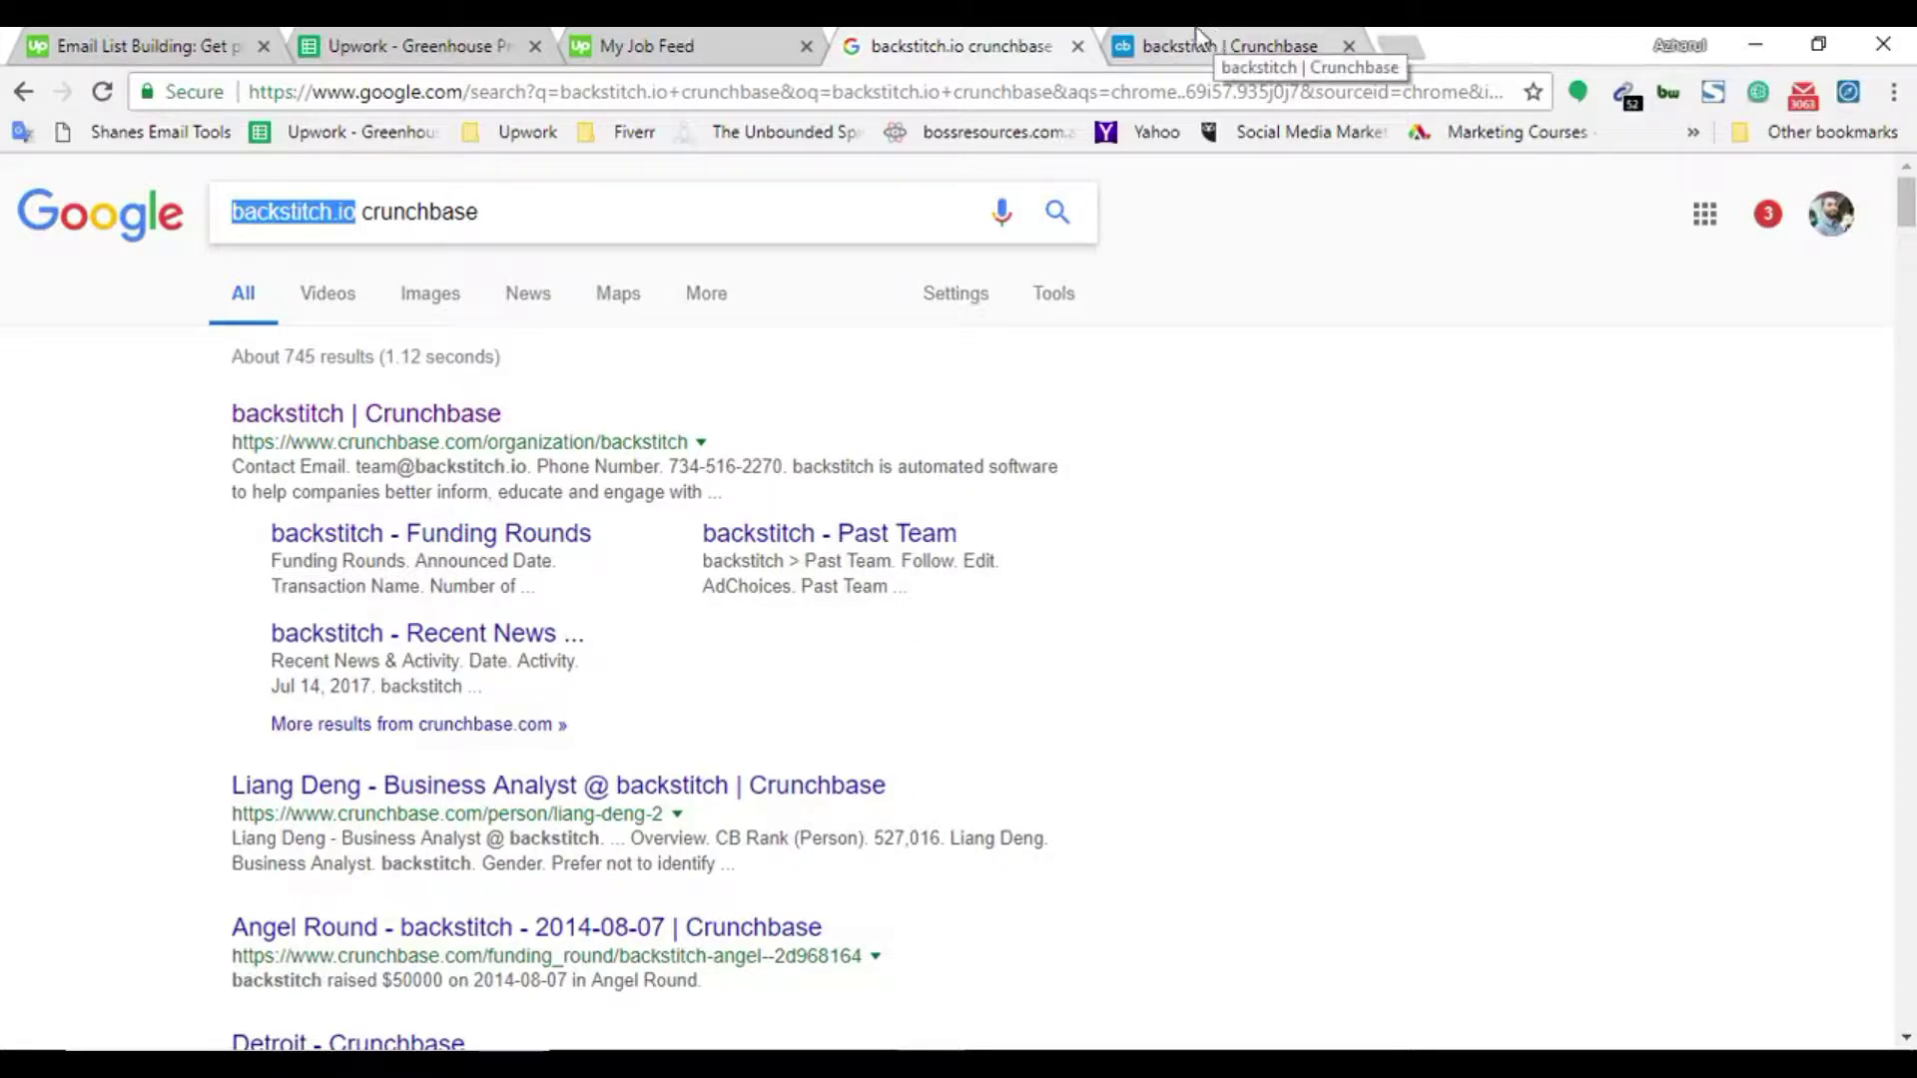
key(ctrl+2)
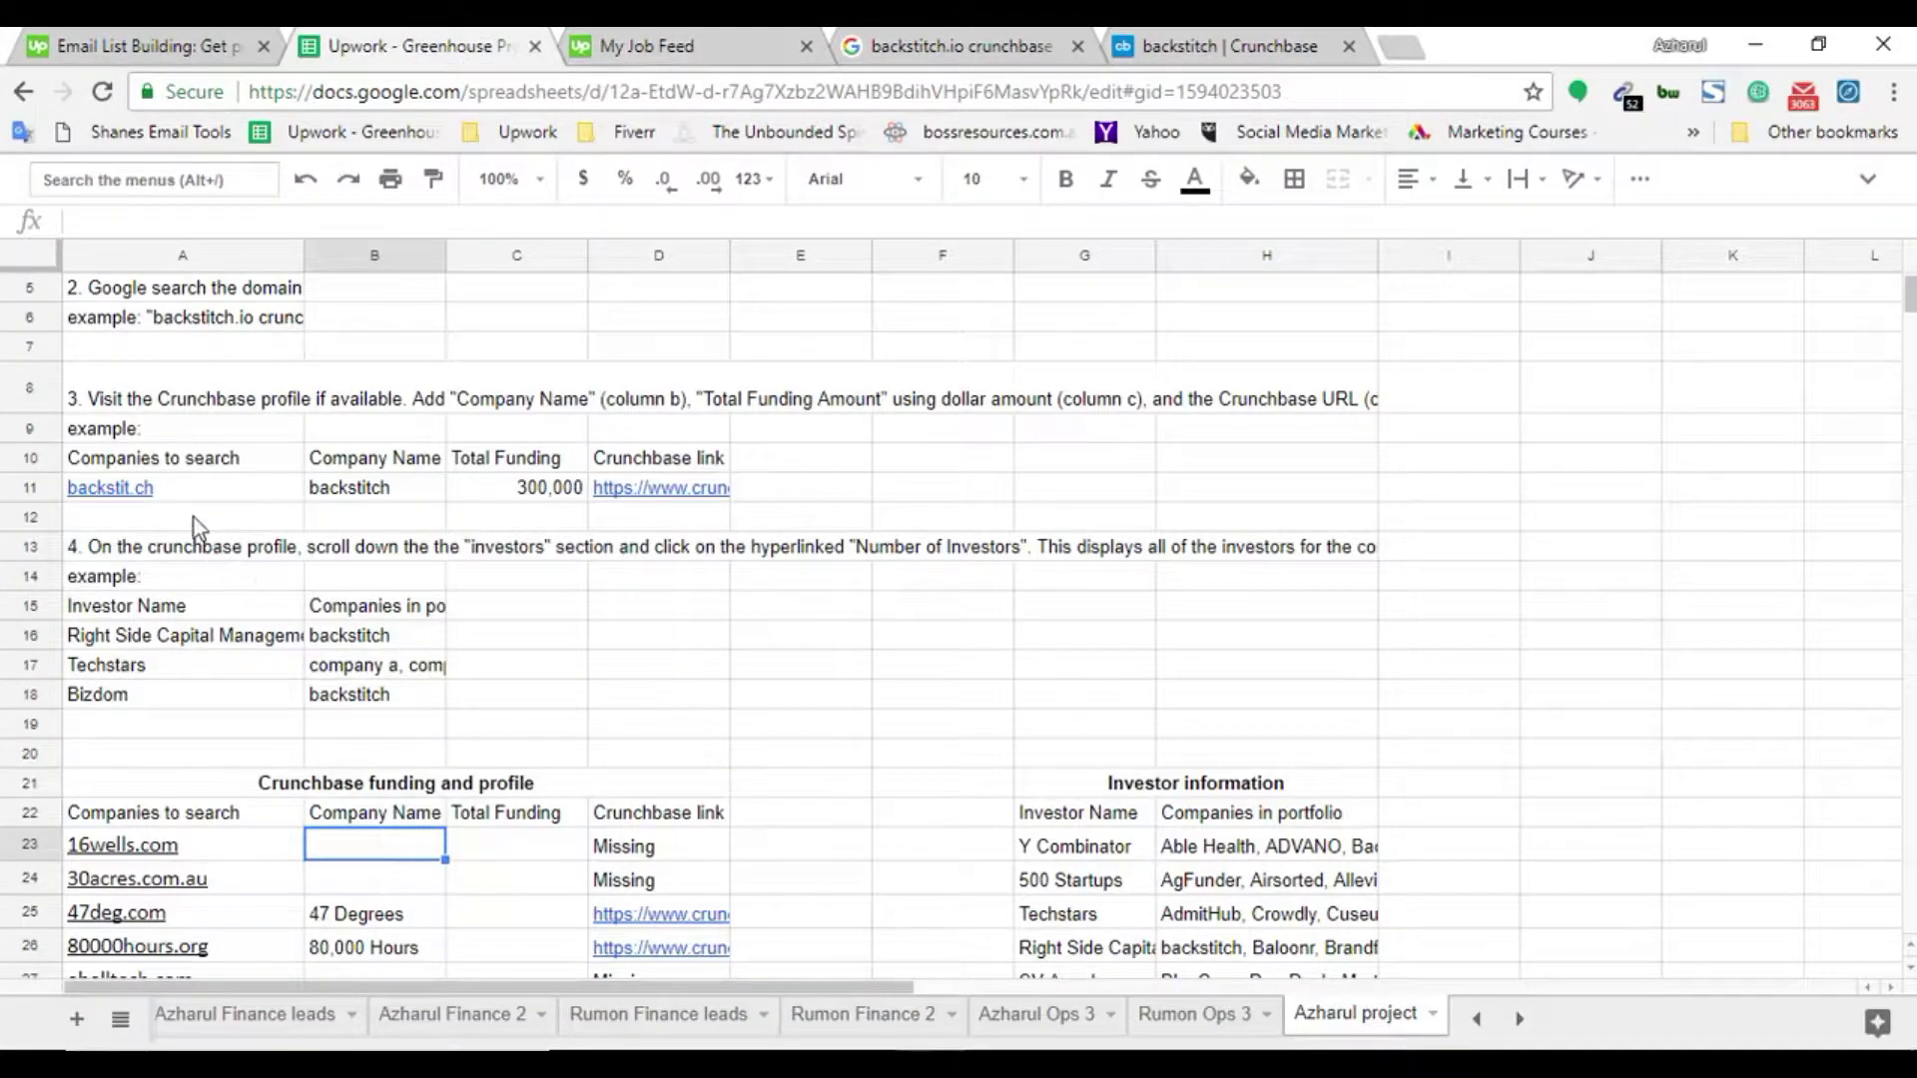
Show the full text of the third instruction in cell A8 and highlight "Total Funding Amount", "column c" and "using dollar amount" in turn
click(235, 409)
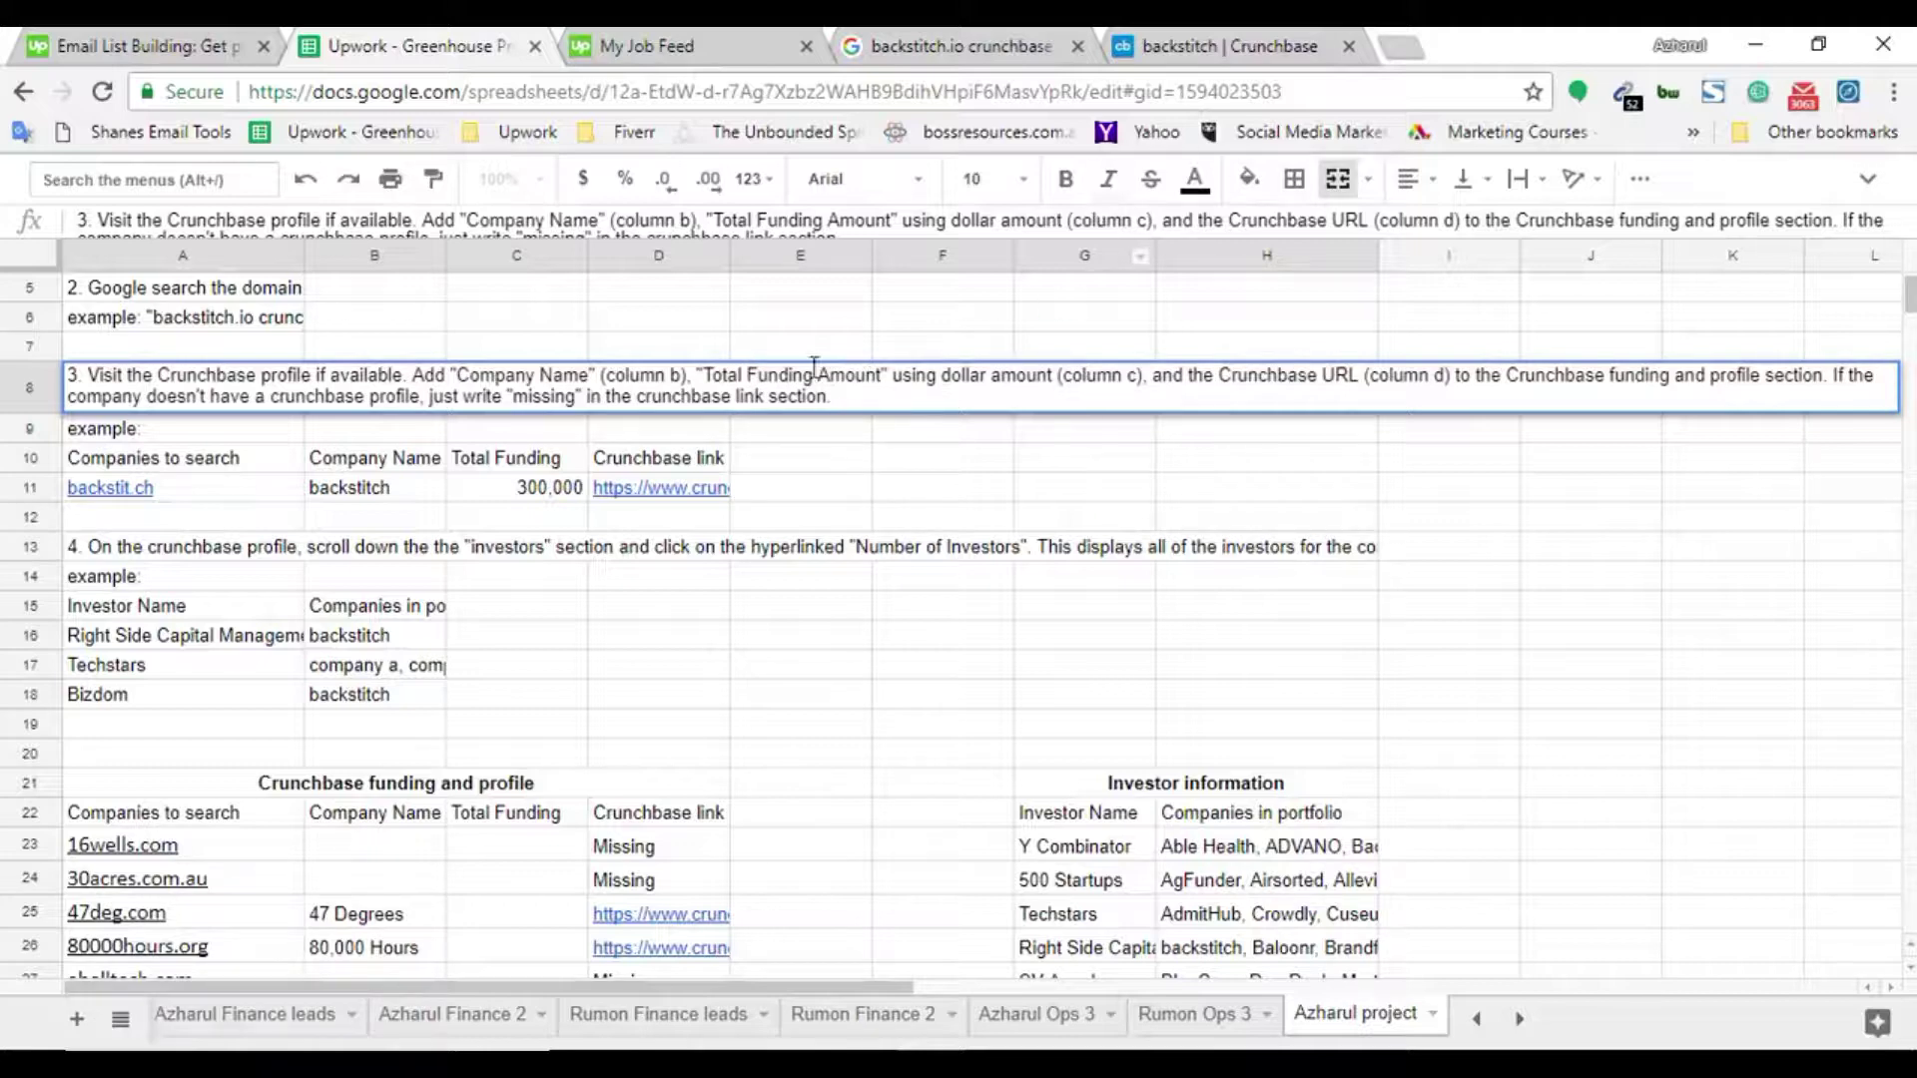
drag(737, 371, 855, 370)
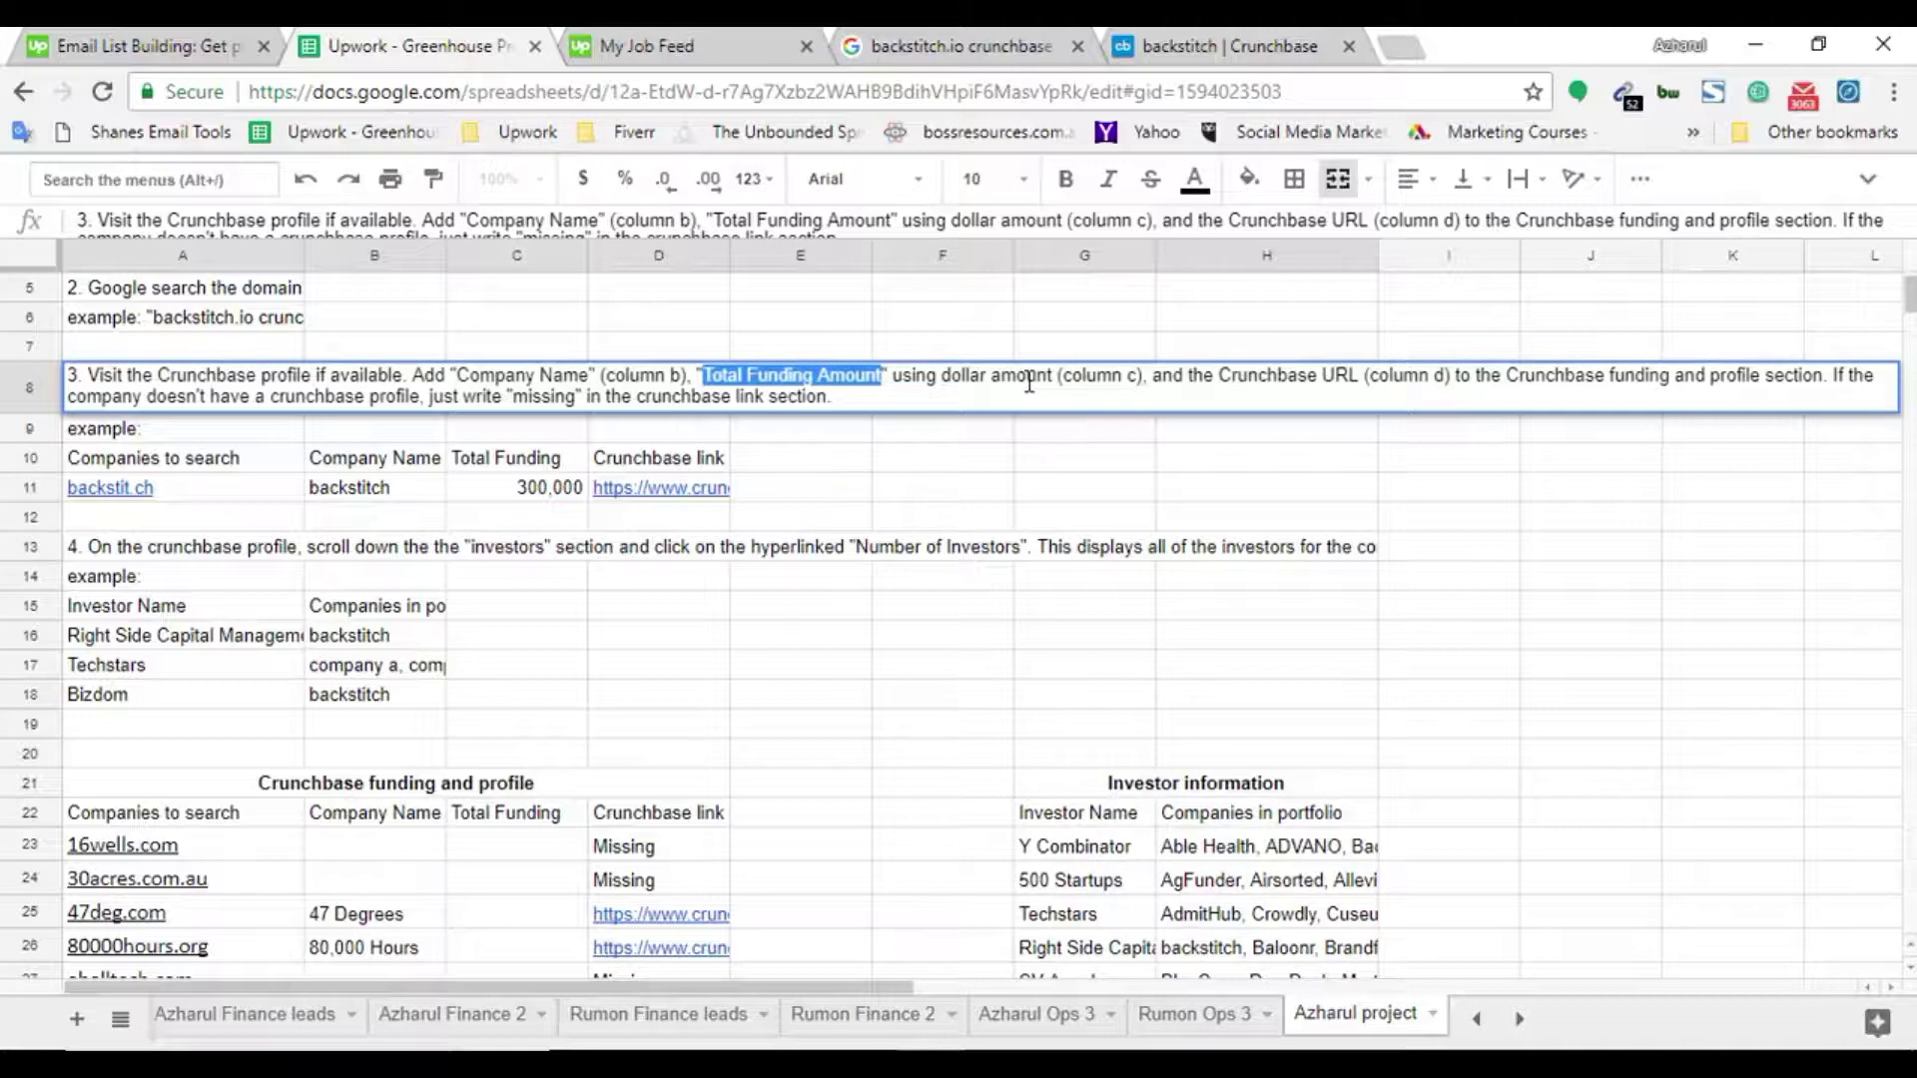
double_click(1090, 380)
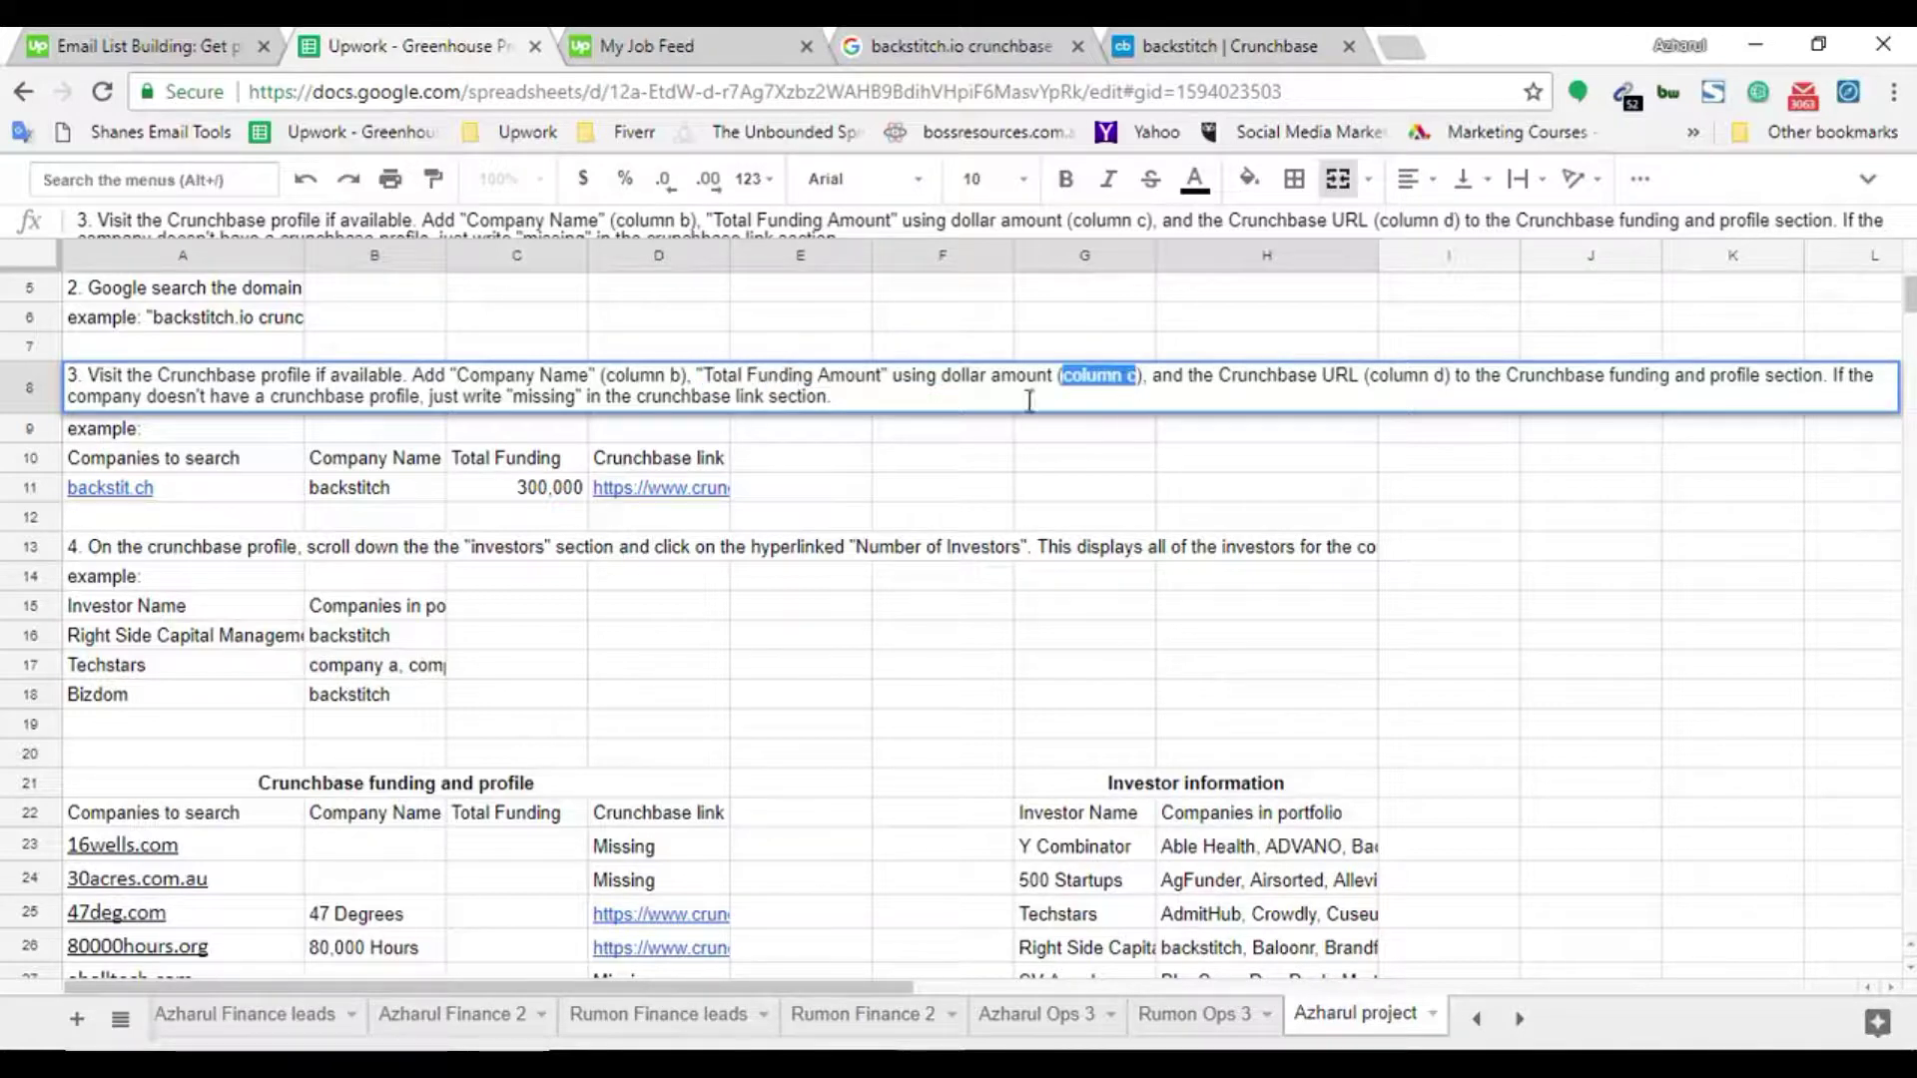
drag(751, 379, 1031, 383)
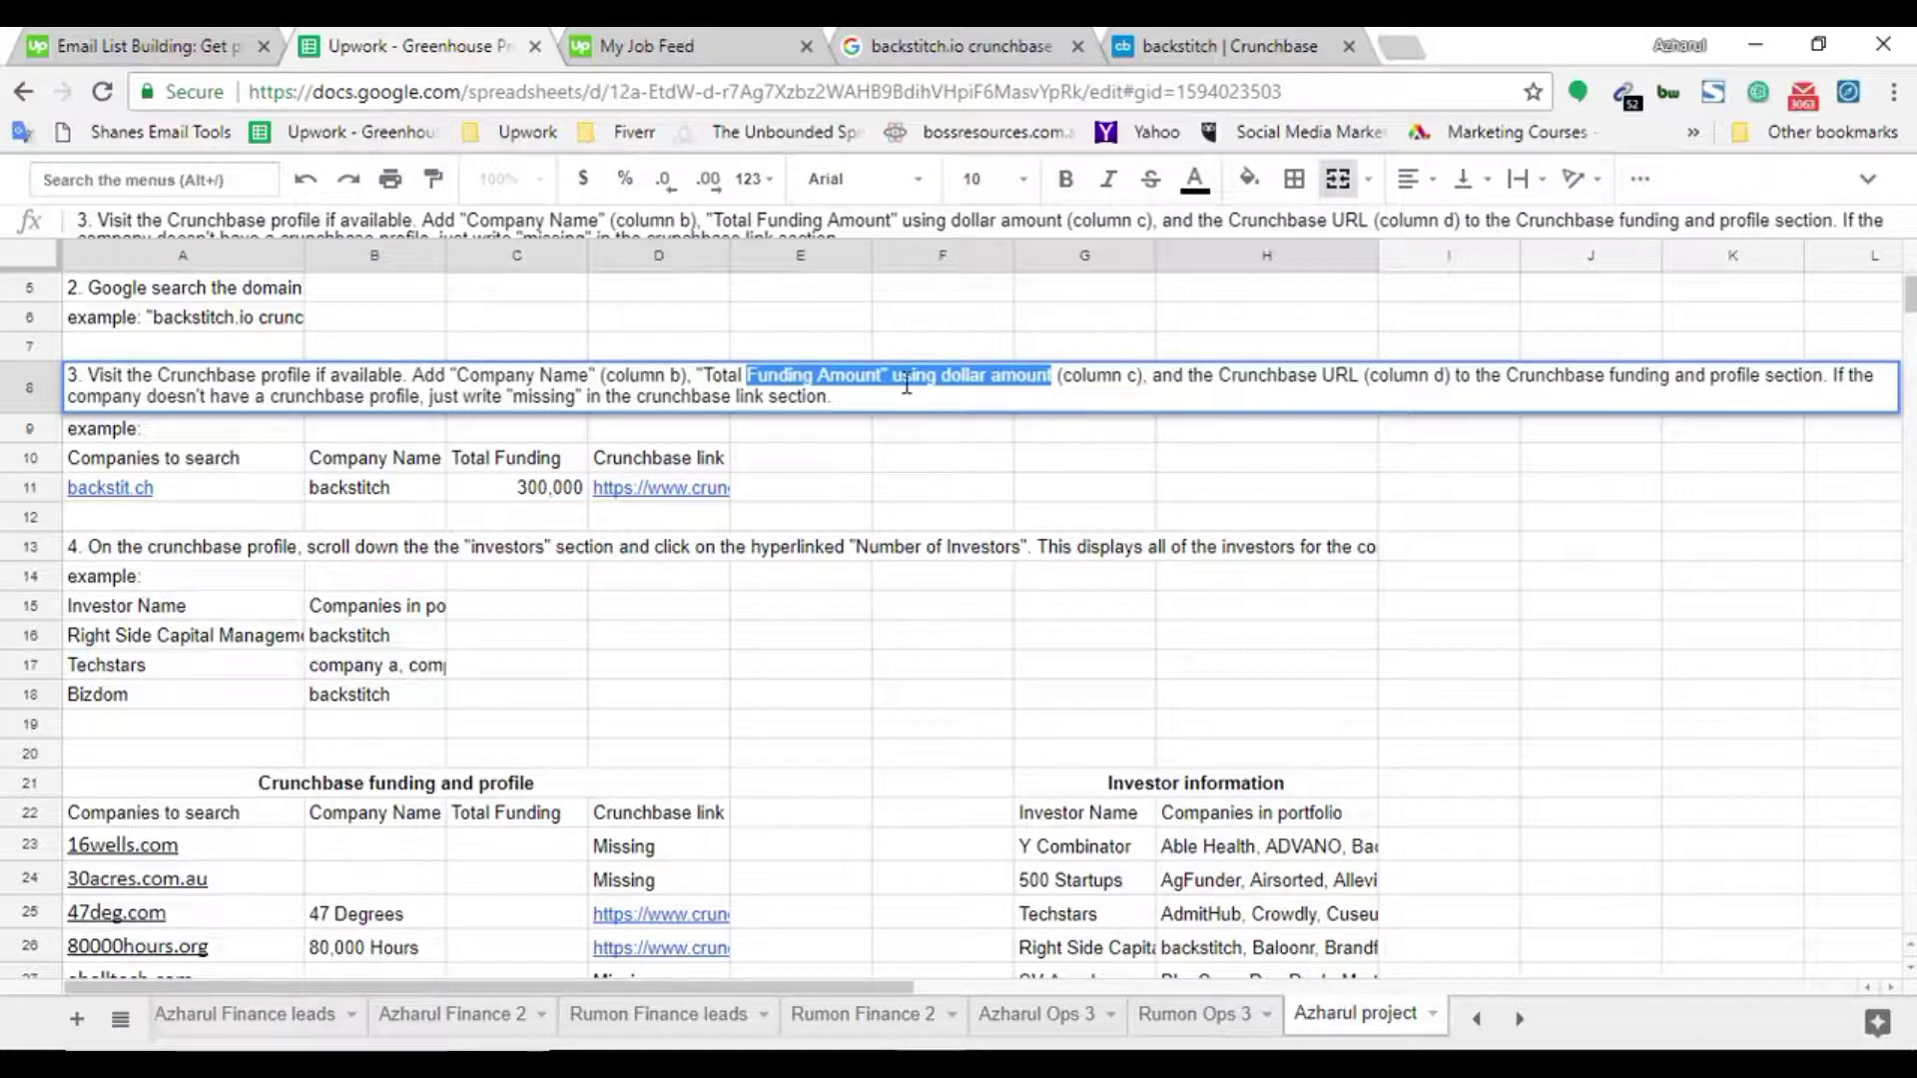
drag(907, 384, 962, 383)
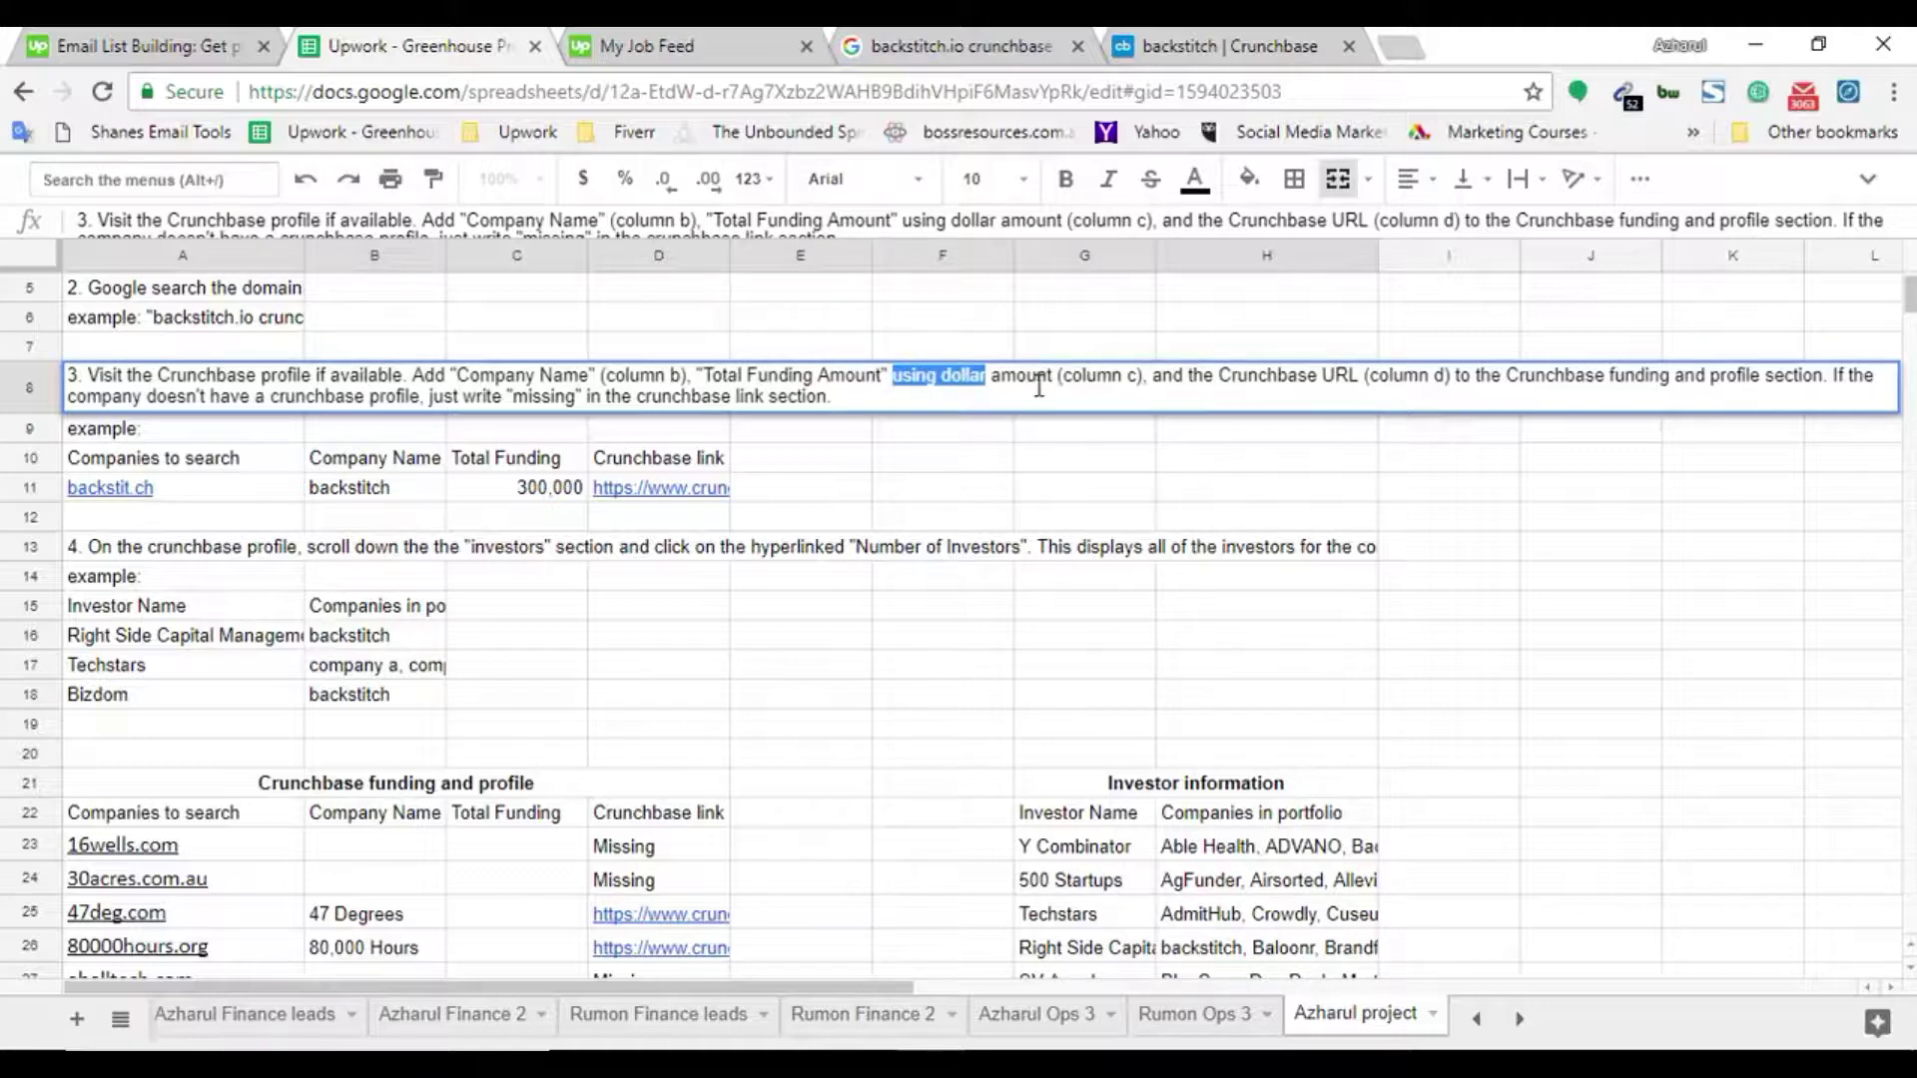
drag(1037, 387, 1054, 382)
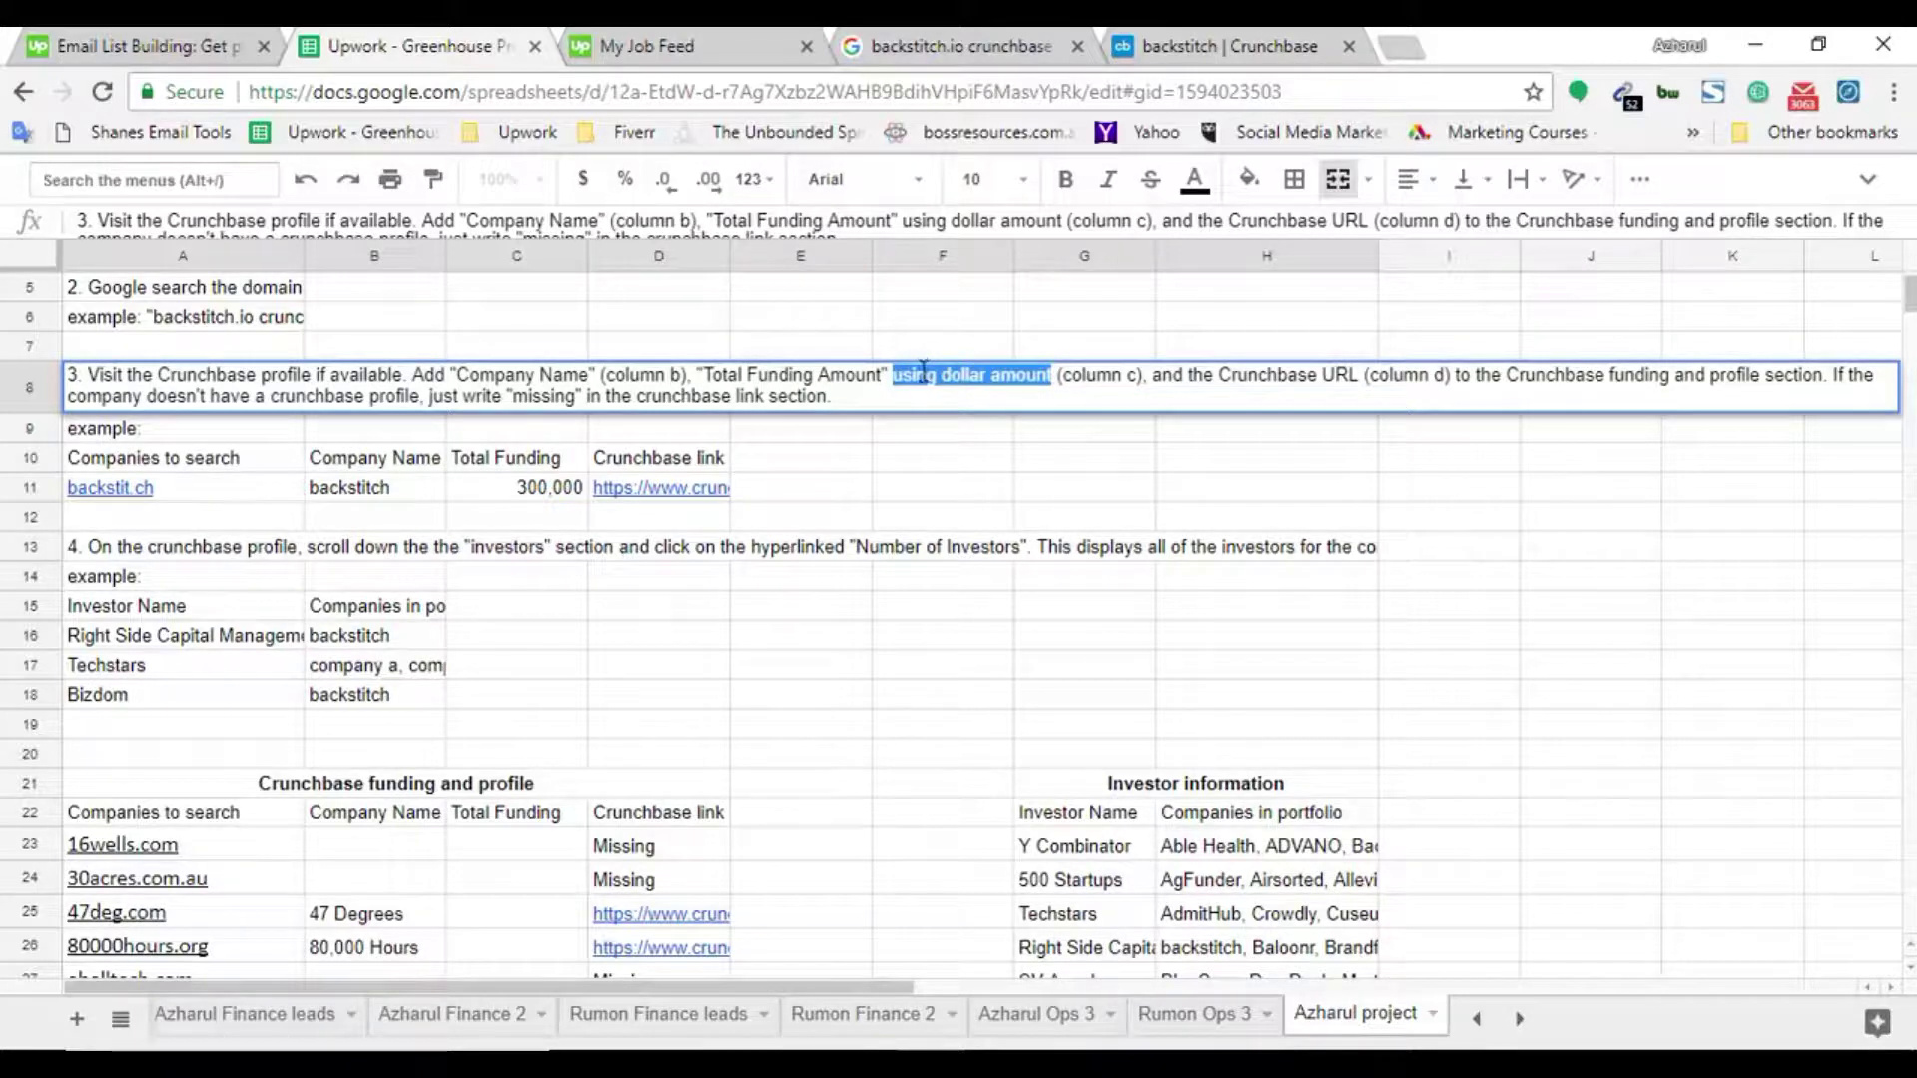
Open the bookmarked EasyCalculation "Convert Numbers to Millions" page in a new browser tab and highlight its example value and converted result
click(1209, 42)
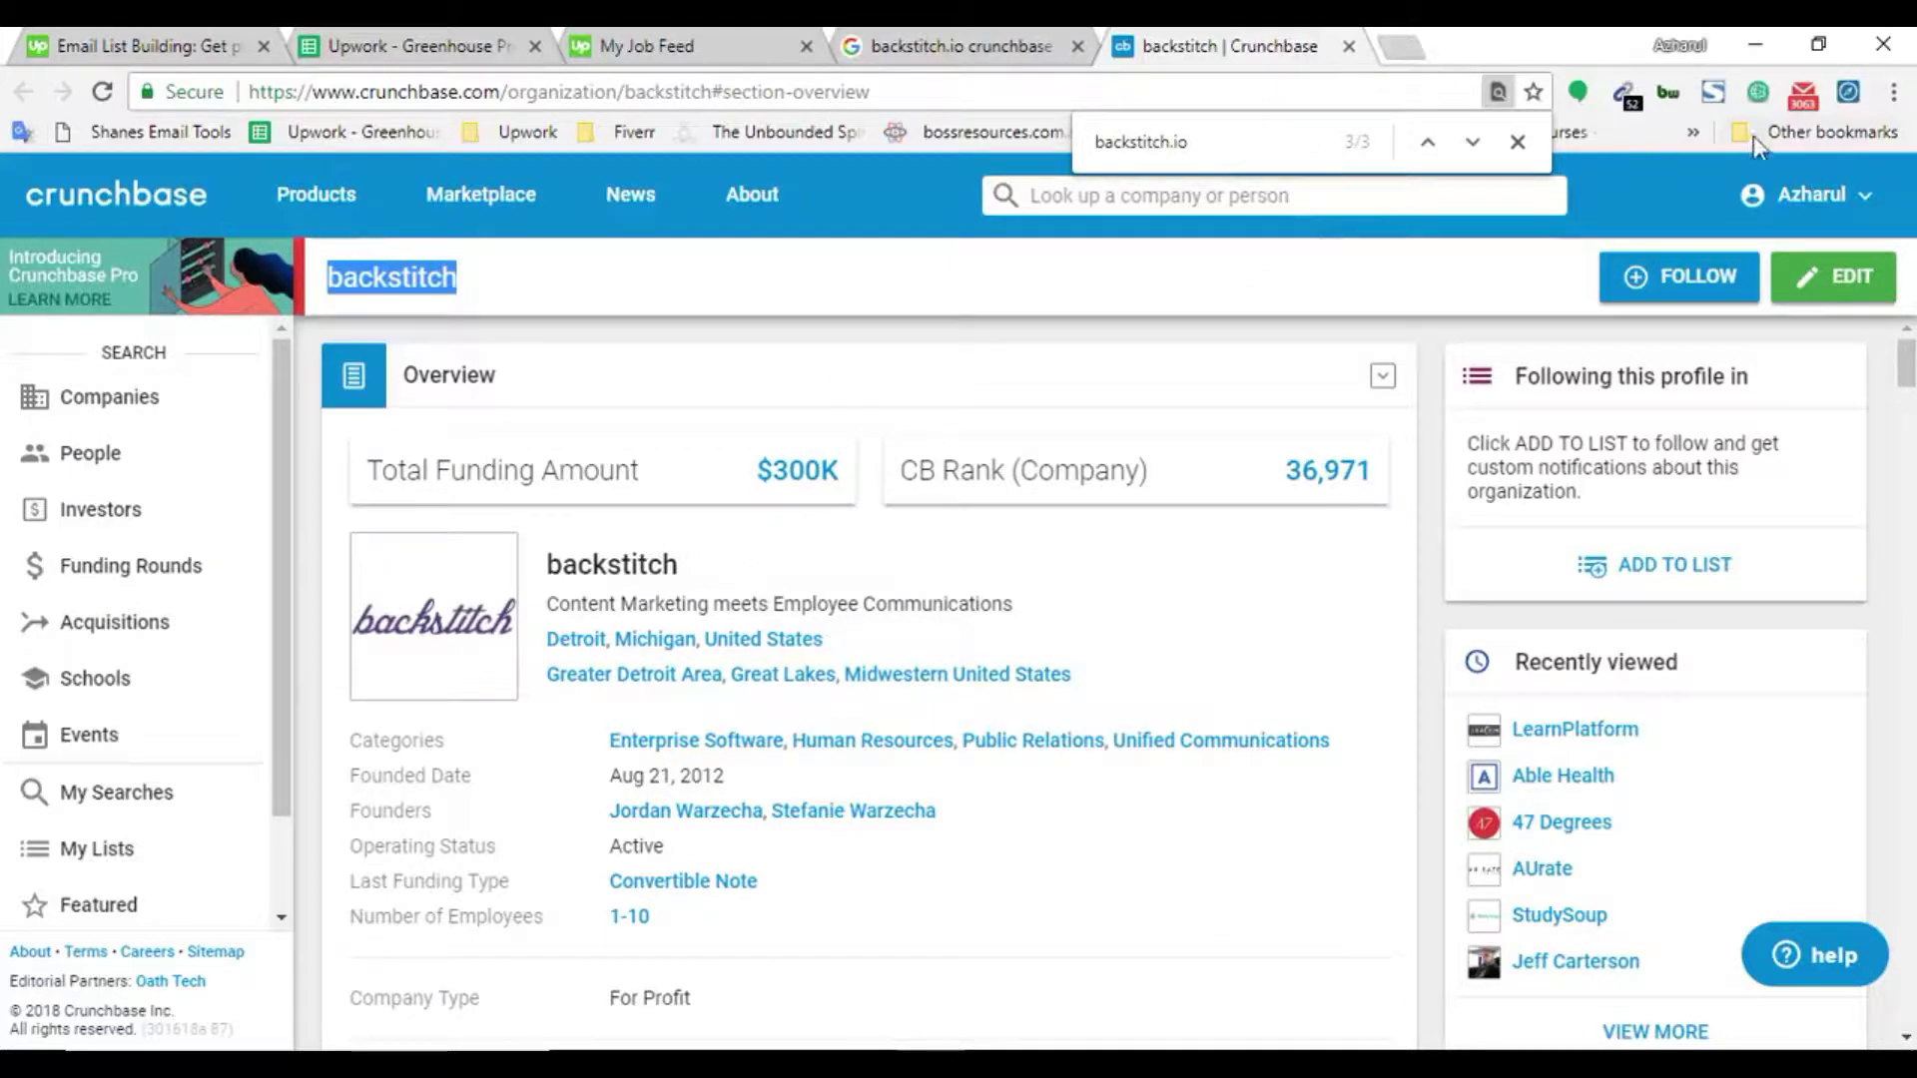
key(ctrl+t)
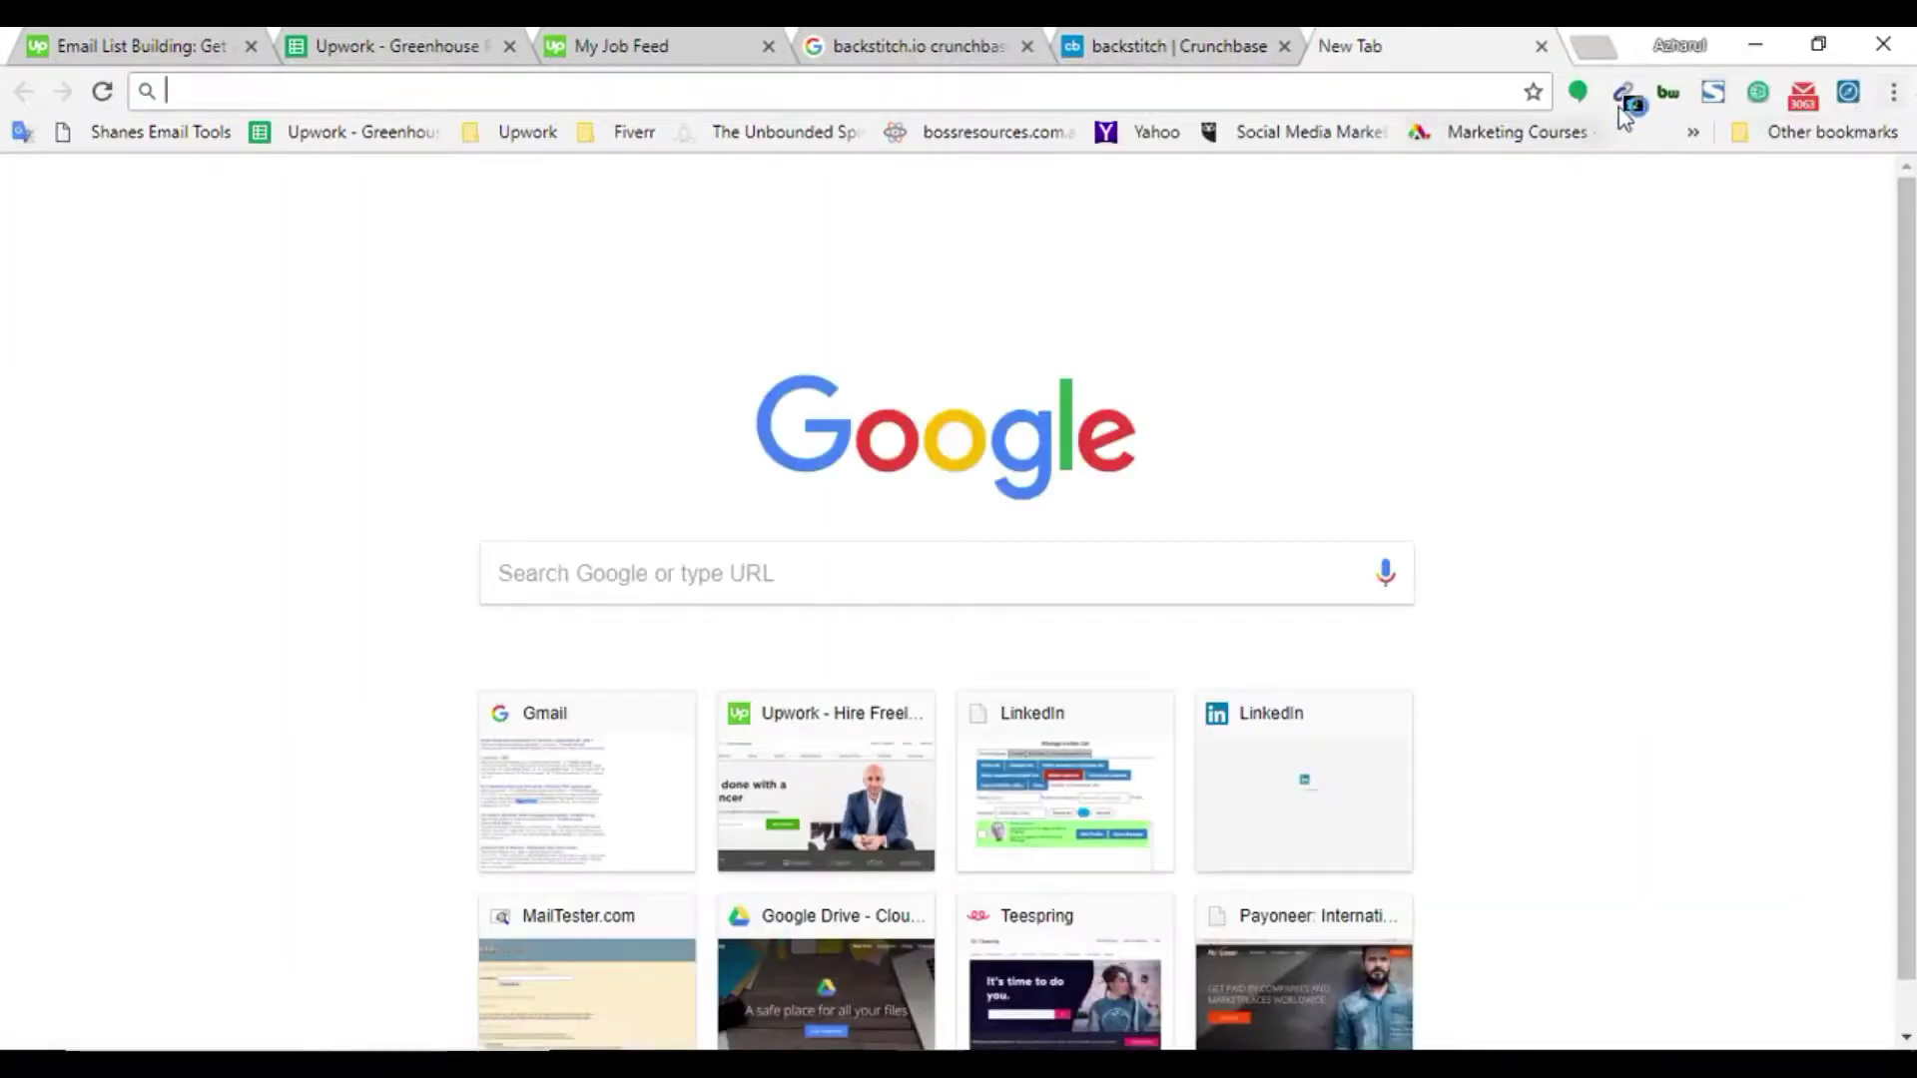
click(1882, 132)
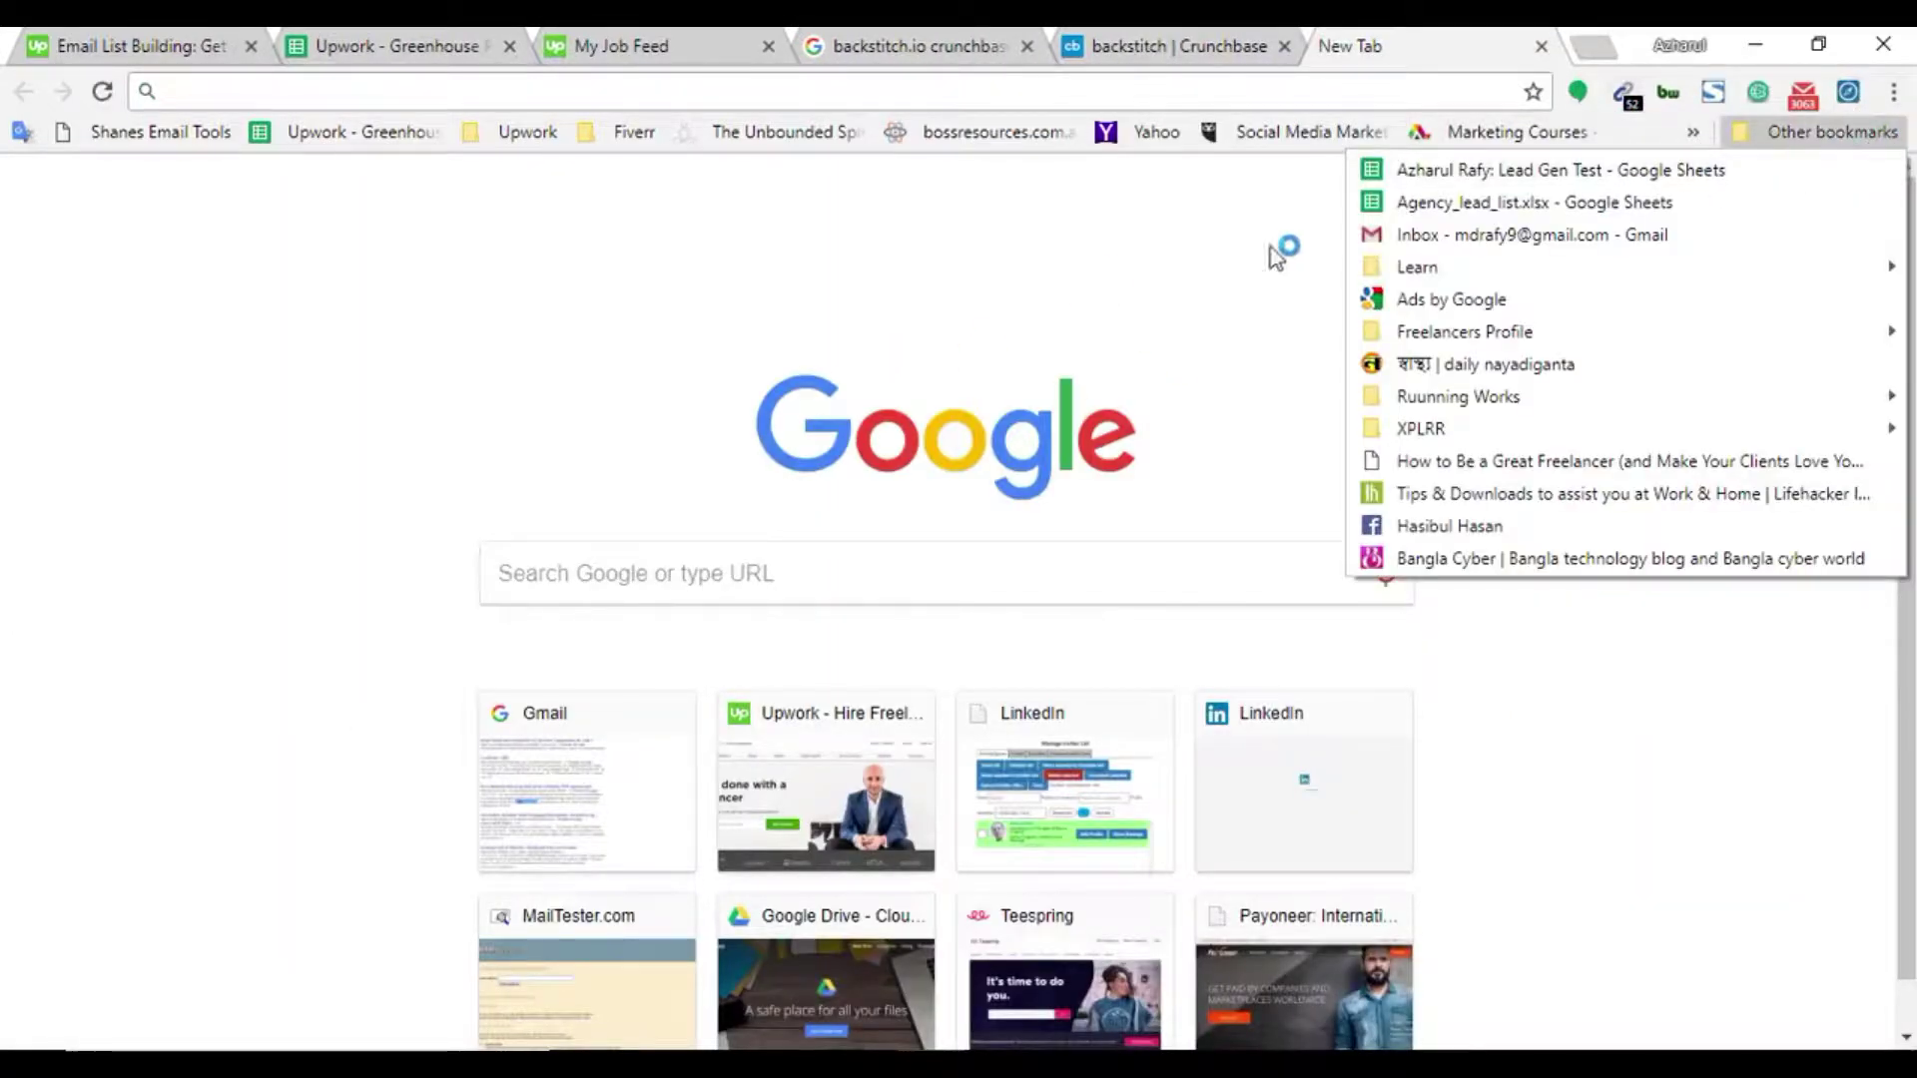
click(1691, 133)
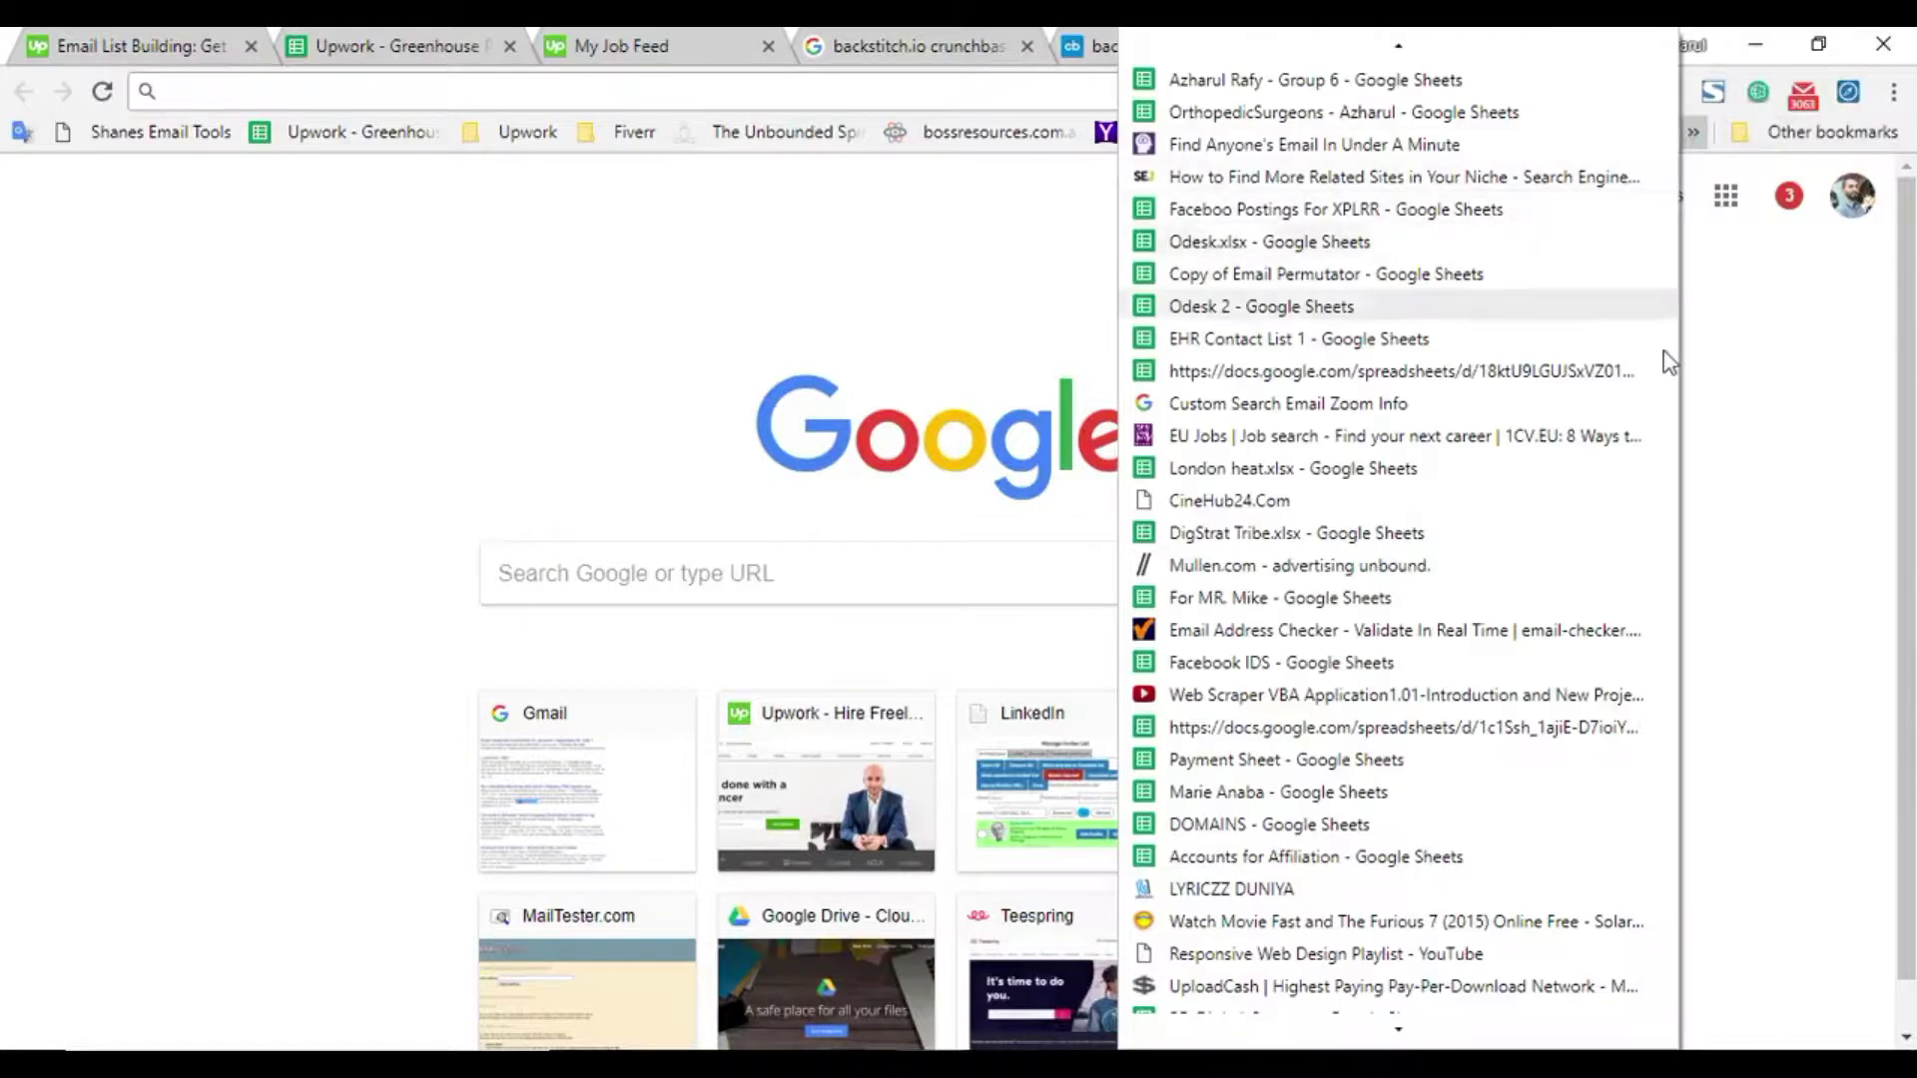
scroll(1478, 758, down, 15)
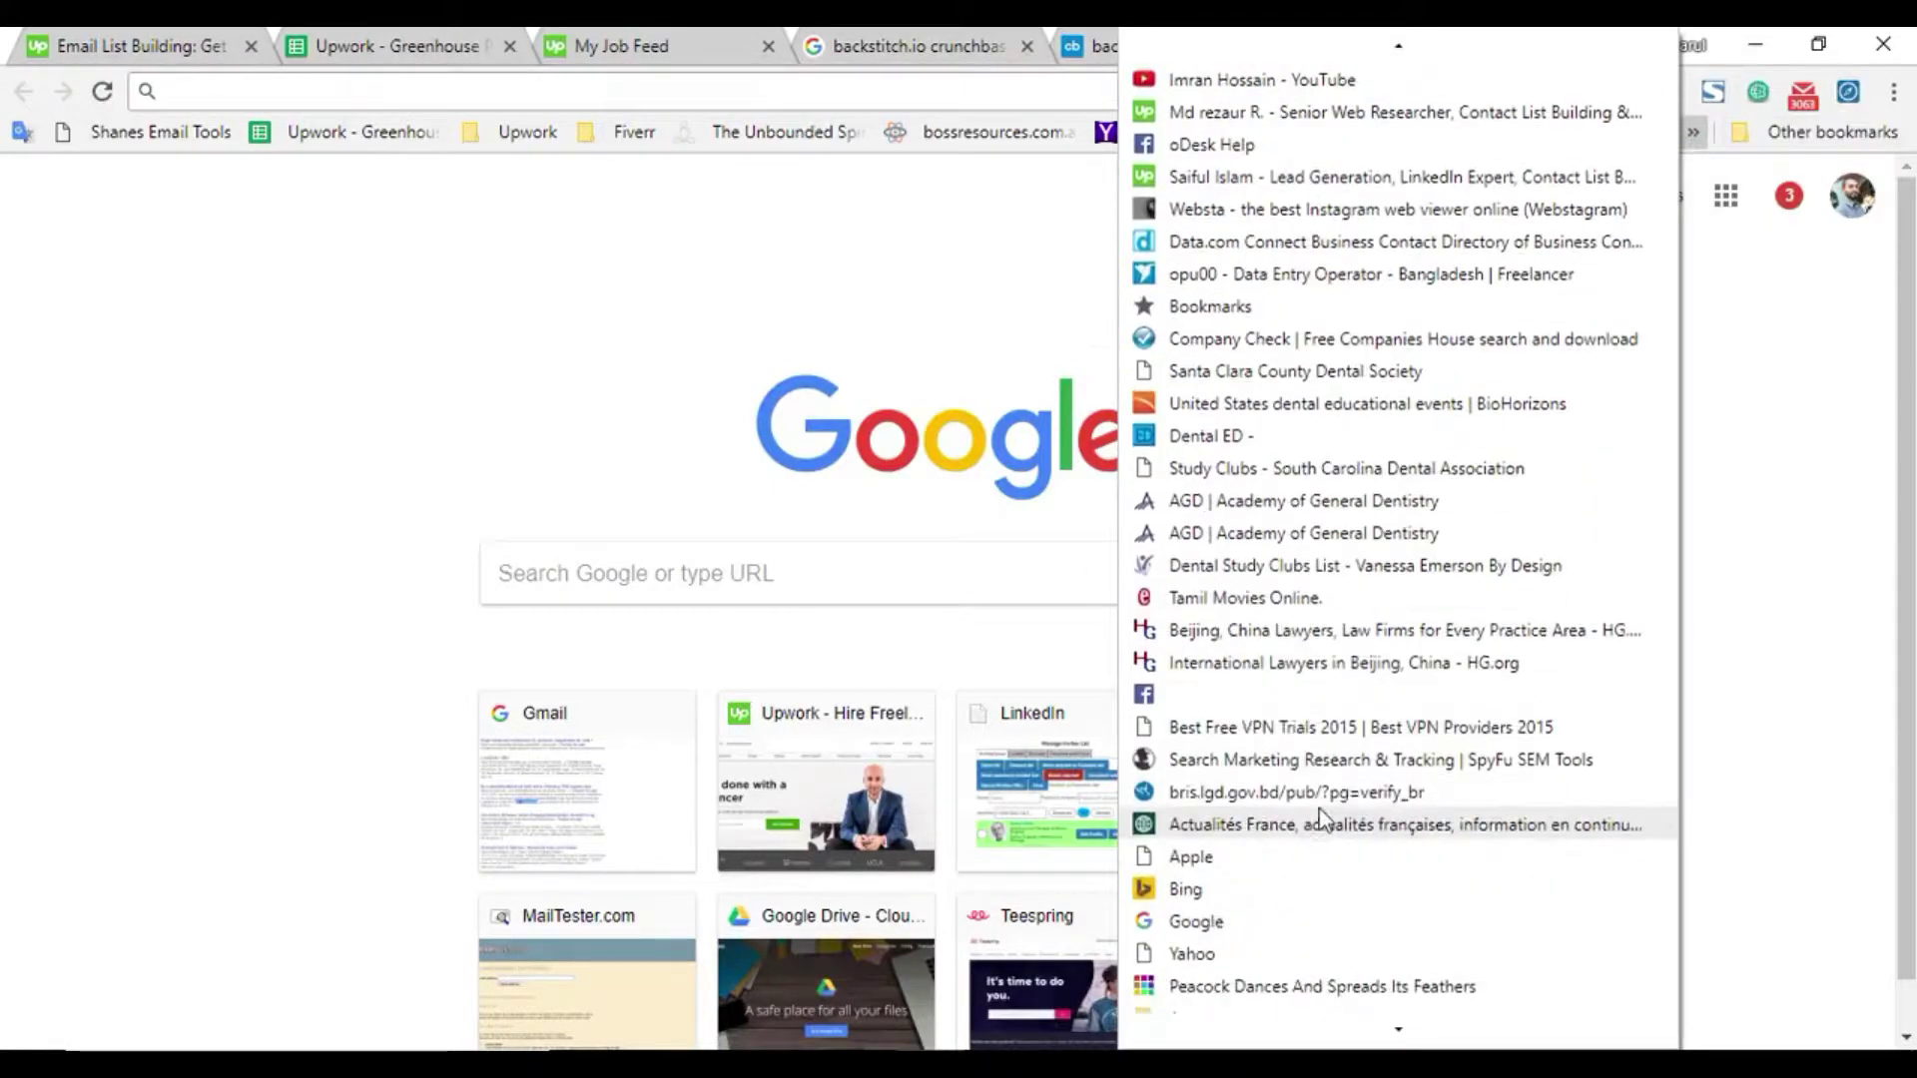
scroll(1320, 819, down, 15)
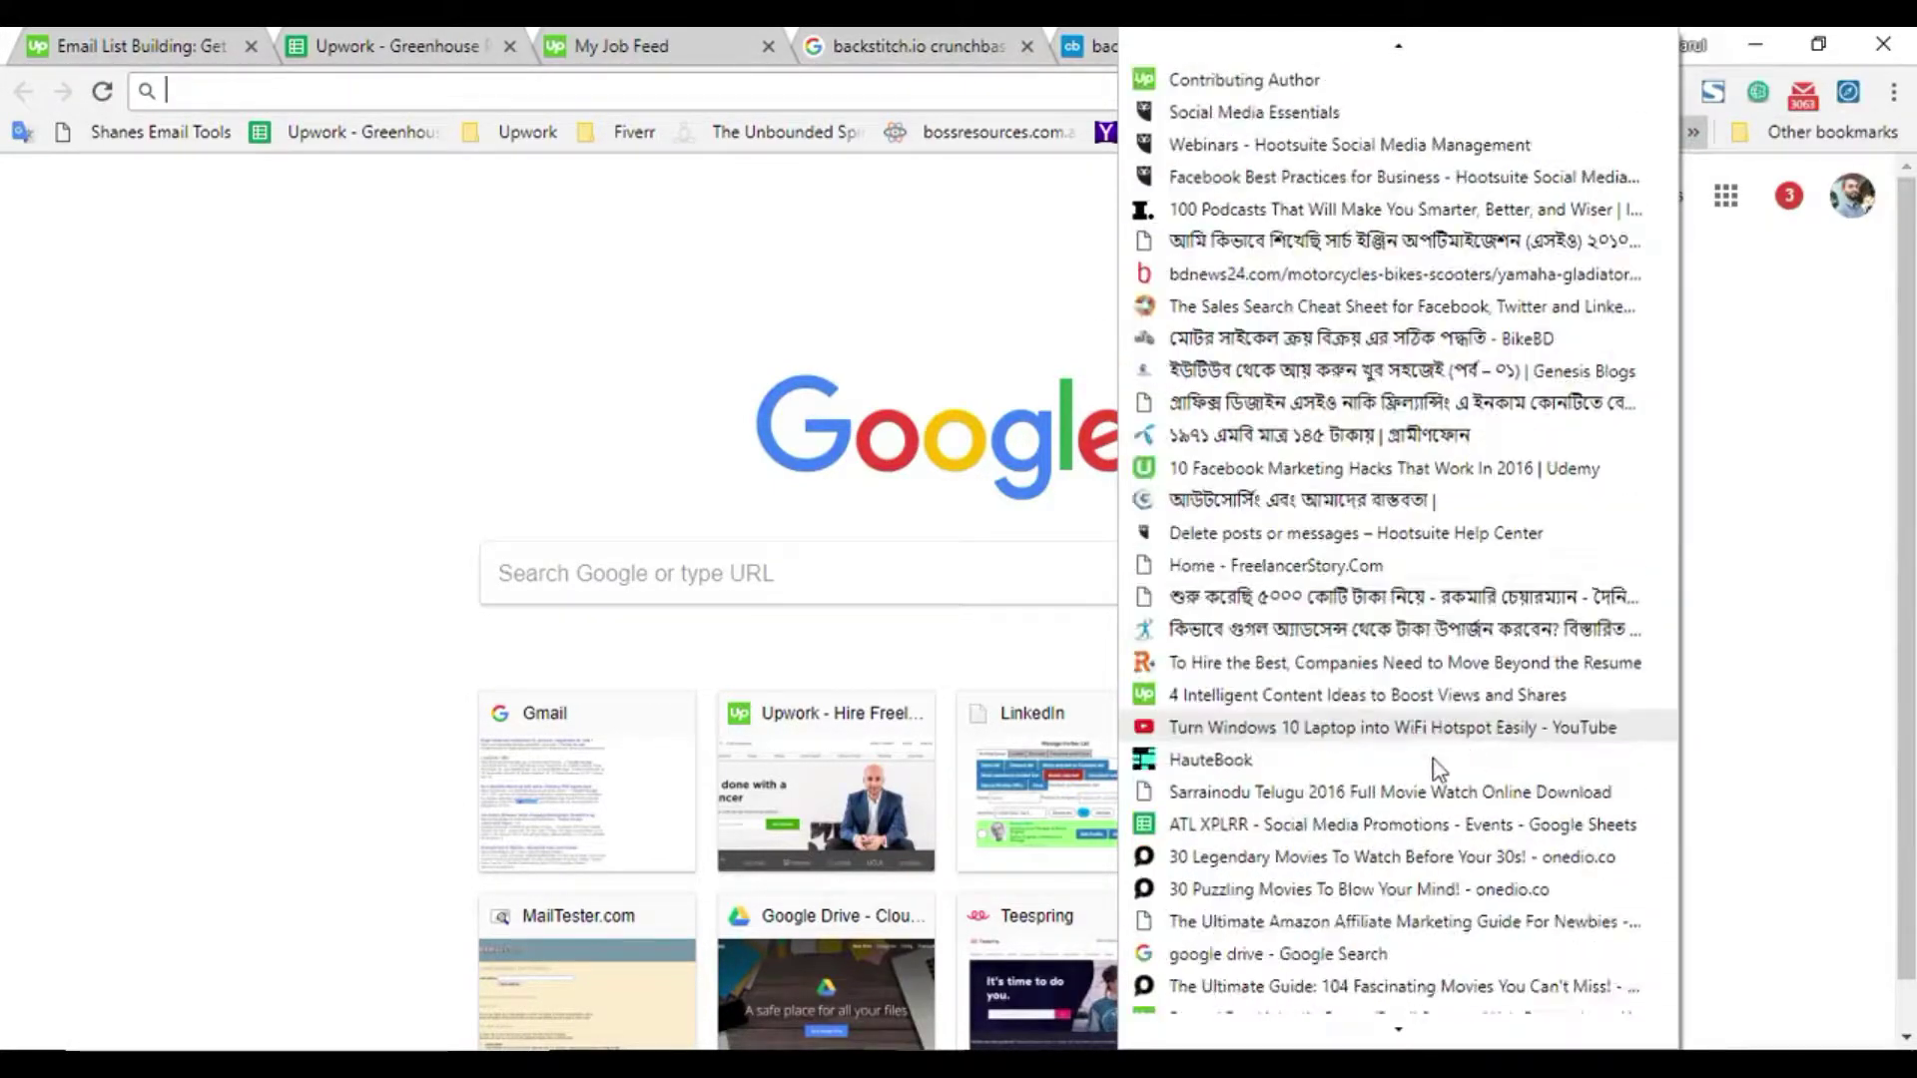
scroll(1418, 799, down, 10)
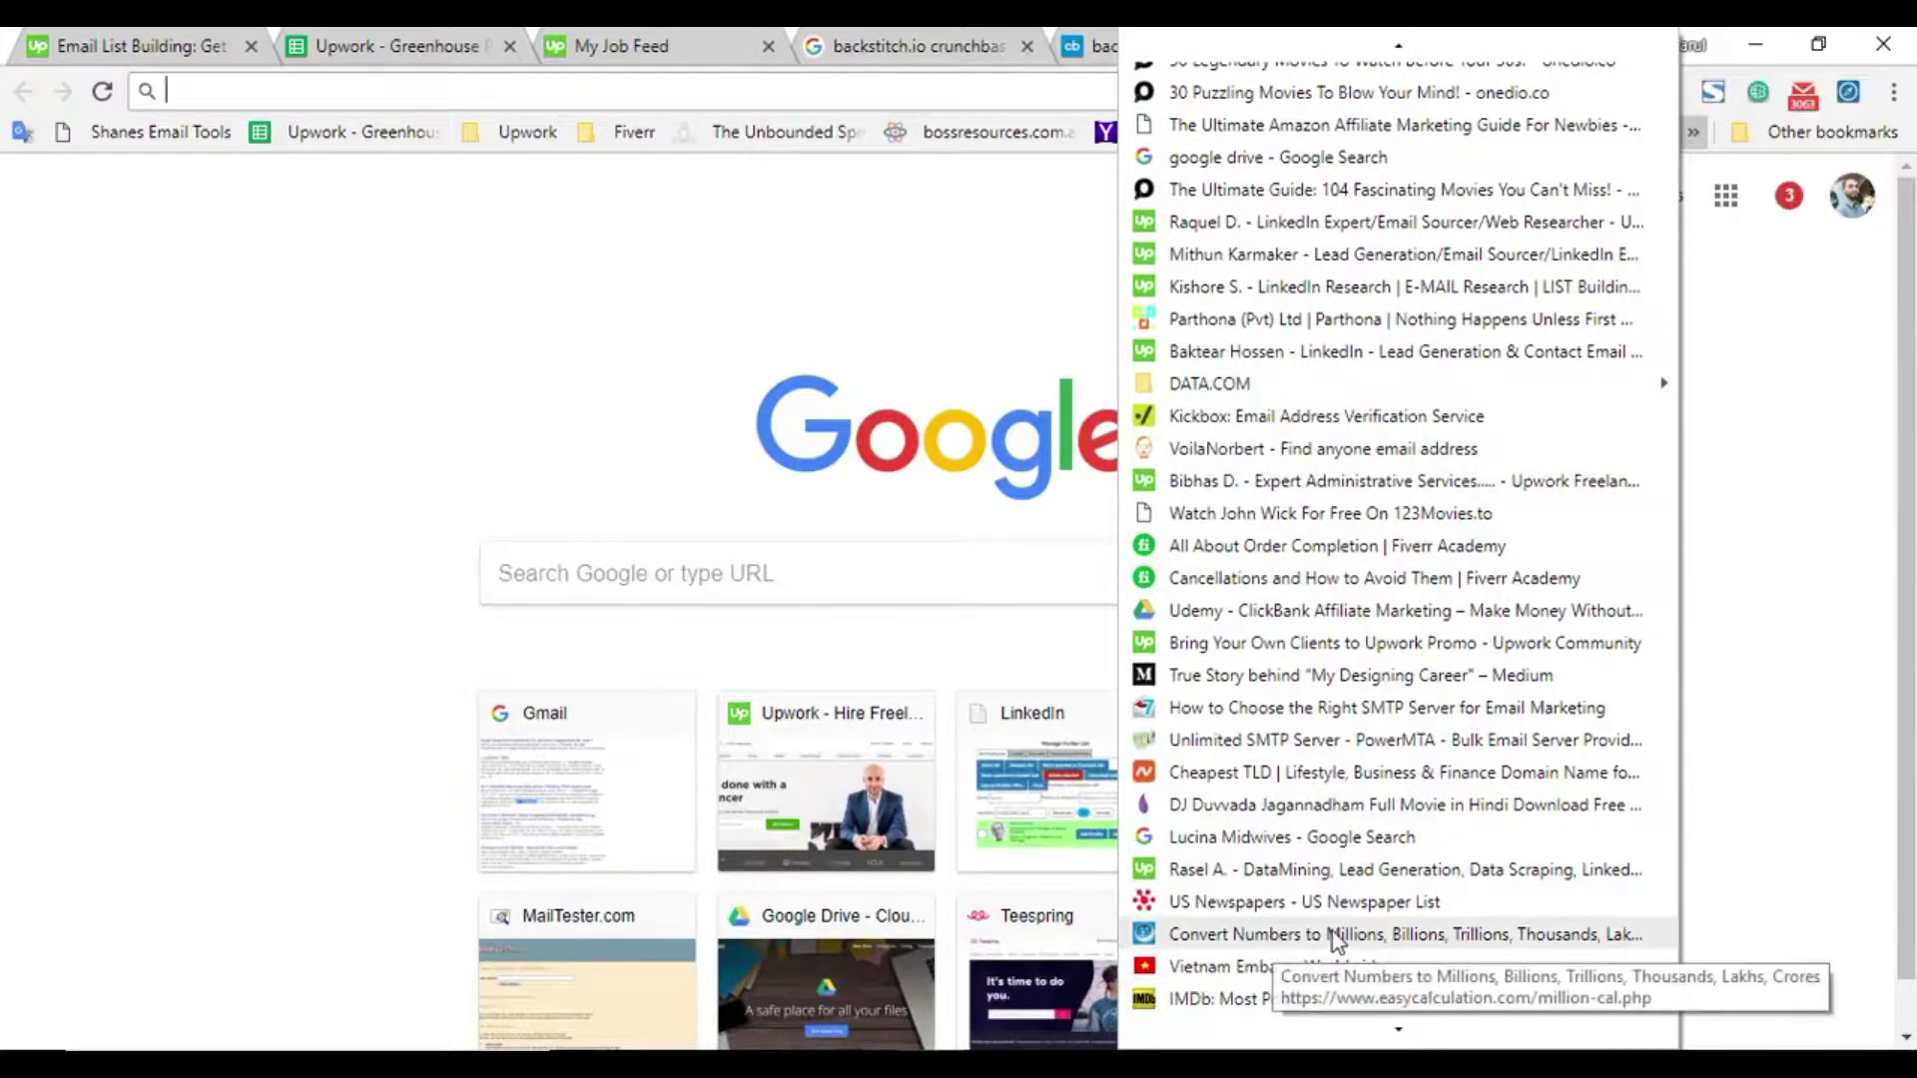
click(1406, 939)
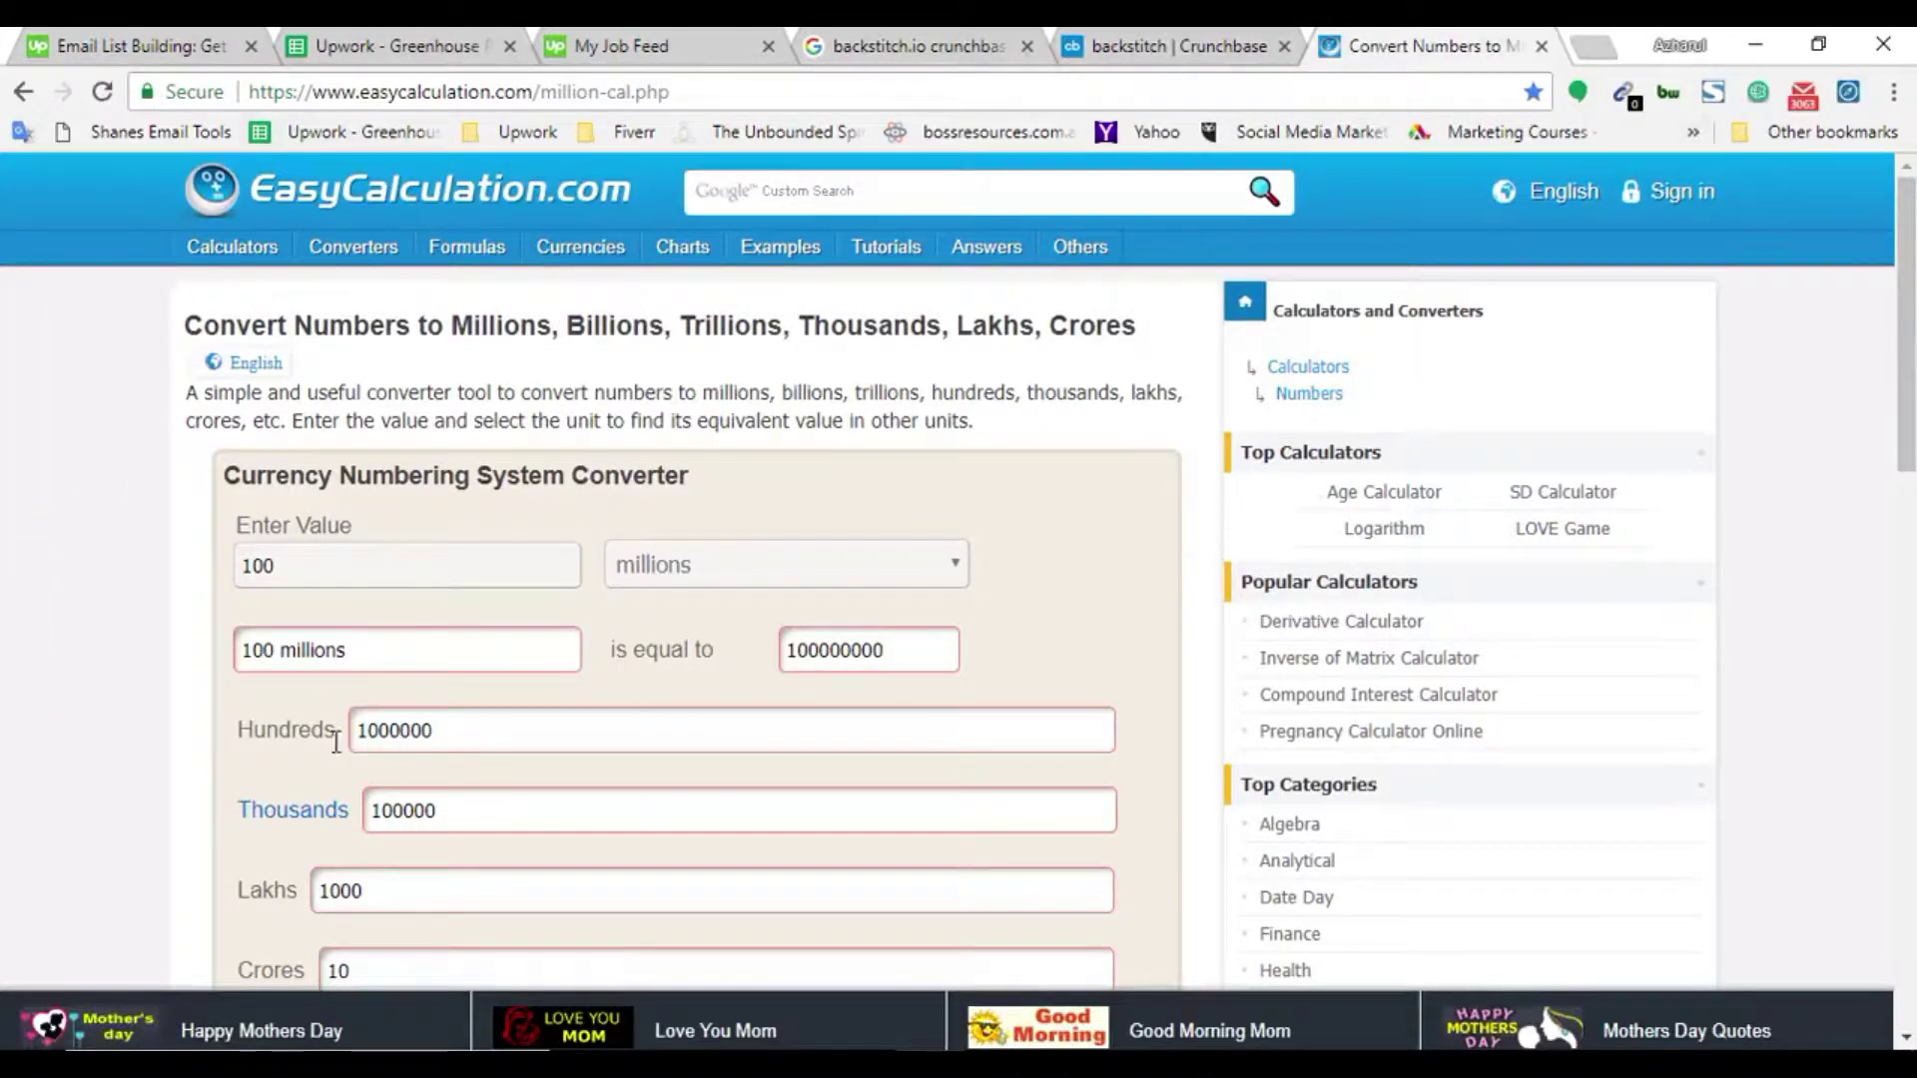
click(267, 542)
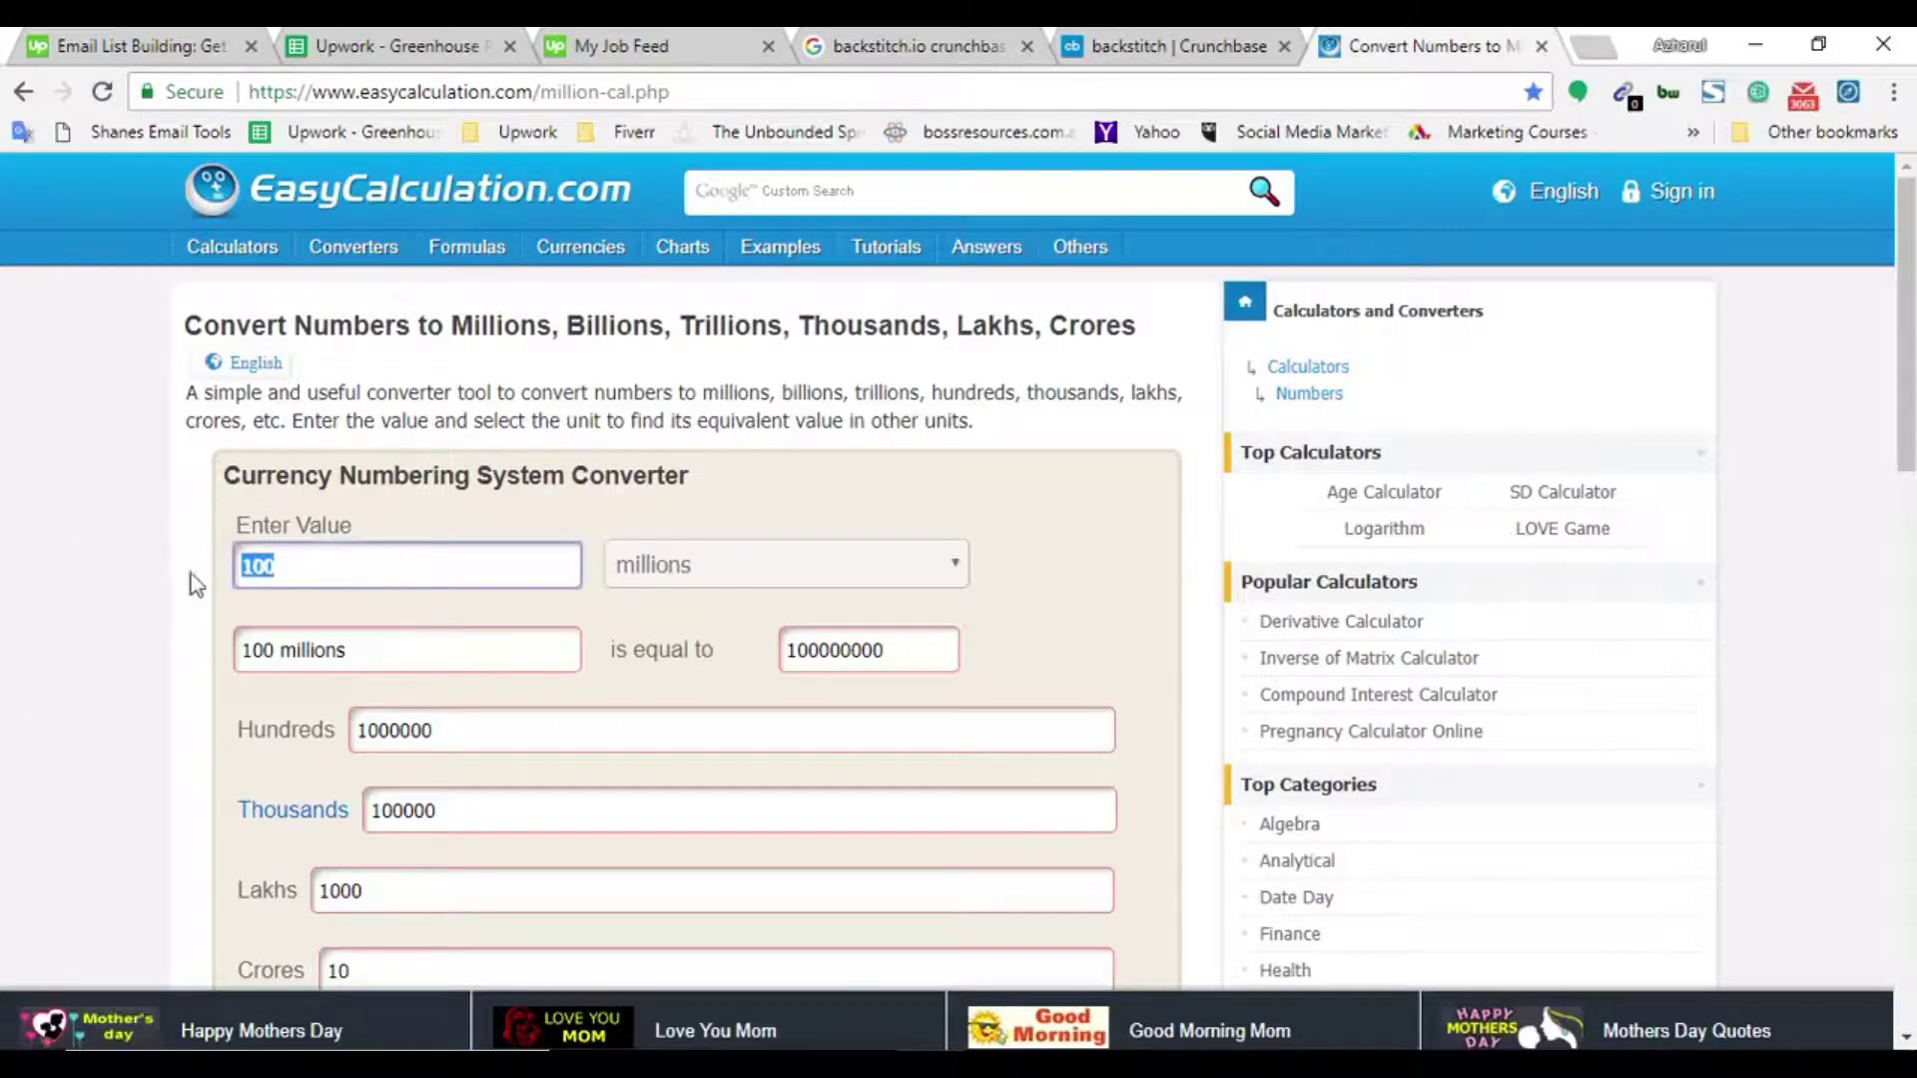
double_click(839, 653)
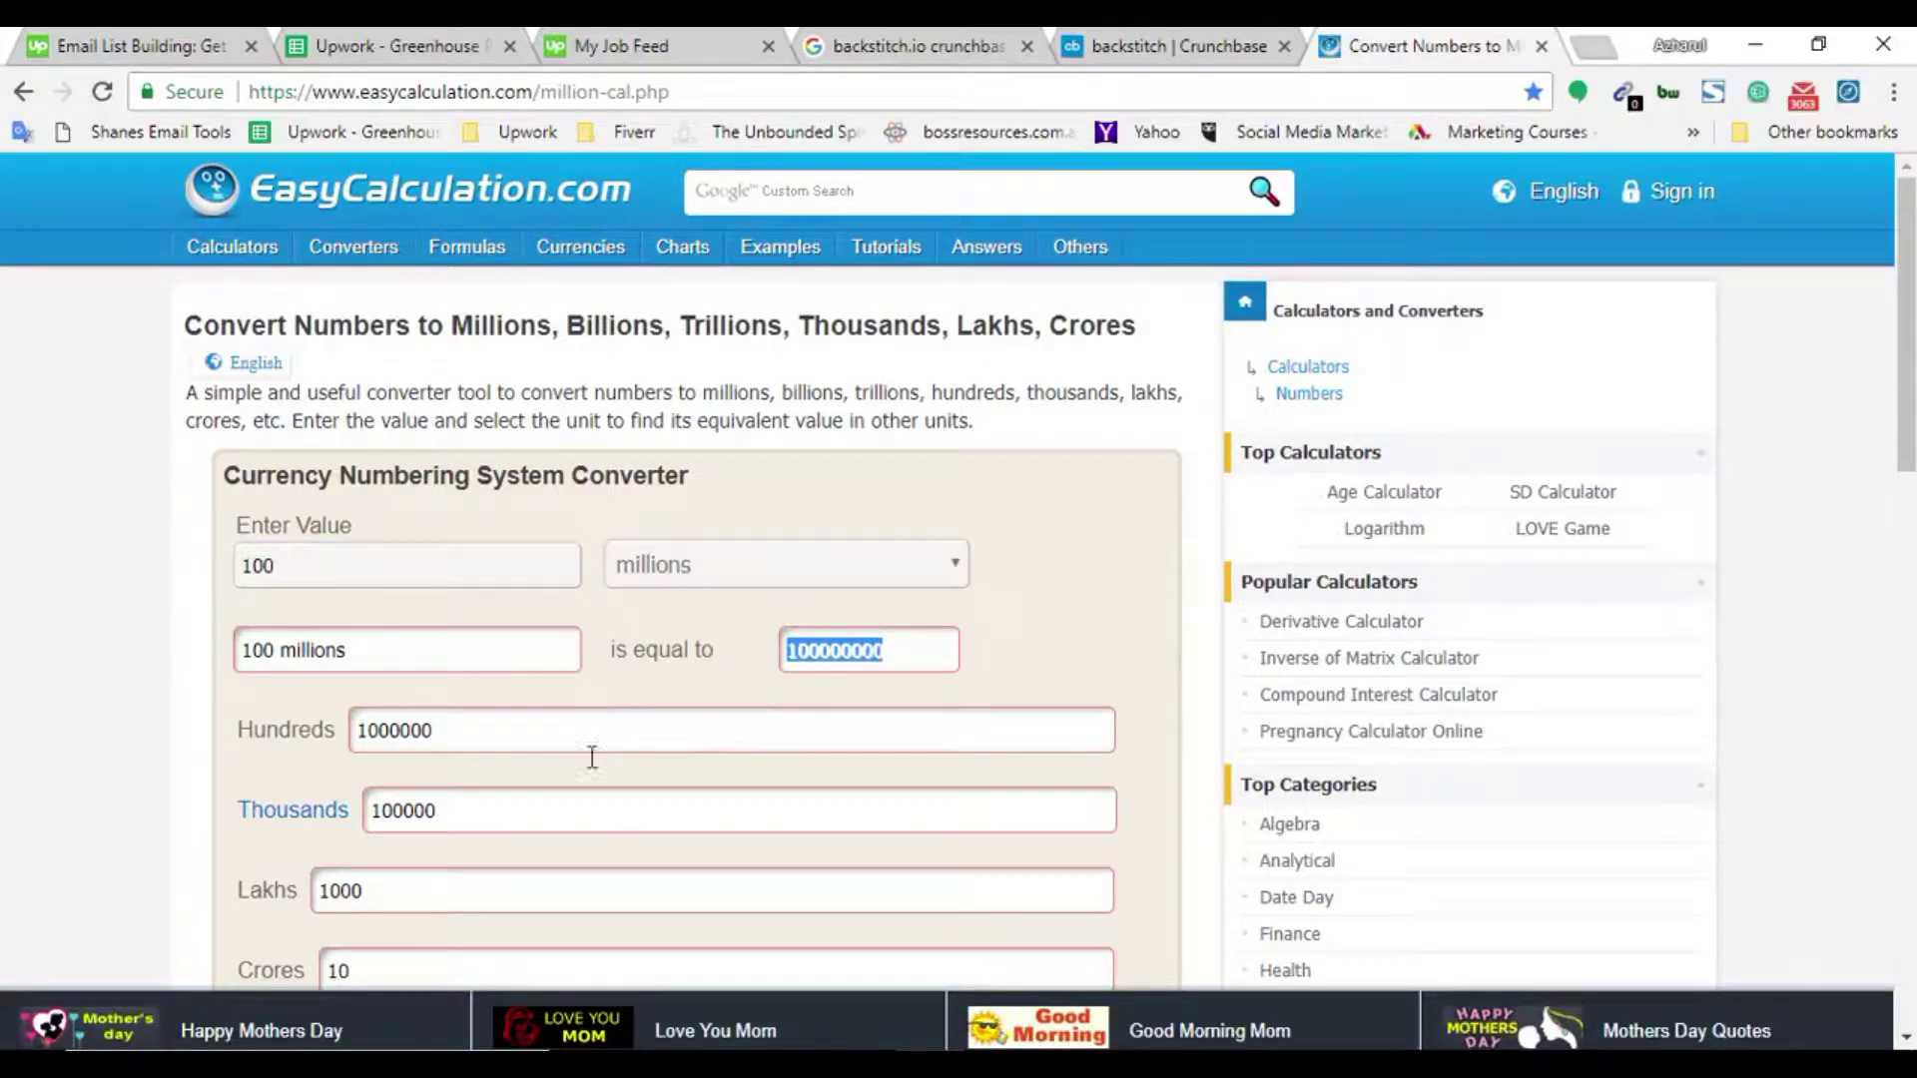
Enter 120000 as the Total Funding for ablehealth.com in the spreadsheet's "Crunchbase funding and profile" table
click(379, 45)
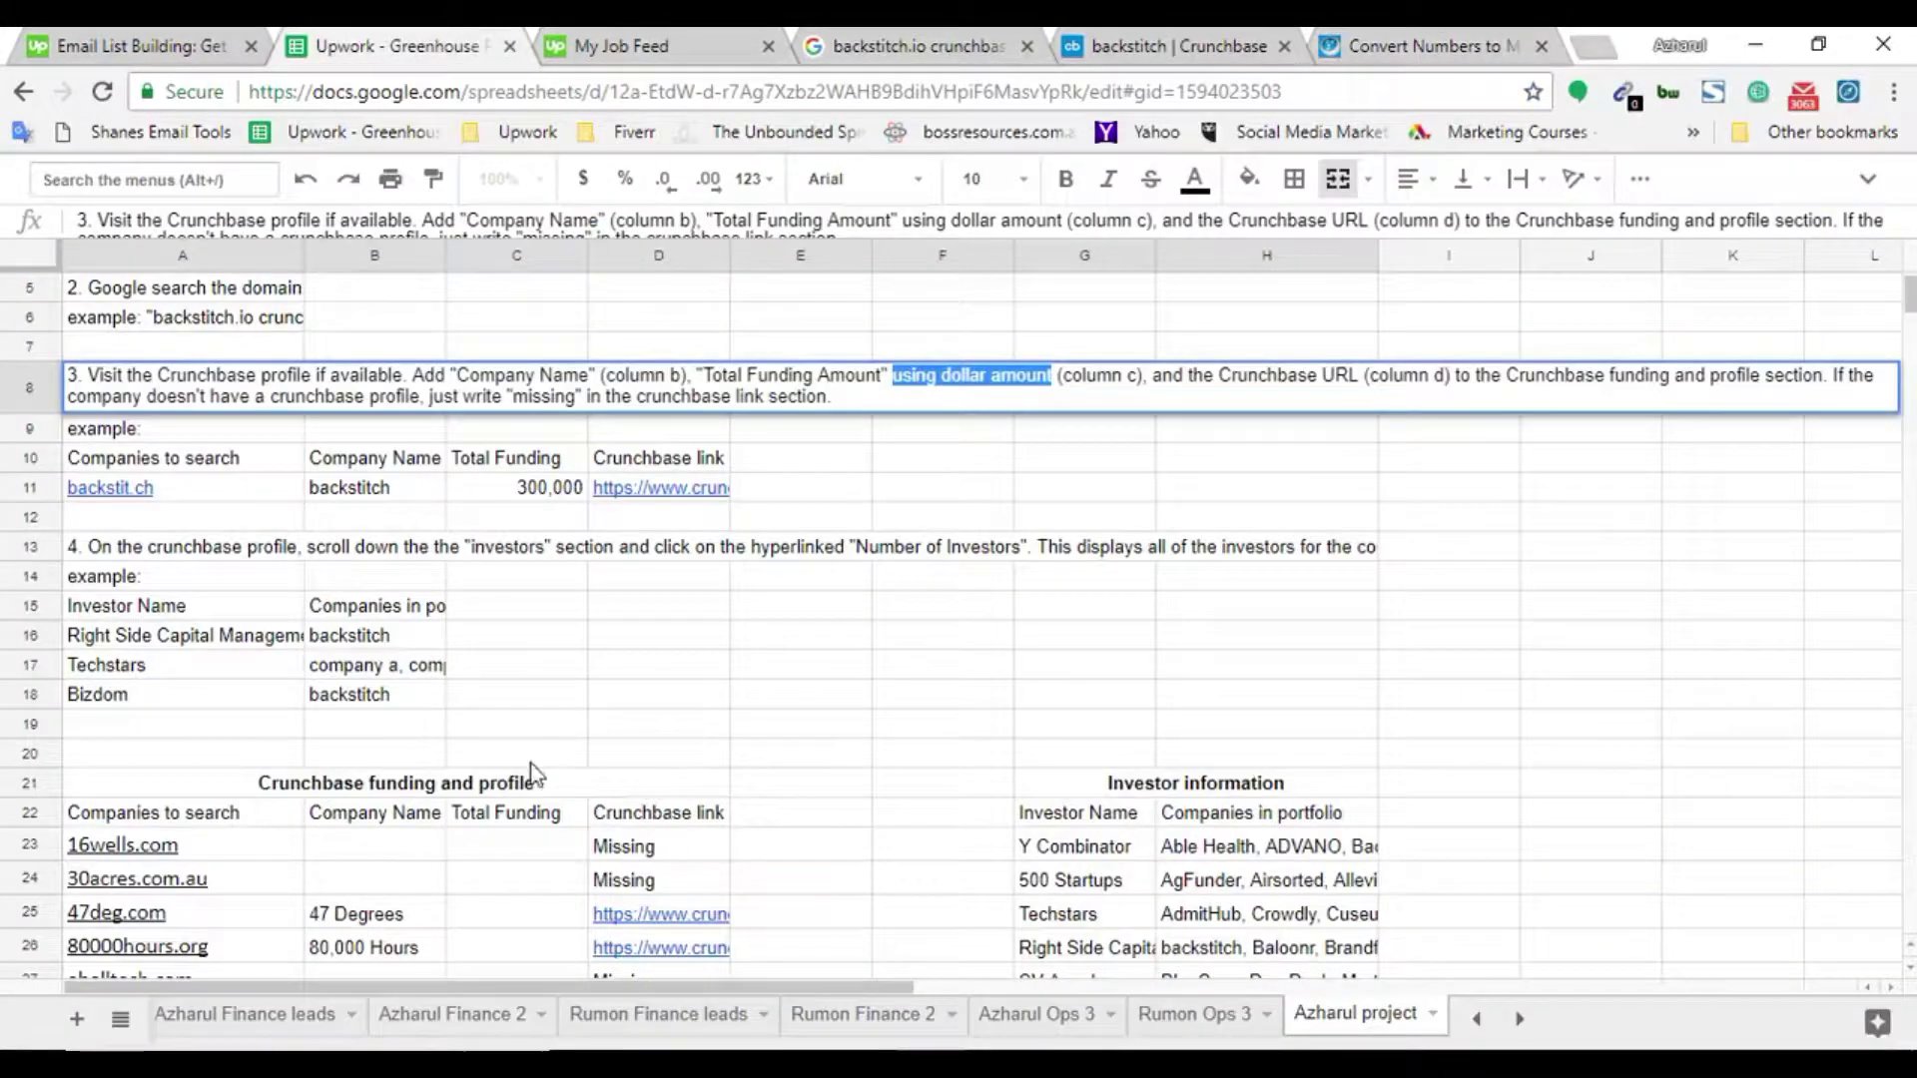
scroll(650, 834, down, 2)
click(535, 854)
text(120000)
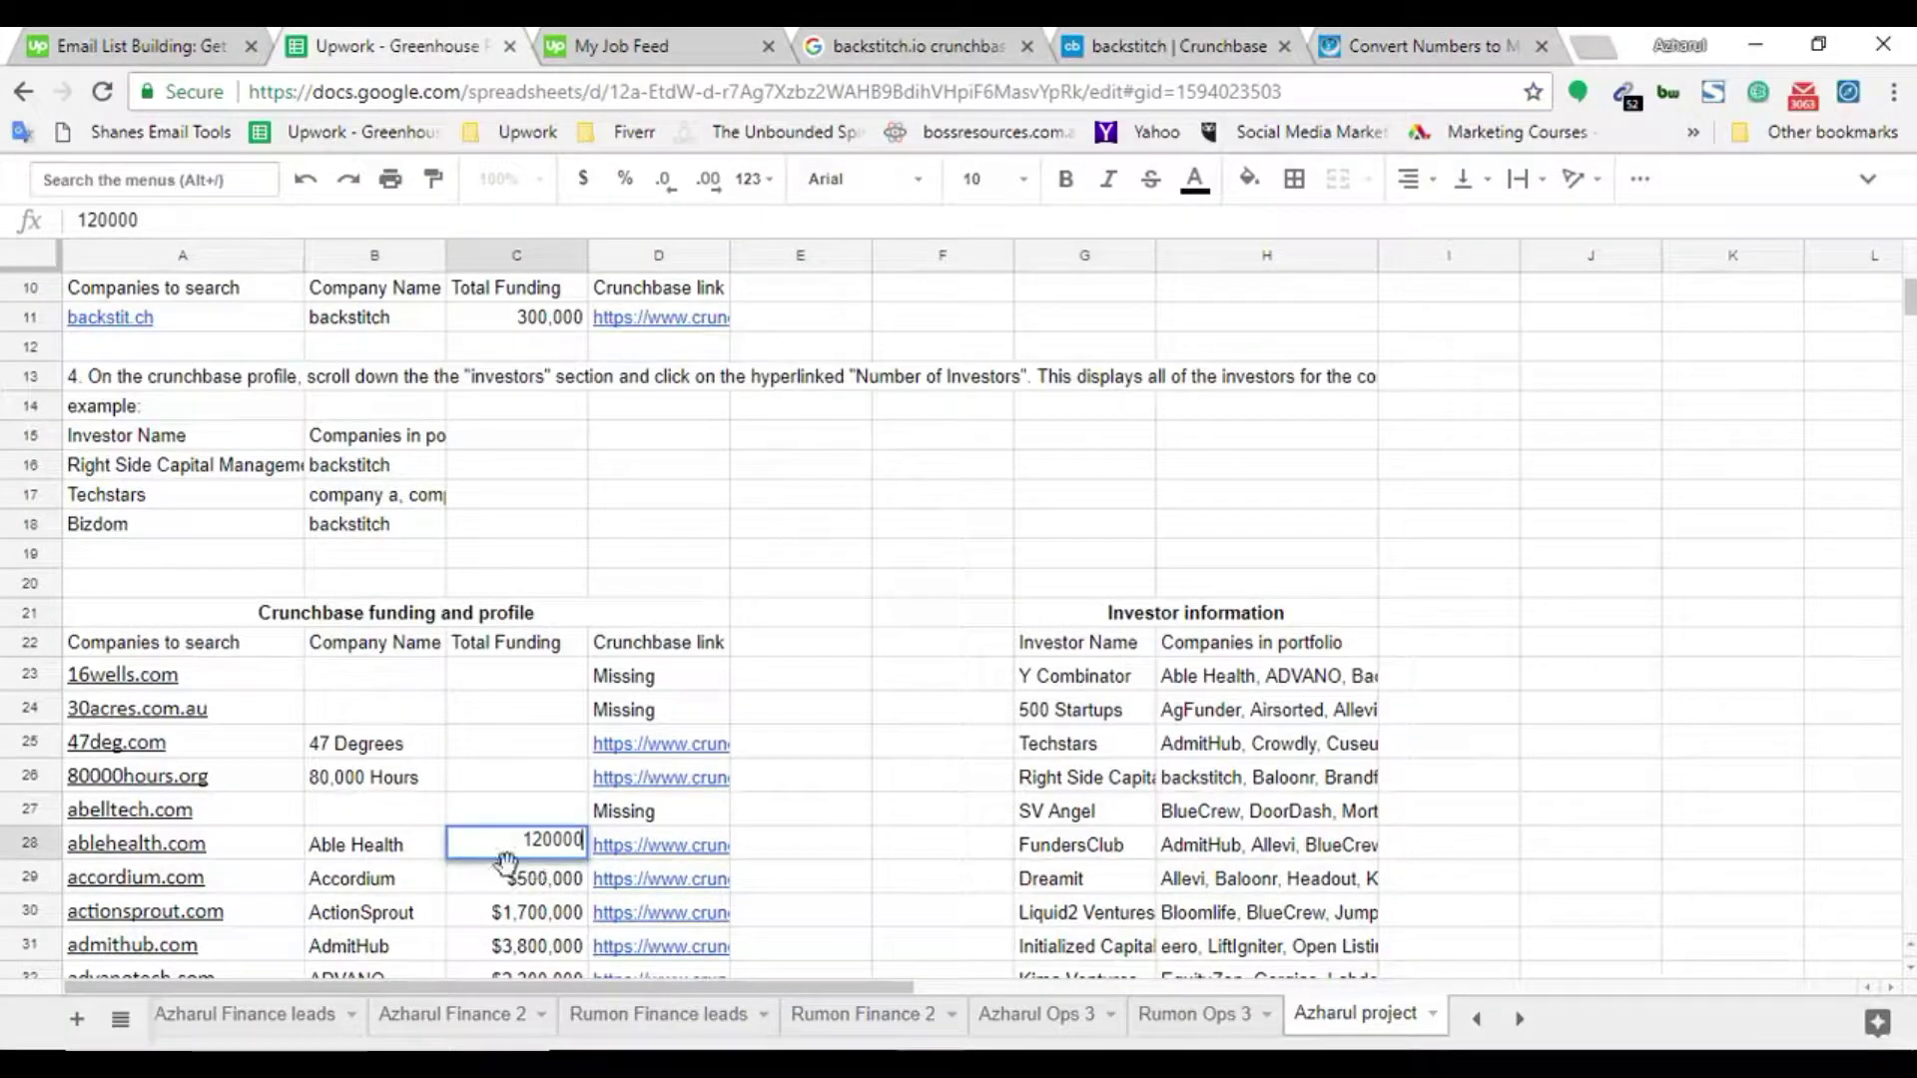
key(Return)
click(529, 849)
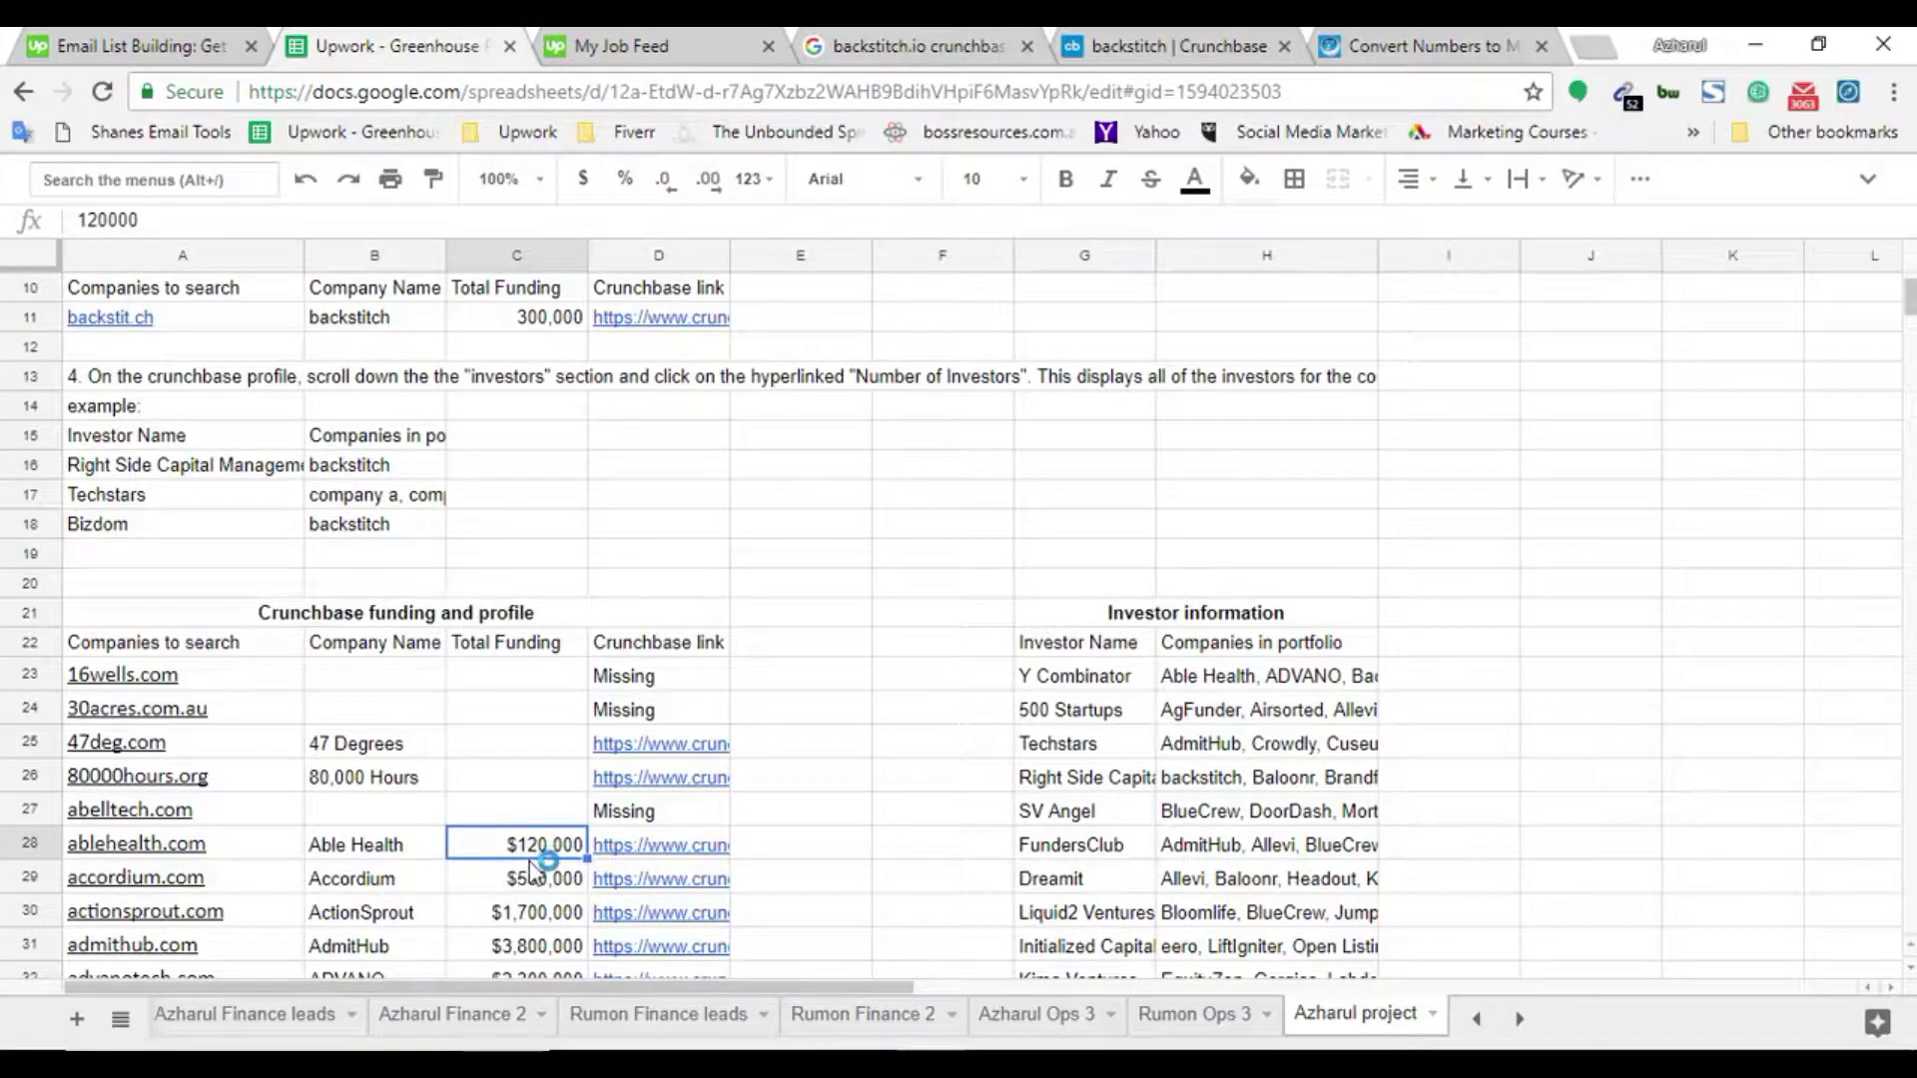
Move the number converter's browser tab to just before the spreadsheet's tab
click(1285, 45)
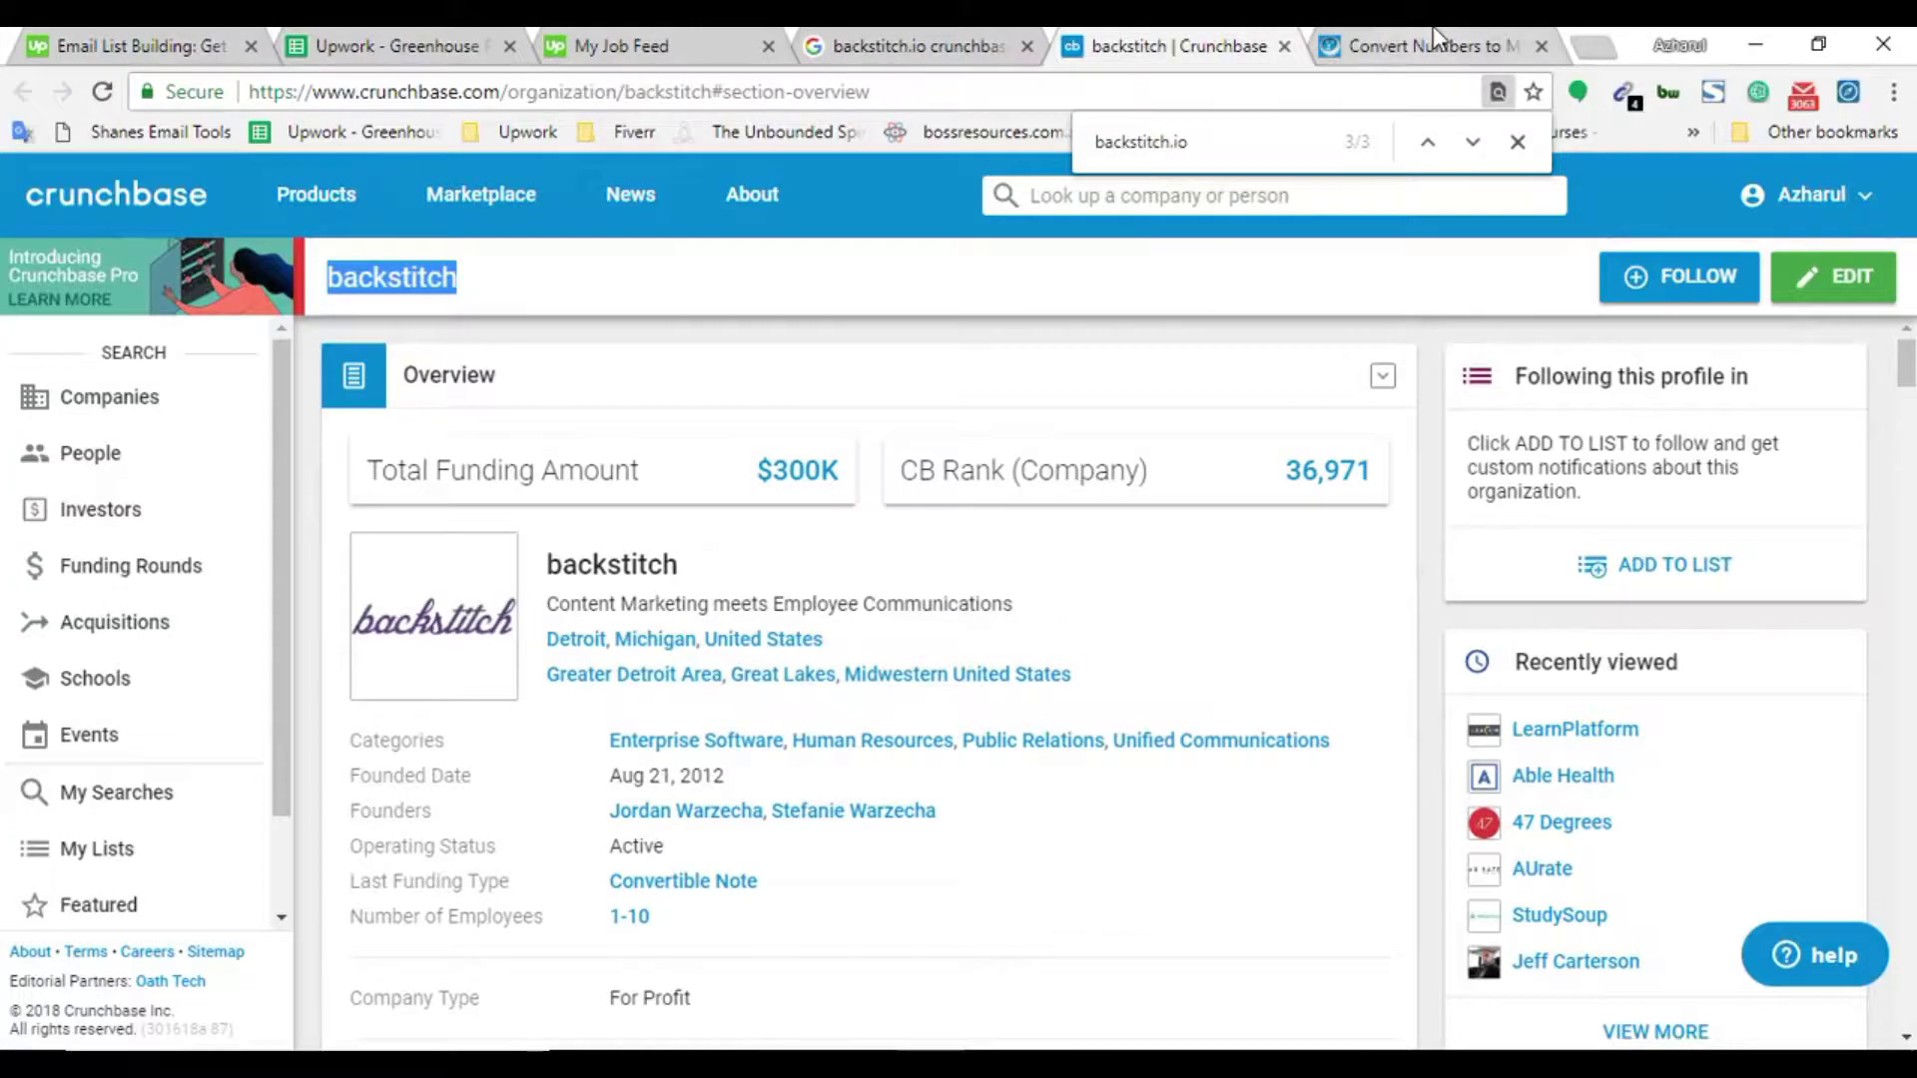
click(1383, 45)
drag(1412, 38, 384, 45)
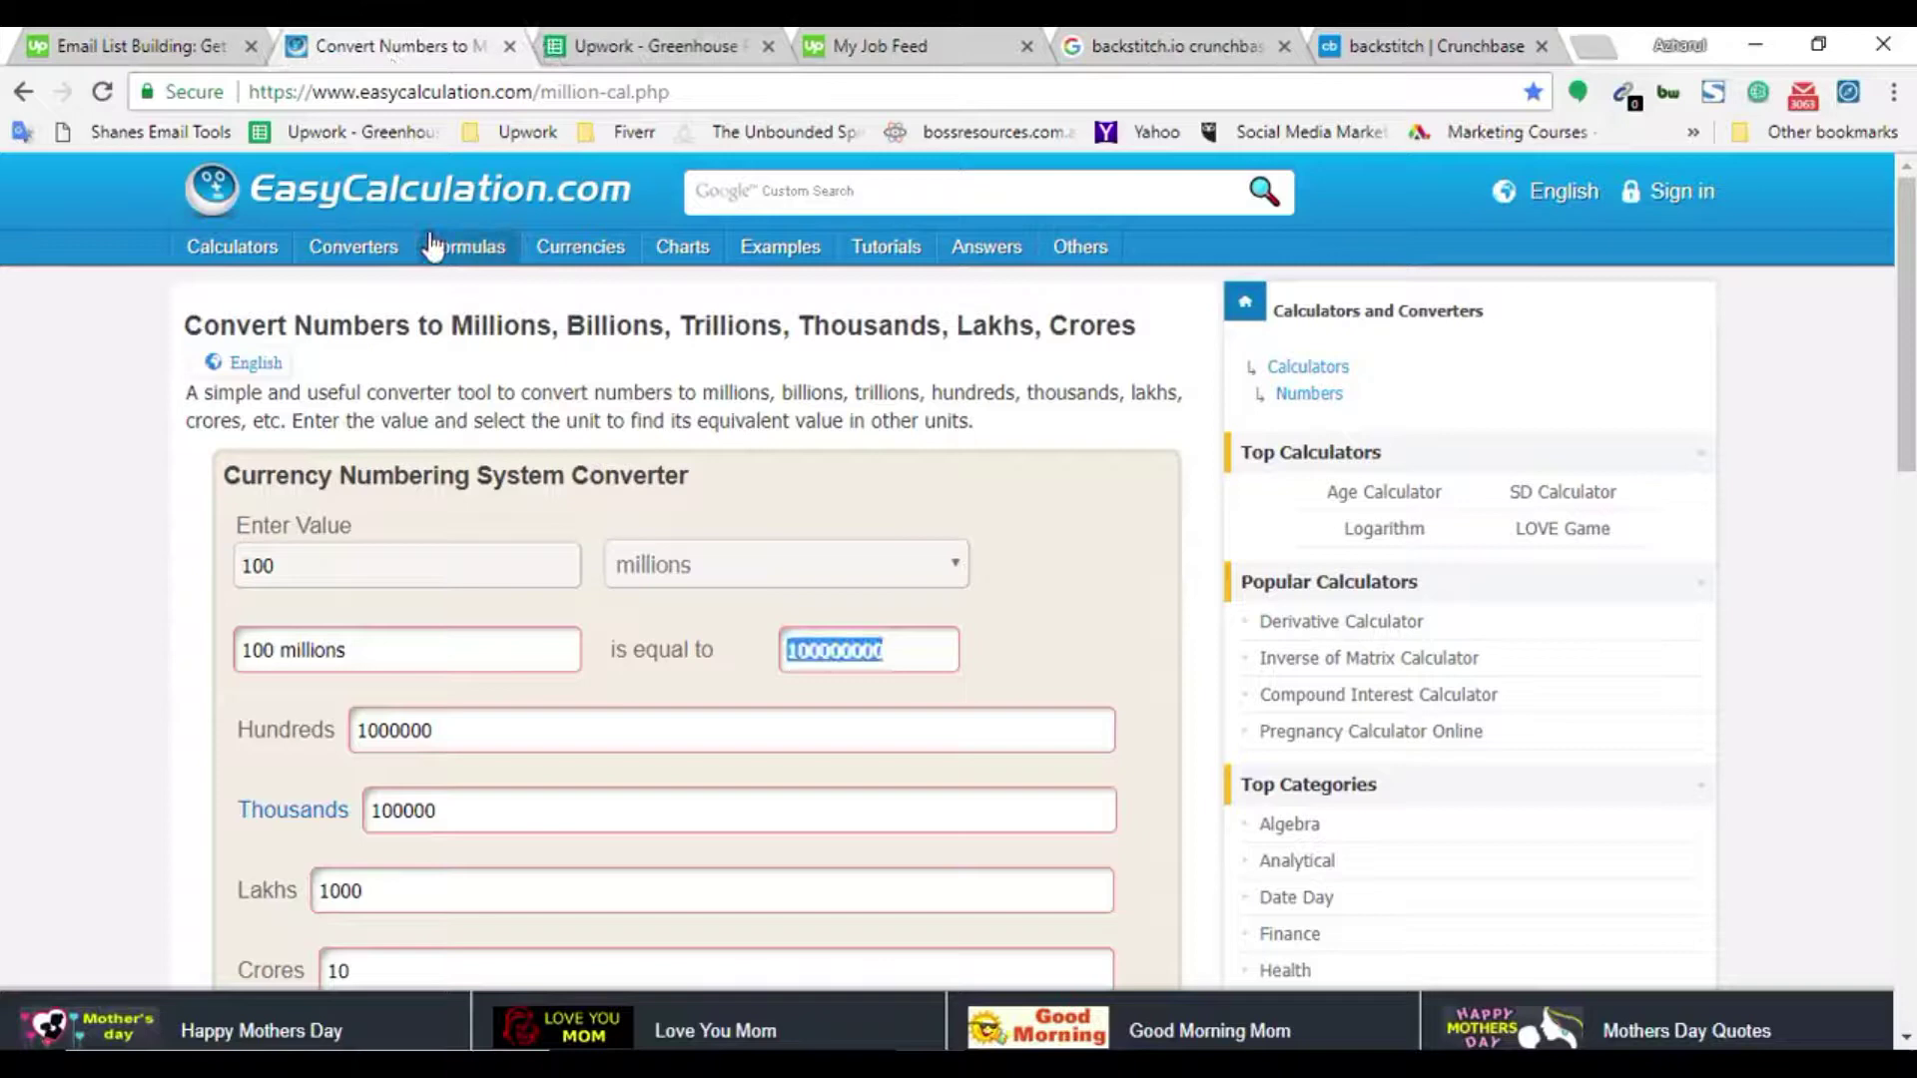
Show the third instruction's full text in the spreadsheet again and highlight the profile URL up to "backstitch#" on backstitch's Crunchbase page
click(616, 46)
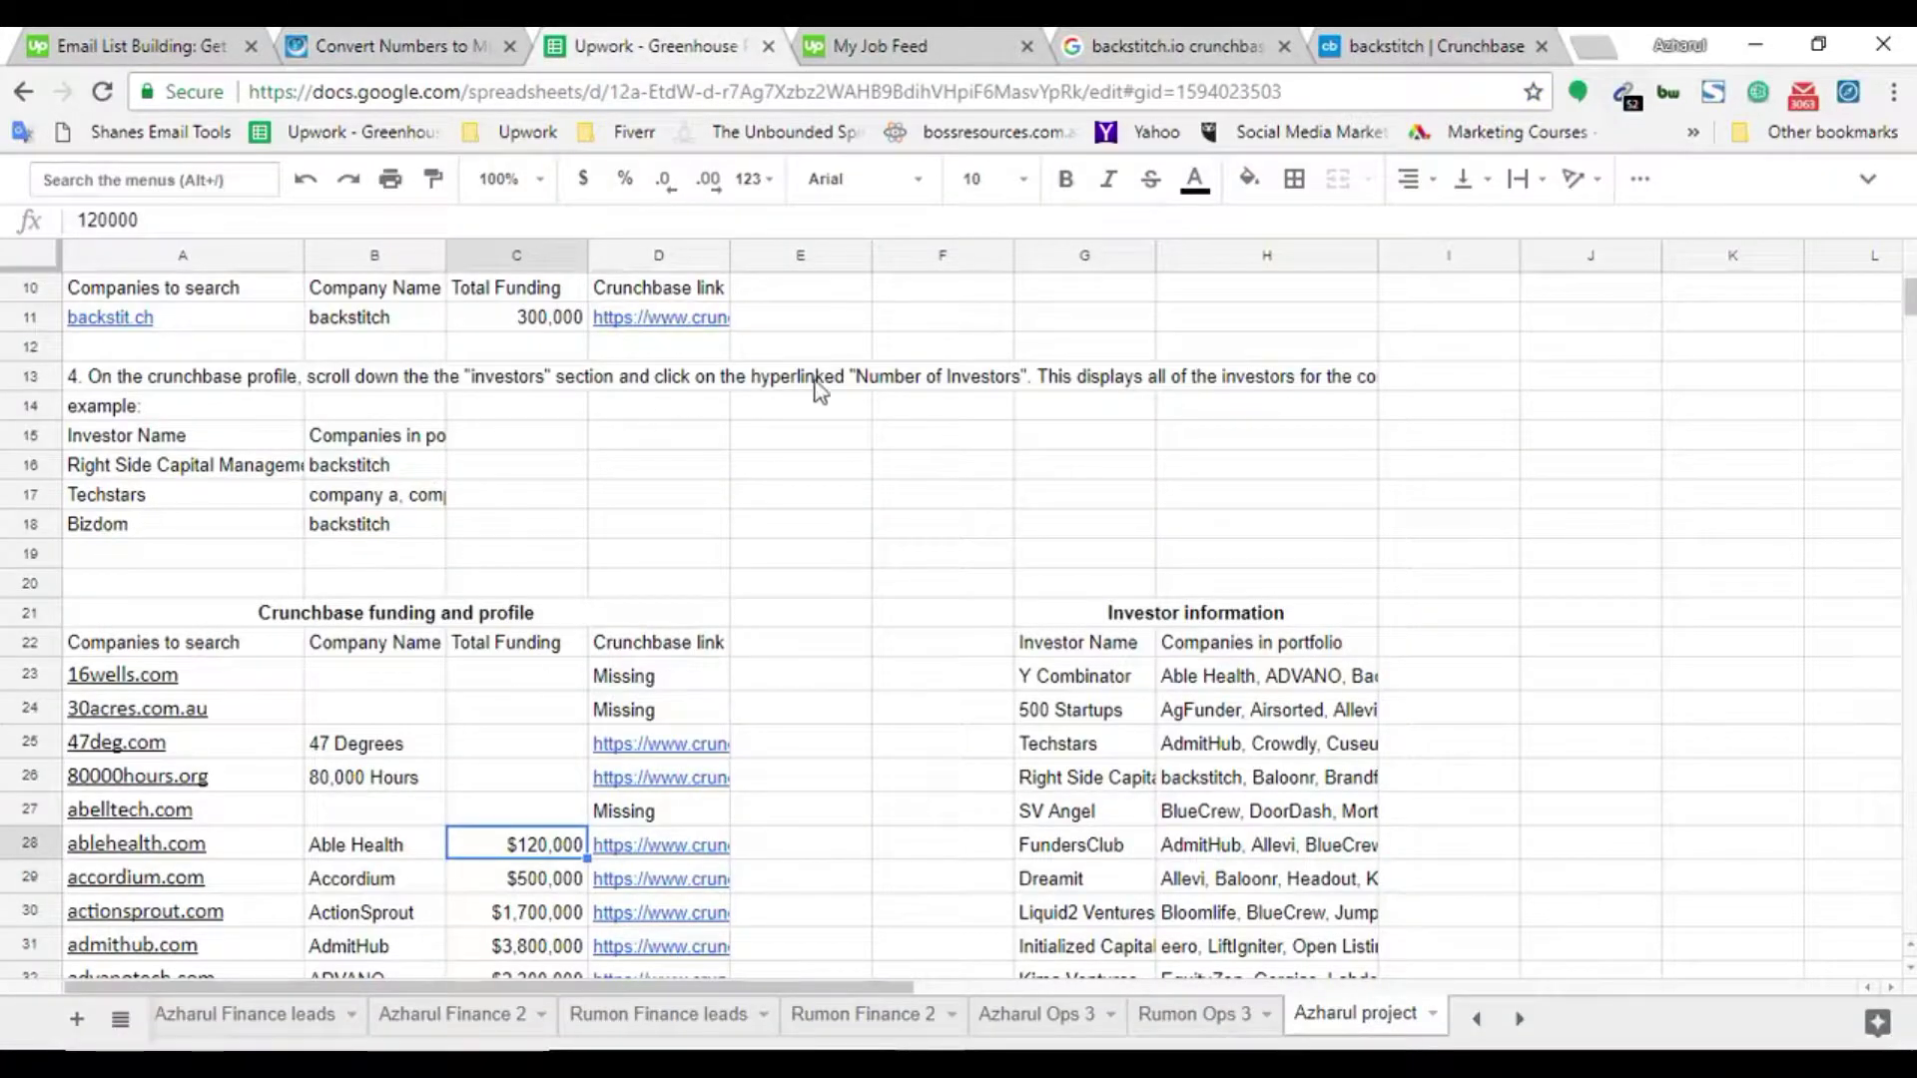
scroll(418, 573, up, 2)
double_click(577, 406)
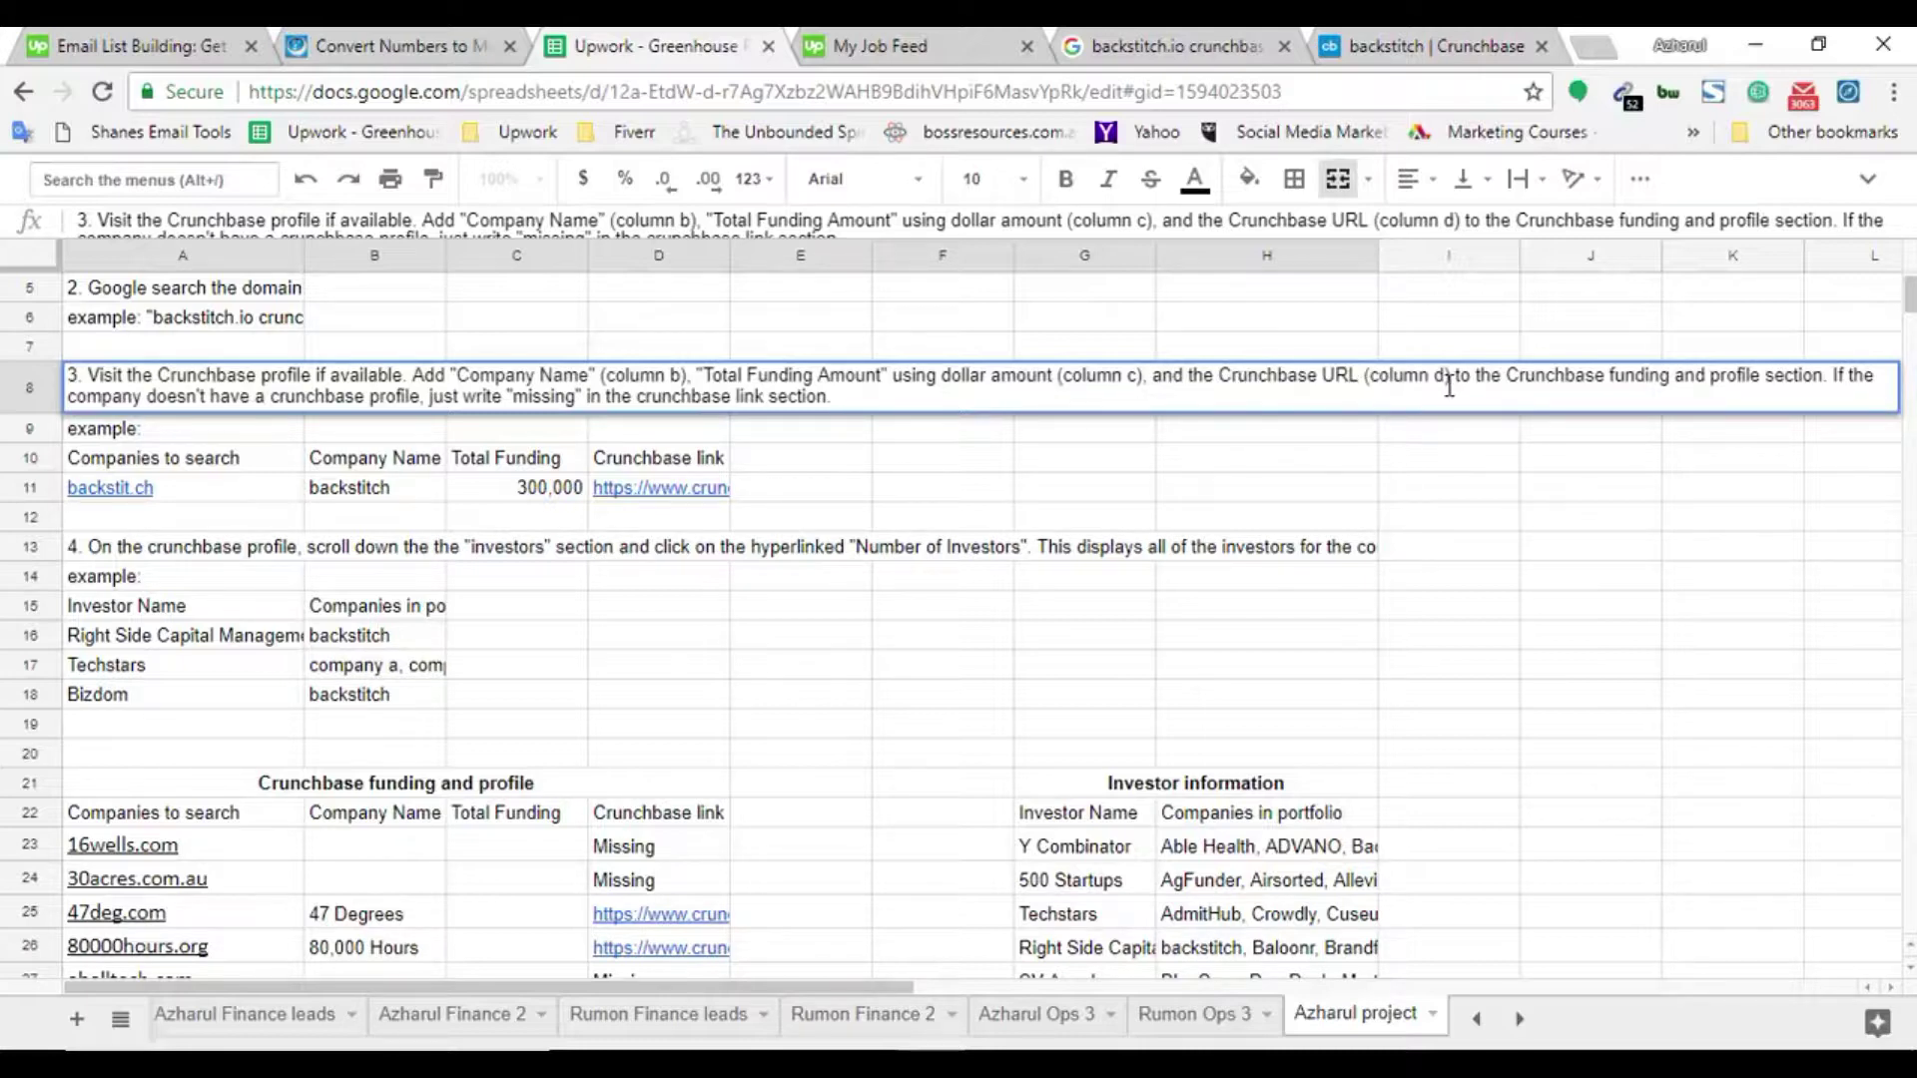
click(1412, 48)
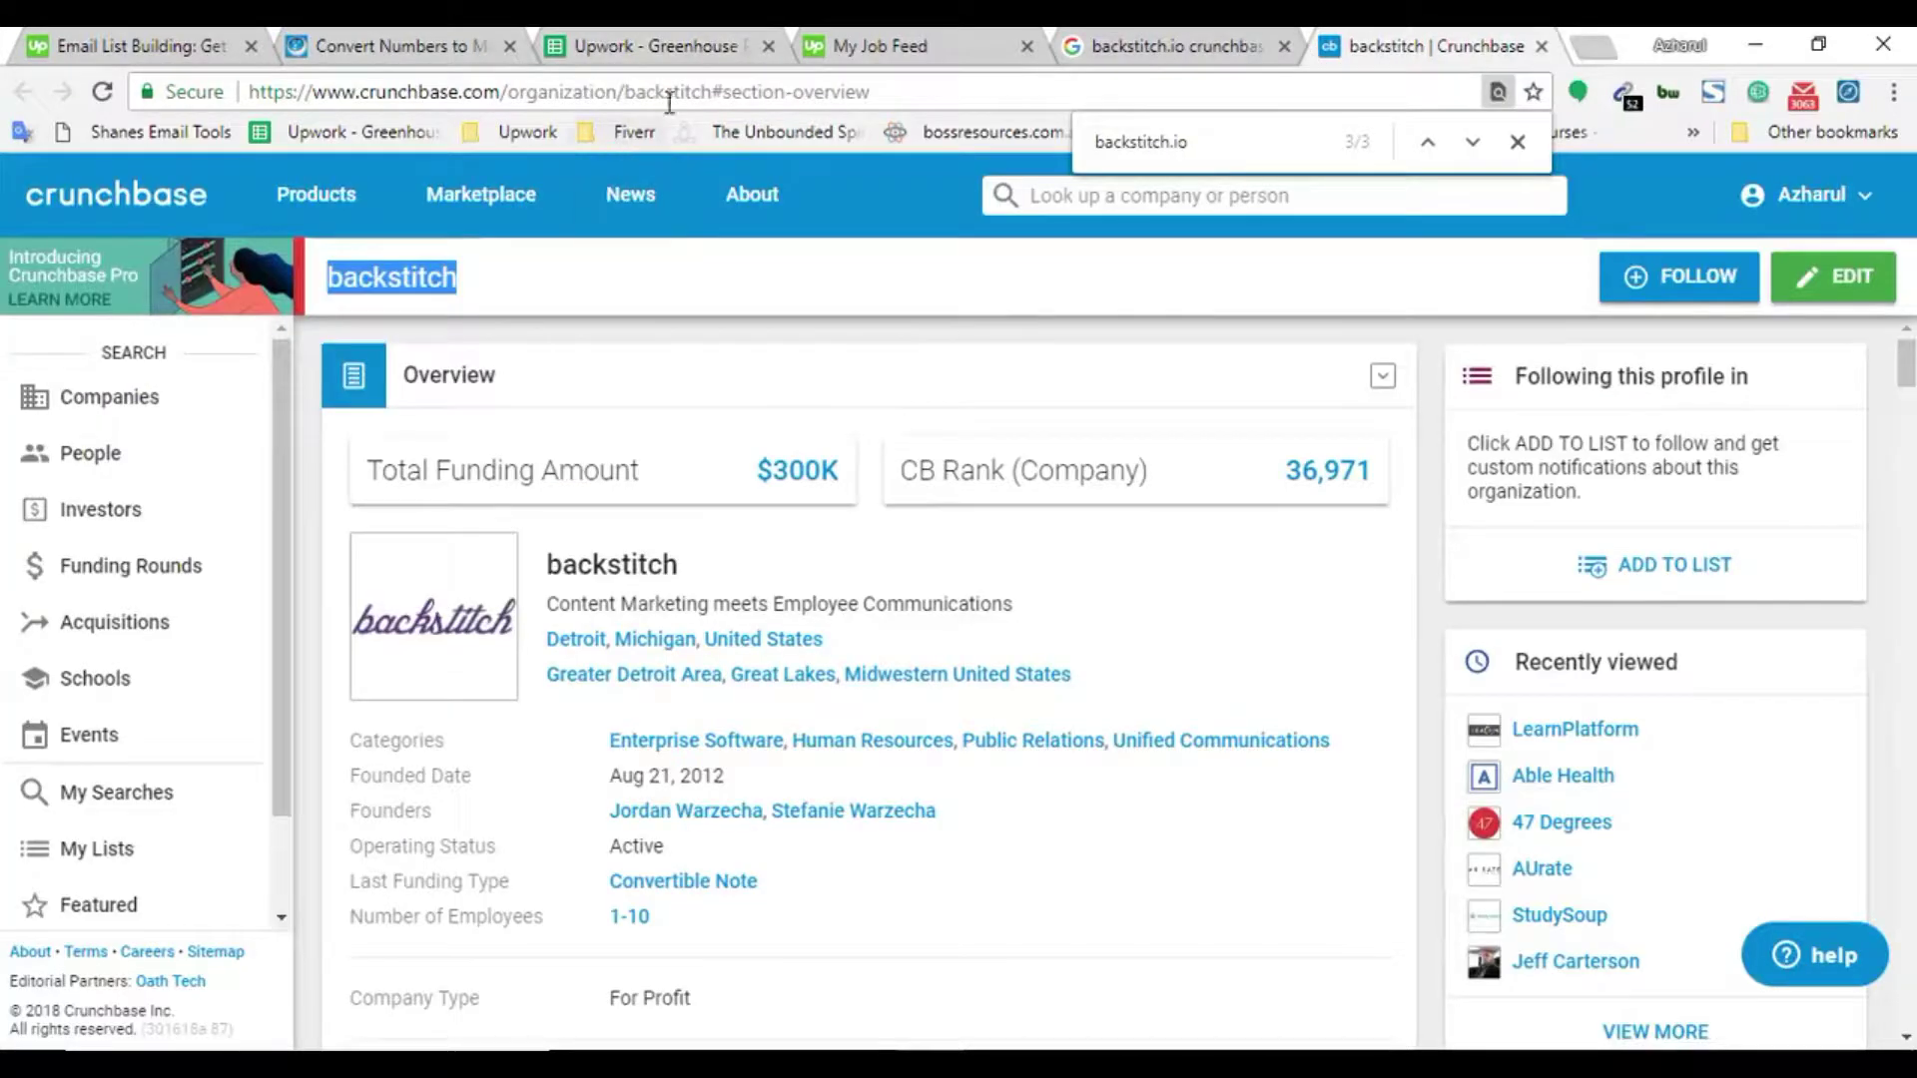
click(710, 97)
Return to the spreadsheet and point out the Crunchbase link heading and the link cells for 30acres.com.au and 47deg.com
key(ctrl+3)
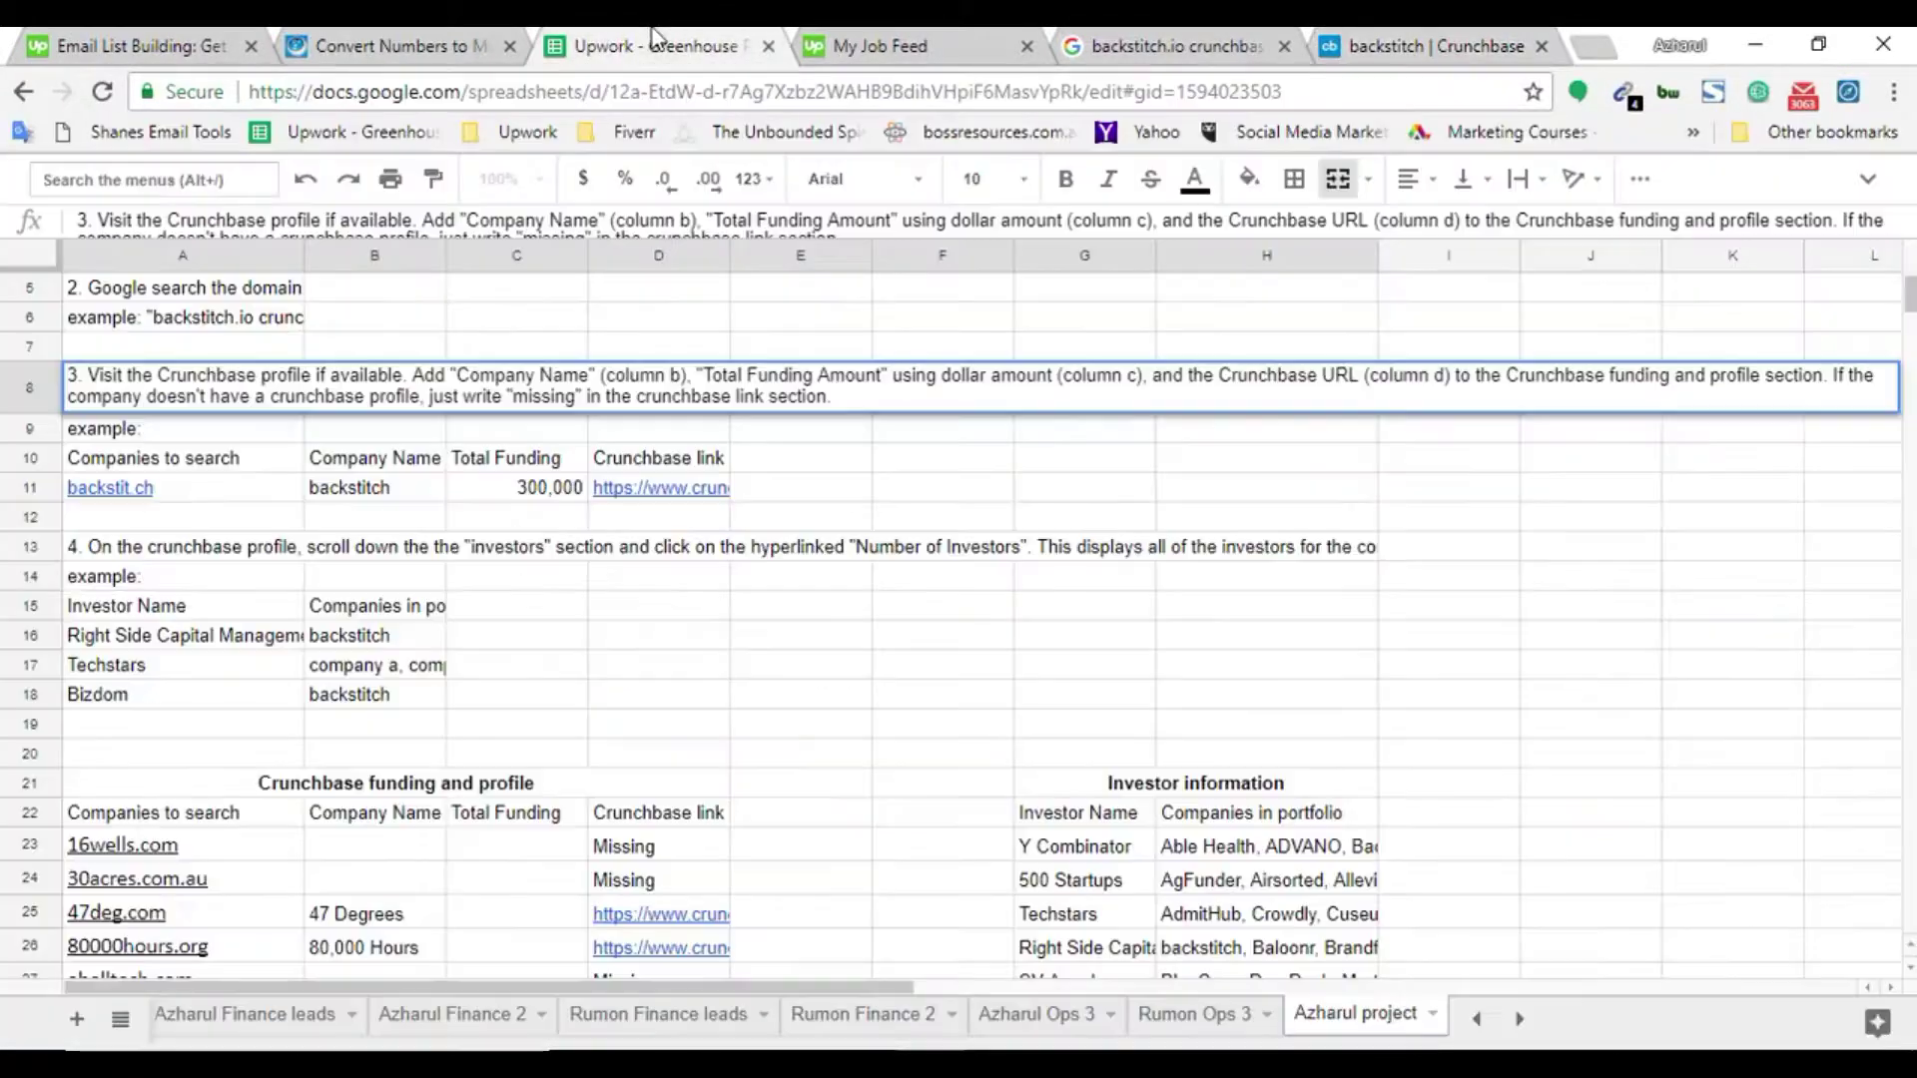
click(661, 821)
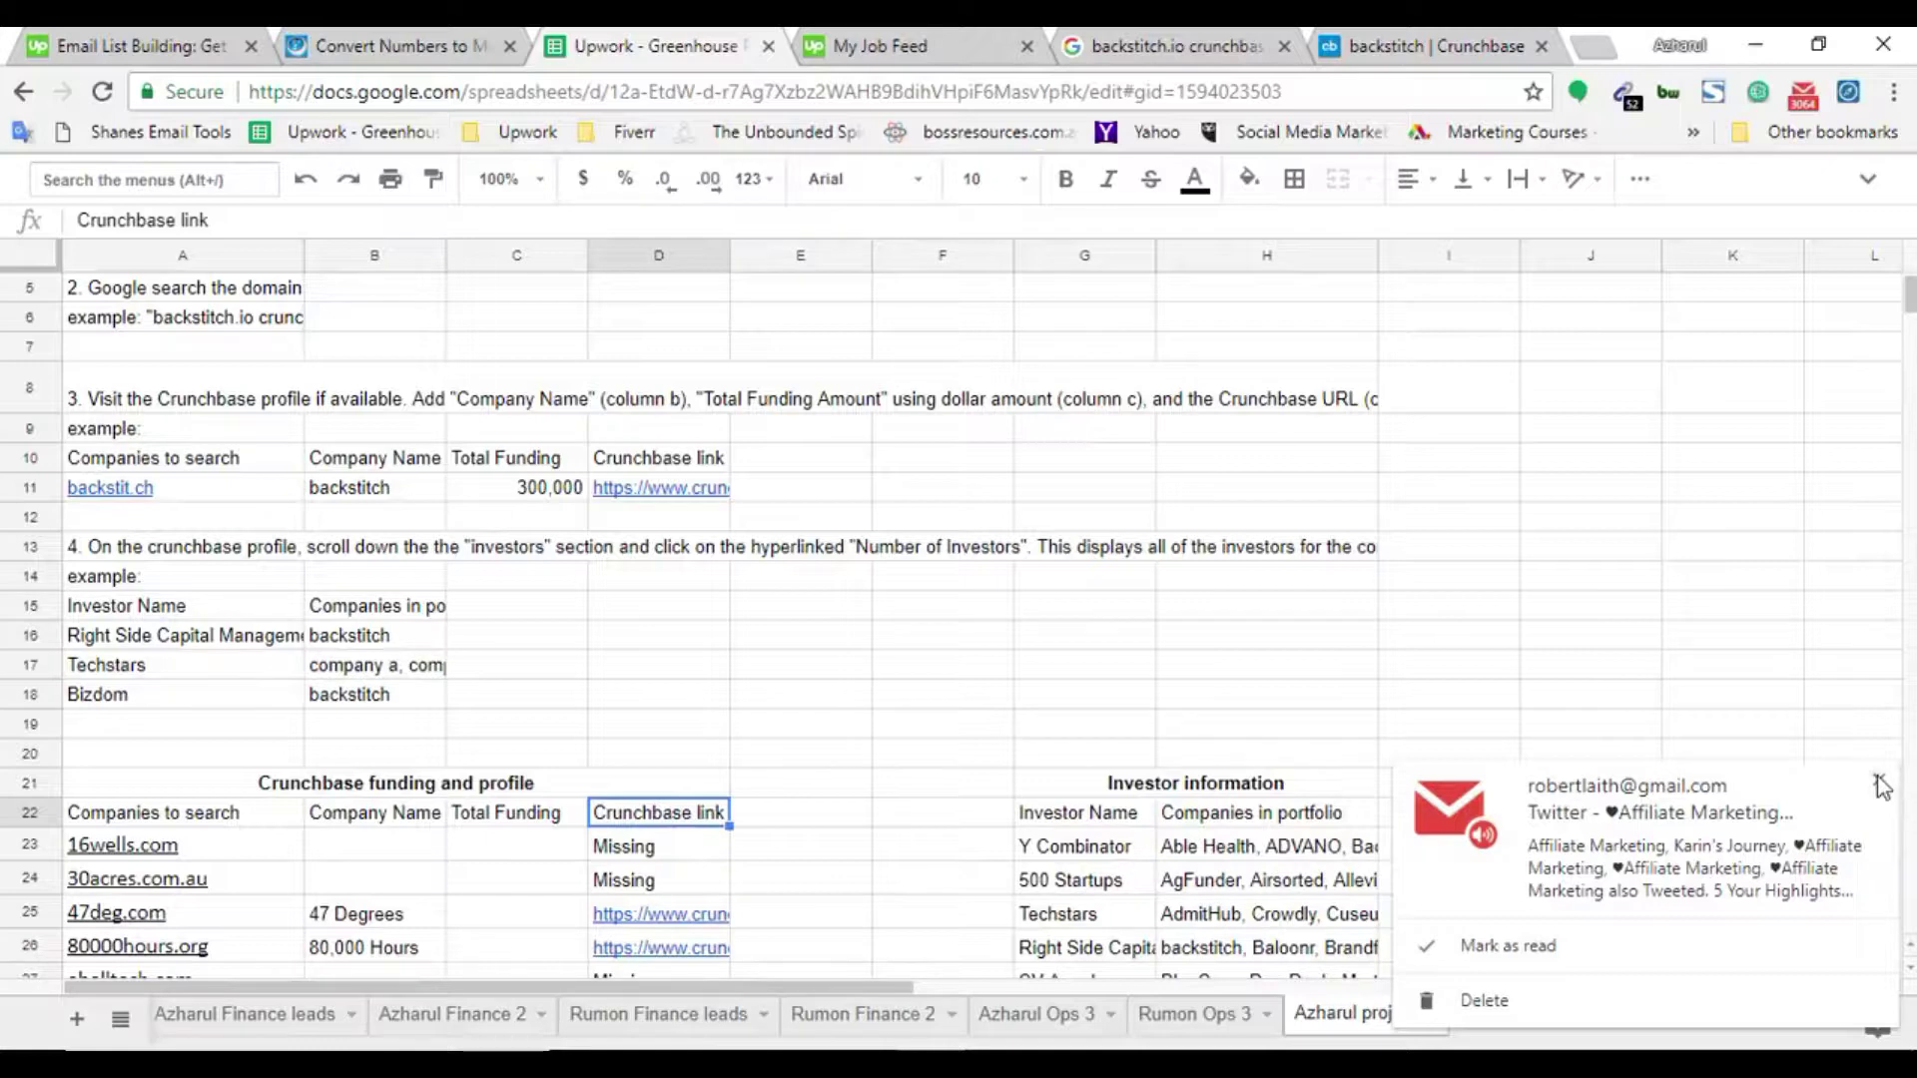
click(655, 880)
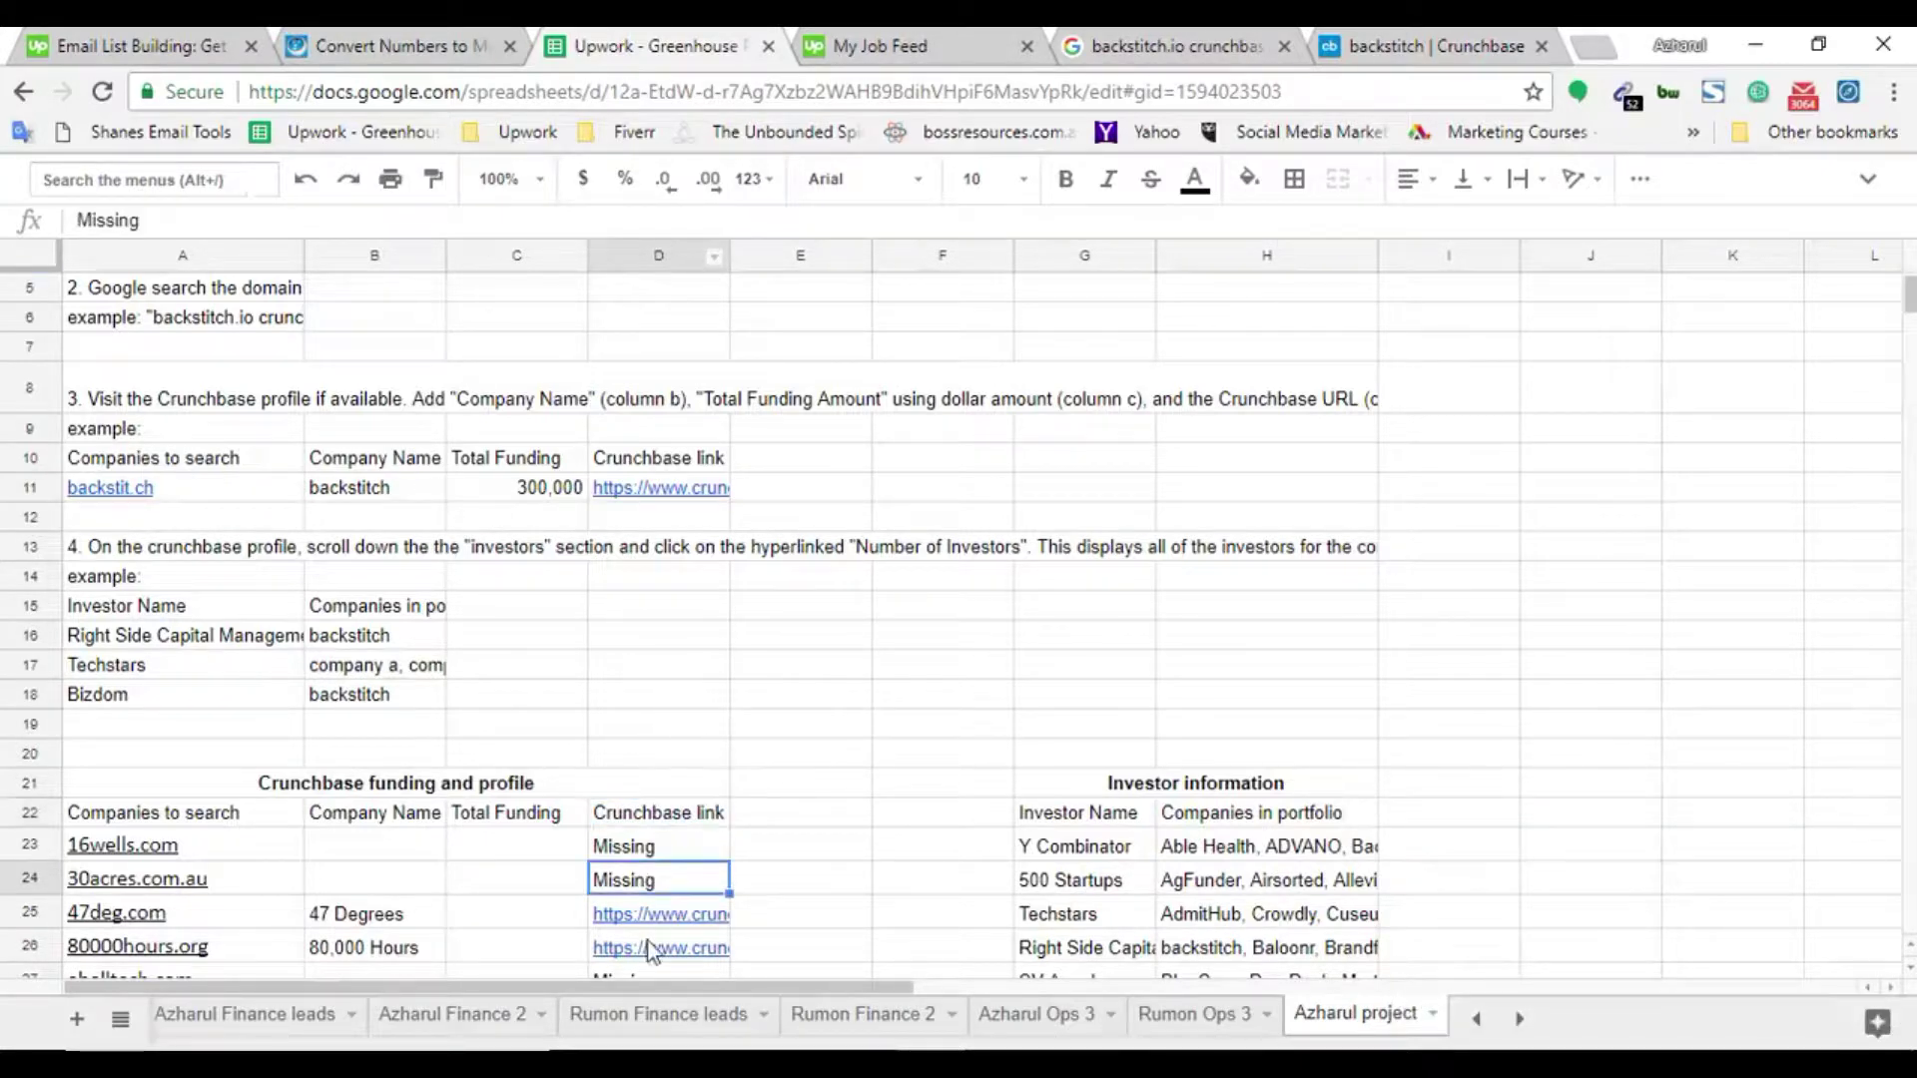
click(669, 921)
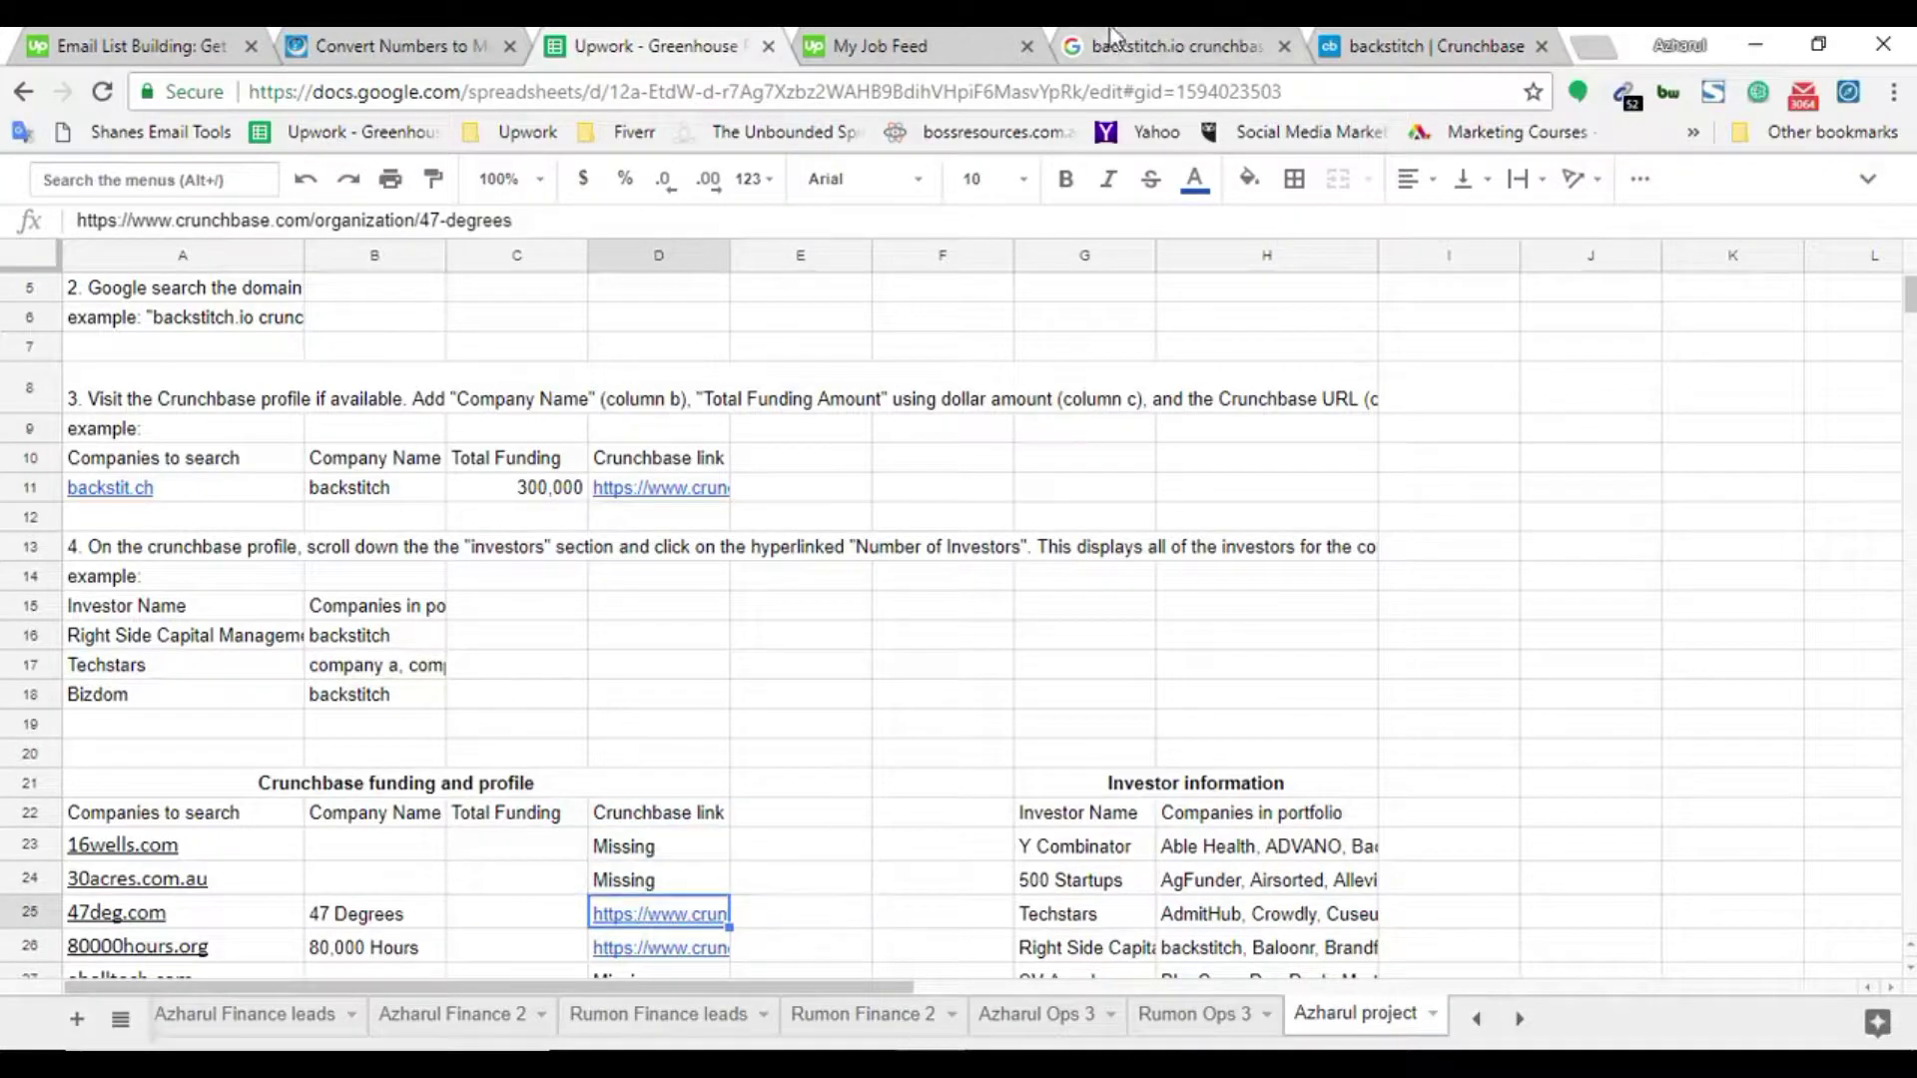
Review the third instruction's rule for companies without a Crunchbase profile against the Crunchbase link cell for 16wells.com
click(691, 399)
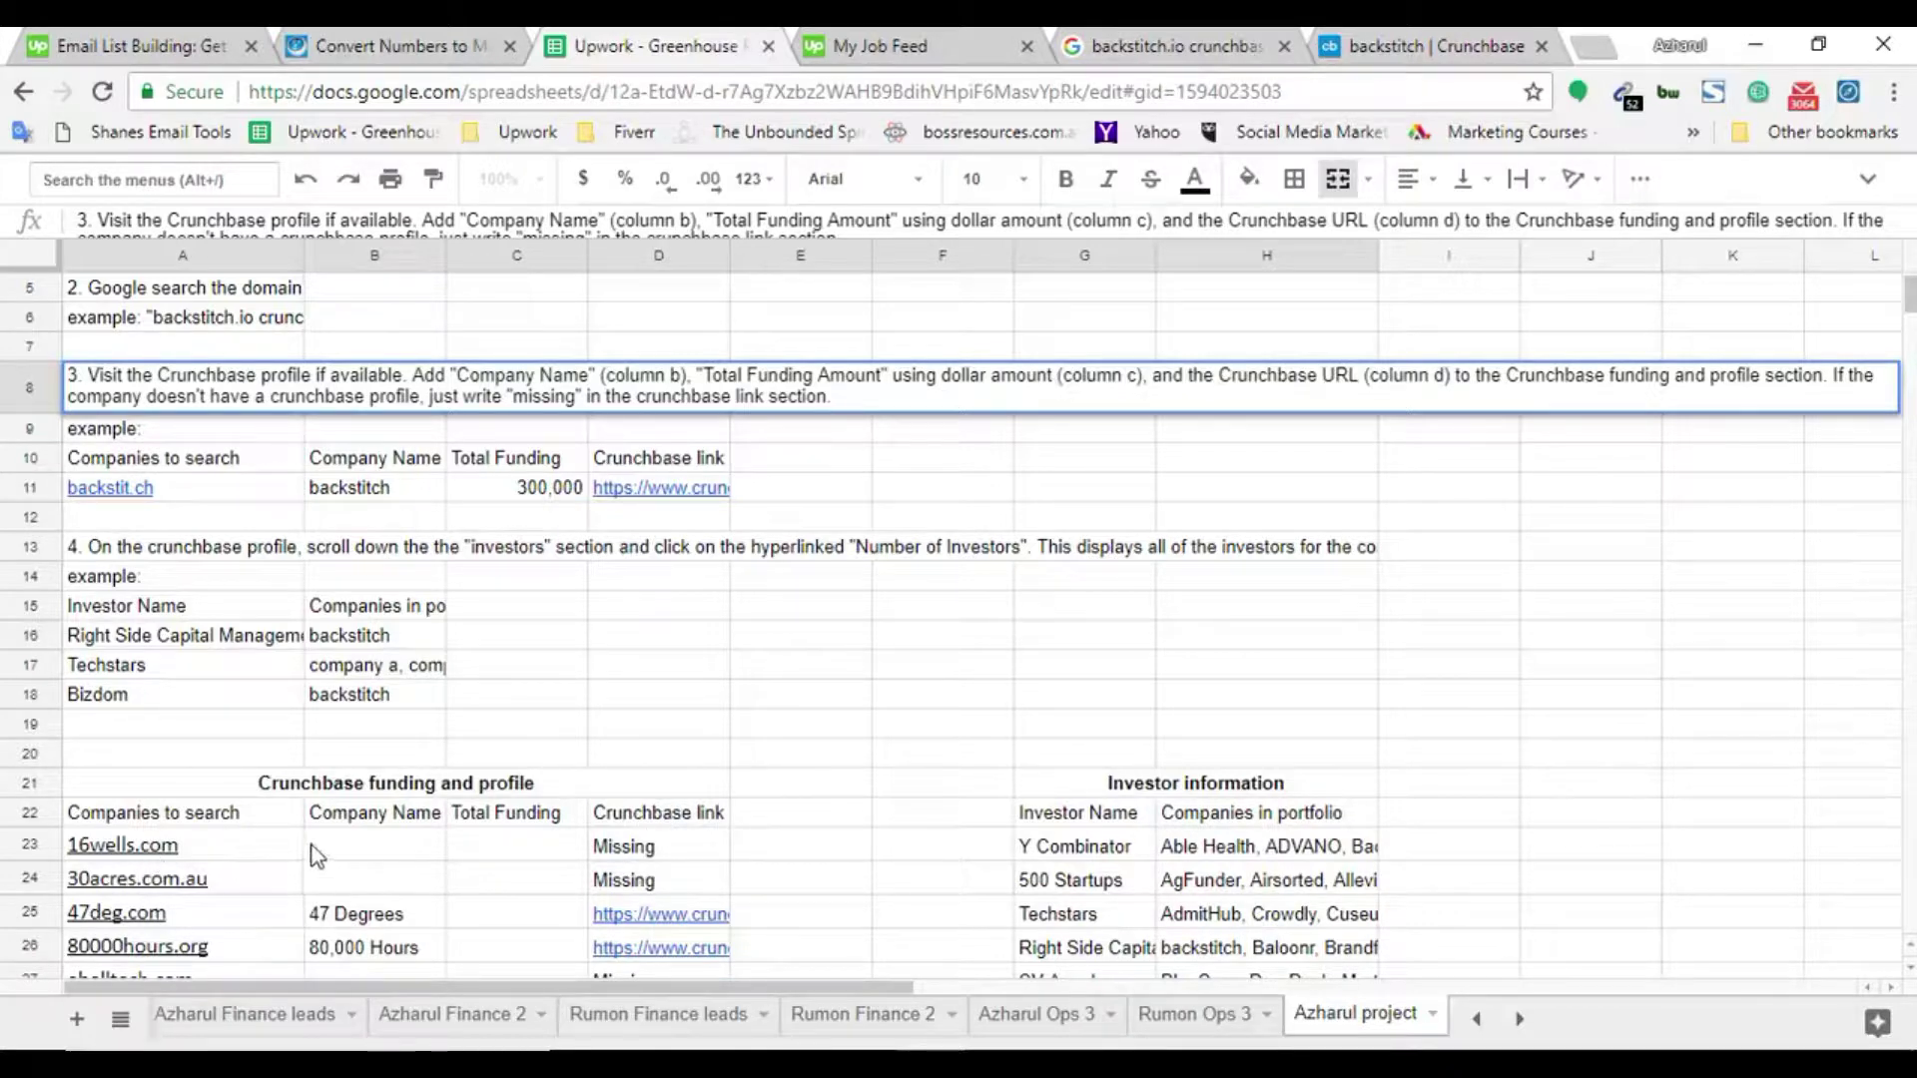
click(659, 849)
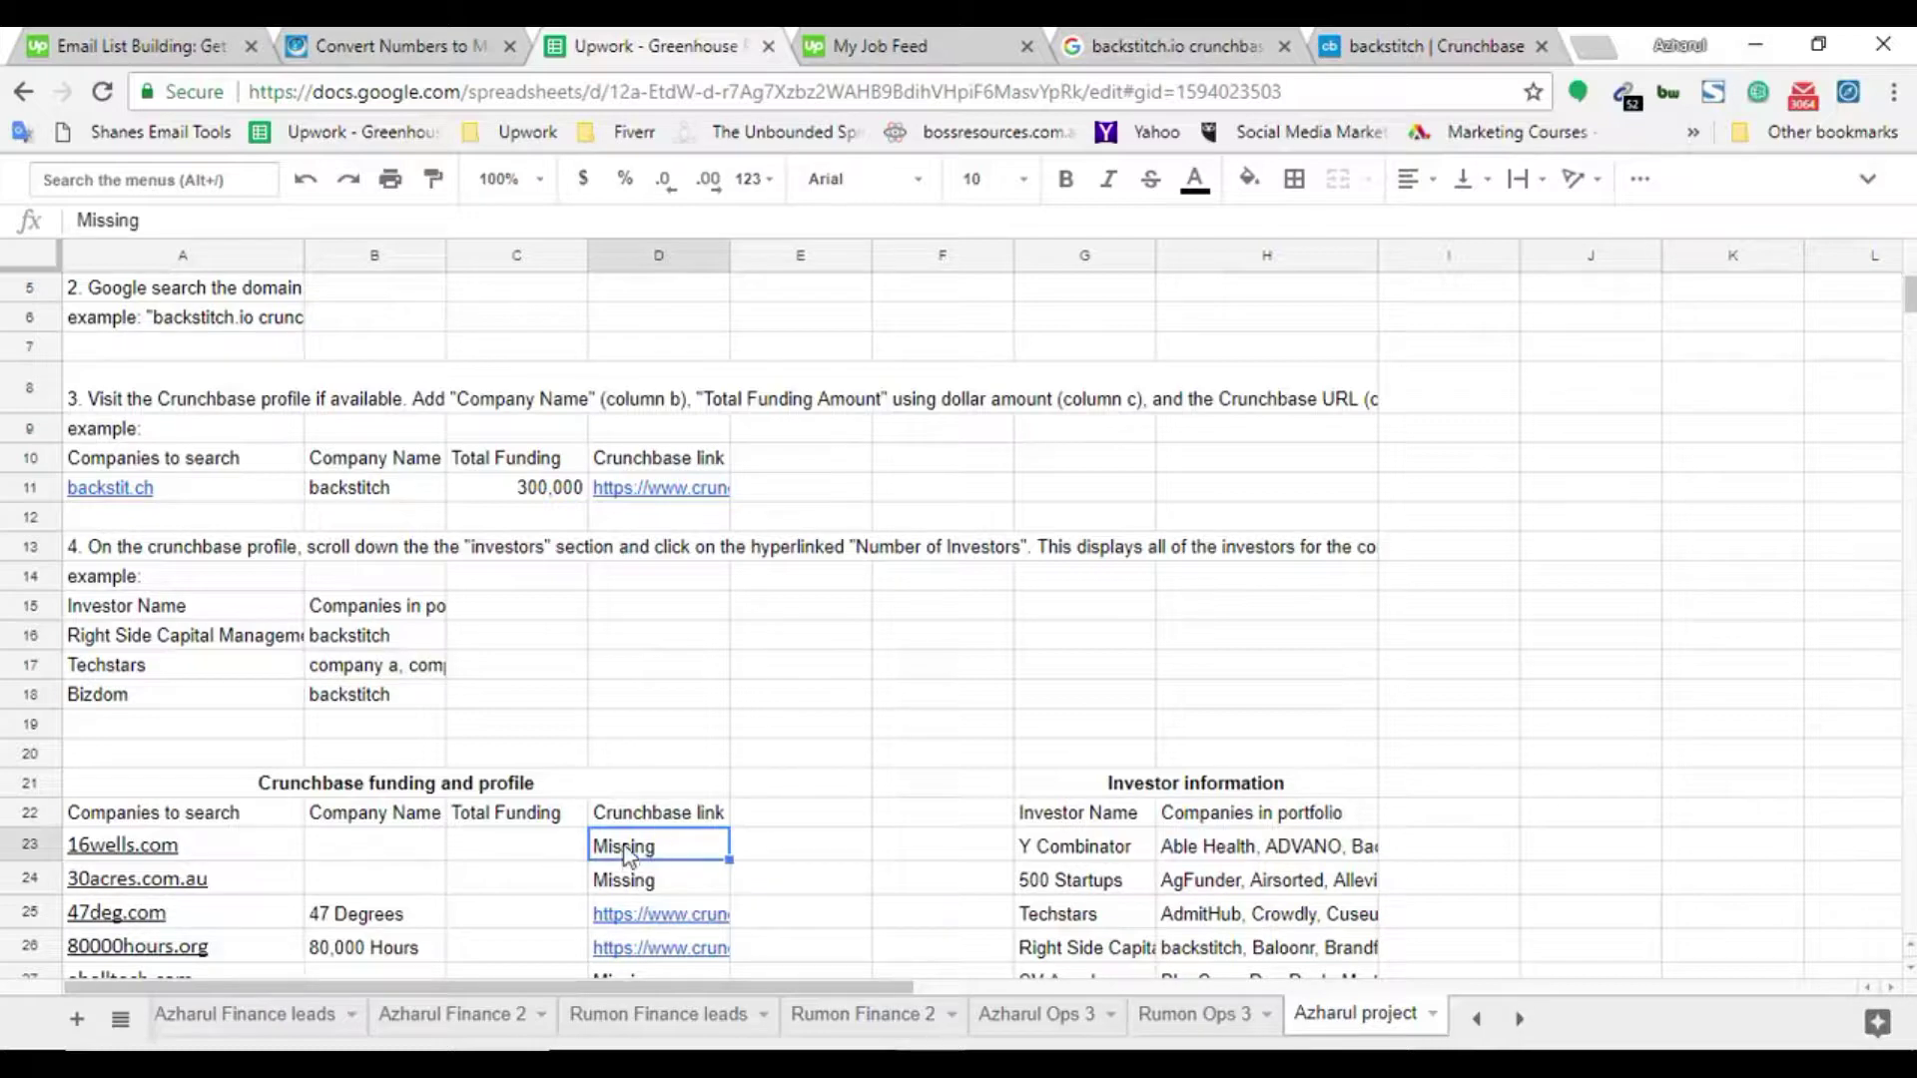
double_click(1008, 402)
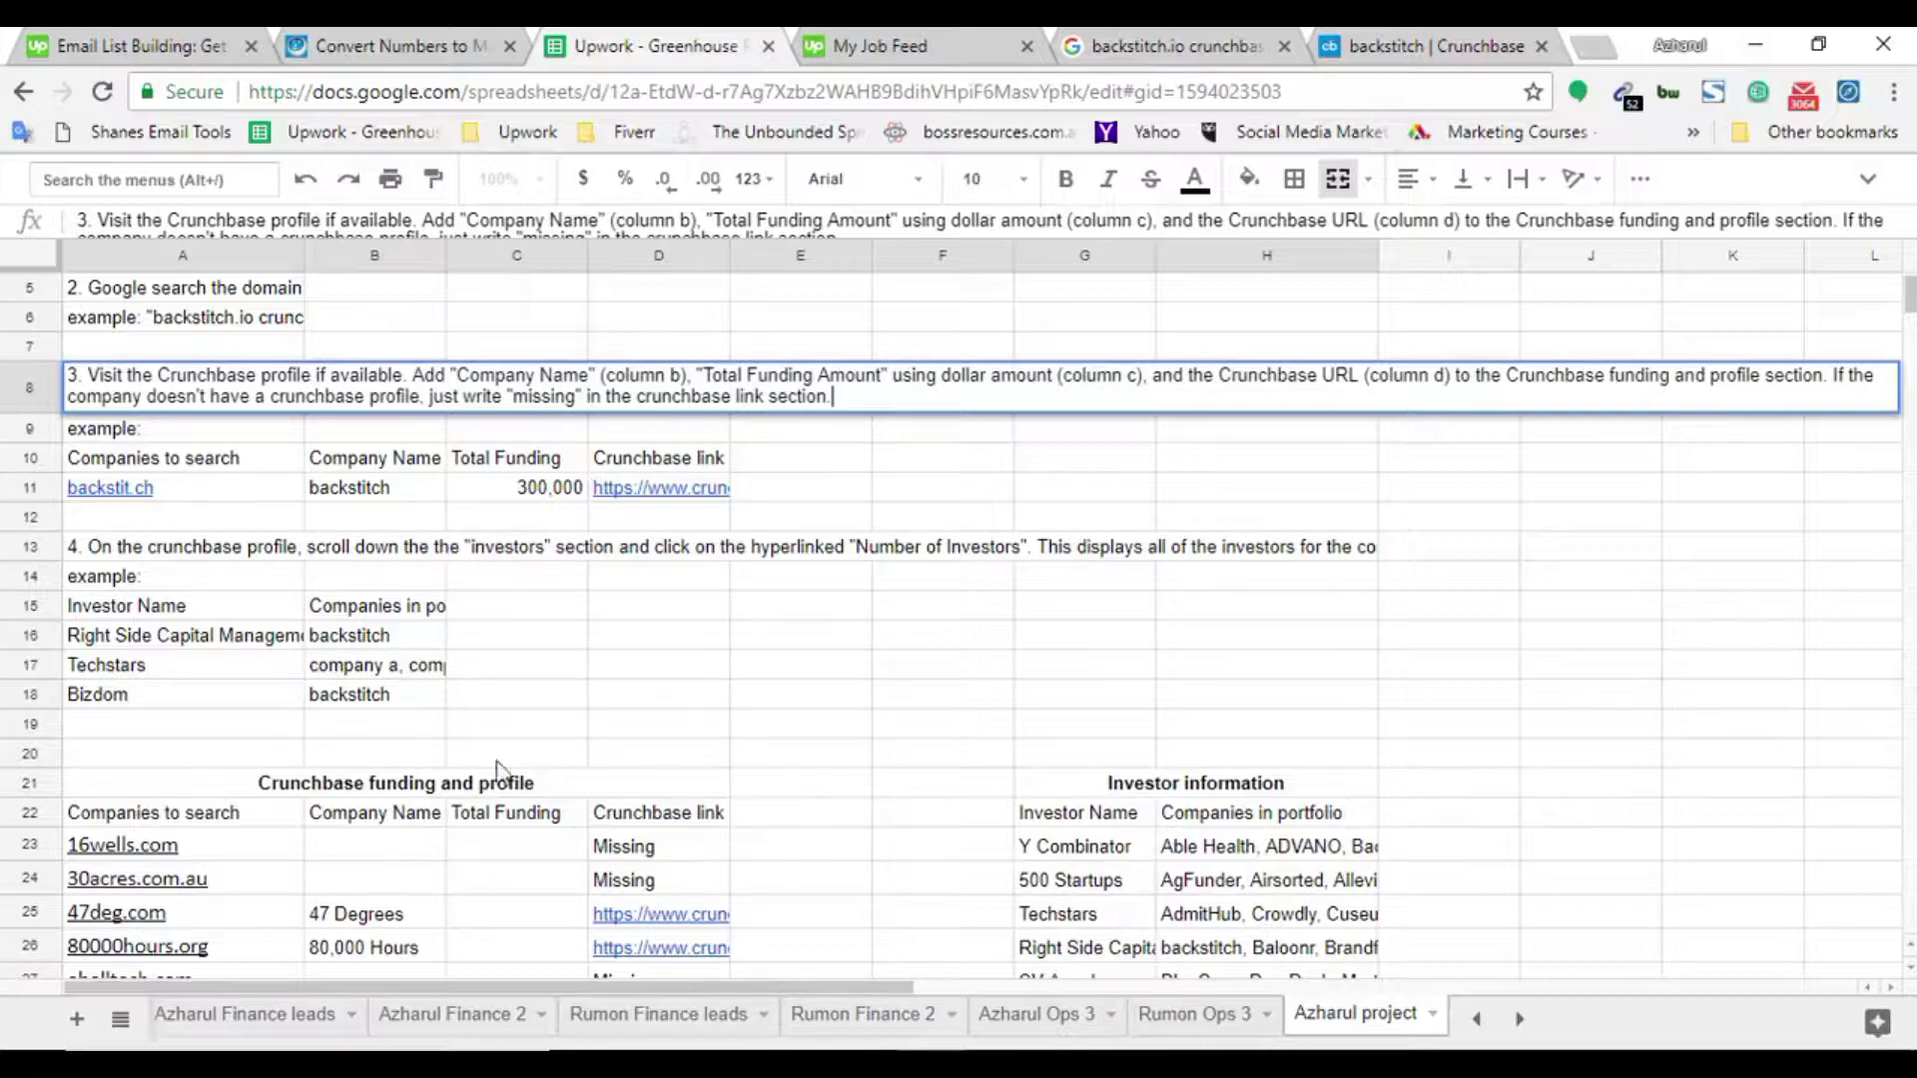
Show the full text of the fourth instruction in cell A13, highlight "Number of Investors", and return to backstitch's Crunchbase profile
click(140, 559)
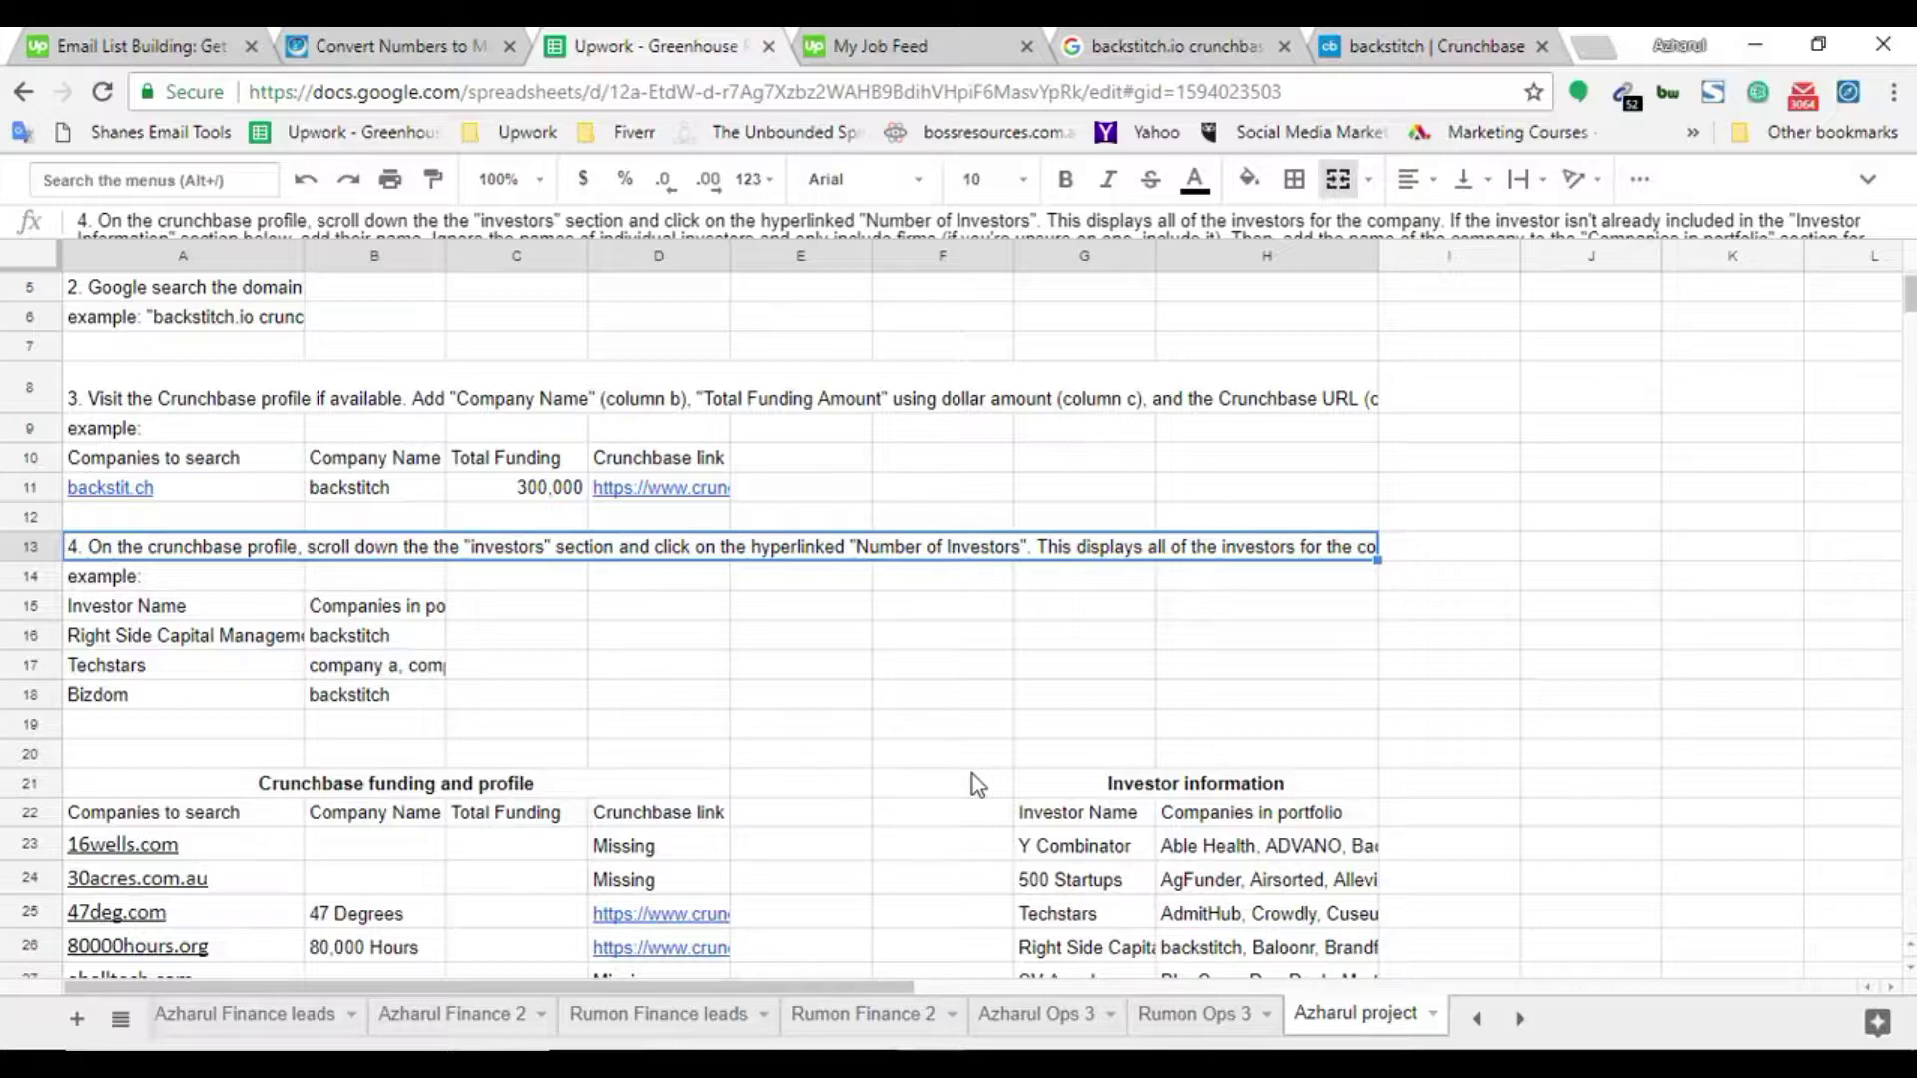
double_click(195, 559)
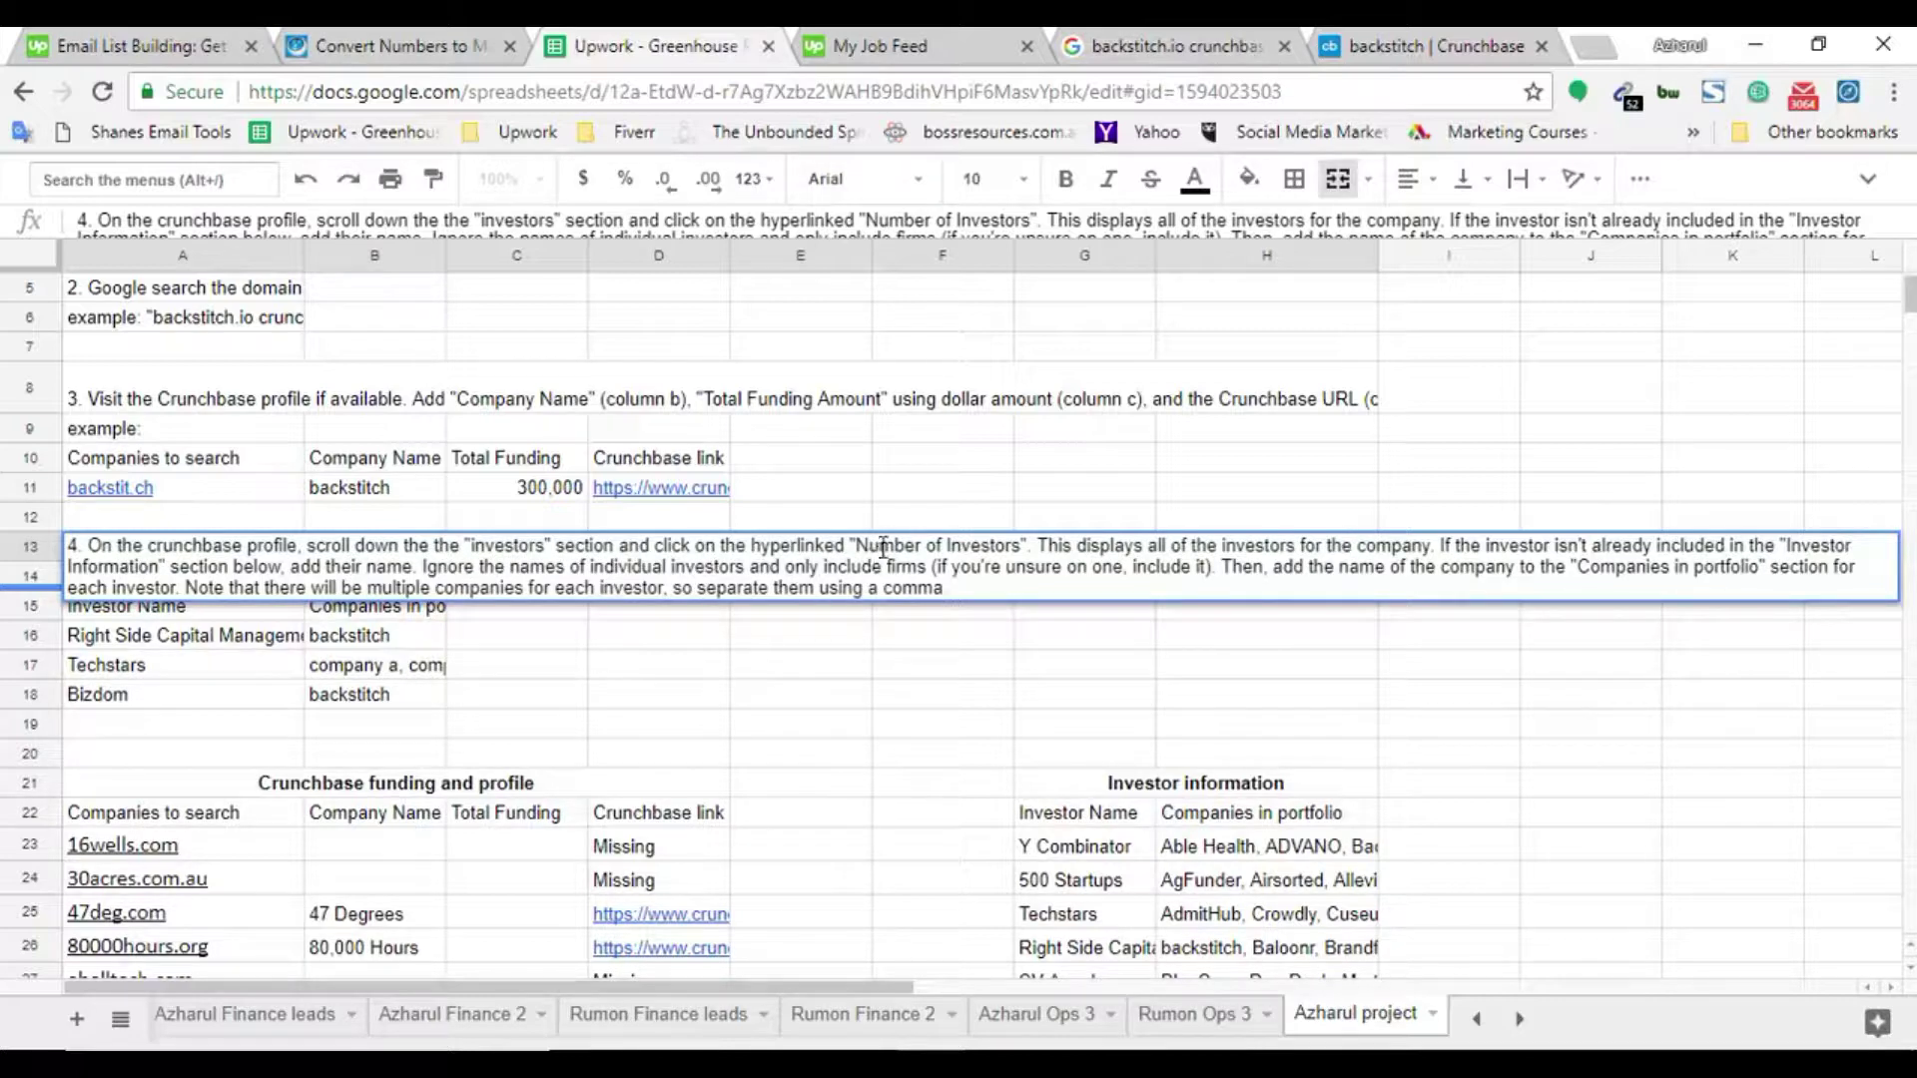
drag(856, 546, 1022, 546)
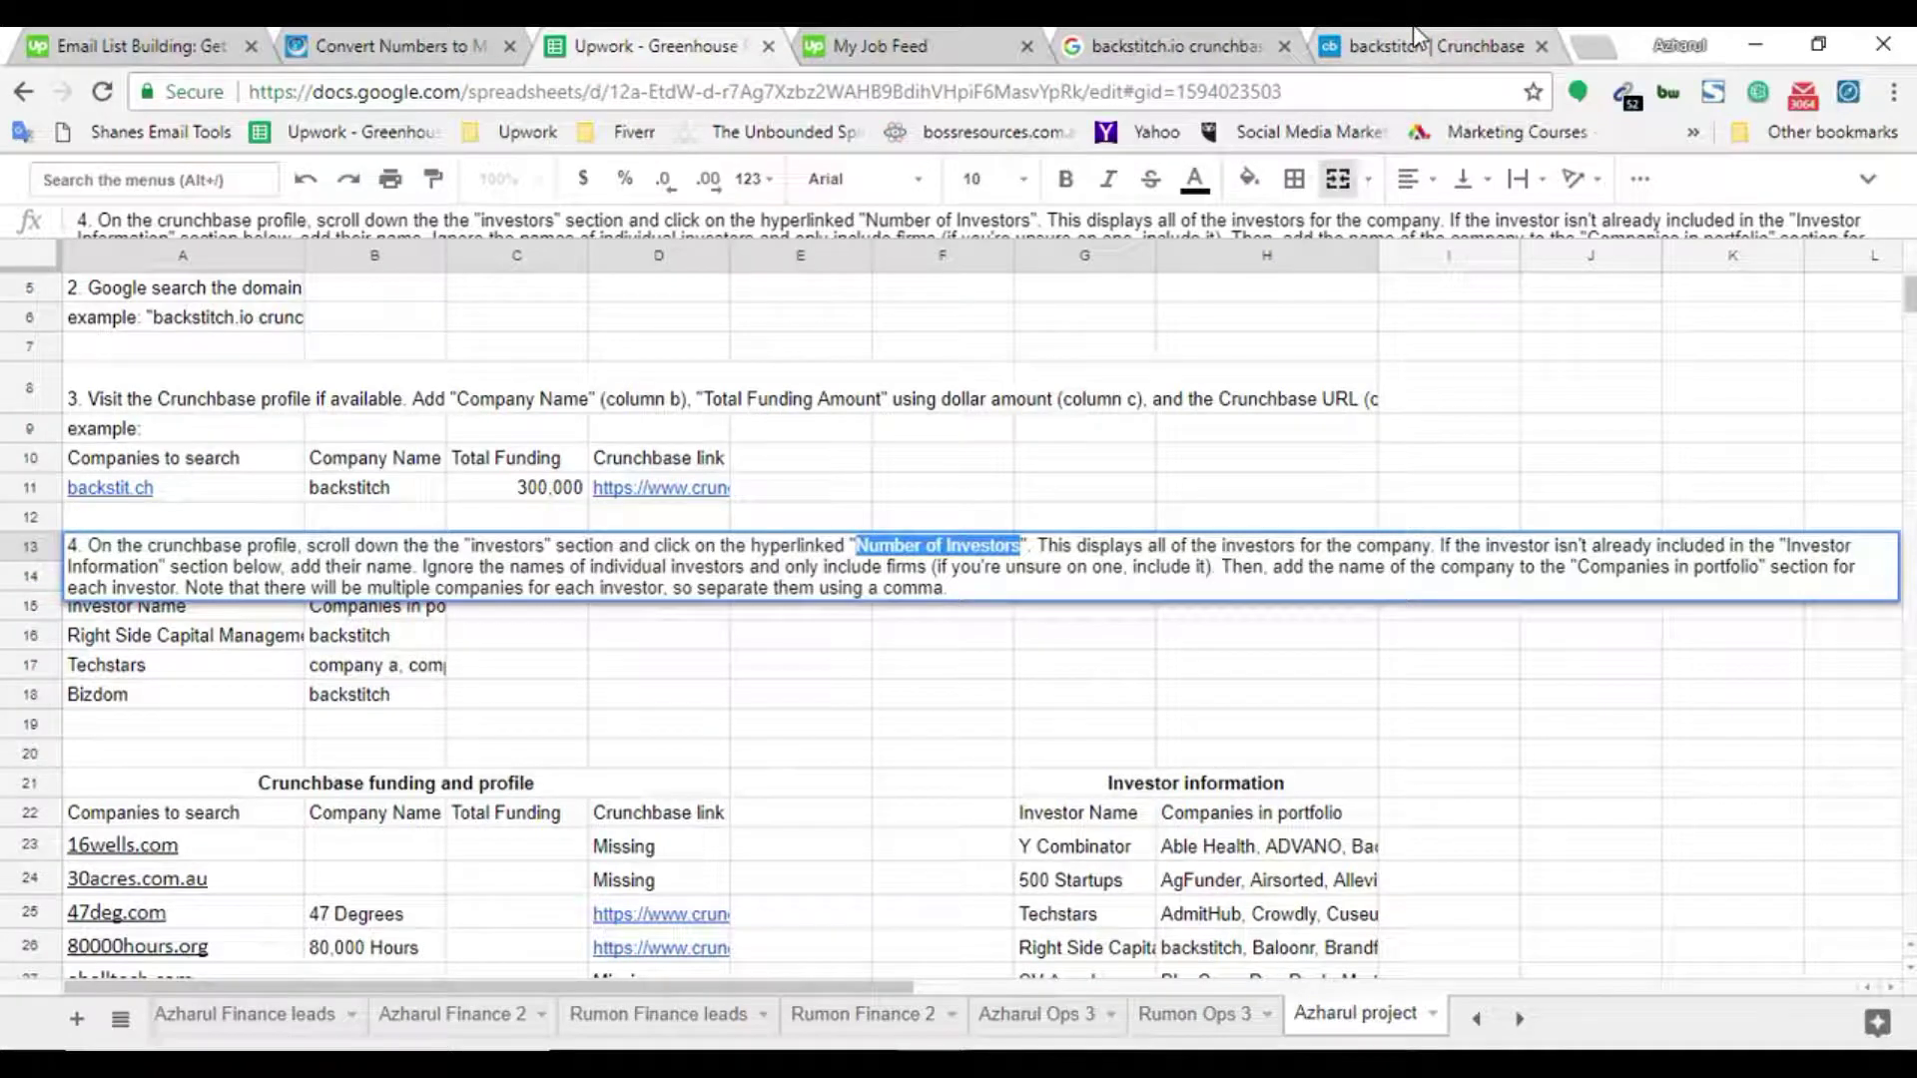
click(1426, 46)
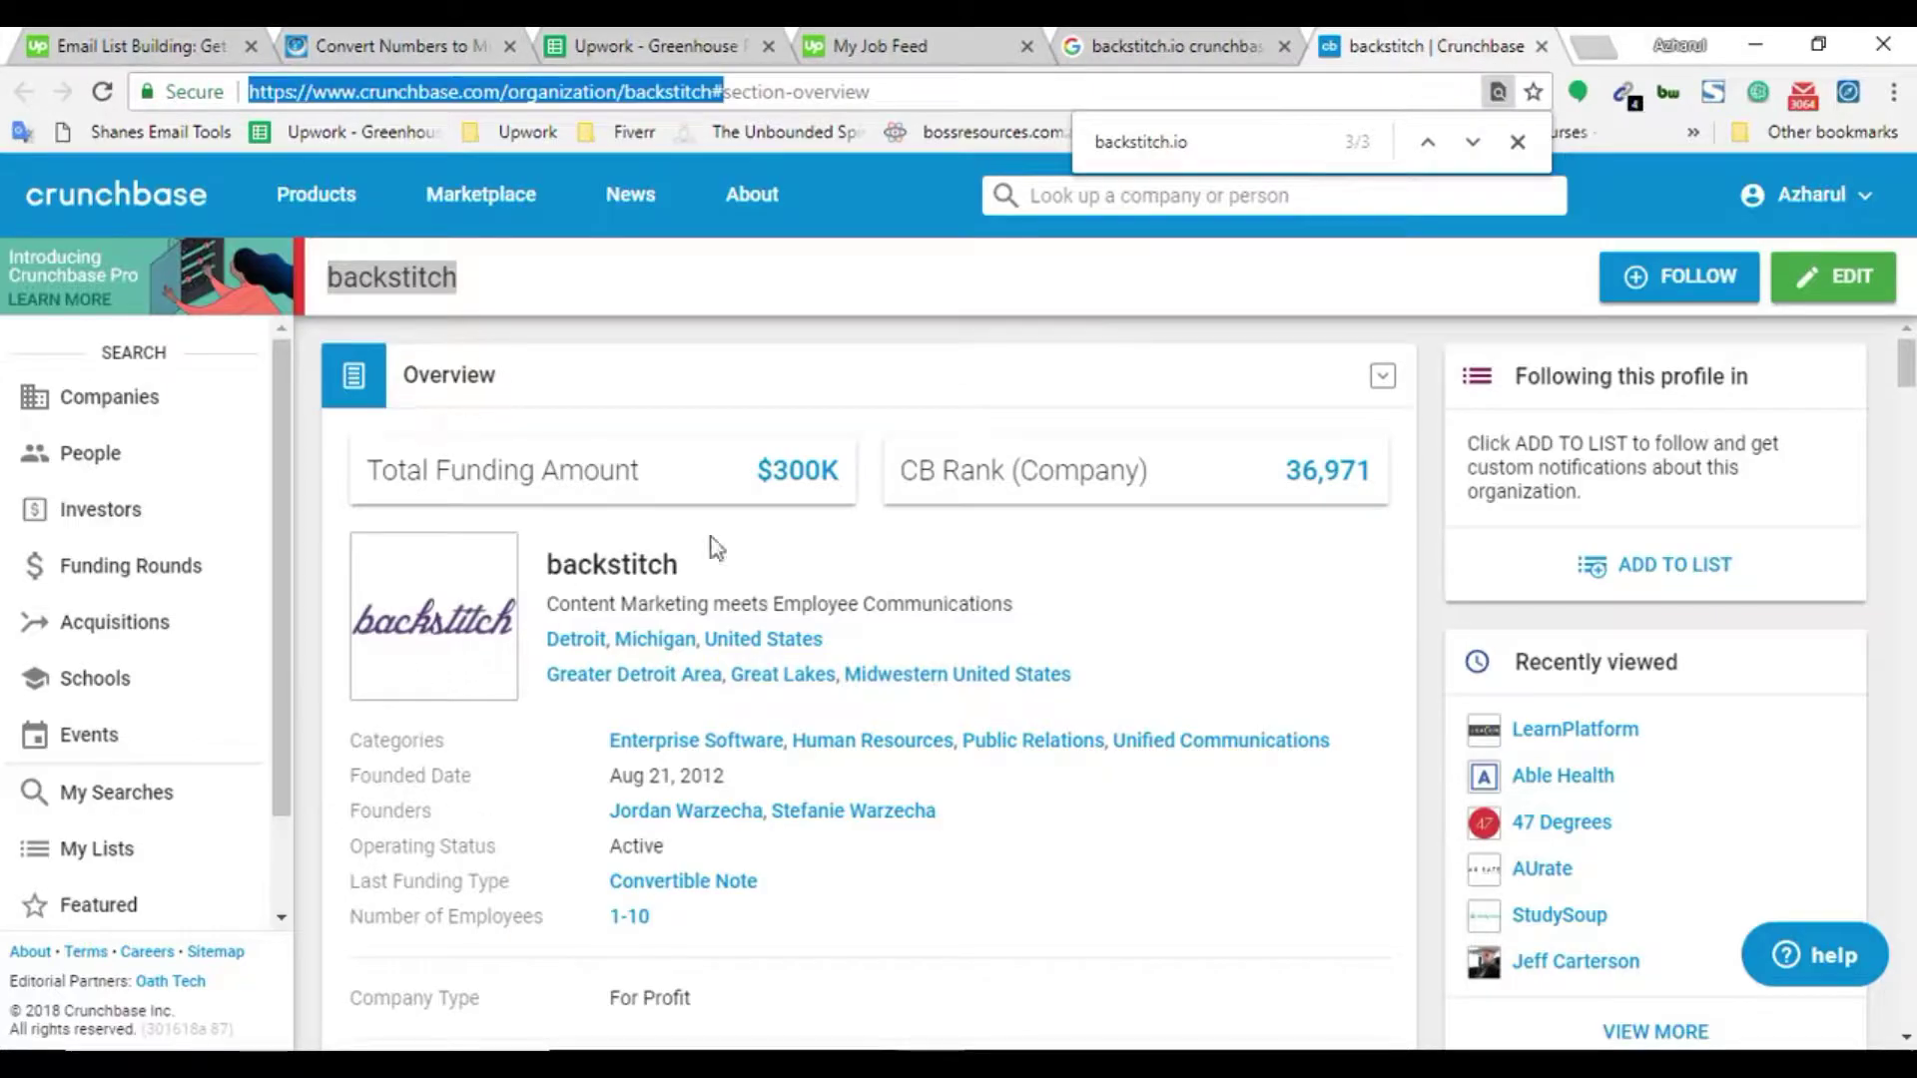
Find the Investors section on backstitch's Crunchbase profile, check it against the fourth instruction, and open the full investor list
double_click(432, 285)
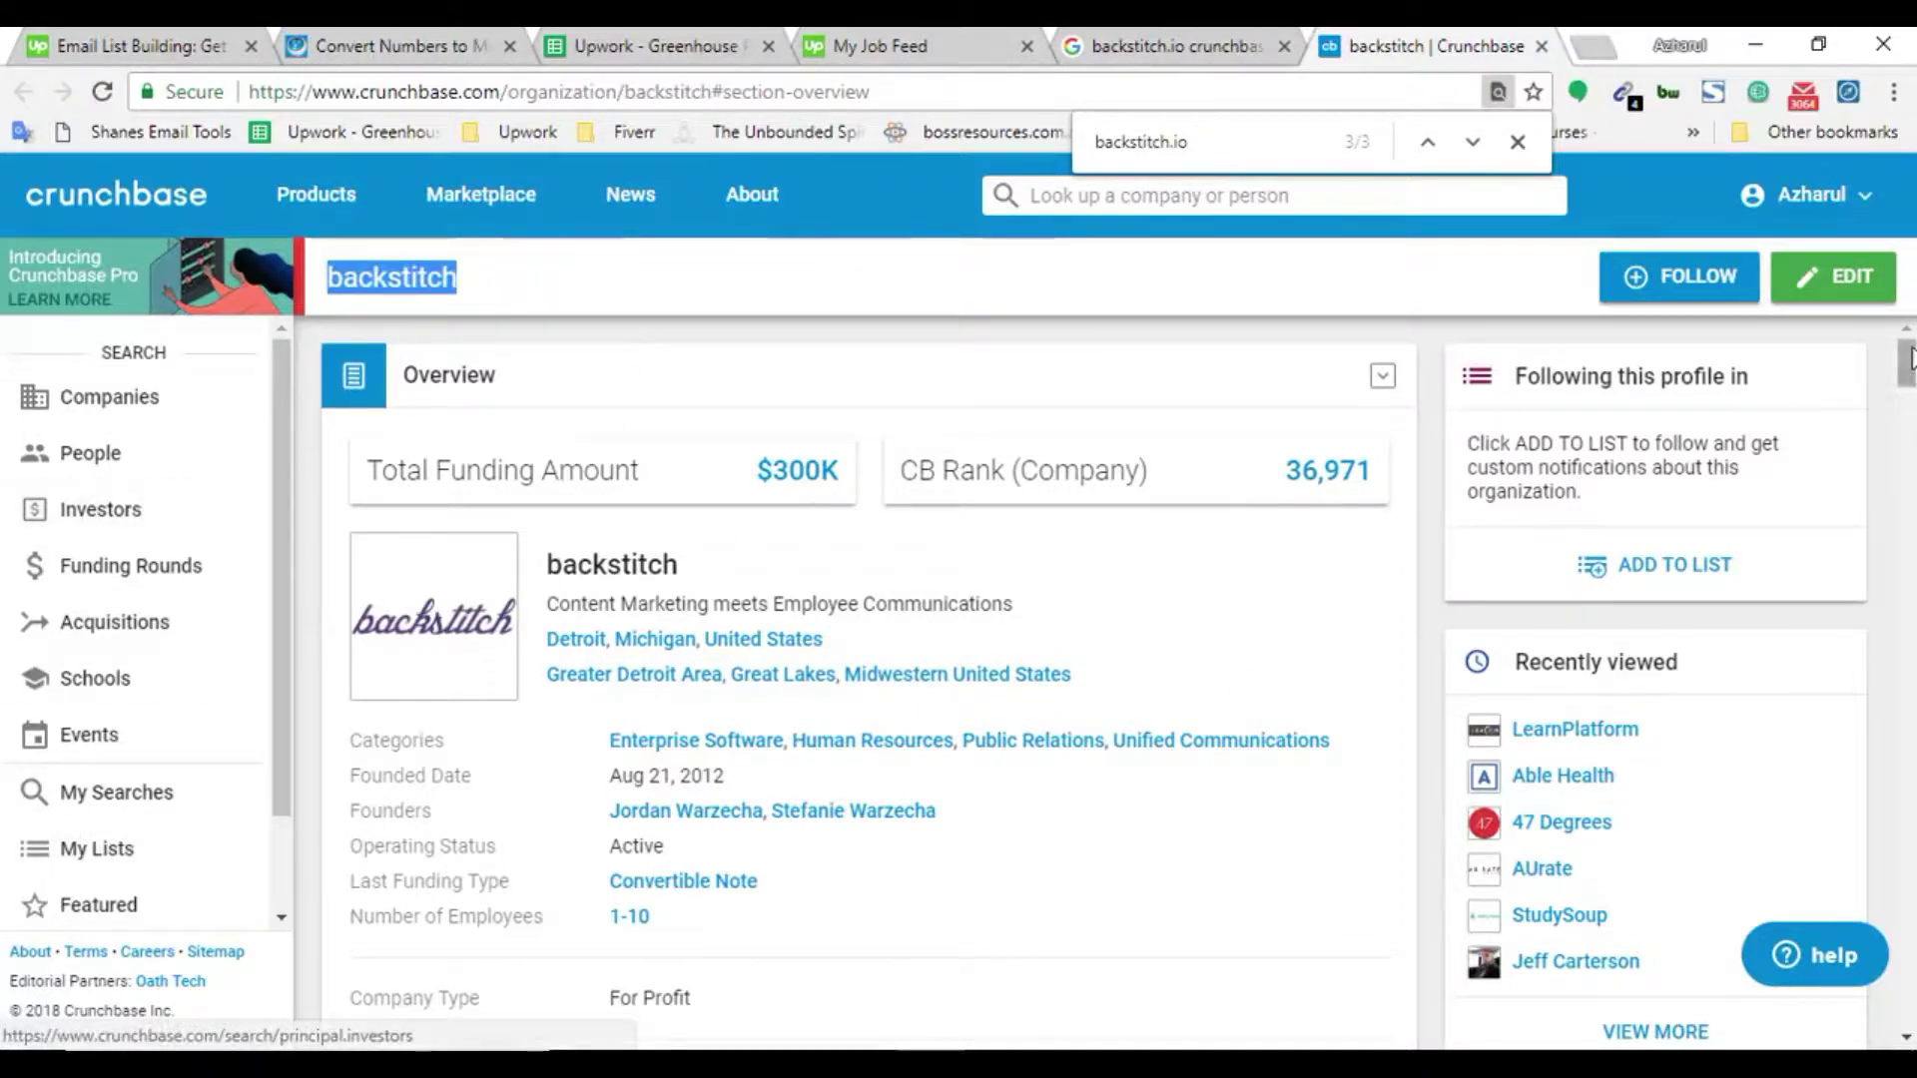
drag(1907, 364, 1909, 529)
scroll(346, 543, up, 2)
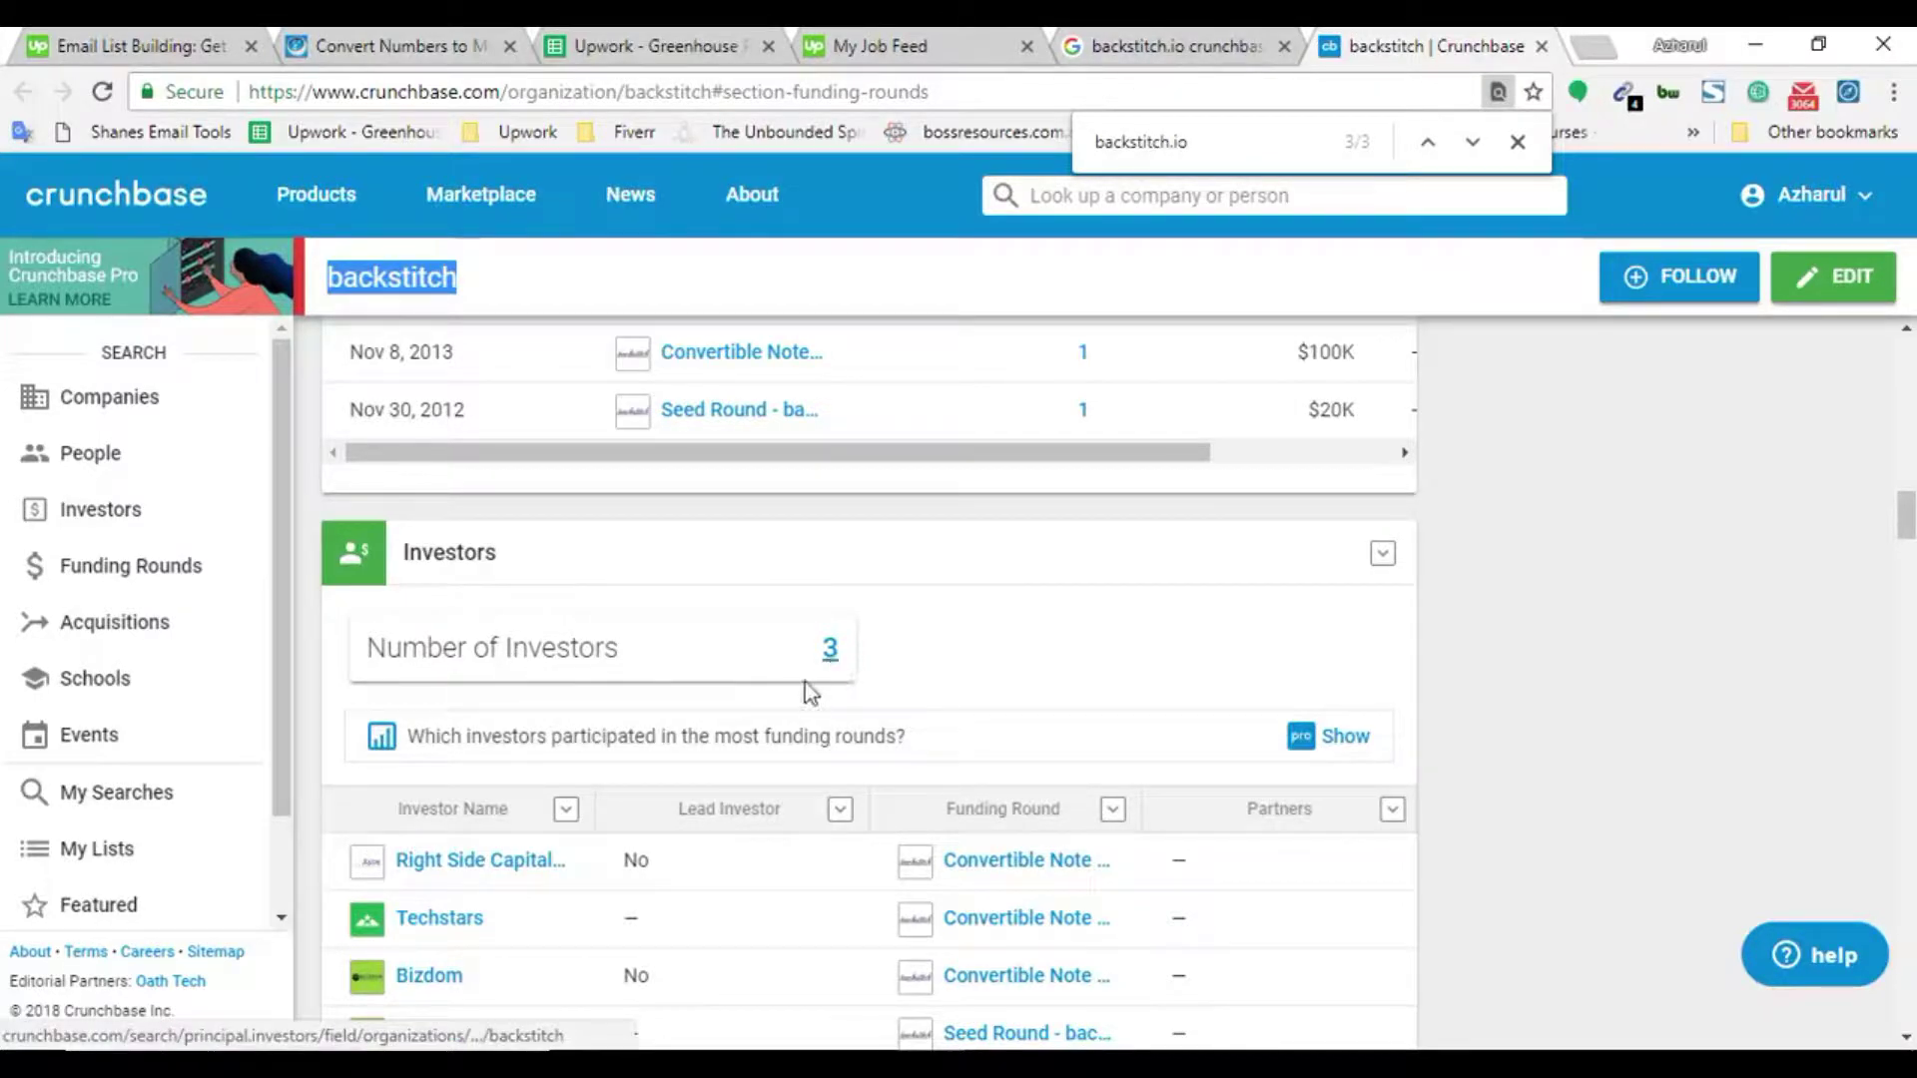
click(739, 38)
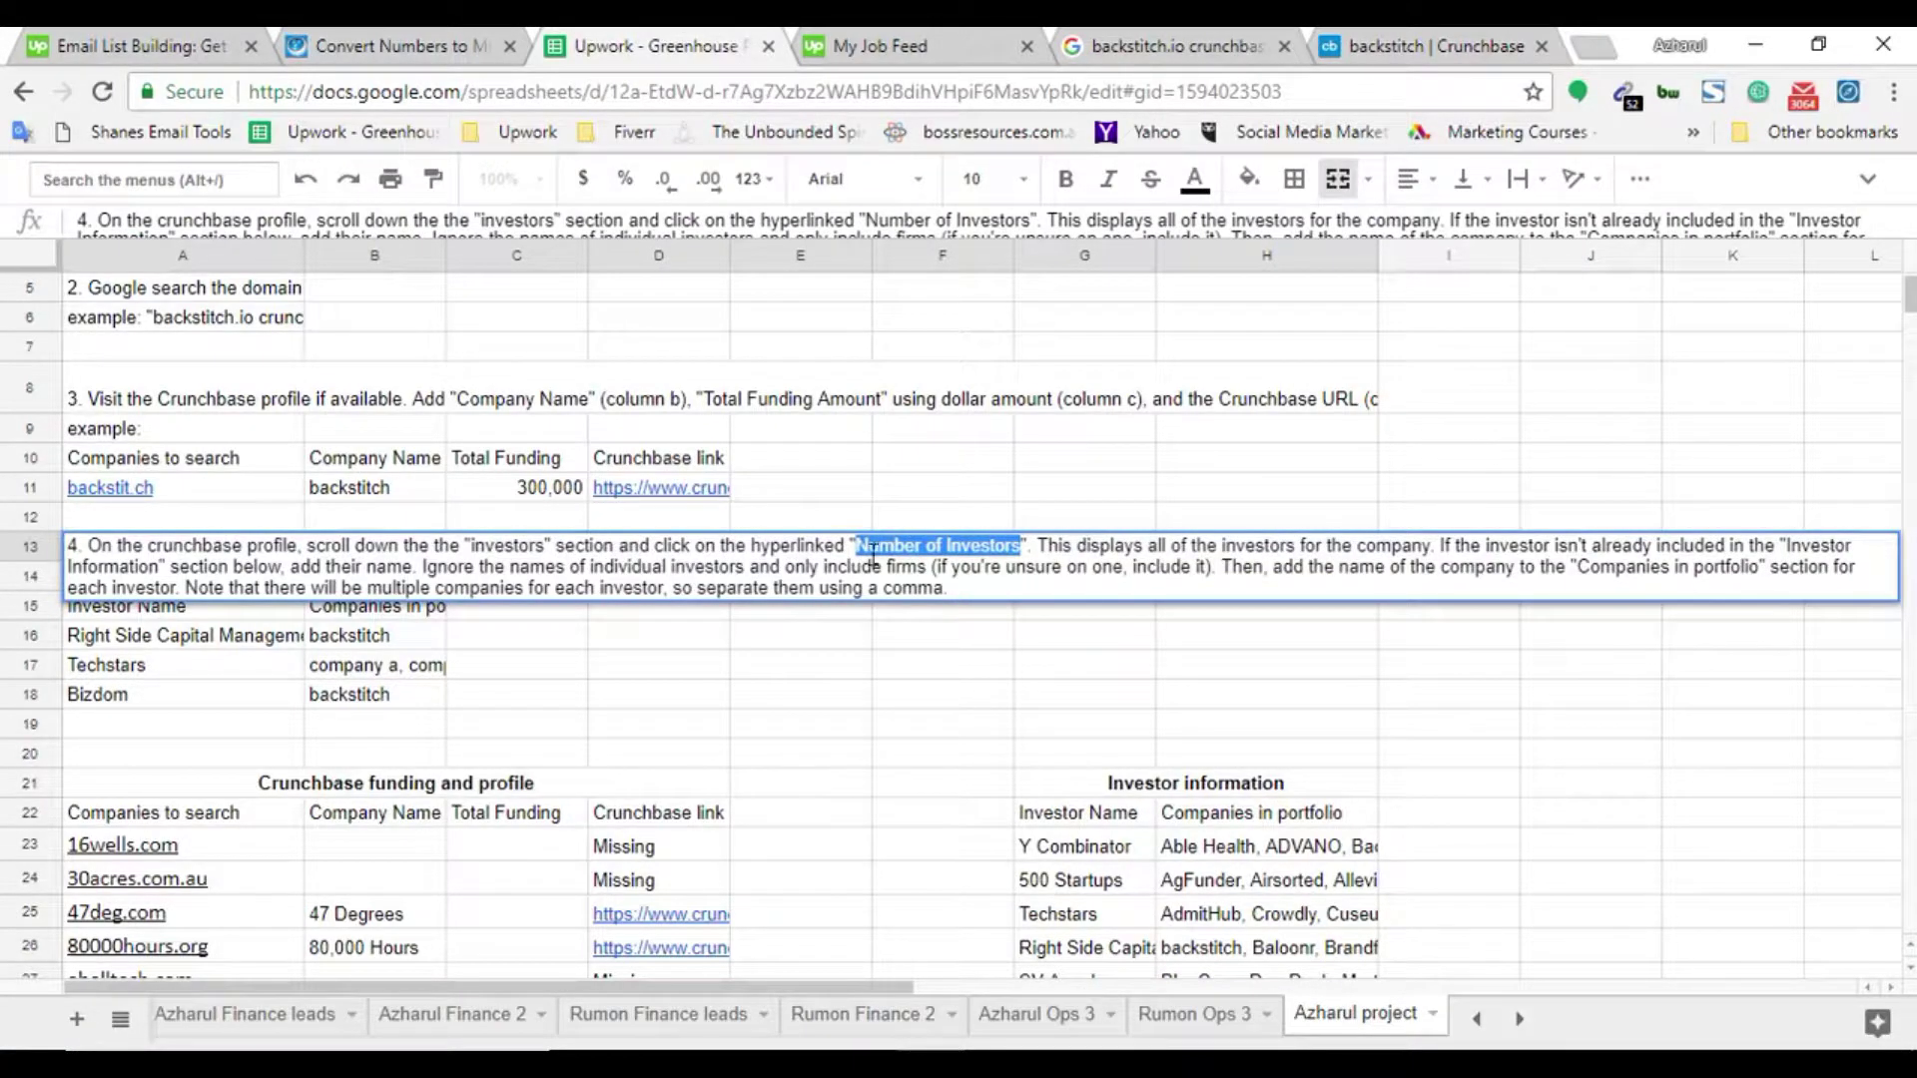
click(1363, 45)
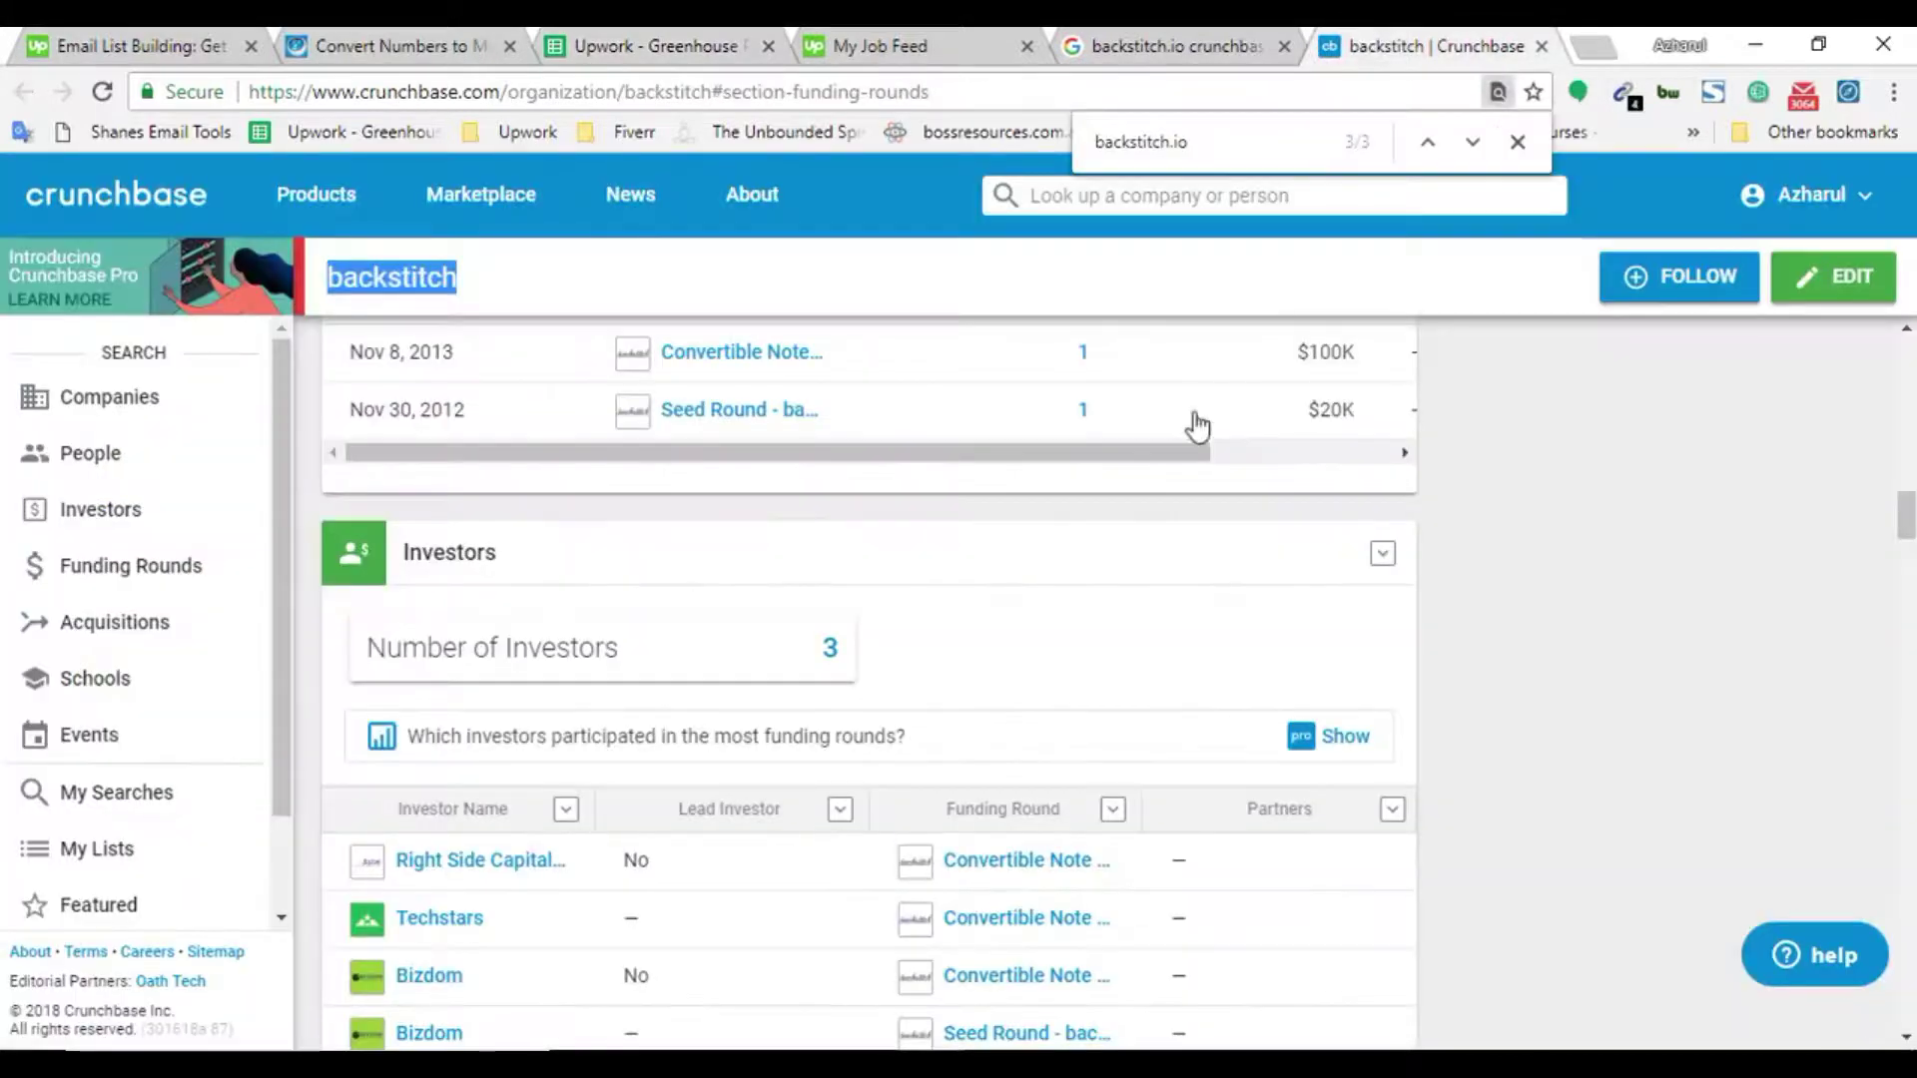
click(827, 651)
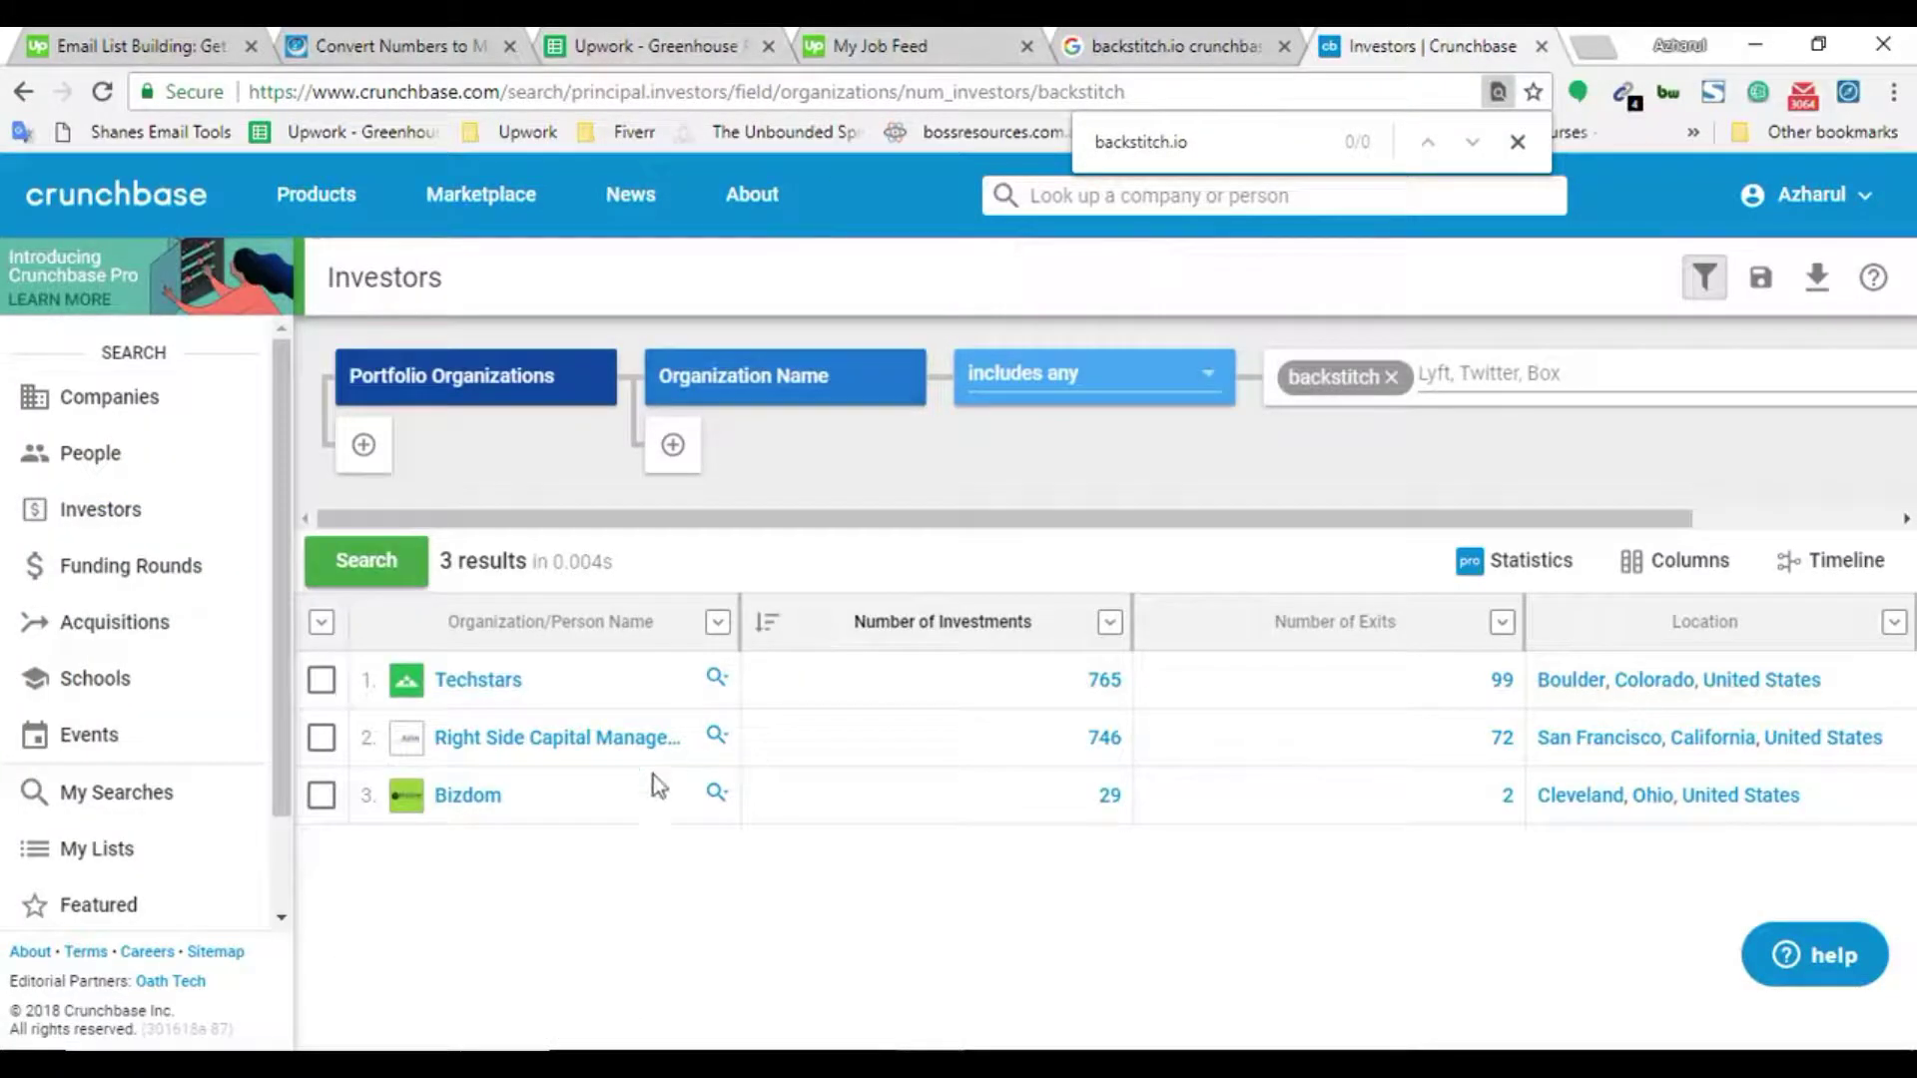
click(705, 45)
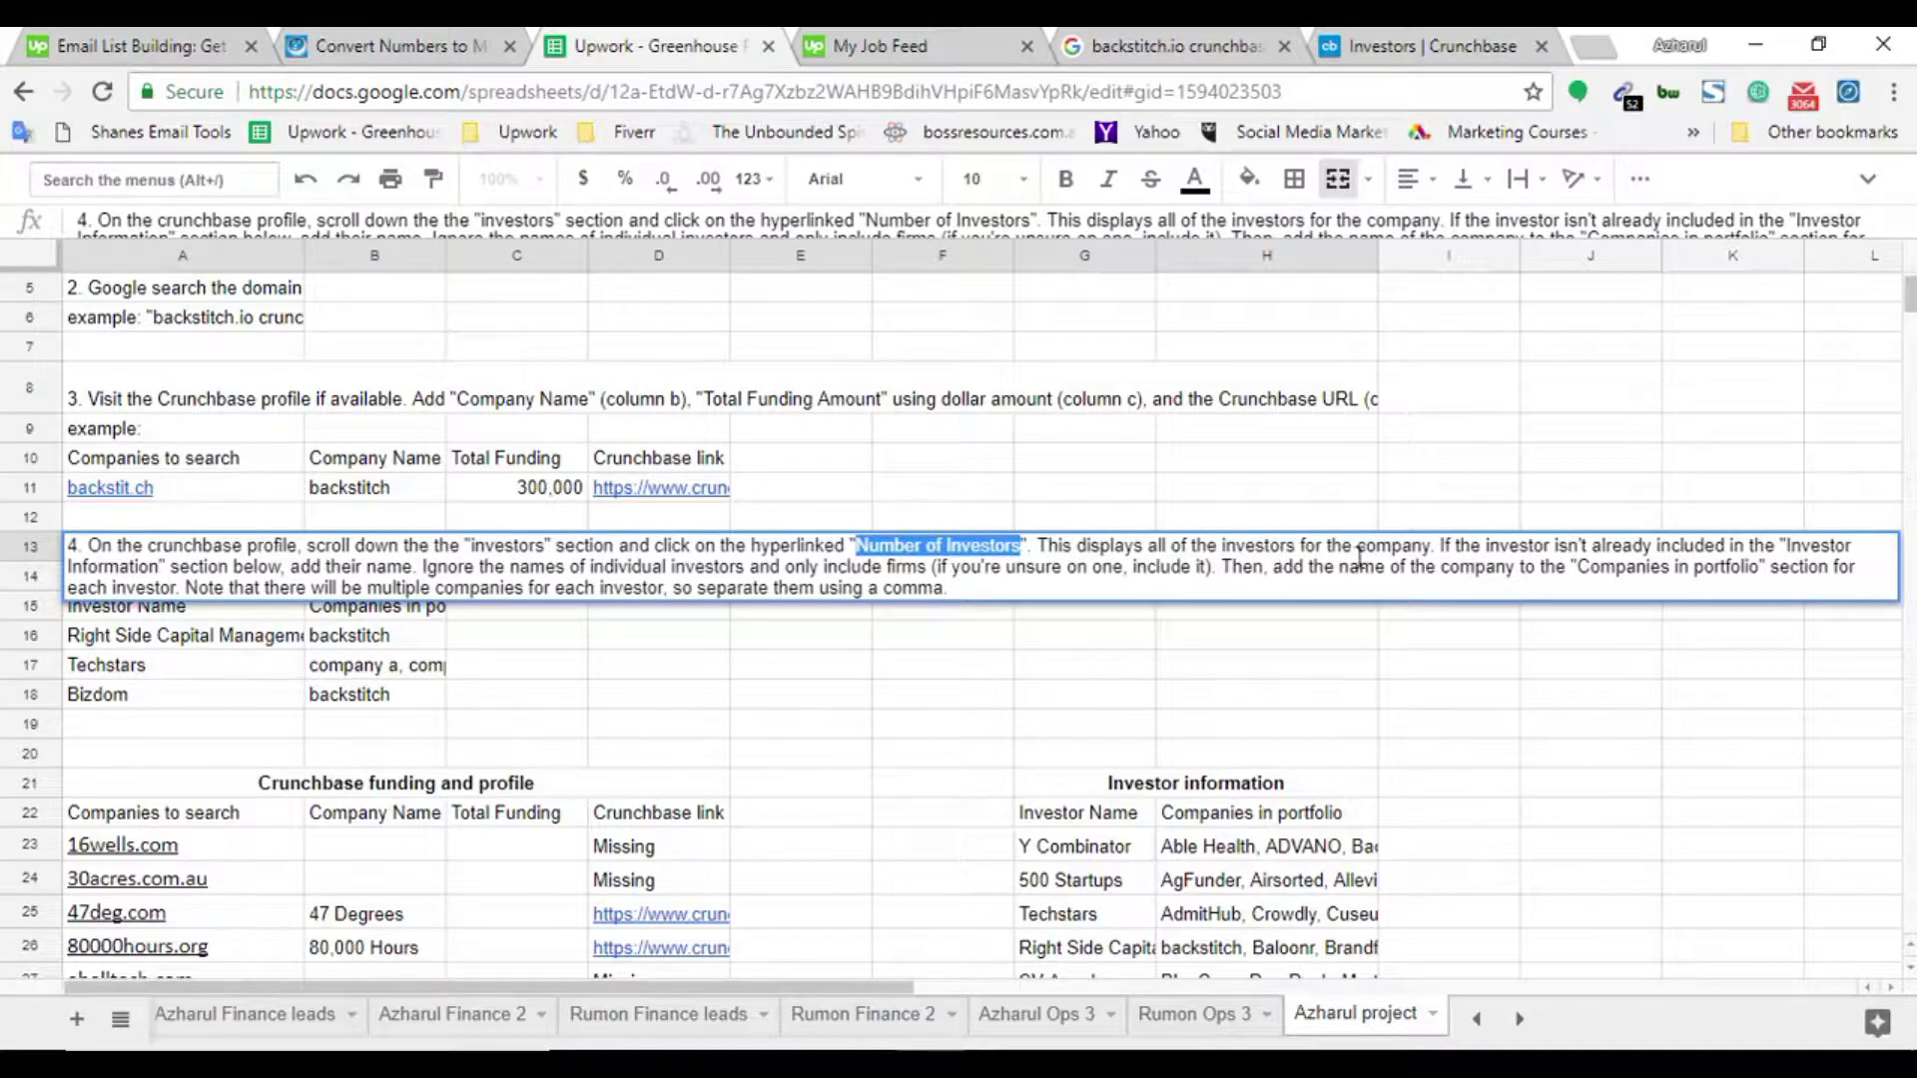
click(1426, 30)
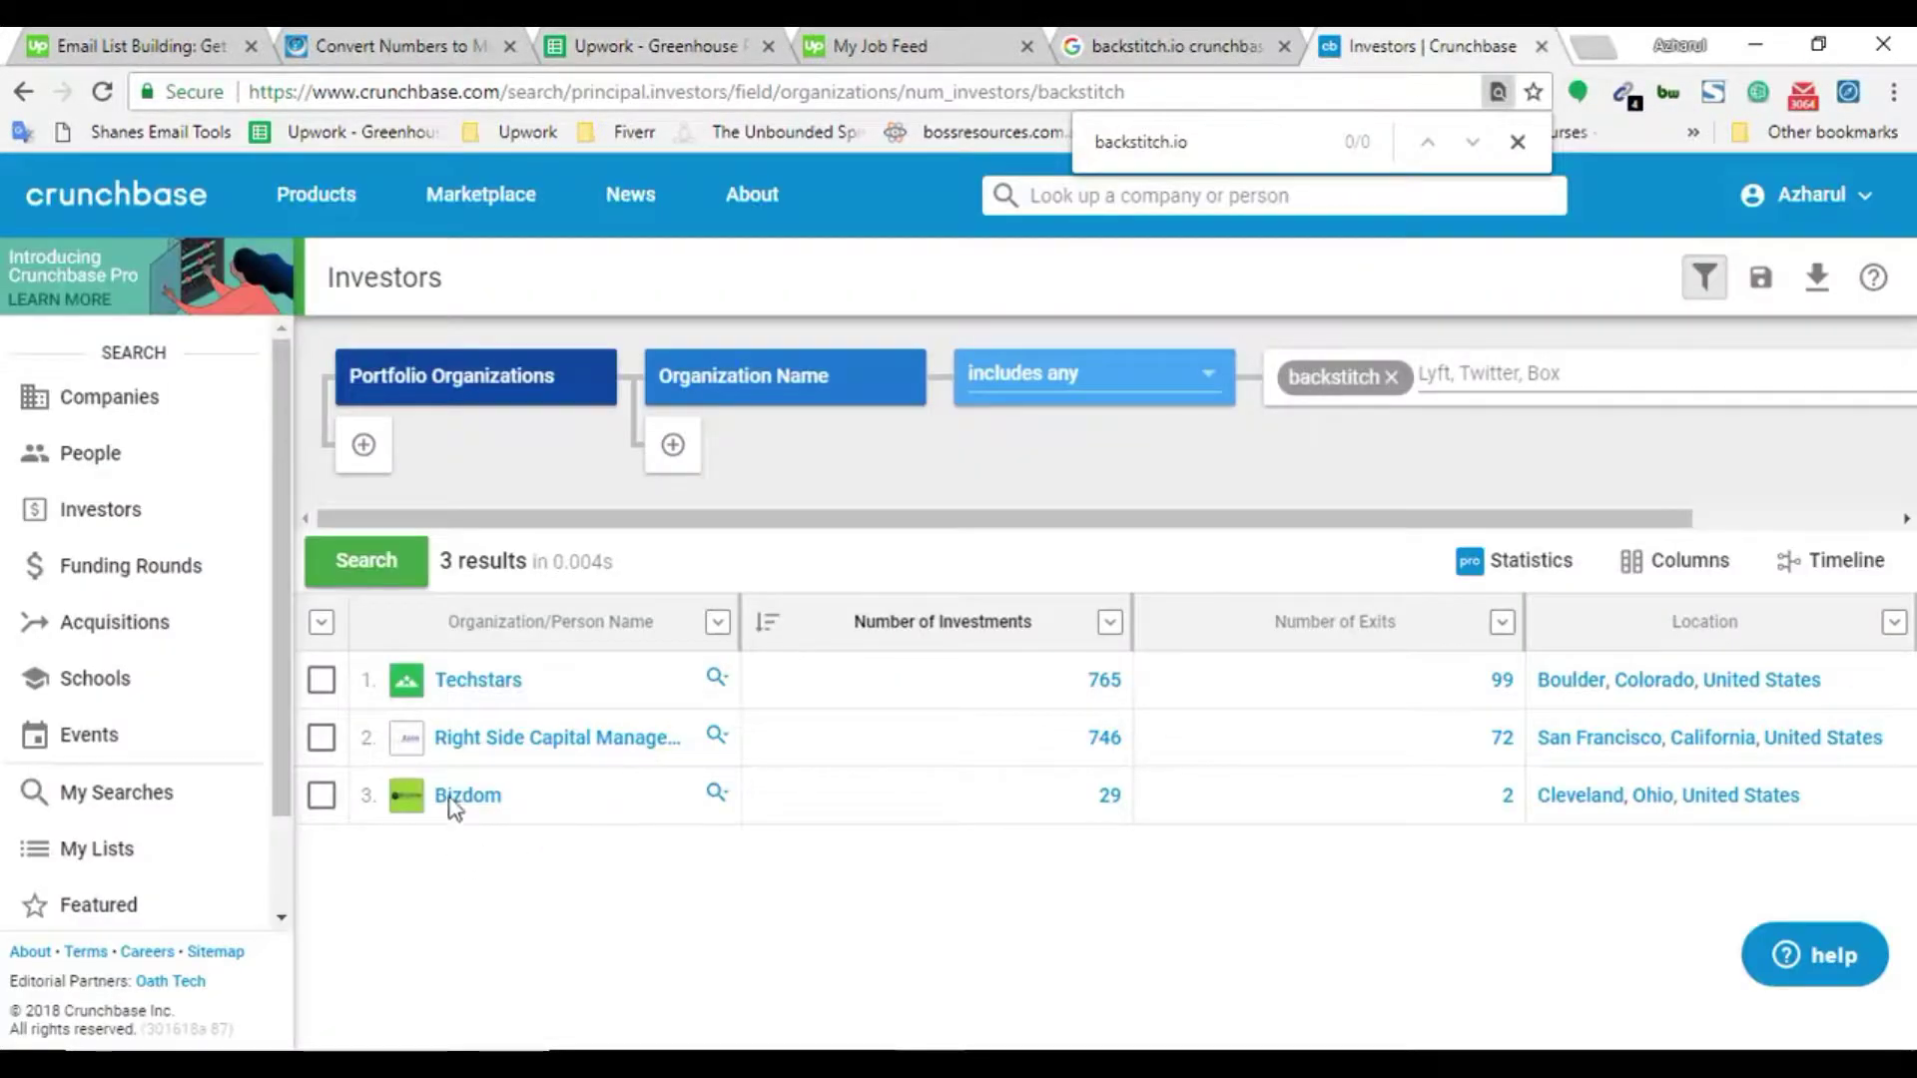
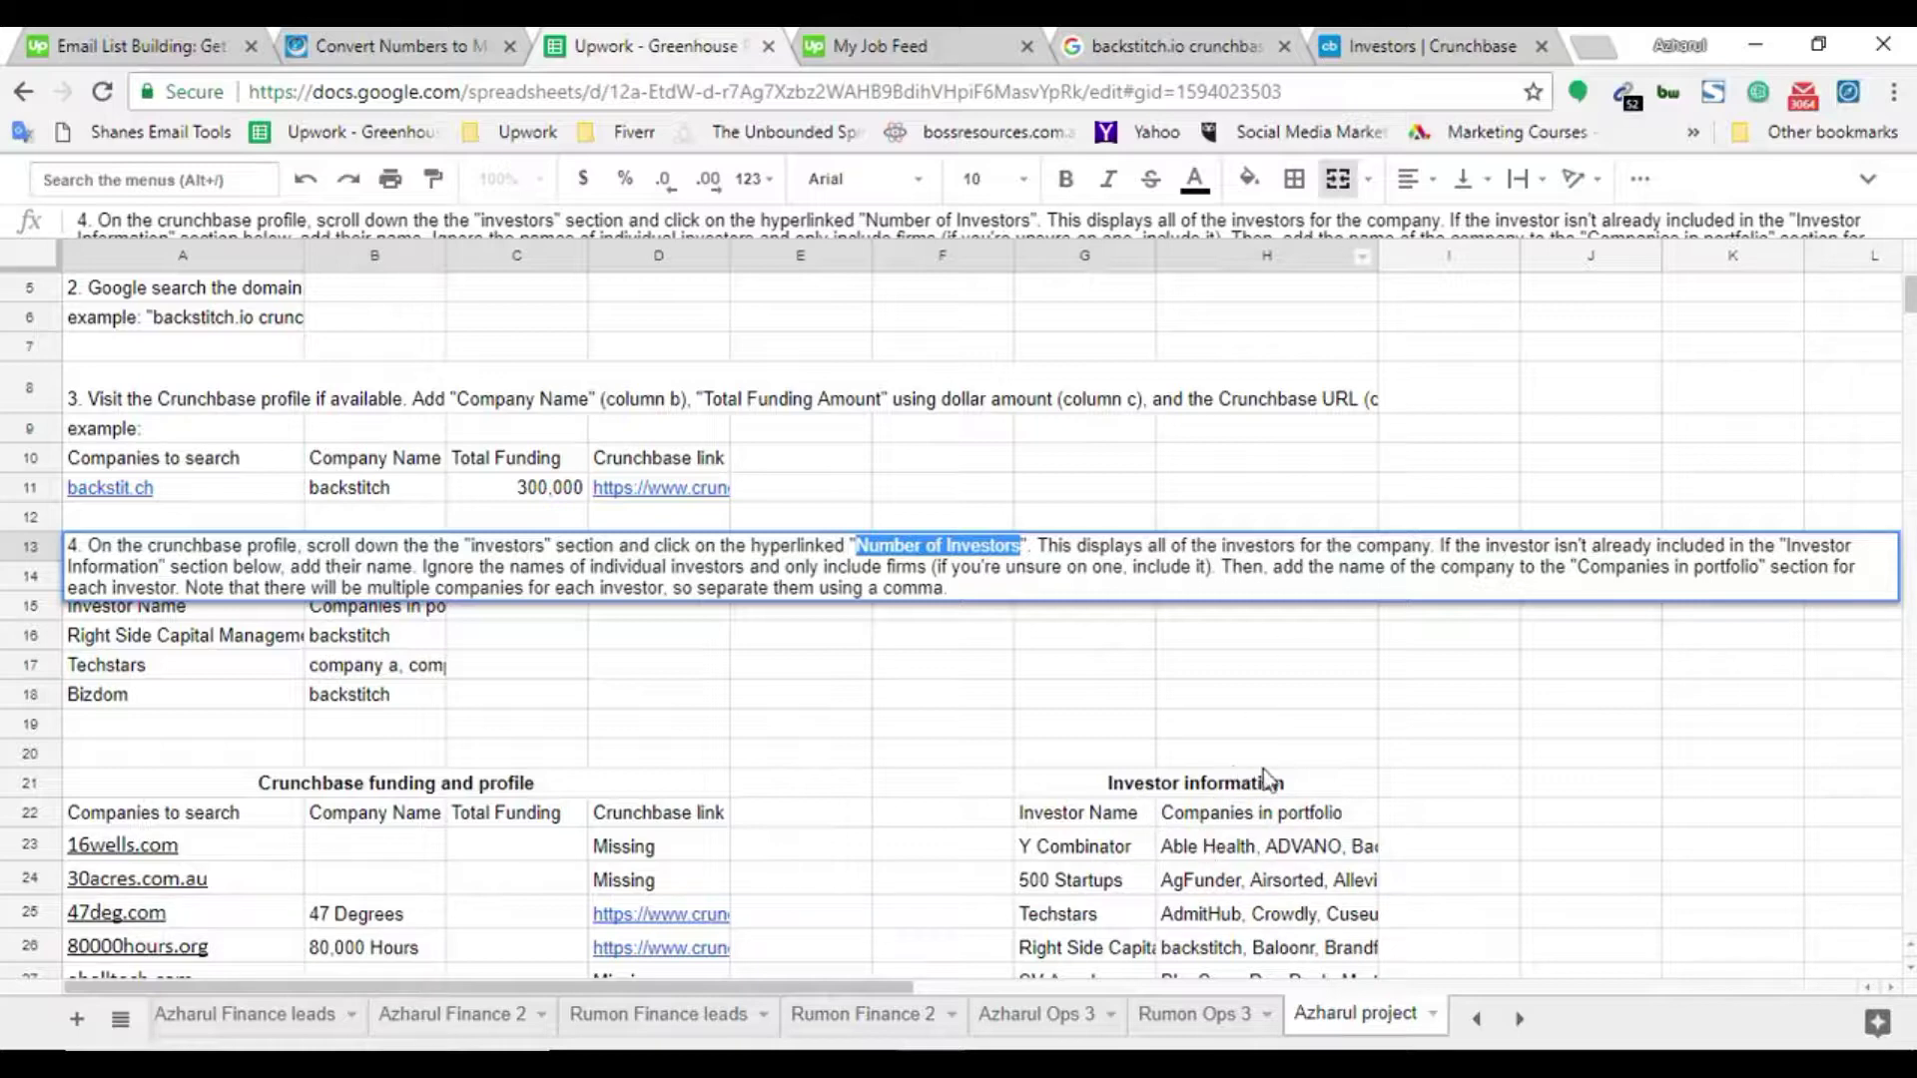
Point out the Investor Name and Companies in portfolio headings under Investor information in the spreadsheet
scroll(1203, 774, down, 2)
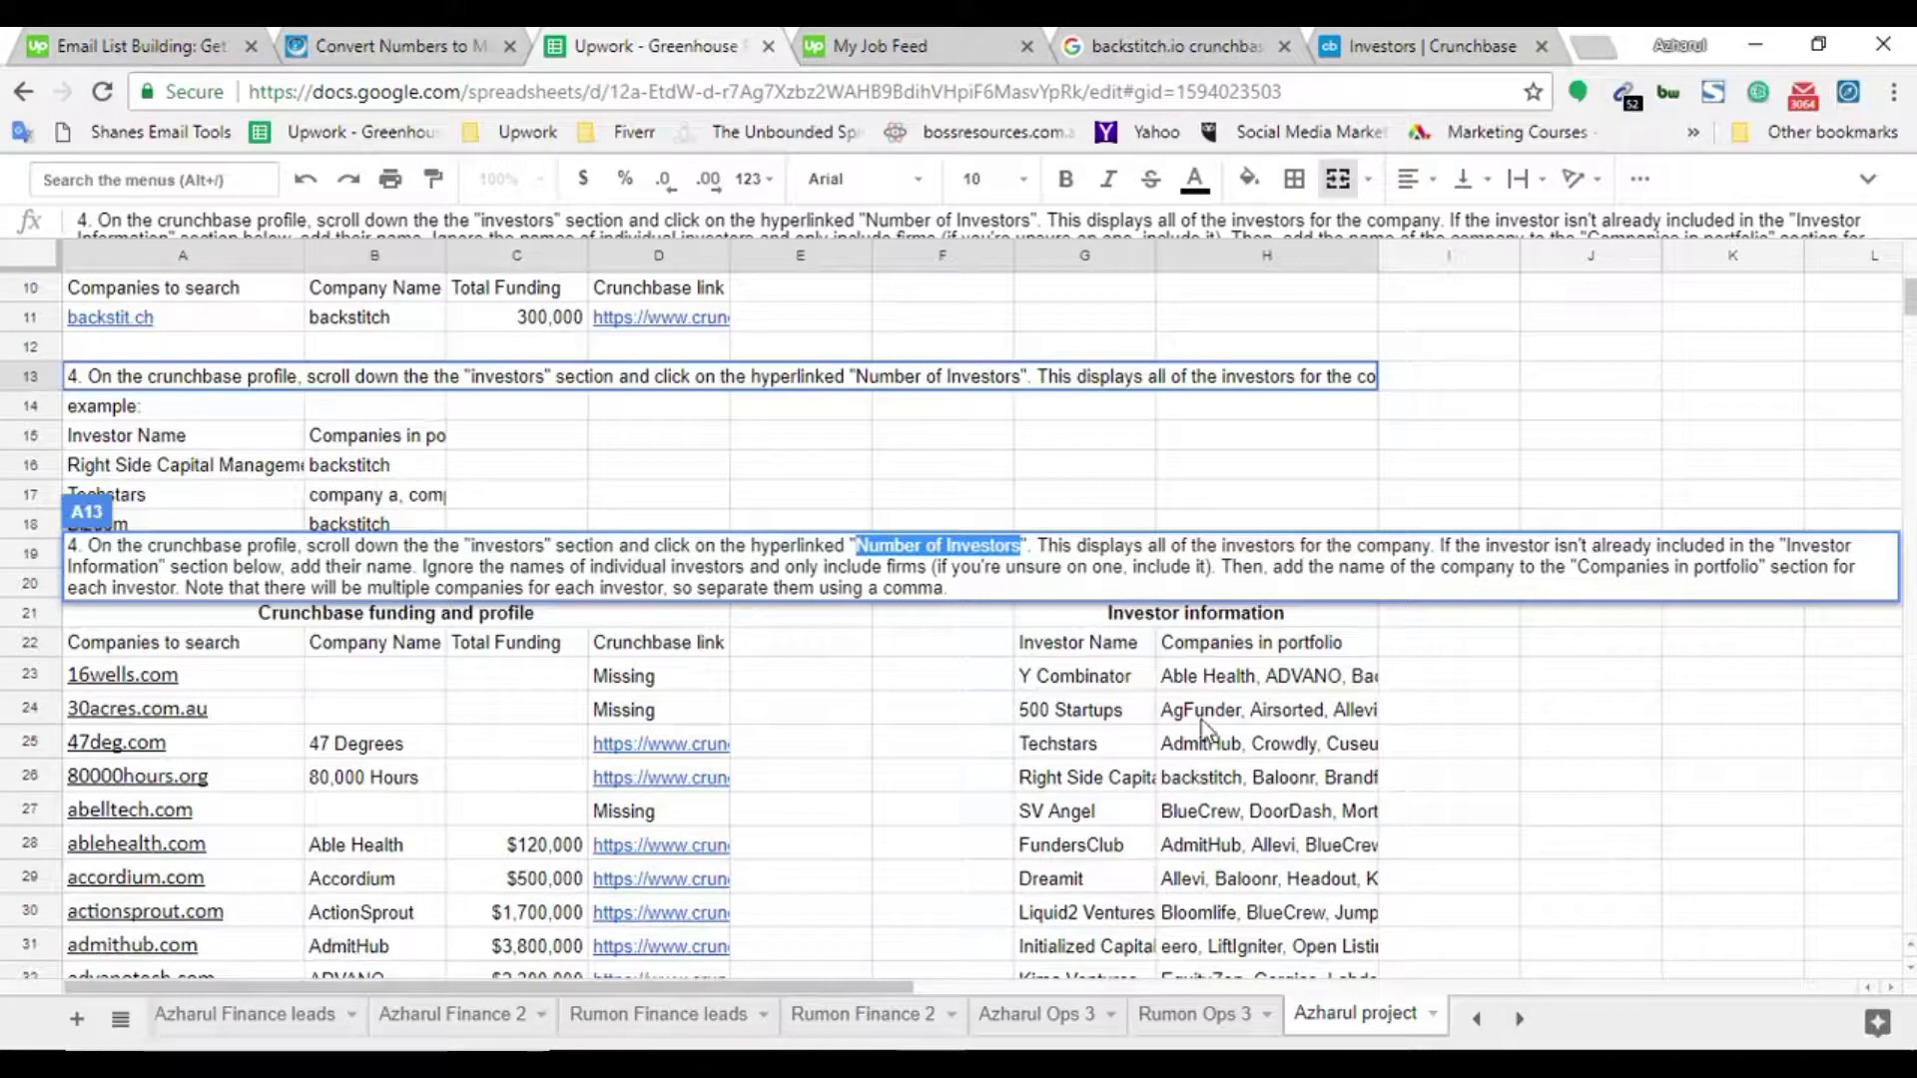
scroll(1165, 770, up, 1)
click(1166, 770)
click(1122, 734)
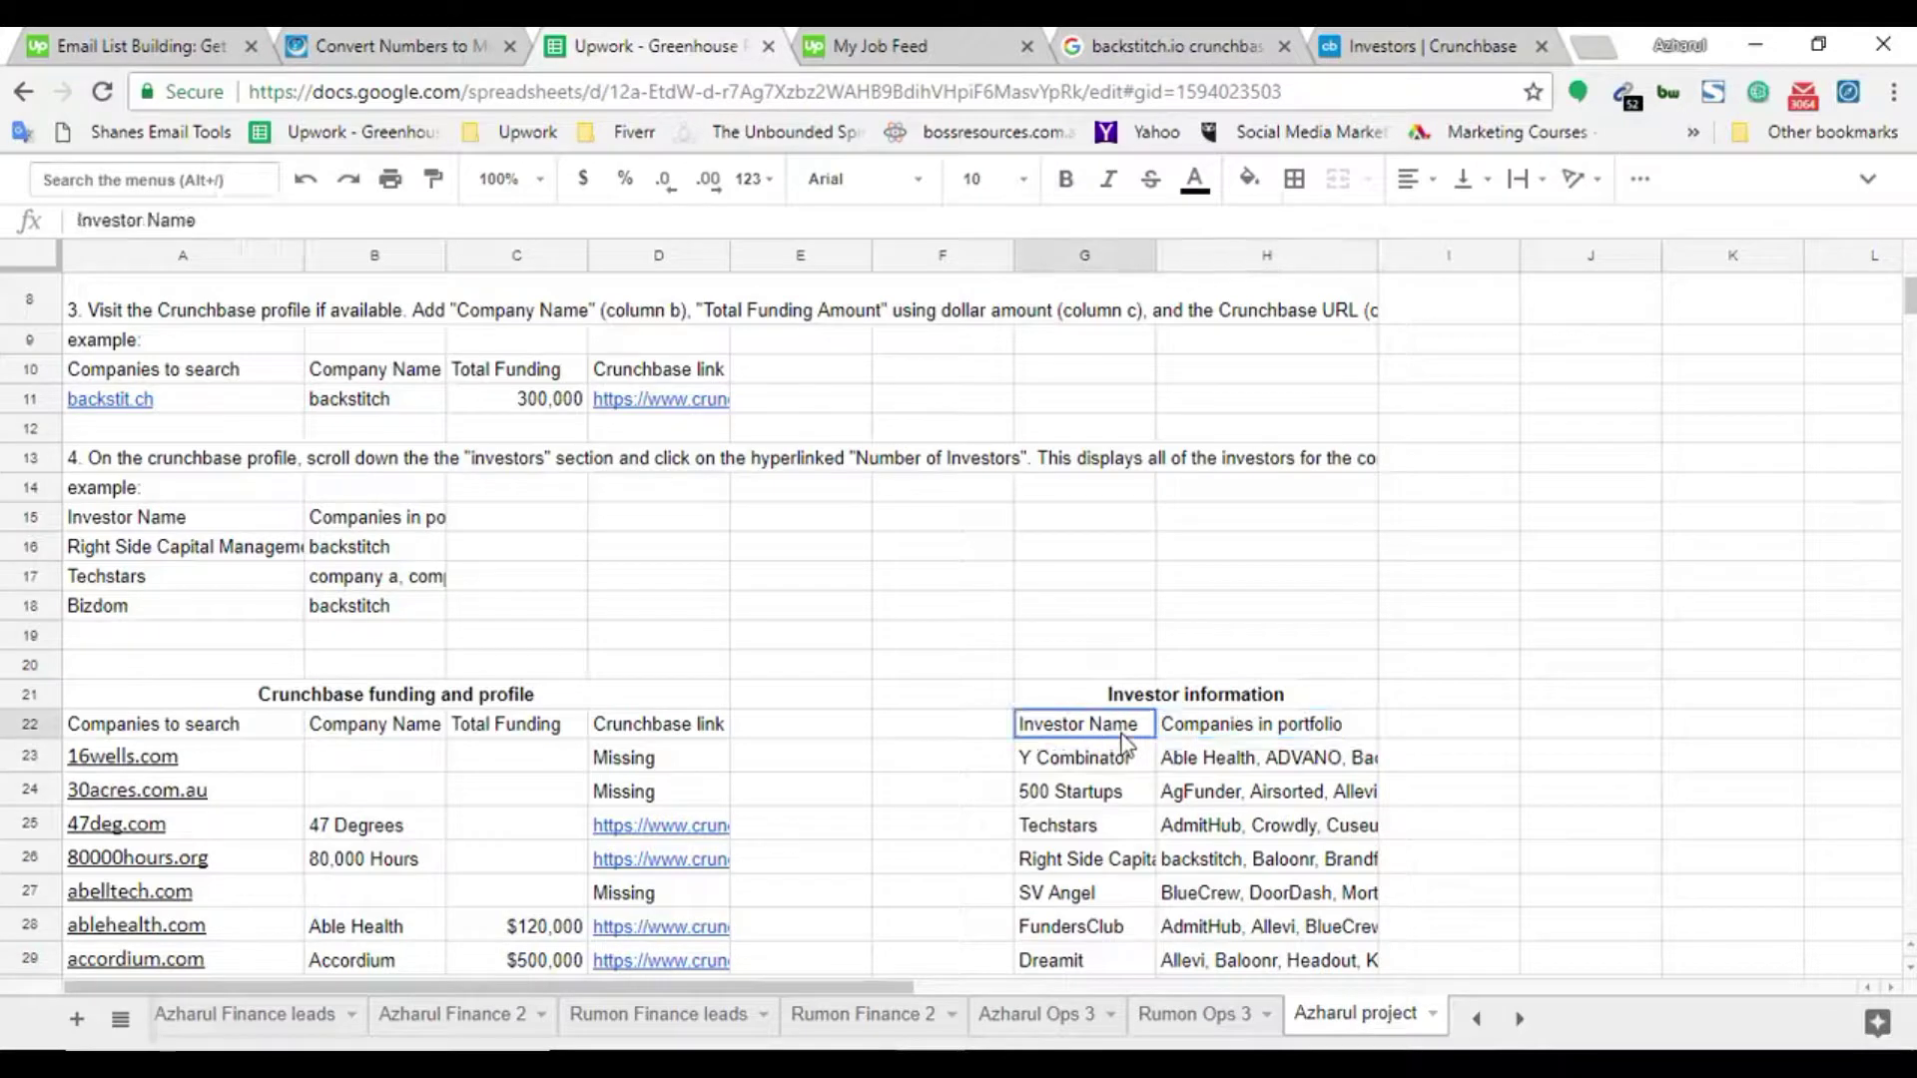
key(Right)
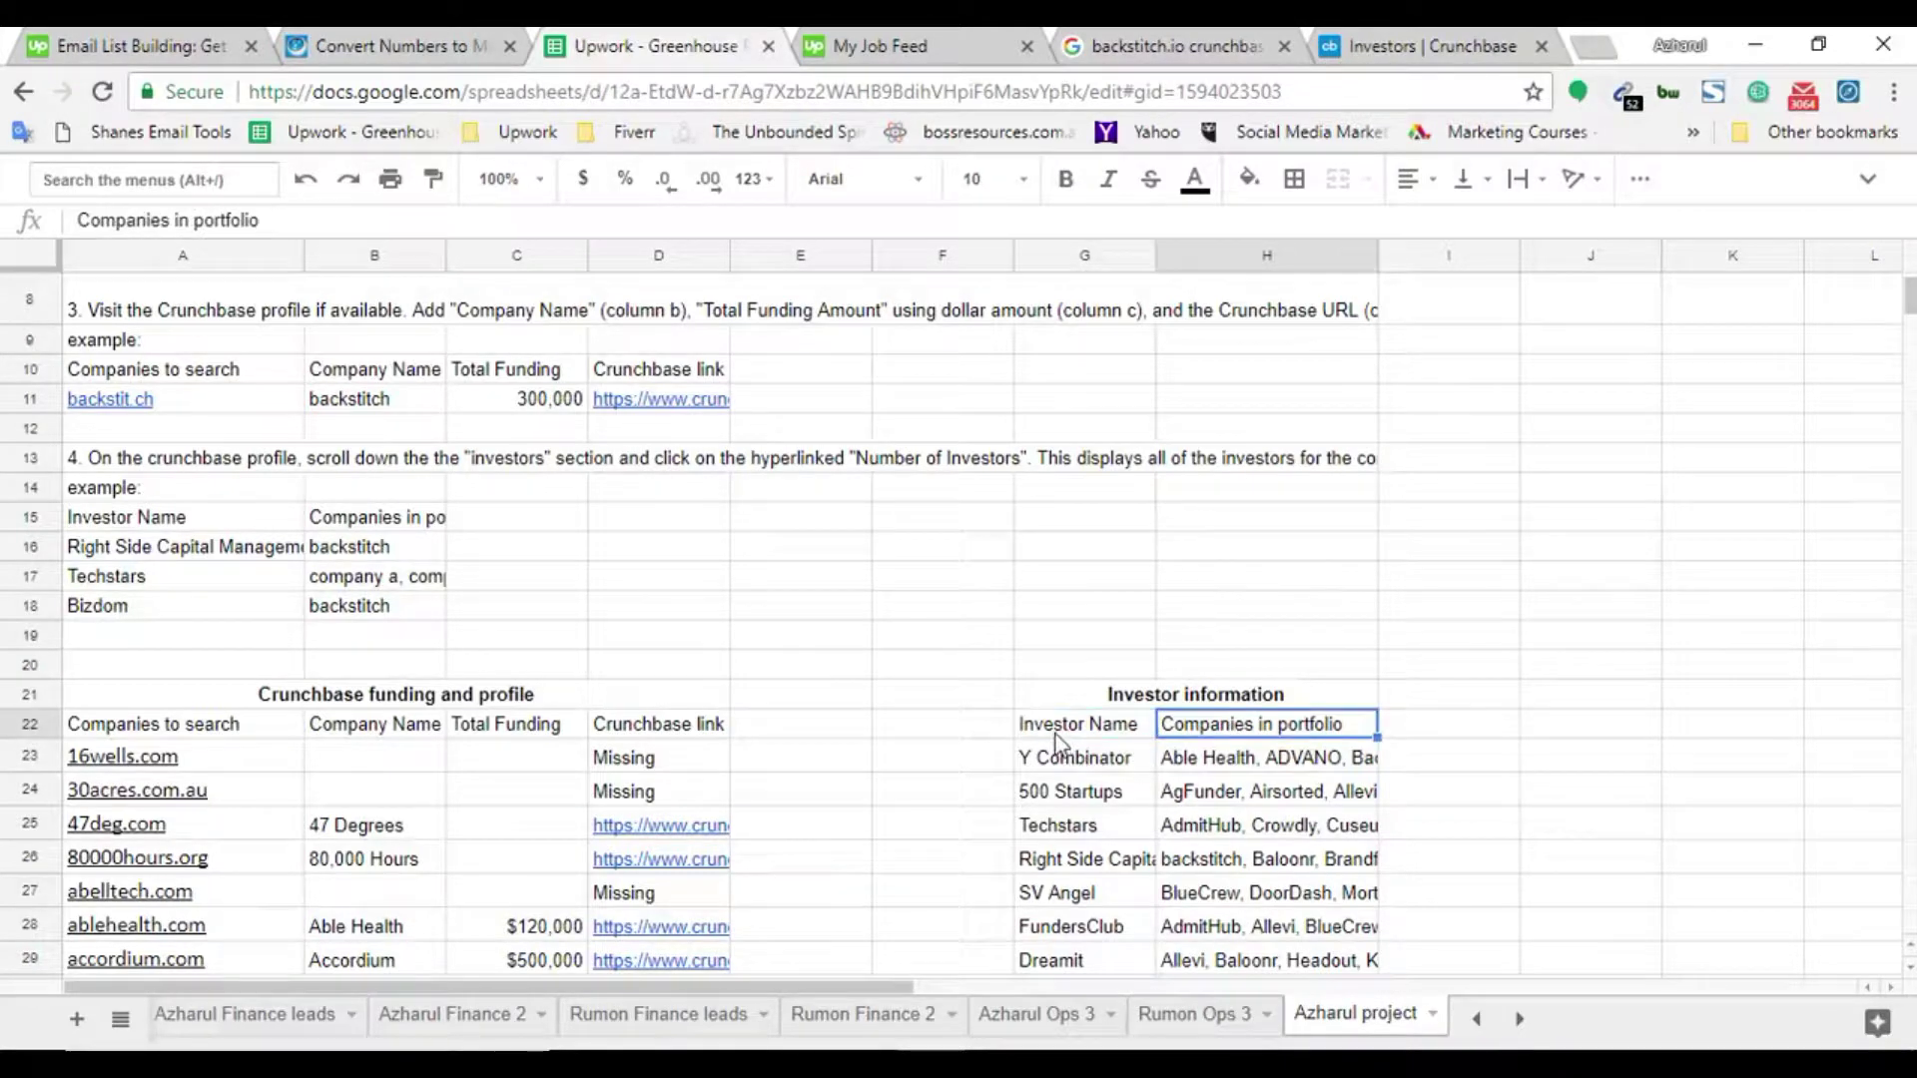
click(1067, 736)
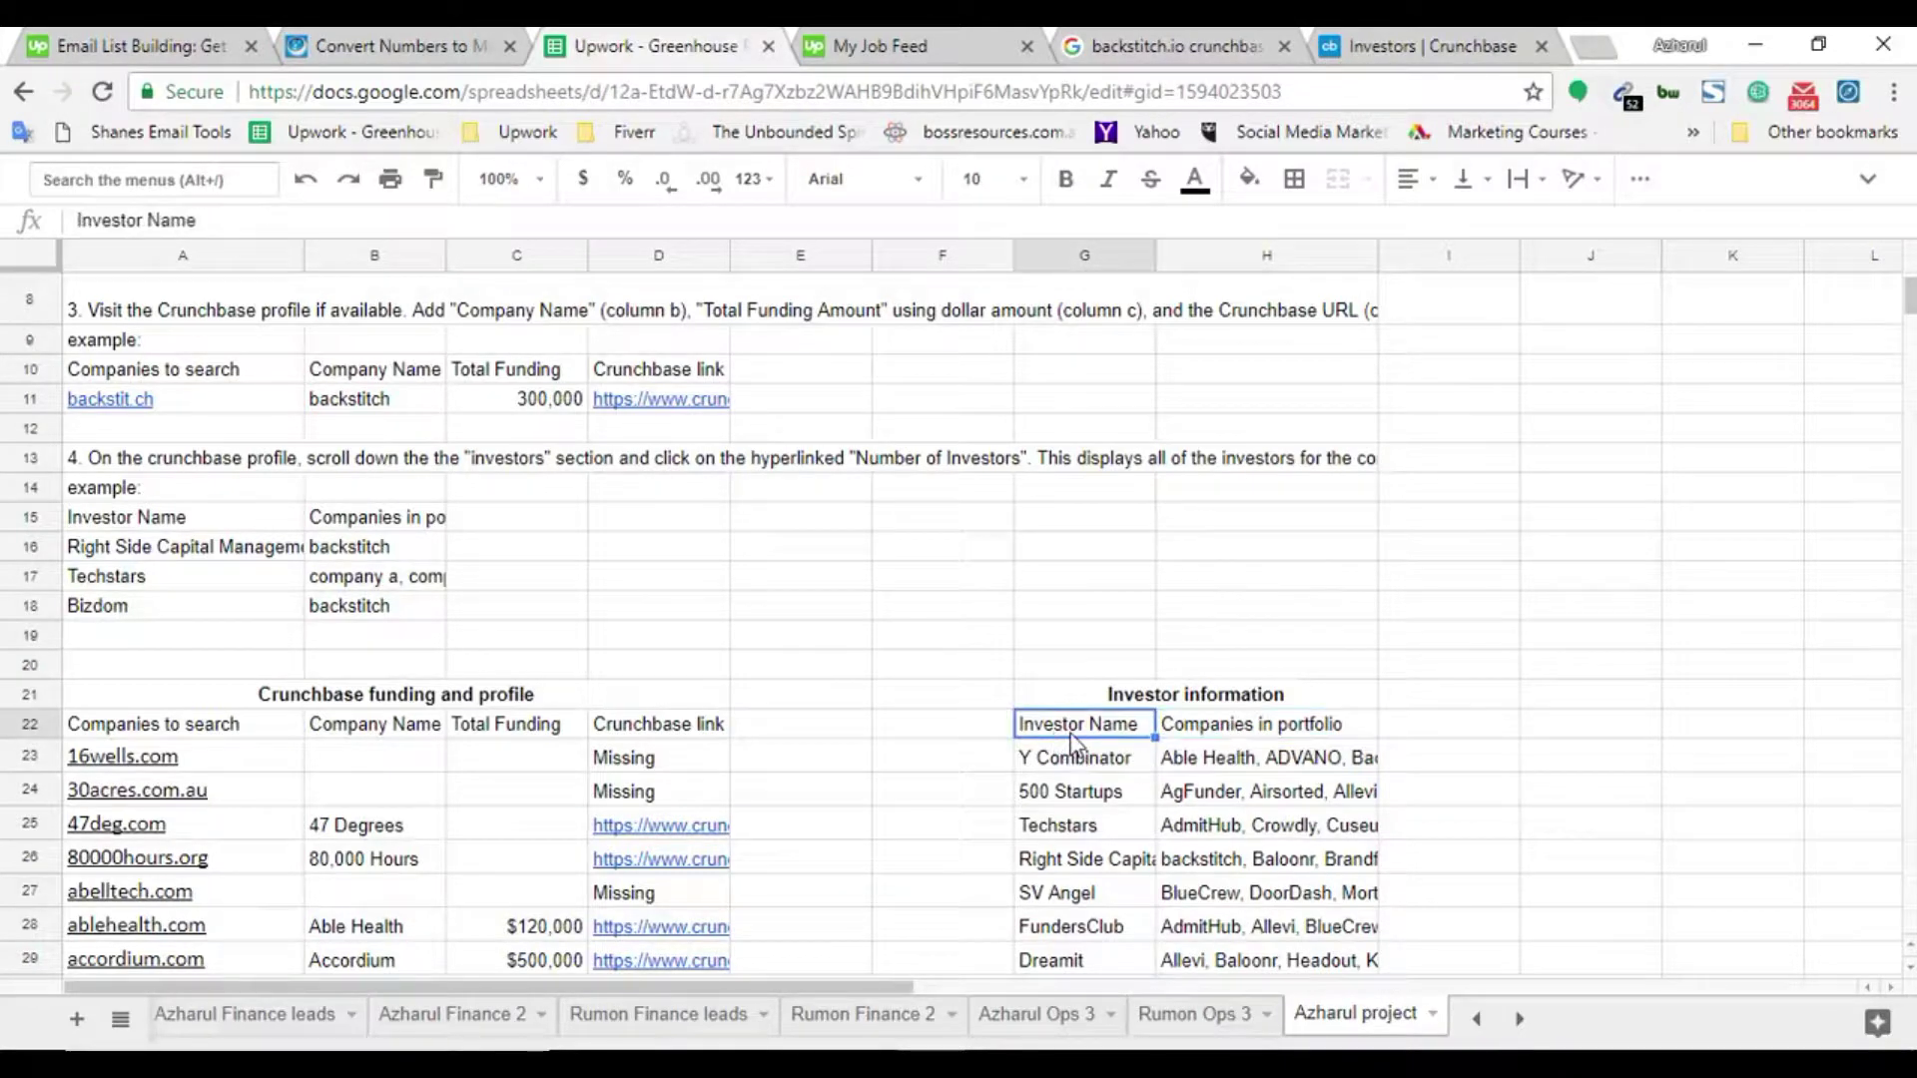
click(1257, 739)
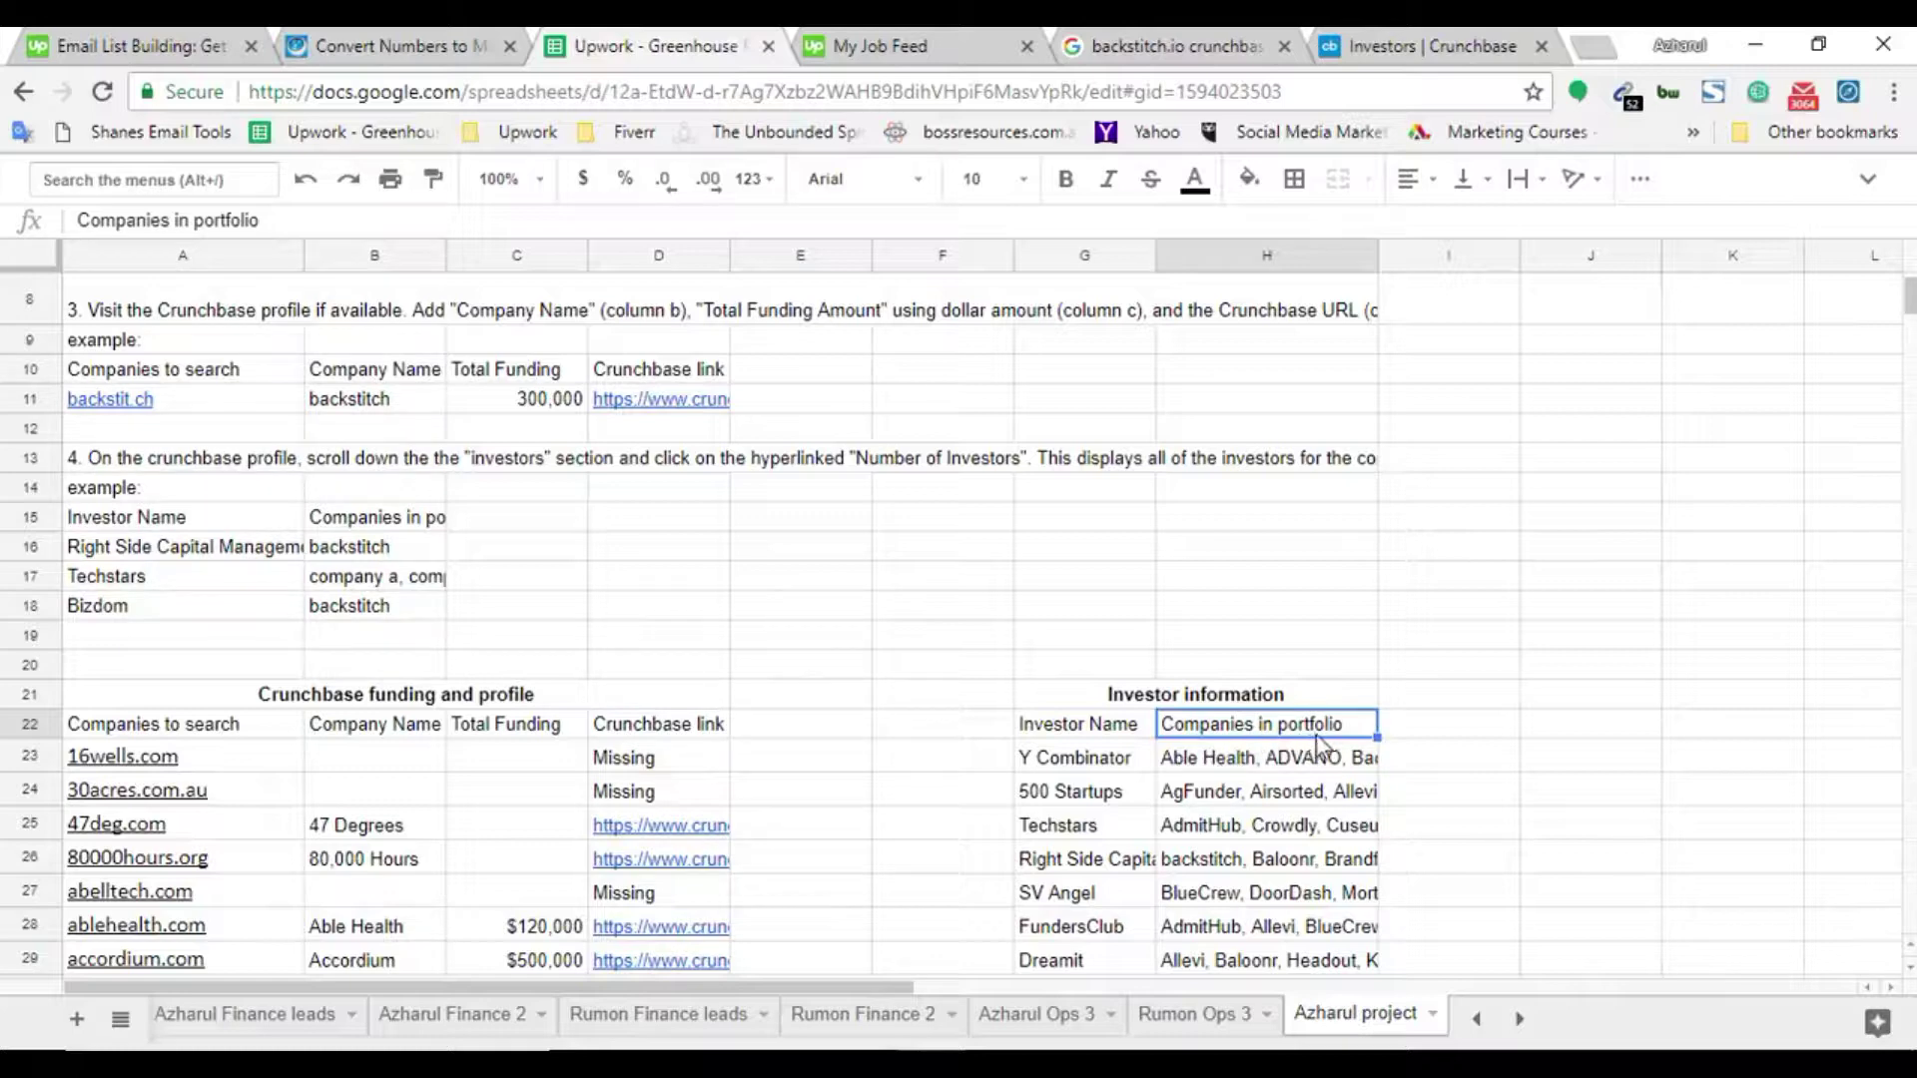
click(1119, 734)
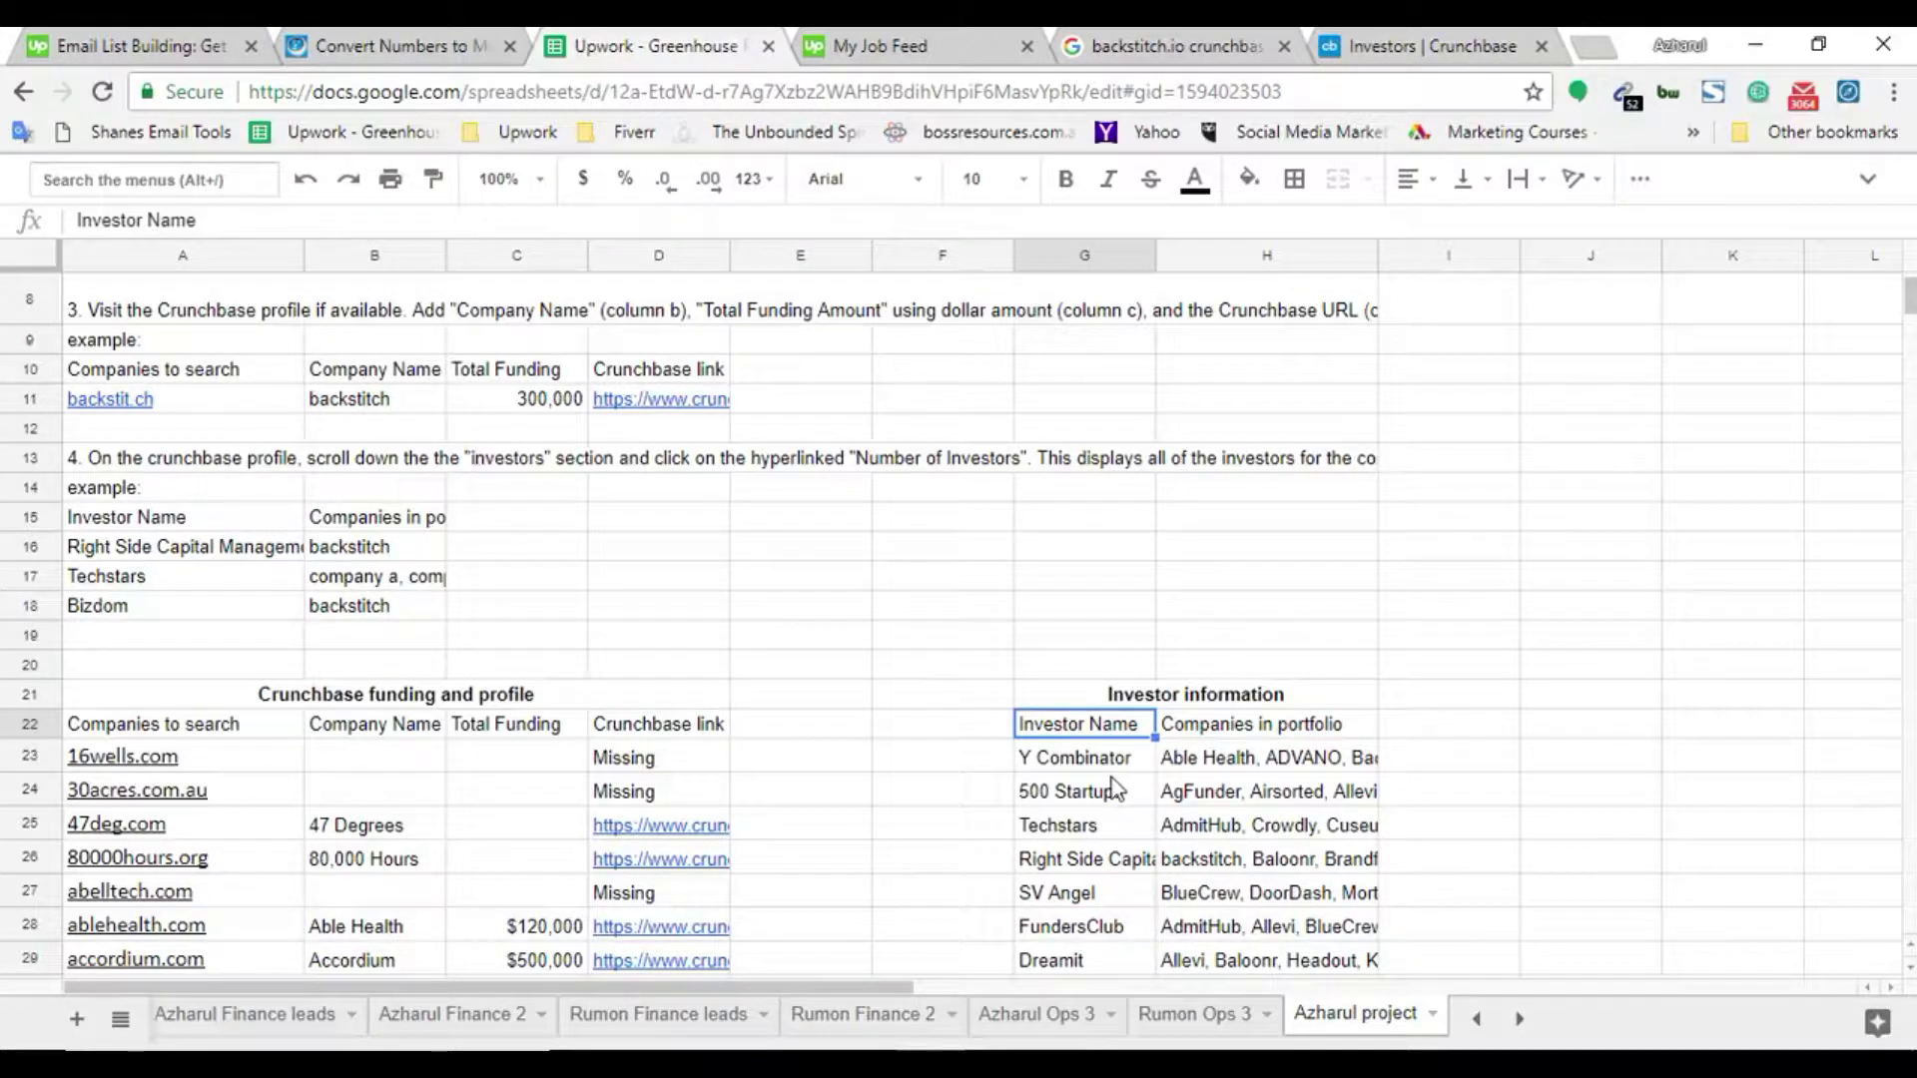
Point out Y Combinator and look through the investor names recorded in column G
click(1115, 790)
click(1112, 763)
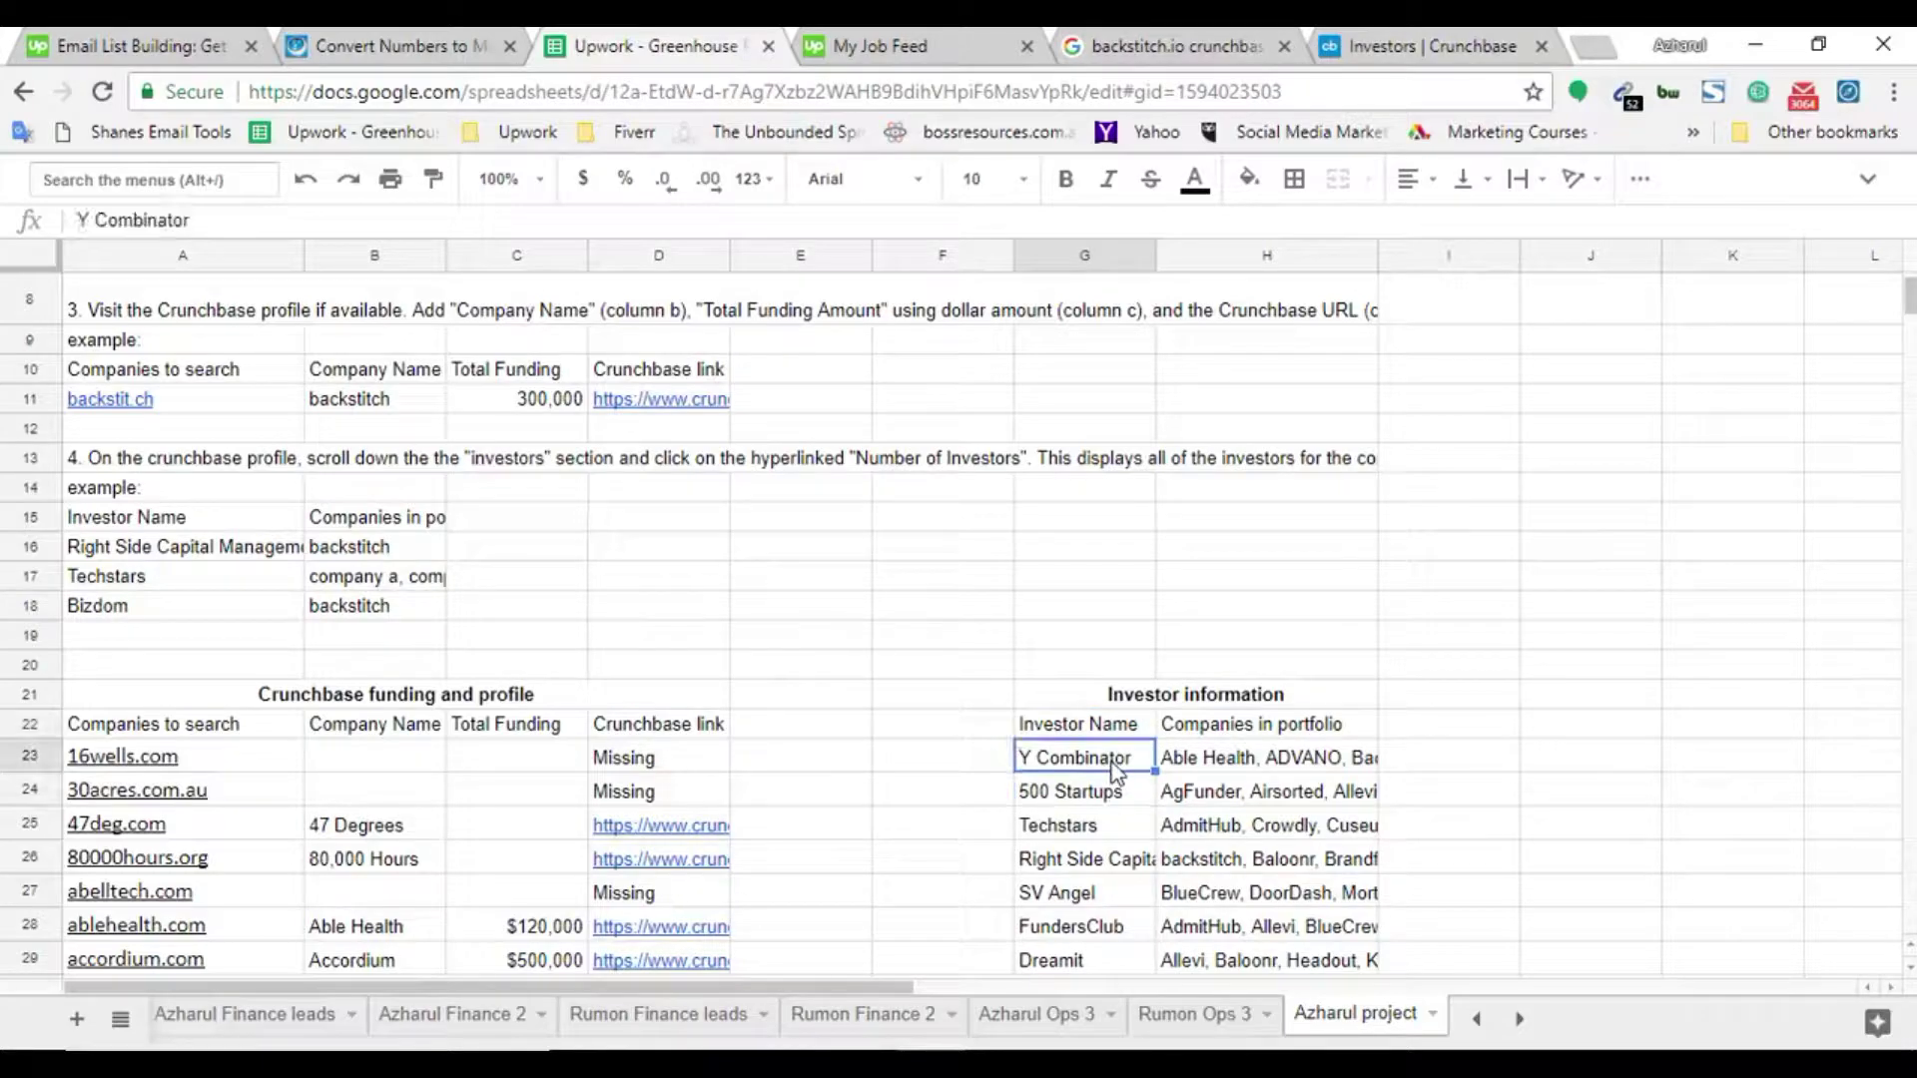
scroll(1091, 794, down, 10)
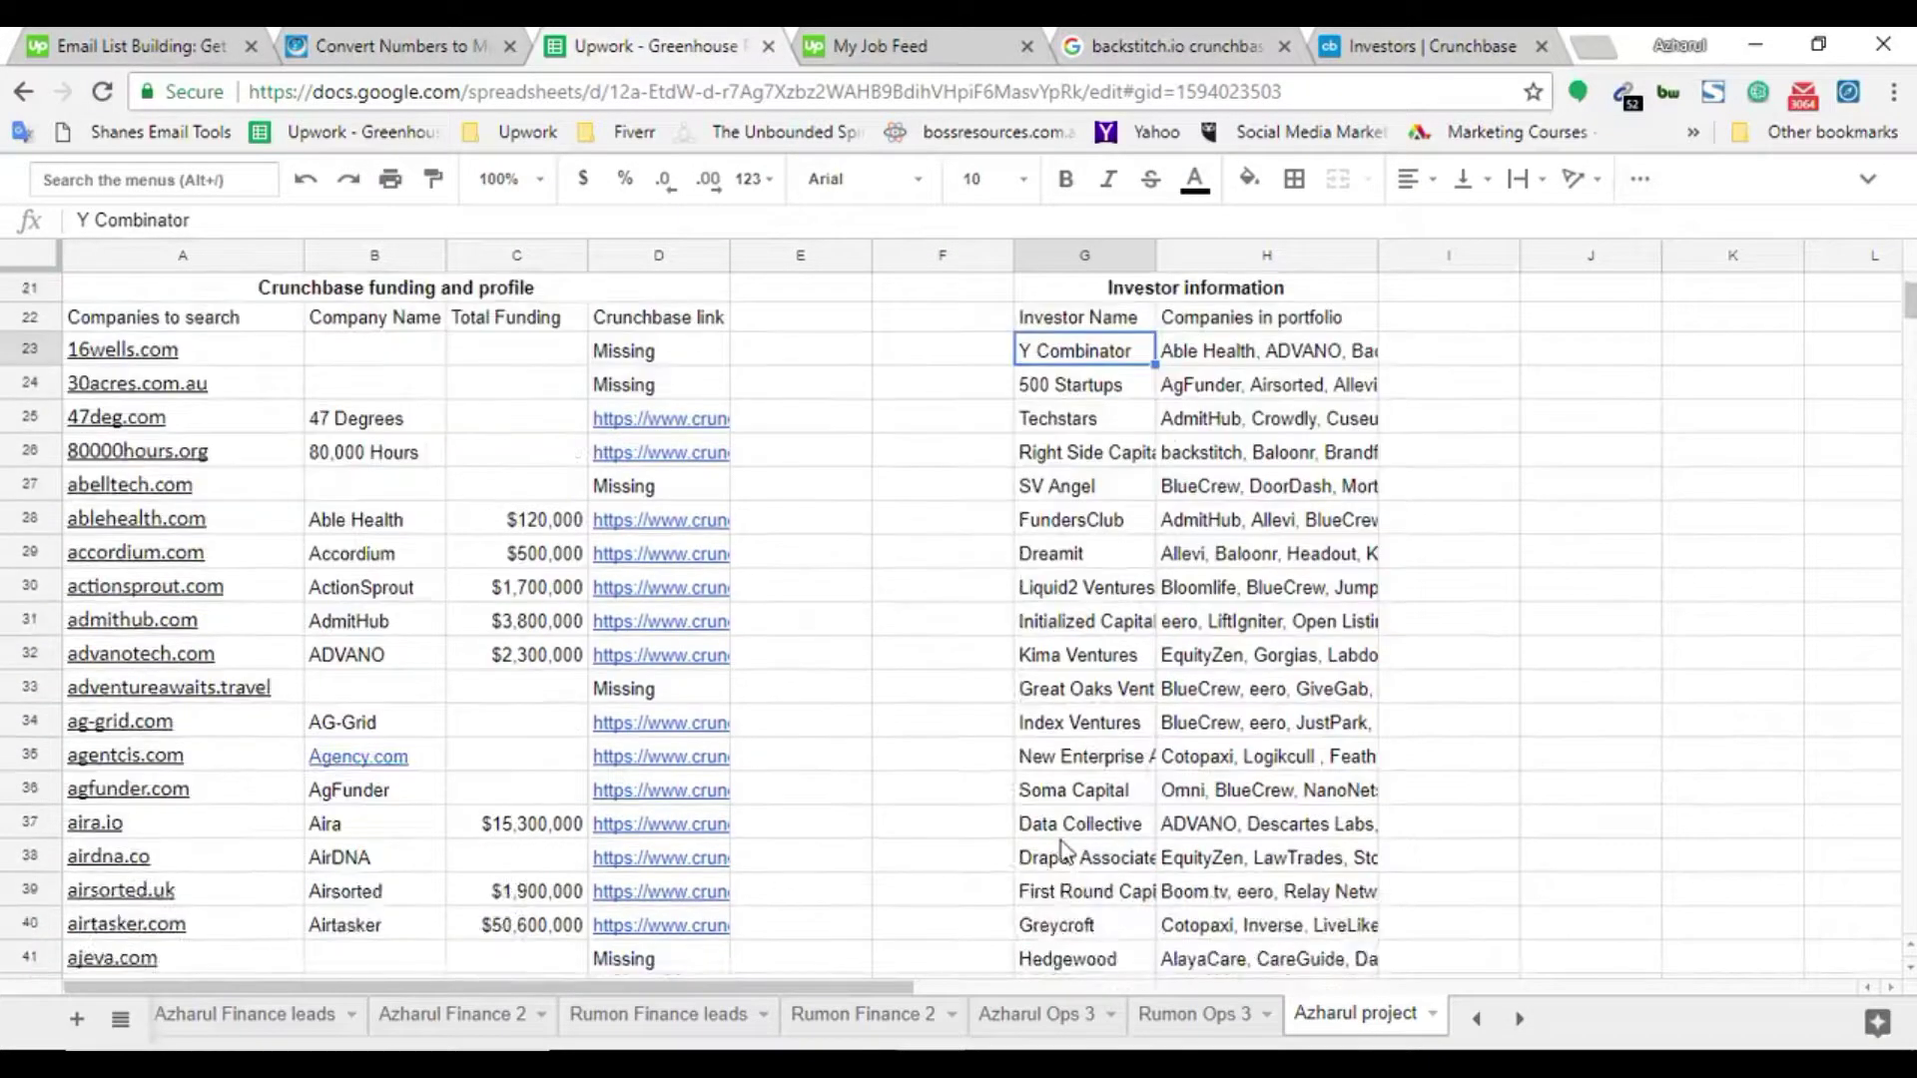
scroll(1052, 842, up, 8)
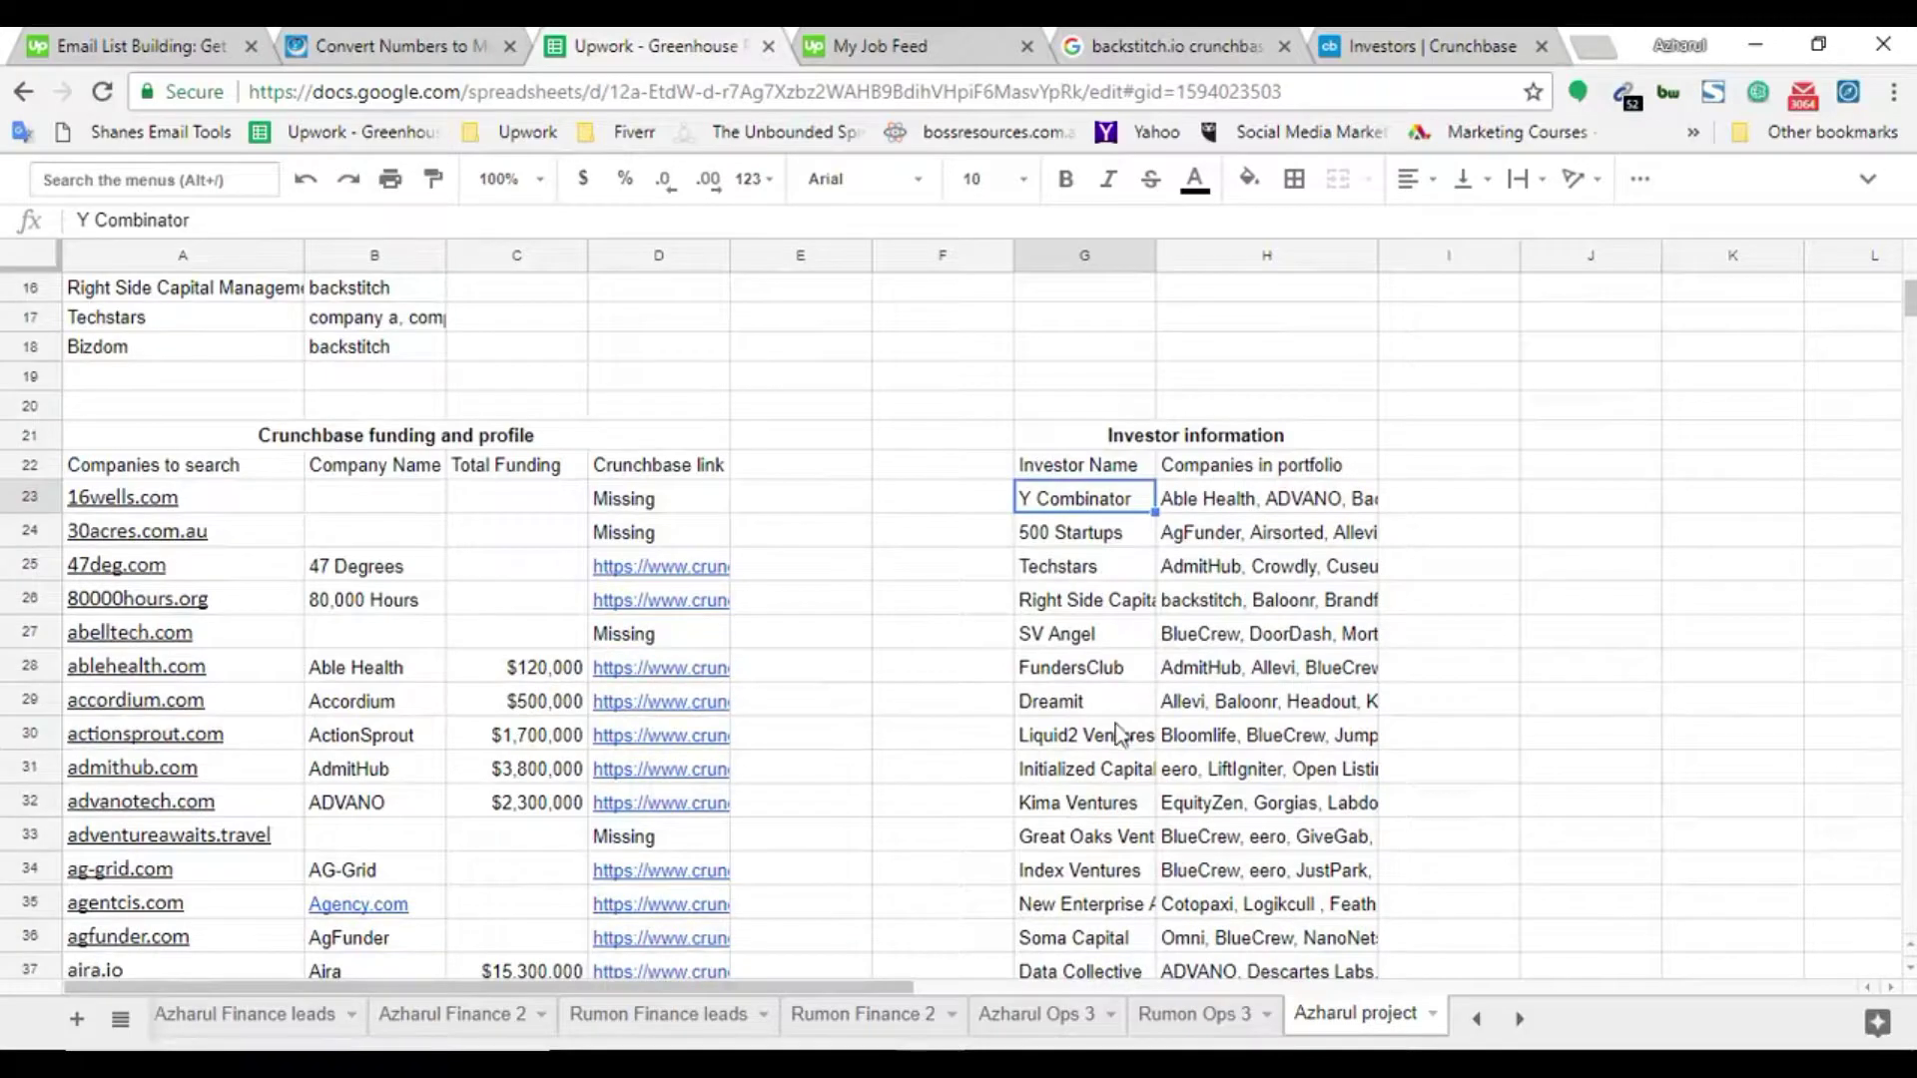
Show the full text of Y Combinator's Companies in portfolio cell, H23, and return to the investor's name
click(1228, 45)
click(899, 45)
click(677, 36)
click(1216, 507)
double_click(1216, 507)
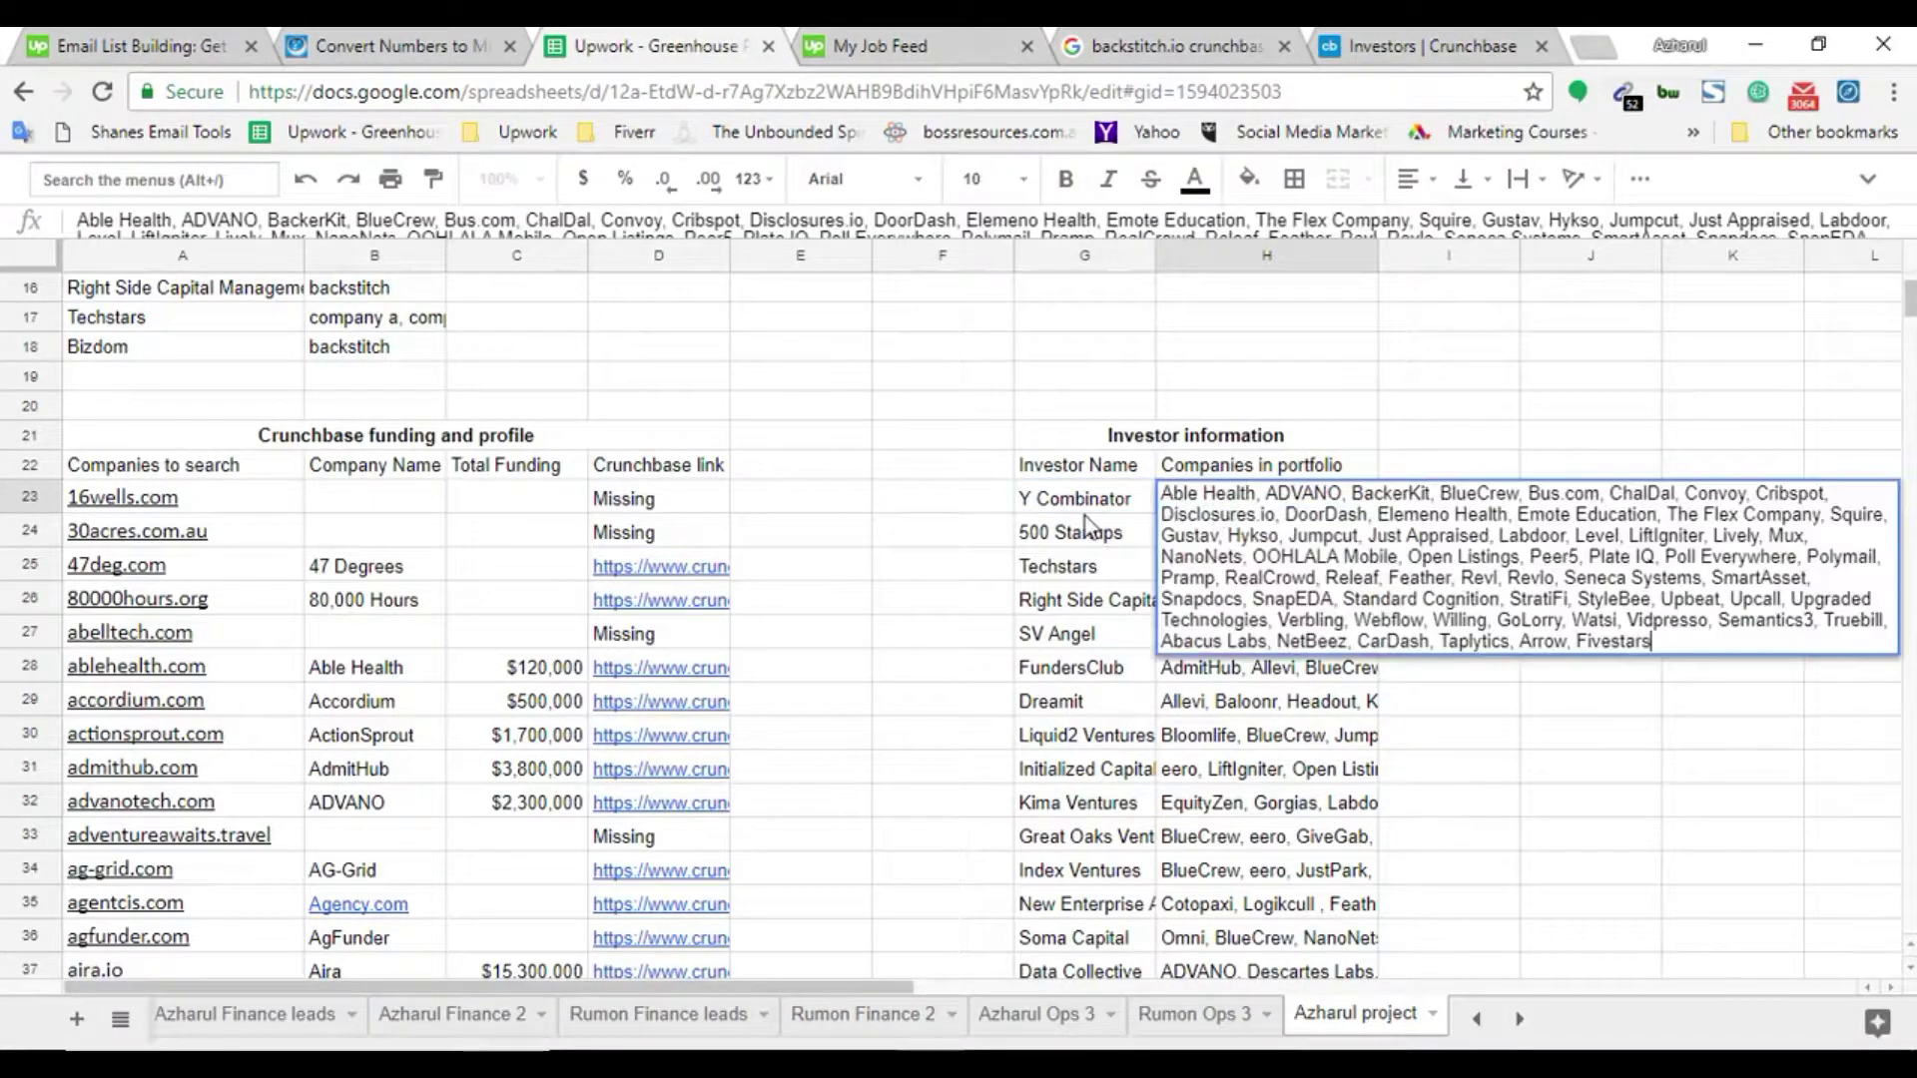
click(1084, 521)
Show the fourth instruction's full text, highlight "their name", and point out the Investor Name heading in the spreadsheet
scroll(999, 530, up, 2)
double_click(944, 356)
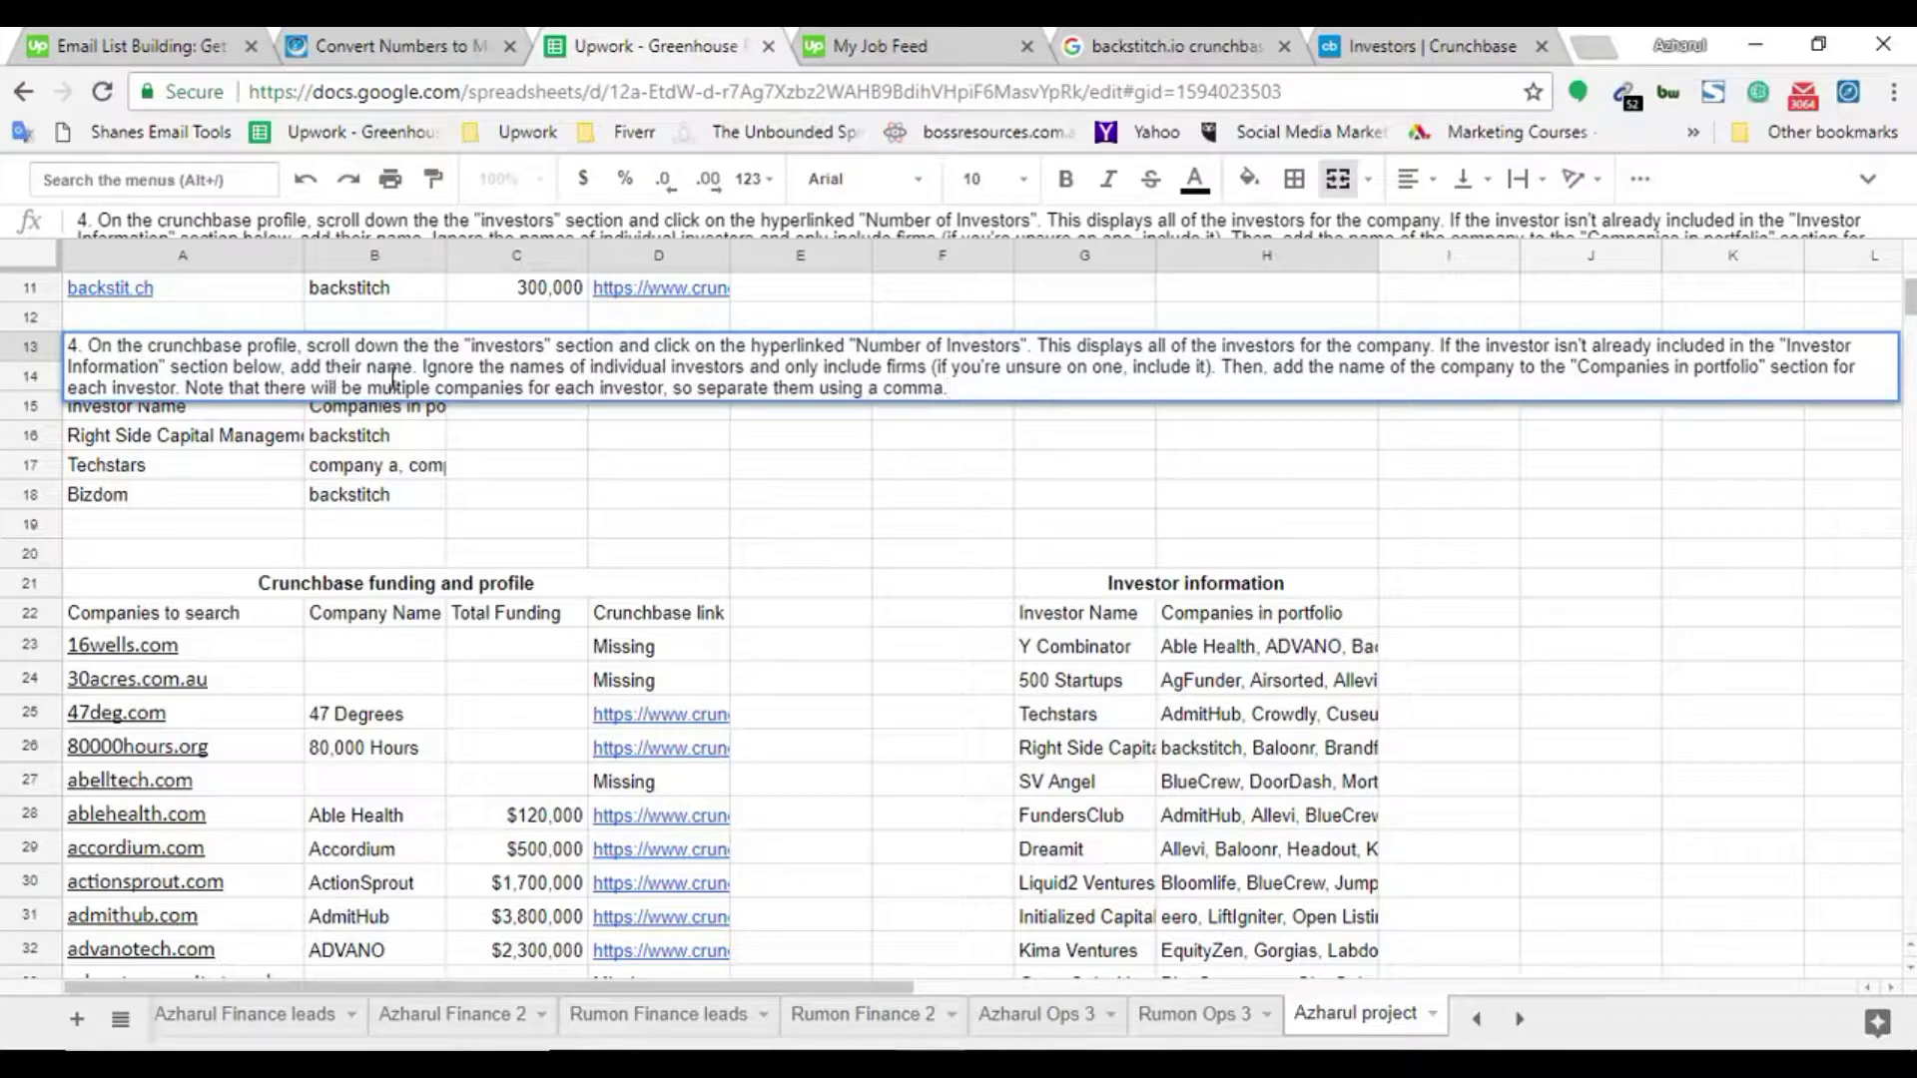
drag(415, 372, 325, 369)
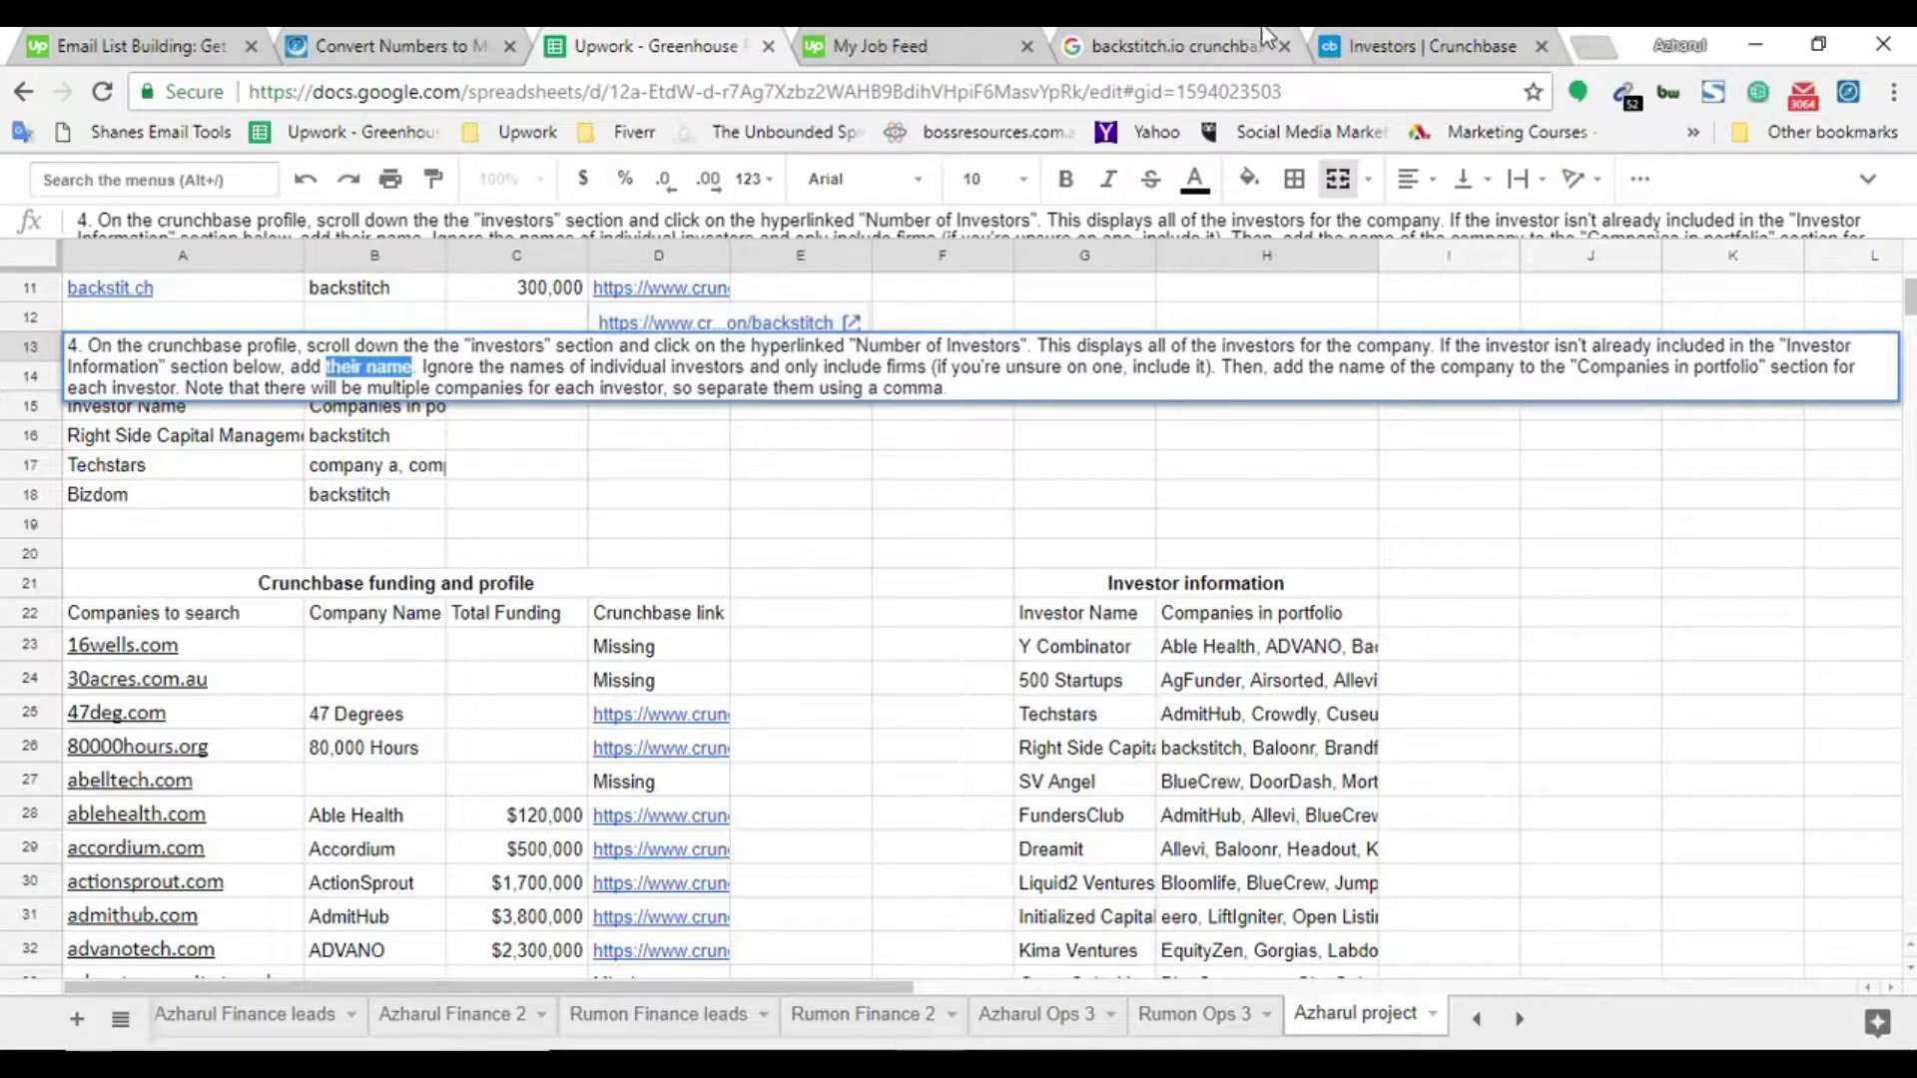
click(1189, 45)
click(667, 40)
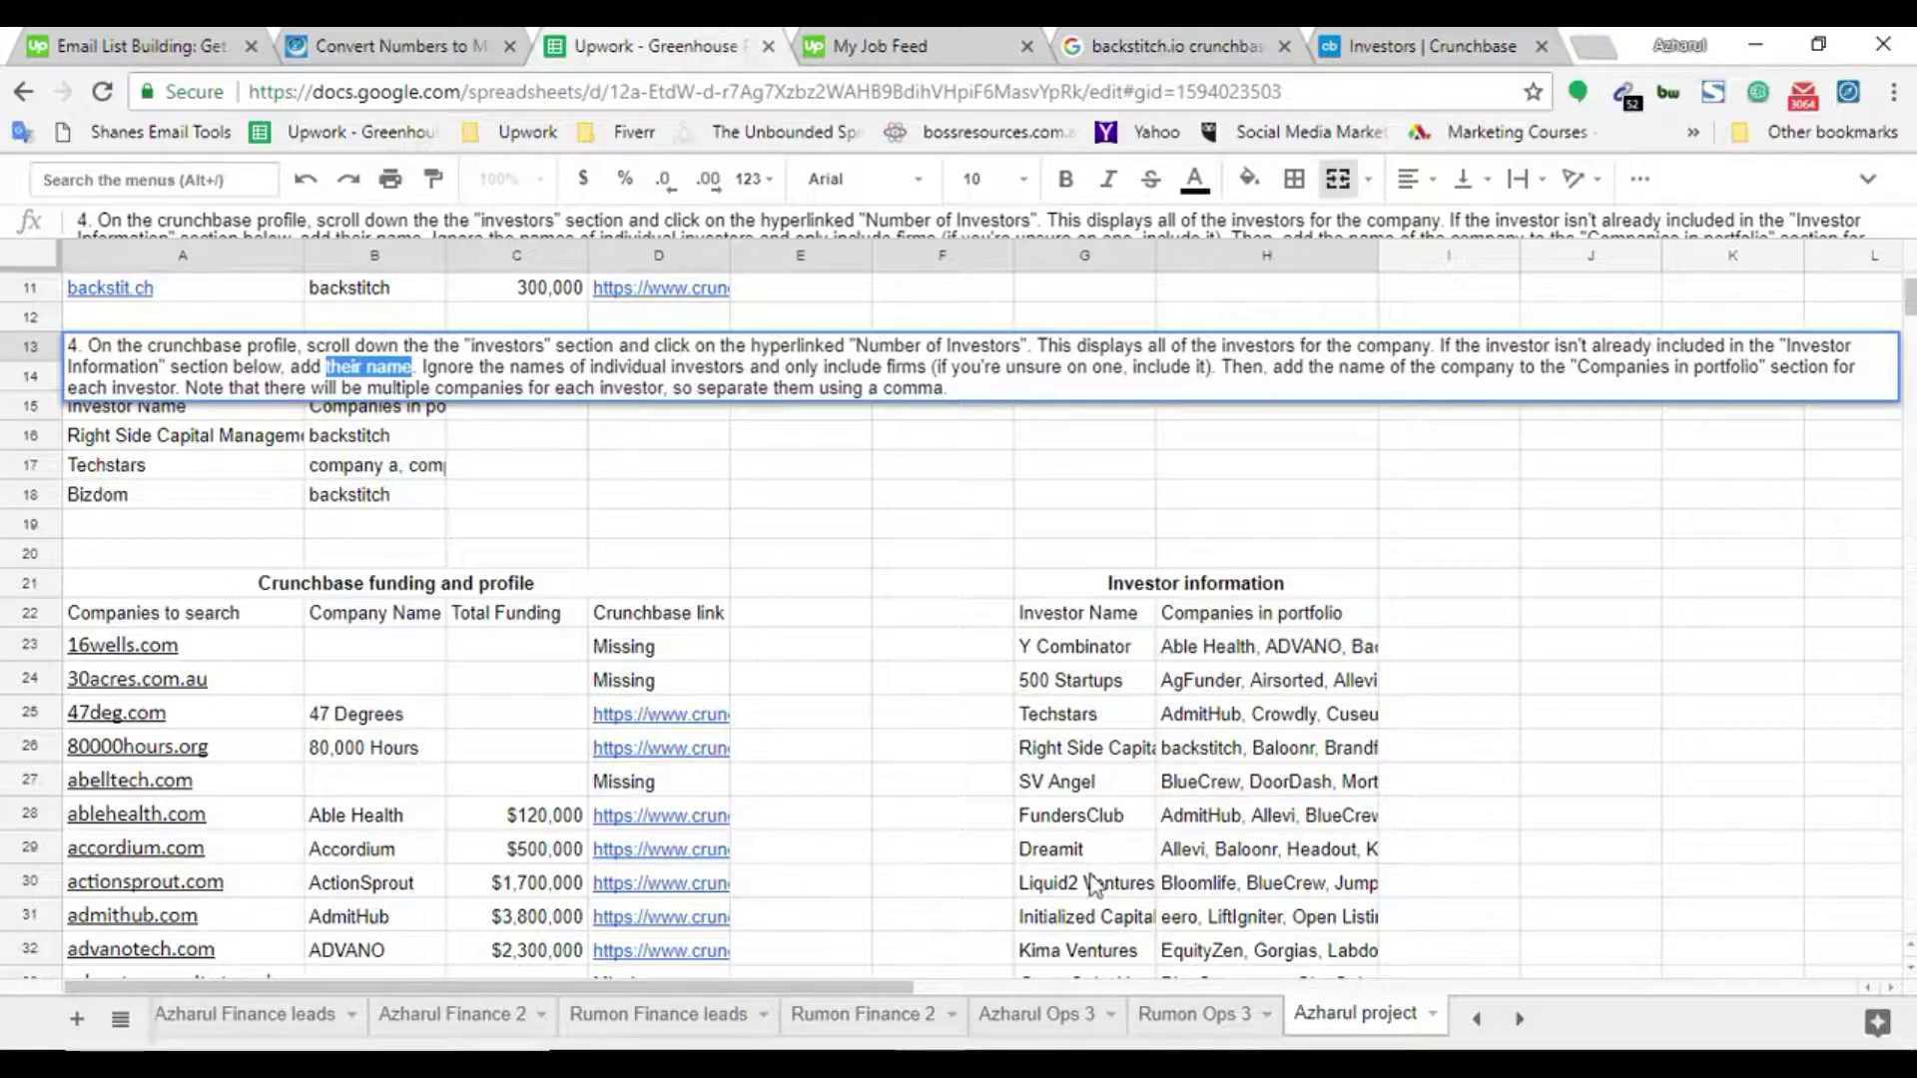
click(1077, 619)
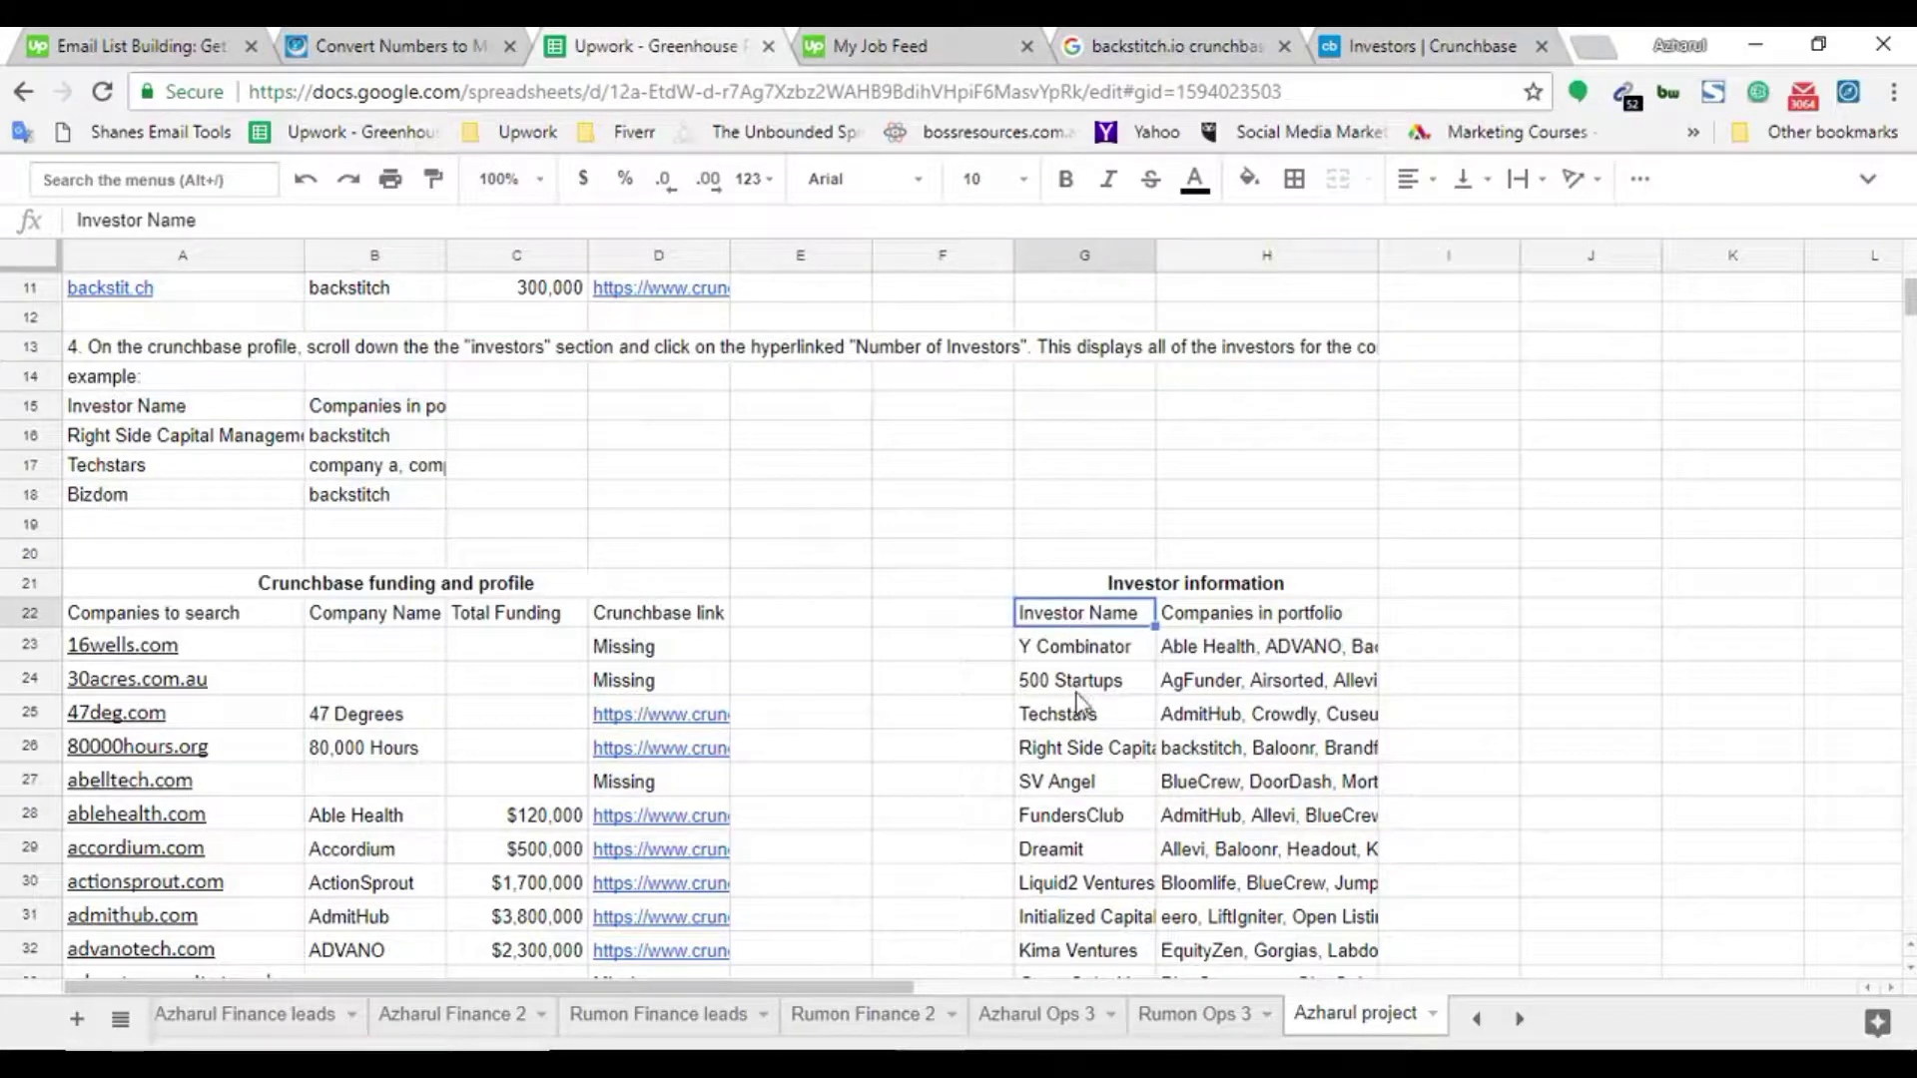
Reread the fourth instruction's rules on including only firms and adding portfolio companies, comparing them with backstitch's investor list on Crunchbase
click(1388, 46)
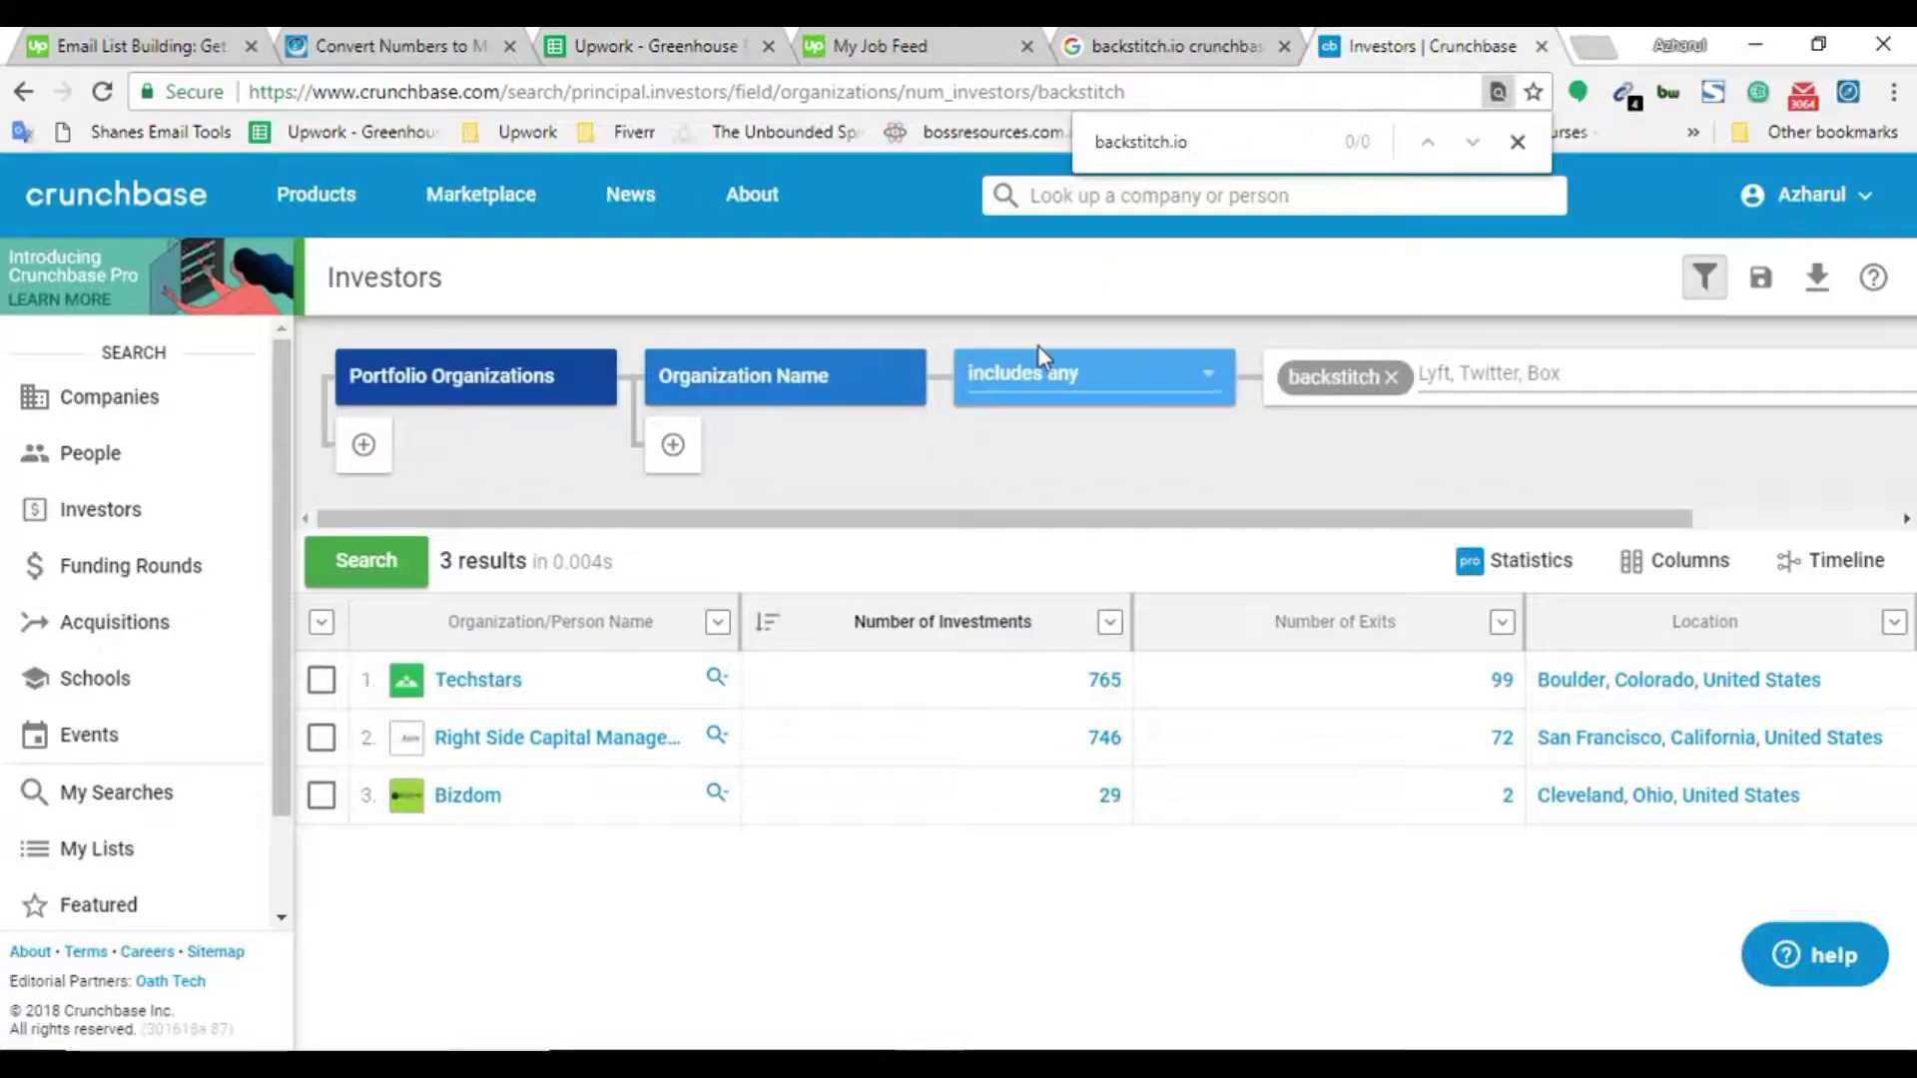
click(689, 46)
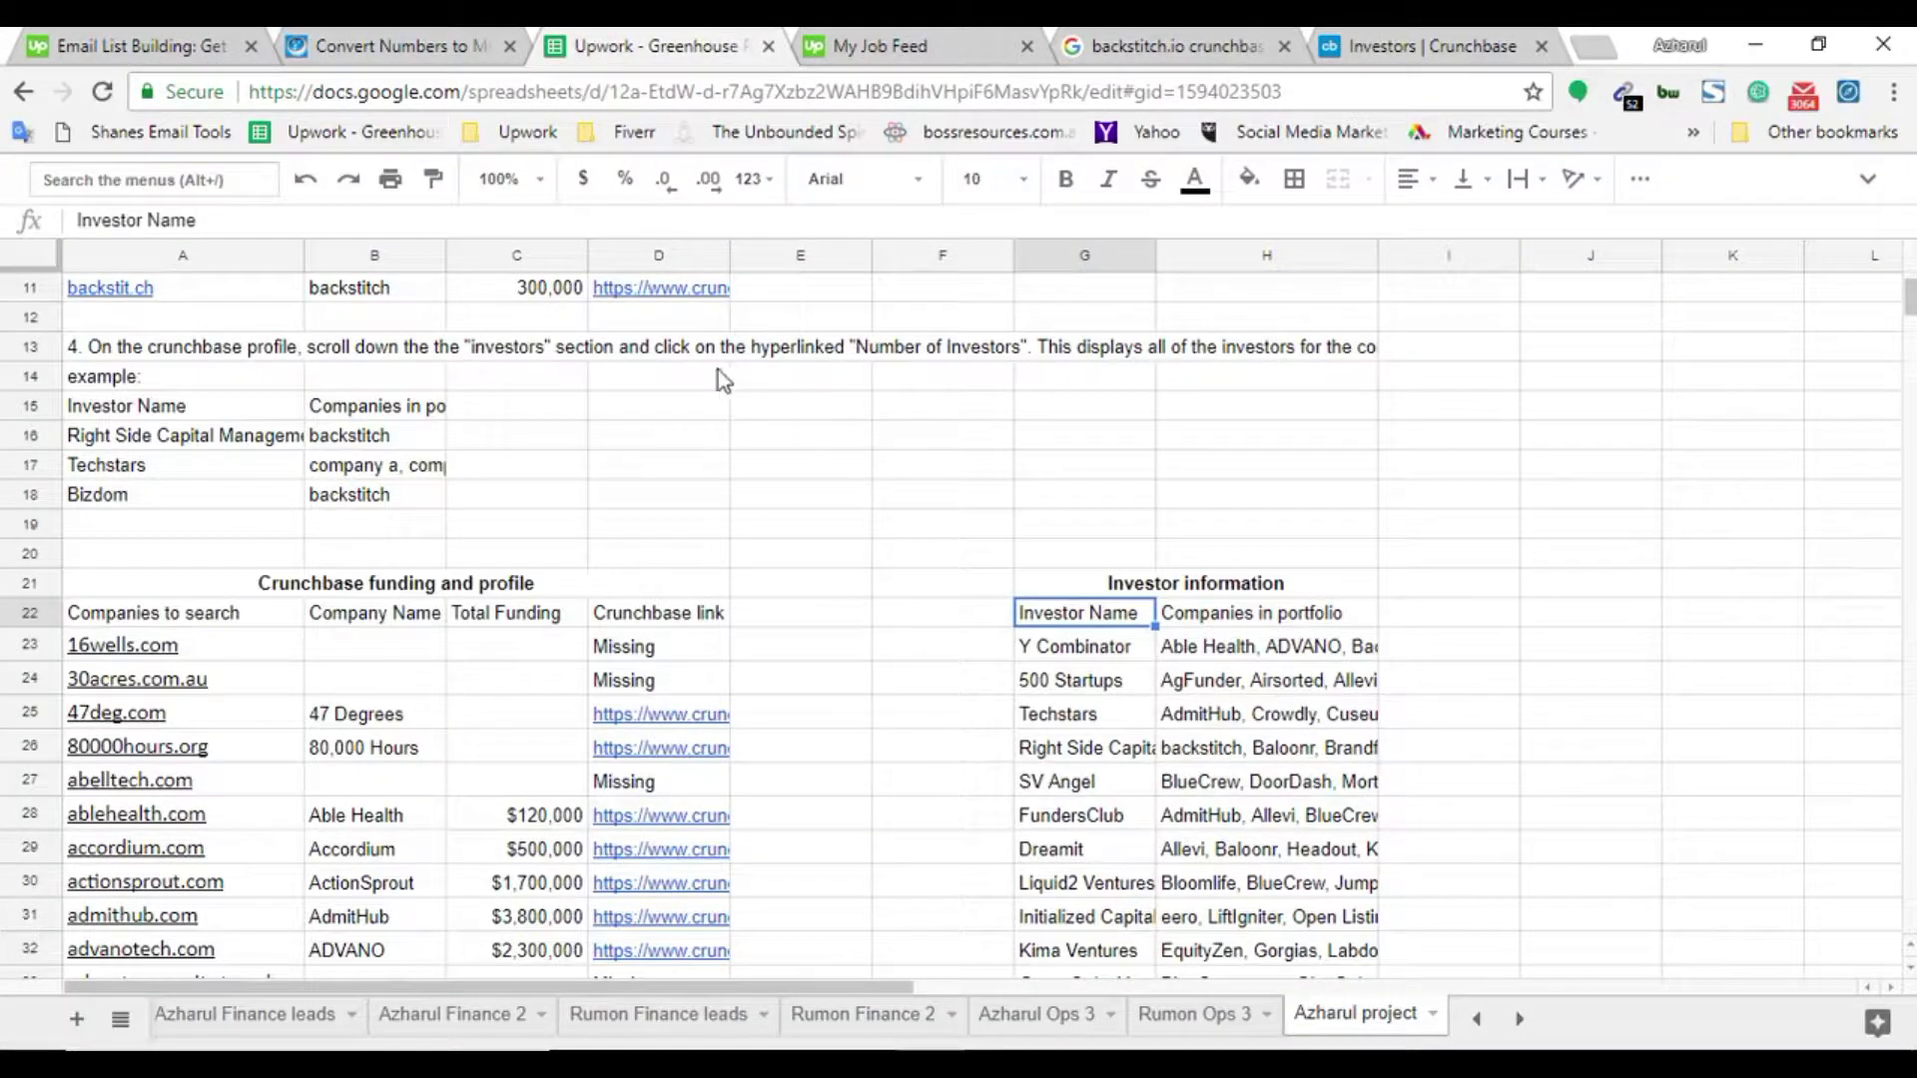
click(650, 357)
key(Return)
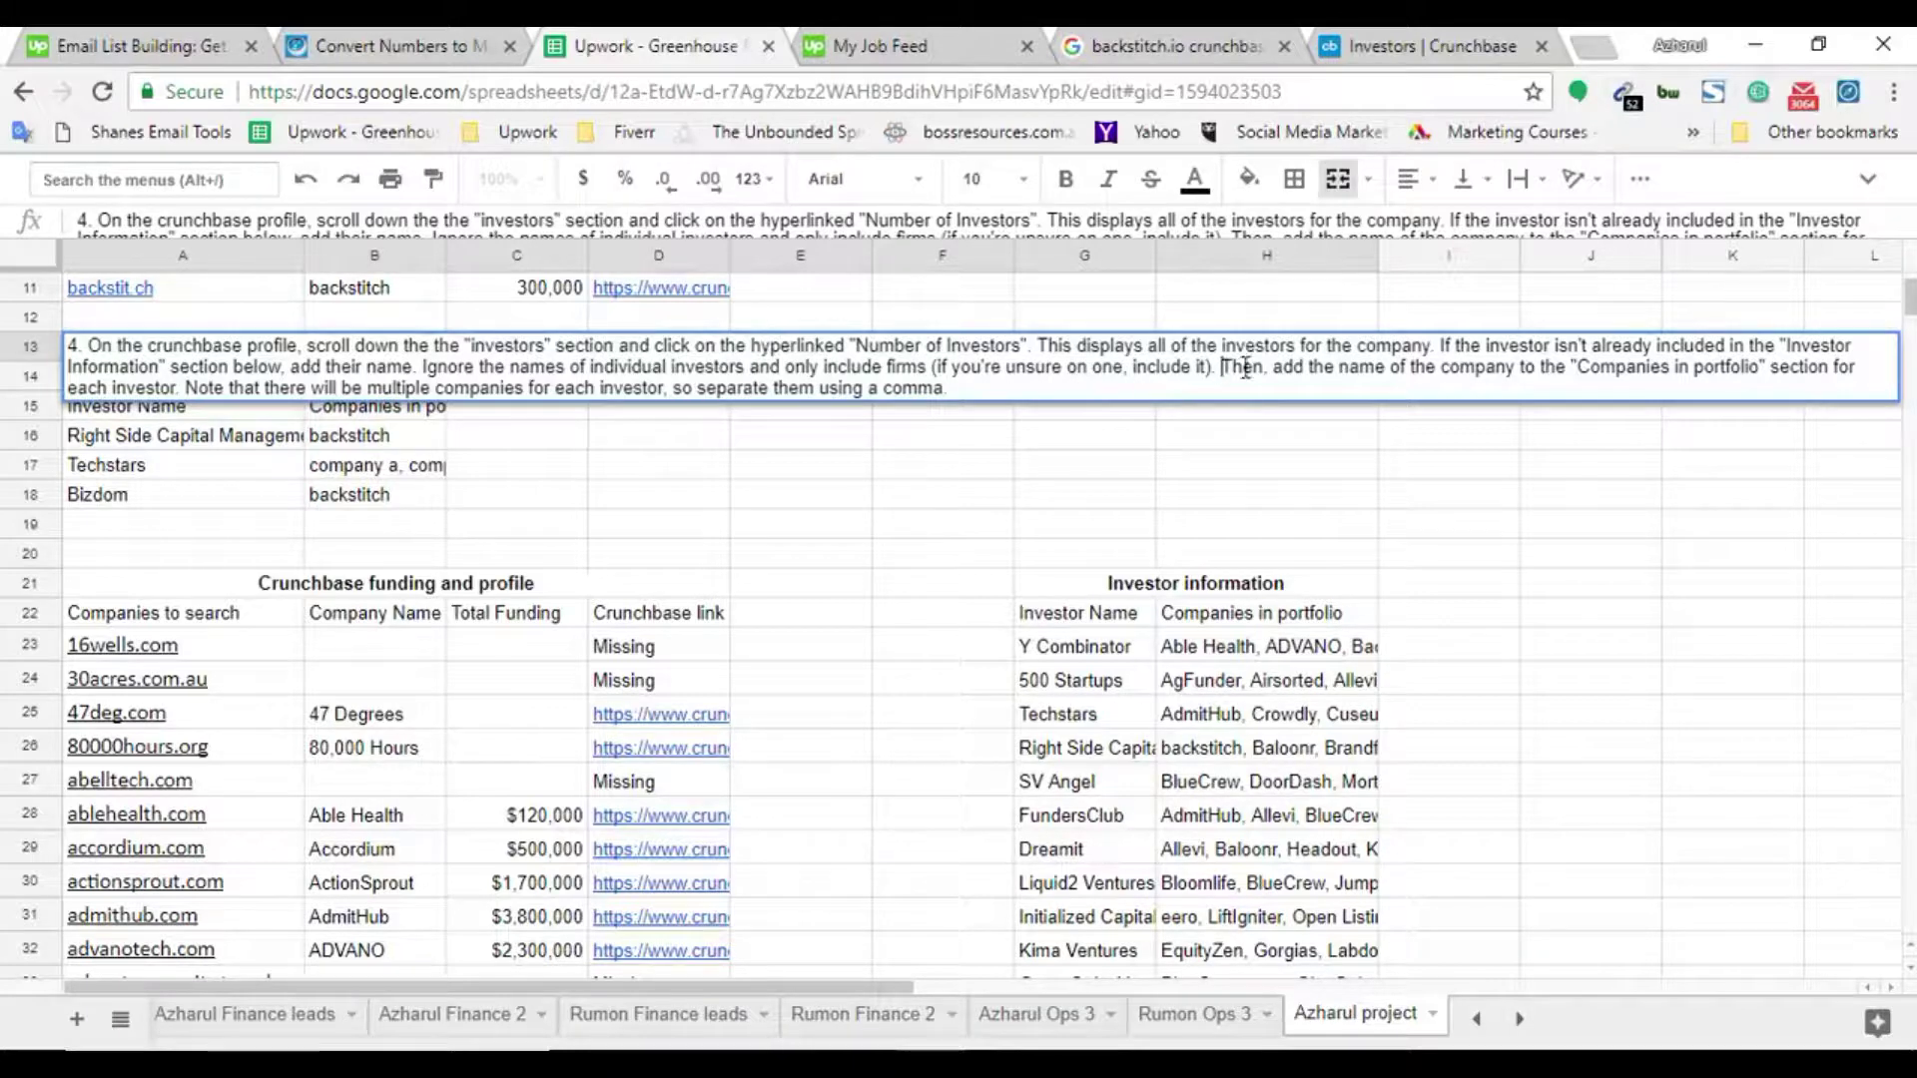
click(1428, 45)
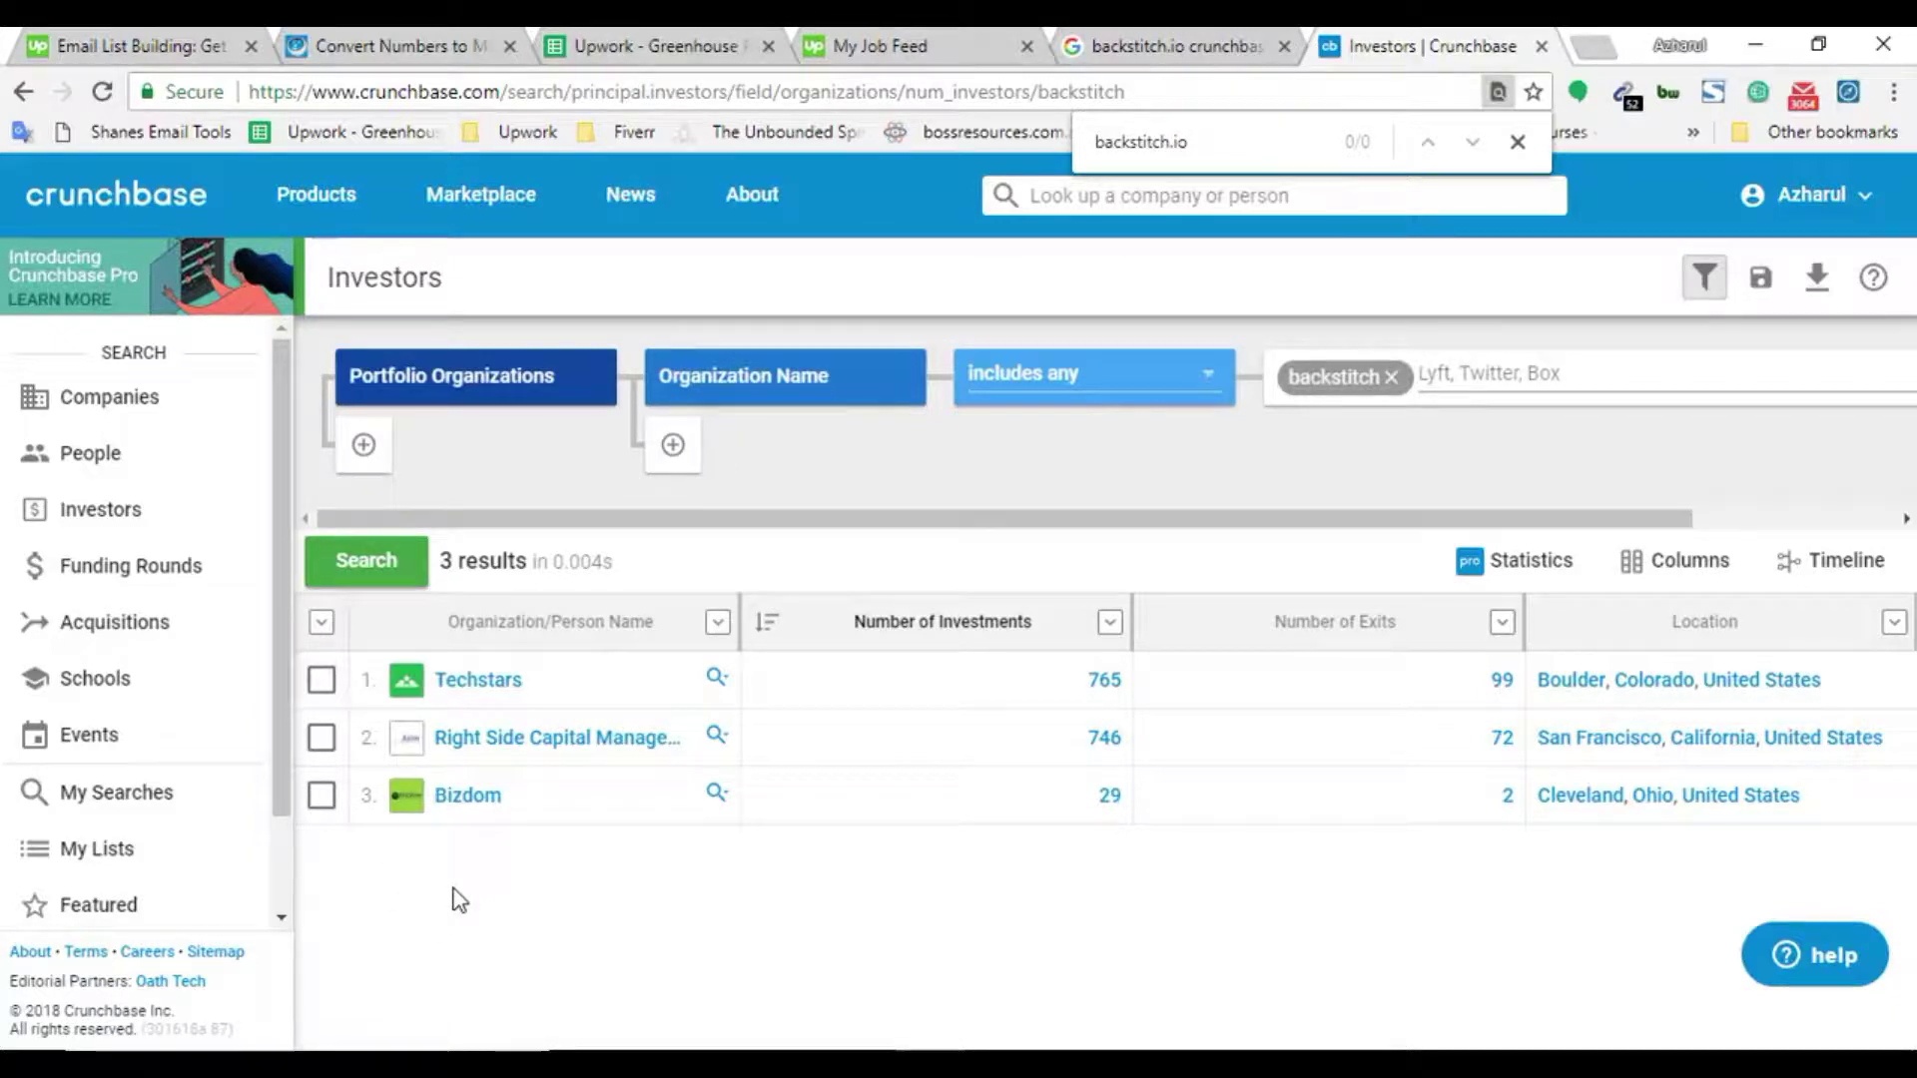
click(699, 40)
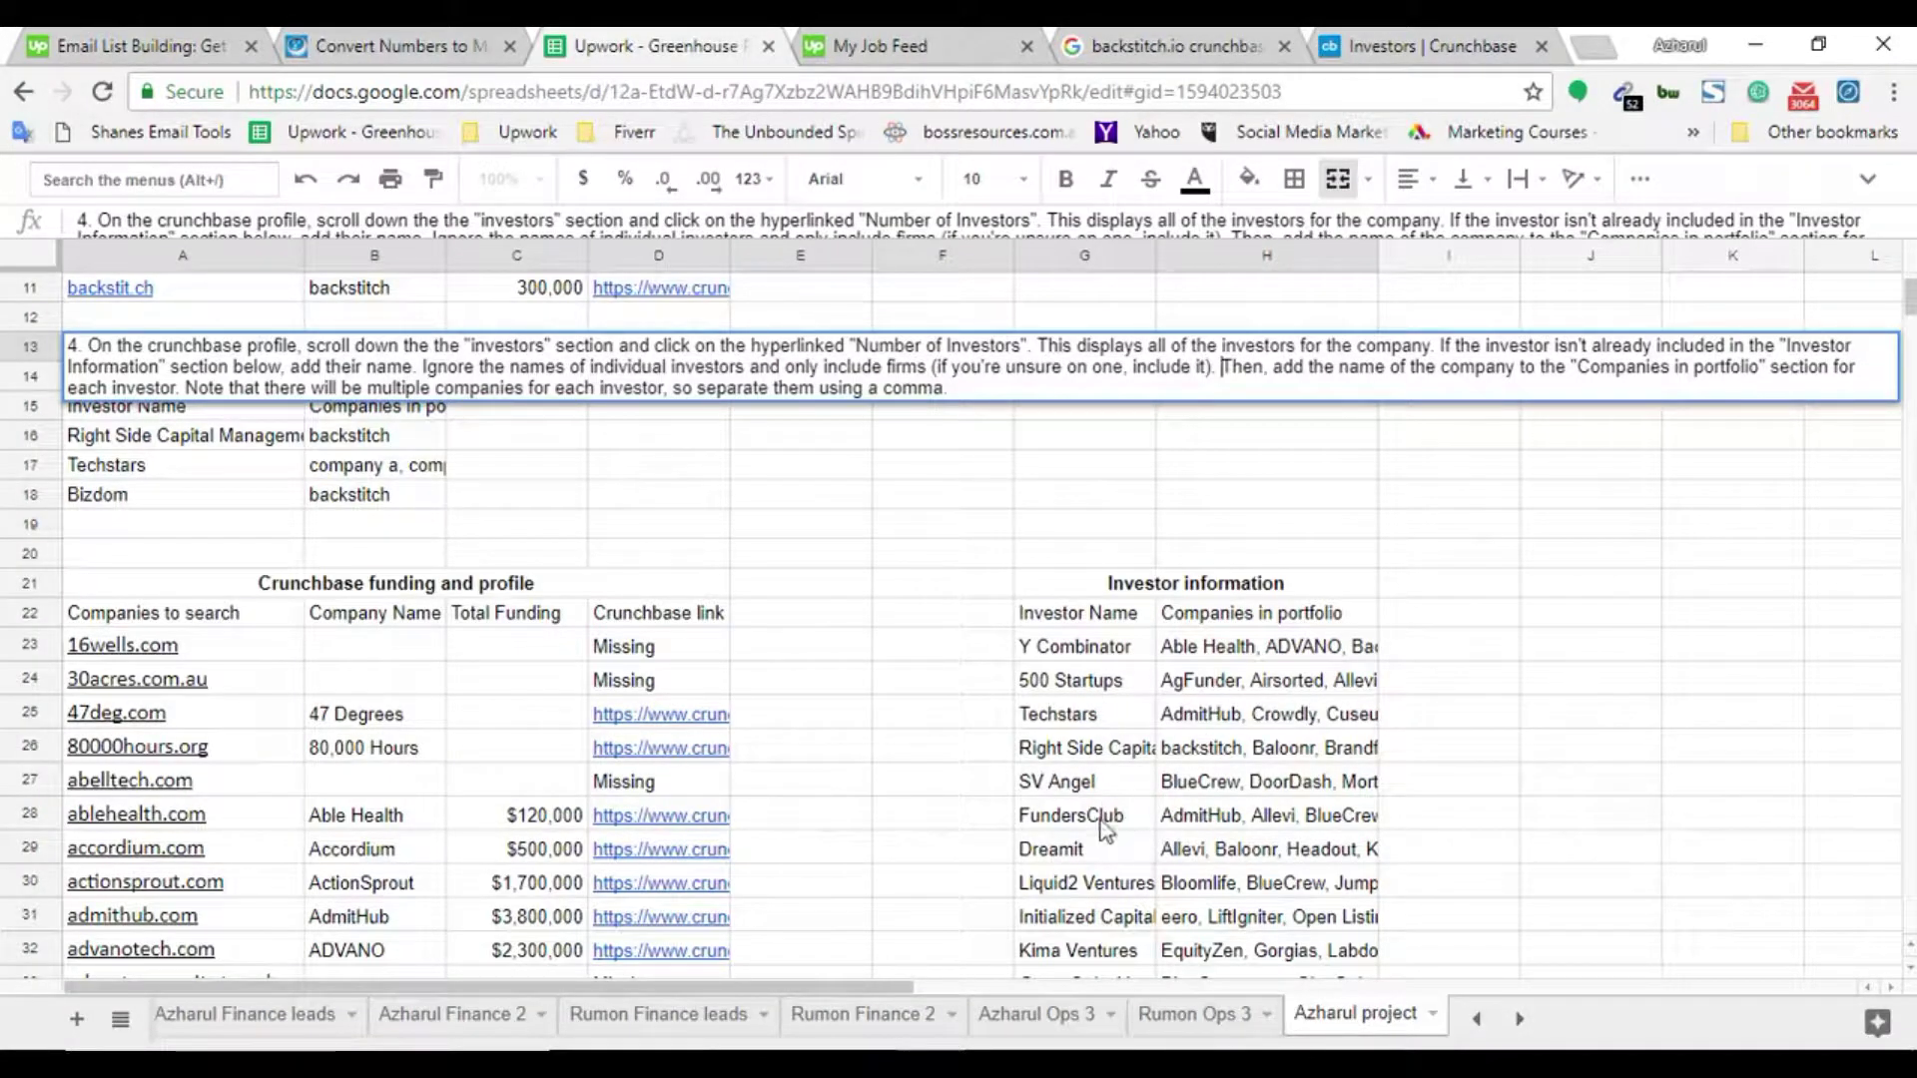
click(1428, 45)
click(637, 42)
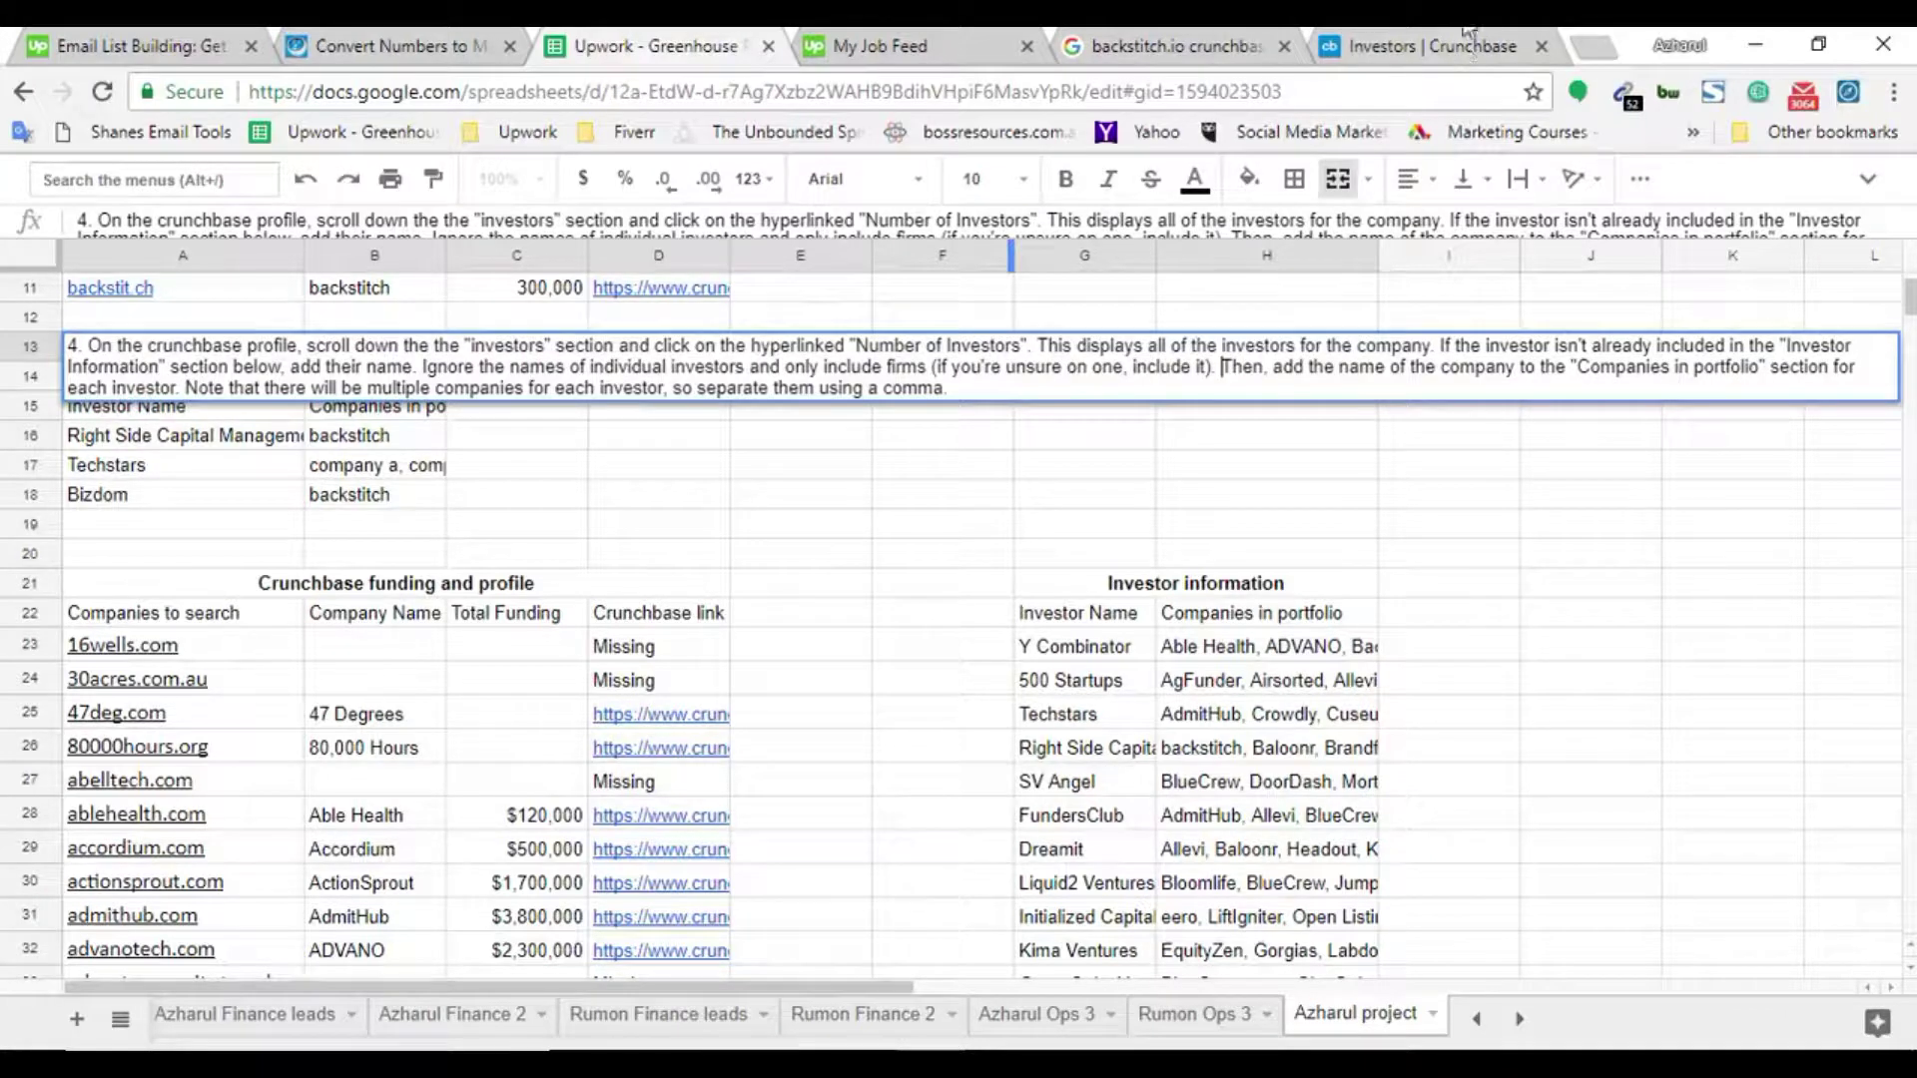
Show Y Combinator's full portfolio text in H23 again and compare it with backstitch's investor list on Crunchbase
double_click(1240, 642)
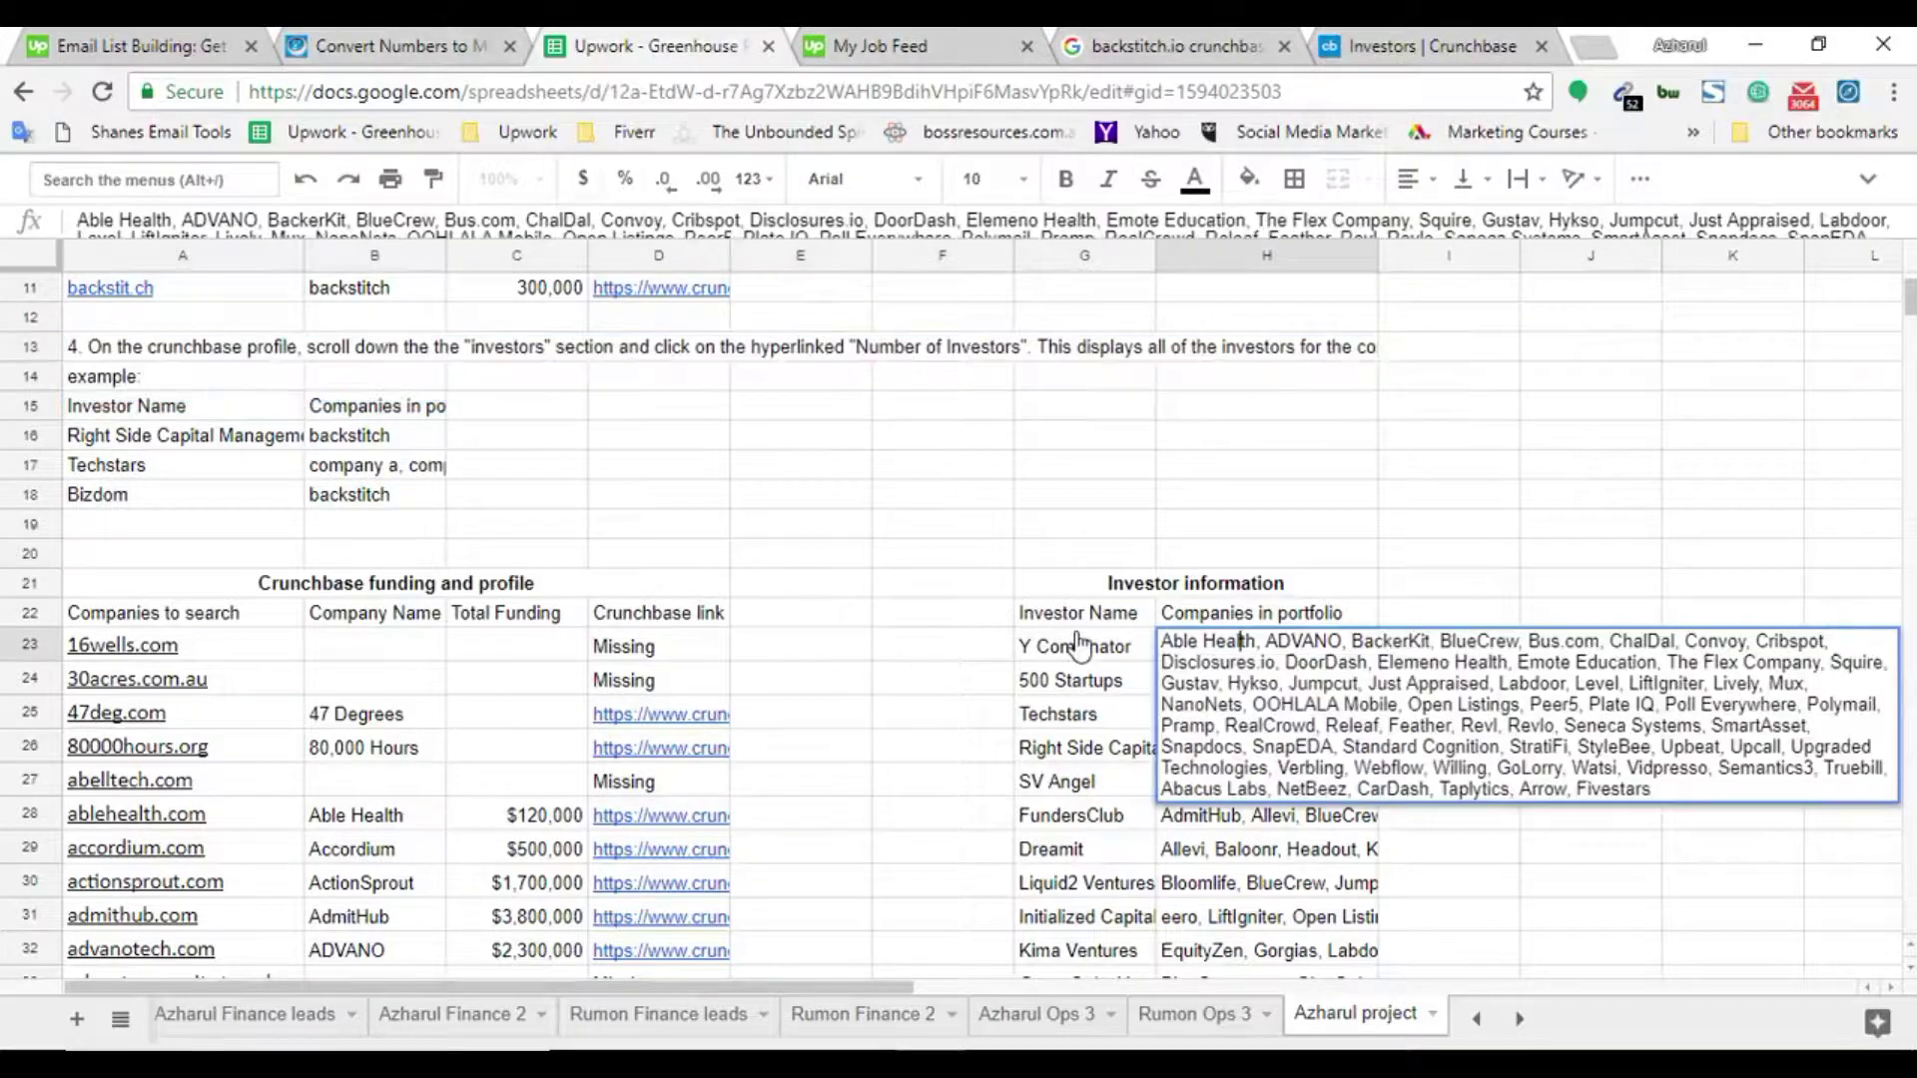
click(1078, 679)
click(1094, 654)
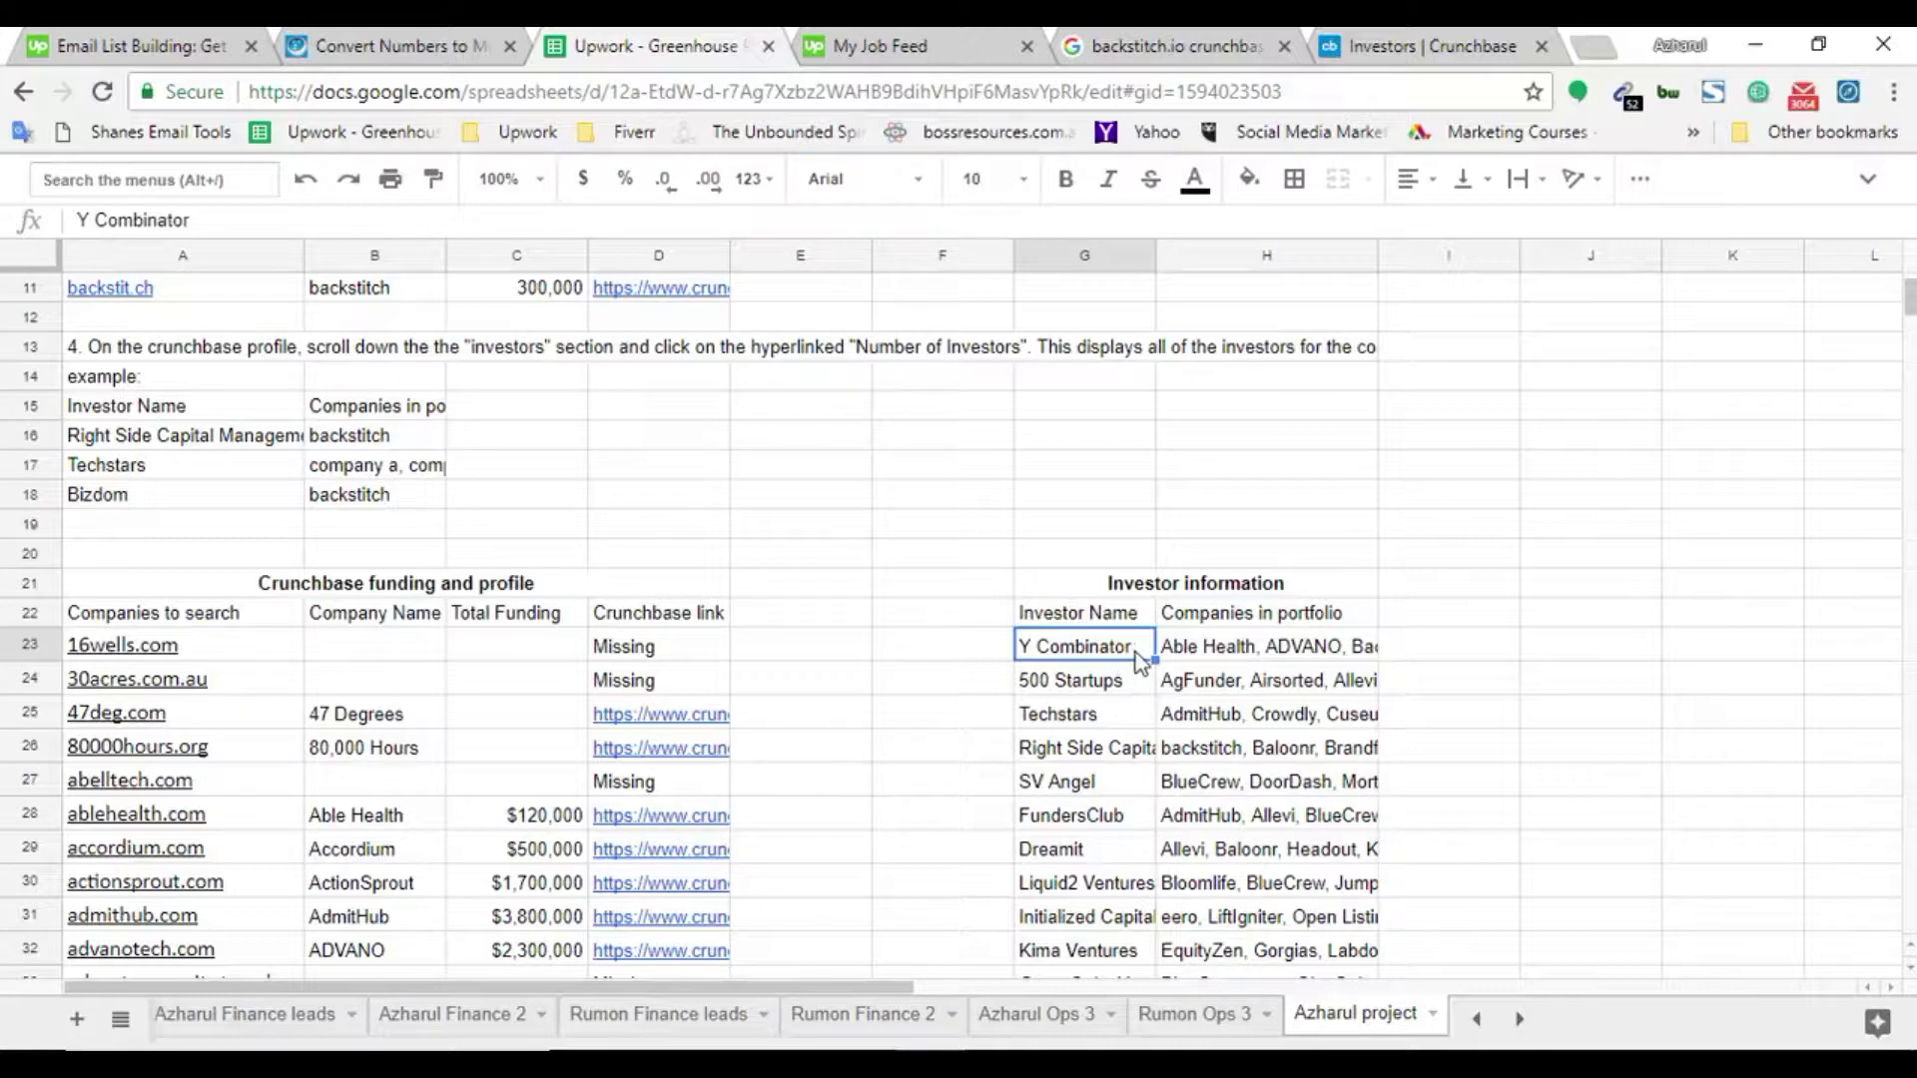
double_click(1263, 659)
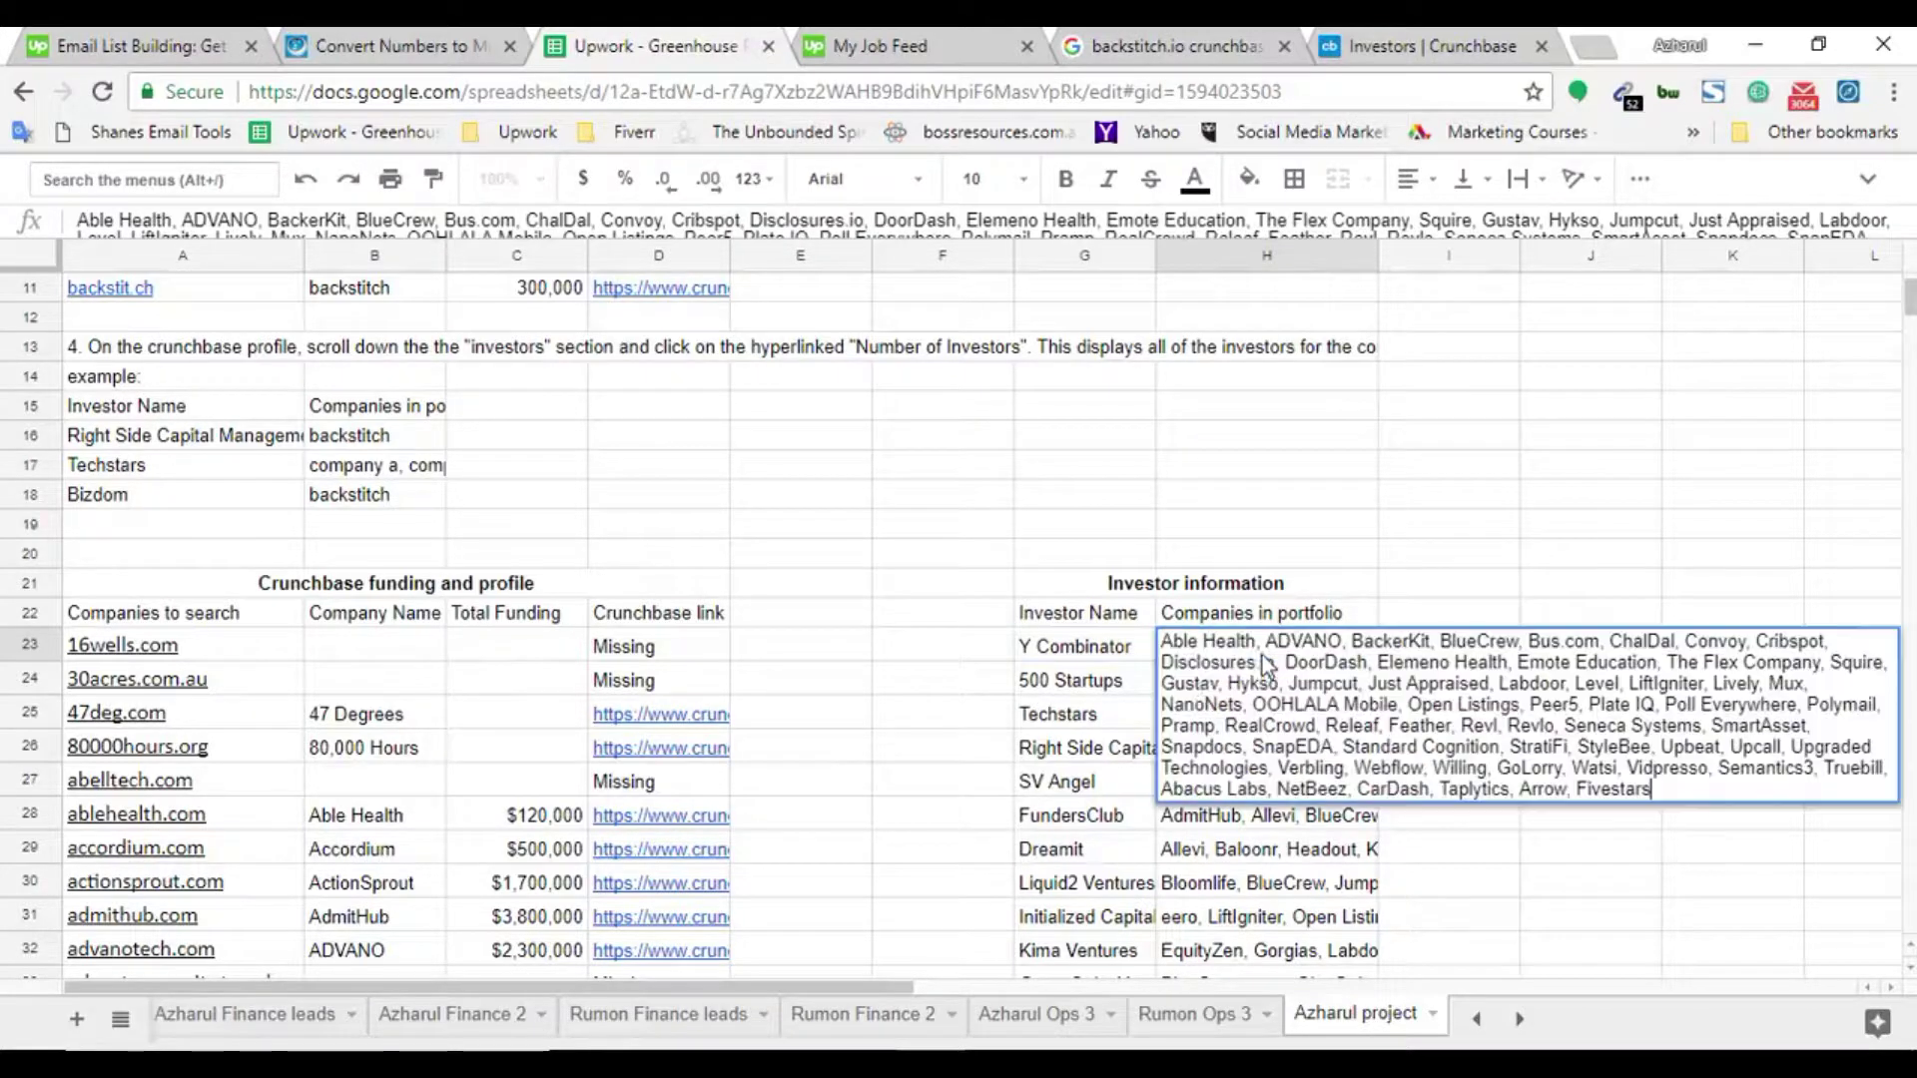
click(1428, 46)
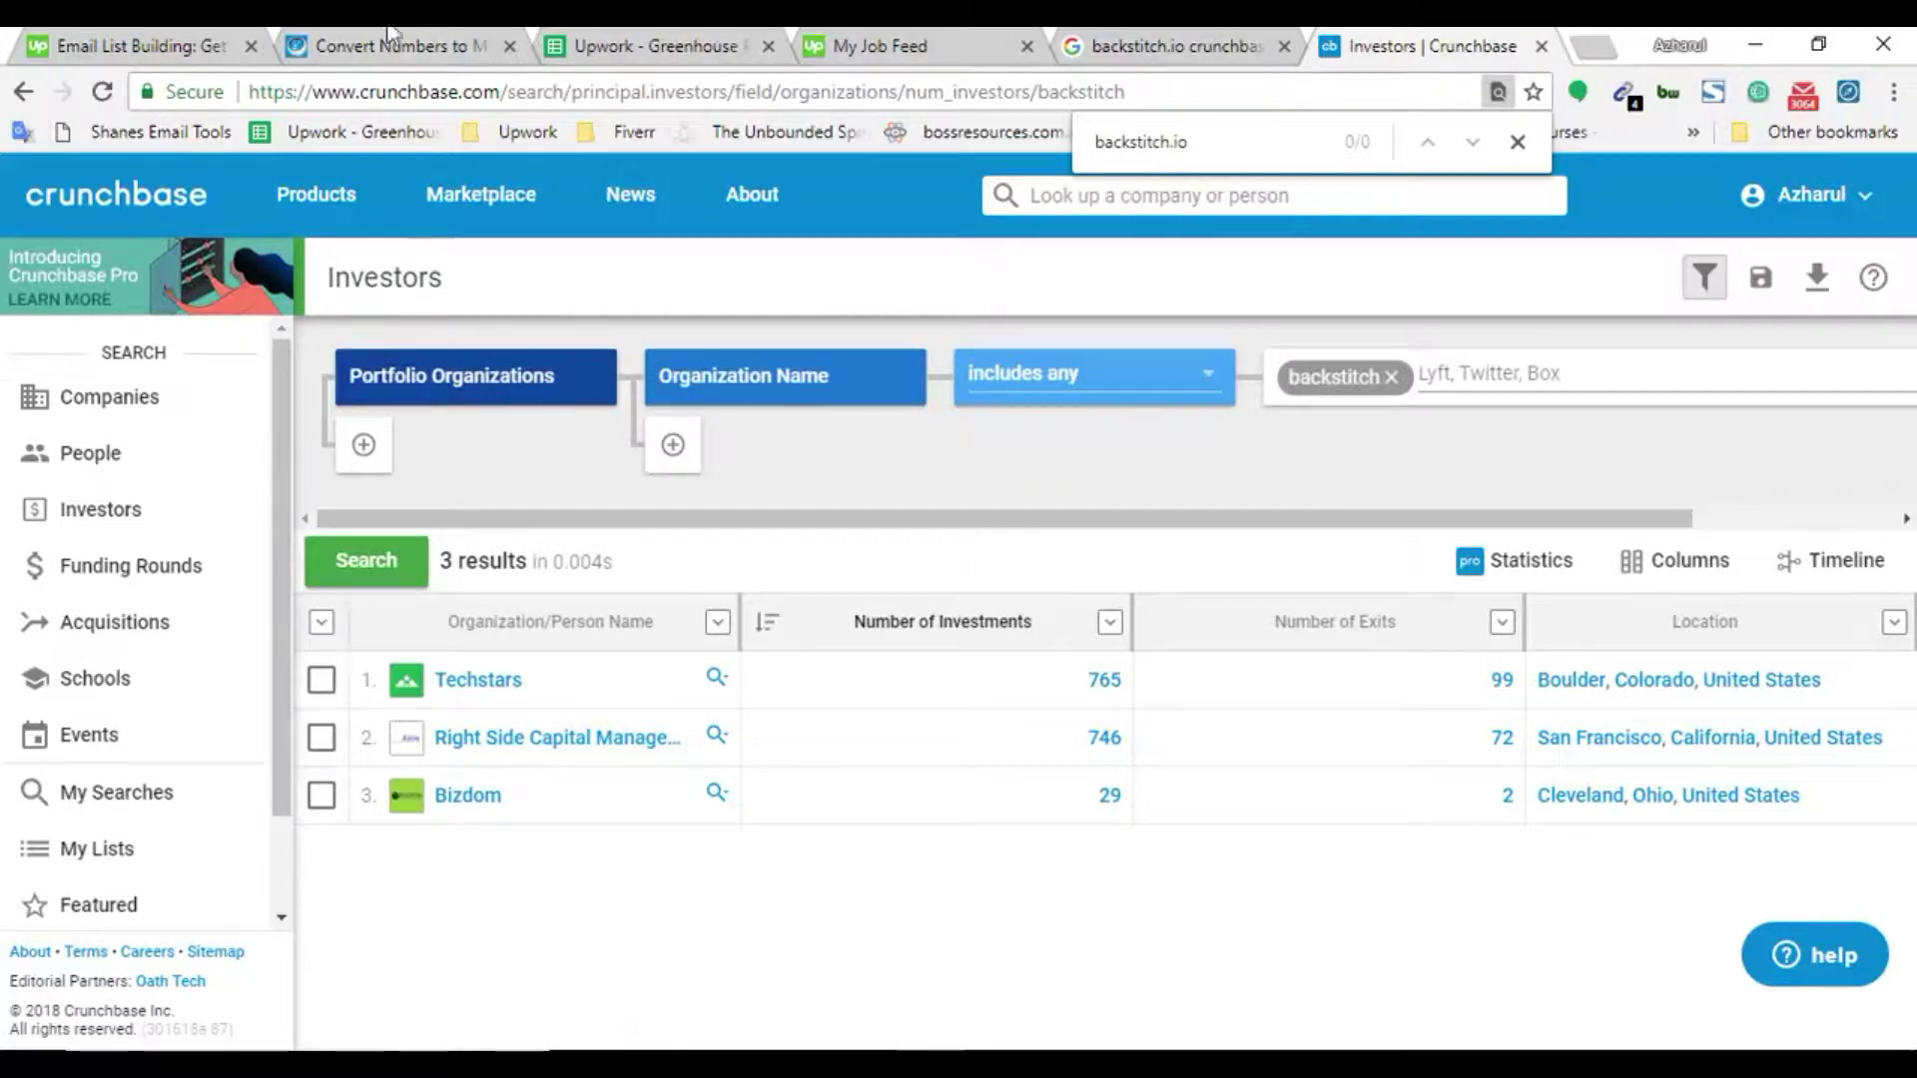
click(656, 46)
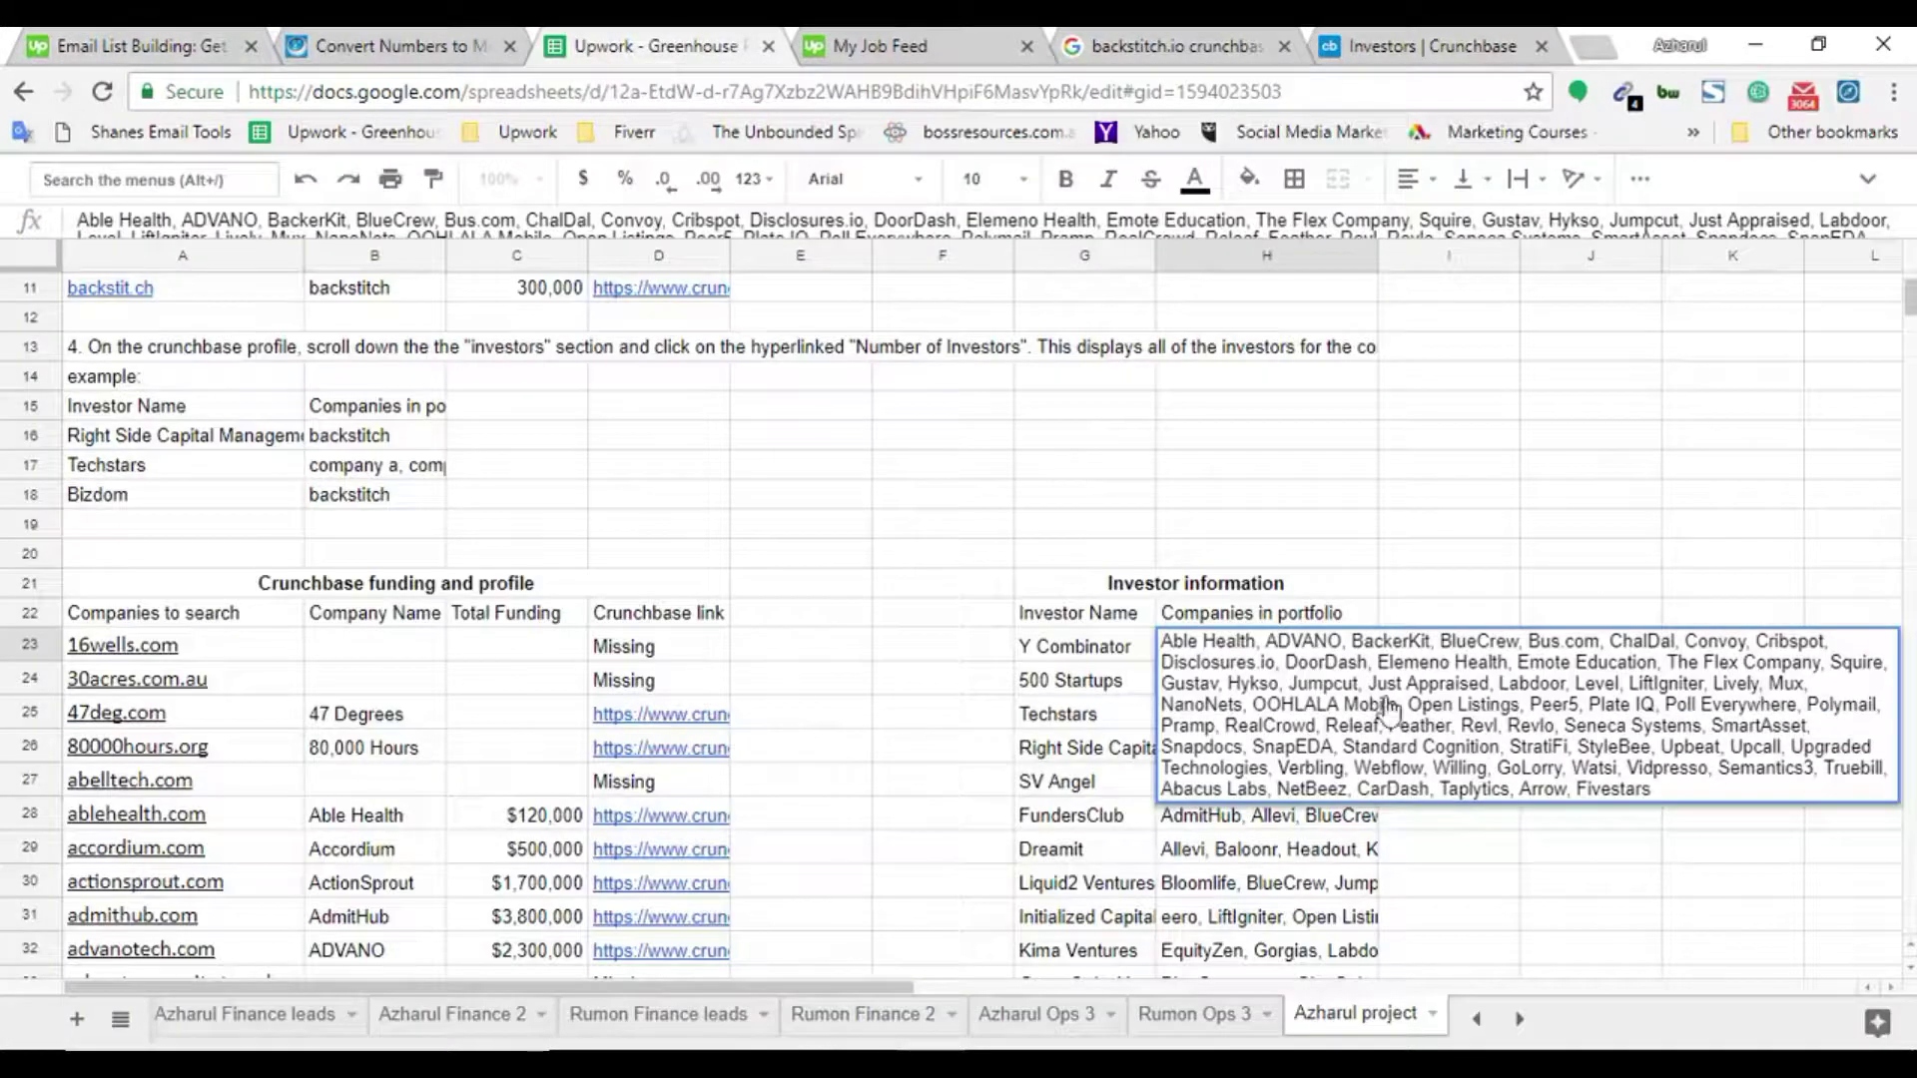
Point out Y Combinator and 500 Startups in the Investor Name column and show Y Combinator's full portfolio text in H23
click(1068, 654)
click(1045, 681)
click(1208, 651)
click(1116, 659)
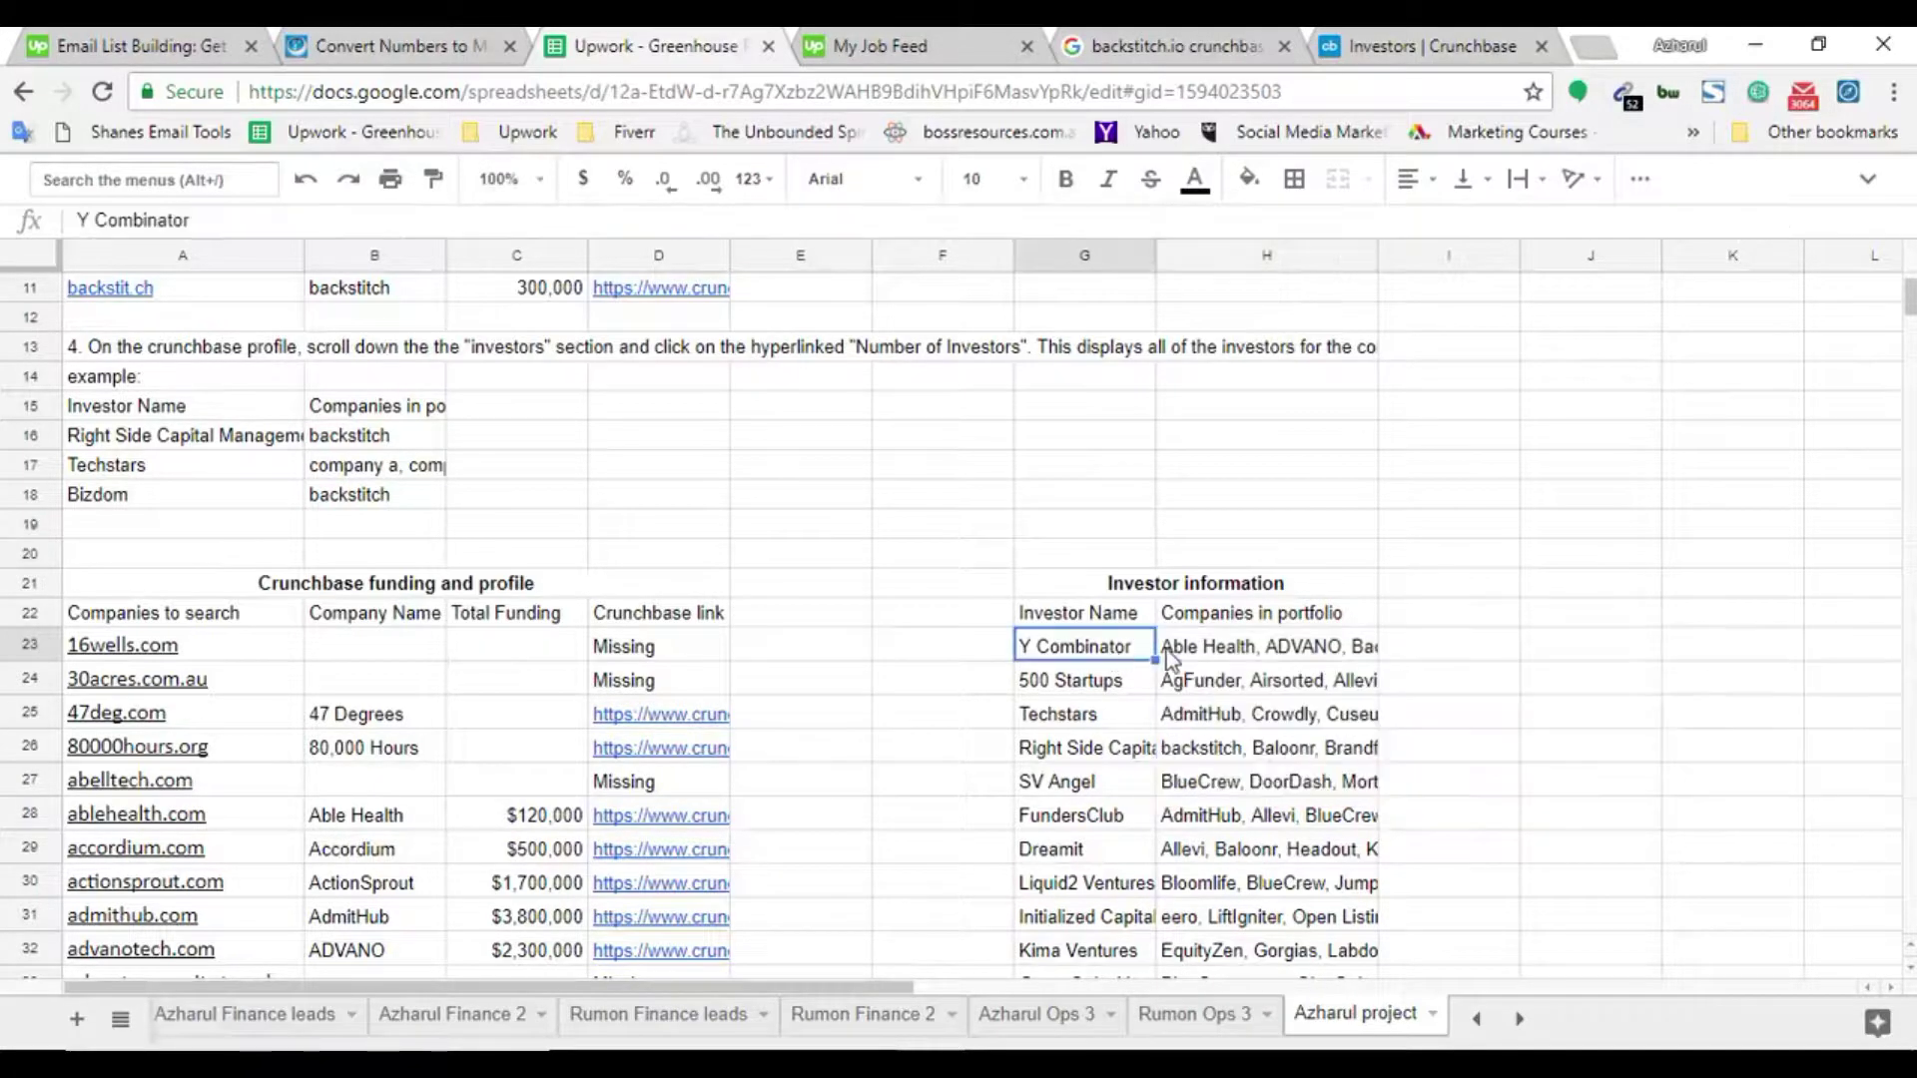
double_click(1218, 647)
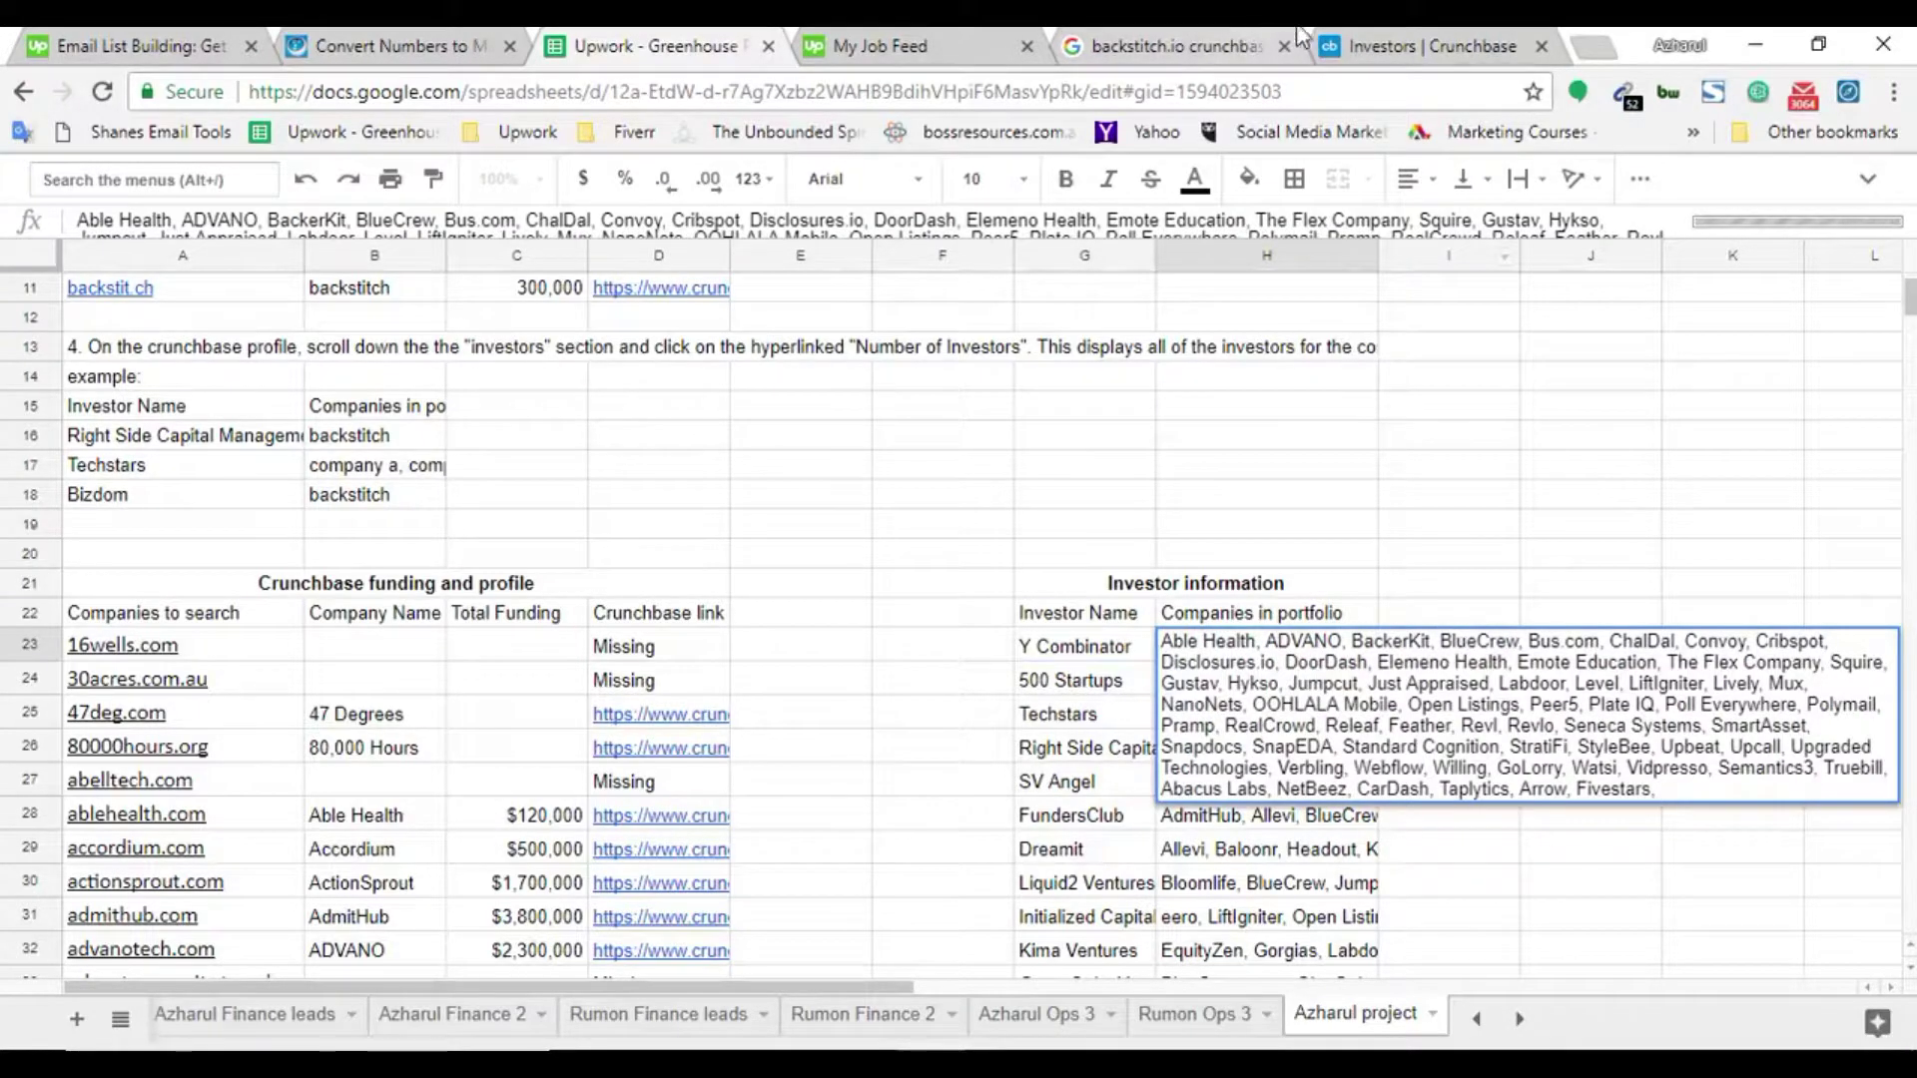
Compare backstitch's investor list on Crunchbase with the open portfolio text of Y Combinator in the spreadsheet
click(1333, 45)
click(539, 35)
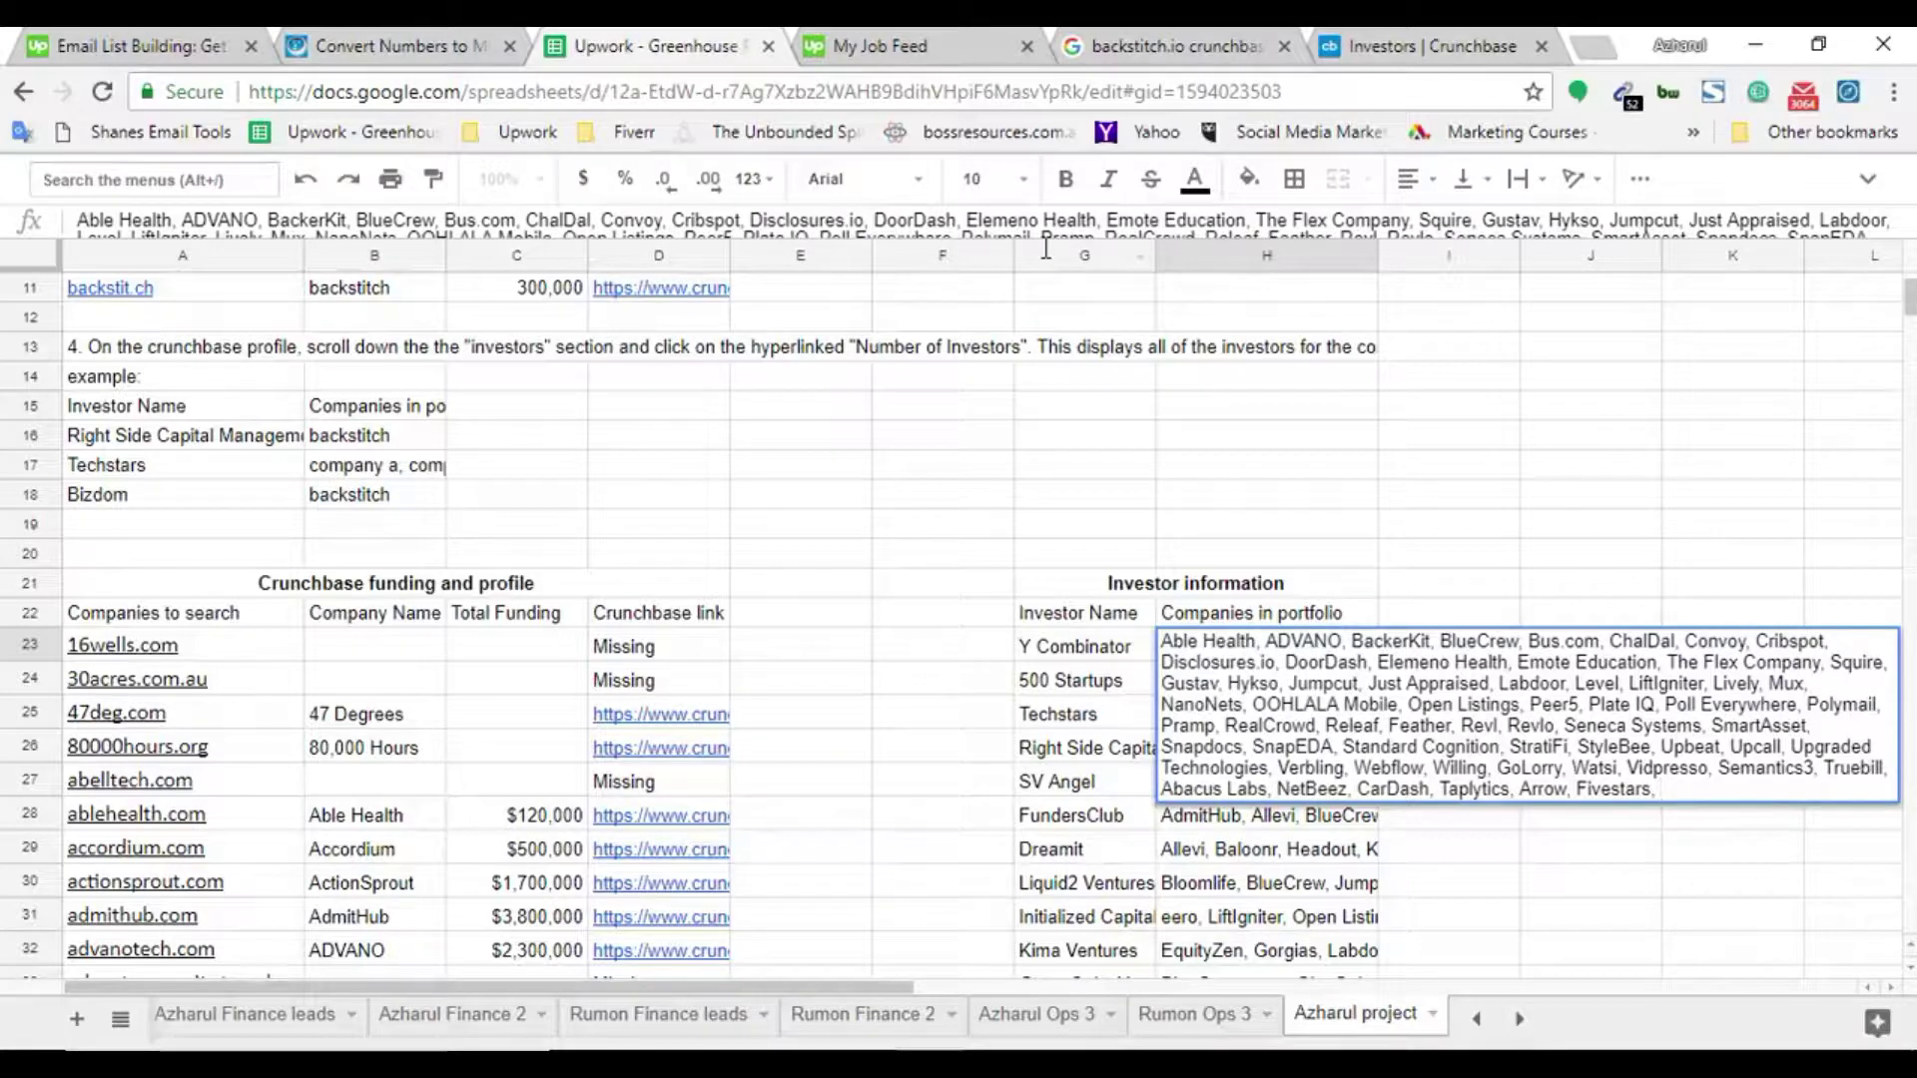
click(1213, 45)
key(ctrl+Tab)
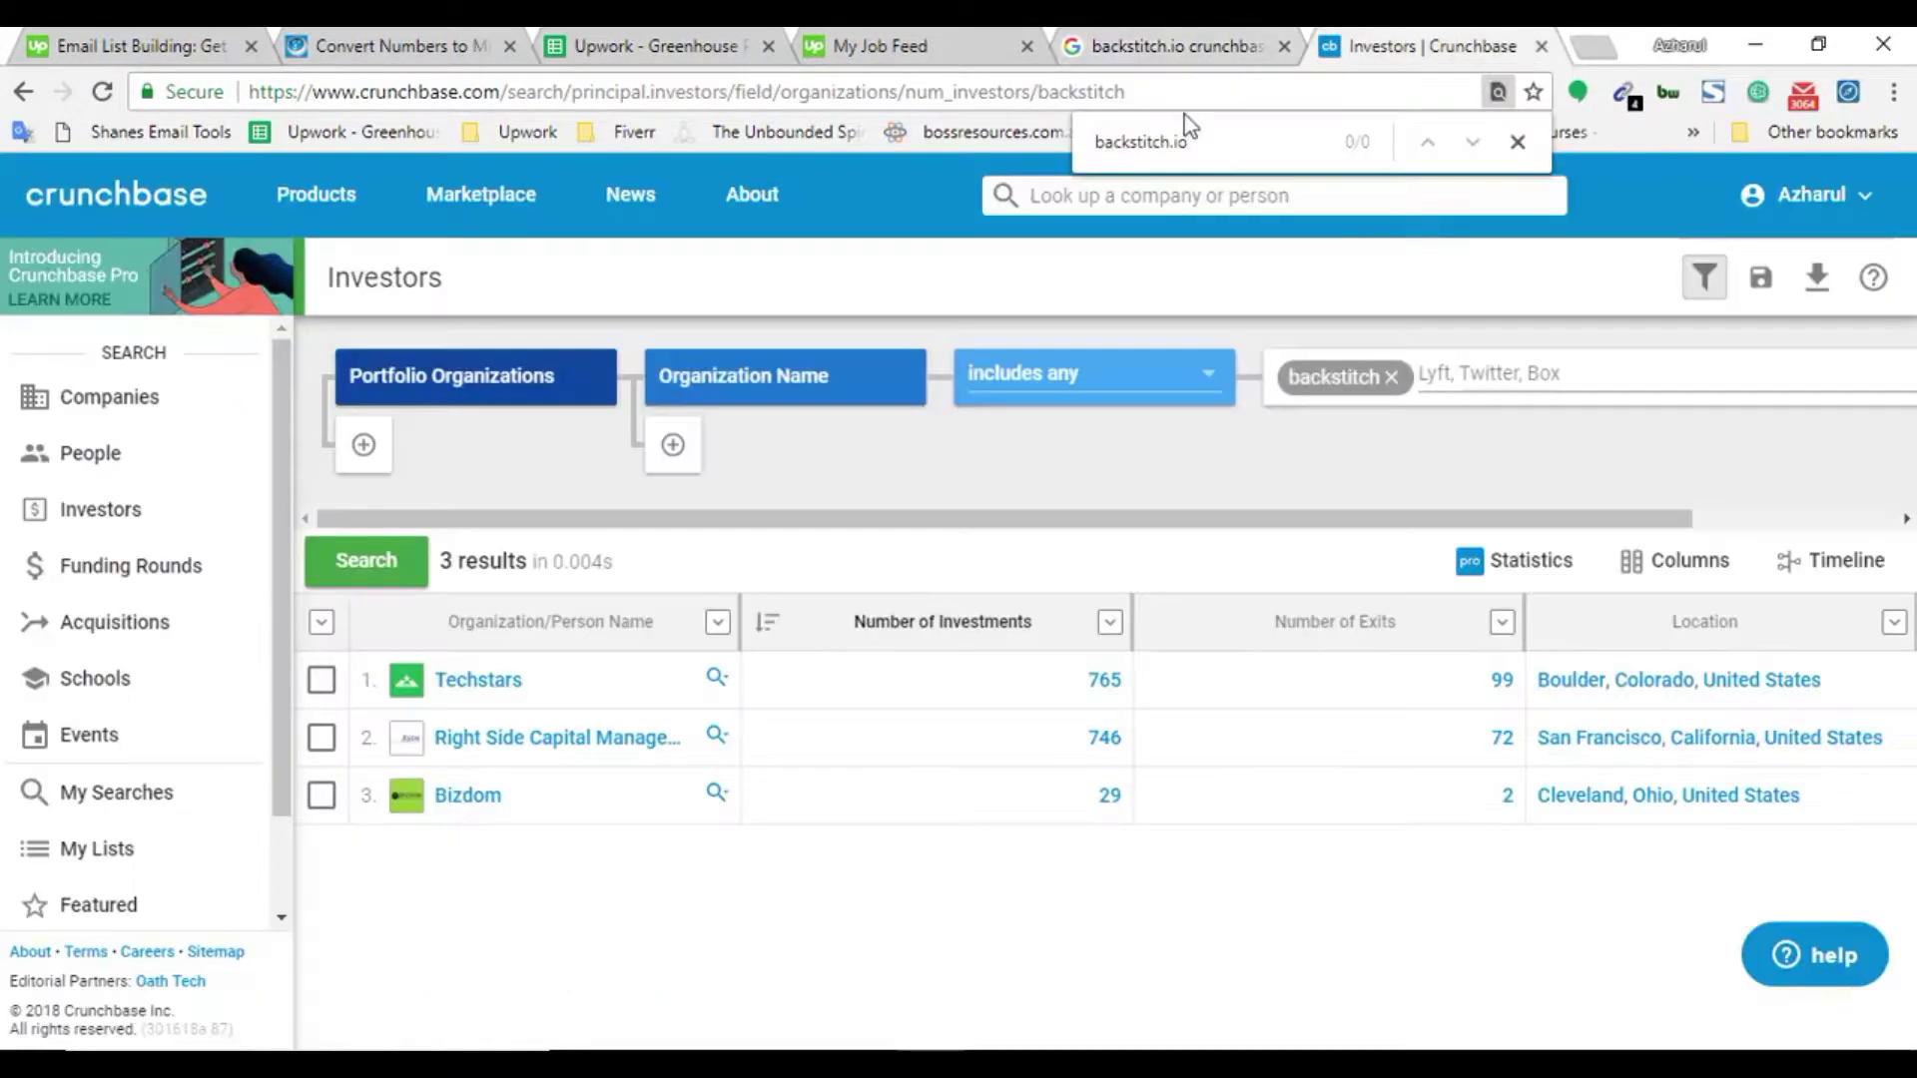
click(1248, 45)
click(654, 45)
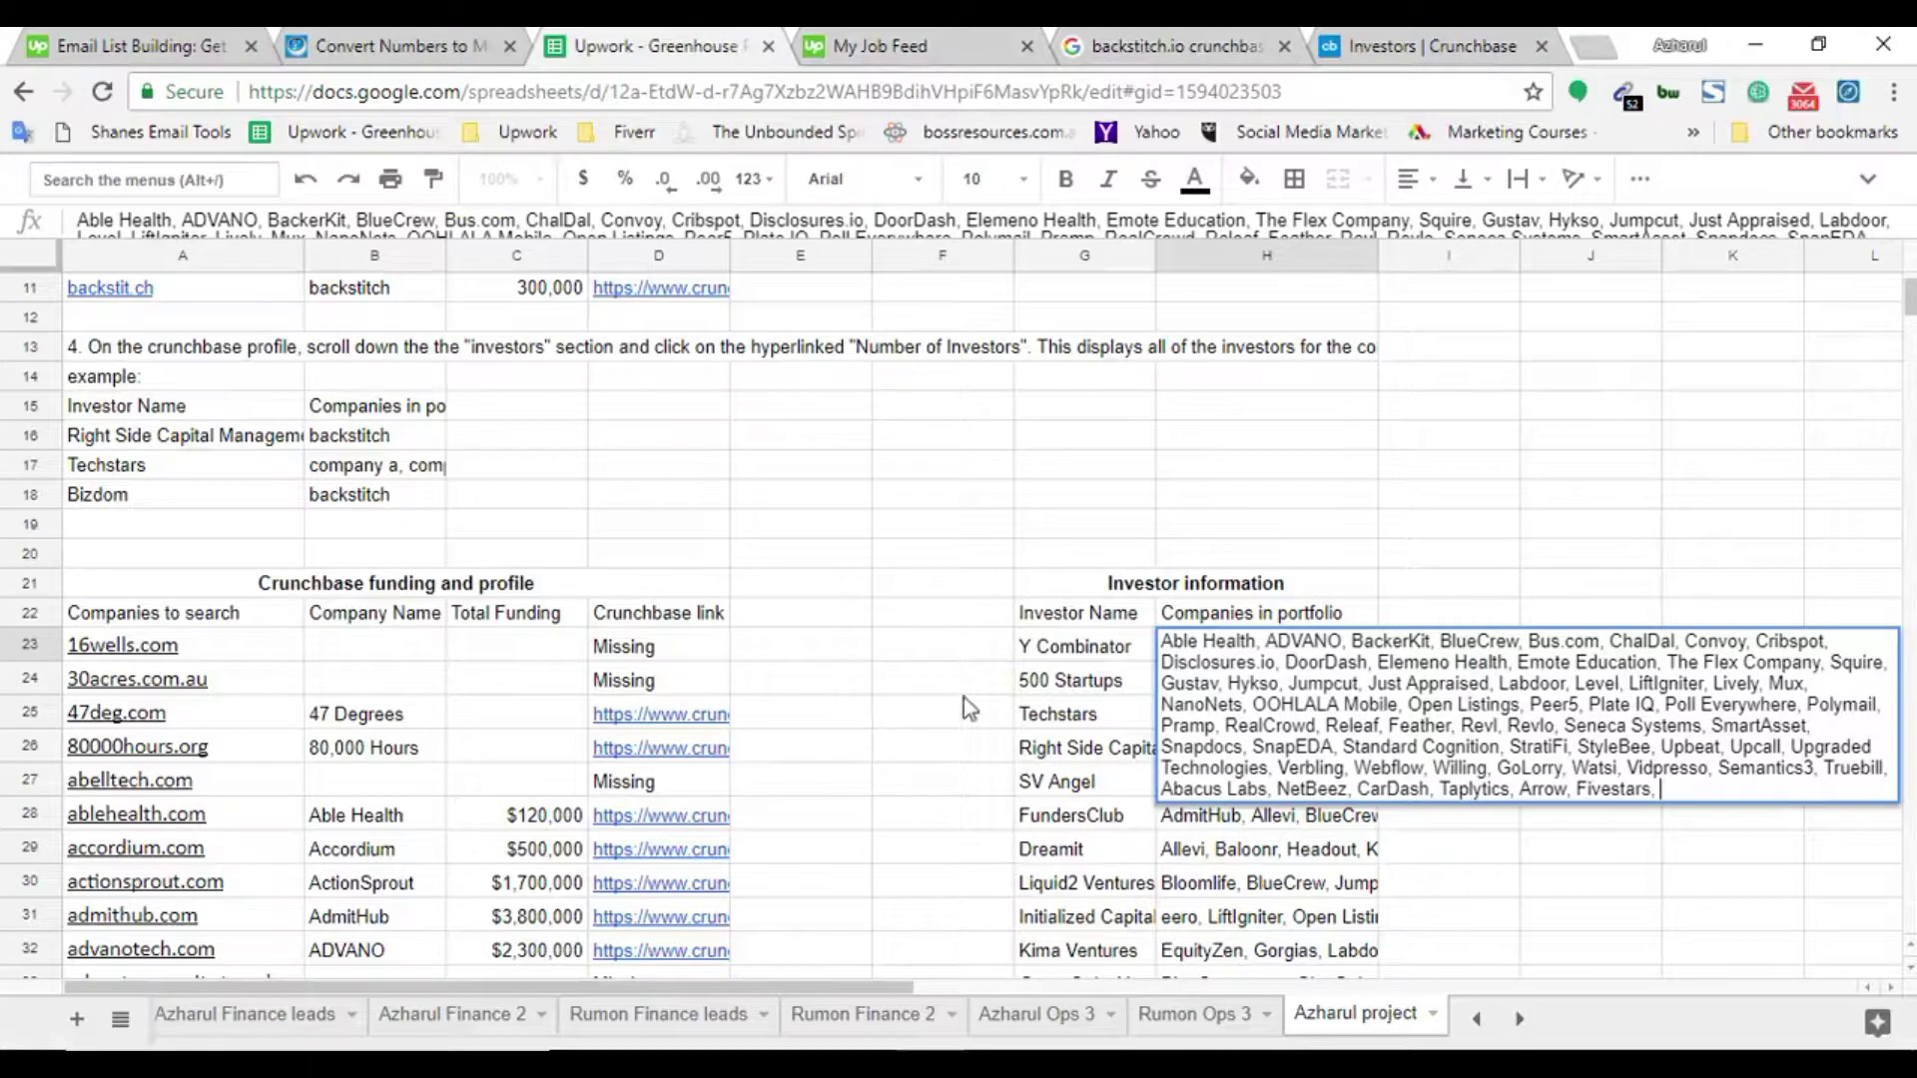
Reread the fourth instruction's rule on separating companies with commas and check it against the portfolio text in H23
double_click(550, 359)
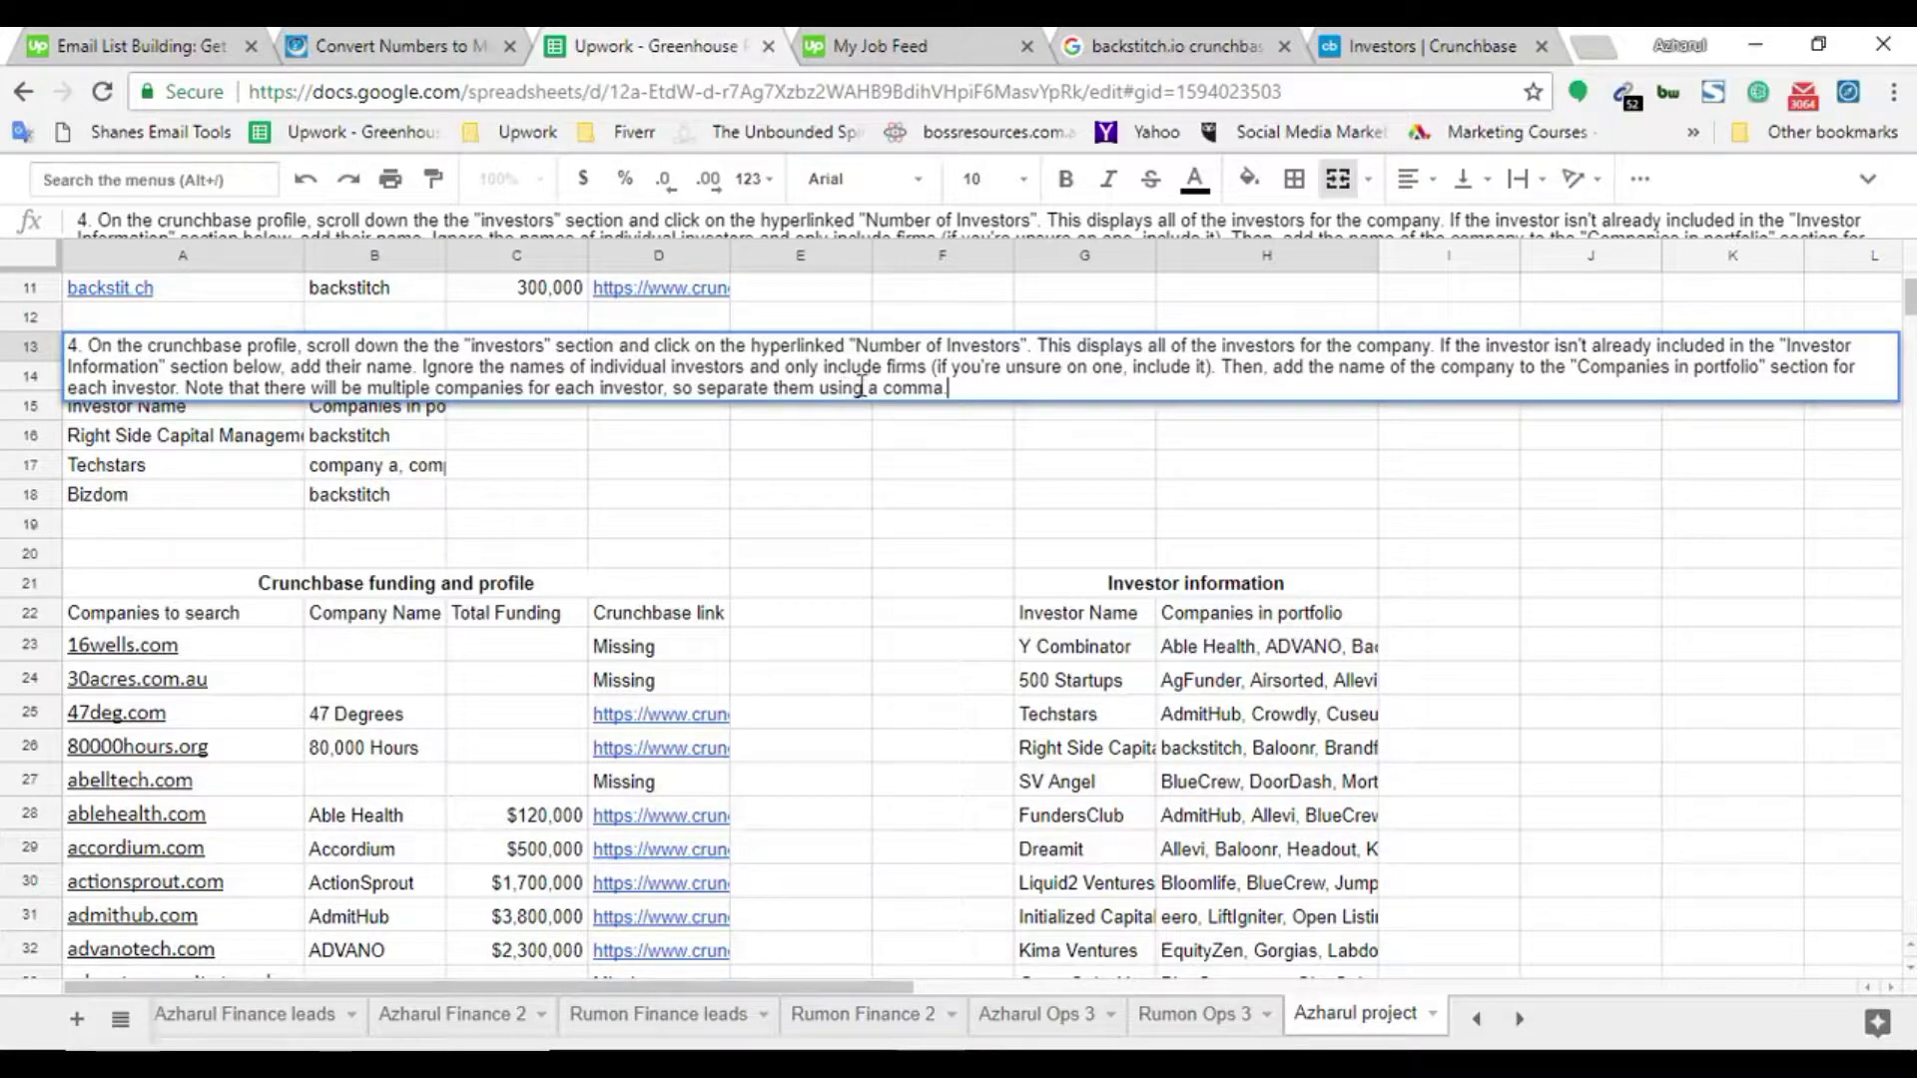
click(1266, 649)
double_click(1266, 649)
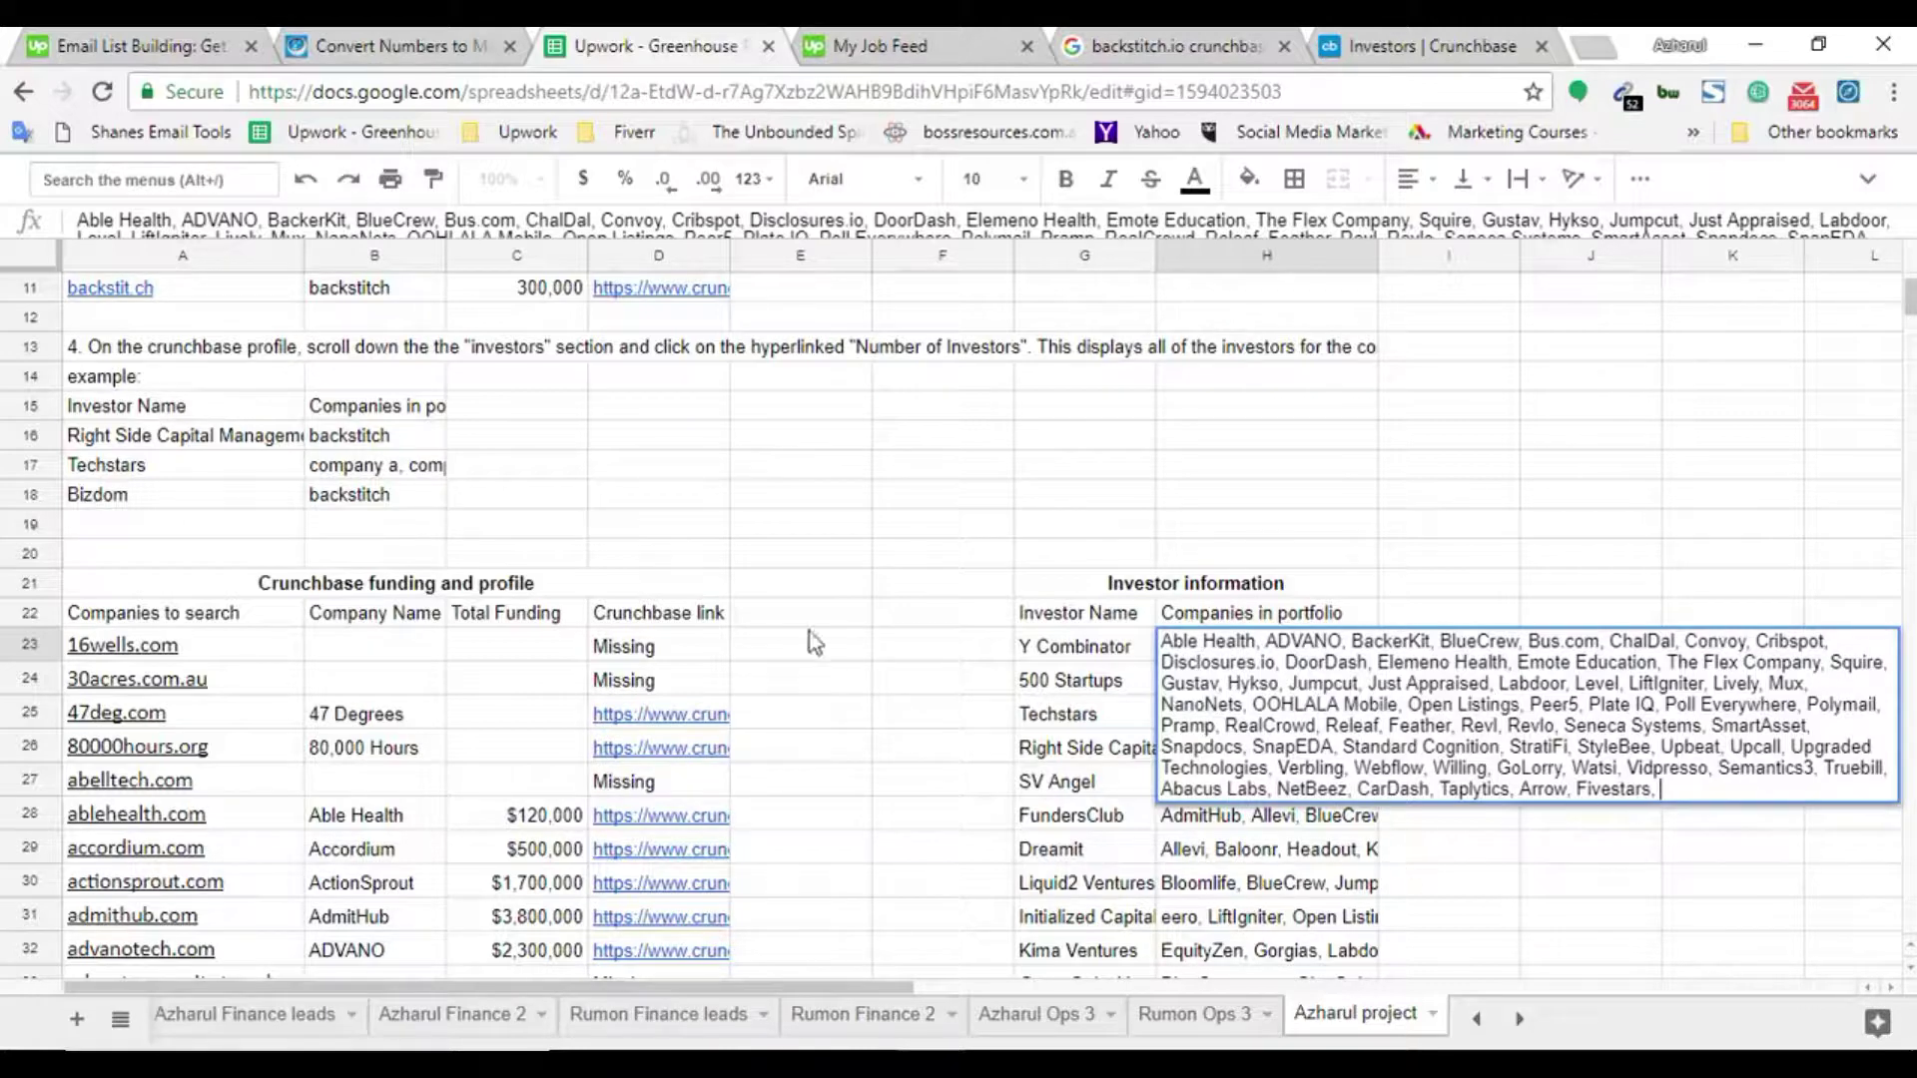
click(1461, 883)
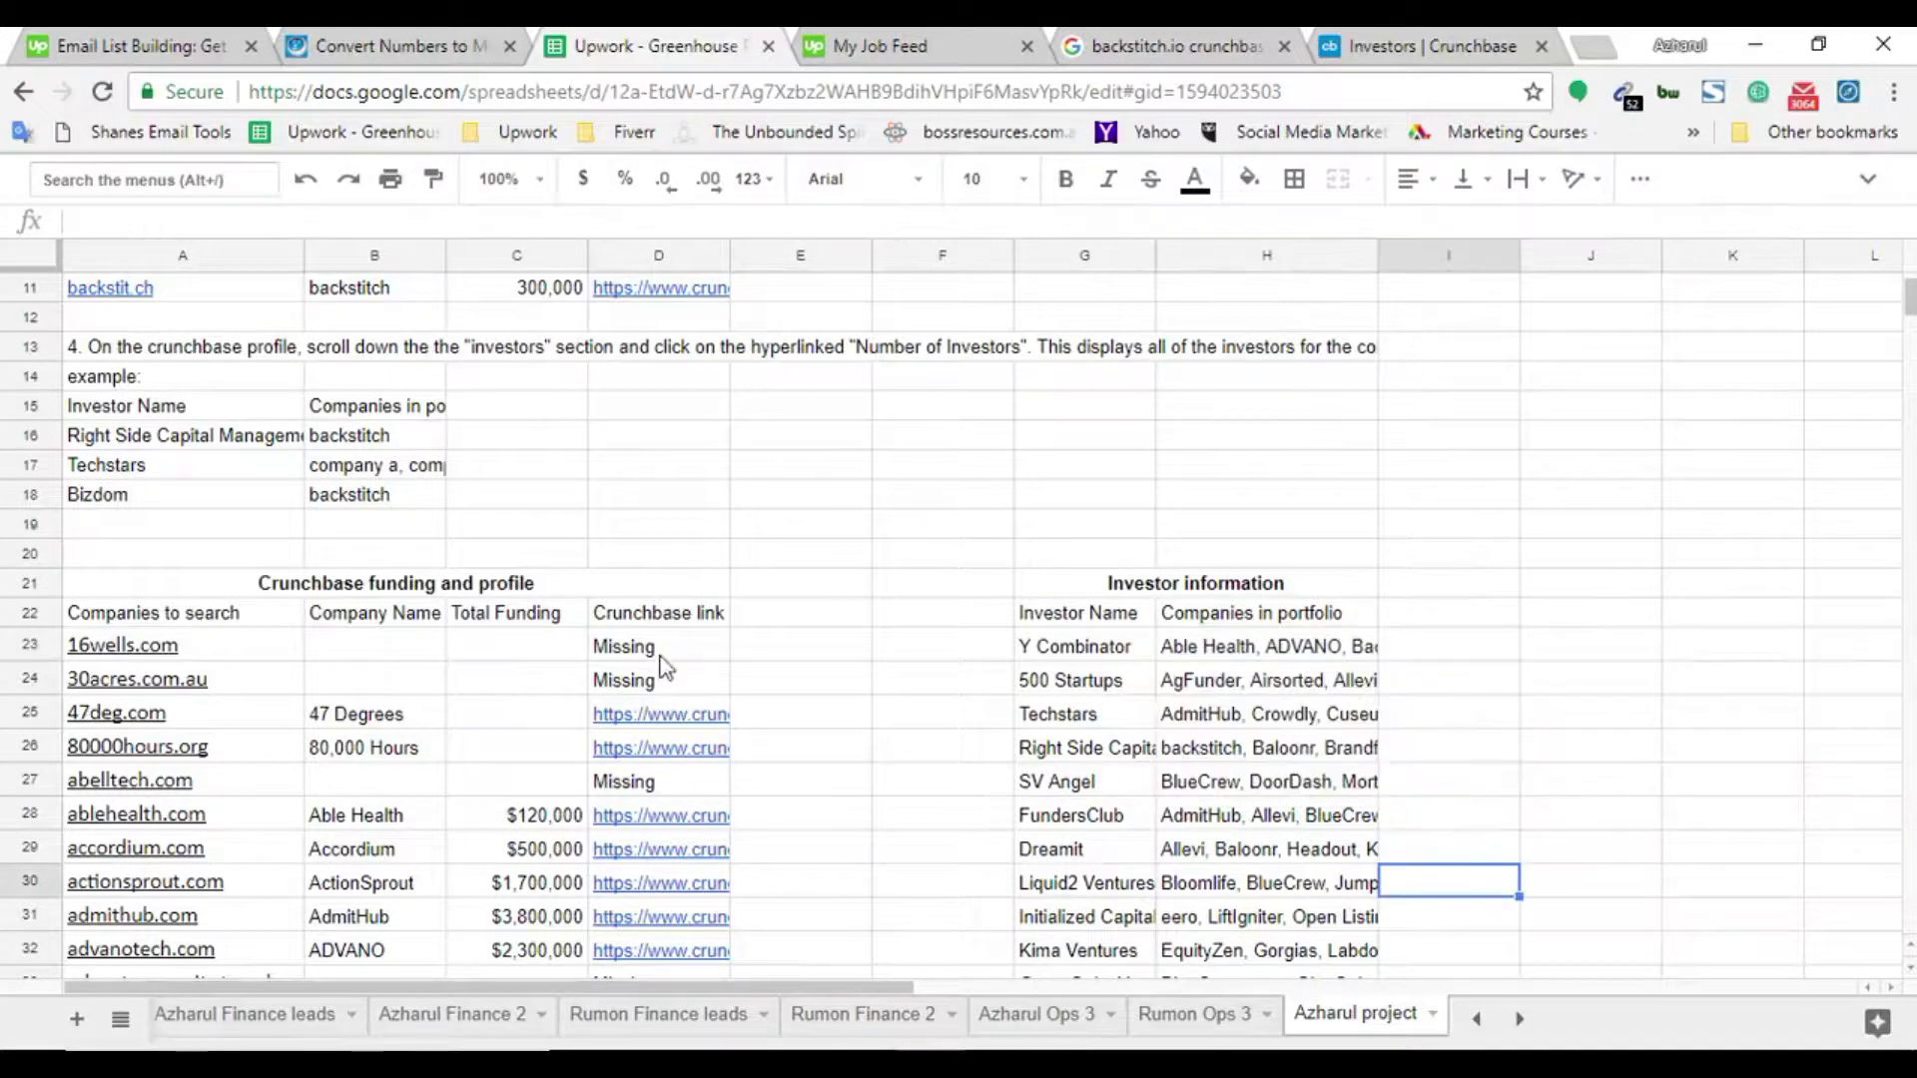
Show the full text of the fourth instruction once more and close it
scroll(547, 652, up, 1)
click(290, 411)
double_click(291, 412)
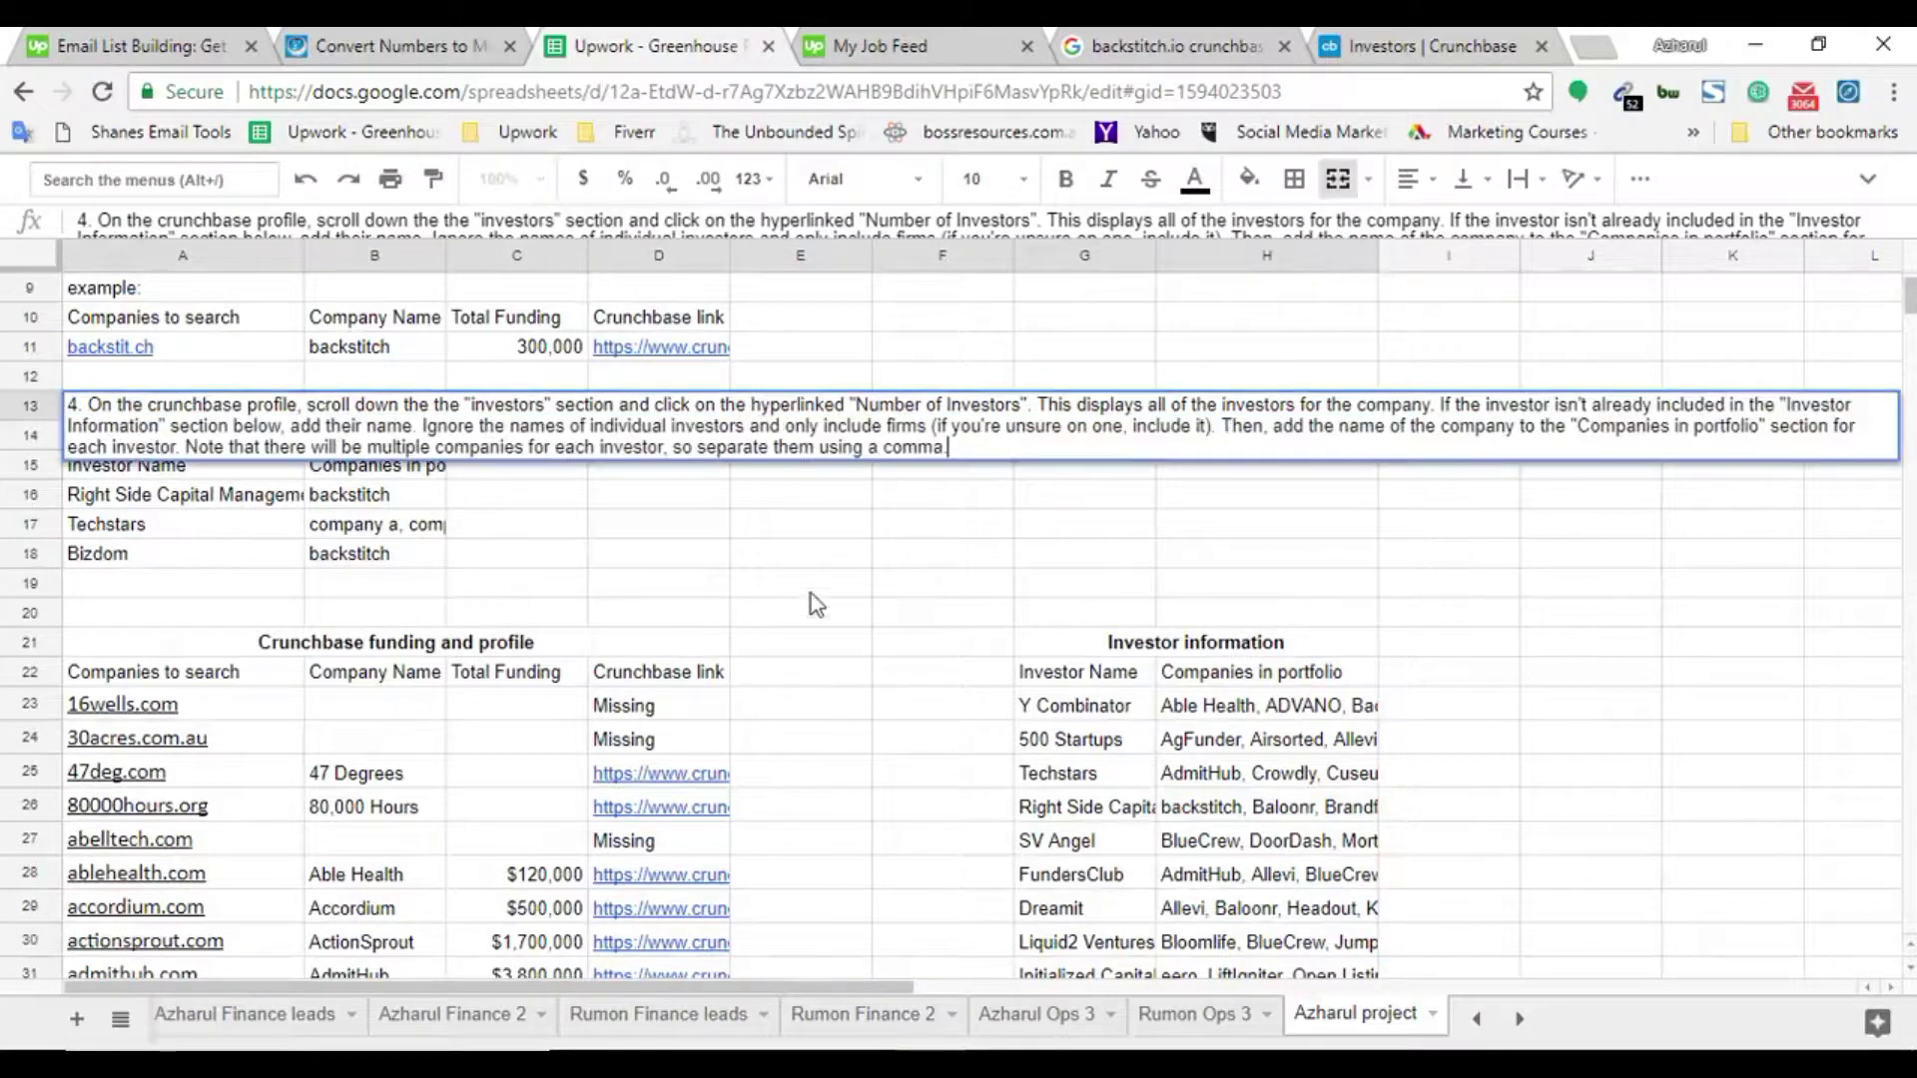
click(793, 555)
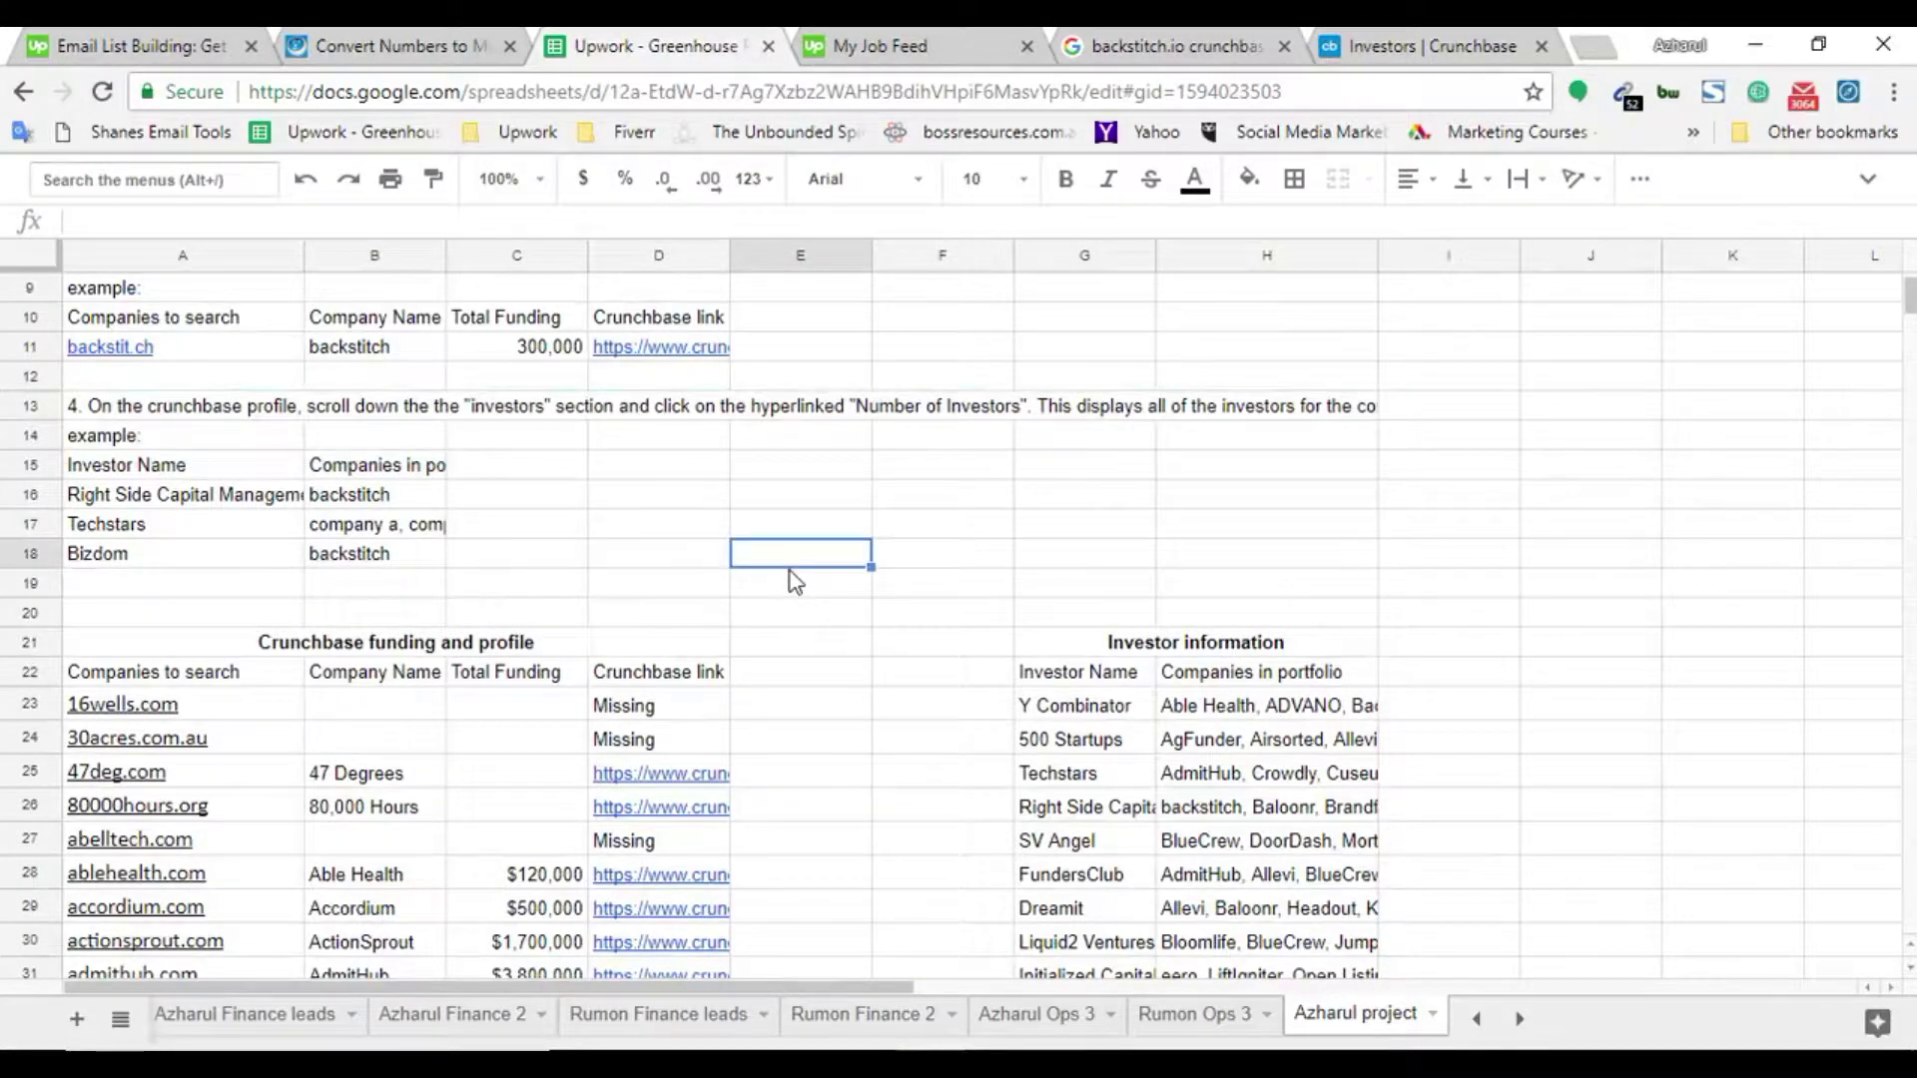
Go to the first unresearched company in the list, jethunter.net in A828
scroll(788, 579, down, 3)
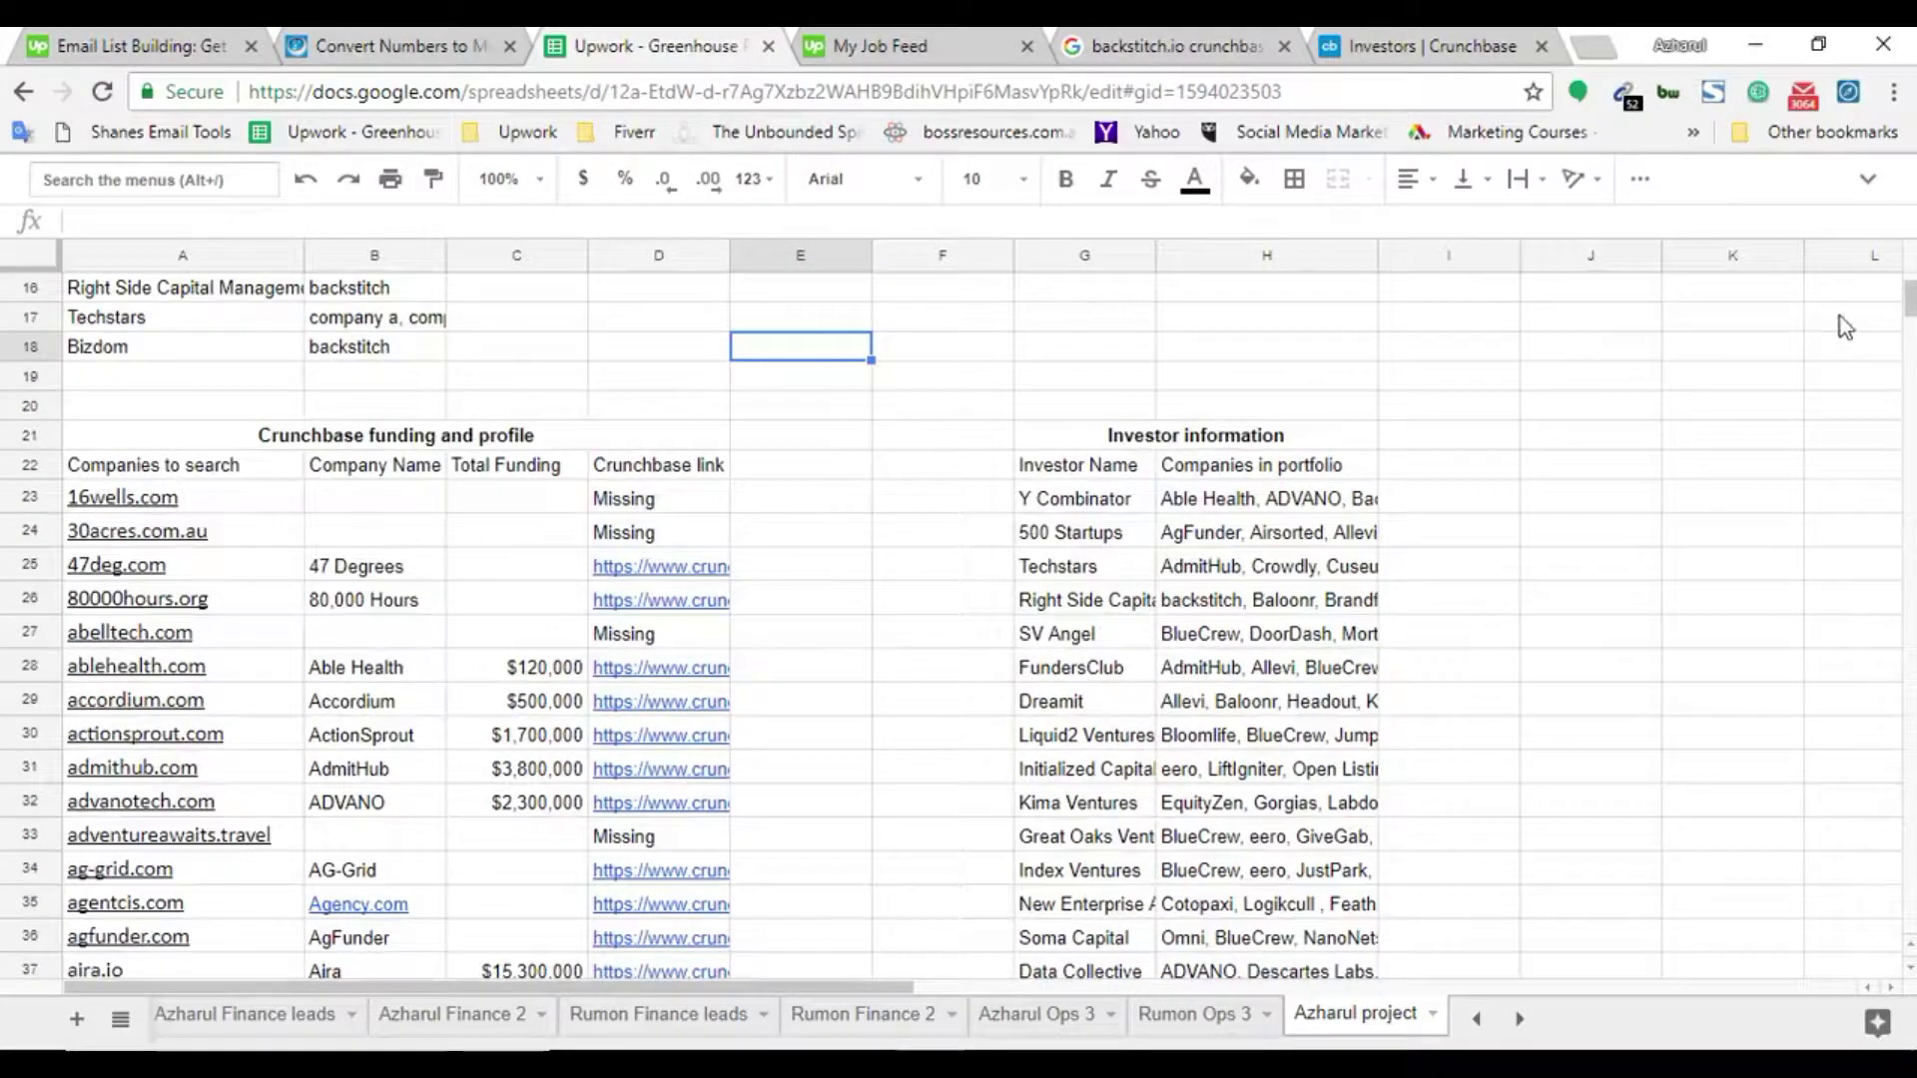
drag(1909, 300, 1910, 689)
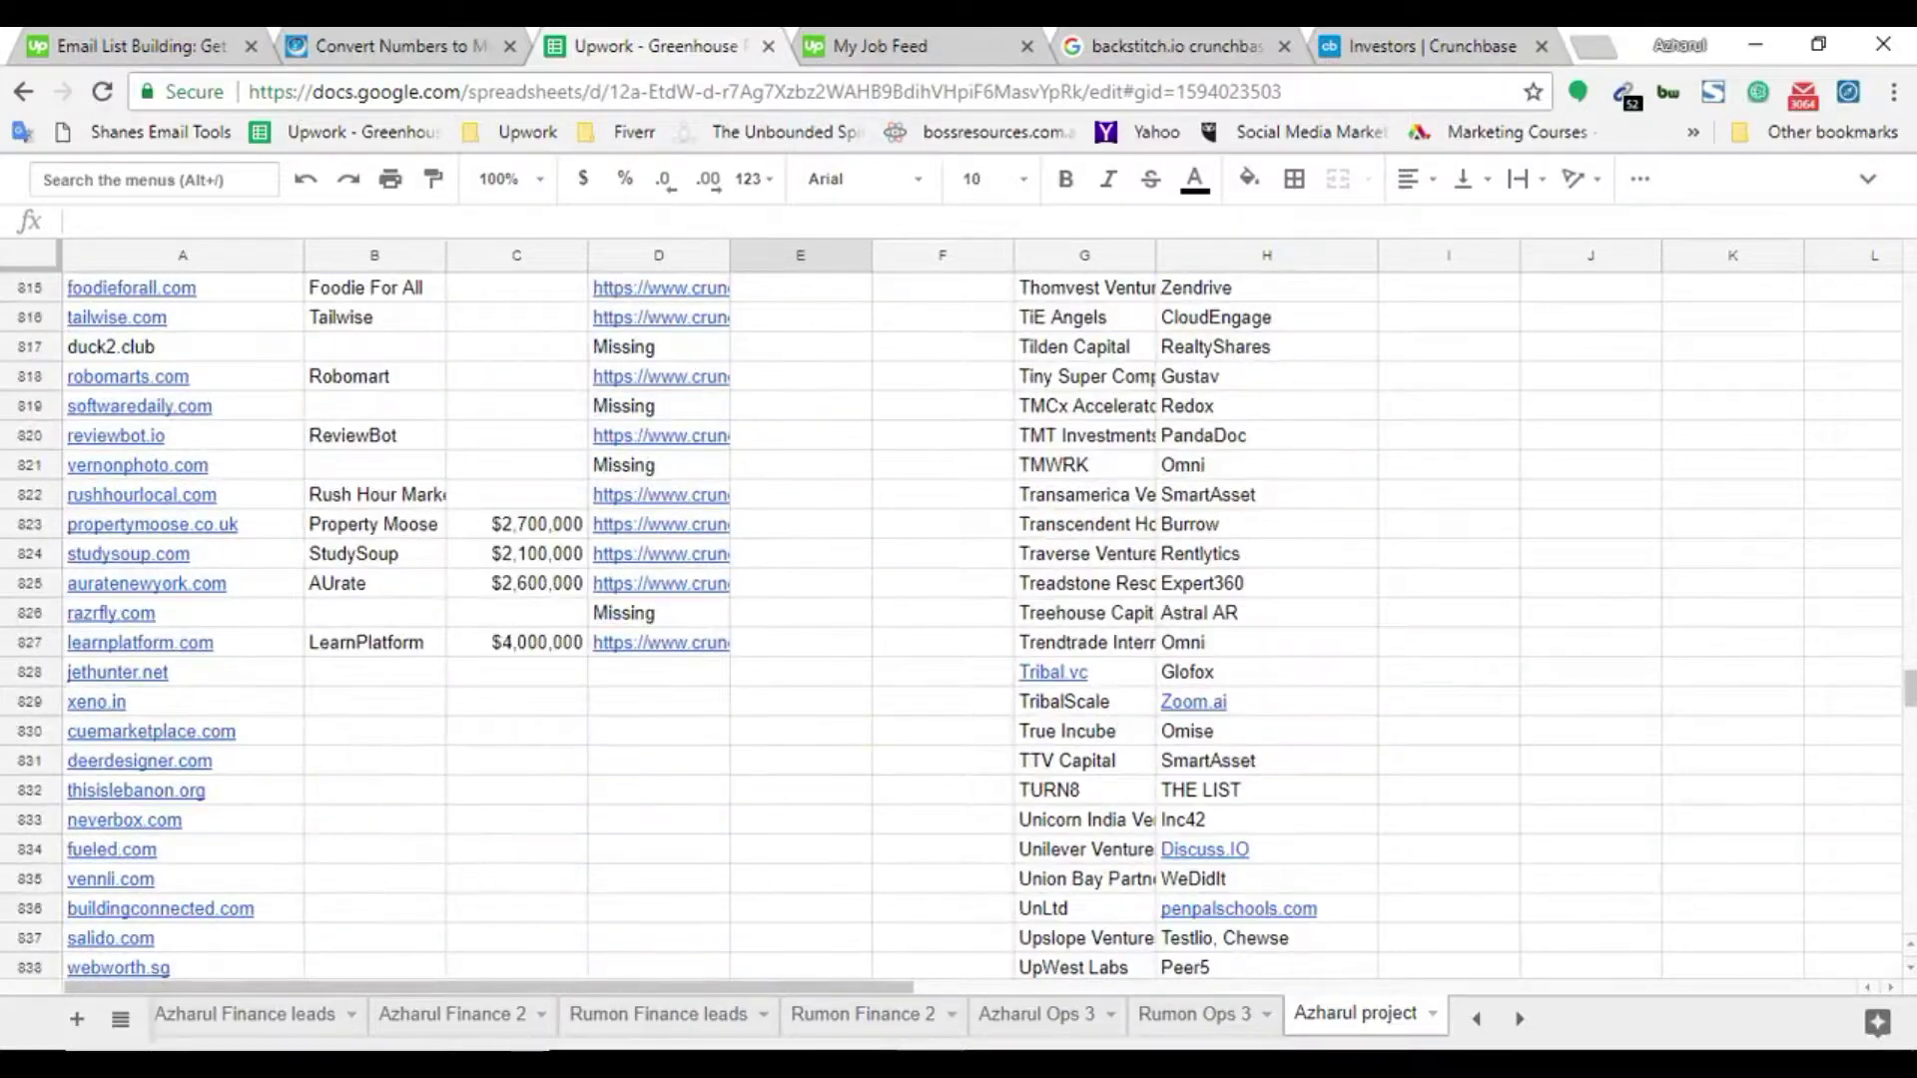
scroll(410, 759, down, 1)
click(236, 618)
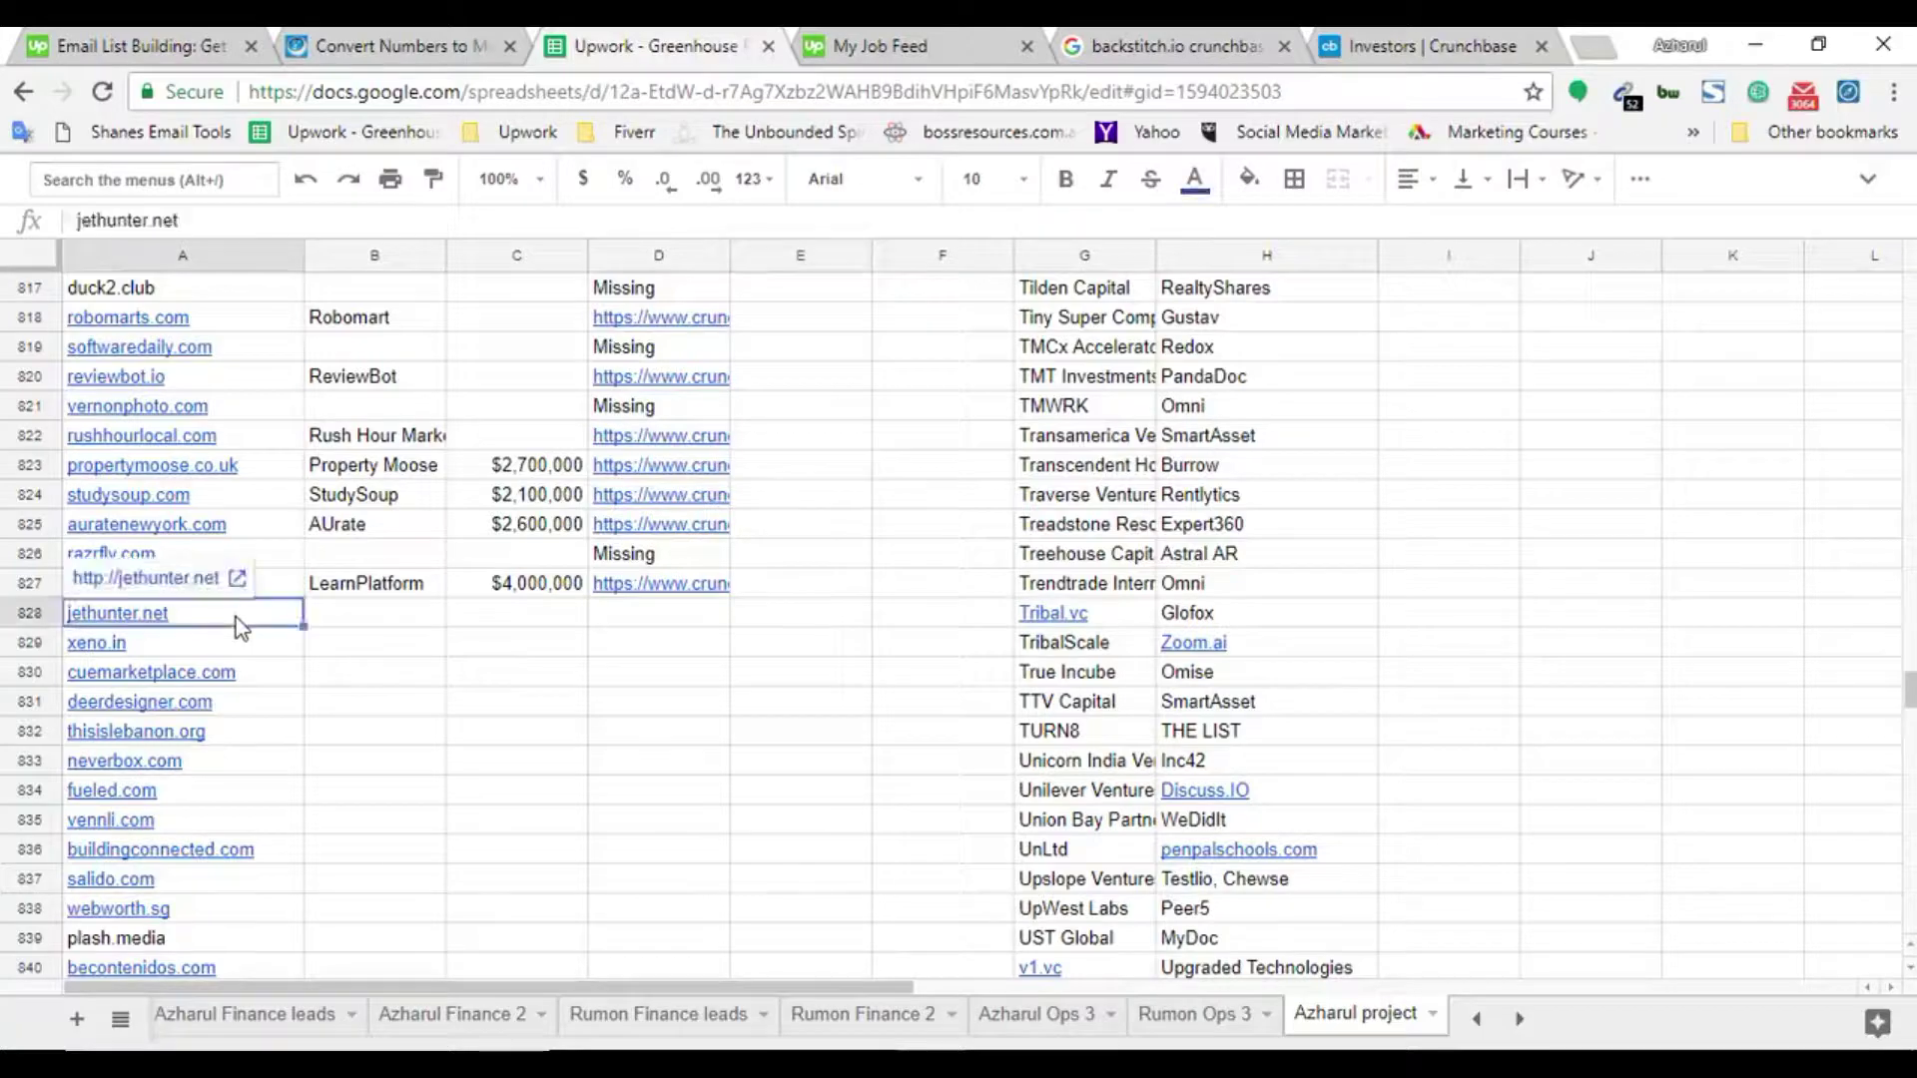
Close the Upwork job feed, the backstitch Google search and the Crunchbase investors page
click(1039, 52)
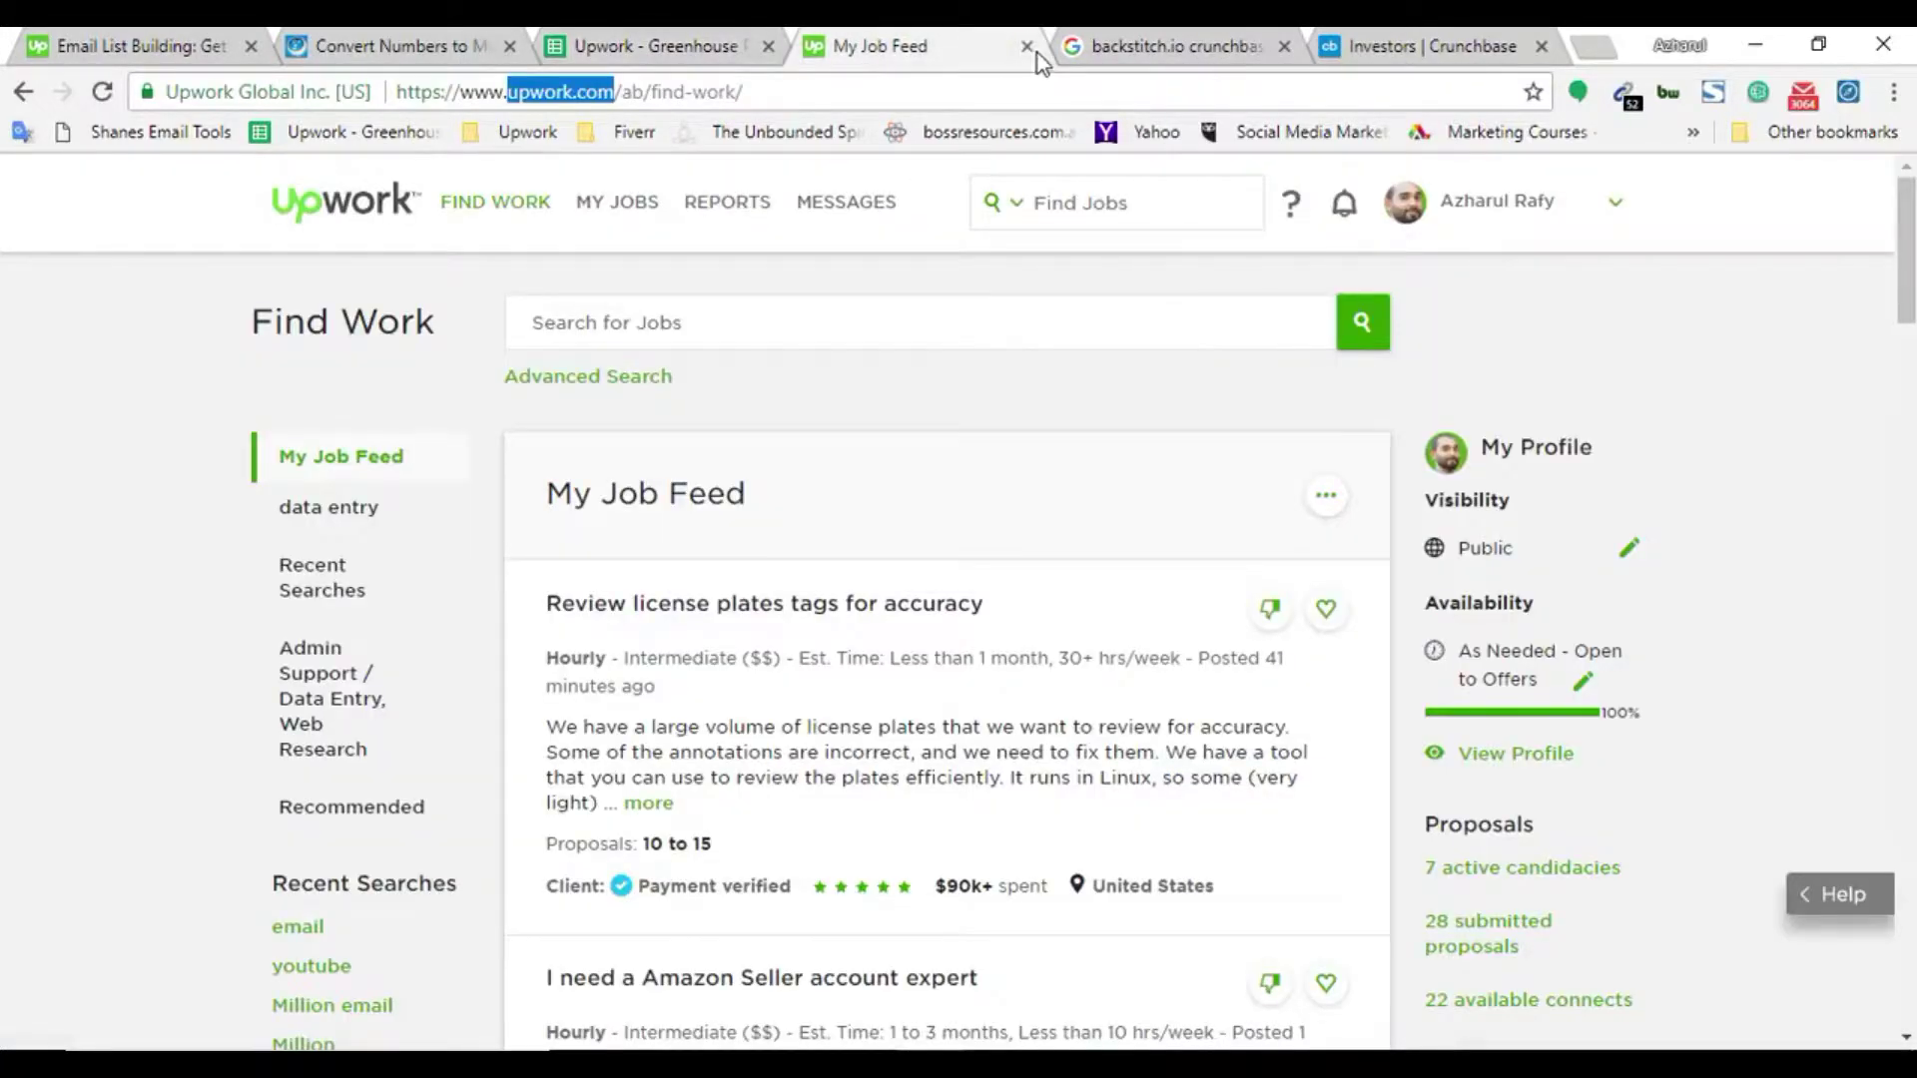
click(1031, 50)
click(1032, 50)
click(1031, 50)
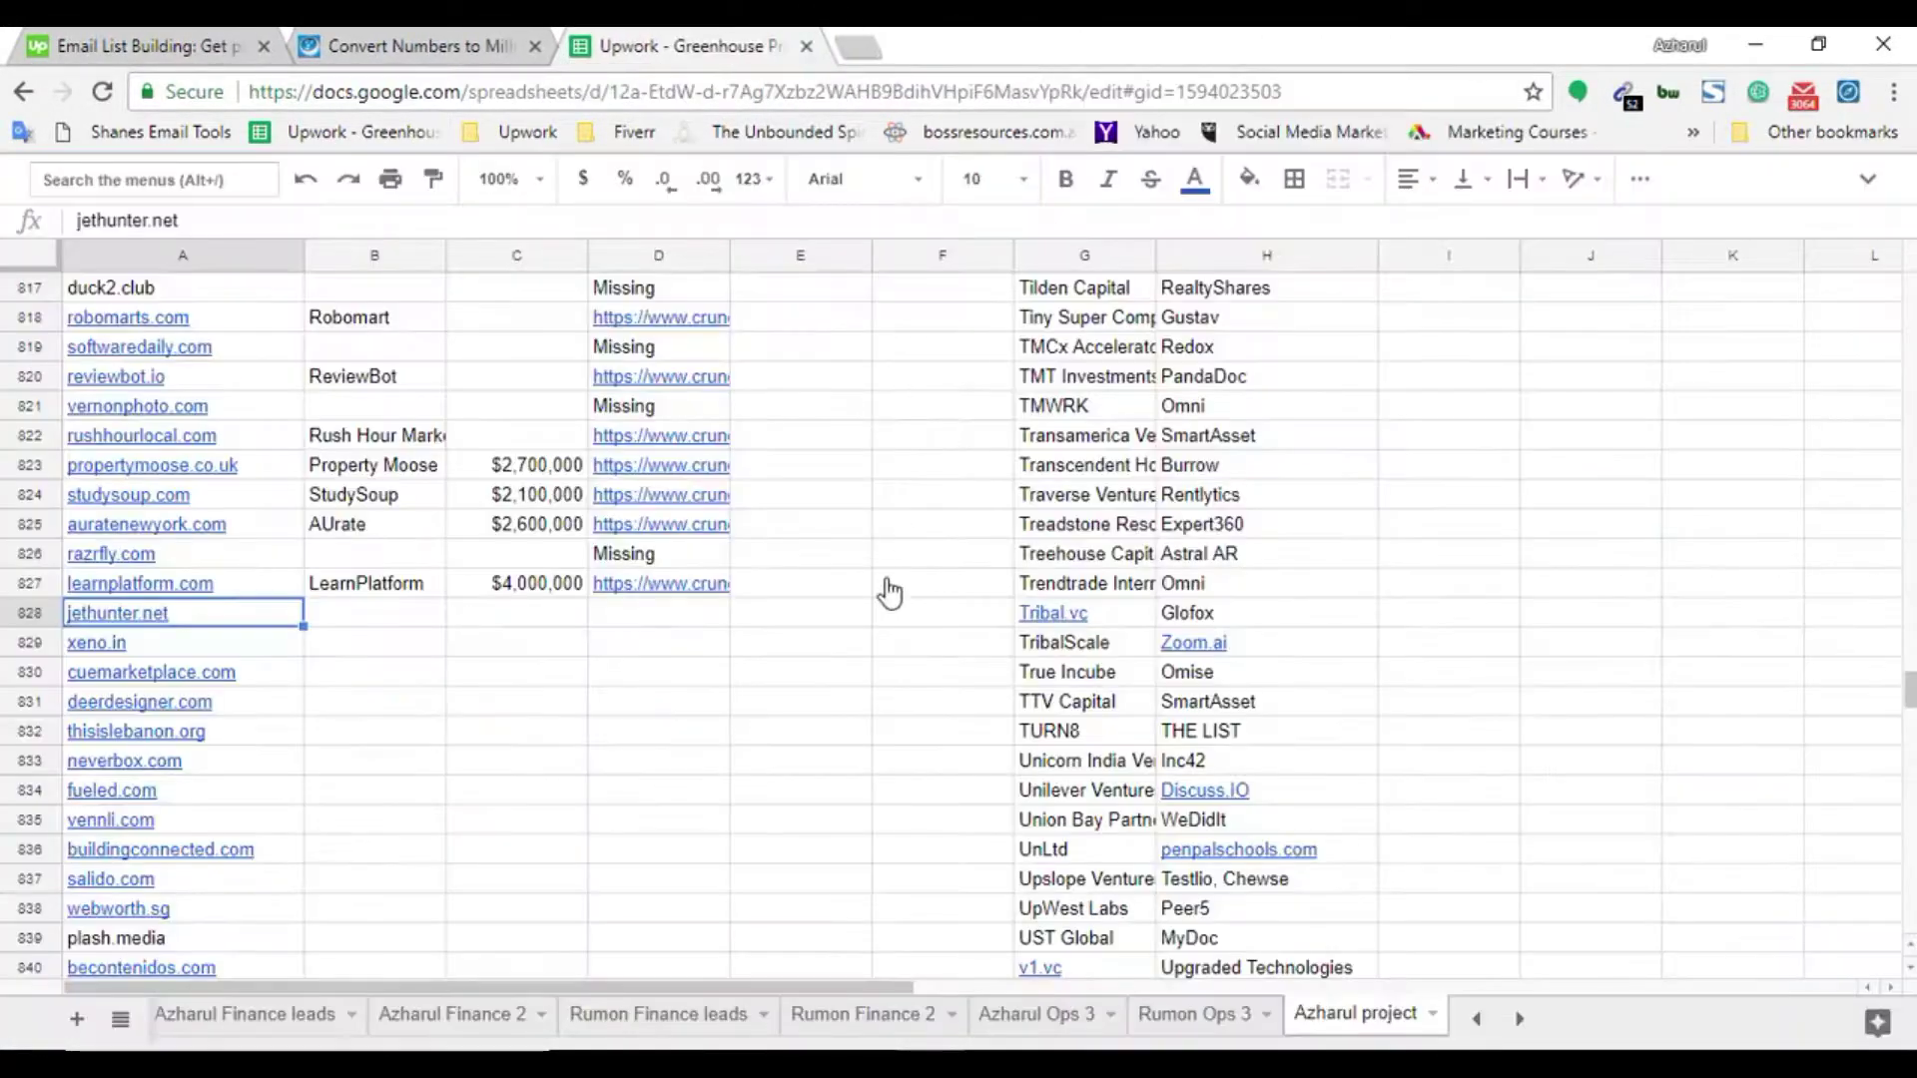
Copy jethunter.net from A828 and open that website in a new browser tab
click(206, 625)
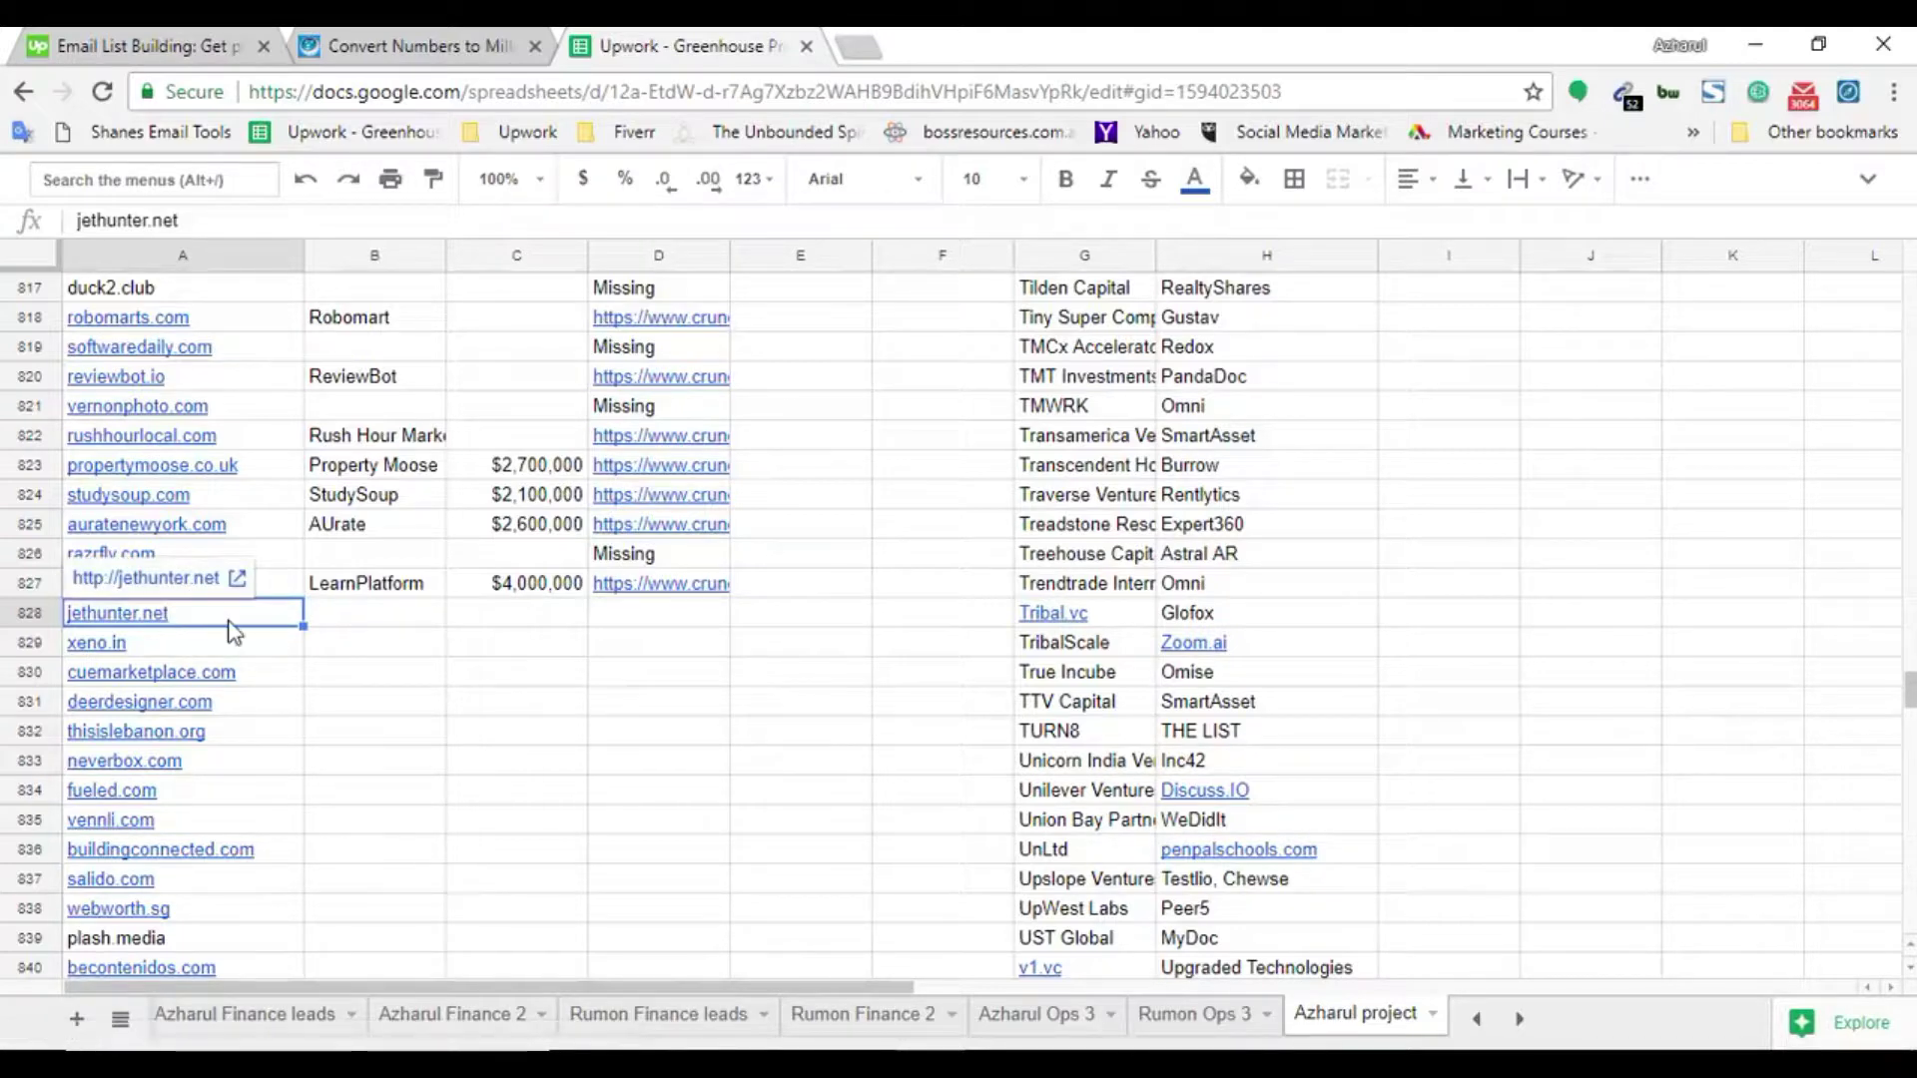
key(ctrl+c)
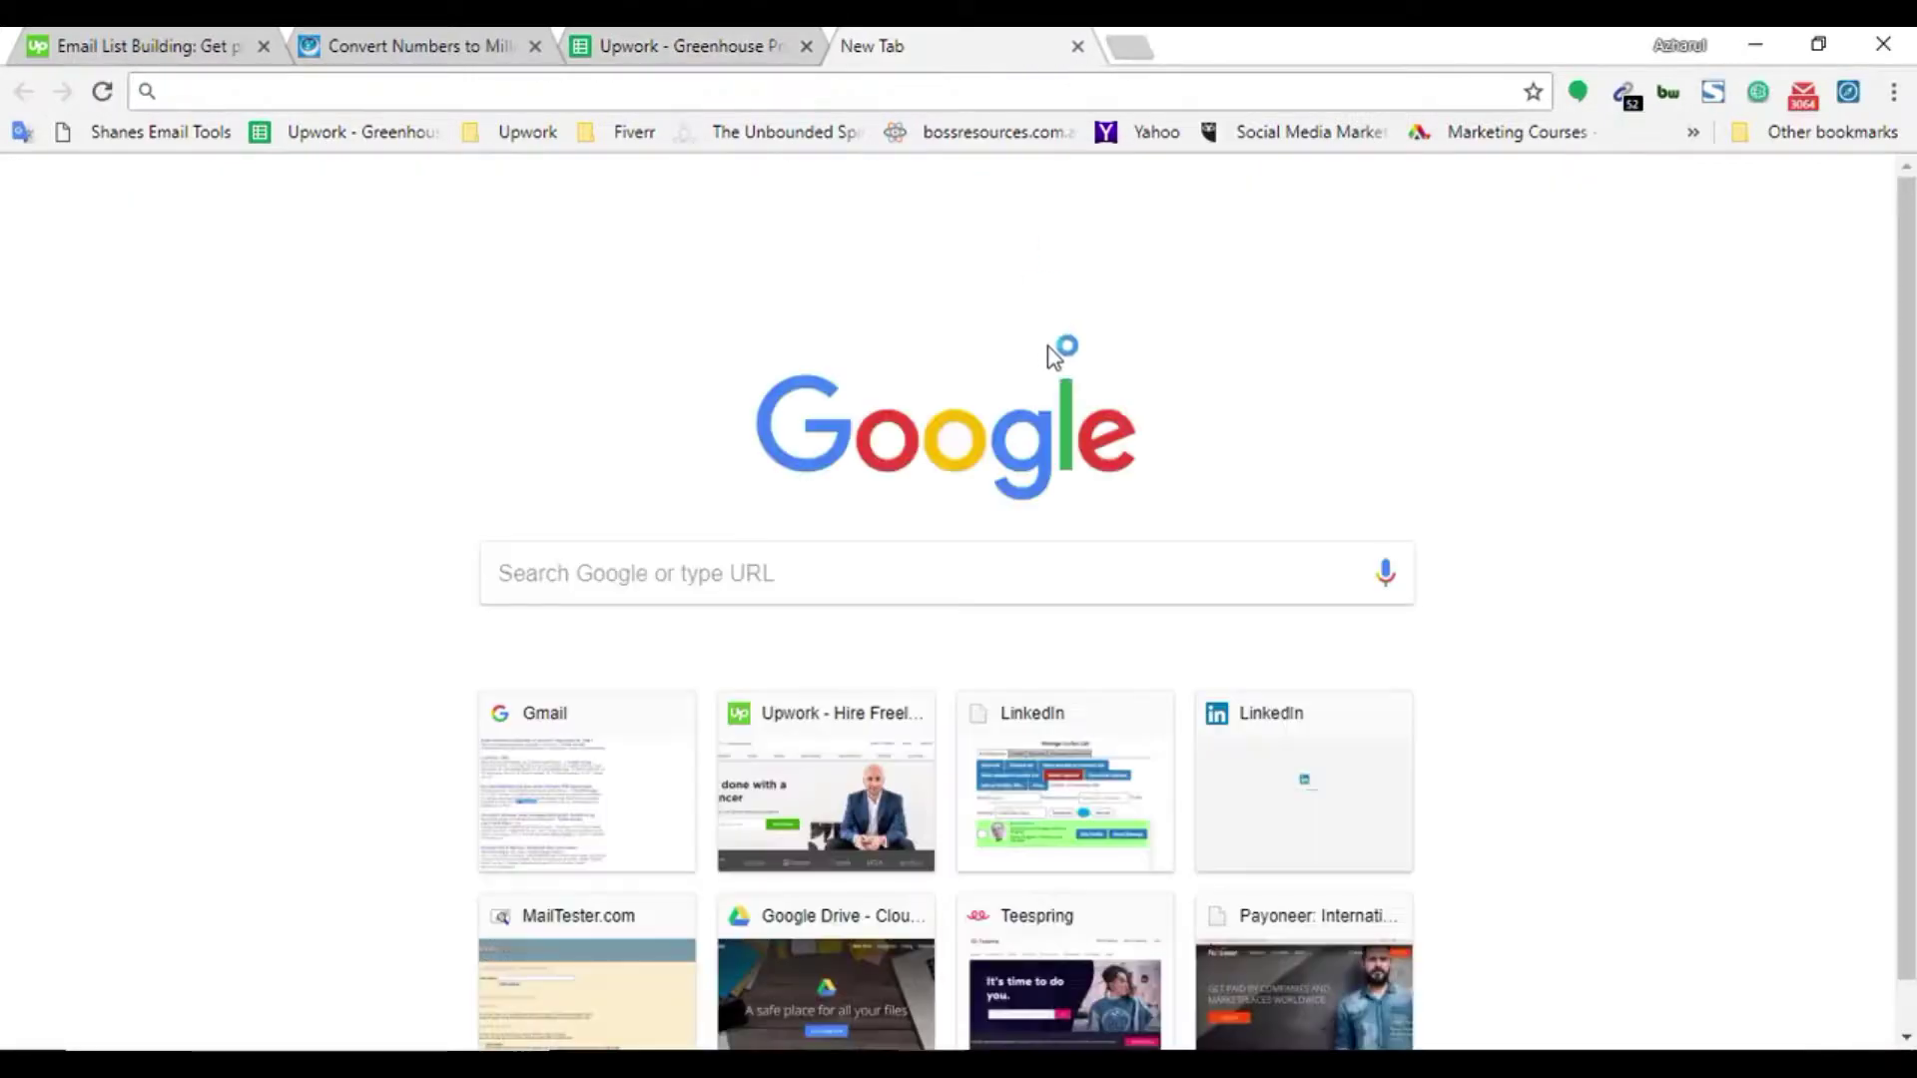
key(ctrl+v)
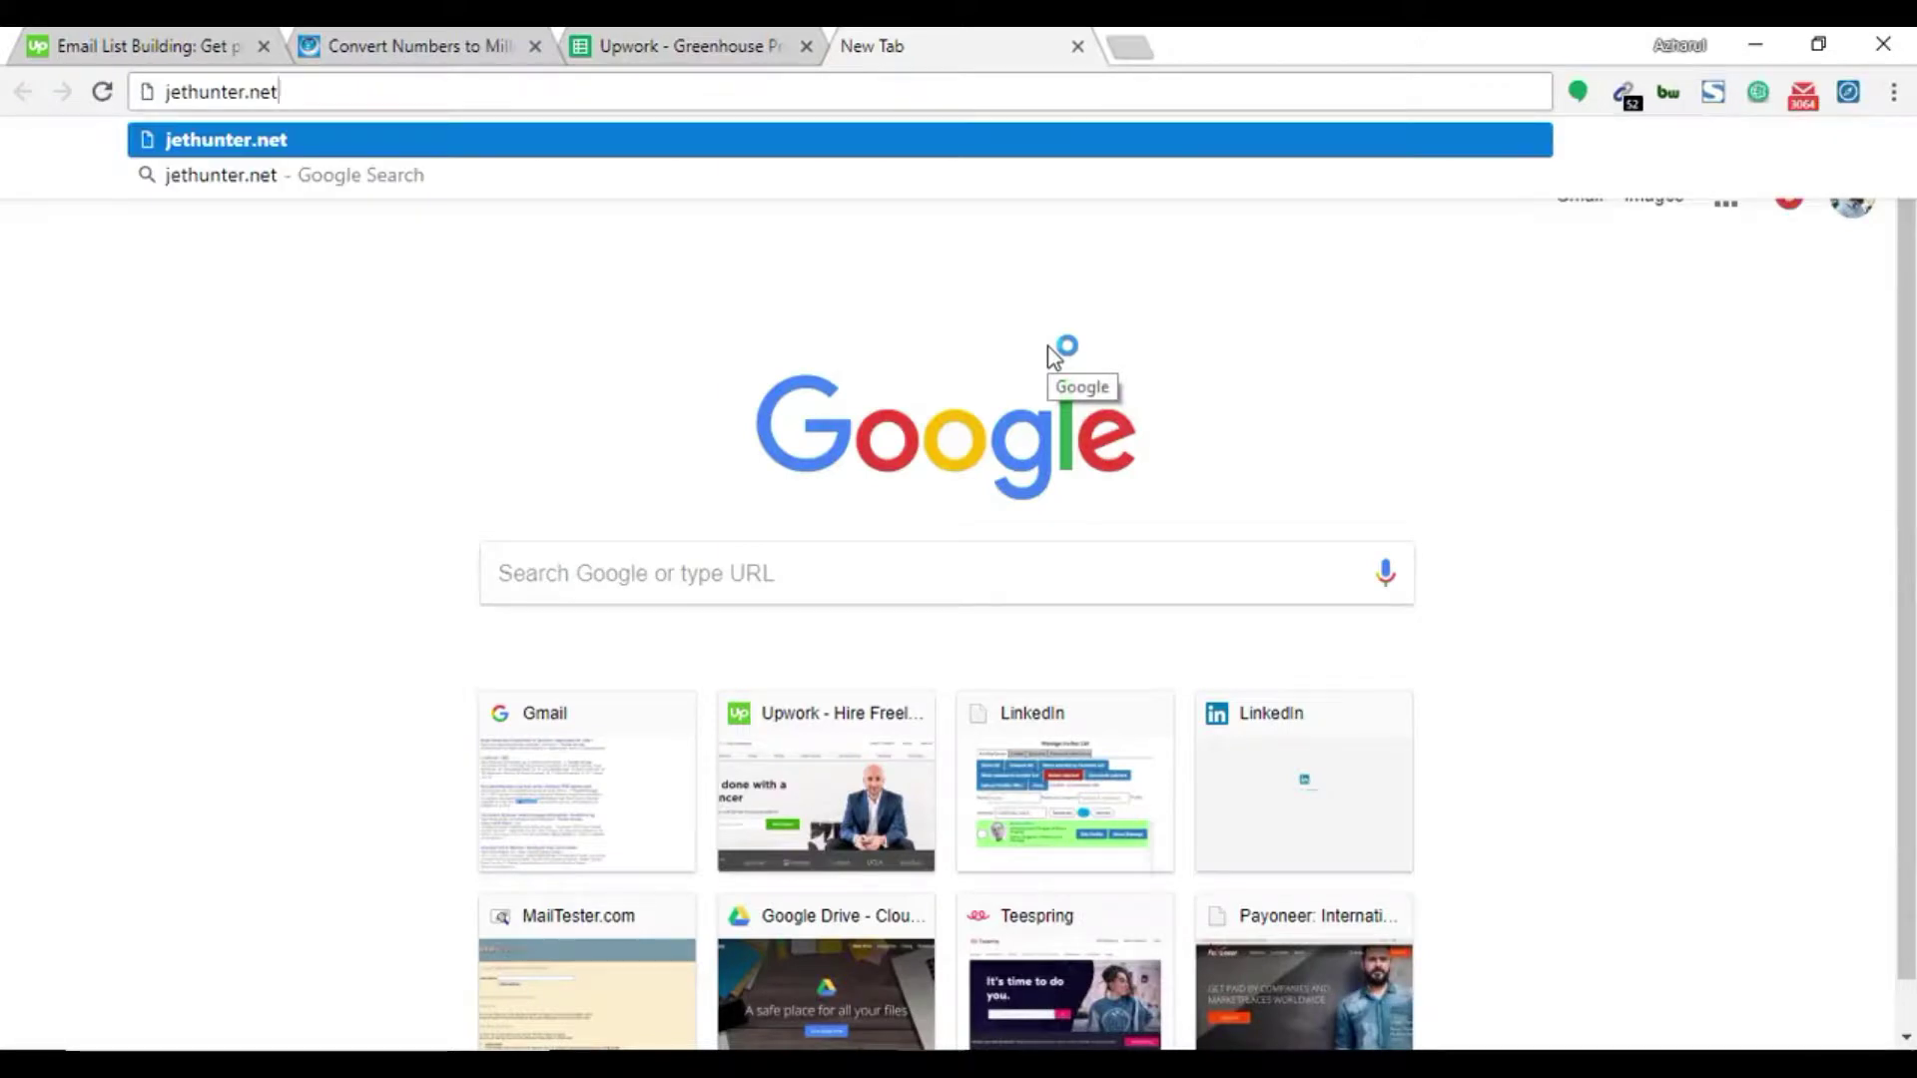
key(Return)
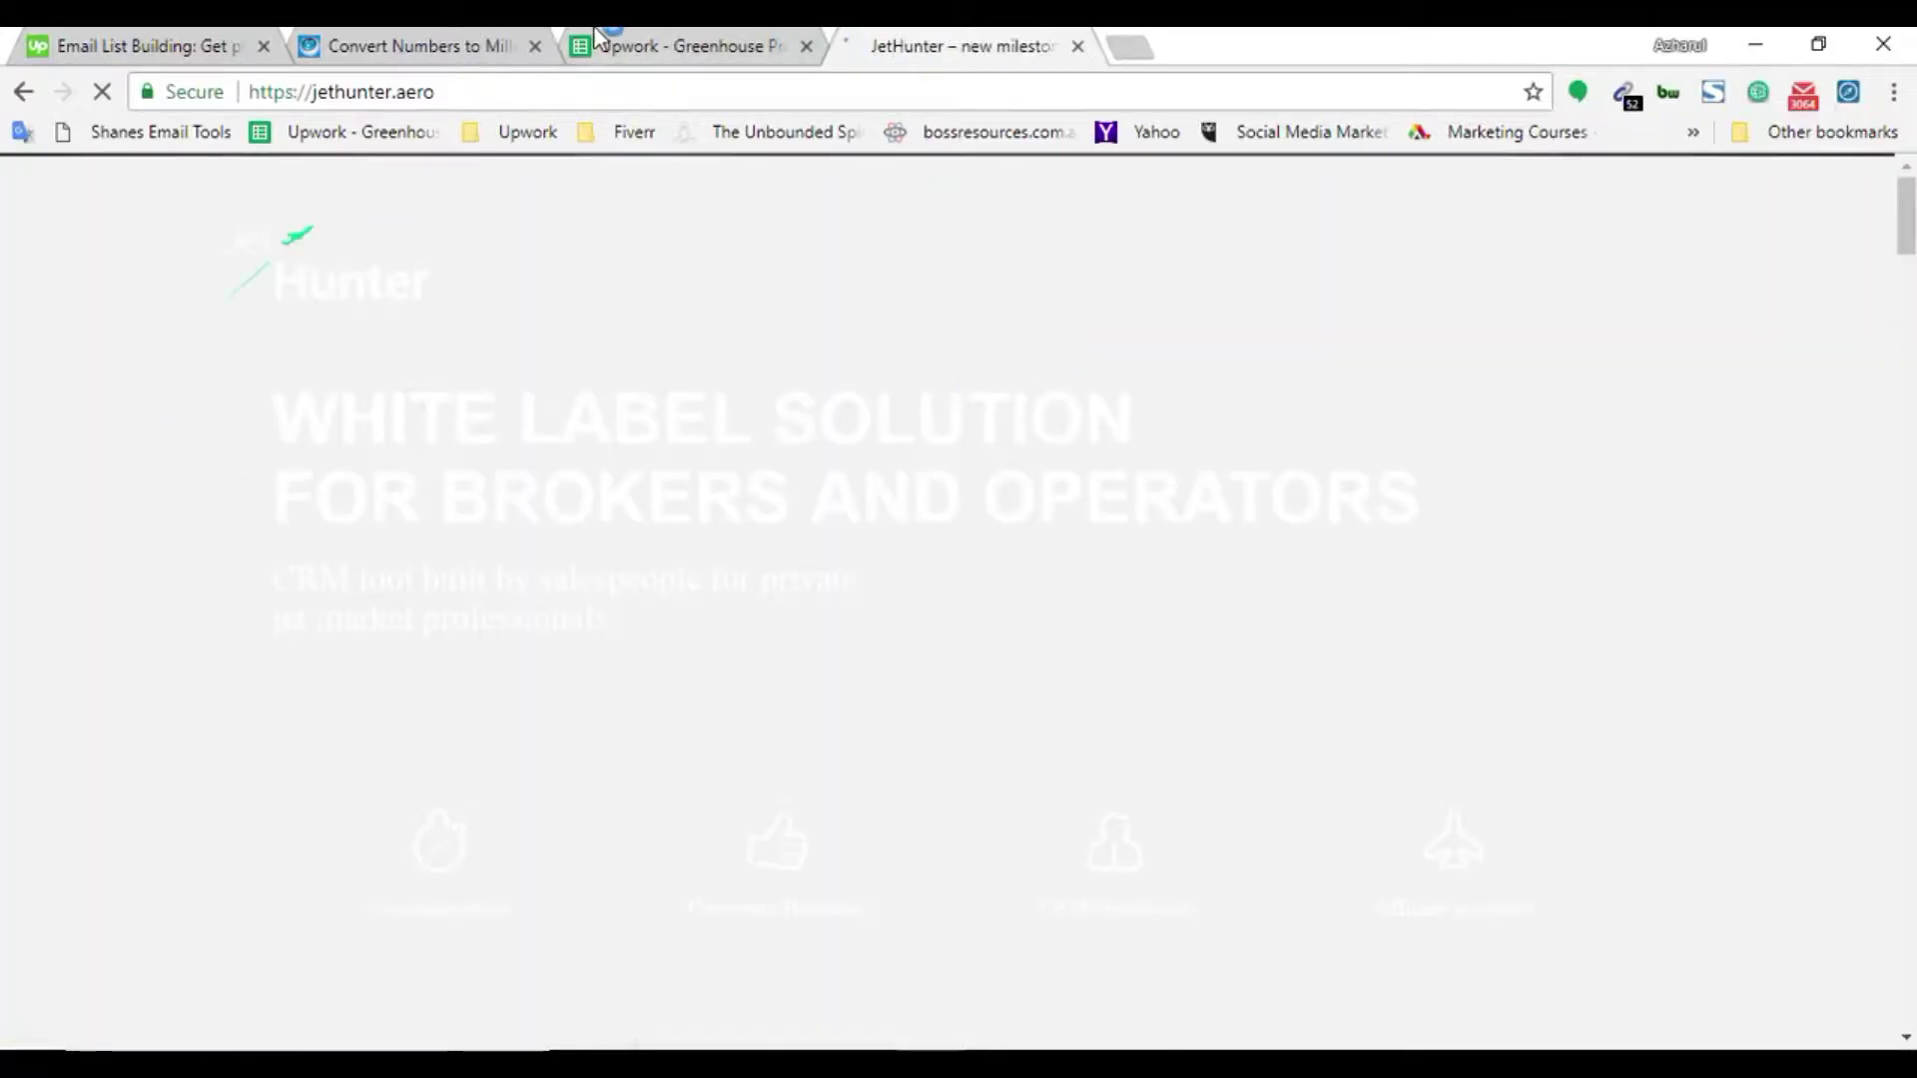
Compare the site's address with the spreadsheet entry, copy its domain jethunter.aero and enter it in a new browser tab
key(ctrl+shift+Tab)
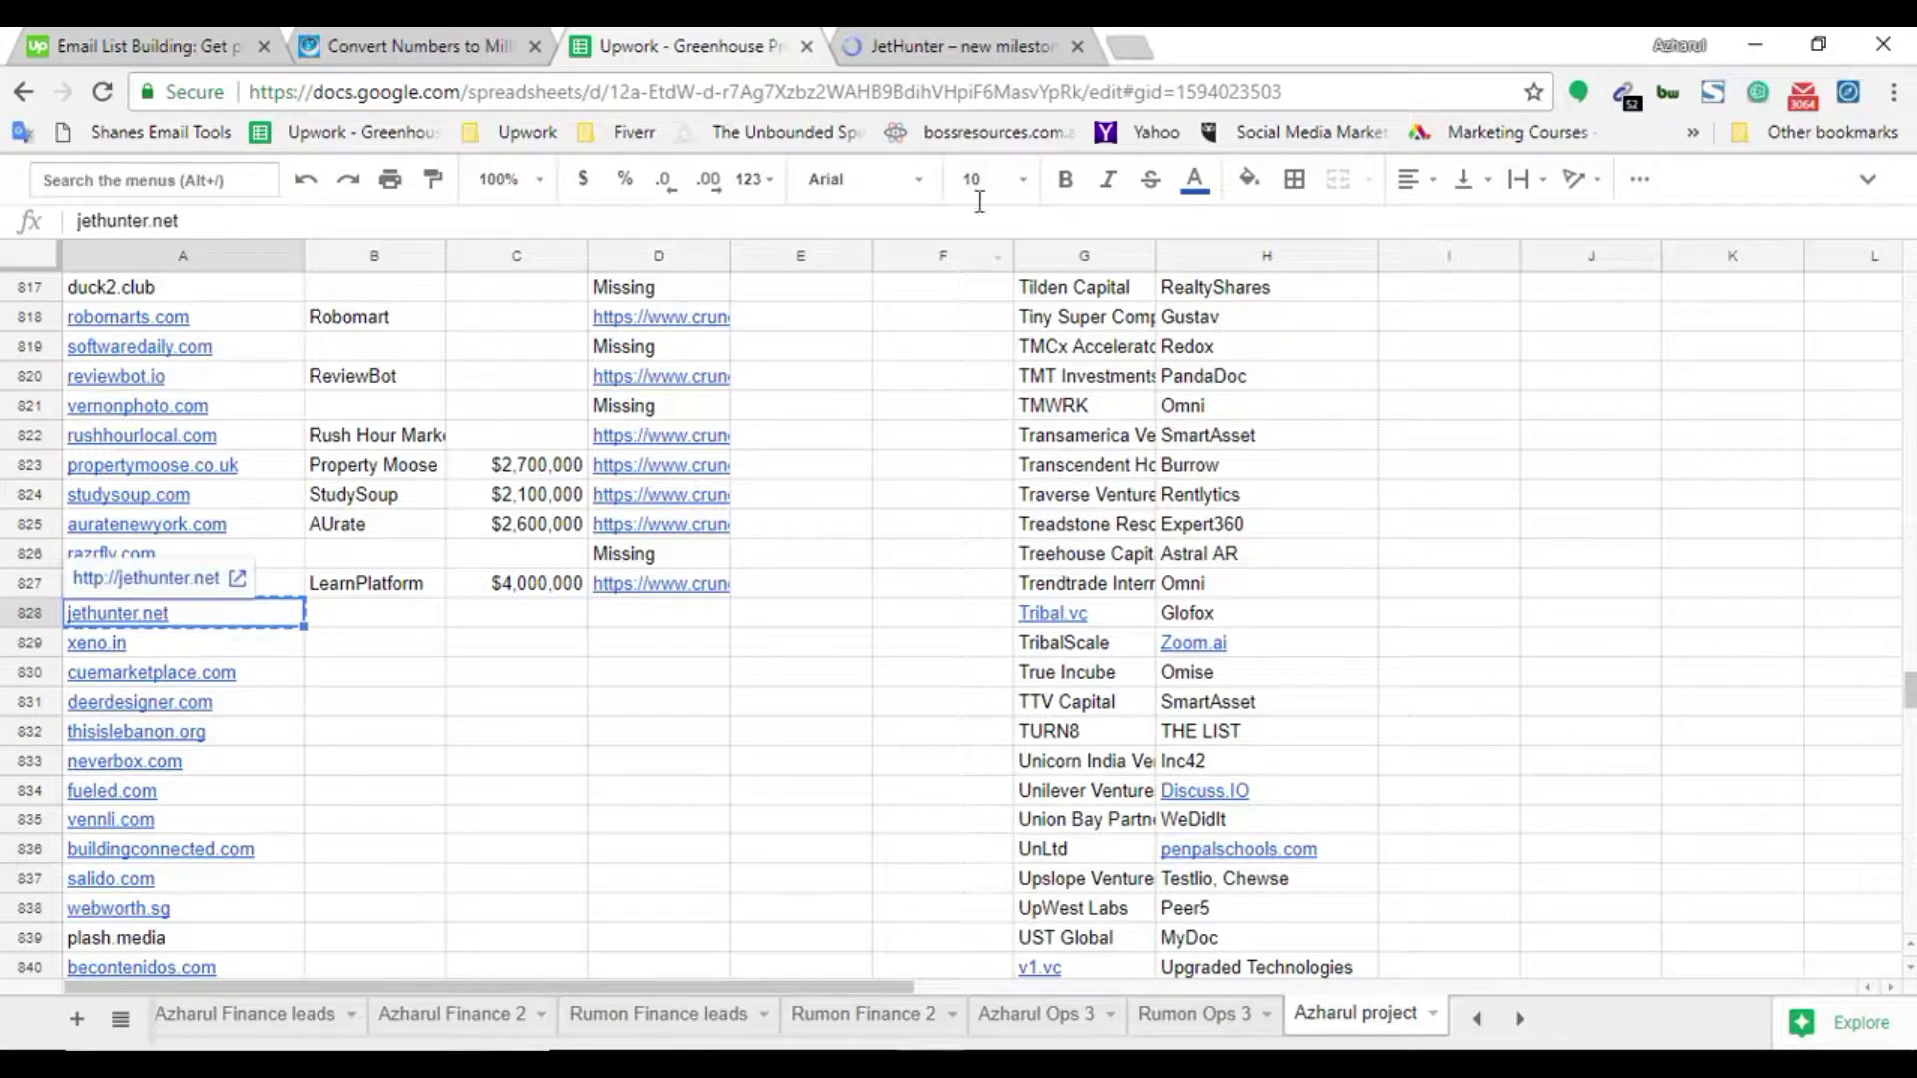
key(ctrl+Tab)
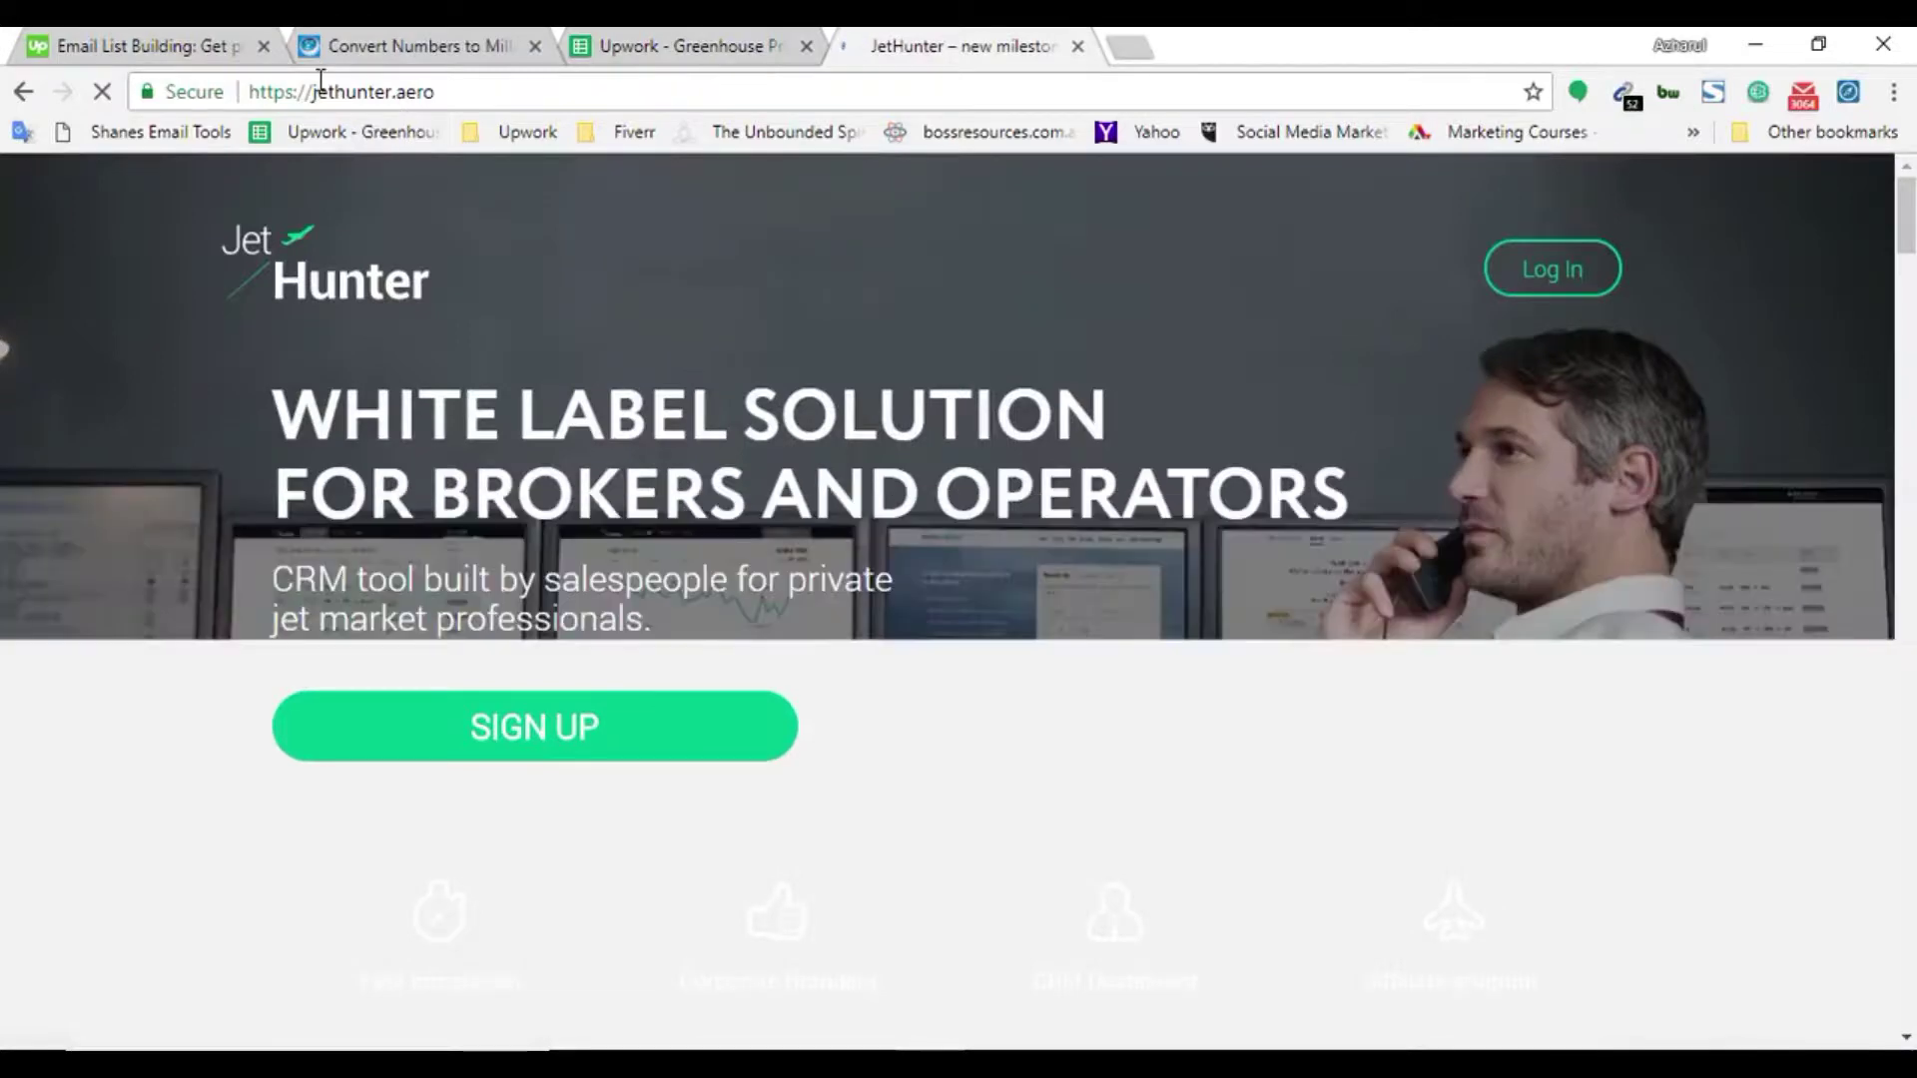
drag(315, 91, 483, 88)
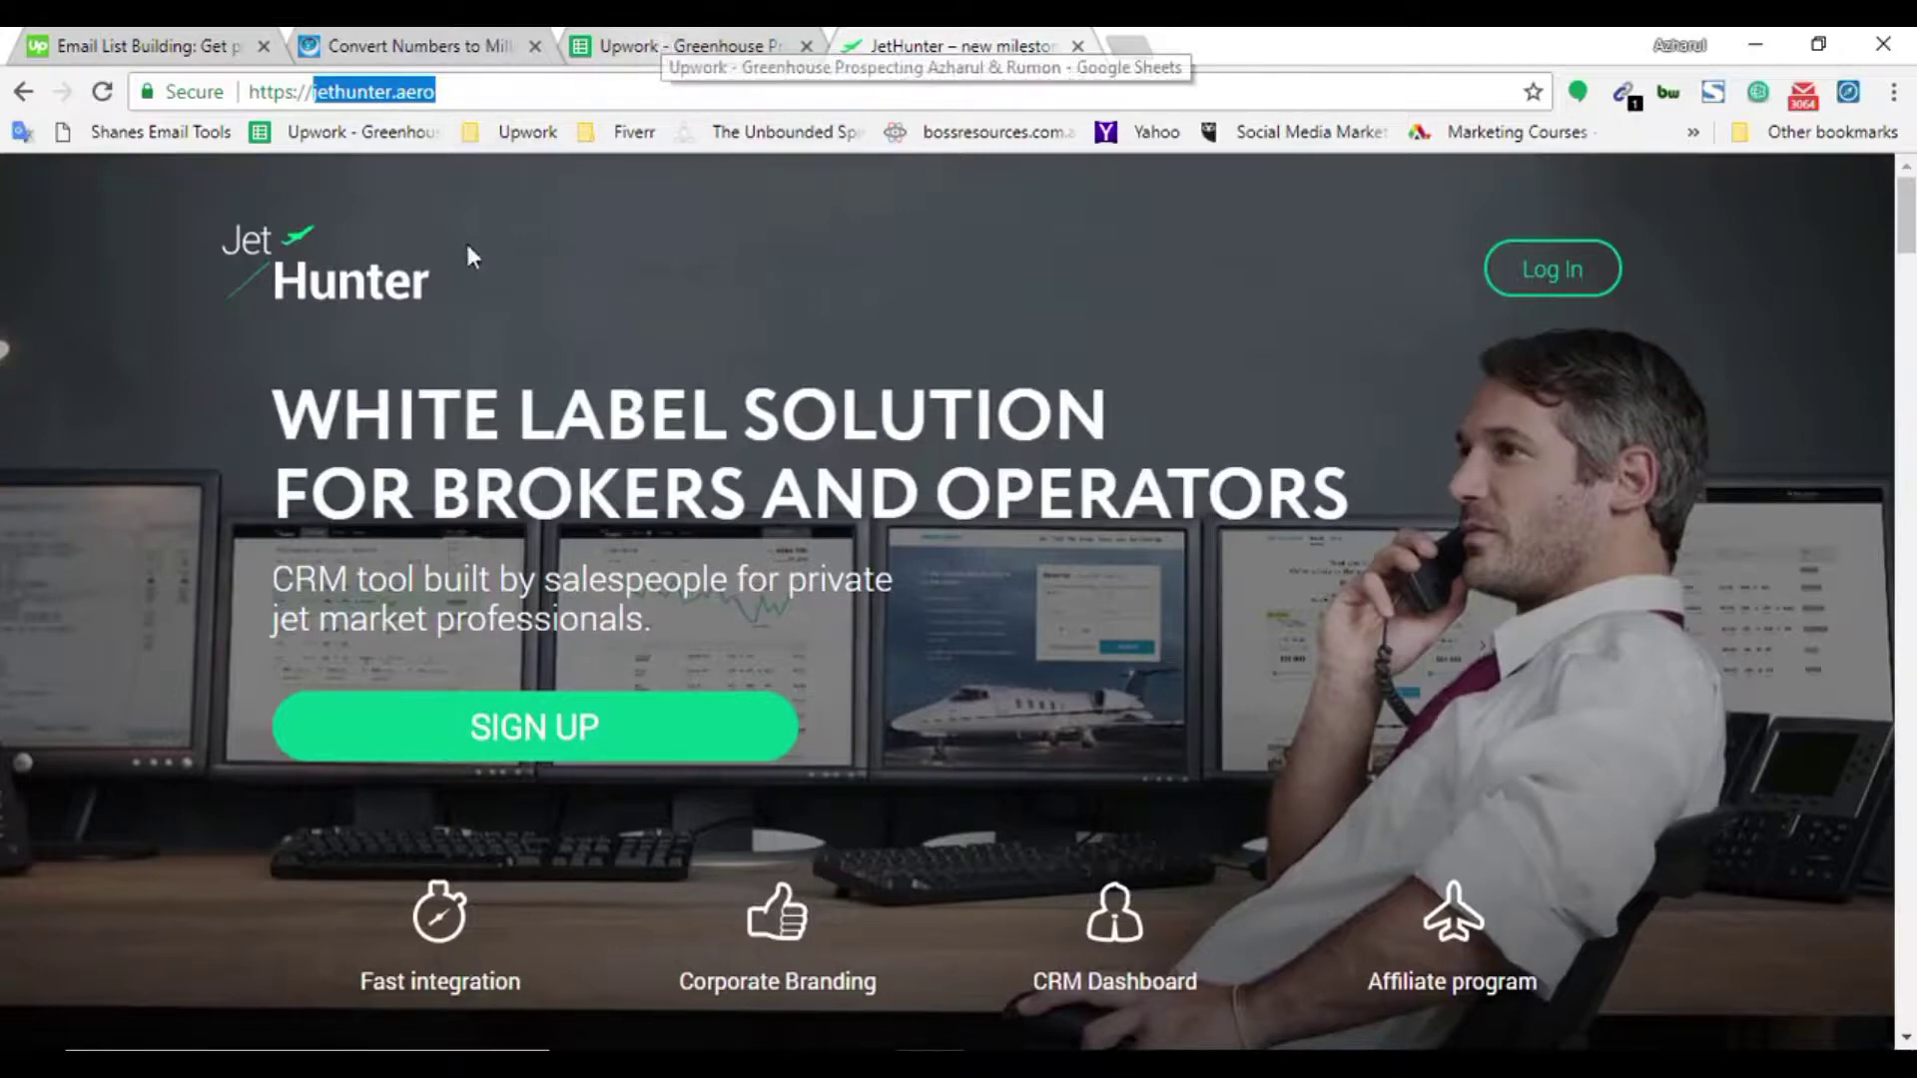
click(689, 42)
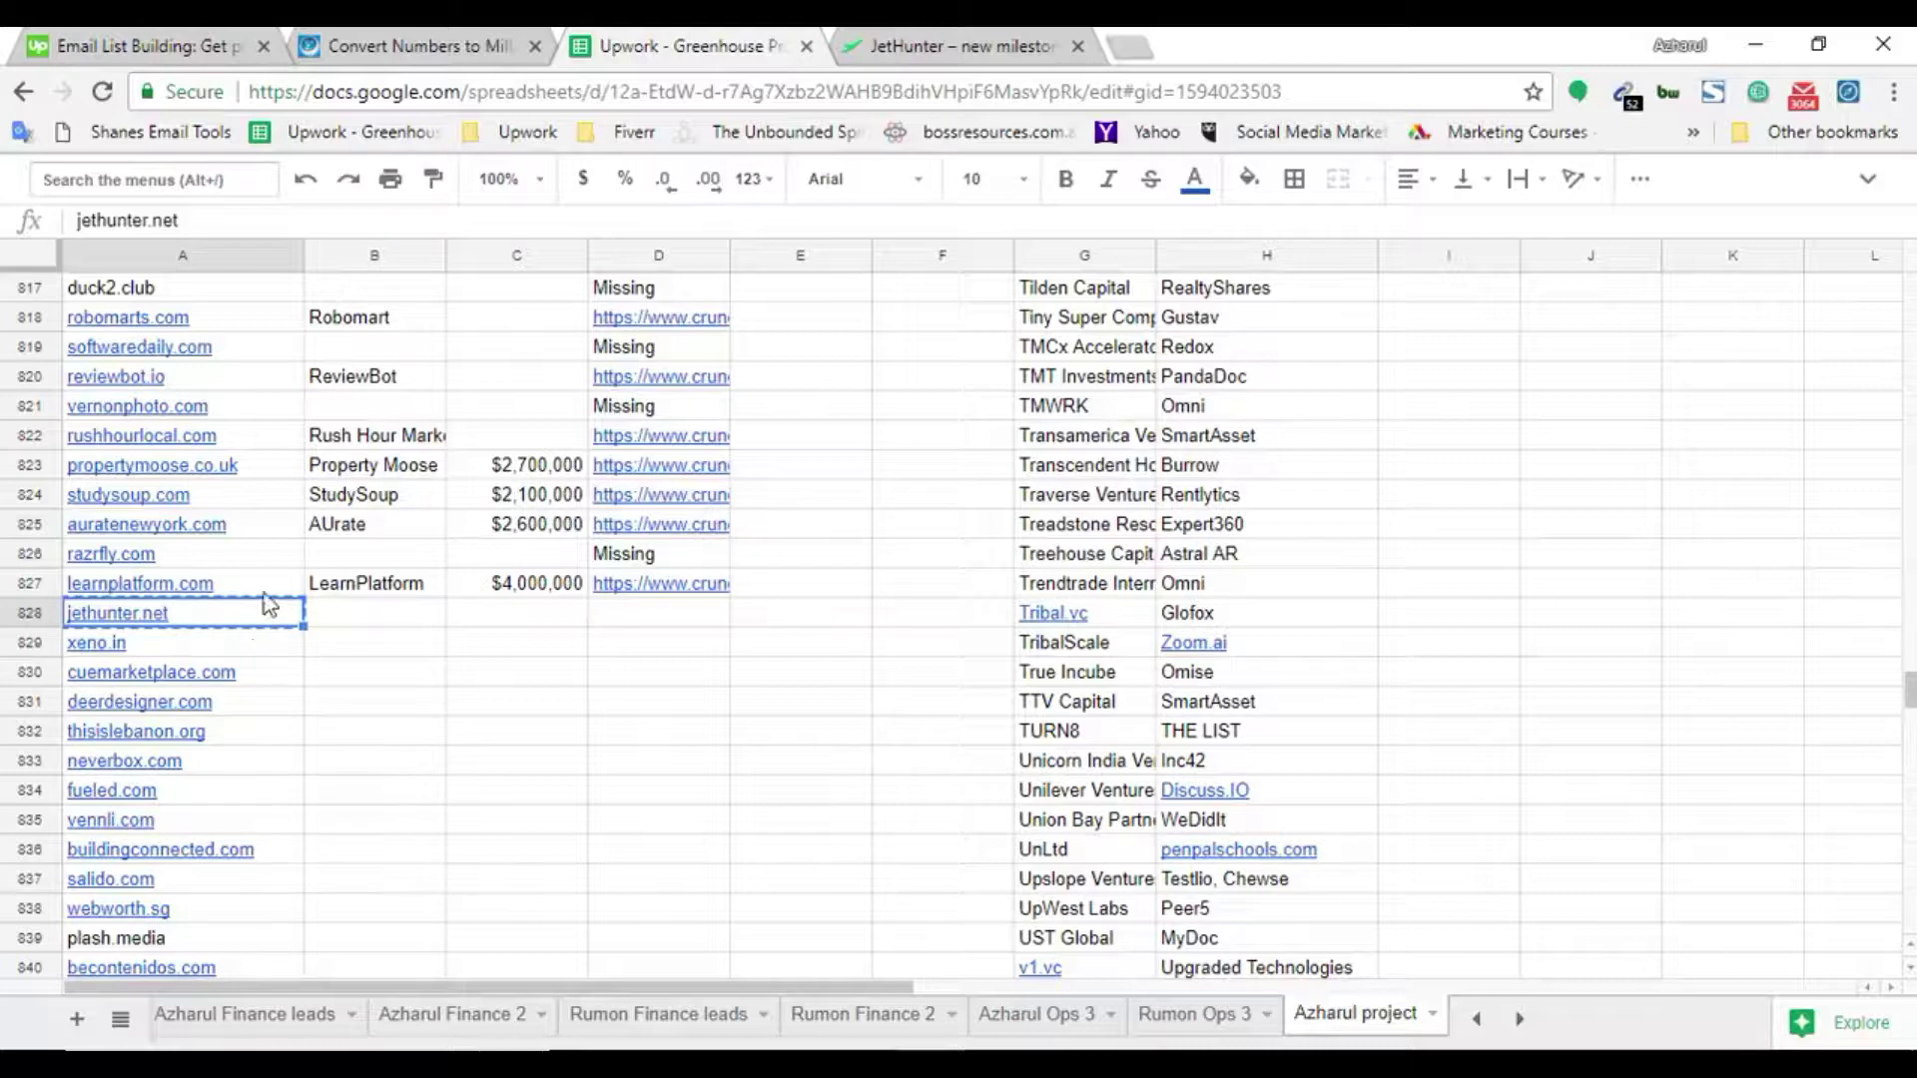
scroll(282, 639, down, 2)
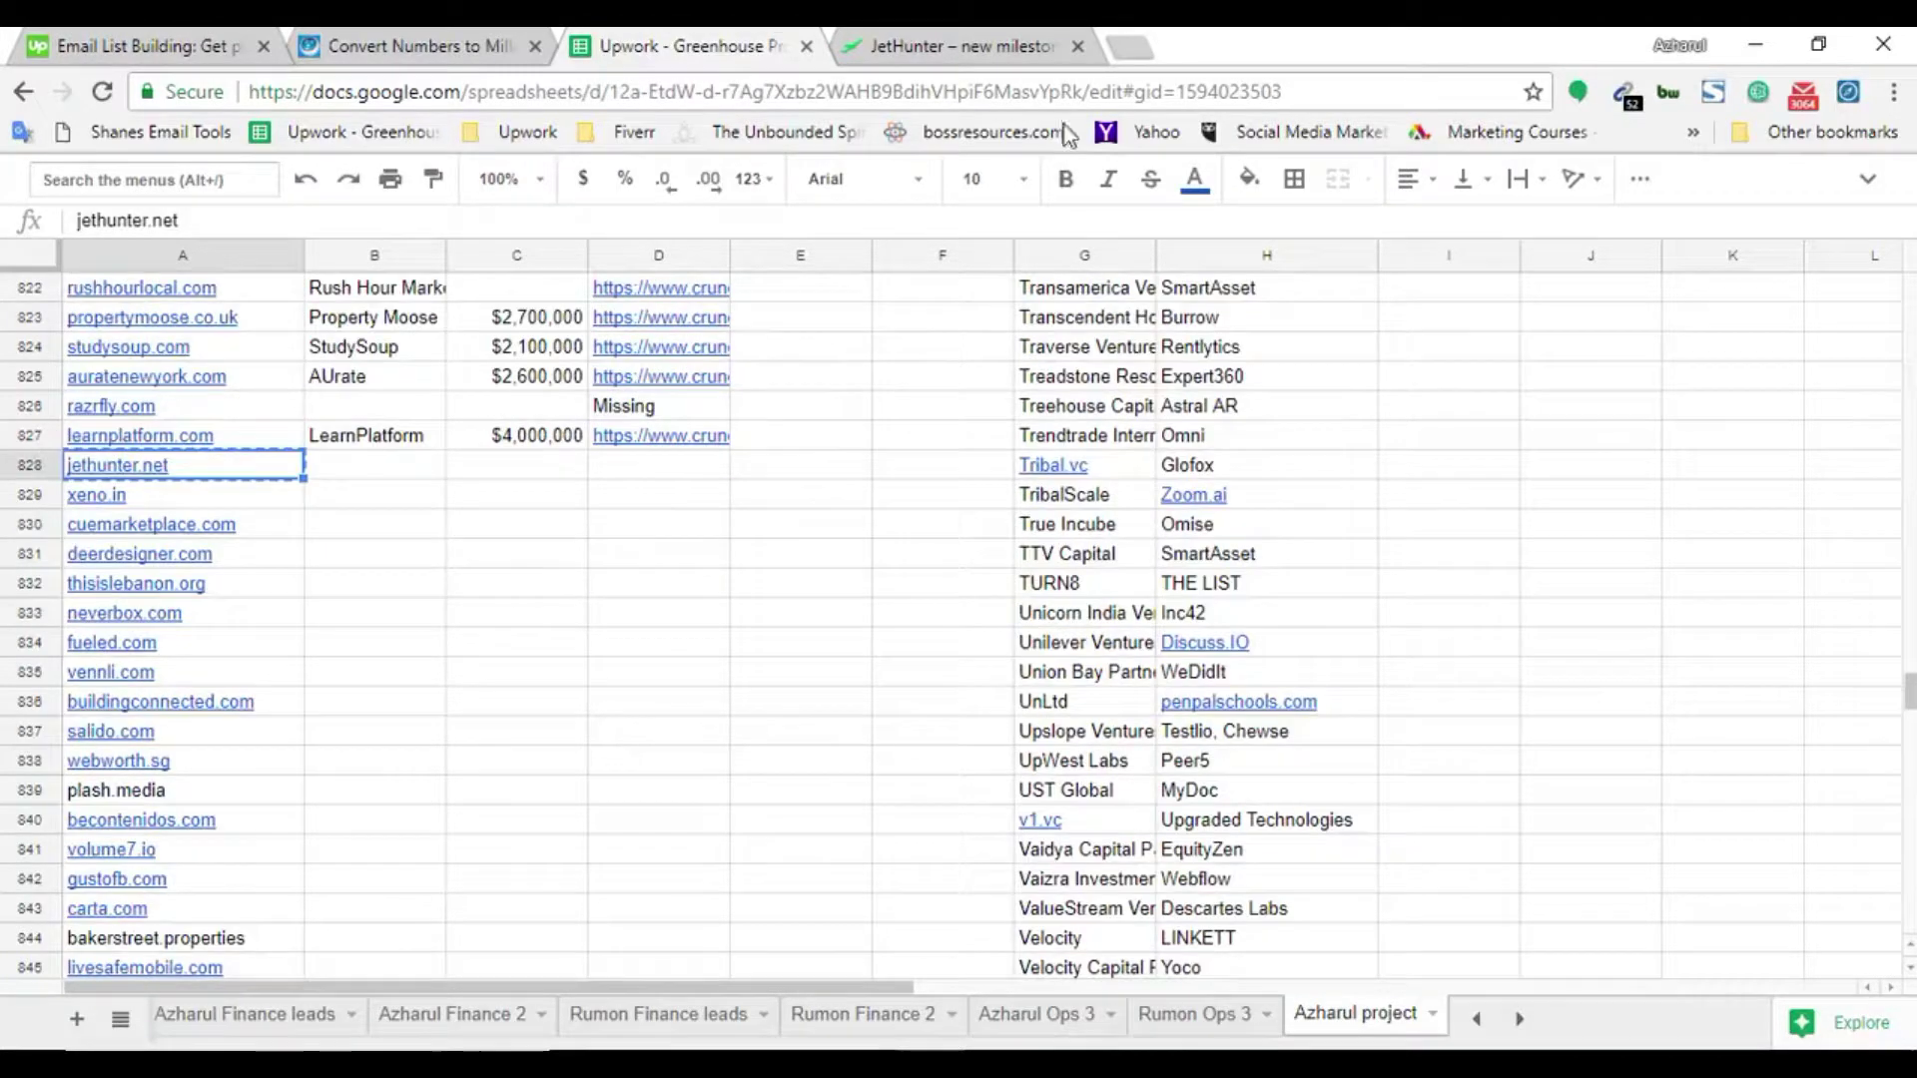
click(1138, 45)
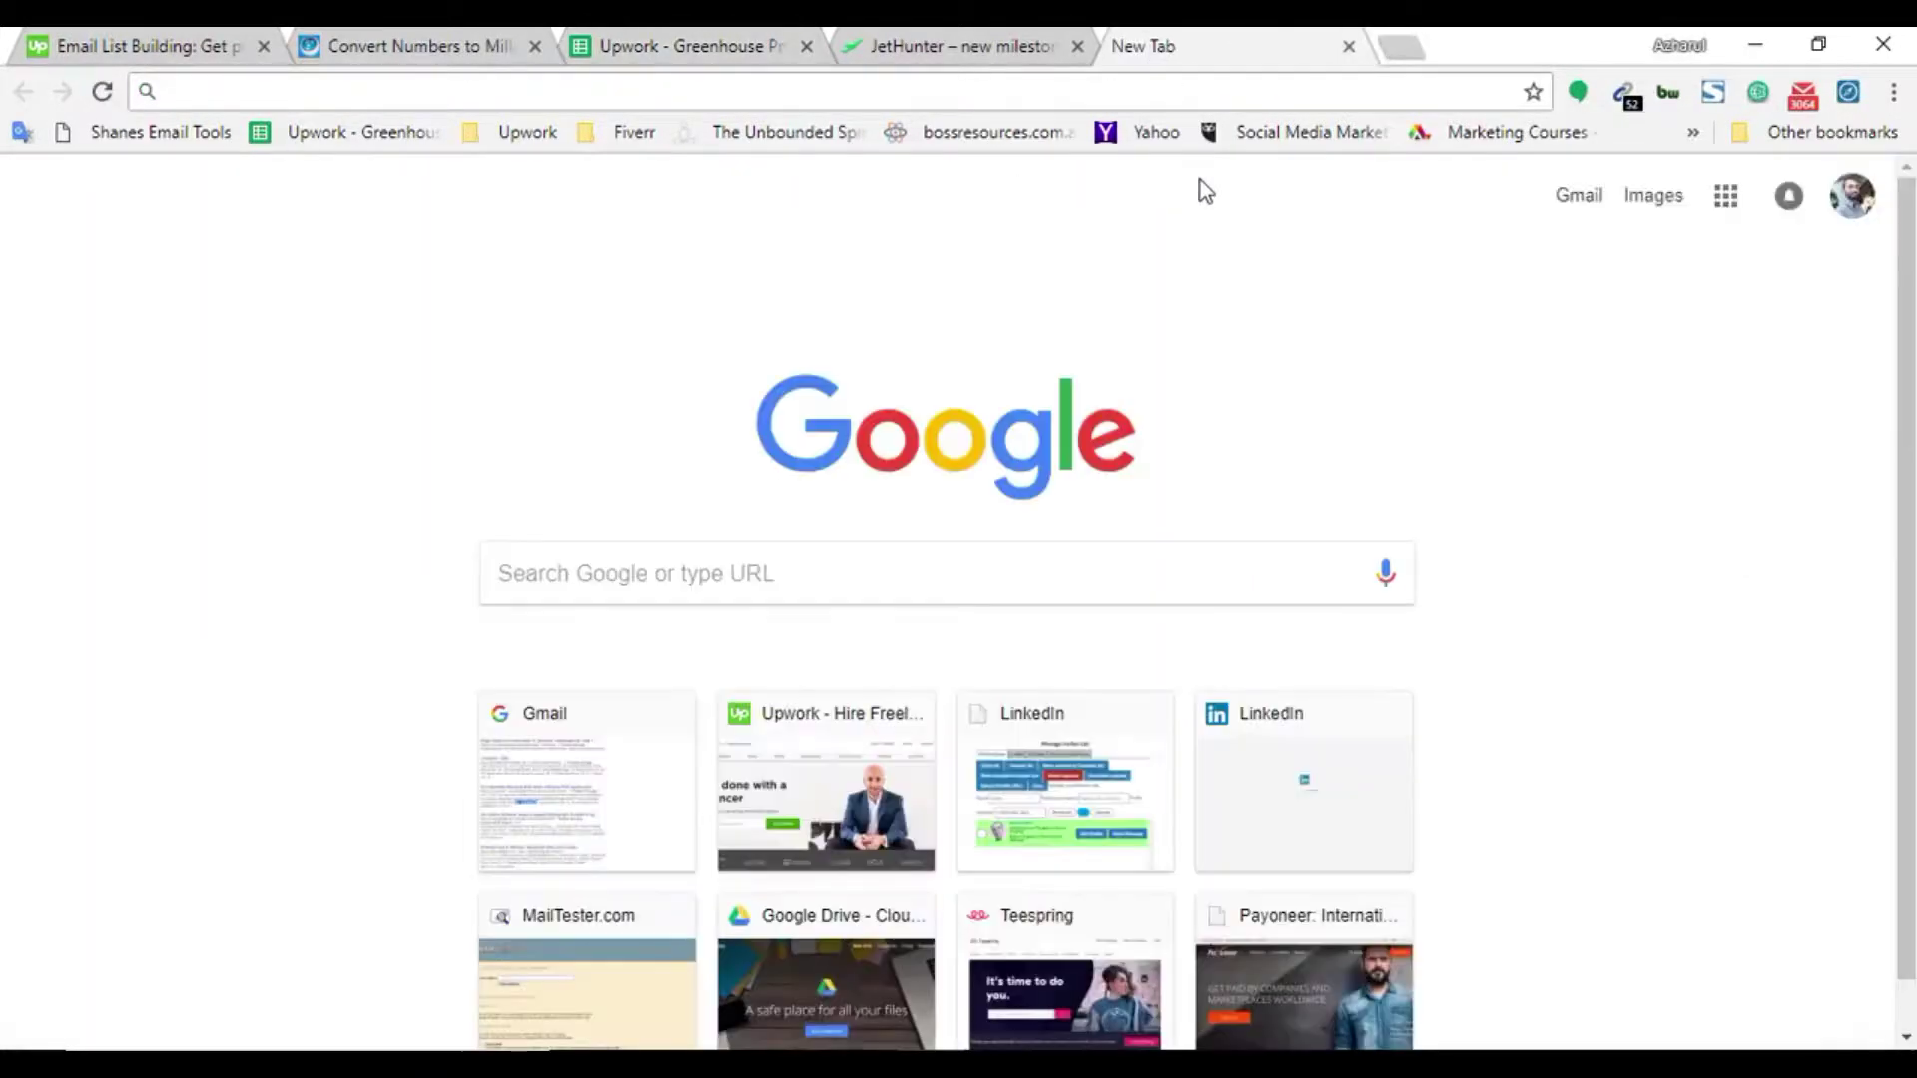
text(jethunter.aero)
Copy "crunchbase.com" from LearnPlatform's link in D827 and search Google for "jethunter.aero crunchbase.com"
click(689, 45)
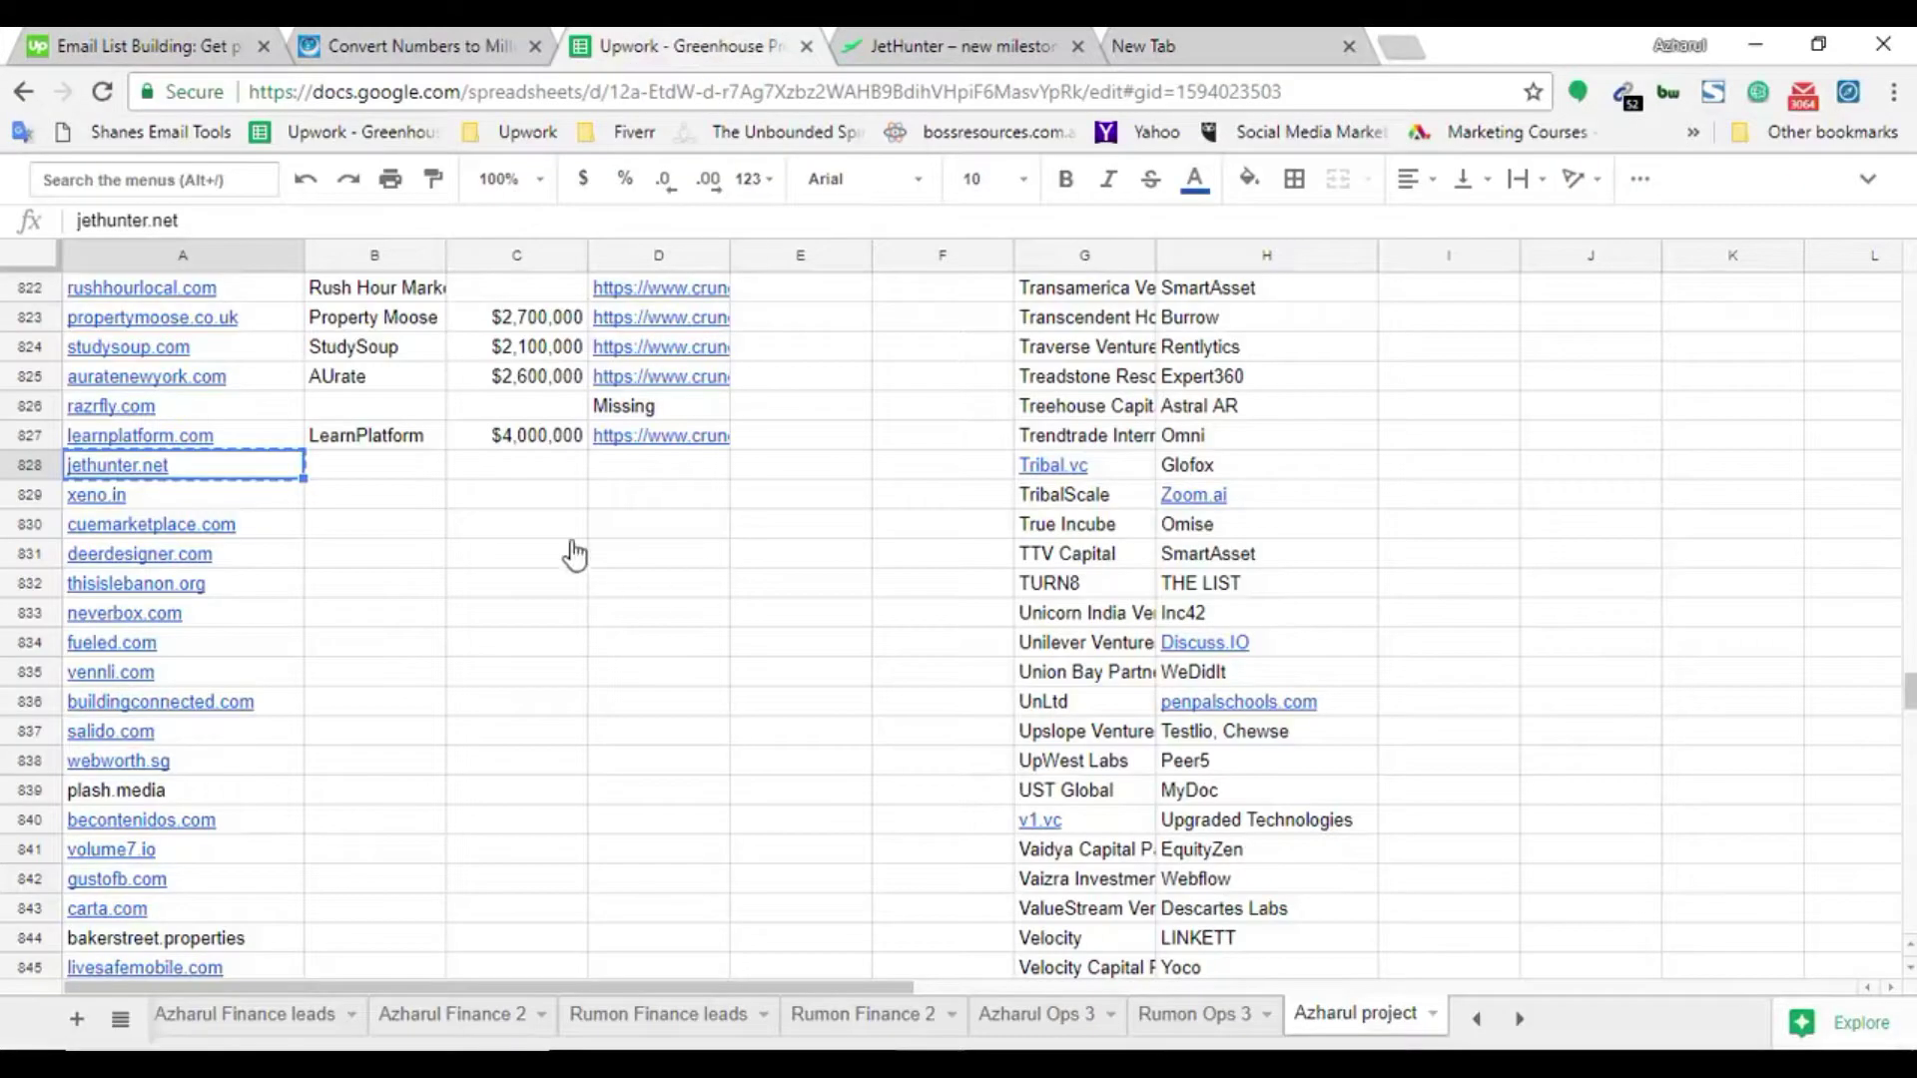
click(655, 412)
click(669, 435)
double_click(725, 433)
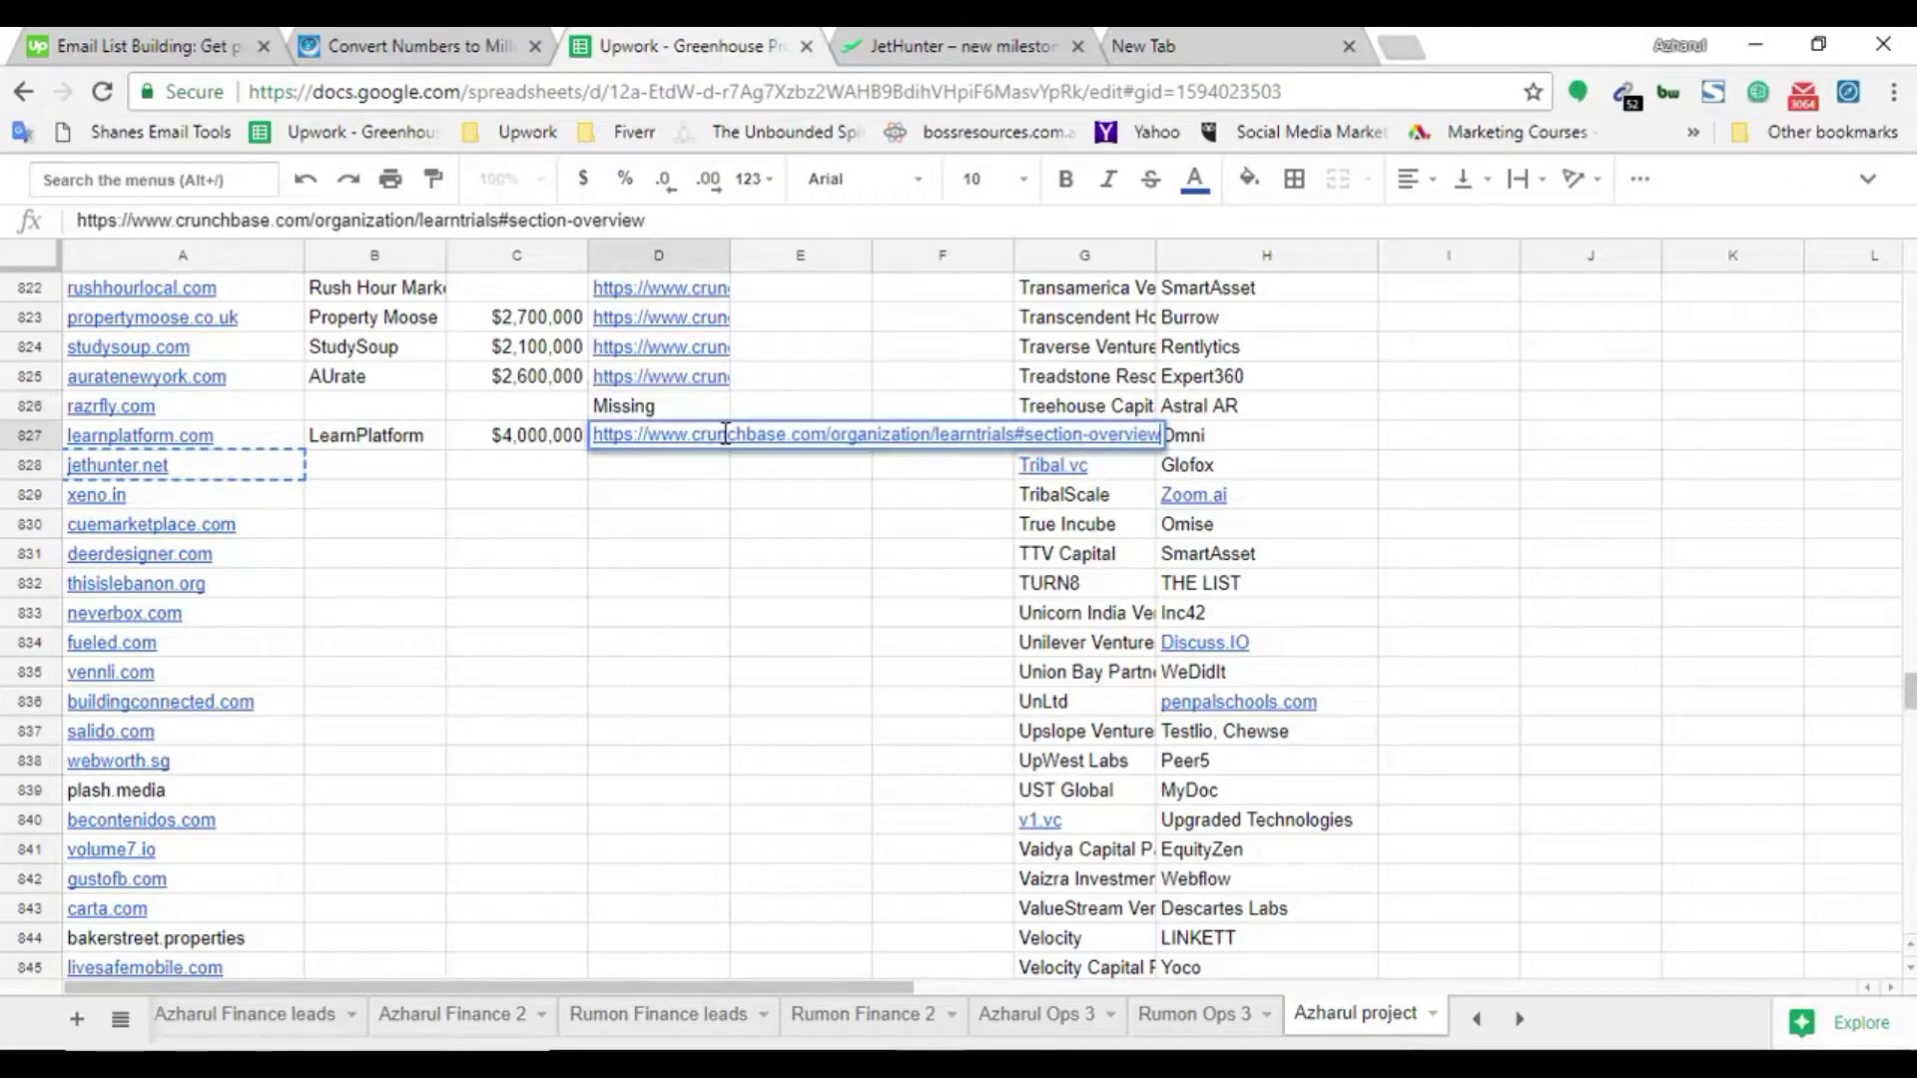
double_click(777, 437)
shift+click(825, 436)
key(ctrl+c)
click(1148, 45)
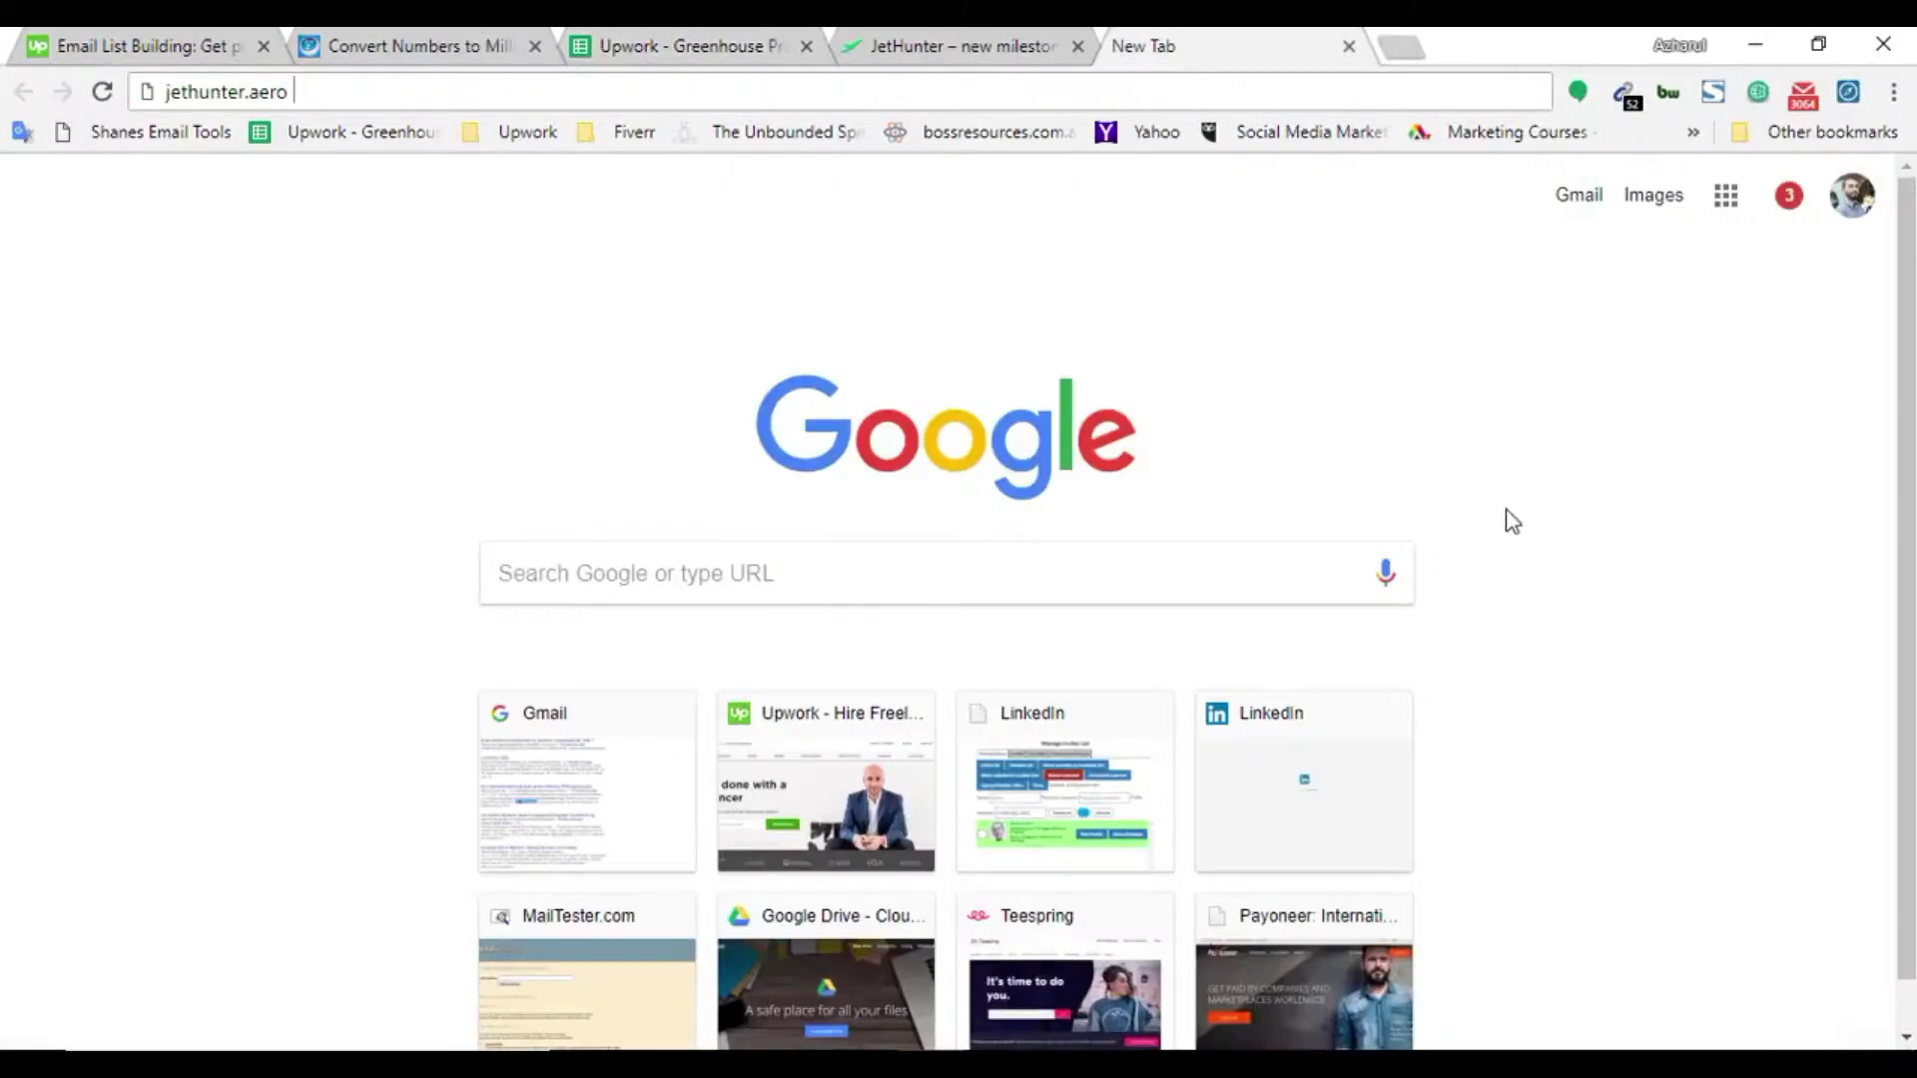
key(ctrl+v)
key(Return)
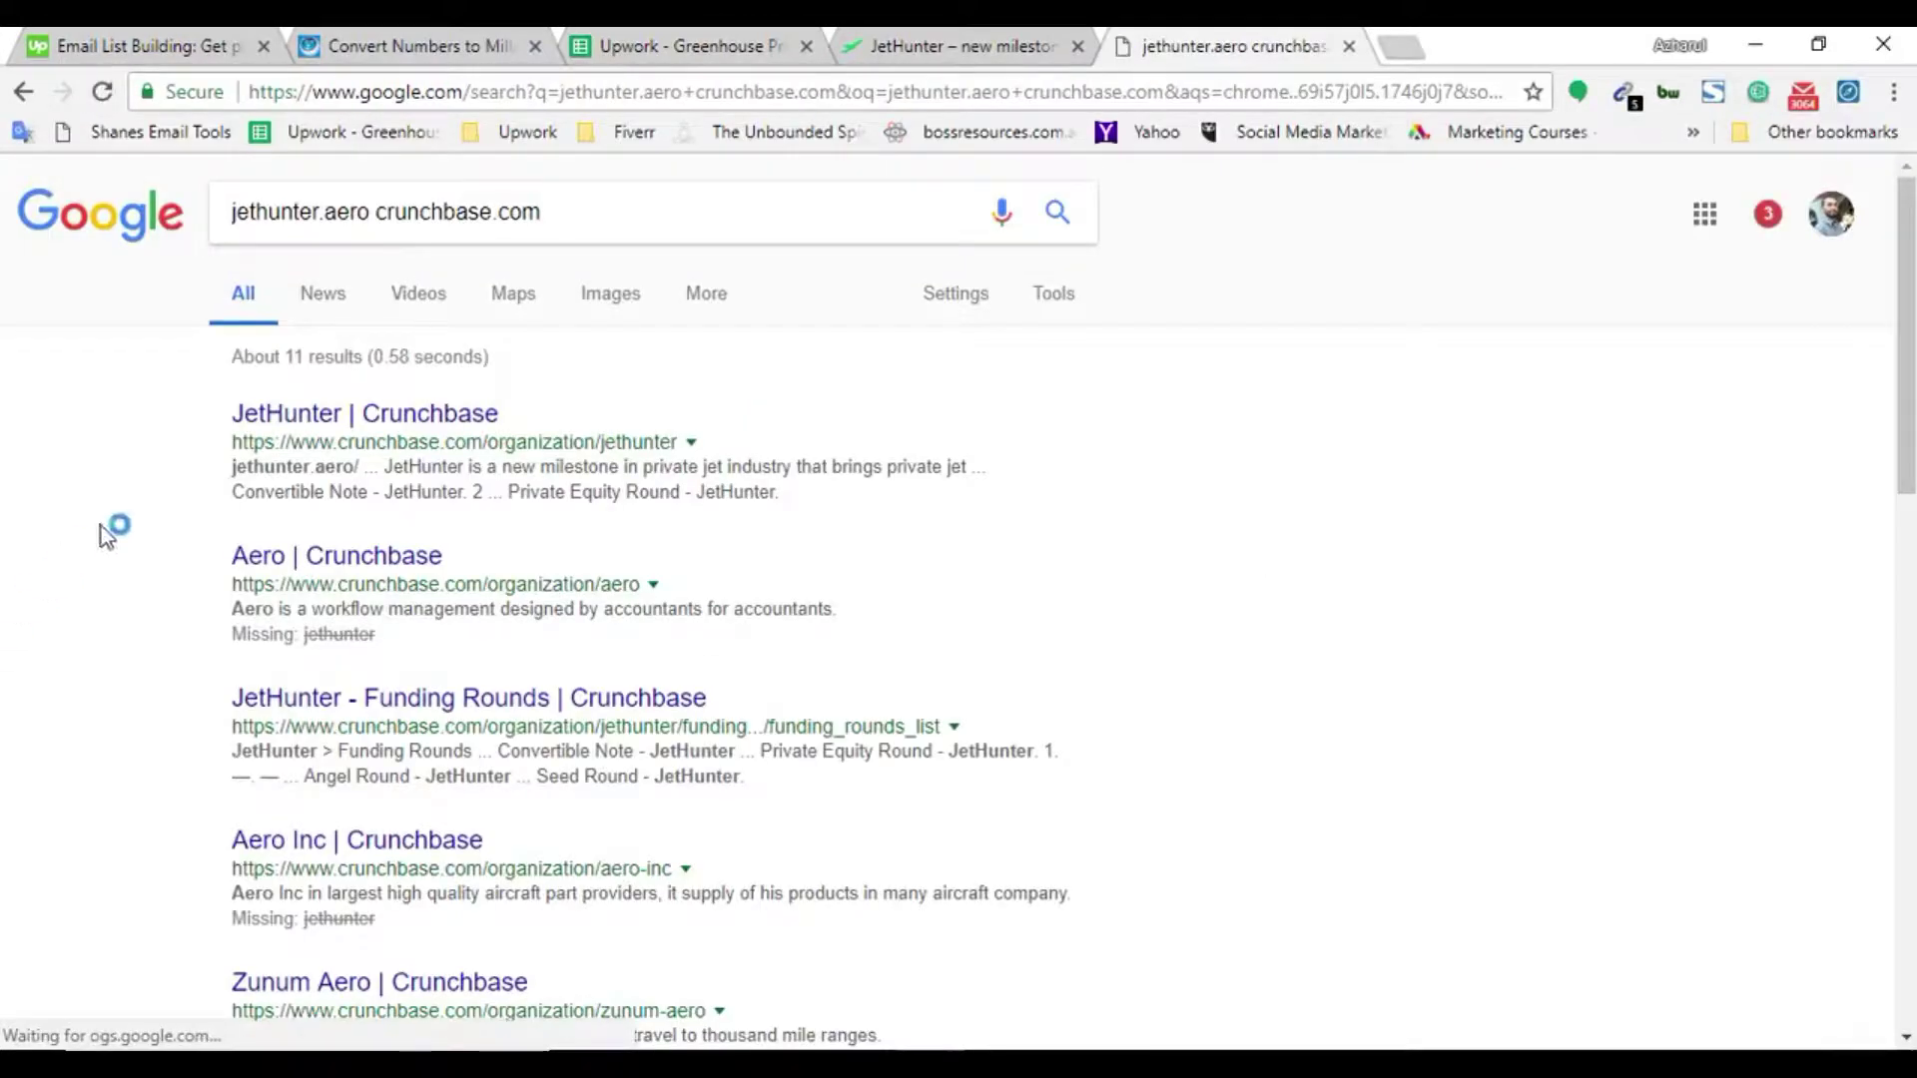
Open JetHunter's Crunchbase profile from the results and find jethunter.aero on it to verify the company's website
middle_click(322, 430)
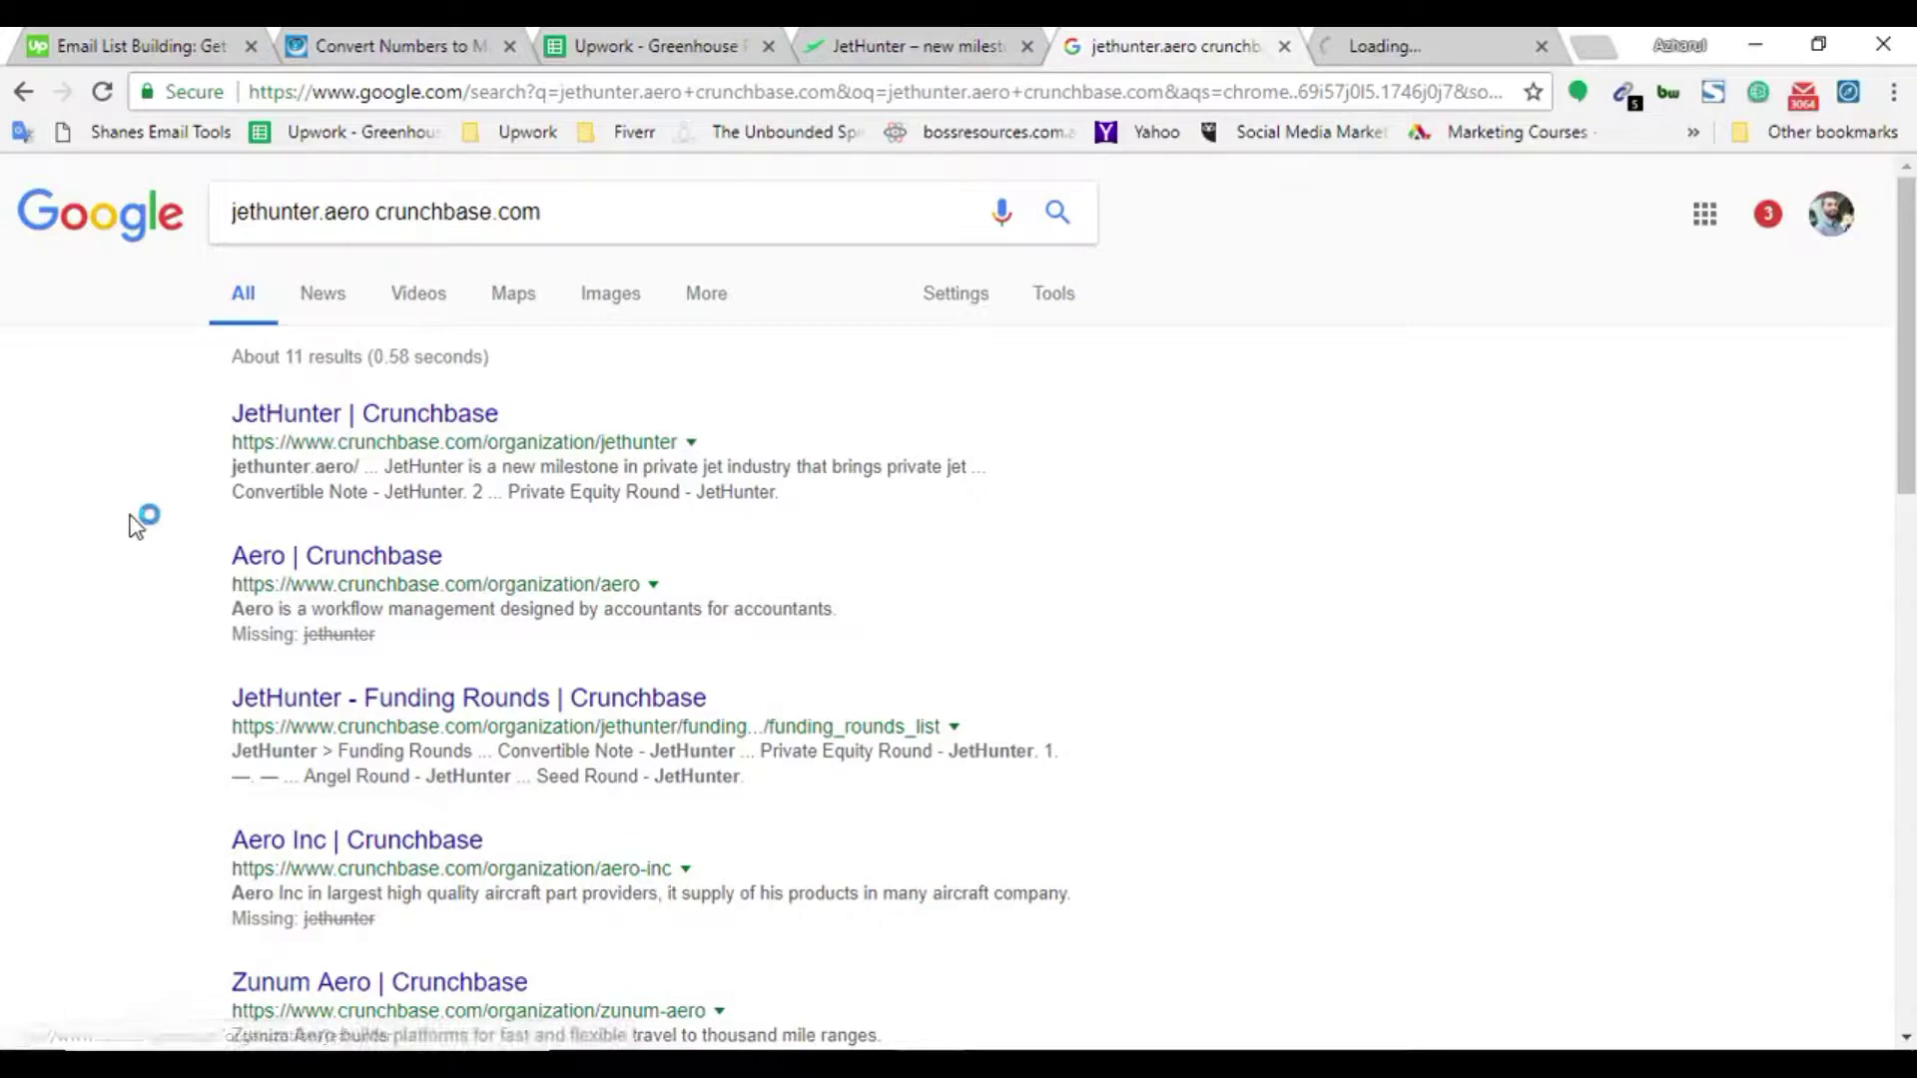
click(973, 45)
drag(315, 92, 509, 100)
key(ctrl+c)
key(ctrl+Tab)
key(ctrl+Tab)
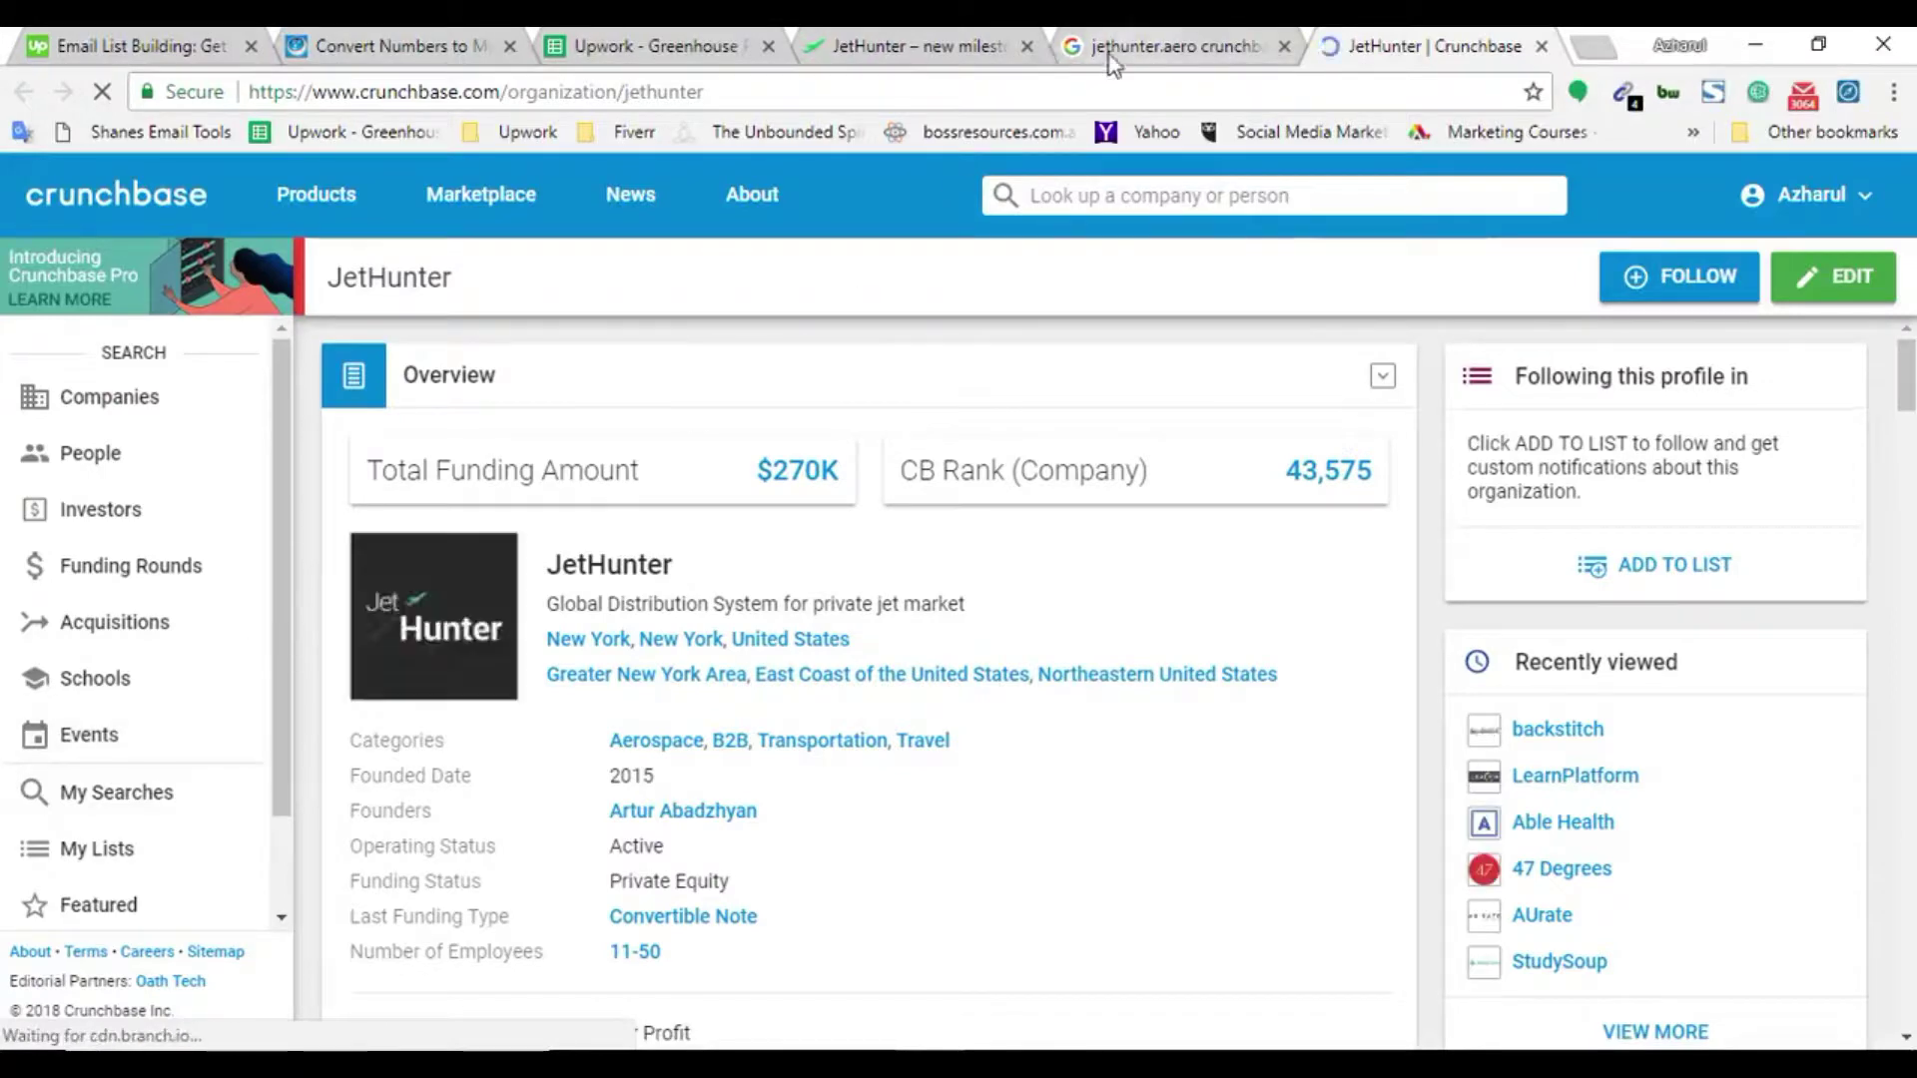
key(ctrl+f)
key(ctrl+v)
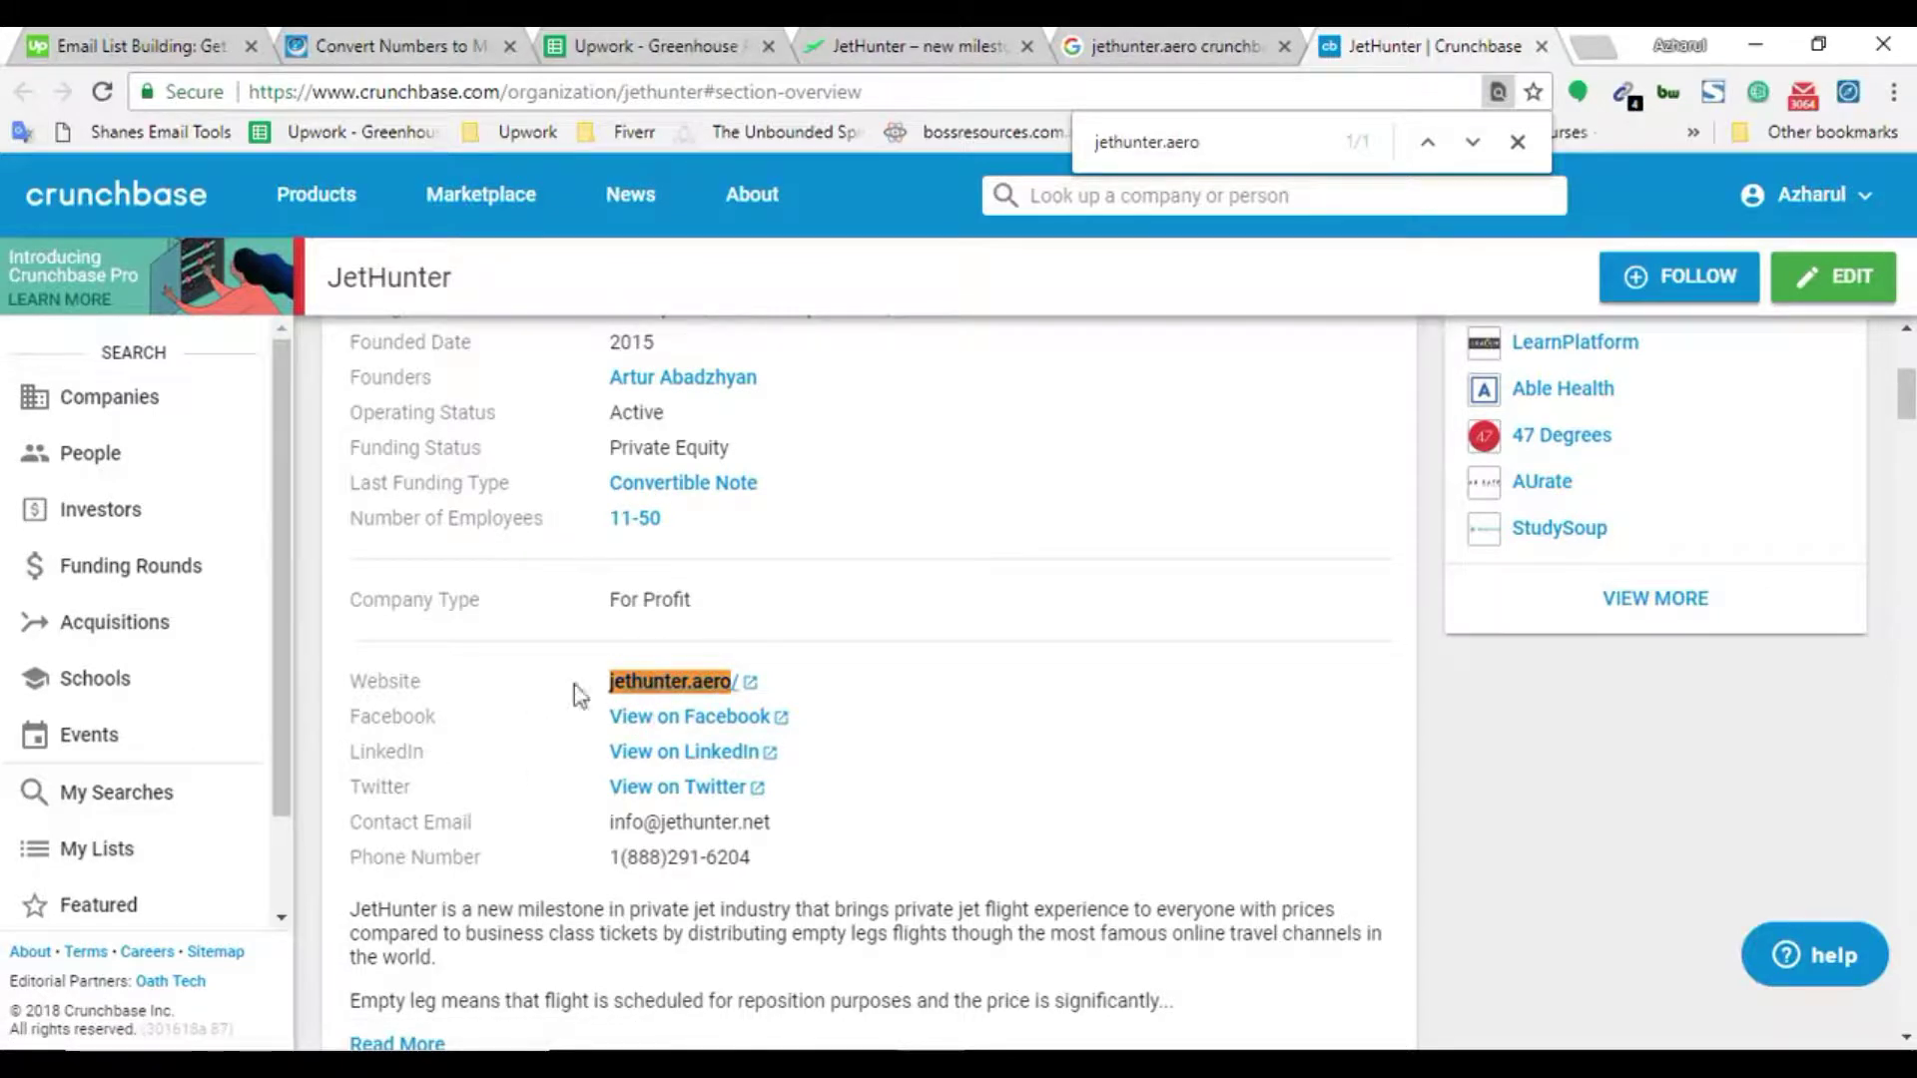
scroll(799, 589, up, 5)
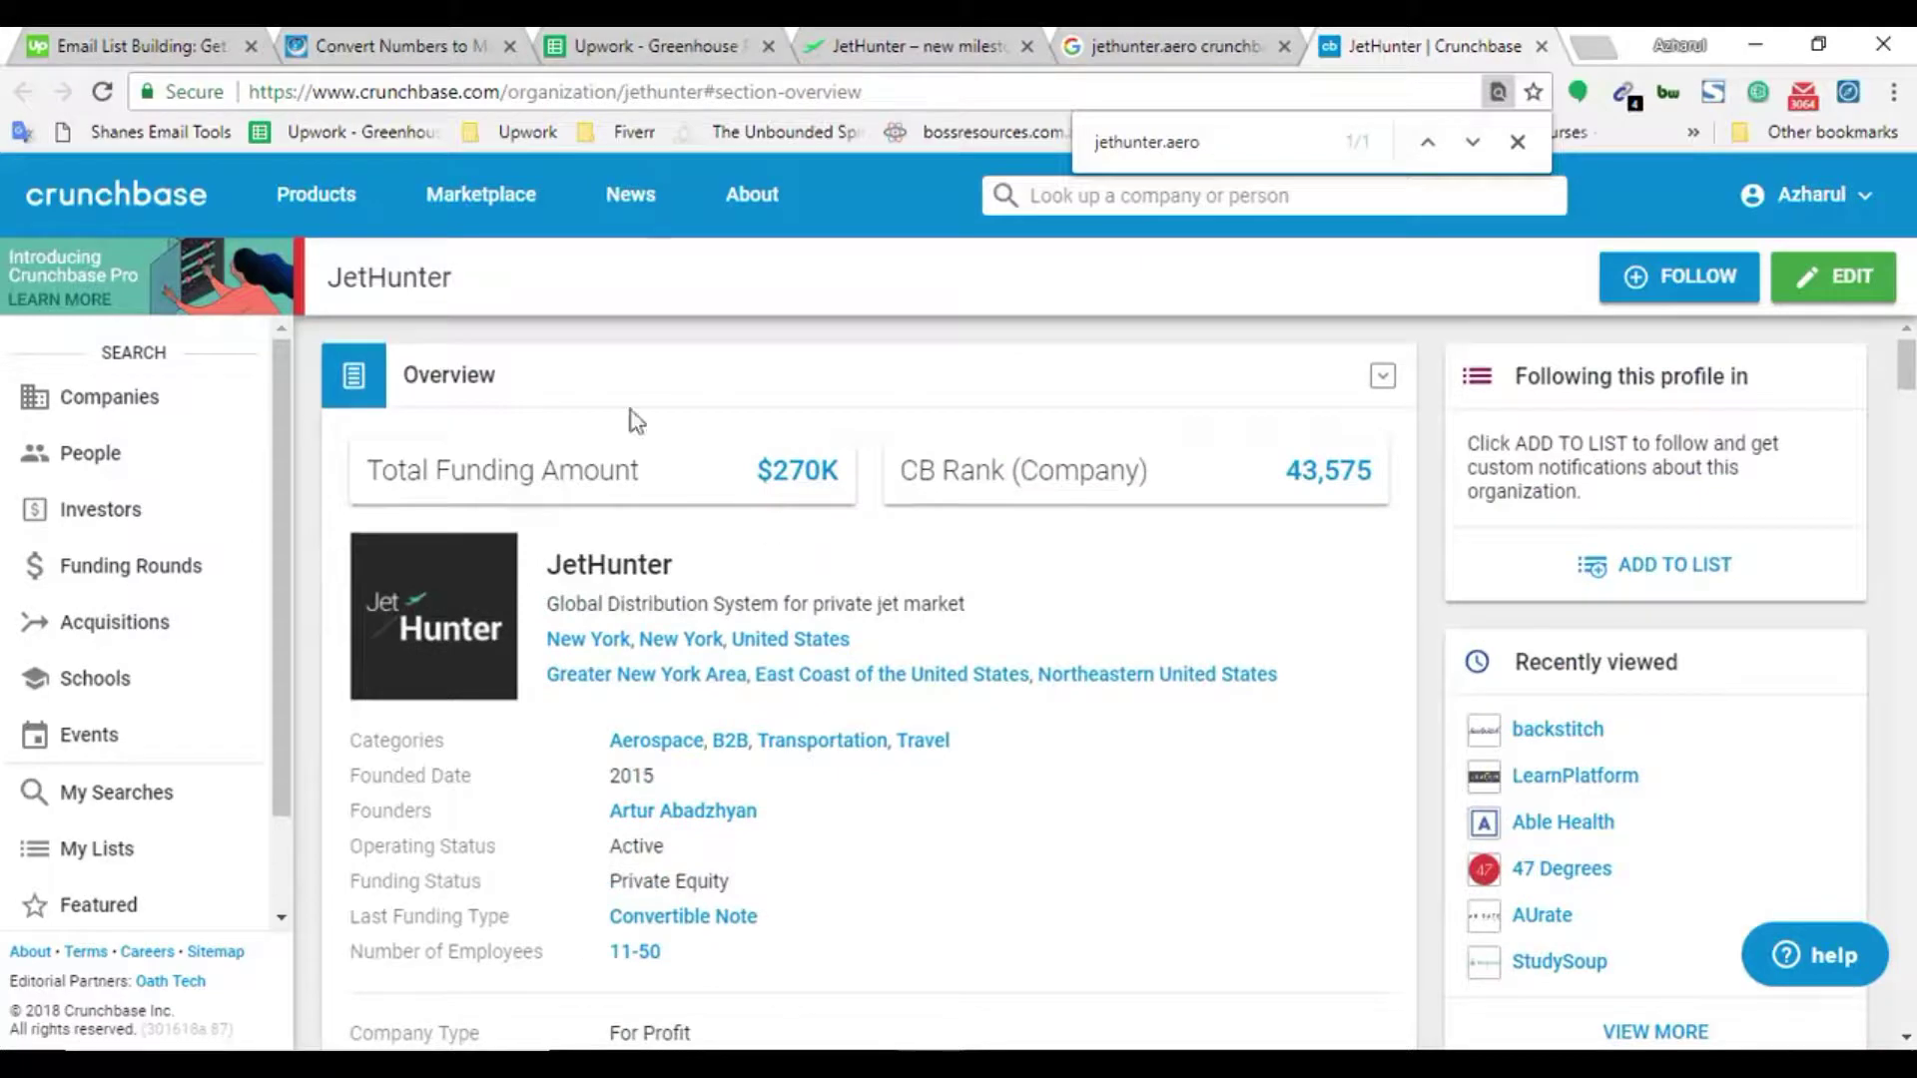
Copy the company name JetHunter from its Crunchbase profile heading and paste it as text in B828 of the spreadsheet
key(ctrl+3)
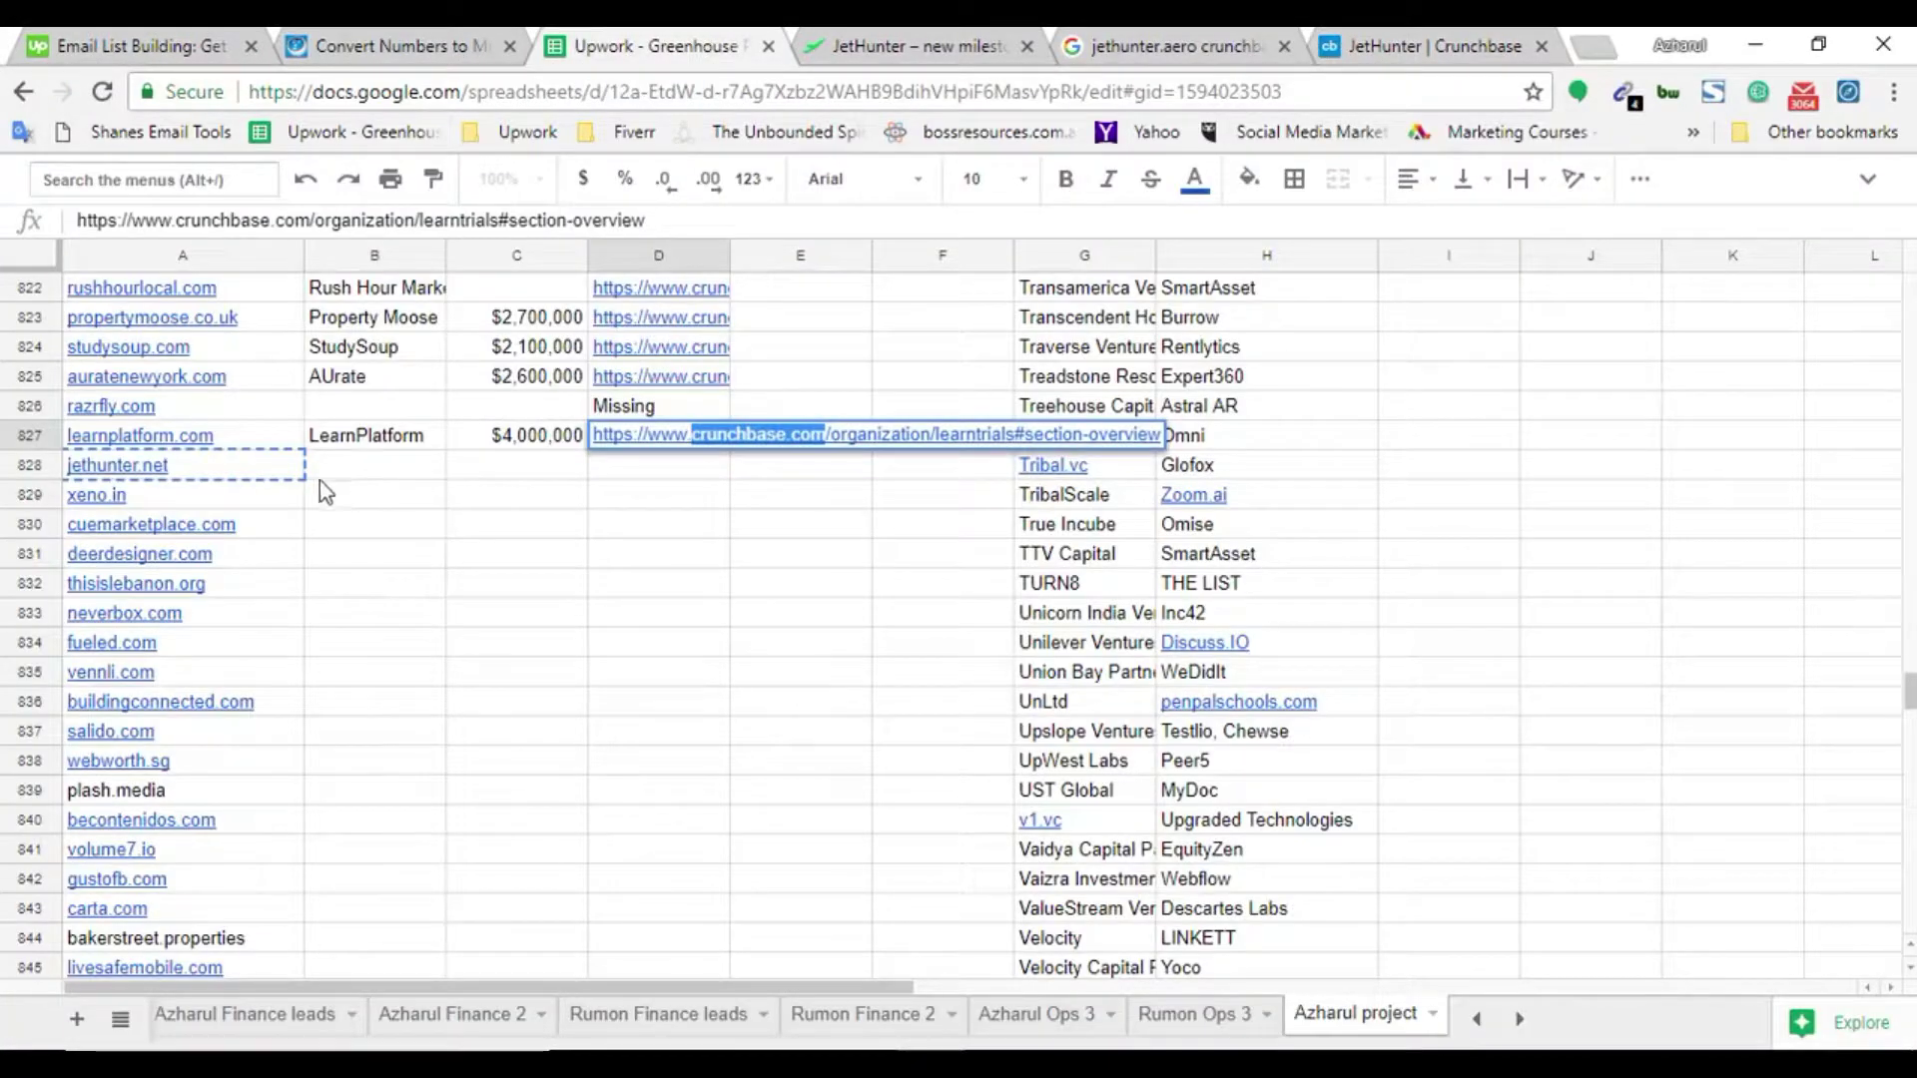
click(343, 473)
click(1438, 45)
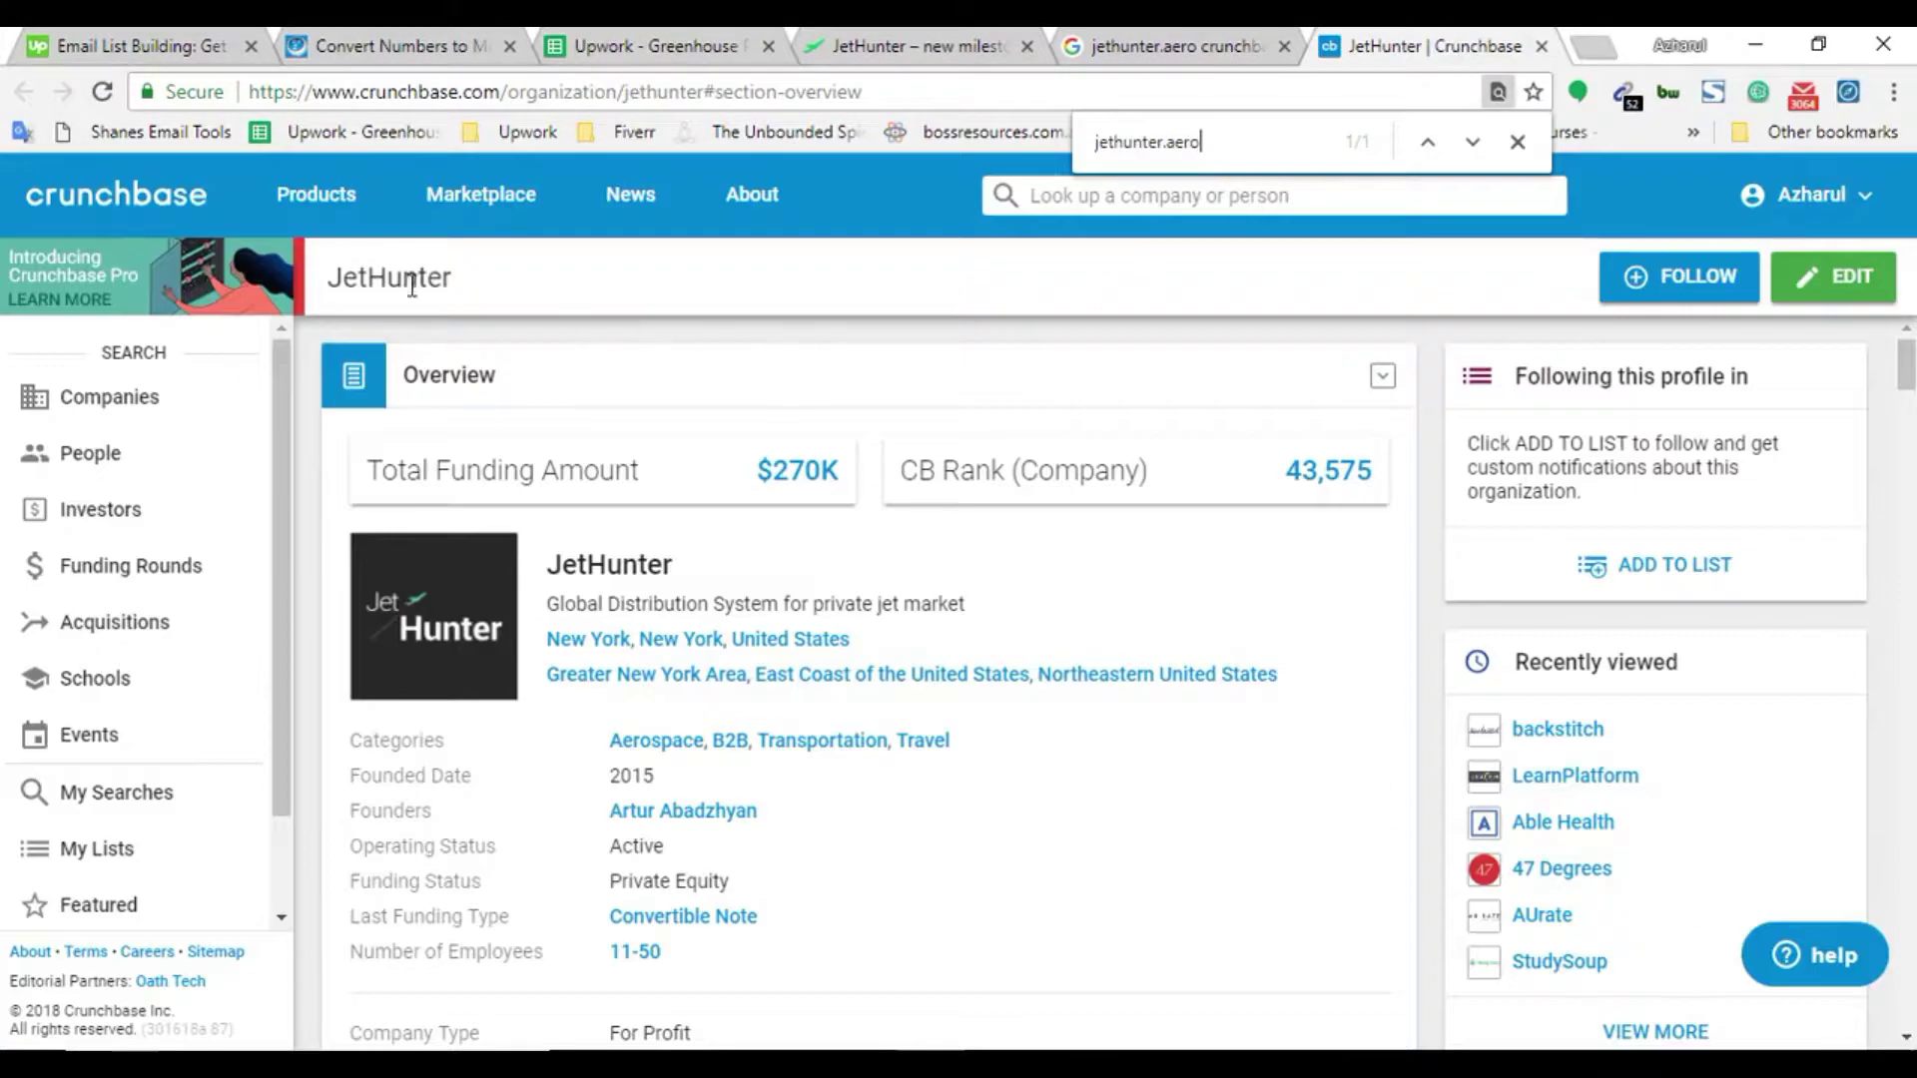
double_click(414, 280)
key(ctrl+c)
key(ctrl+3)
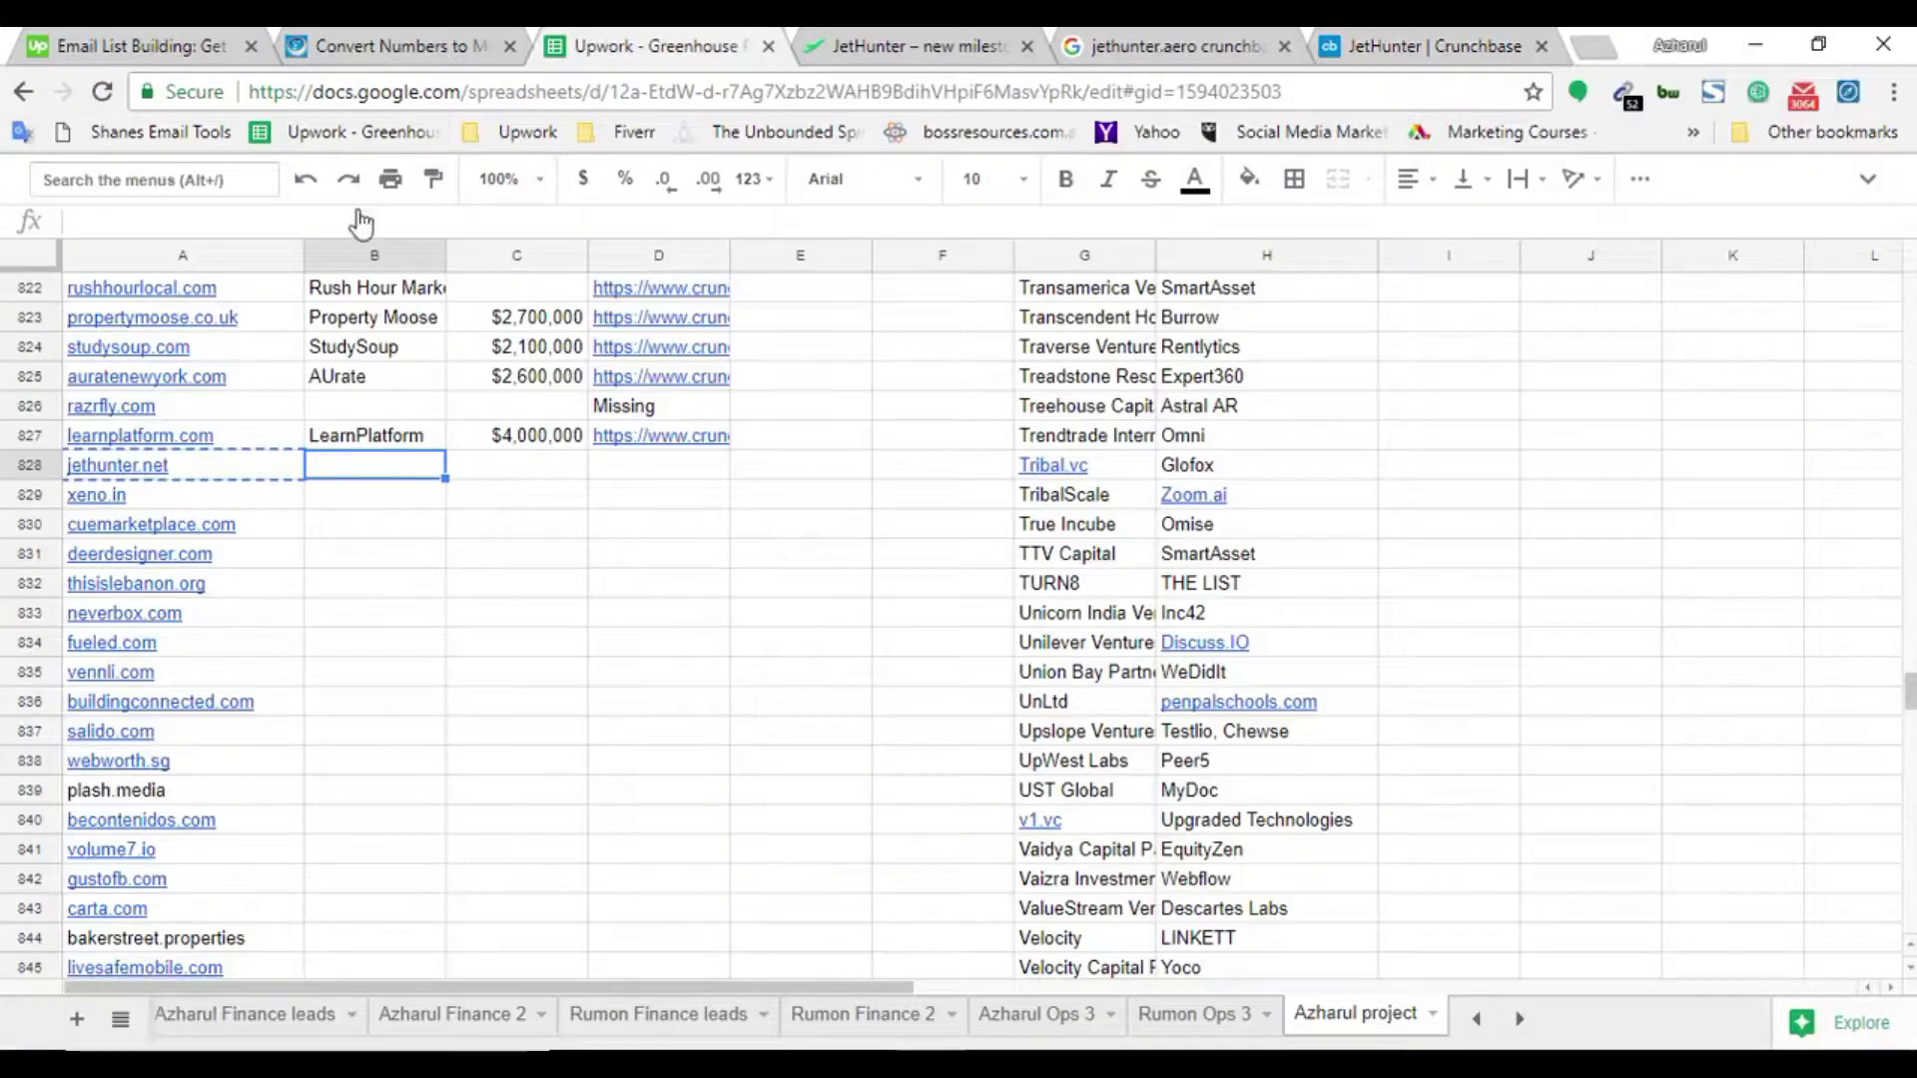
double_click(356, 467)
key(ctrl+v)
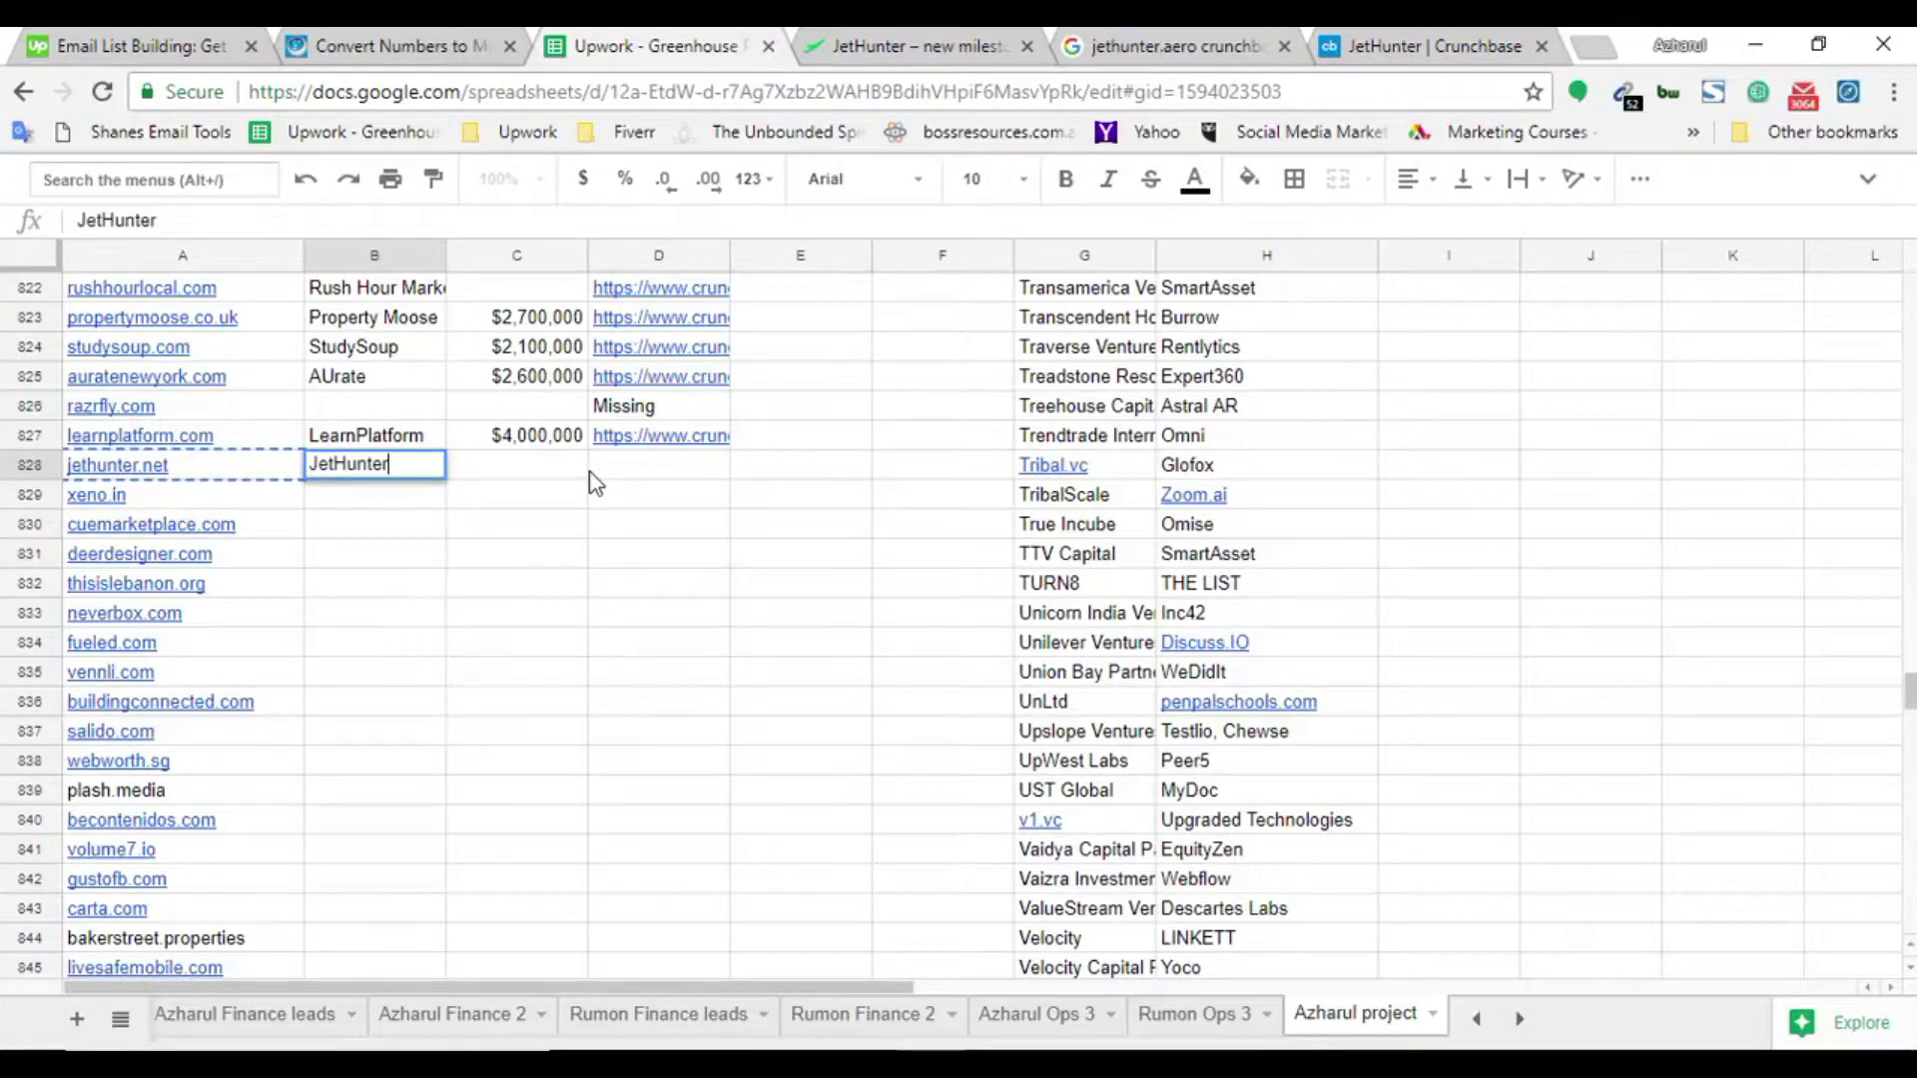
click(575, 489)
Convert JetHunter's total funding of 270 thousands to a full number in the EasyCalculation converter and copy the result
click(1478, 45)
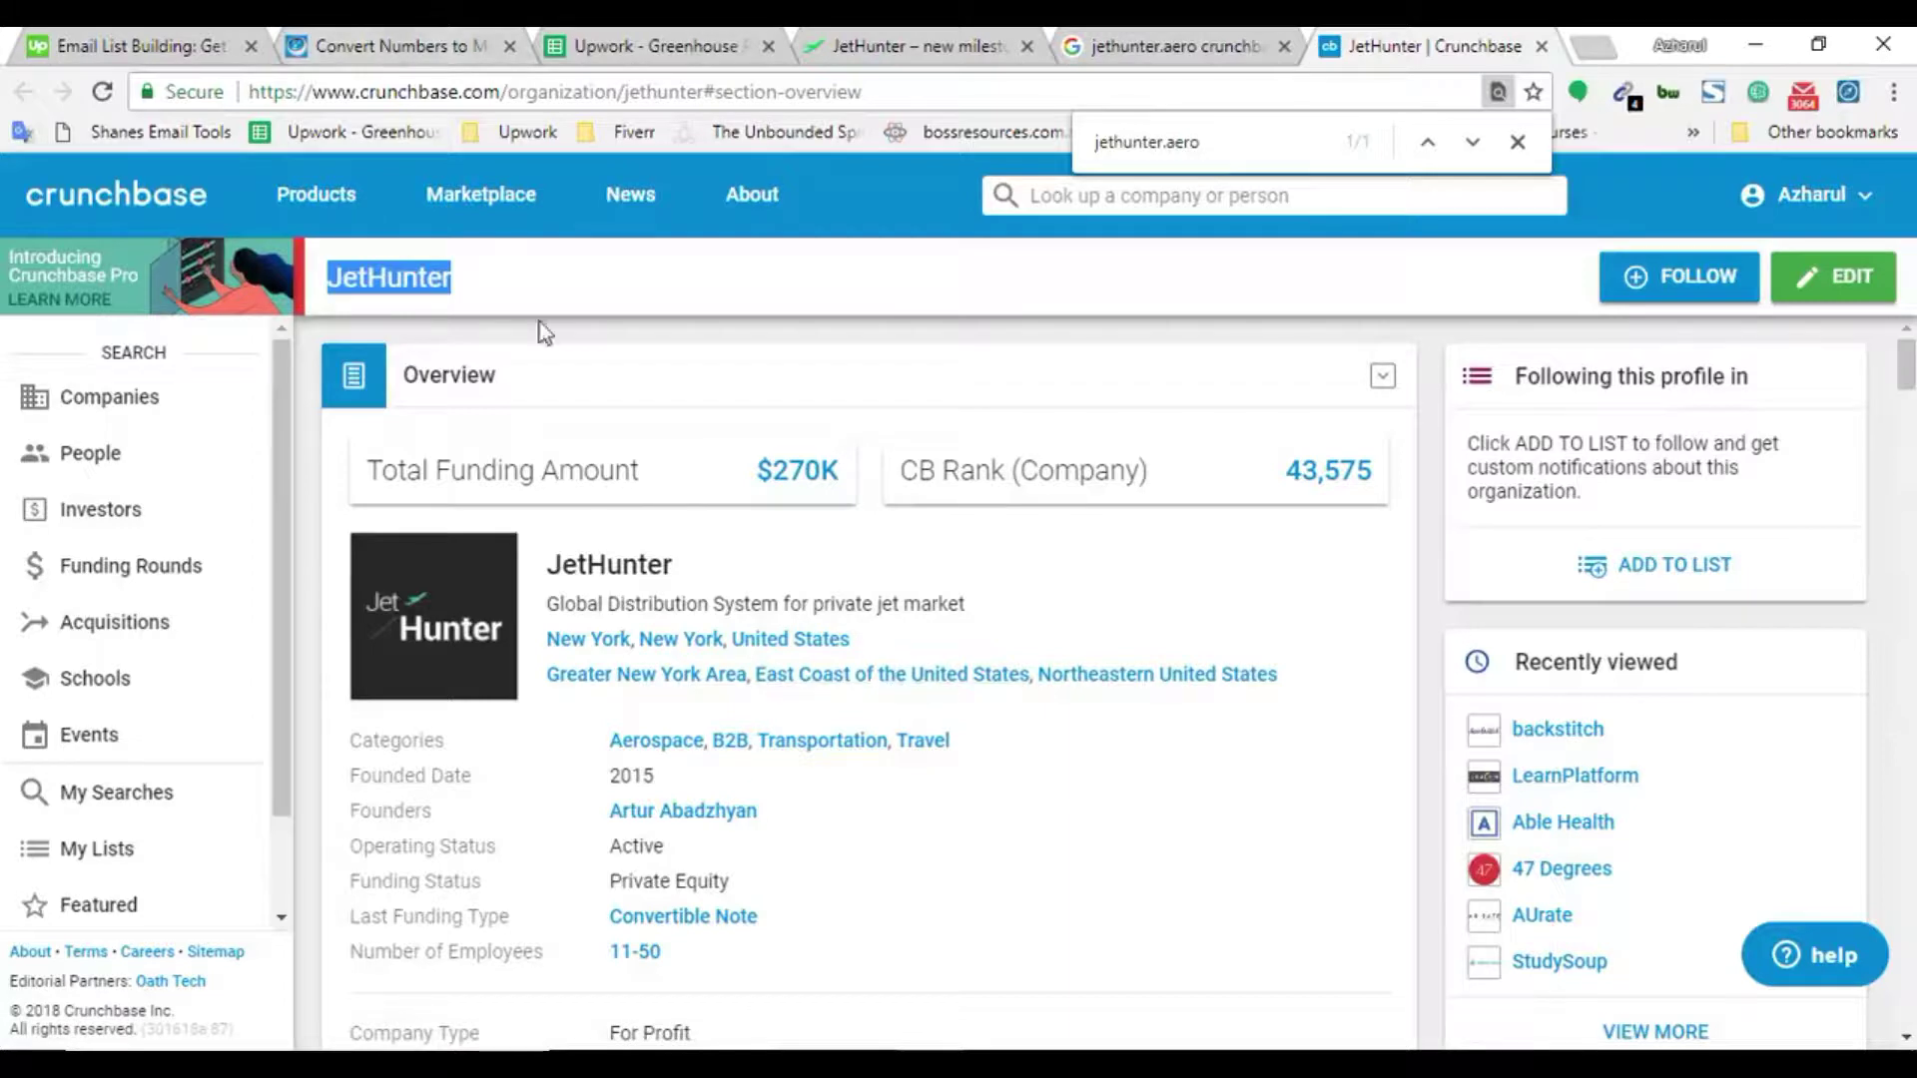
click(410, 45)
click(428, 577)
drag(427, 577, 144, 568)
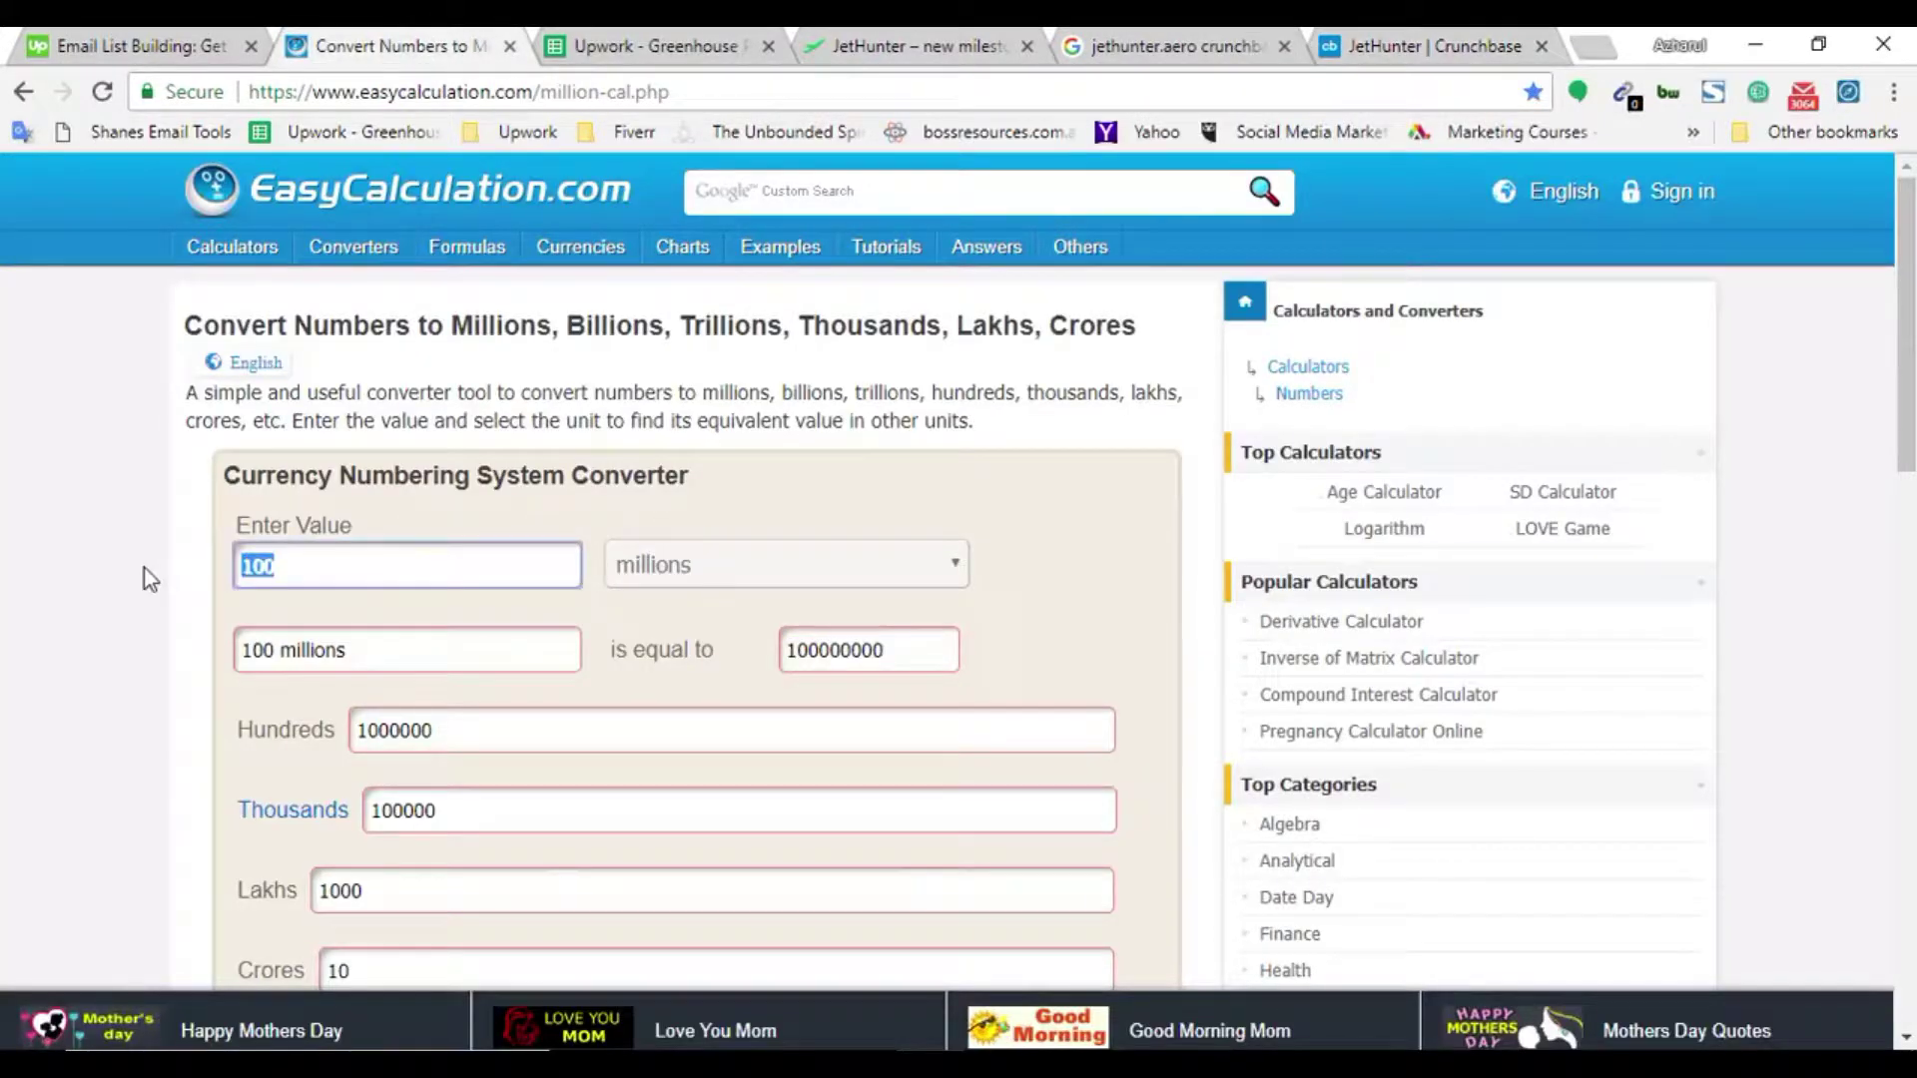
text(270)
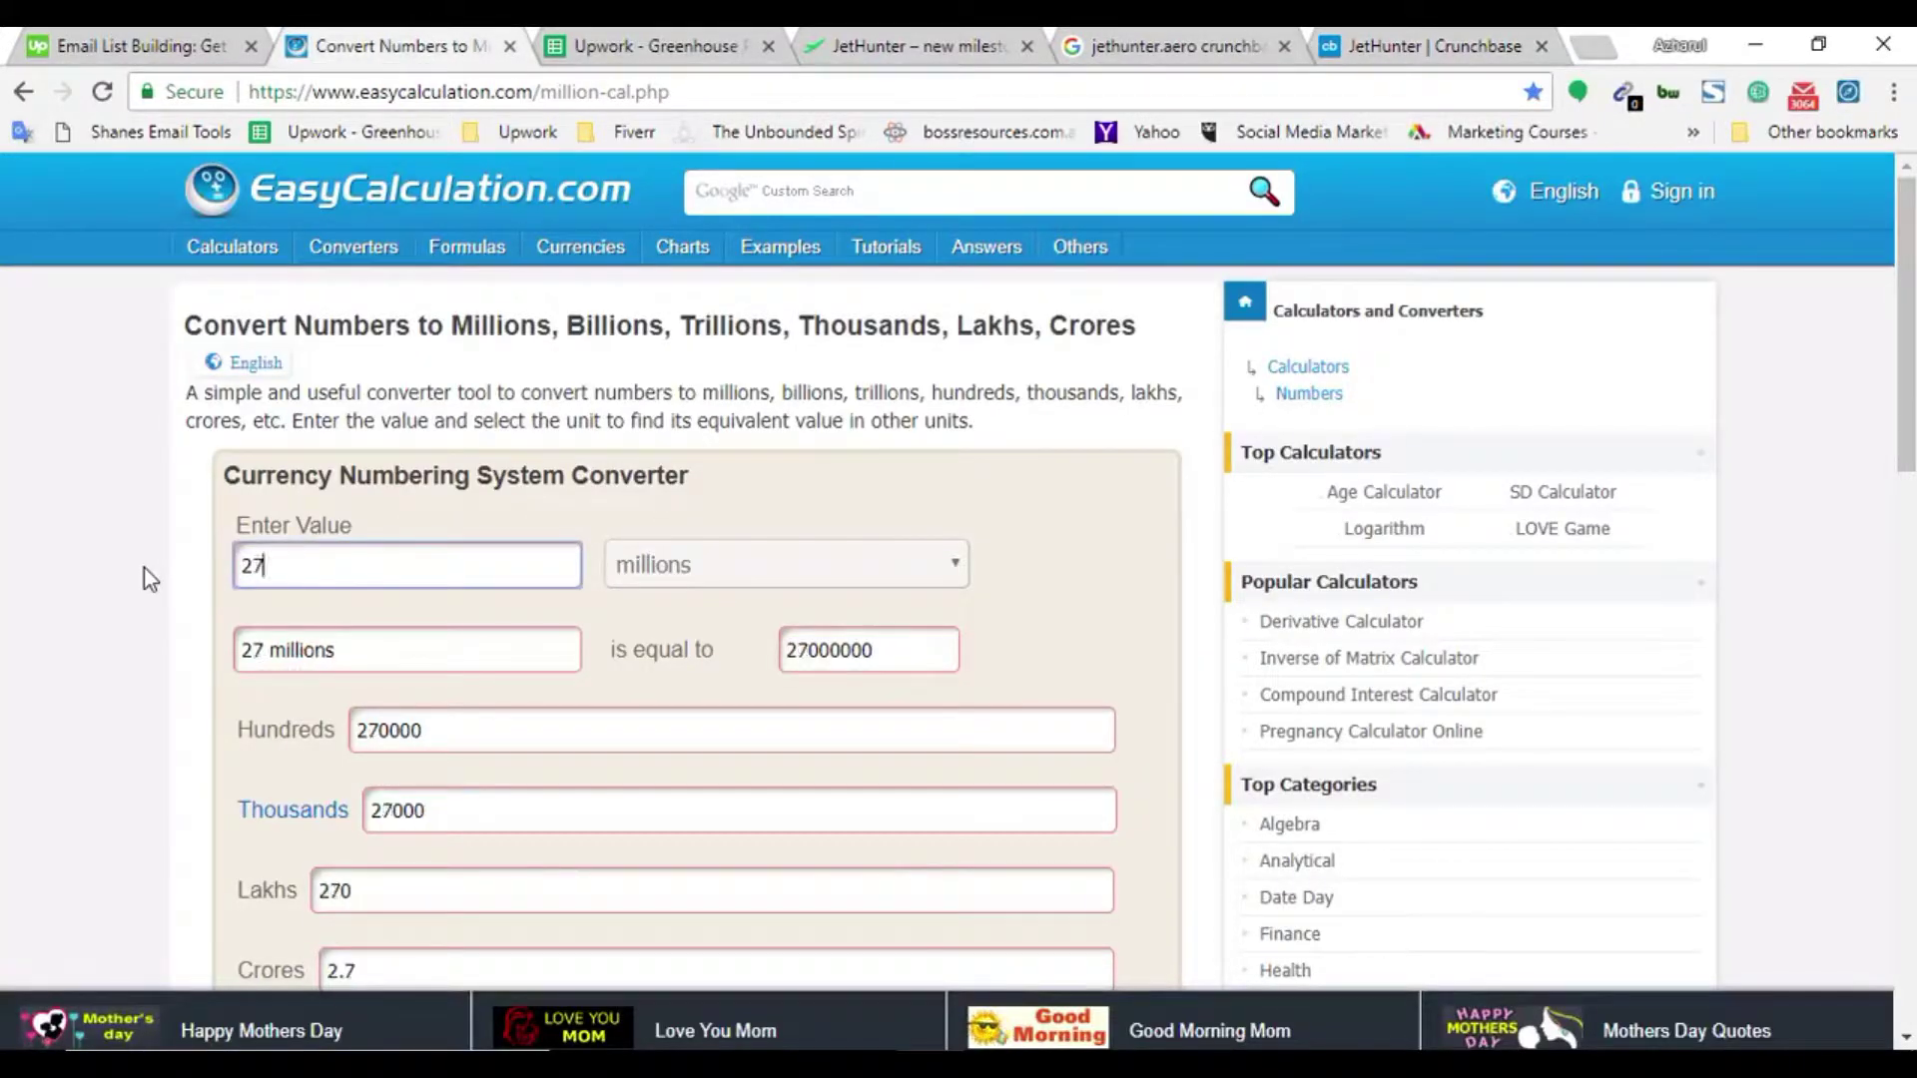
click(631, 581)
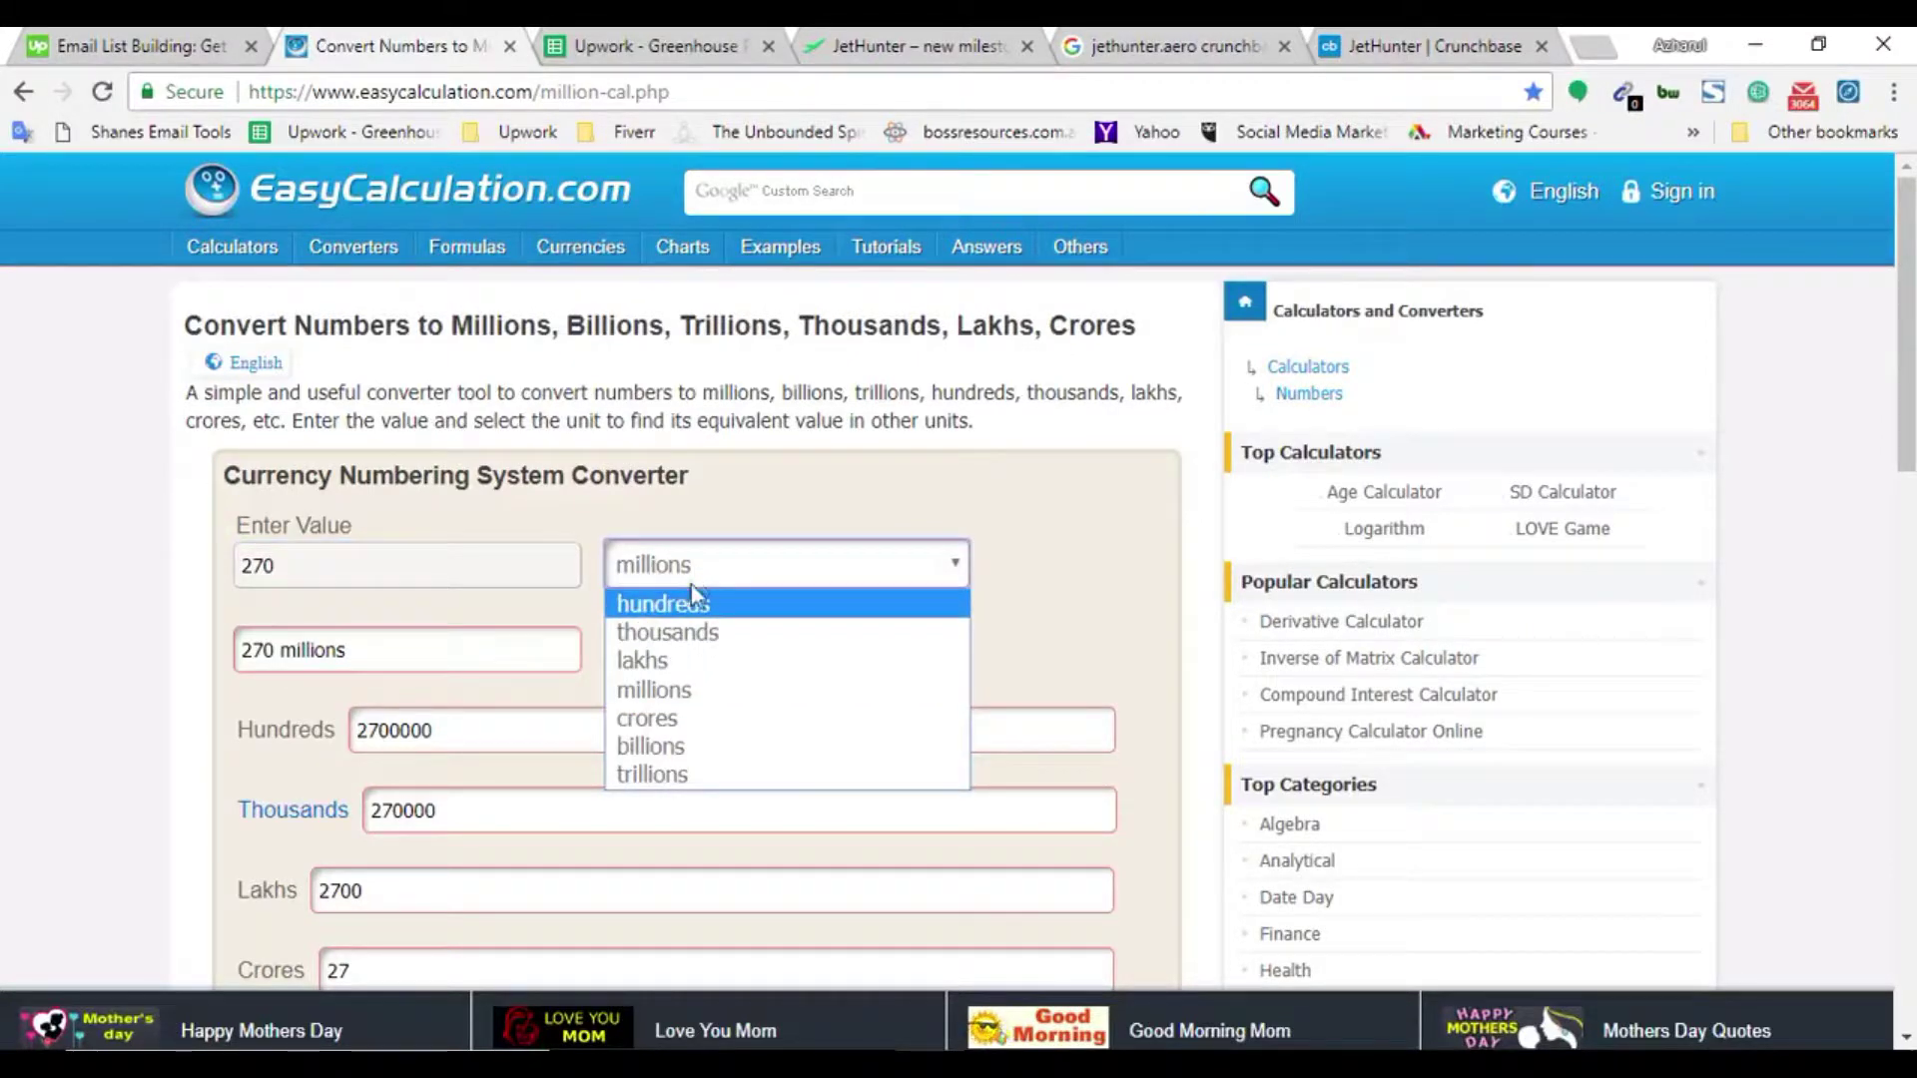
key(Escape)
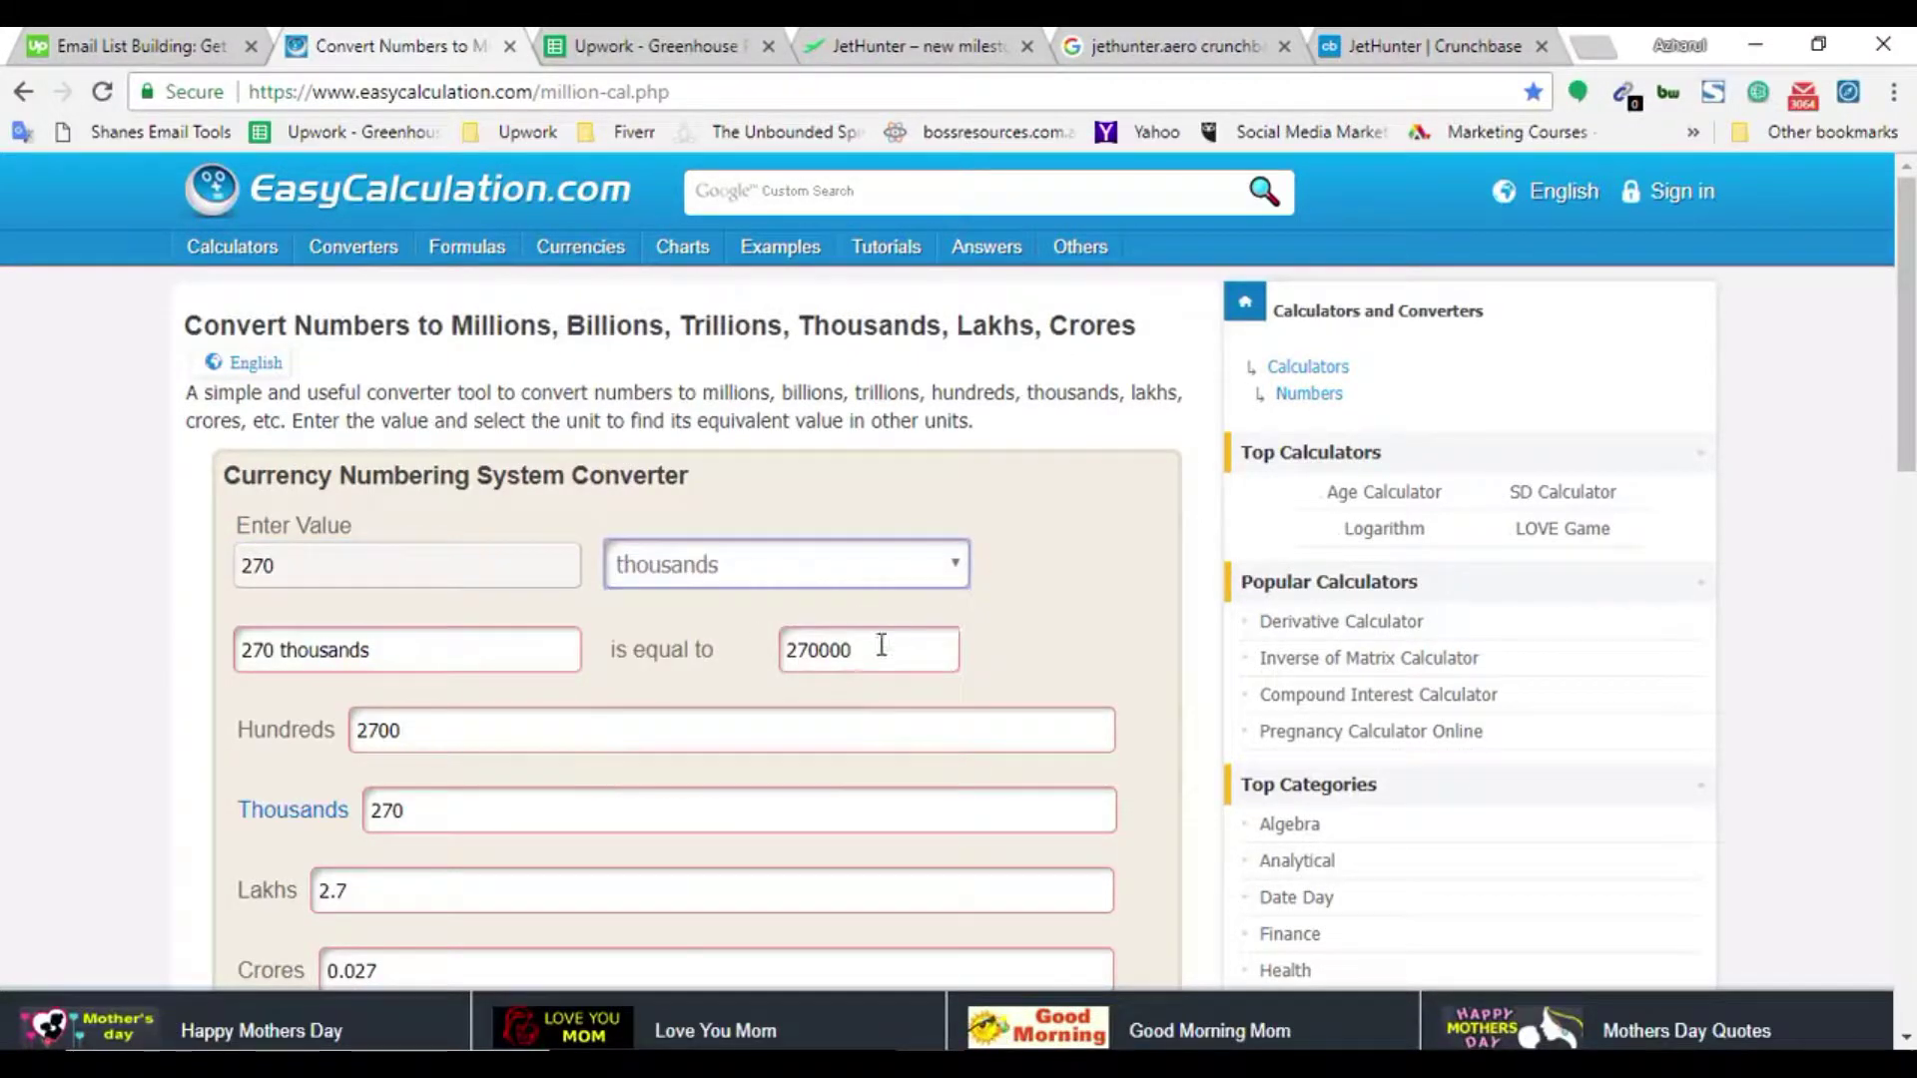
double_click(822, 656)
key(ctrl+c)
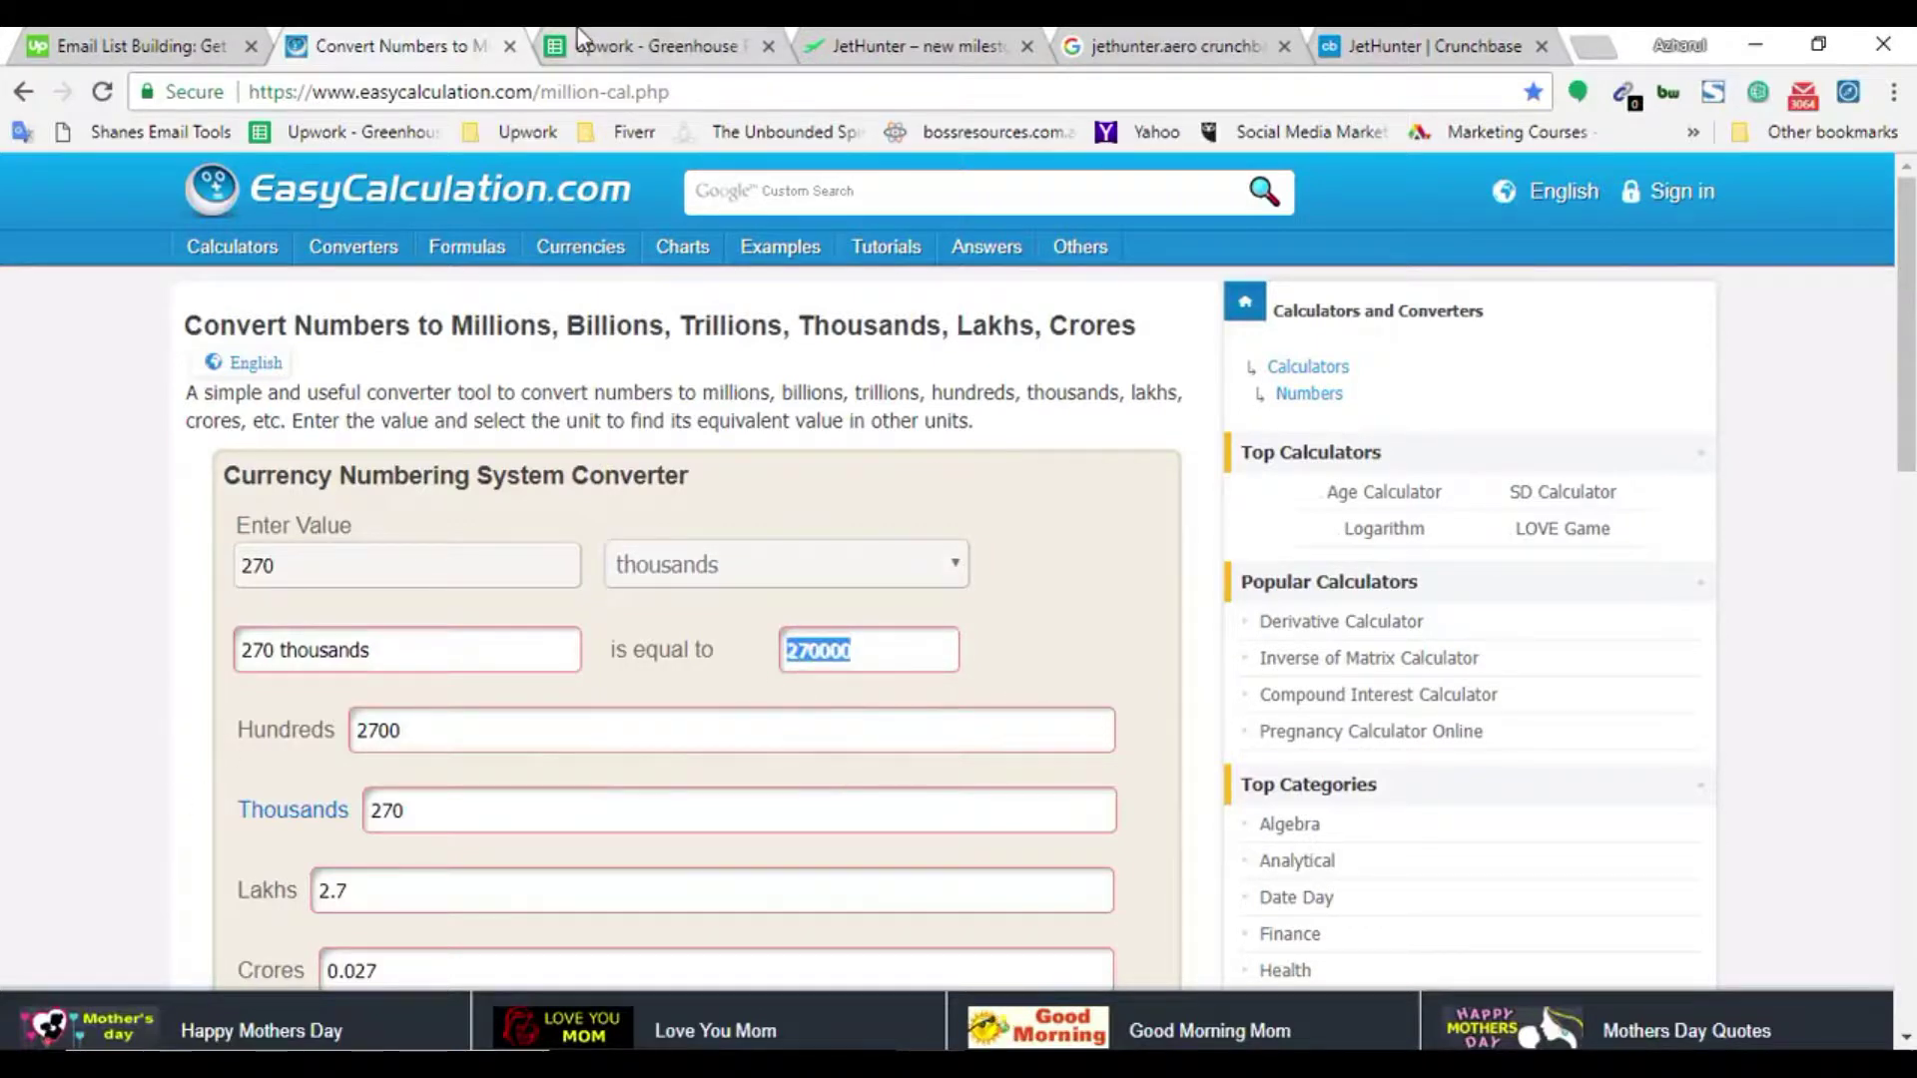
Paste 270000 as JetHunter's funding amount in C828 of the spreadsheet
click(654, 46)
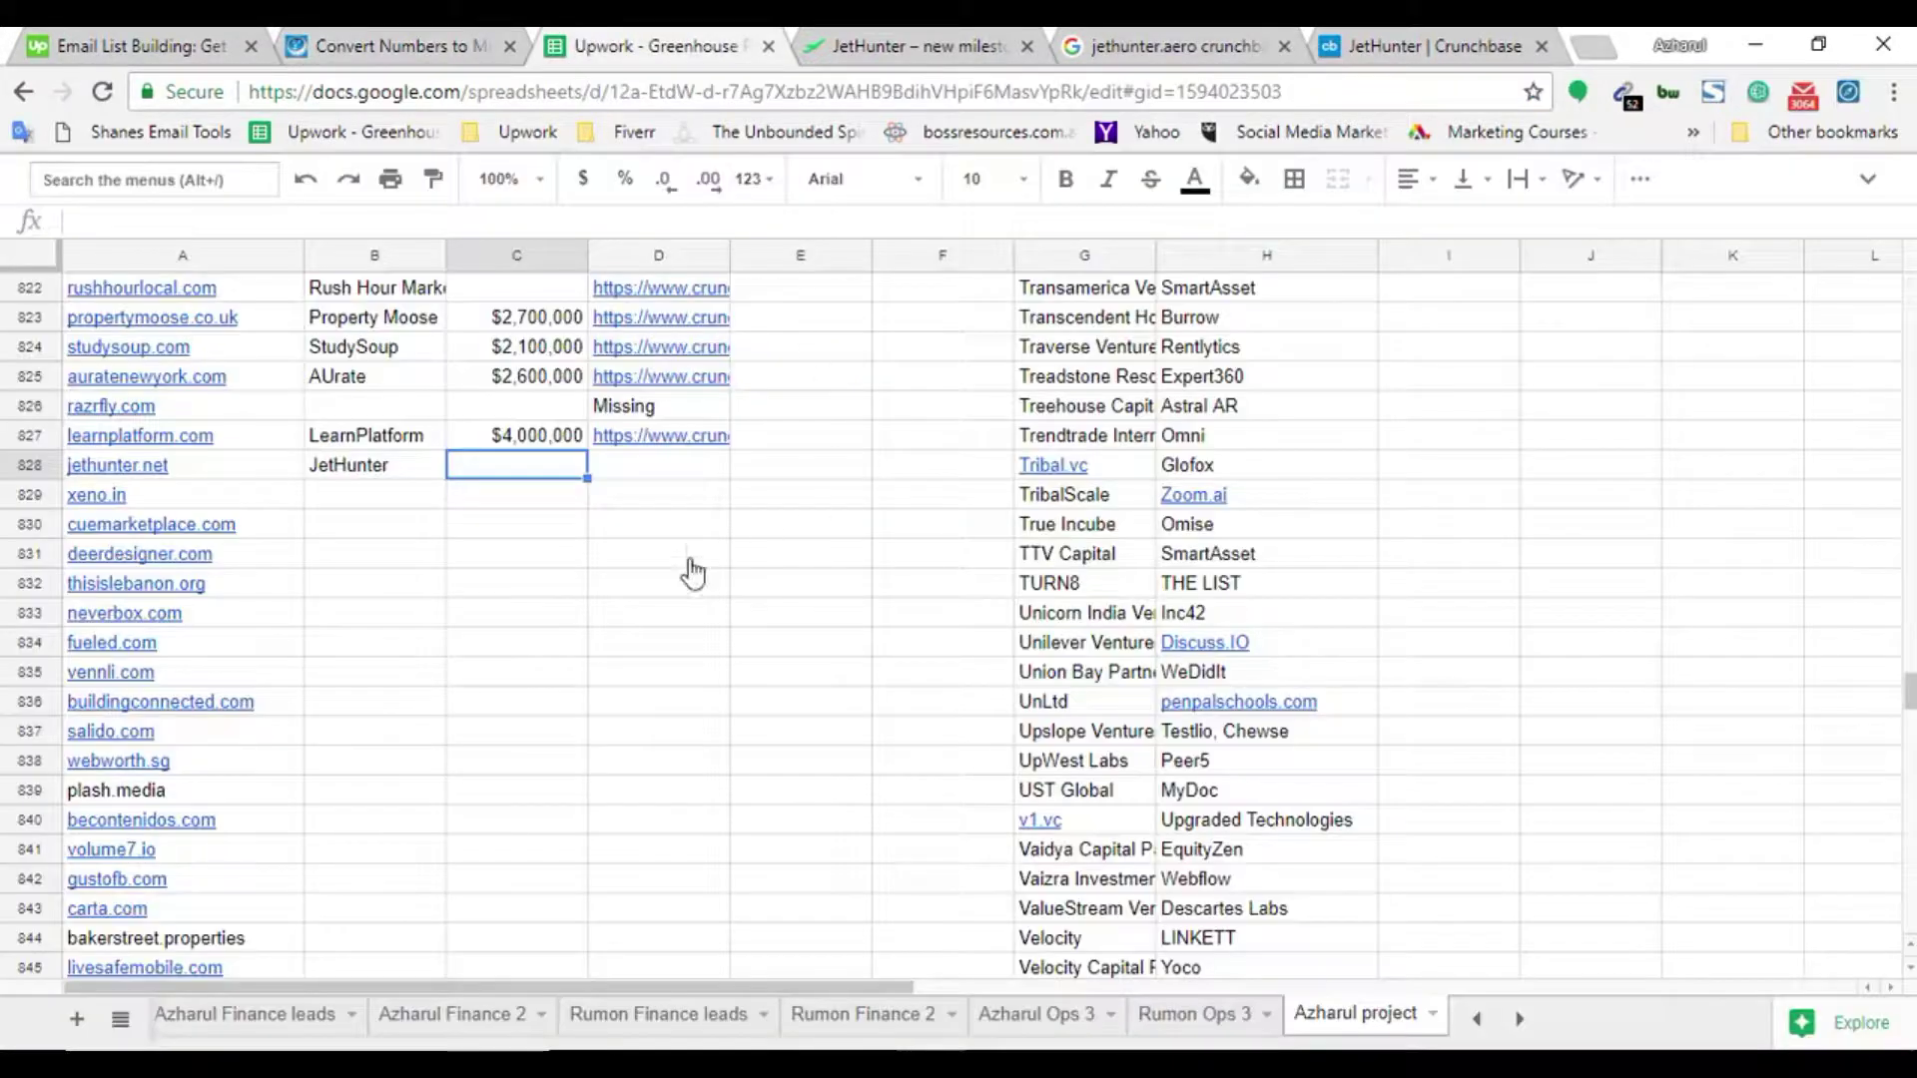
key(ctrl+v)
click(522, 543)
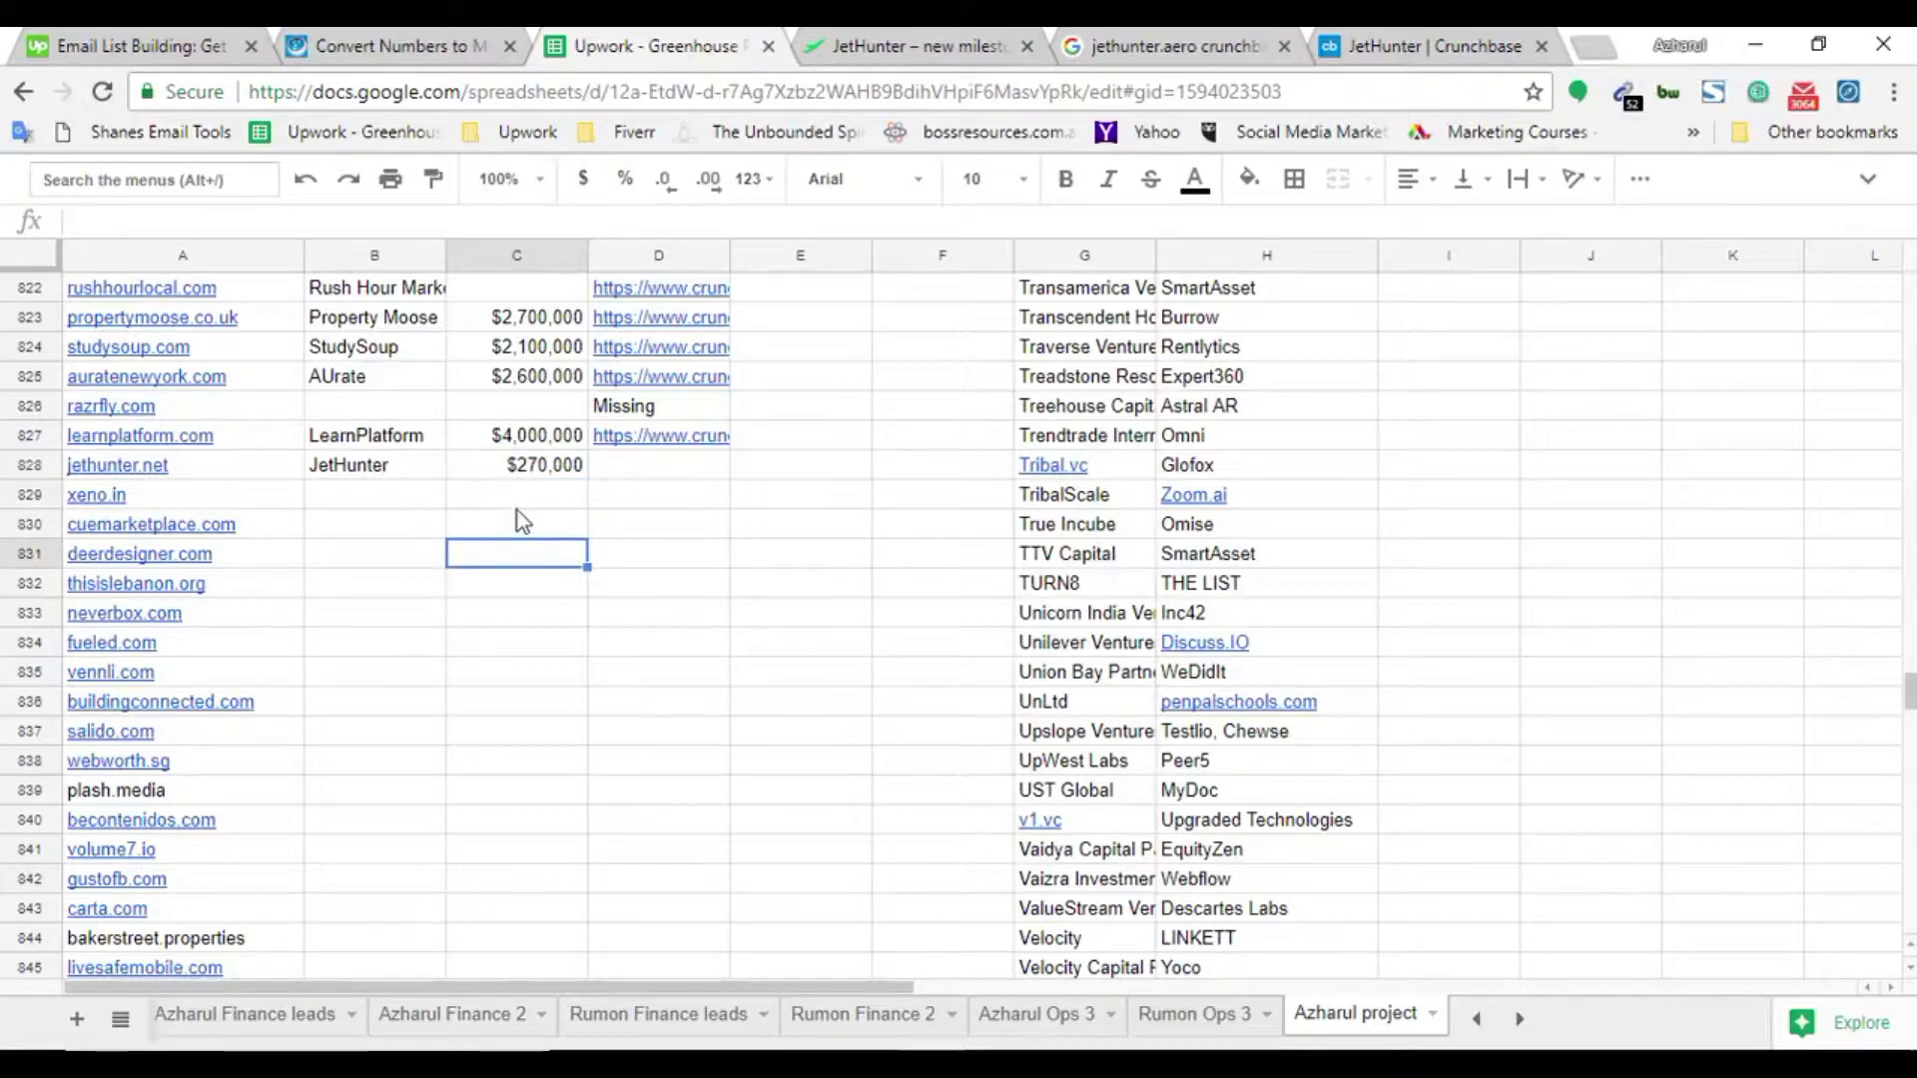
Inspect the unformatted number behind the currency amount in C828 and highlight the funding cells from C828 to C836
double_click(527, 468)
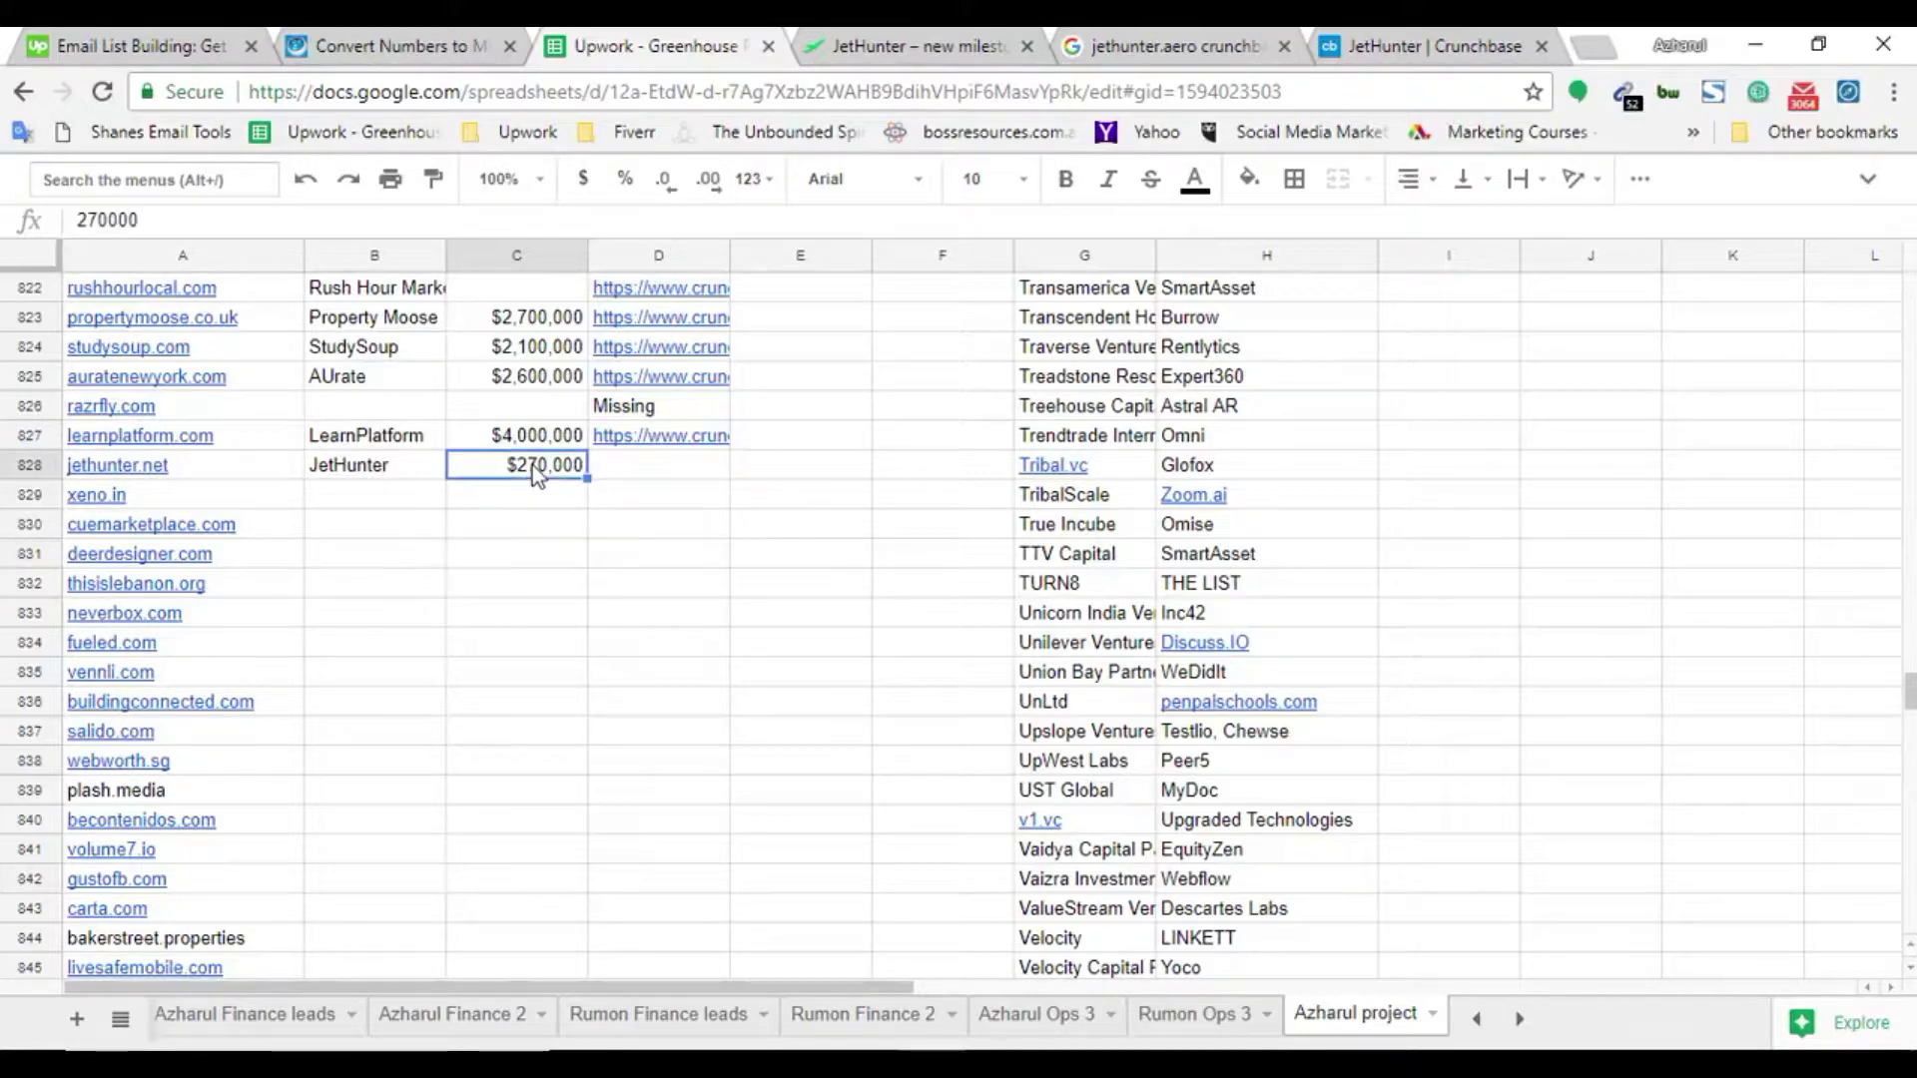
click(509, 527)
double_click(527, 469)
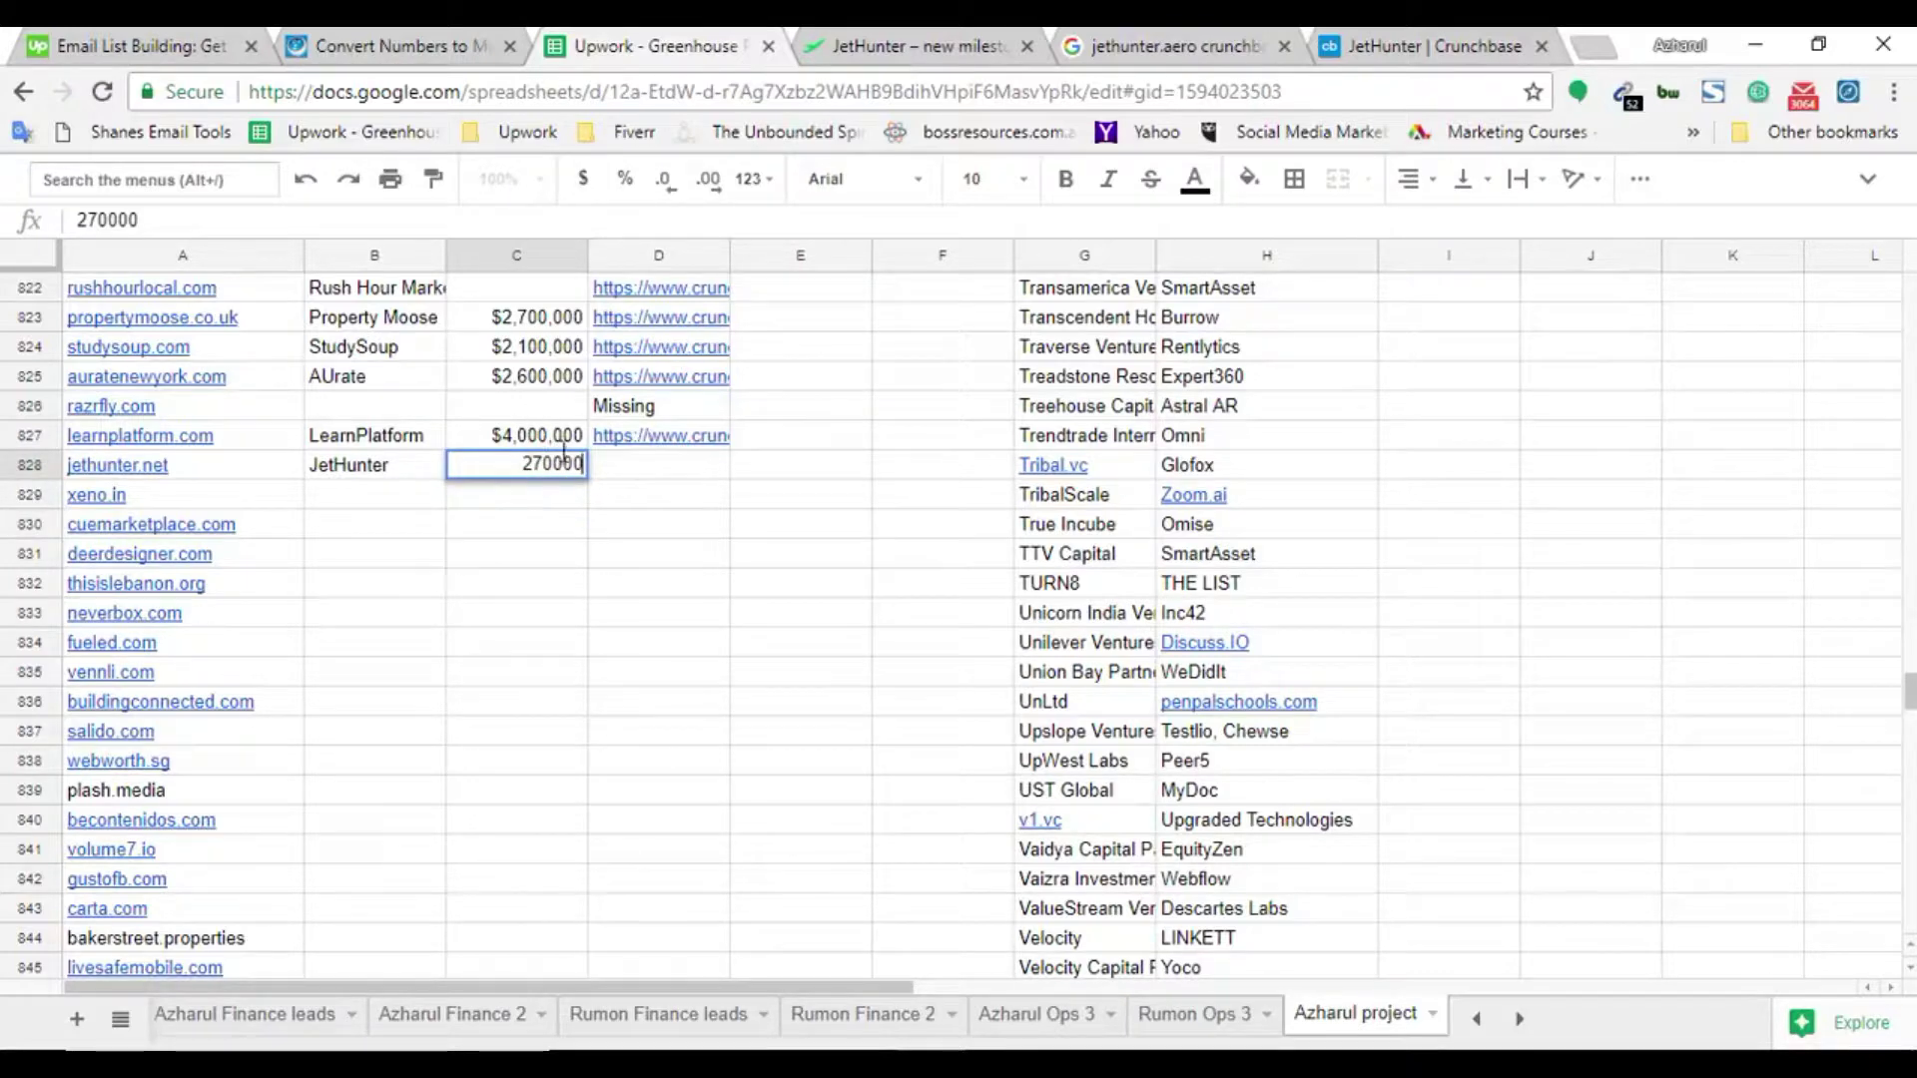
click(519, 527)
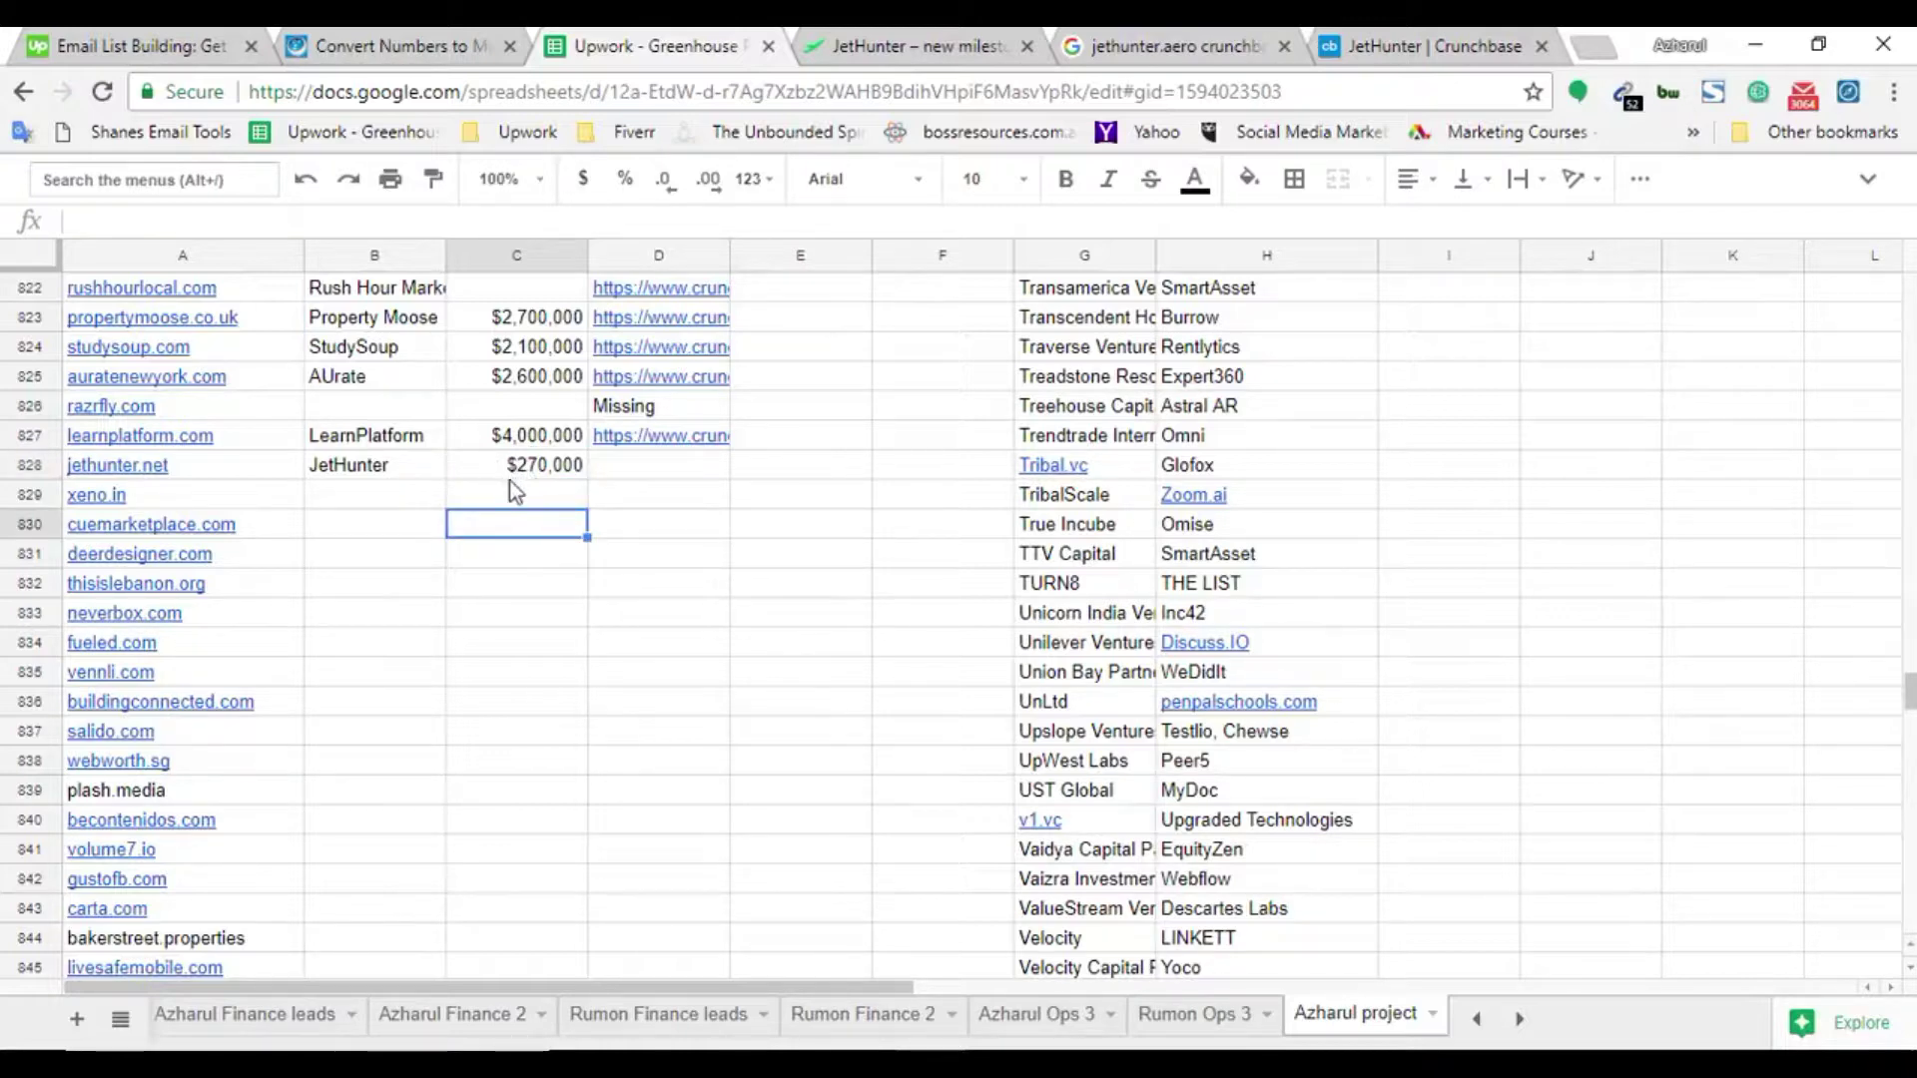
drag(515, 466, 519, 707)
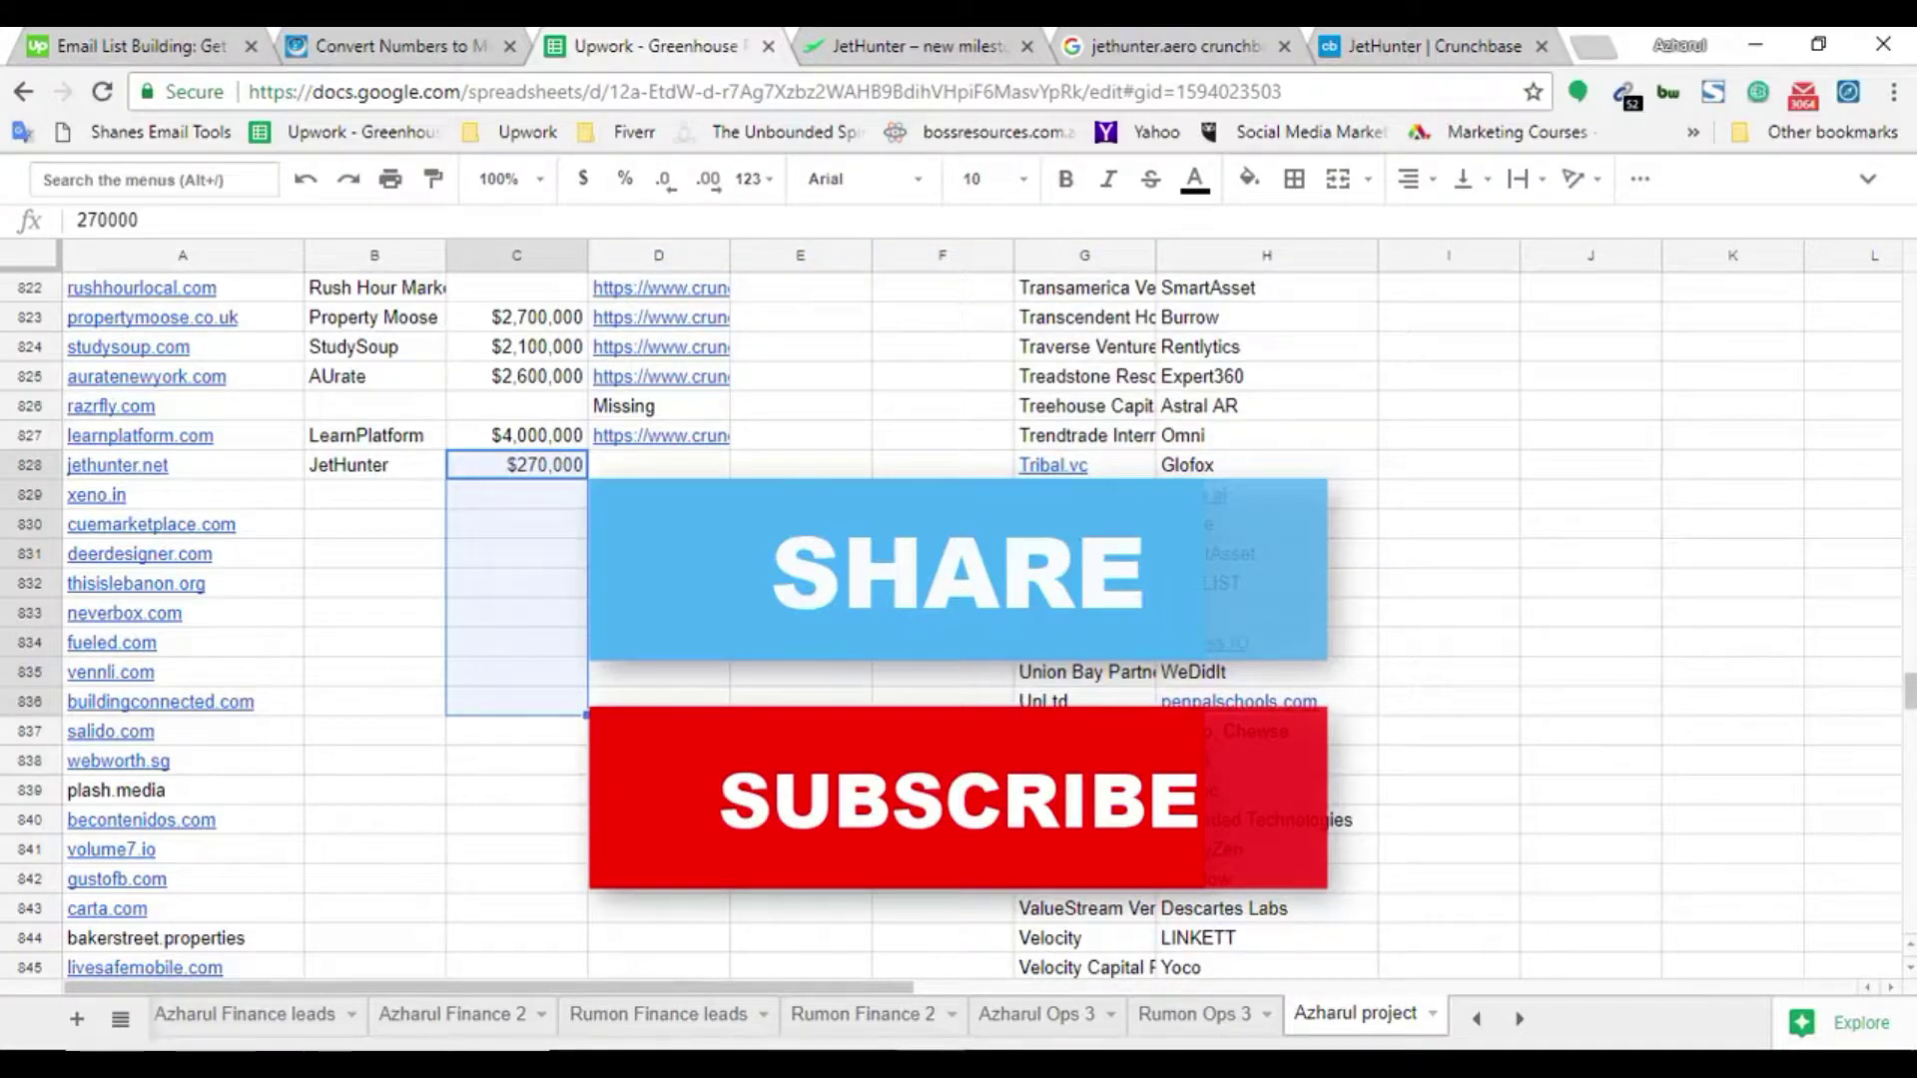
click(687, 468)
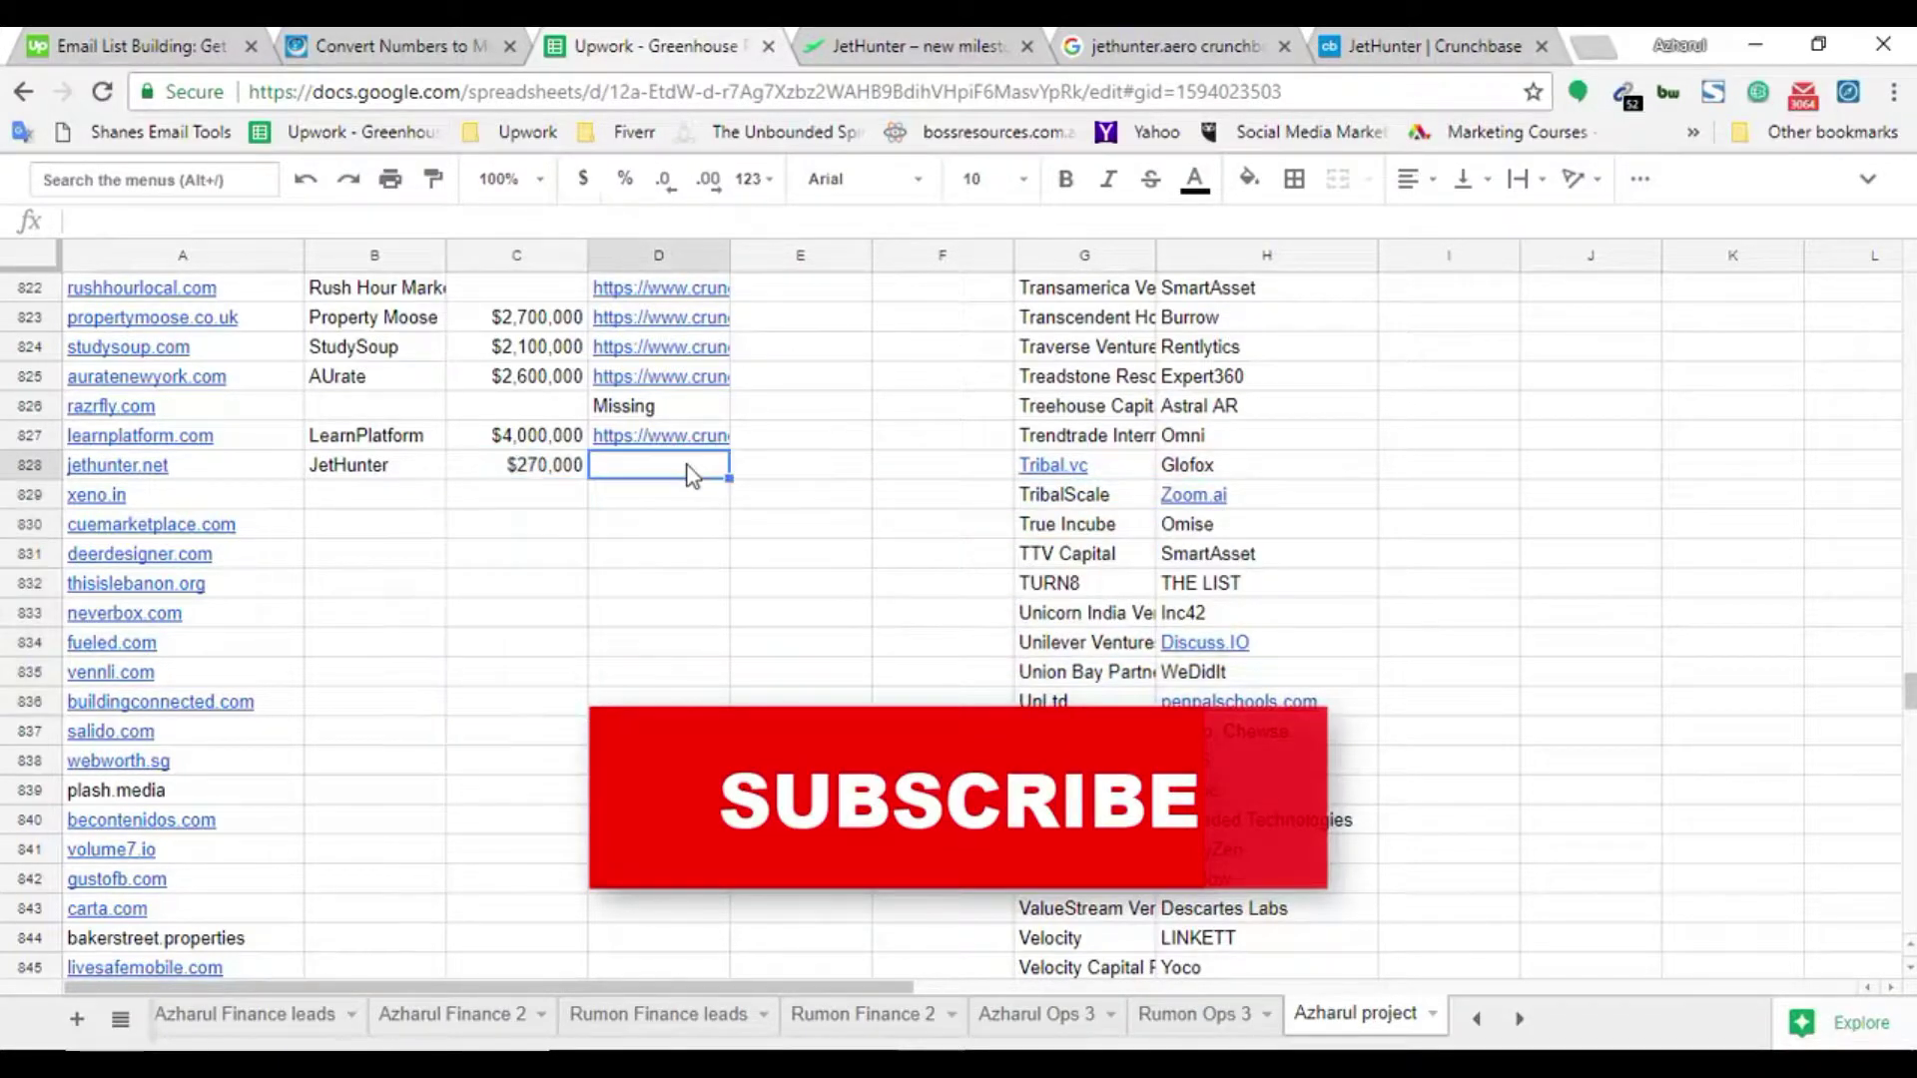
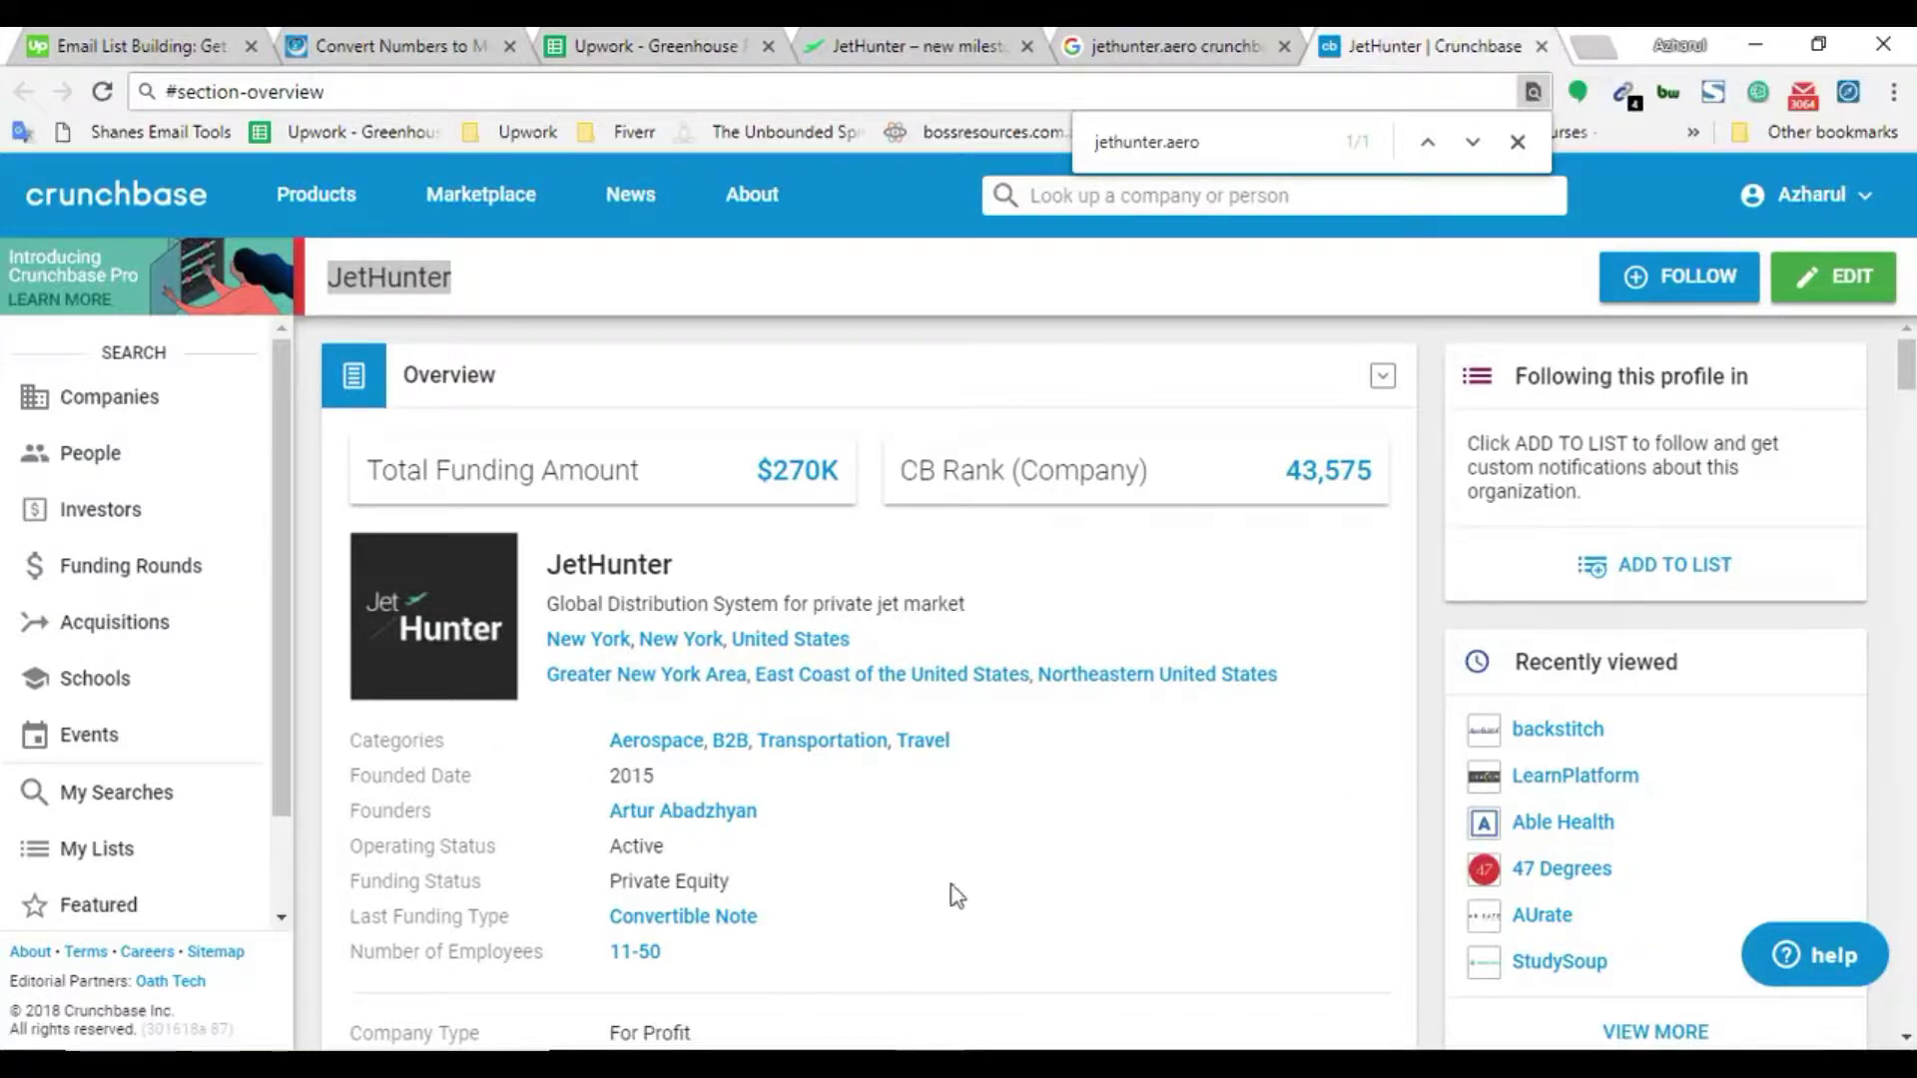
Open an empty Notepad window over the Crunchbase profile and enlarge it slightly
key(super)
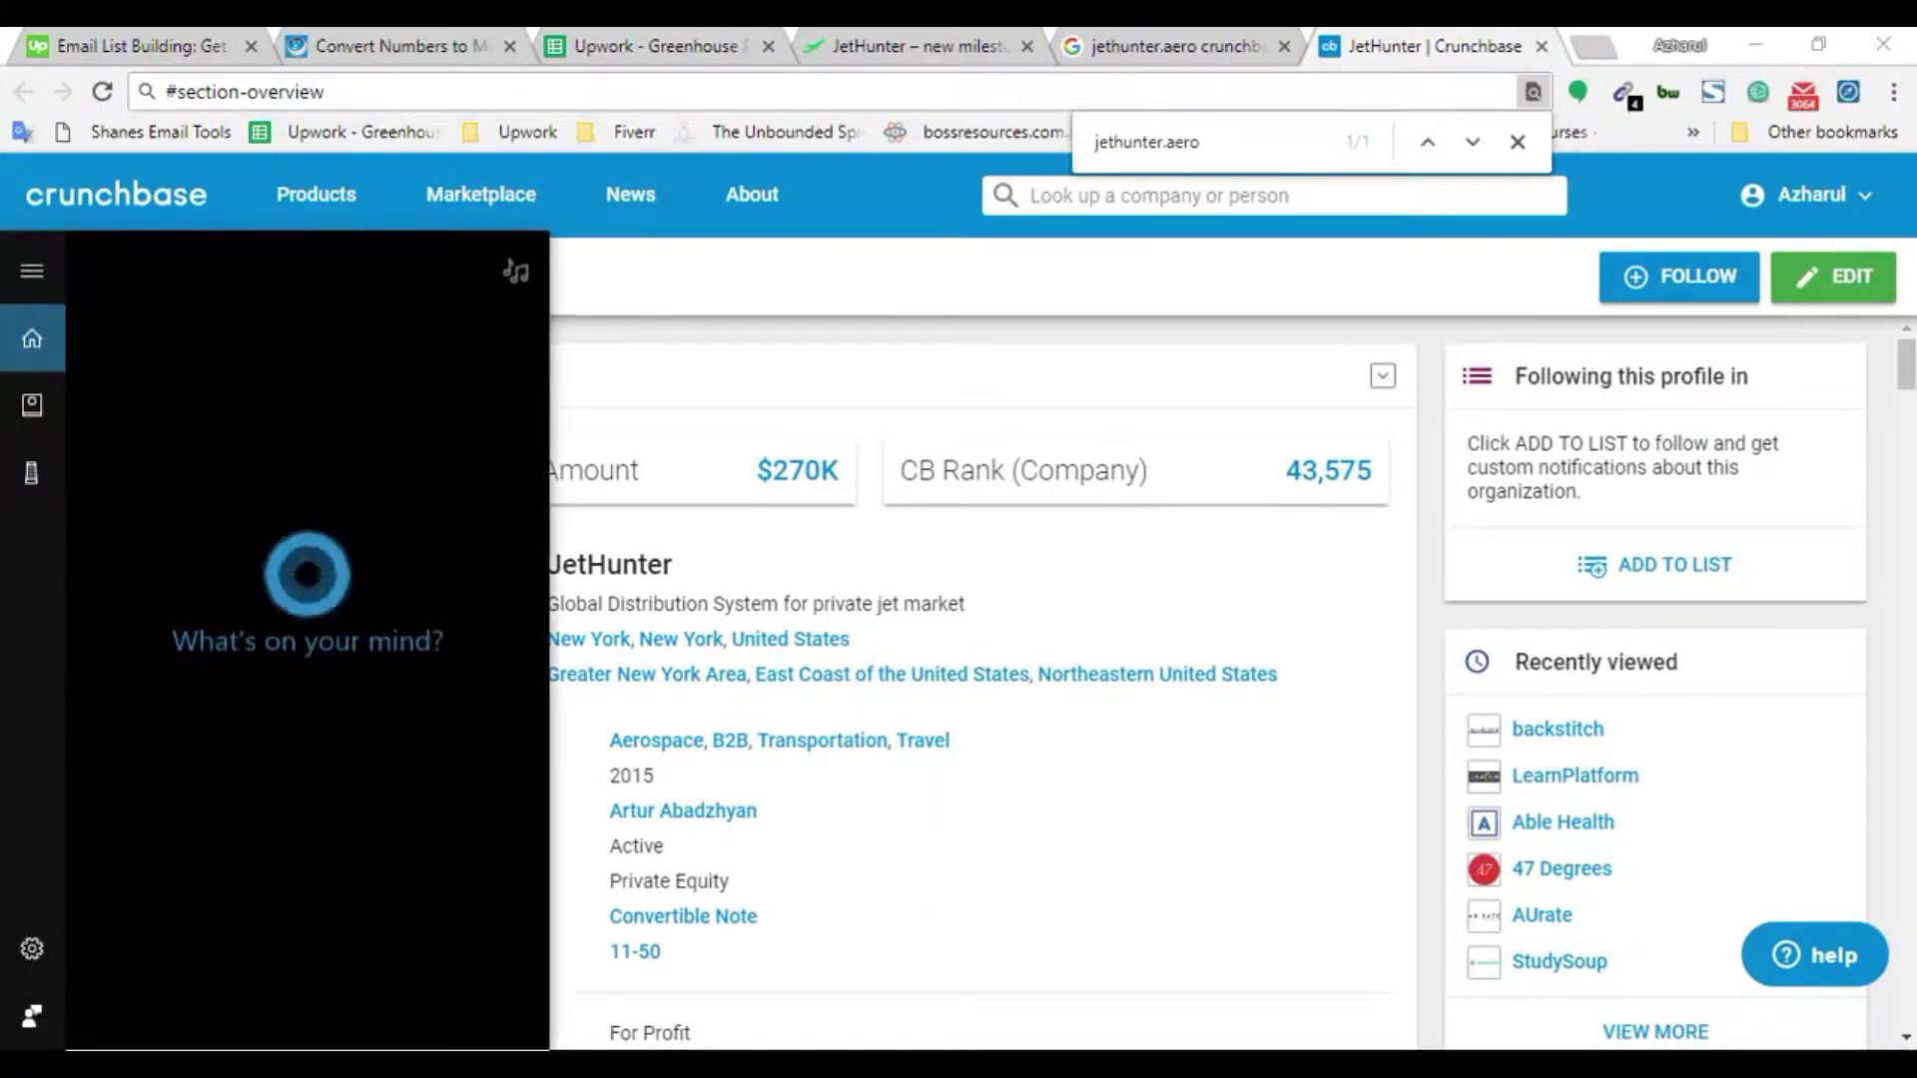
text(note)
click(266, 423)
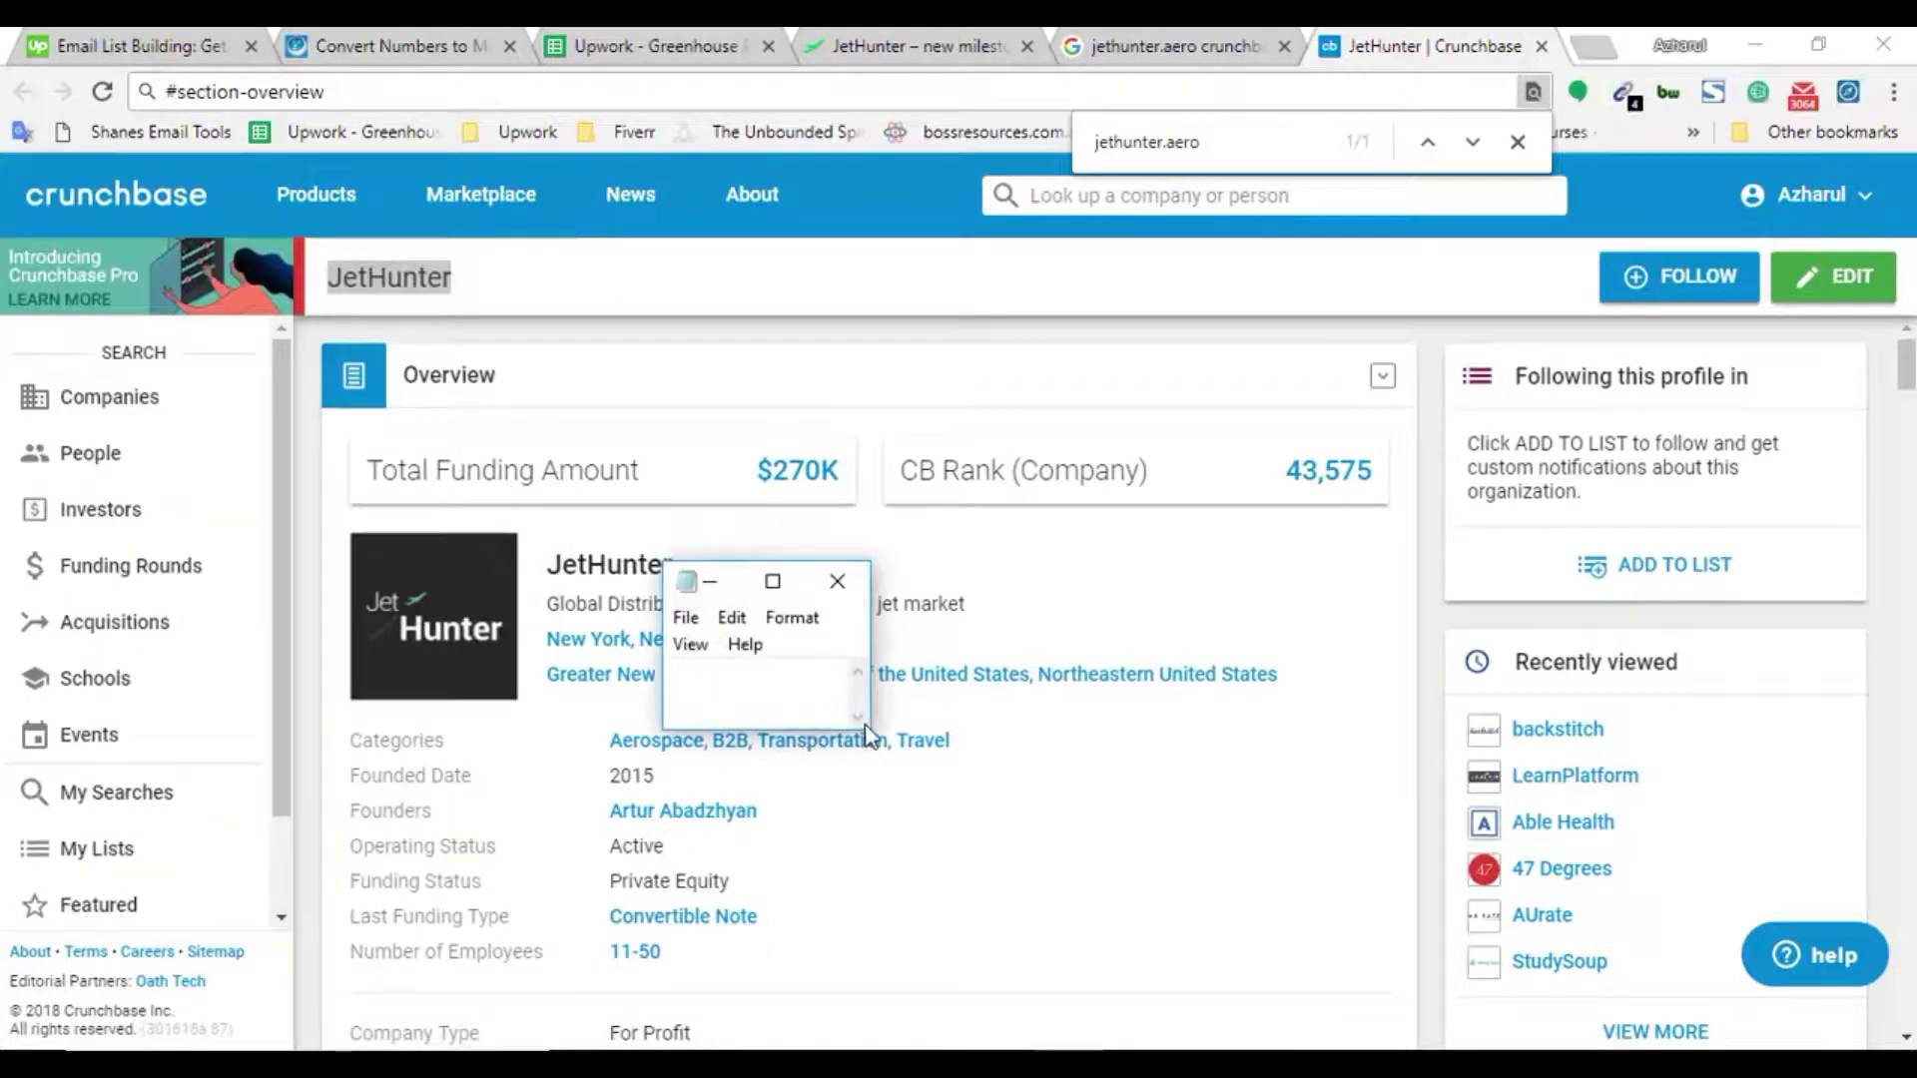
drag(870, 732, 959, 759)
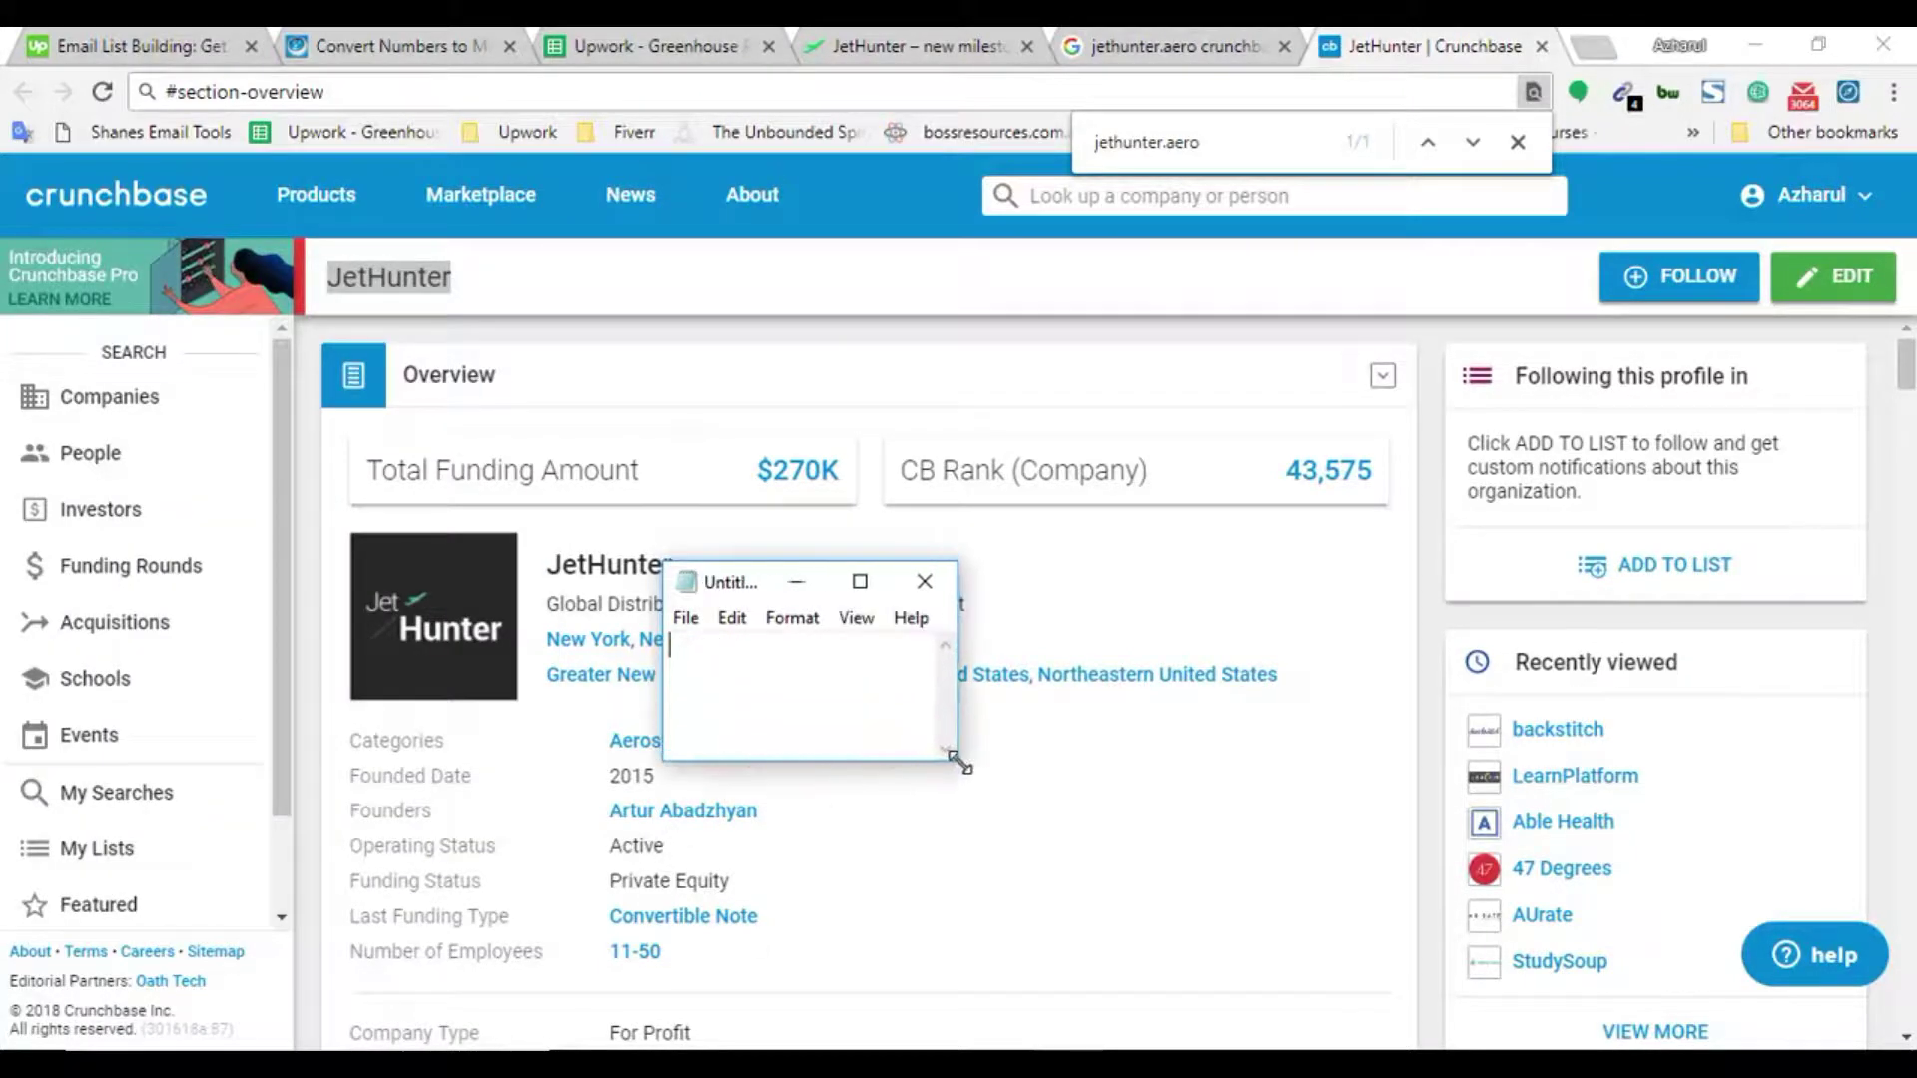
Copy the JetHunter profile heading from Crunchbase, paste it into Notepad and return to the spreadsheet
click(904, 46)
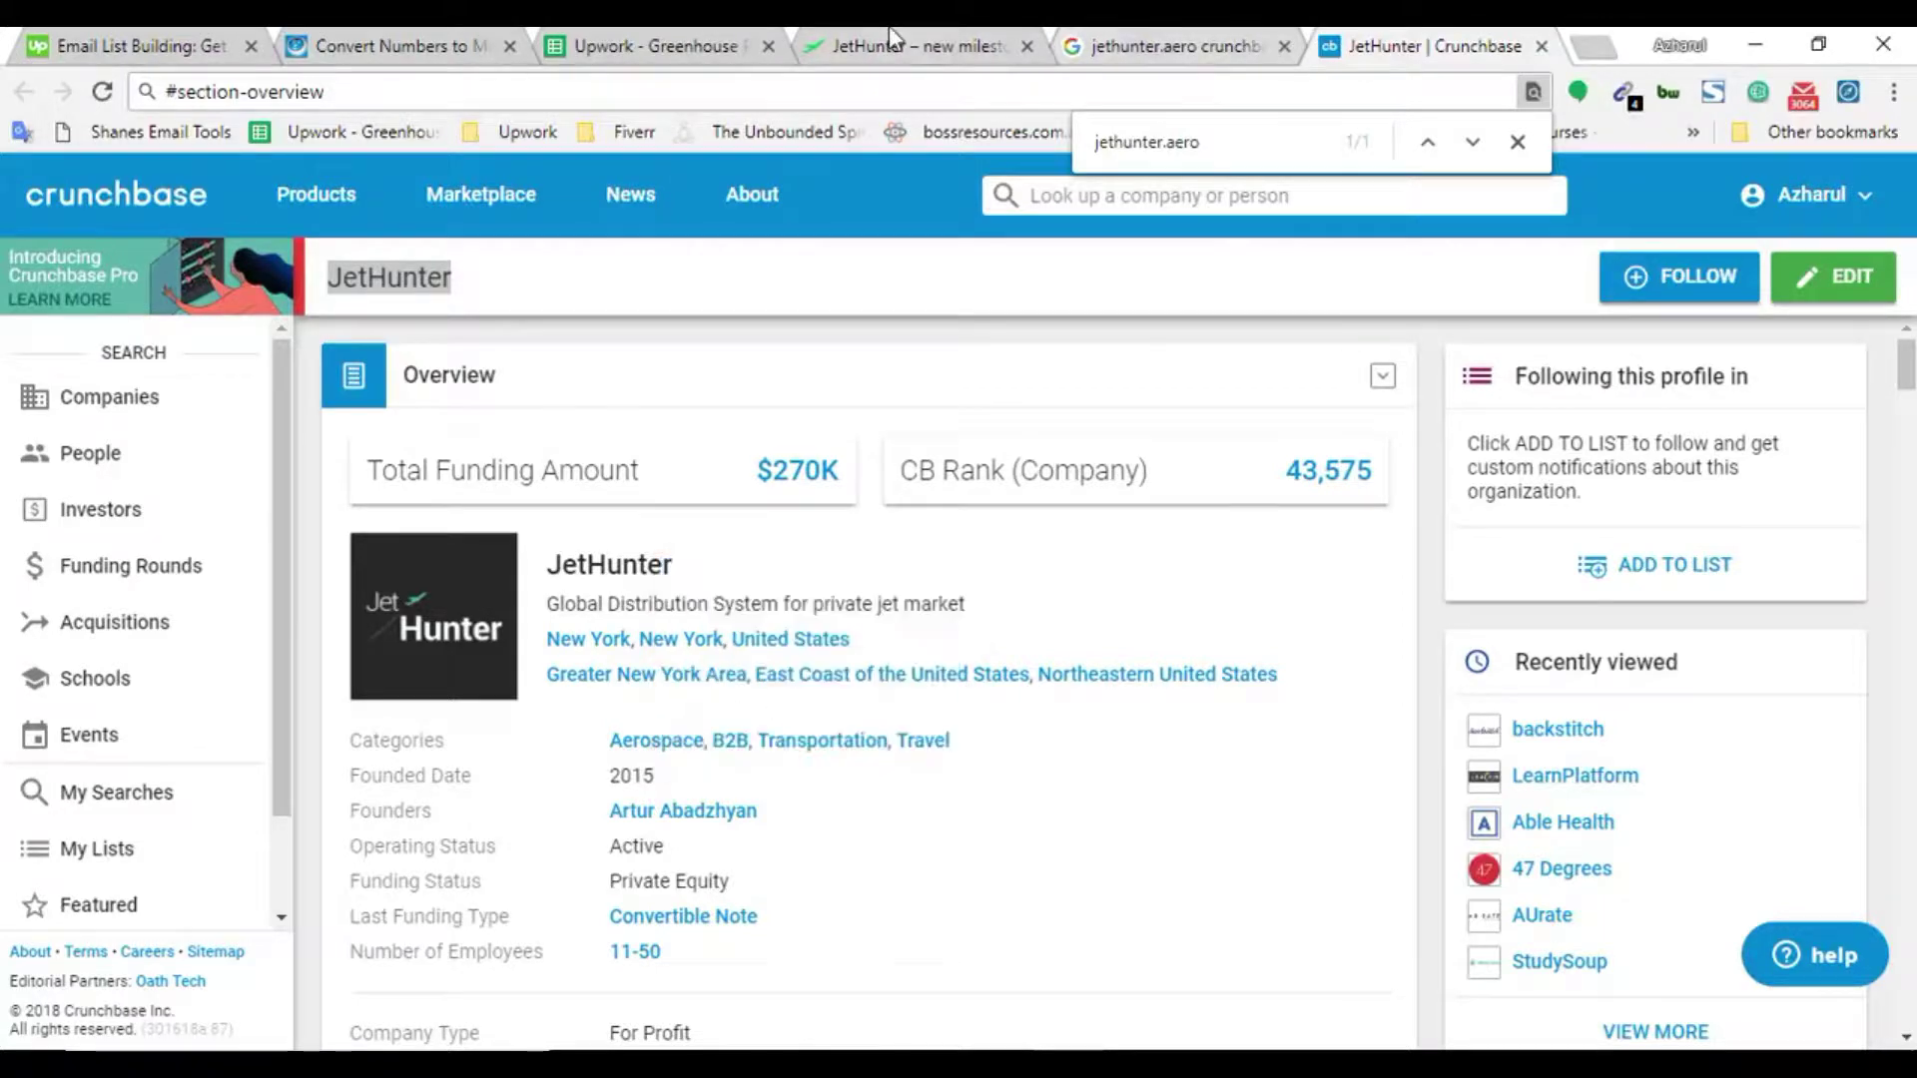
click(1191, 32)
key(ctrl+Tab)
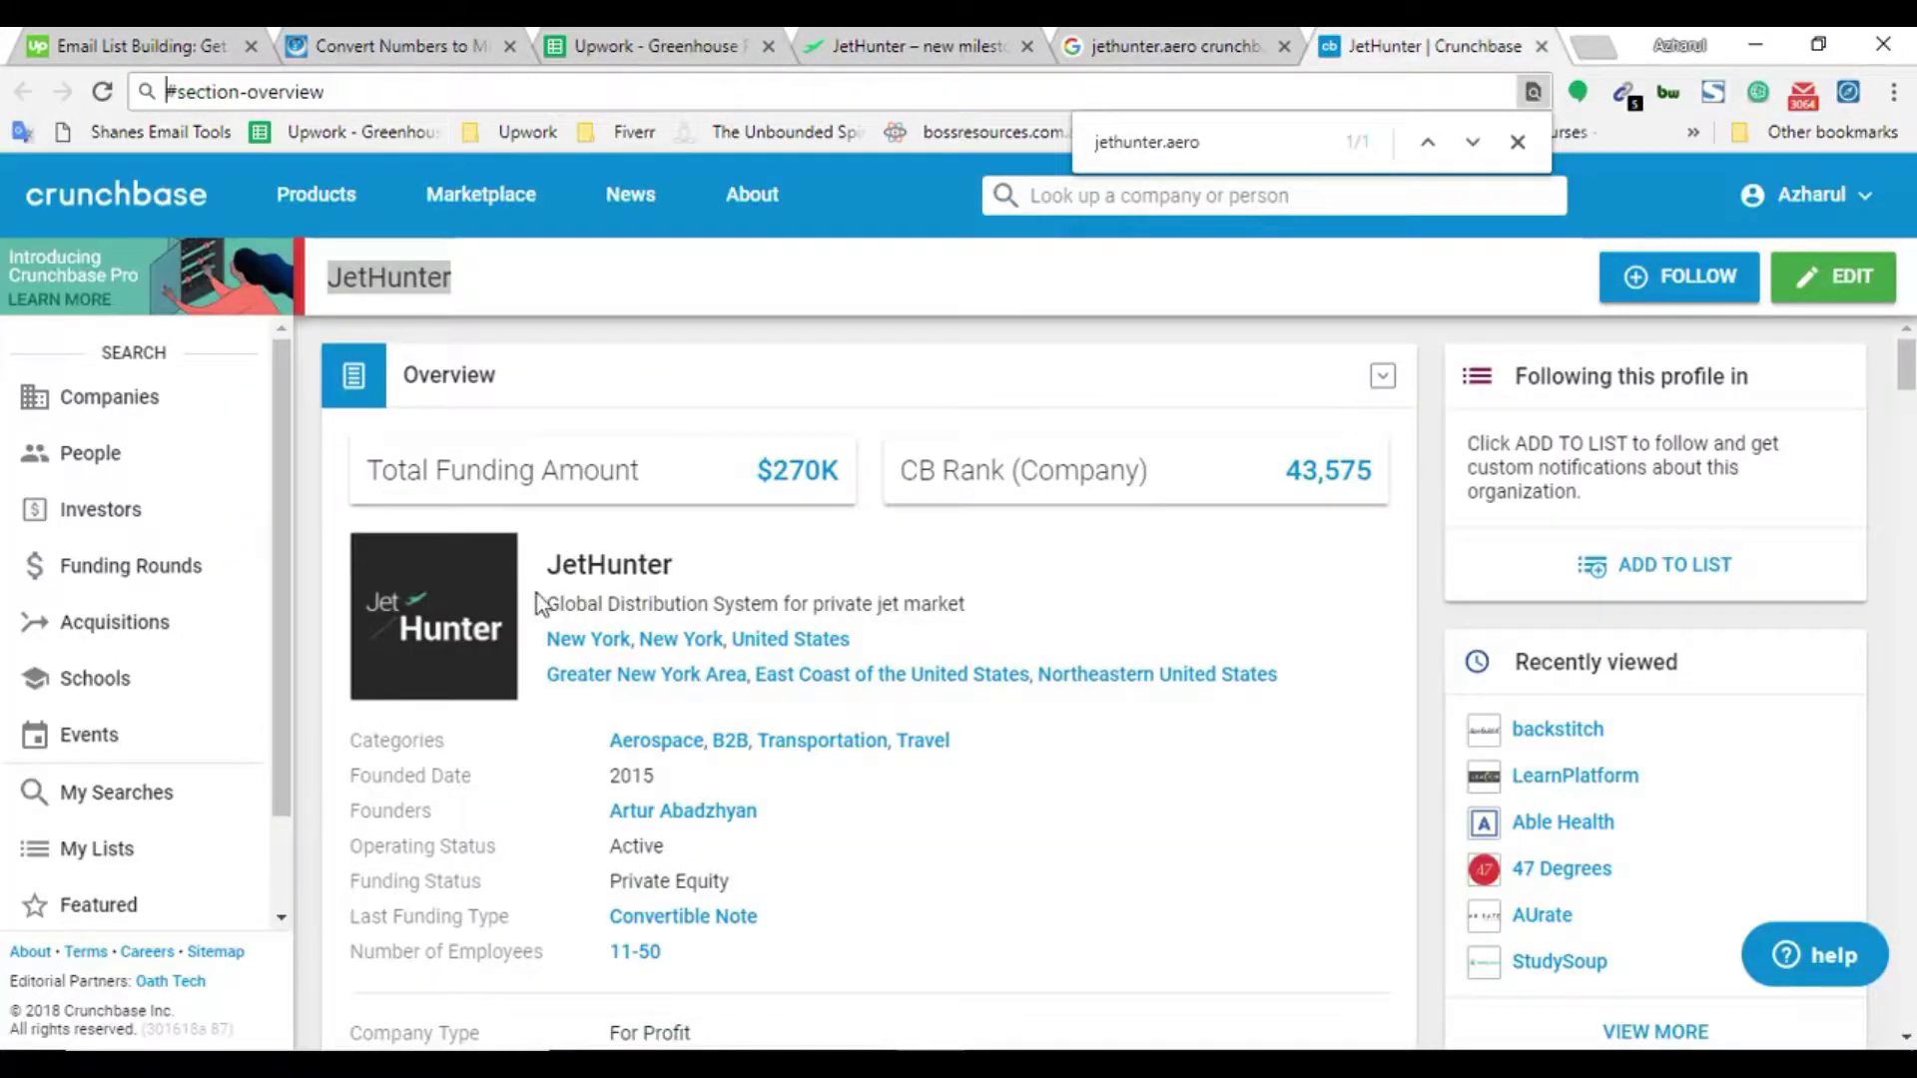
double_click(411, 280)
key(ctrl+c)
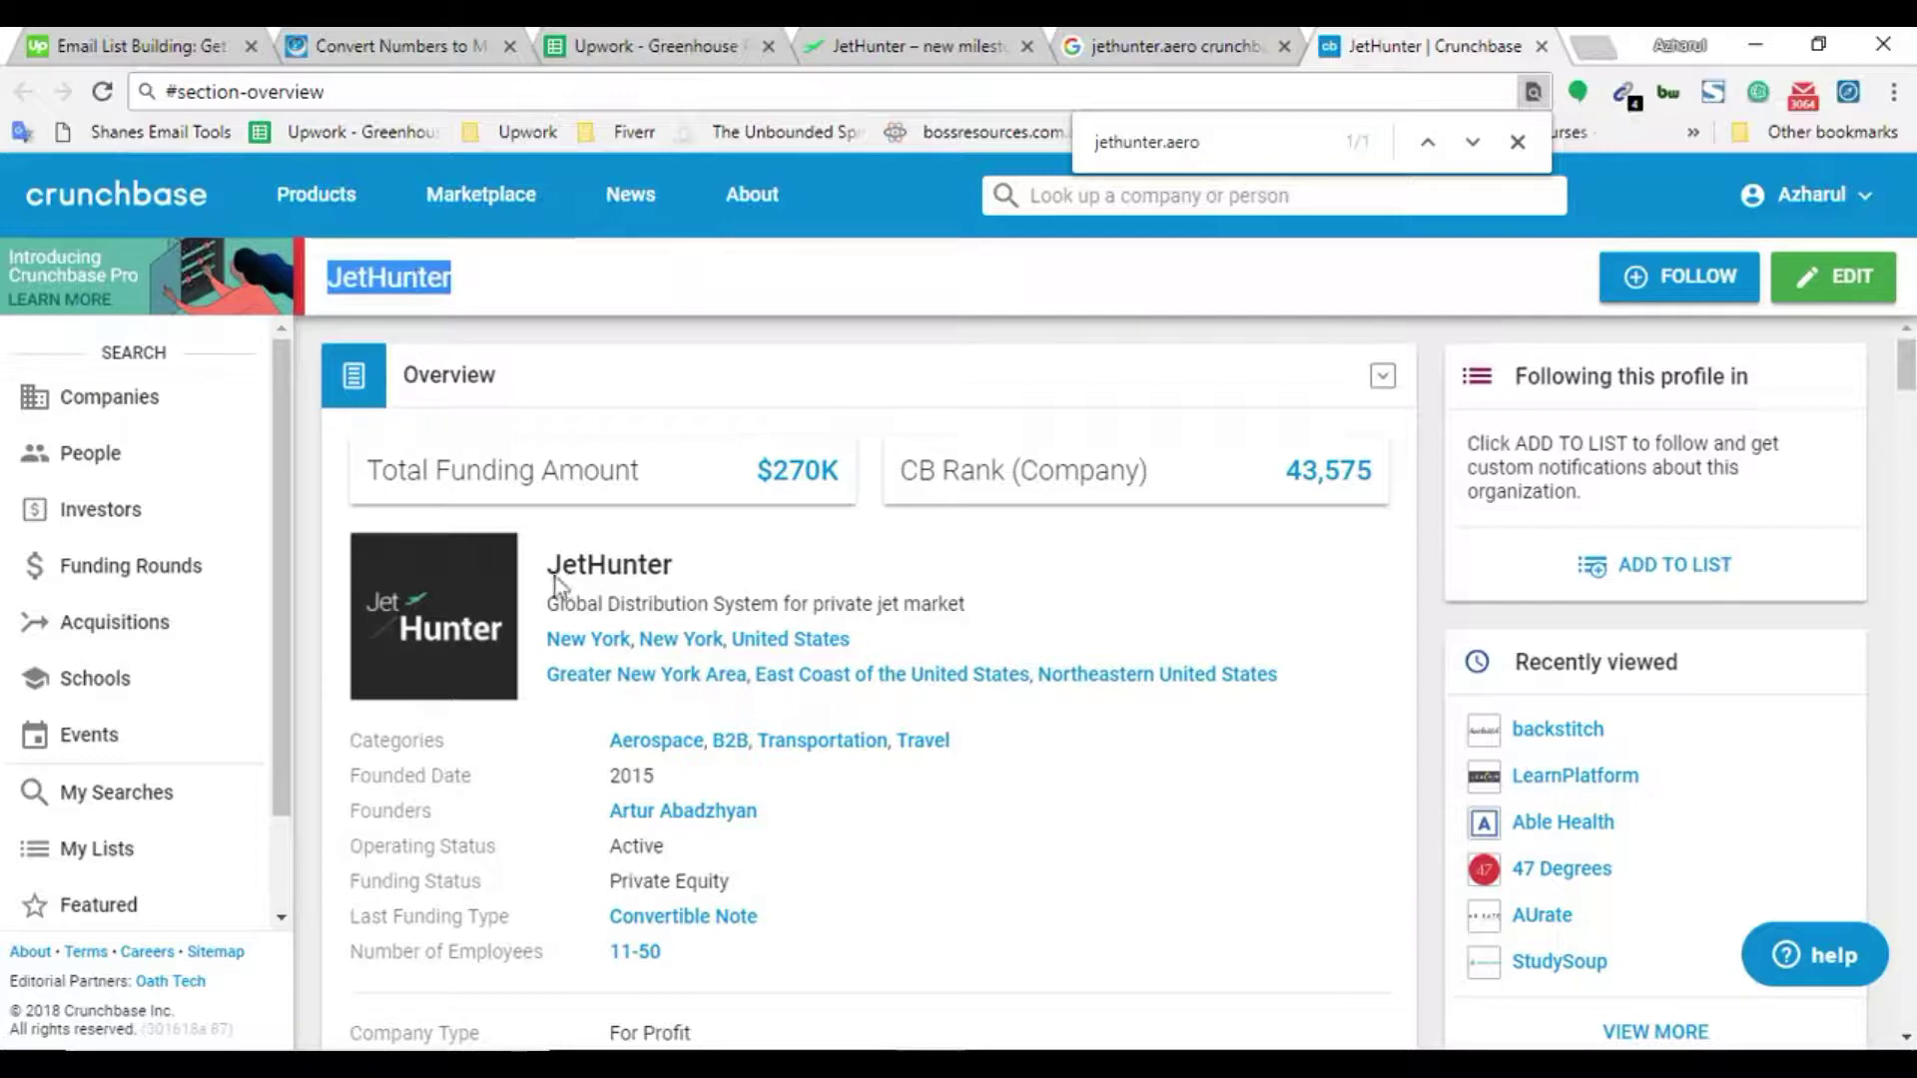
key(alt+Tab)
key(ctrl+v)
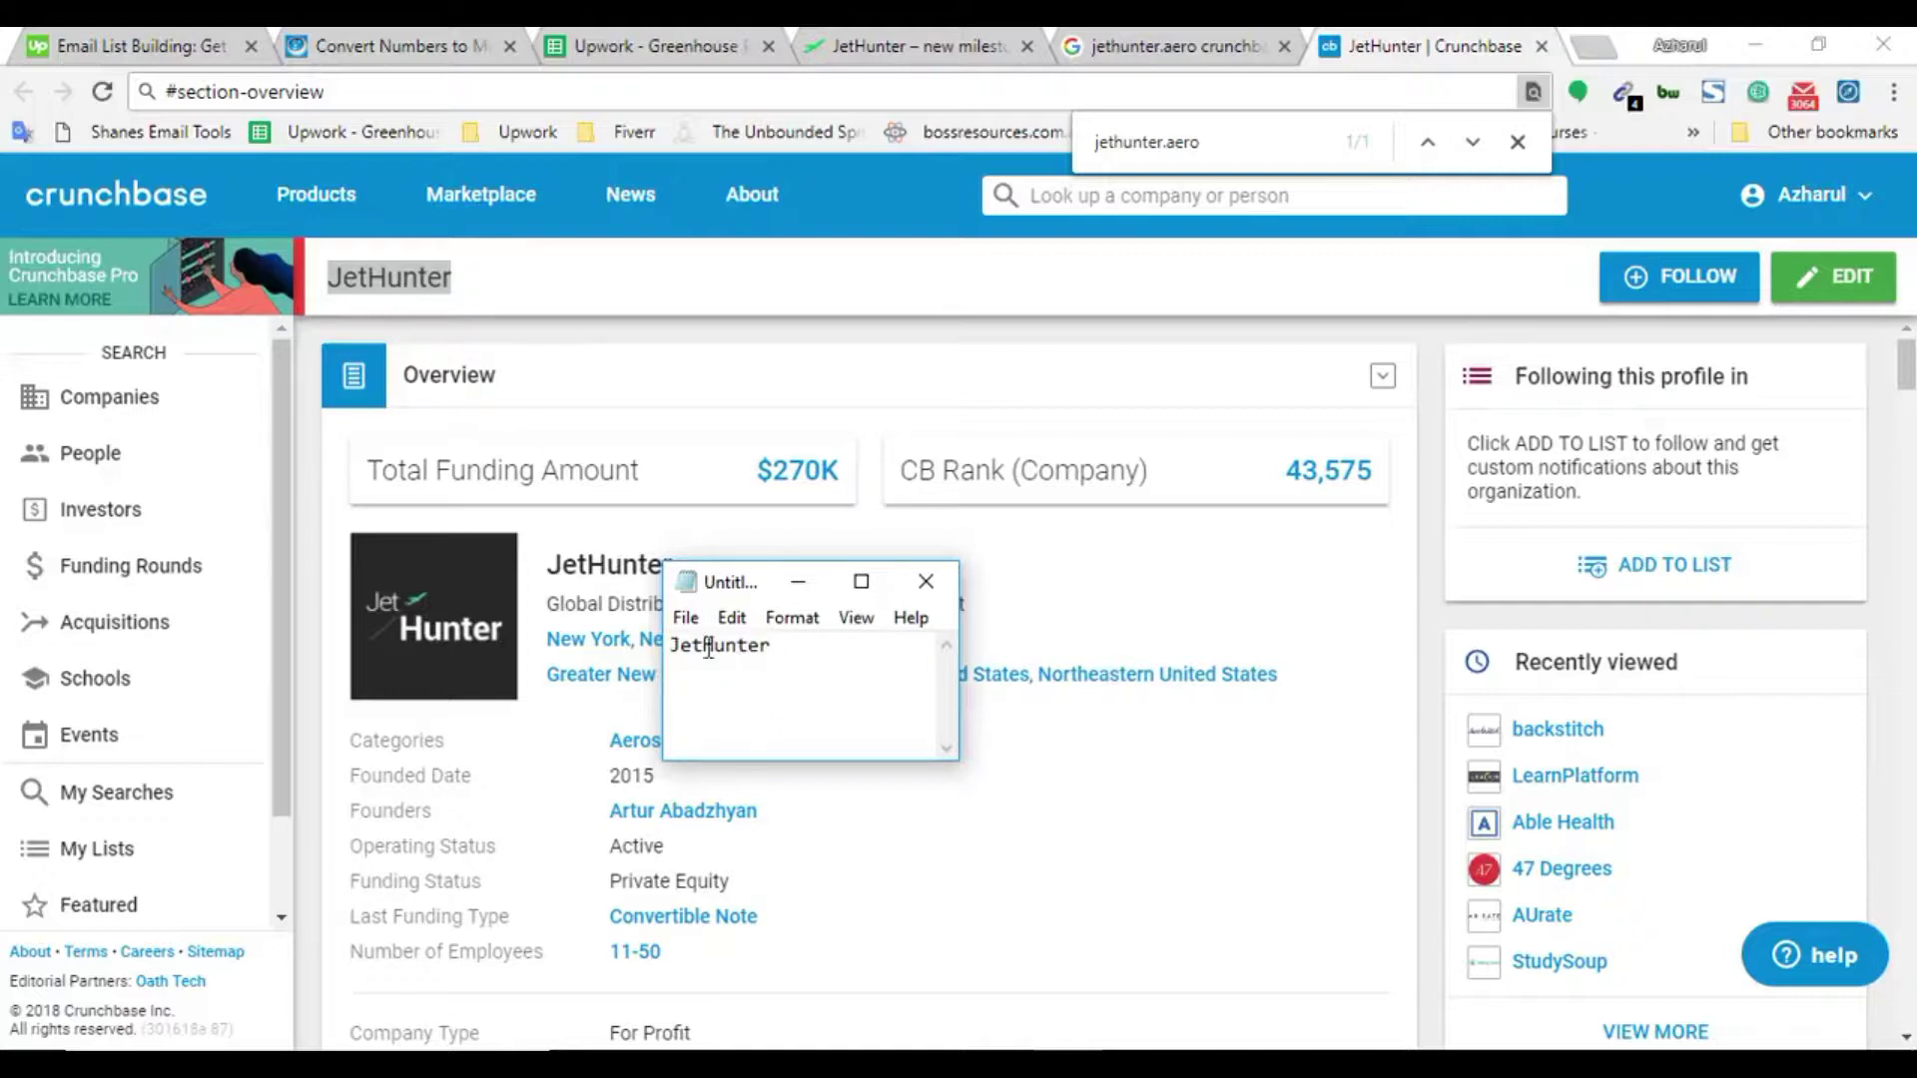
click(699, 46)
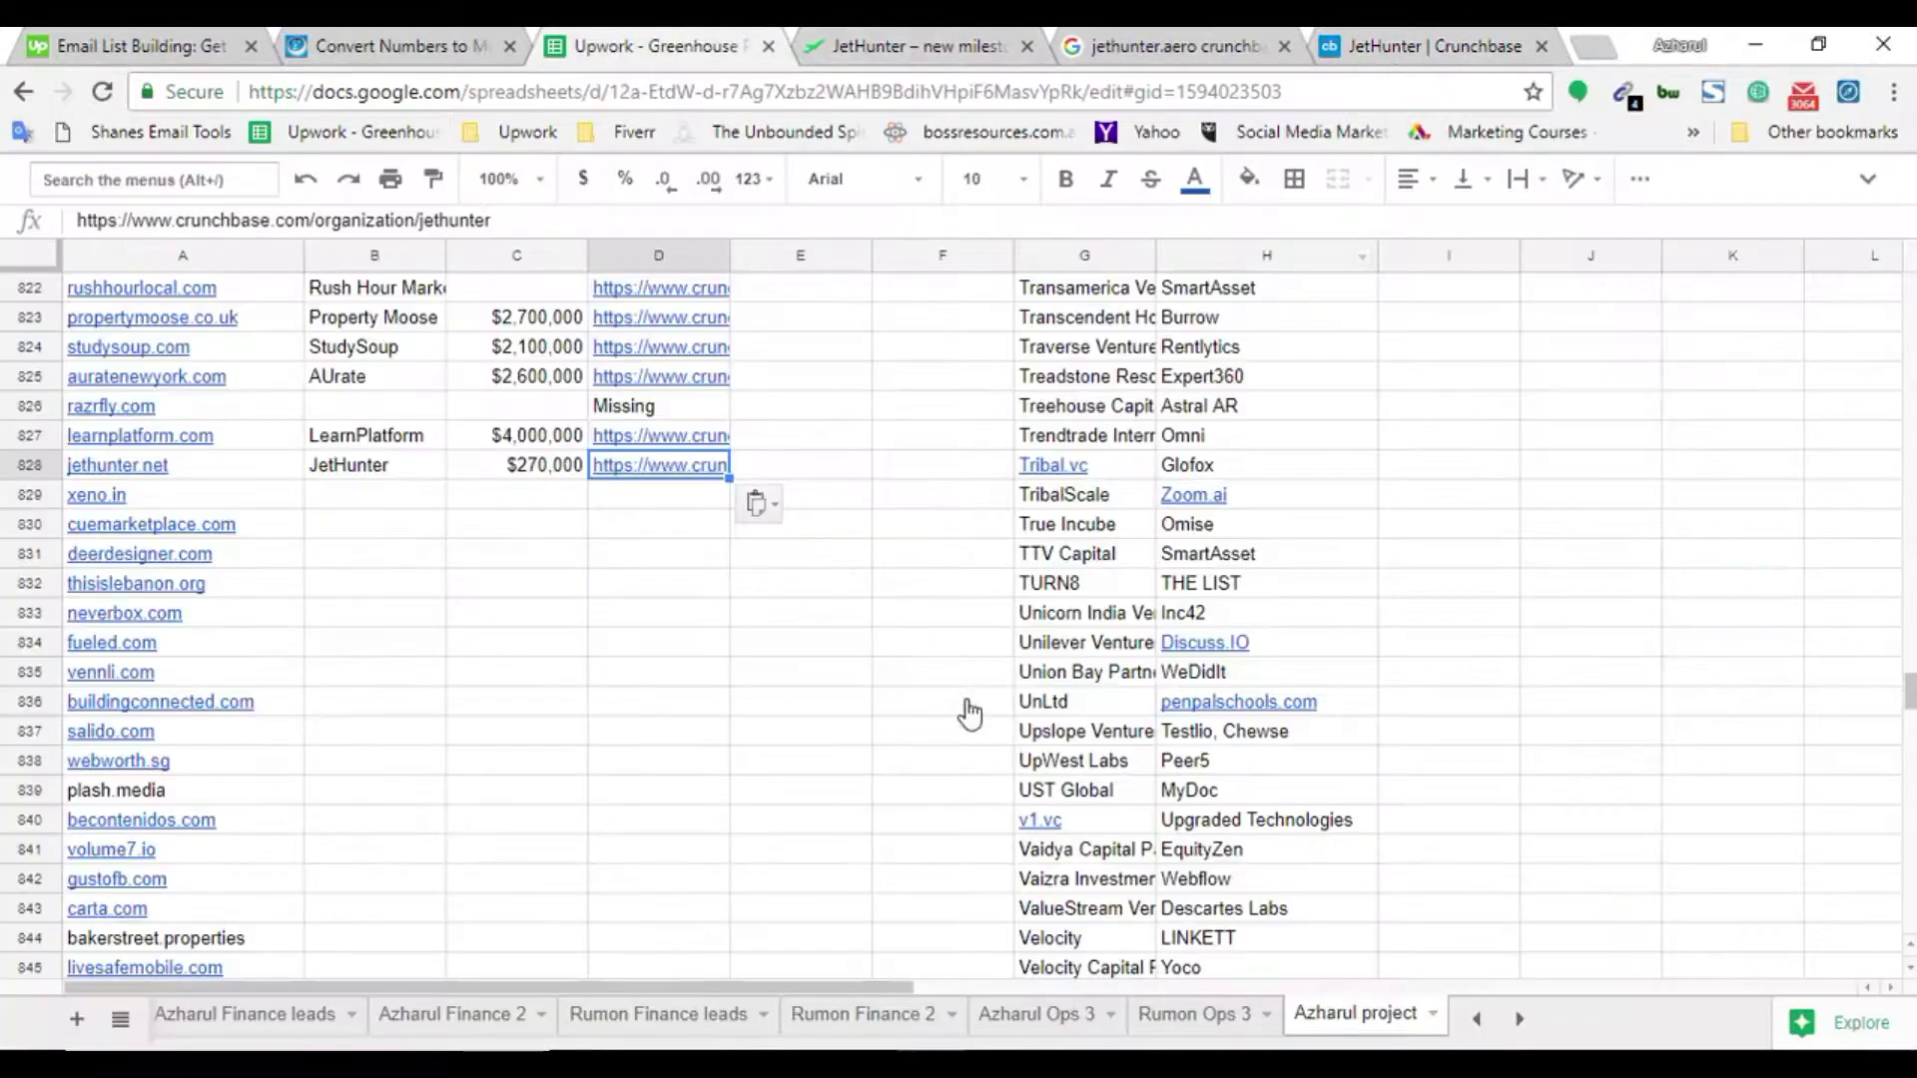
click(799, 584)
Find "investors" on JetHunter's Crunchbase profile and open the full list behind its number of investors
click(1418, 46)
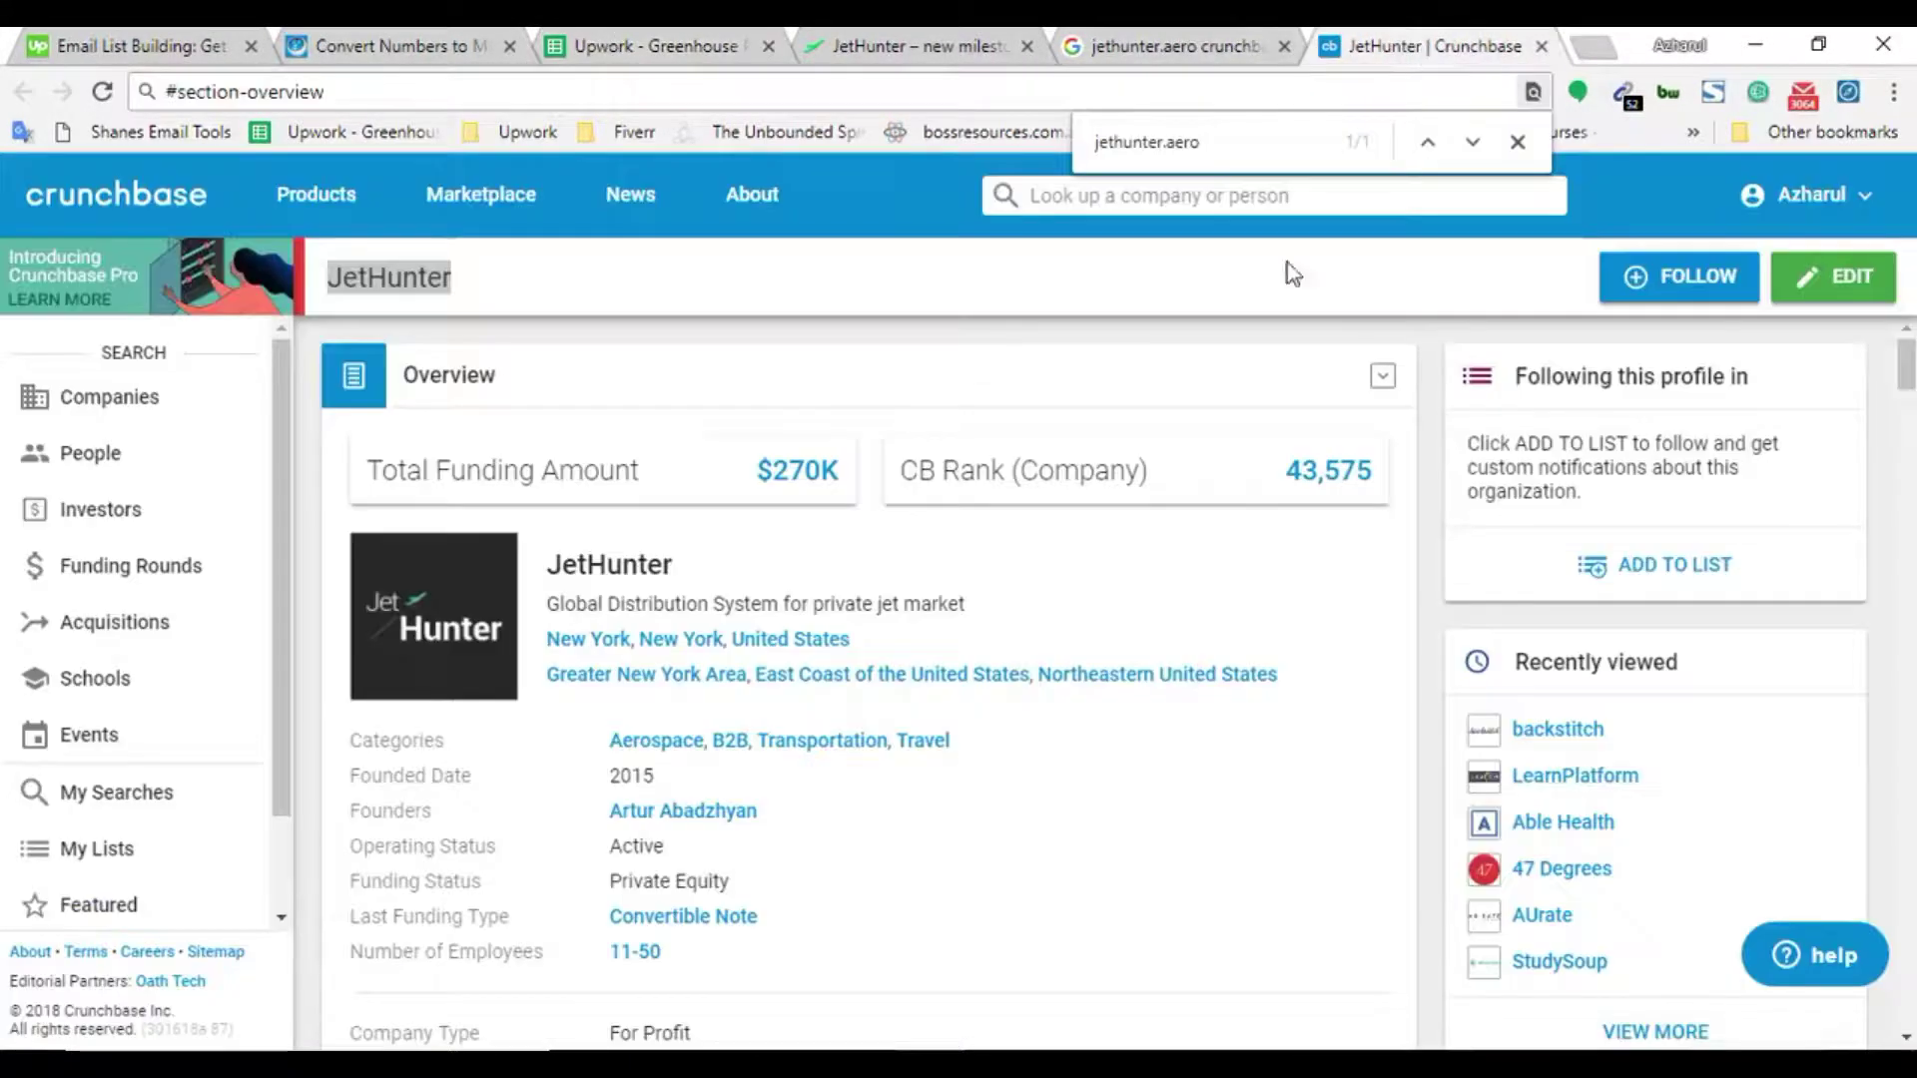
key(ctrl+f)
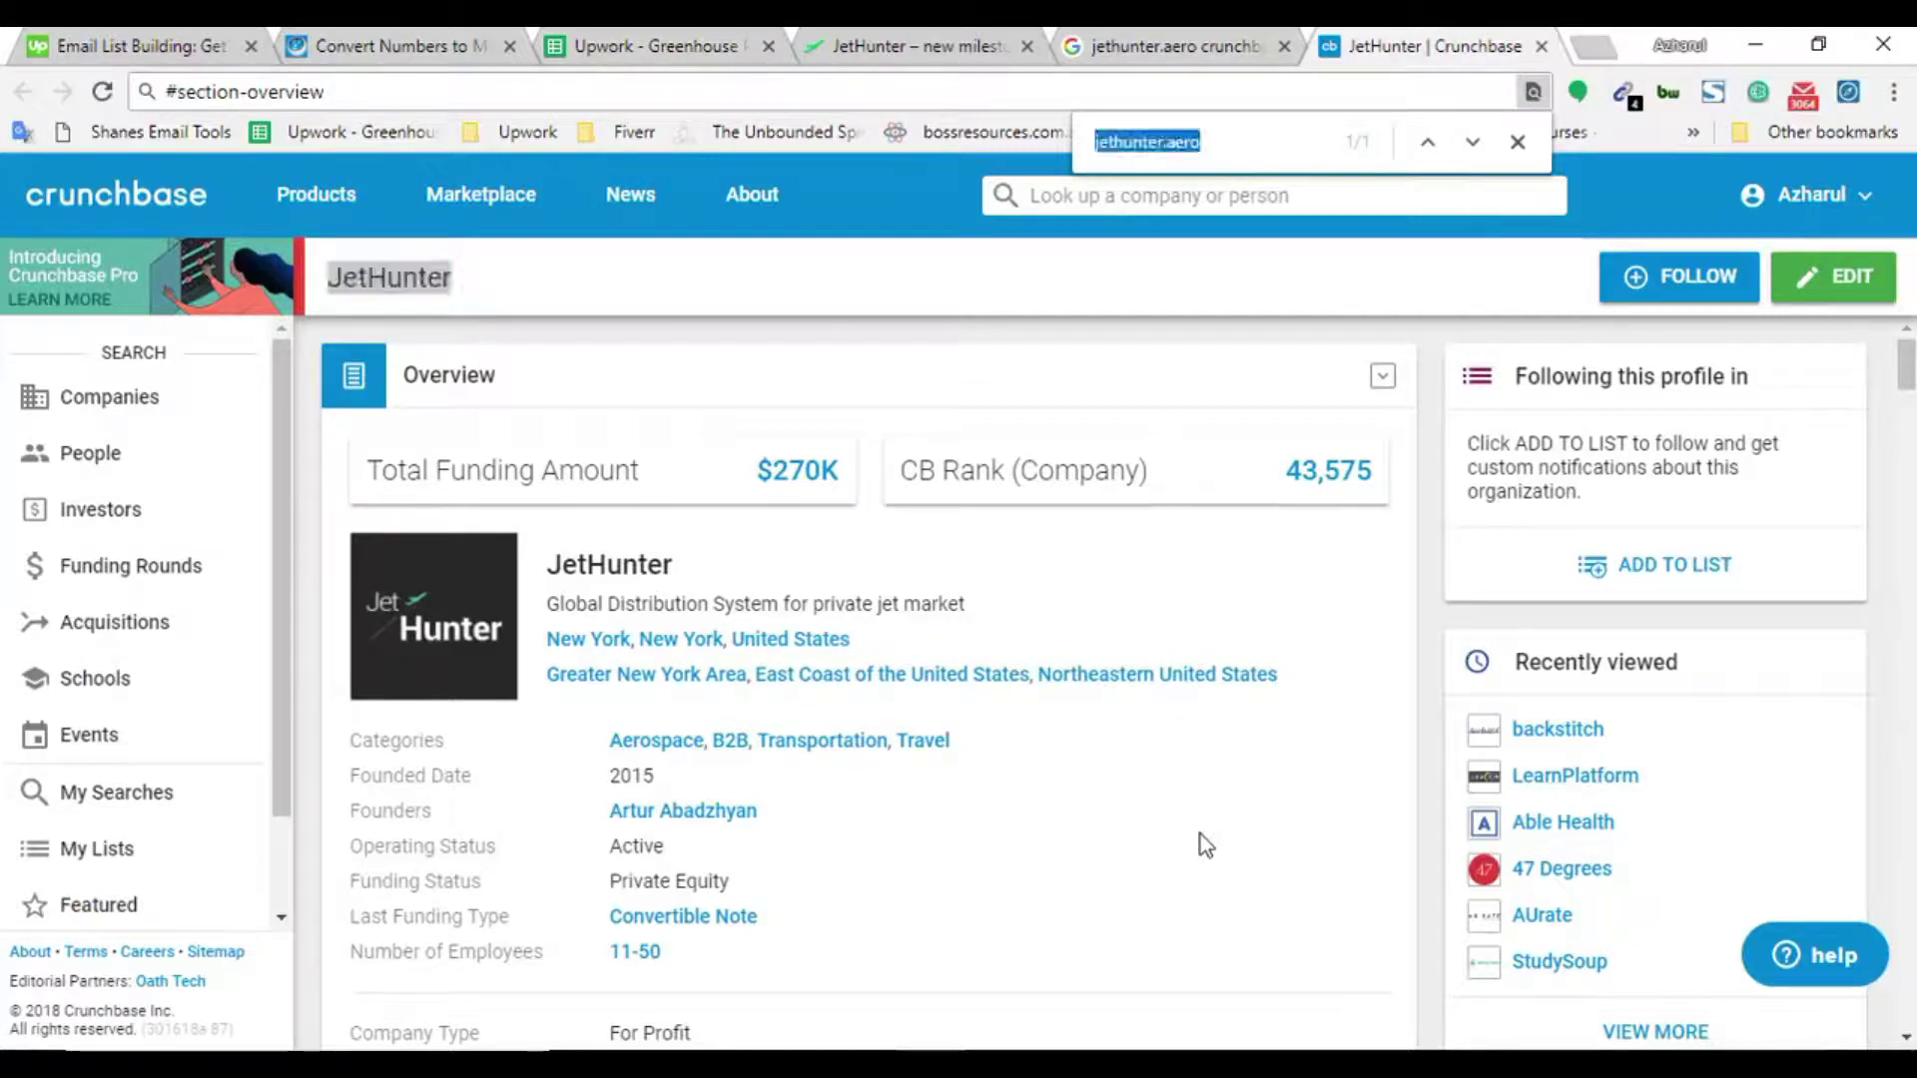
text(investors)
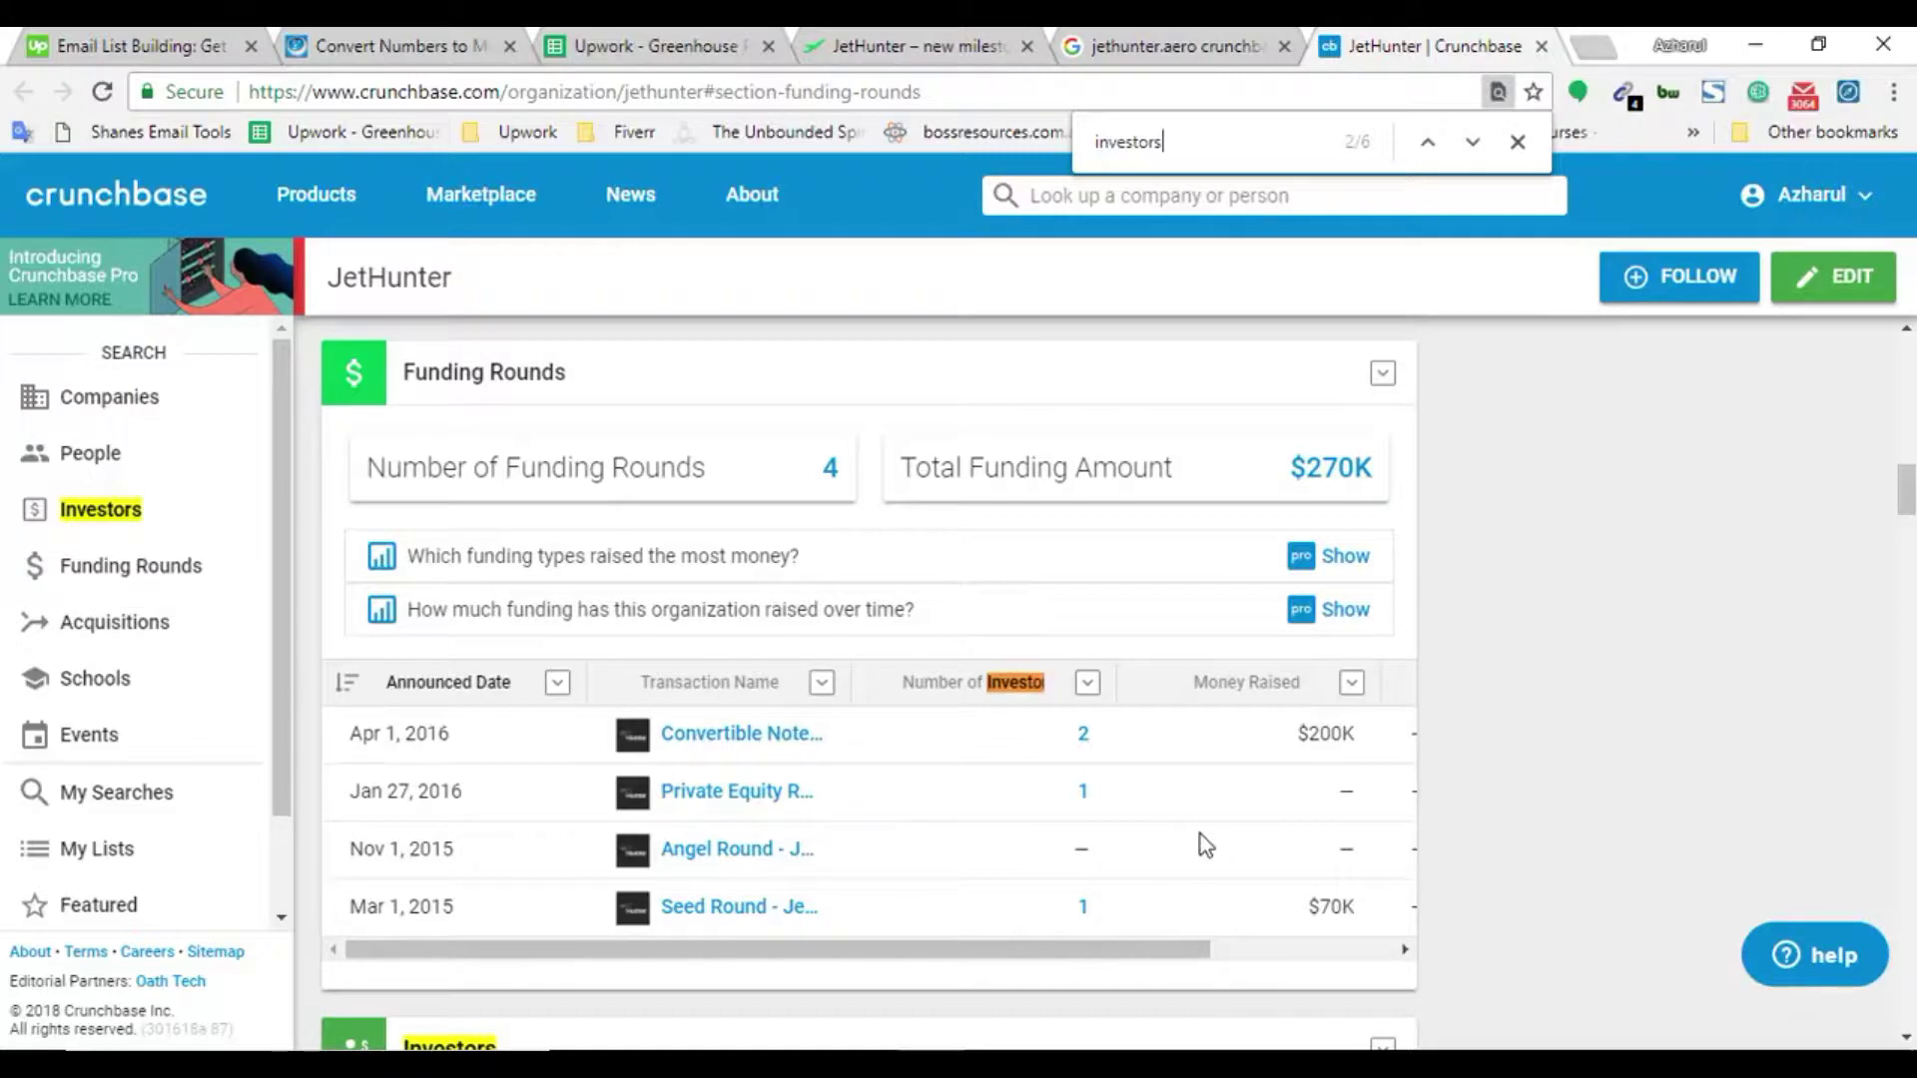
scroll(1146, 817, down, 5)
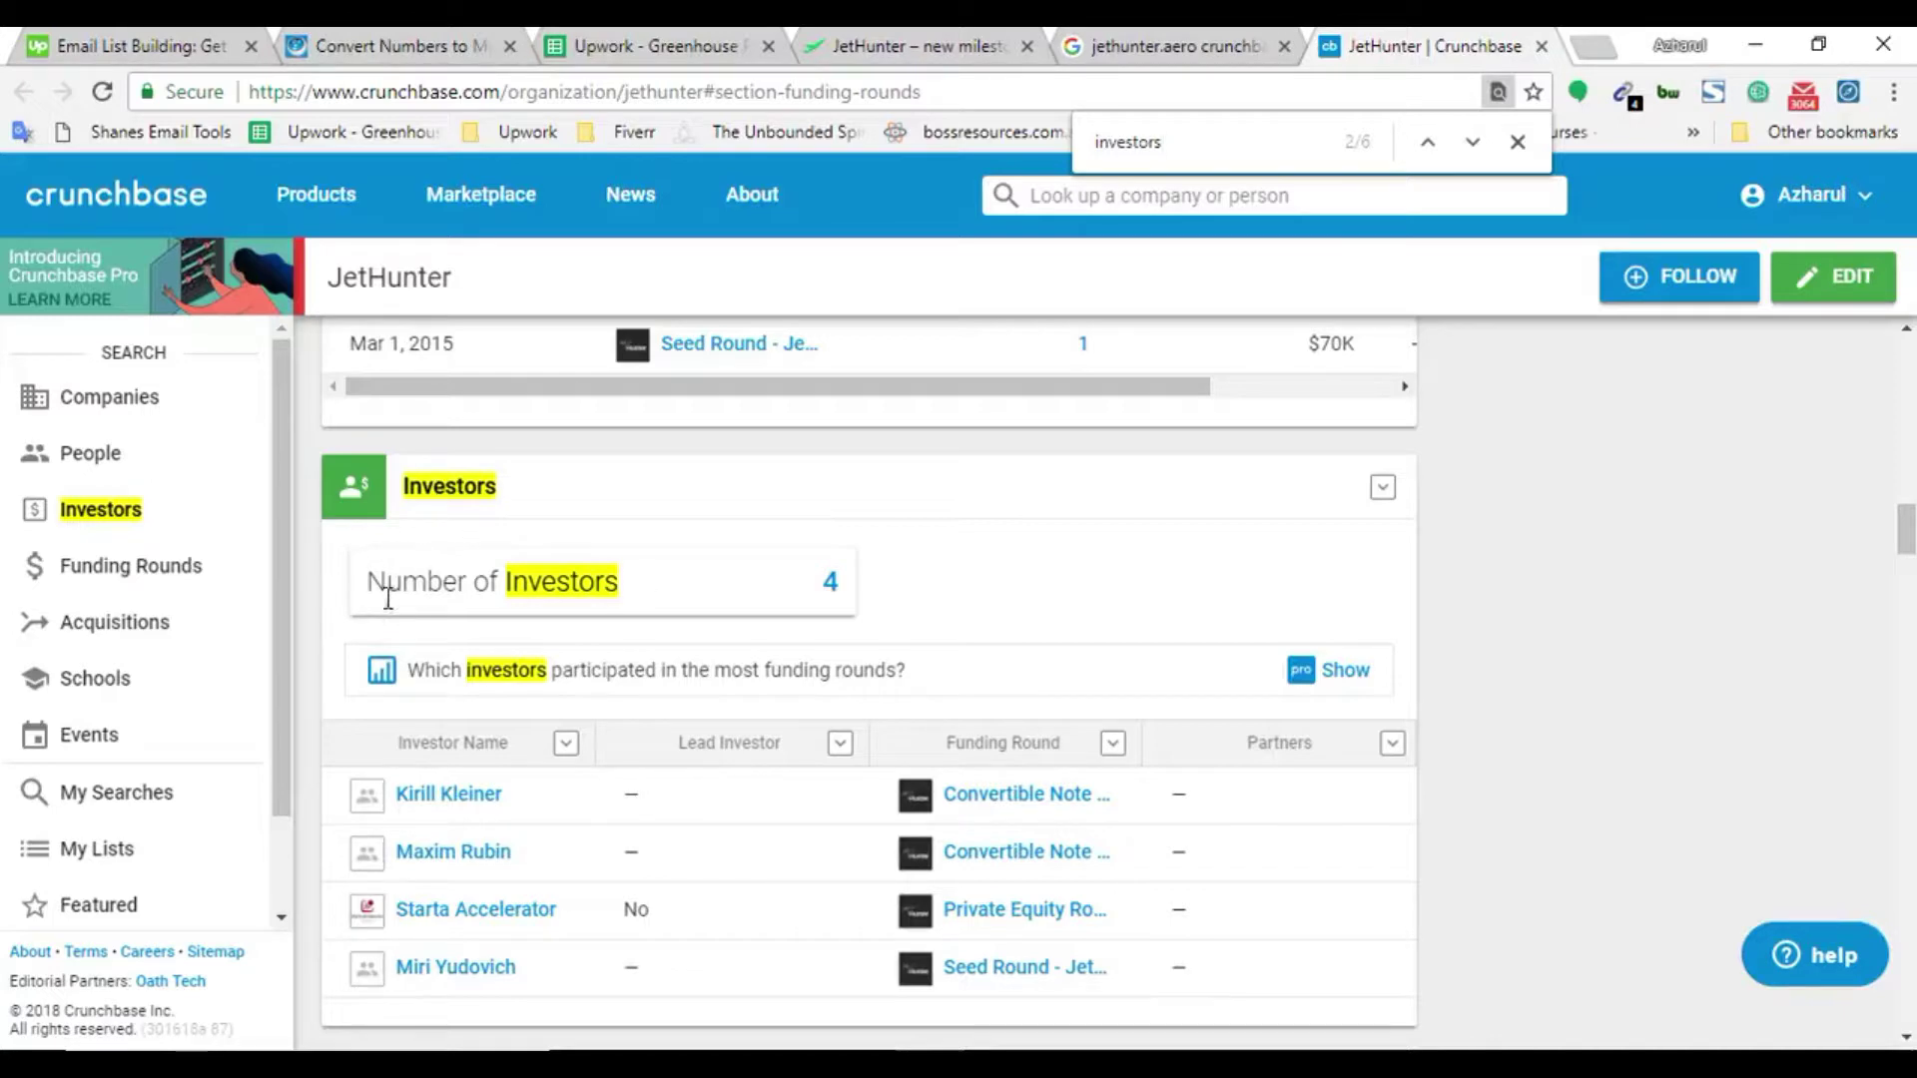
click(833, 599)
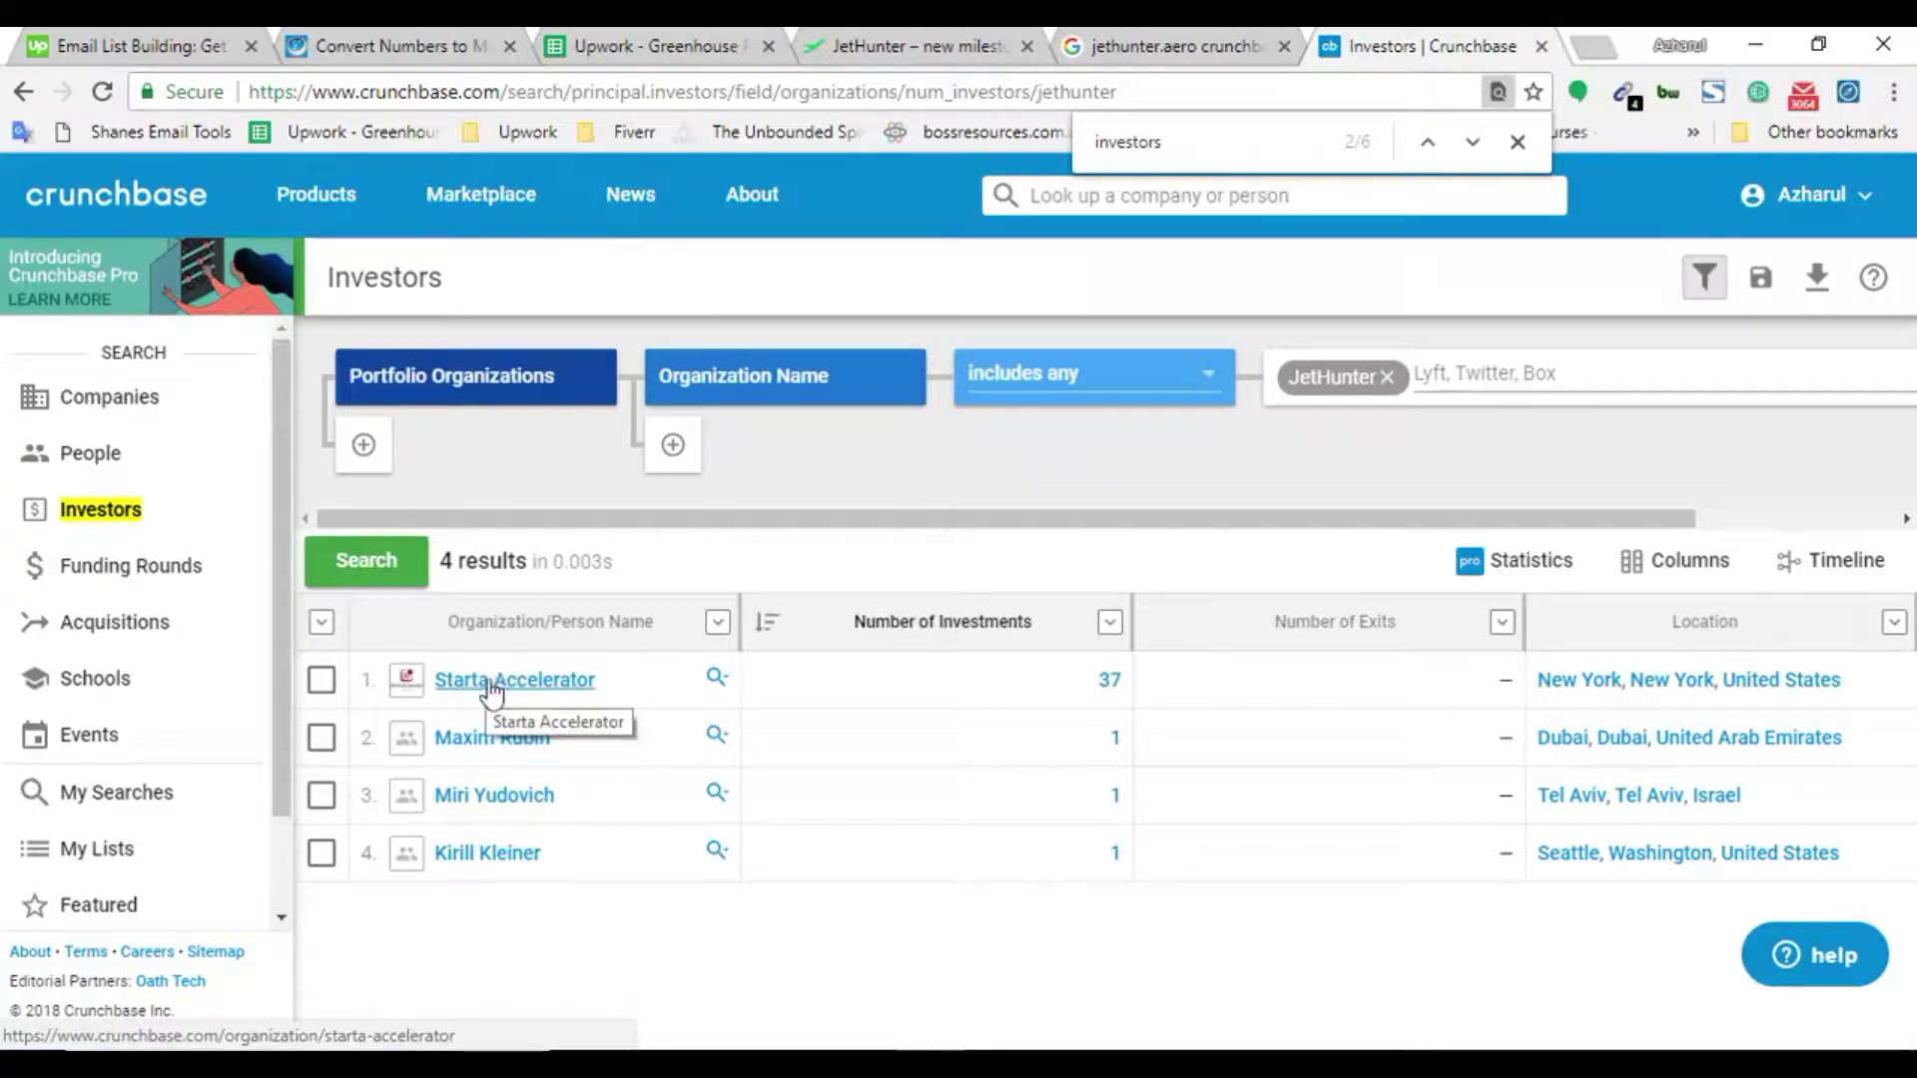
Copy the link text of the investor Starta Accelerator and check the copied name by pasting it into the address bar
drag(589, 685, 480, 684)
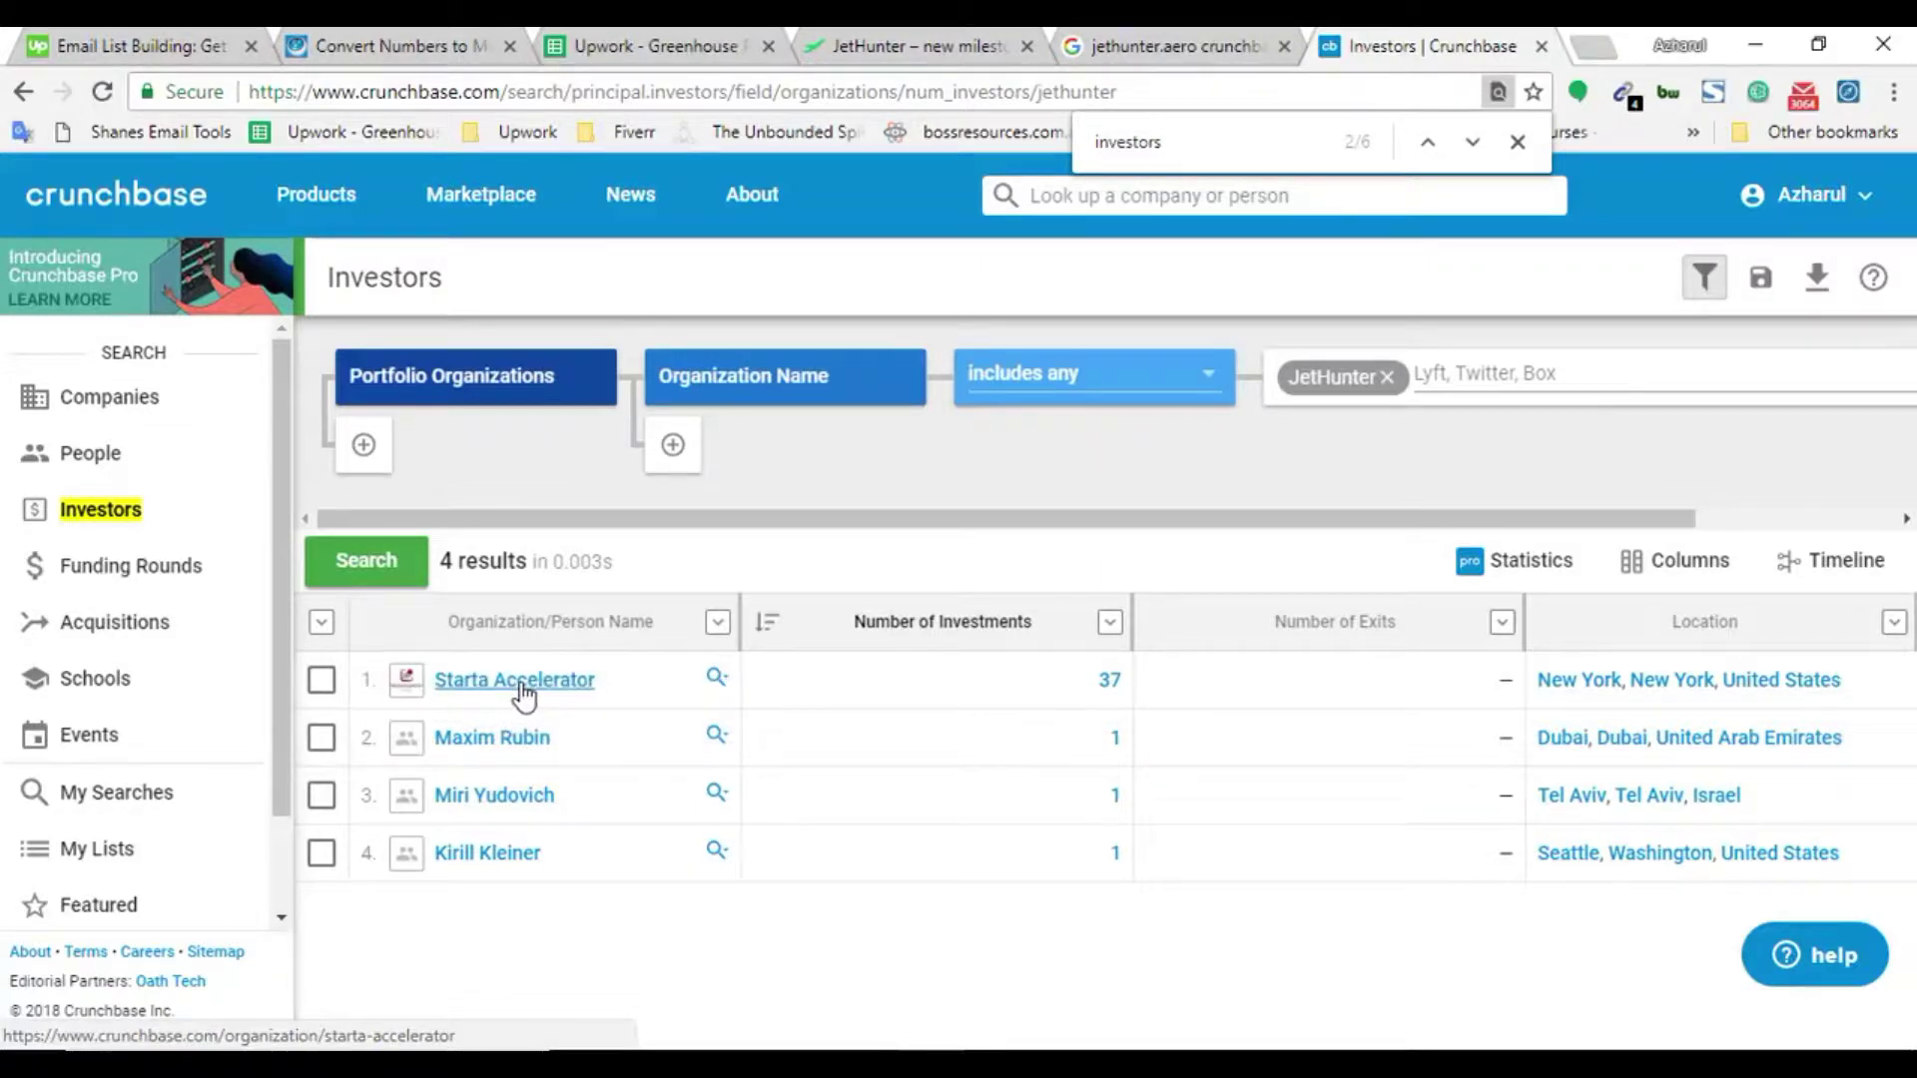
right_click(521, 687)
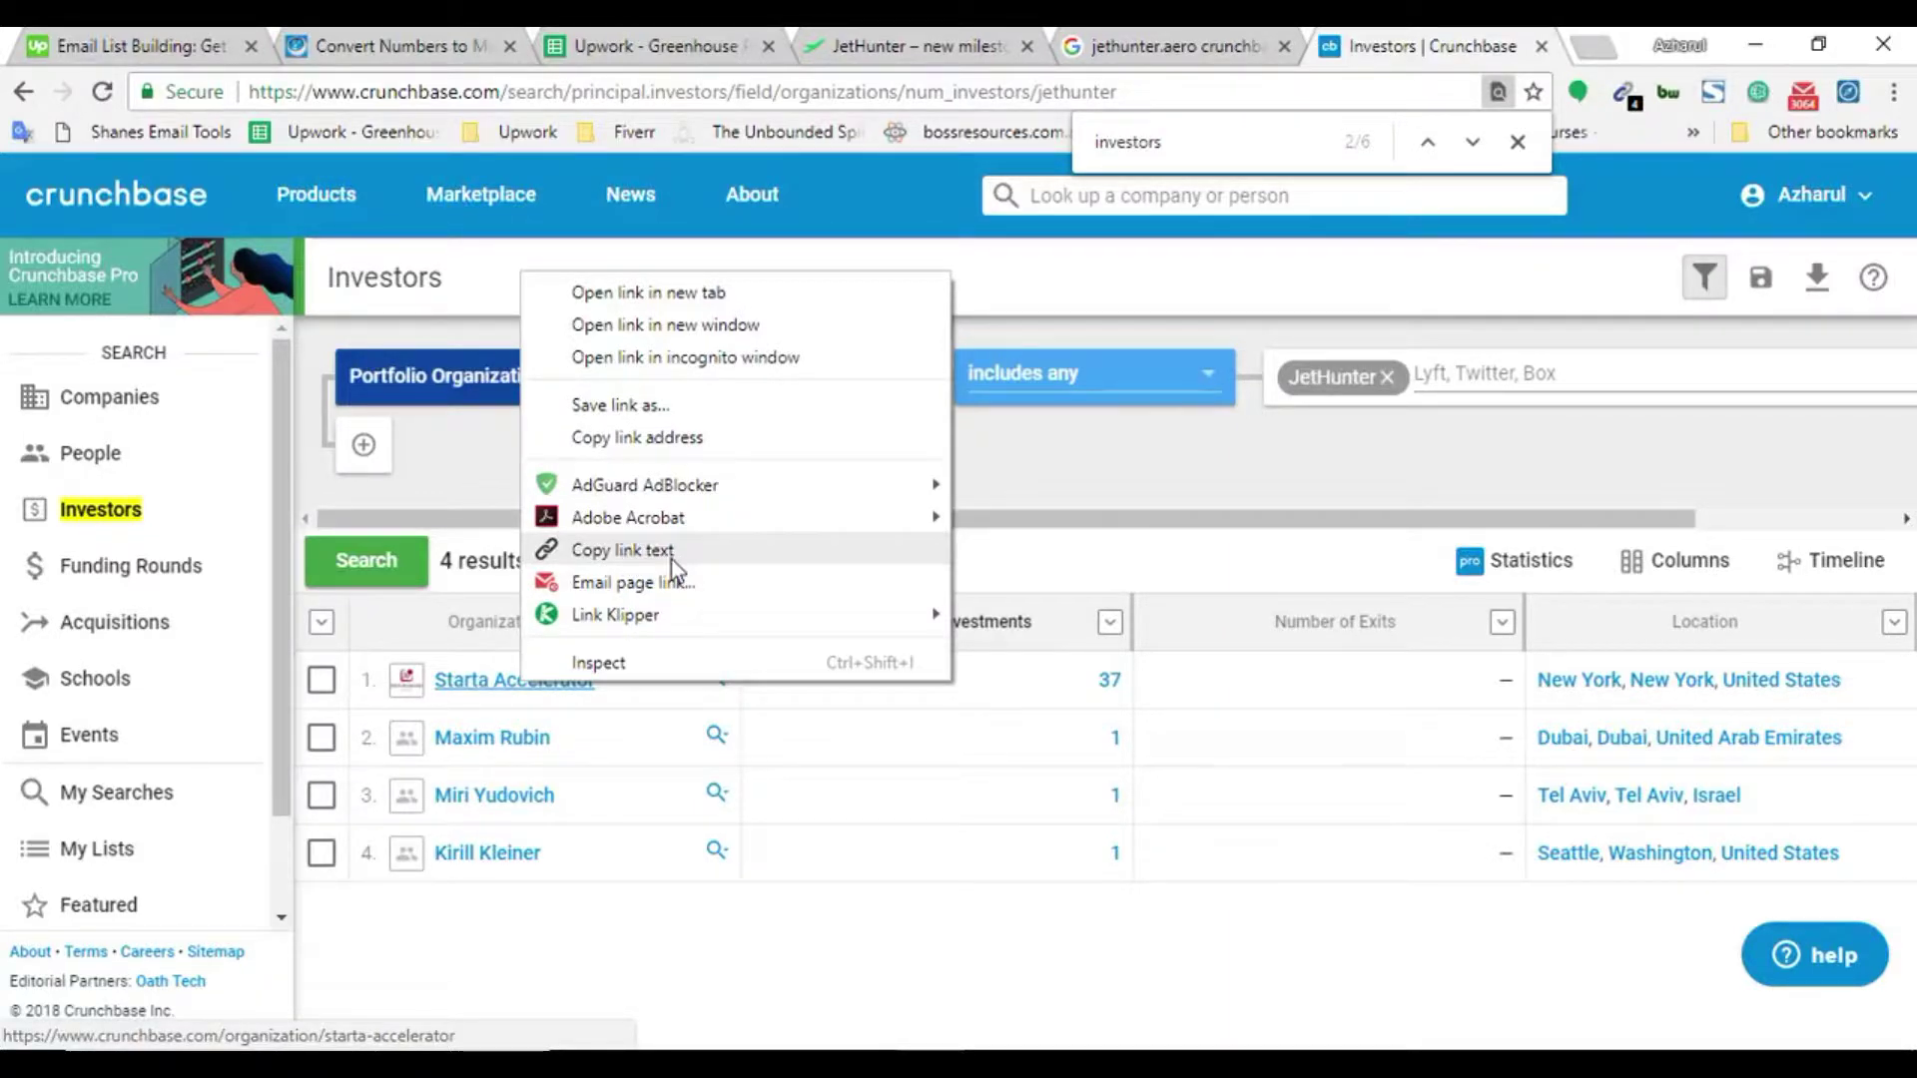
click(658, 567)
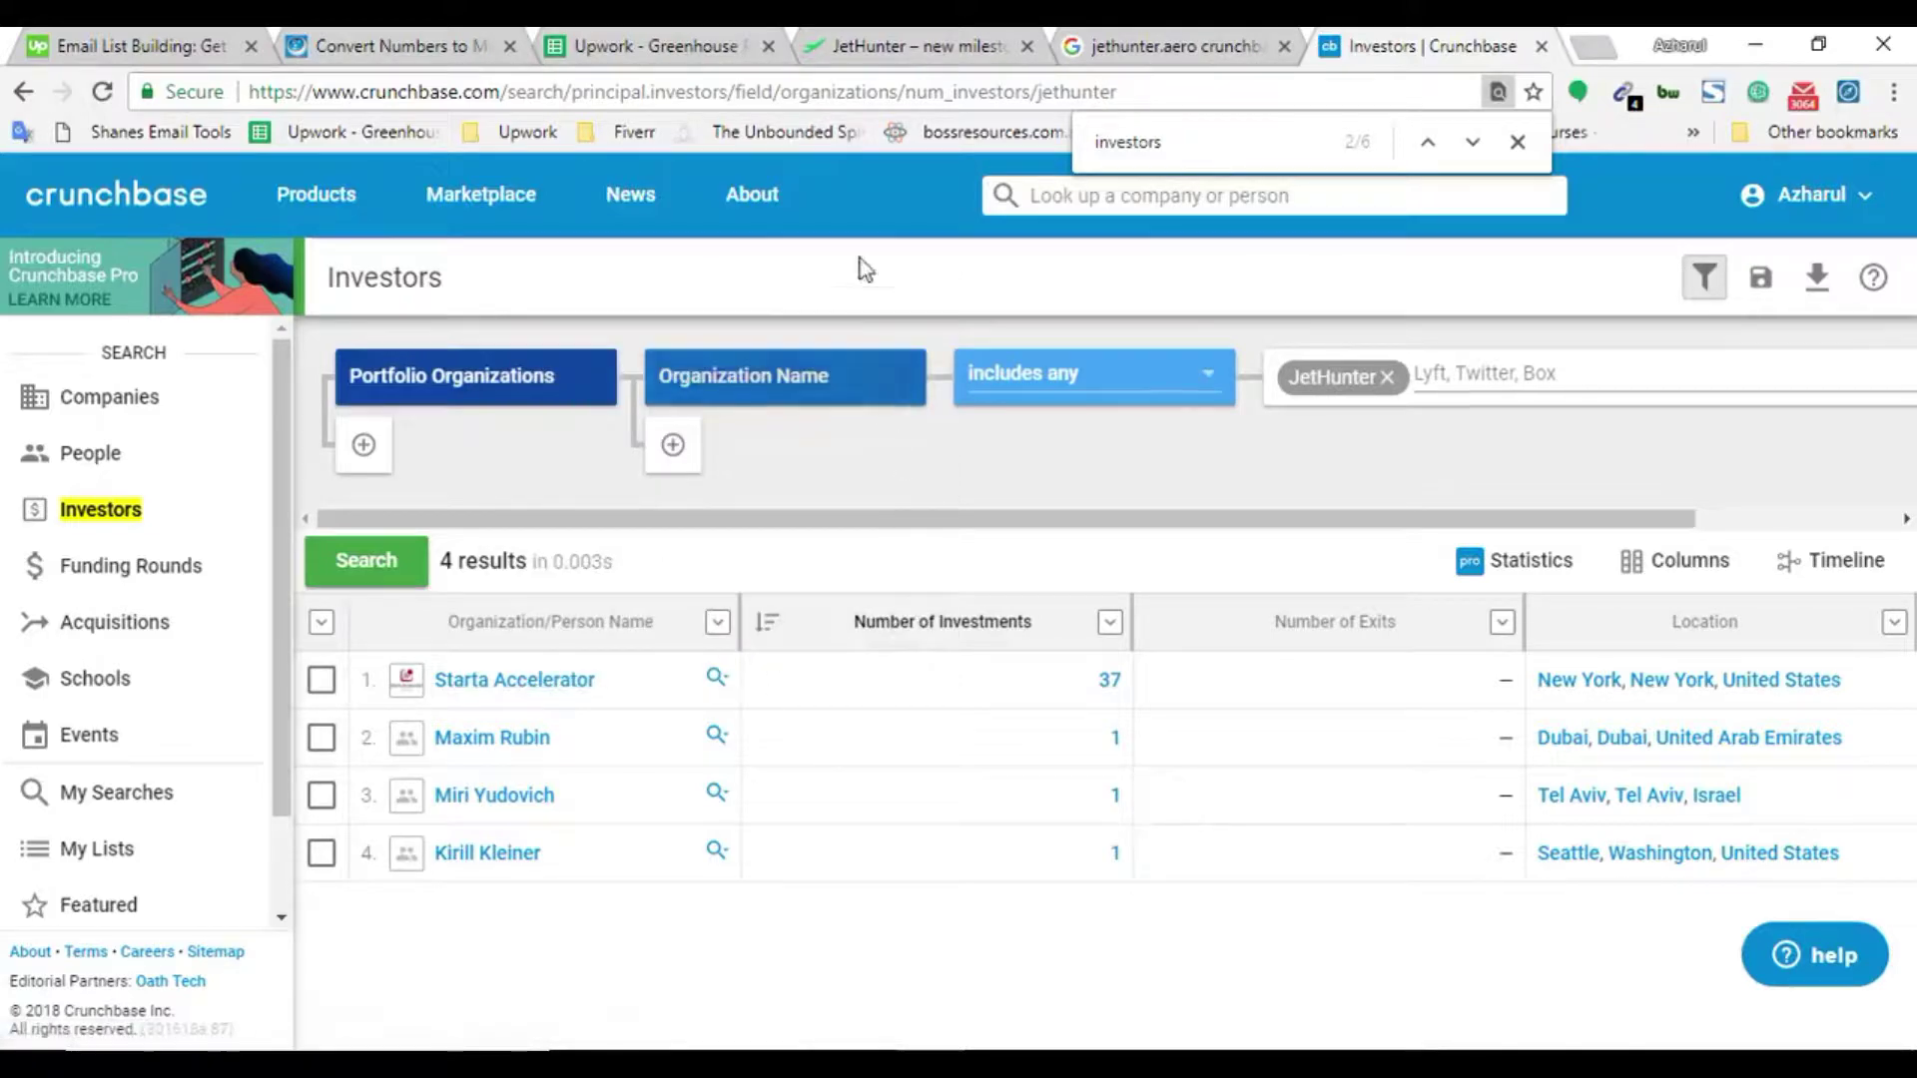
click(819, 91)
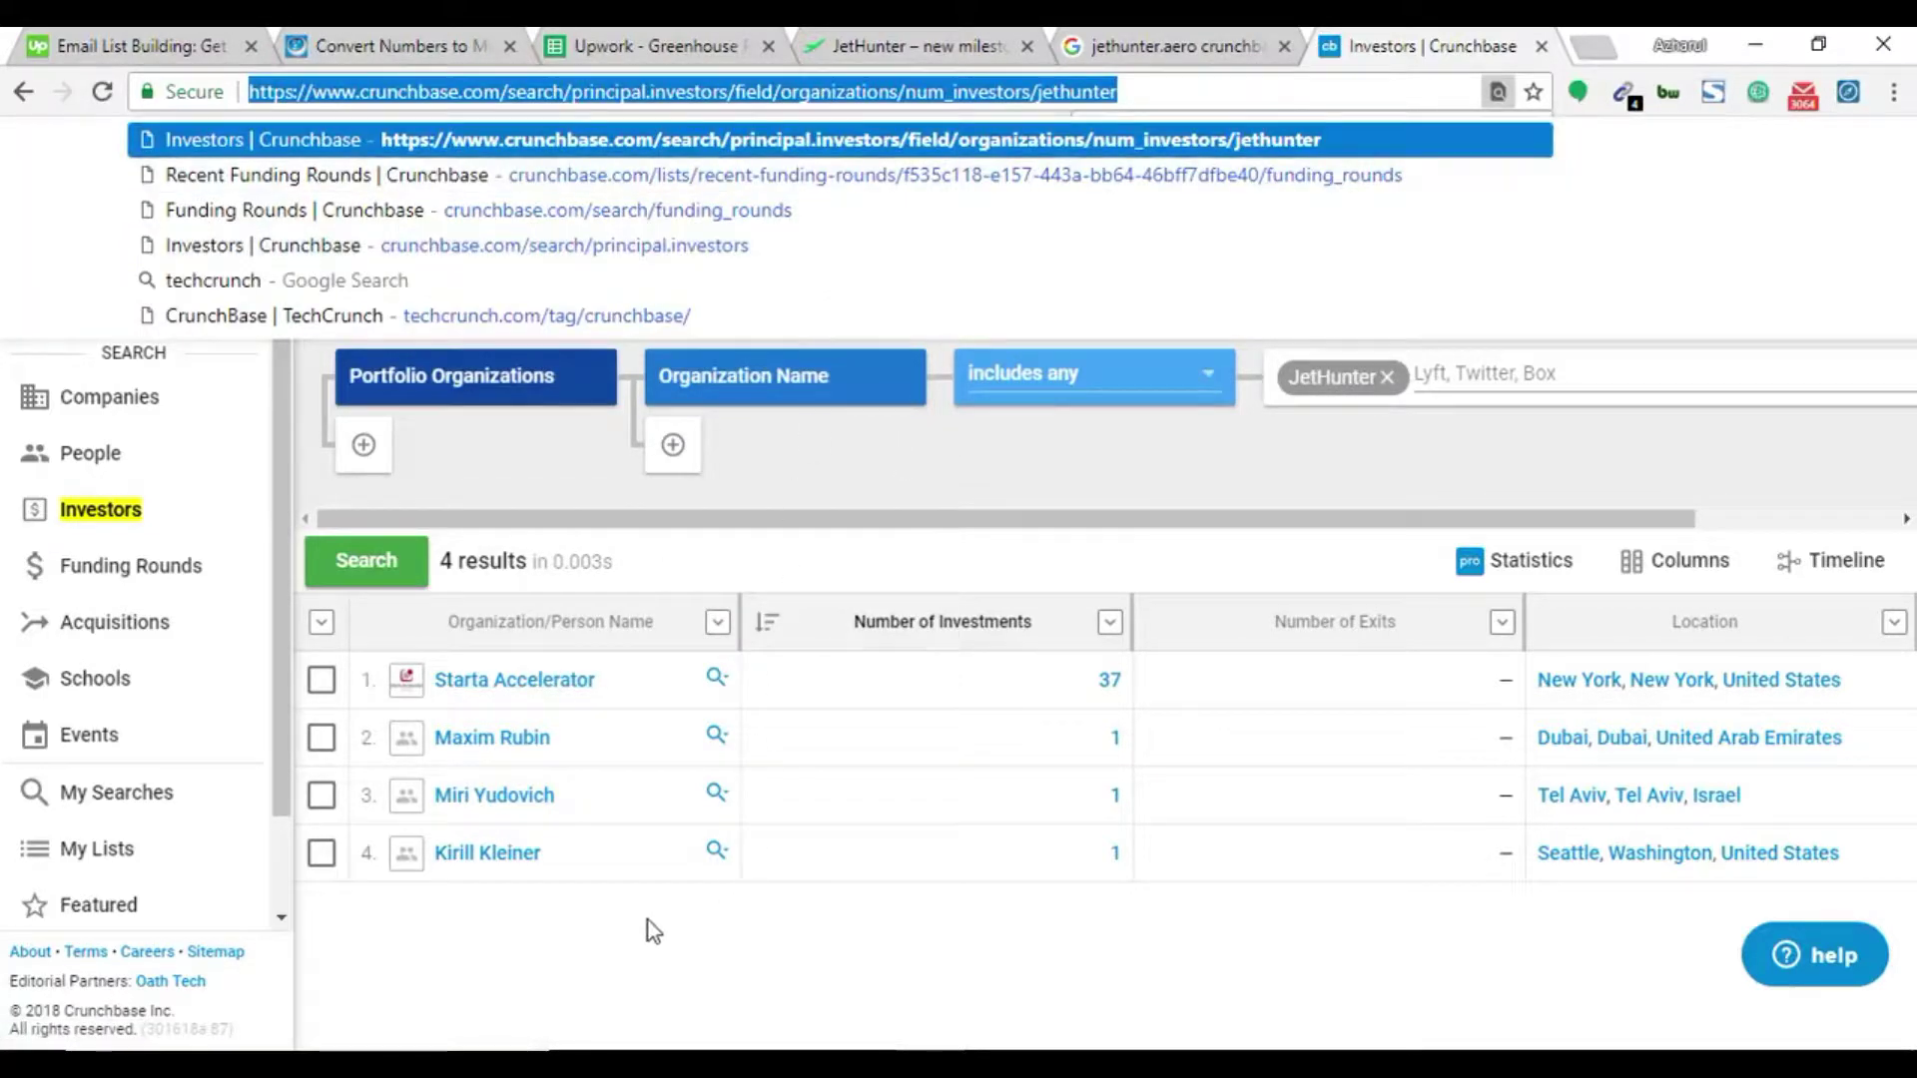
right_click(529, 682)
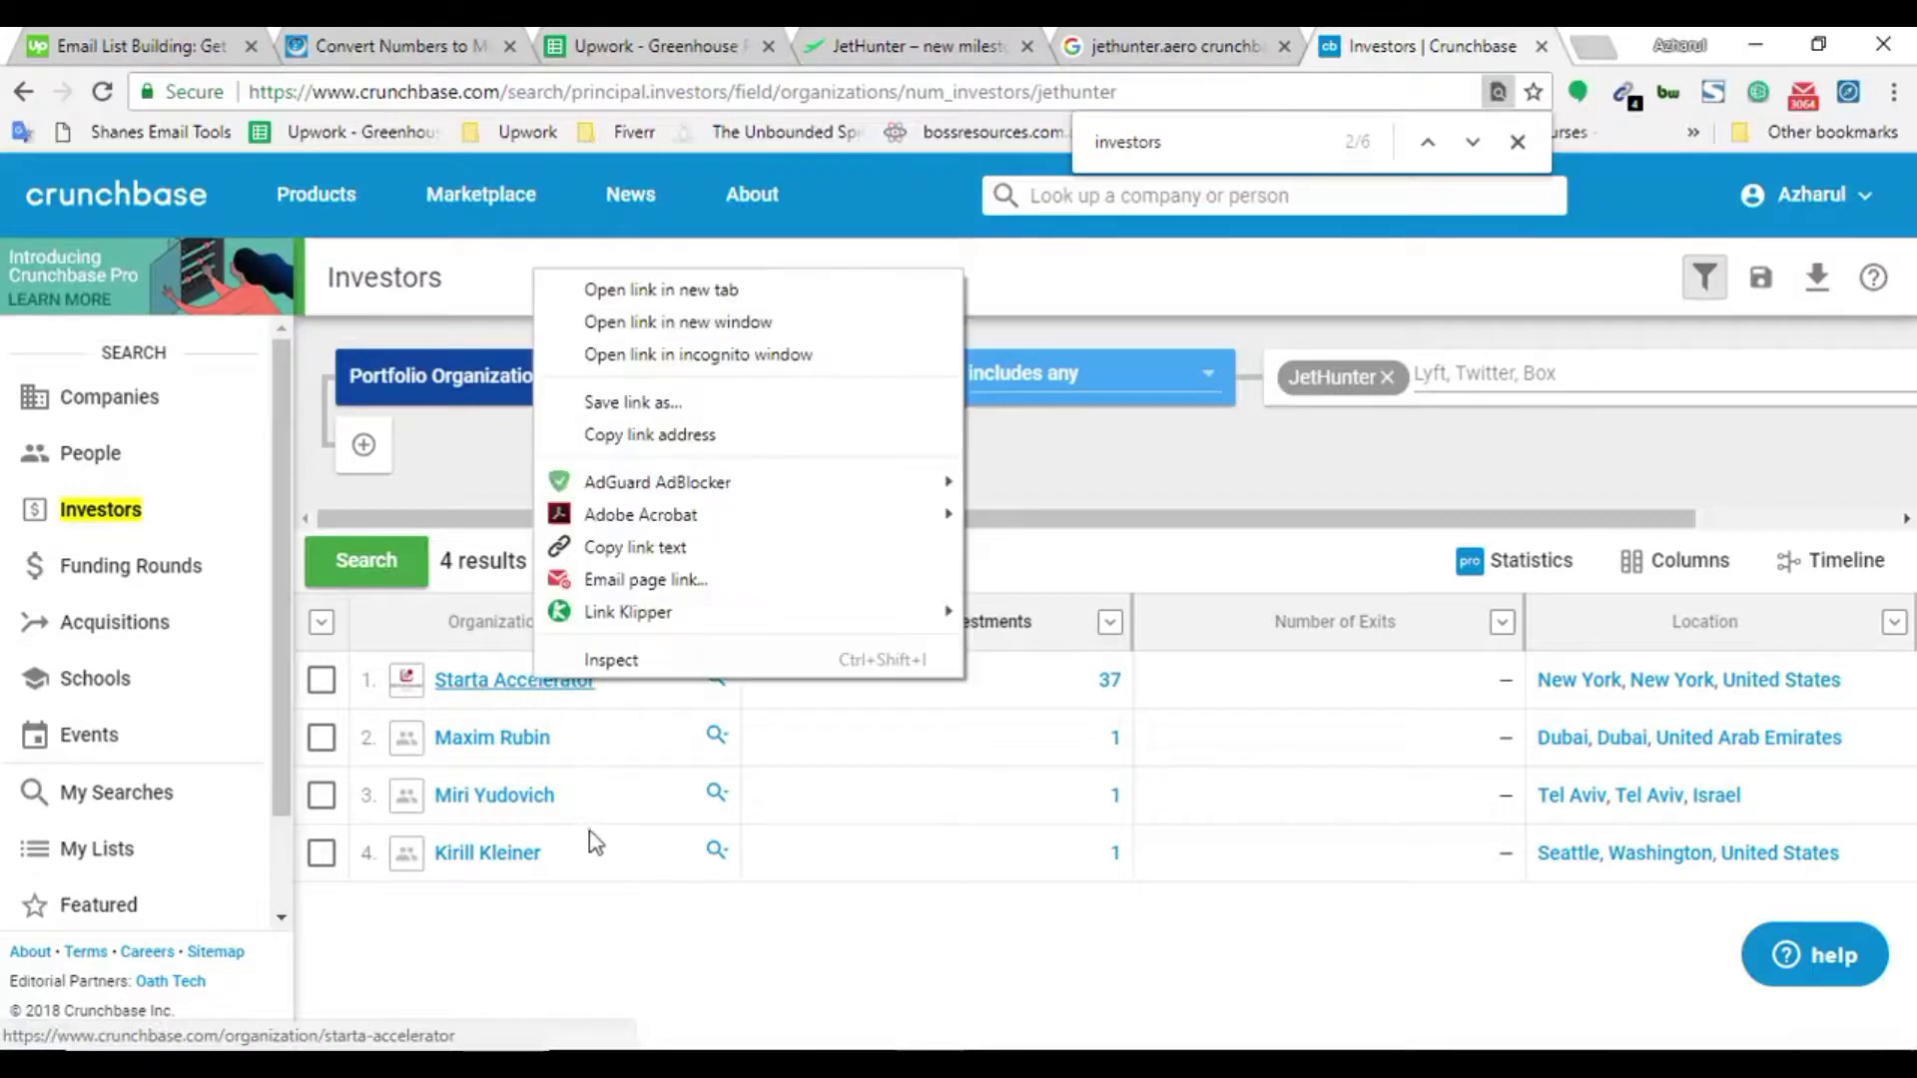
click(654, 549)
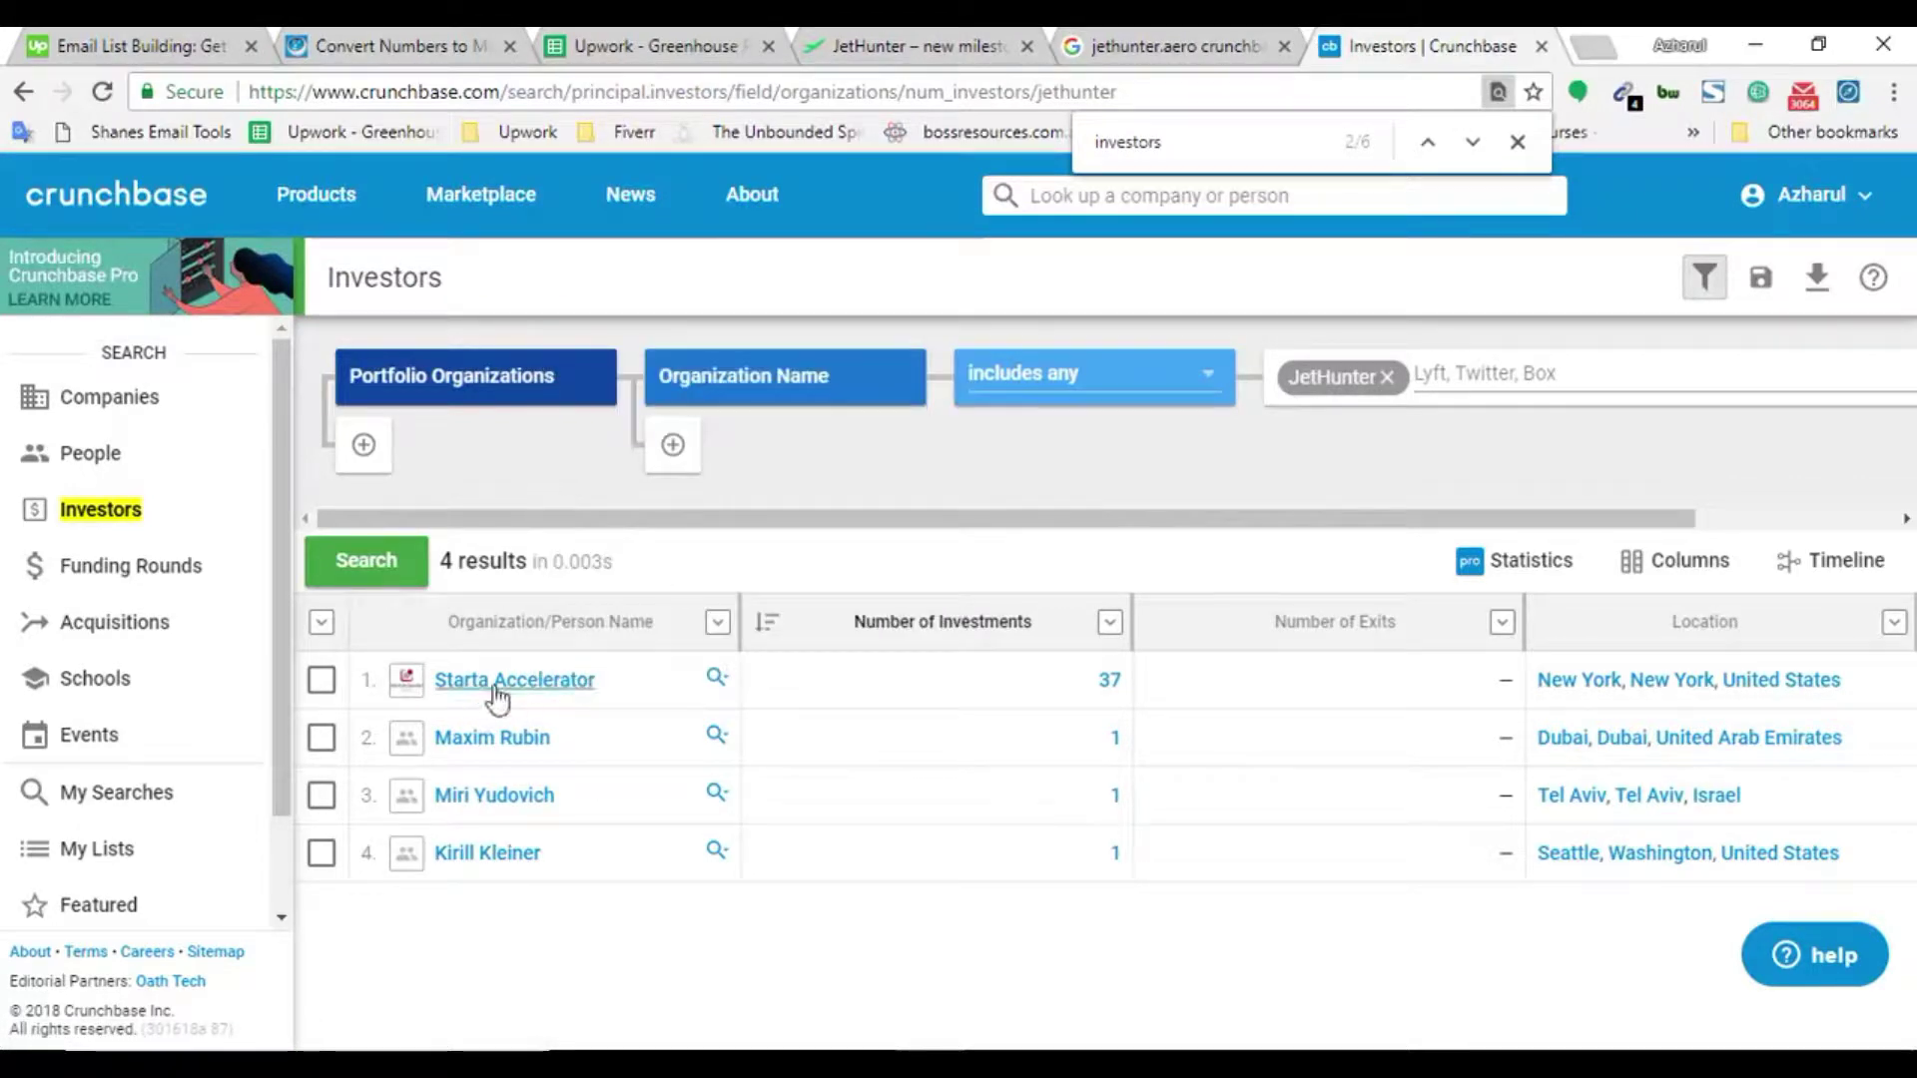
right_click(541, 689)
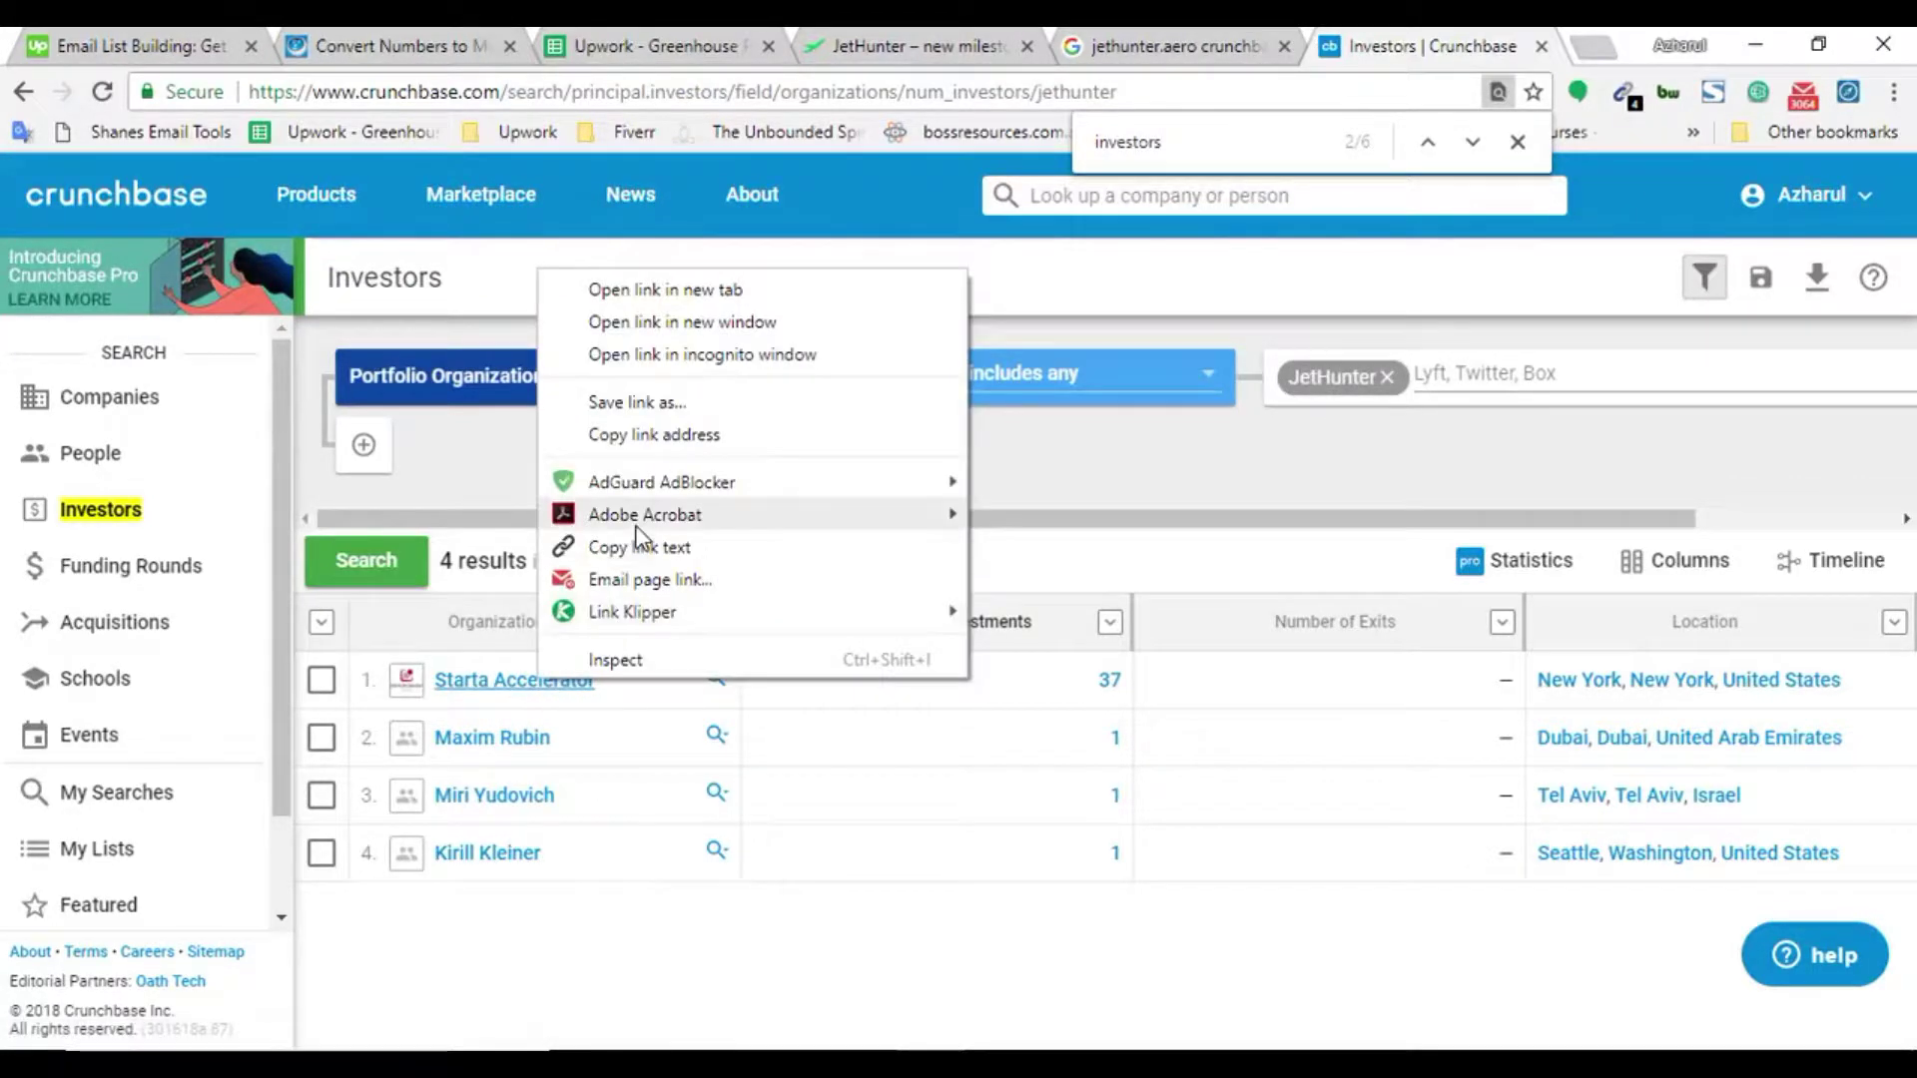
click(599, 547)
click(809, 90)
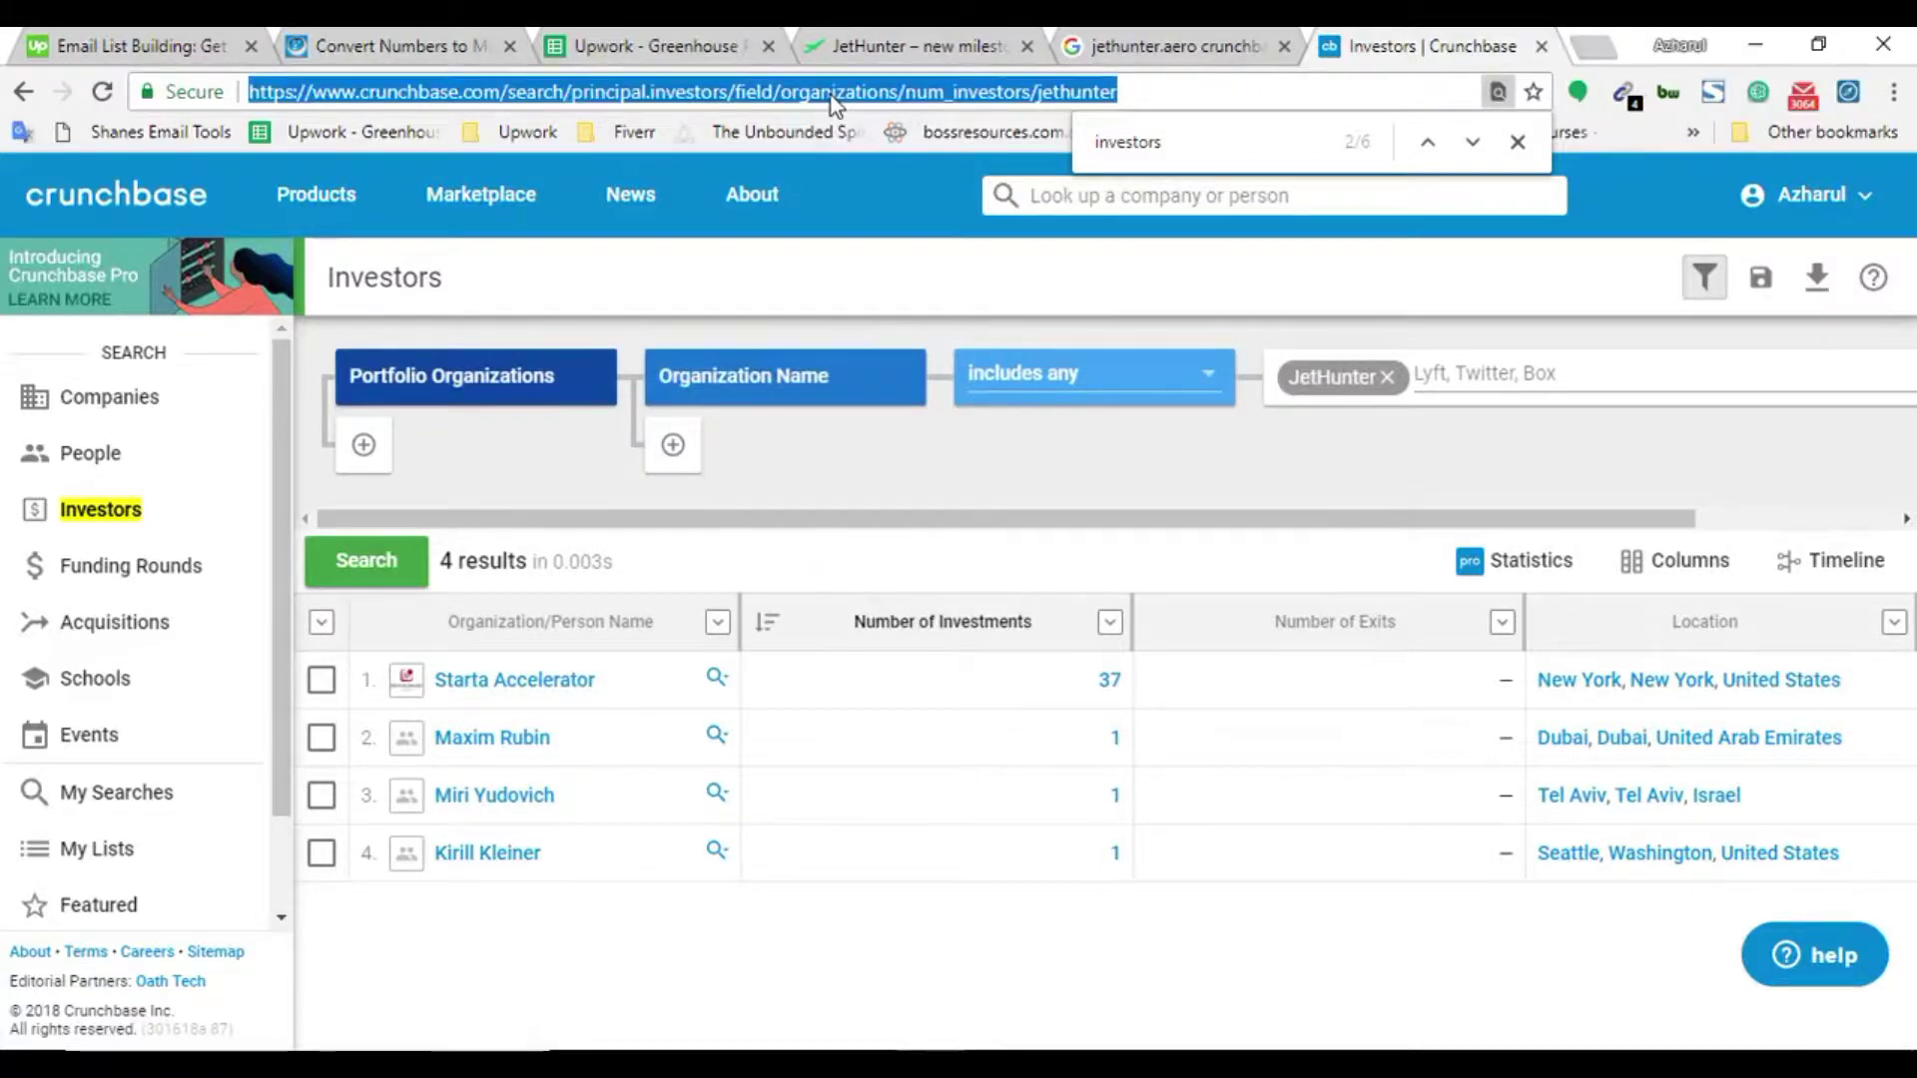
key(ctrl+v)
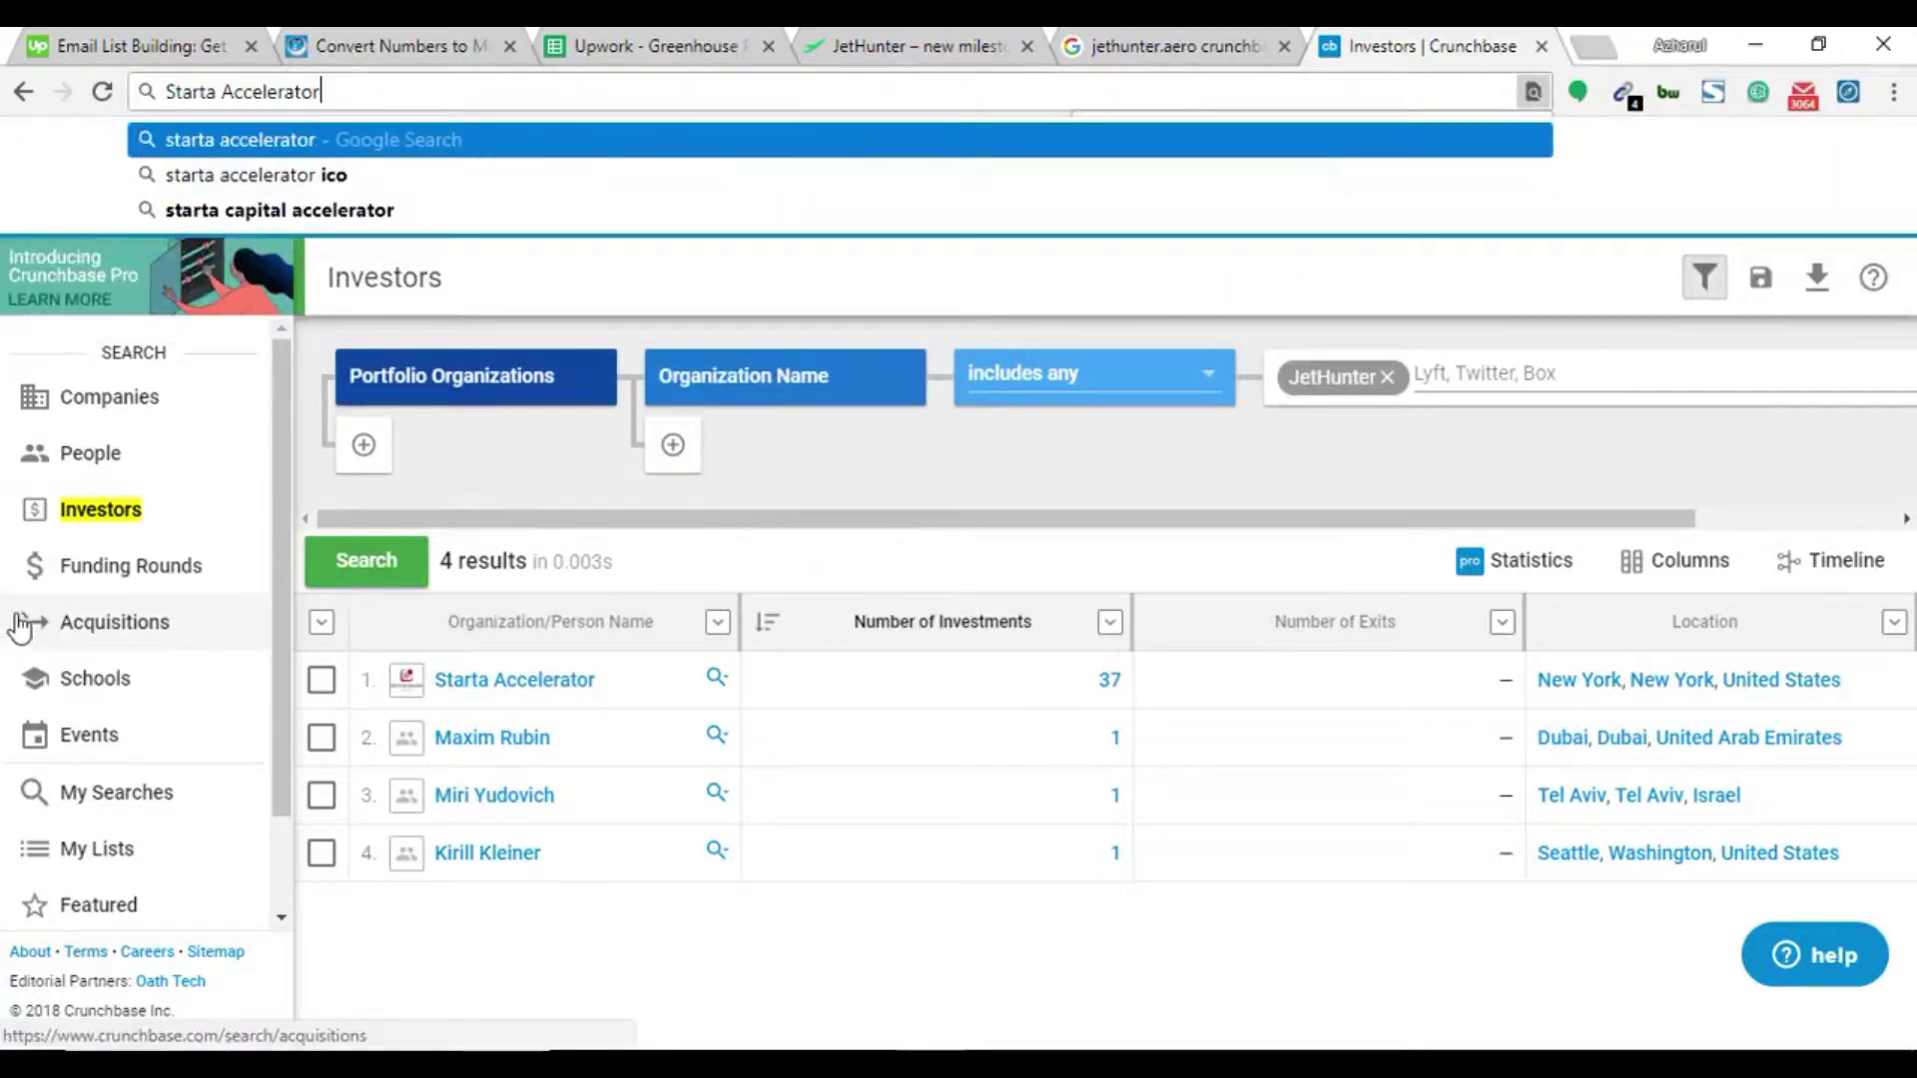
key(ctrl+a)
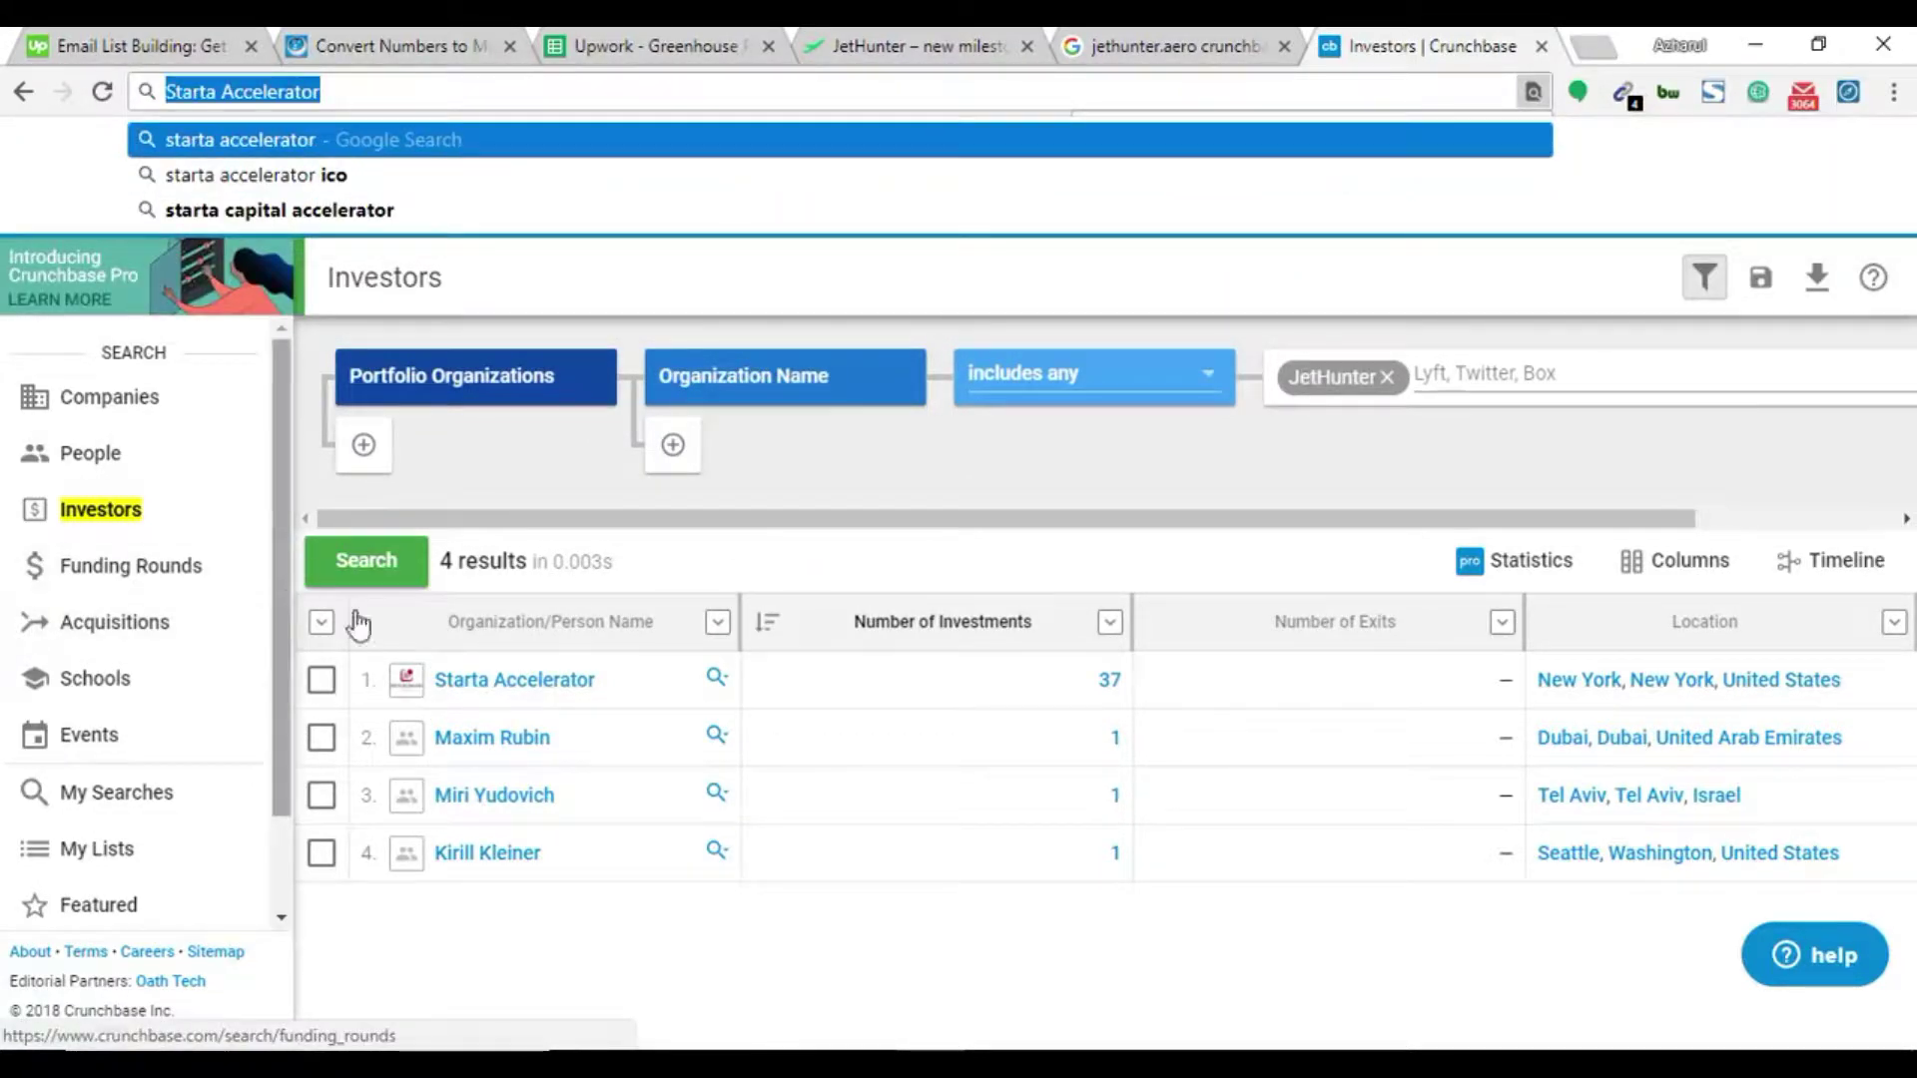
Search the spreadsheet for Starta Accelerator and enter that firm name in I827
click(655, 45)
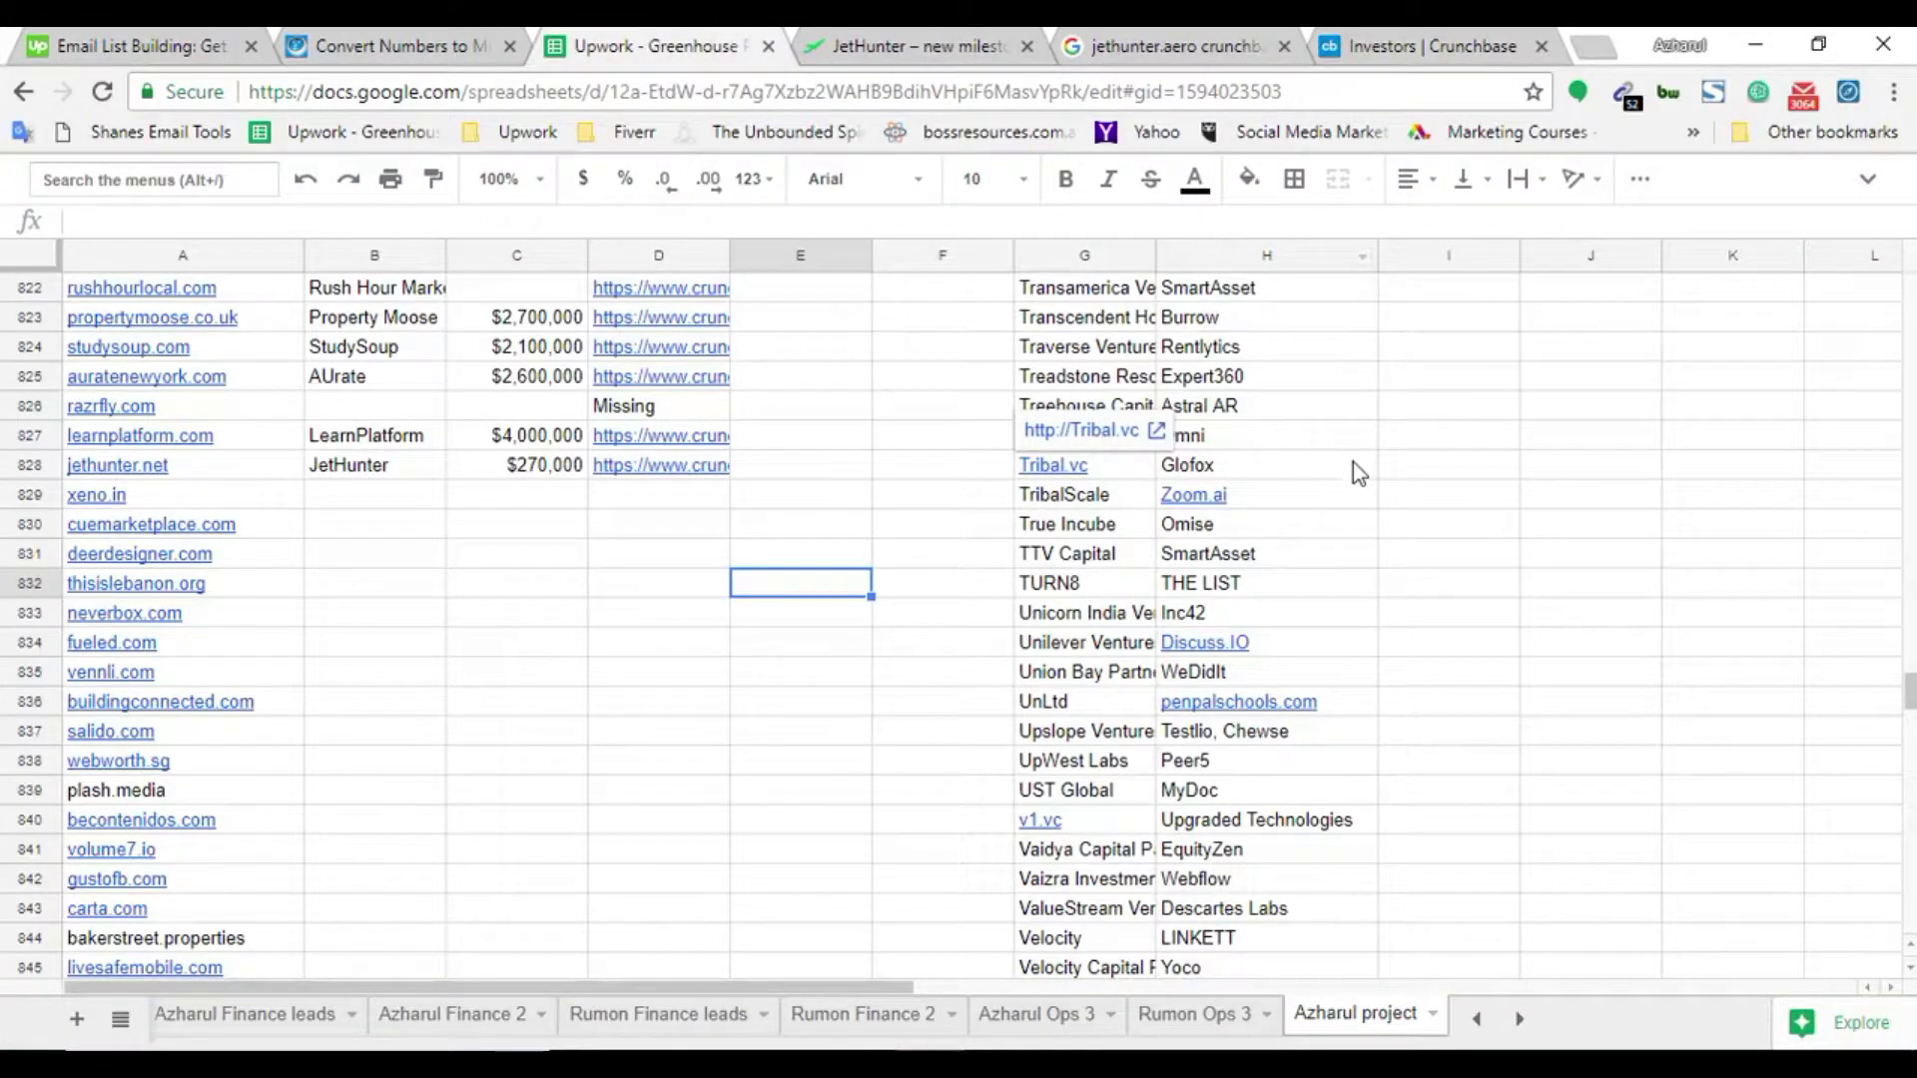
key(ctrl+f)
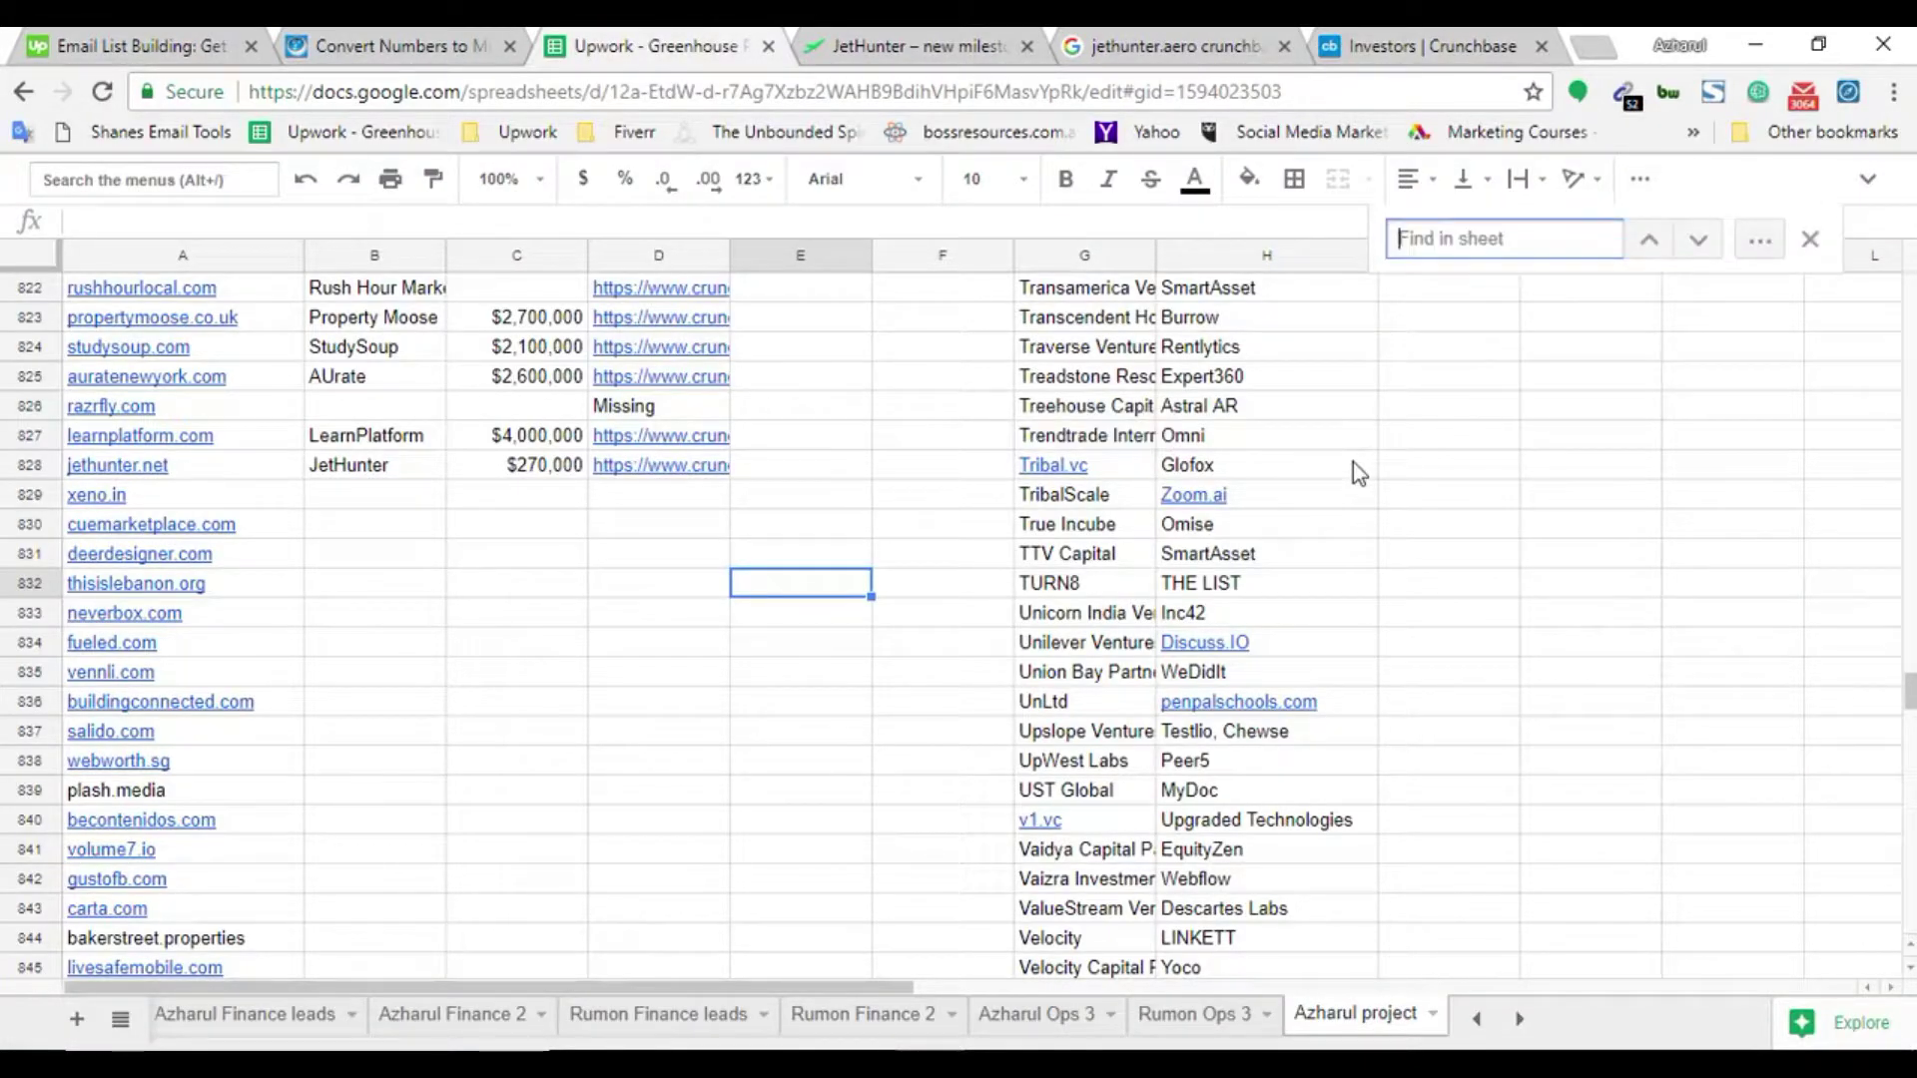
key(ctrl+v)
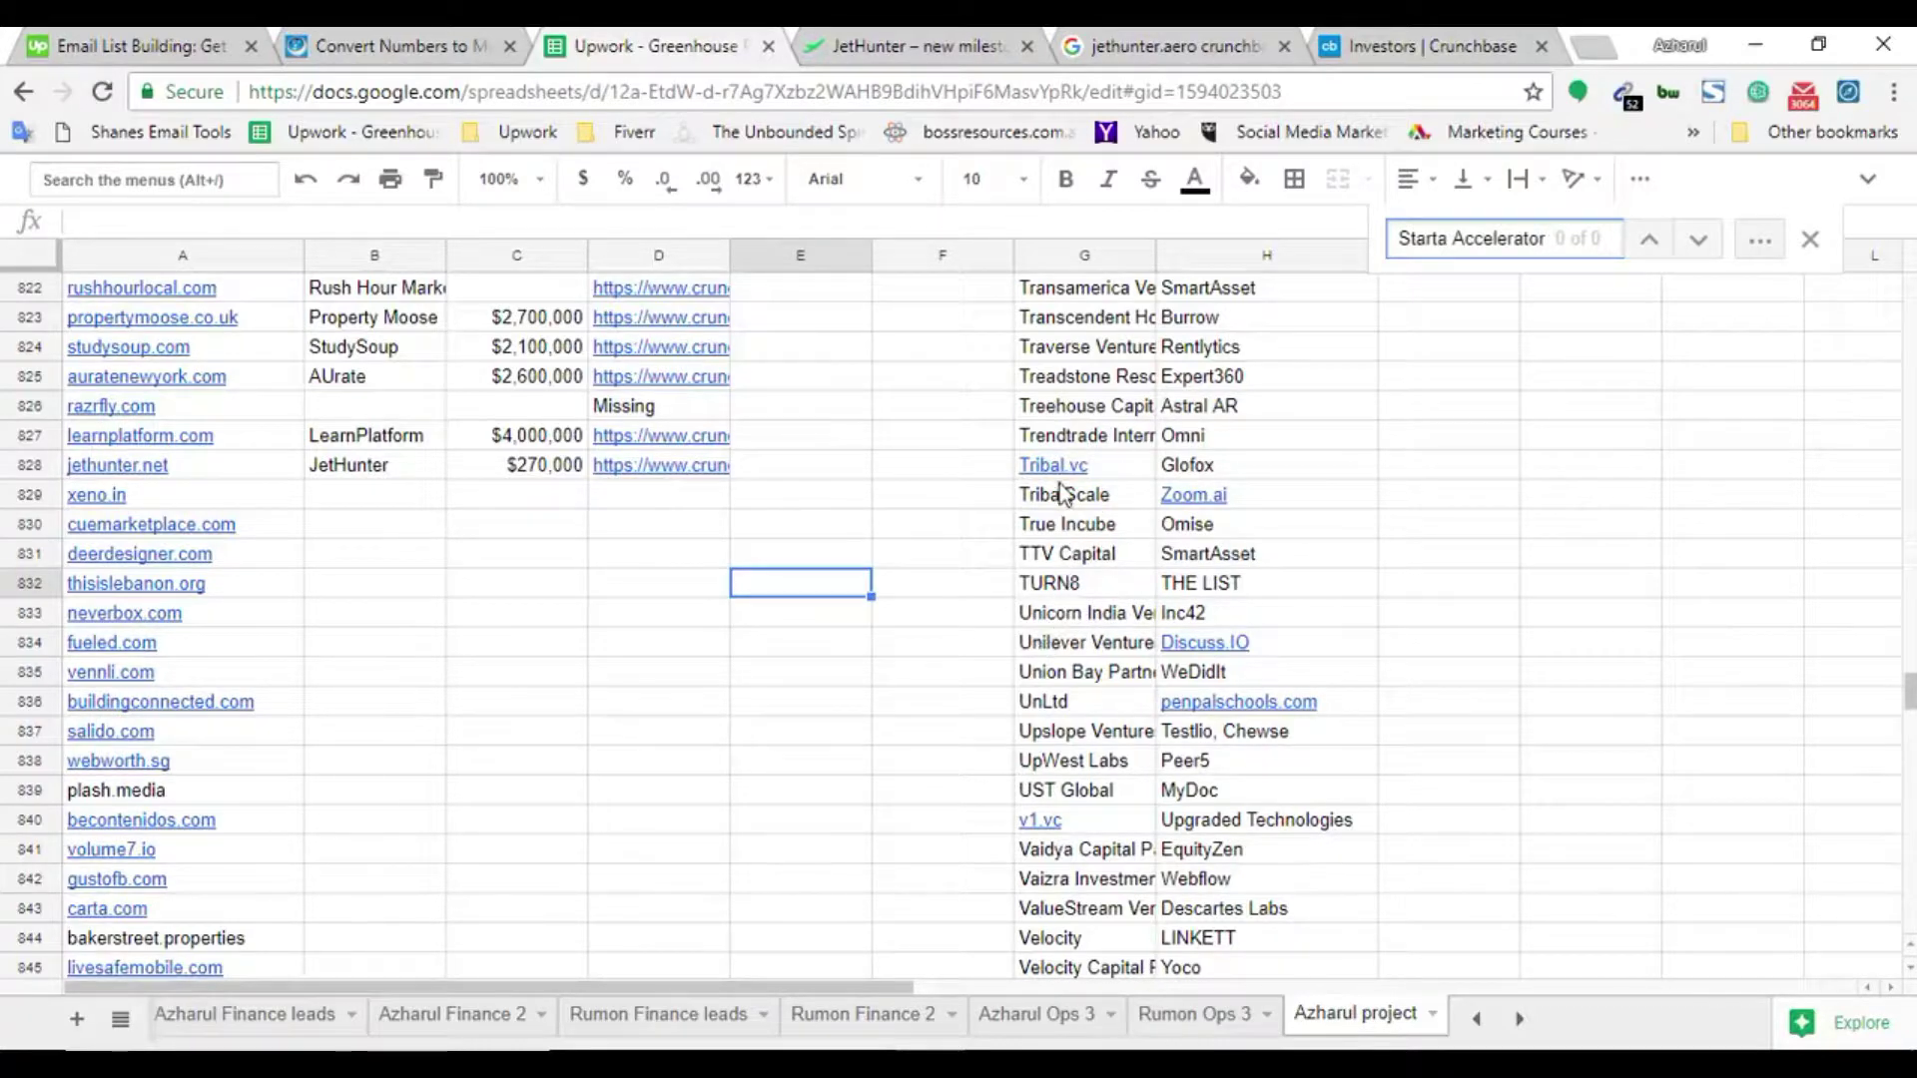
click(1426, 435)
key(ctrl+v)
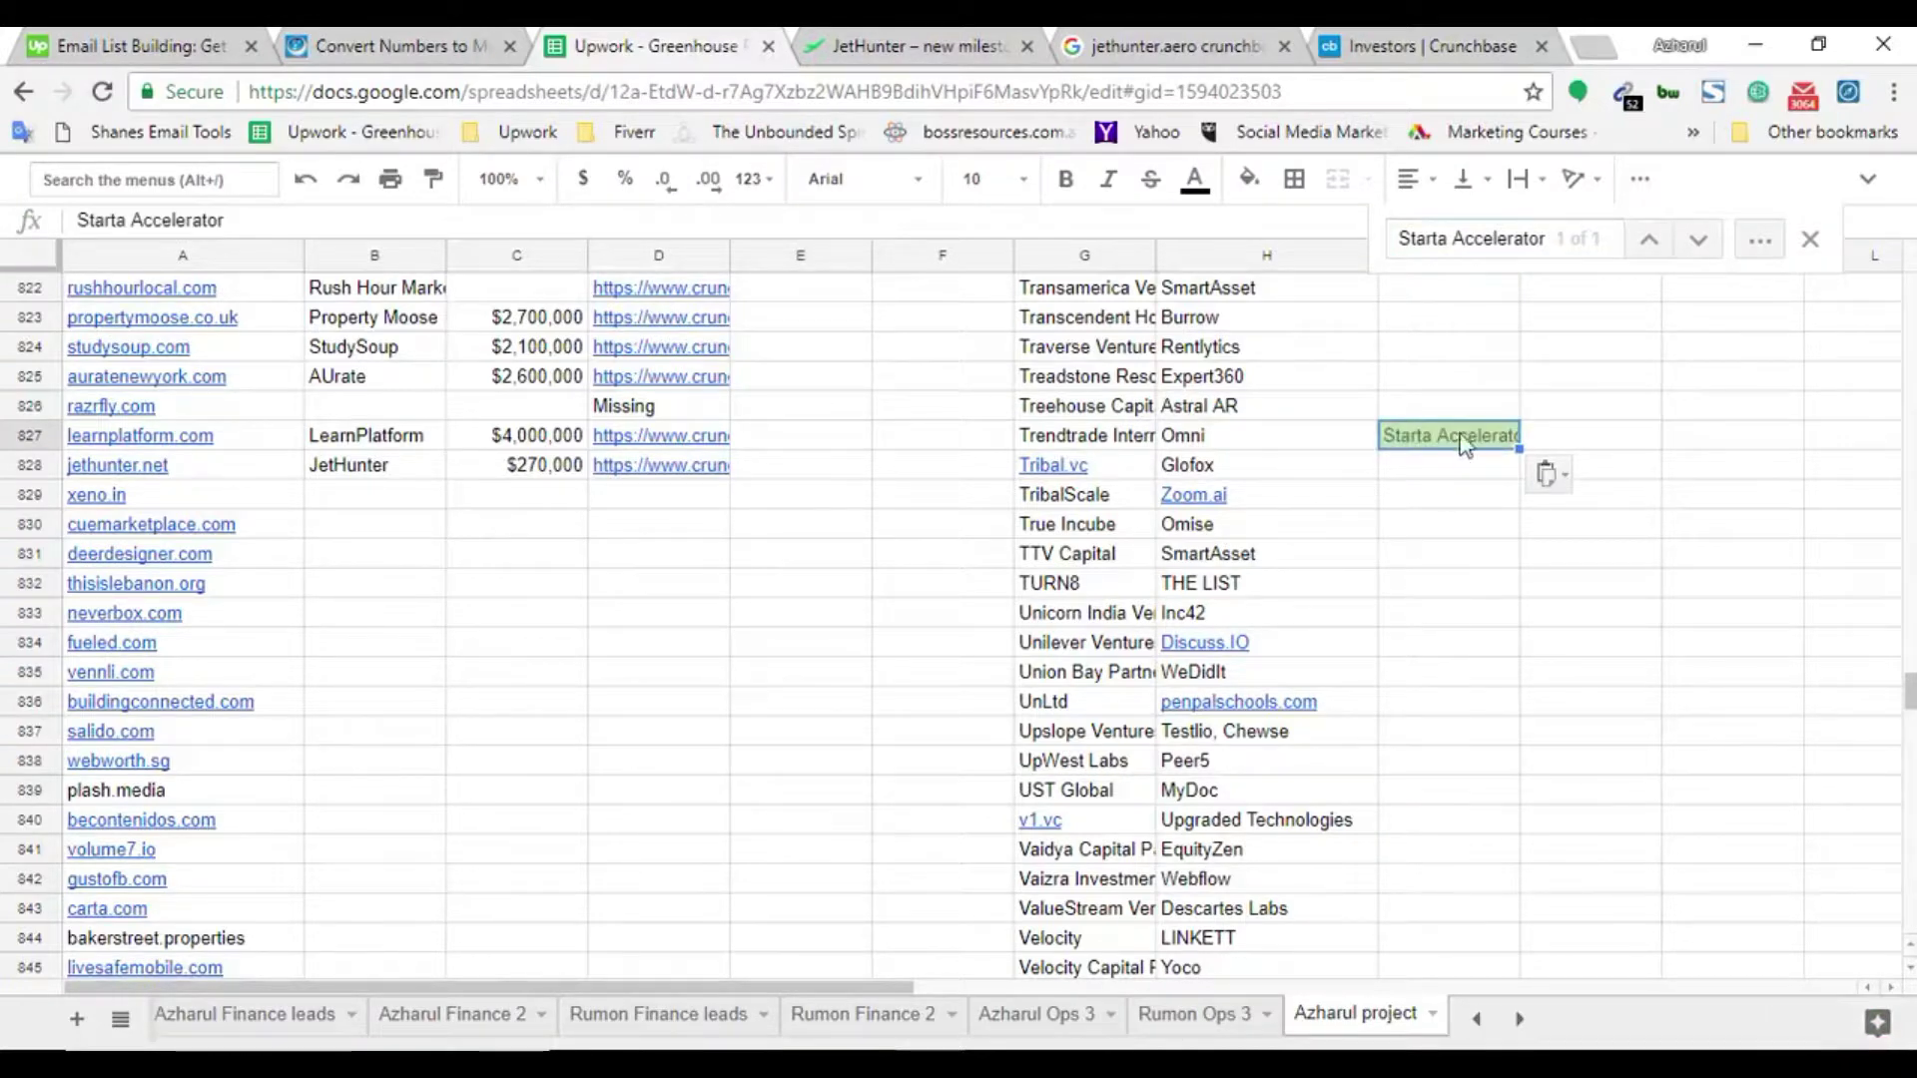
Copy JetHunter from the Notepad window and enter it in J827 beside Starta Accelerator
click(1433, 46)
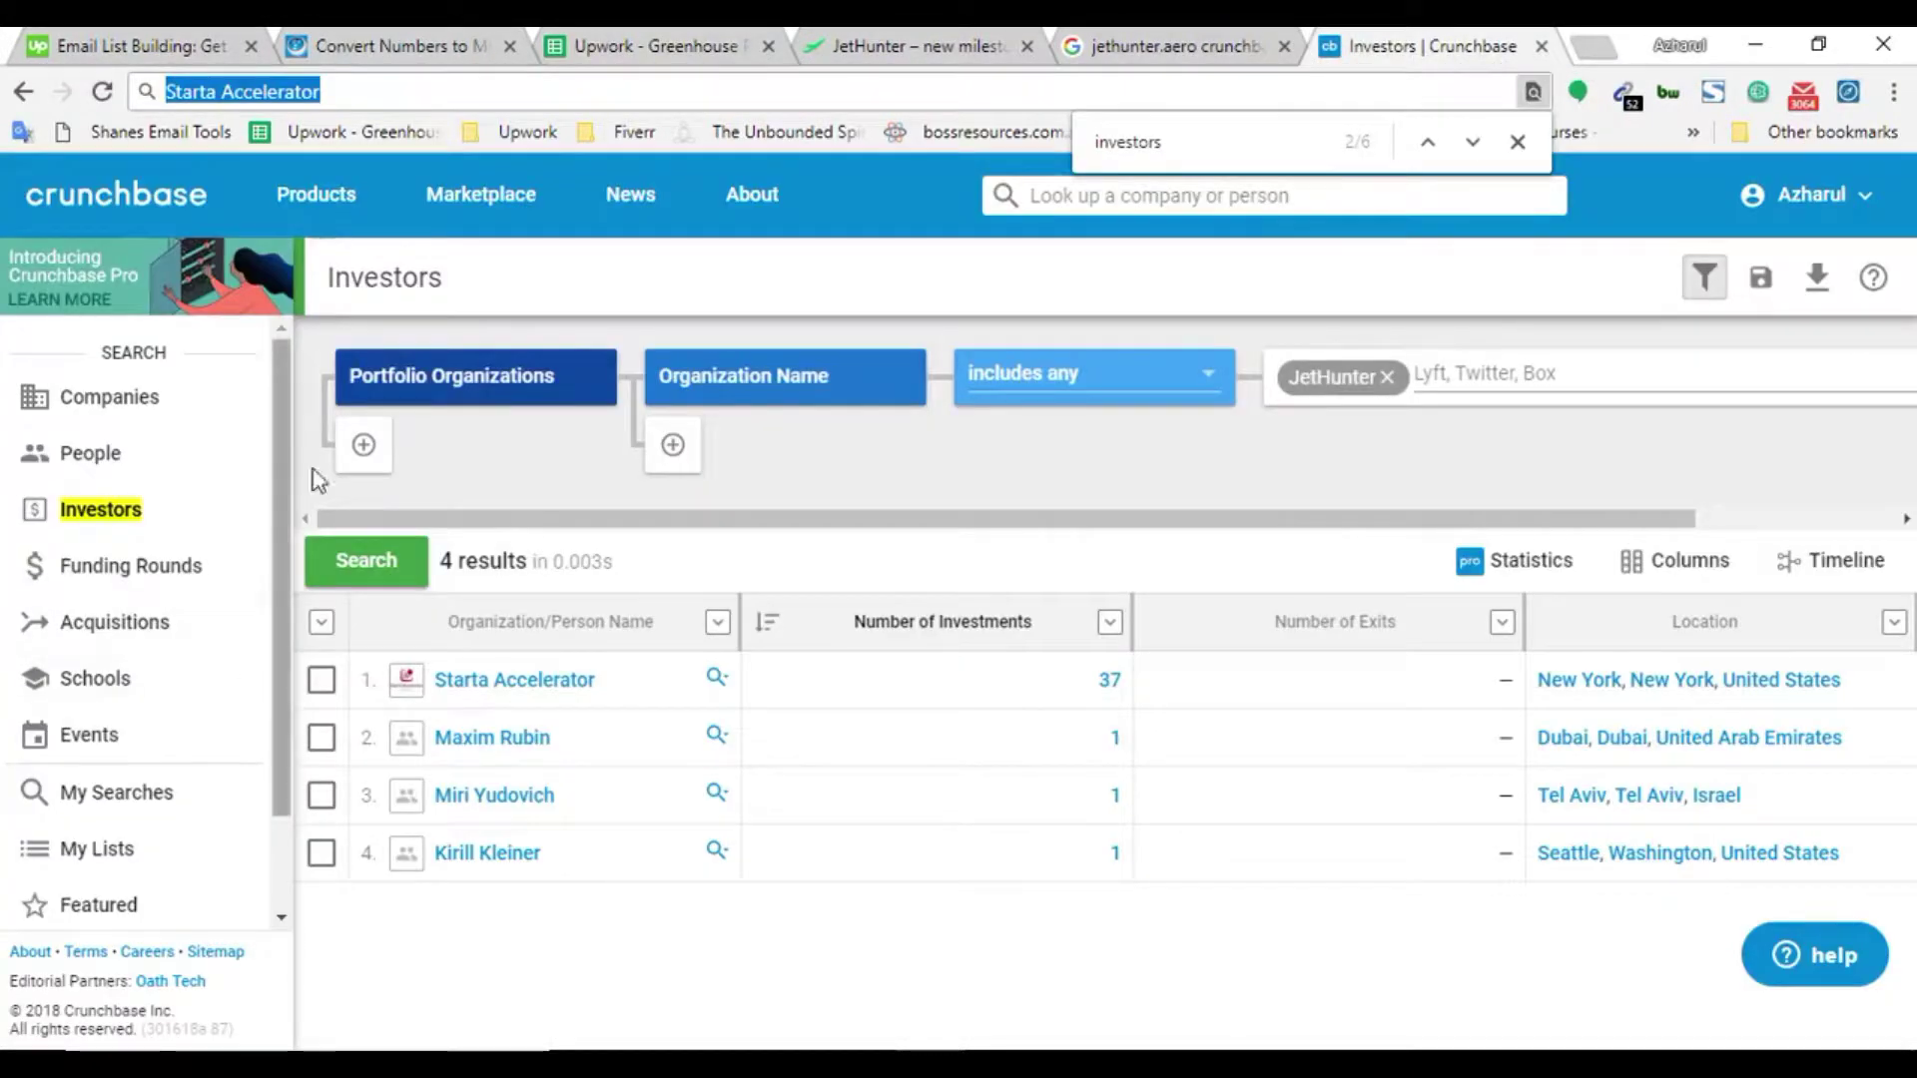
key(alt+Tab)
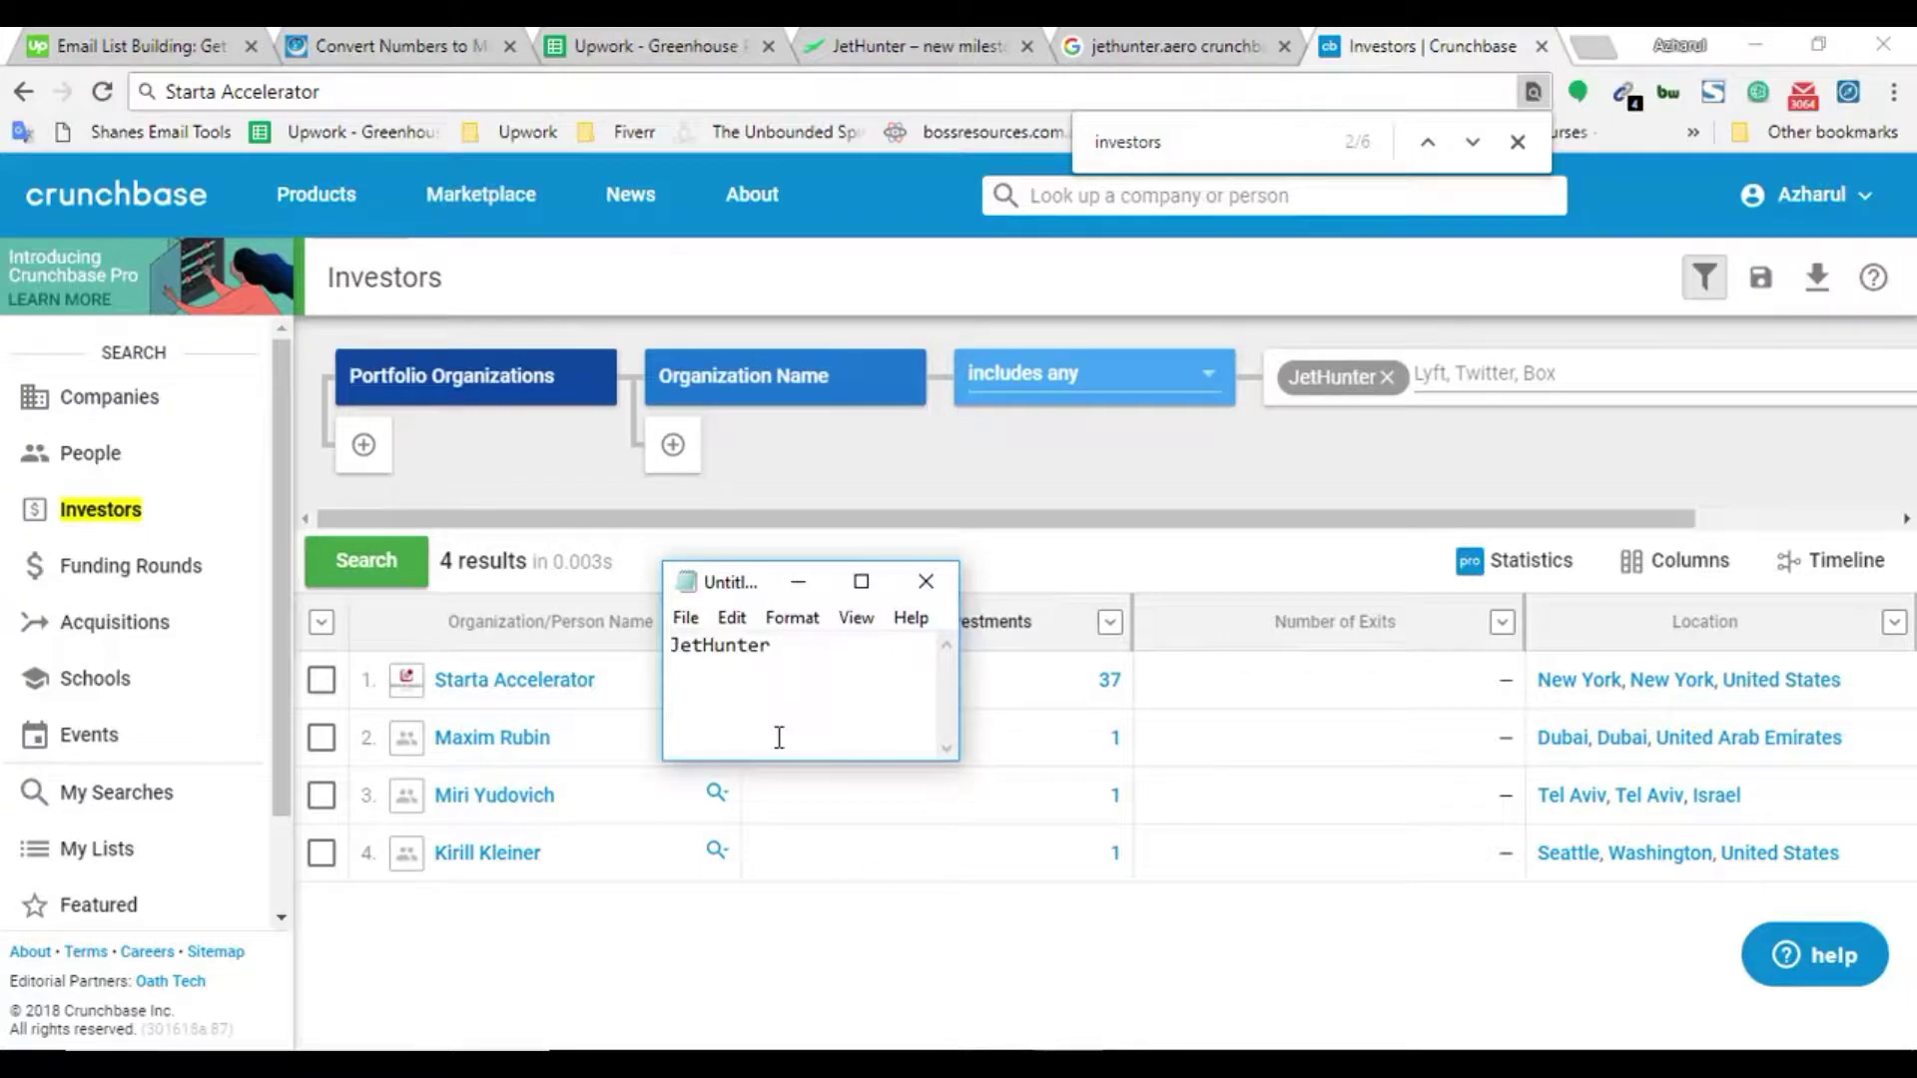
key(ctrl+a)
key(alt+Tab)
click(649, 45)
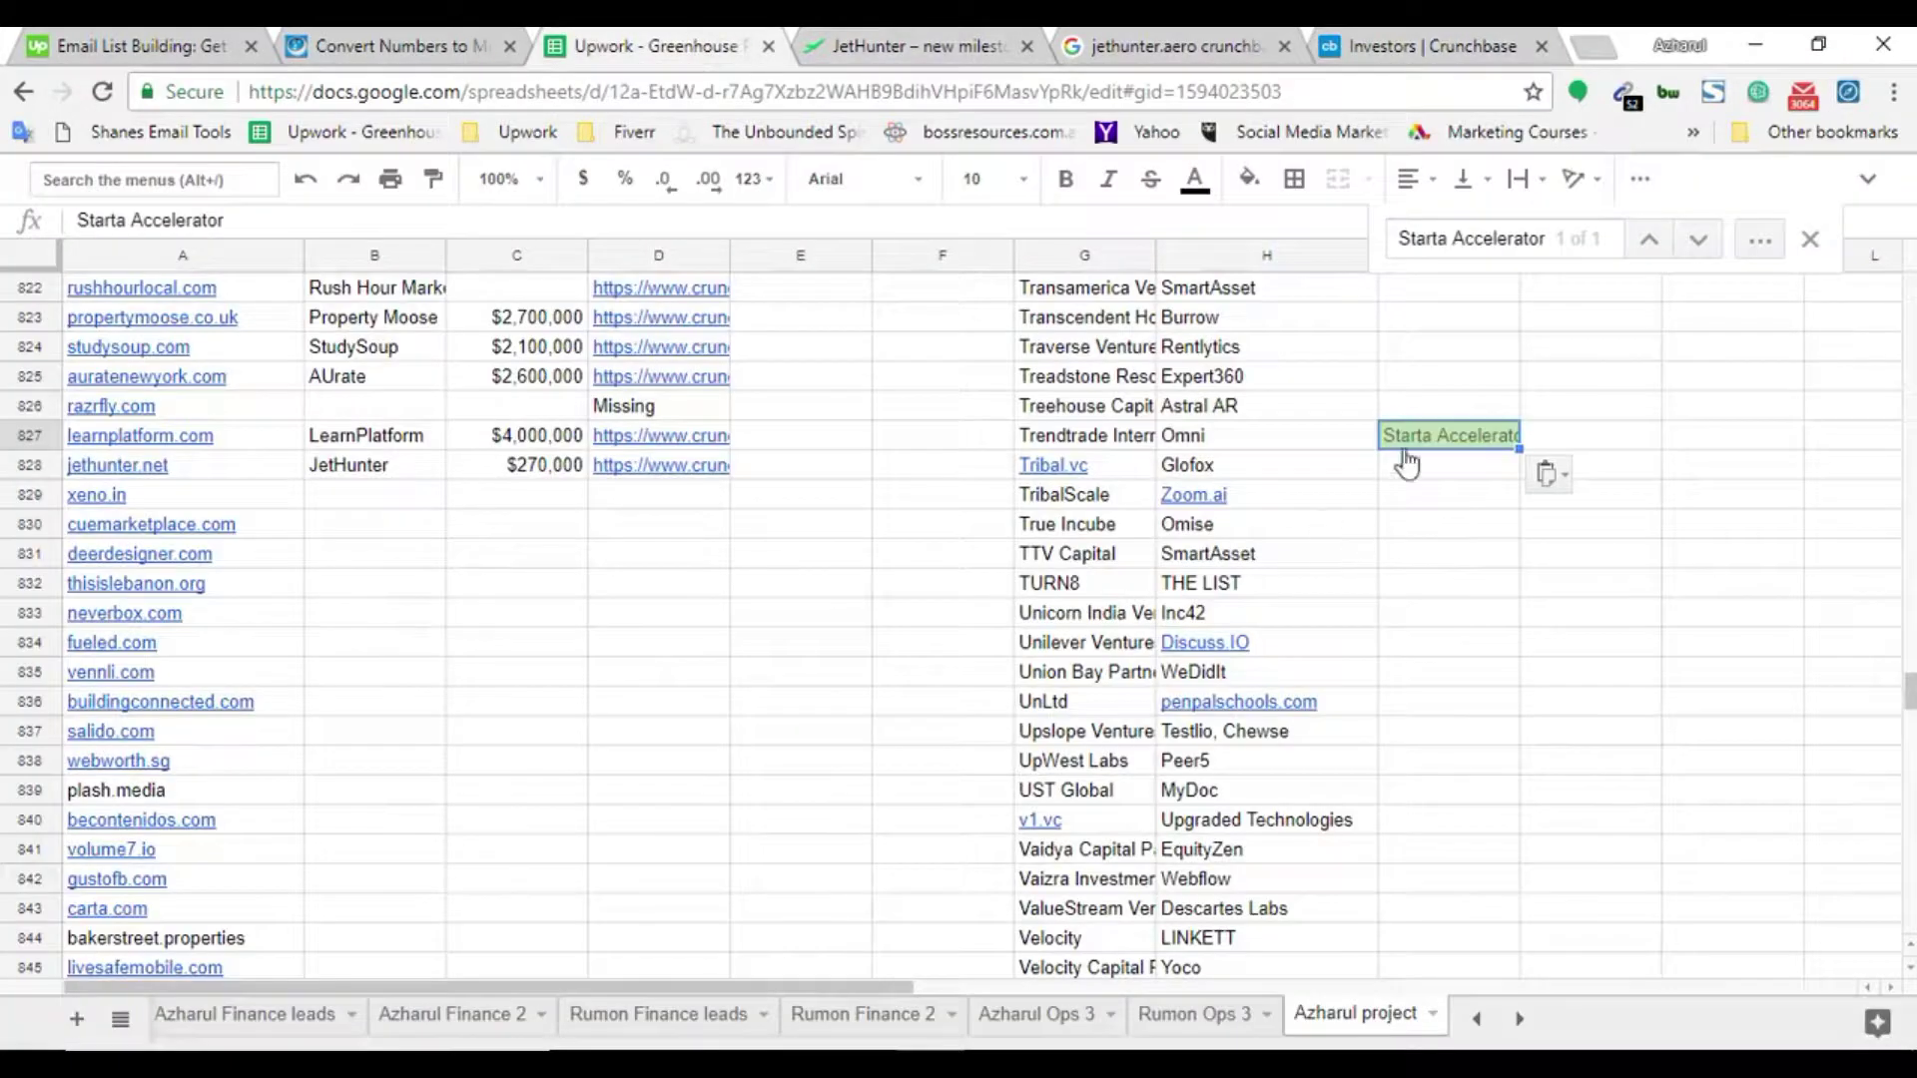
click(1580, 445)
key(ctrl+v)
click(1589, 477)
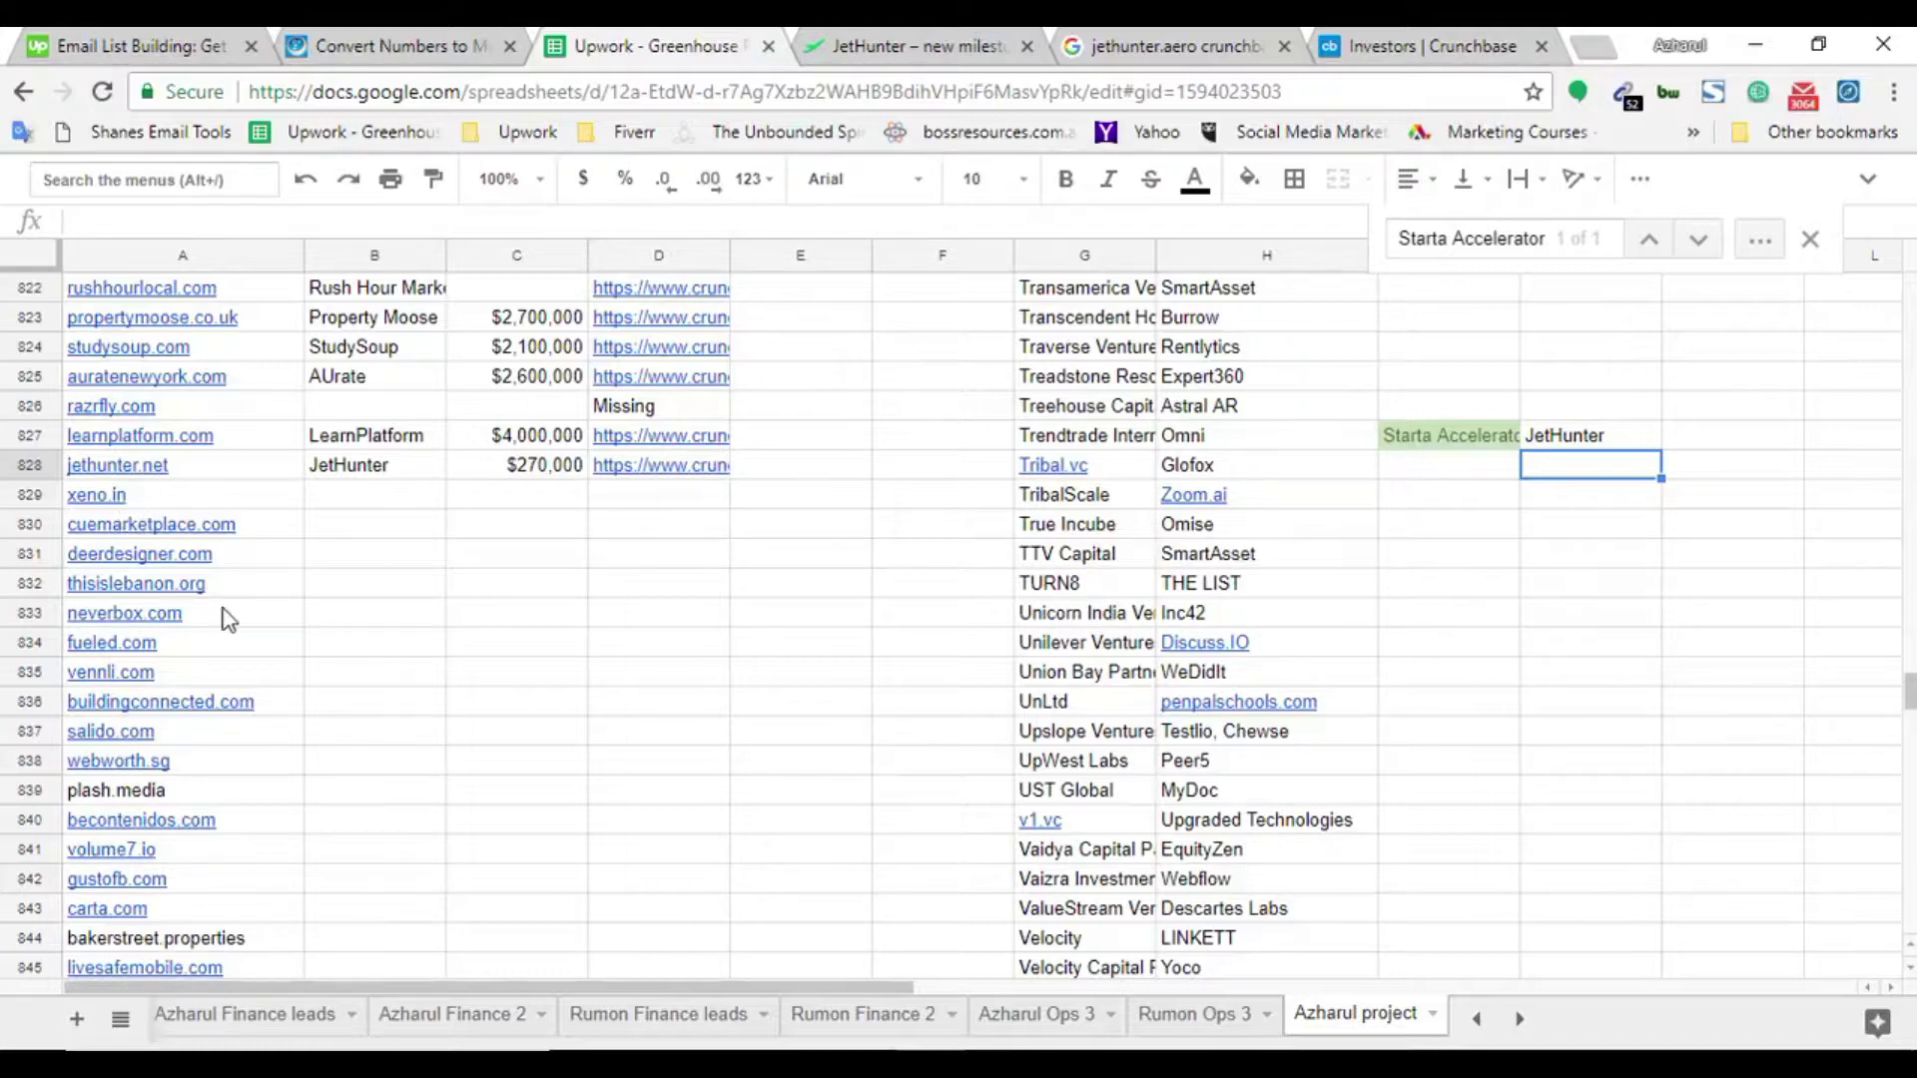
Copy the domain xeno.in from A829 and open that website in place of the JetHunter site
click(100, 496)
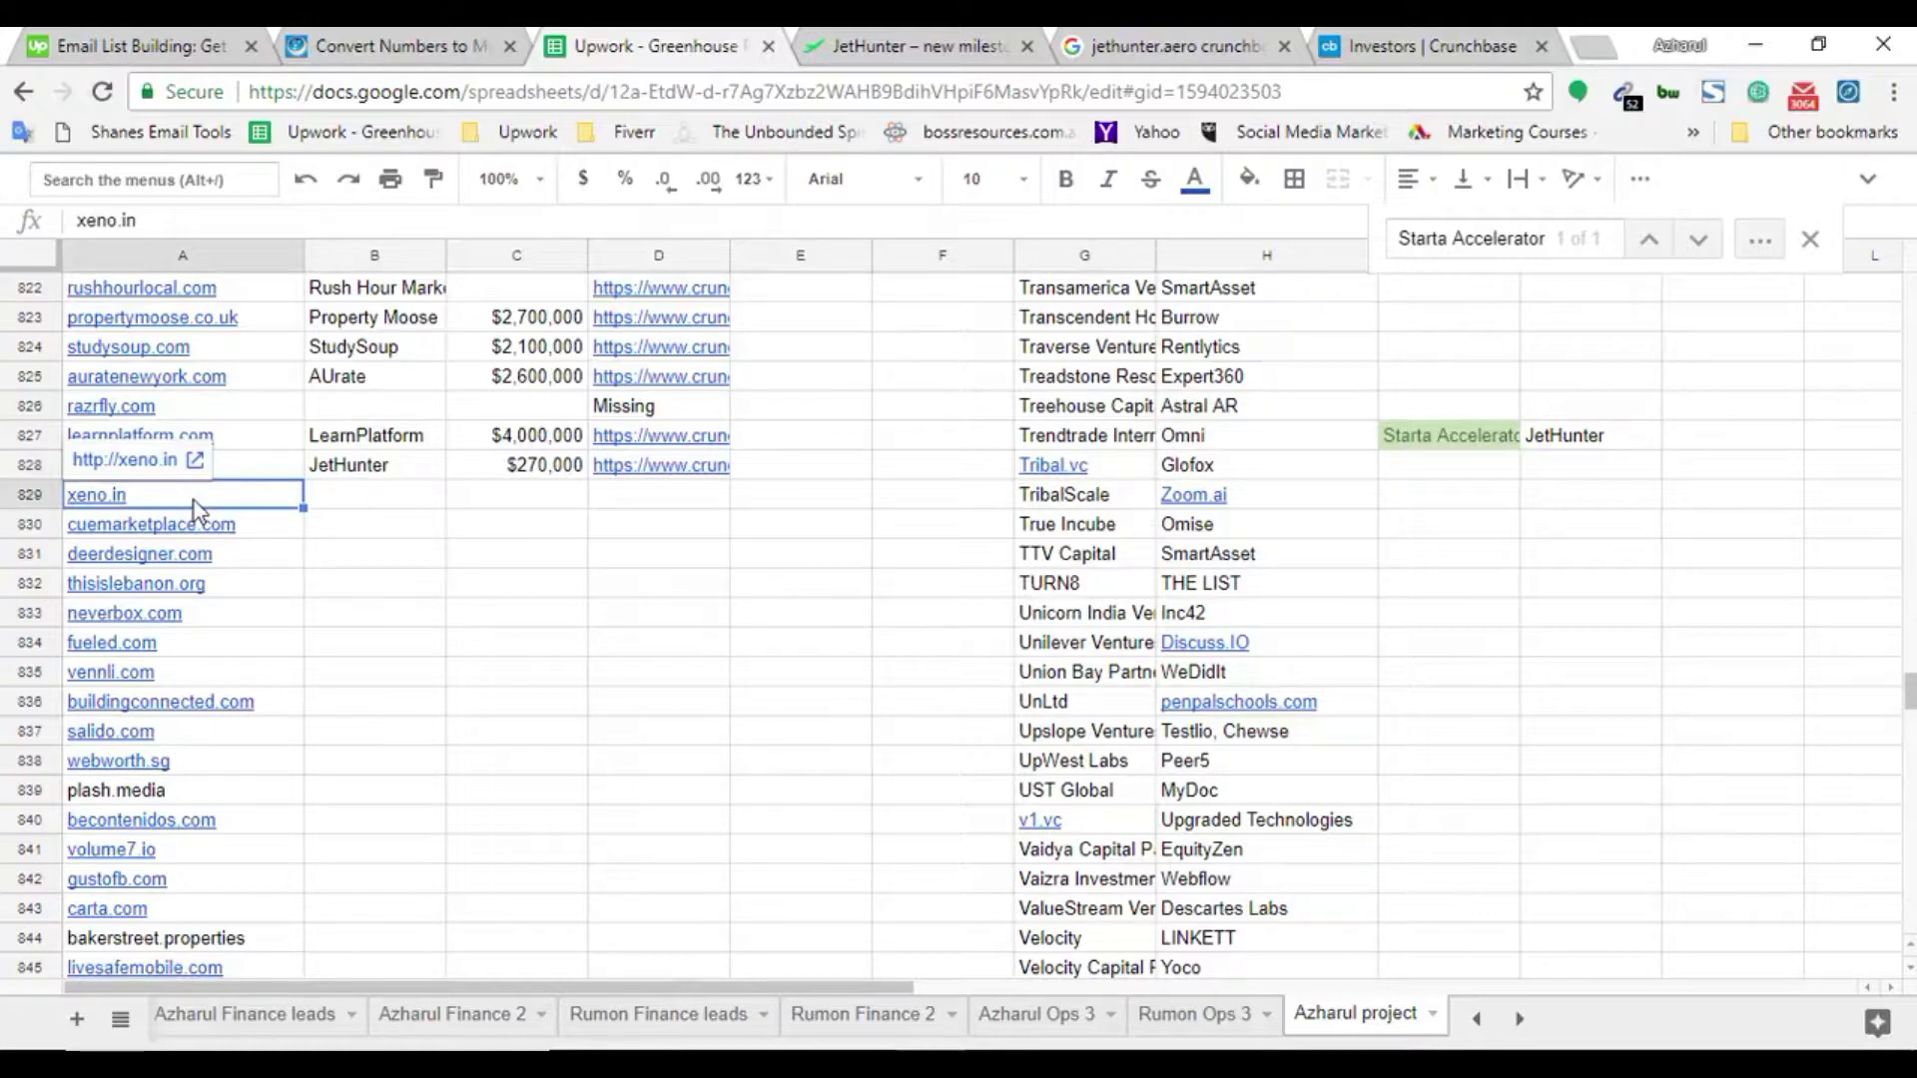
click(911, 45)
click(916, 83)
key(ctrl+v)
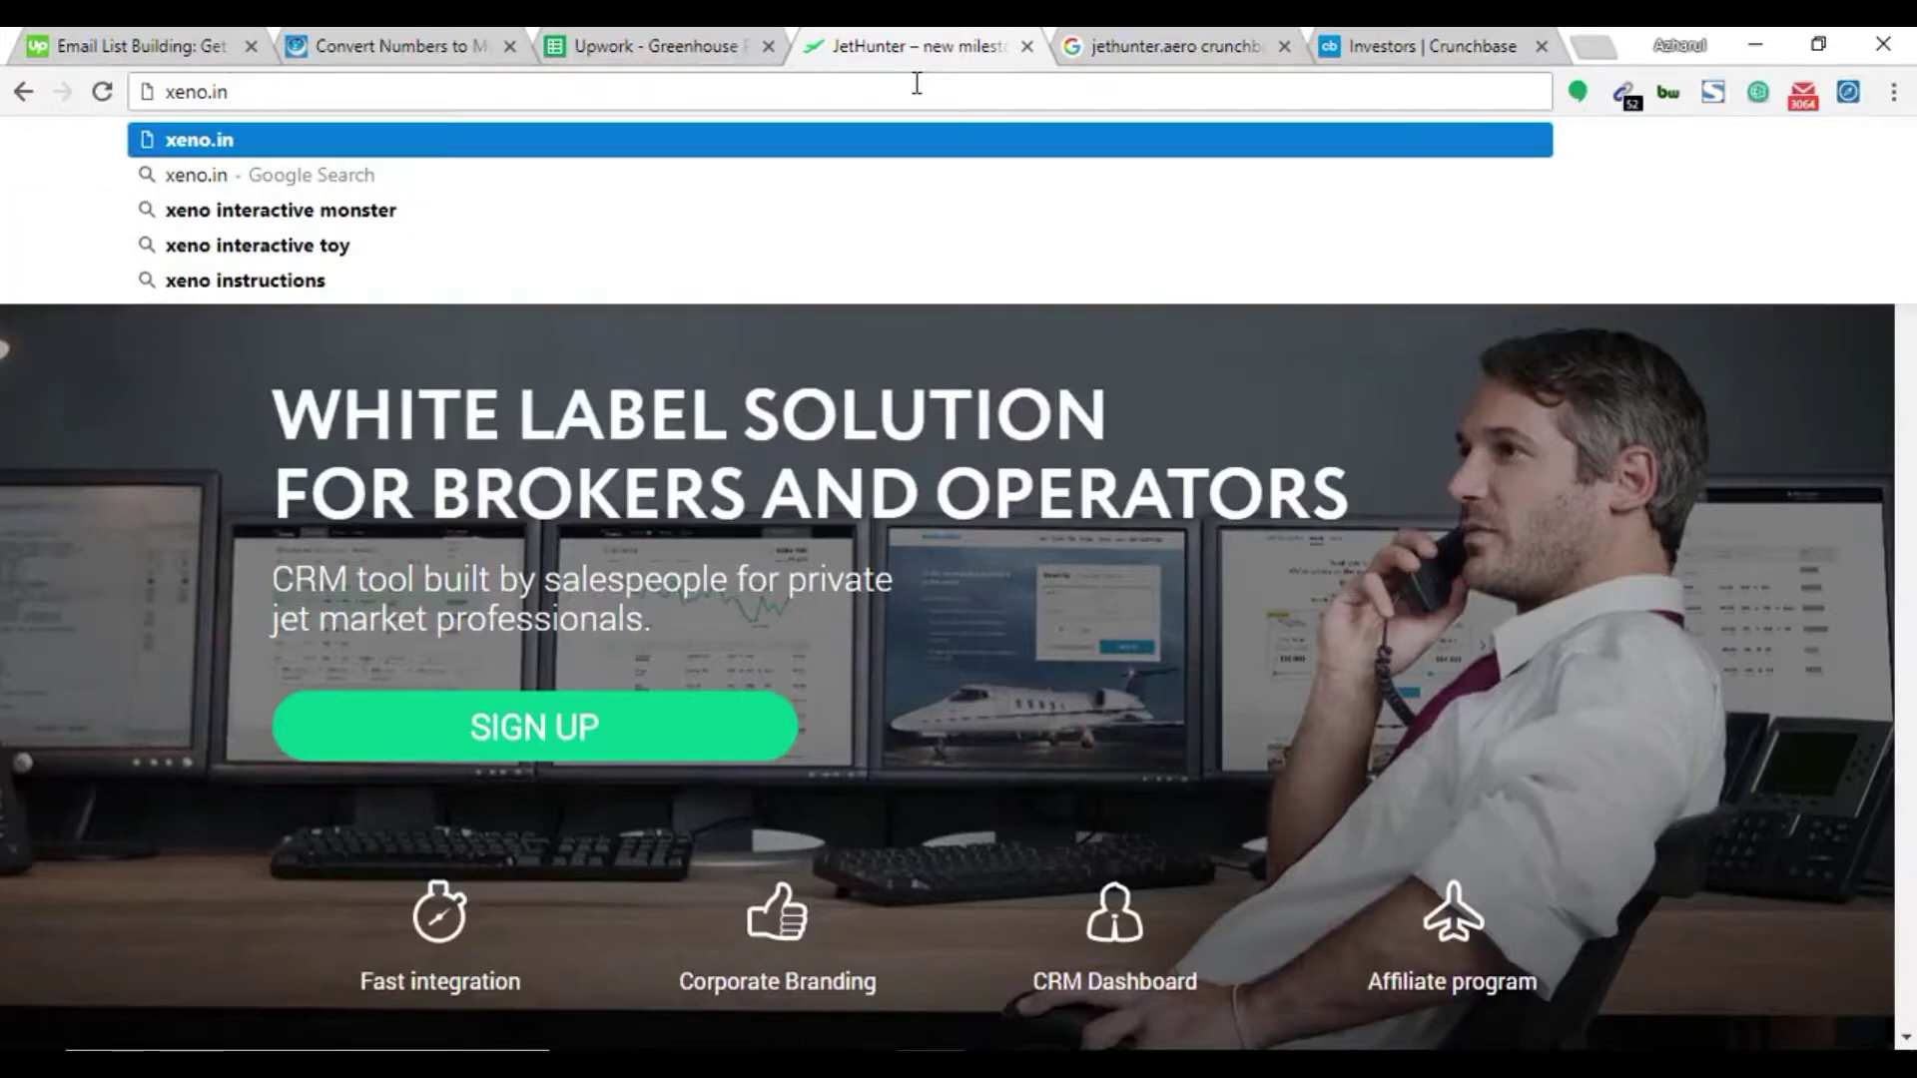
key(Return)
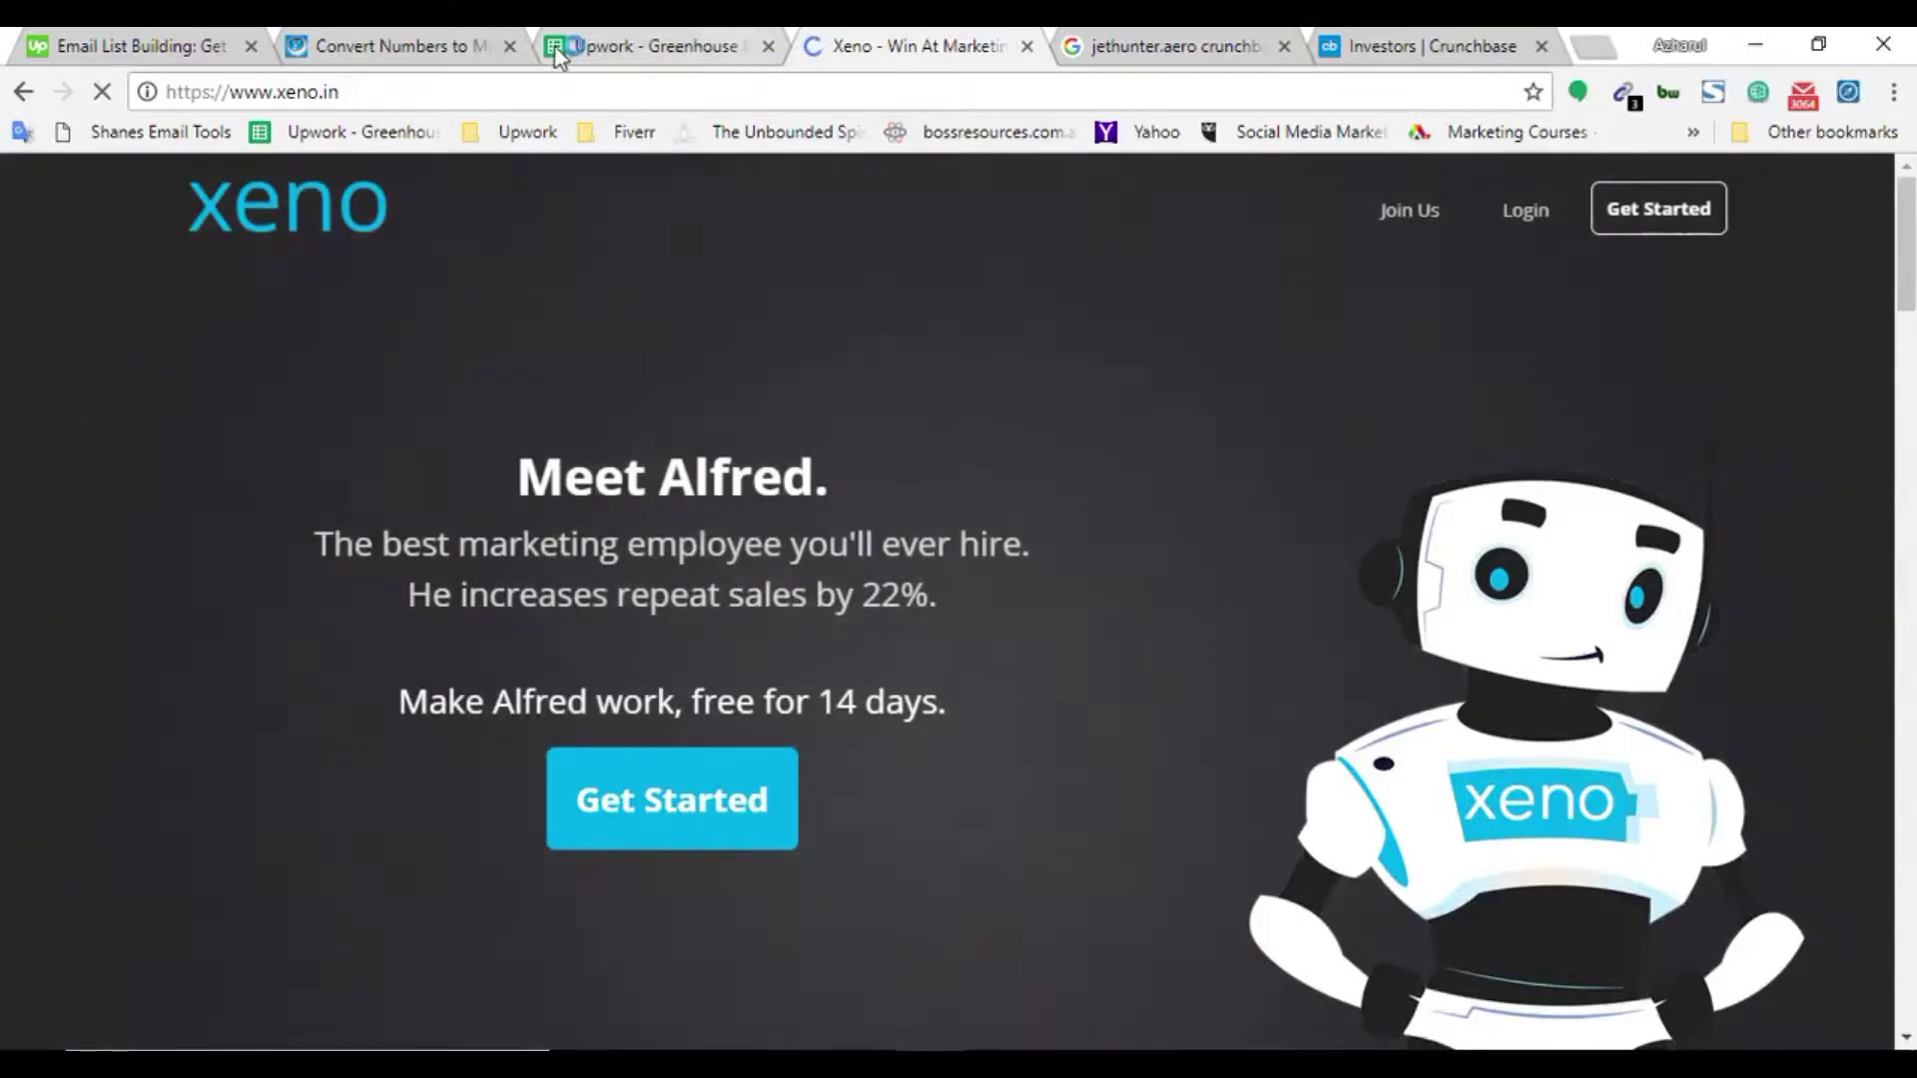
Check the xeno.in row in the spreadsheet and copy xeno.in from the loaded website's address
click(559, 50)
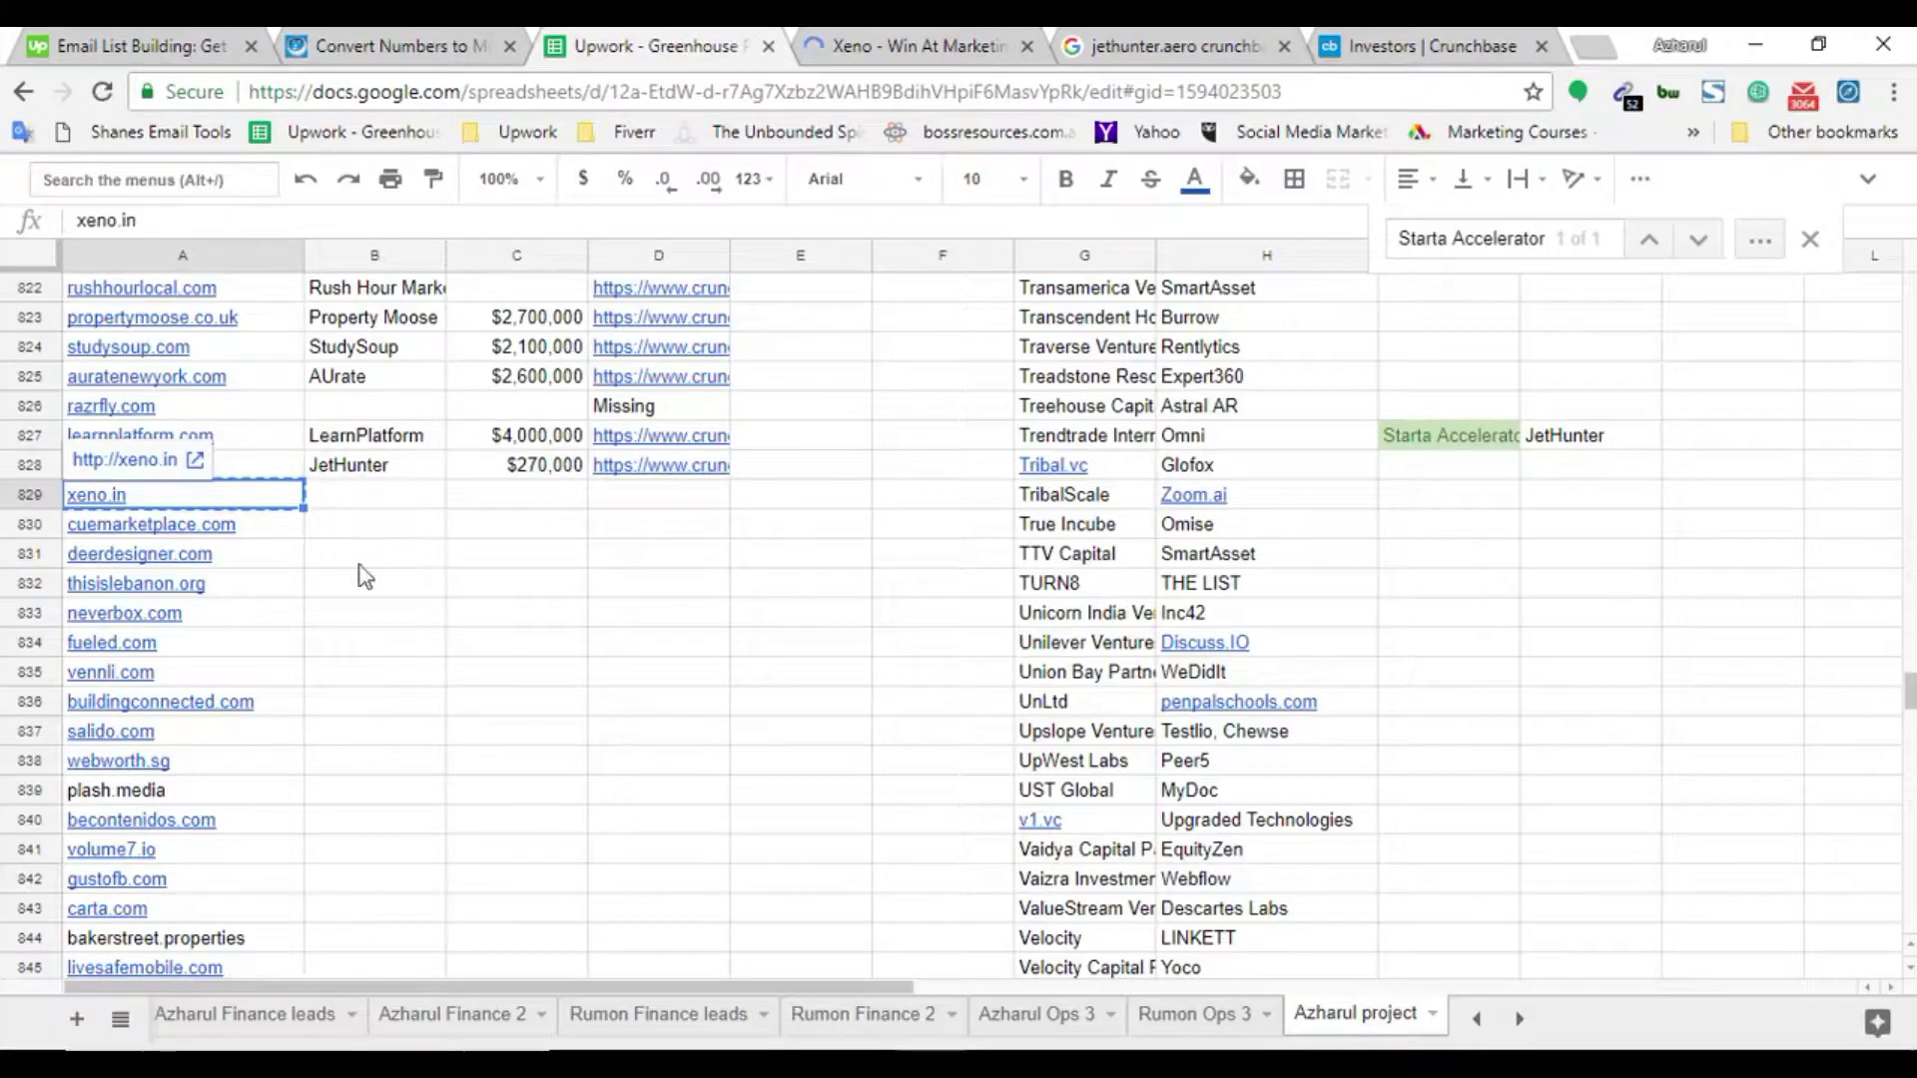
key(ctrl+Tab)
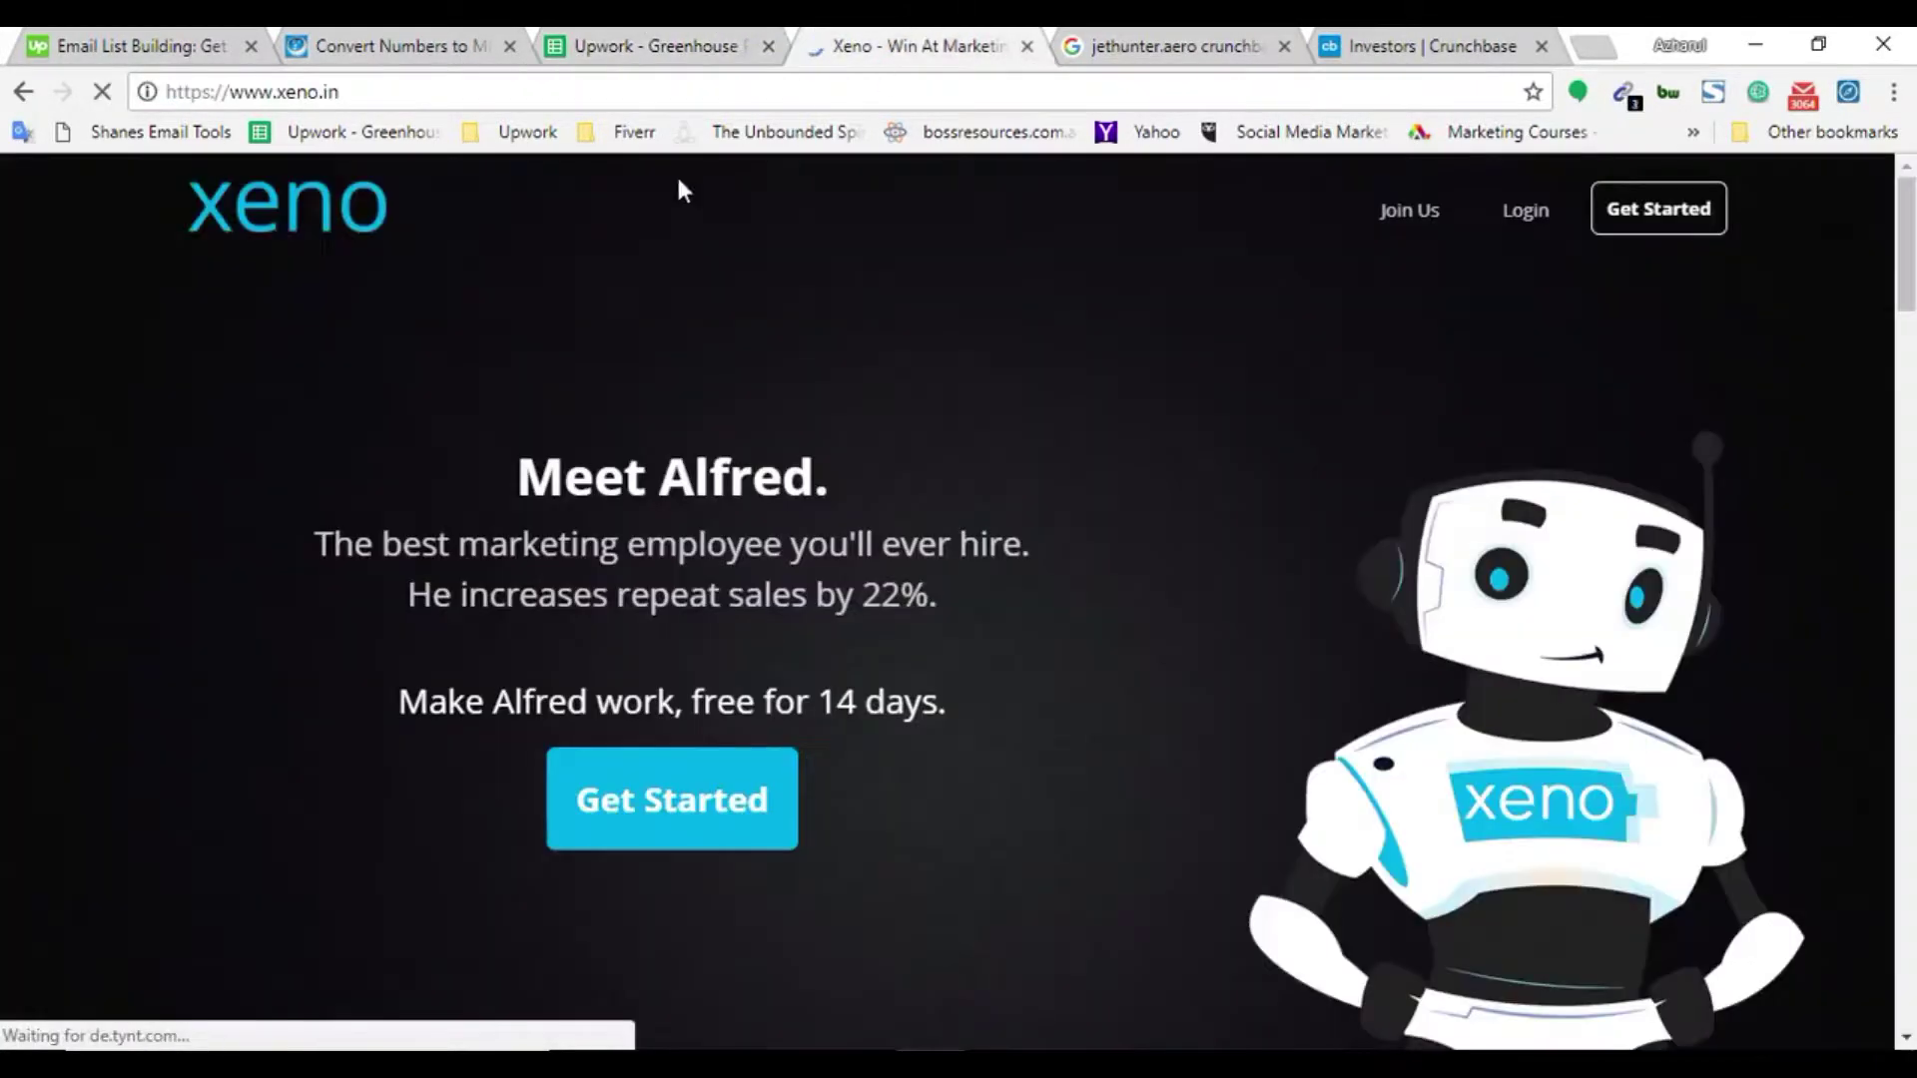
click(296, 94)
drag(277, 91, 365, 116)
key(ctrl+c)
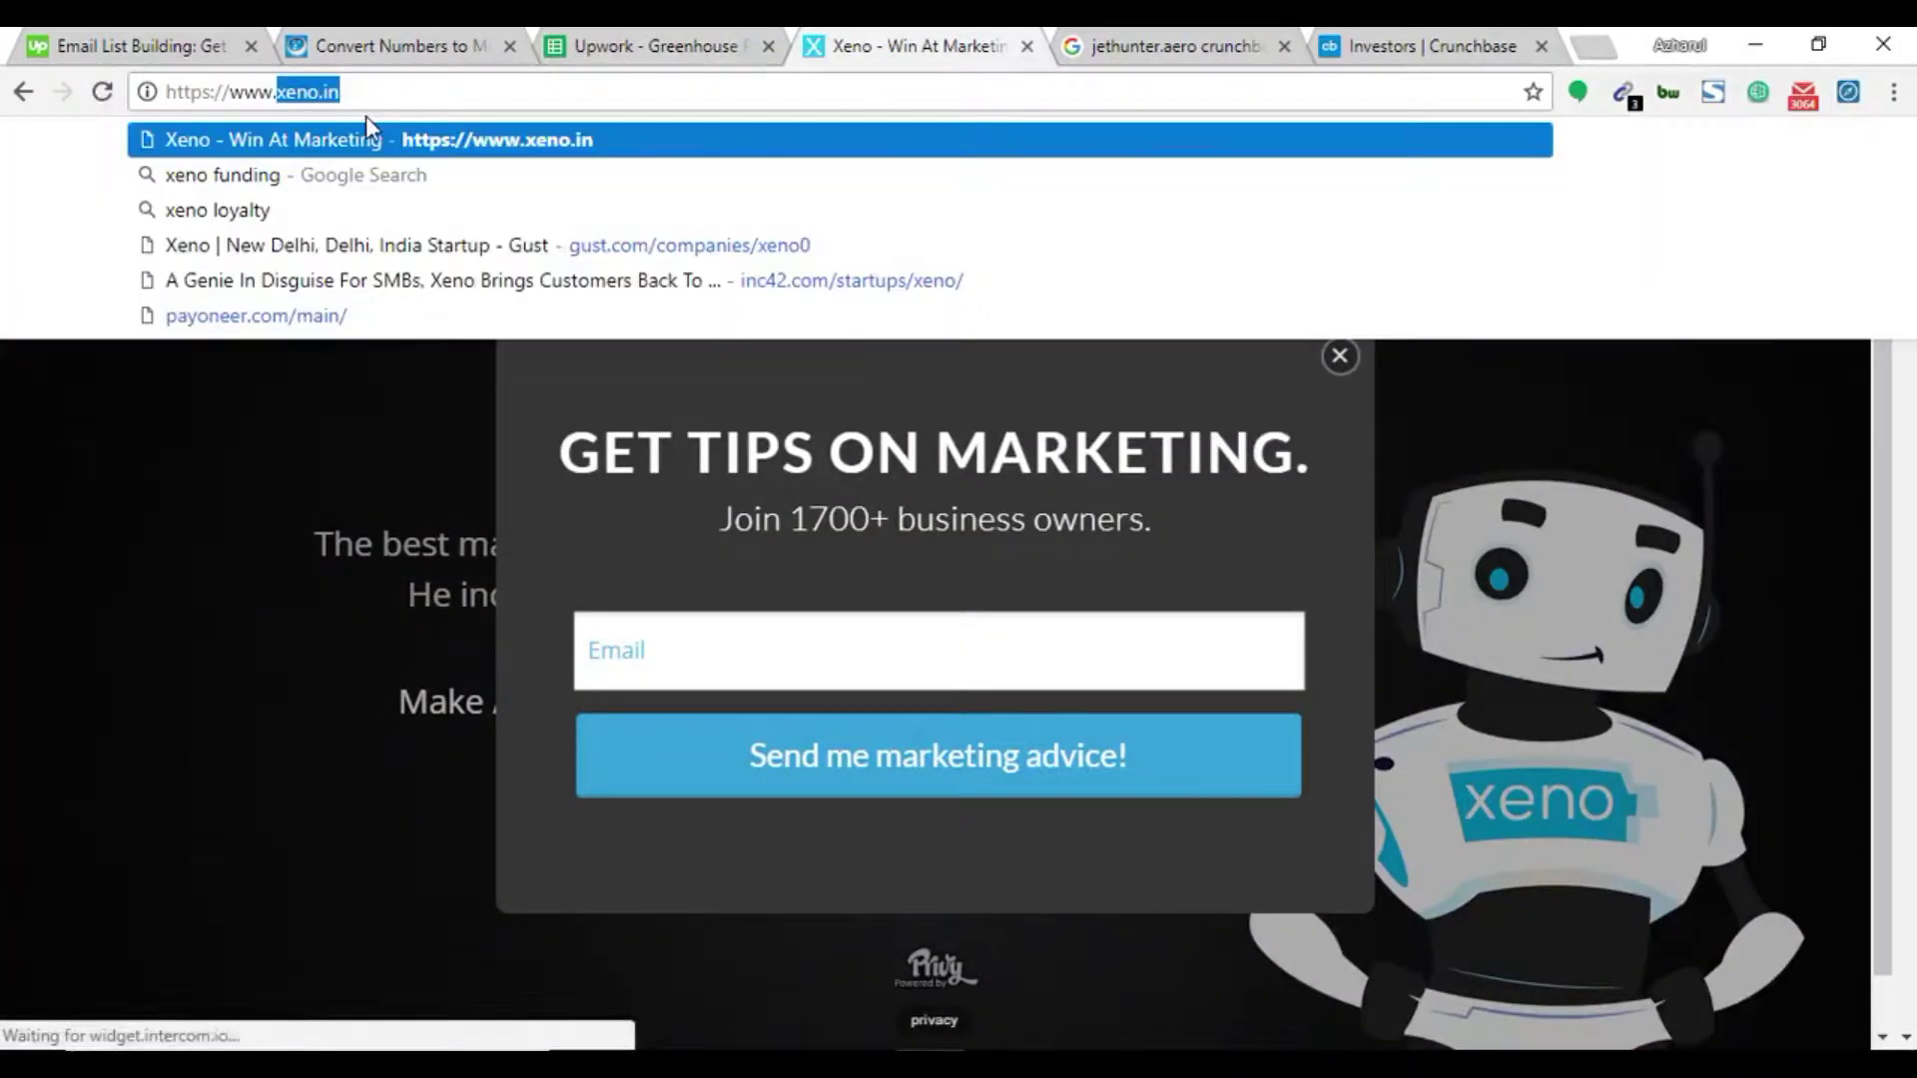
key(BackSpace)
Replace jethunter.aero with xeno.in in the Google query and search for "xeno.in crunchbase.com"
click(1108, 38)
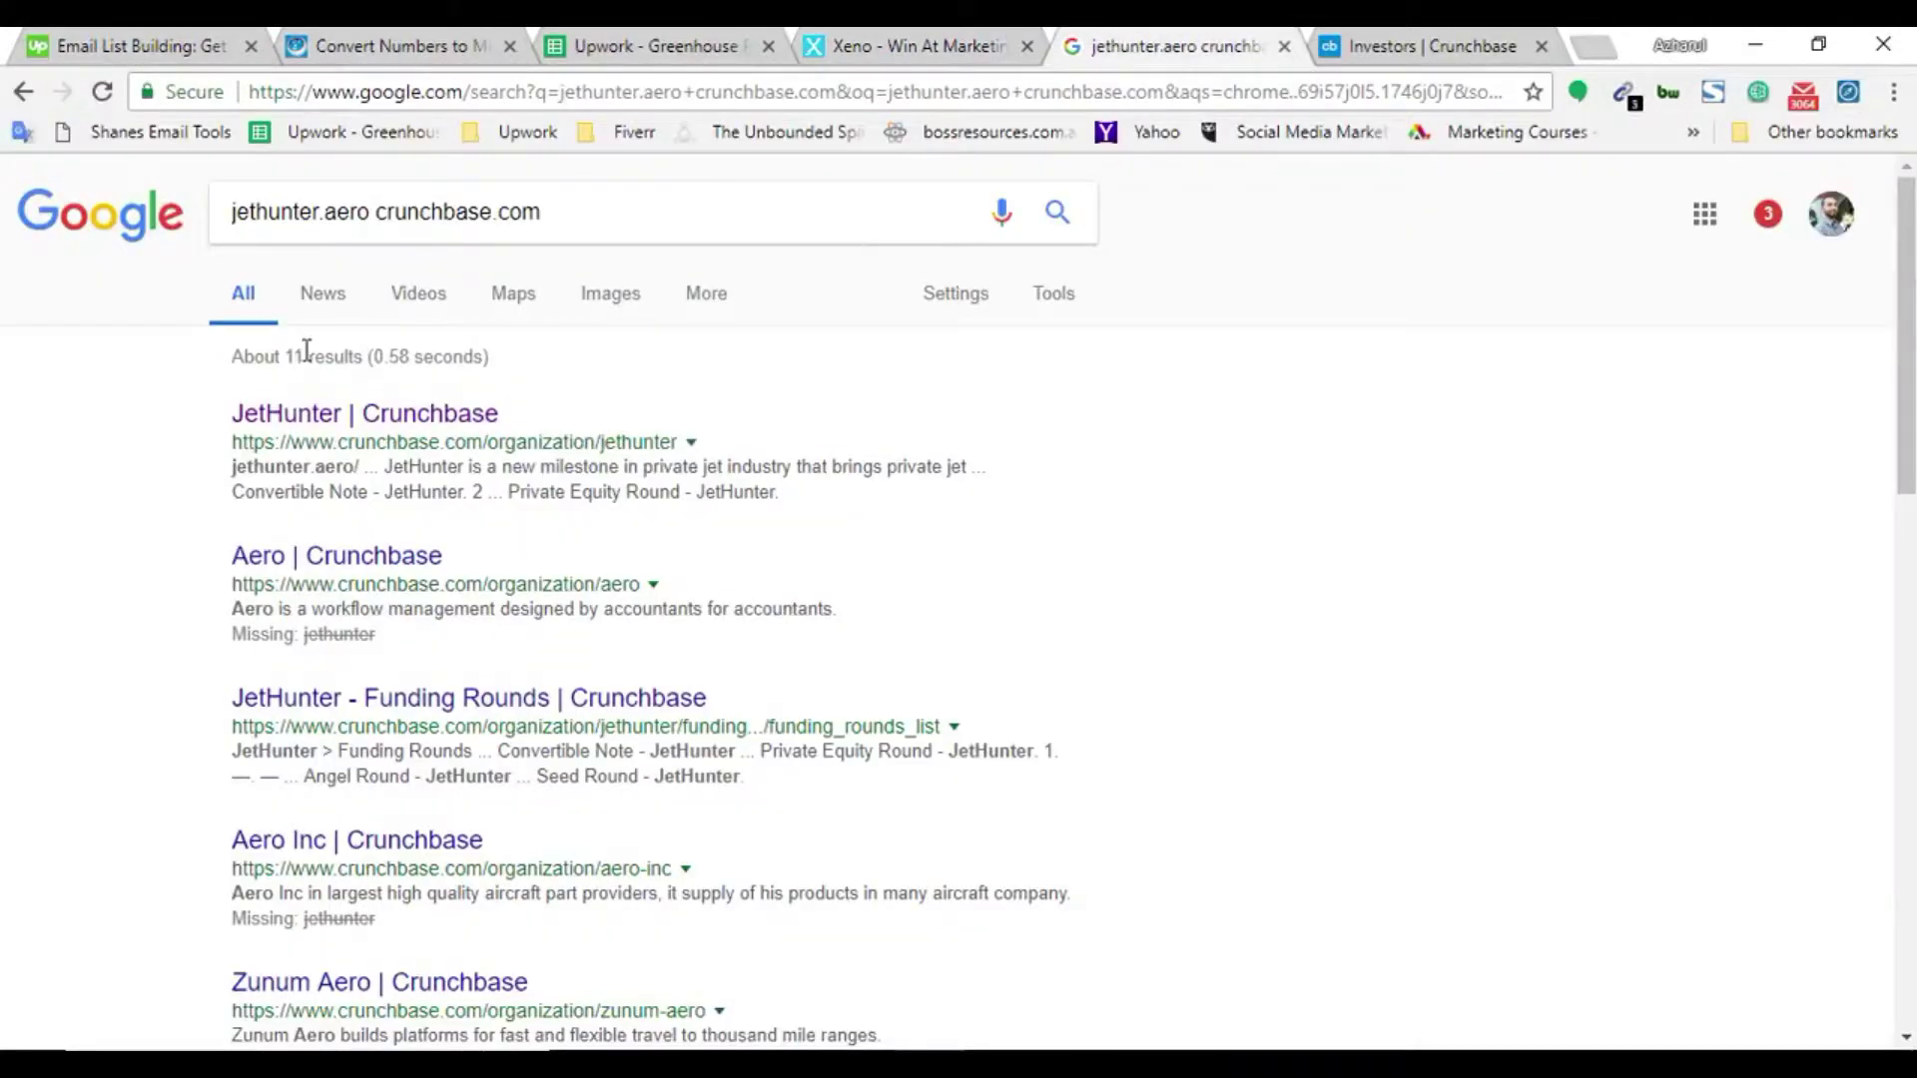
drag(371, 212, 62, 232)
key(ctrl+v)
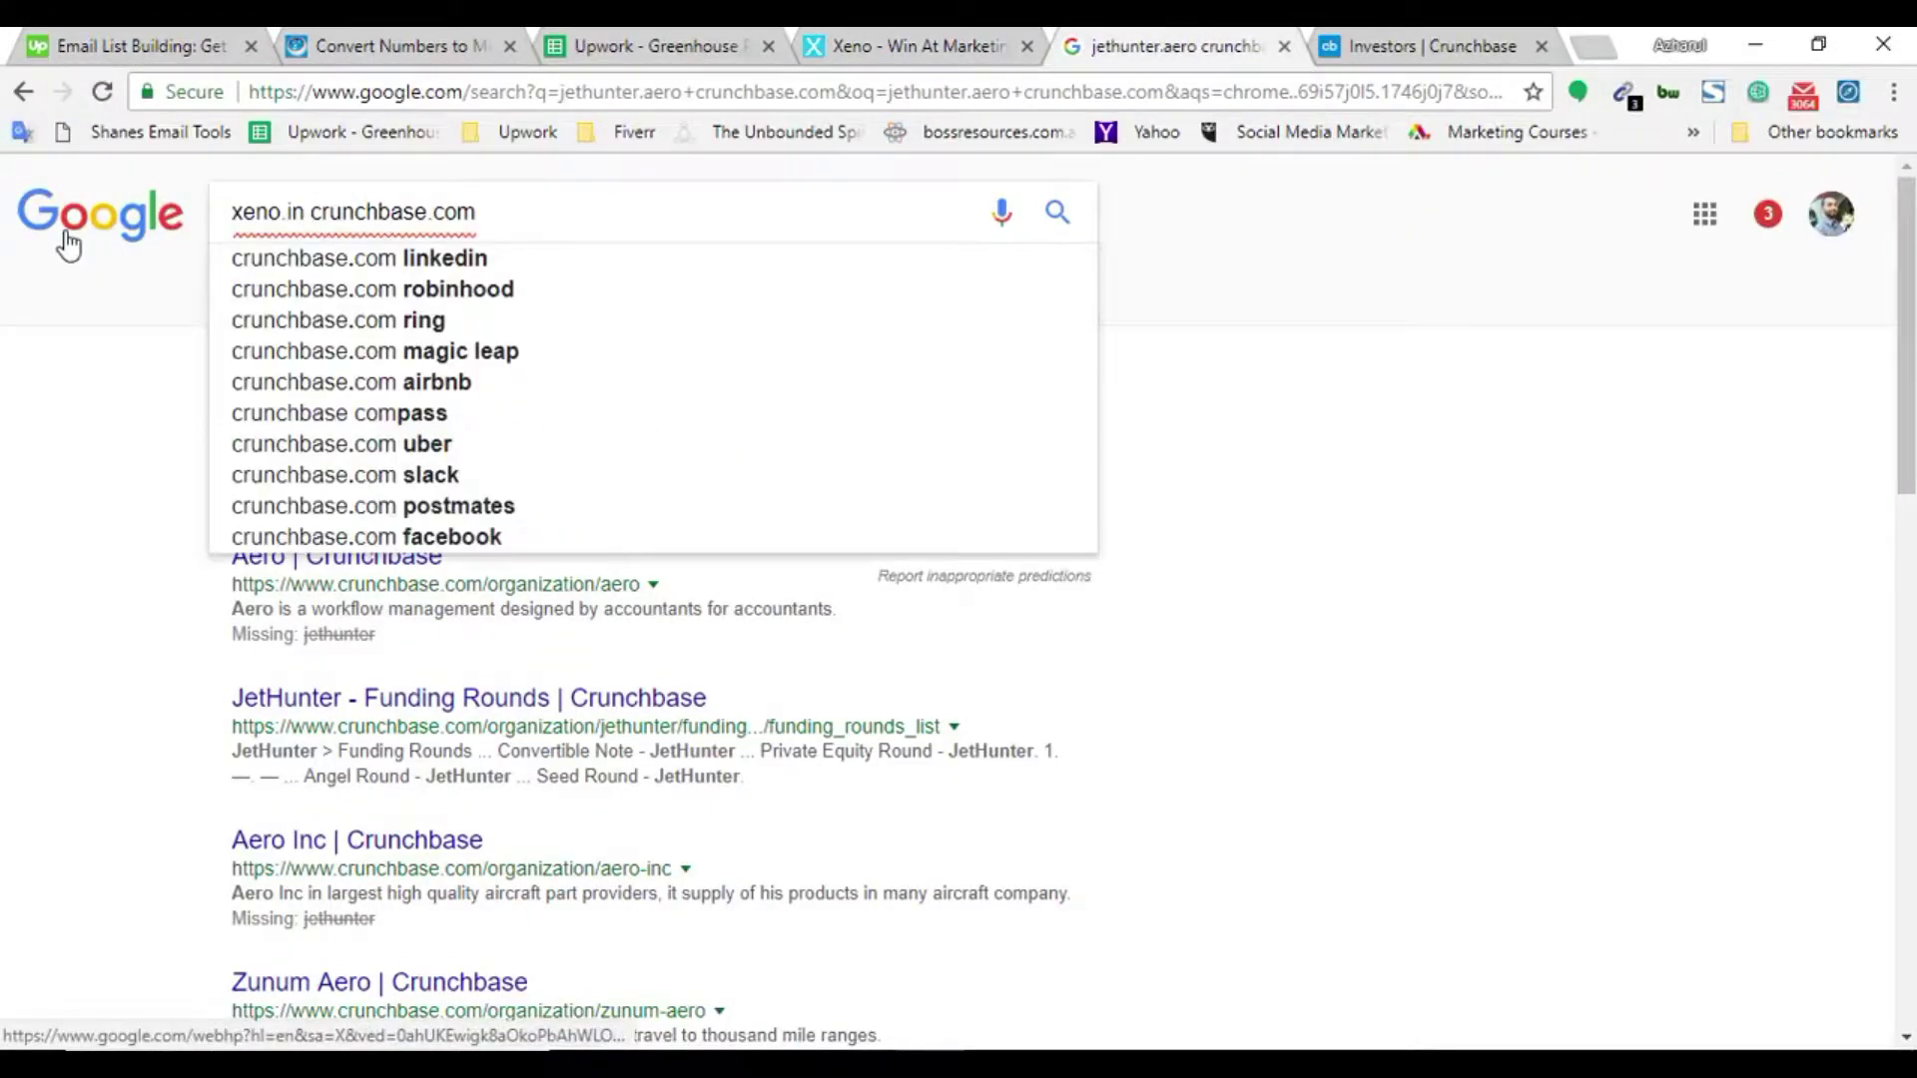
double_click(325, 208)
click(575, 210)
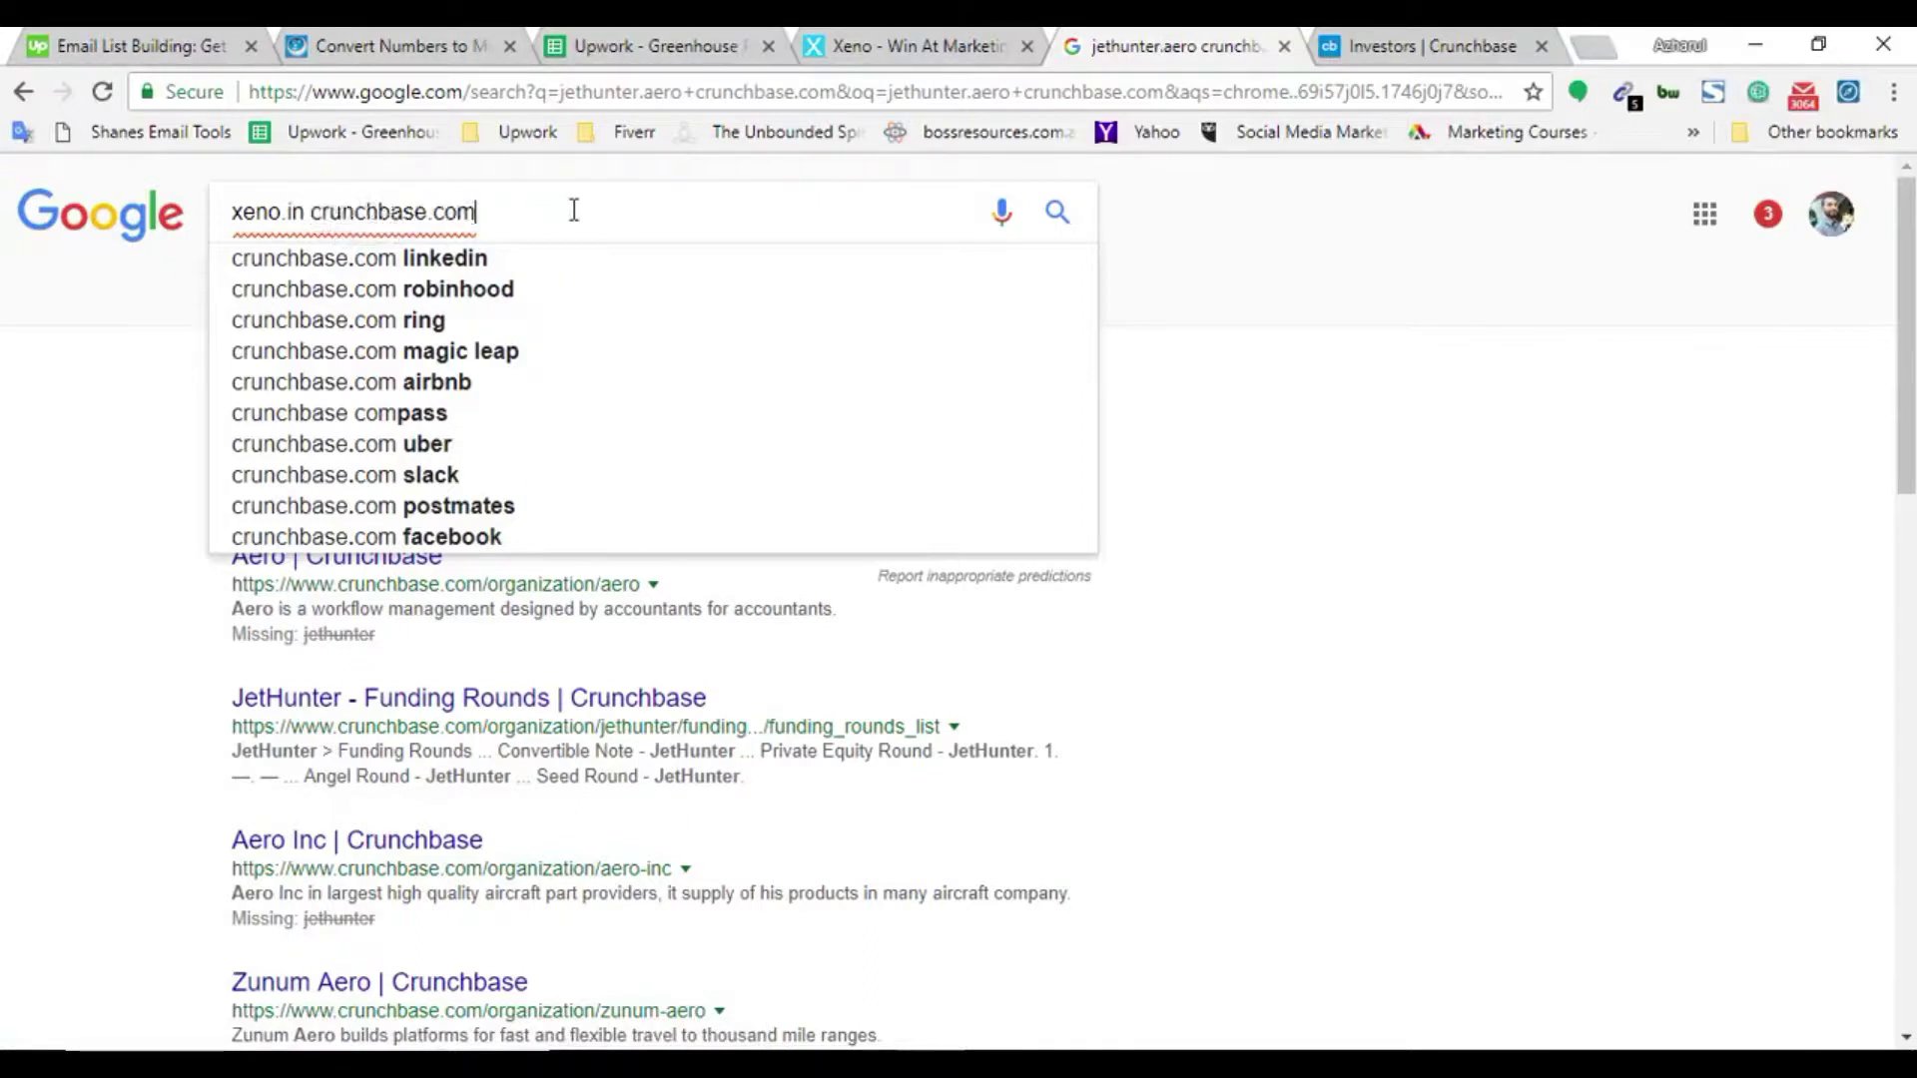
key(Return)
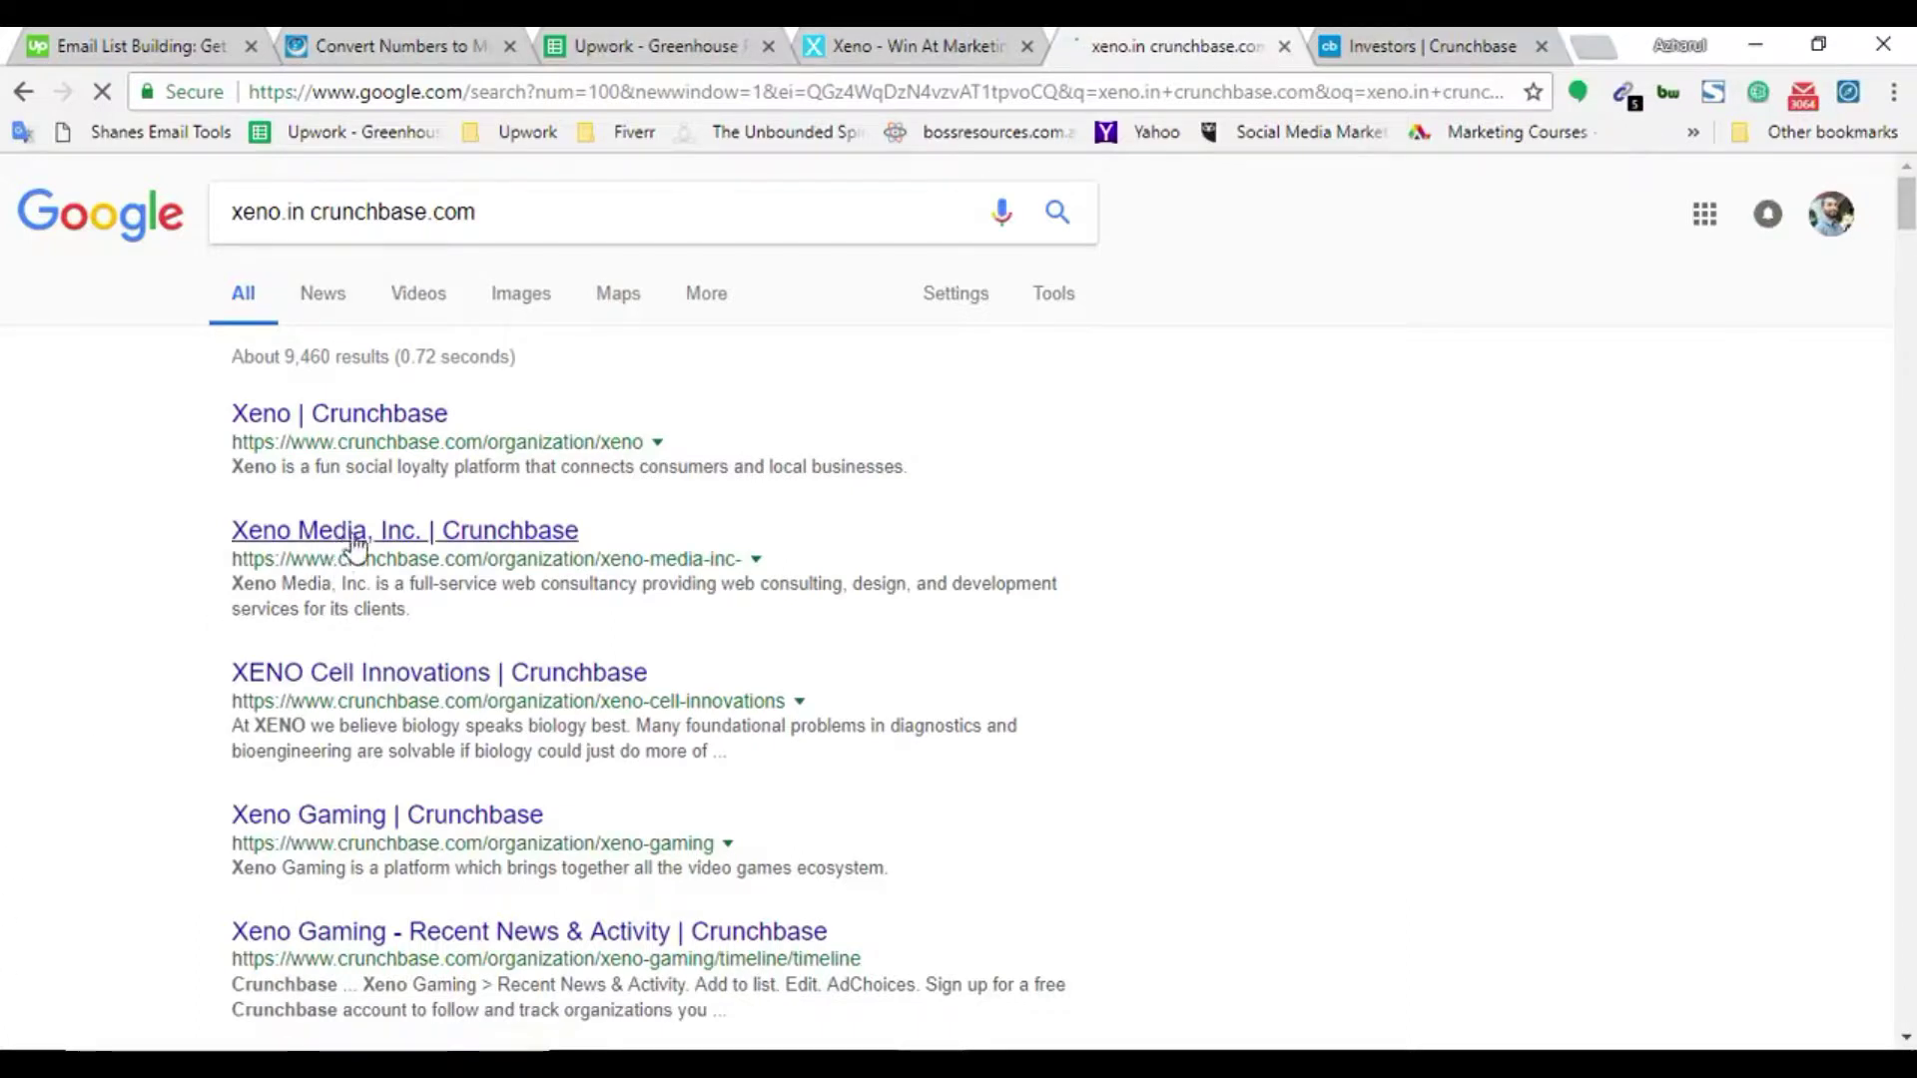
Open the Xeno Media, Inc. Crunchbase result in a new tab and close the JetHunter investors tab
middle_click(354, 540)
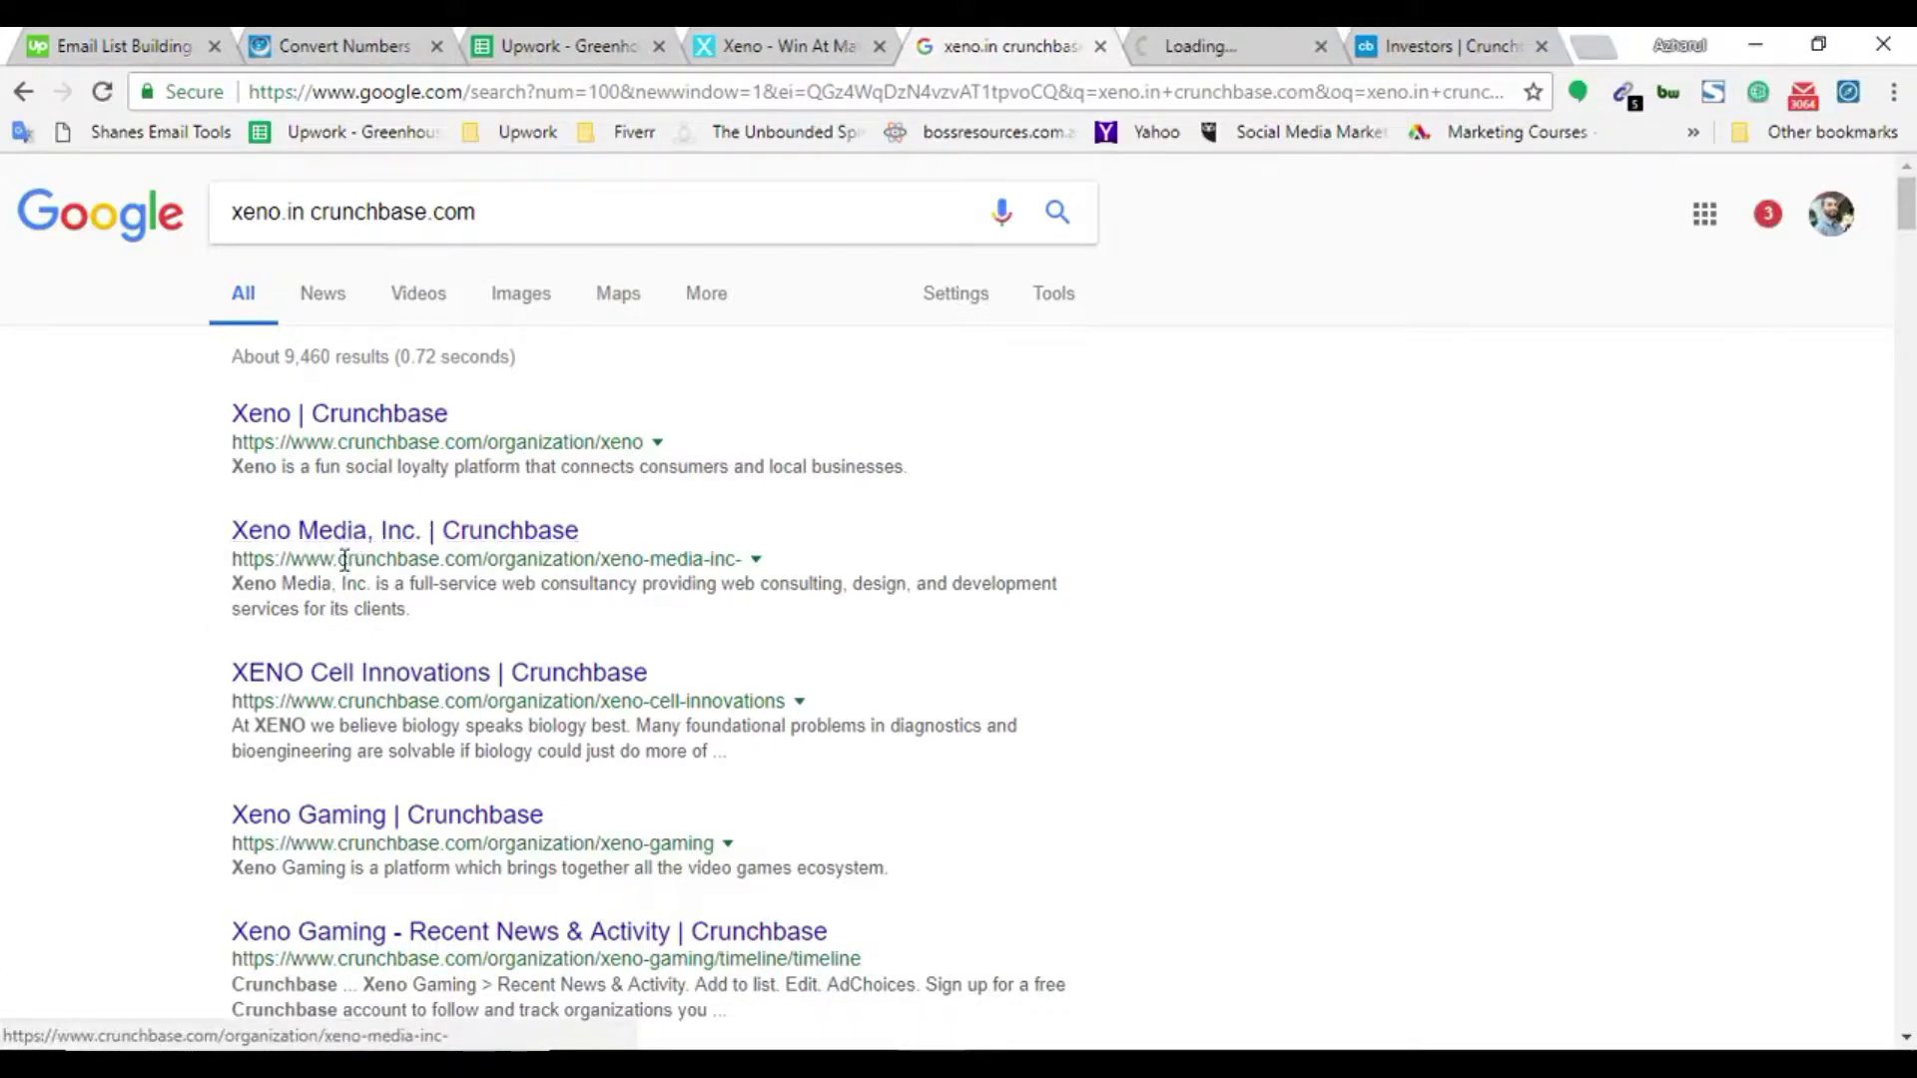
click(1542, 46)
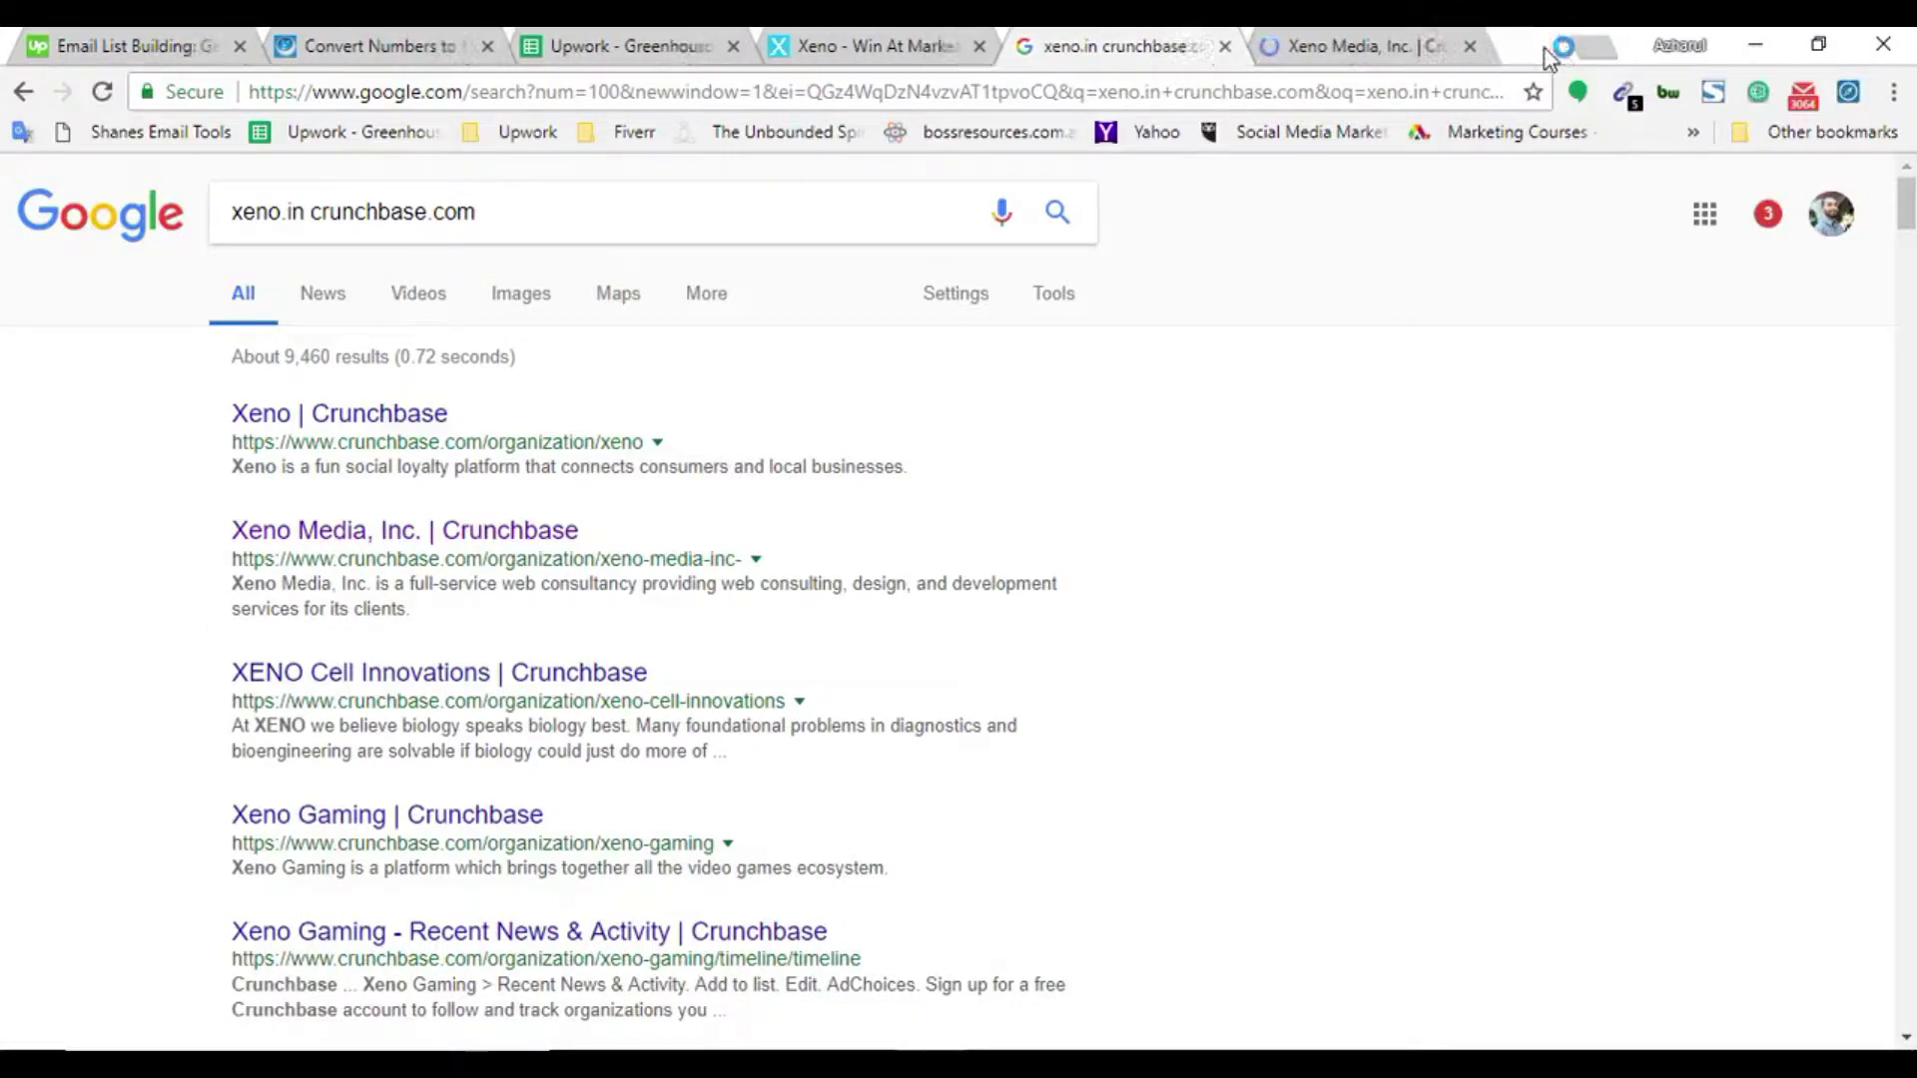
click(1471, 42)
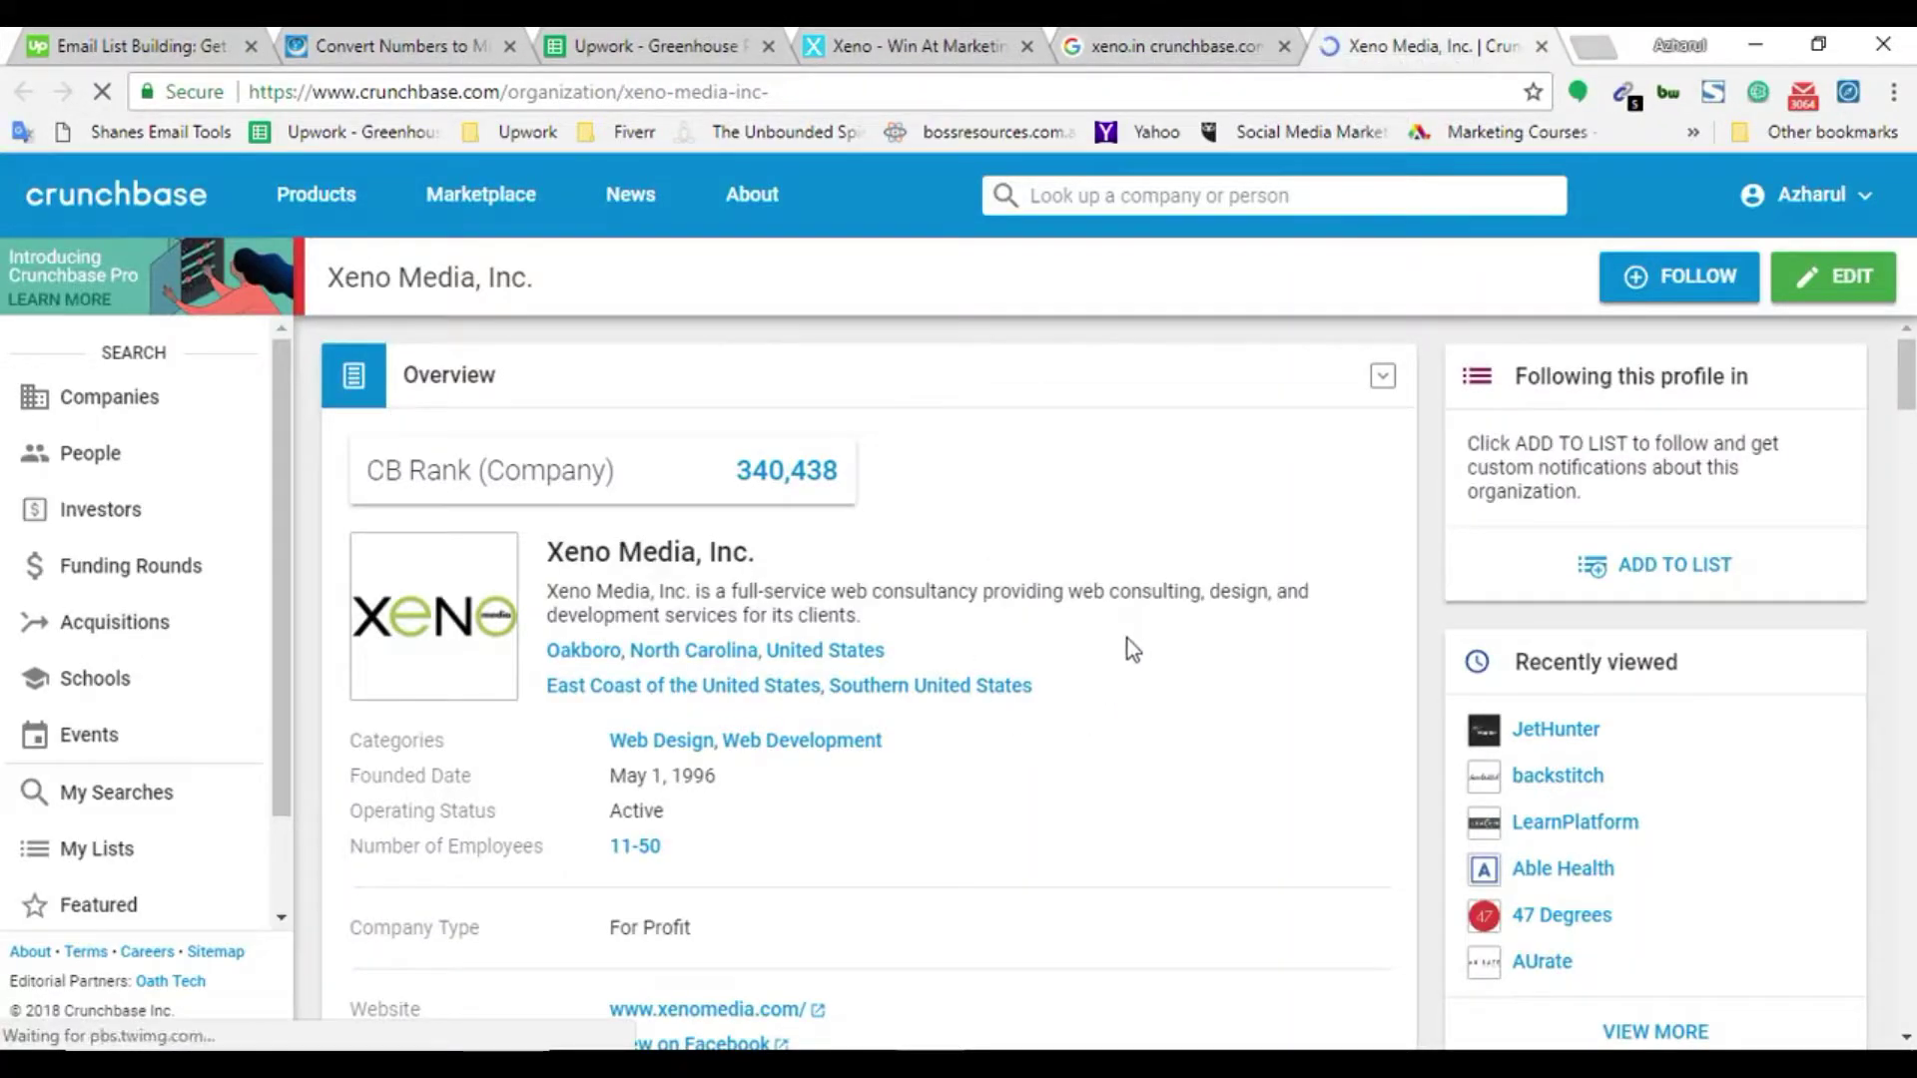
Search the Xeno Media, Inc. profile for xeno.in to check whether it belongs to the same company
key(ctrl+f)
key(ctrl+v)
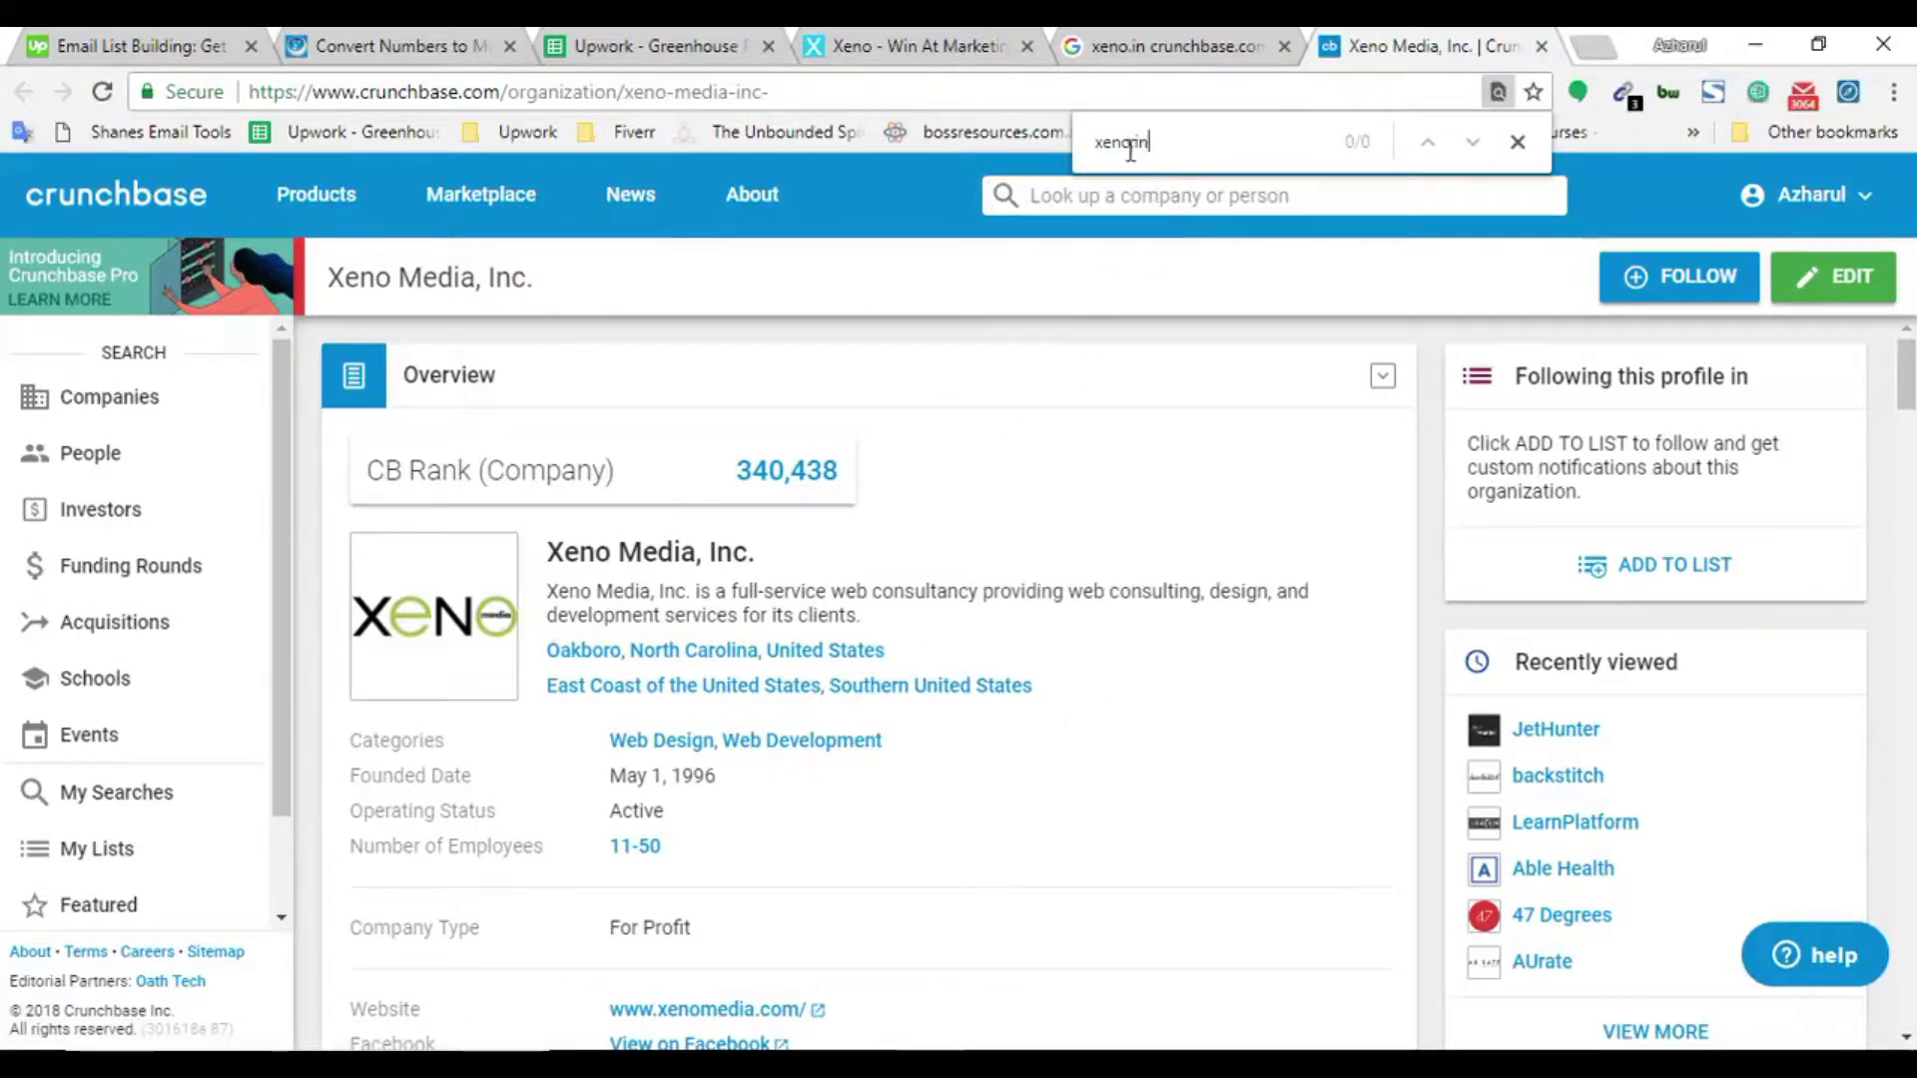
scroll(661, 793, down, 5)
scroll(1004, 534, up, 5)
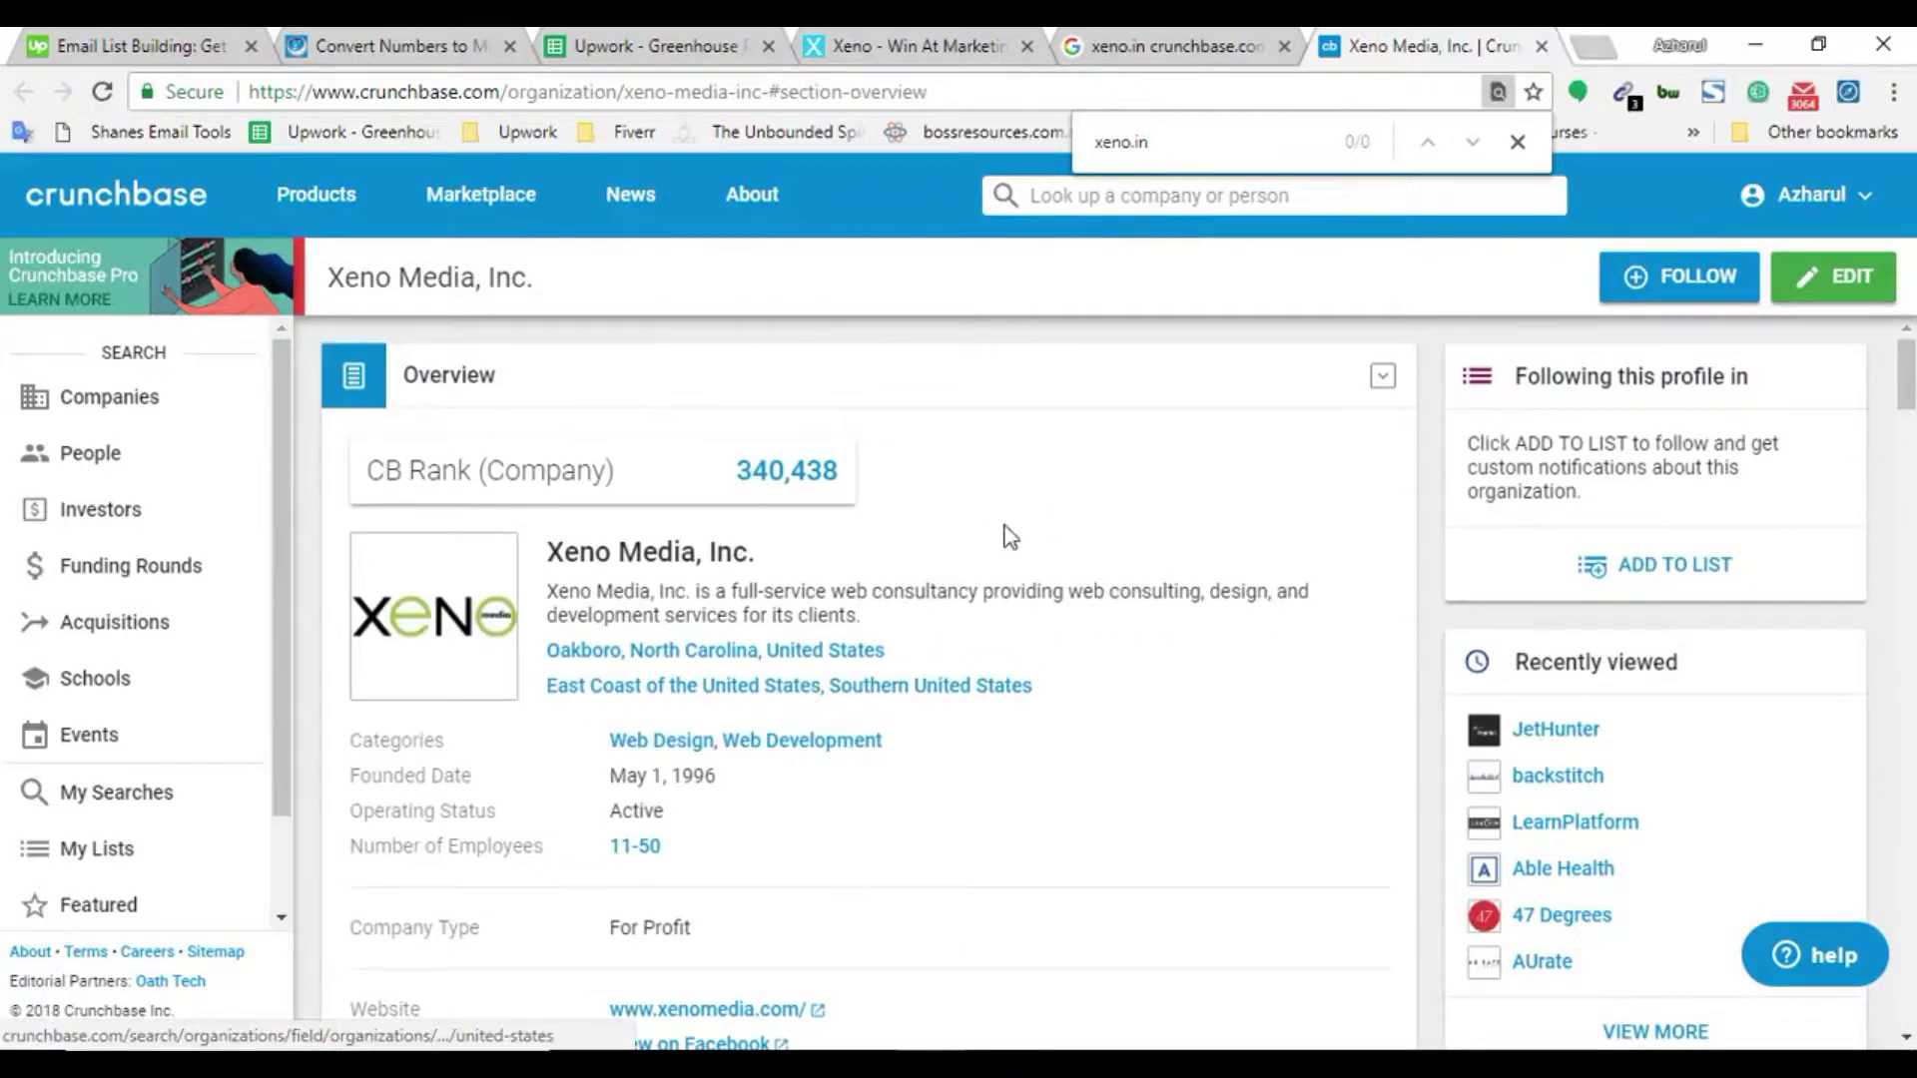
Open a blank tab, recheck the Xeno website and the Xeno Media profile, and return to the Google results
click(1598, 40)
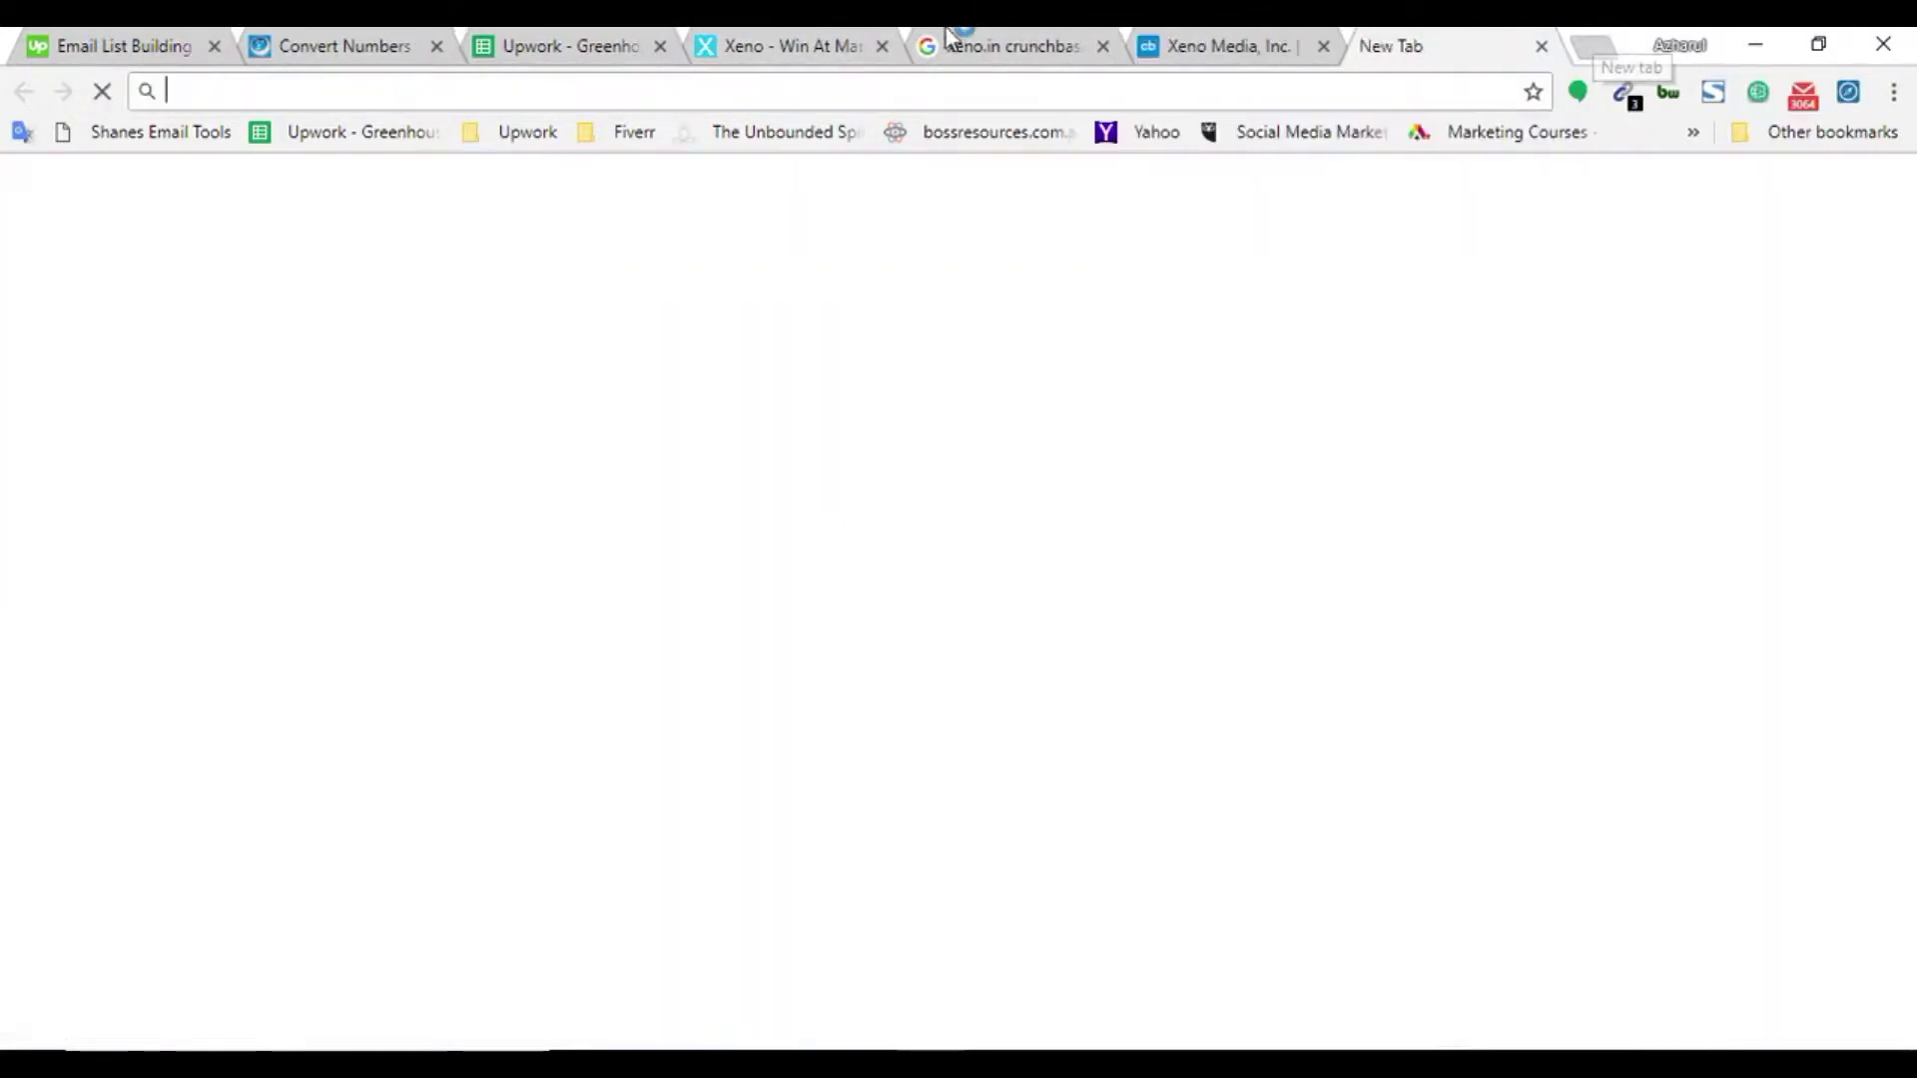
click(819, 45)
click(1176, 38)
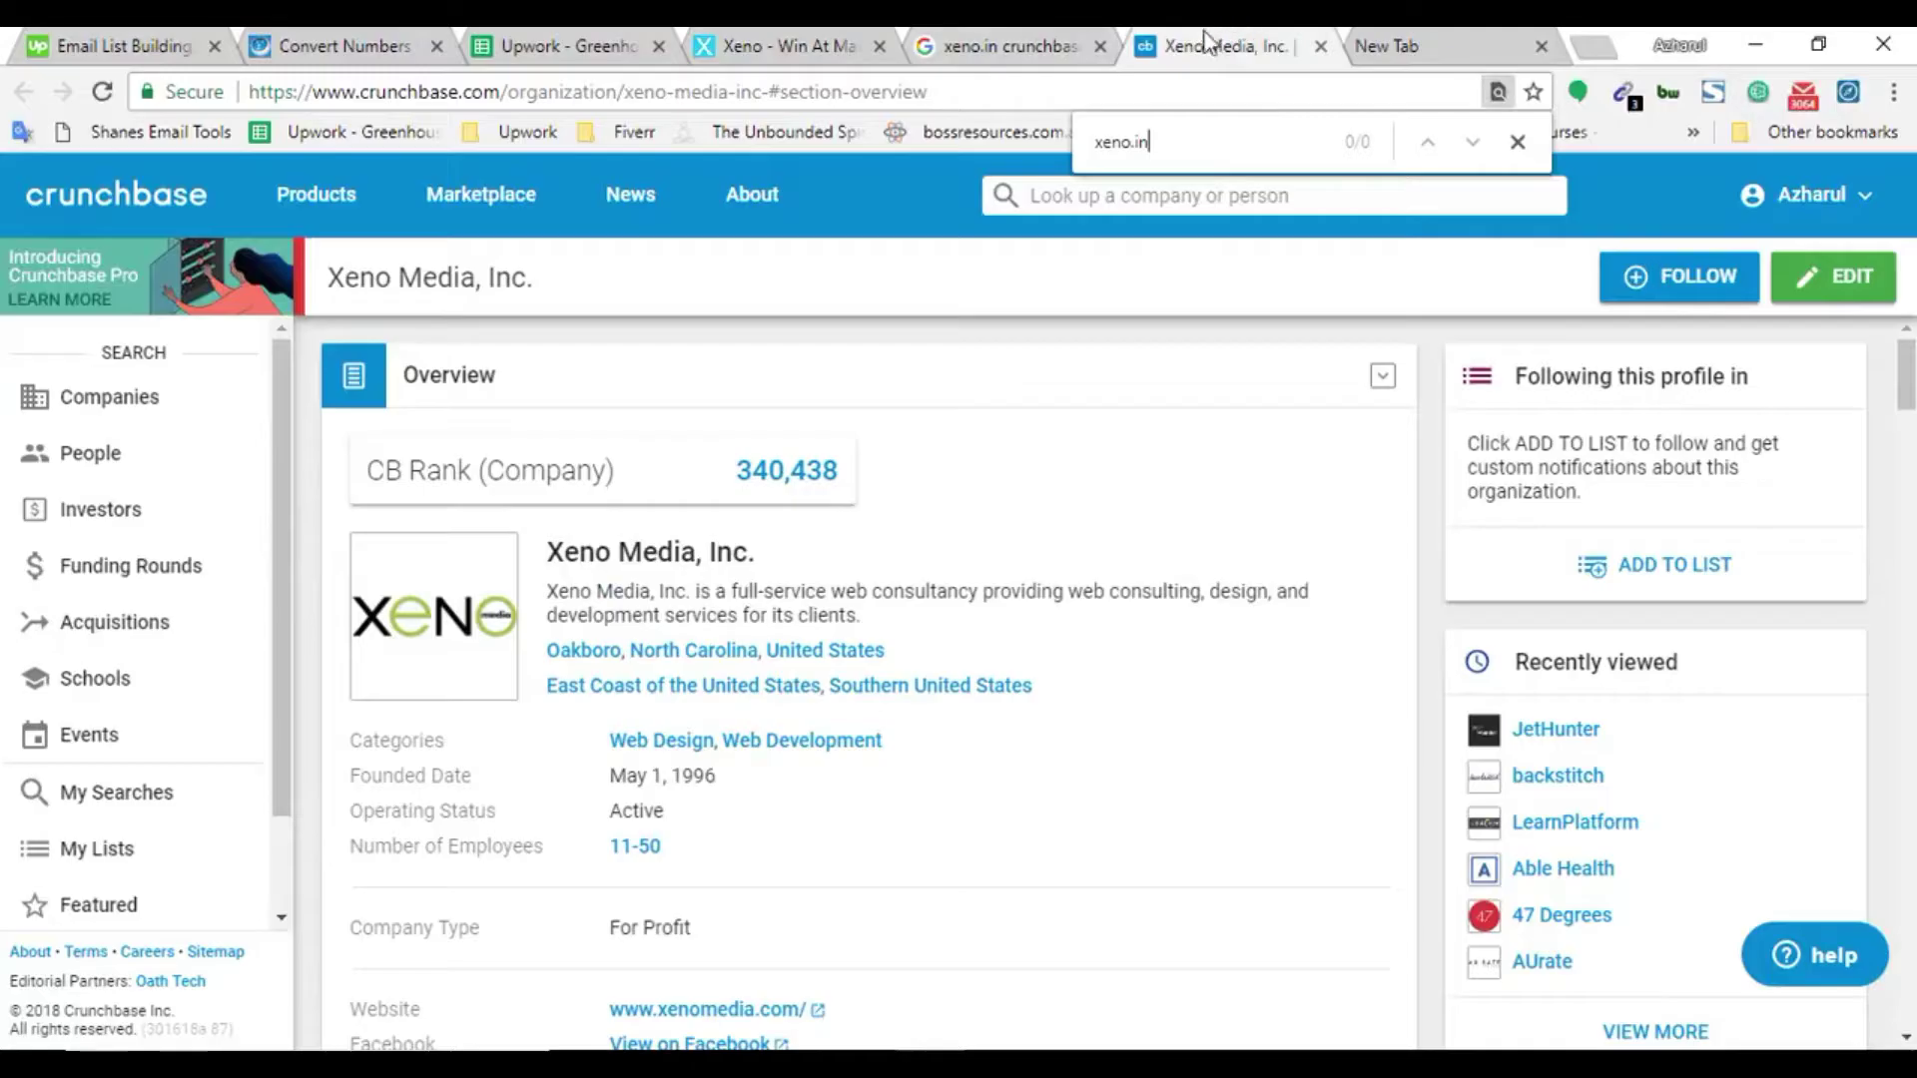
click(1024, 40)
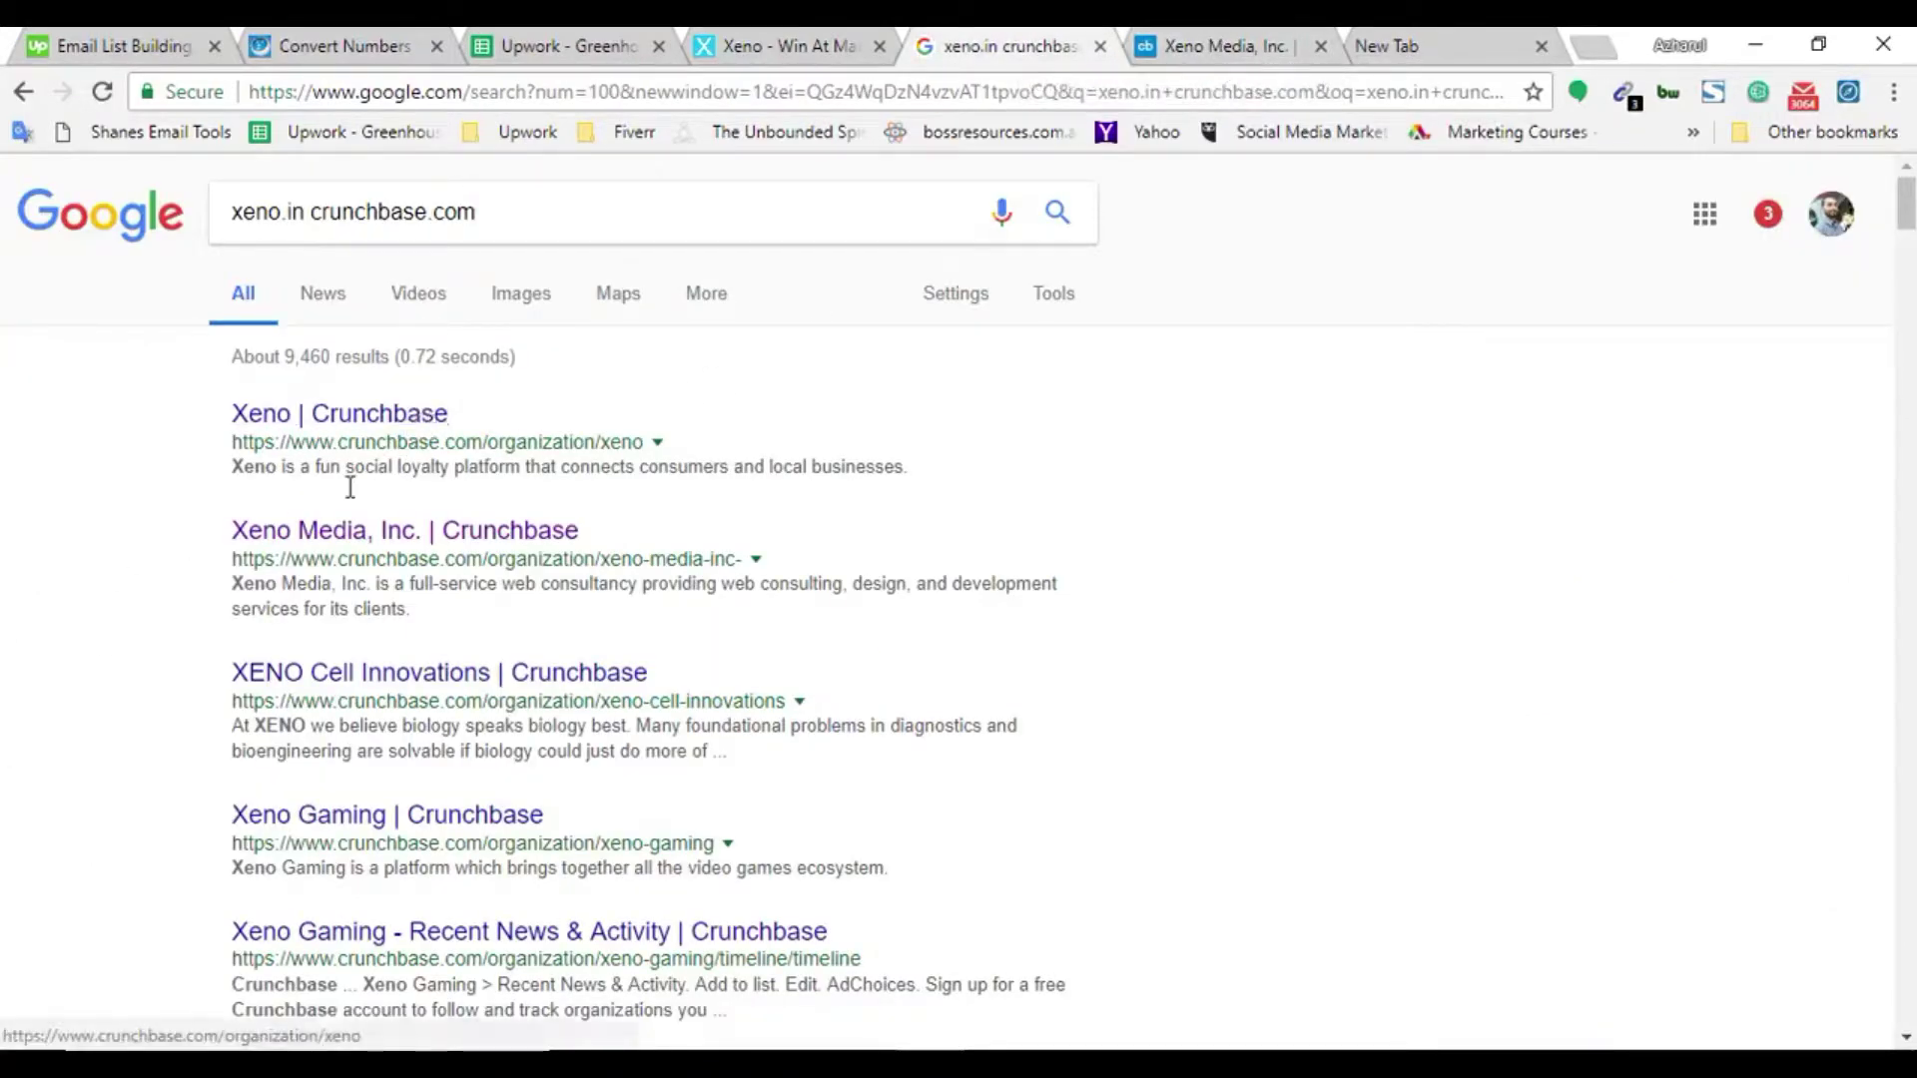
Open the Xeno Crunchbase profile from the search results in a new tab and find xeno.in on its page
middle_click(290, 418)
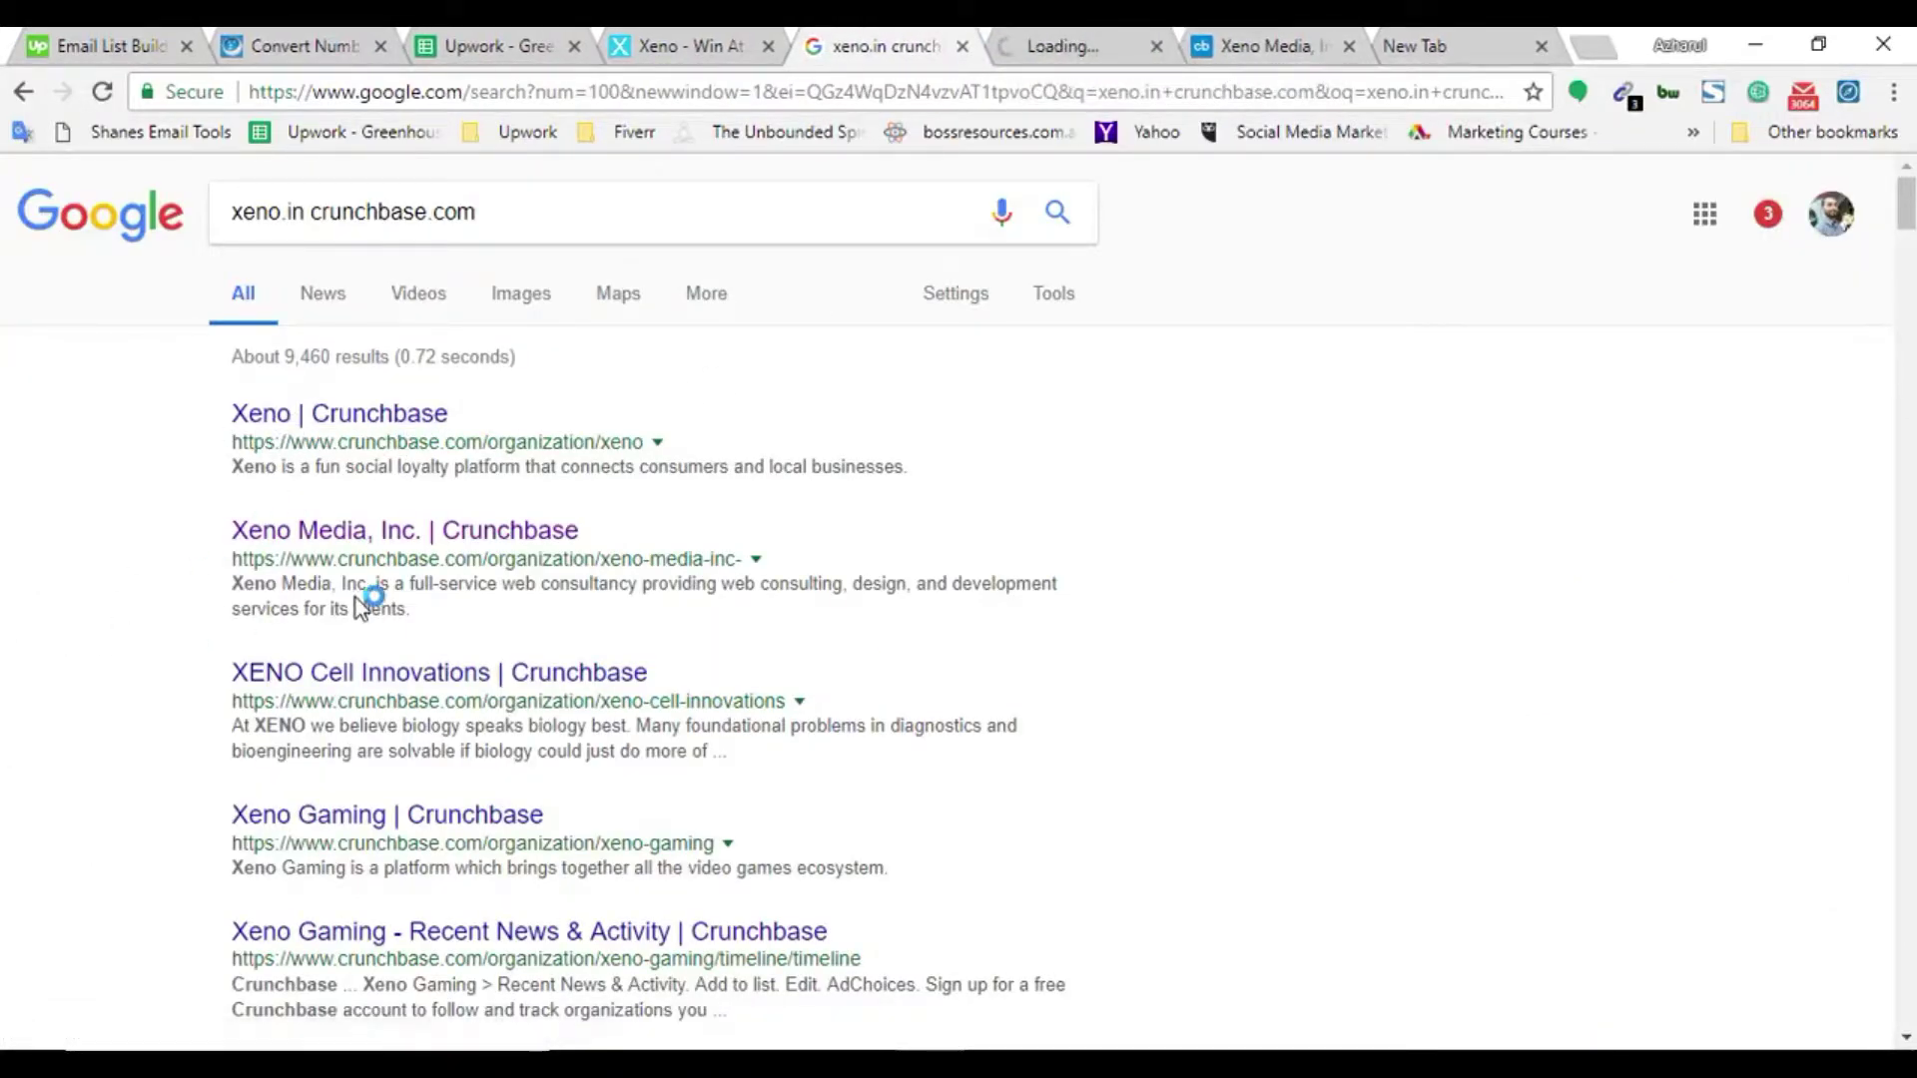
click(1054, 45)
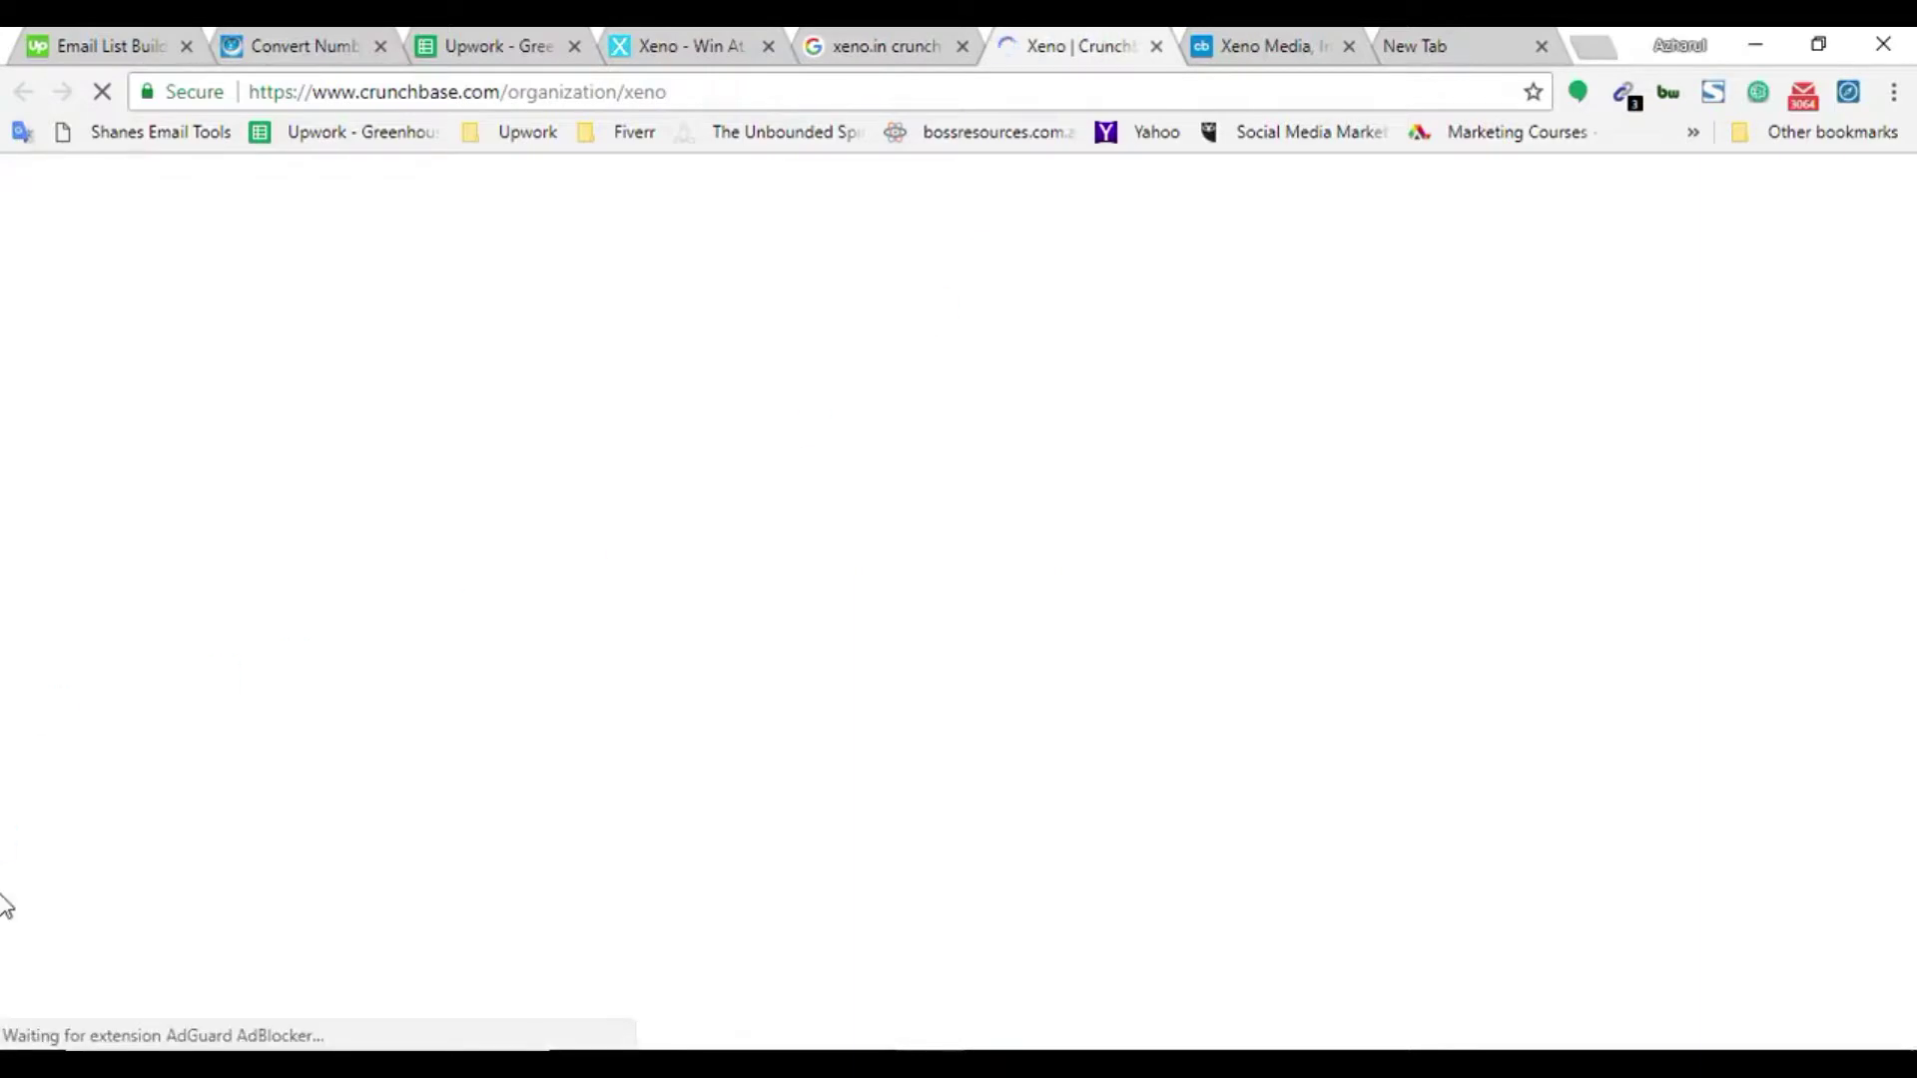
key(ctrl+f)
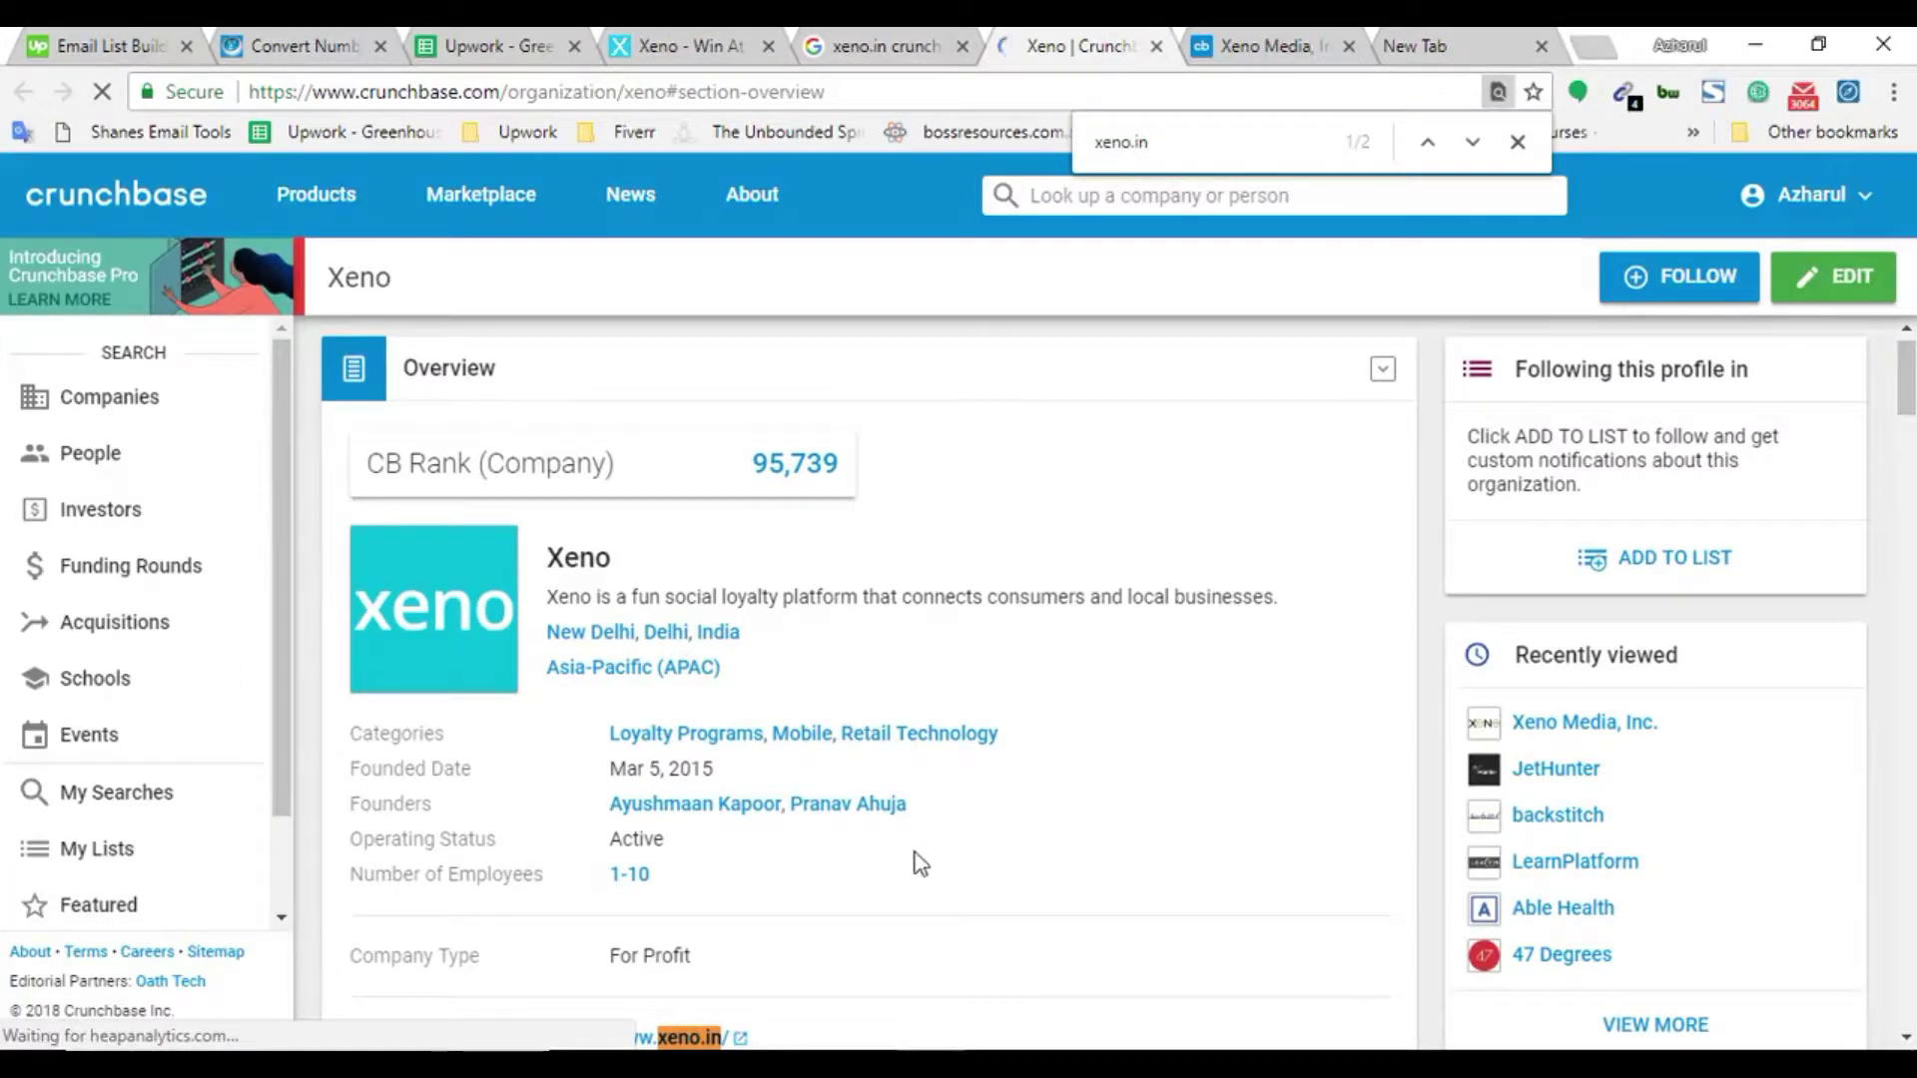
key(Return)
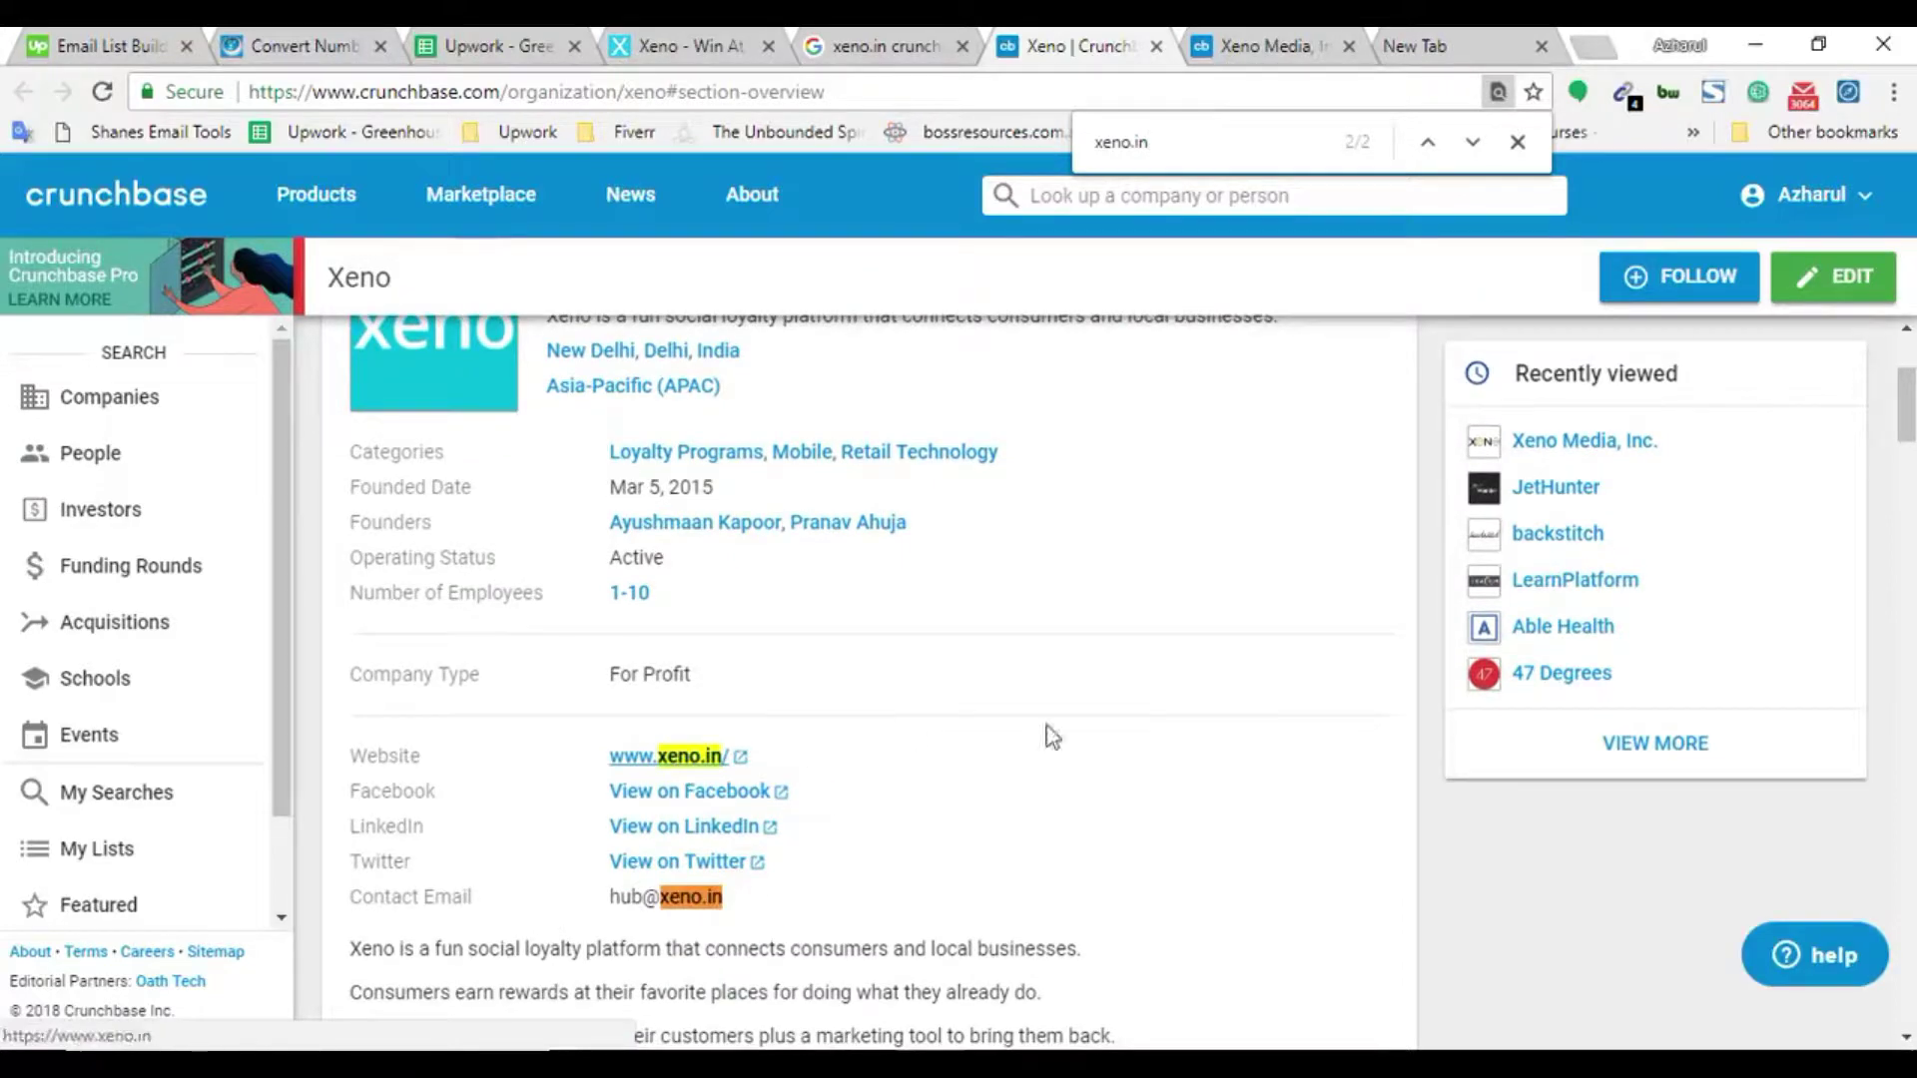
scroll(829, 771, up, 3)
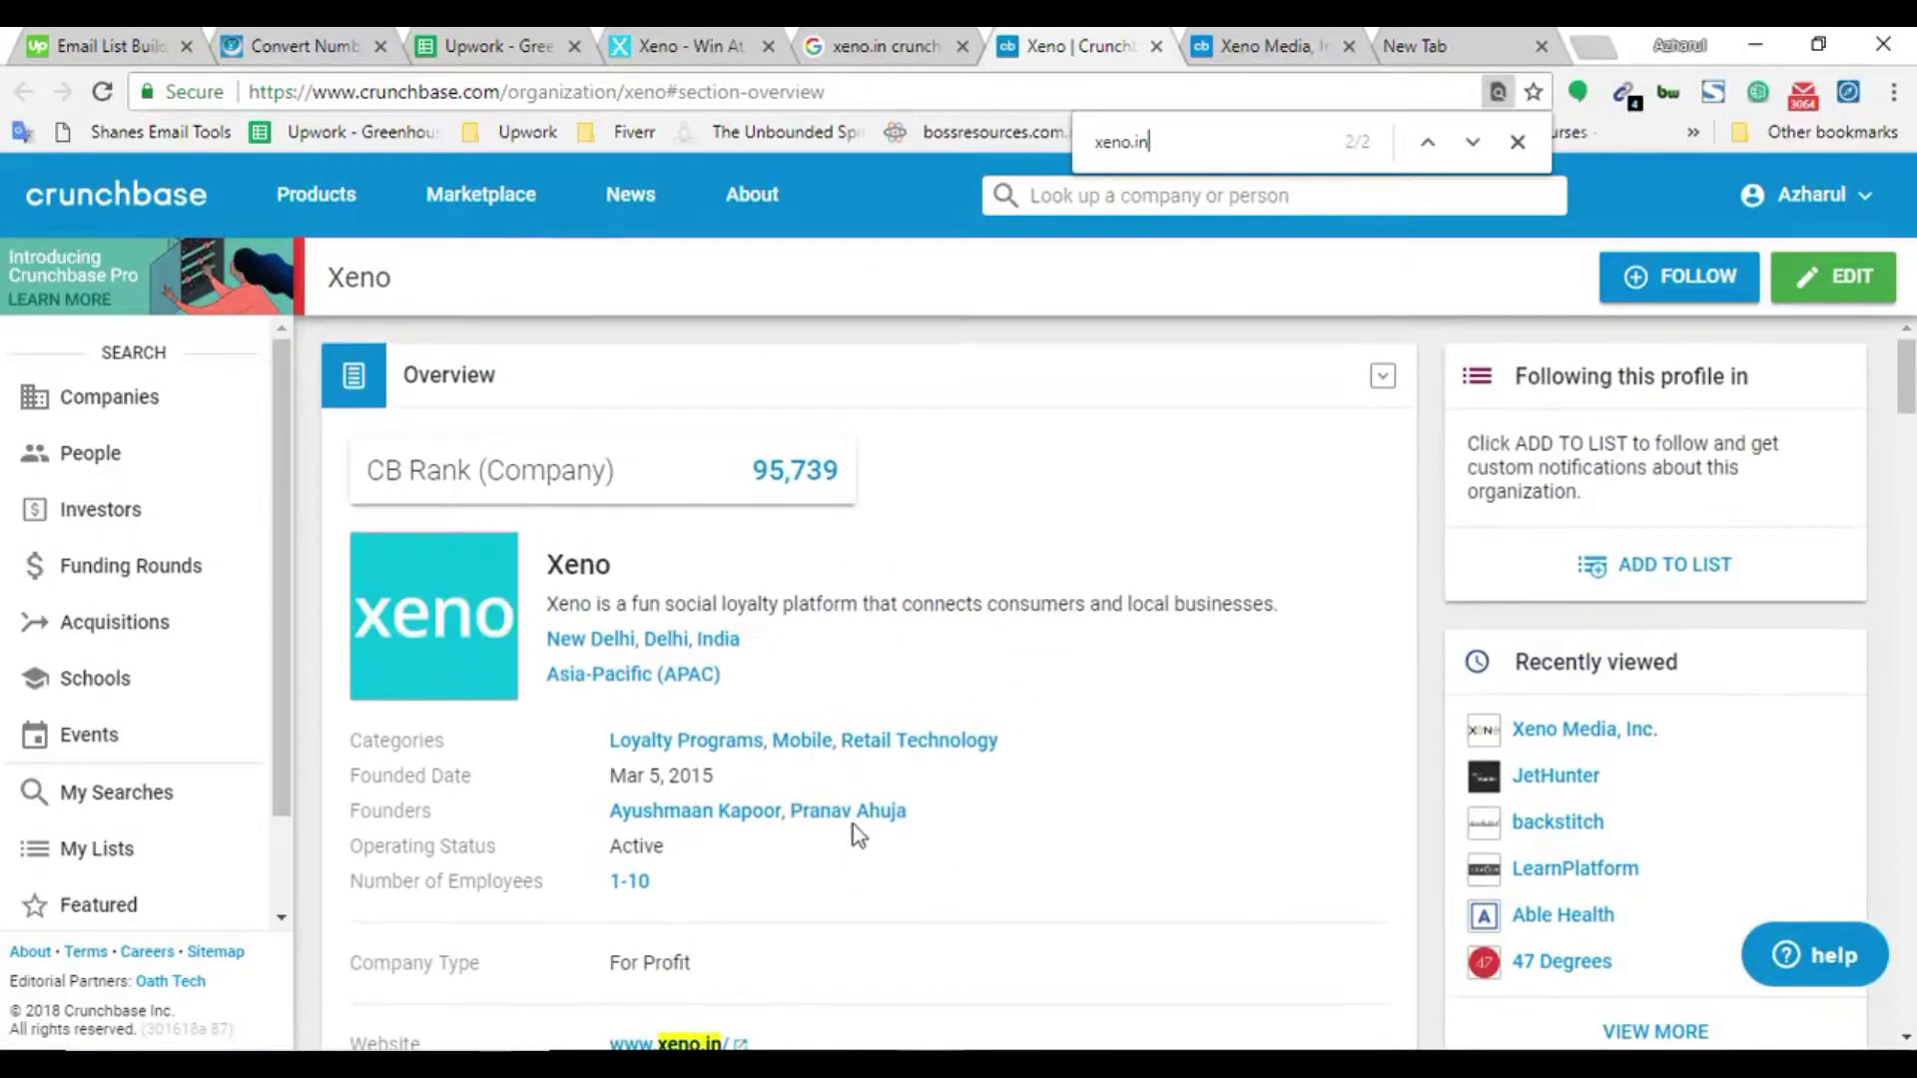
Close the Xeno Media, Inc. Crunchbase page and the empty new tab
click(1327, 40)
click(1350, 46)
click(1349, 46)
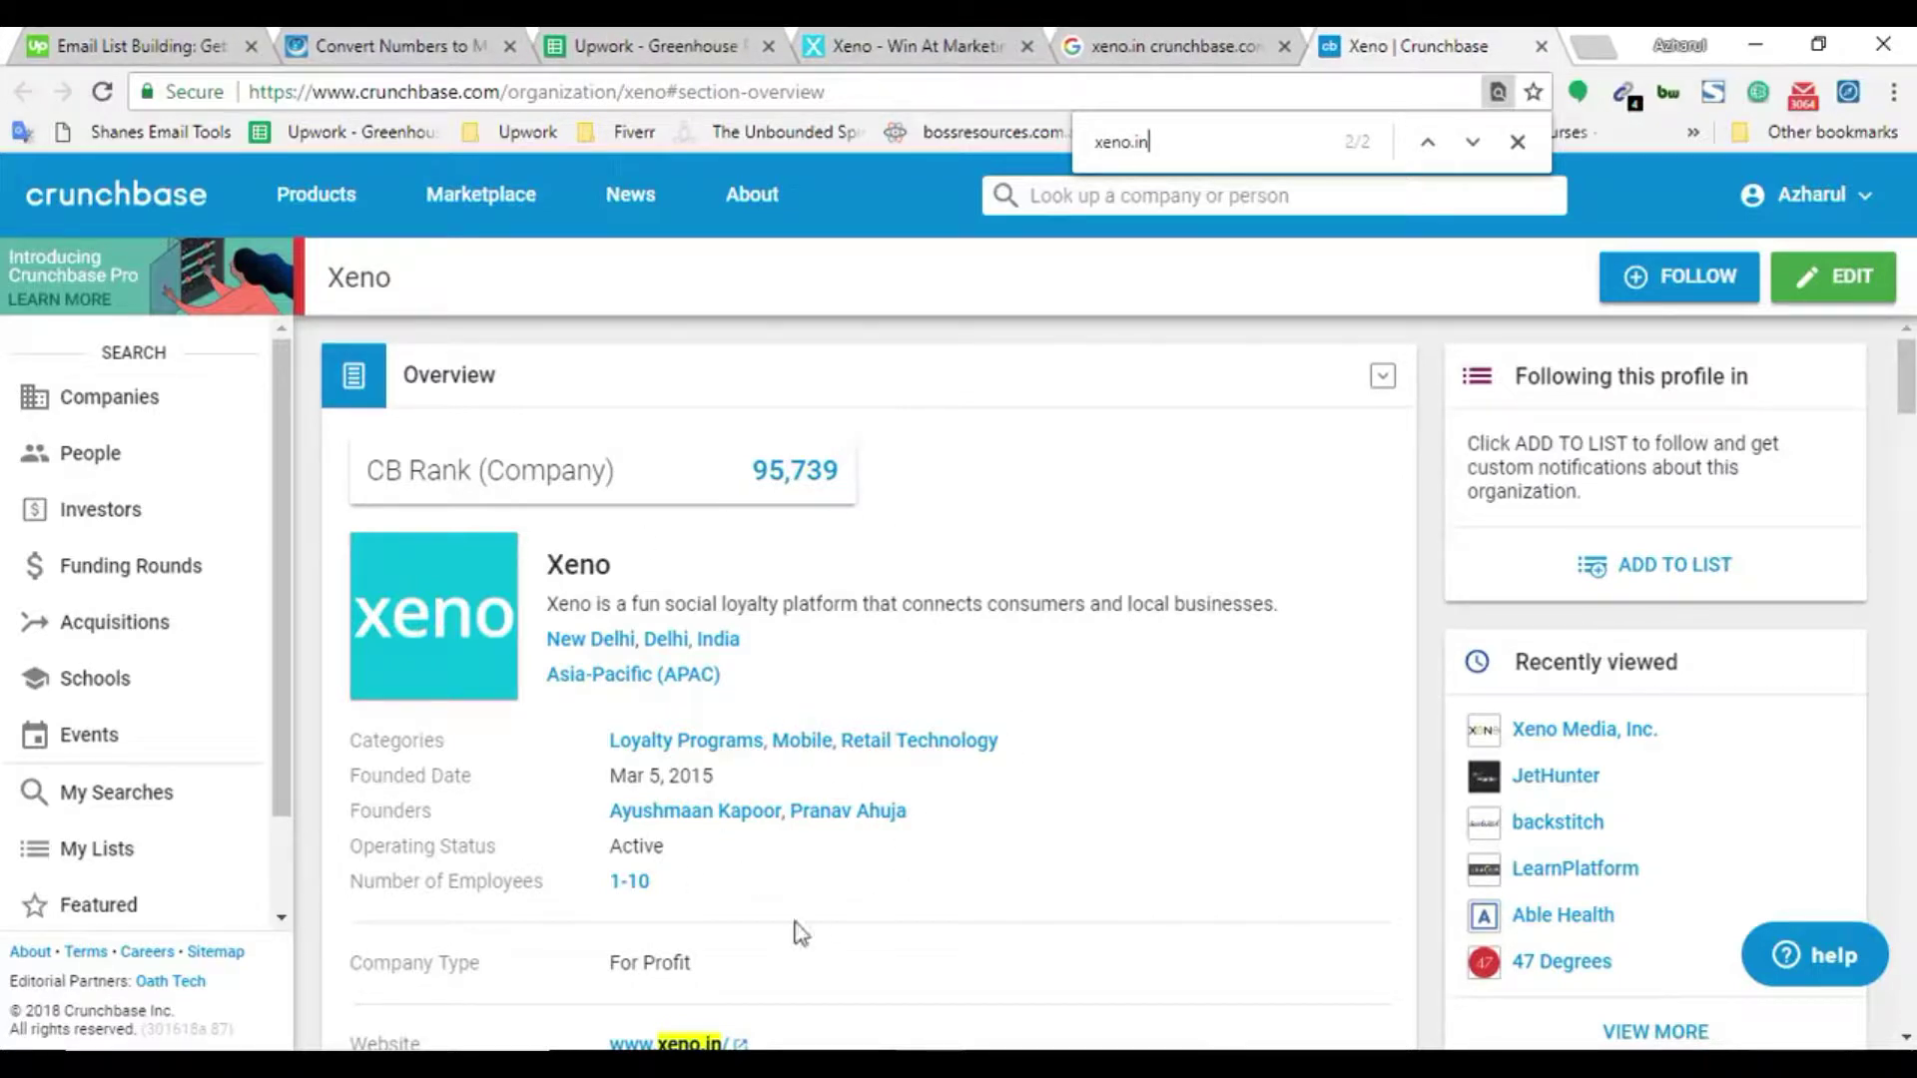
Copy the company name Xeno from the Crunchbase profile into column B of the xeno.in row in the spreadsheet
scroll(819, 899, down, 3)
scroll(881, 796, up, 3)
double_click(352, 277)
key(ctrl+c)
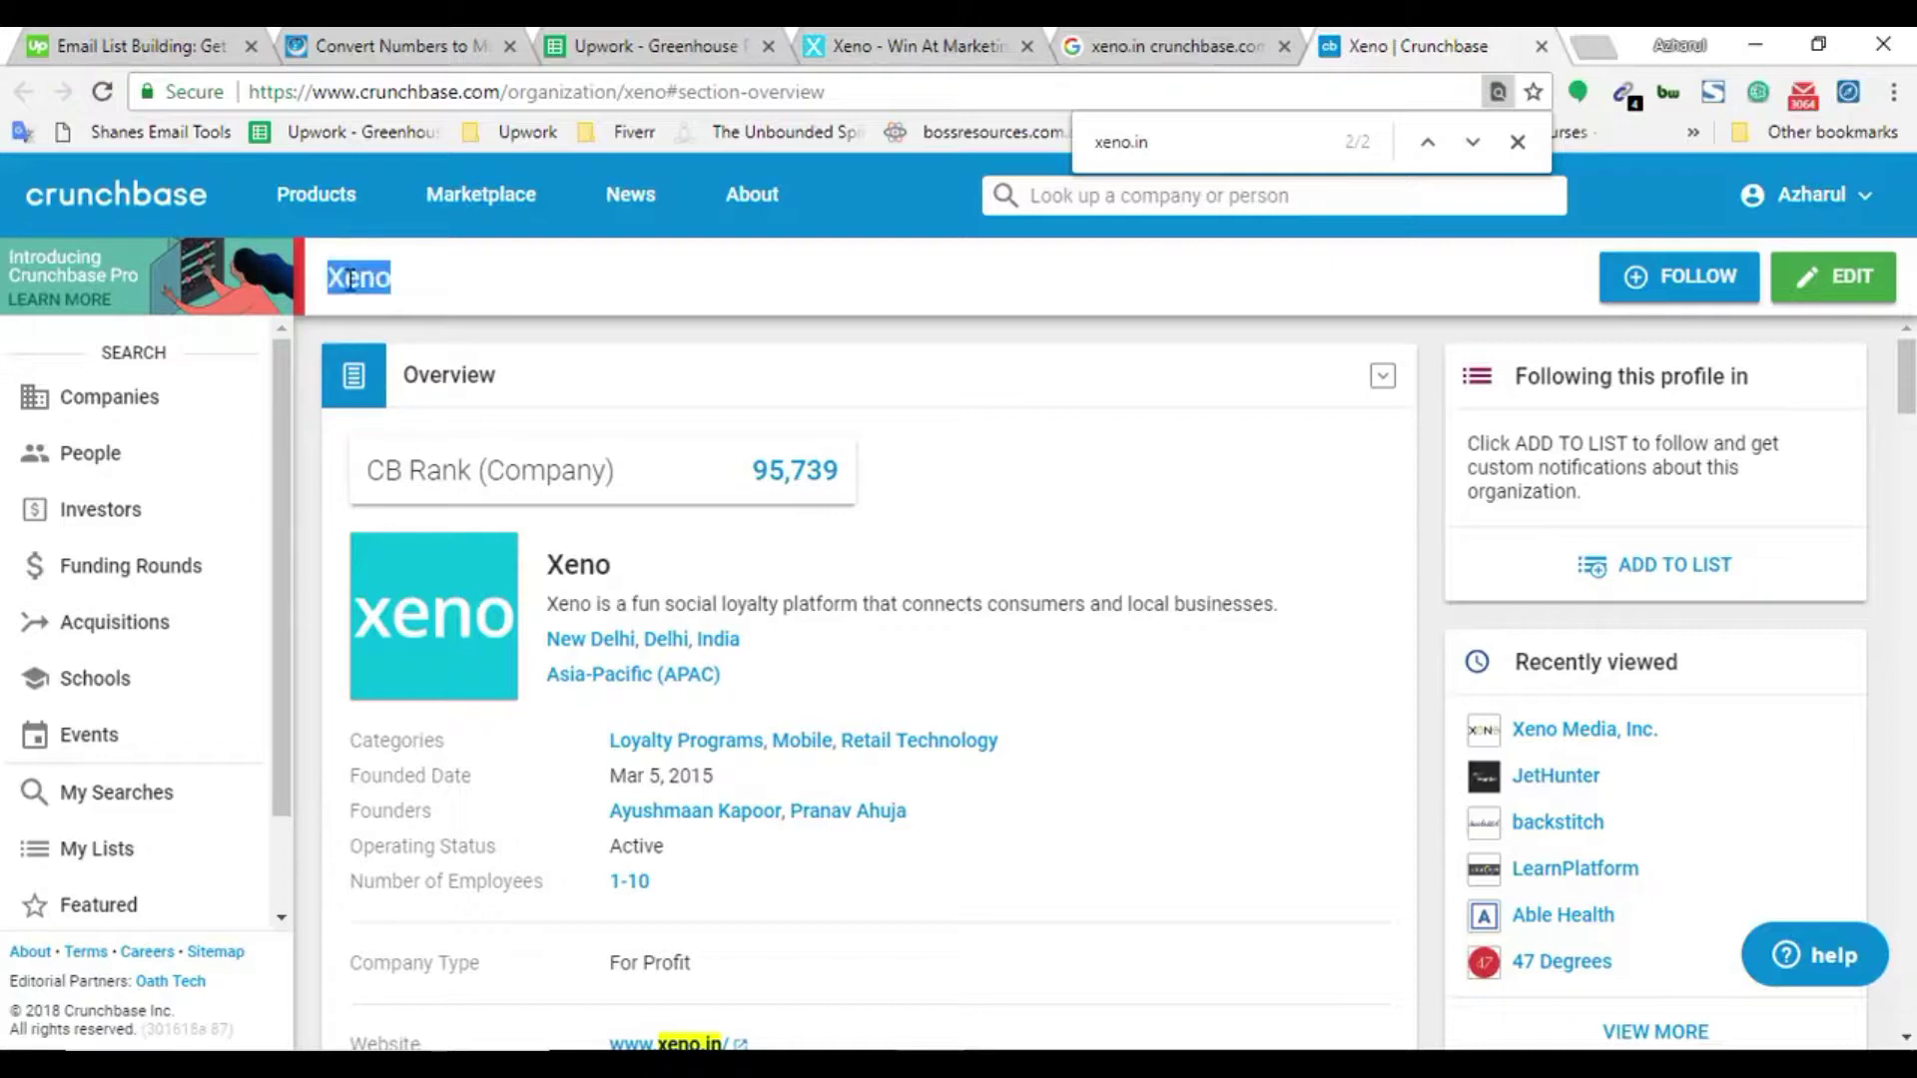
click(609, 32)
click(357, 504)
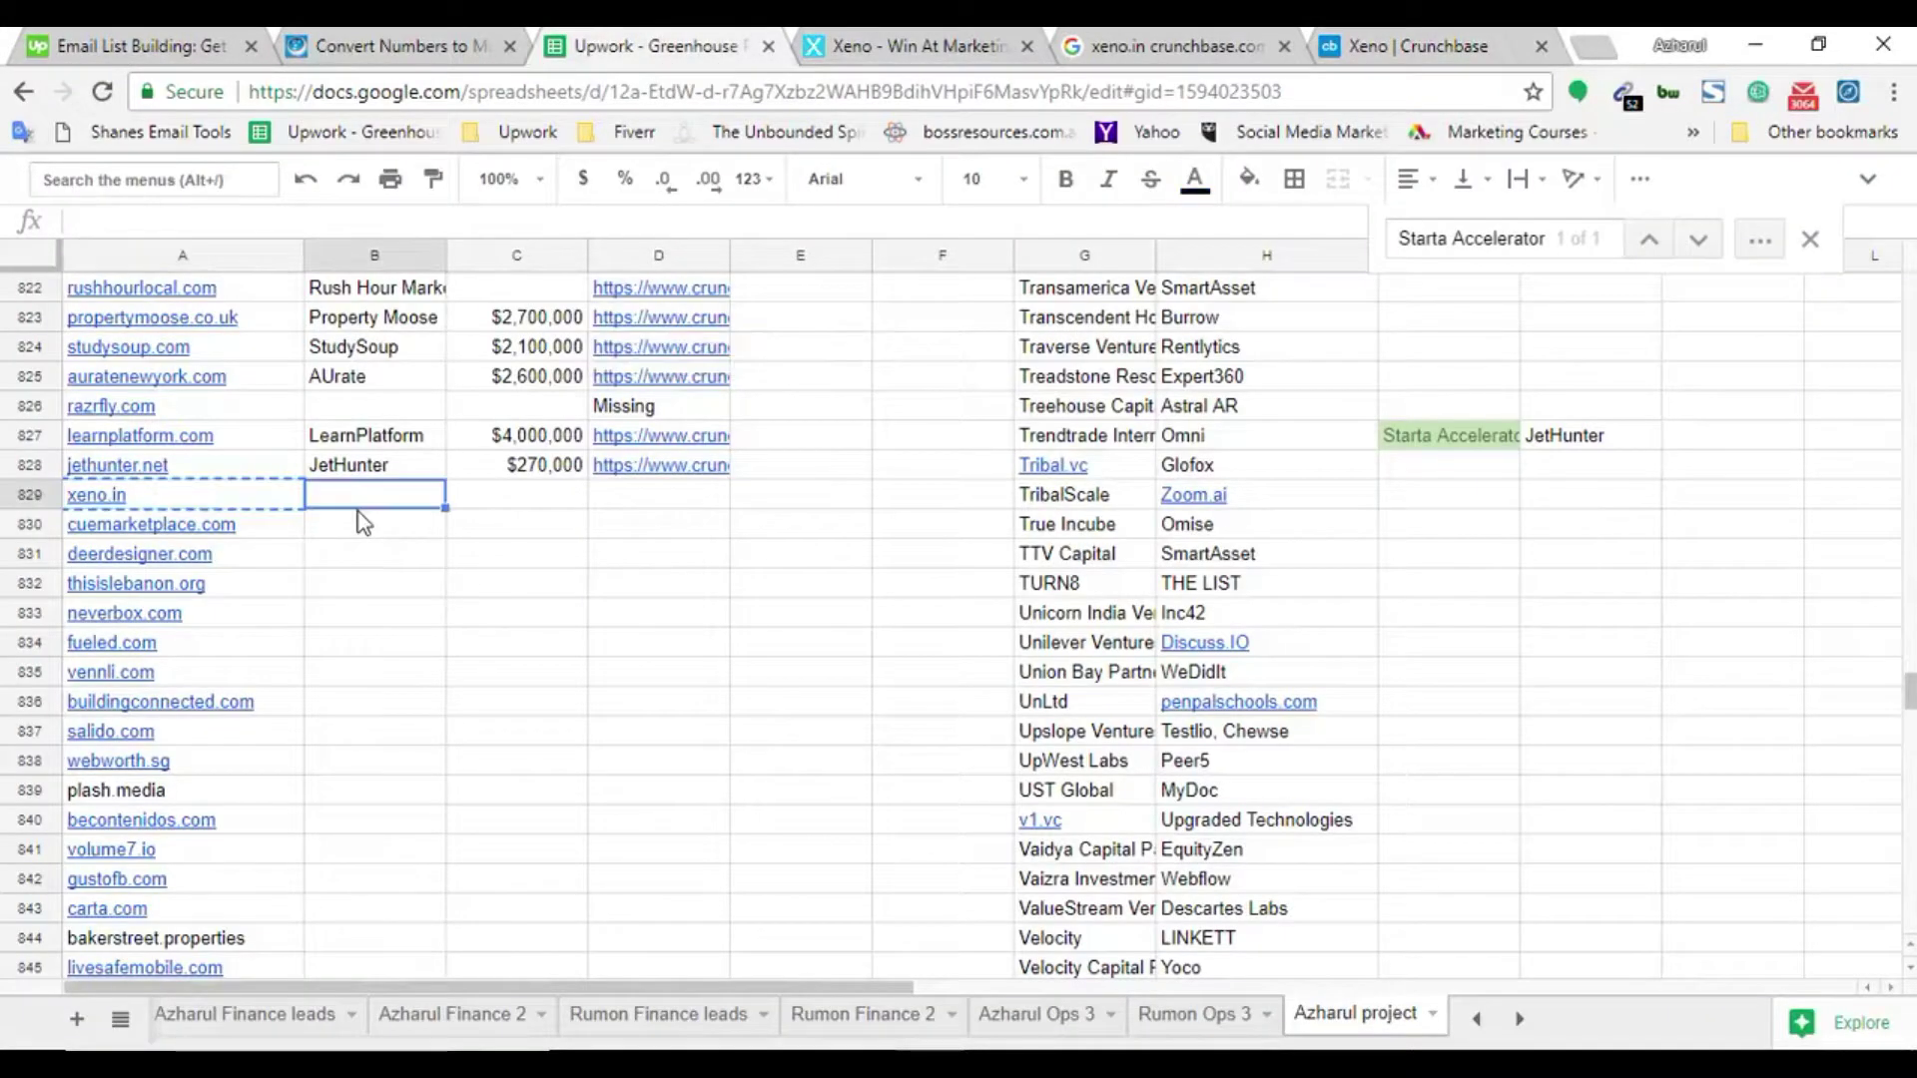
key(ctrl+v)
Switch to Notepad, replace its text with the copied name Xeno, and return to the Crunchbase profile
key(alt+Tab)
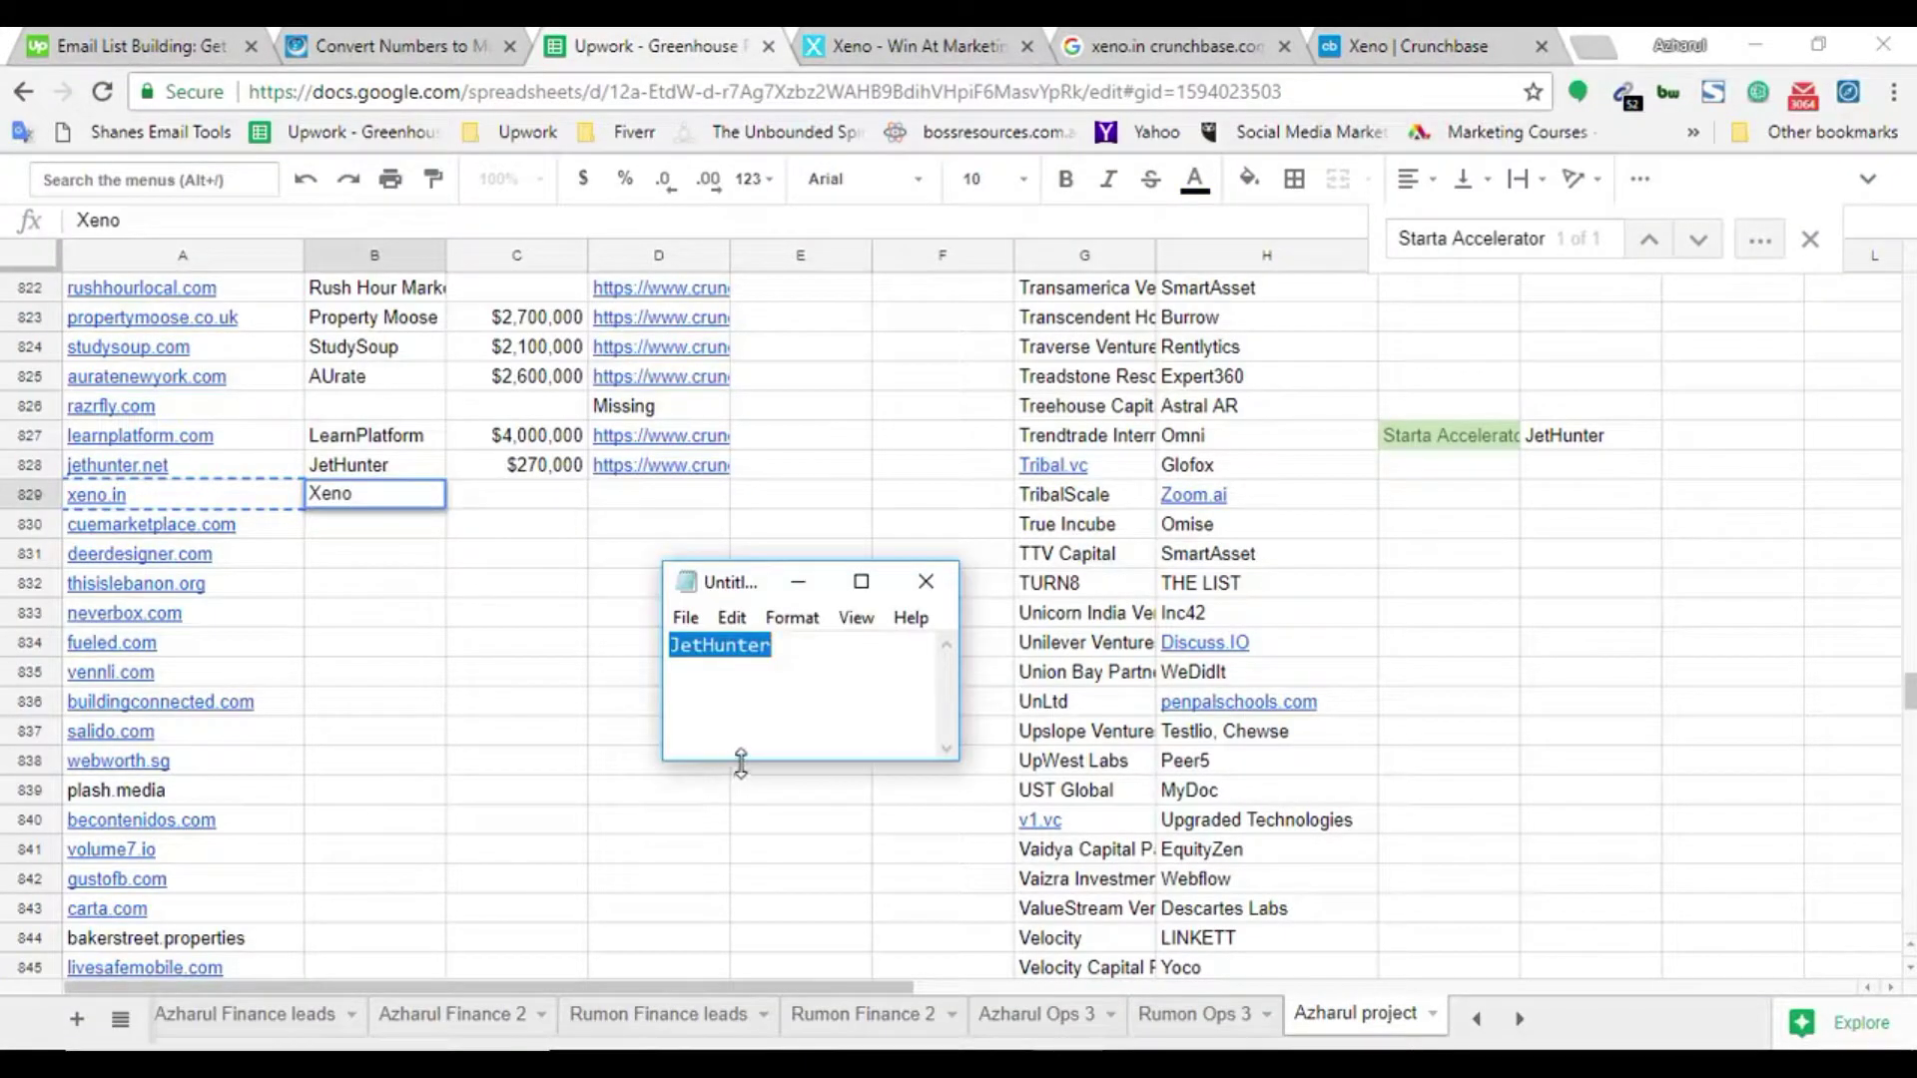
key(ctrl+v)
key(alt+Tab)
key(ctrl+Tab)
key(ctrl+Tab)
key(ctrl+Tab)
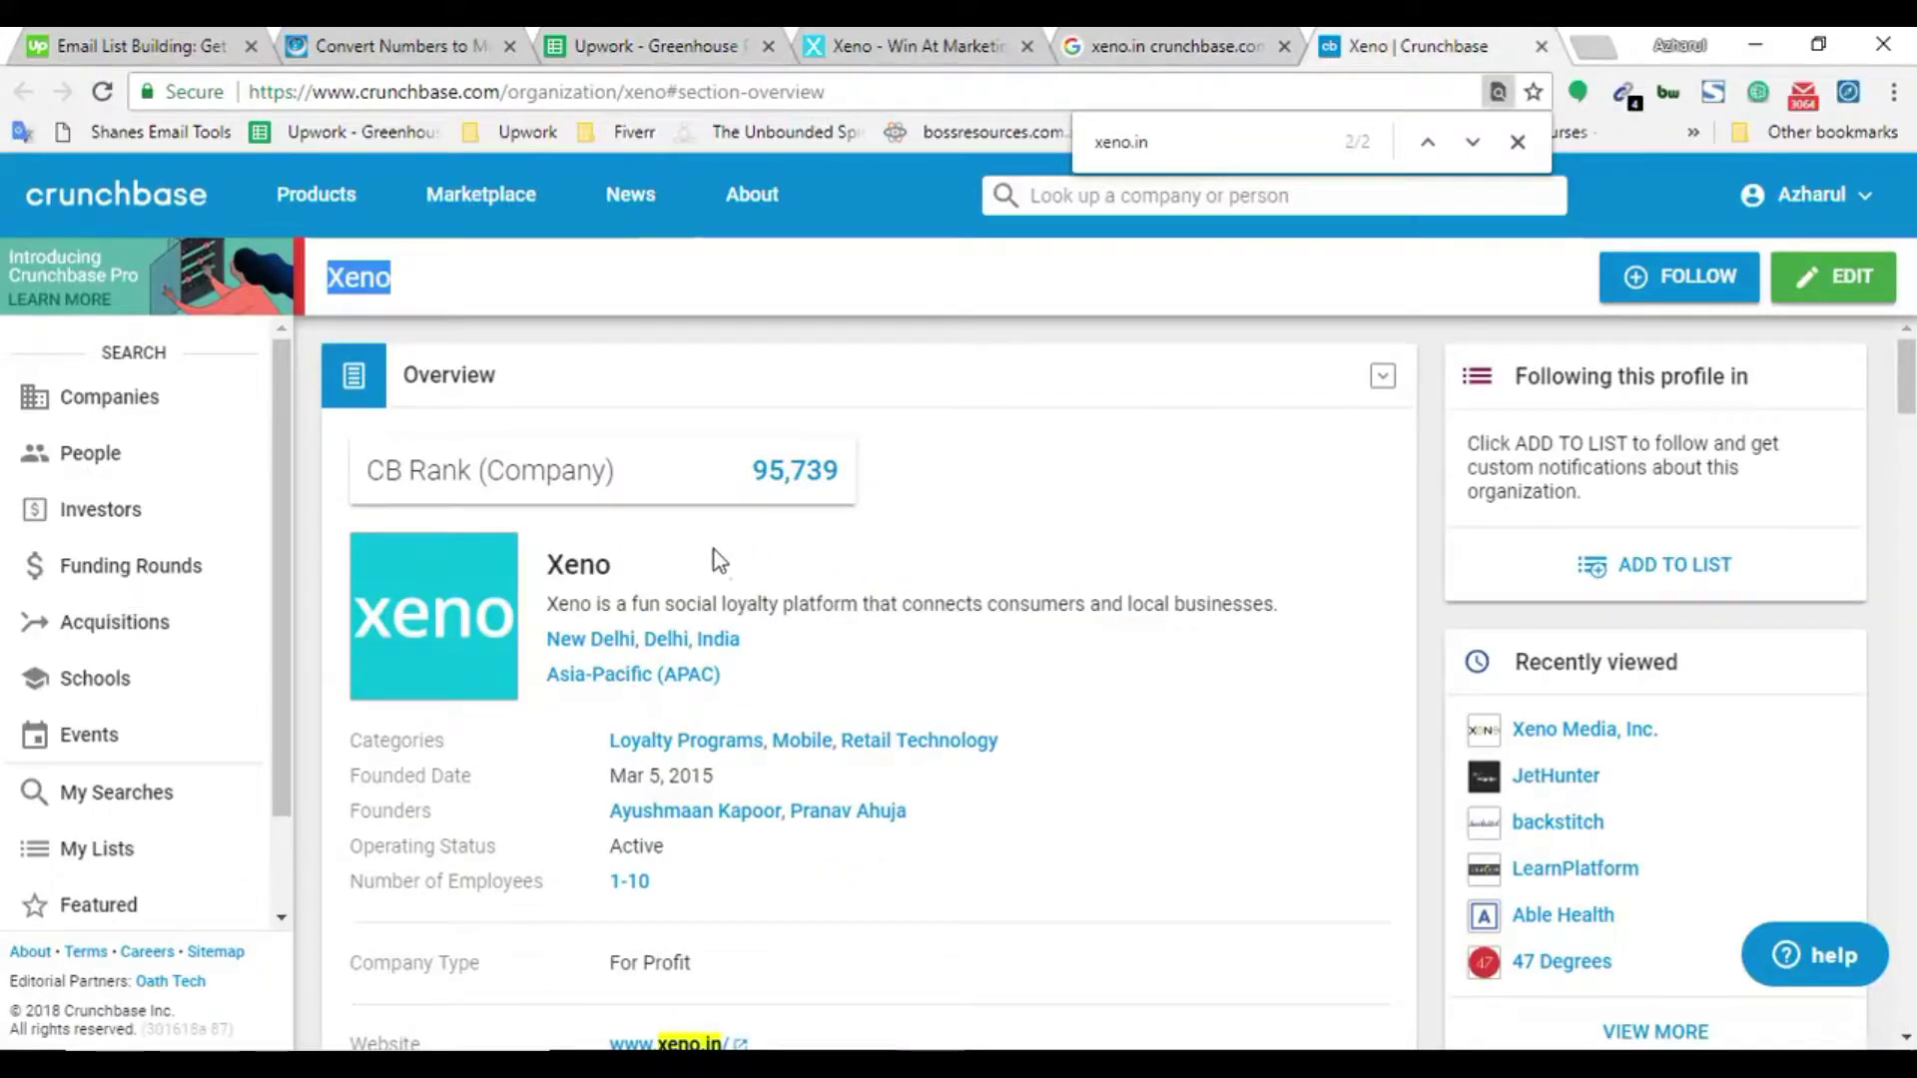
click(682, 37)
key(Tab)
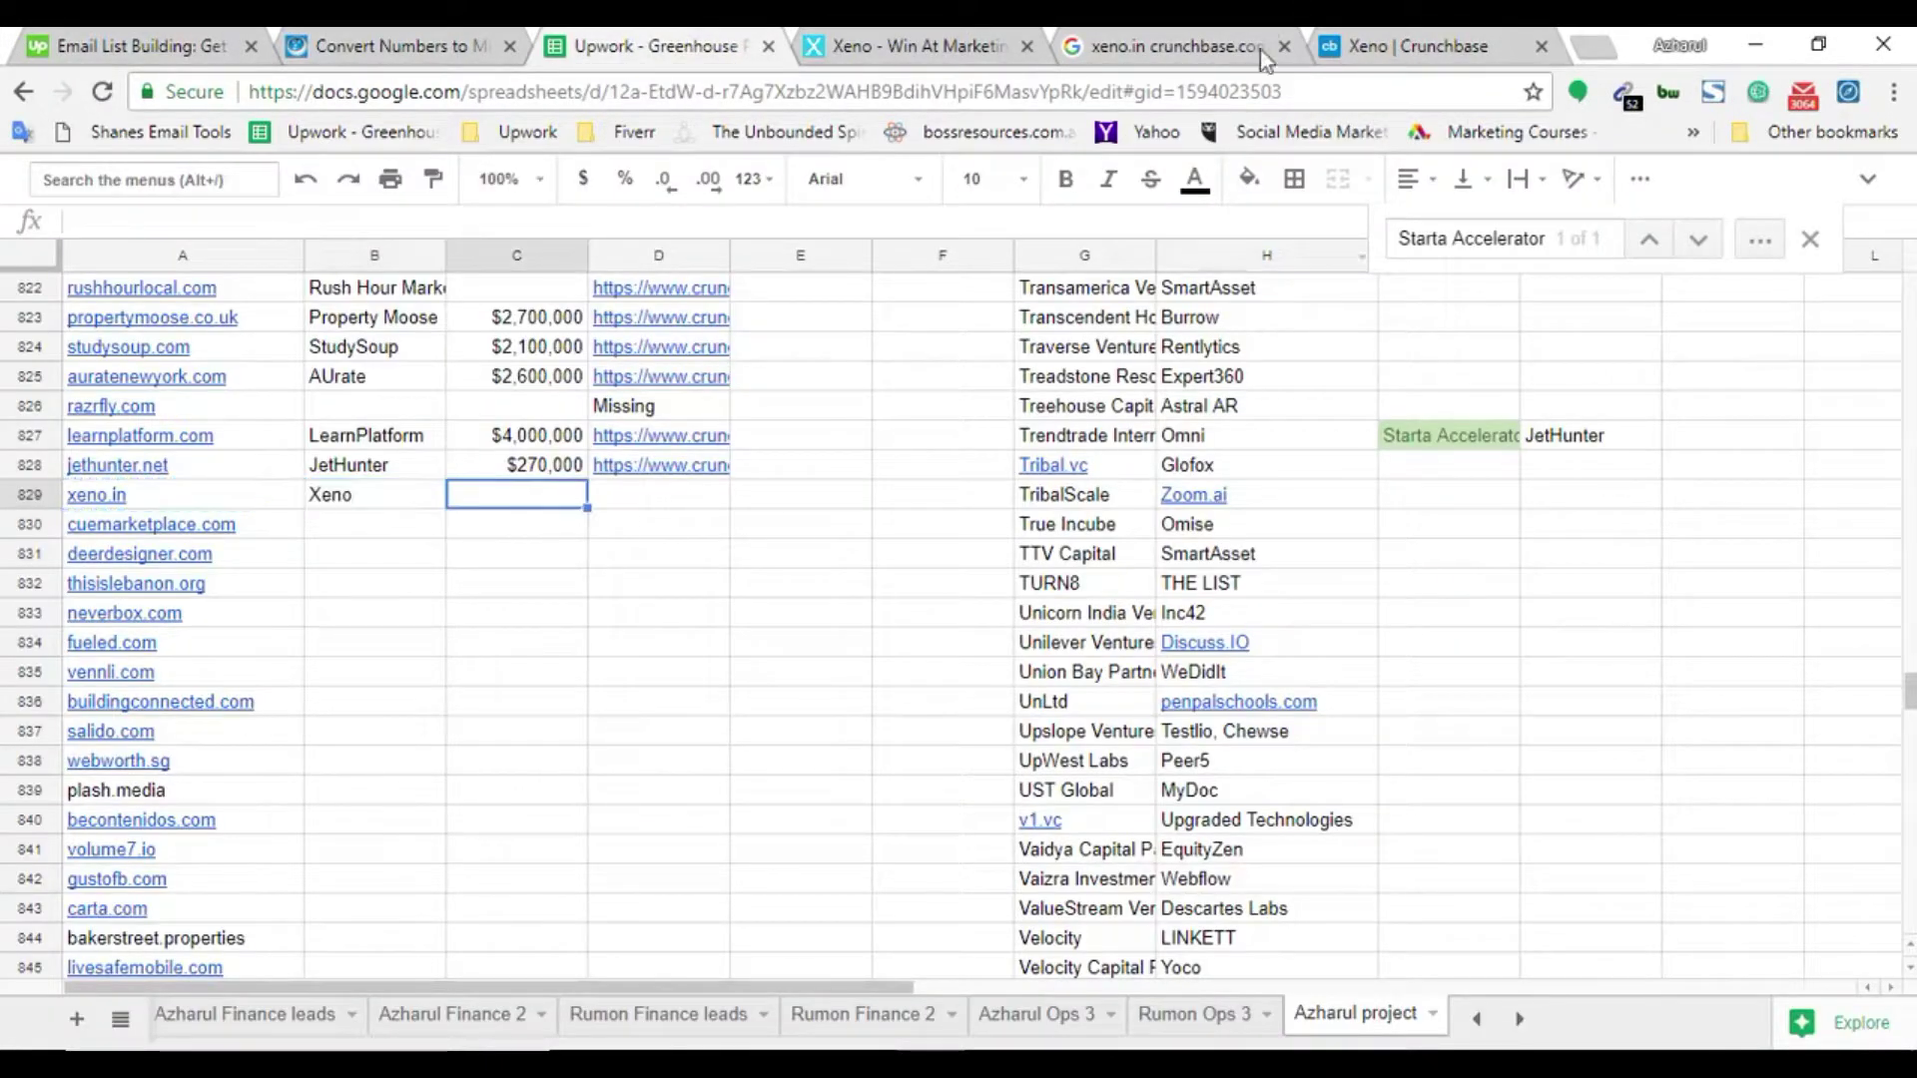
click(1348, 46)
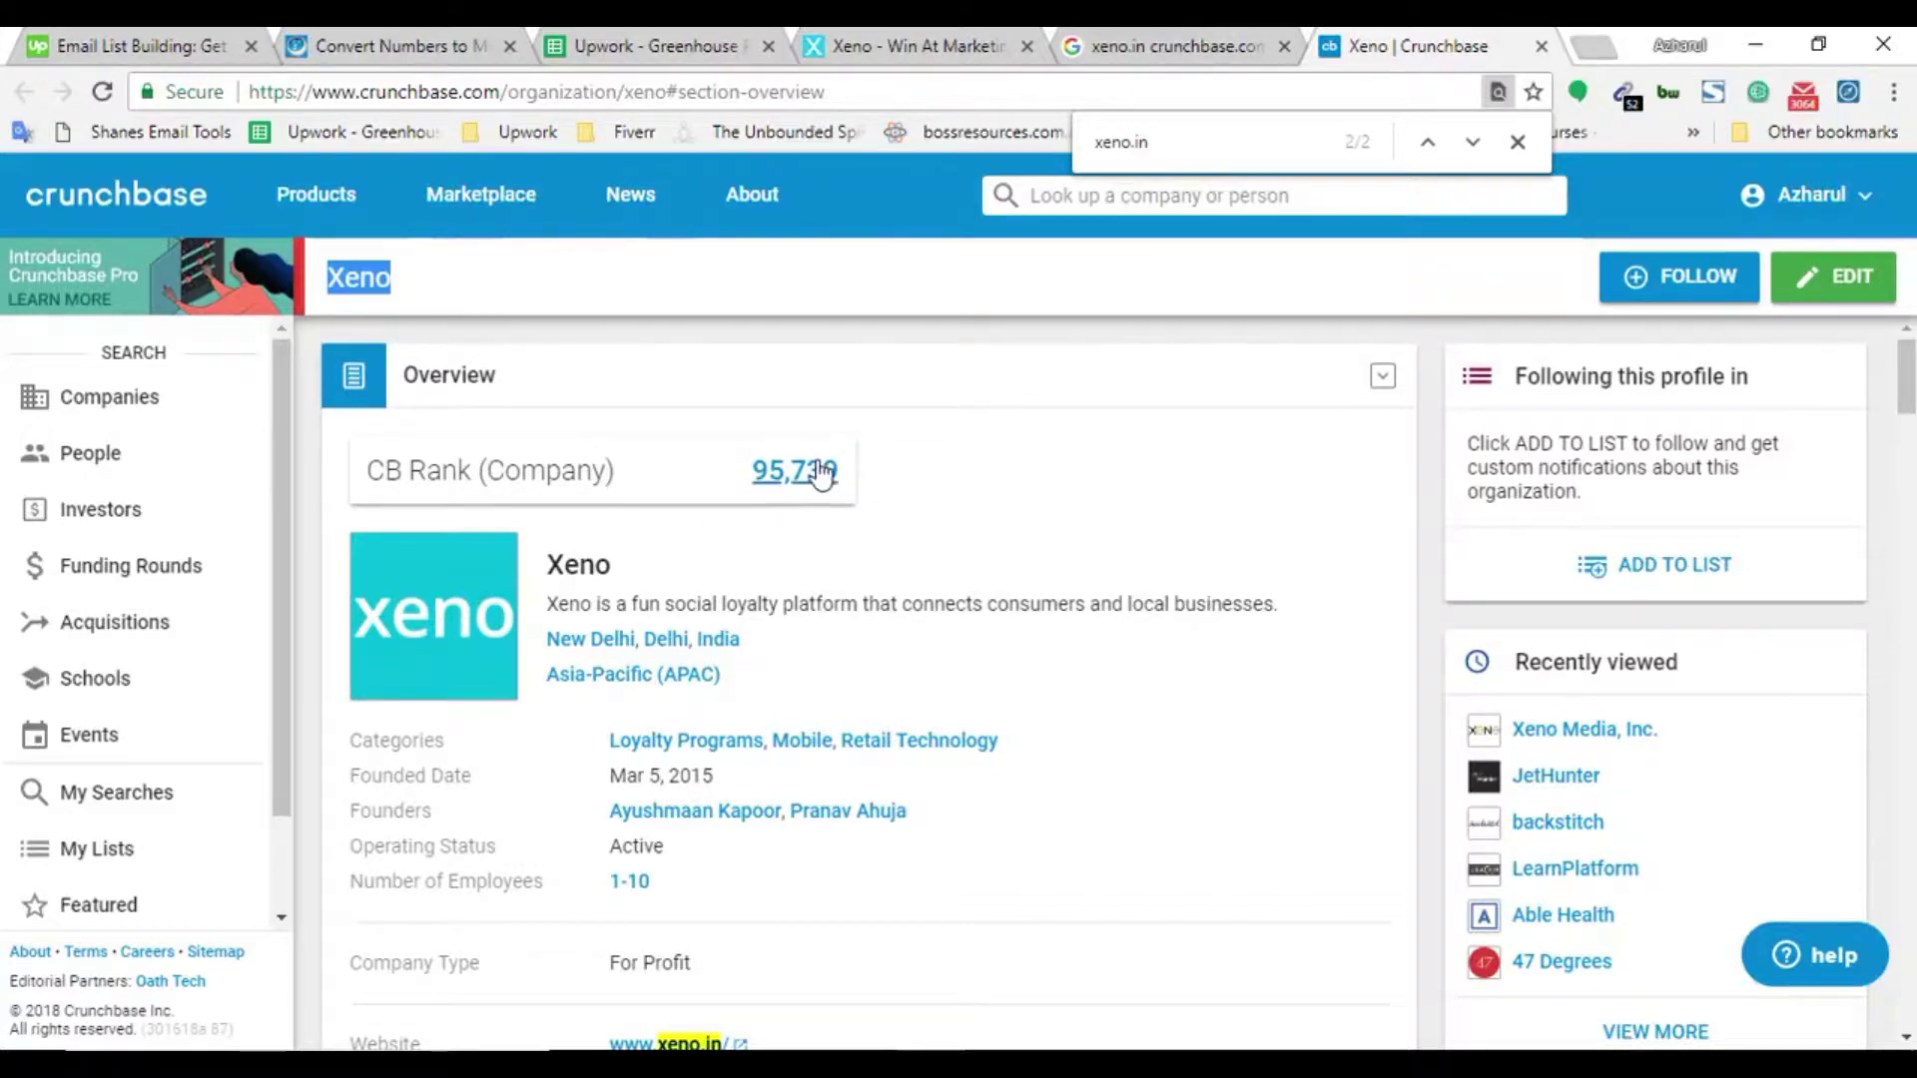
click(689, 46)
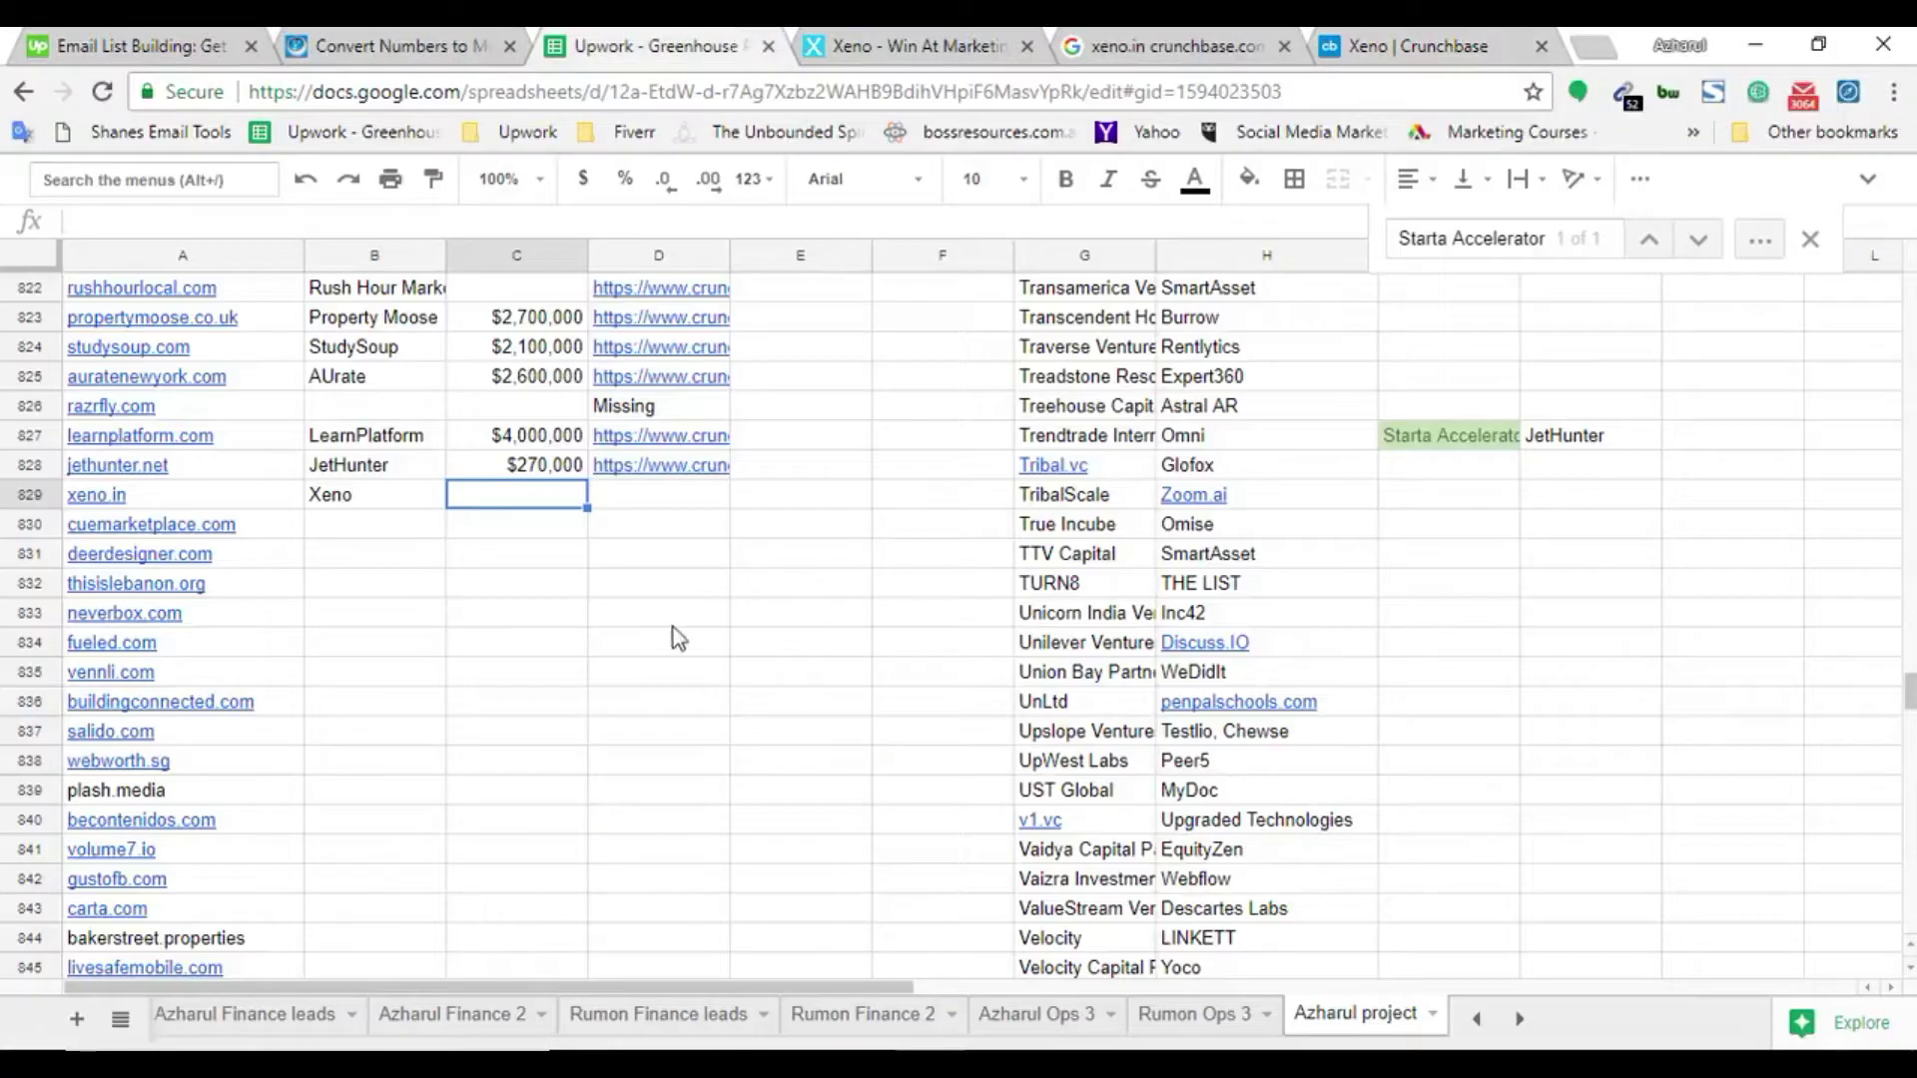
click(632, 496)
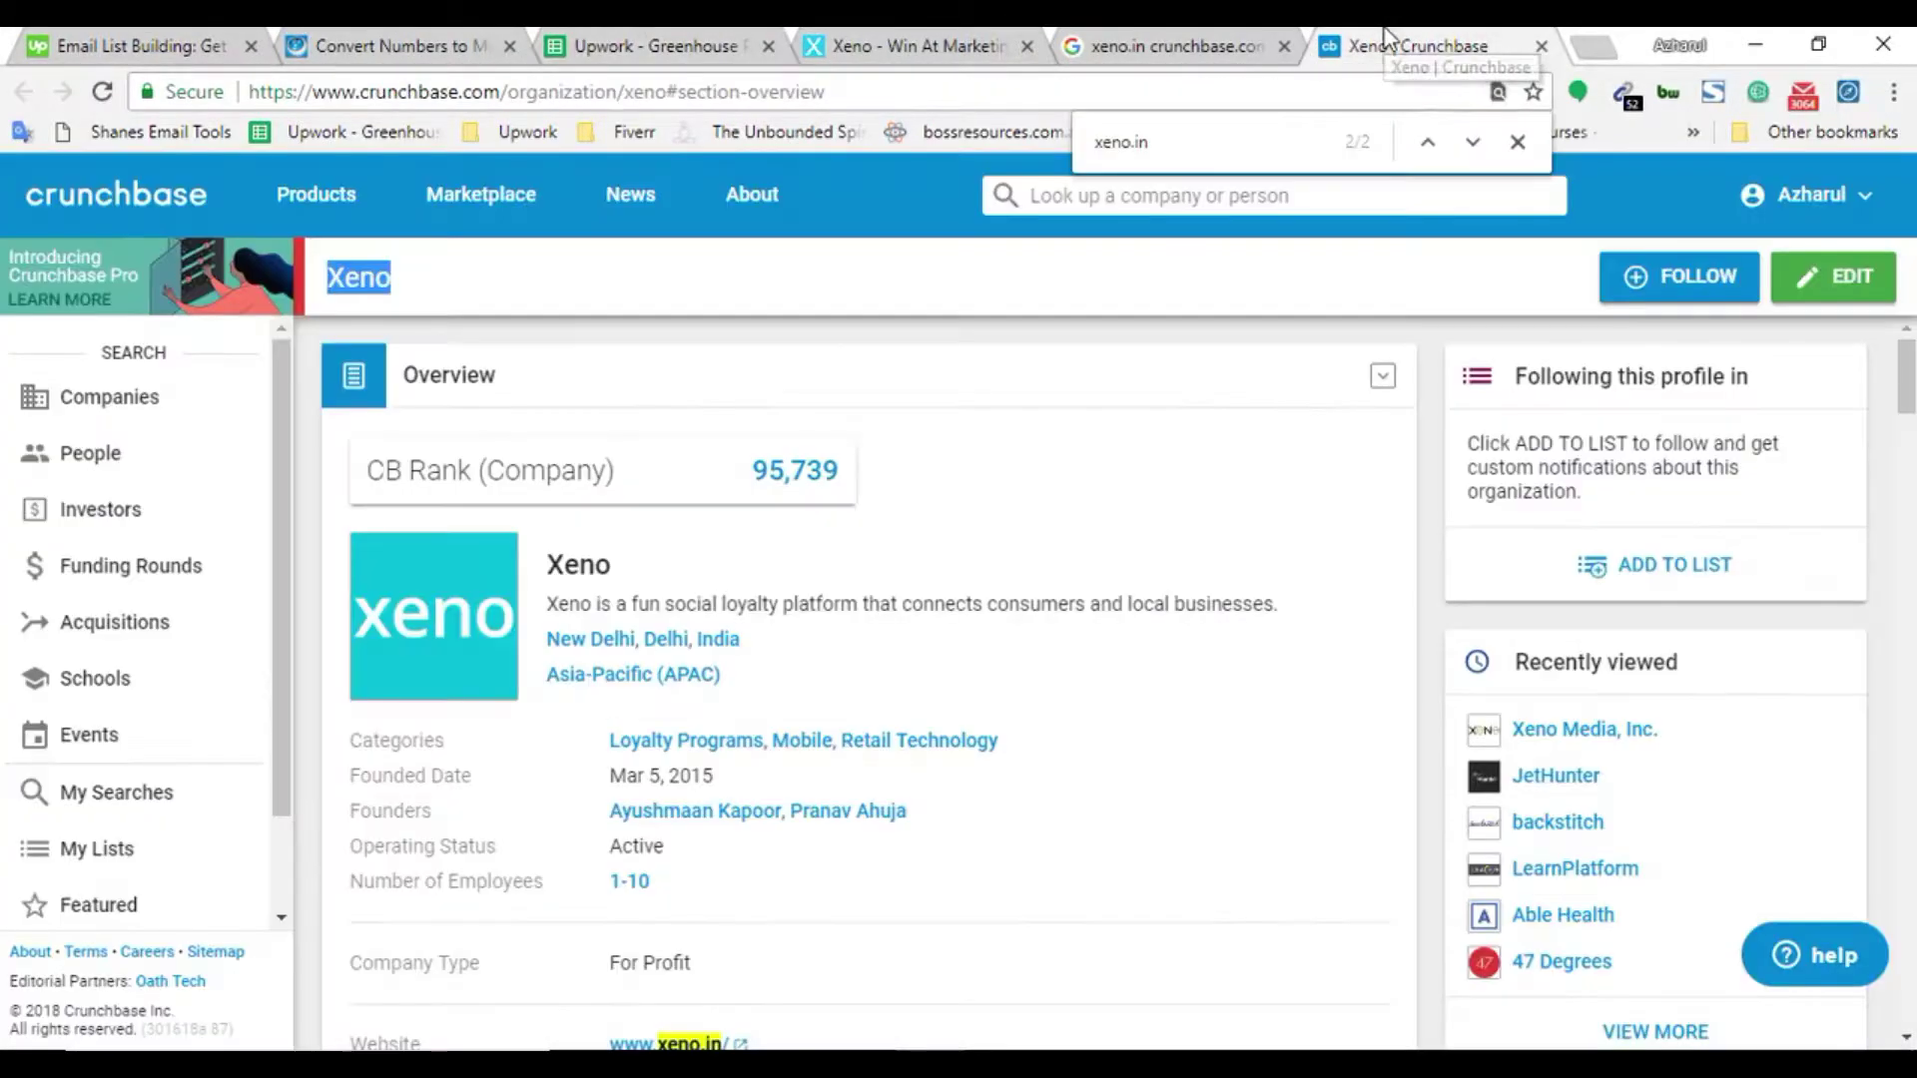
click(1418, 46)
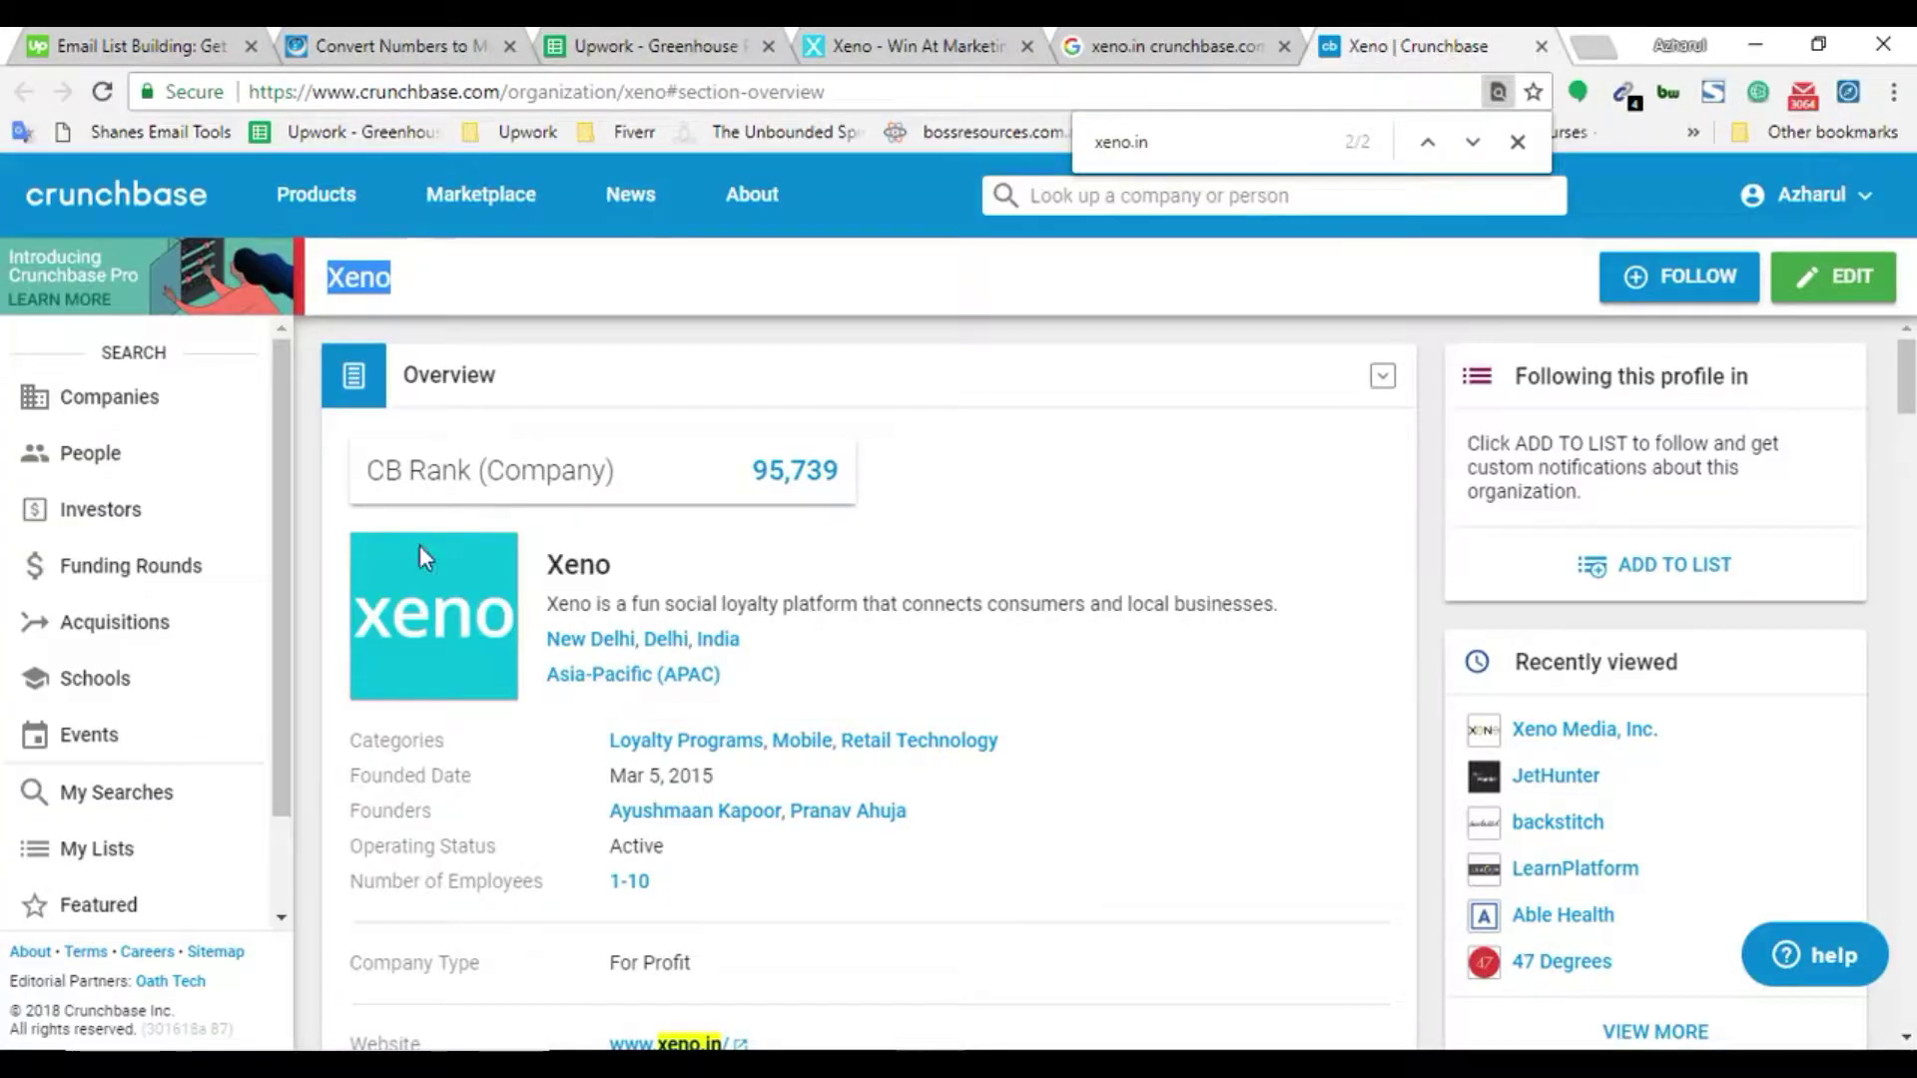
drag(665, 100, 248, 92)
key(ctrl+c)
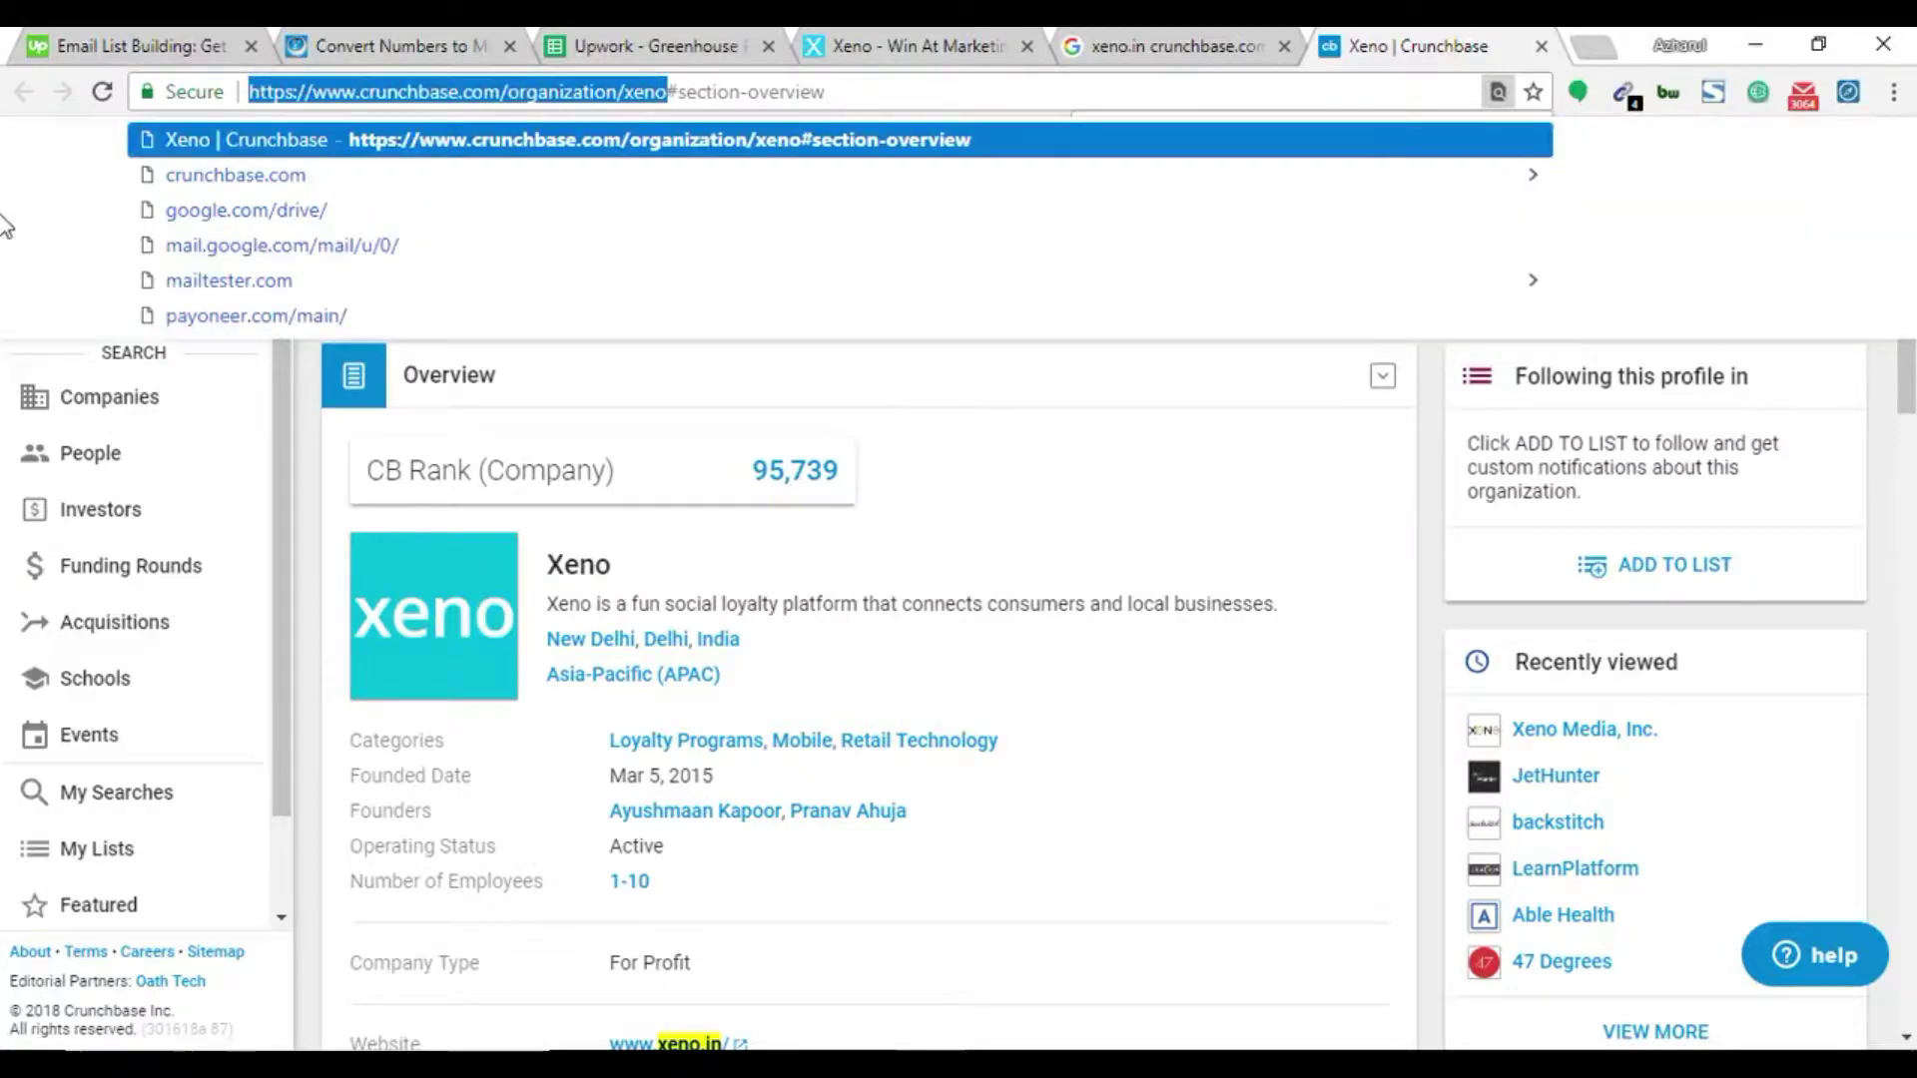
key(BackSpace)
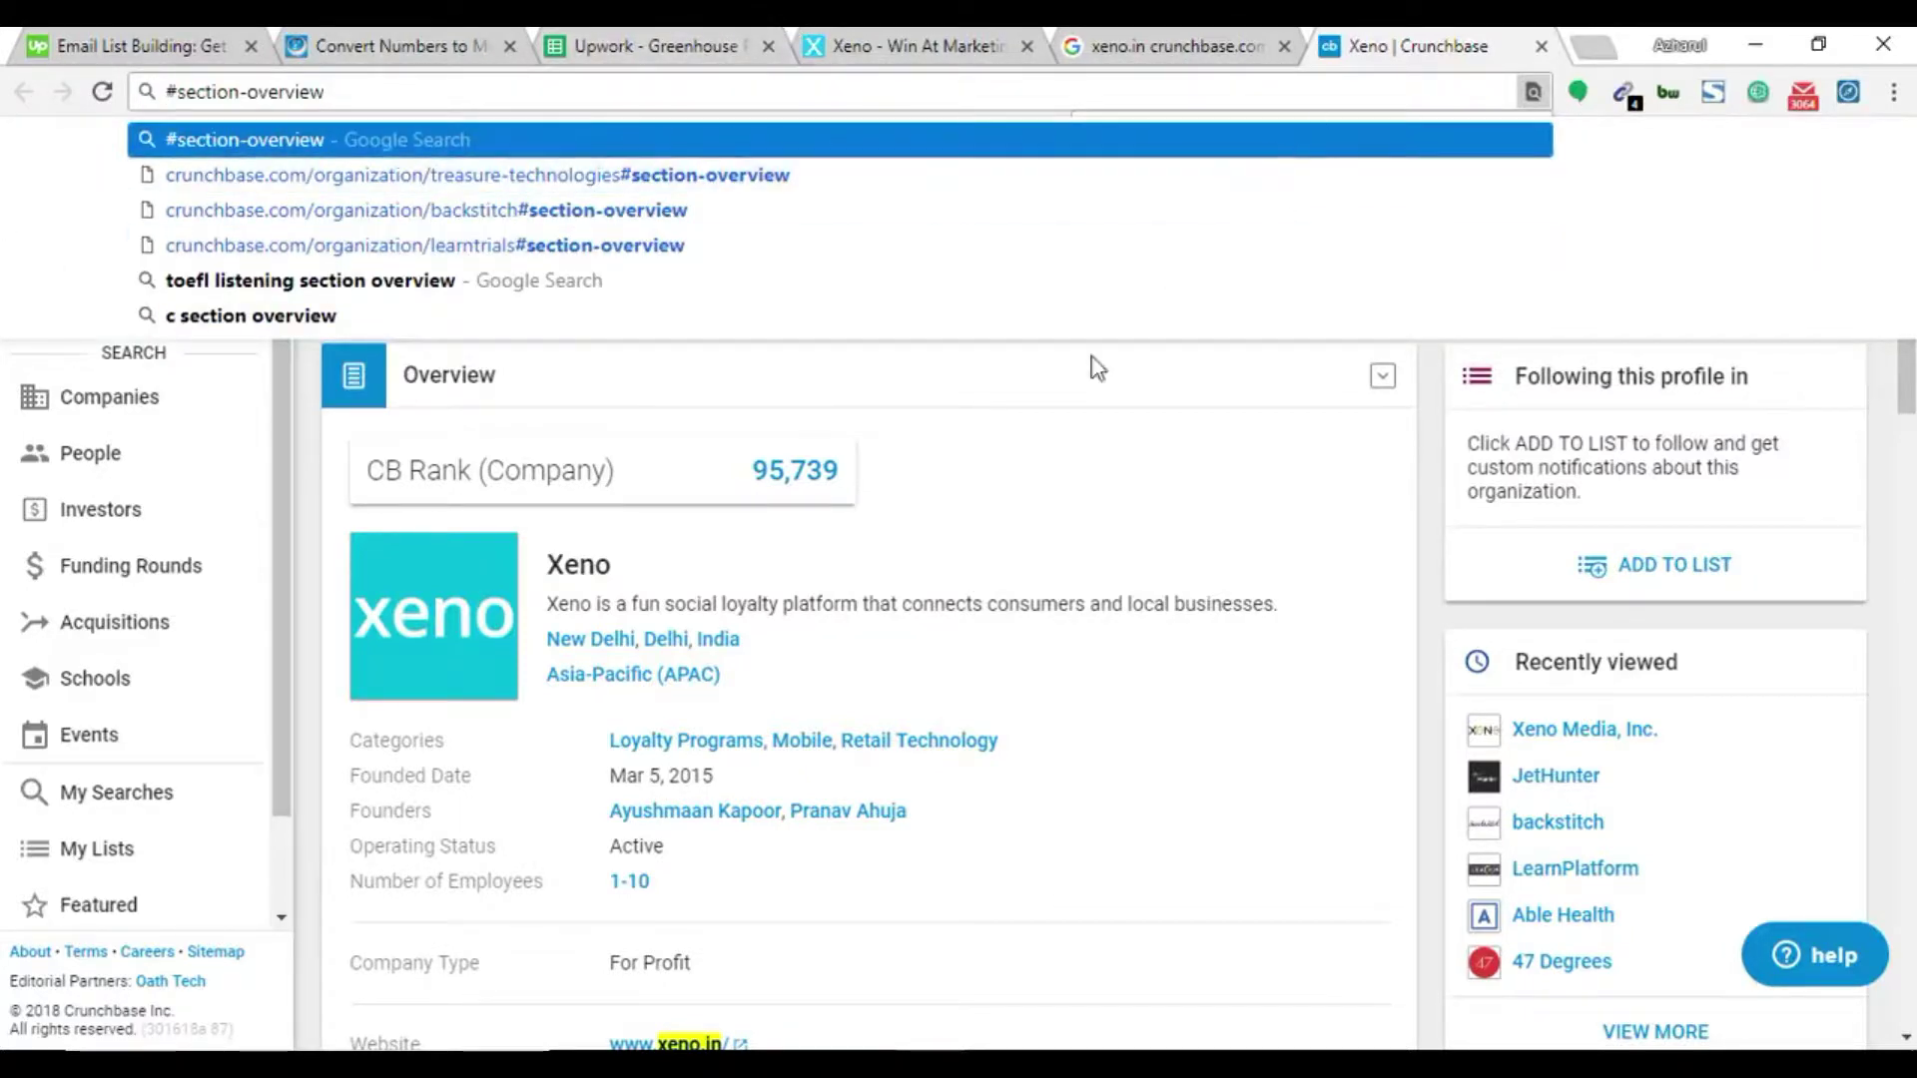
click(1059, 499)
click(704, 42)
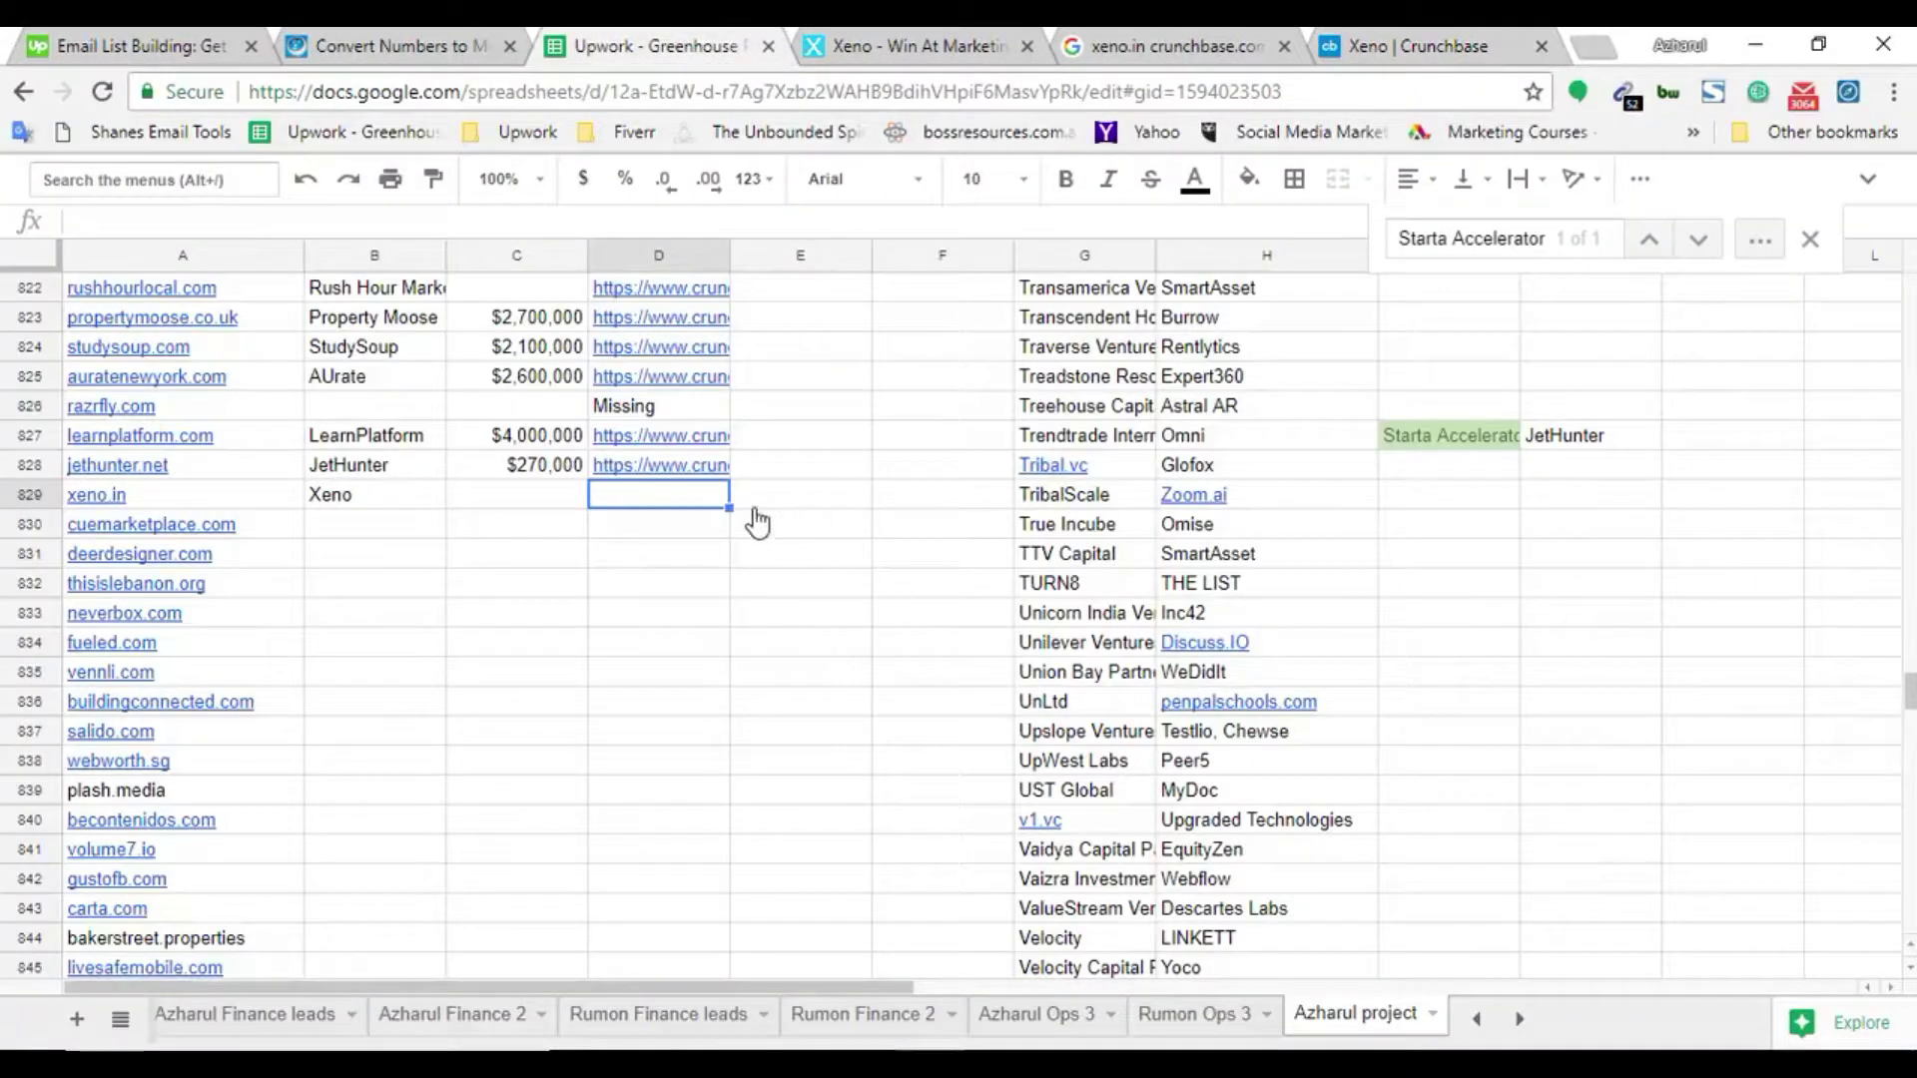
key(ctrl+v)
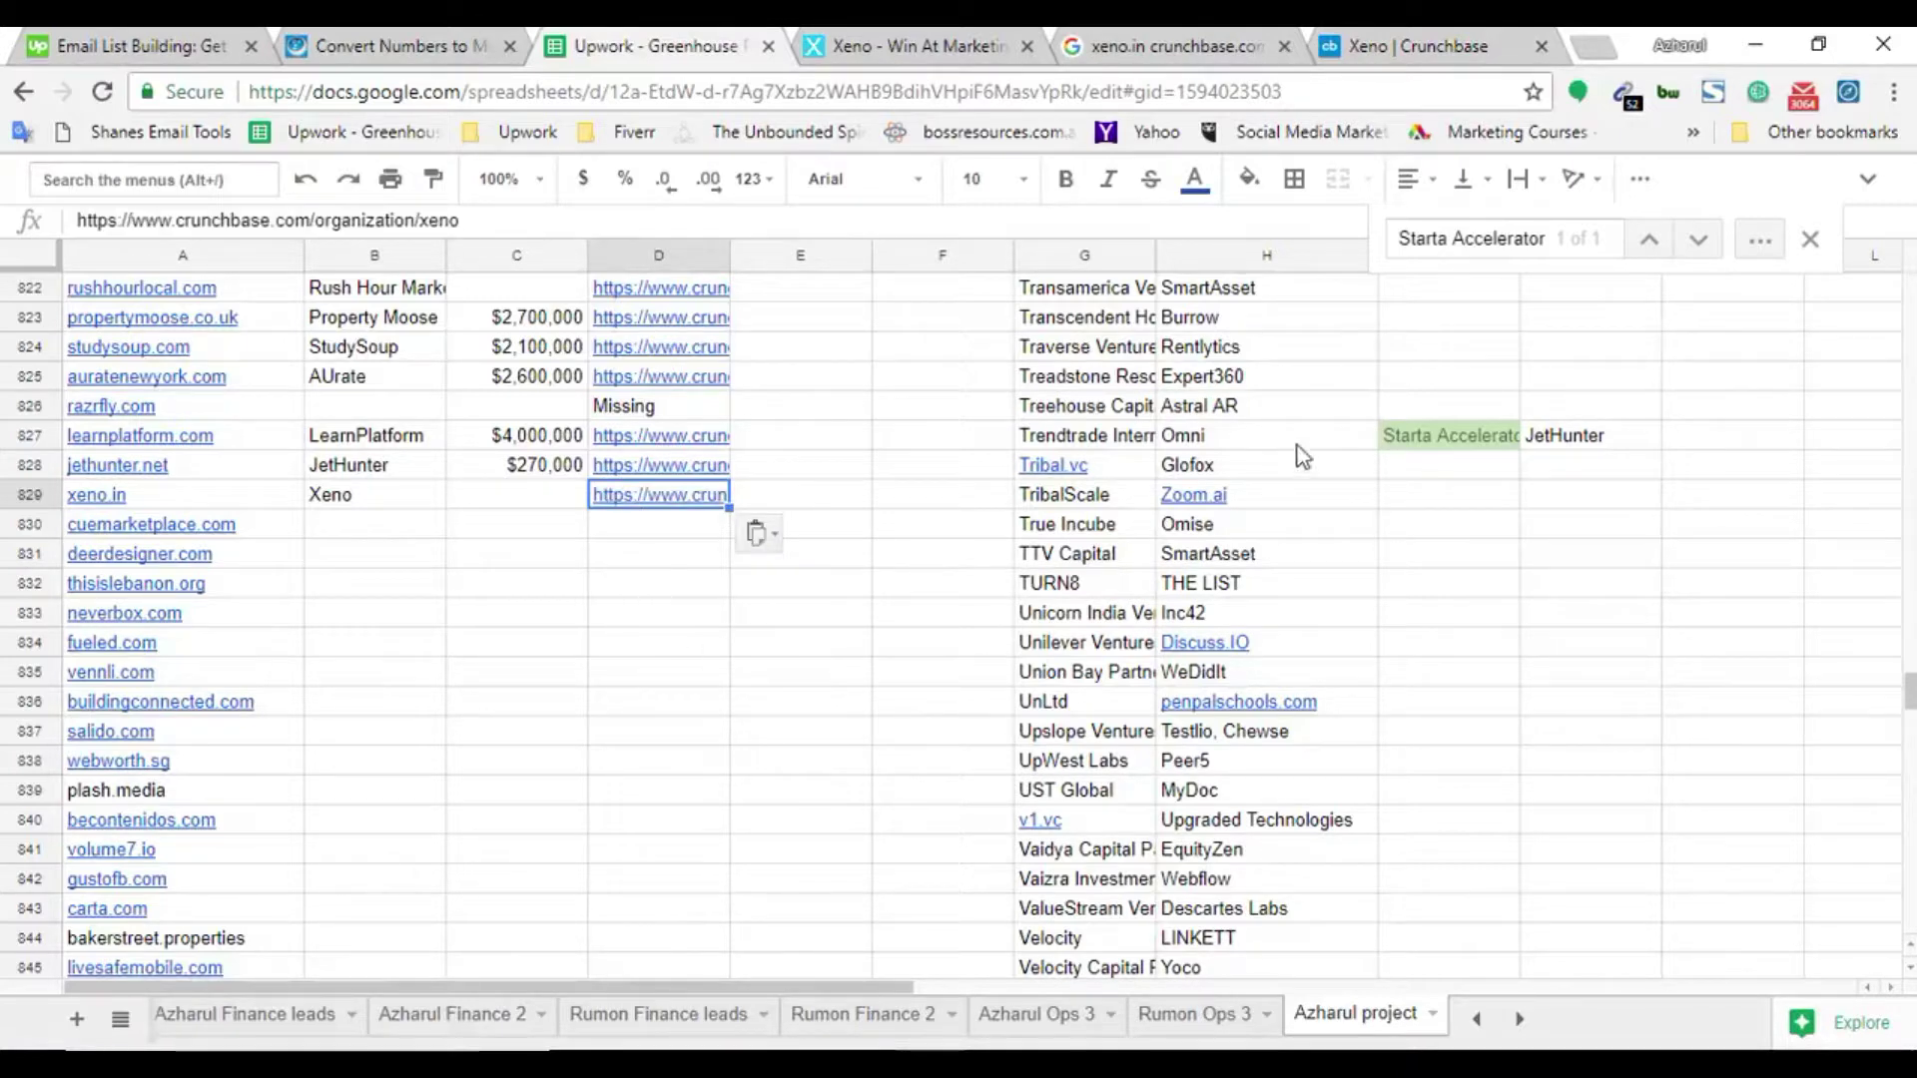
Look through the Xeno Crunchbase profile for funding details and search the page for "investors"
click(1353, 40)
scroll(1039, 633, down, 10)
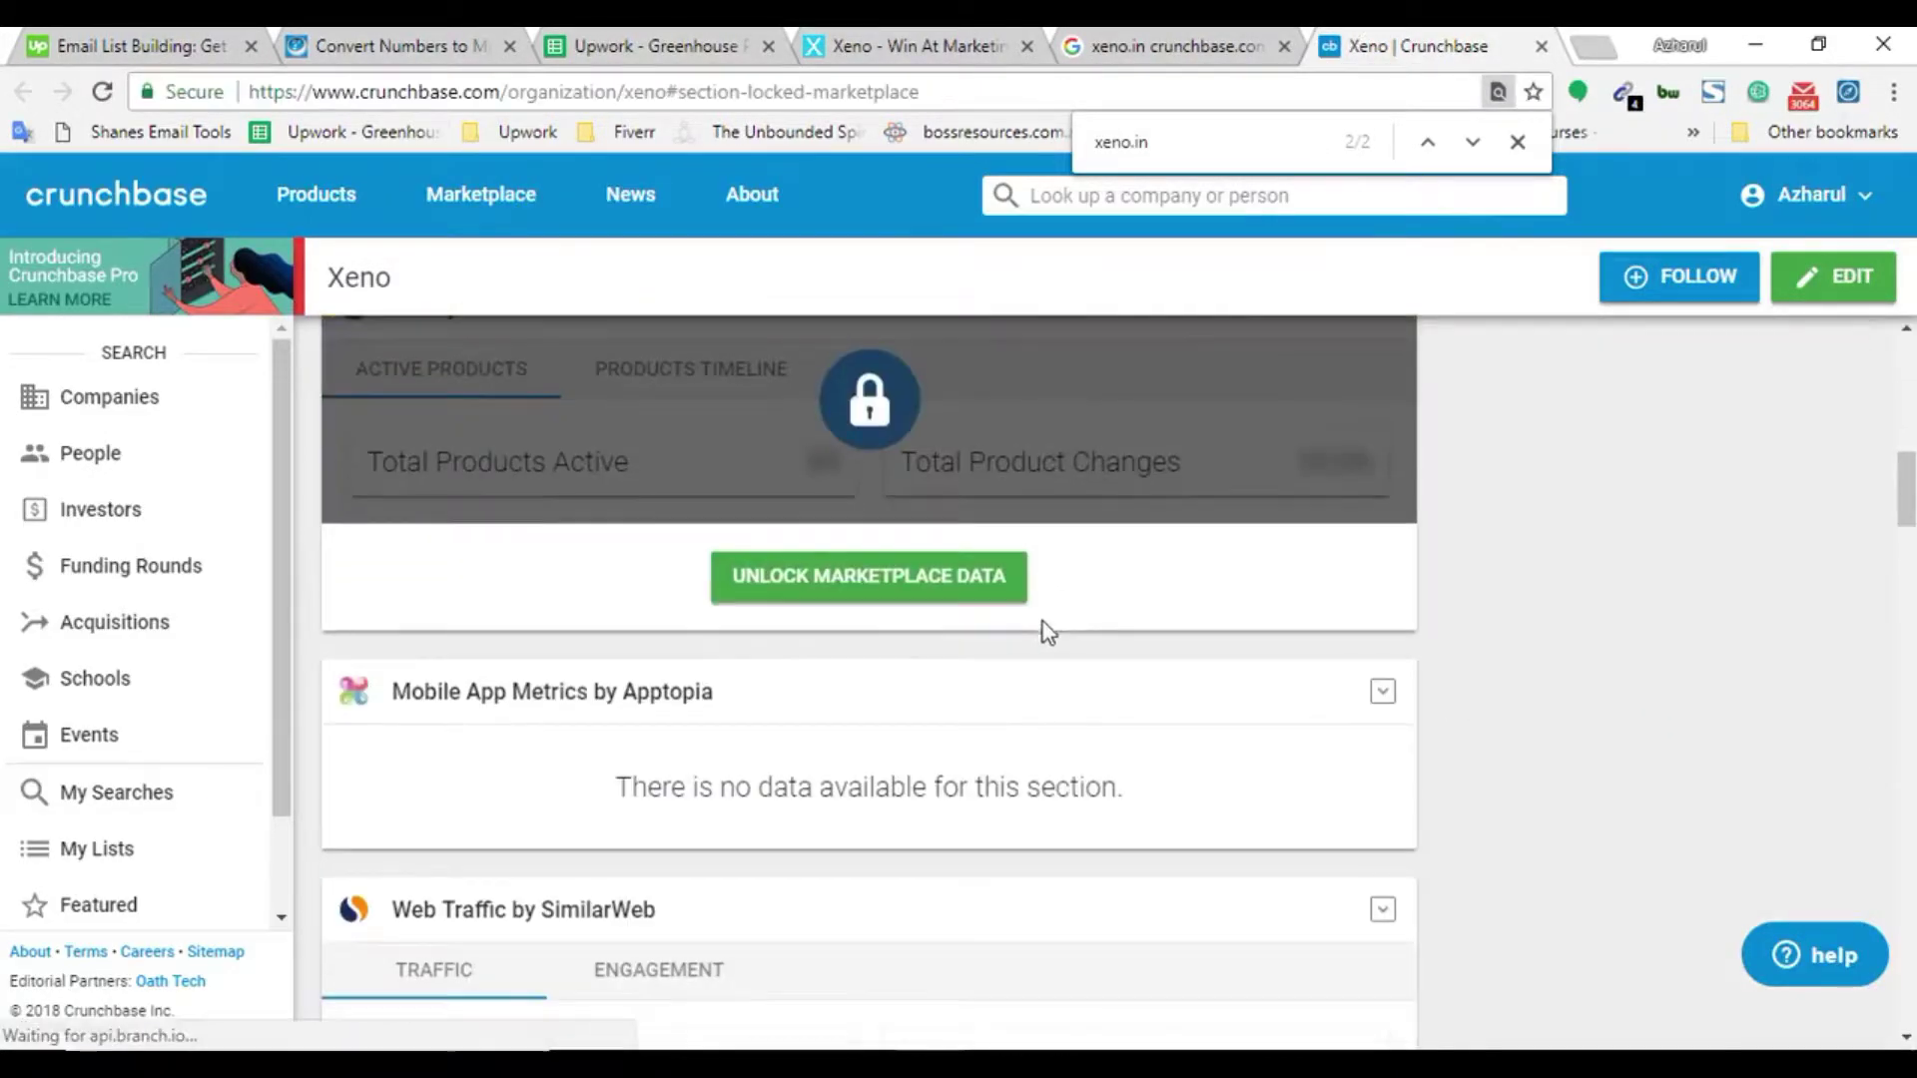
scroll(843, 706, down, 15)
scroll(481, 873, up, 10)
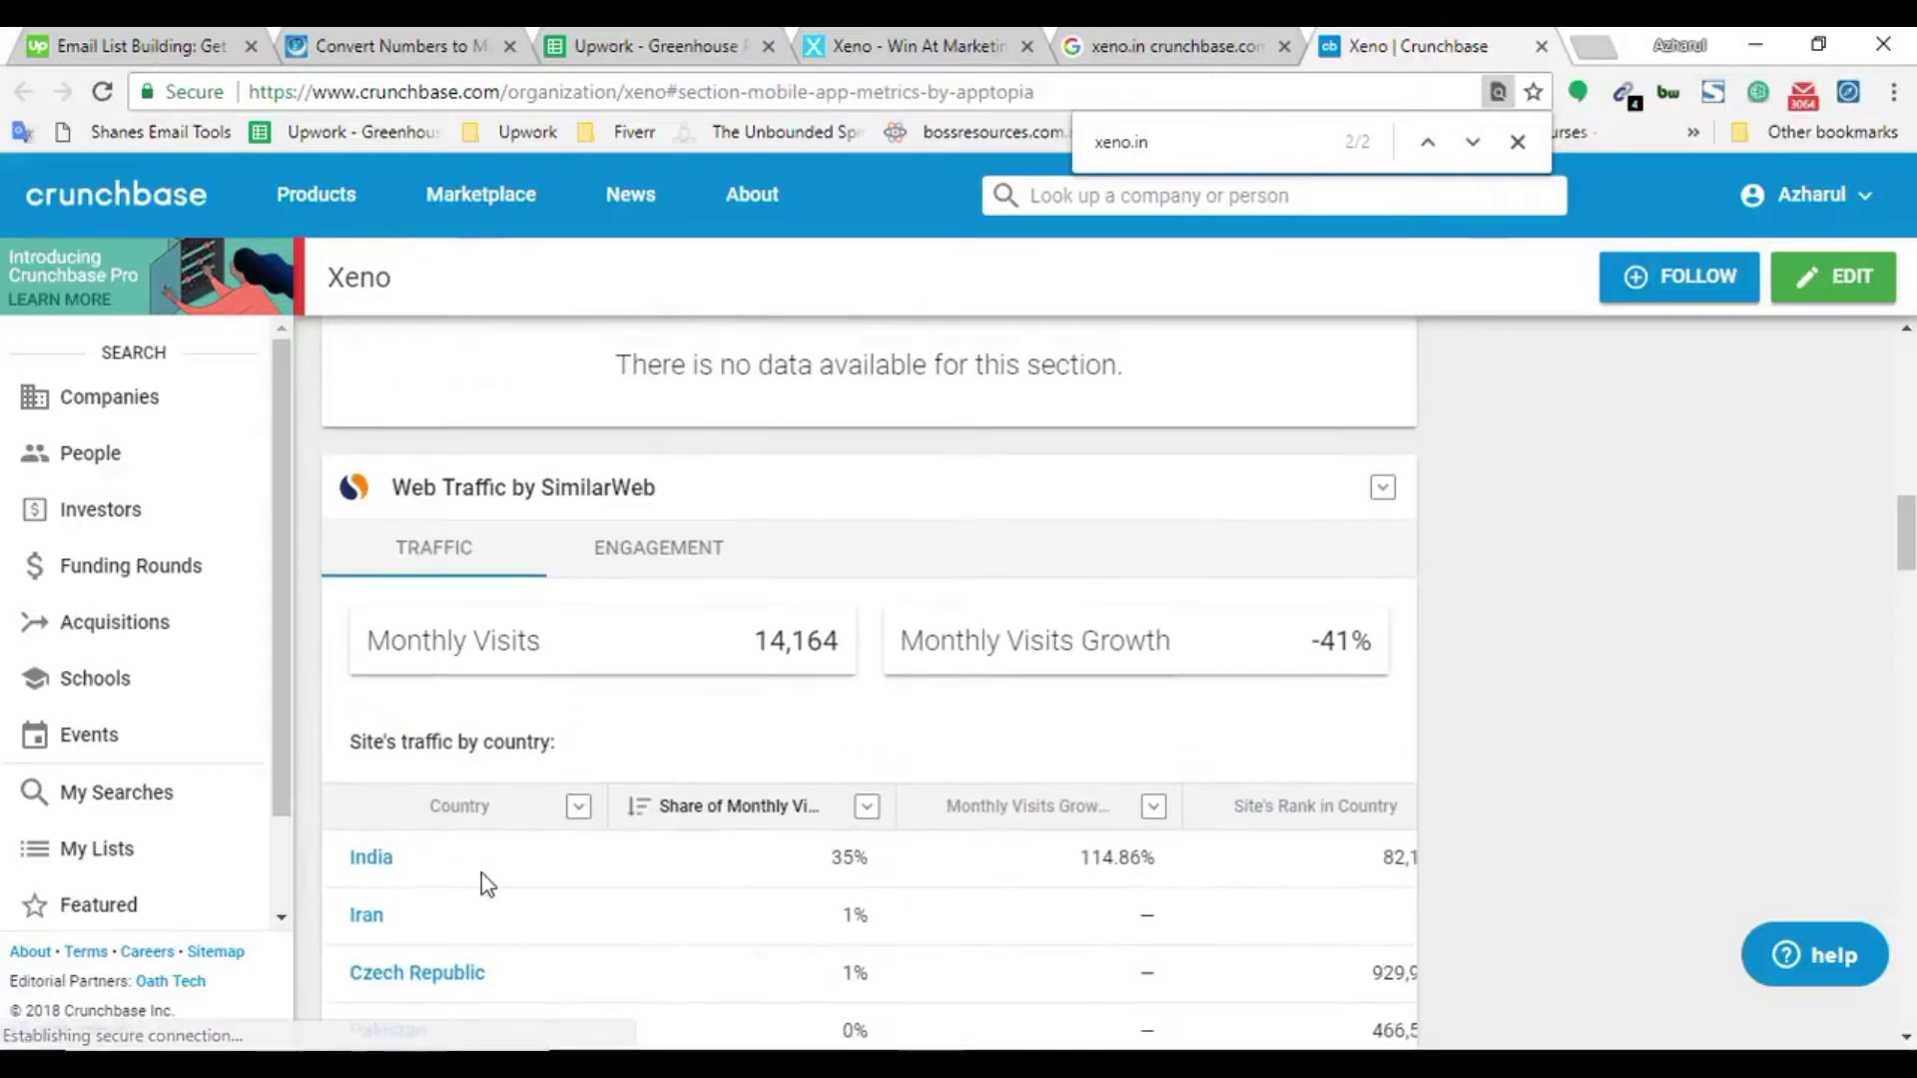
scroll(482, 872, down, 15)
text(i)
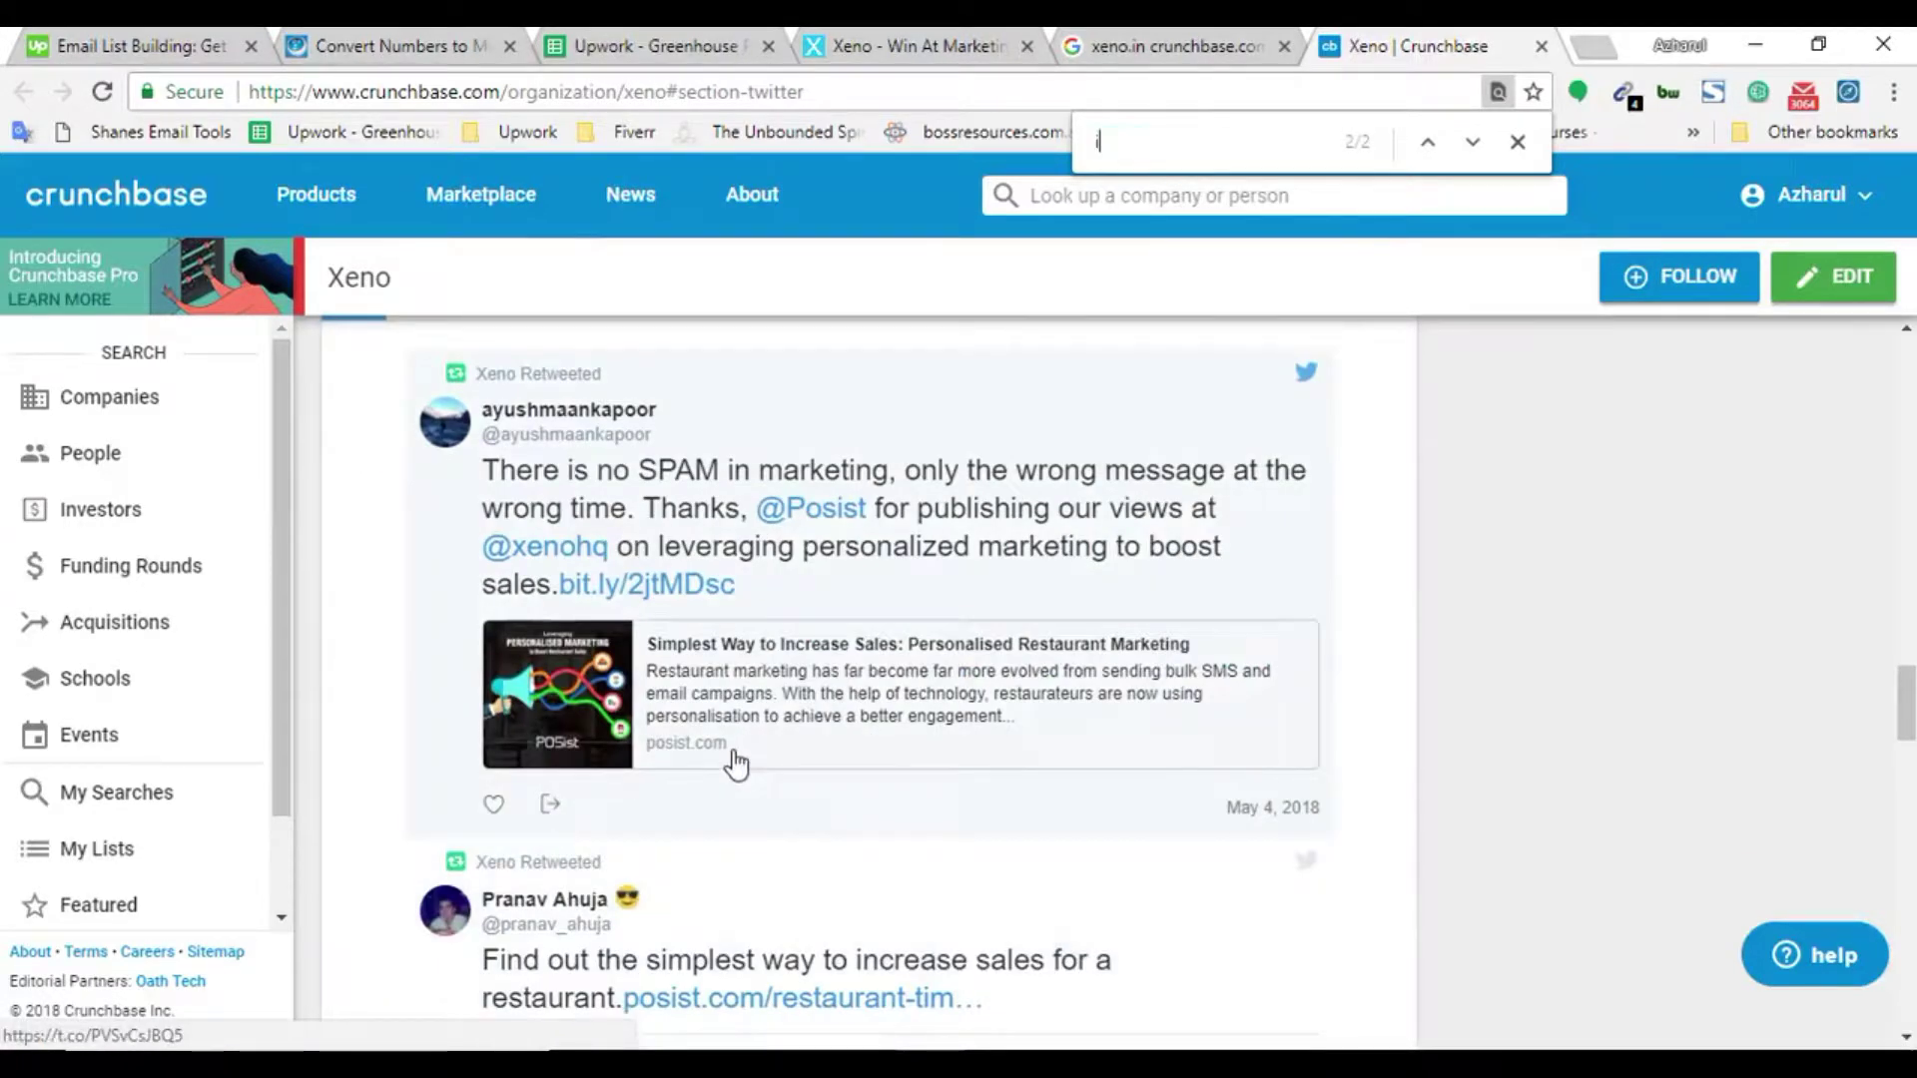
text(nvestors)
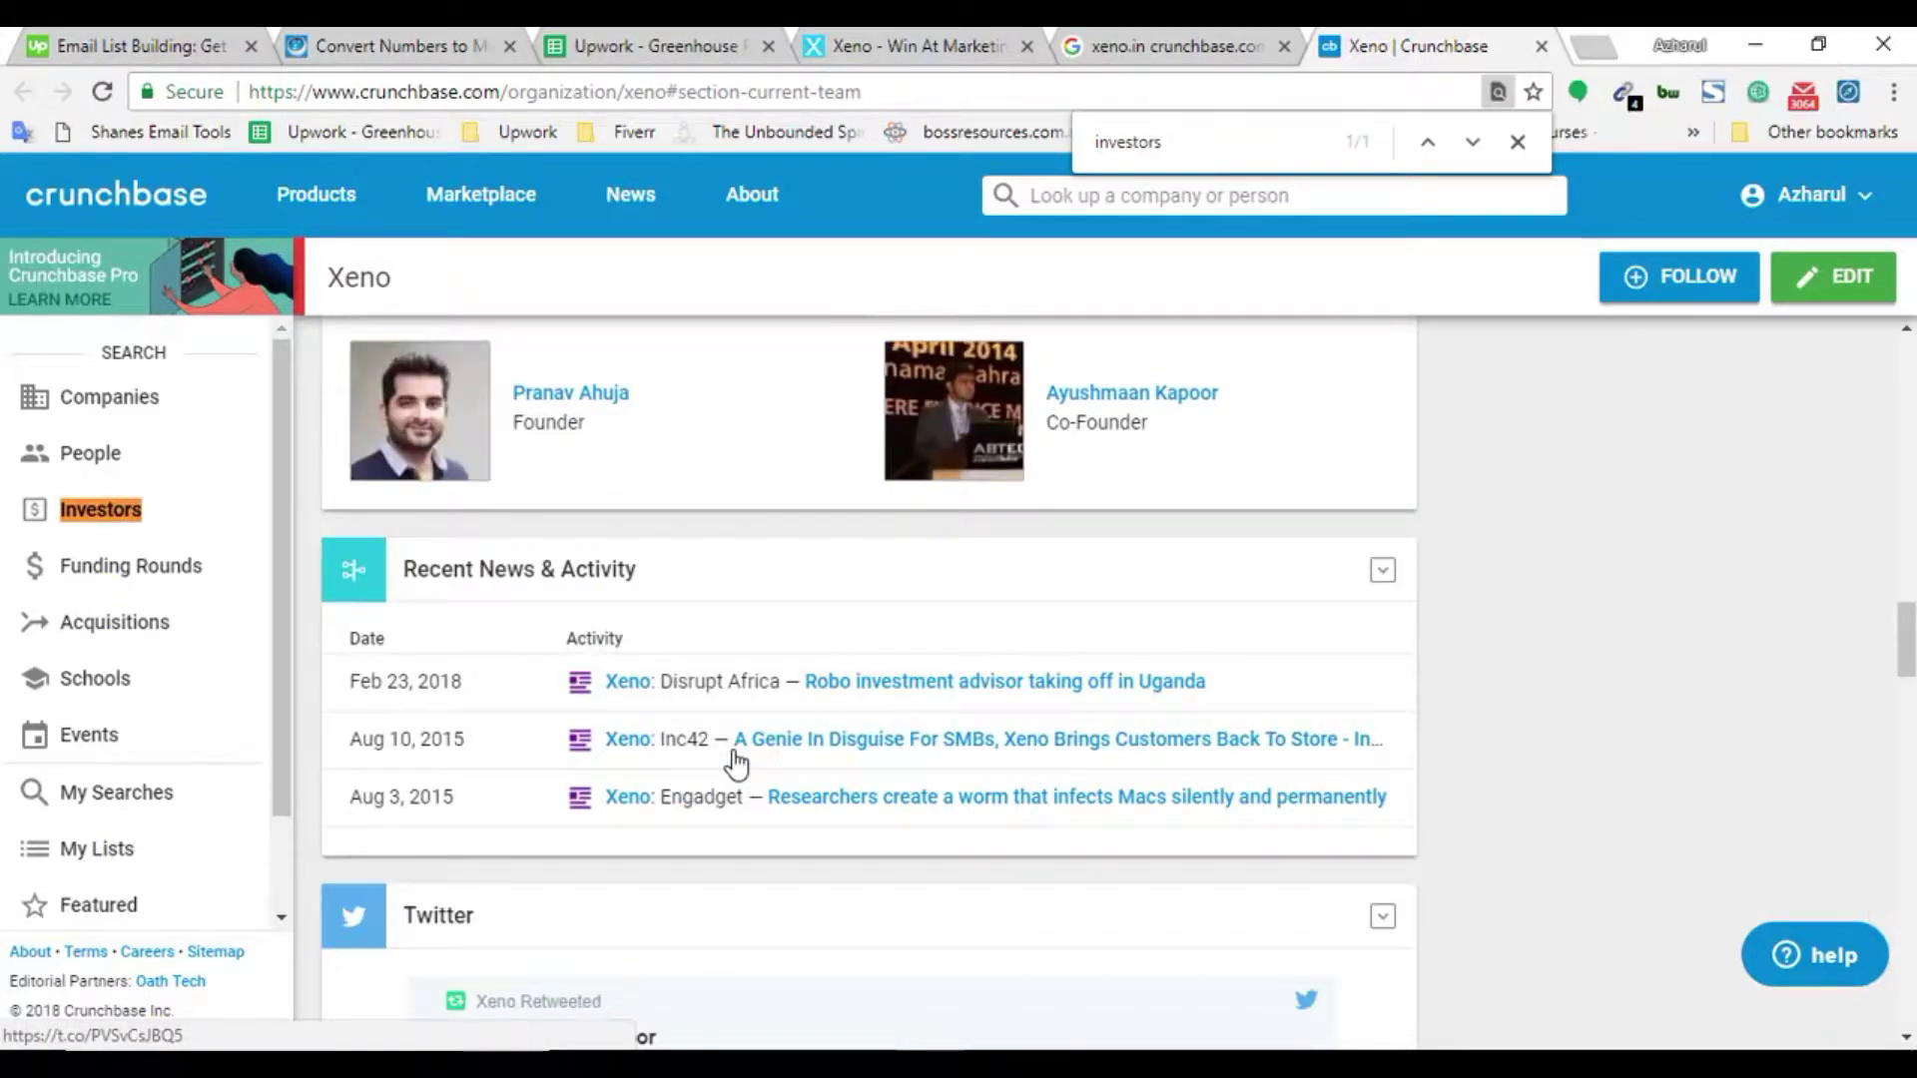
scroll(737, 764, up, 15)
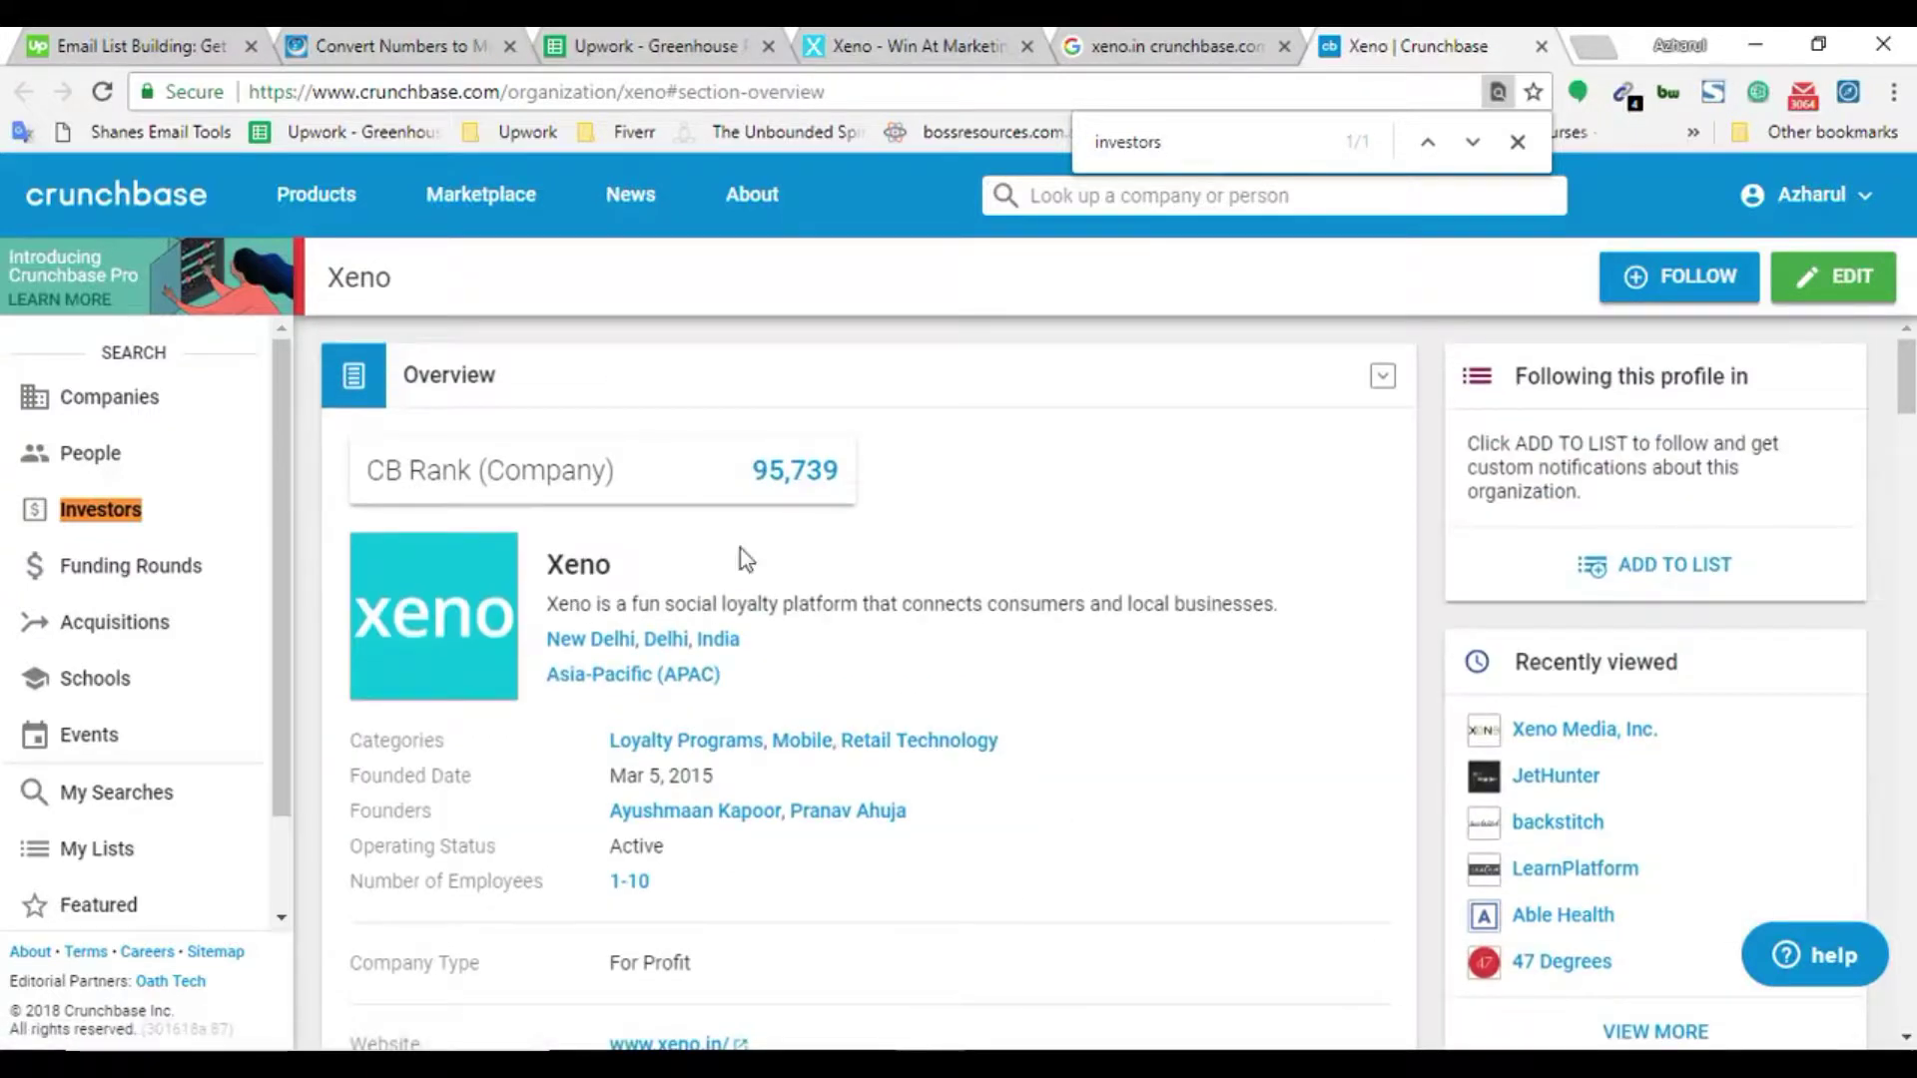
Close the Xeno search results, Crunchbase profile and company website, returning to the spreadsheet
click(1253, 46)
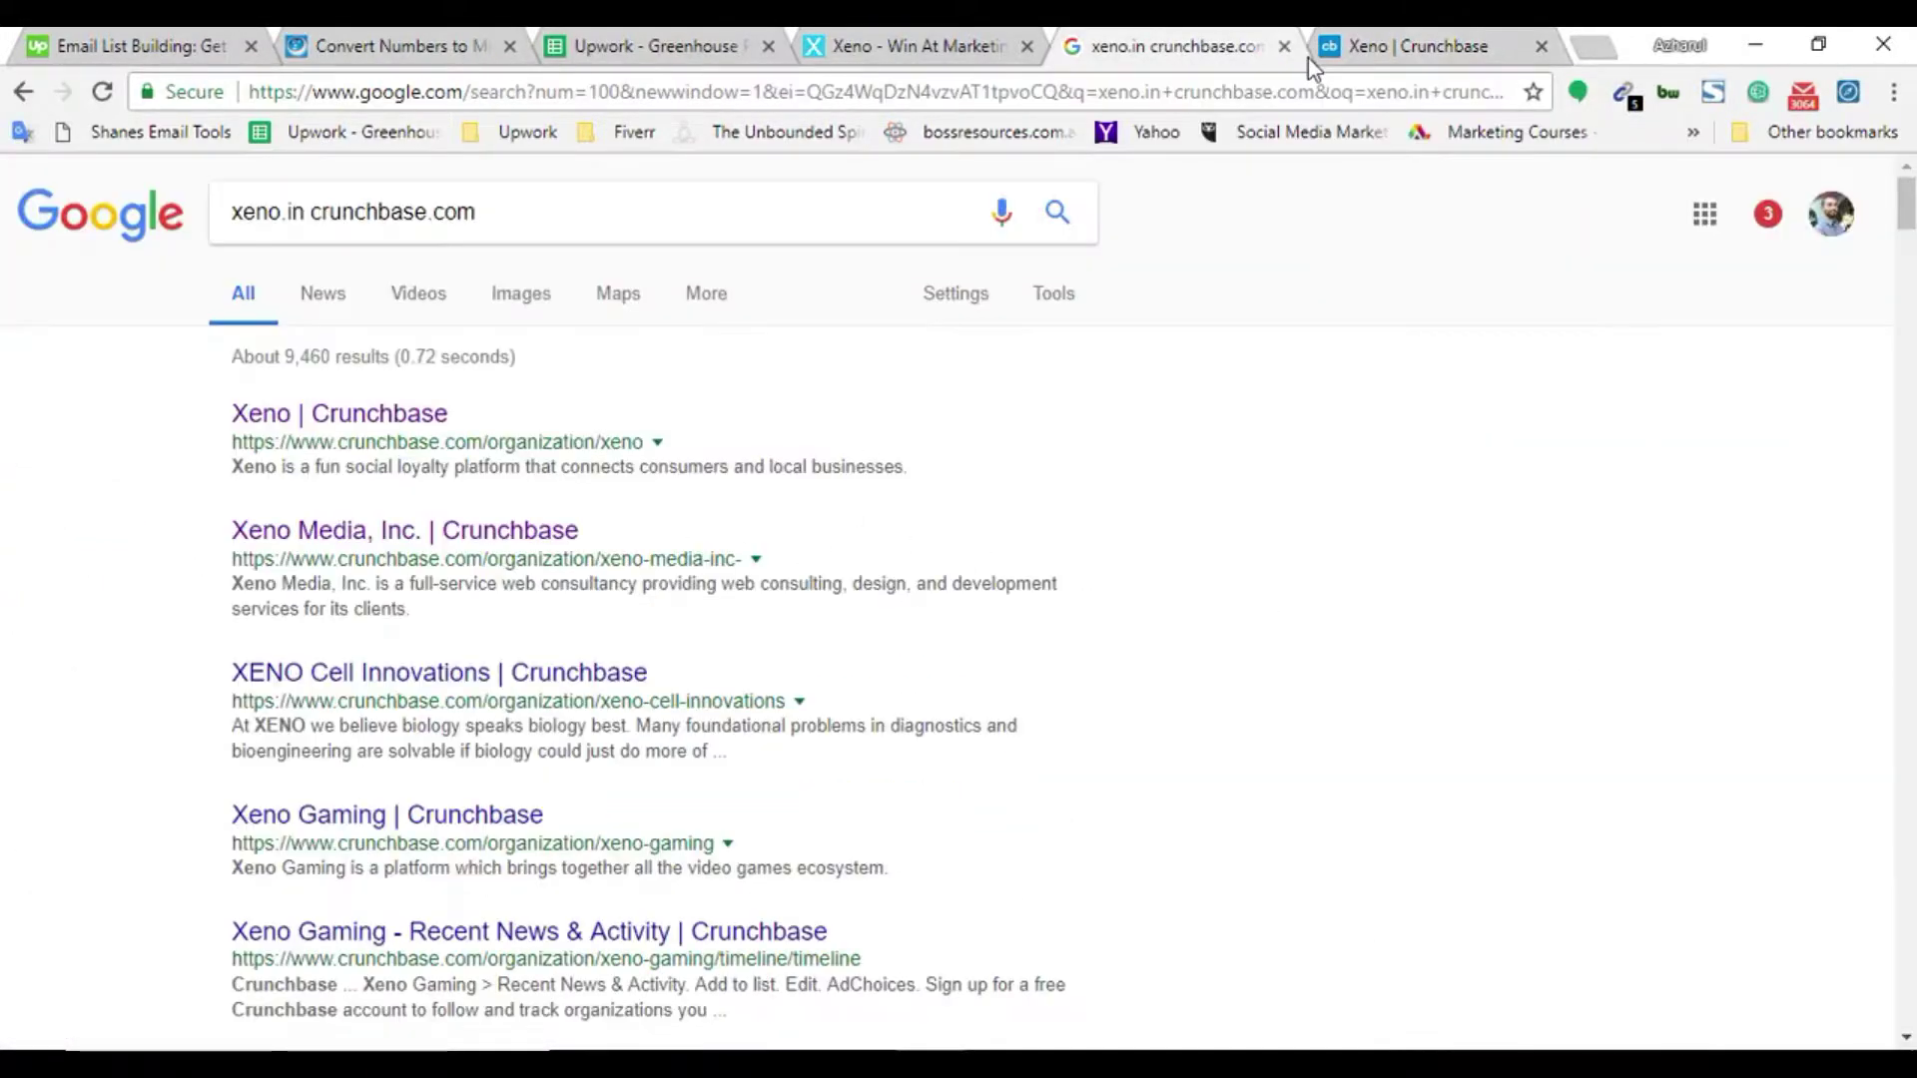
click(1286, 47)
click(1285, 47)
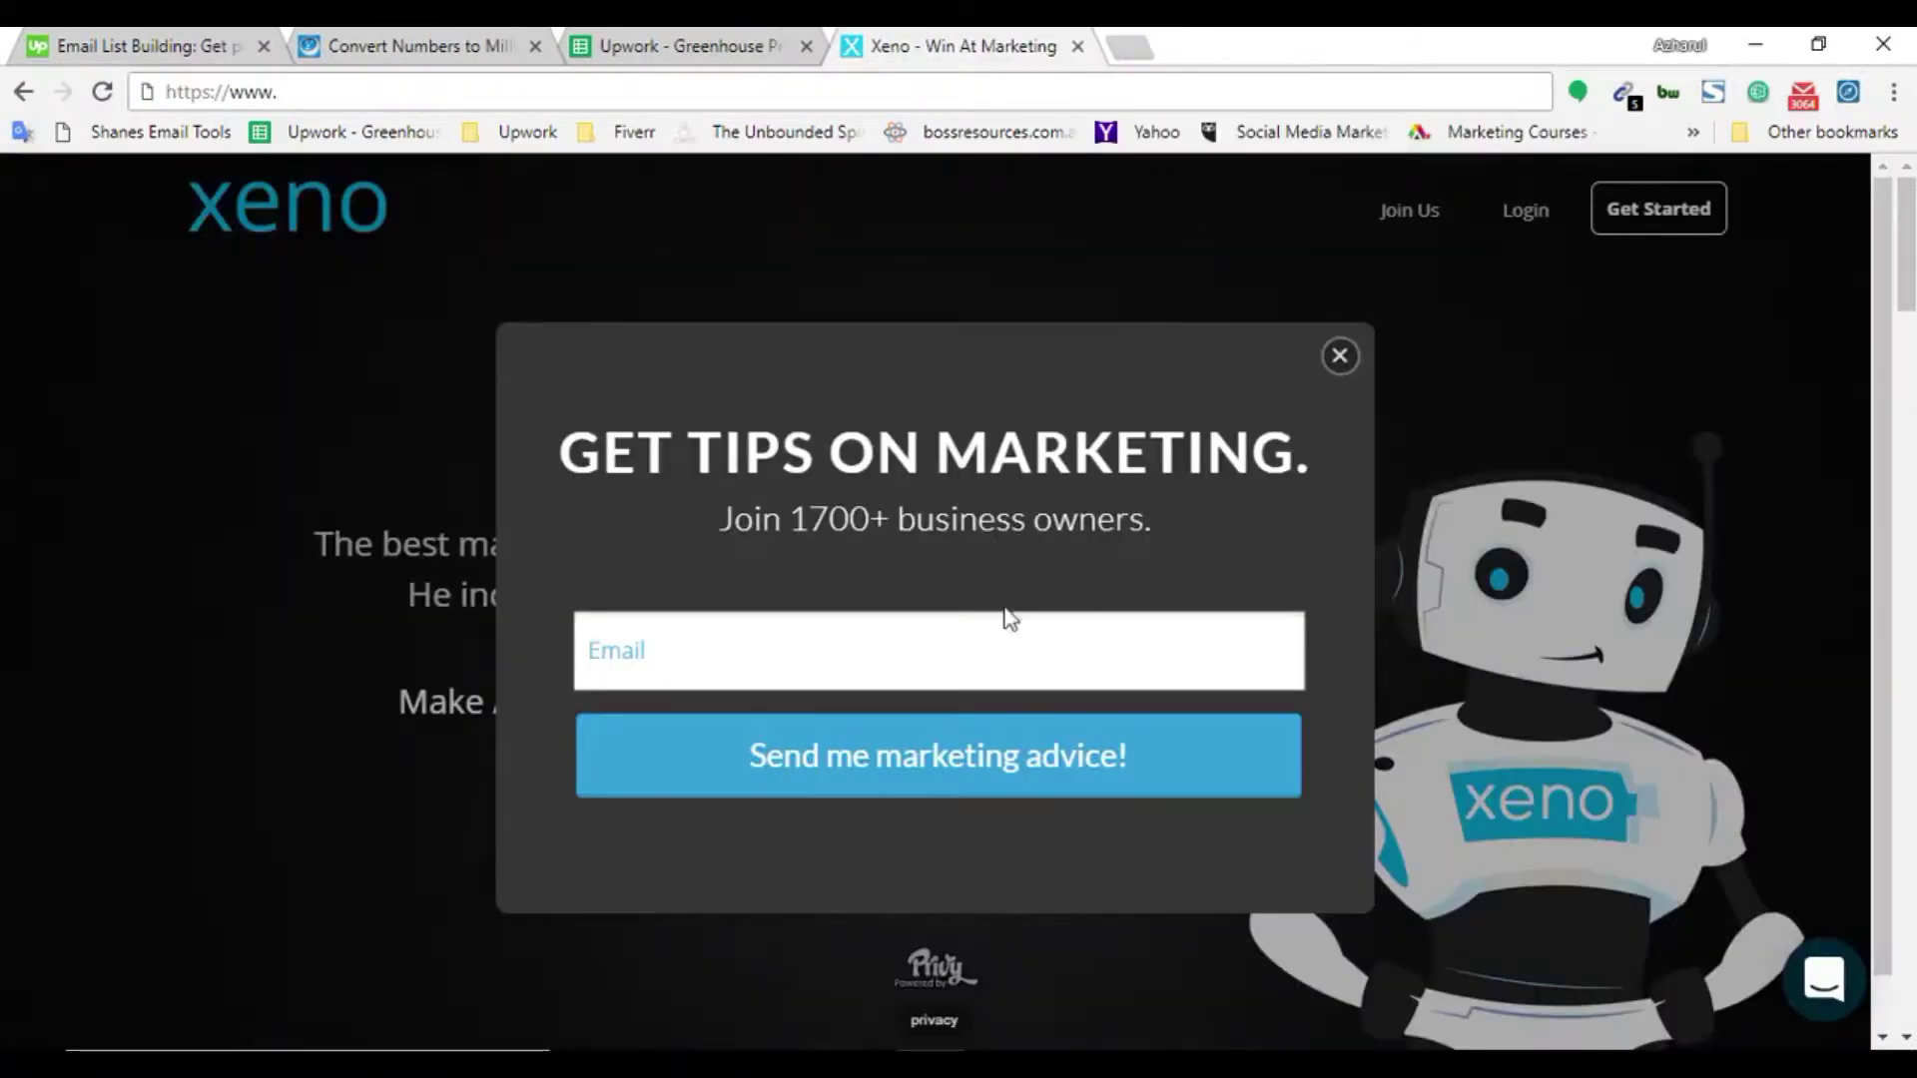
click(1079, 47)
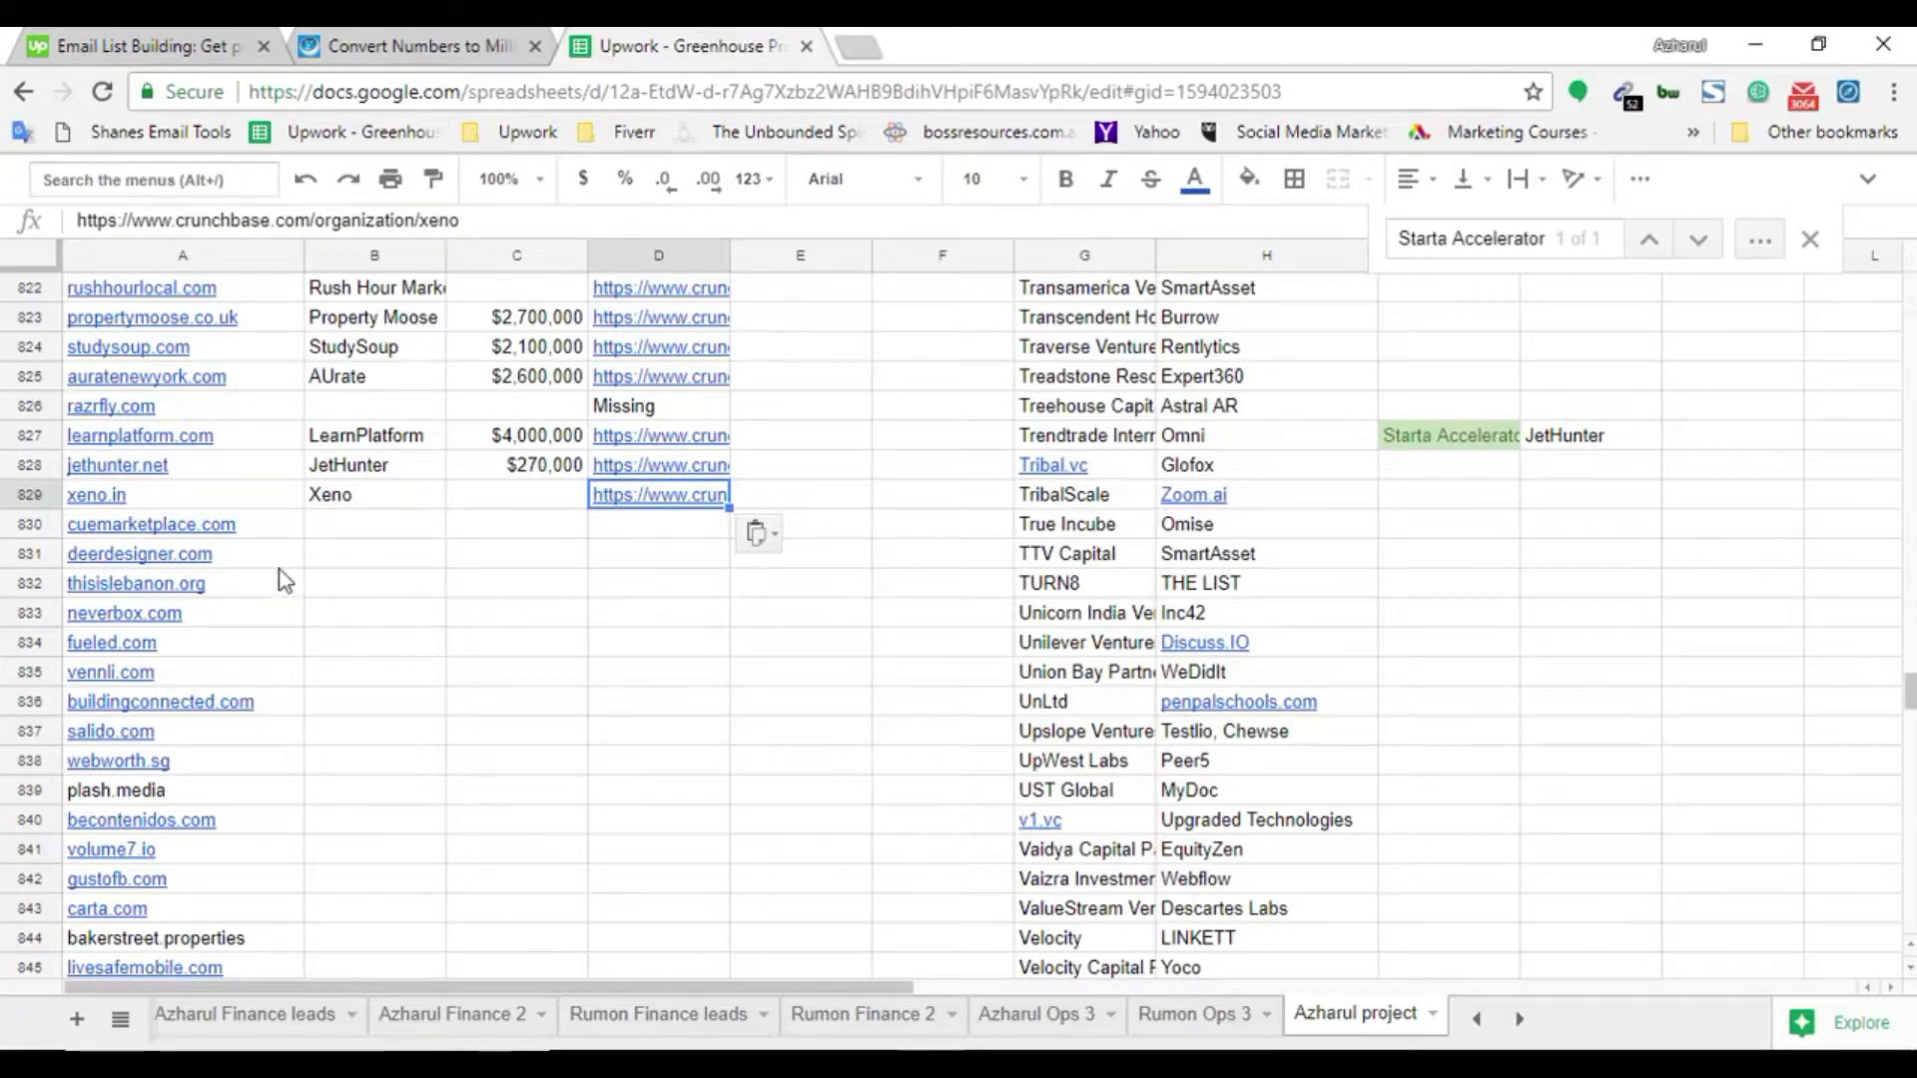
Open cuemarketplace.com, the next domain in the spreadsheet, in a new tab
click(256, 529)
click(857, 46)
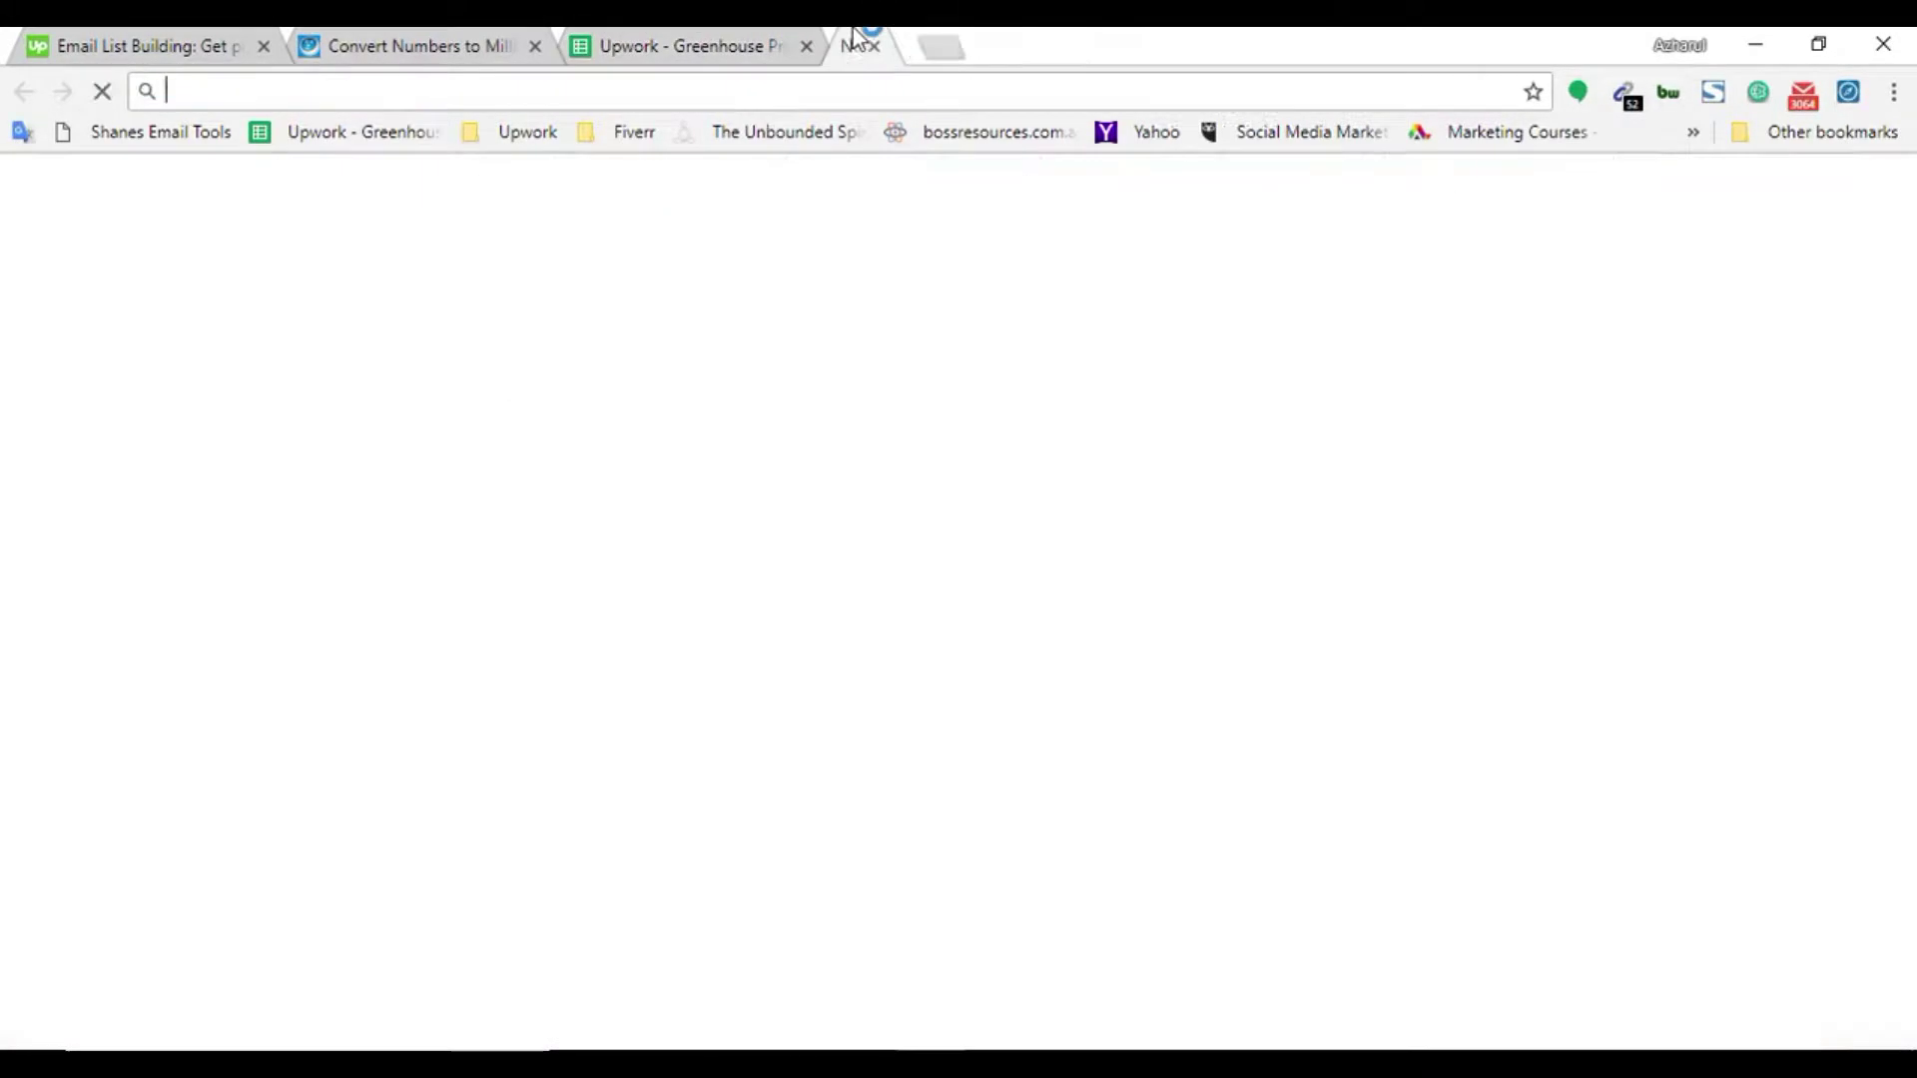
text(cuemarketplace.com)
key(Return)
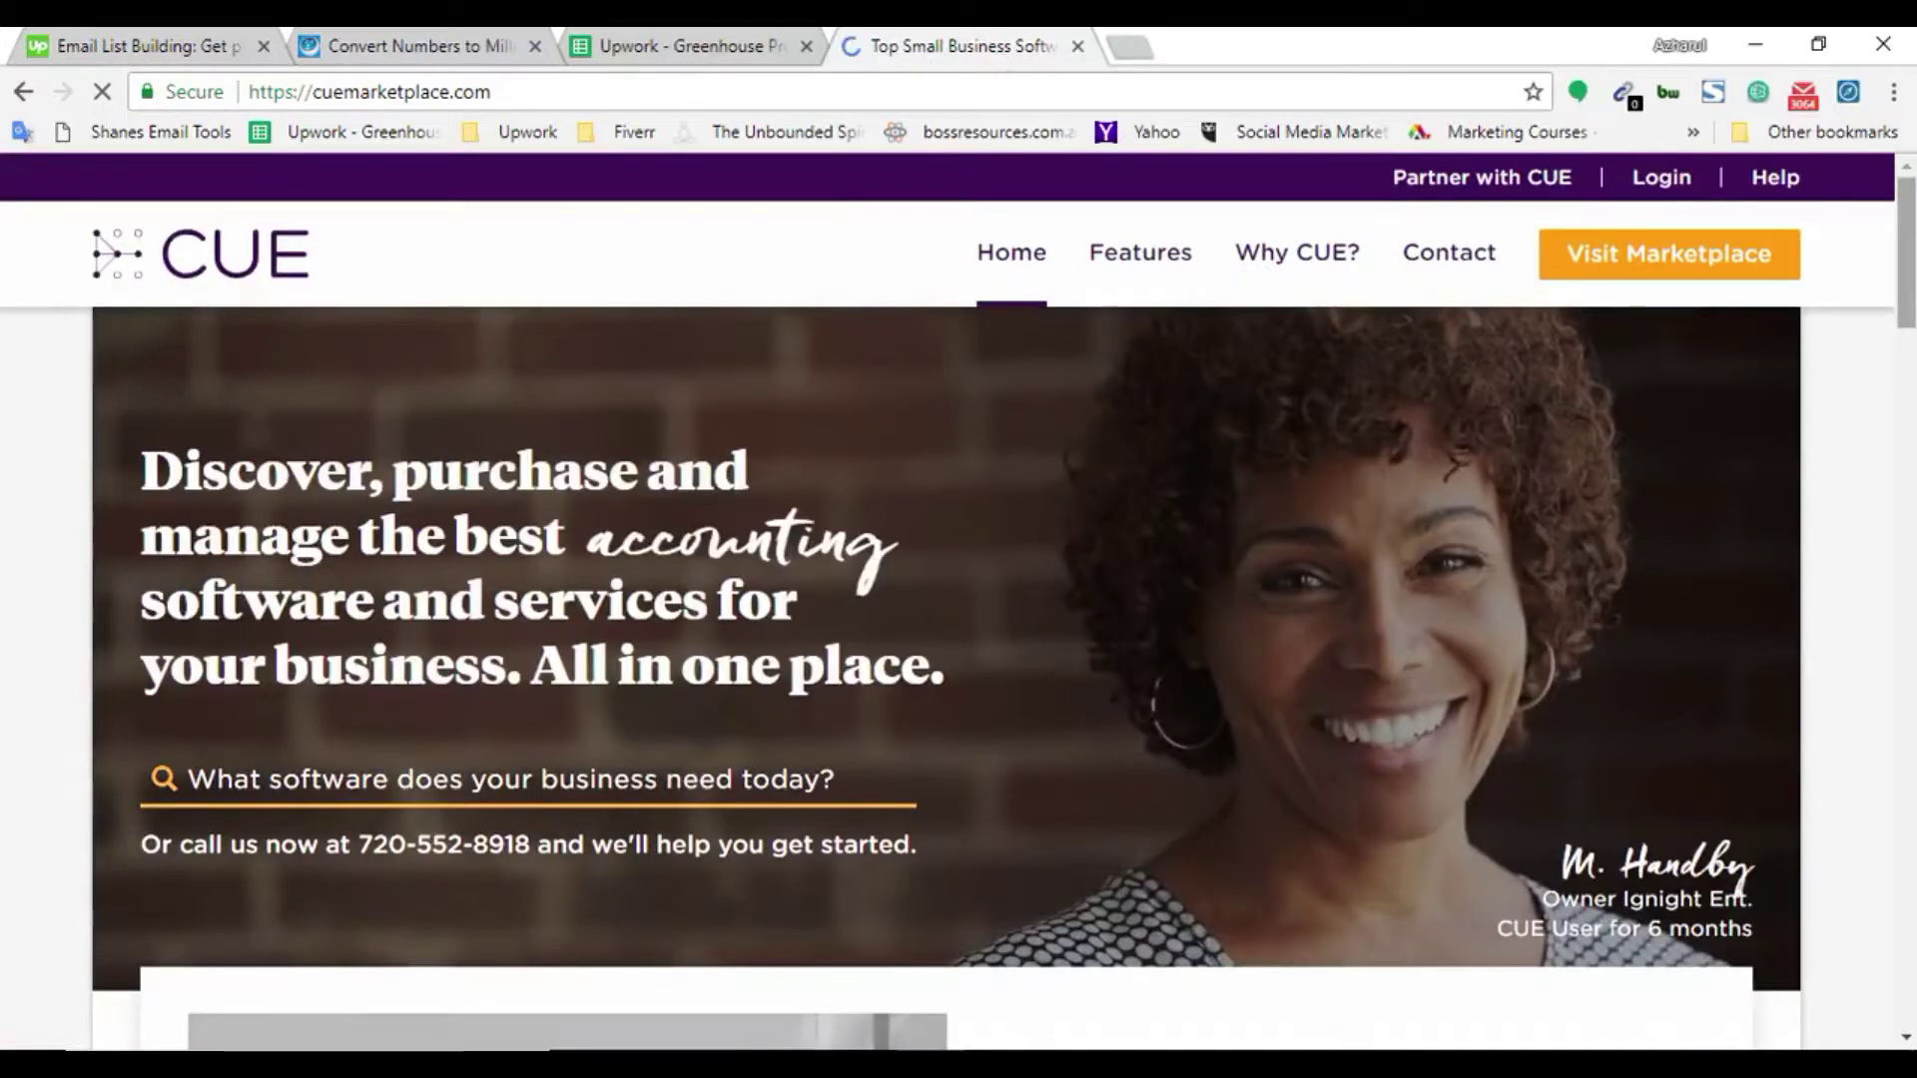
Search Google in a new tab for "cuemarketplace.com crunchbase.com"
key(ctrl+l)
text(https://)
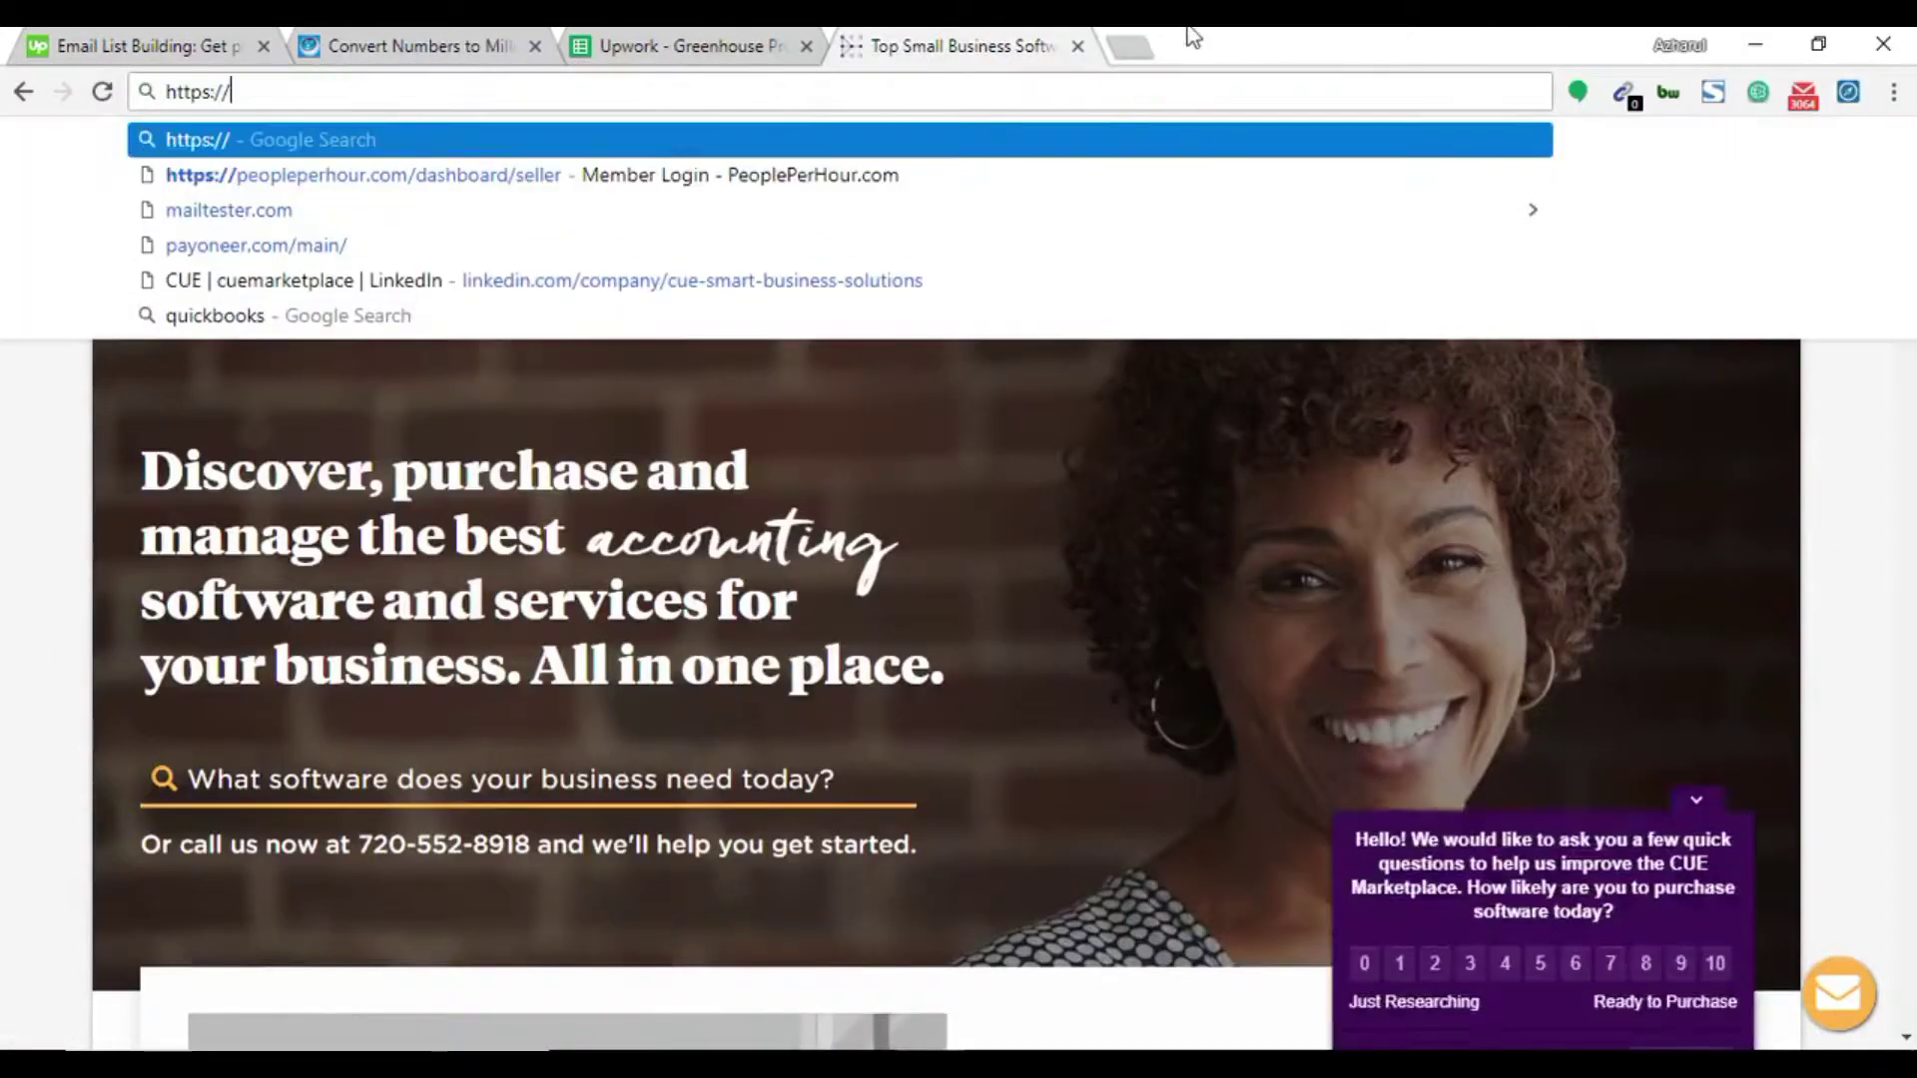
click(1151, 42)
text(cuemarketplace.com )
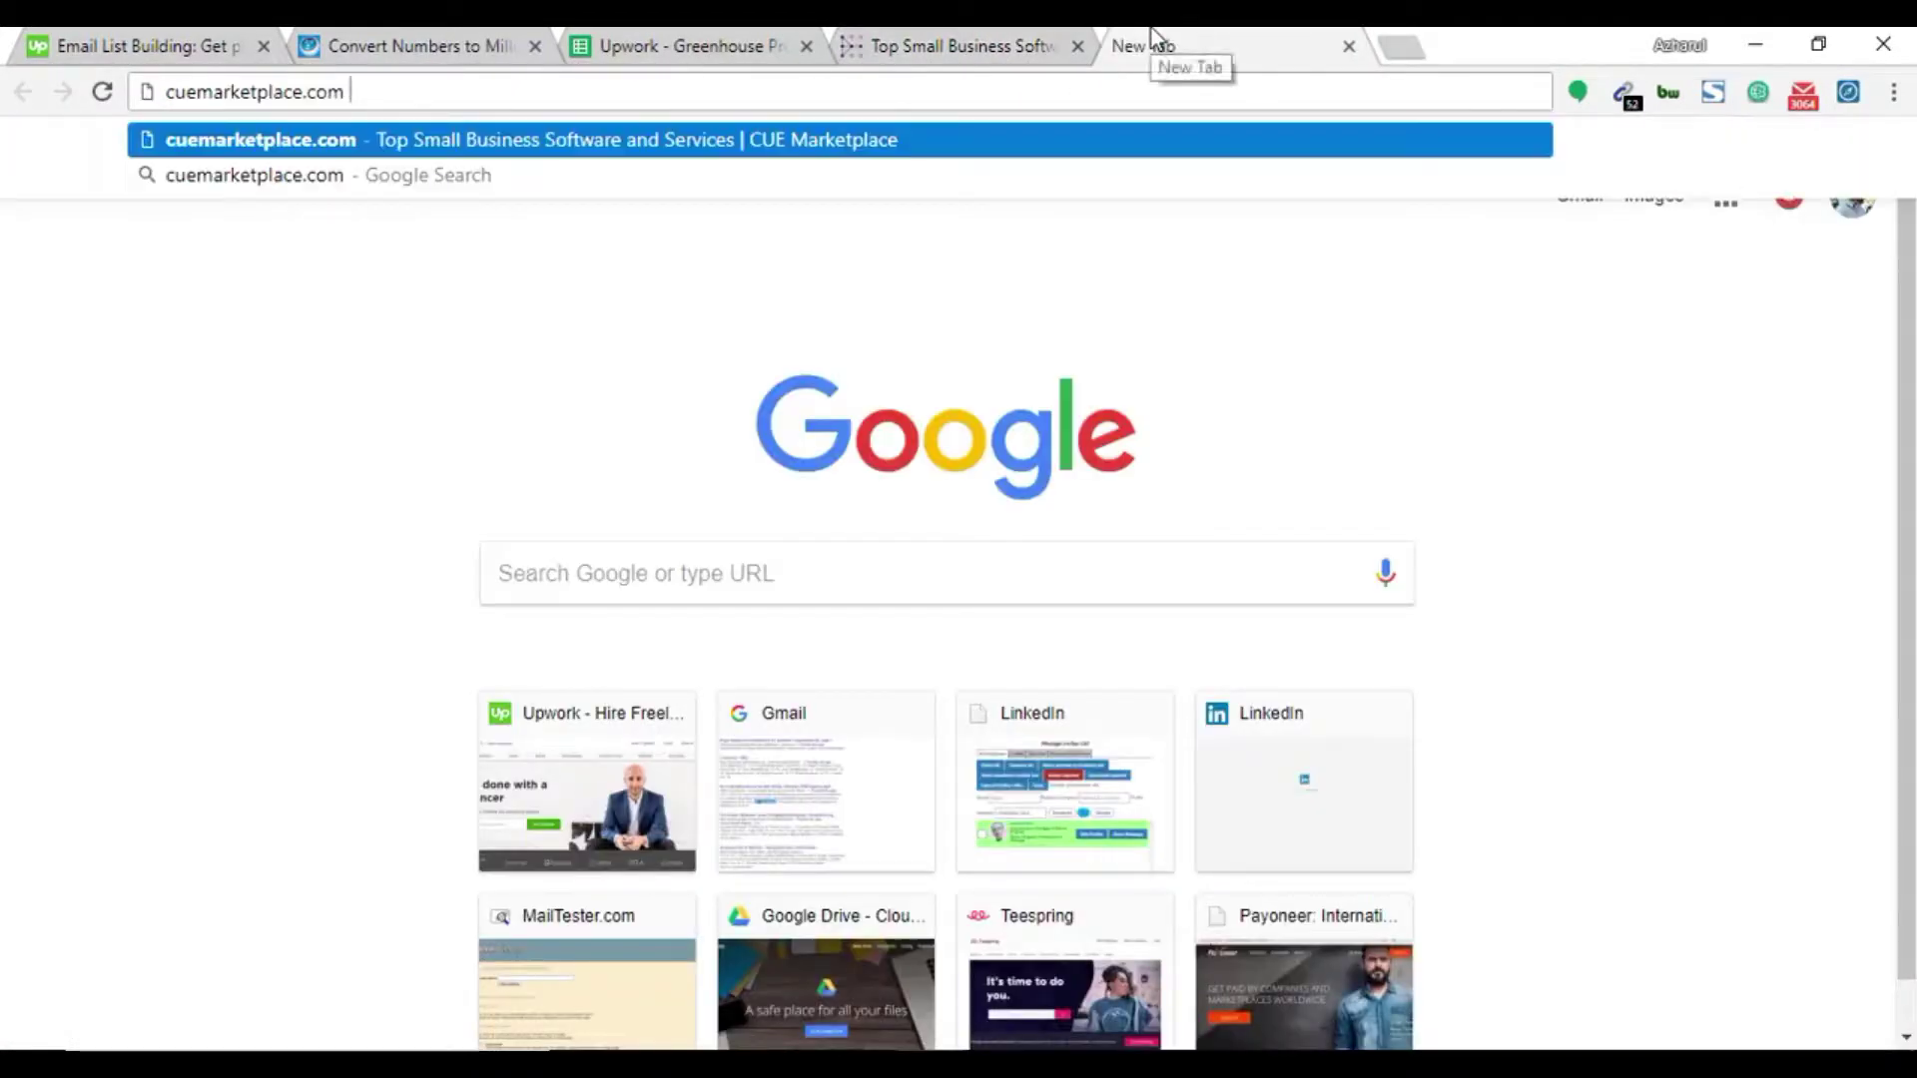
text(crunchp)
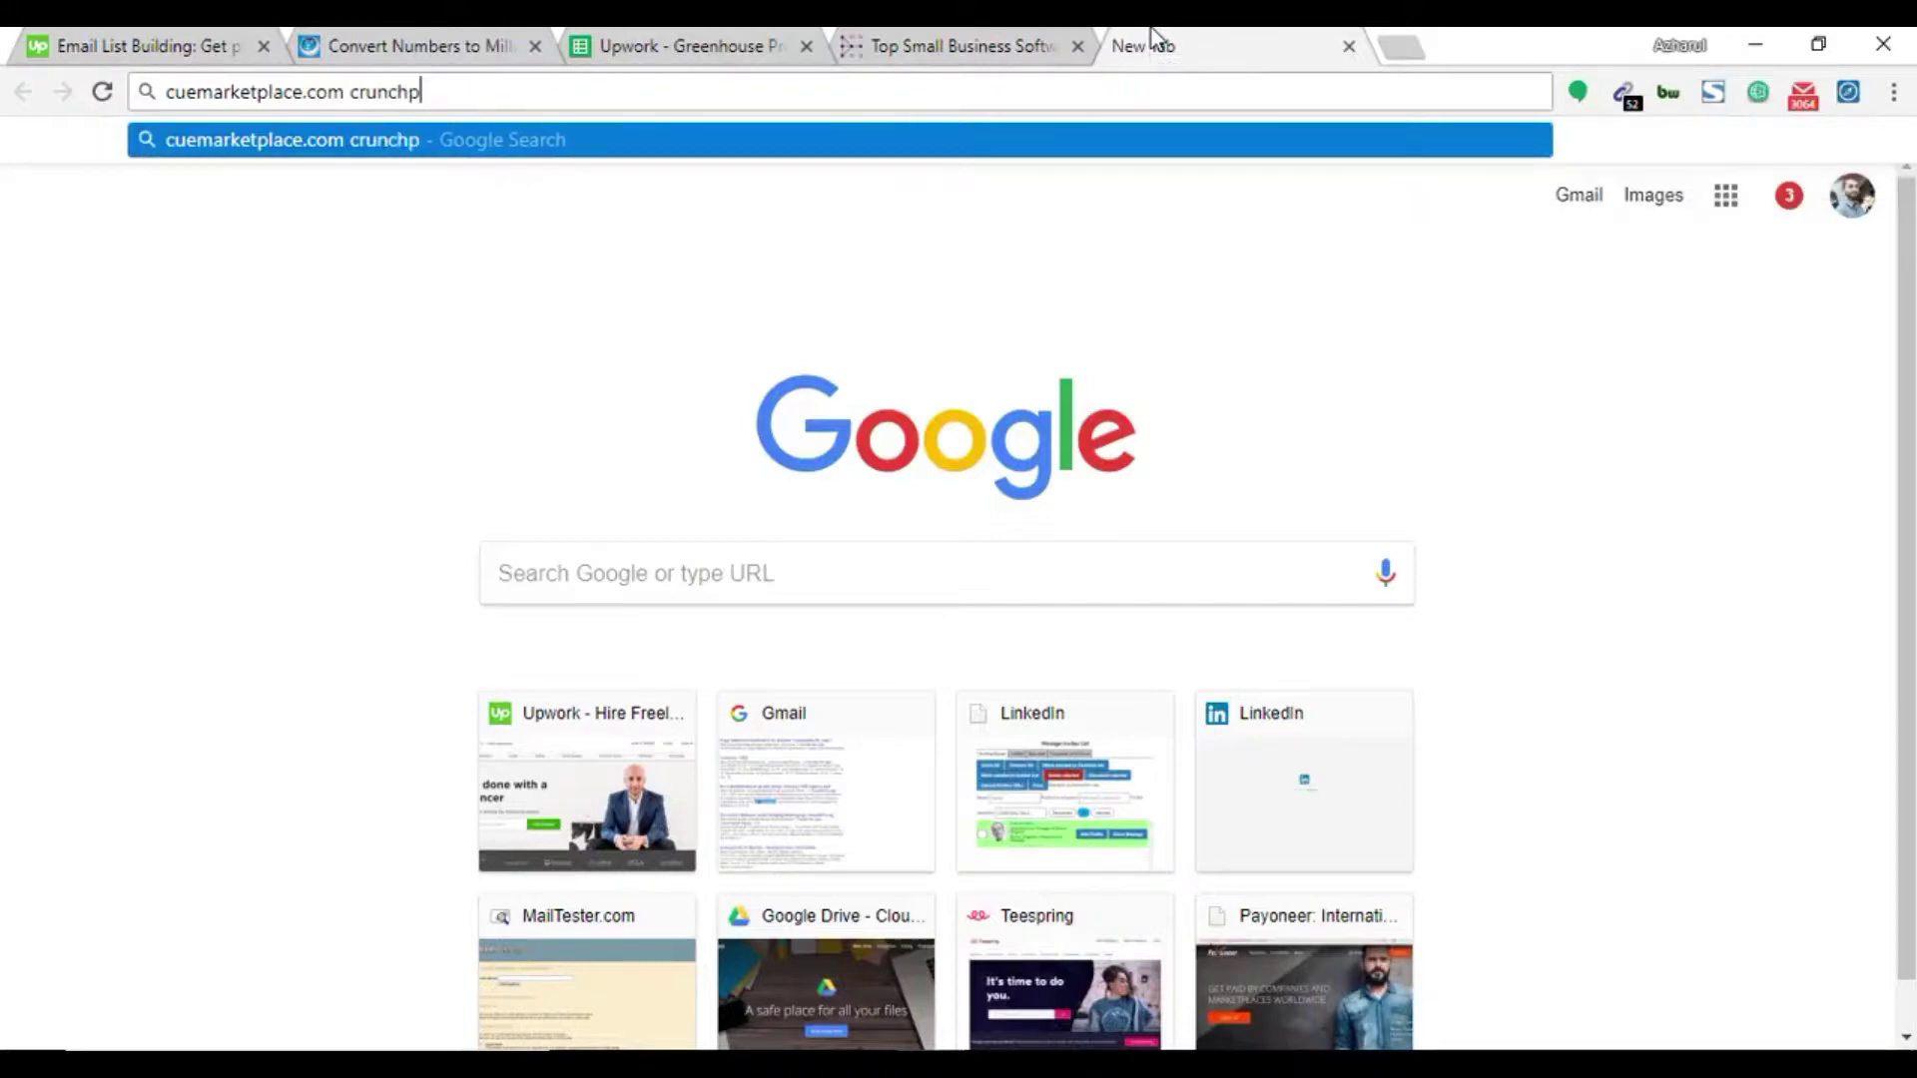
key(BackSpace)
text(base.com)
key(Return)
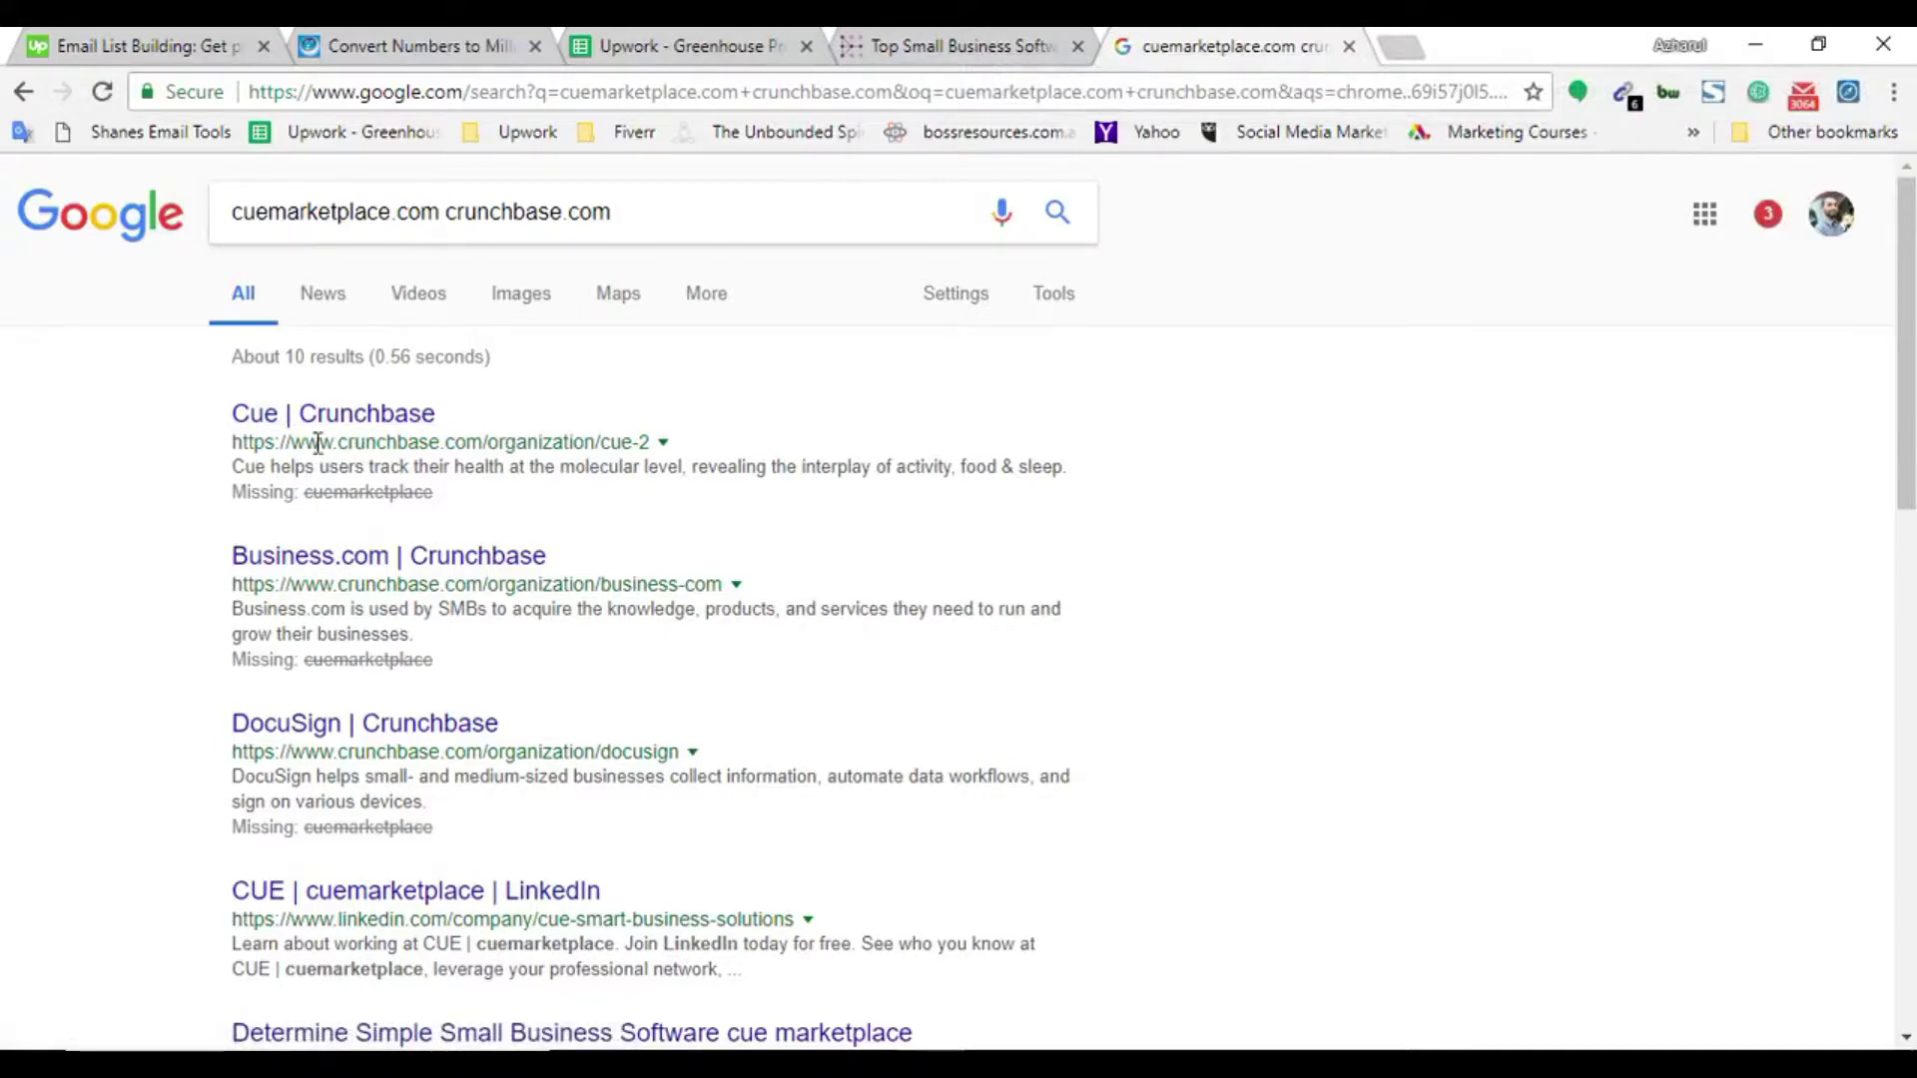
Open the Cue Crunchbase profile from the results in a new tab and search it for "cuemarketplace.com", checking its listed website
middle_click(319, 417)
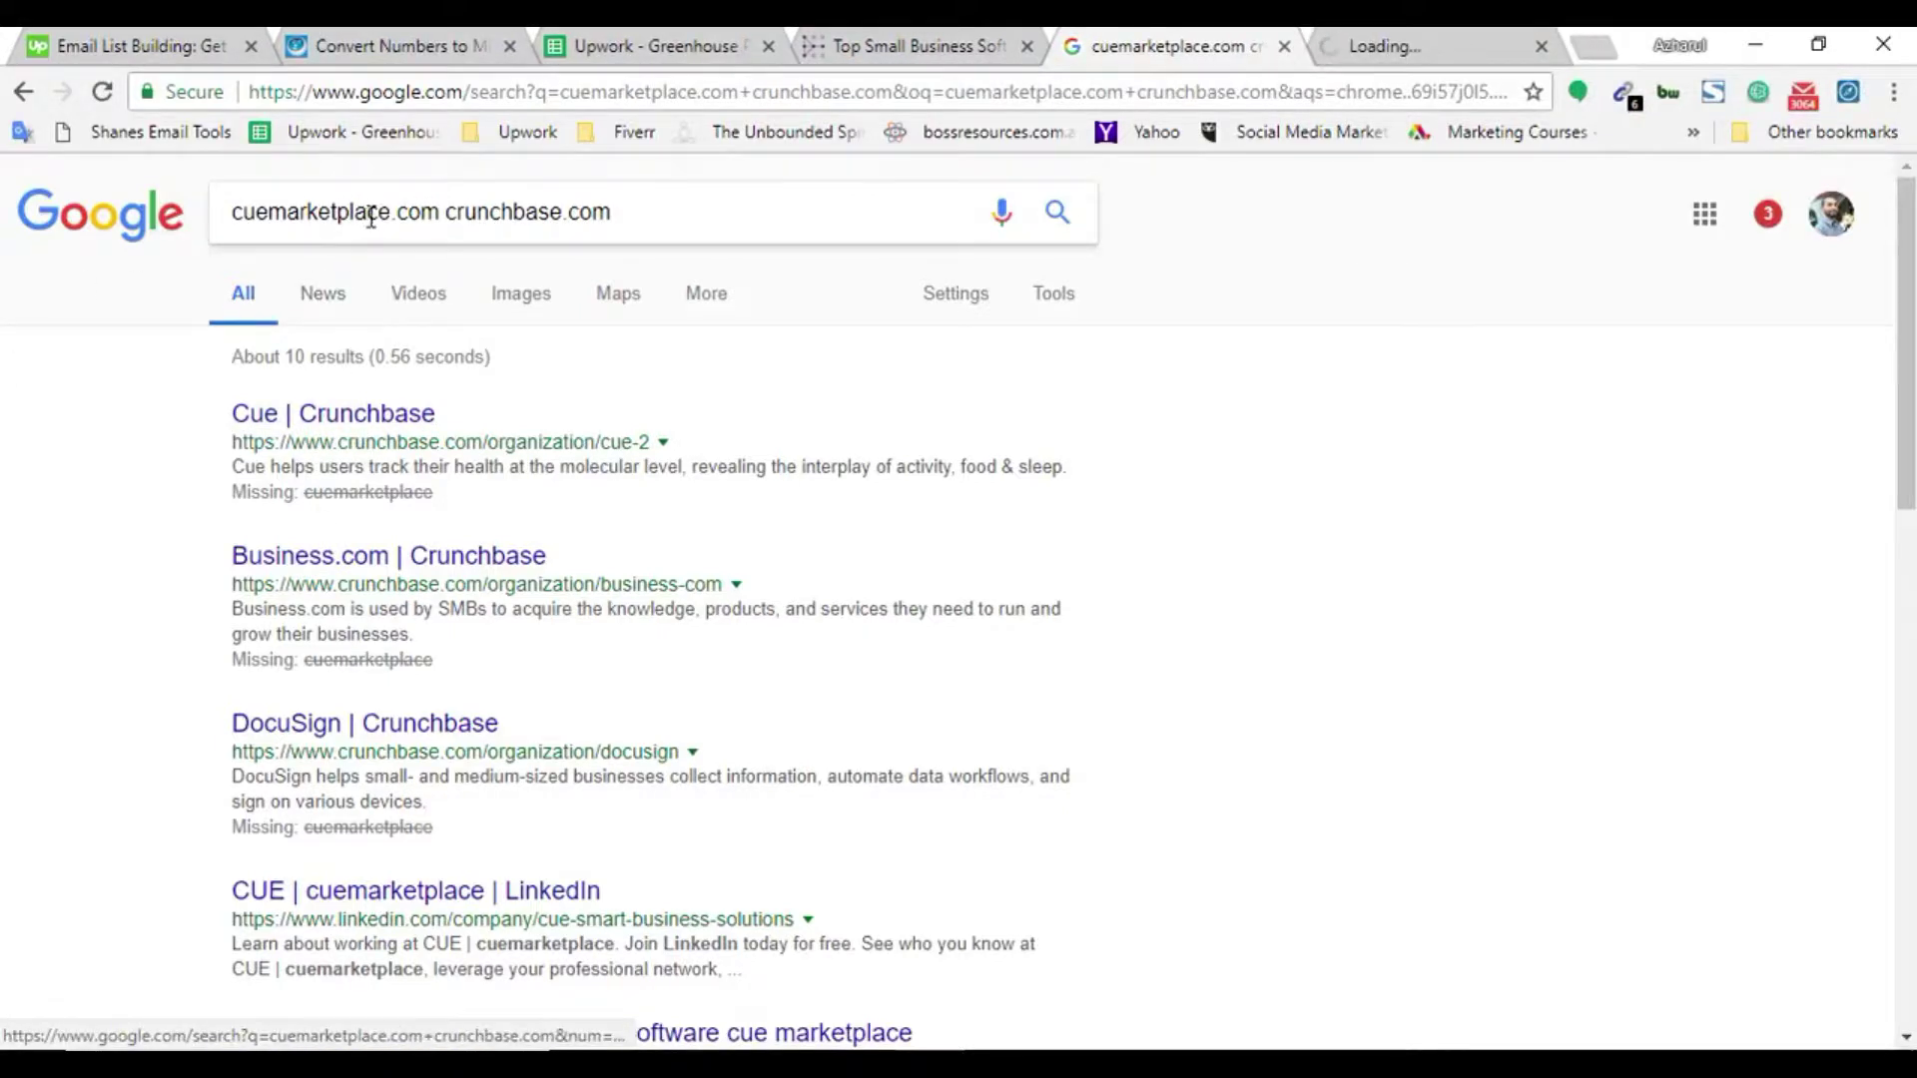
double_click(330, 212)
key(ctrl+c)
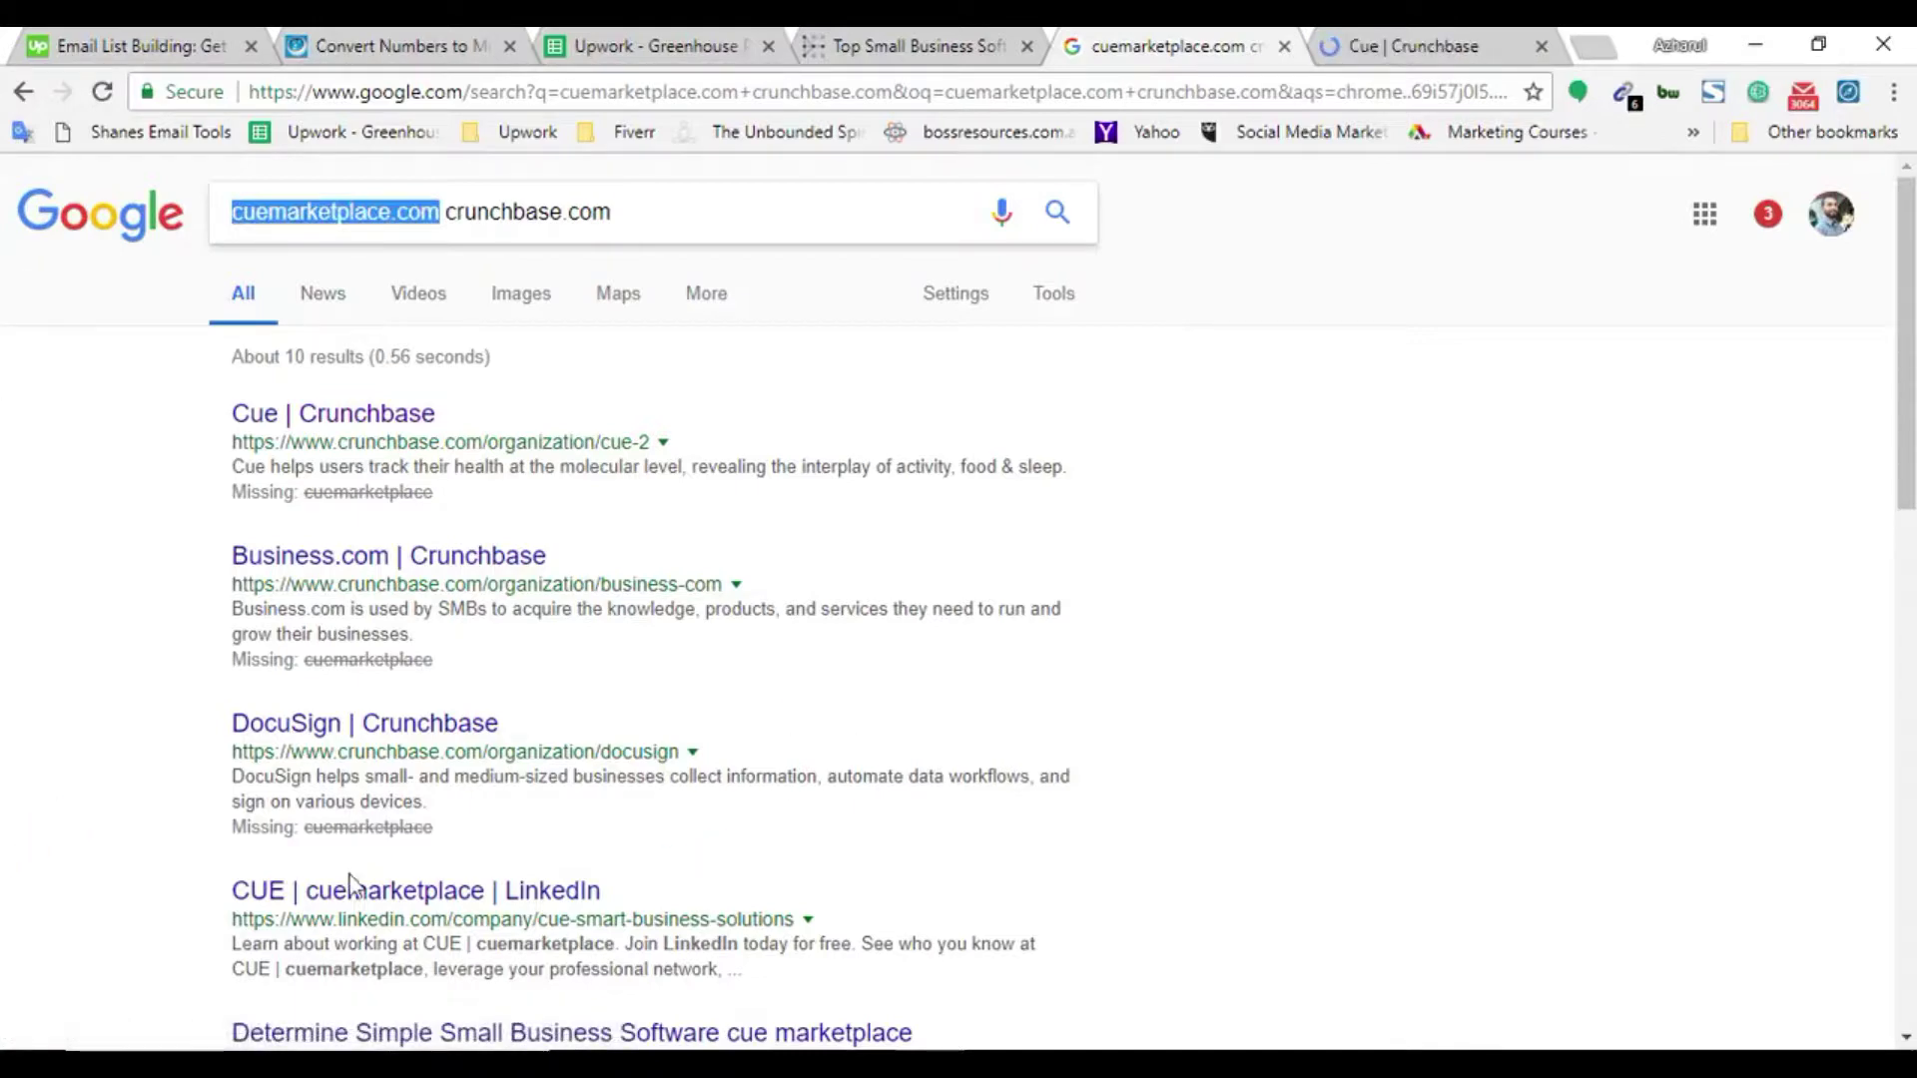
scroll(124, 830, down, 3)
click(1403, 50)
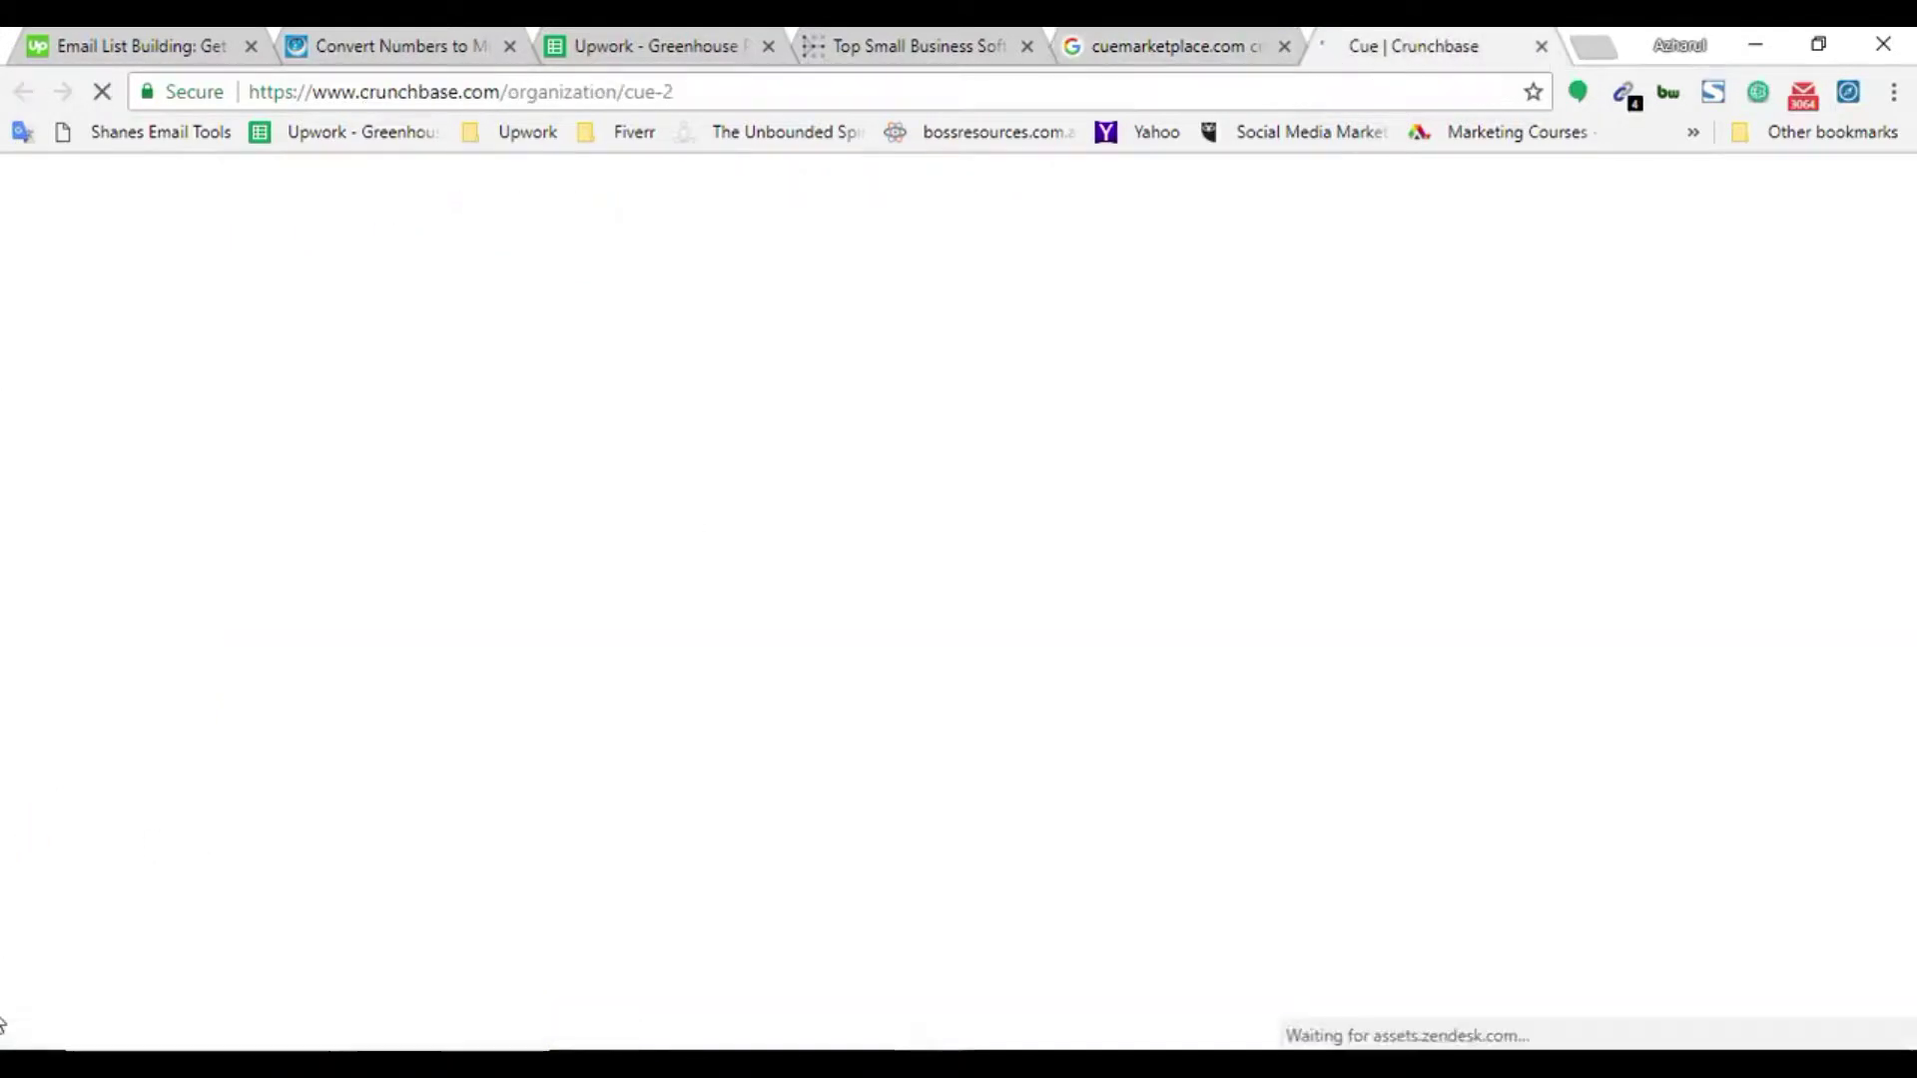
key(ctrl+f)
key(ctrl+v)
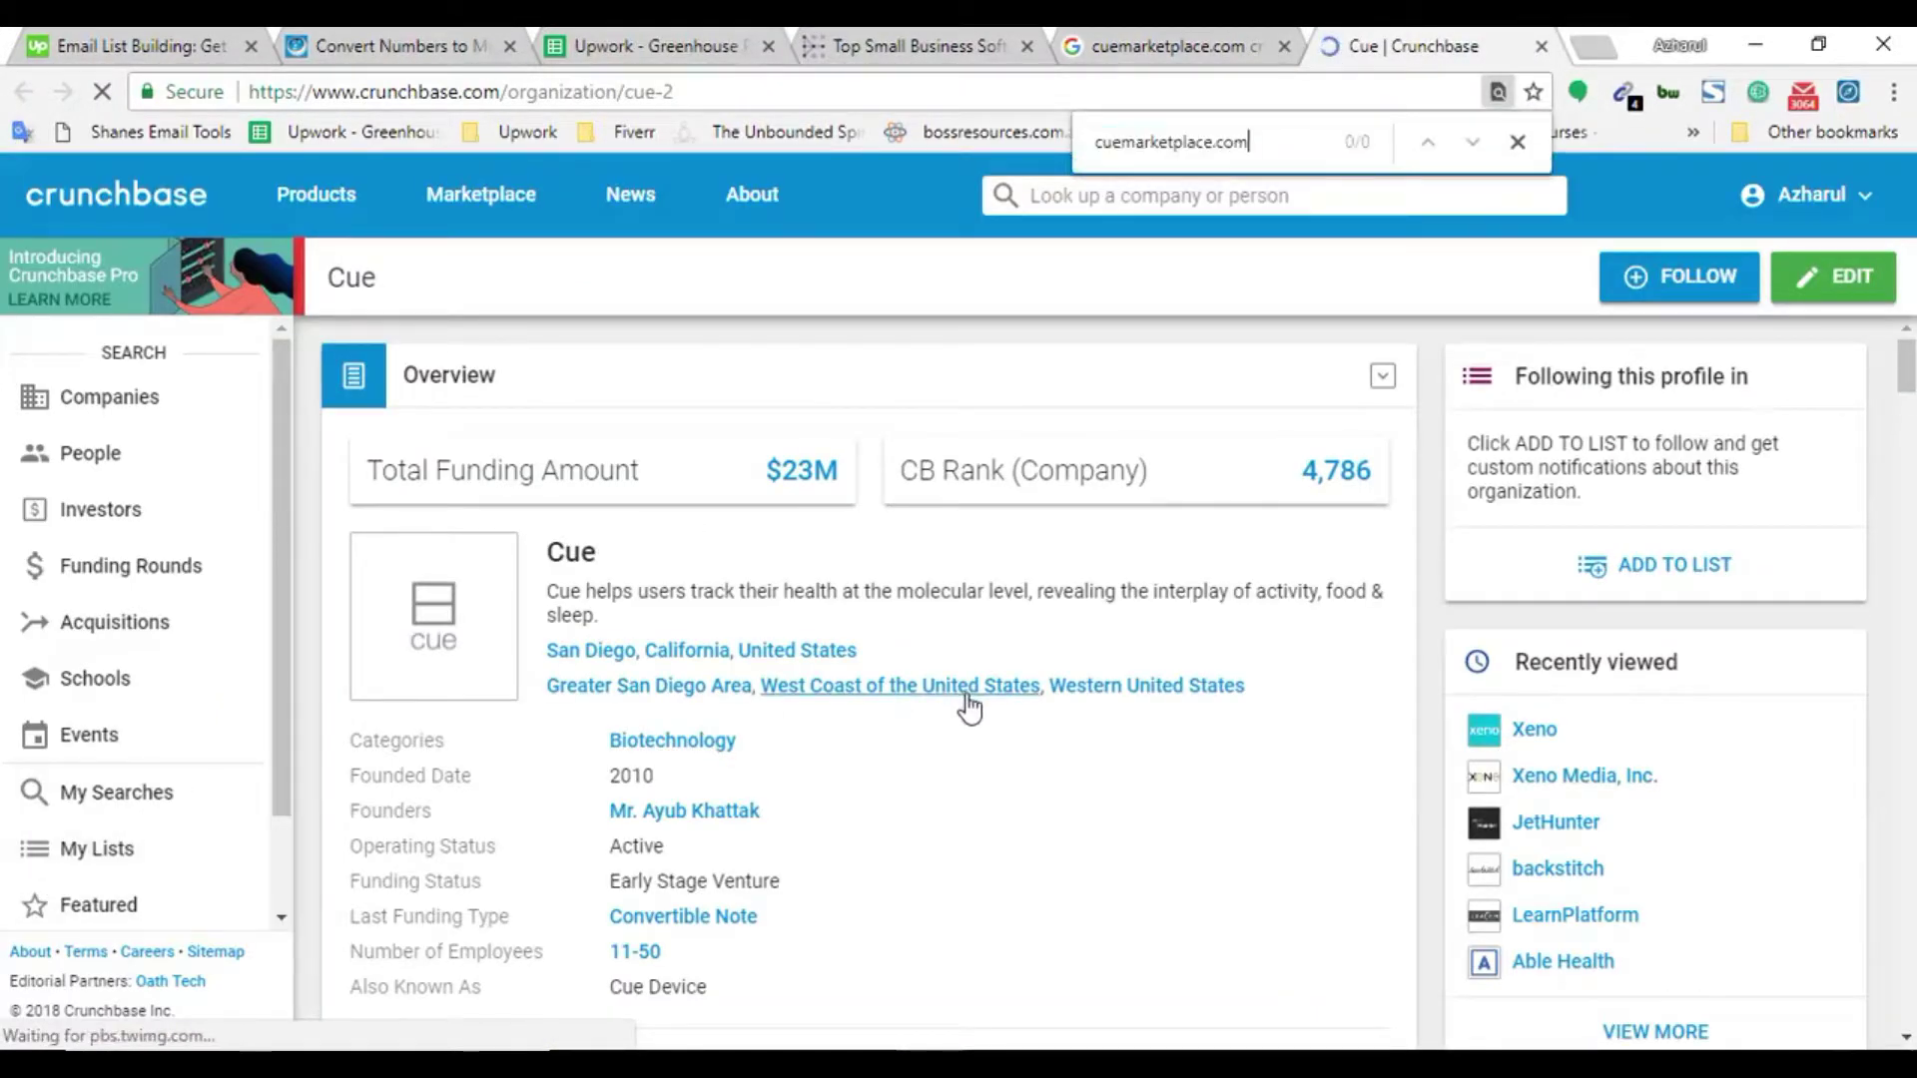
scroll(1135, 589, down, 7)
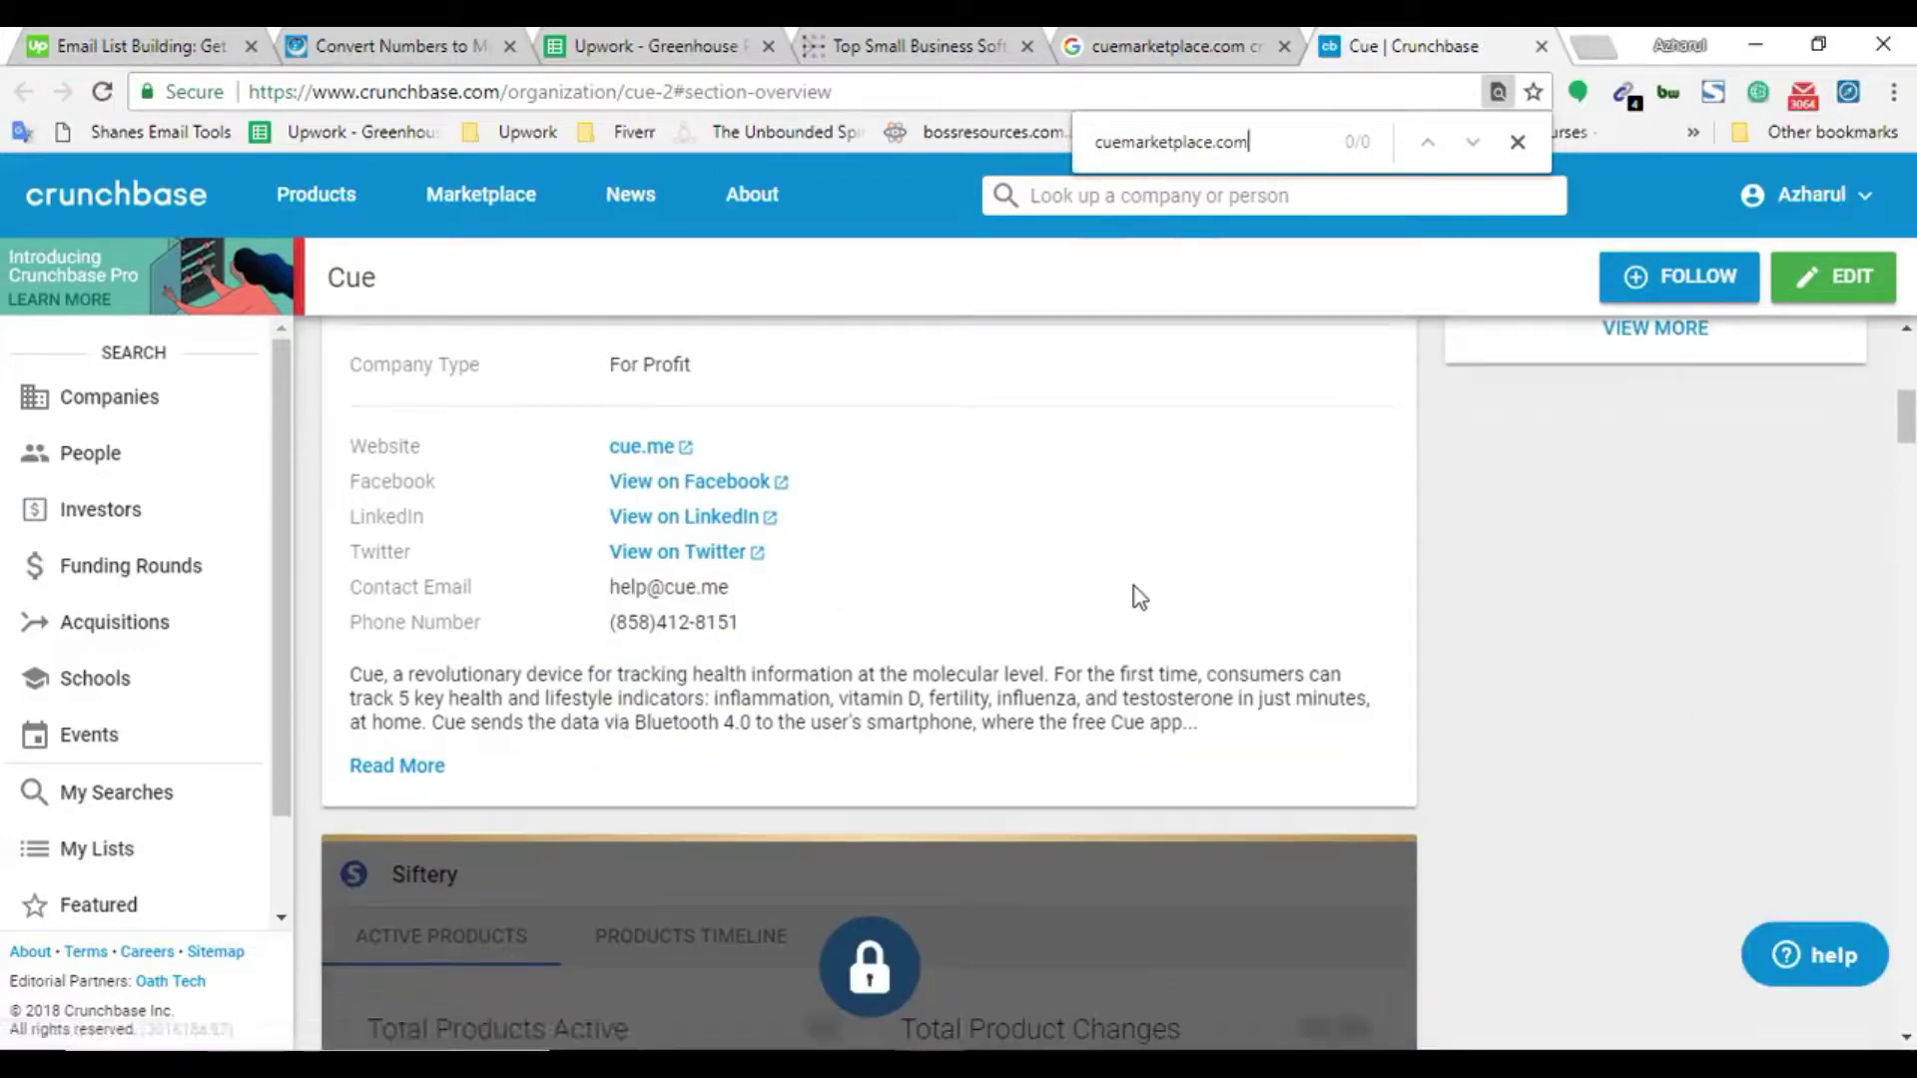
Recheck the Google results, then copy "Missing" from the razrfly.com row into column D of the cuemarketplace.com row
key(ctrl+shift+Tab)
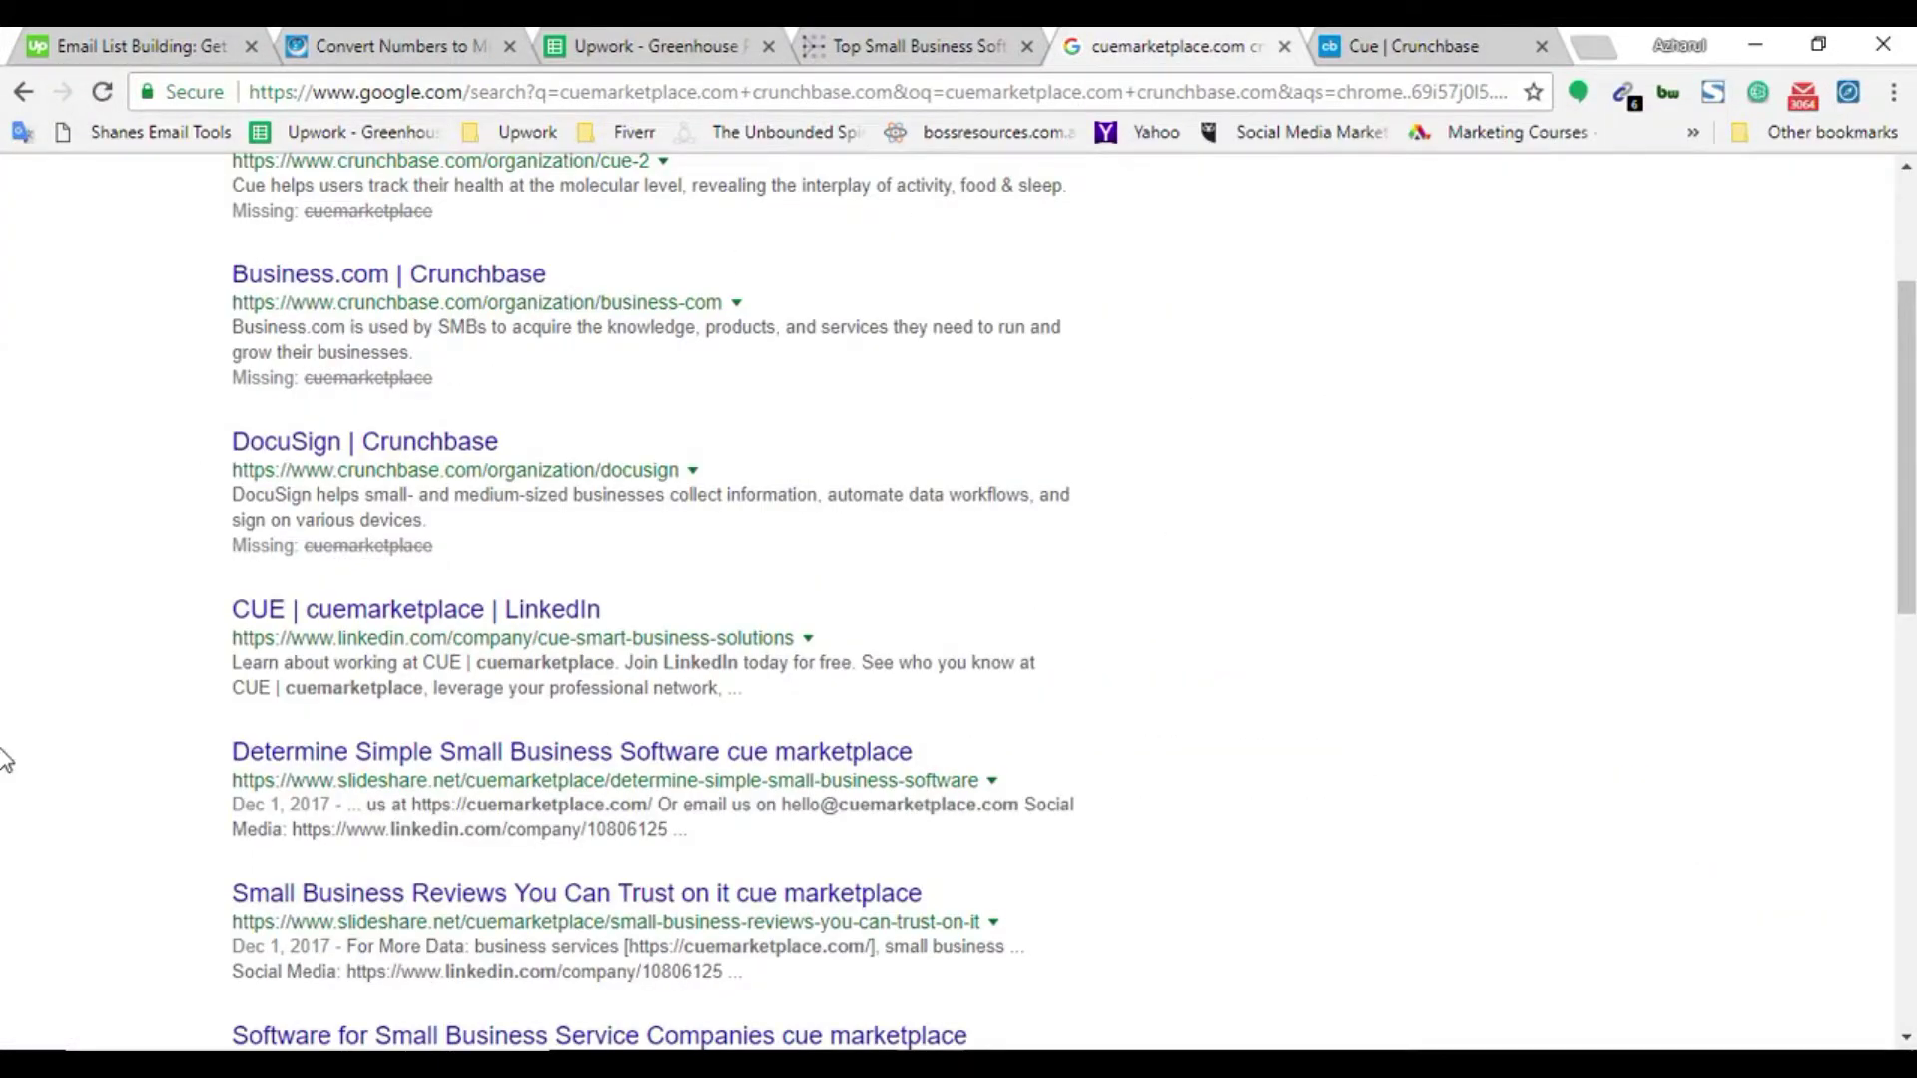
scroll(5, 739, up, 3)
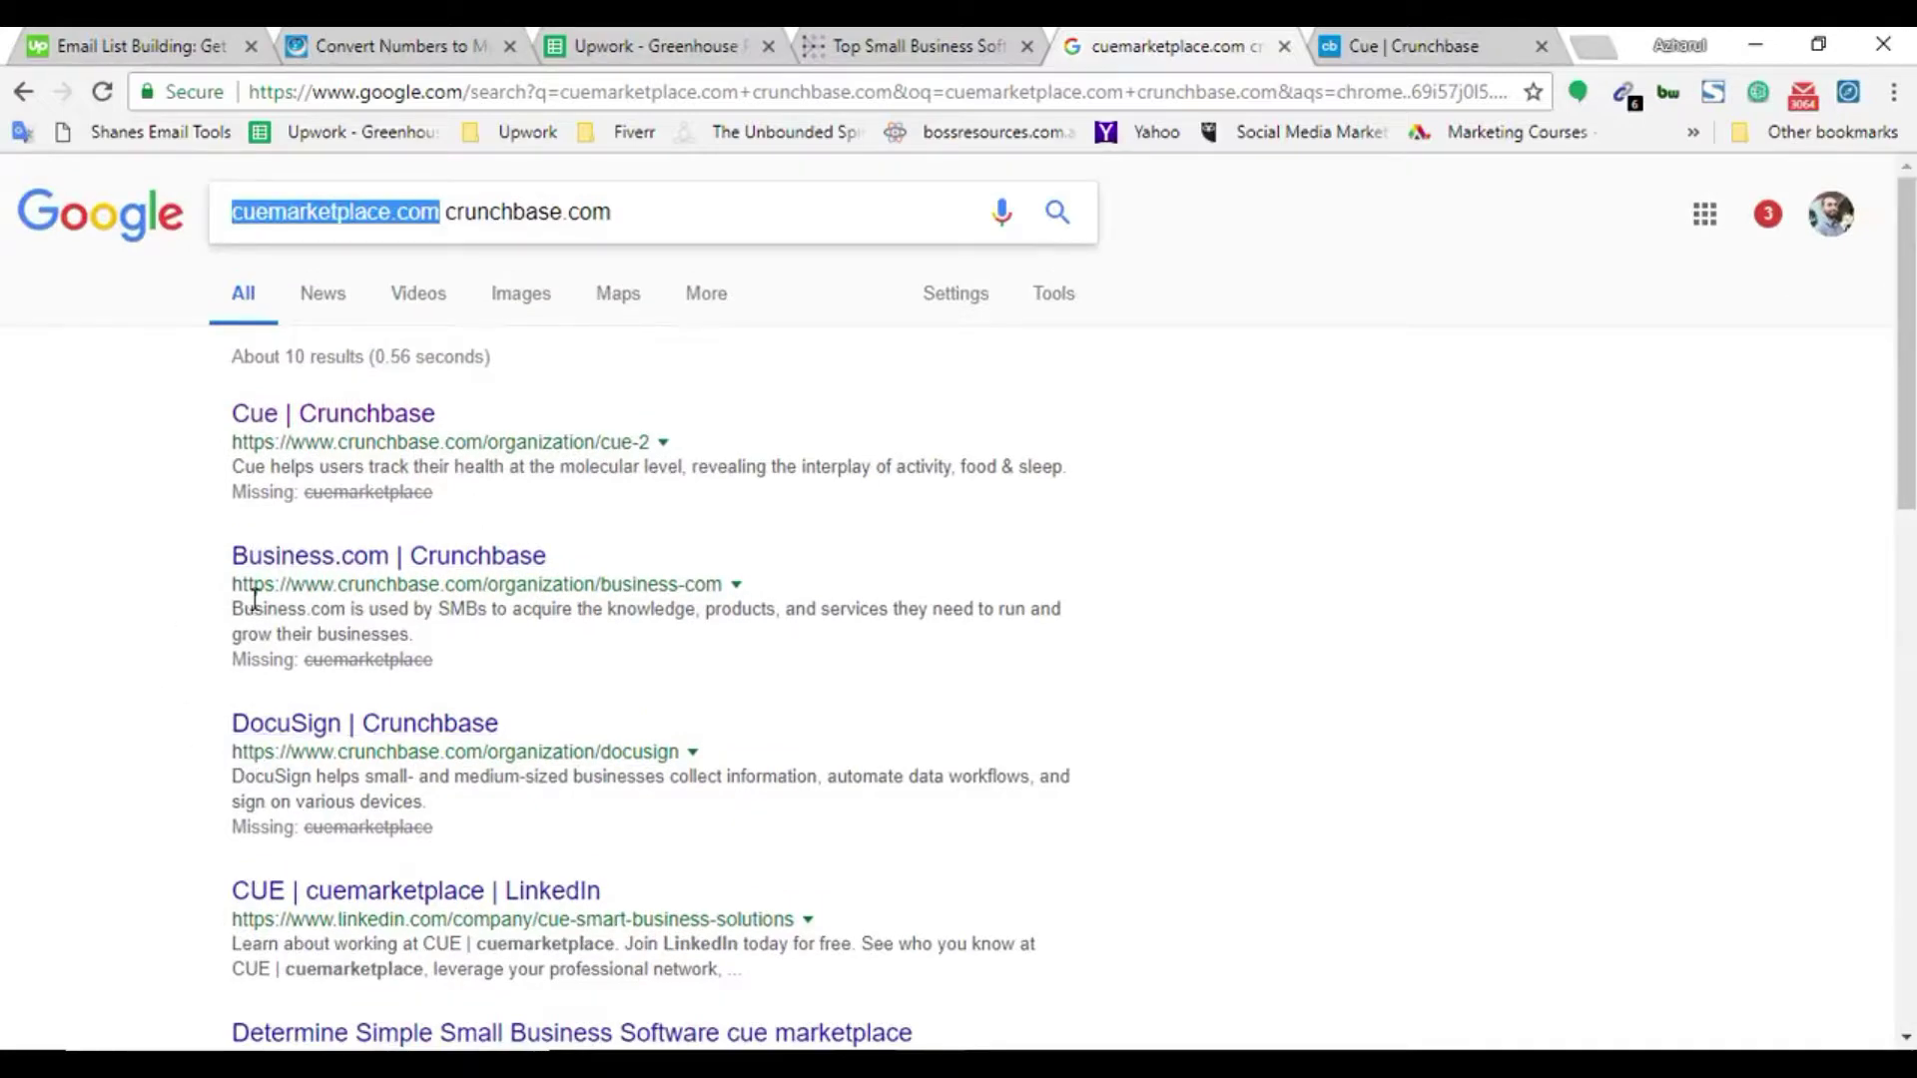
scroll(83, 779, down, 3)
click(647, 40)
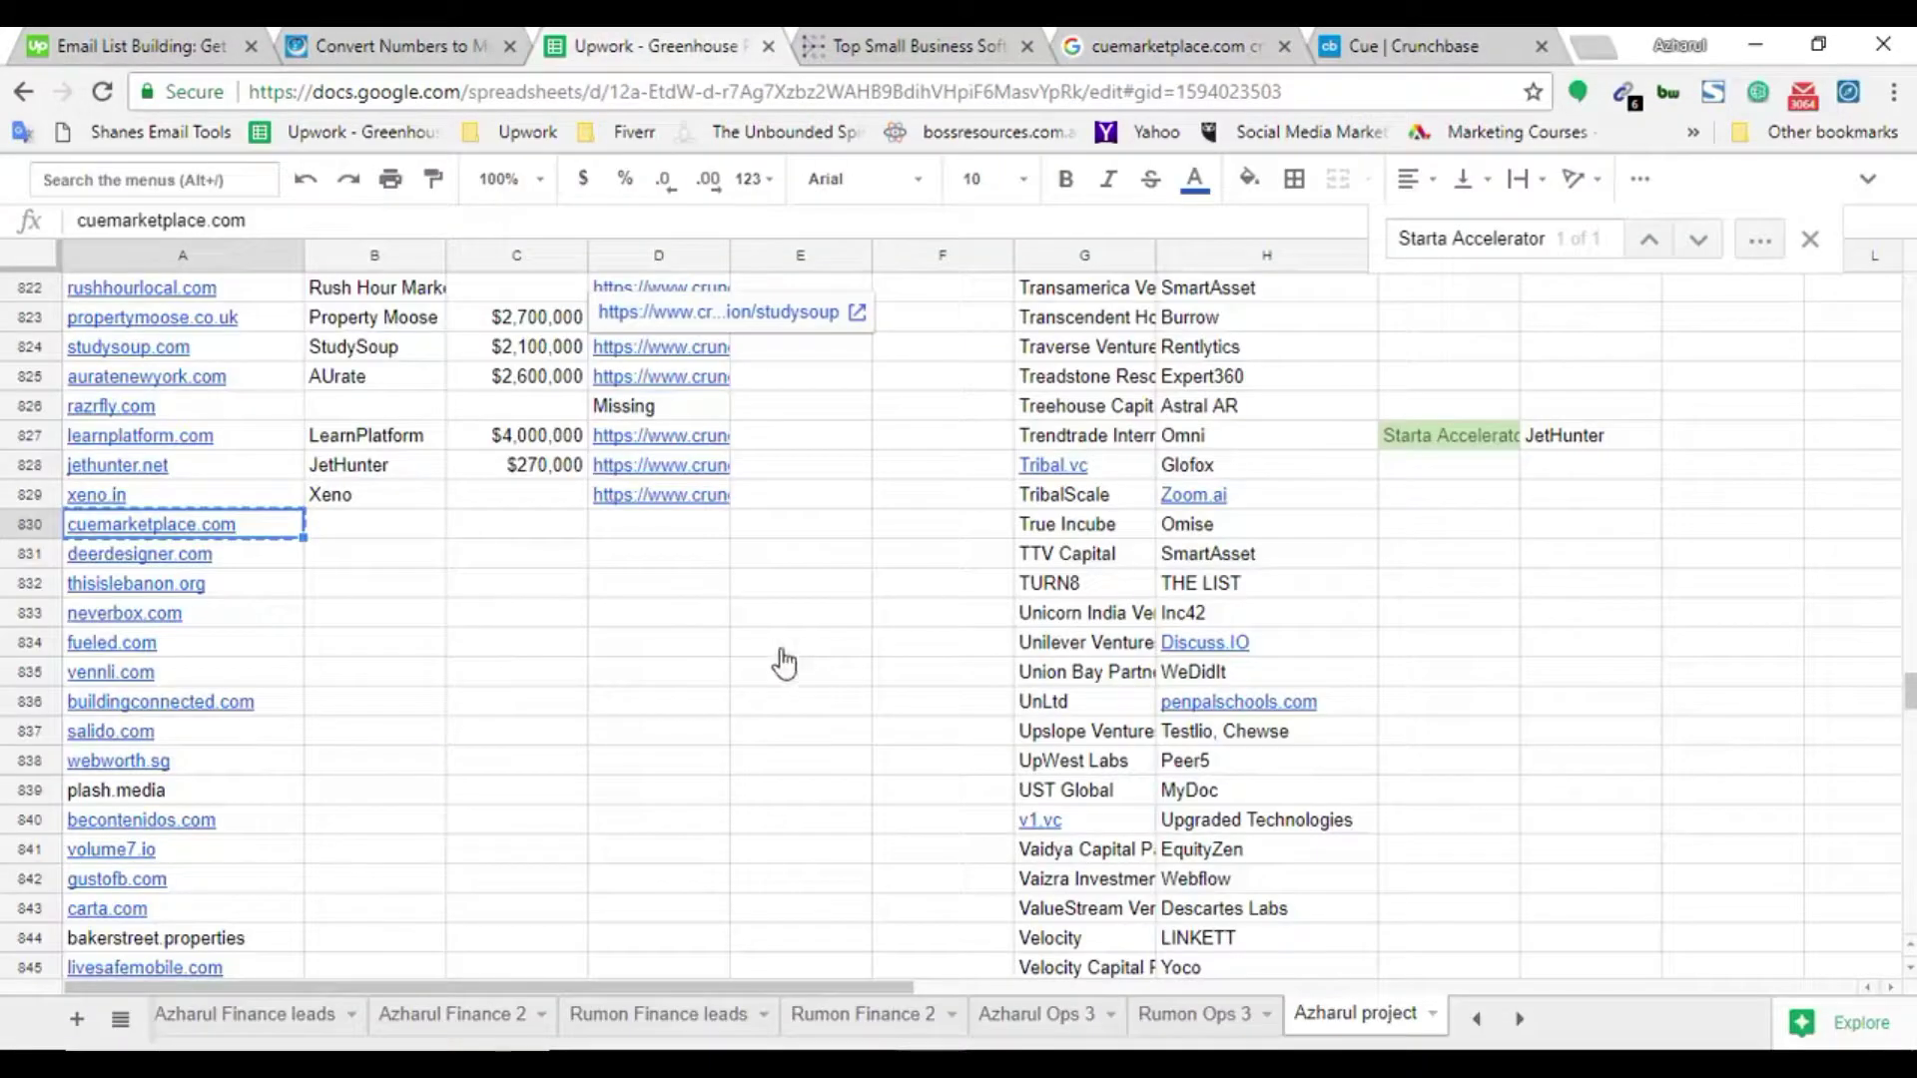
click(673, 517)
click(644, 410)
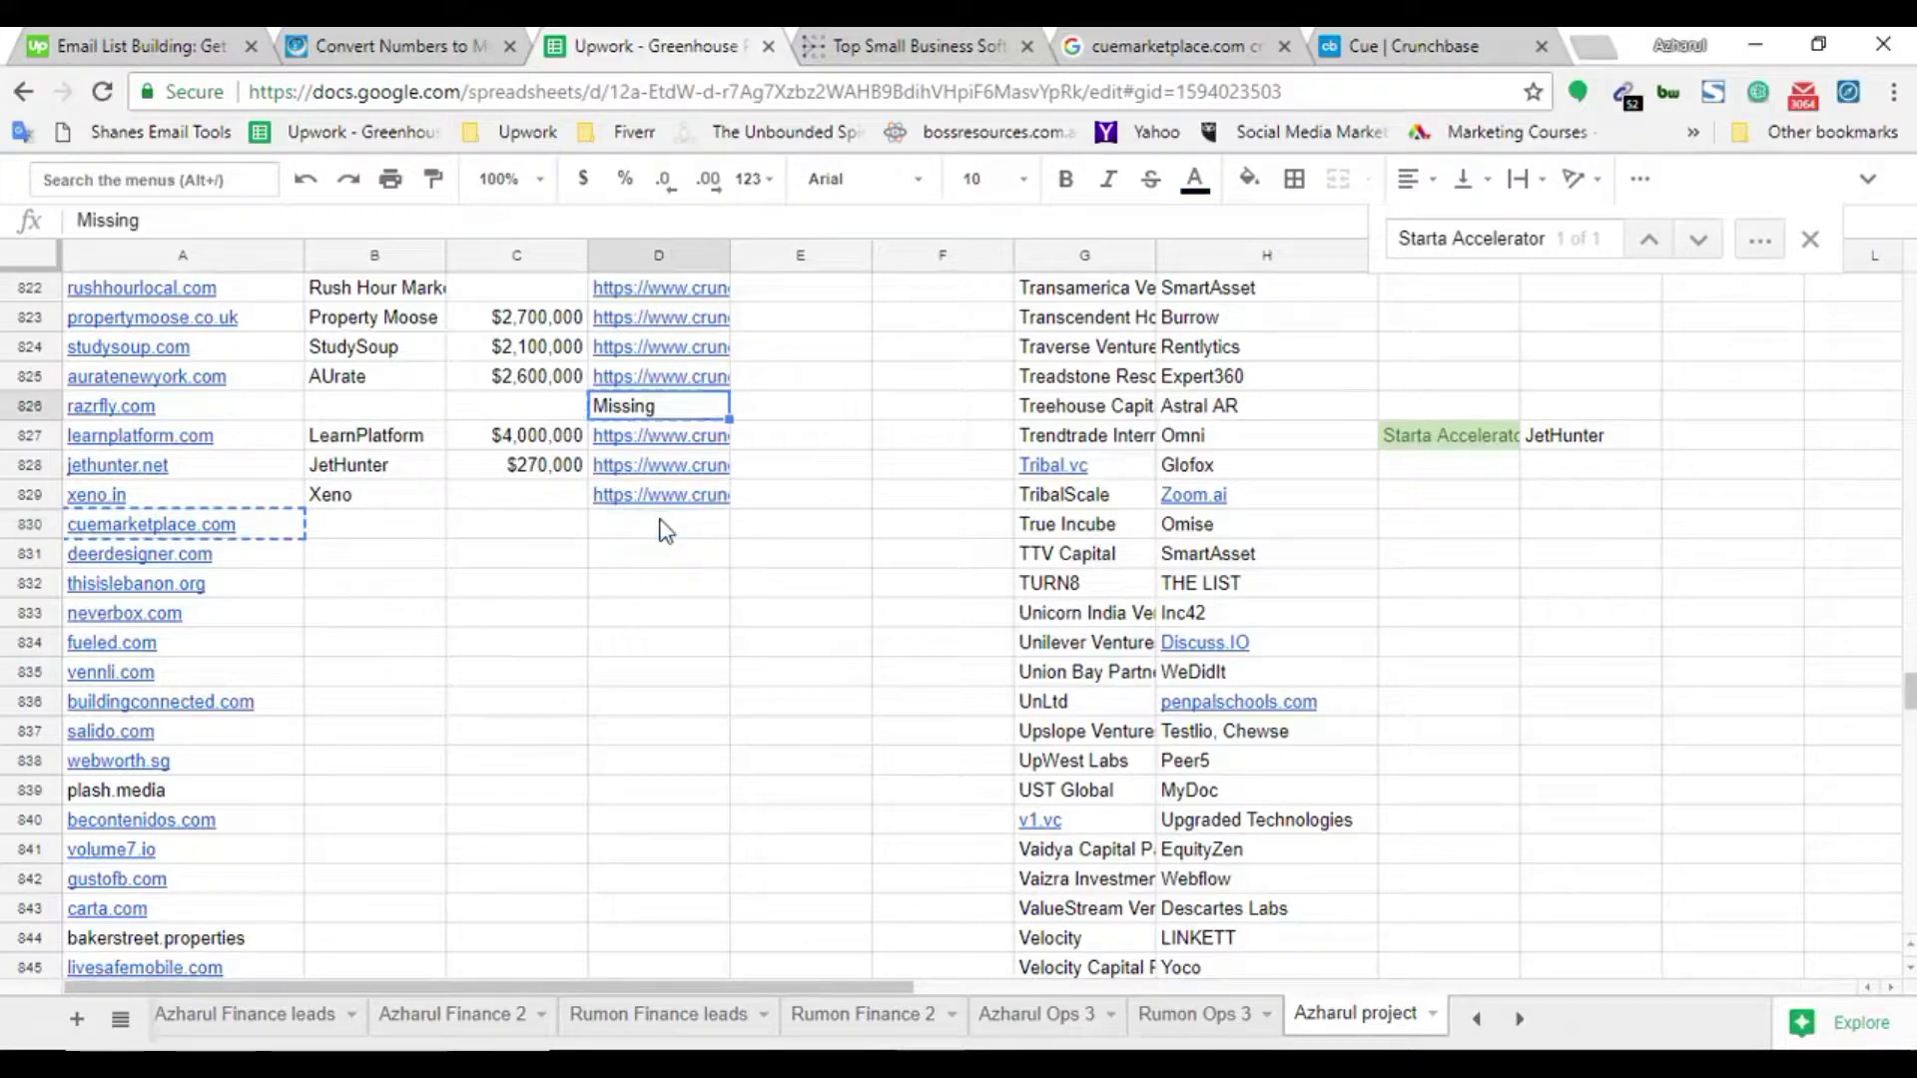
key(ctrl+c)
click(659, 522)
key(ctrl+v)
key(Down)
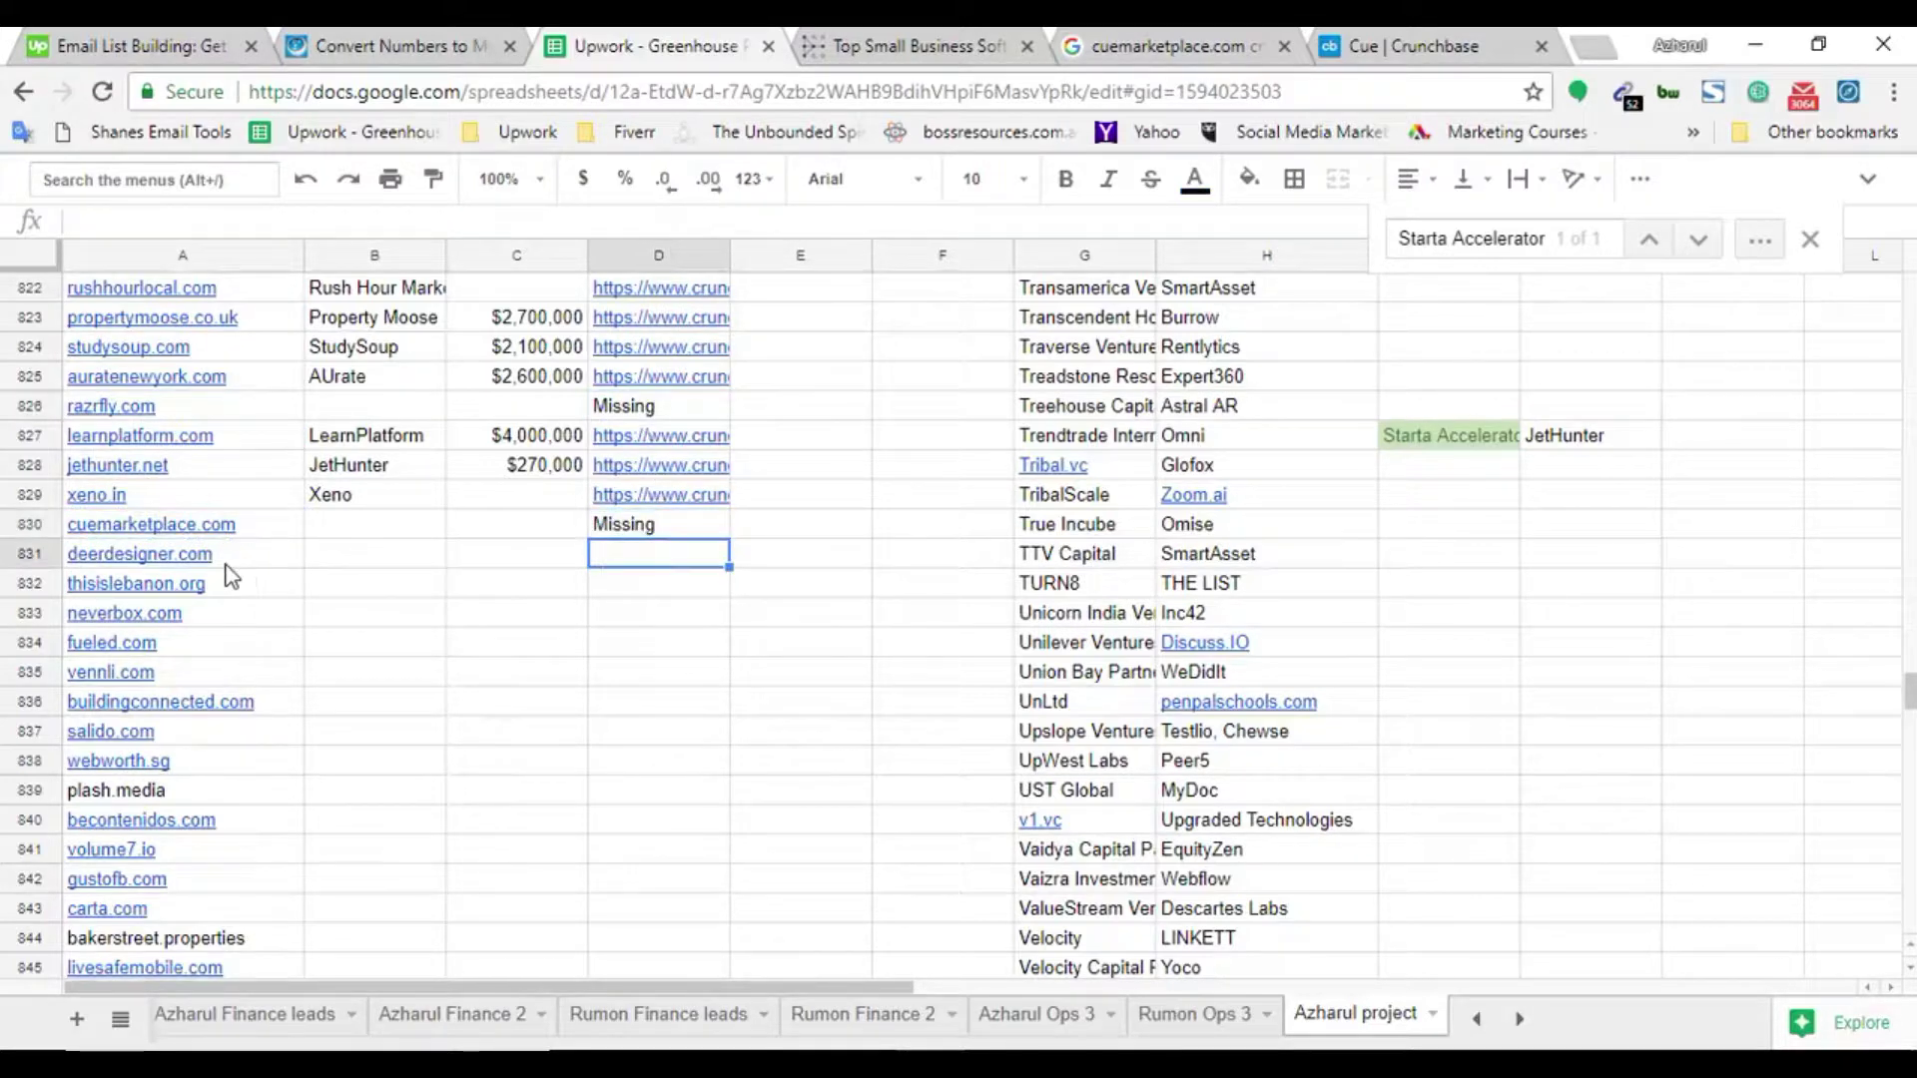
Load deerdesigner.com from the spreadsheet in place of the CUE website, and close the old search results and Cue profile
click(230, 565)
click(961, 40)
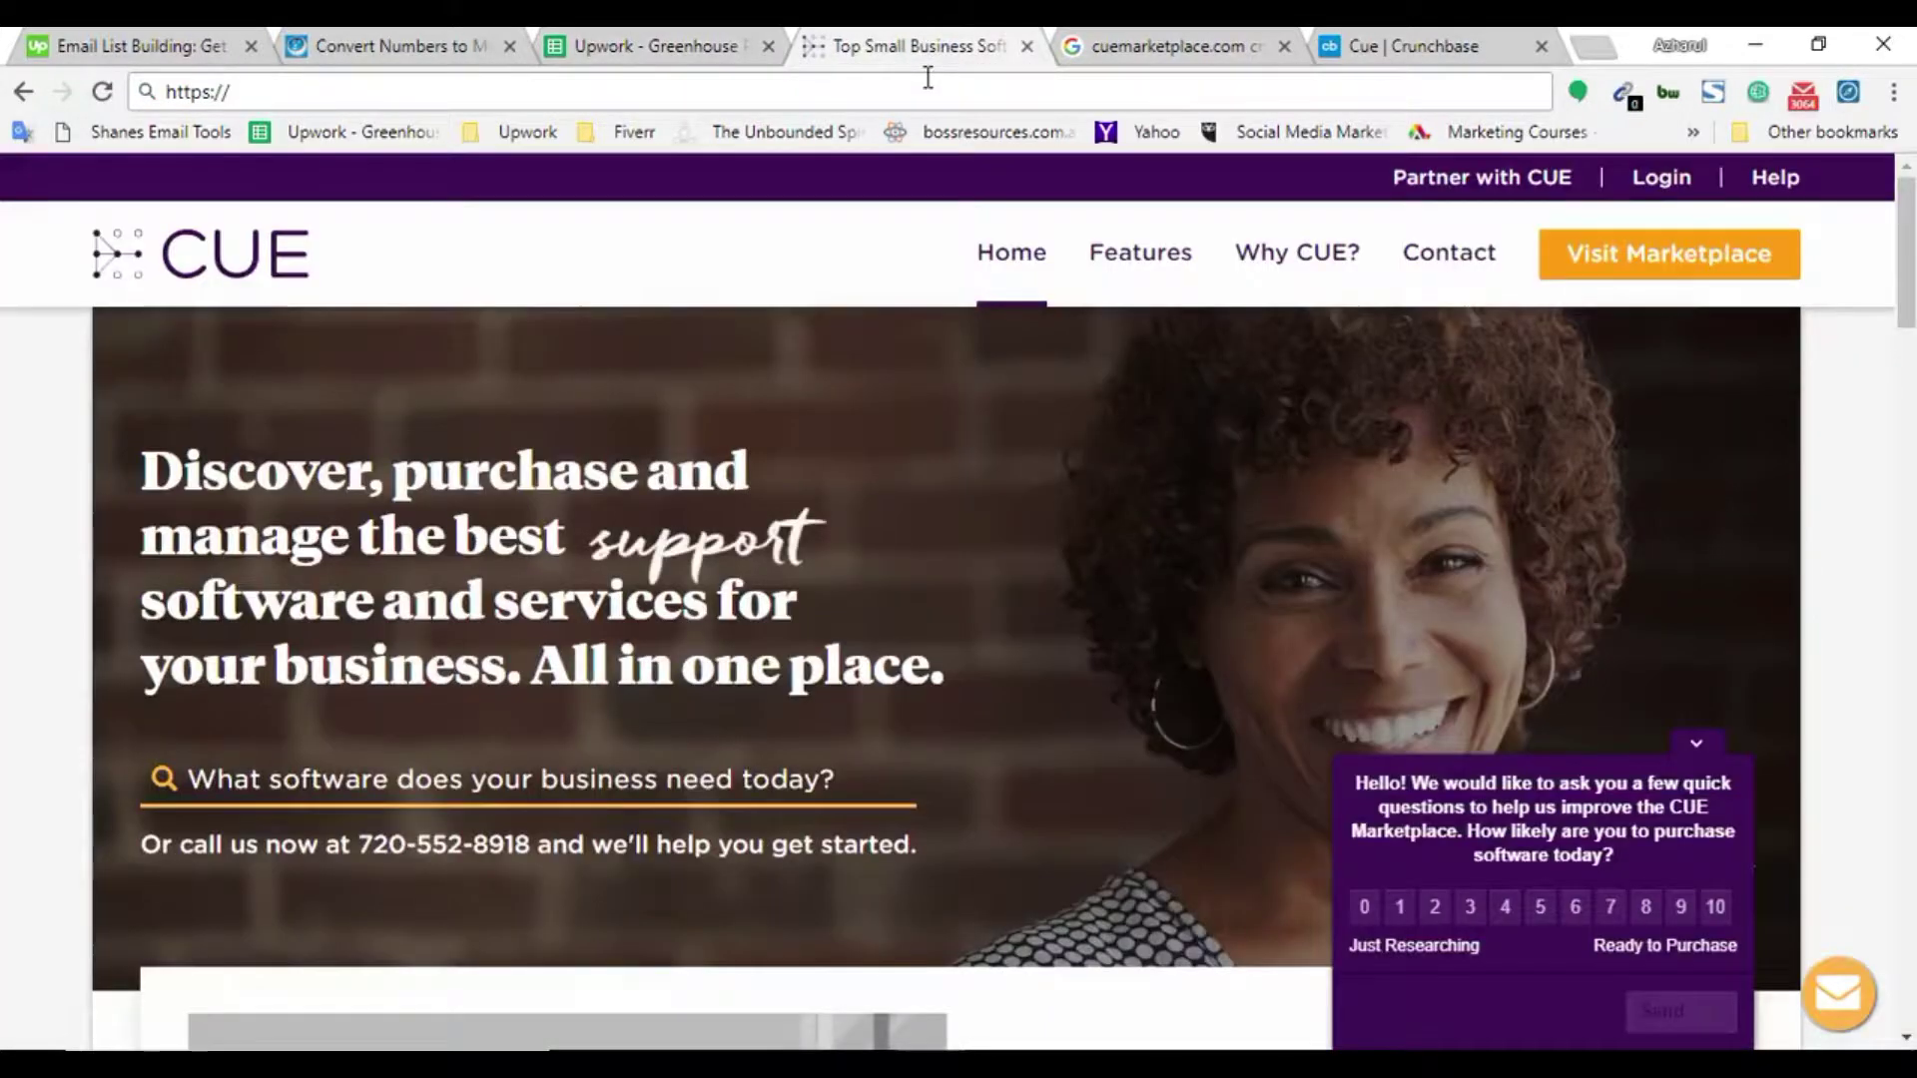
click(927, 77)
key(ctrl+v)
key(Return)
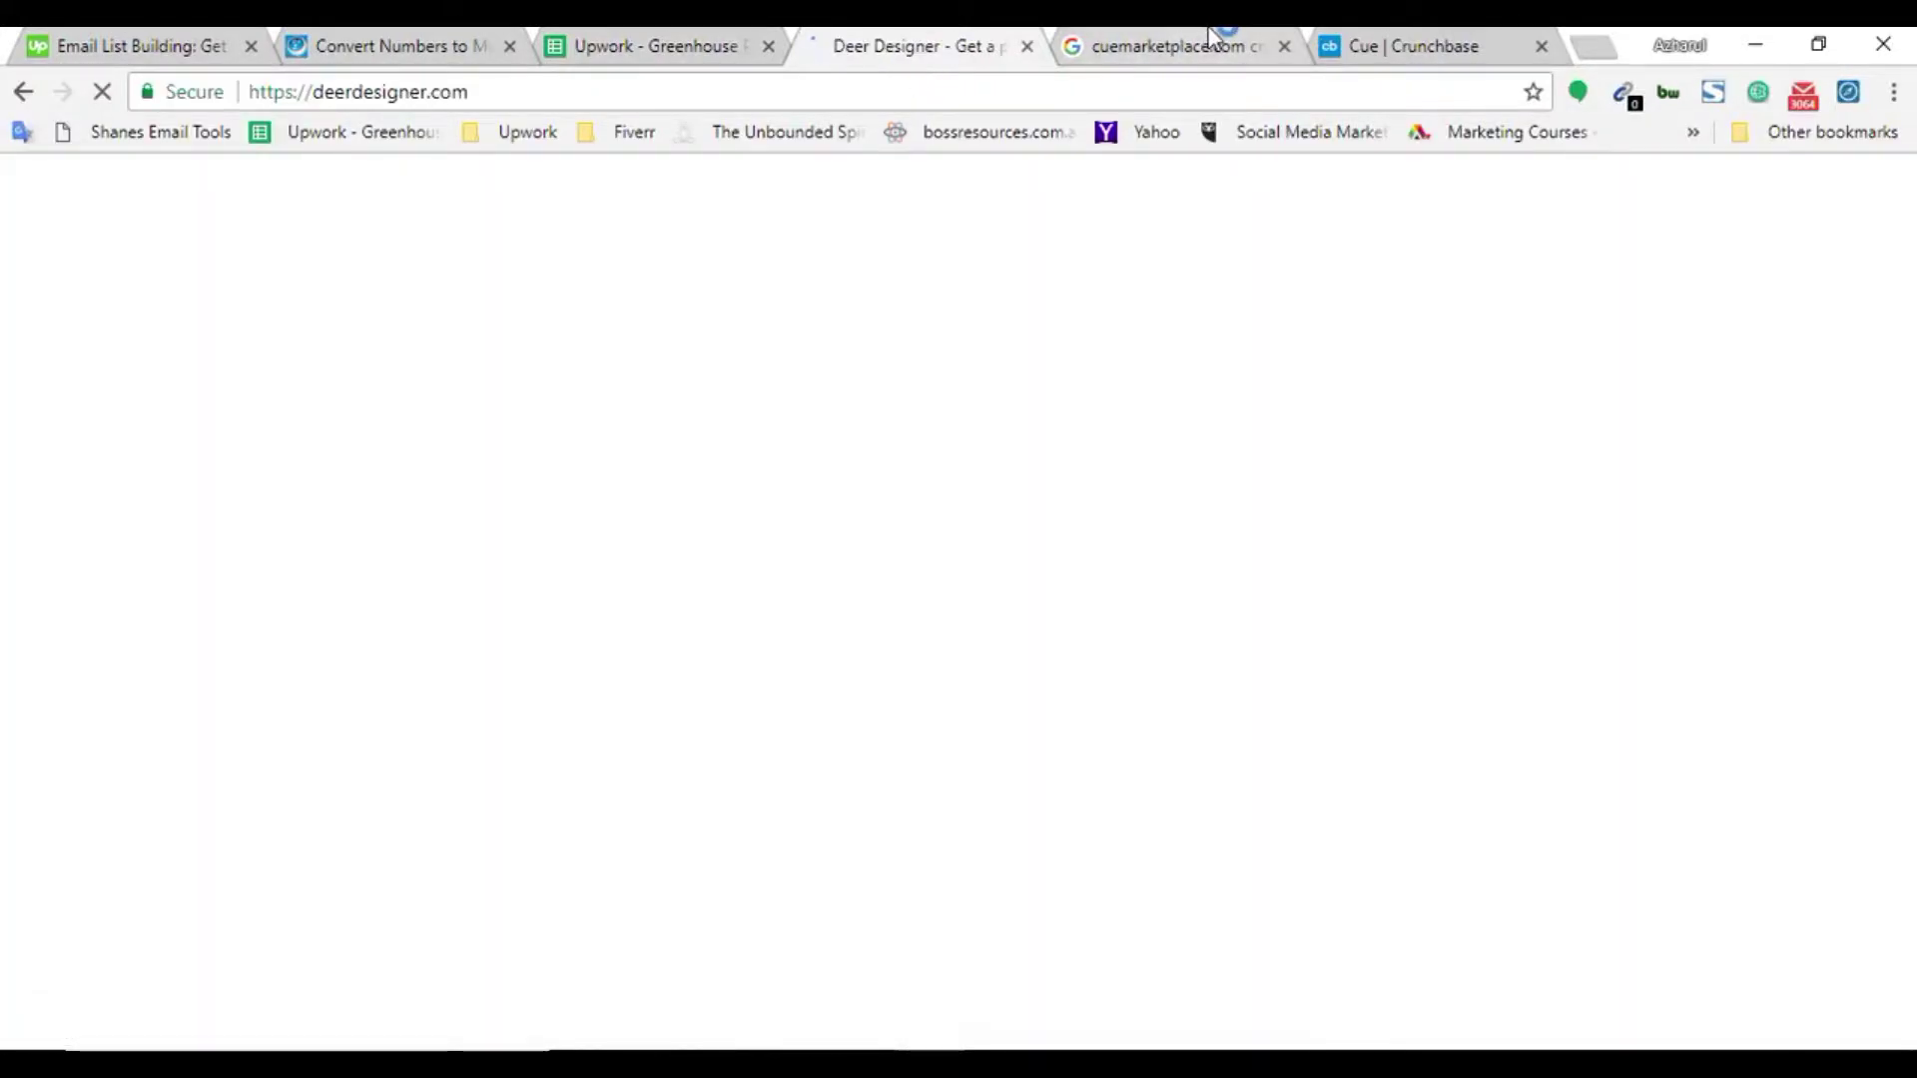
click(1211, 40)
click(1285, 46)
click(1284, 46)
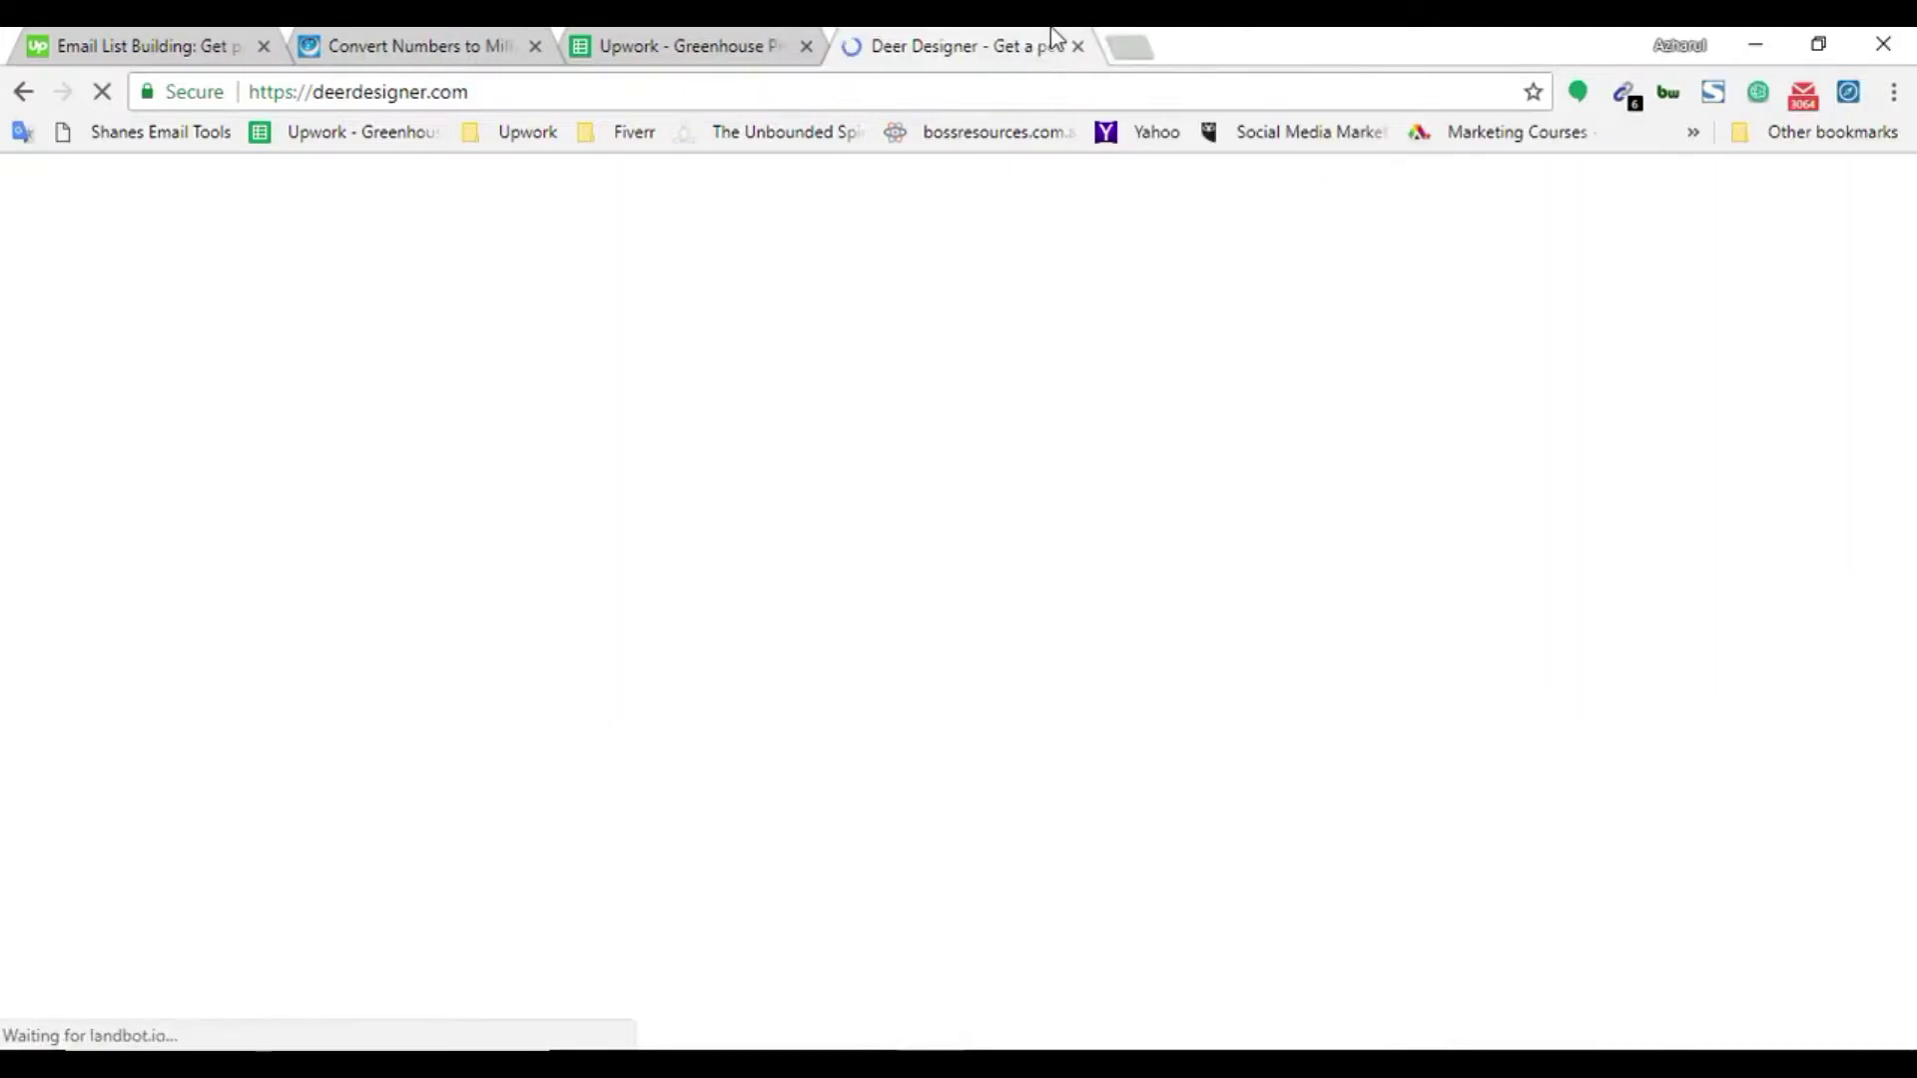
Search Google in a new tab for "deerdesigner.com crunchbase.com", taking the domain from the website's address
drag(313, 92, 483, 103)
key(BackSpace)
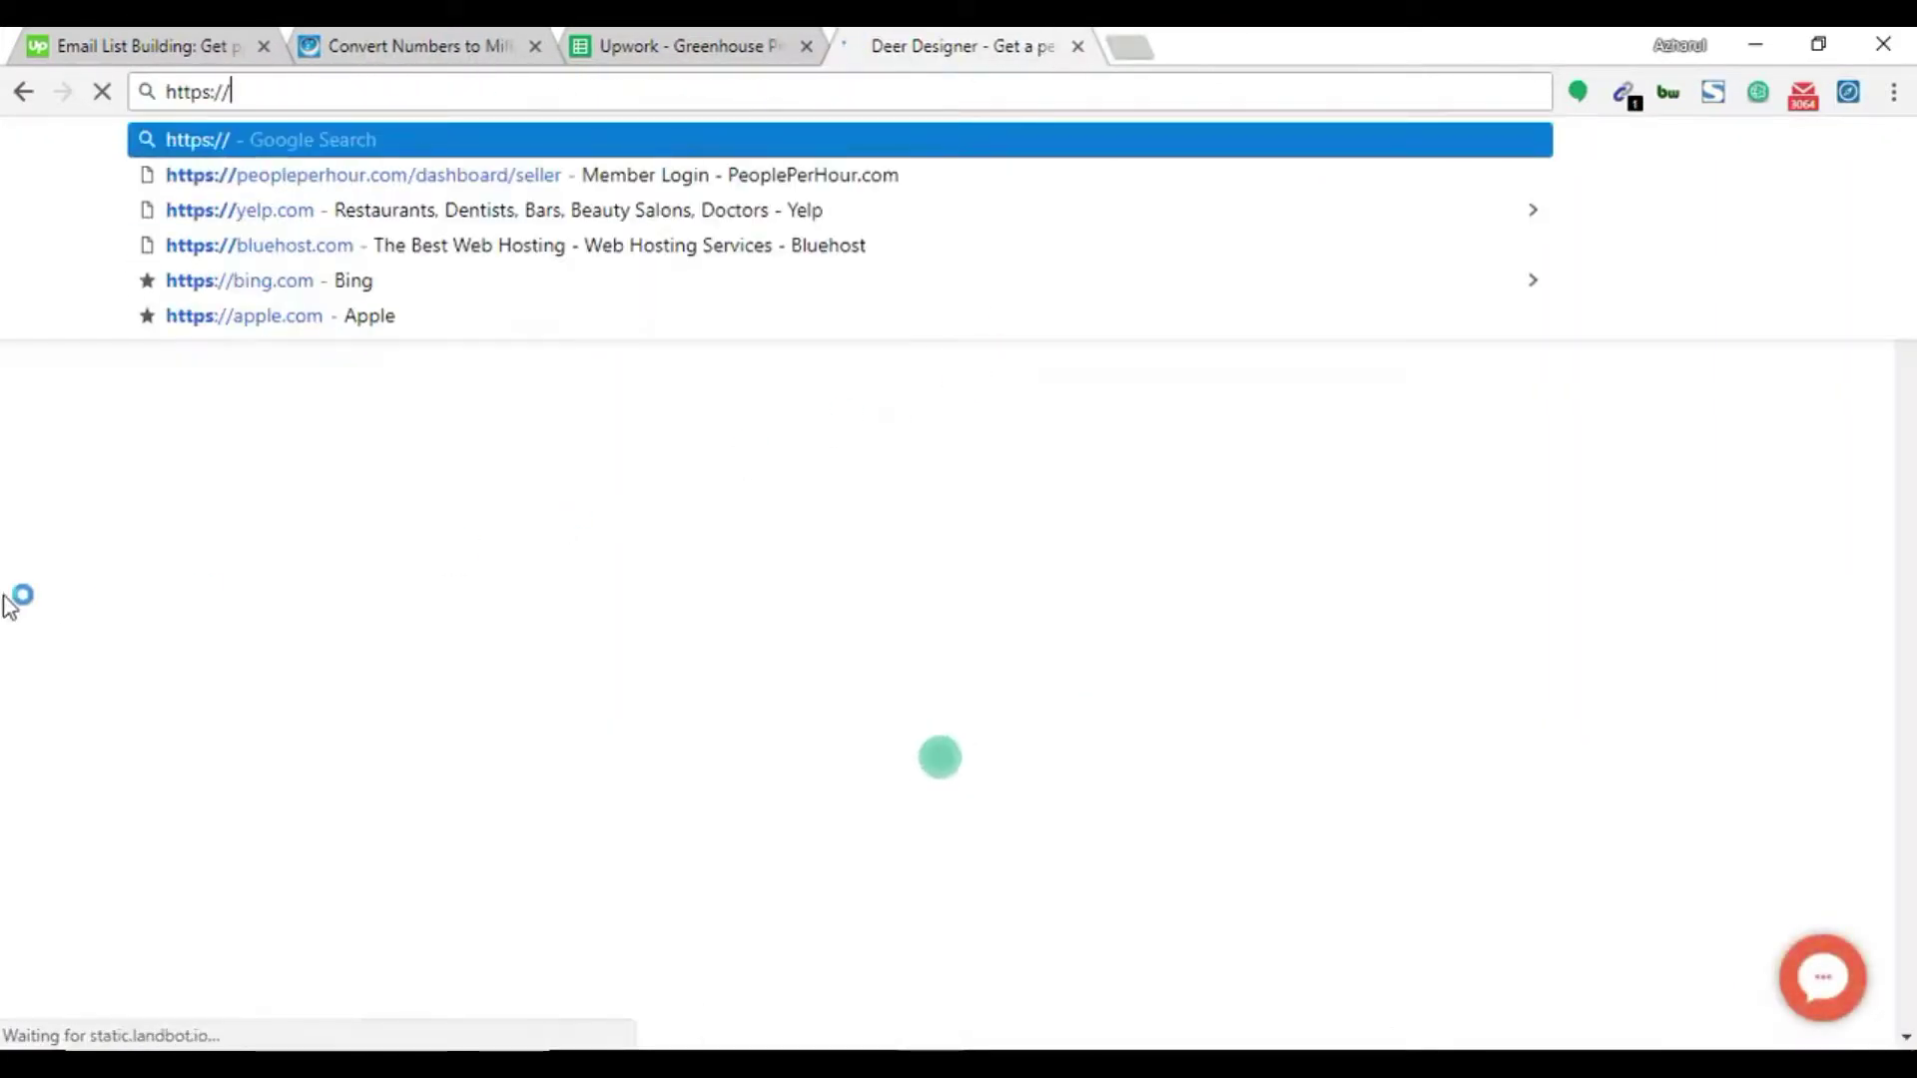
click(1139, 45)
key(ctrl+v)
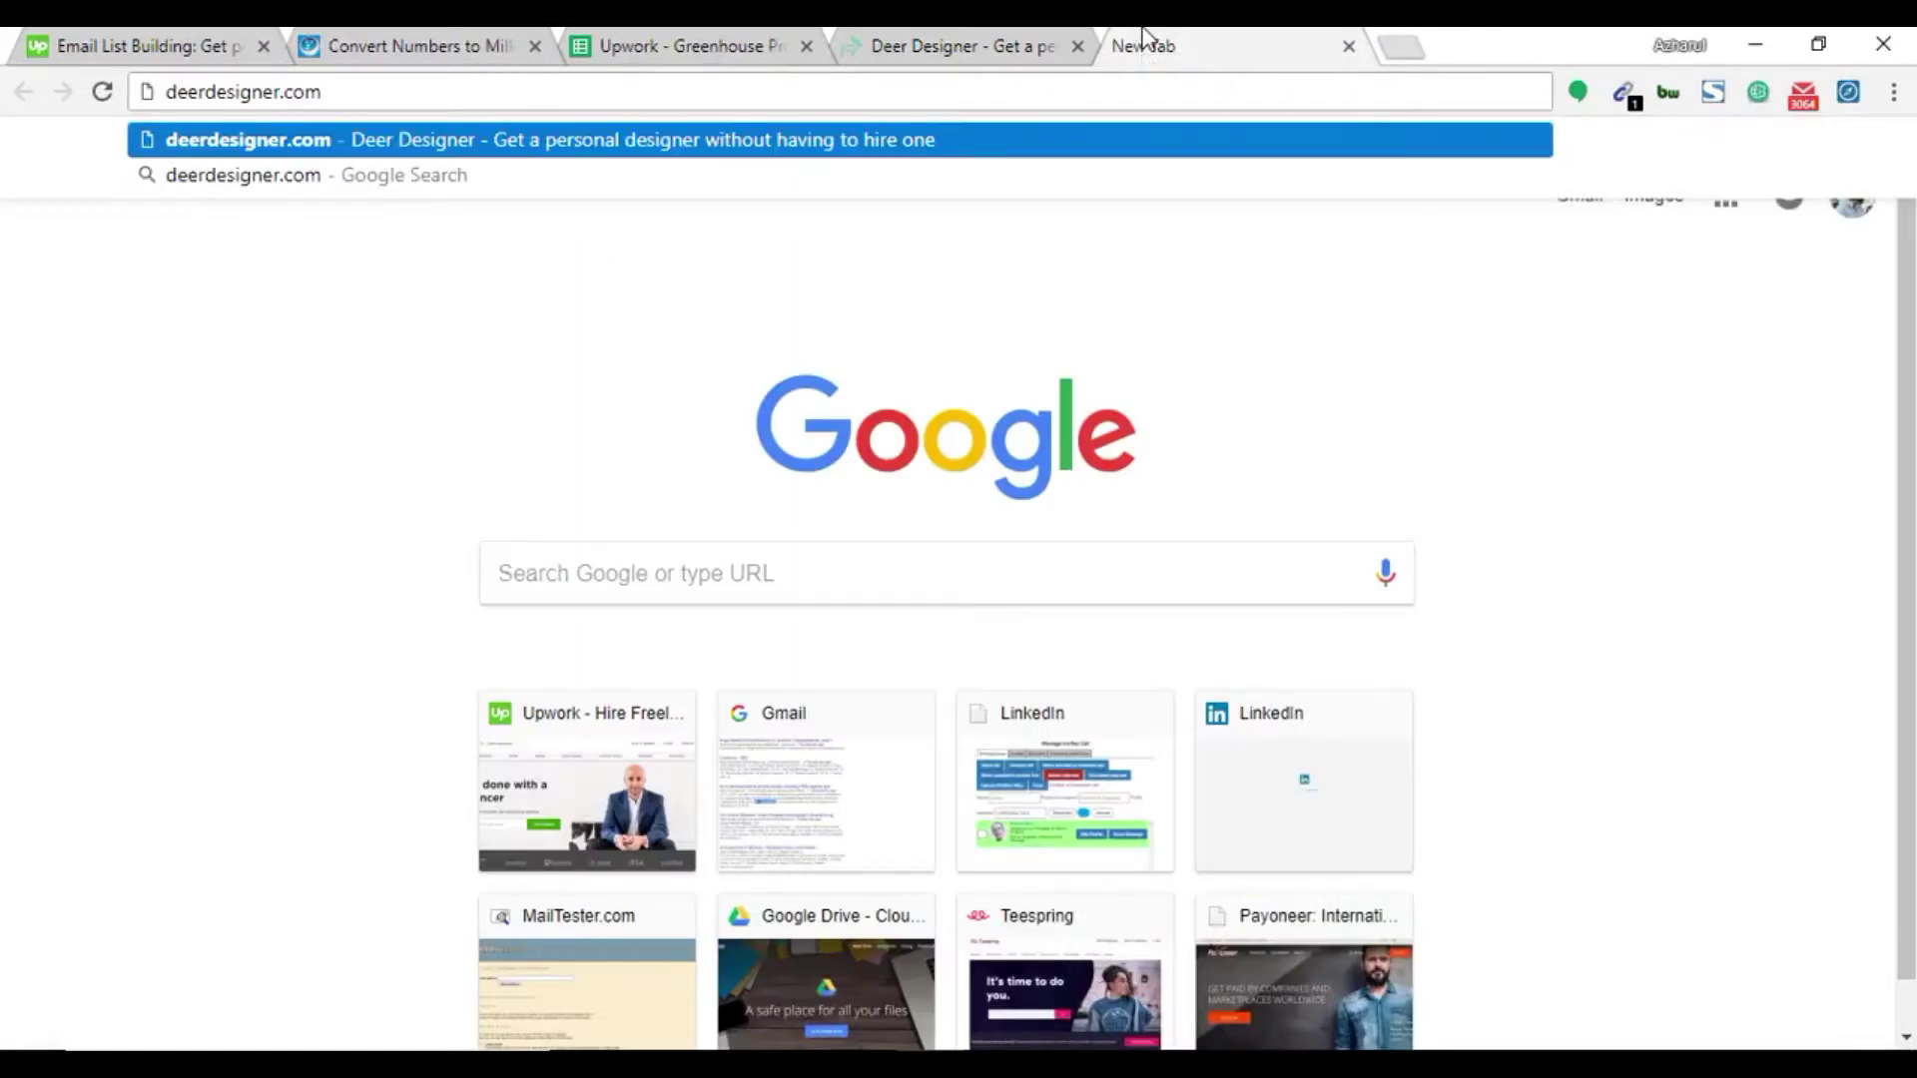
text(crunchbase.com)
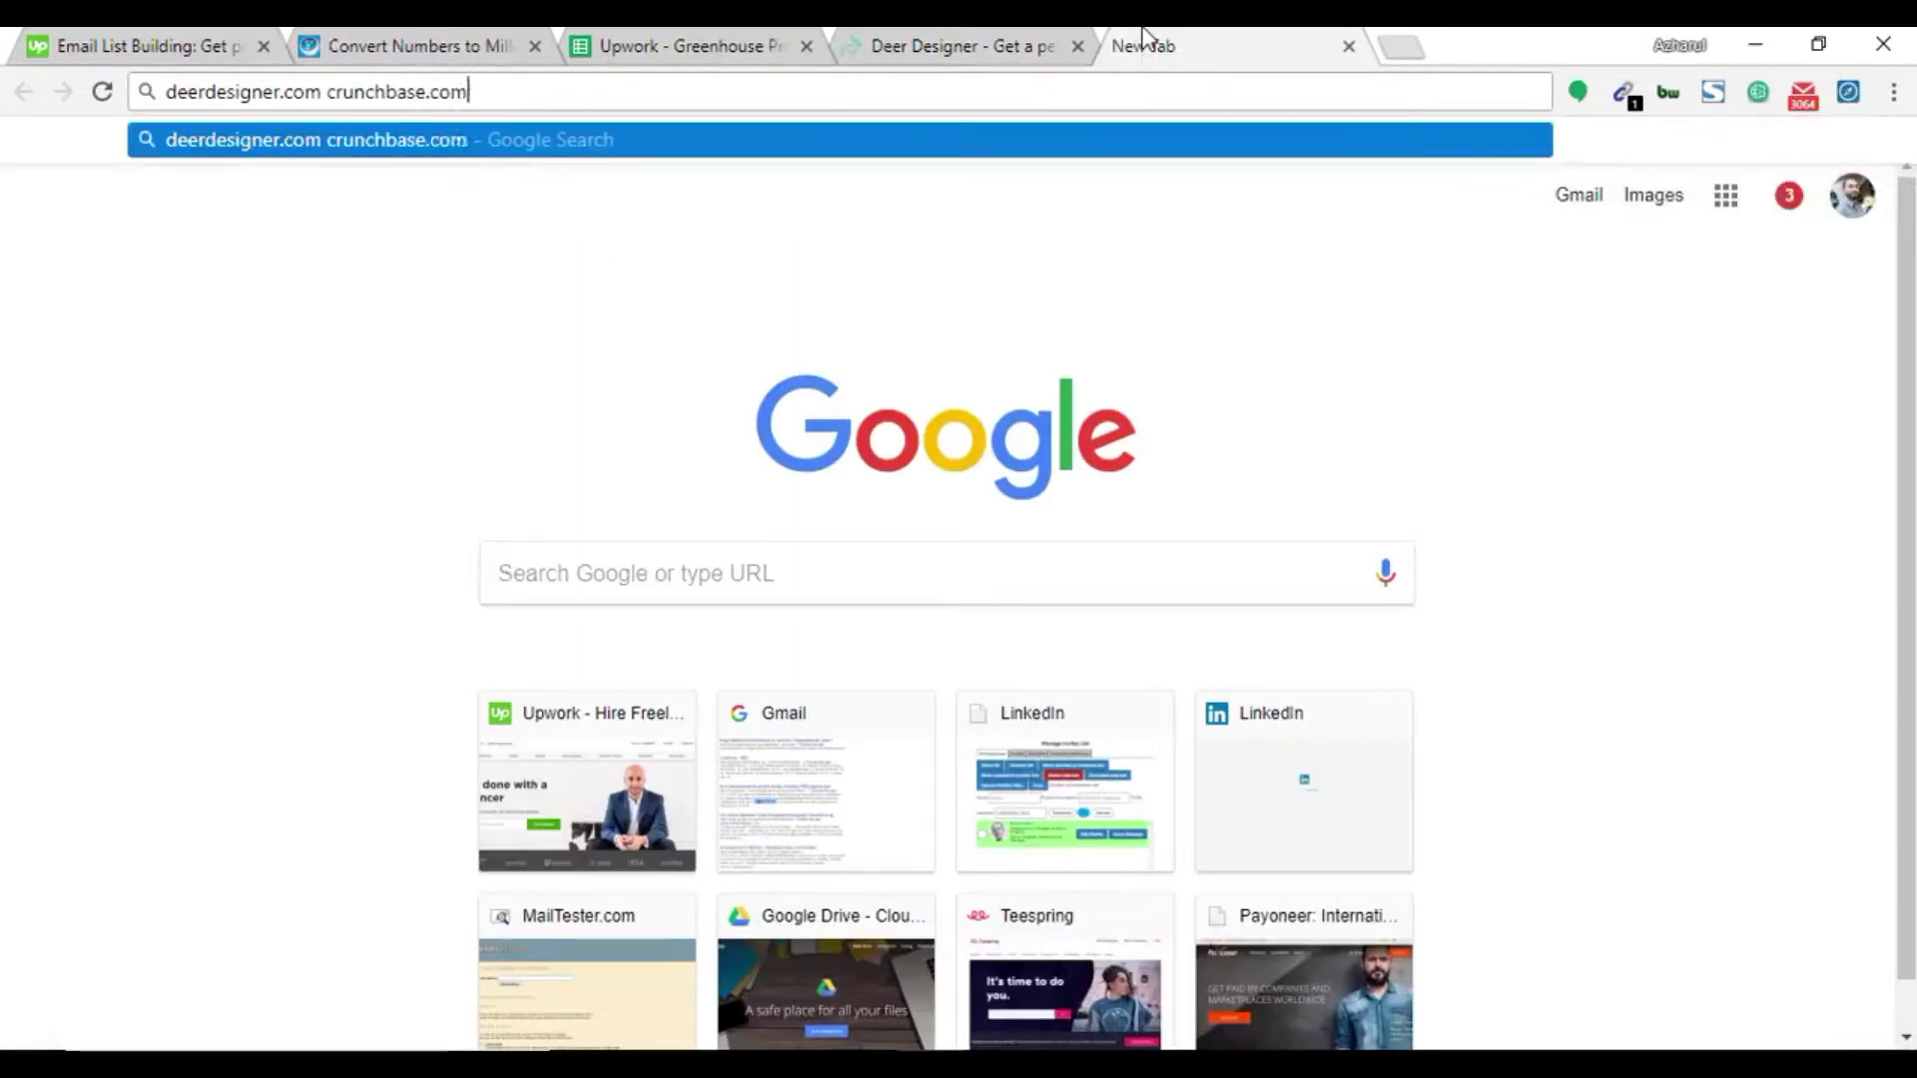
key(Return)
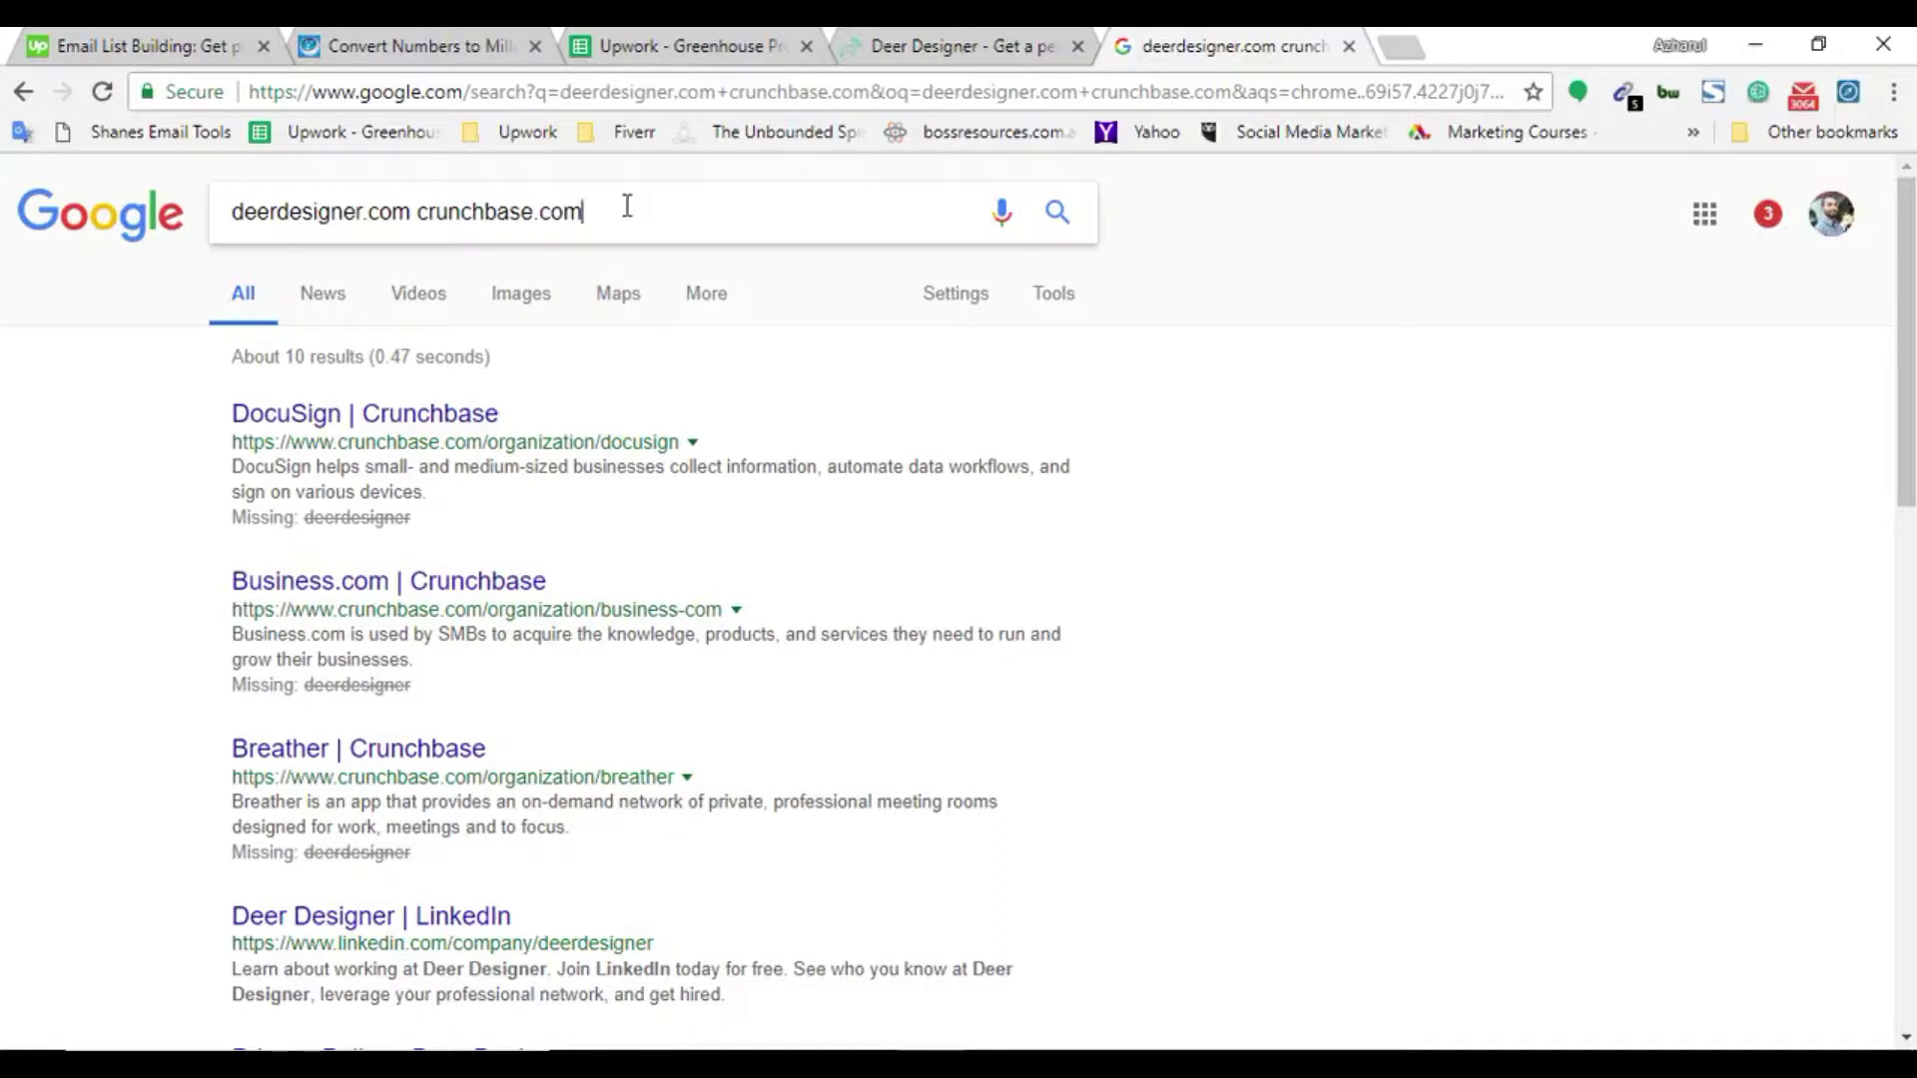
Repeat the Deer Designer Google search with the whole query enclosed in quotation marks
key(Home)
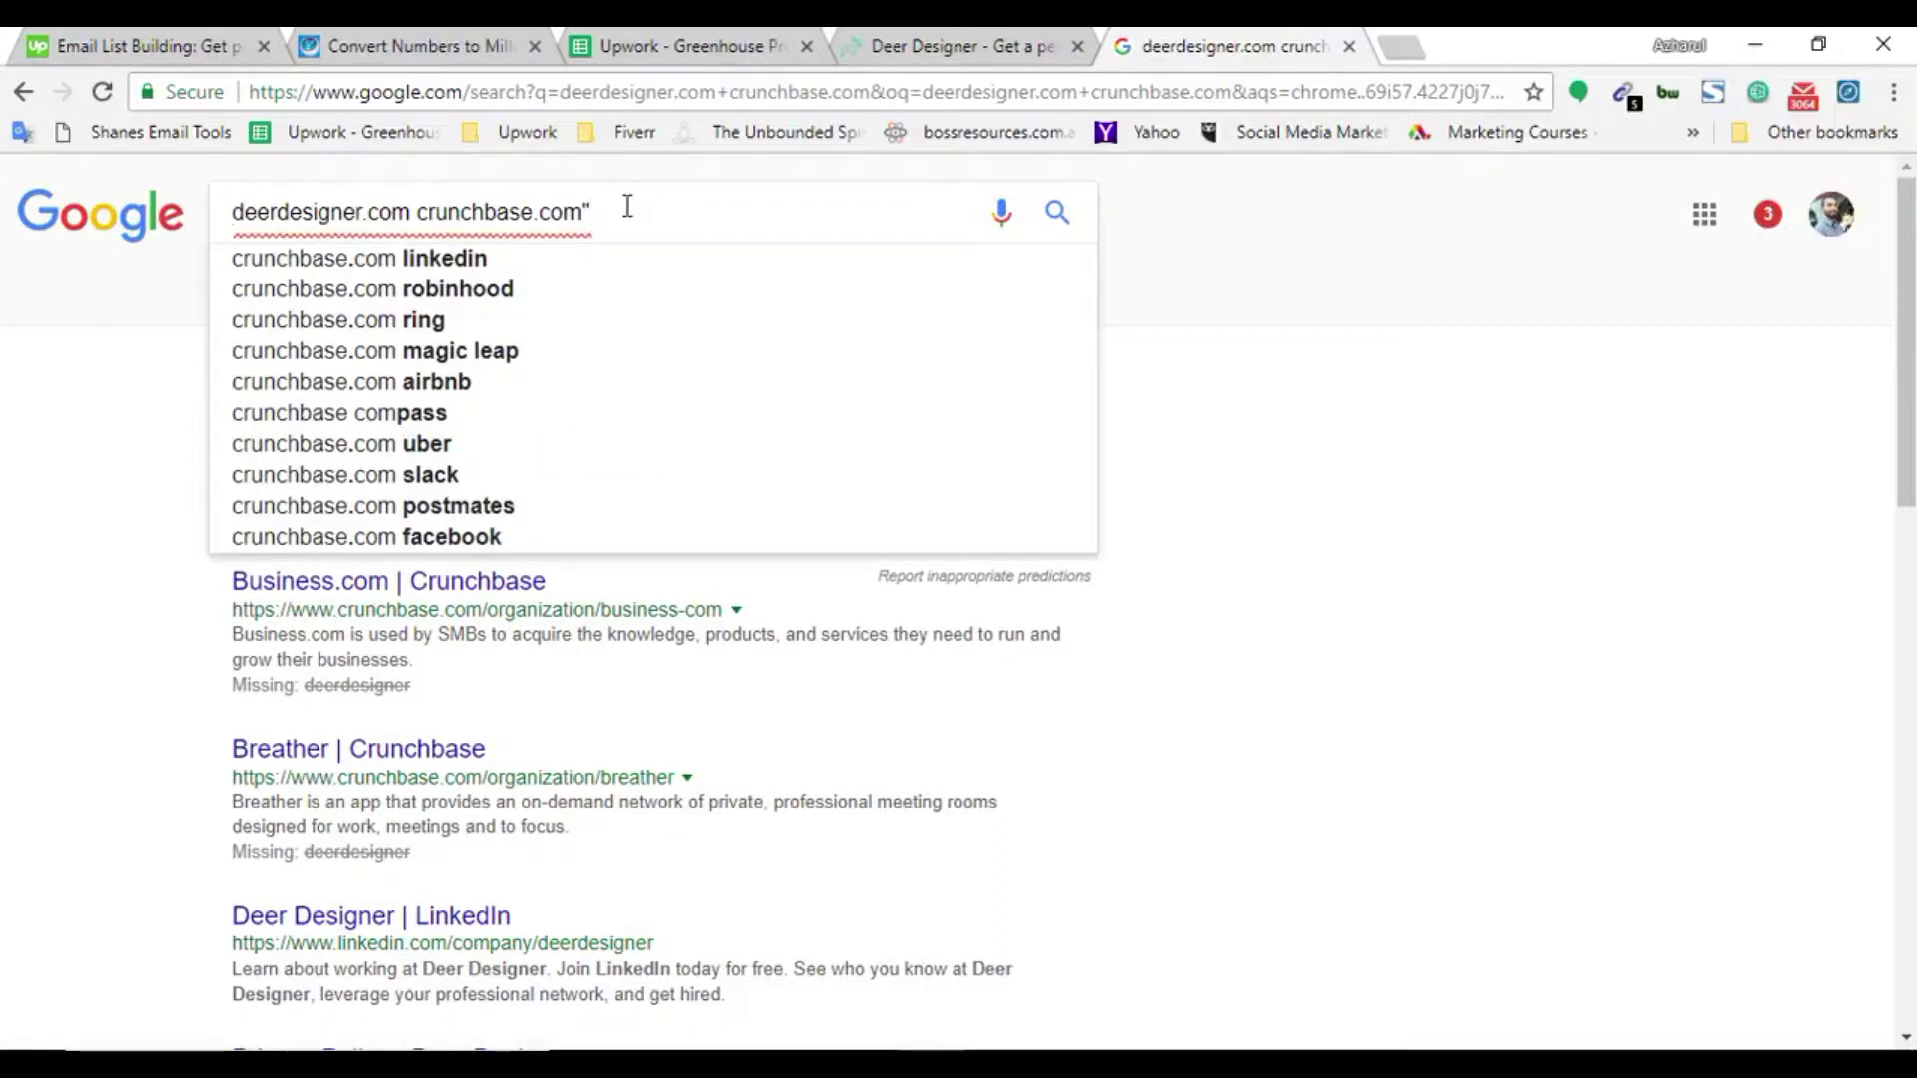
text(")
key(Return)
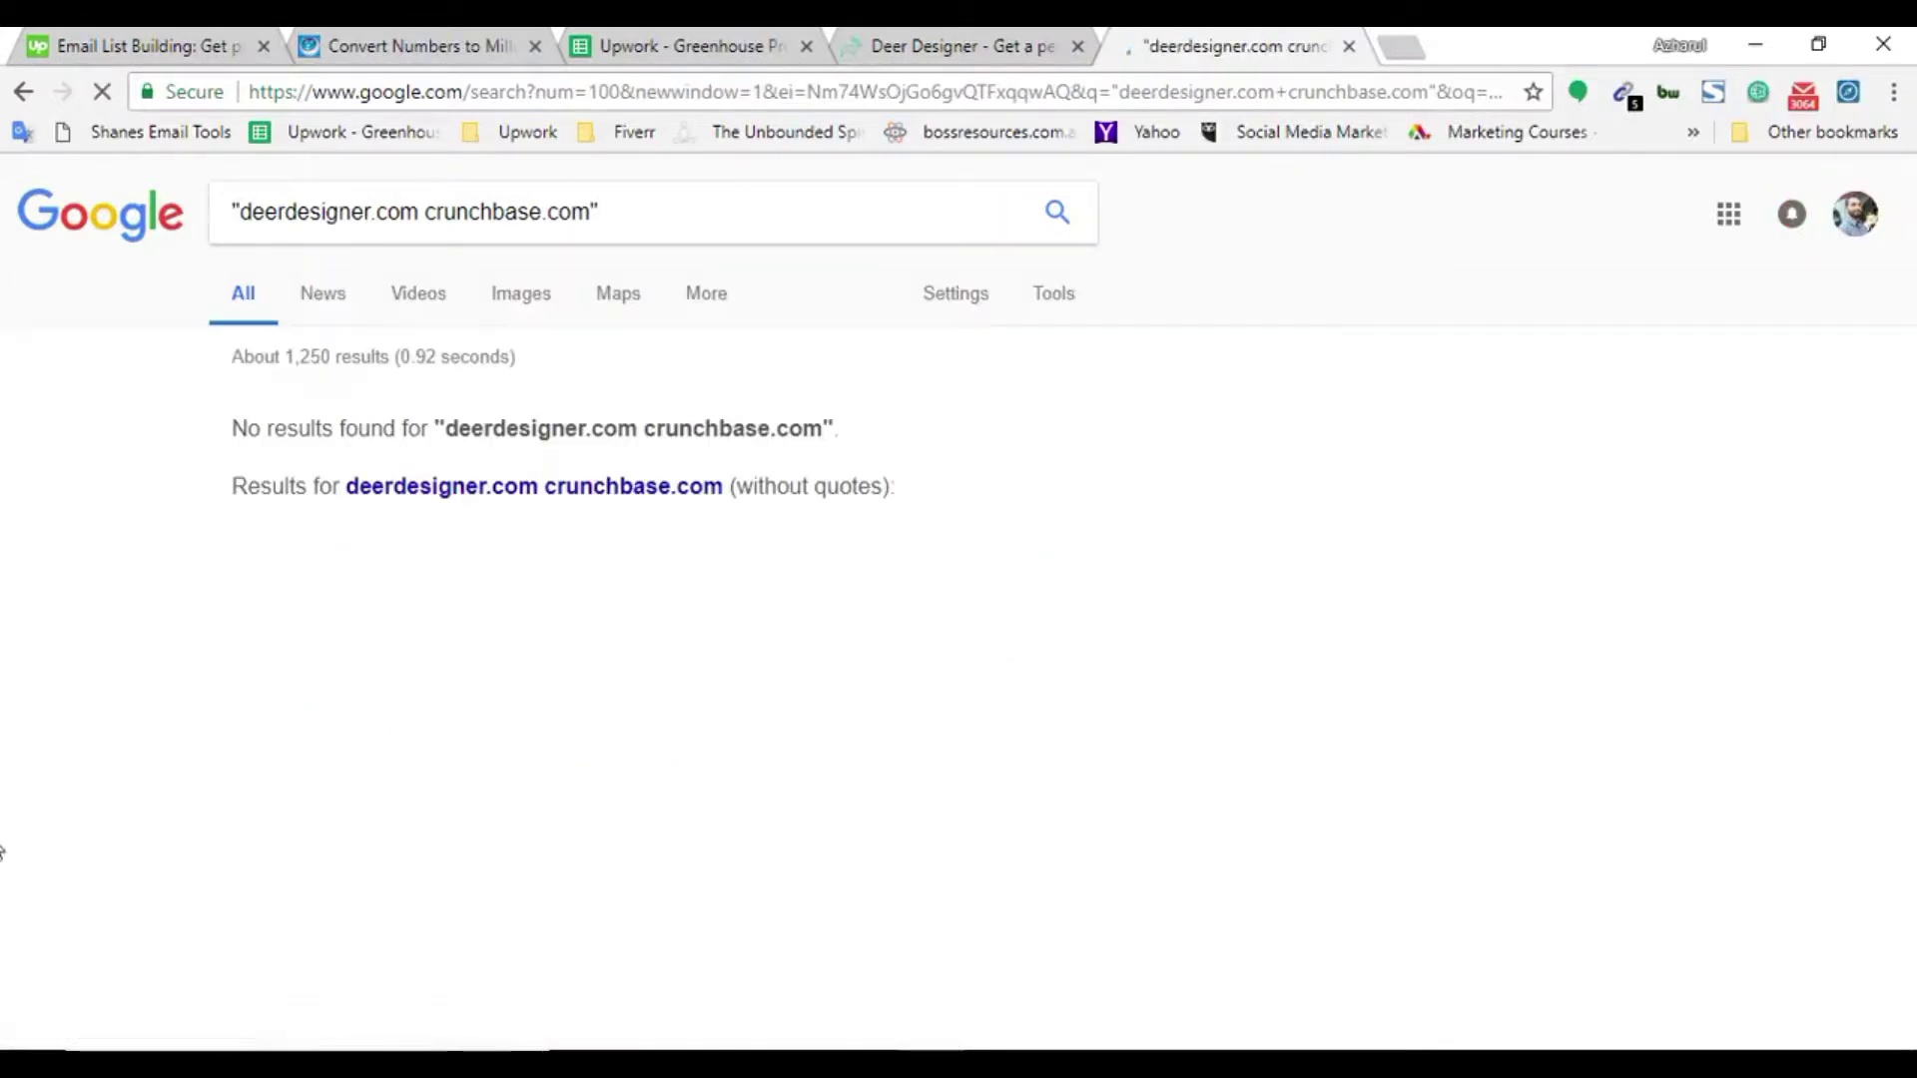
Open the DocuSign Crunchbase profile from the results in a new tab and search the page for "deerdesigner.com"
middle_click(303, 540)
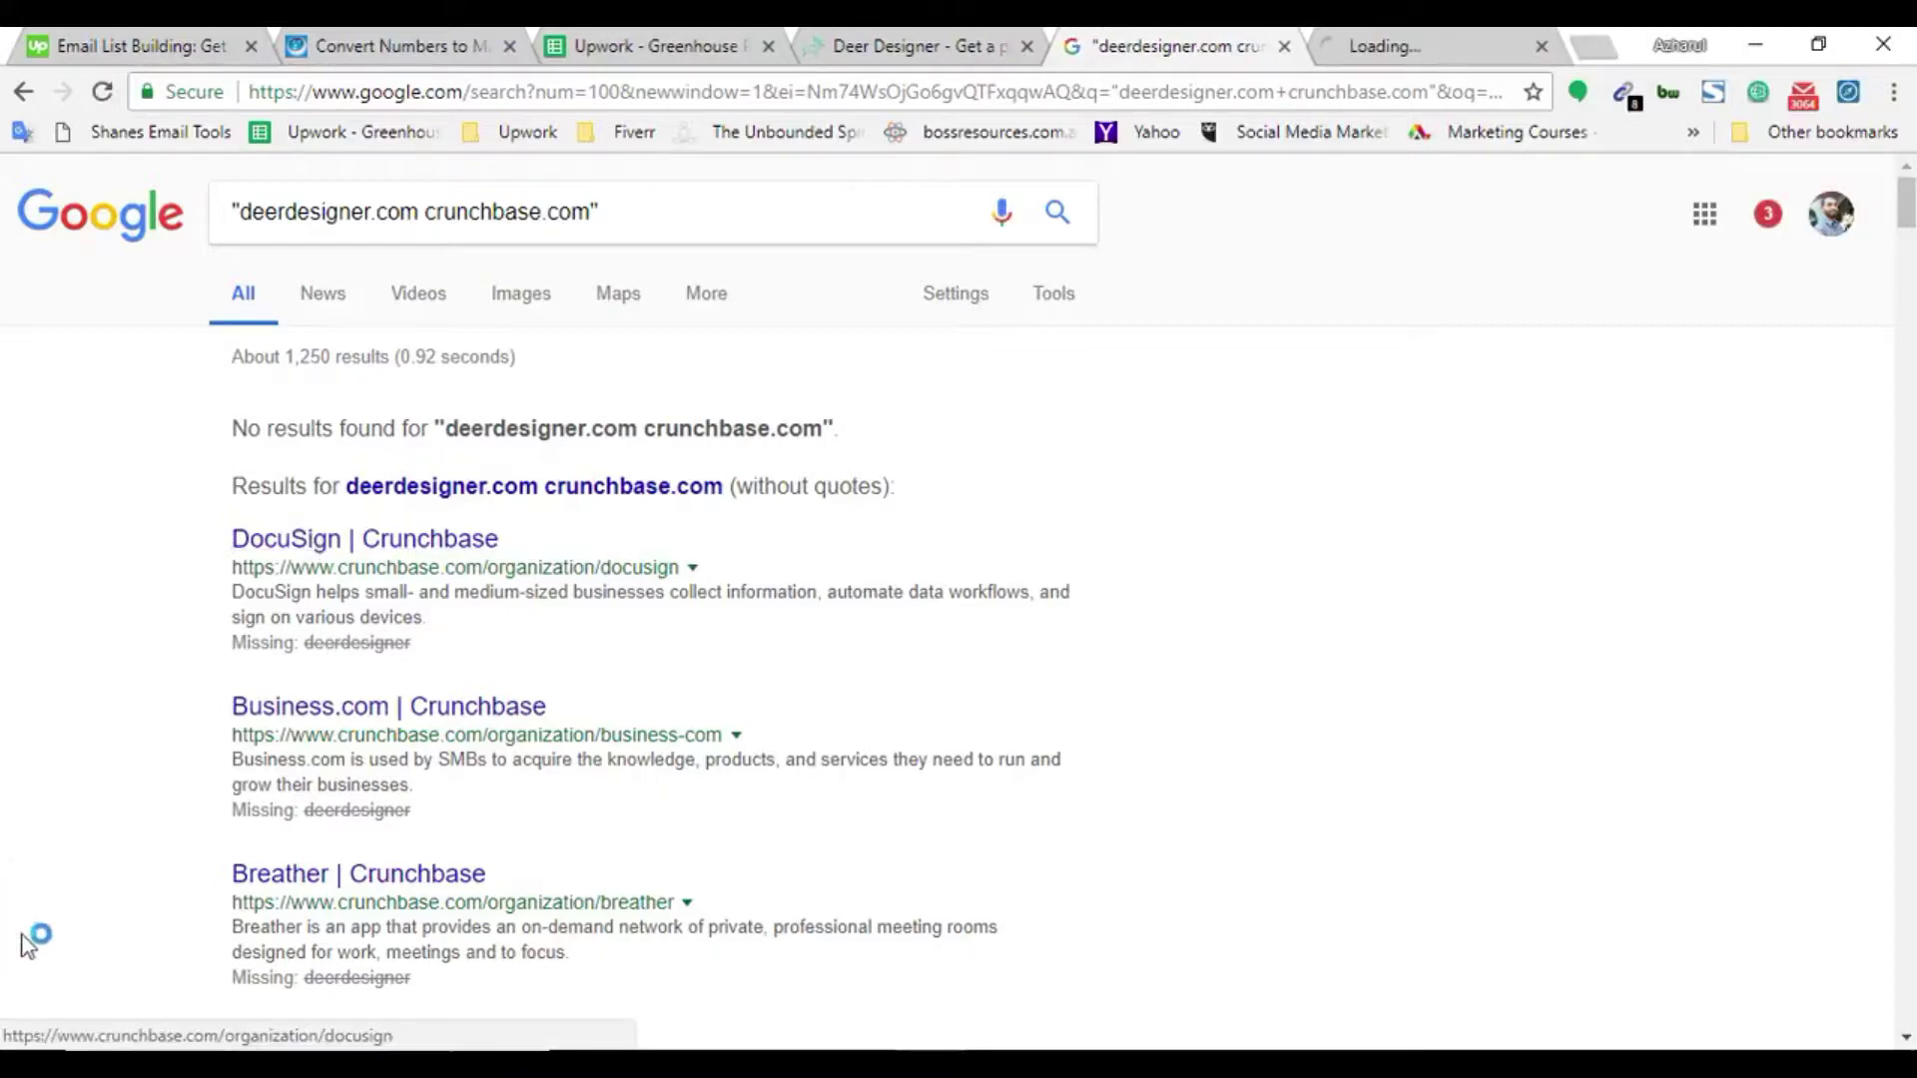
scroll(141, 762, down, 4)
scroll(1031, 462, up, 4)
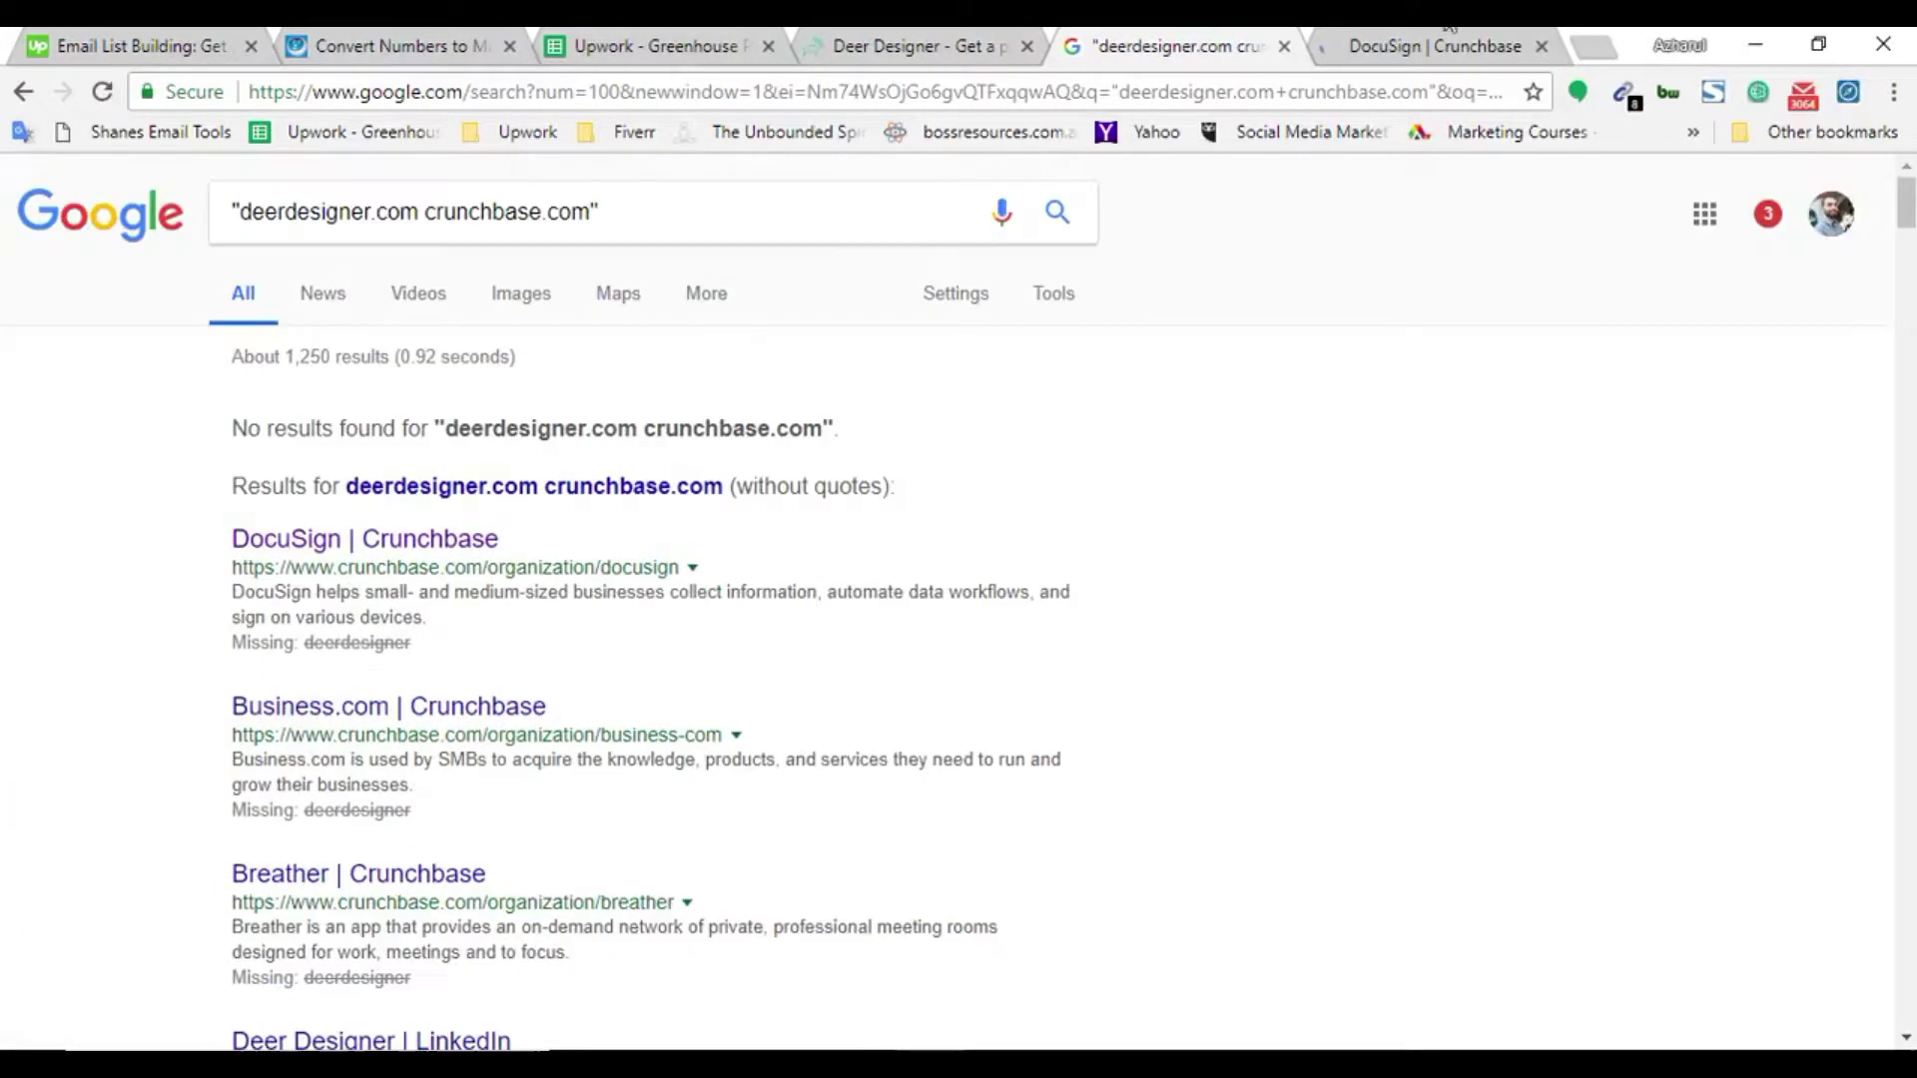
key(ctrl+Tab)
key(ctrl+f)
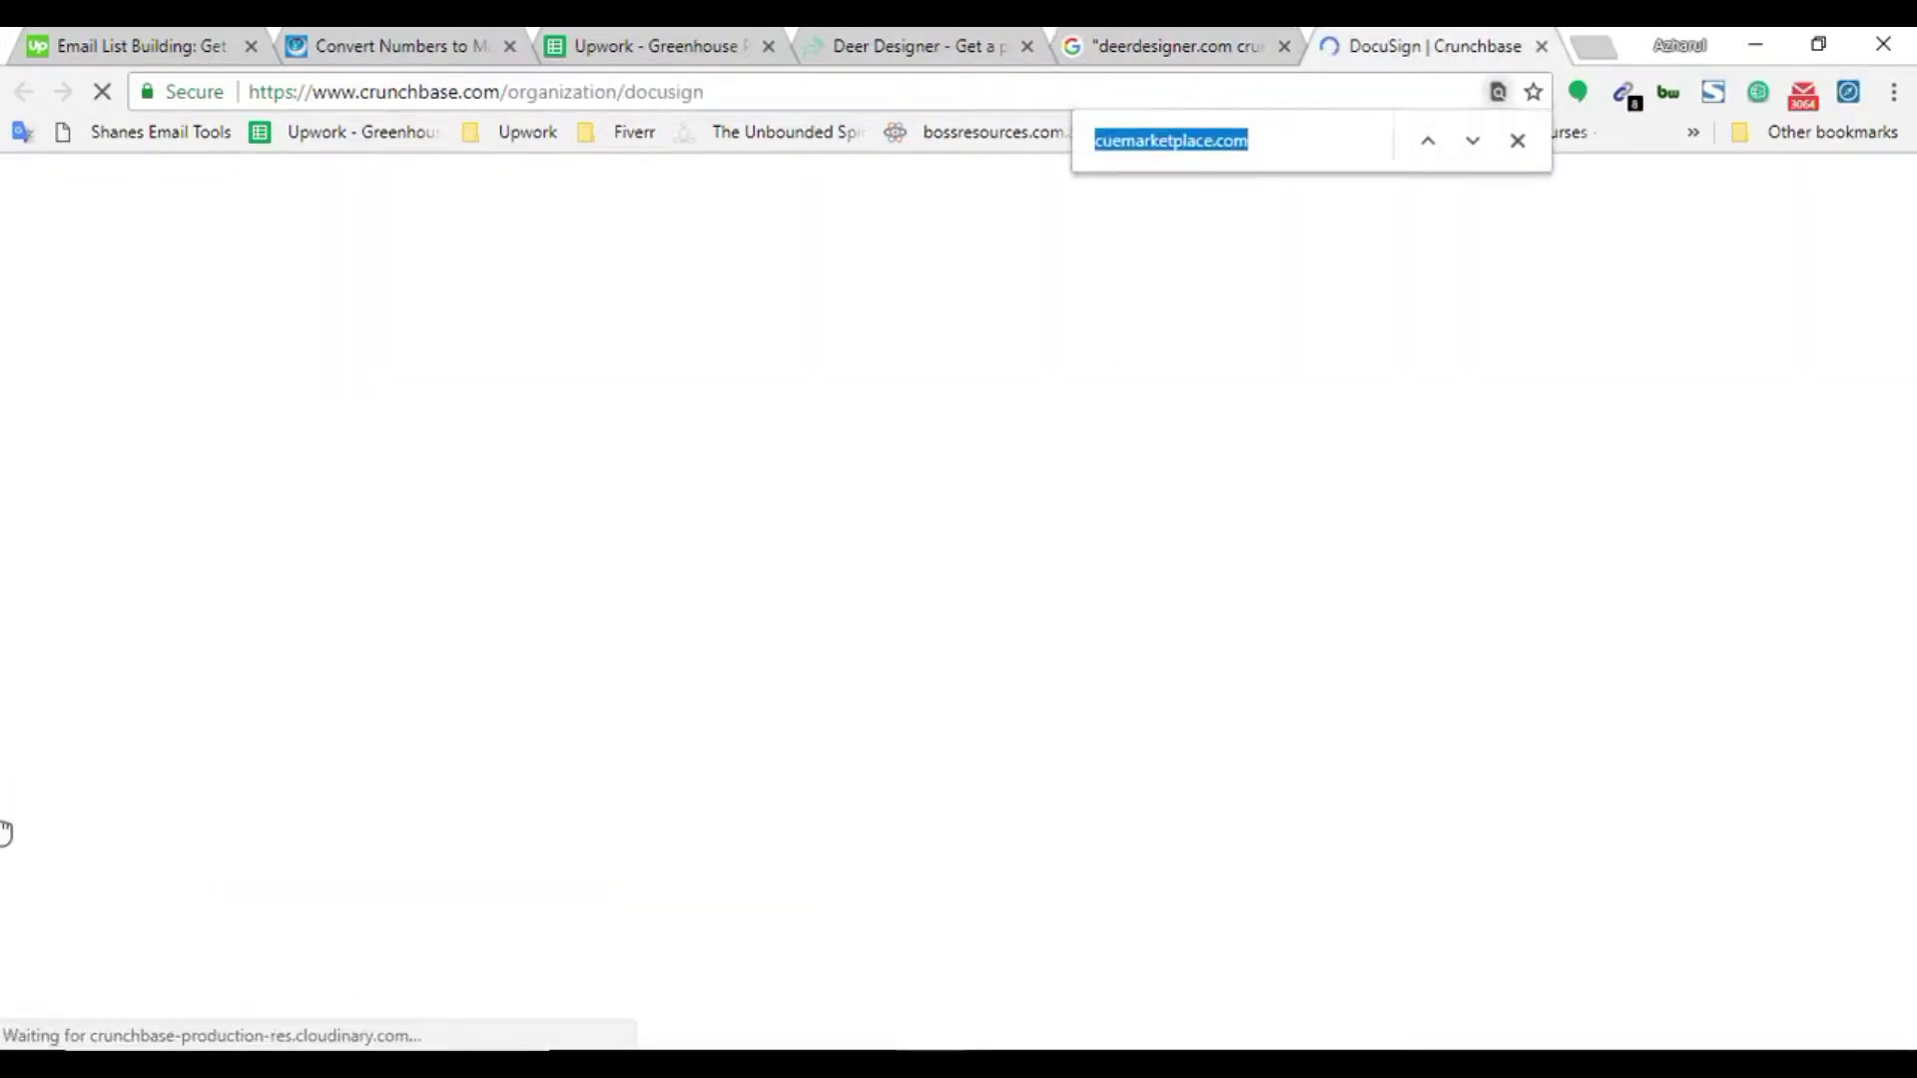
key(ctrl+v)
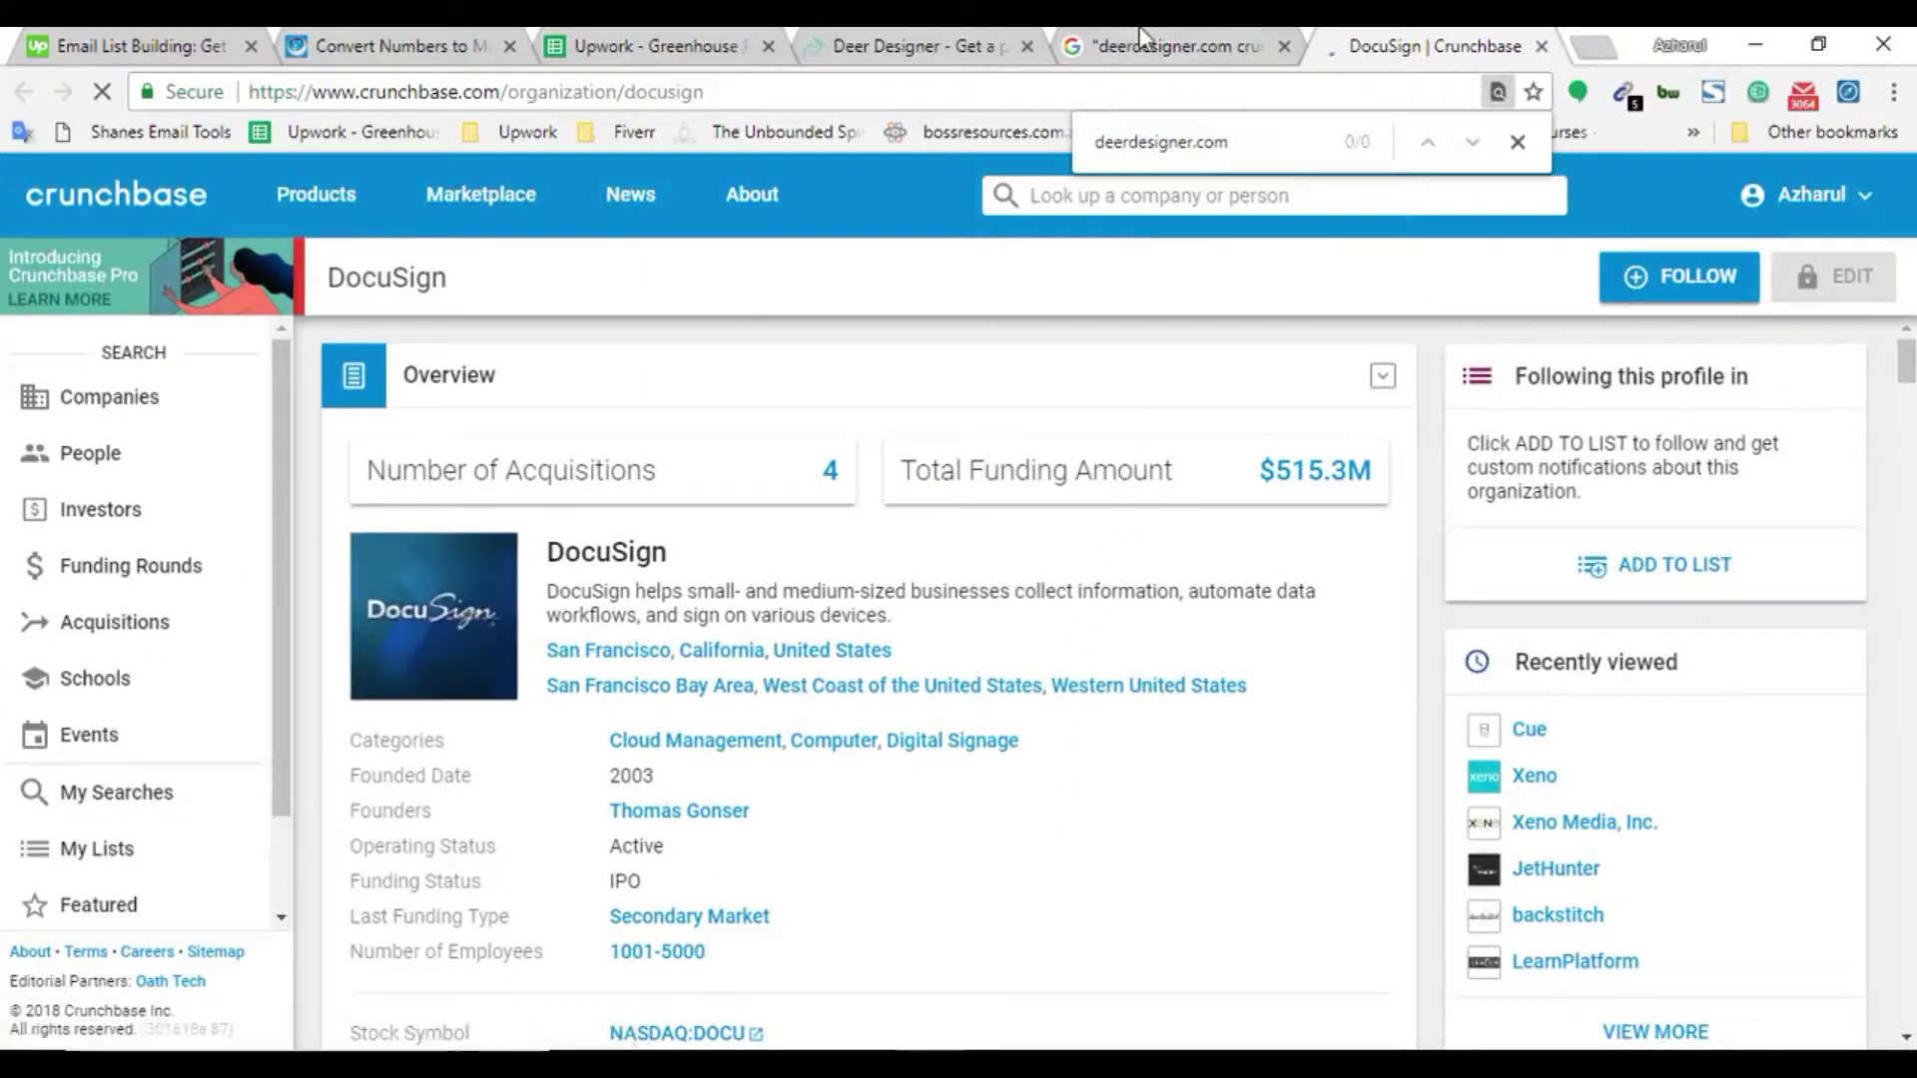
Return to the spreadsheet and enter "Missing" in column D of the deerdesigner.com row
key(ctrl+shift+Tab)
click(764, 40)
key(ctrl+c)
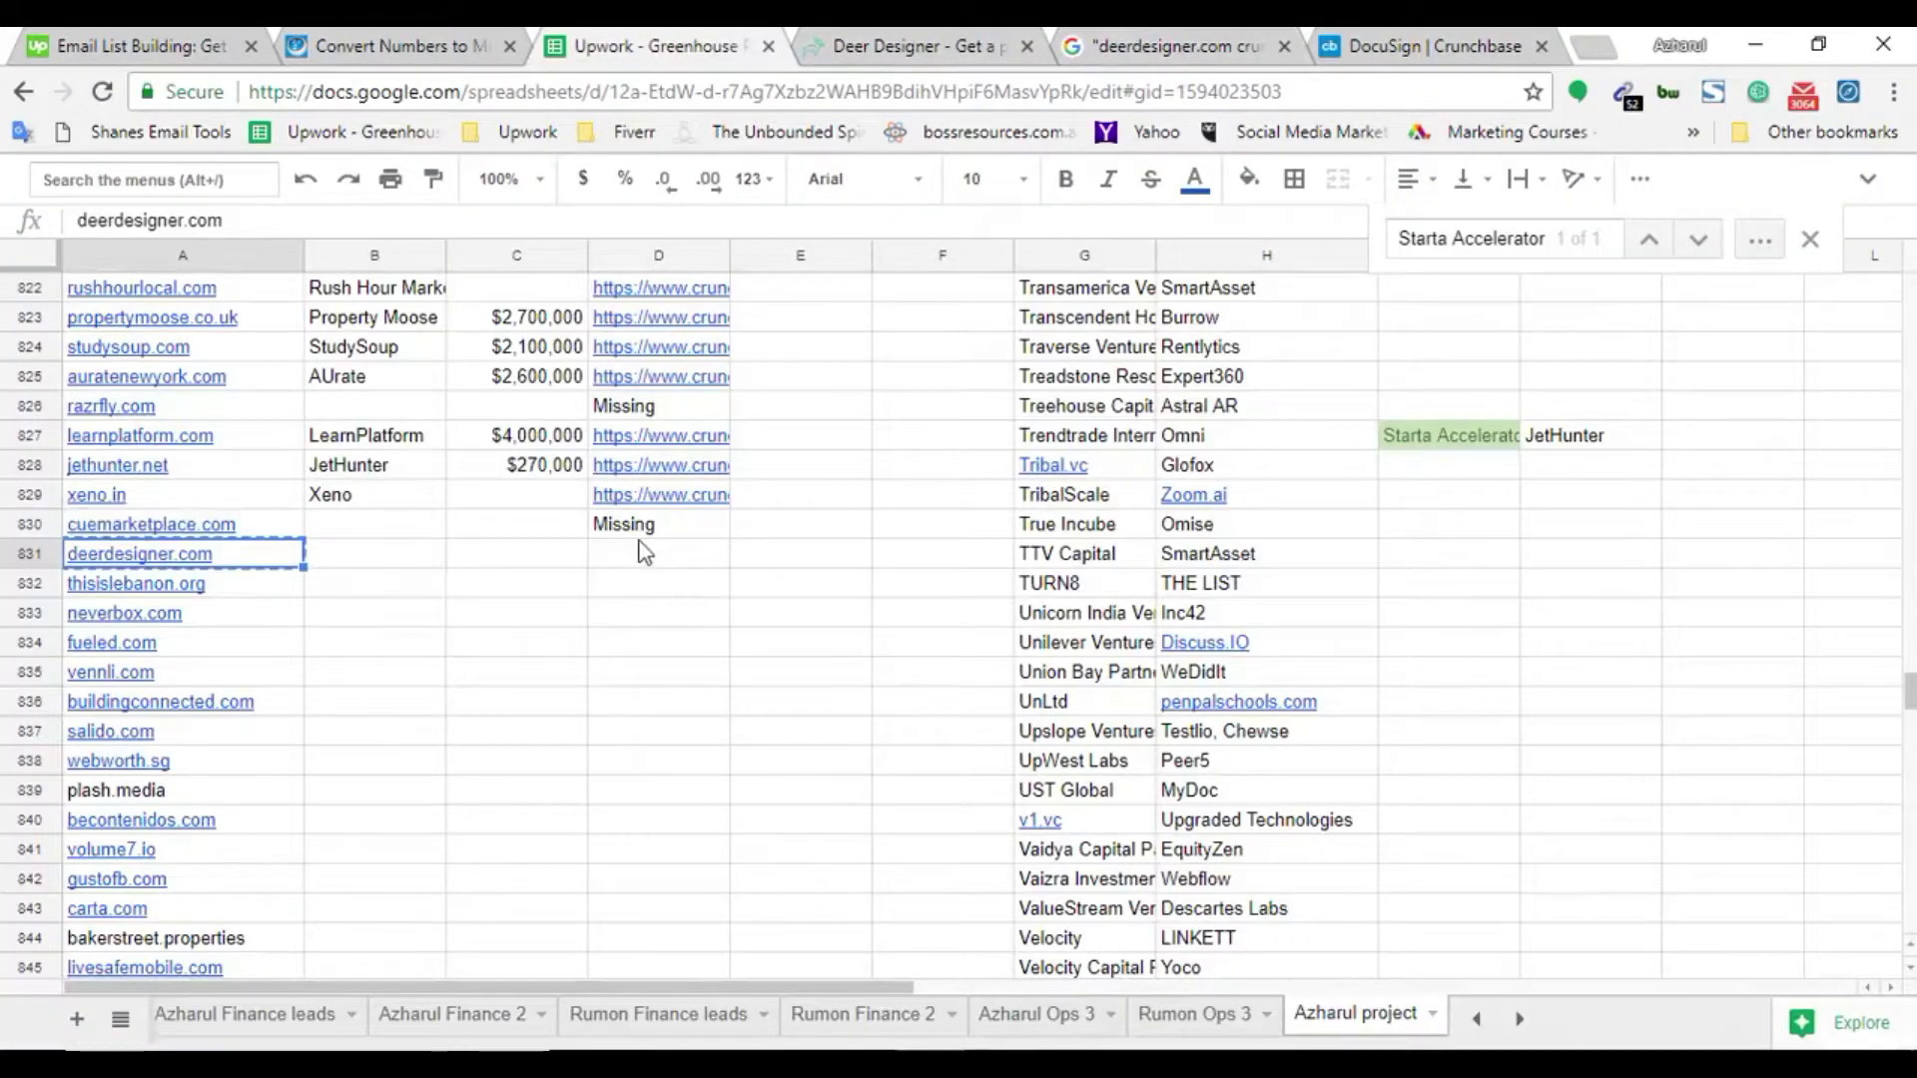
click(644, 553)
key(ctrl+v)
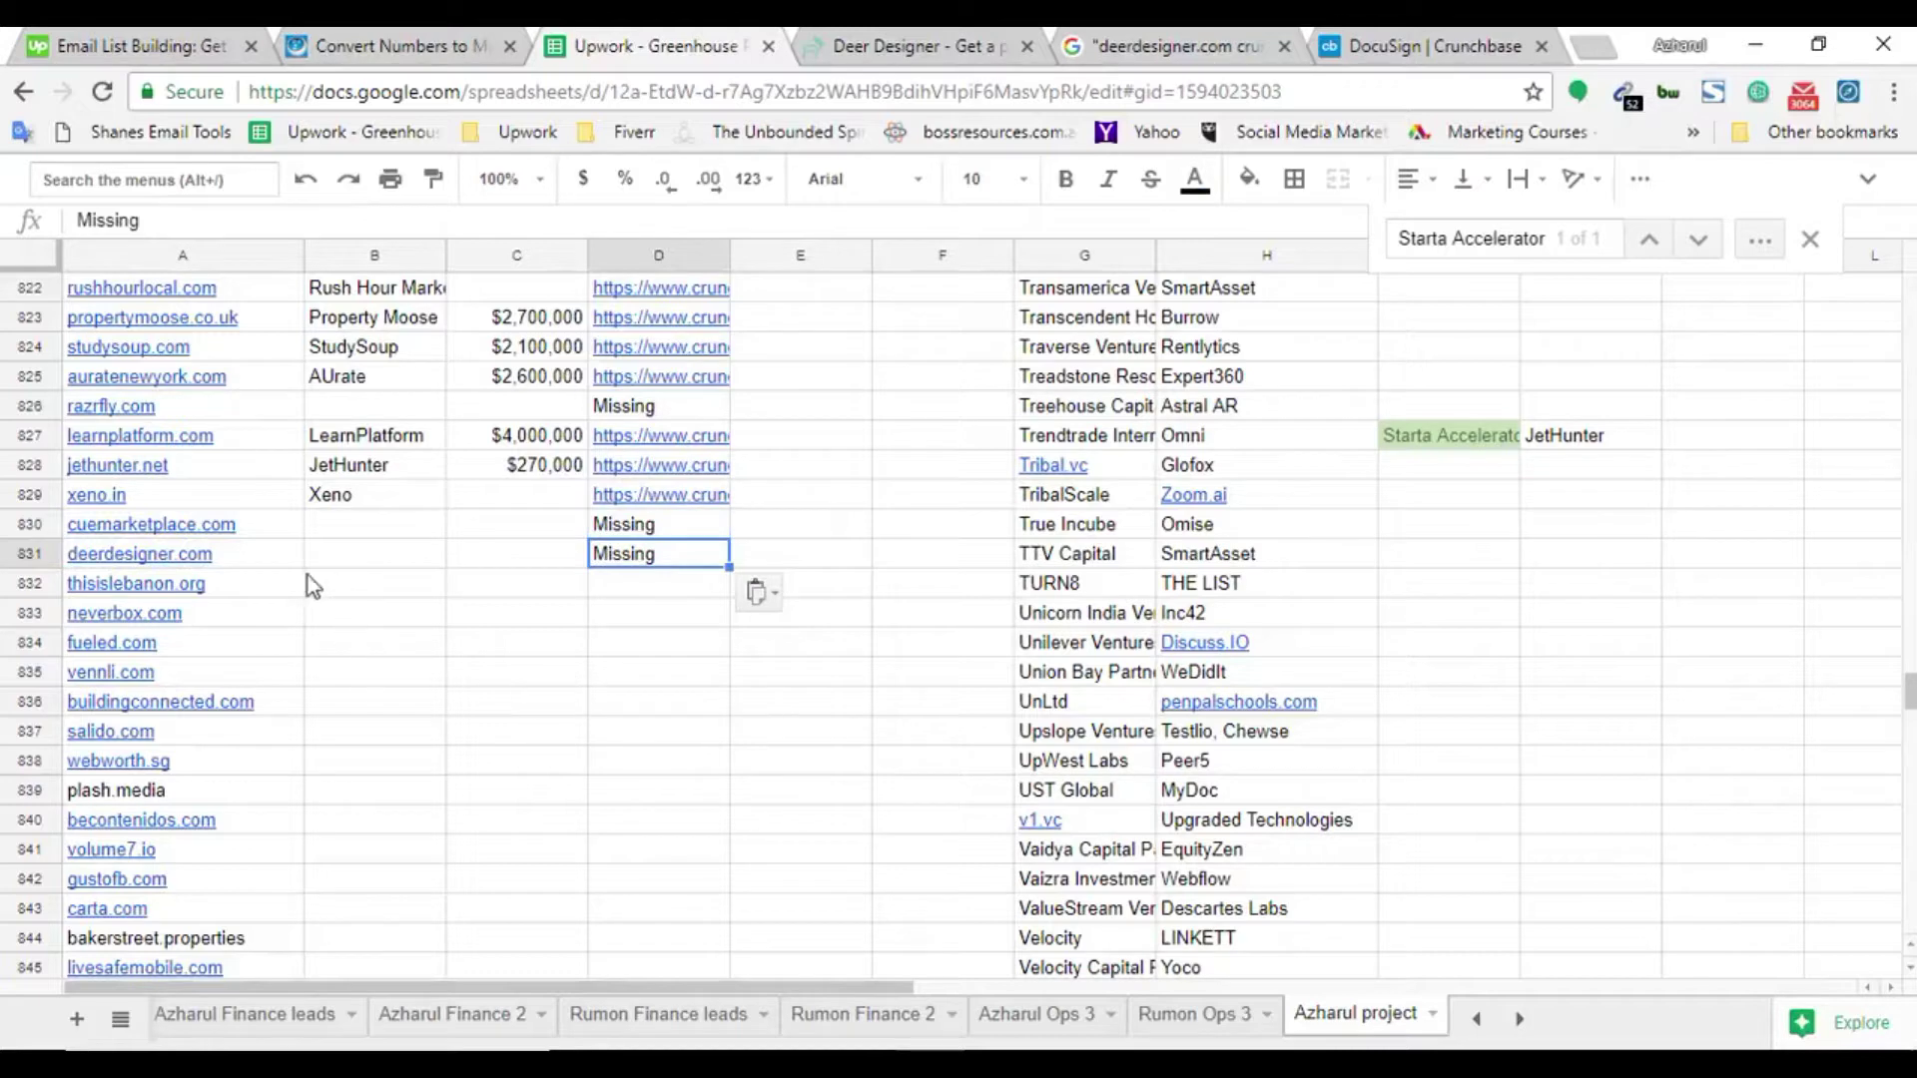
Load thisislebanon.org, the next domain in the spreadsheet, in place of the Deer Designer website
click(236, 579)
click(967, 50)
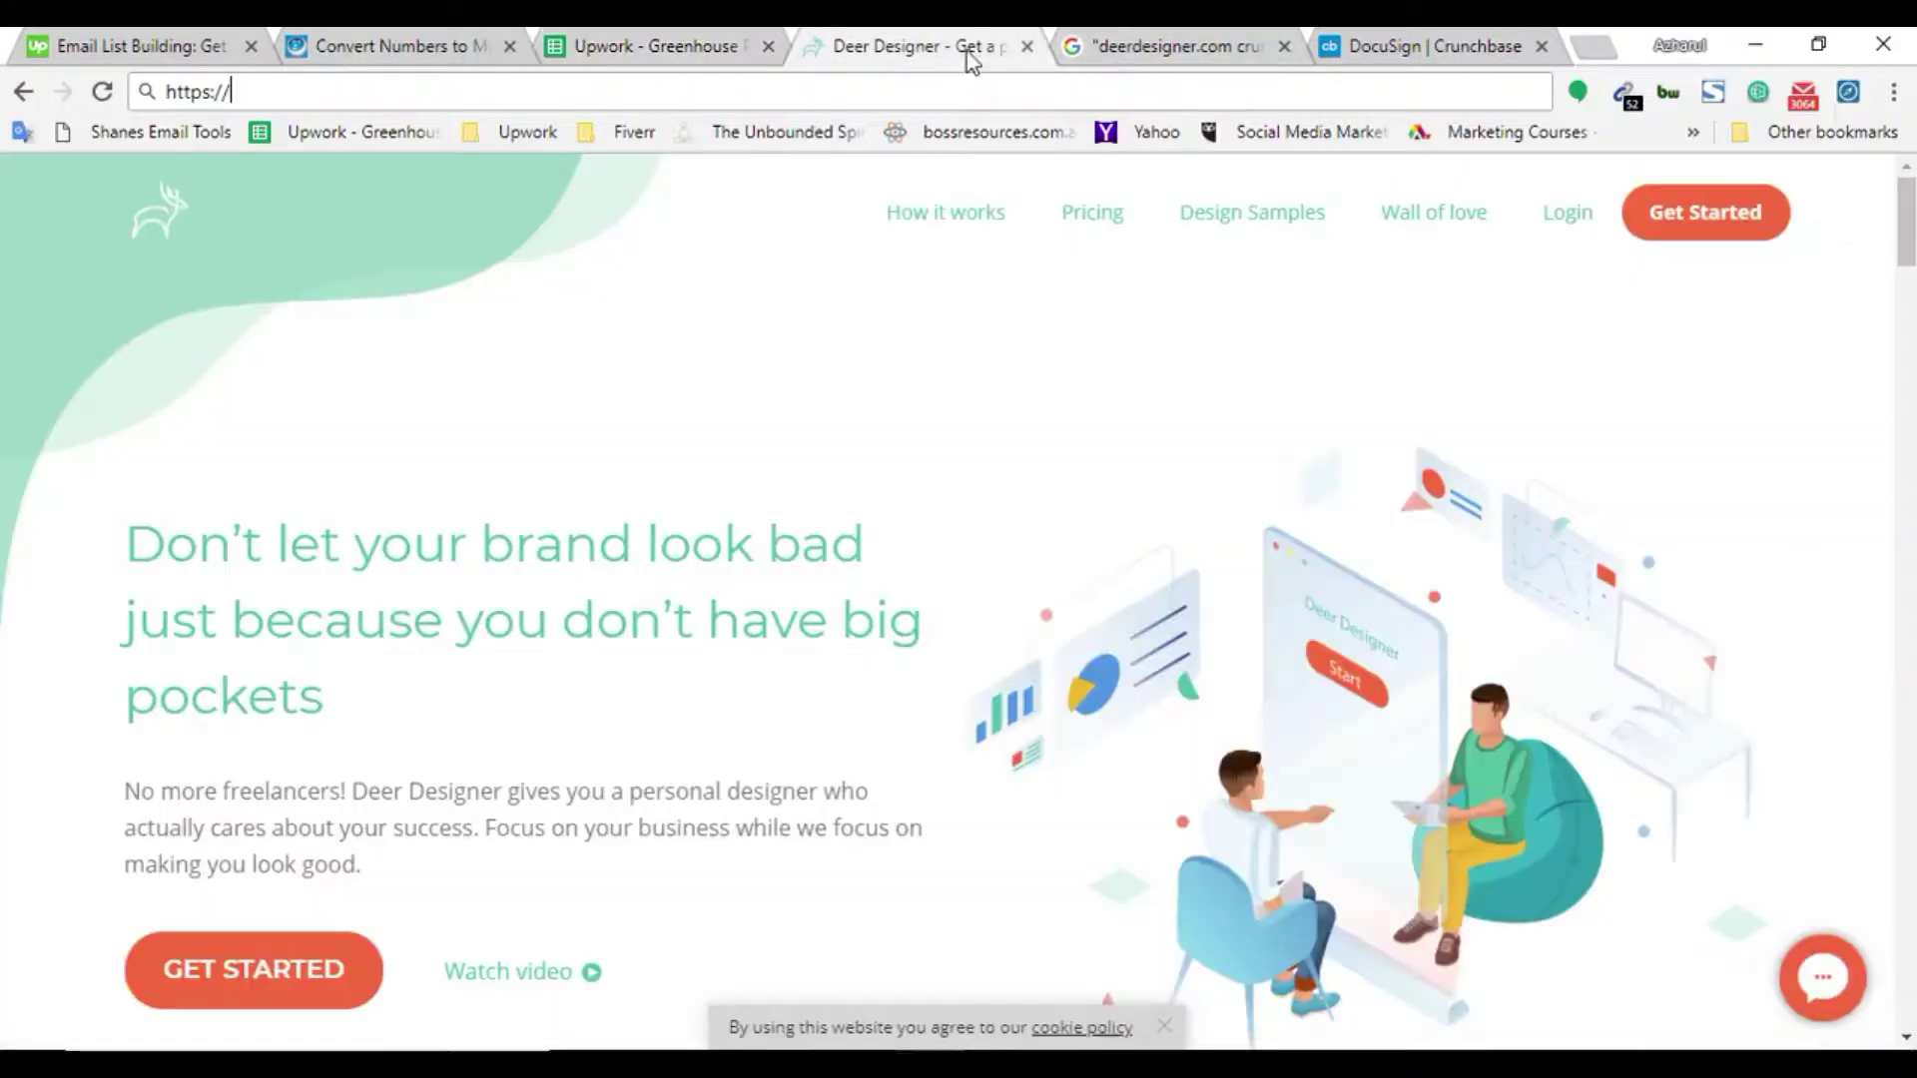
click(956, 77)
key(ctrl+v)
key(Return)
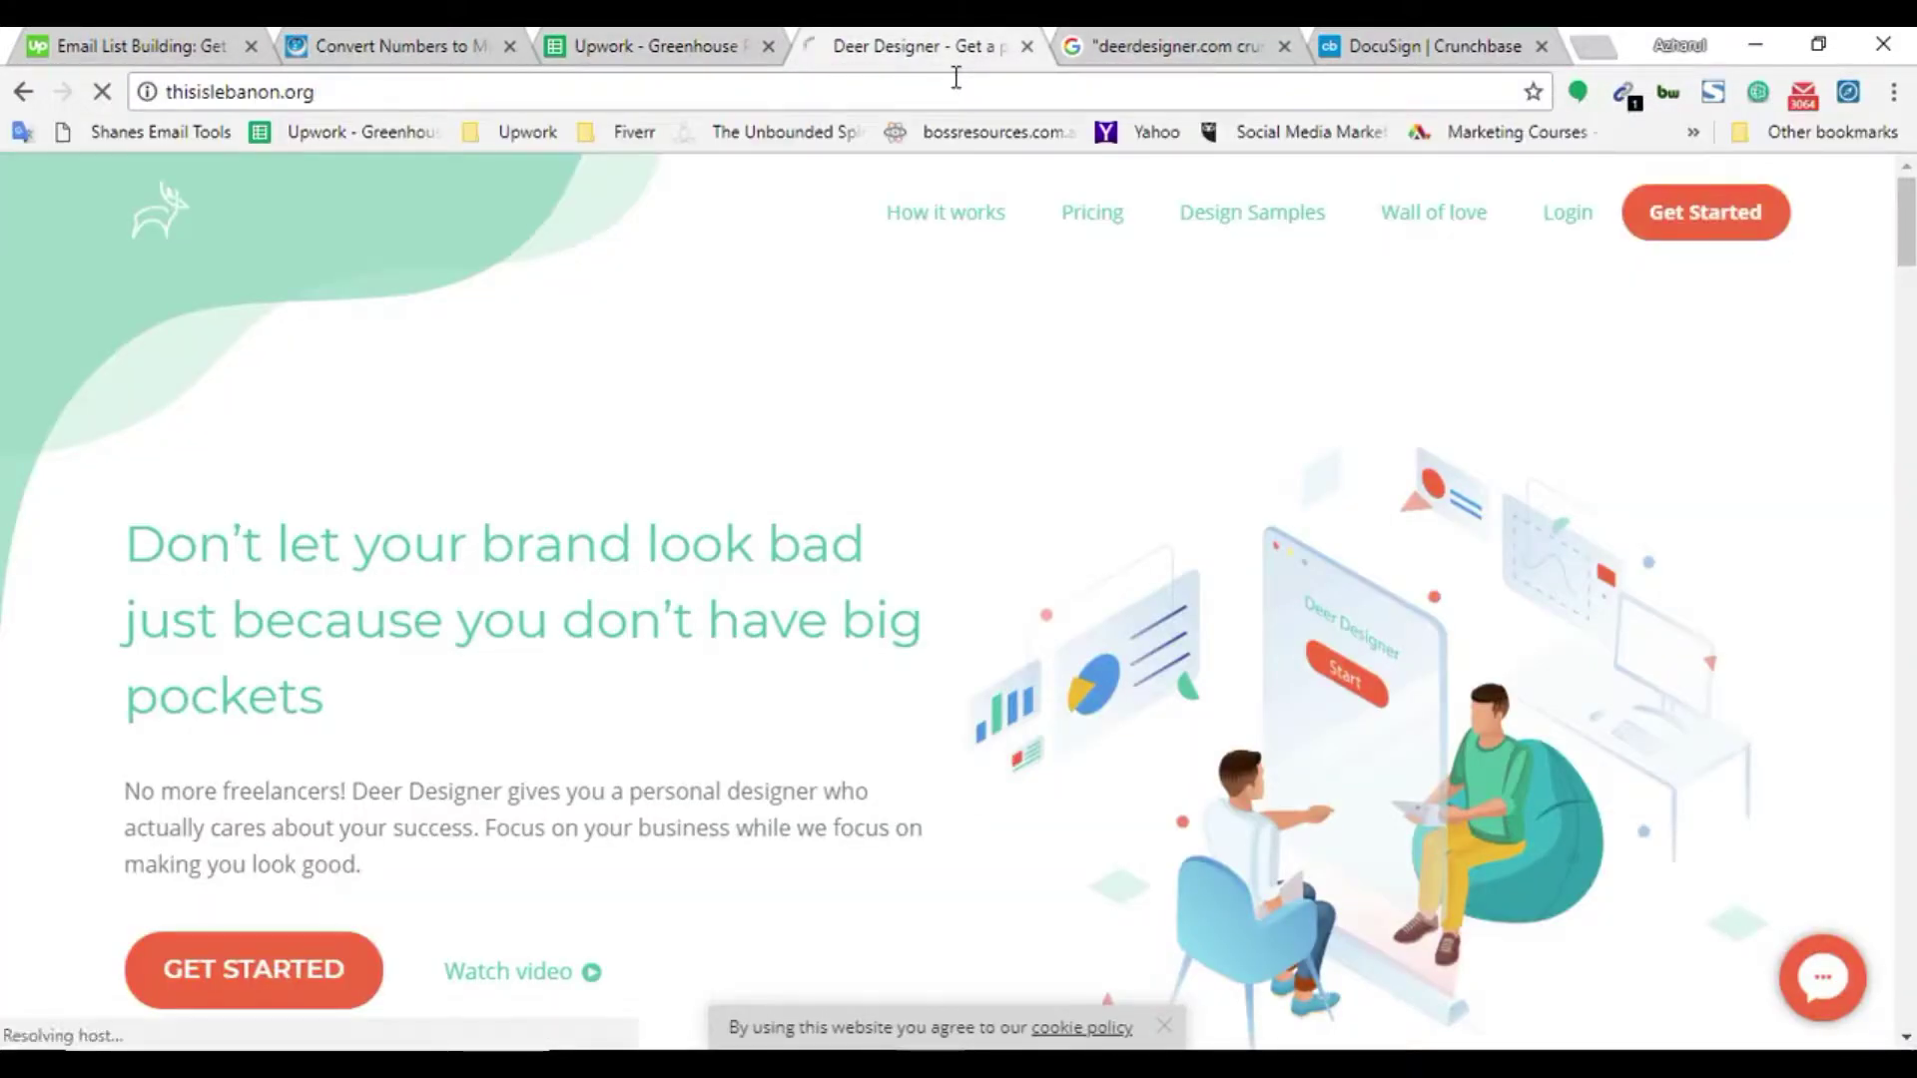
click(675, 38)
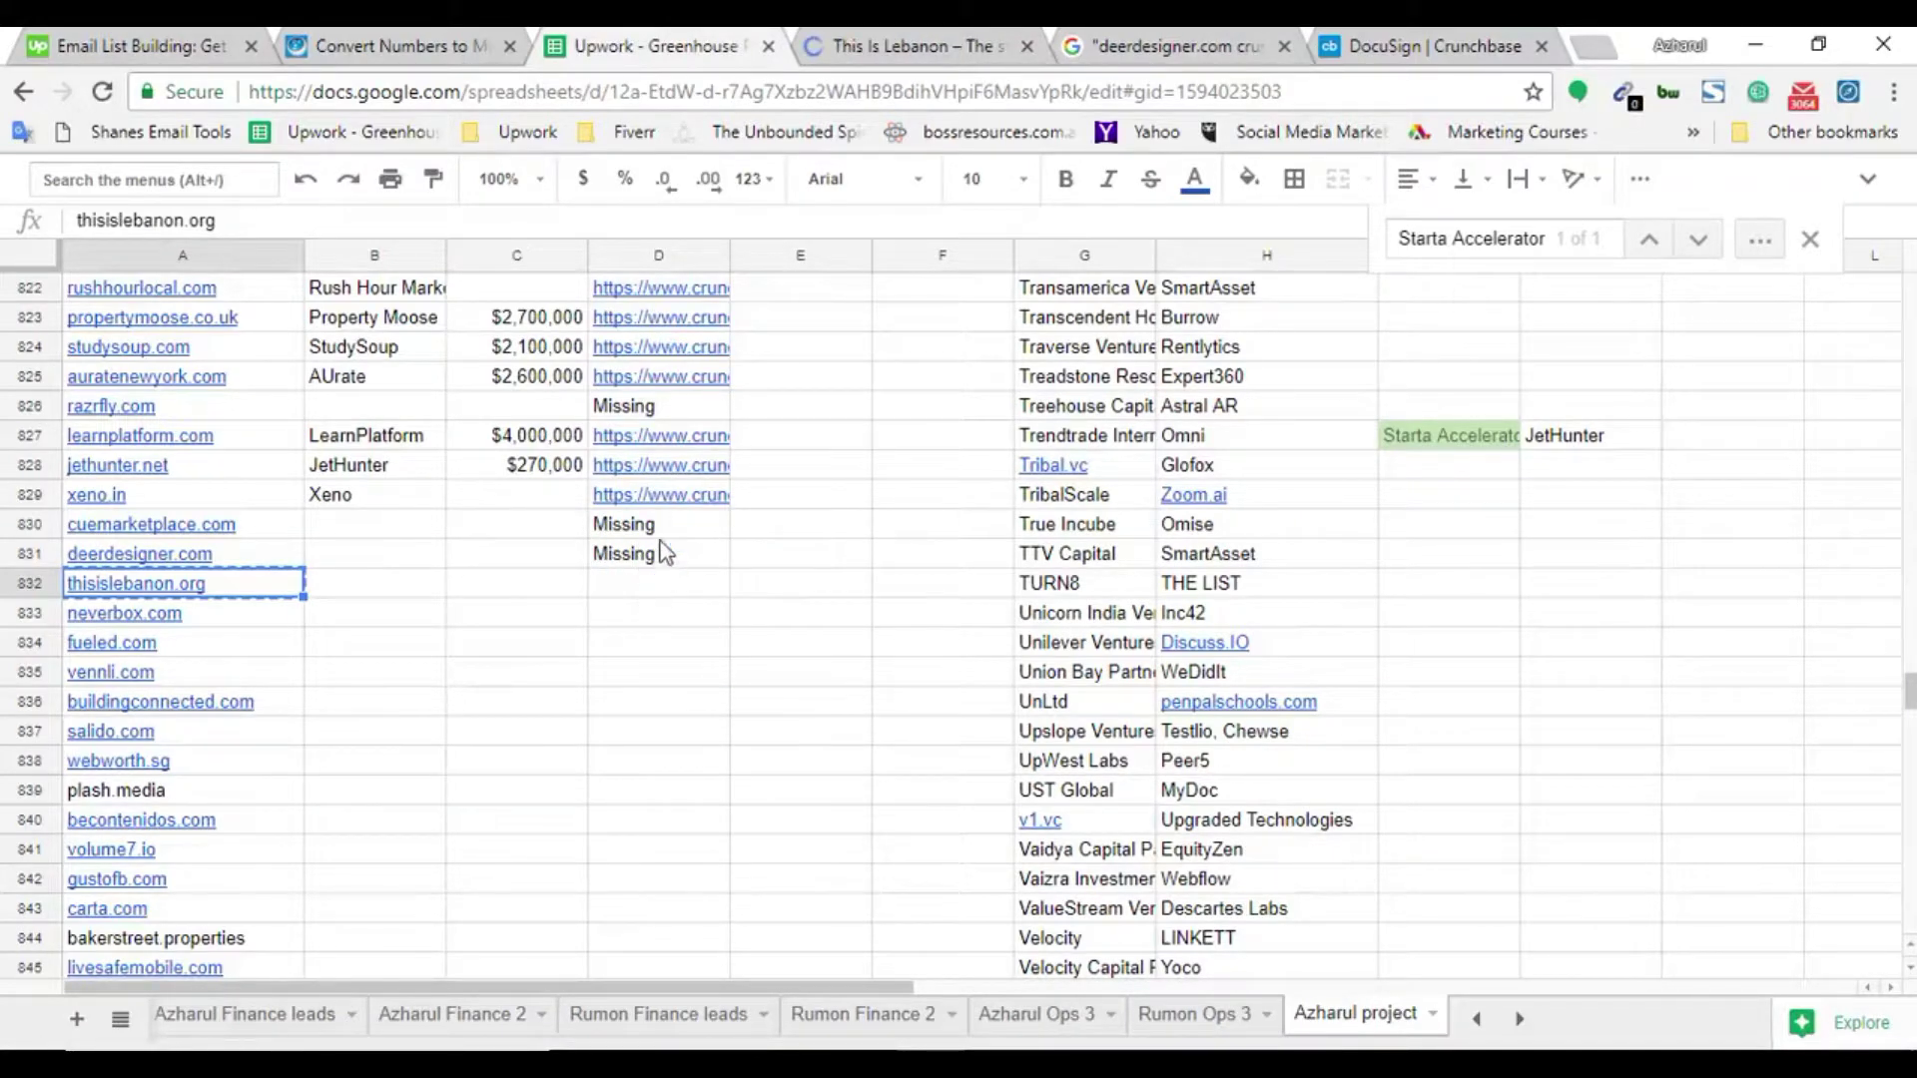
click(910, 45)
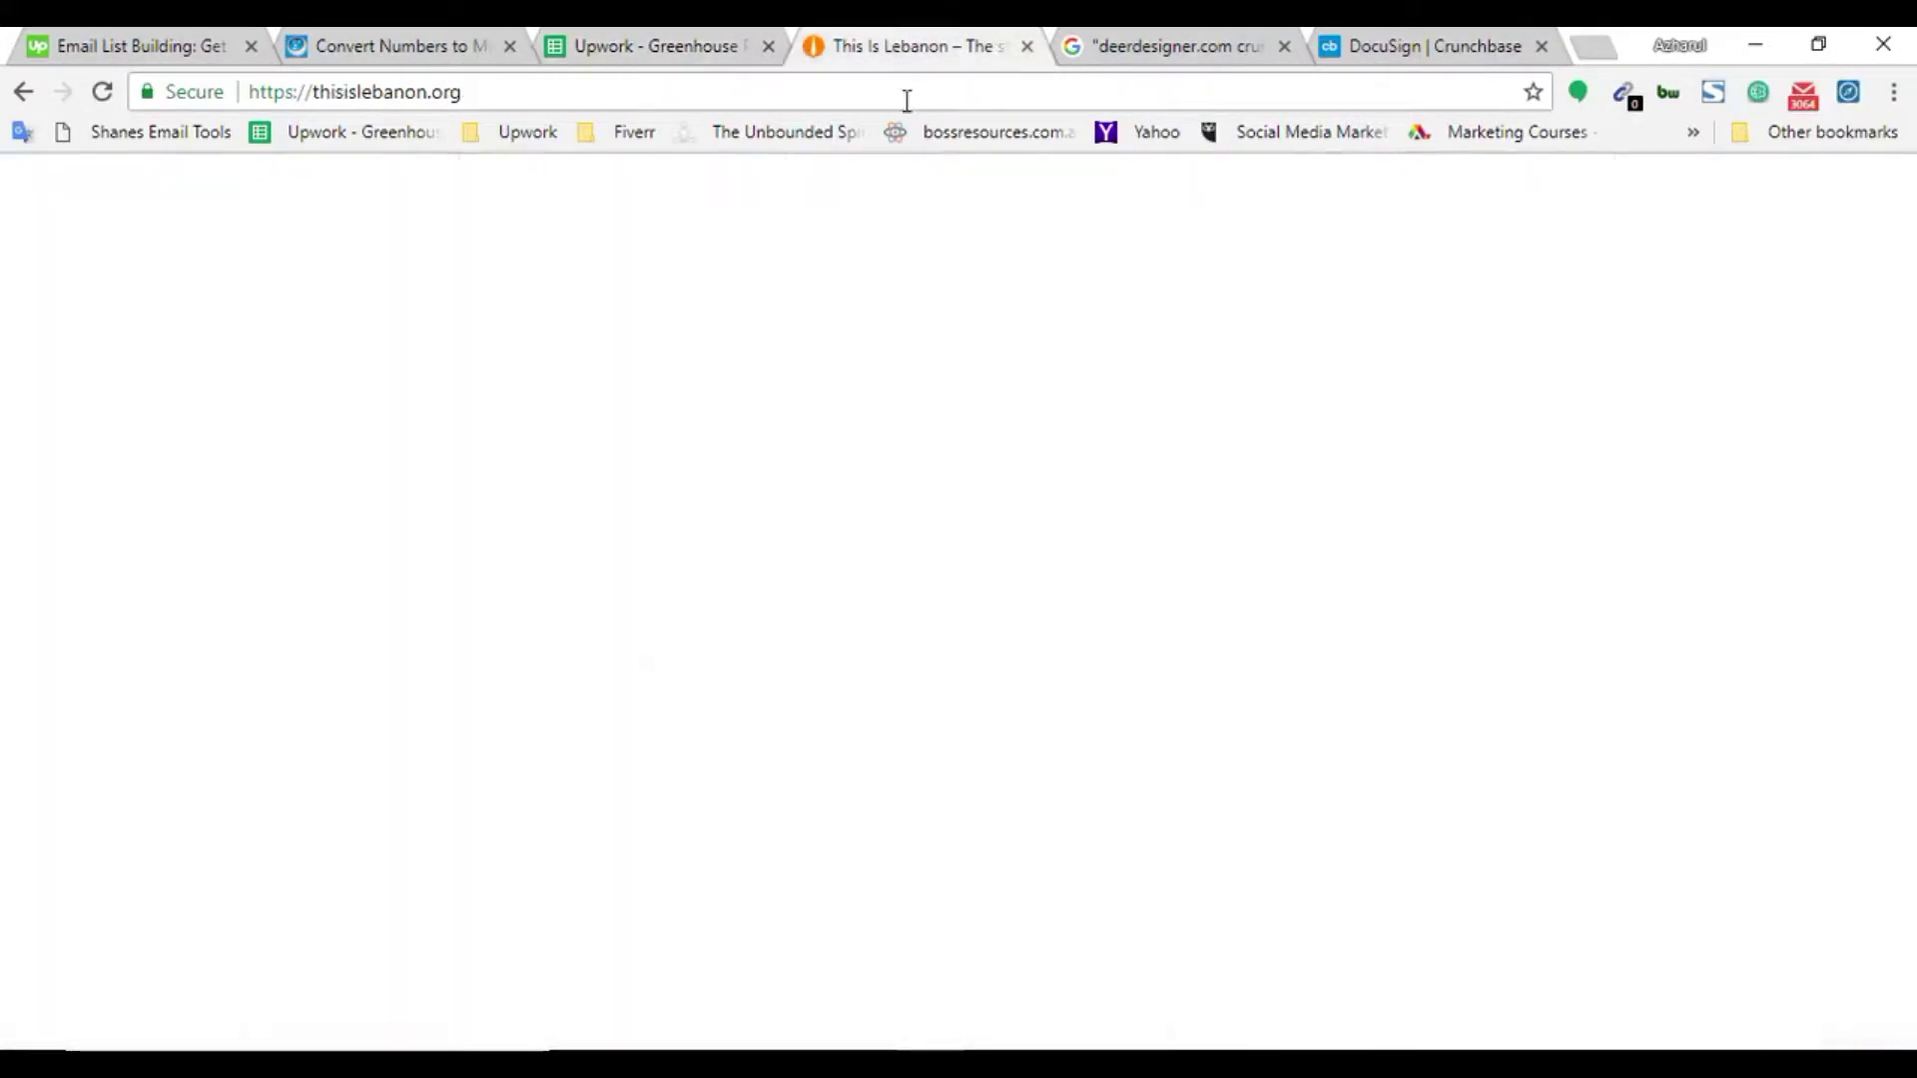
Replace the domain in the quoted Google search with thisislebanon.org, run it, and close the DocuSign profile
double_click(385, 92)
key(ctrl+x)
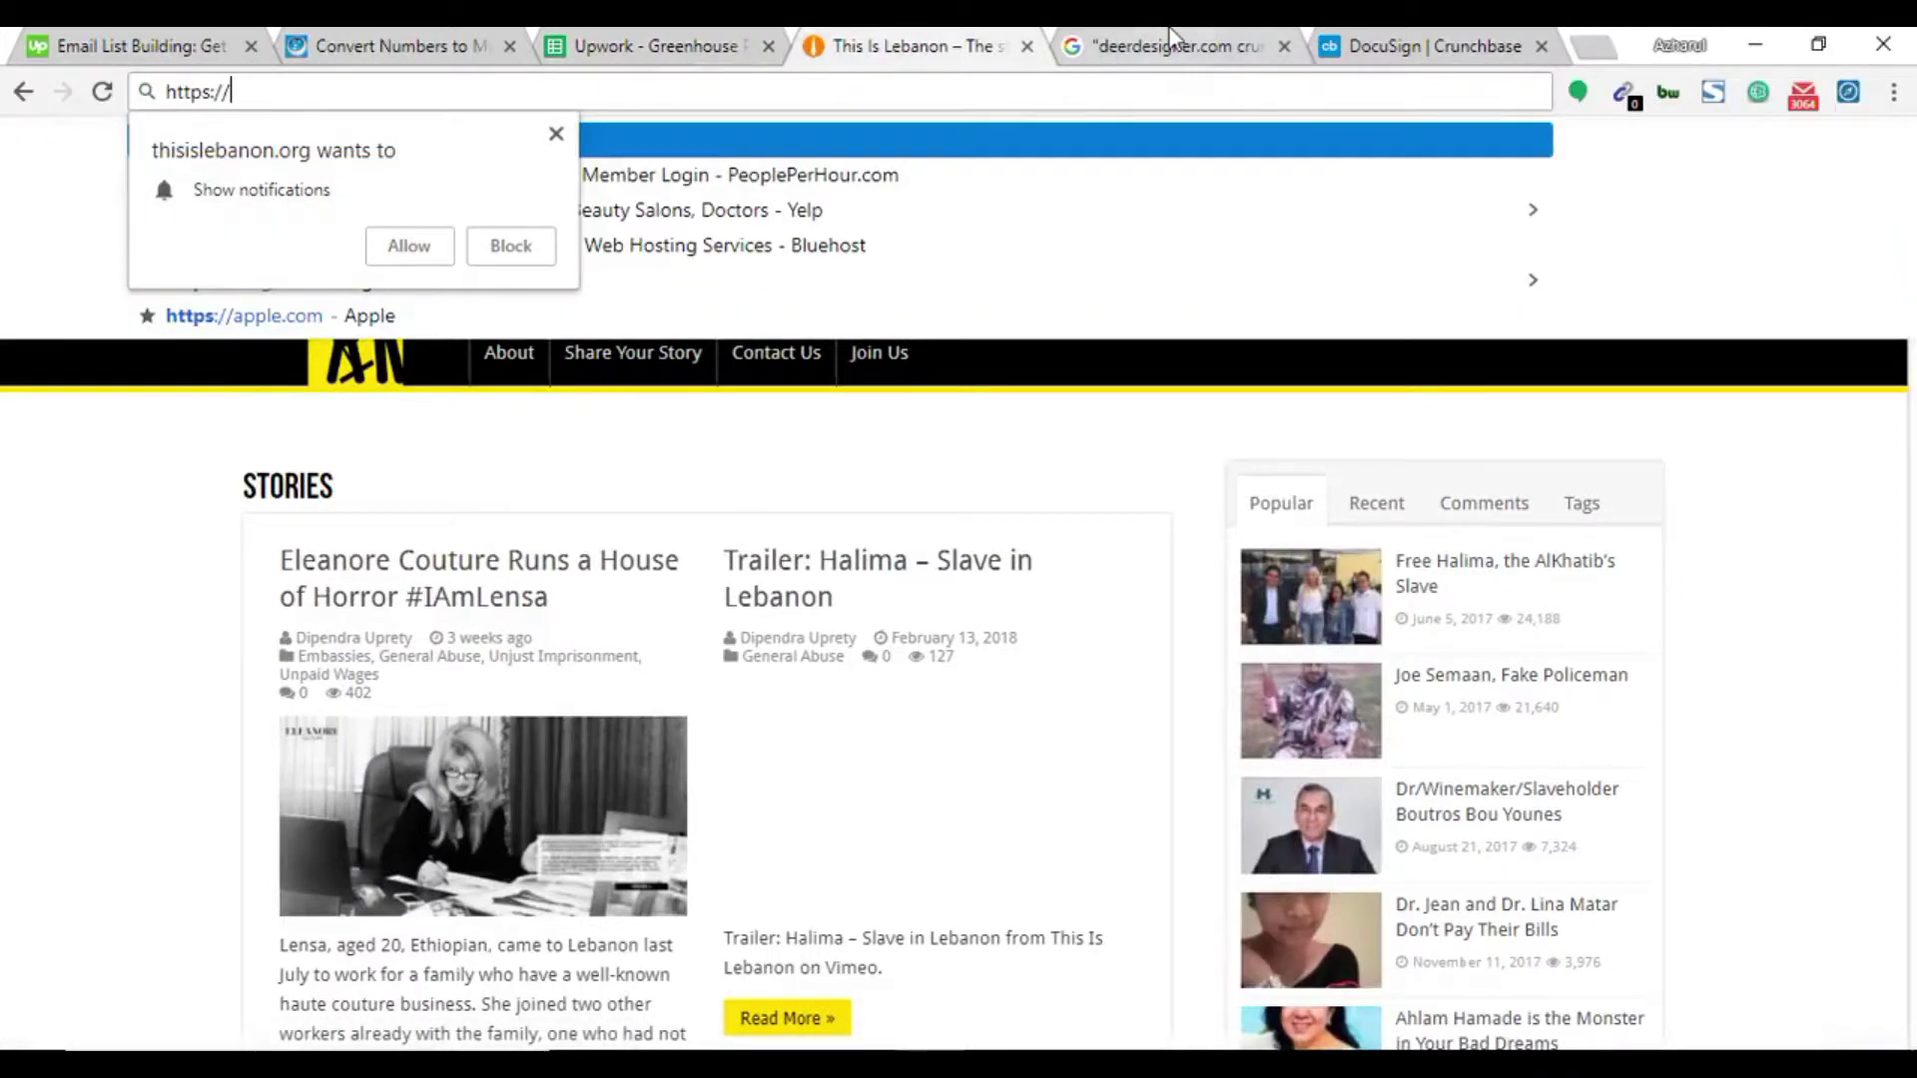
key(ctrl+Tab)
drag(420, 213, 240, 212)
key(ctrl+v)
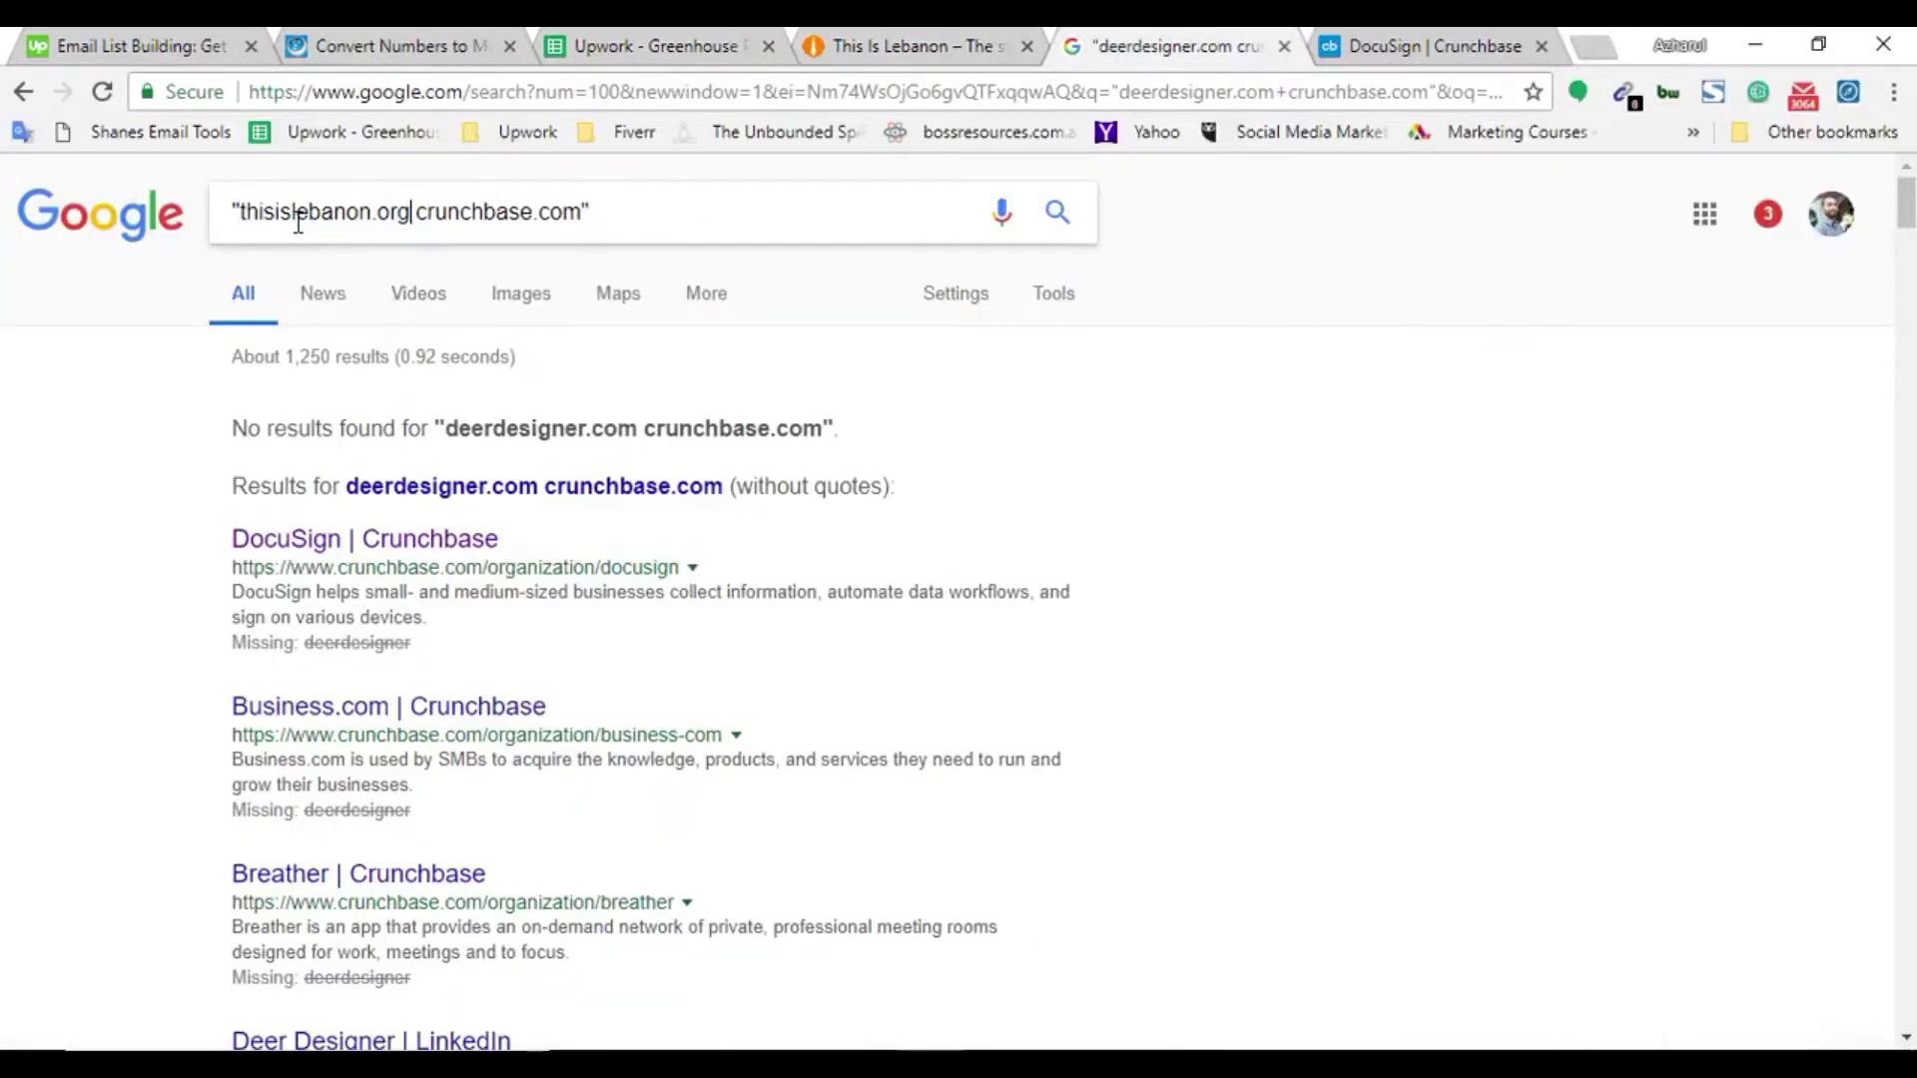
key(Return)
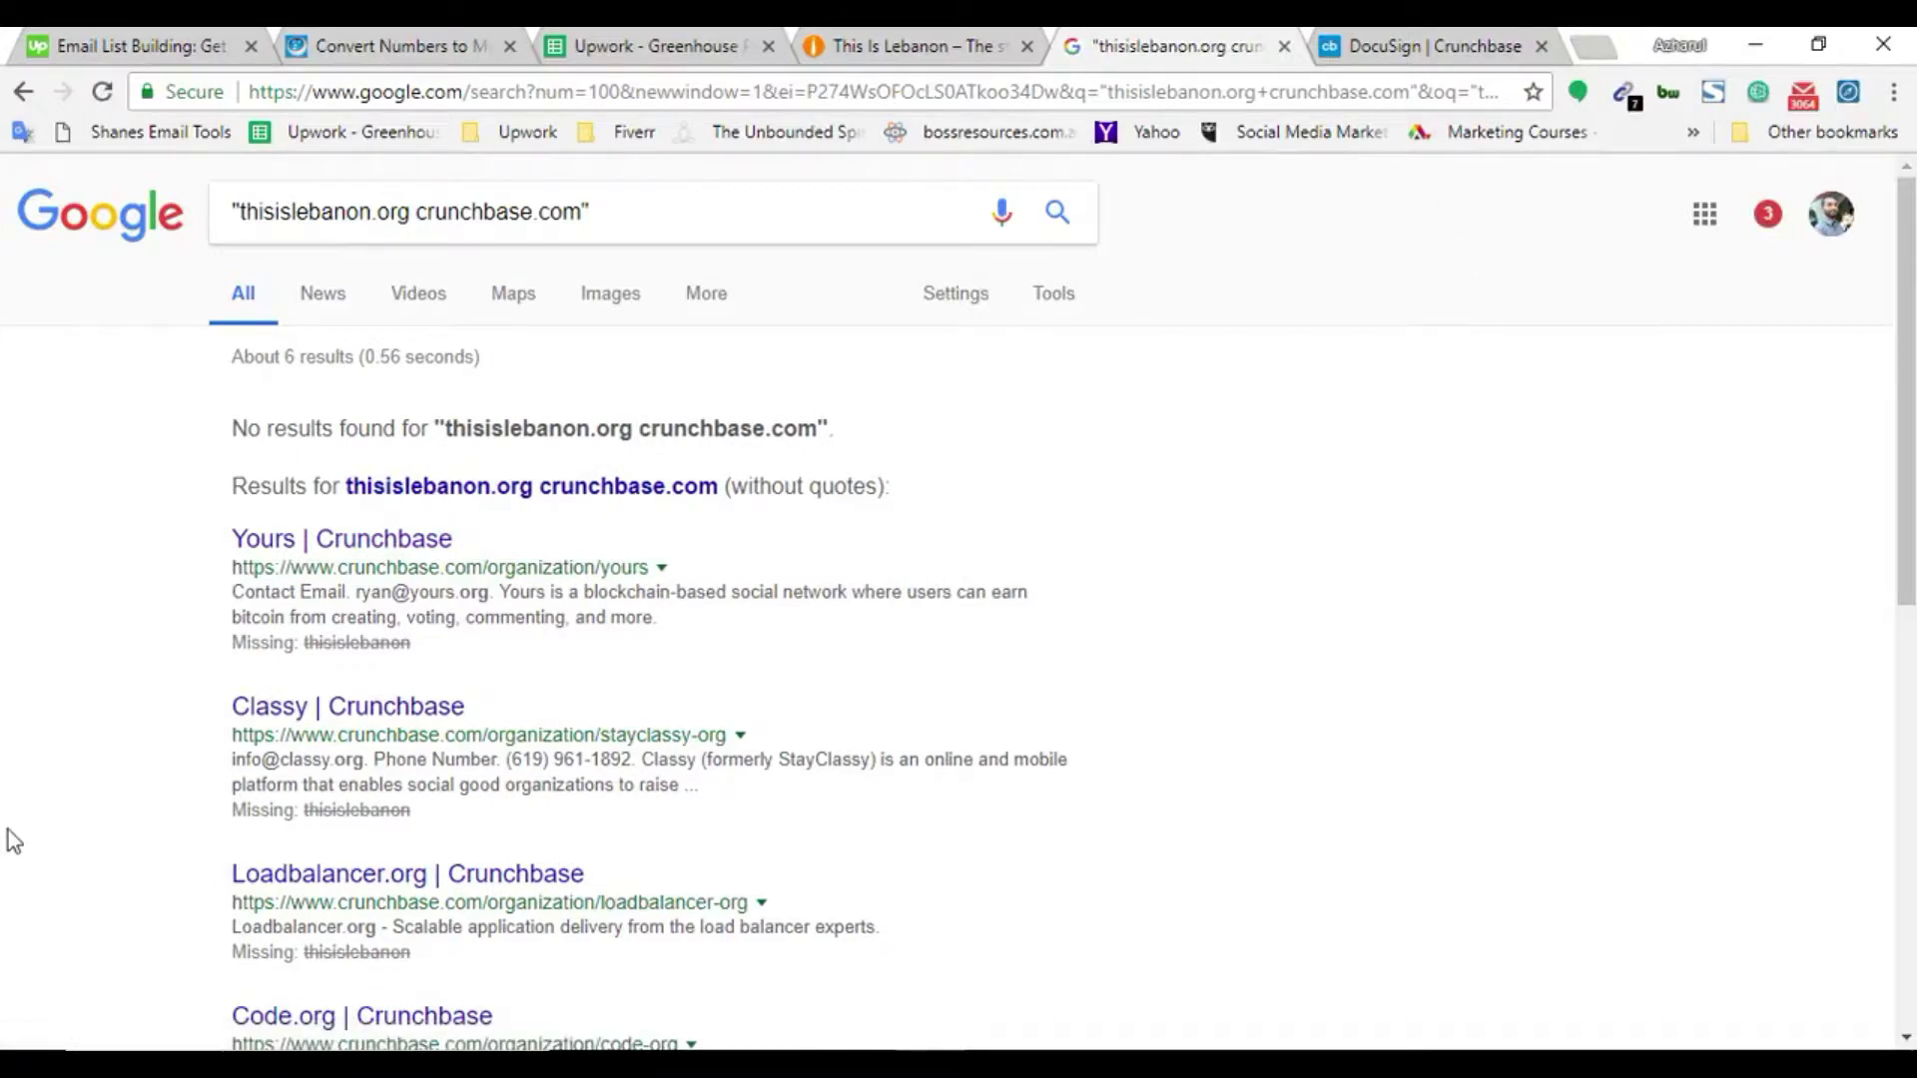
click(1542, 46)
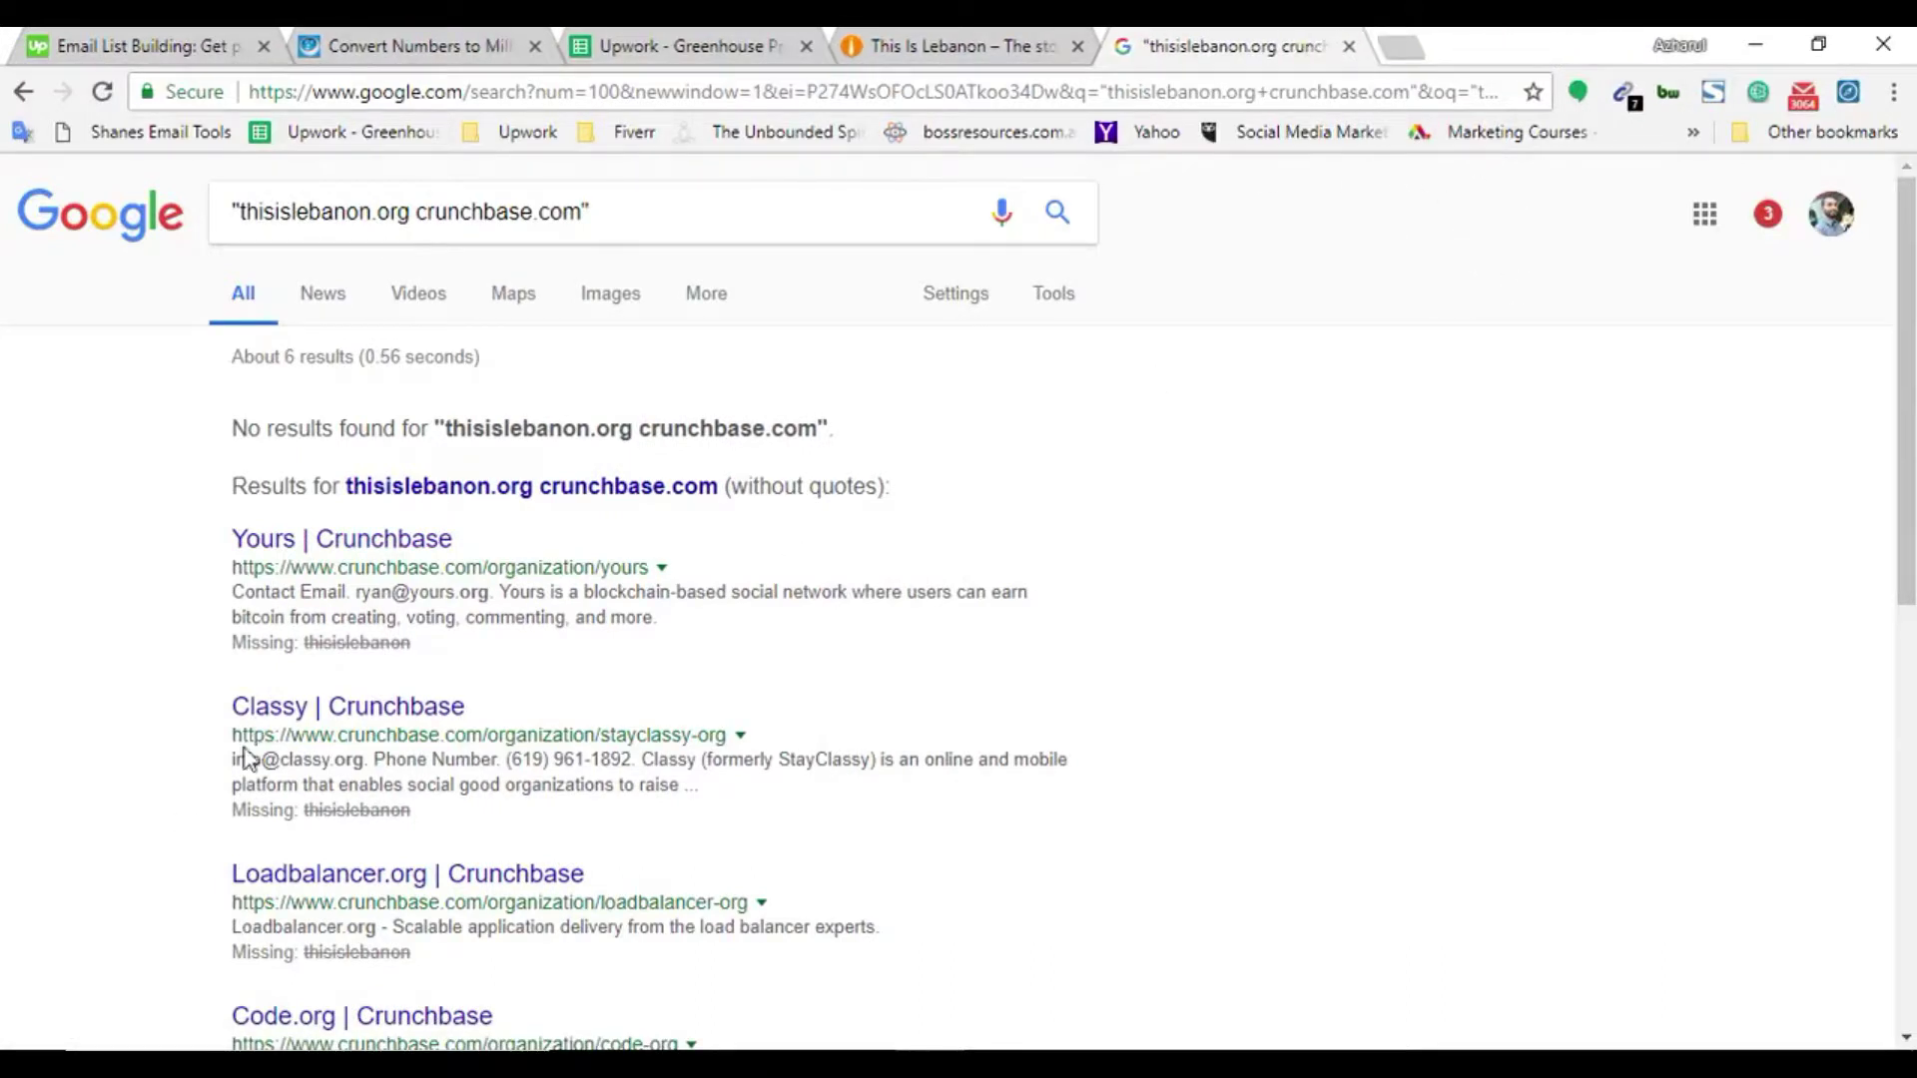
Search the Google results page for "thisislebanon.org" and go through all its matches
key(ctrl+f)
key(ctrl+v)
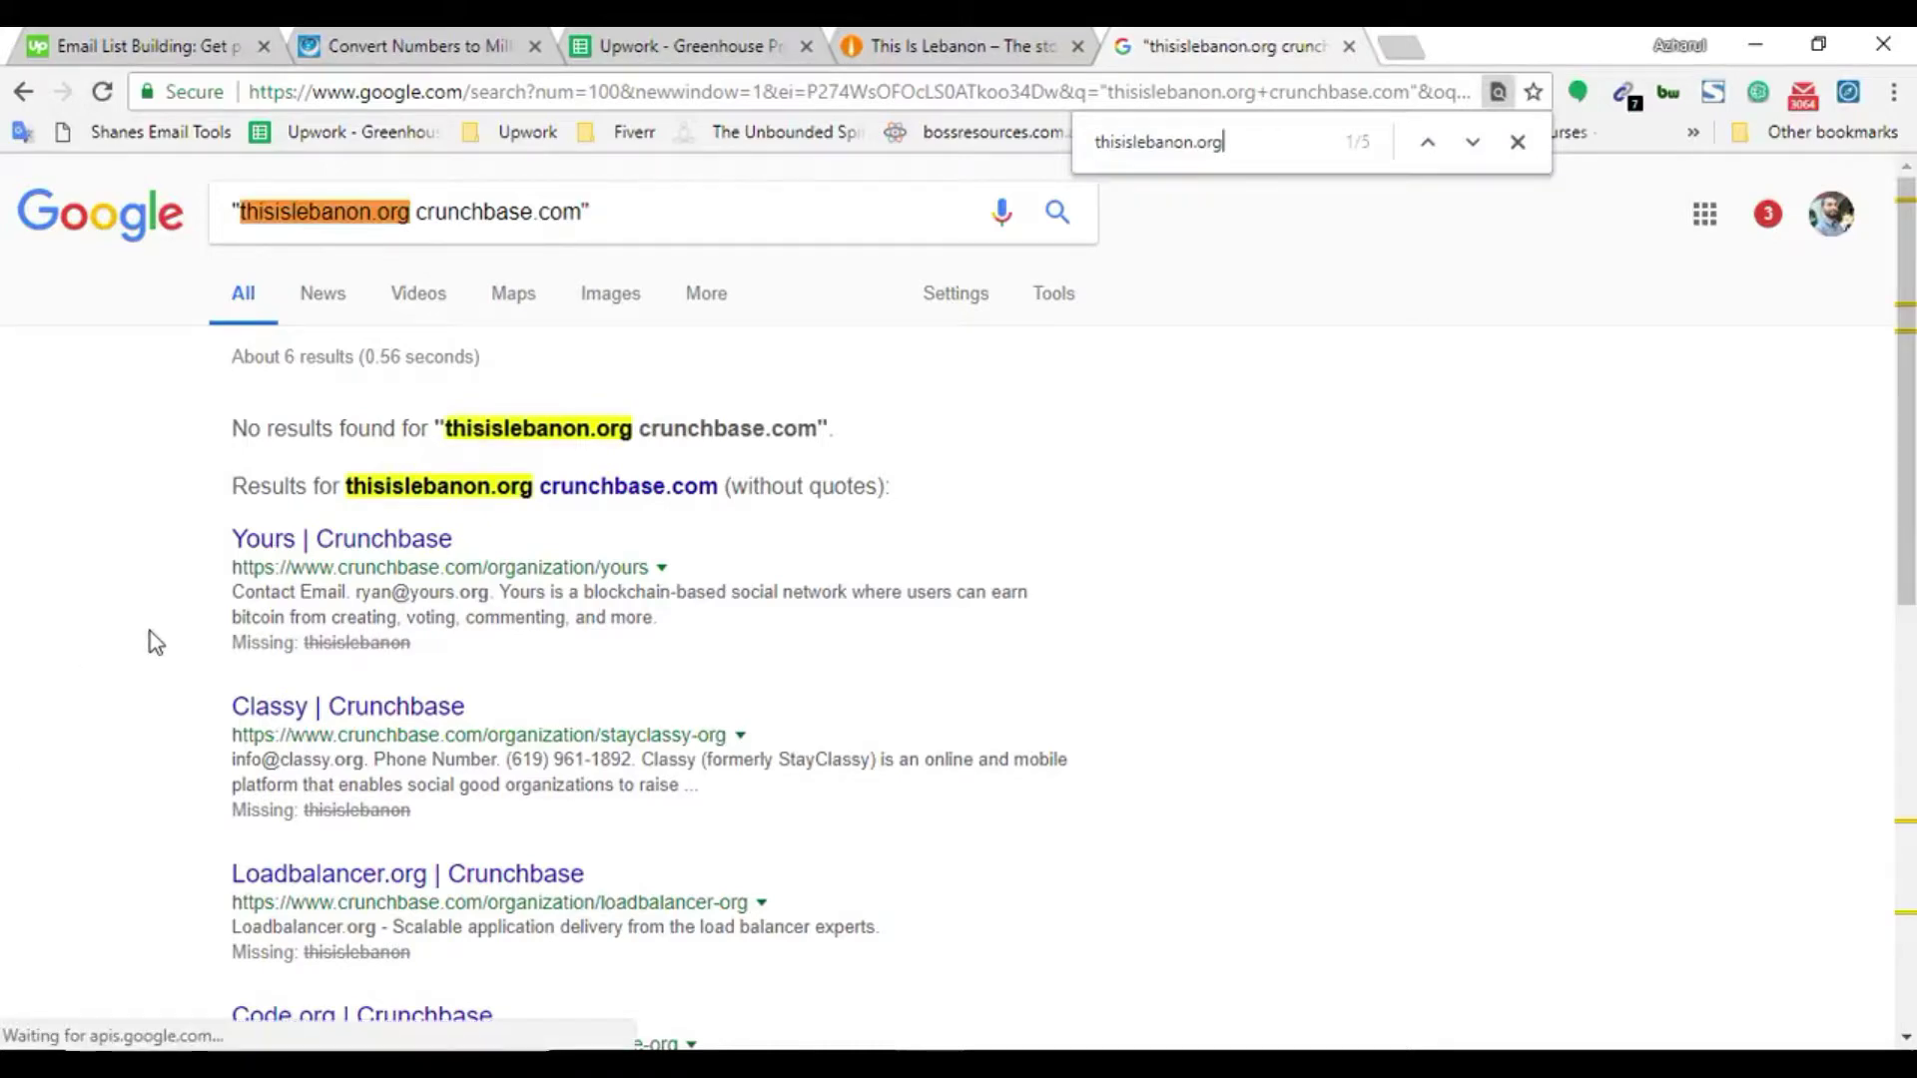
key(Return)
key(Return)
key(Return)
key(Return)
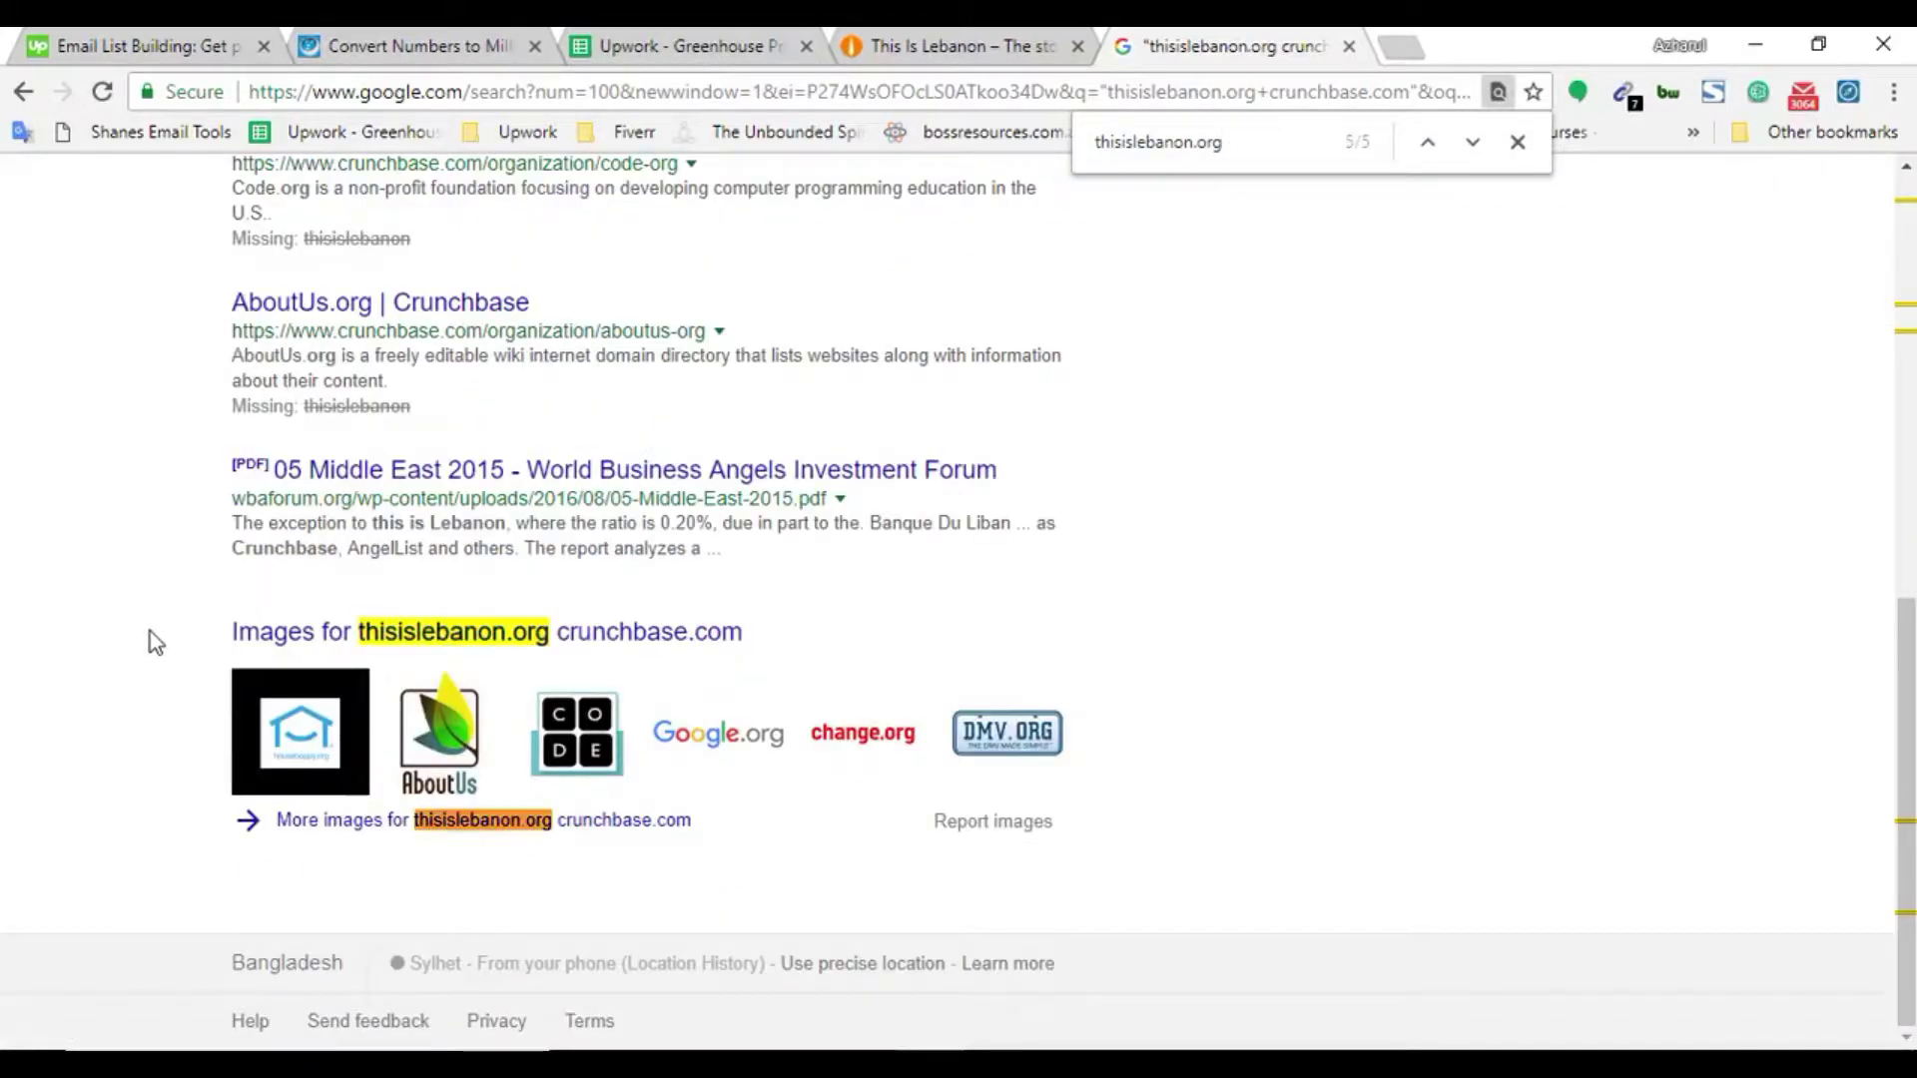
Close the Google results and the This Is Lebanon website, and enter "Missing" in column D of the thisislebanon.org row
scroll(699, 400, up, 10)
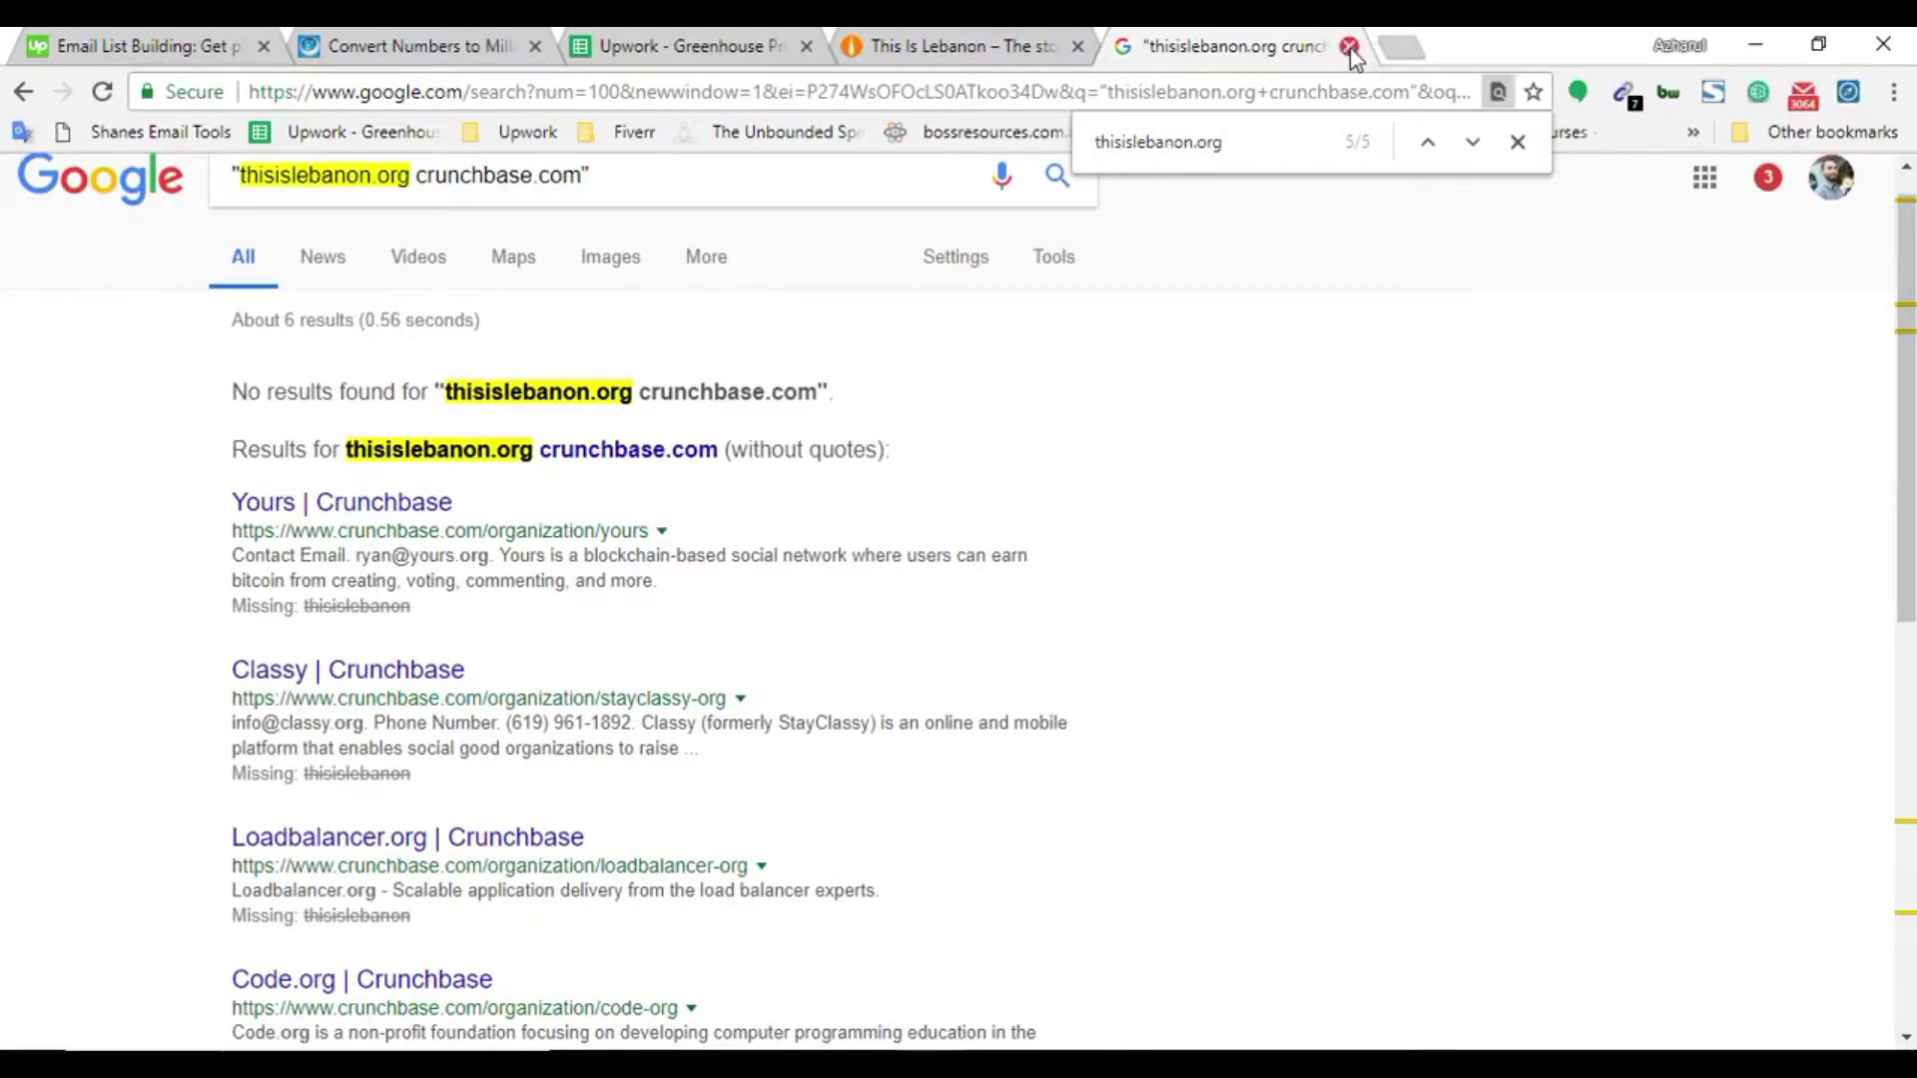
click(1349, 47)
click(1077, 47)
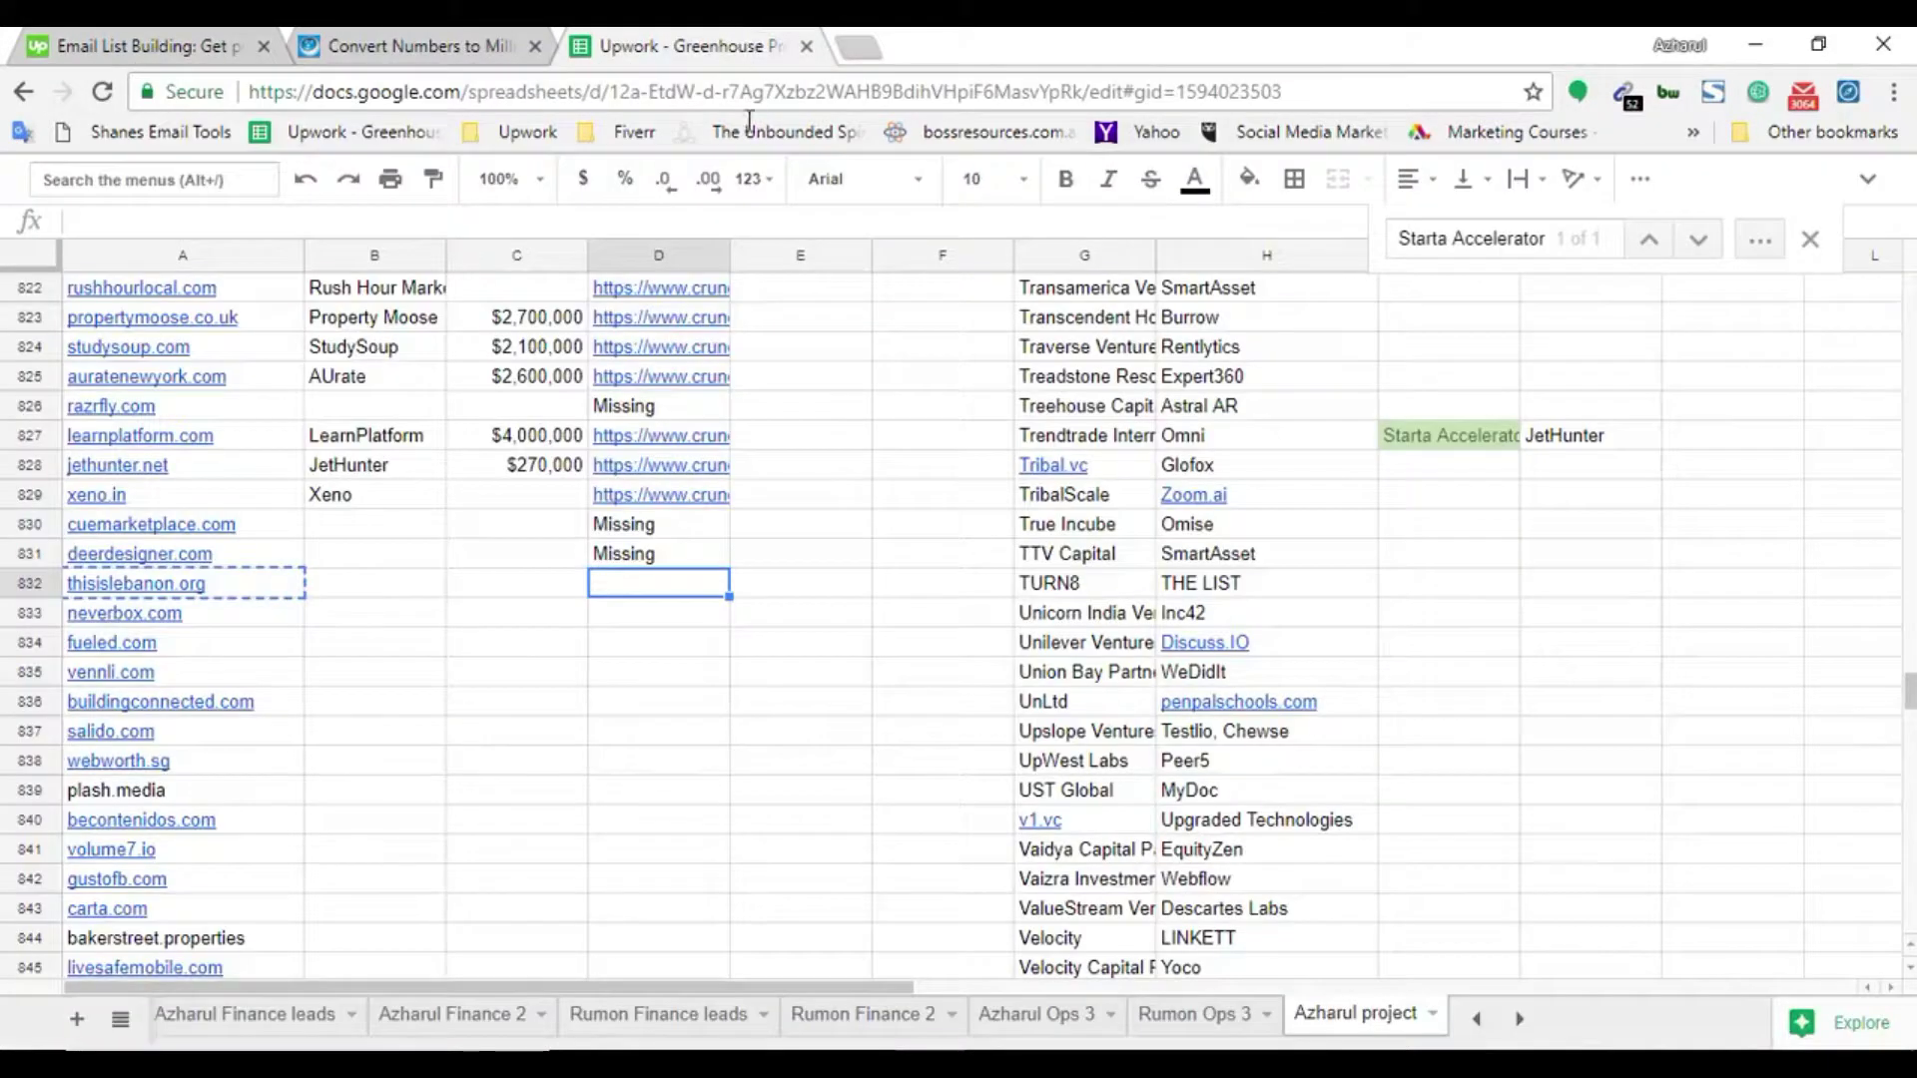
text(Missing)
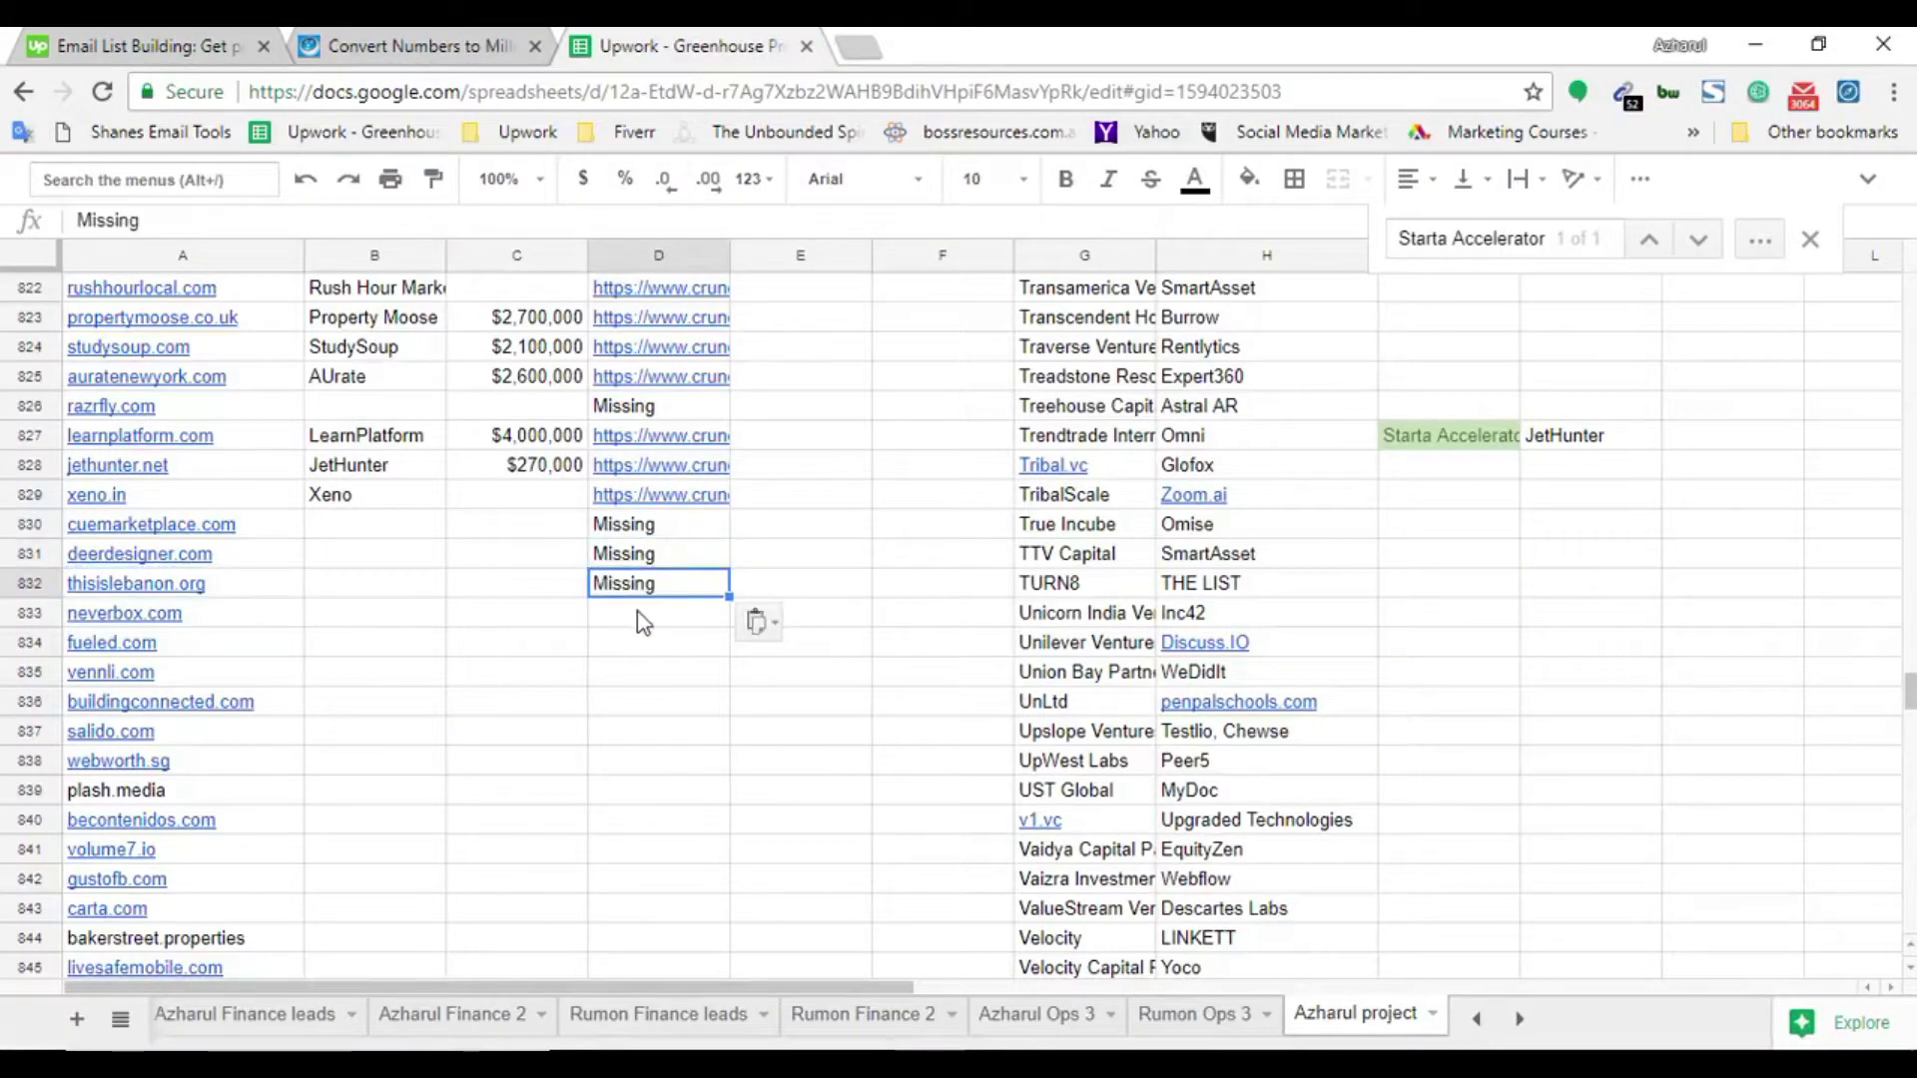
key(Return)
Copy the next domain, neverbox.com, from column A of the spreadsheet and load it in a new tab
key(Left)
key(Left)
key(Left)
key(ctrl+c)
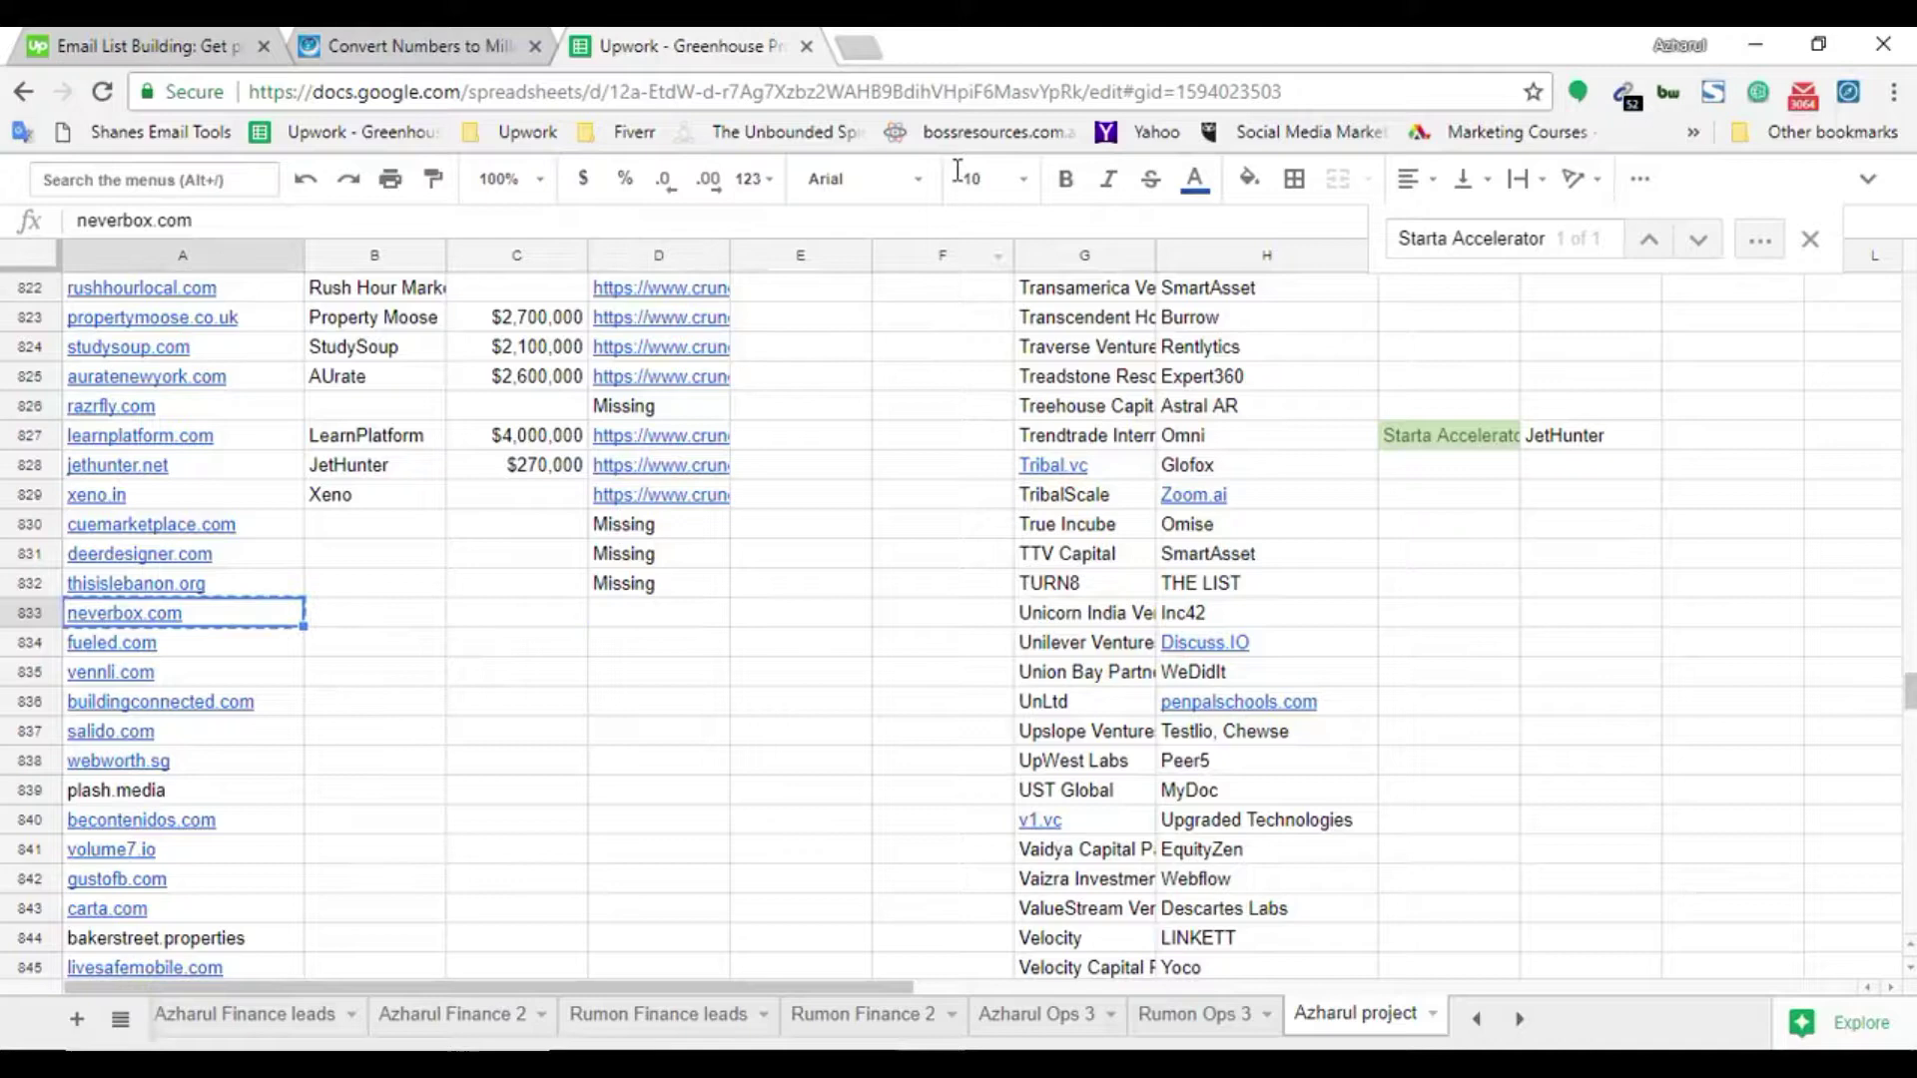
click(868, 42)
key(ctrl+v)
key(Return)
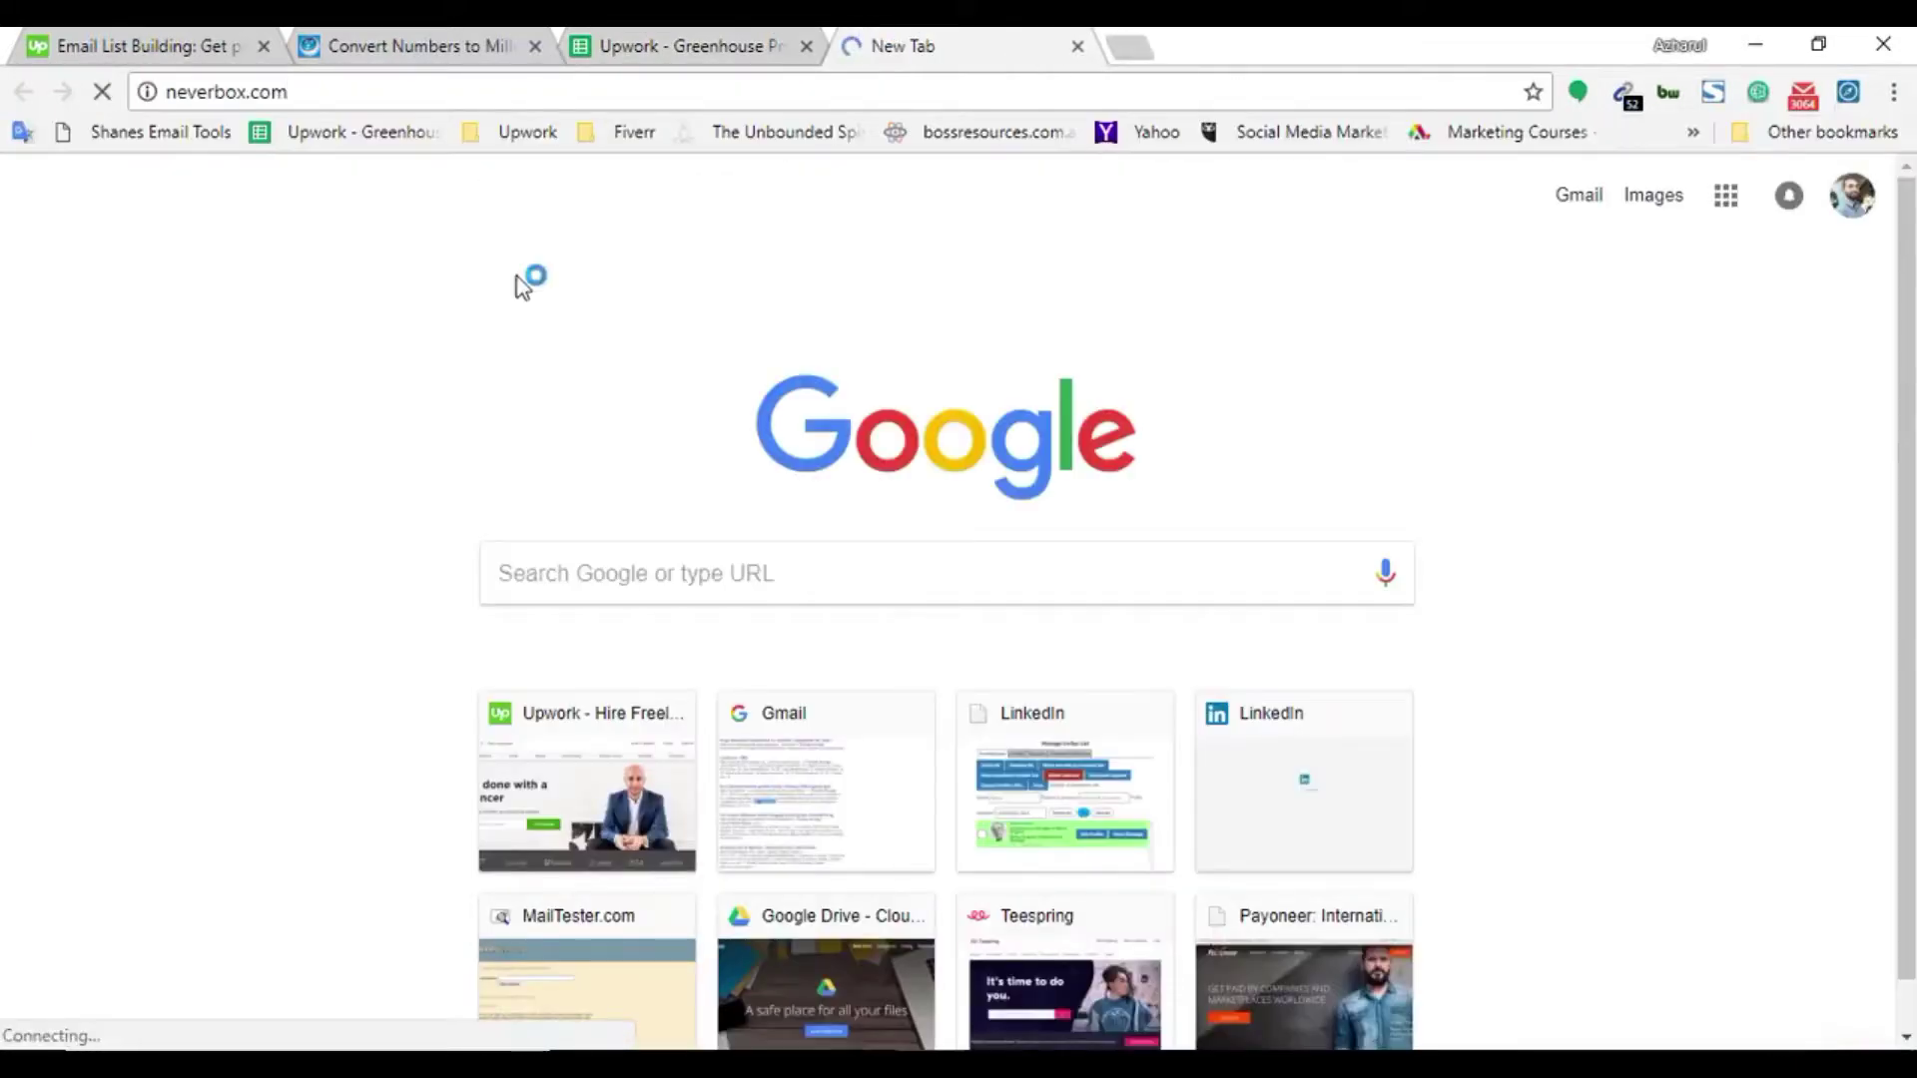
click(227, 97)
key(BackSpace)
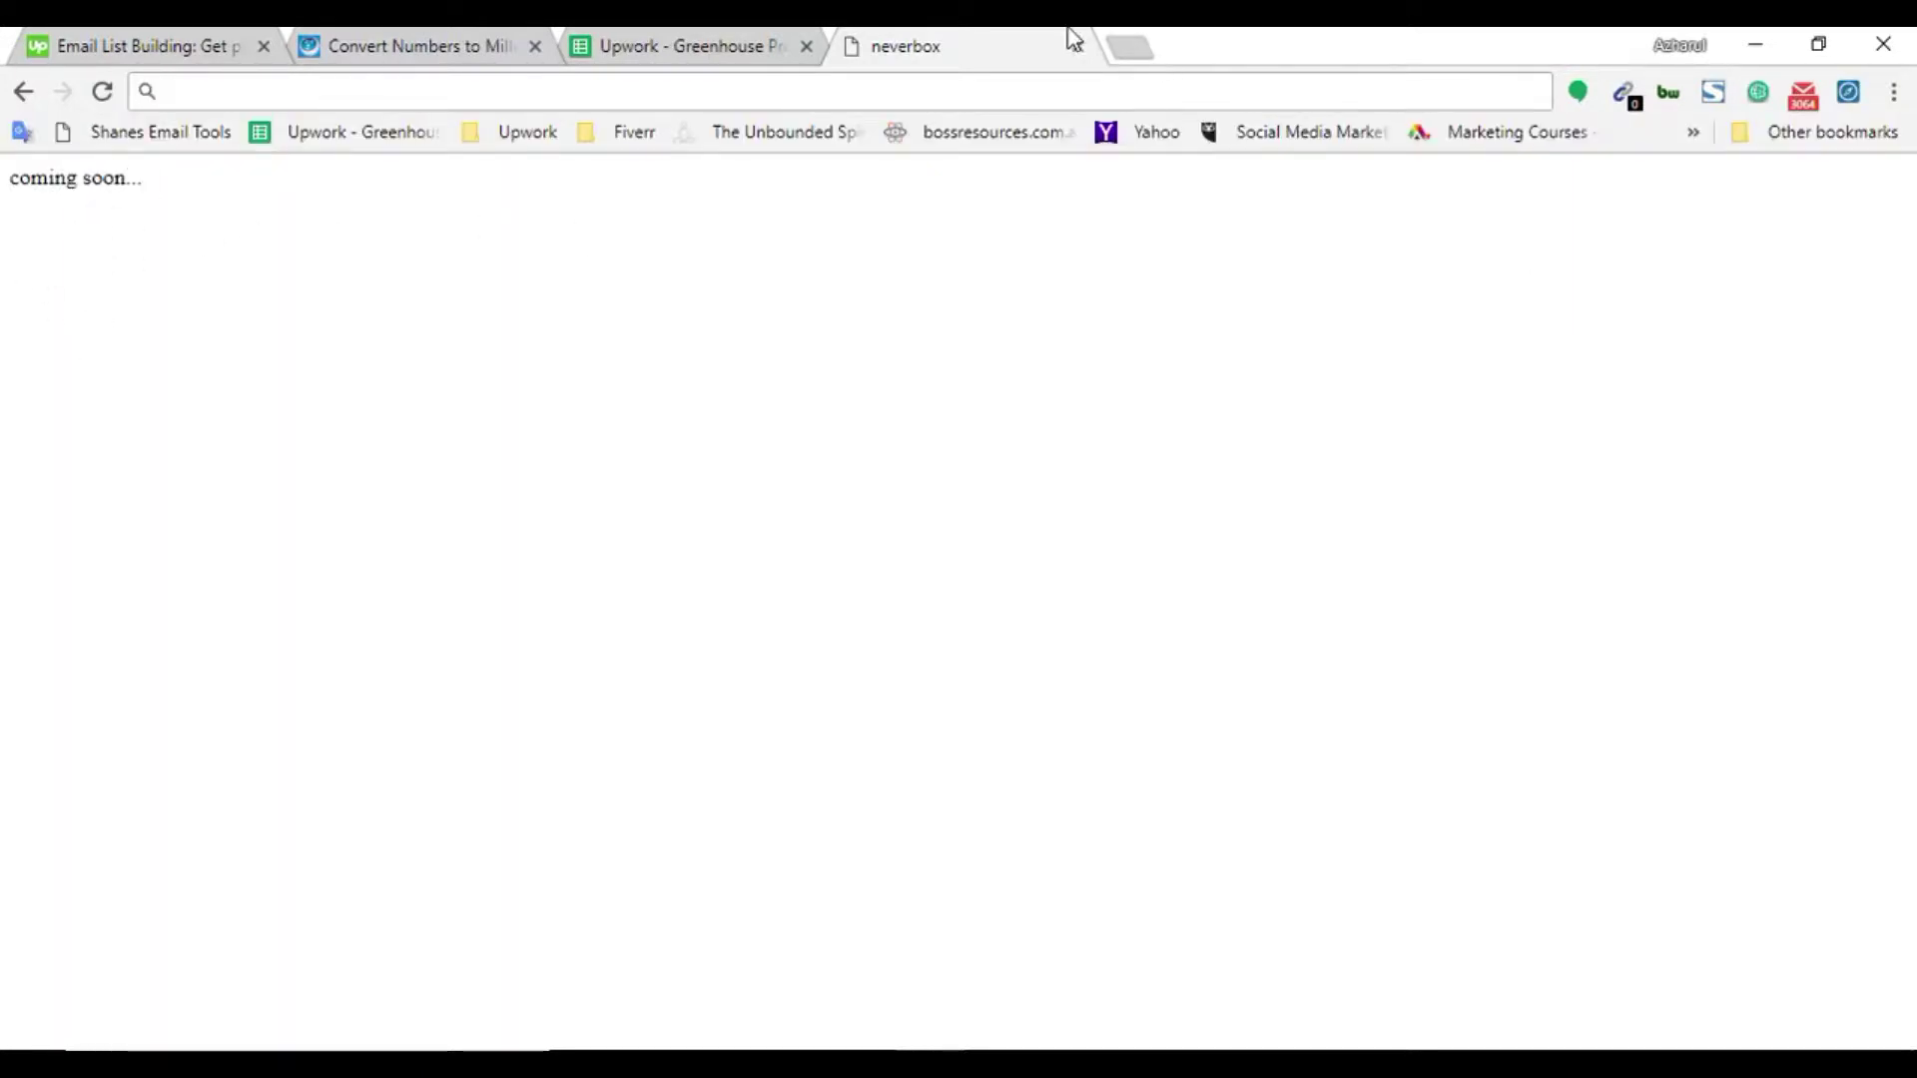
click(1117, 40)
key(ctrl+v)
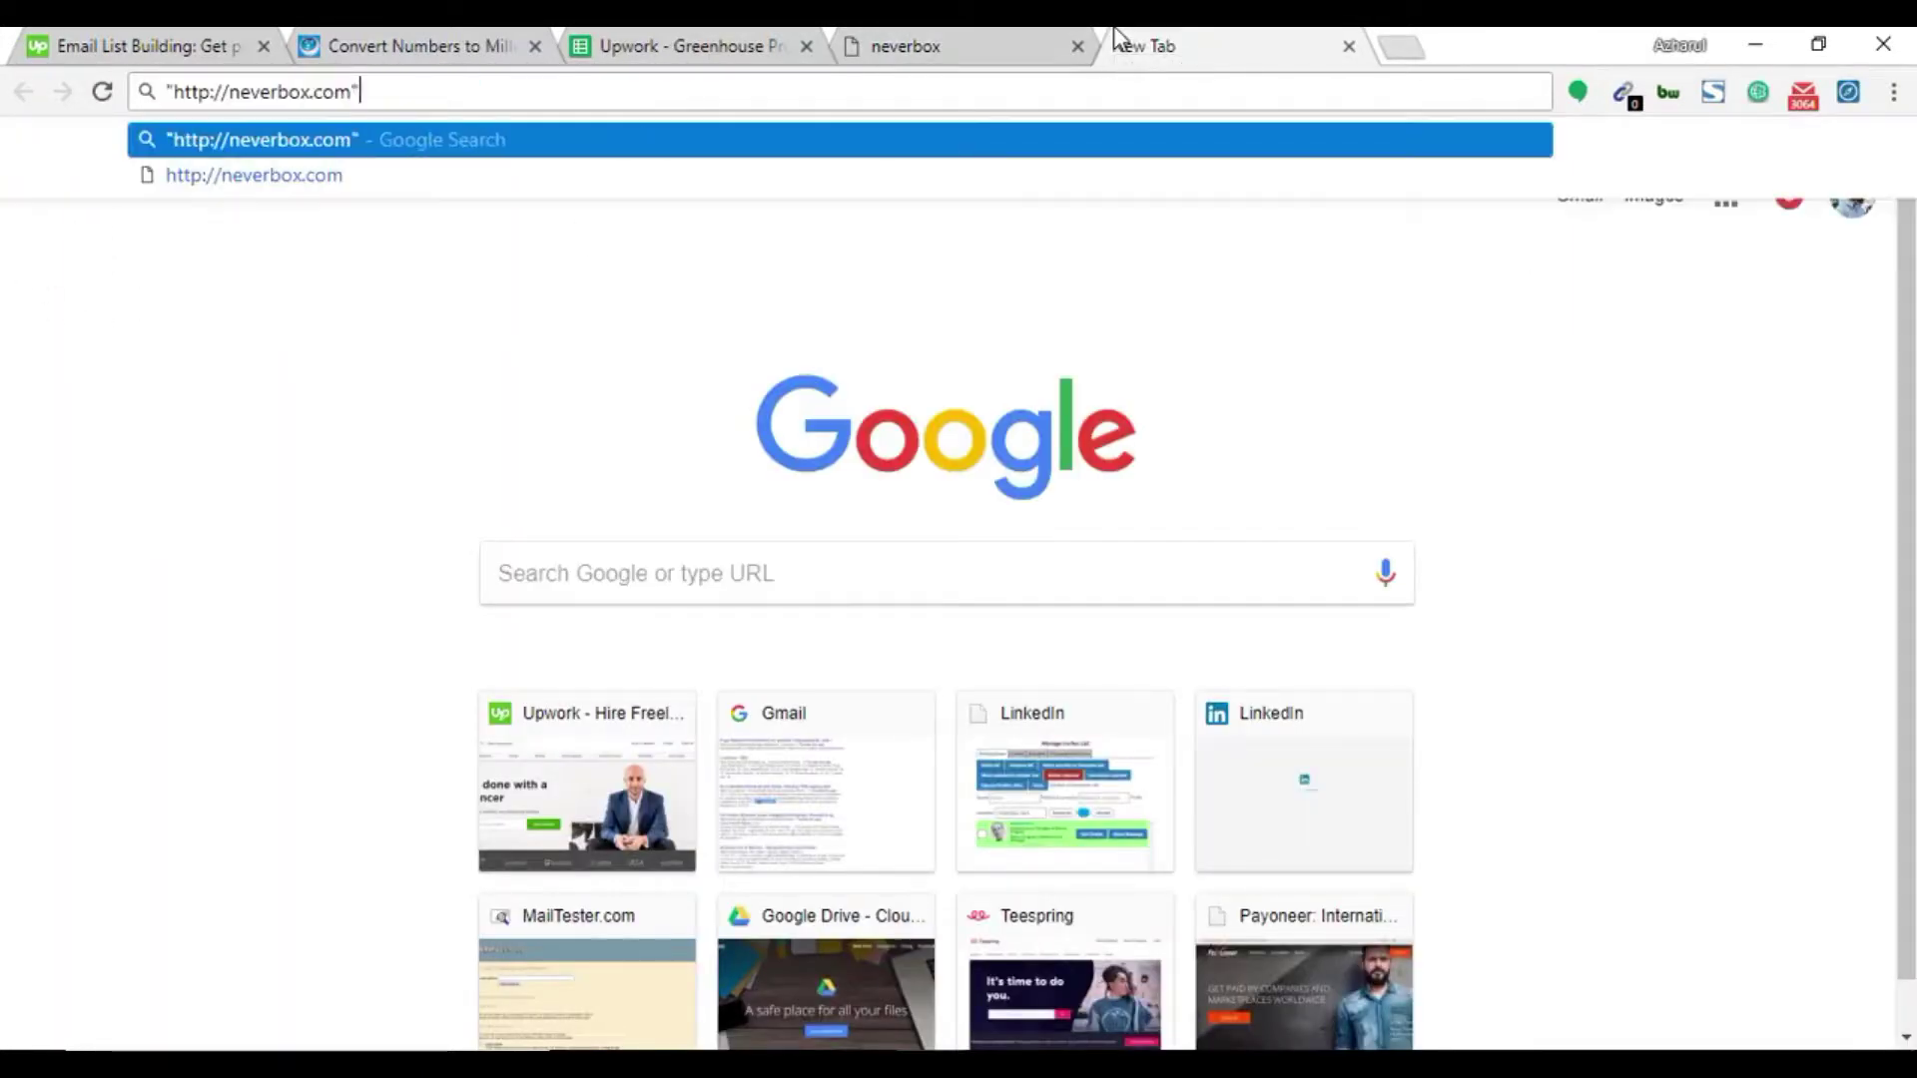
text(l)
key(BackSpace)
text(c)
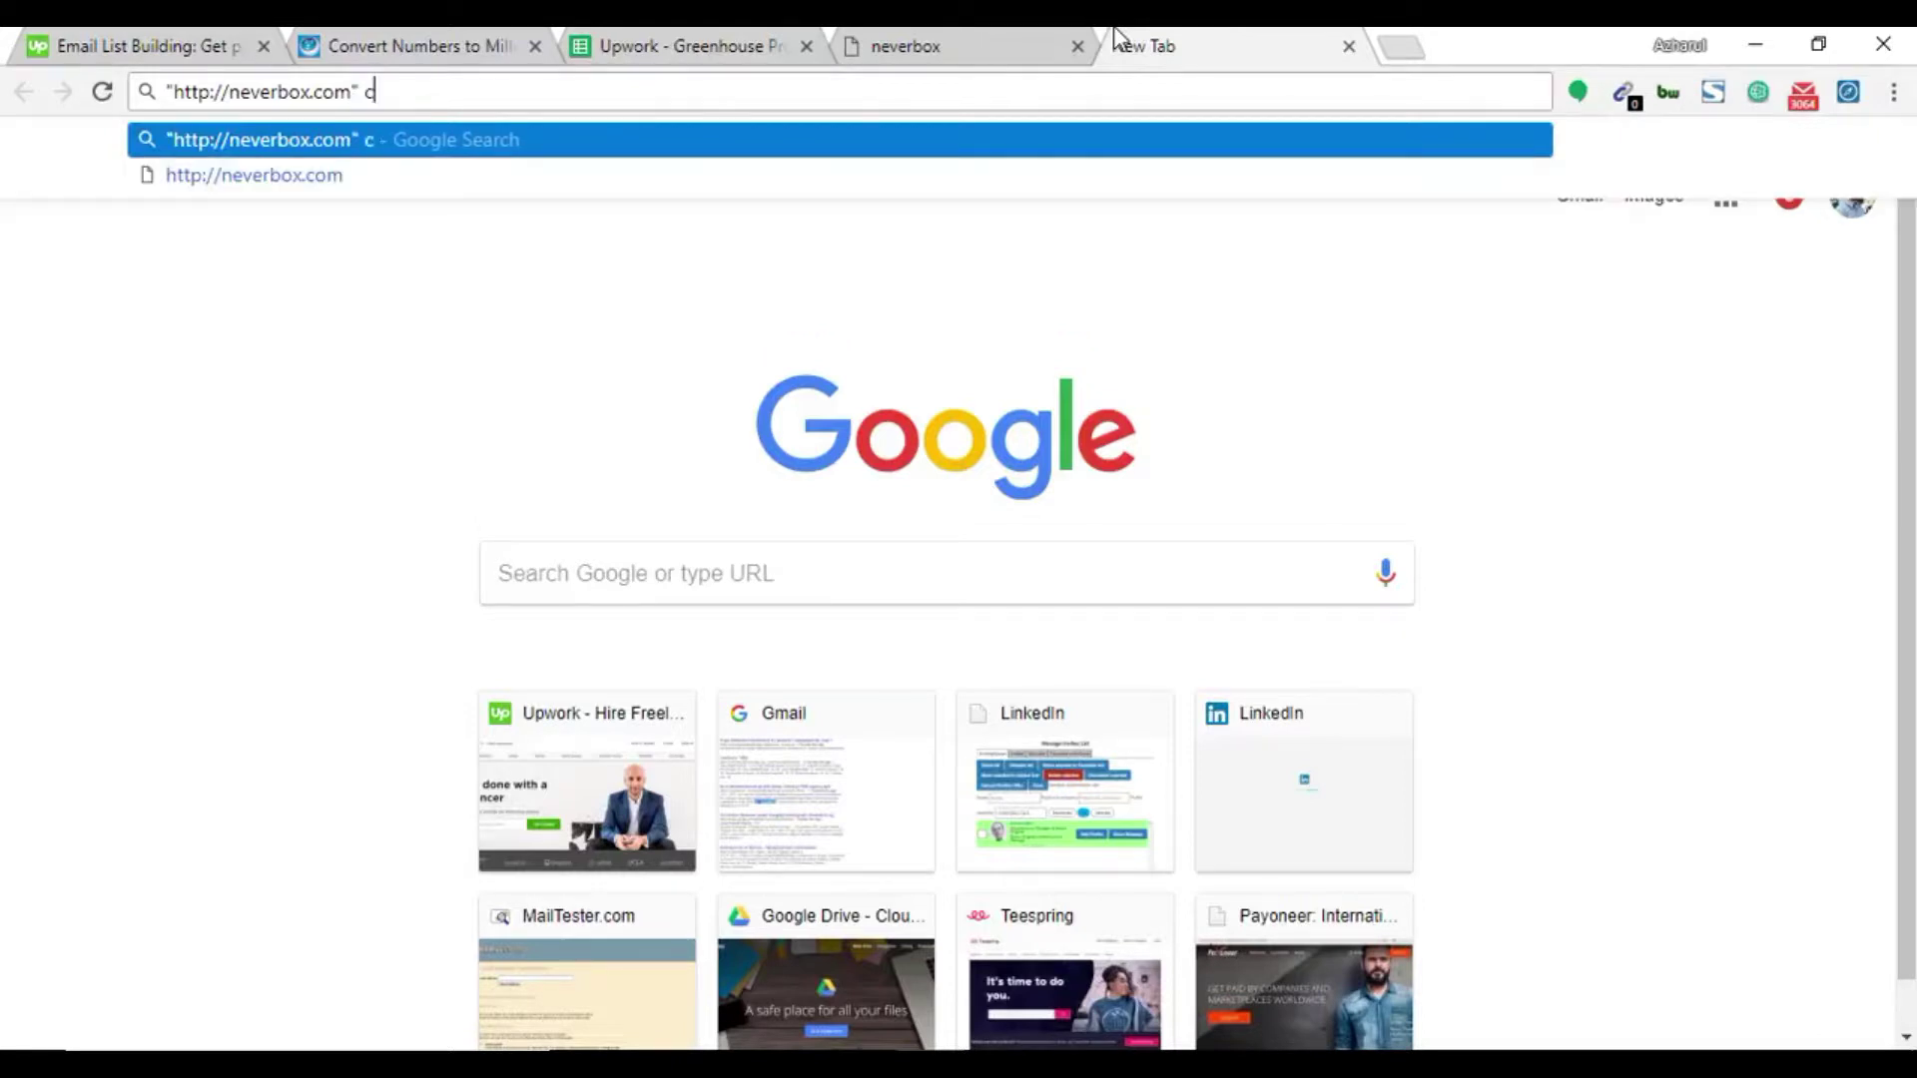
text(runch)
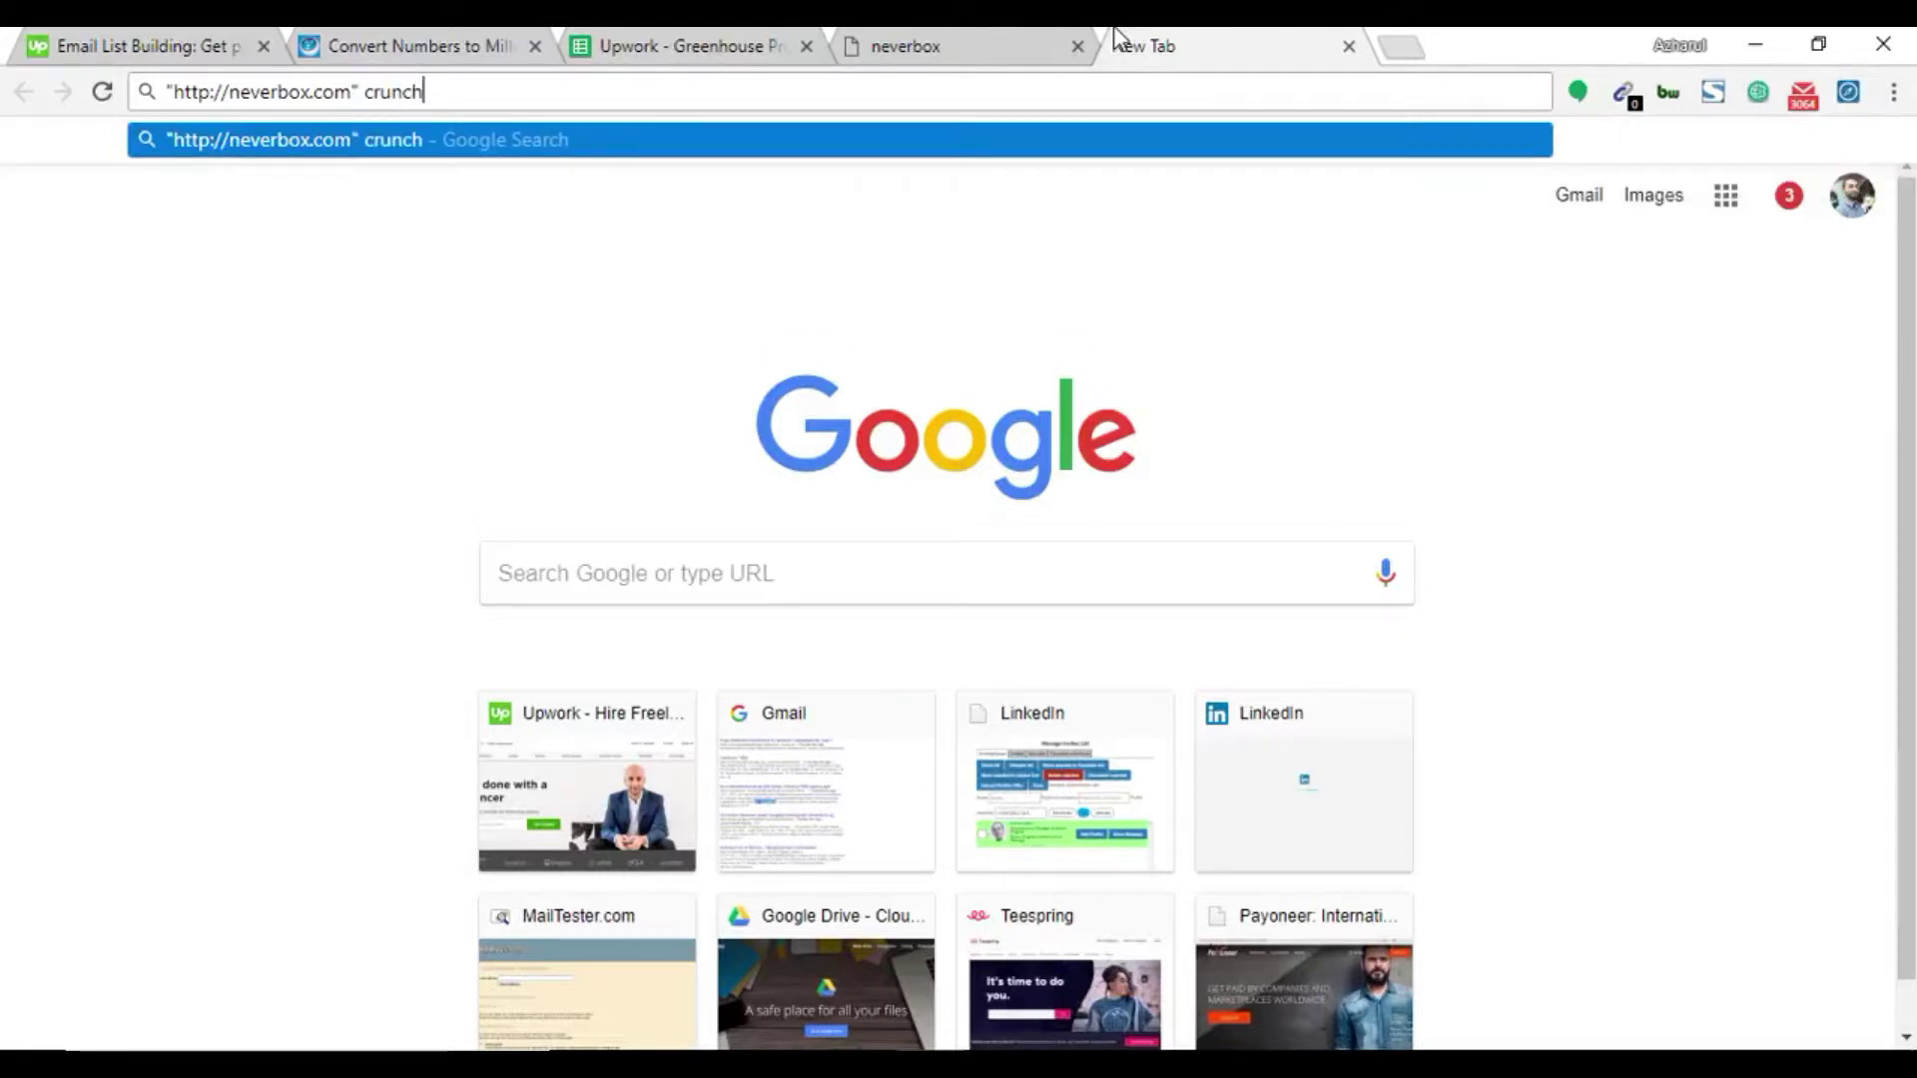
text(base)
key(Return)
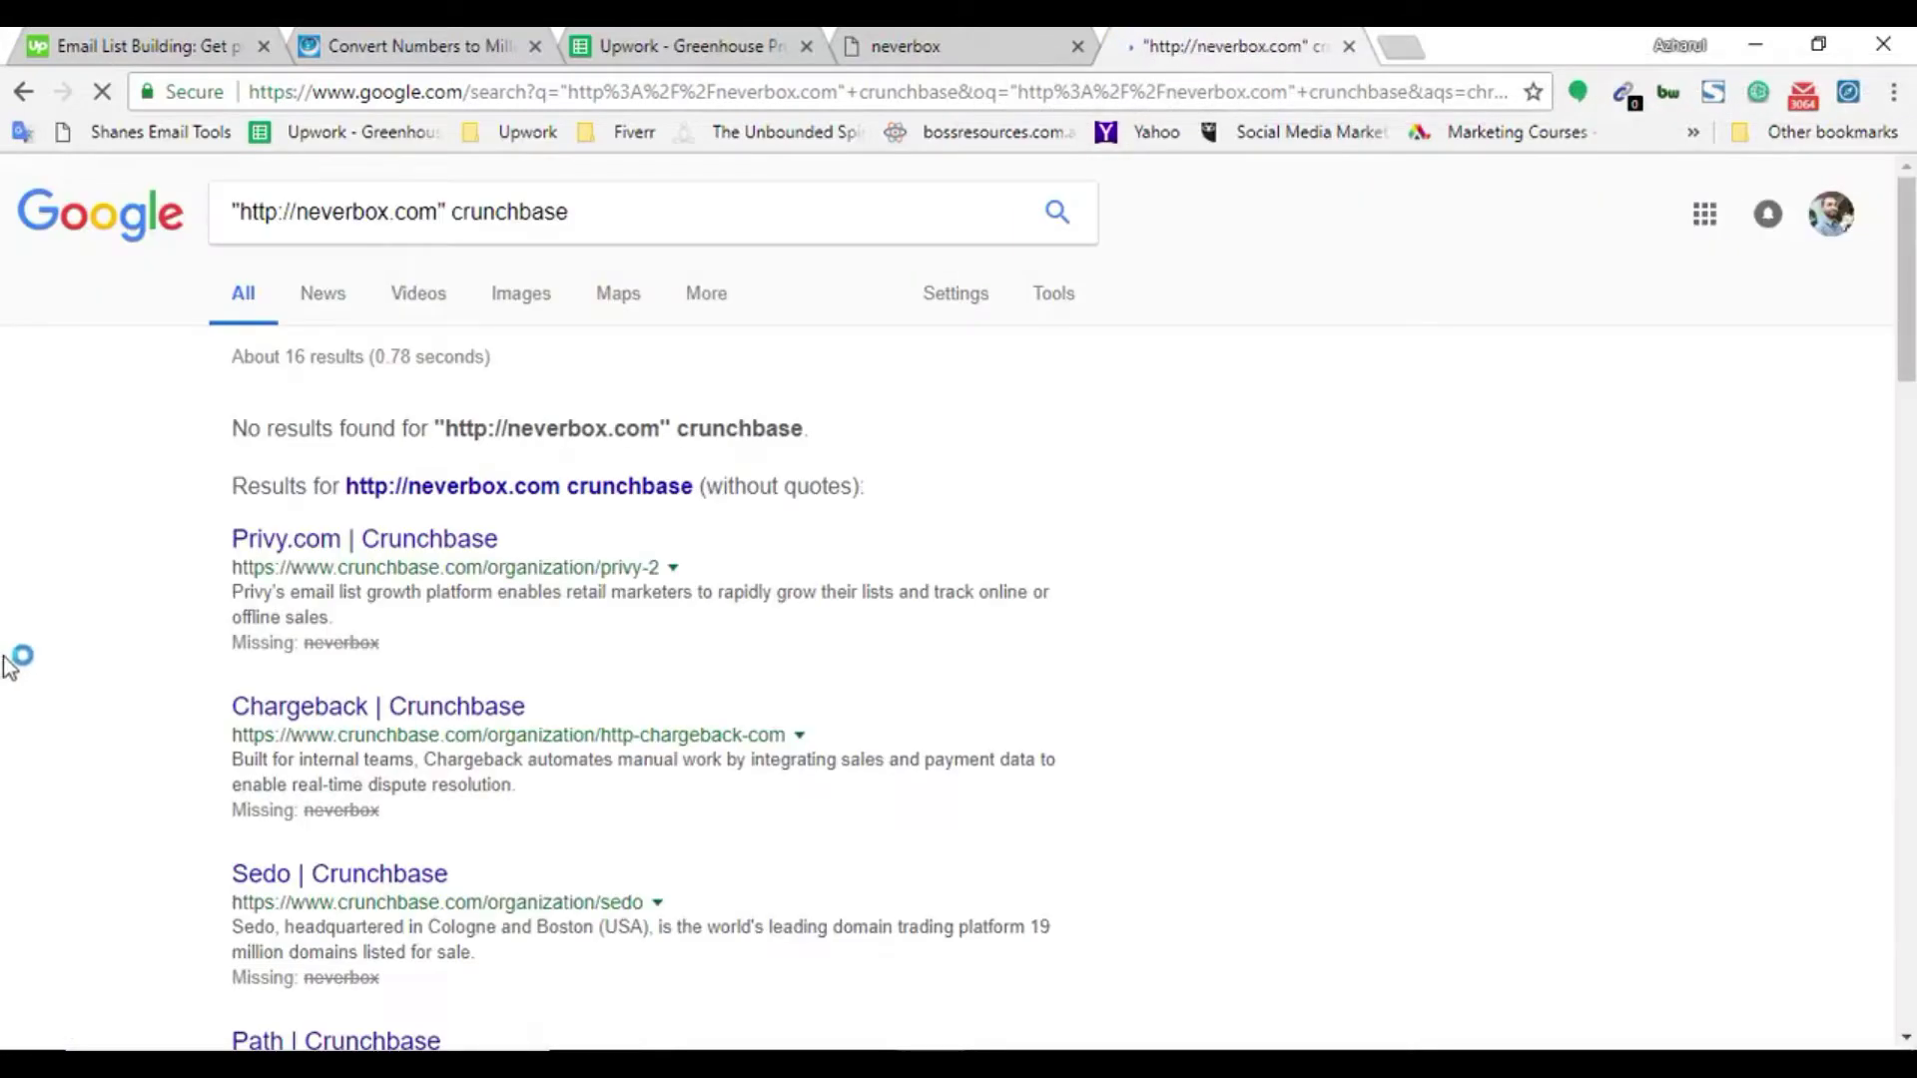
Return to the spreadsheet and copy "Missing" from the thisislebanon.org row into column D of the neverbox.com row
key(ctrl+shift+Tab)
key(ctrl+shift+Tab)
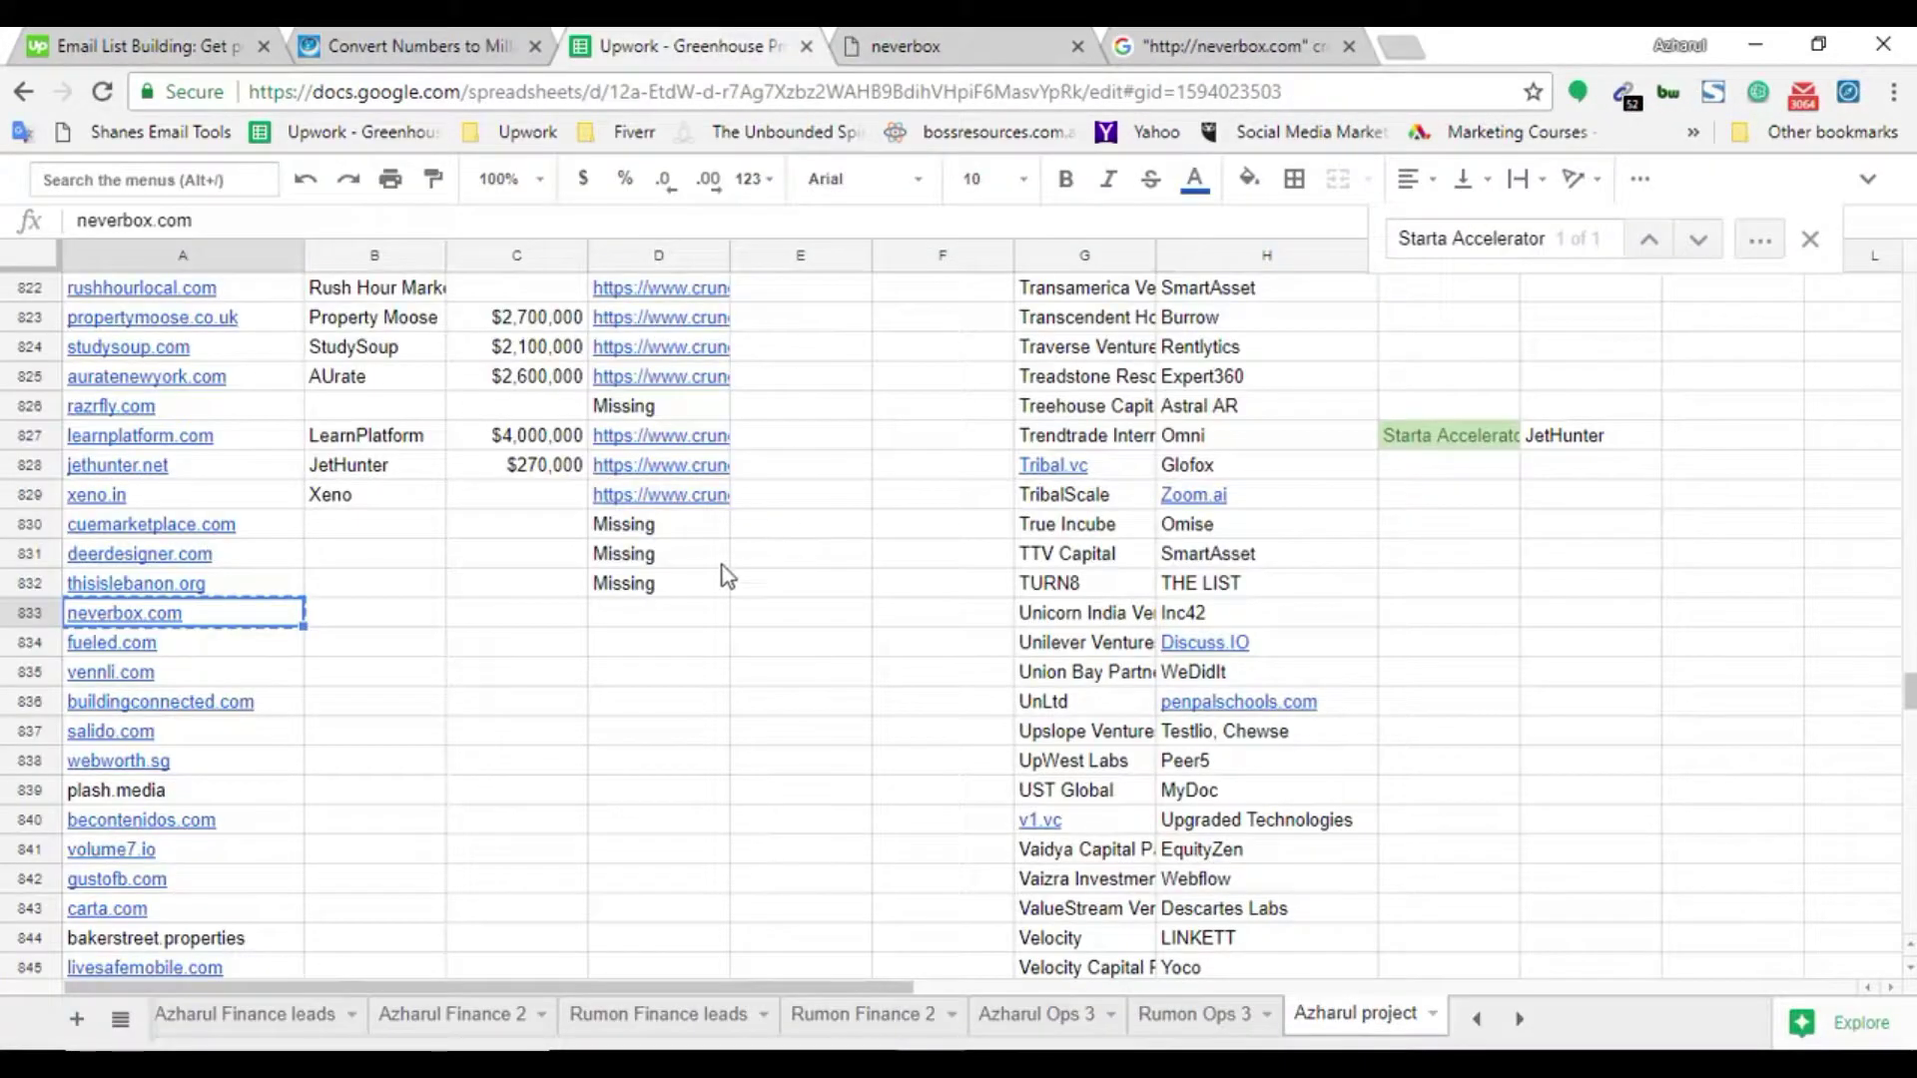
click(728, 577)
key(ctrl+c)
click(659, 613)
key(ctrl+v)
Load fueled.com, the next domain in the spreadsheet, in place of the neverbox website and close the Google results
click(240, 613)
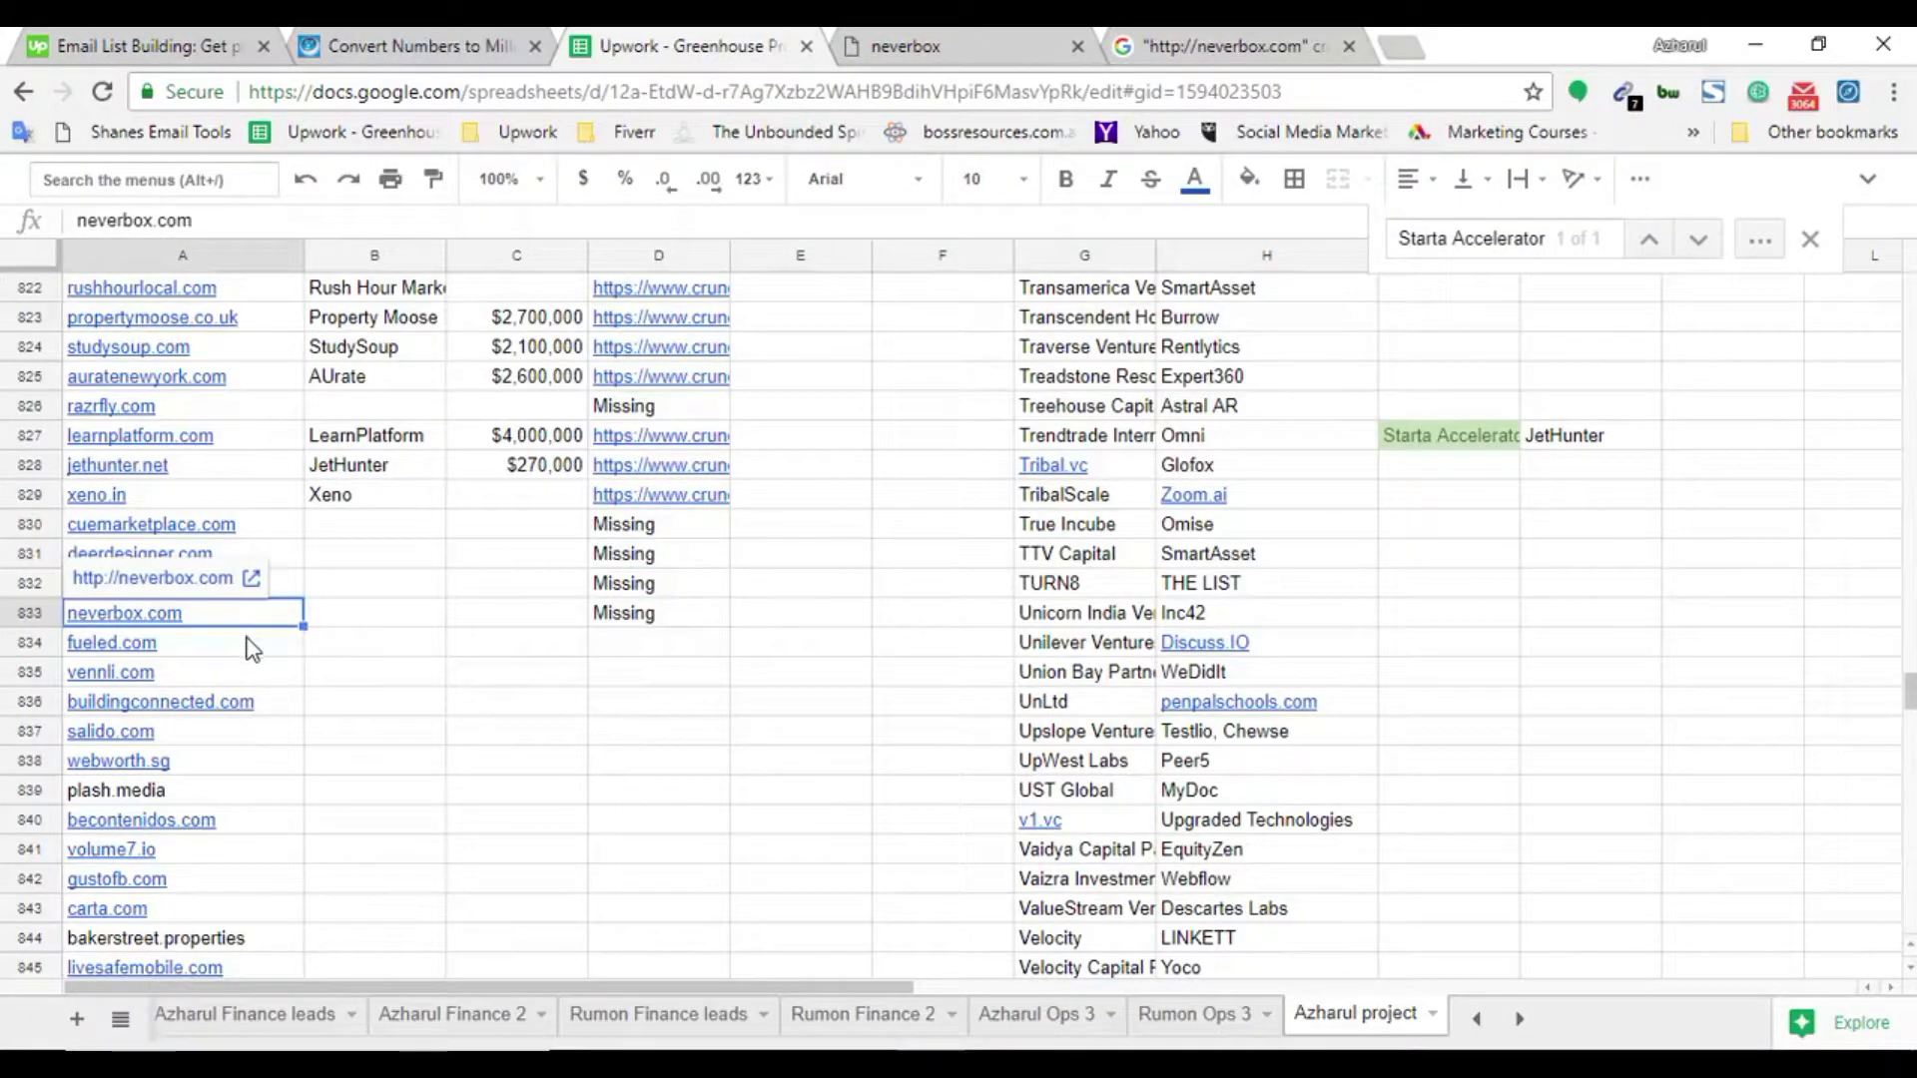
click(253, 649)
key(ctrl+c)
key(ctrl+Tab)
click(1053, 88)
key(ctrl+v)
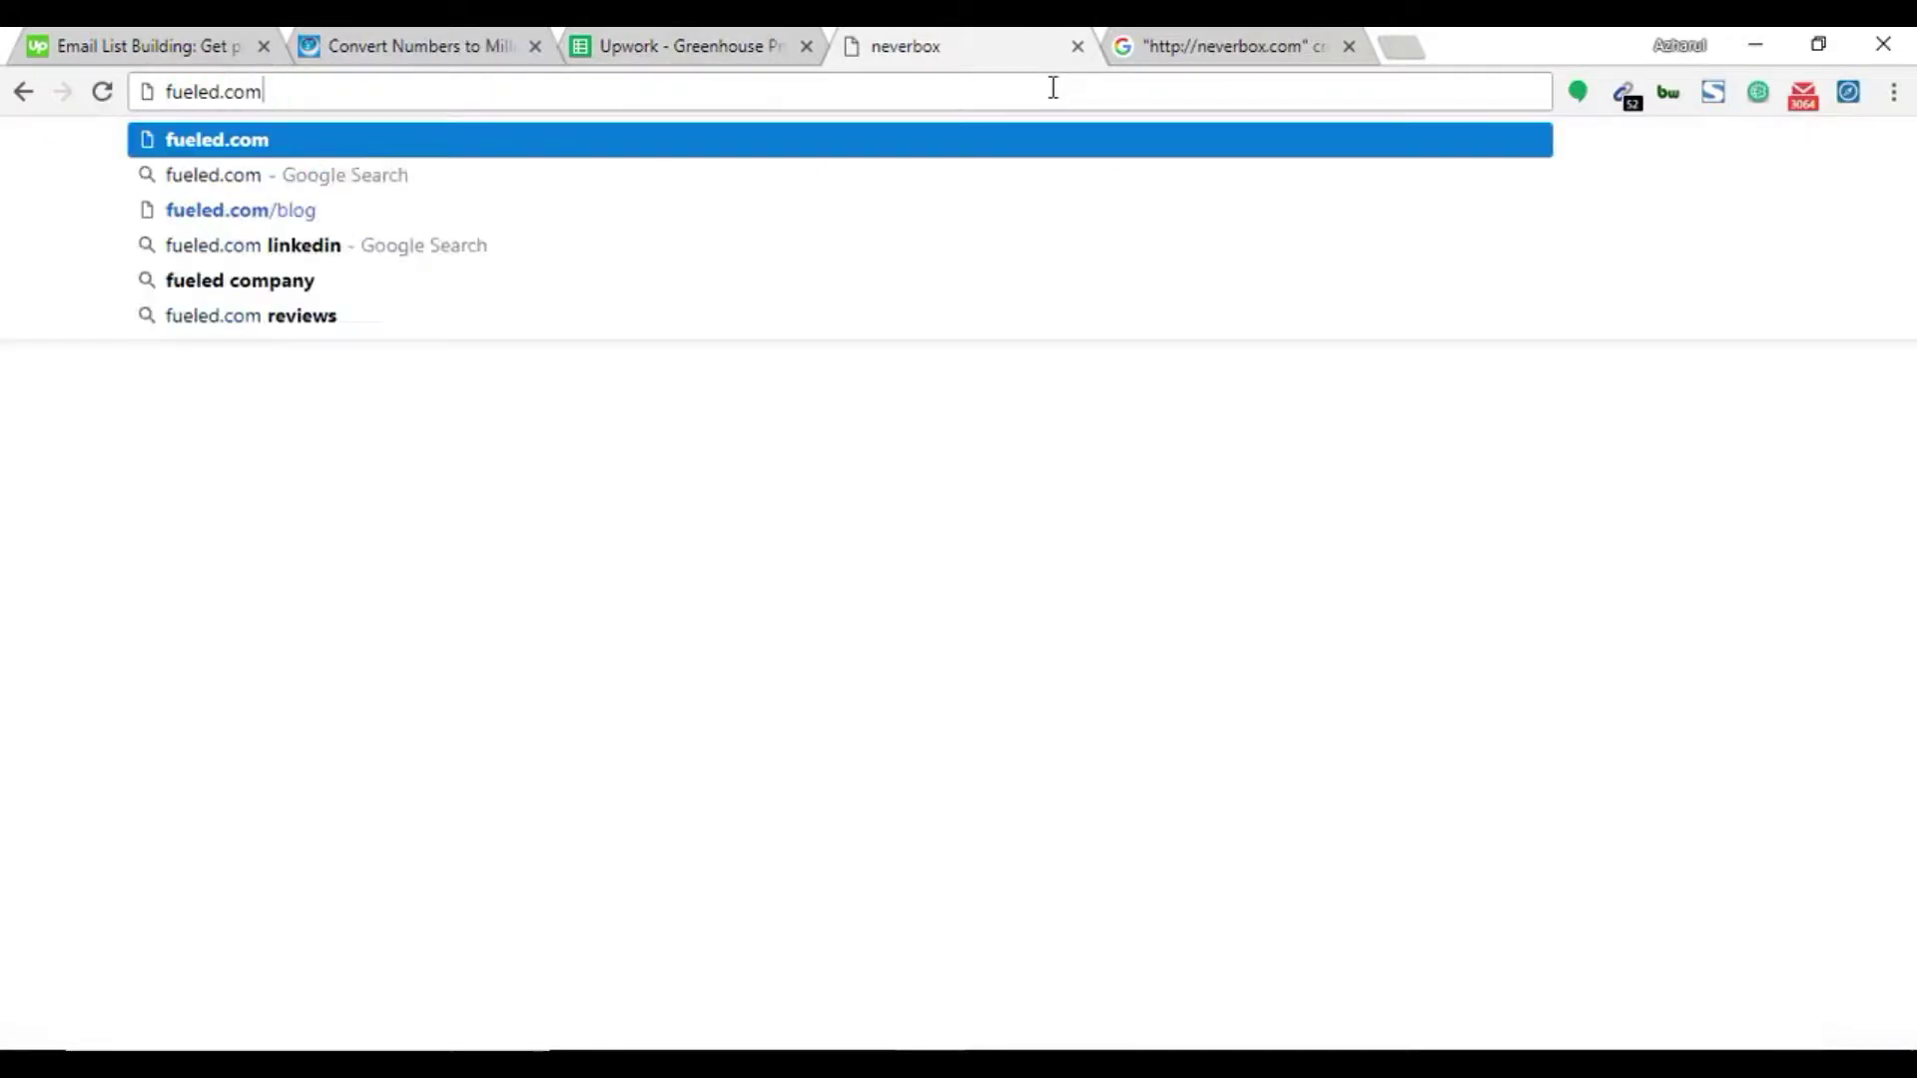
key(Return)
click(1348, 46)
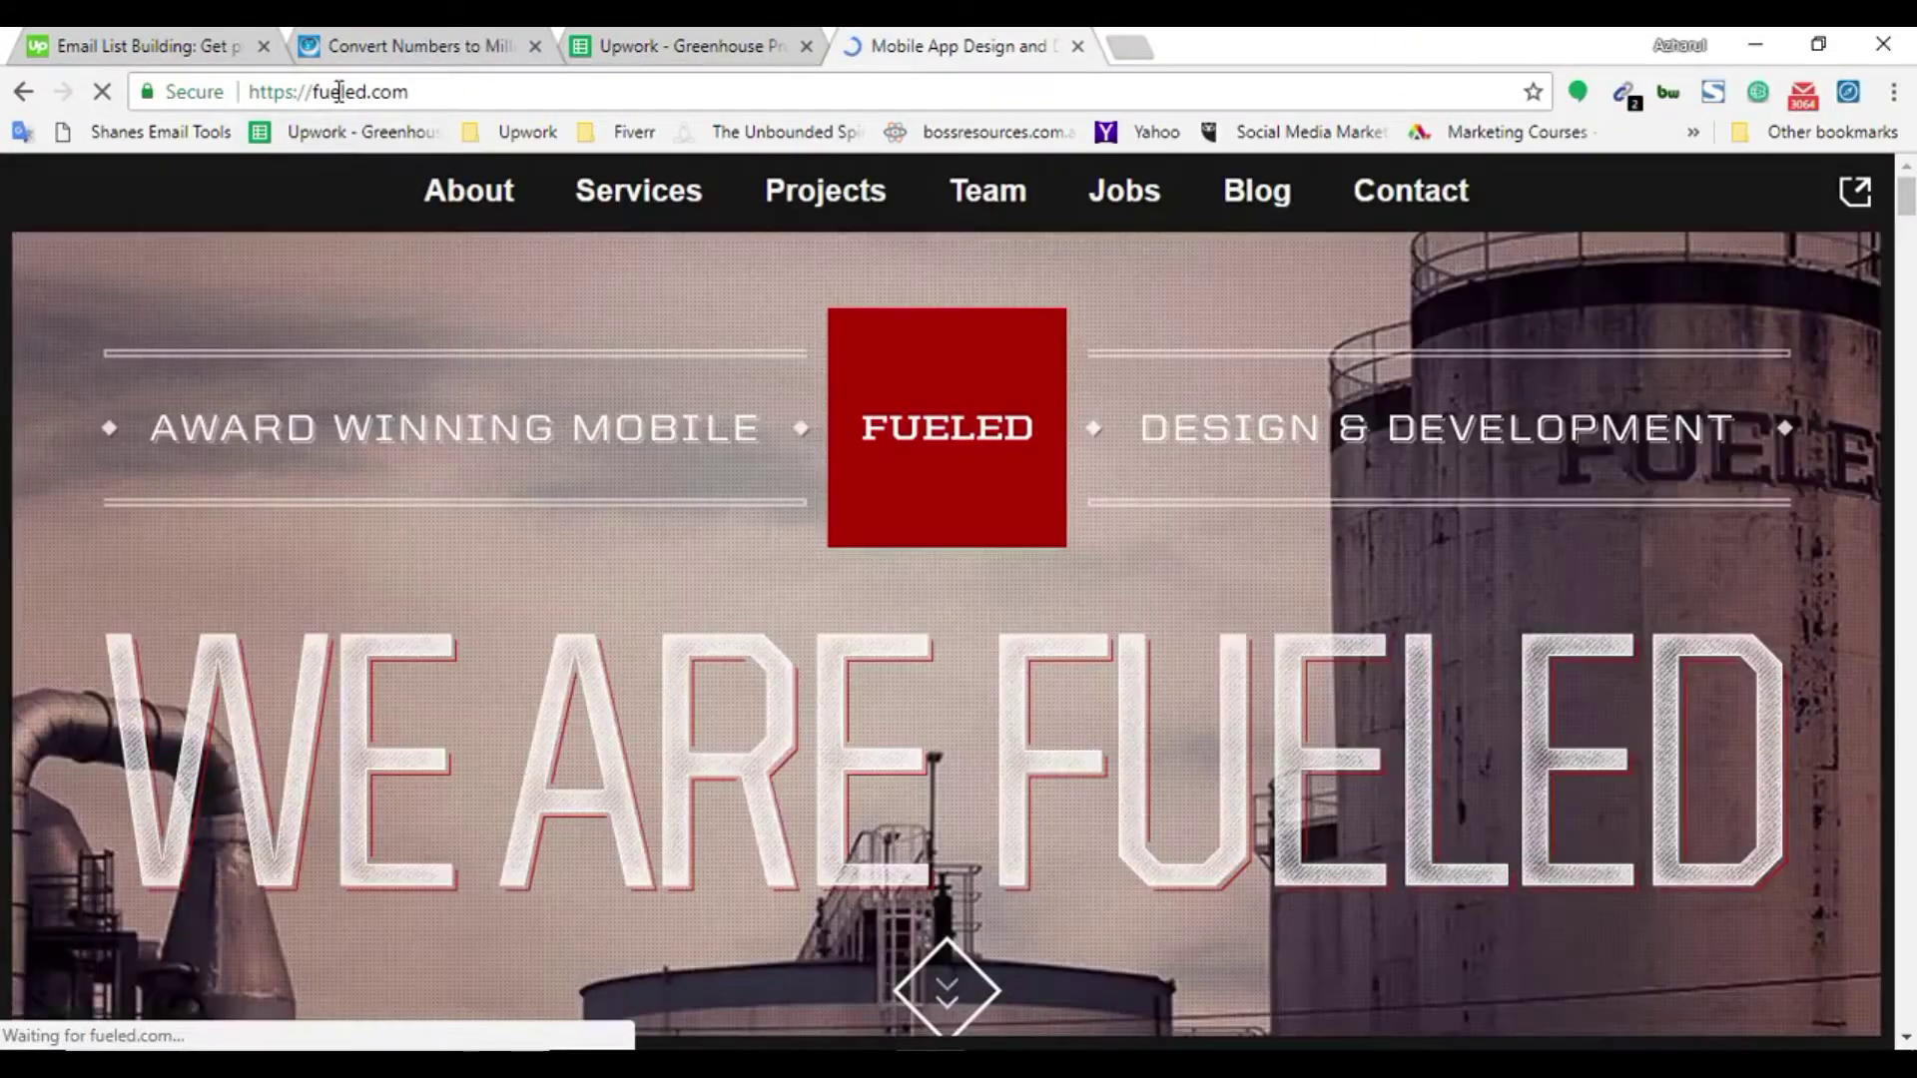
Search Google in a new tab for "fueled.com crunchbase.com" in quotes, copying crunchbase.com from the profile link in the xeno.in row
drag(314, 92, 561, 104)
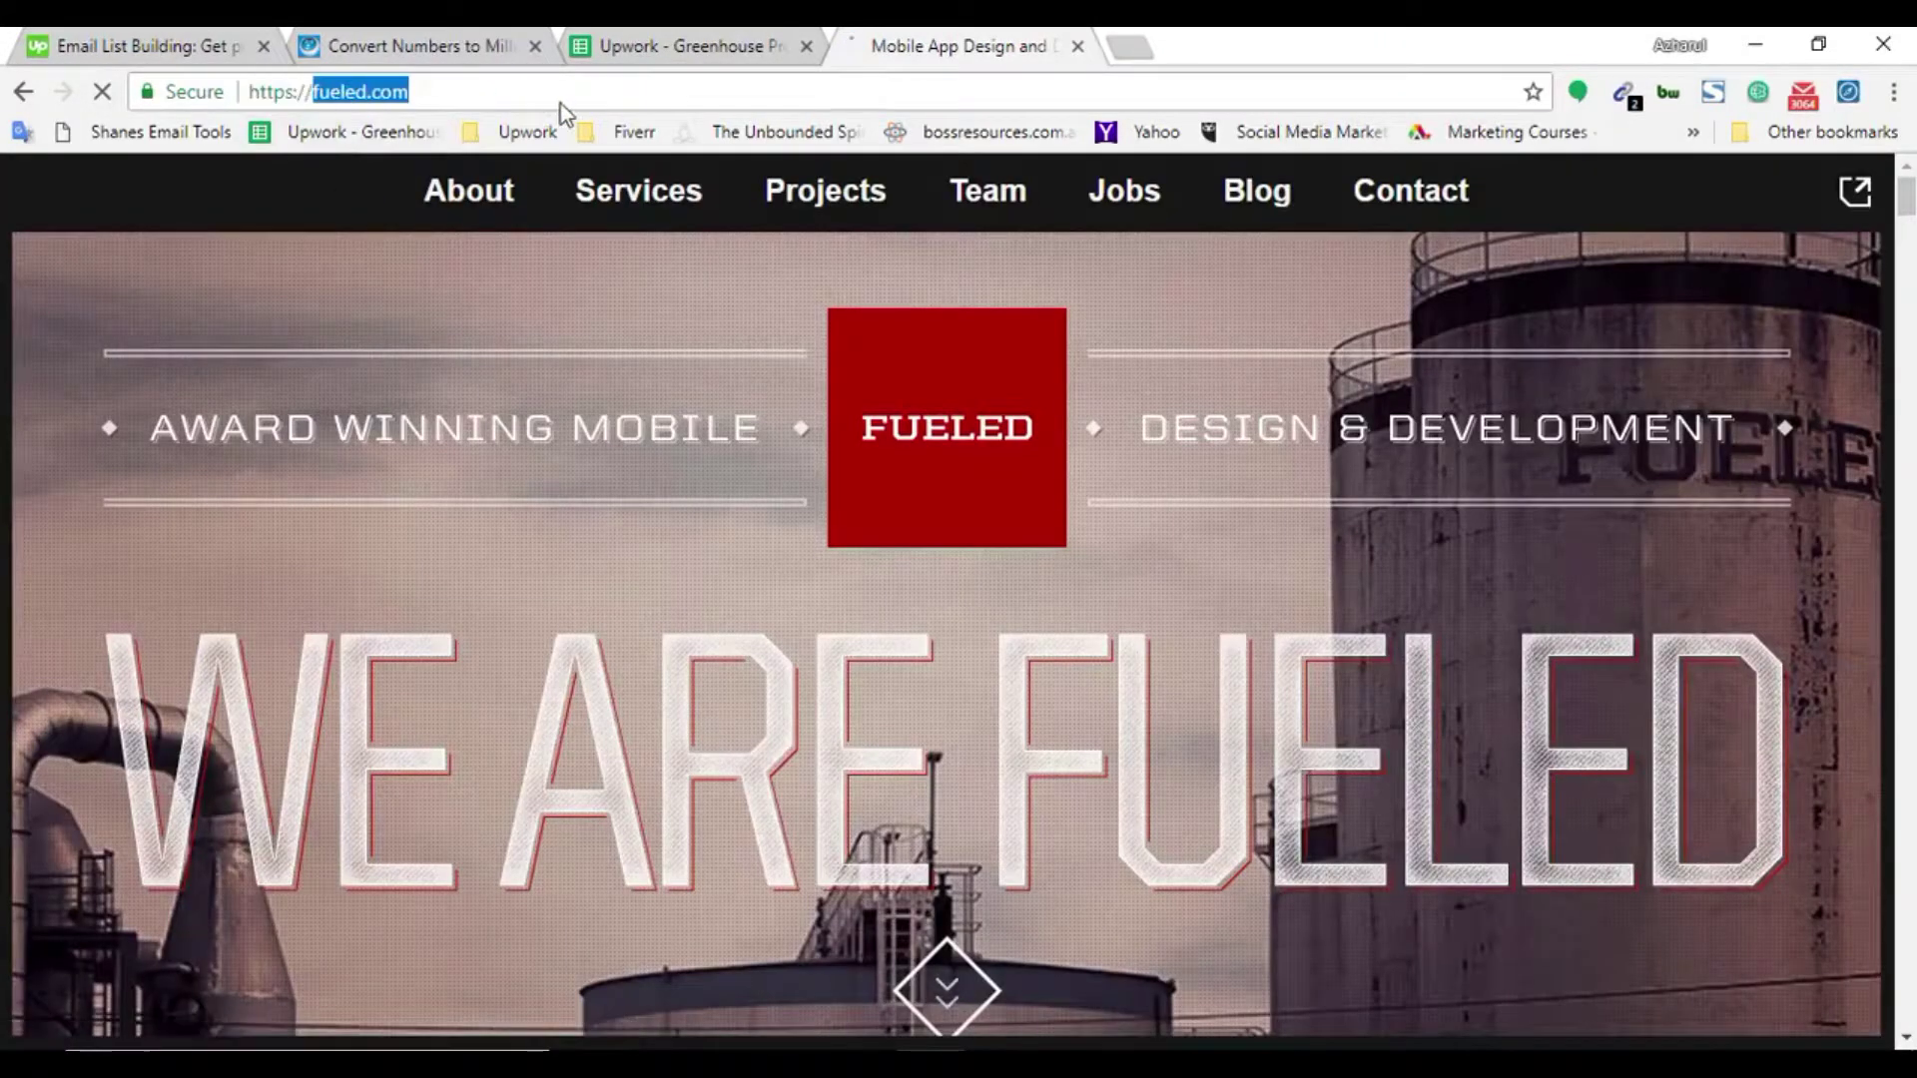
key(ctrl+x)
click(1134, 46)
text(")
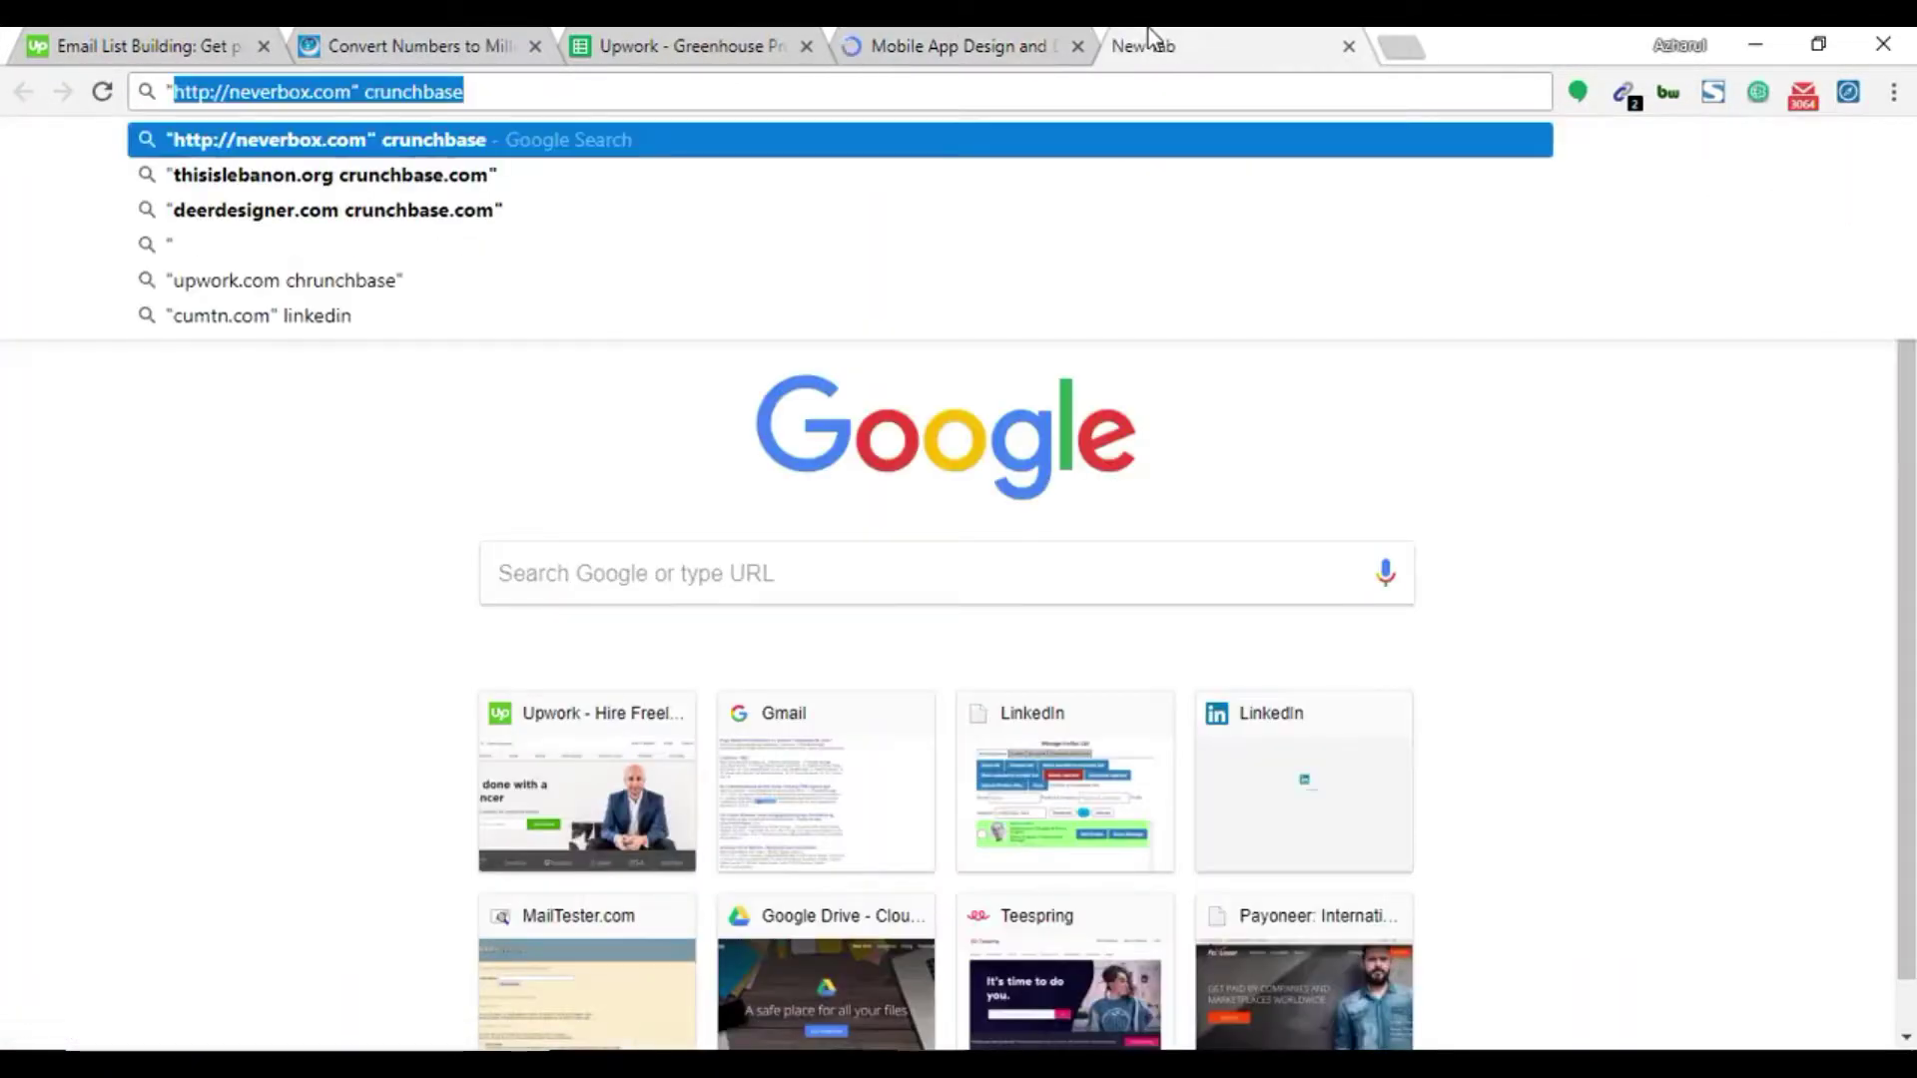
key(ctrl+v)
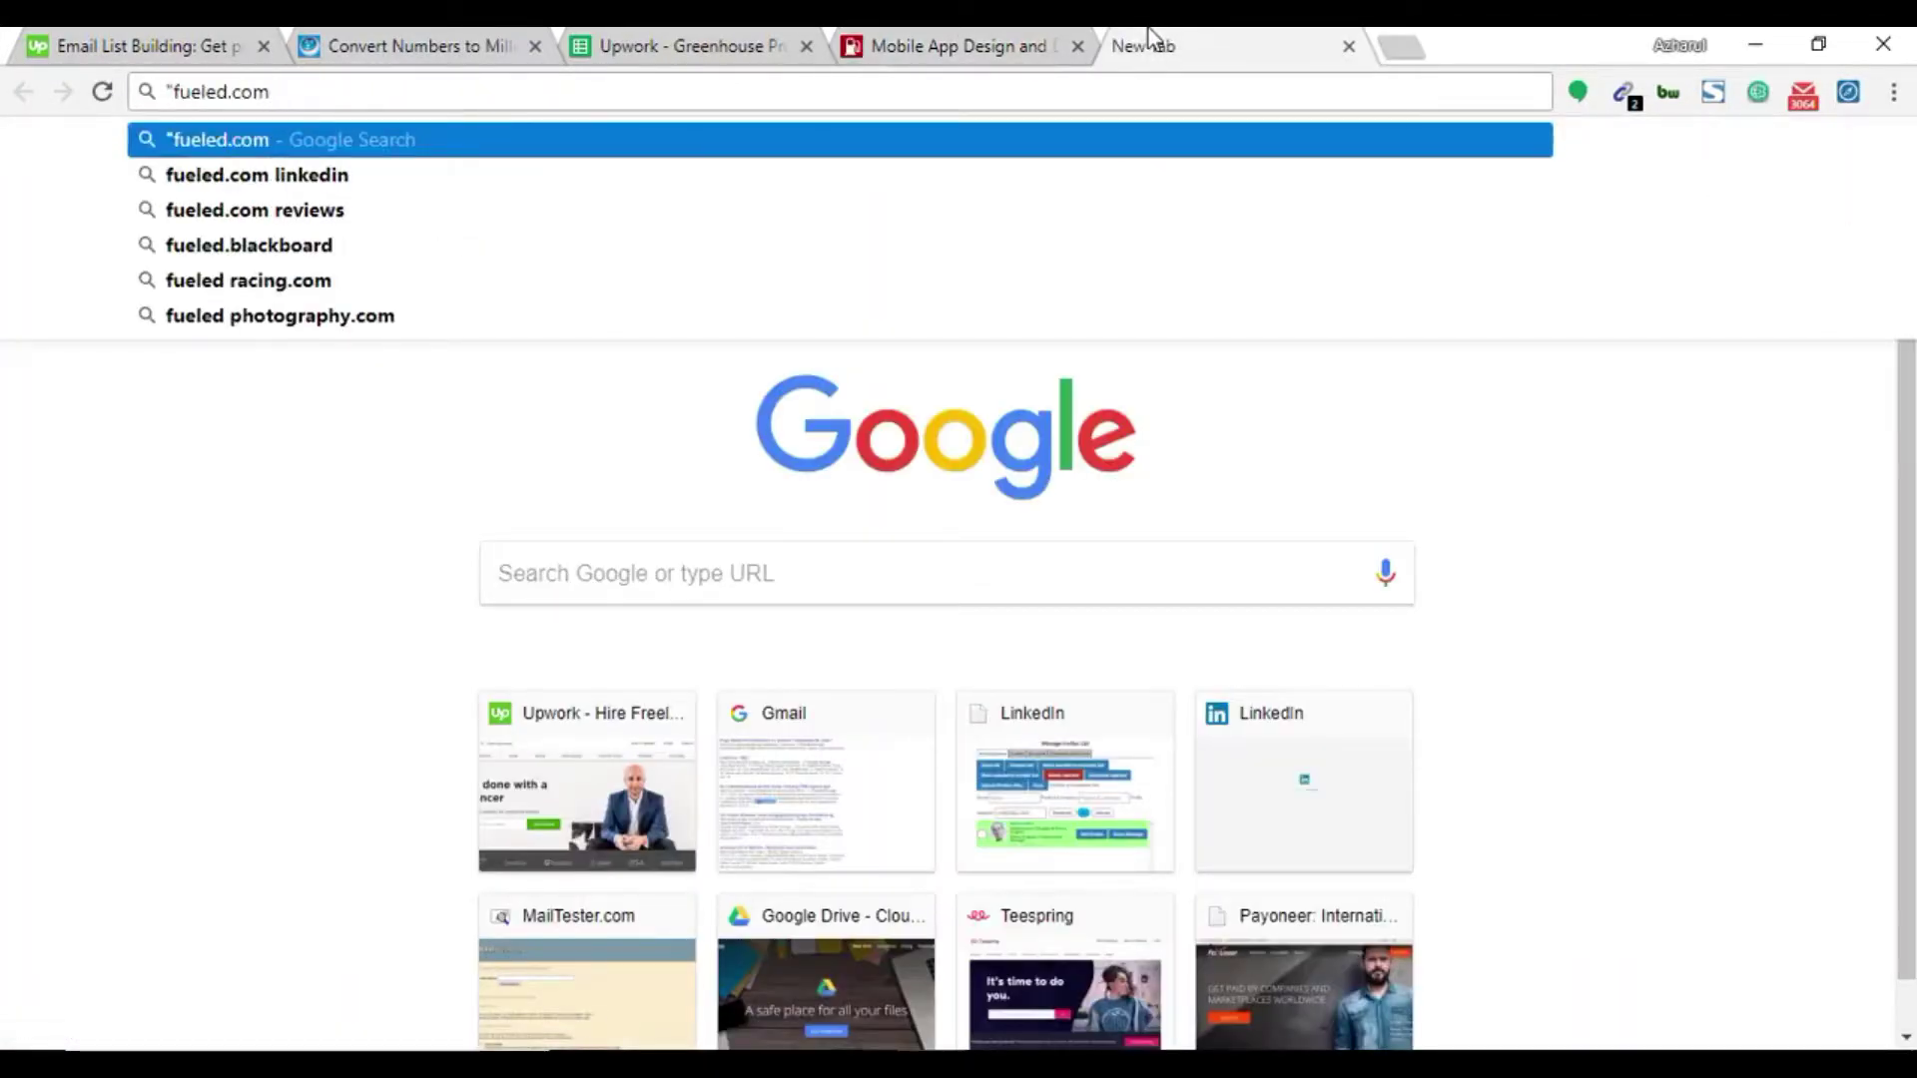
click(689, 46)
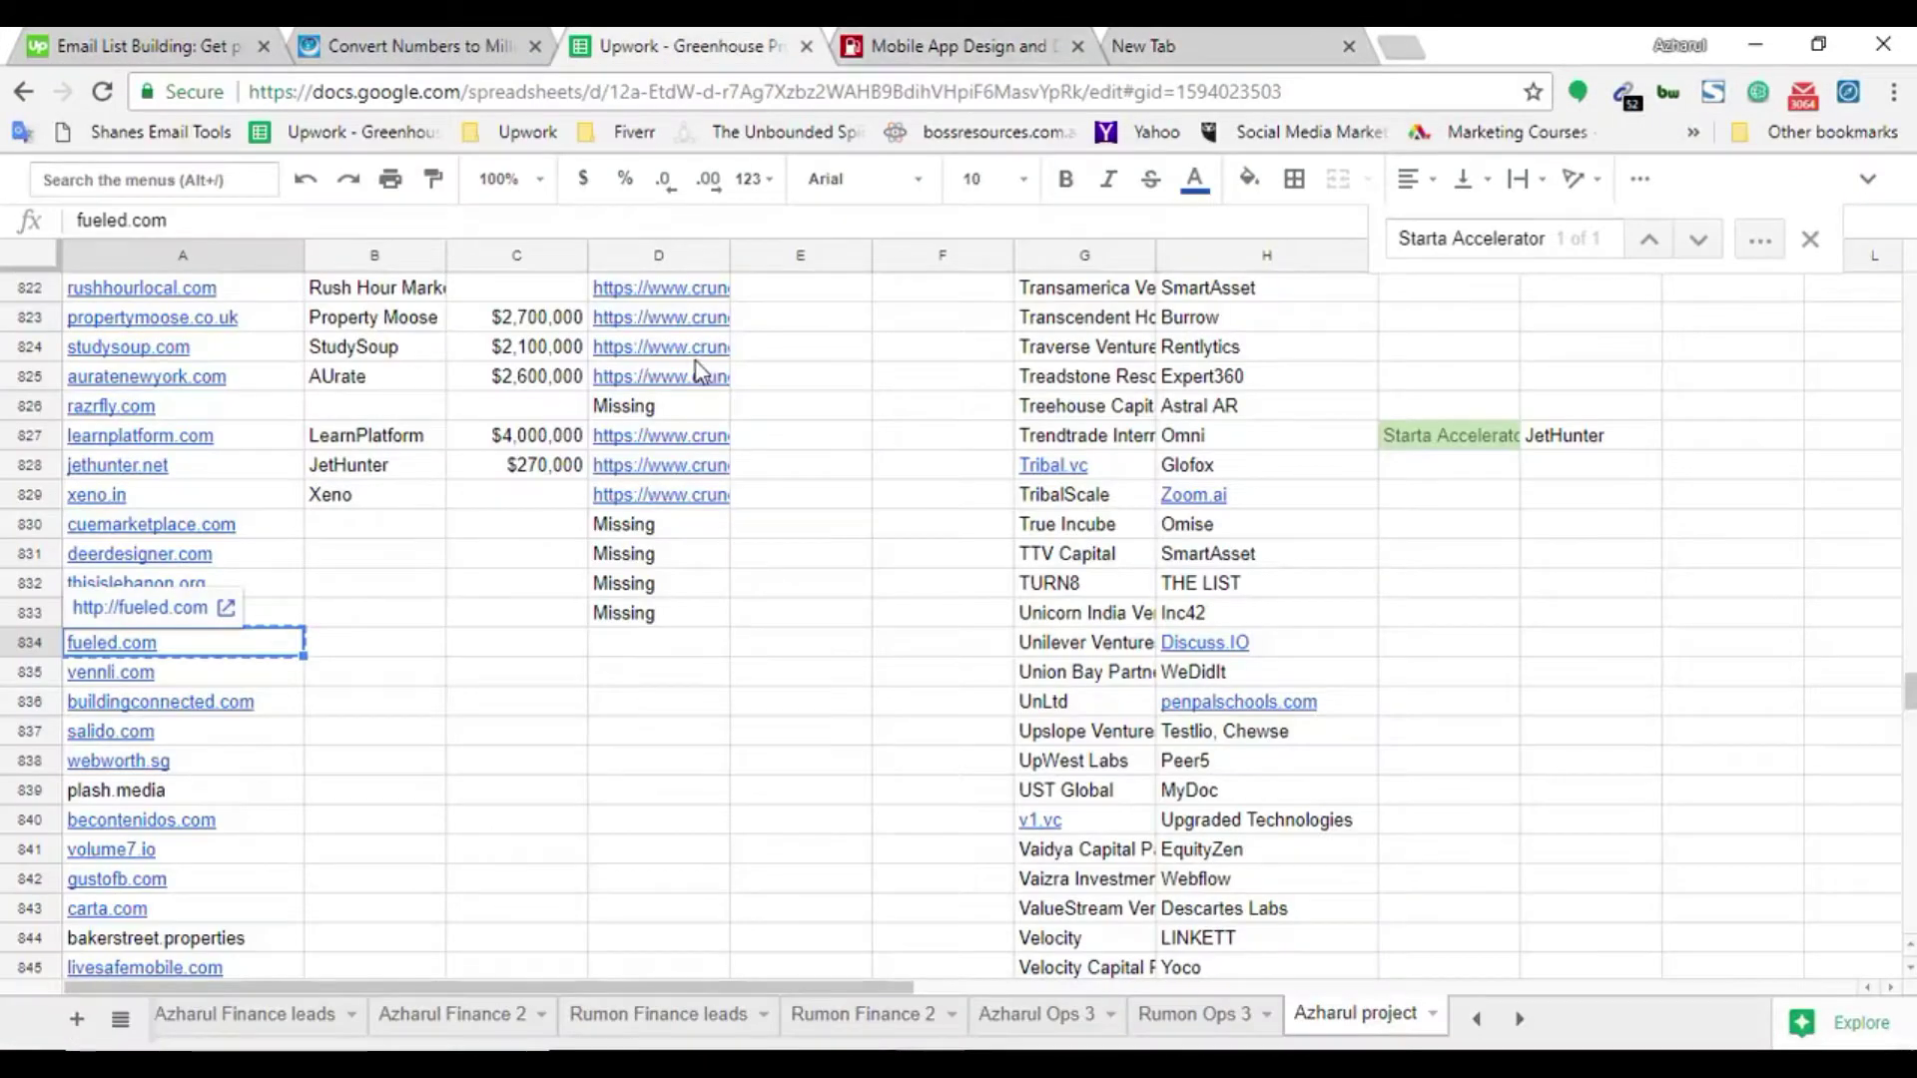
click(663, 496)
double_click(747, 493)
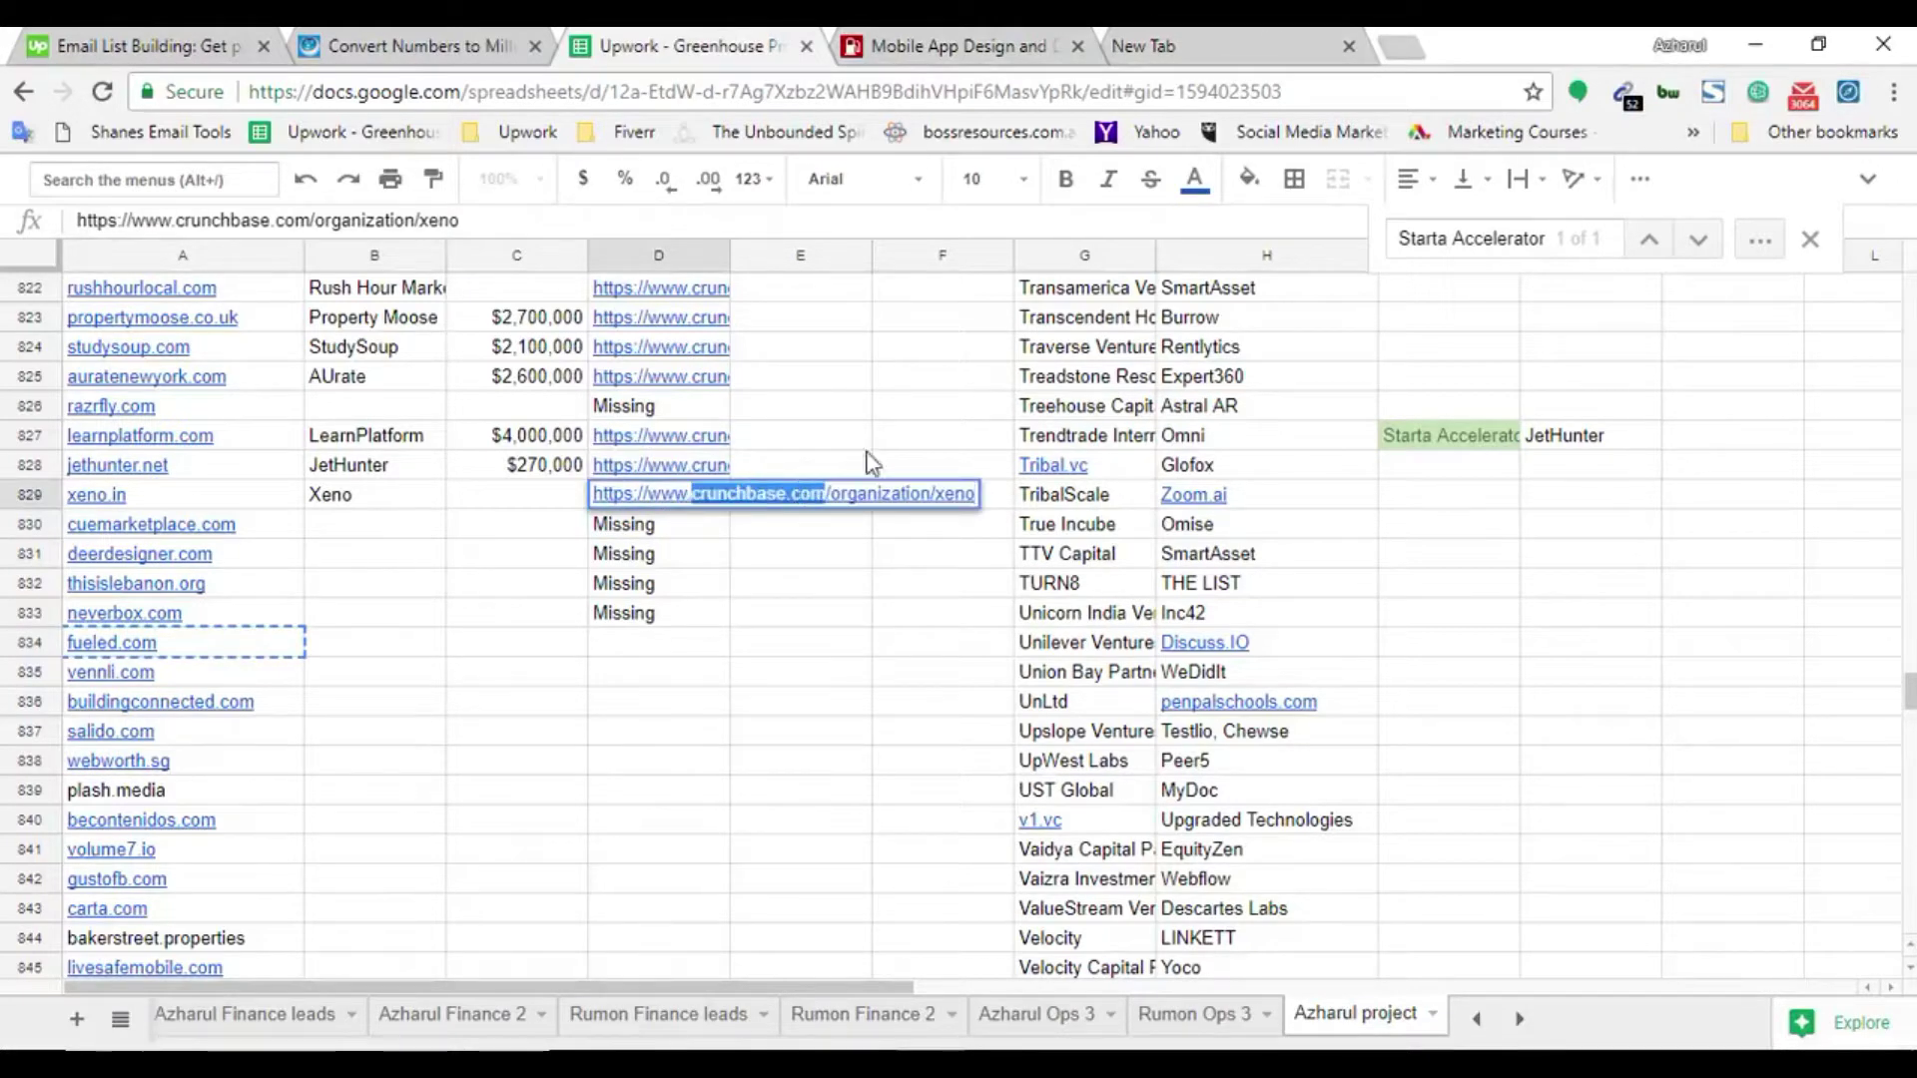
click(1298, 41)
key(ctrl+v)
text(crunchbase.com)
key(Return)
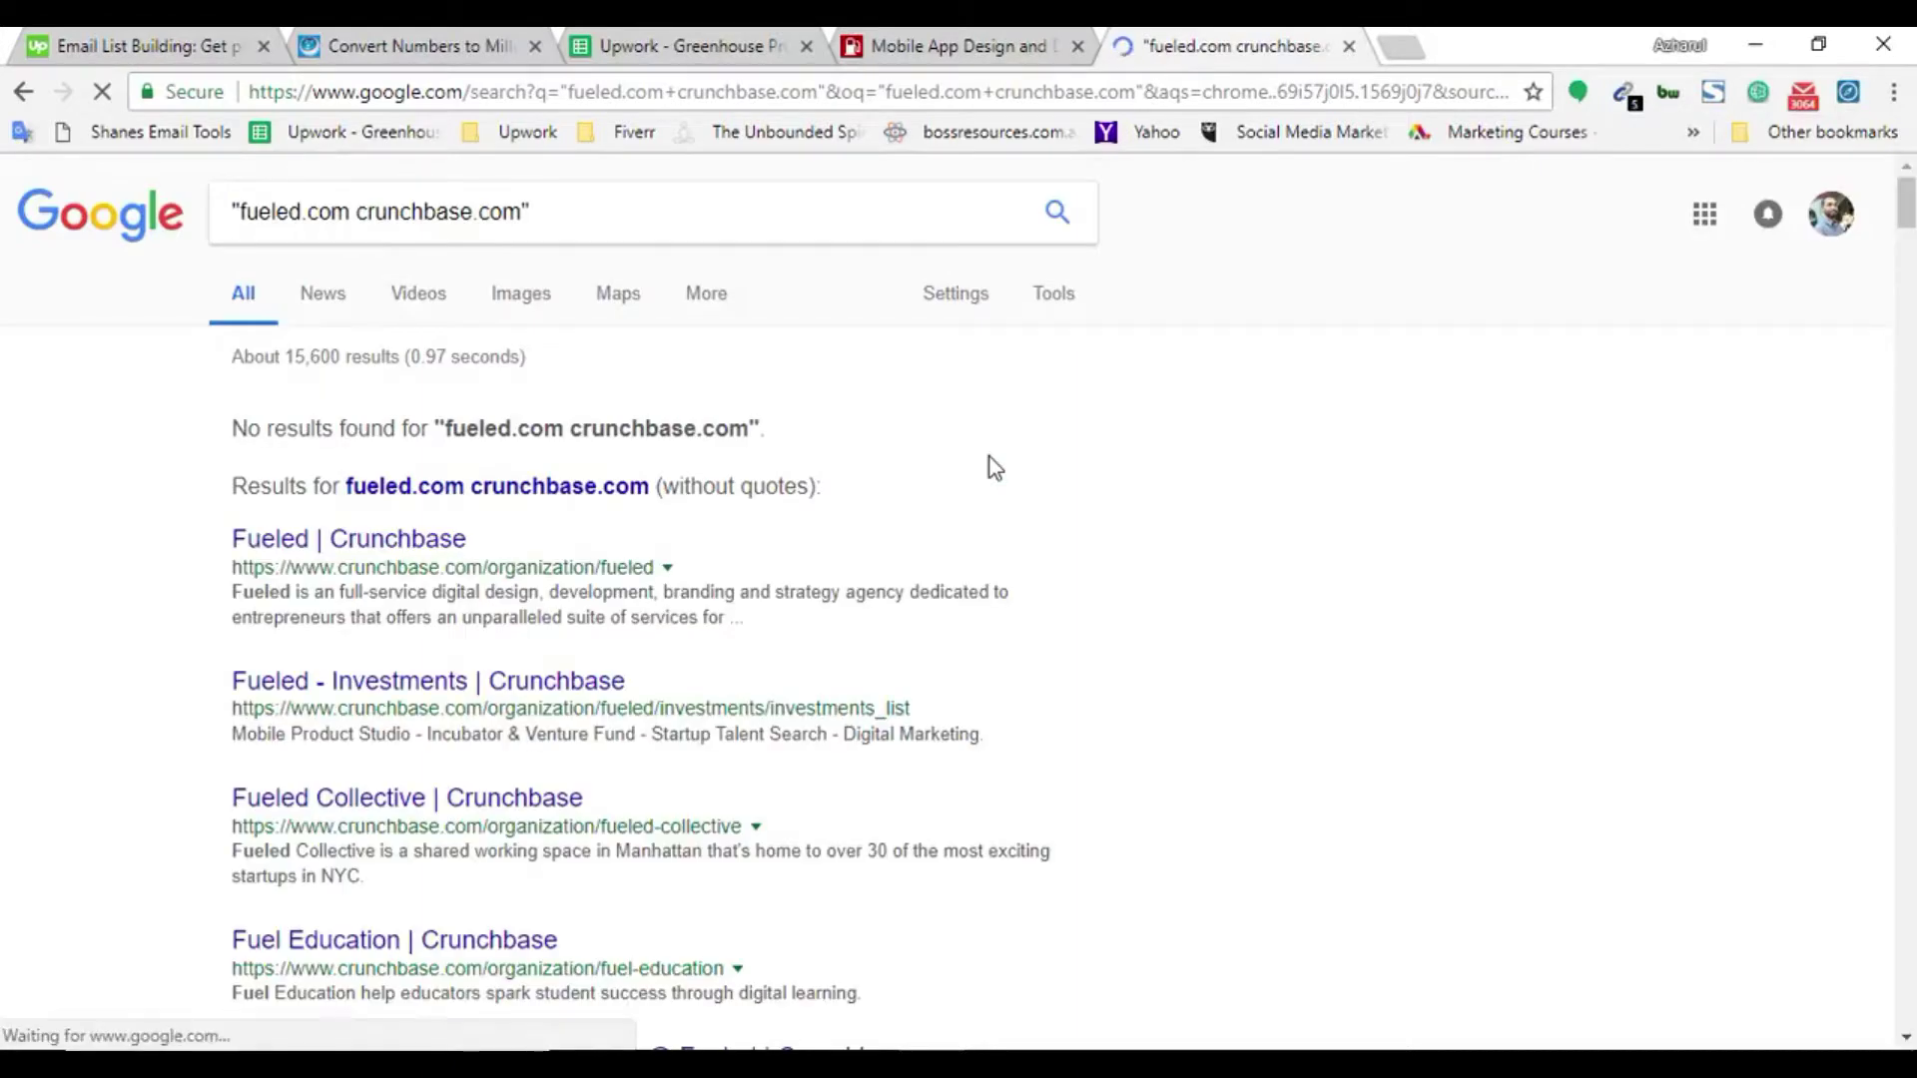
Open the Fueled Crunchbase profile from the results and search it for the domain fueled.com copied from the company website
key(ctrl+f)
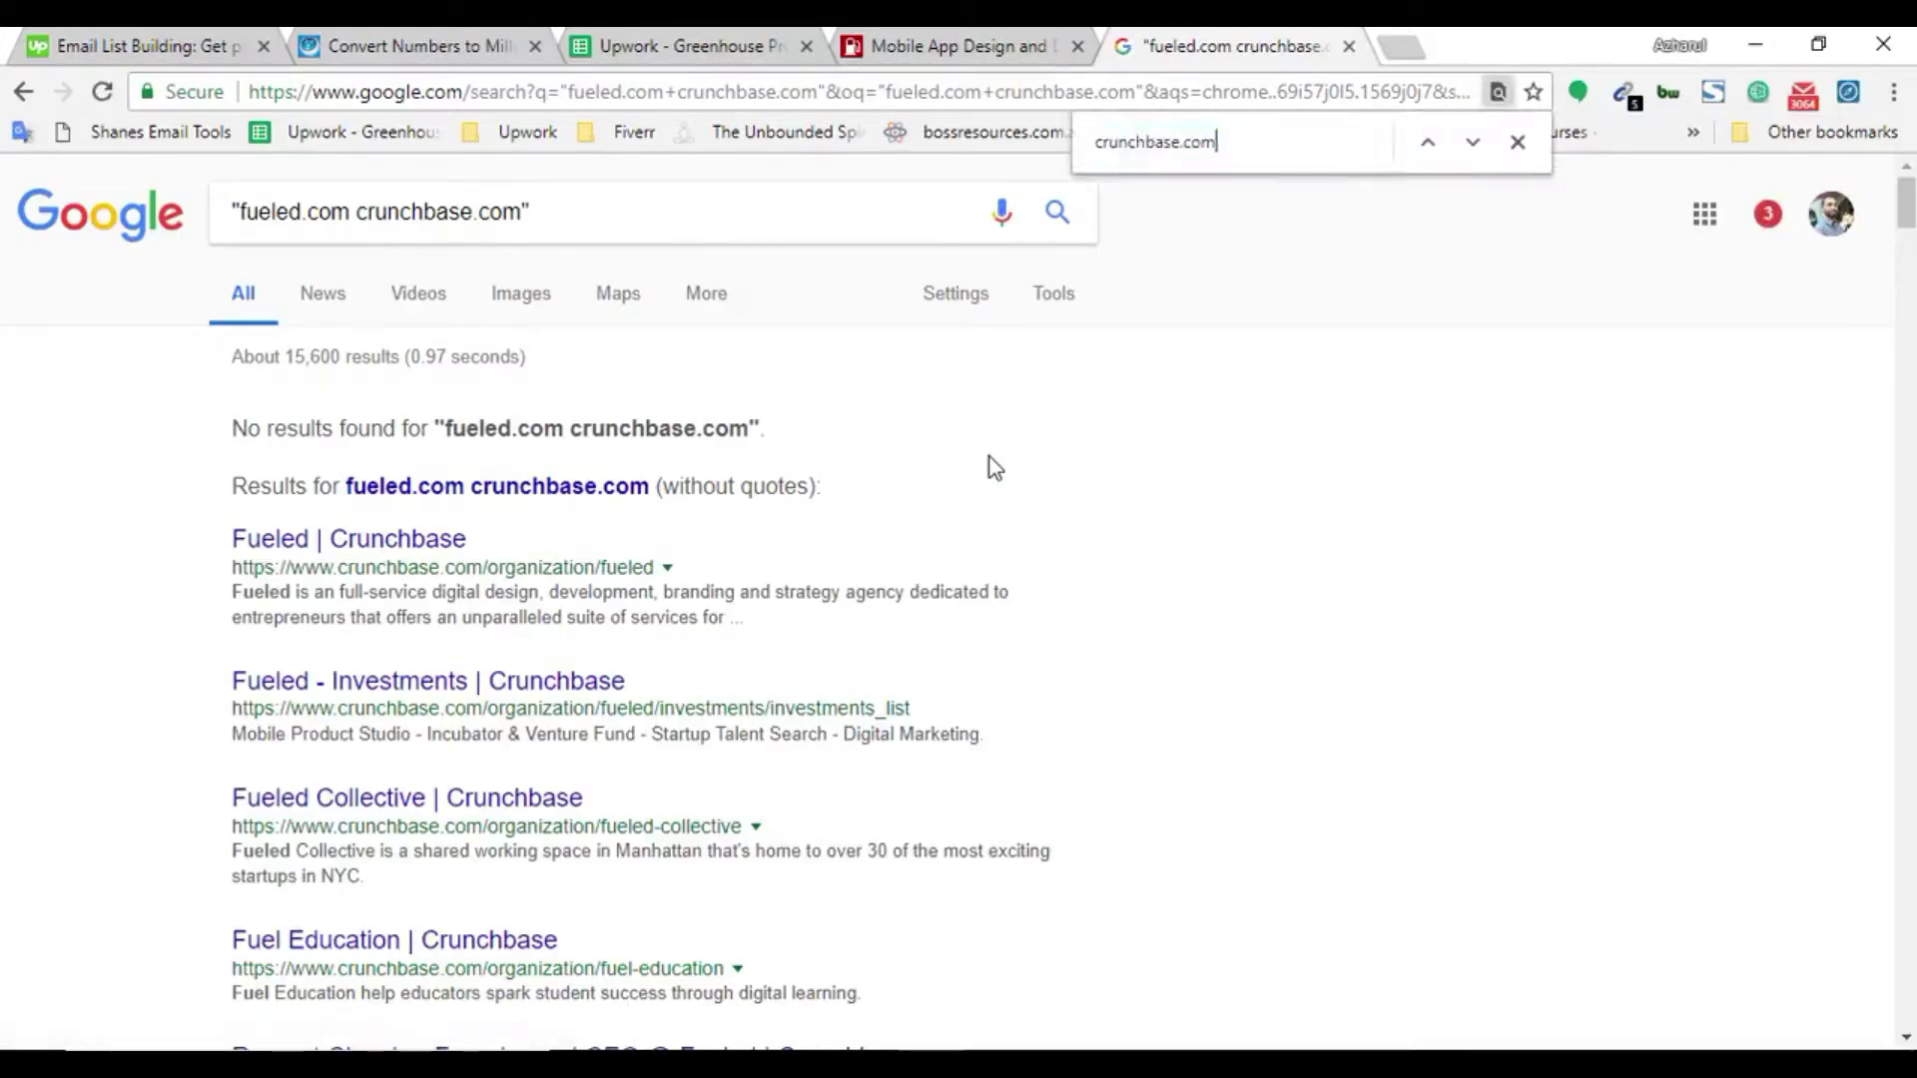
middle_click(419, 561)
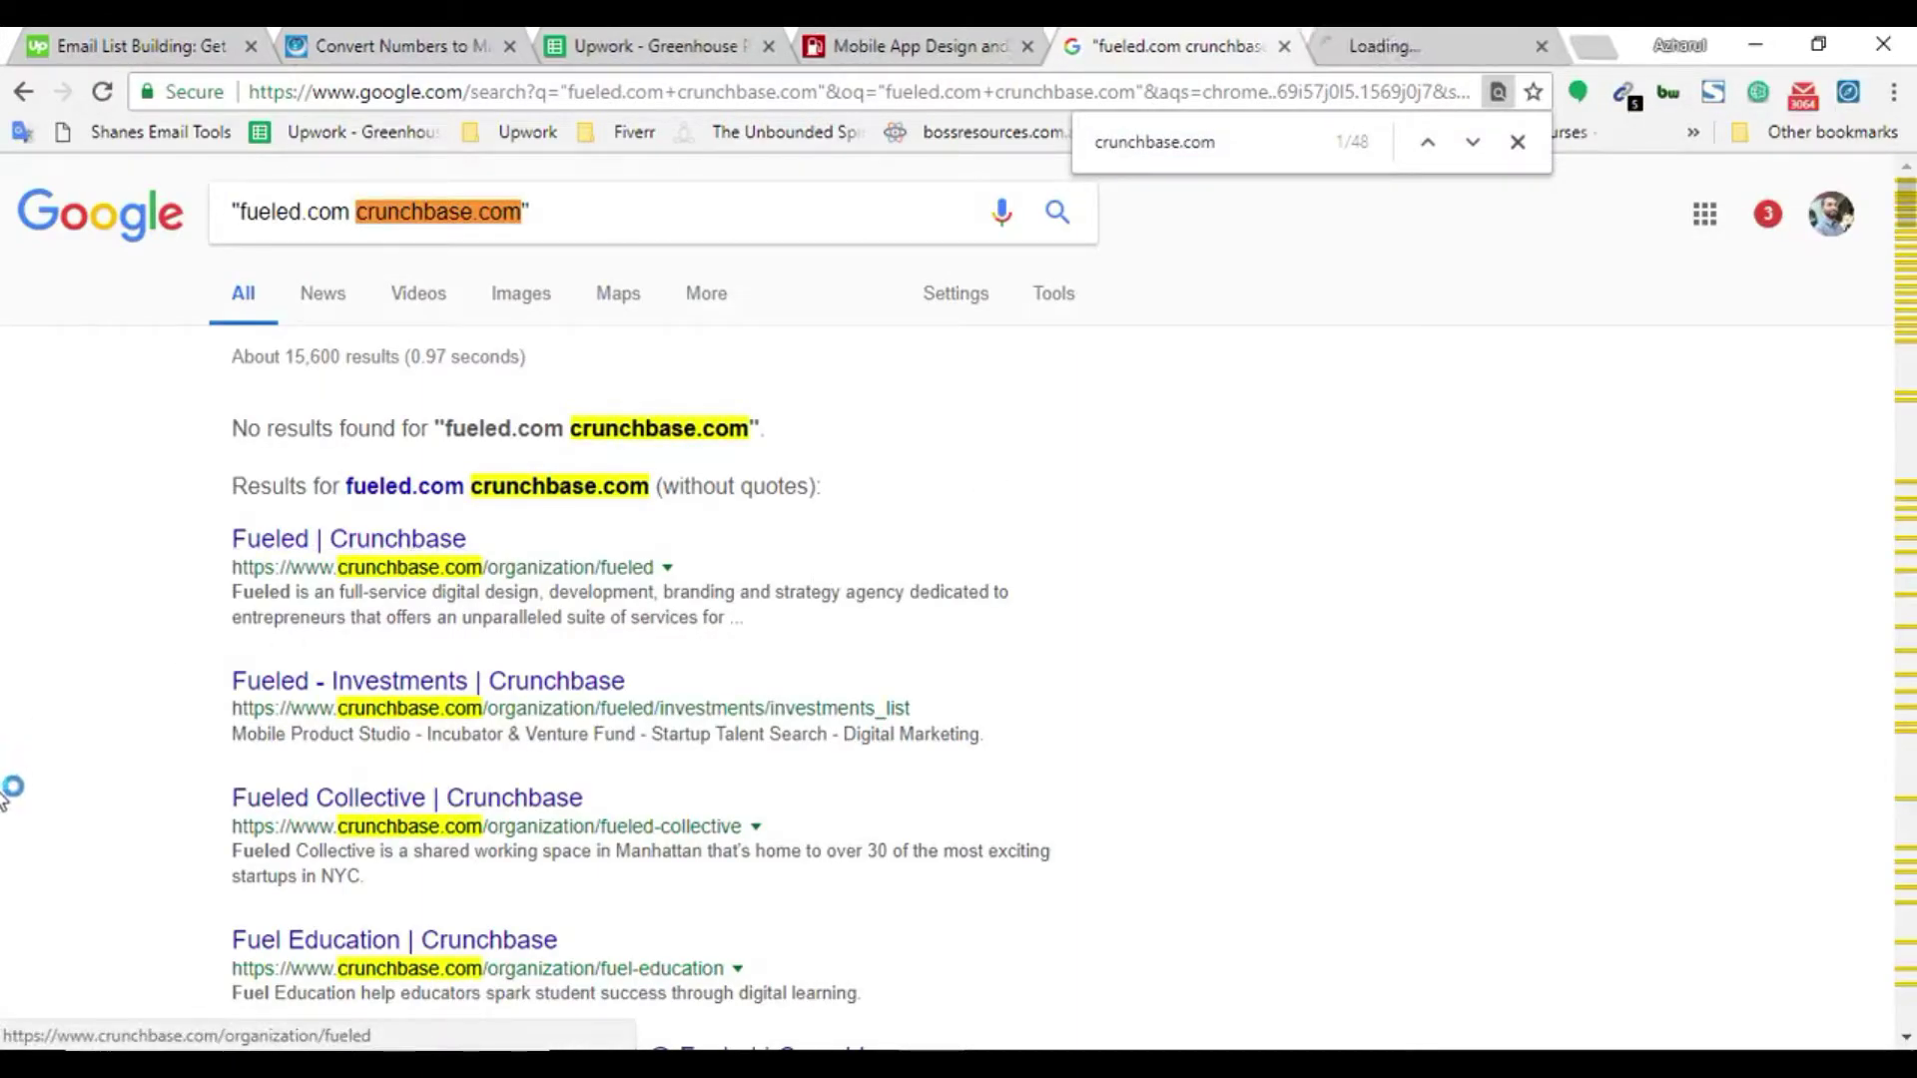
click(961, 46)
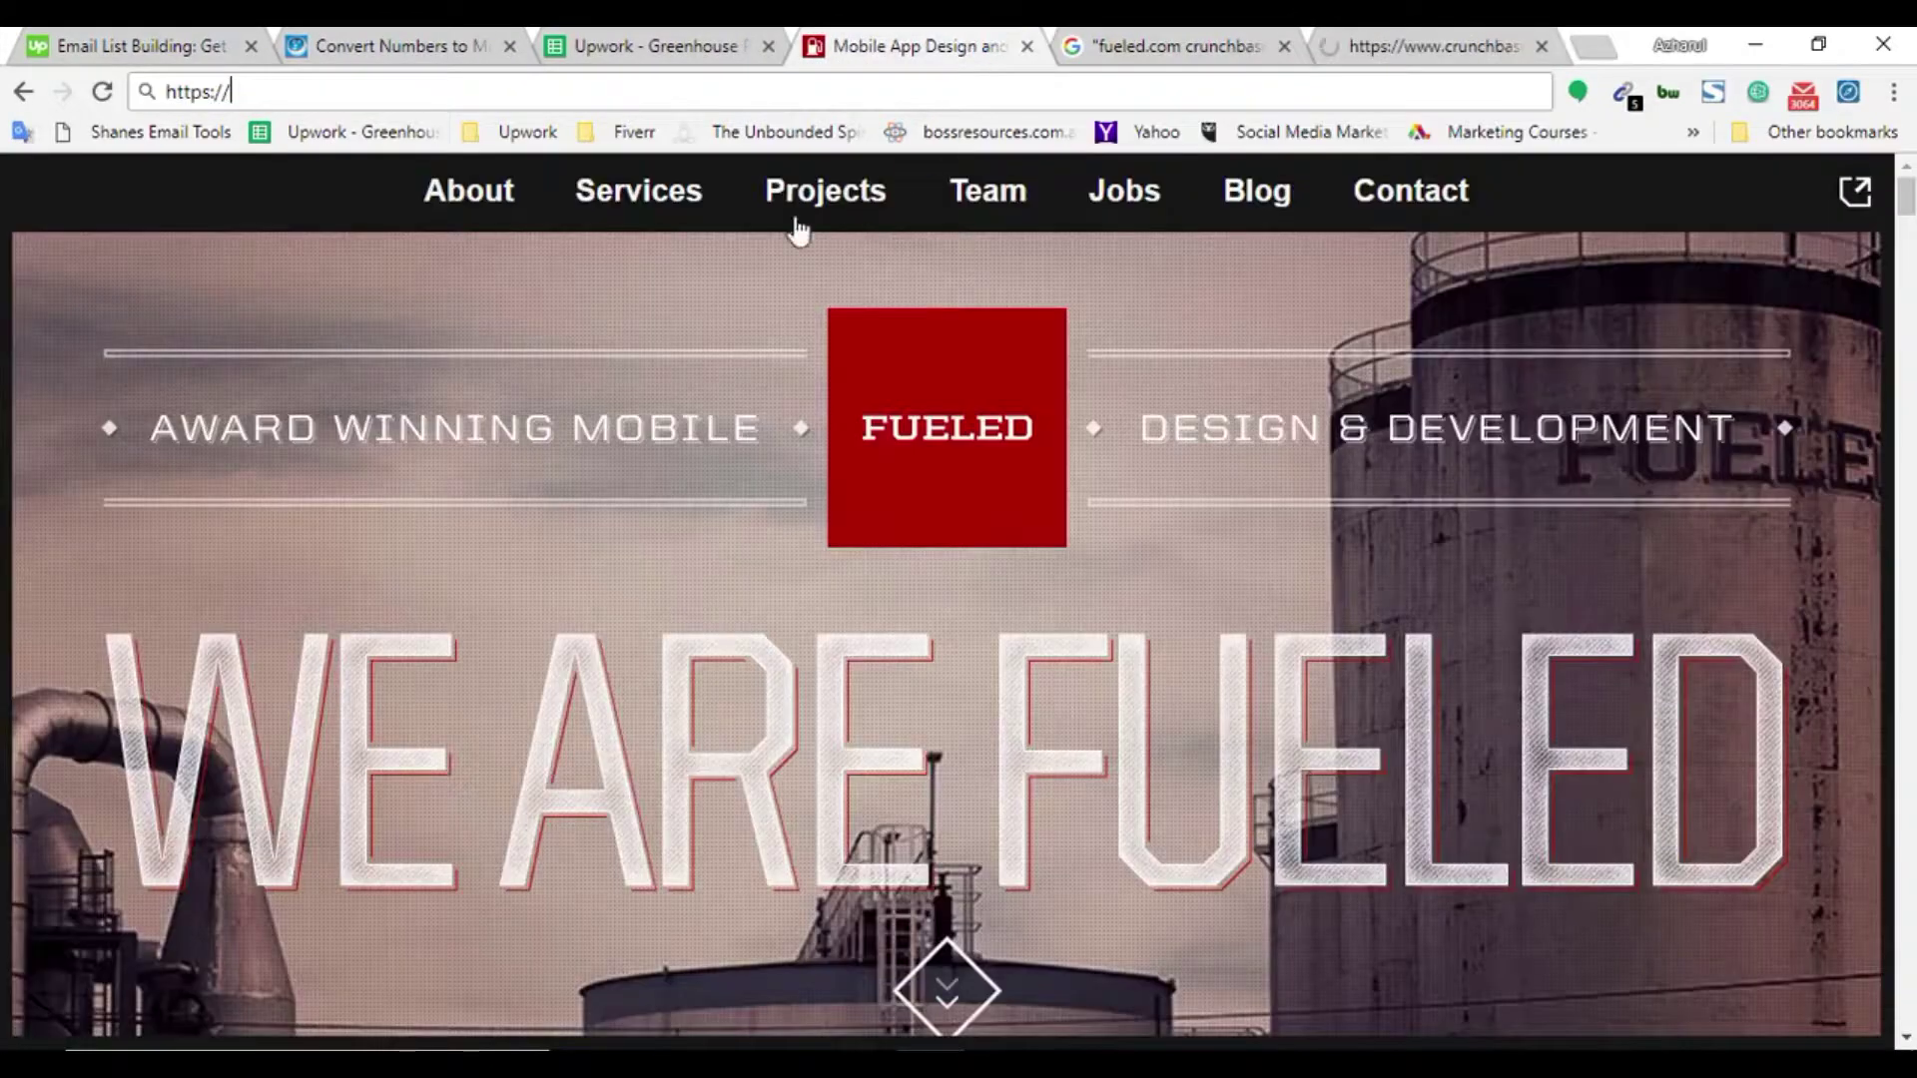
click(102, 92)
drag(313, 92, 586, 88)
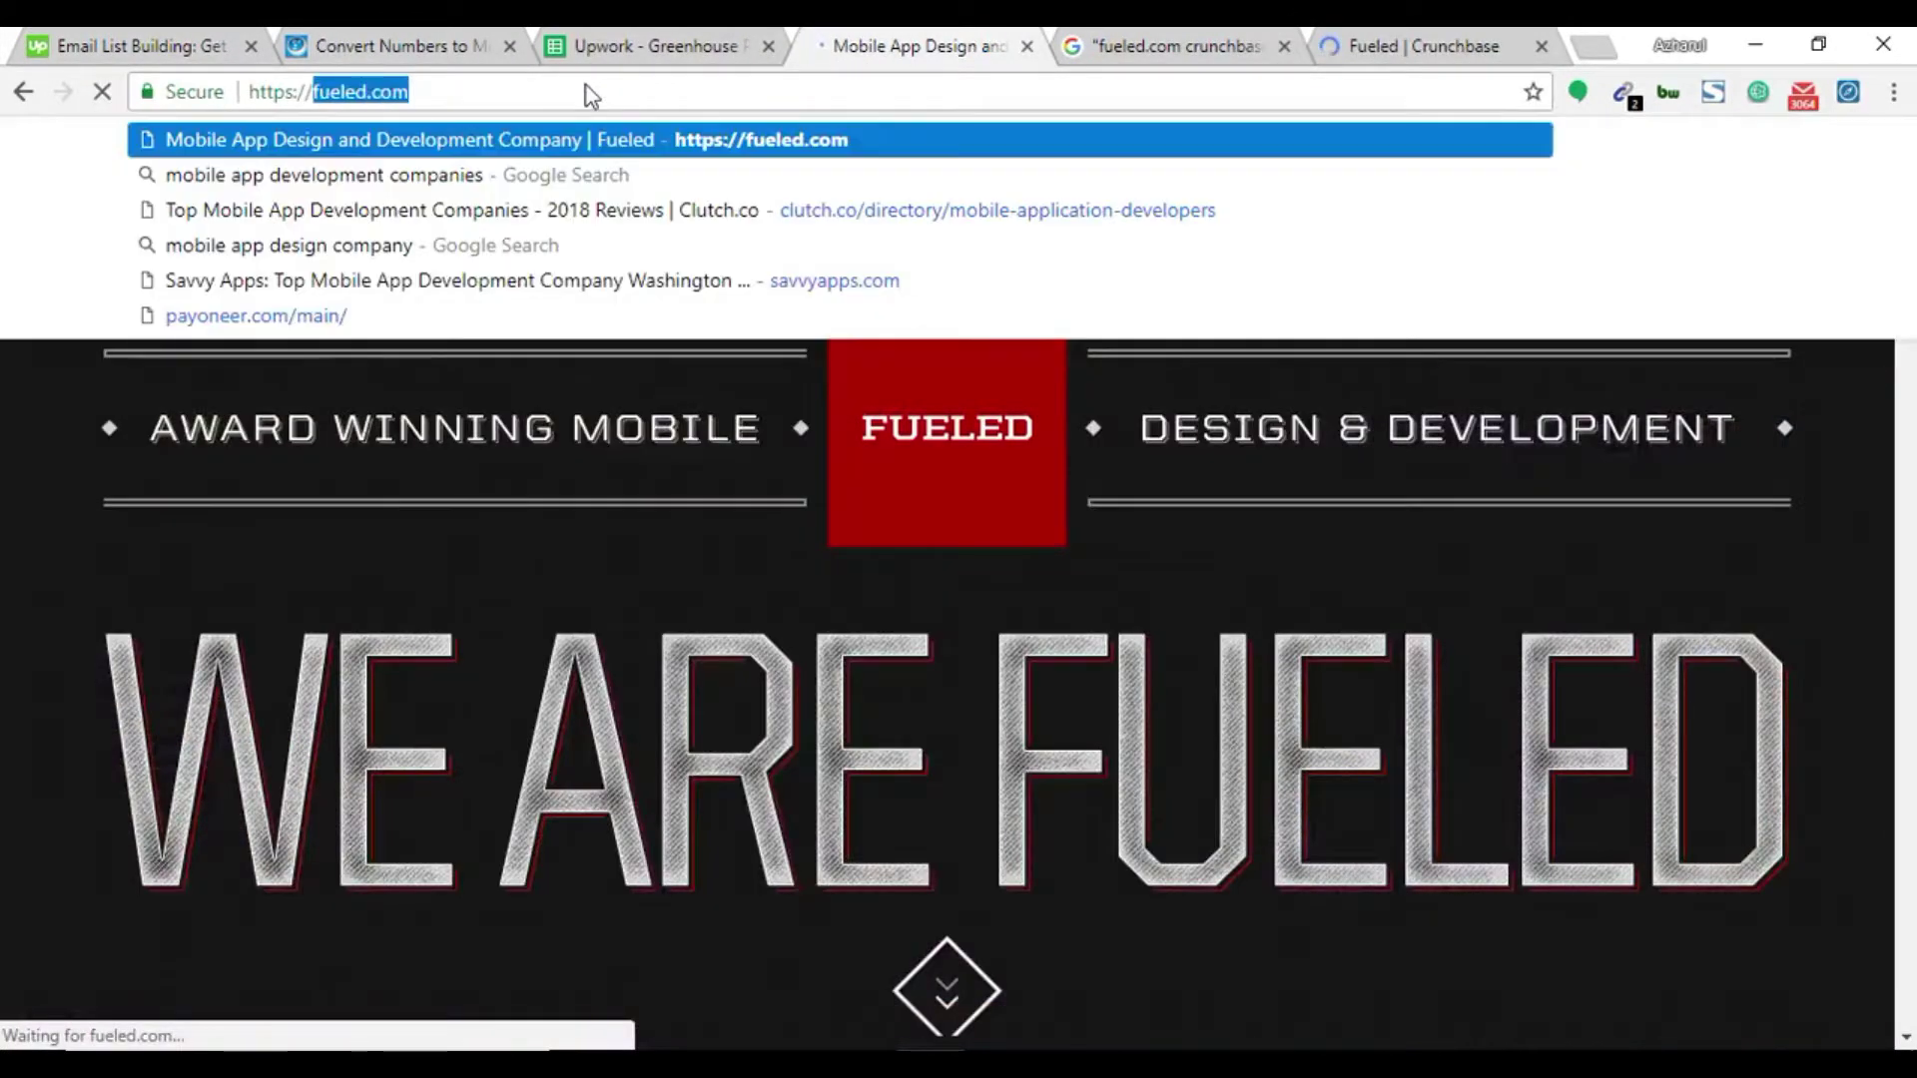
key(BackSpace)
key(ctrl+Tab)
key(ctrl+Tab)
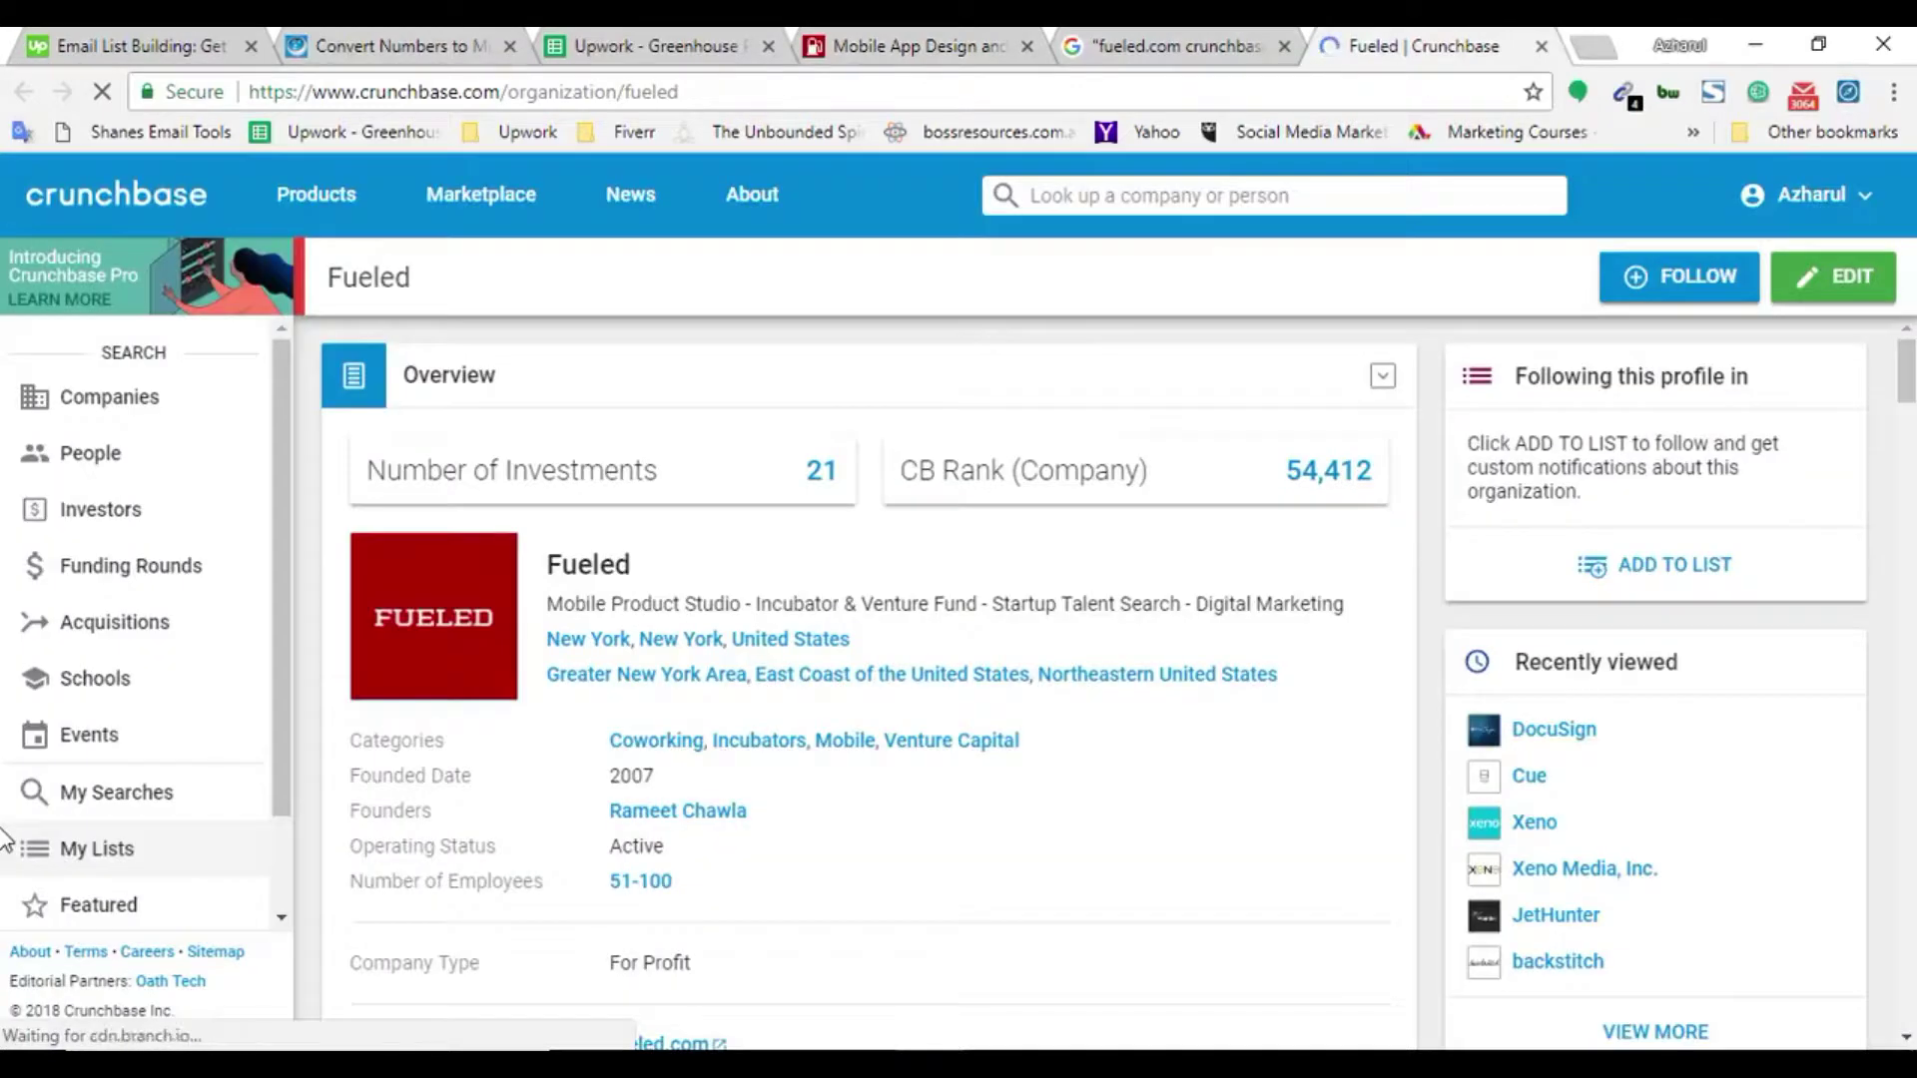
key(ctrl+f)
key(ctrl+v)
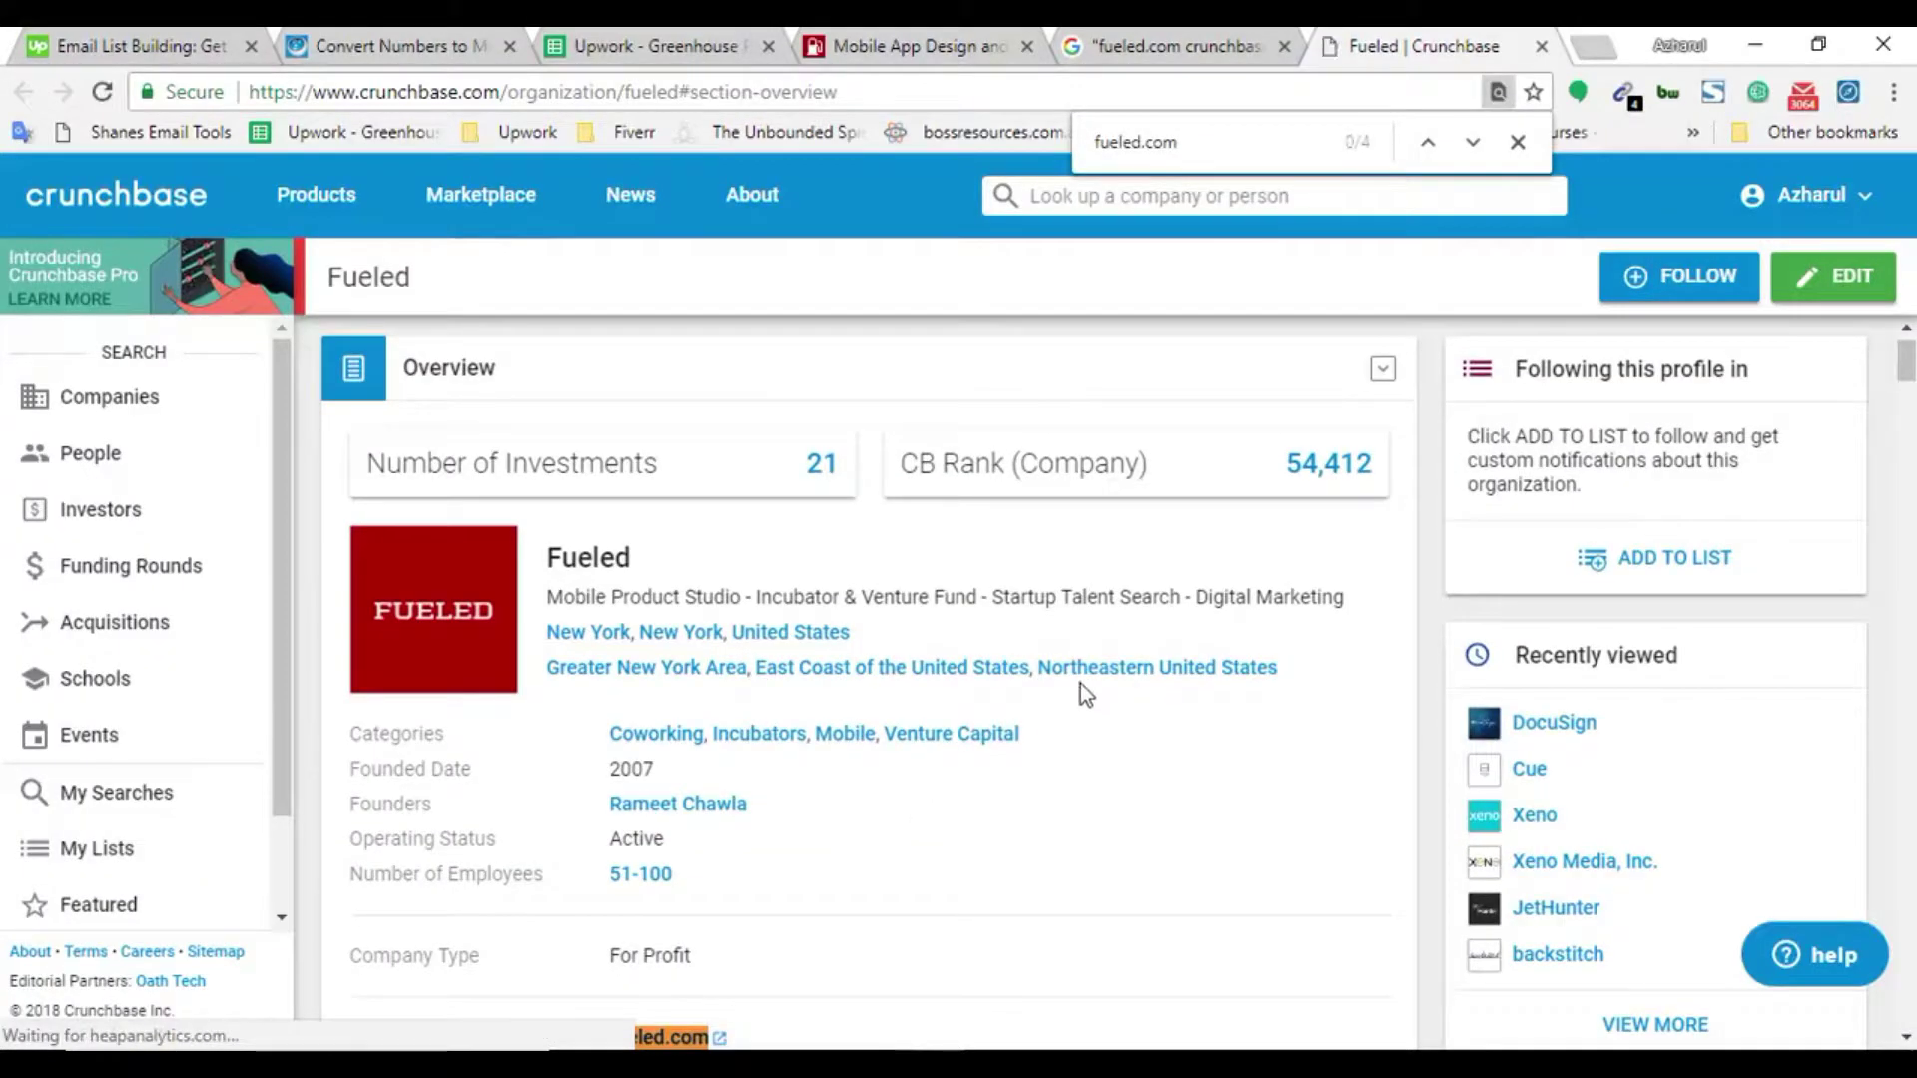
scroll(950, 710, down, 10)
key(Return)
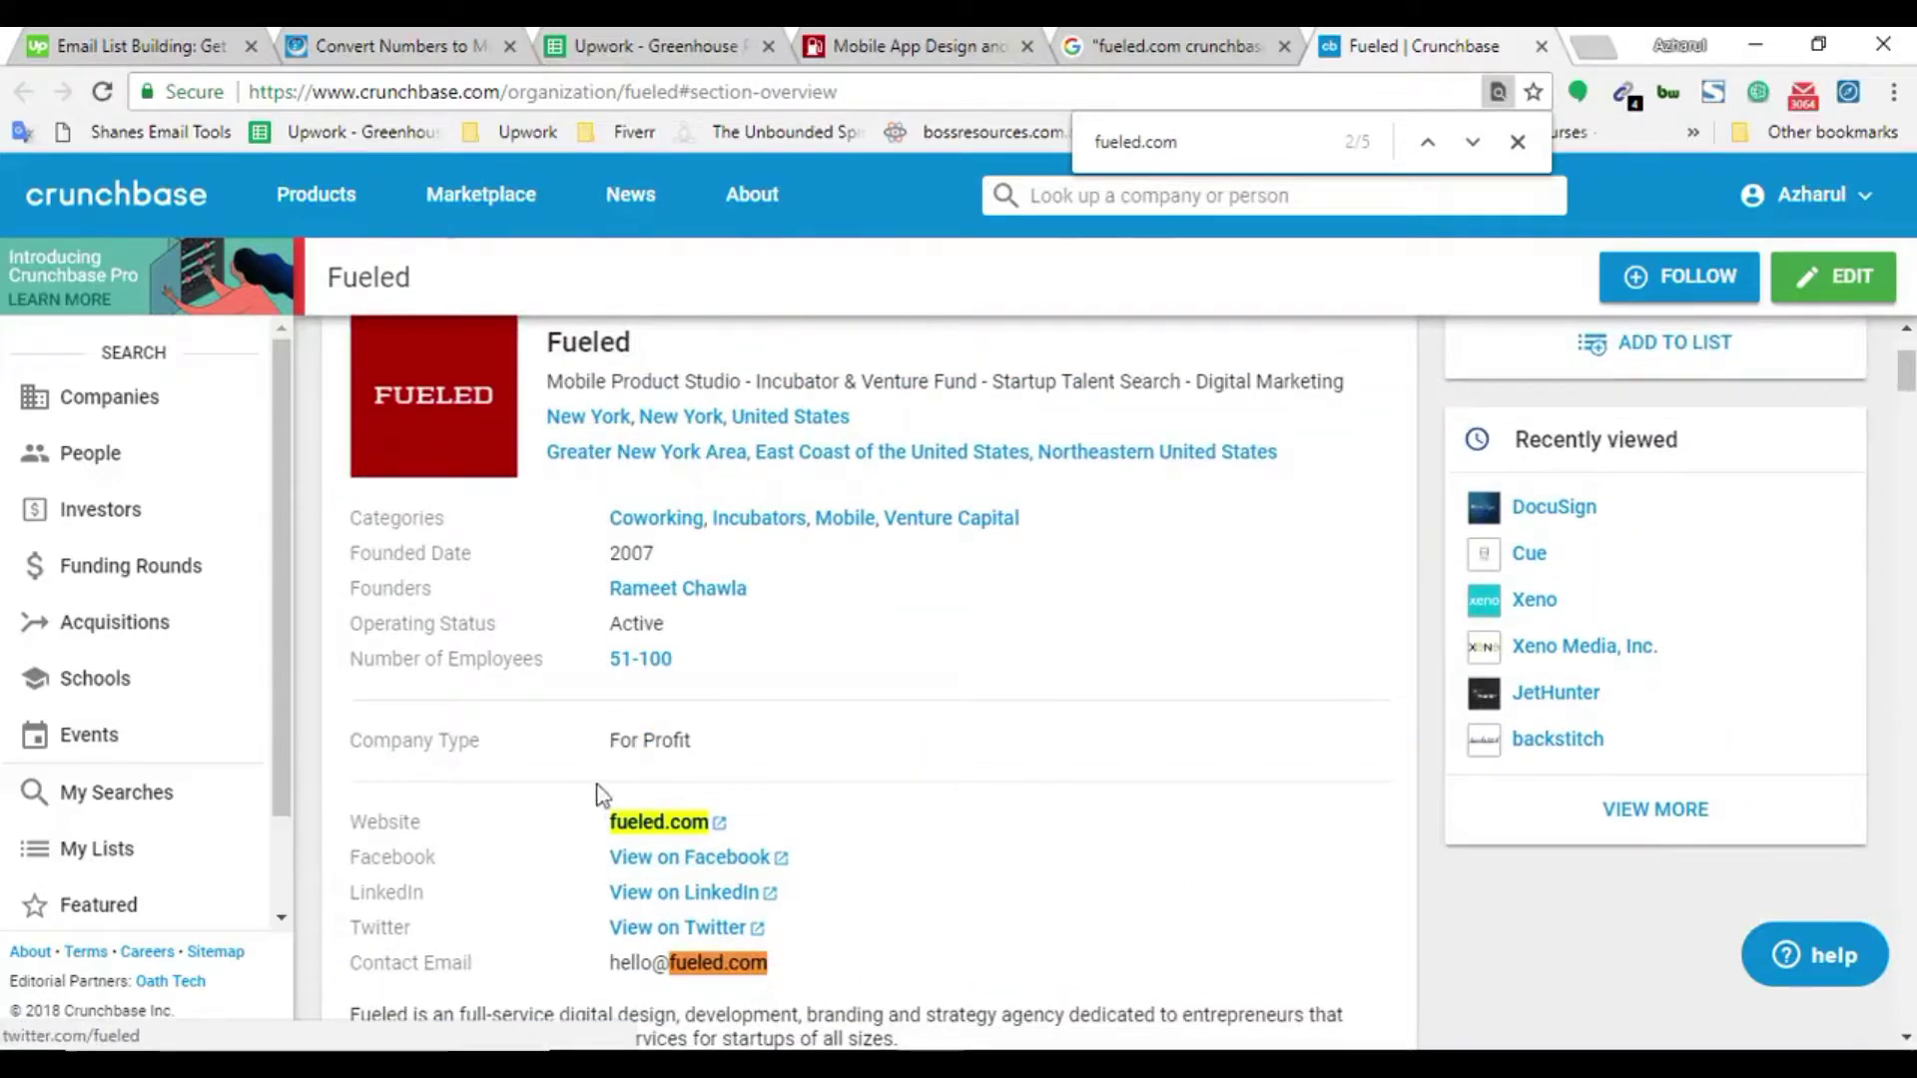
scroll(607, 807, up, 3)
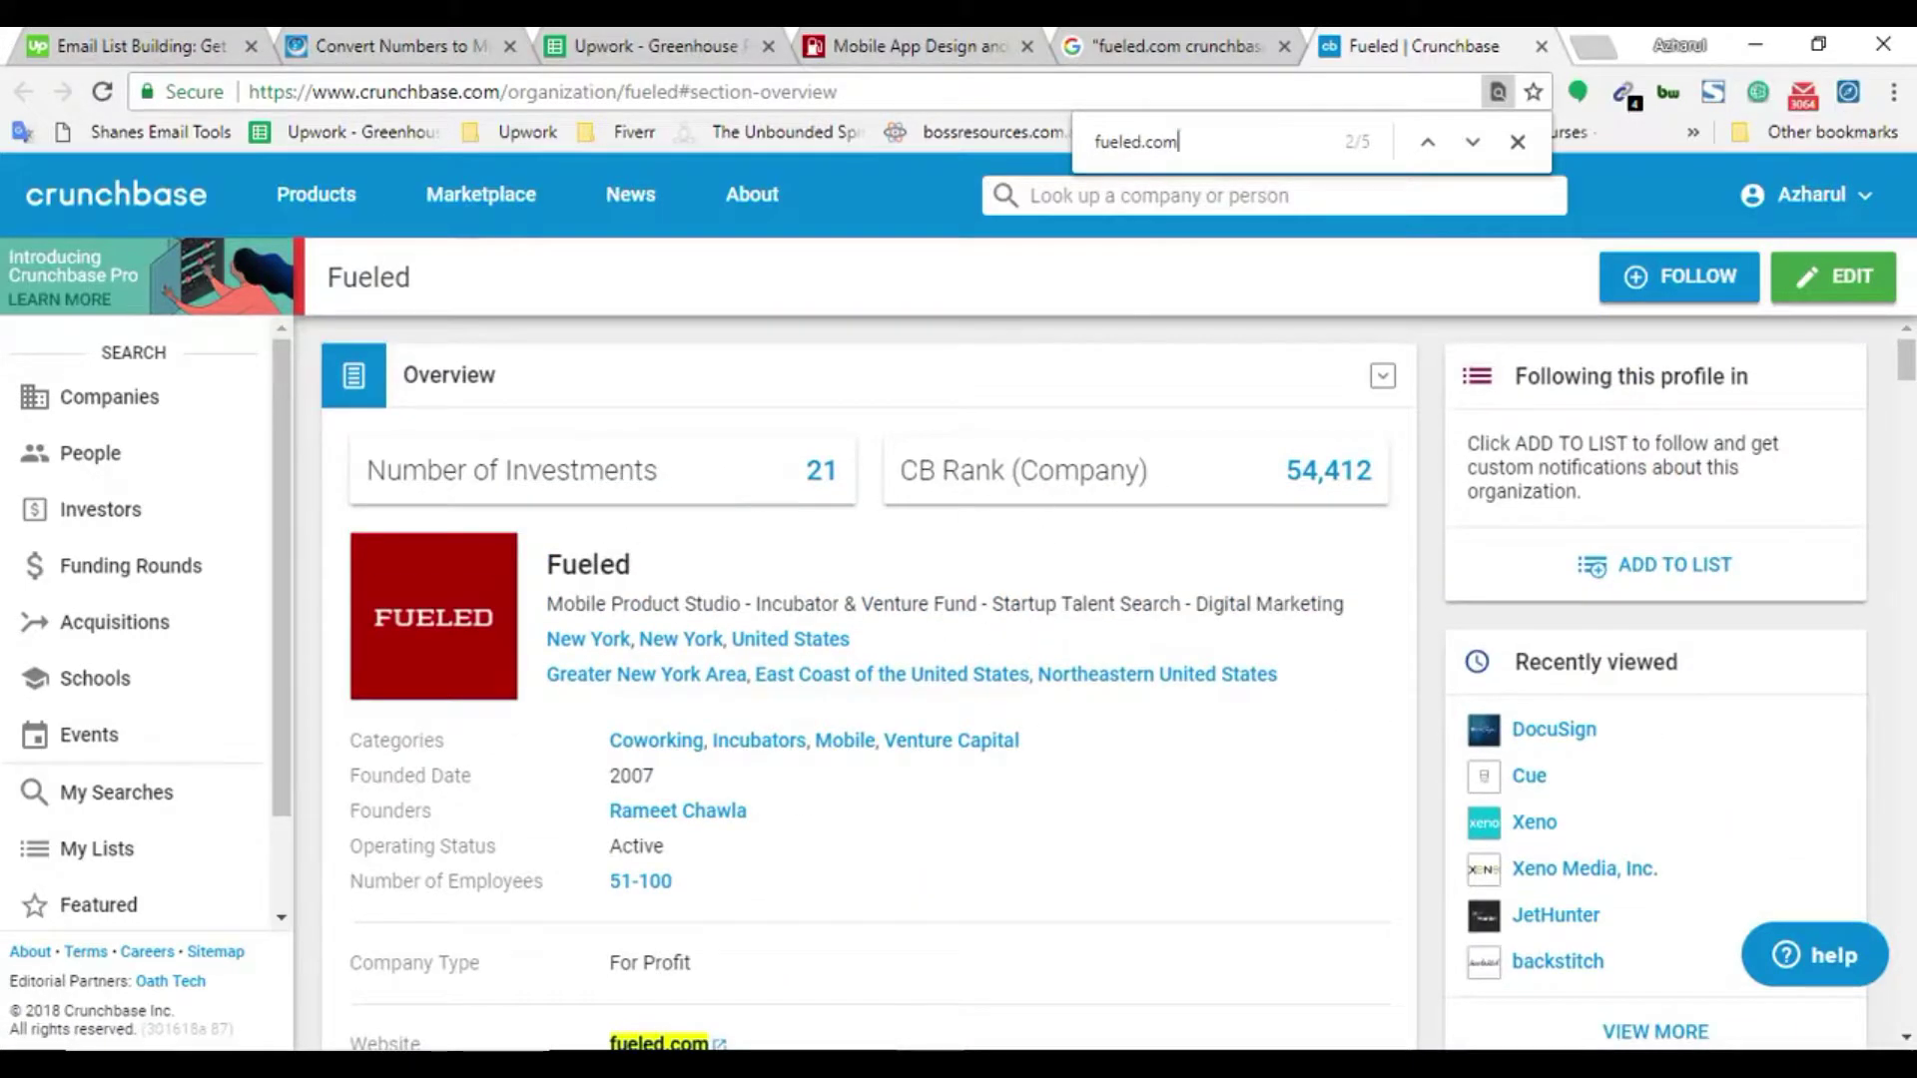
drag(1906, 360, 1897, 293)
Copy the company name Fueled from the Crunchbase profile into column B of the fueled.com row in the spreadsheet
click(696, 41)
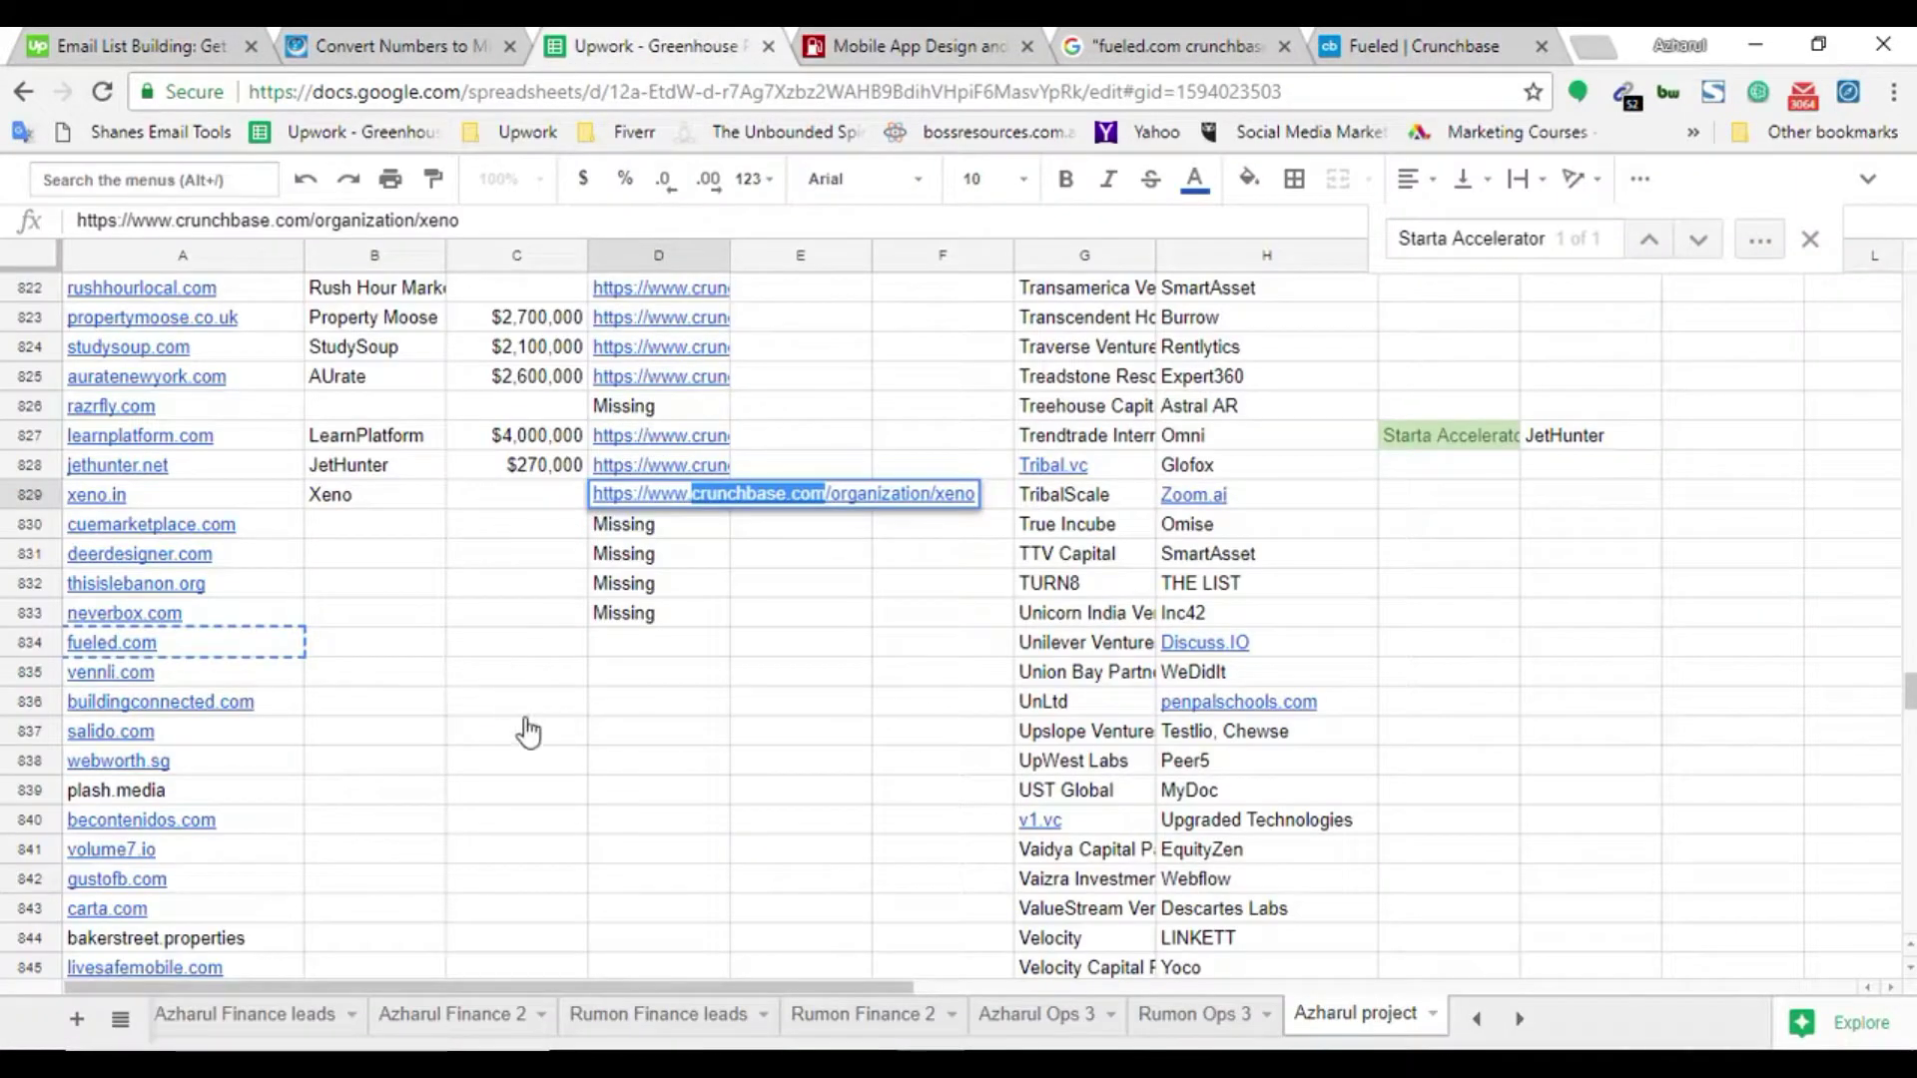
click(1405, 42)
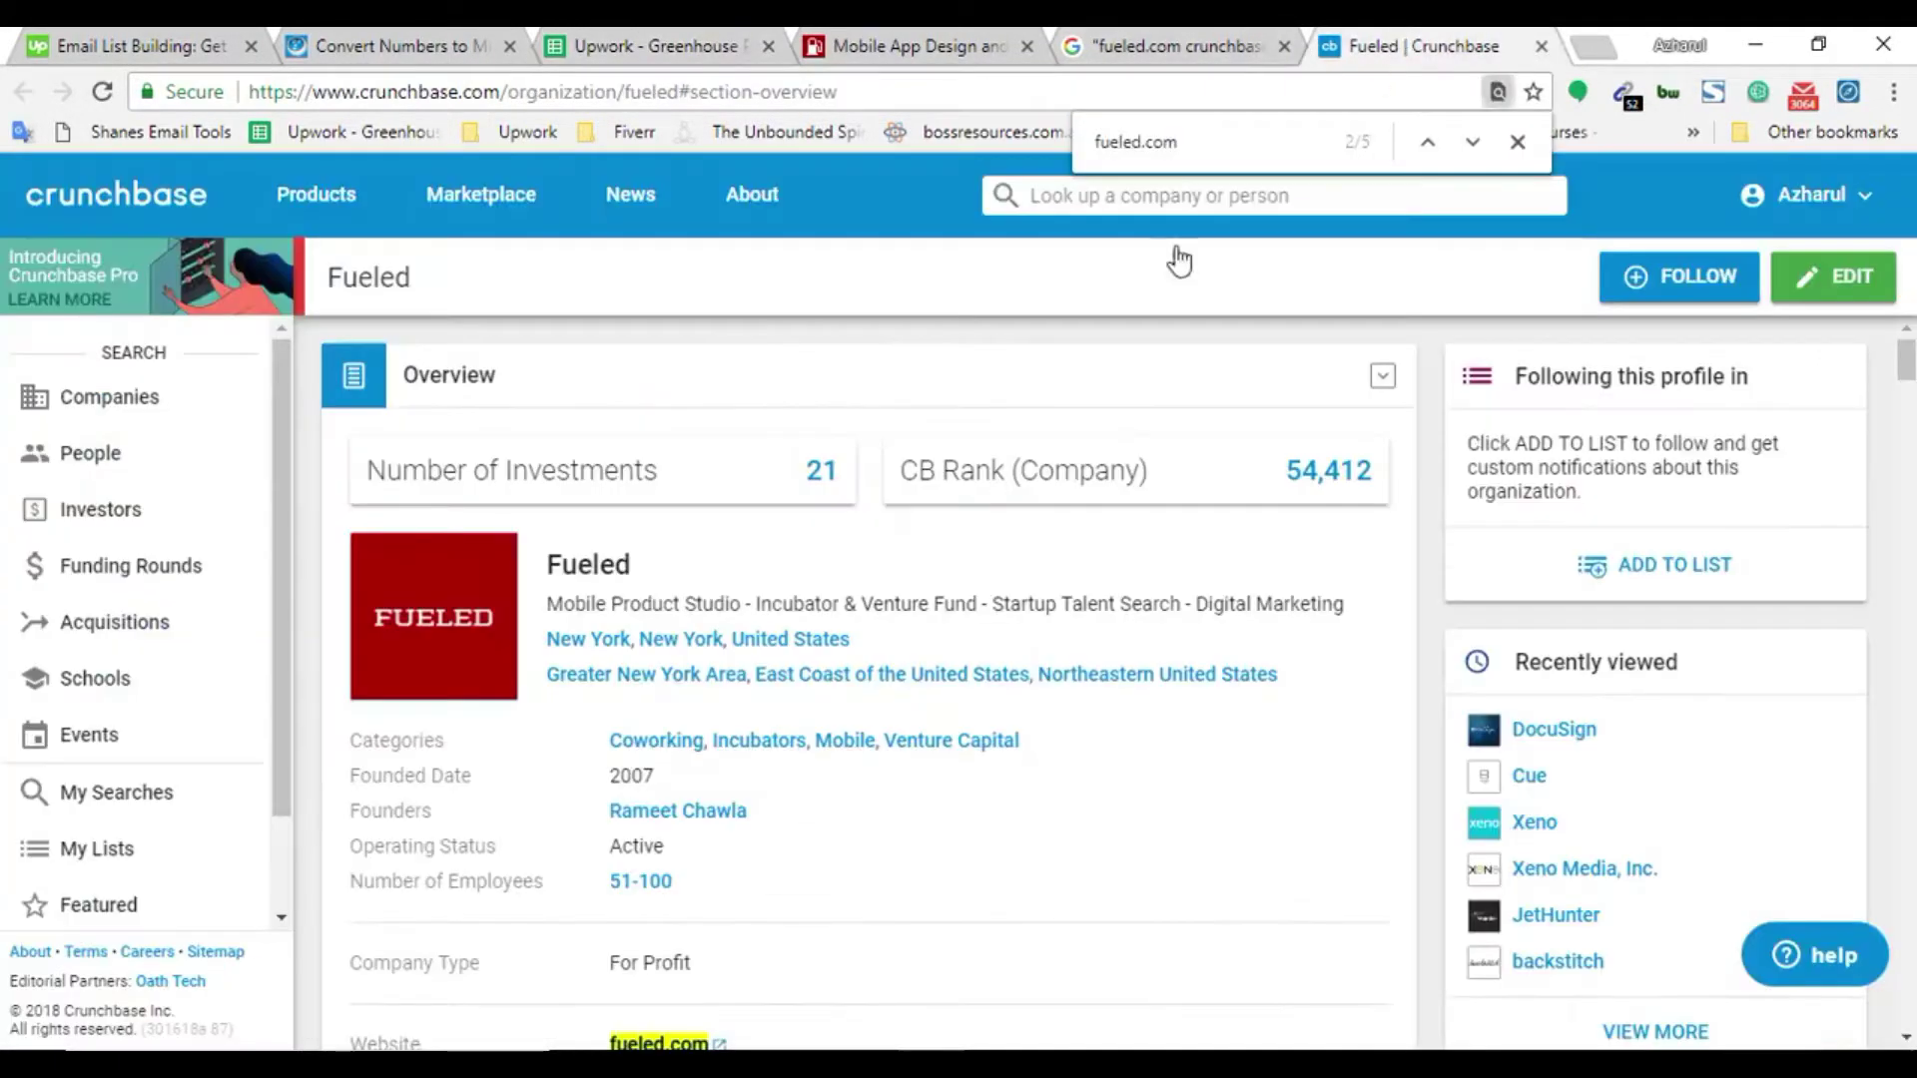
double_click(397, 270)
key(ctrl+c)
click(696, 41)
click(372, 649)
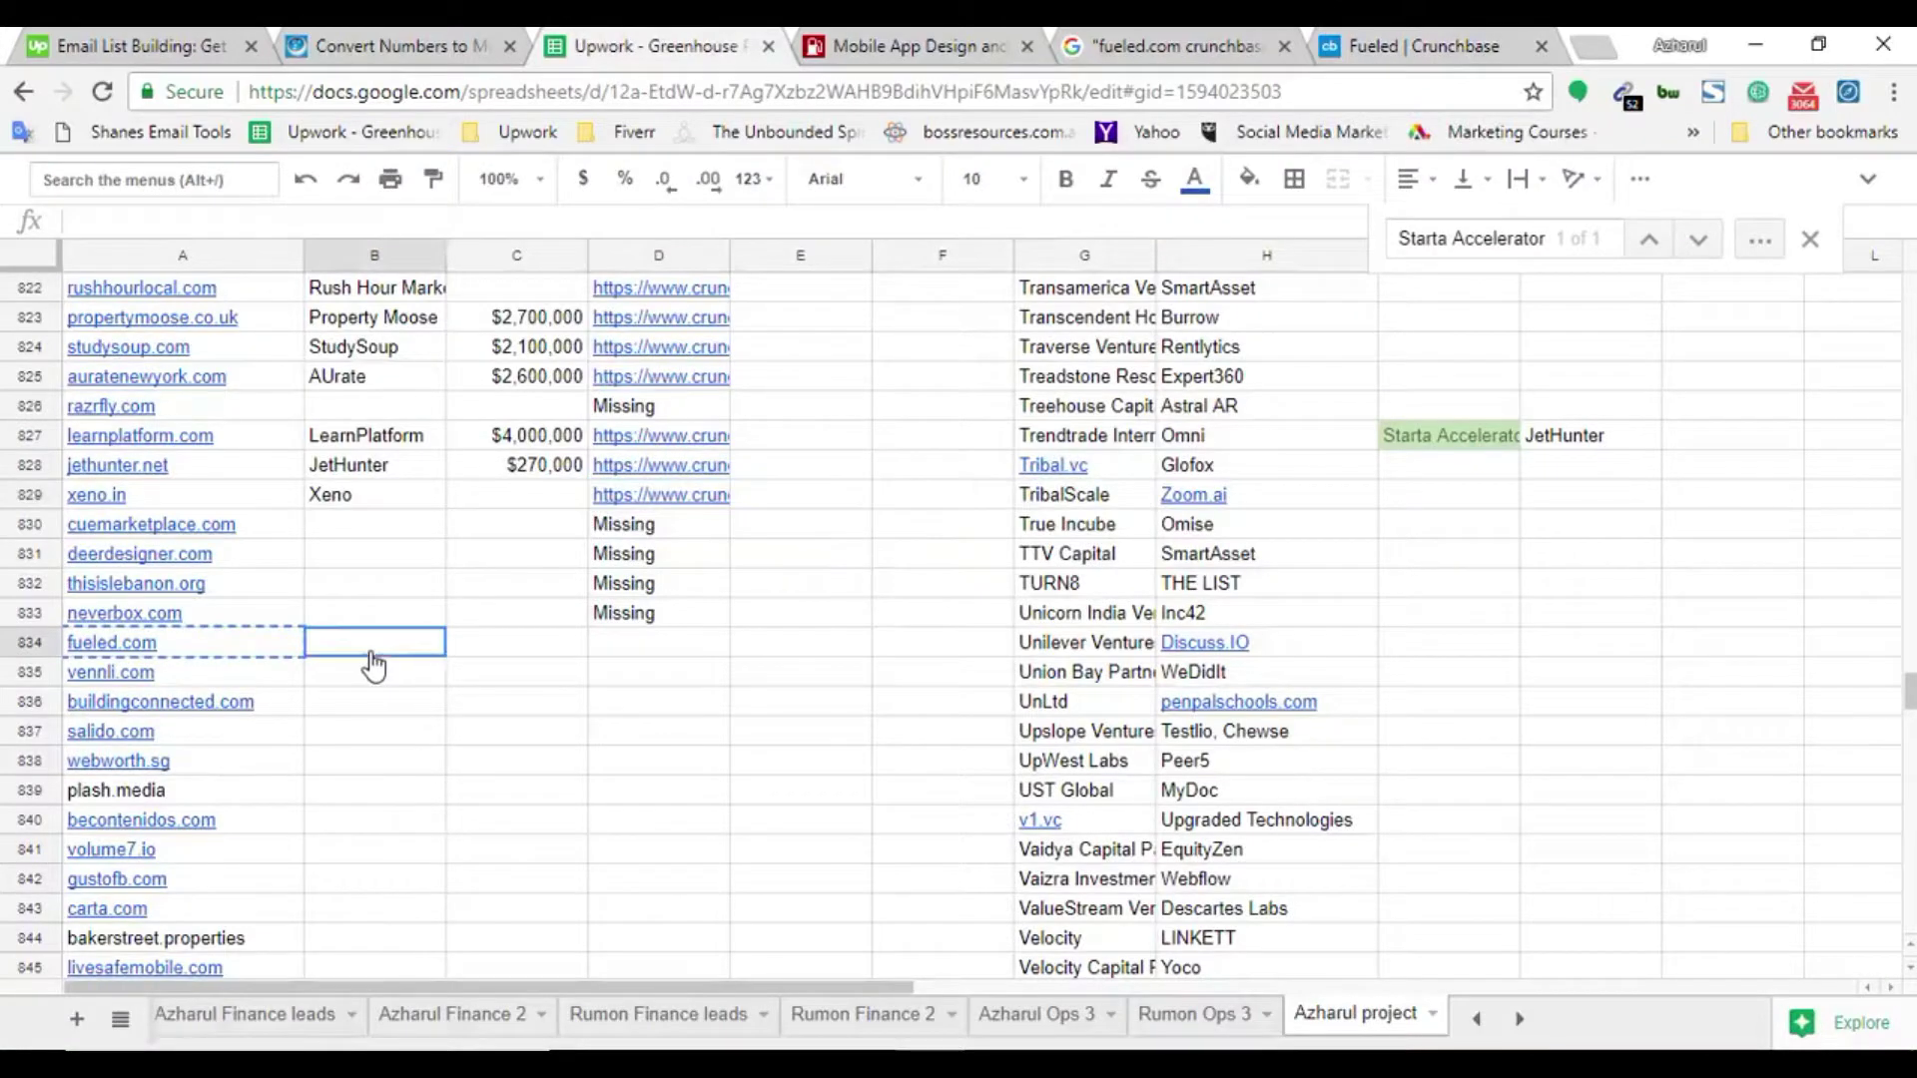
key(ctrl+v)
Select the fueled.com row's funding cell in column C, and search the Fueled Crunchbase profile for "funding"
click(532, 654)
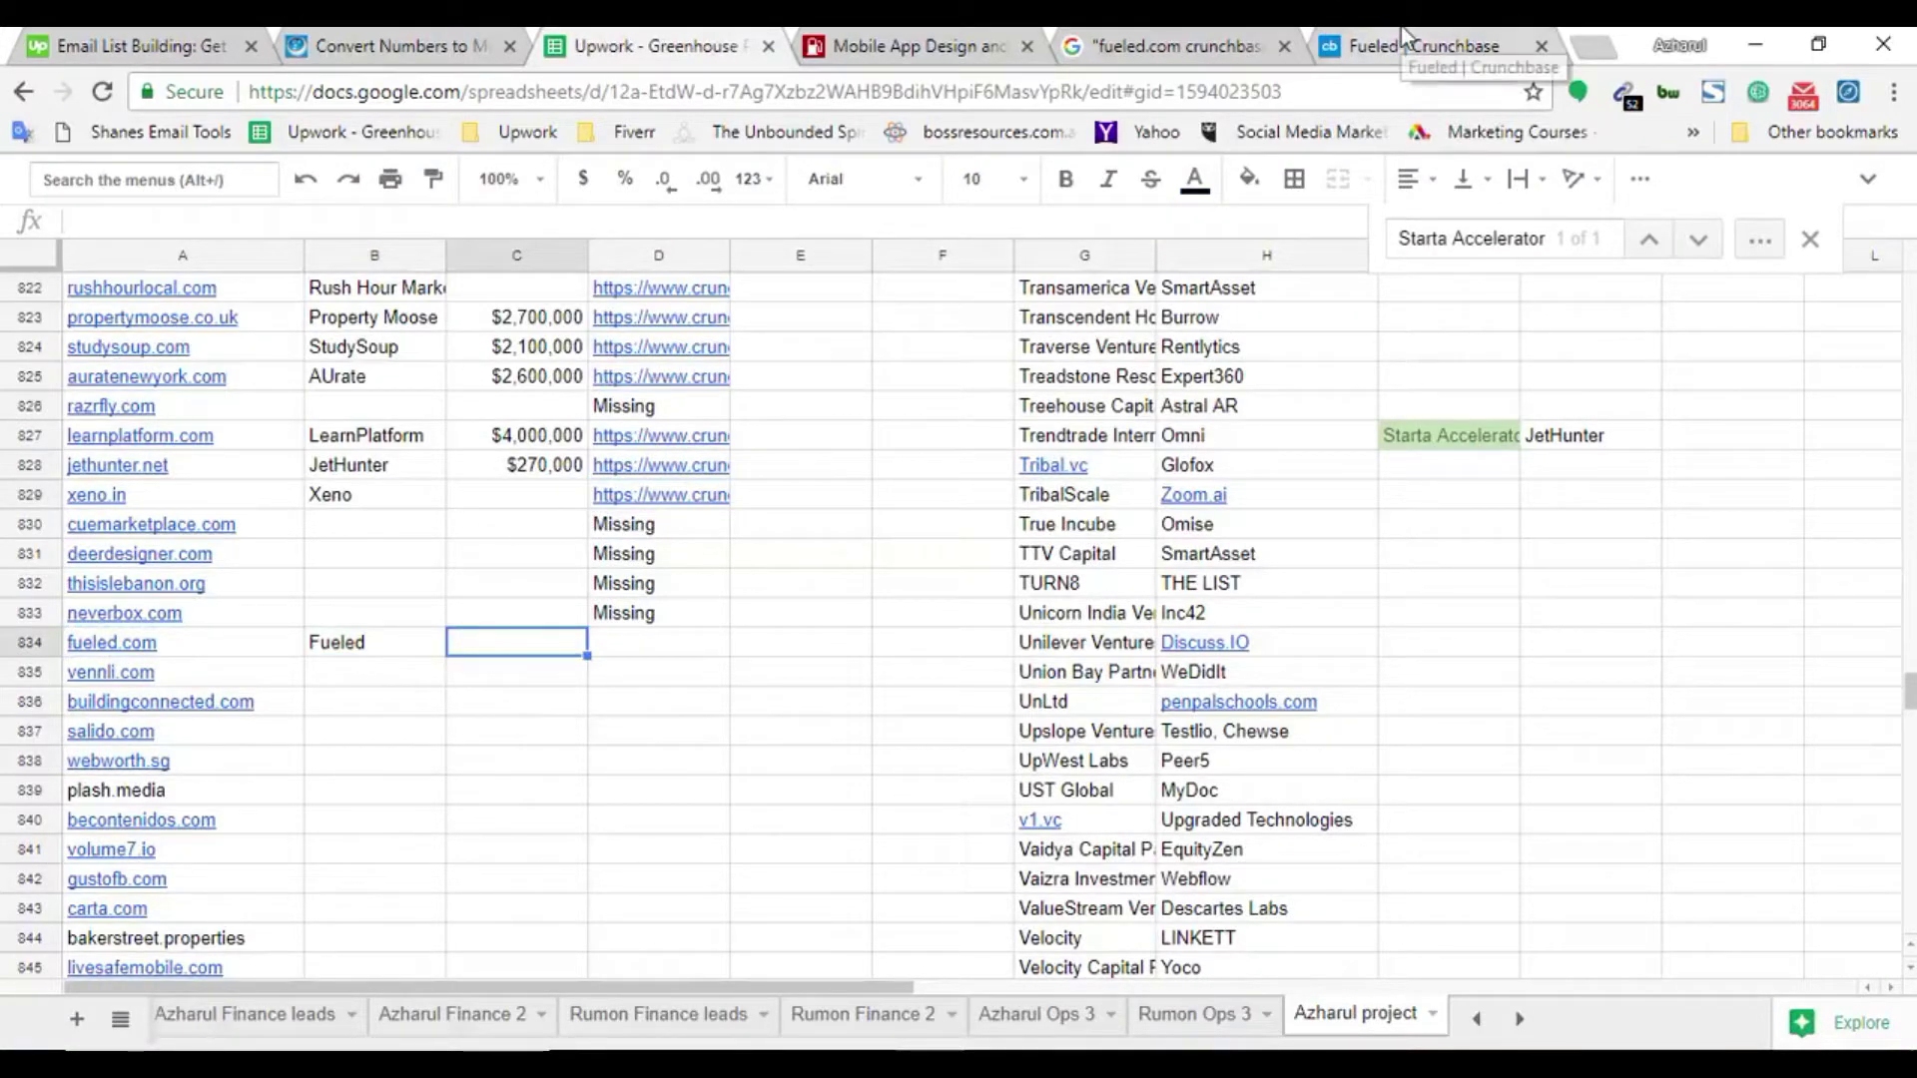
click(1405, 42)
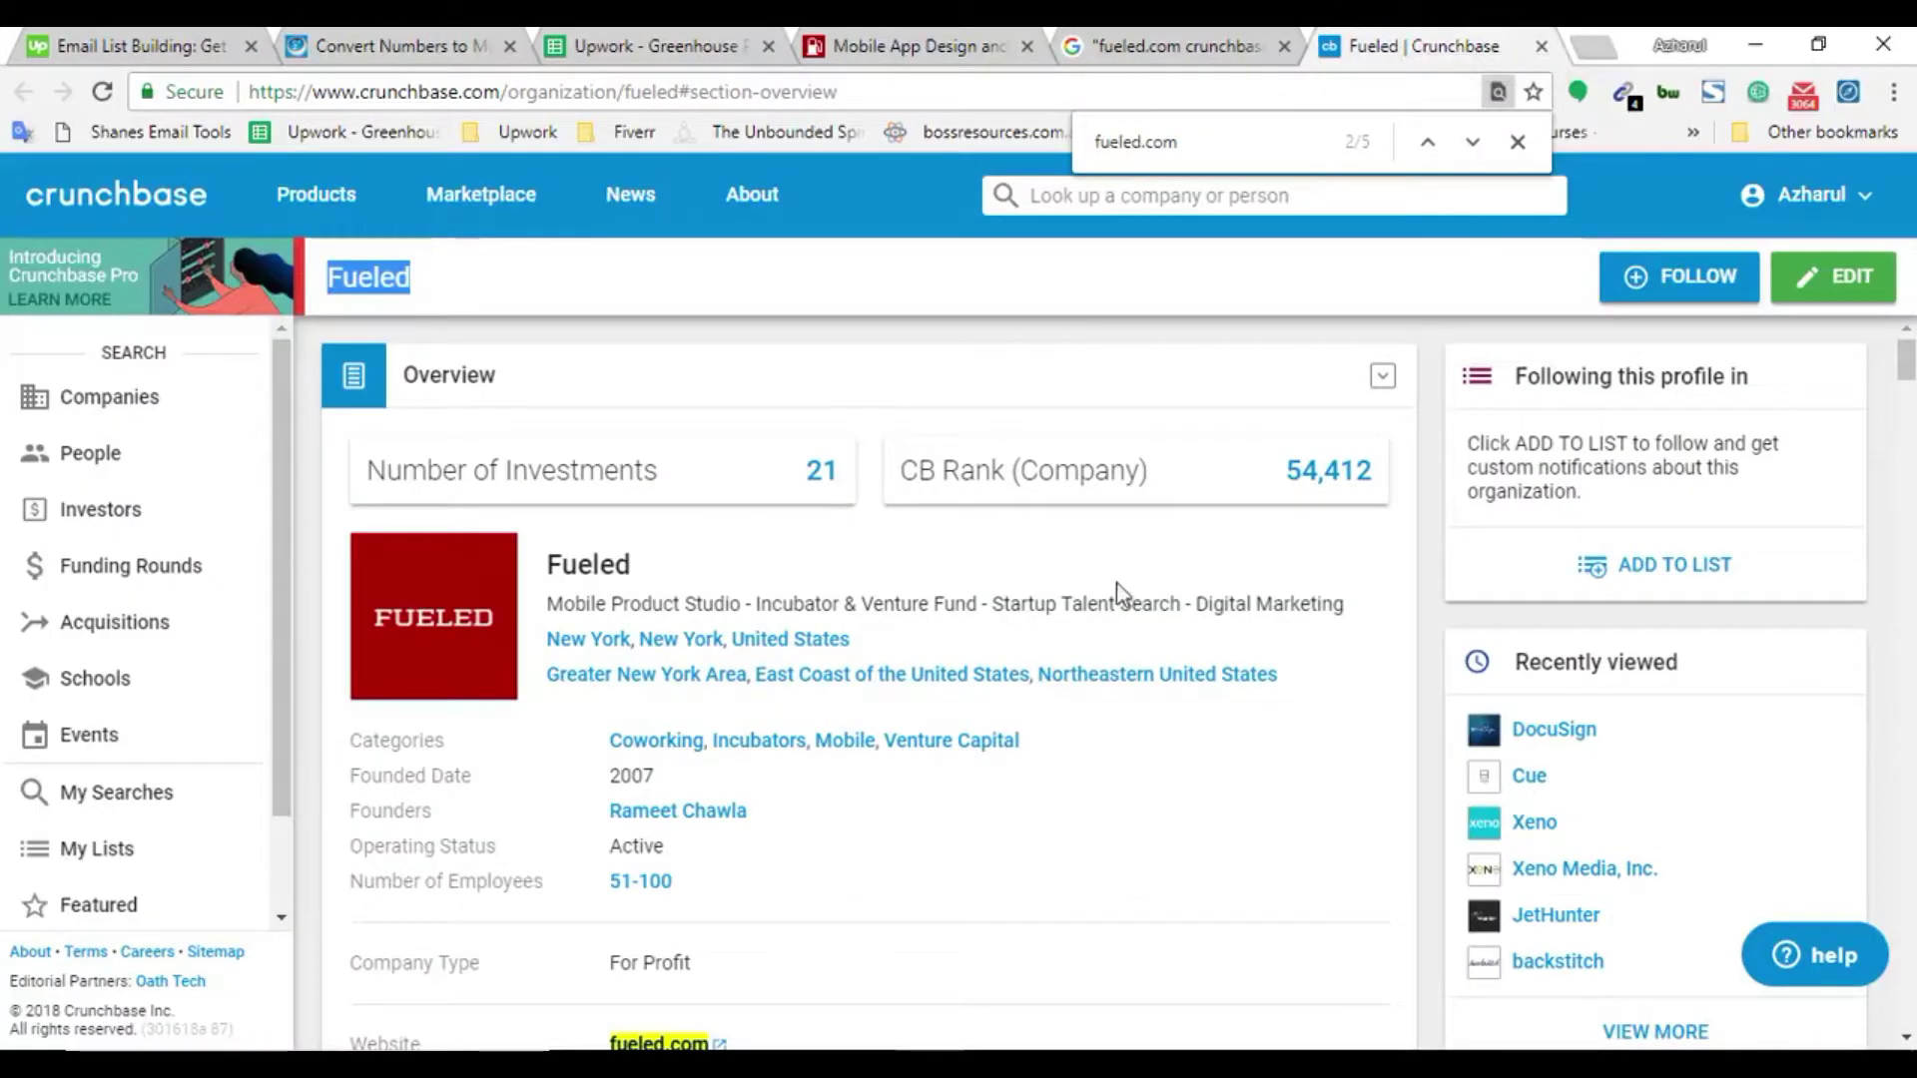
scroll(1117, 591, down, 4)
scroll(886, 685, up, 4)
key(ctrl+f)
text(fo)
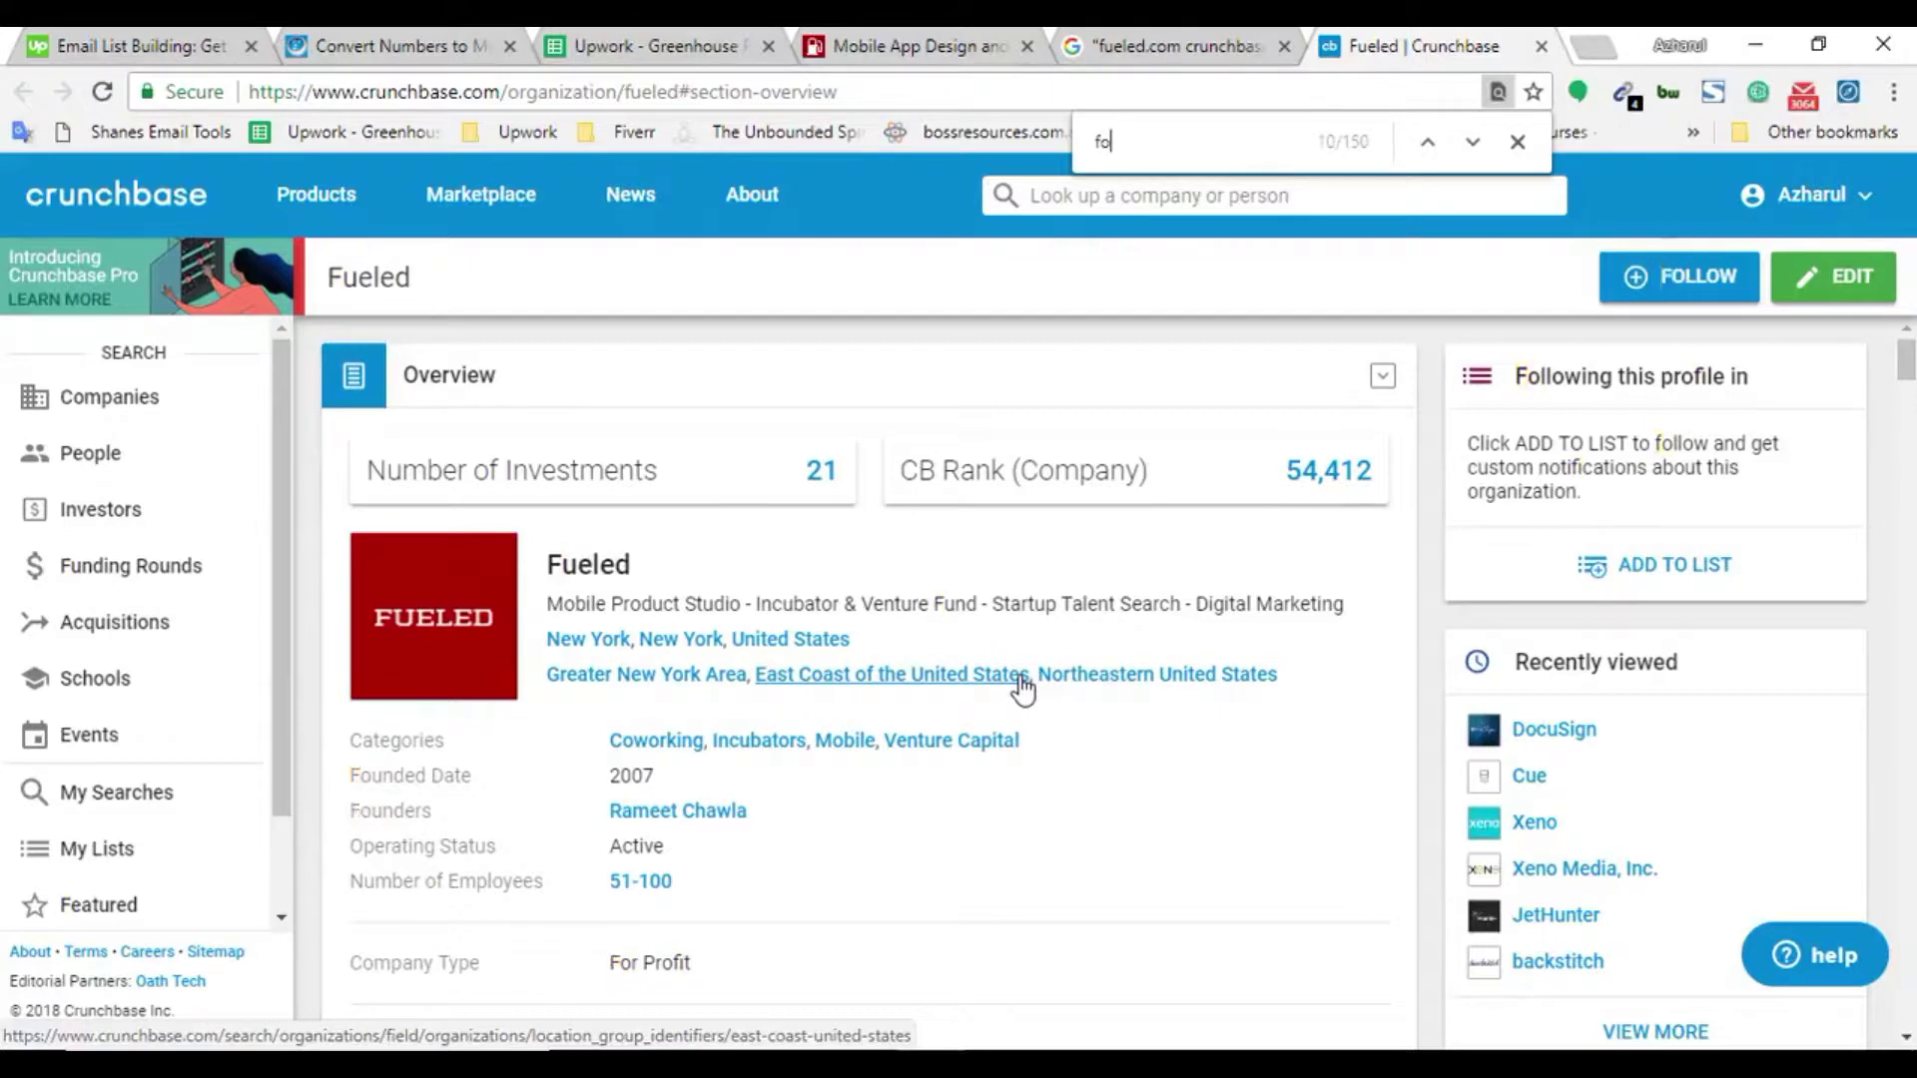
text(unding)
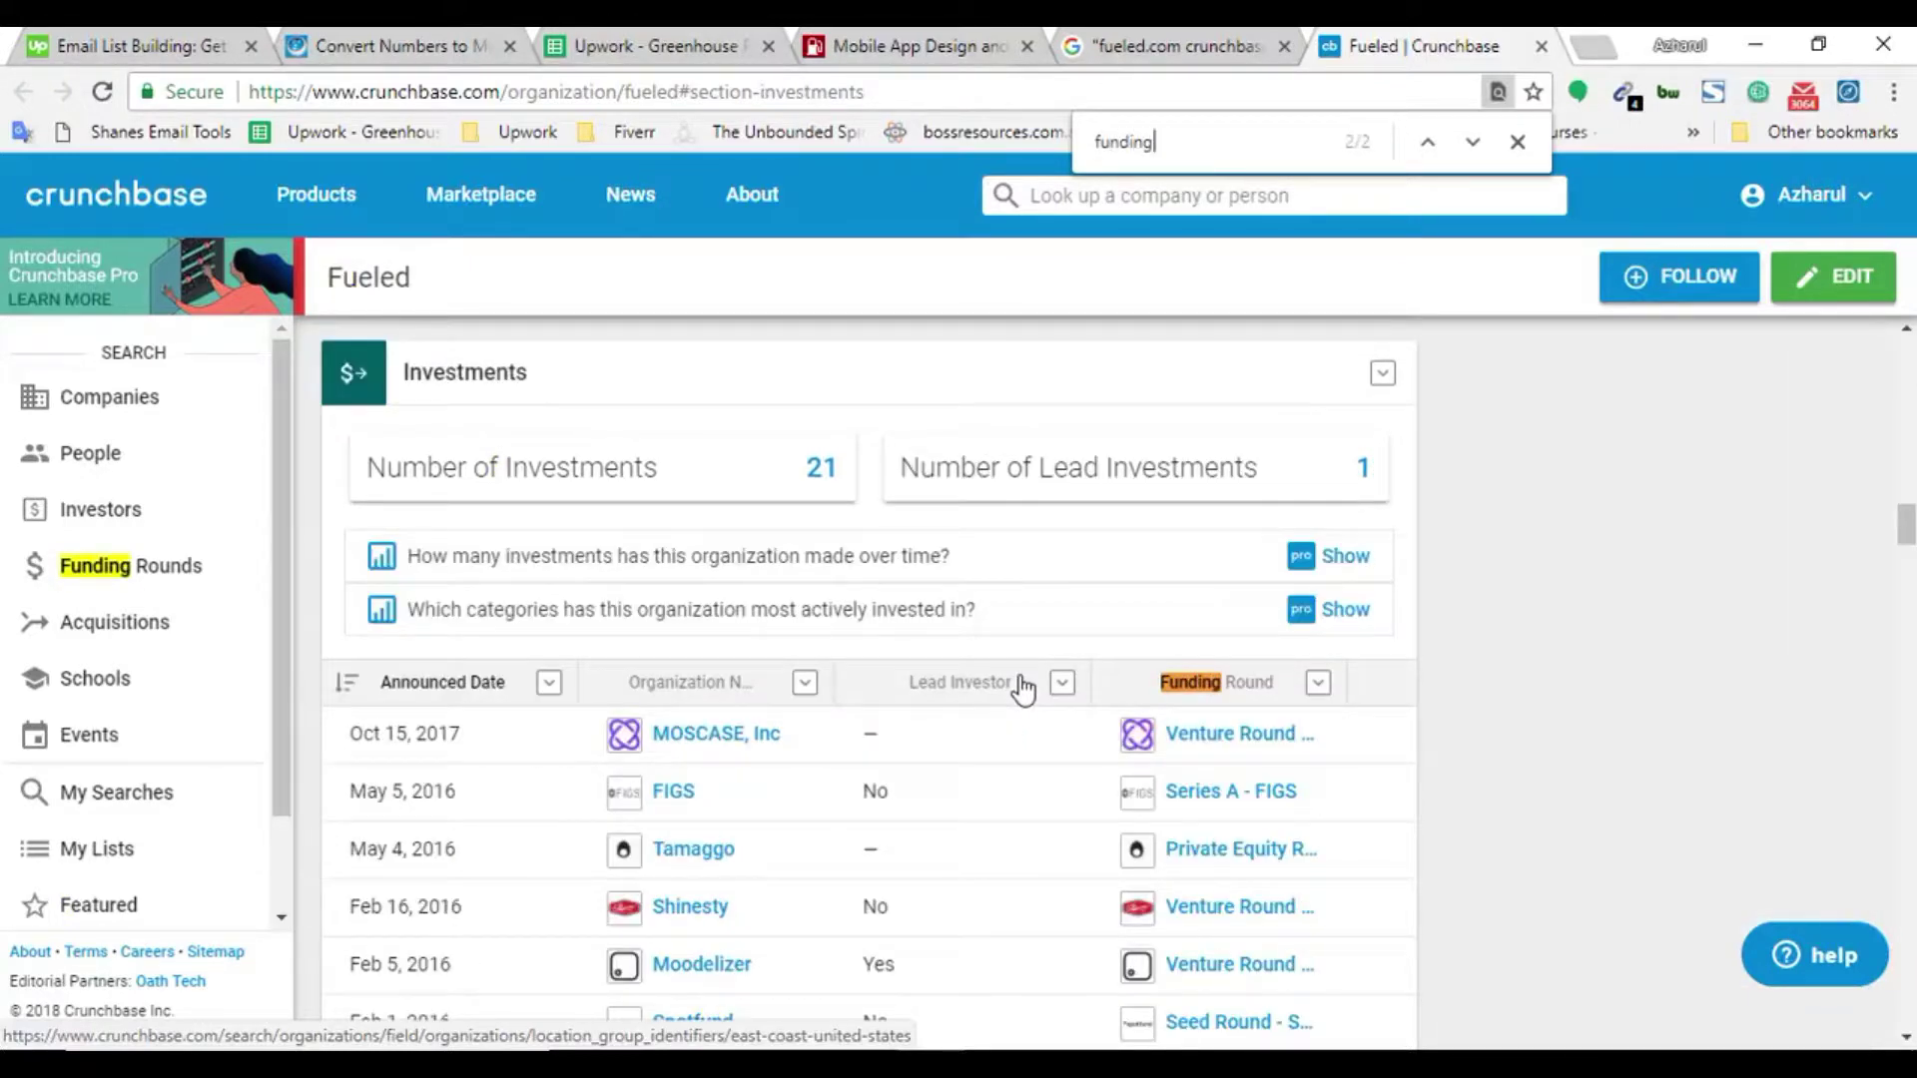
scroll(813, 751, up, 15)
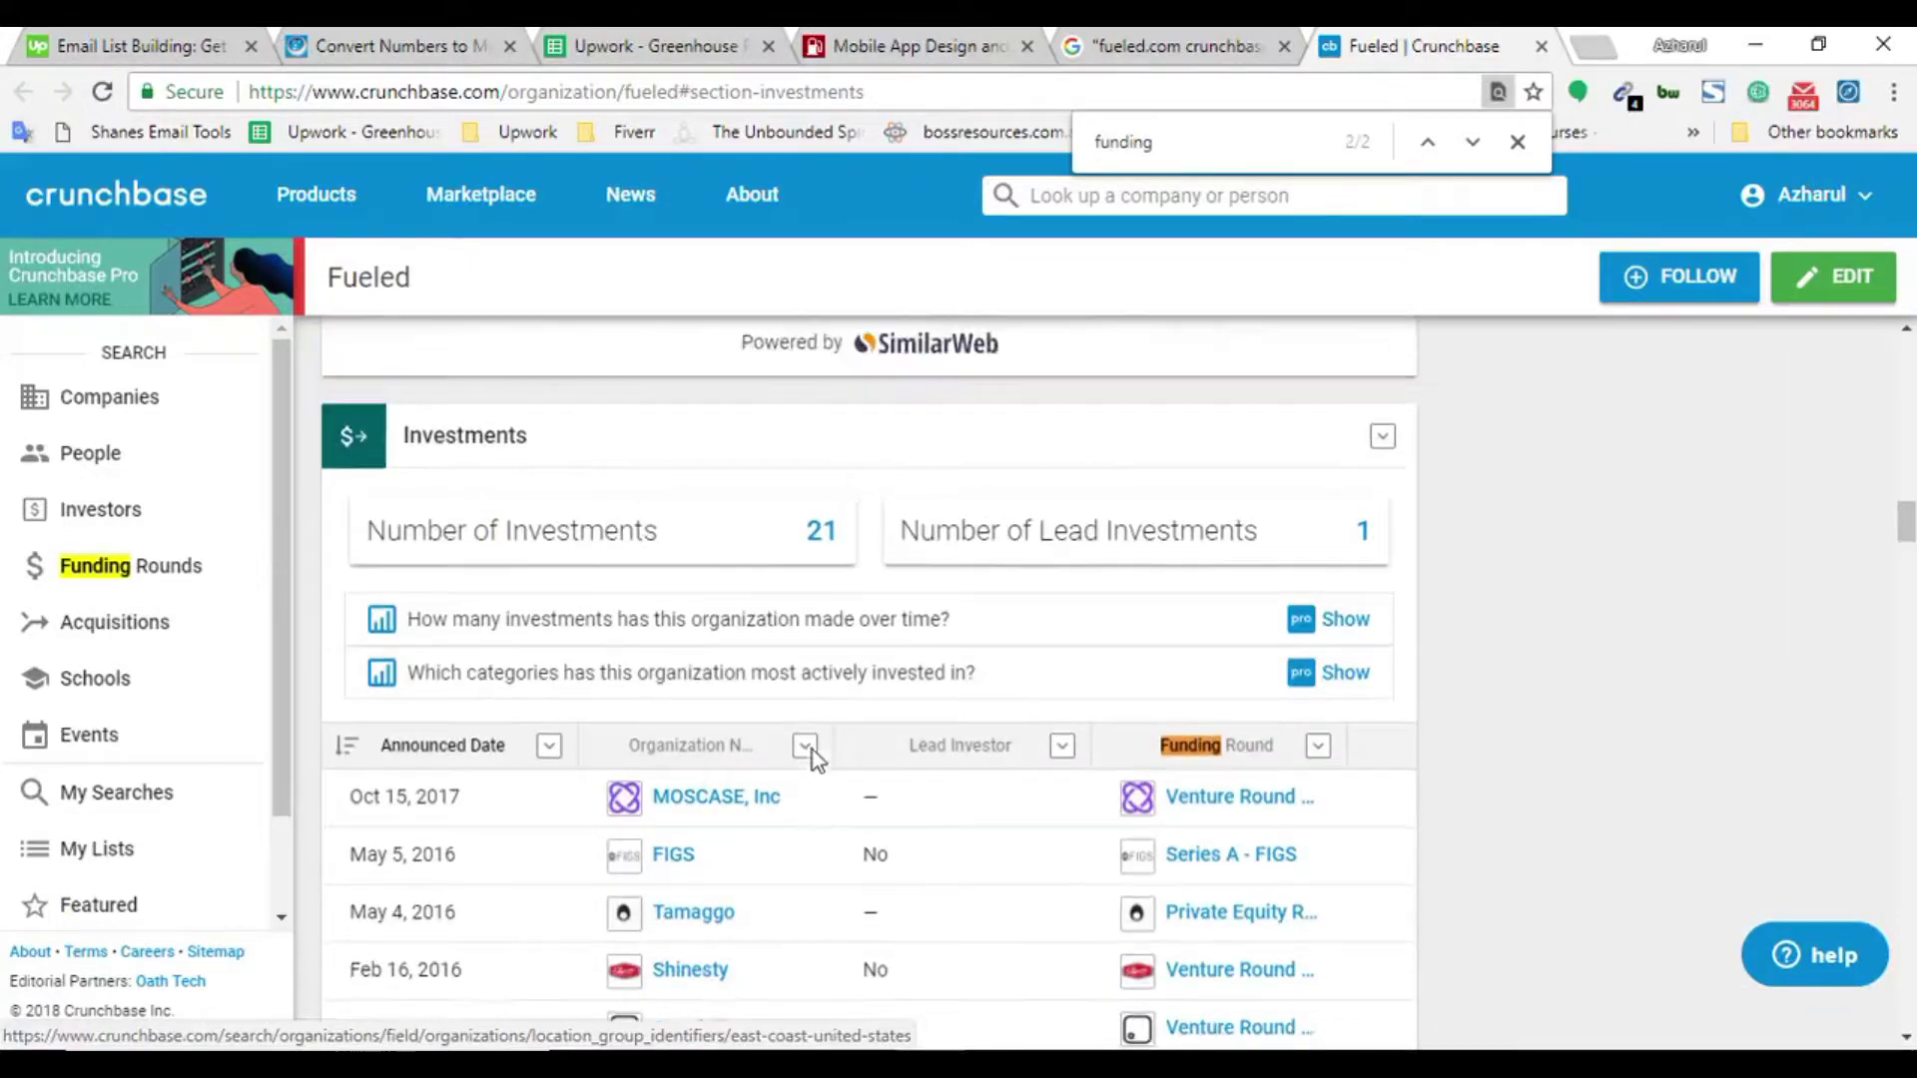
click(585, 40)
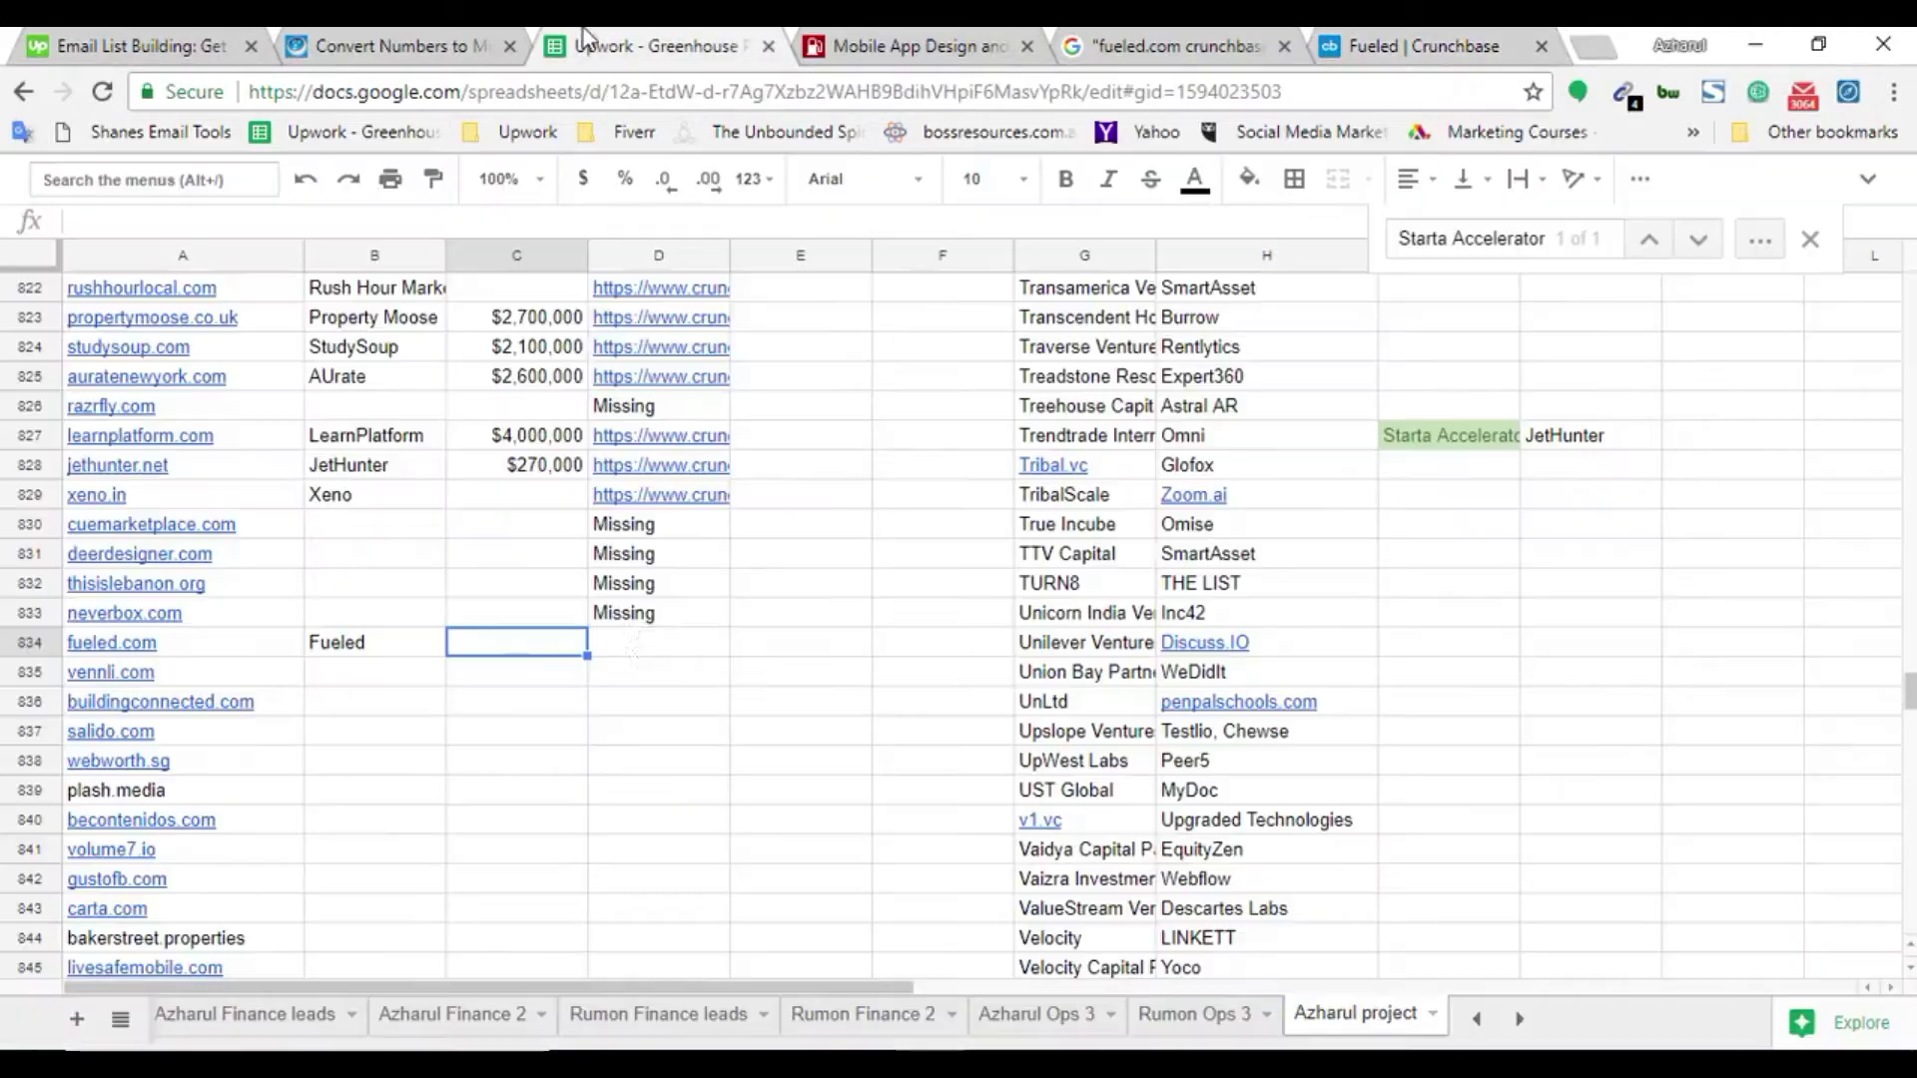
click(644, 655)
key(ctrl+9)
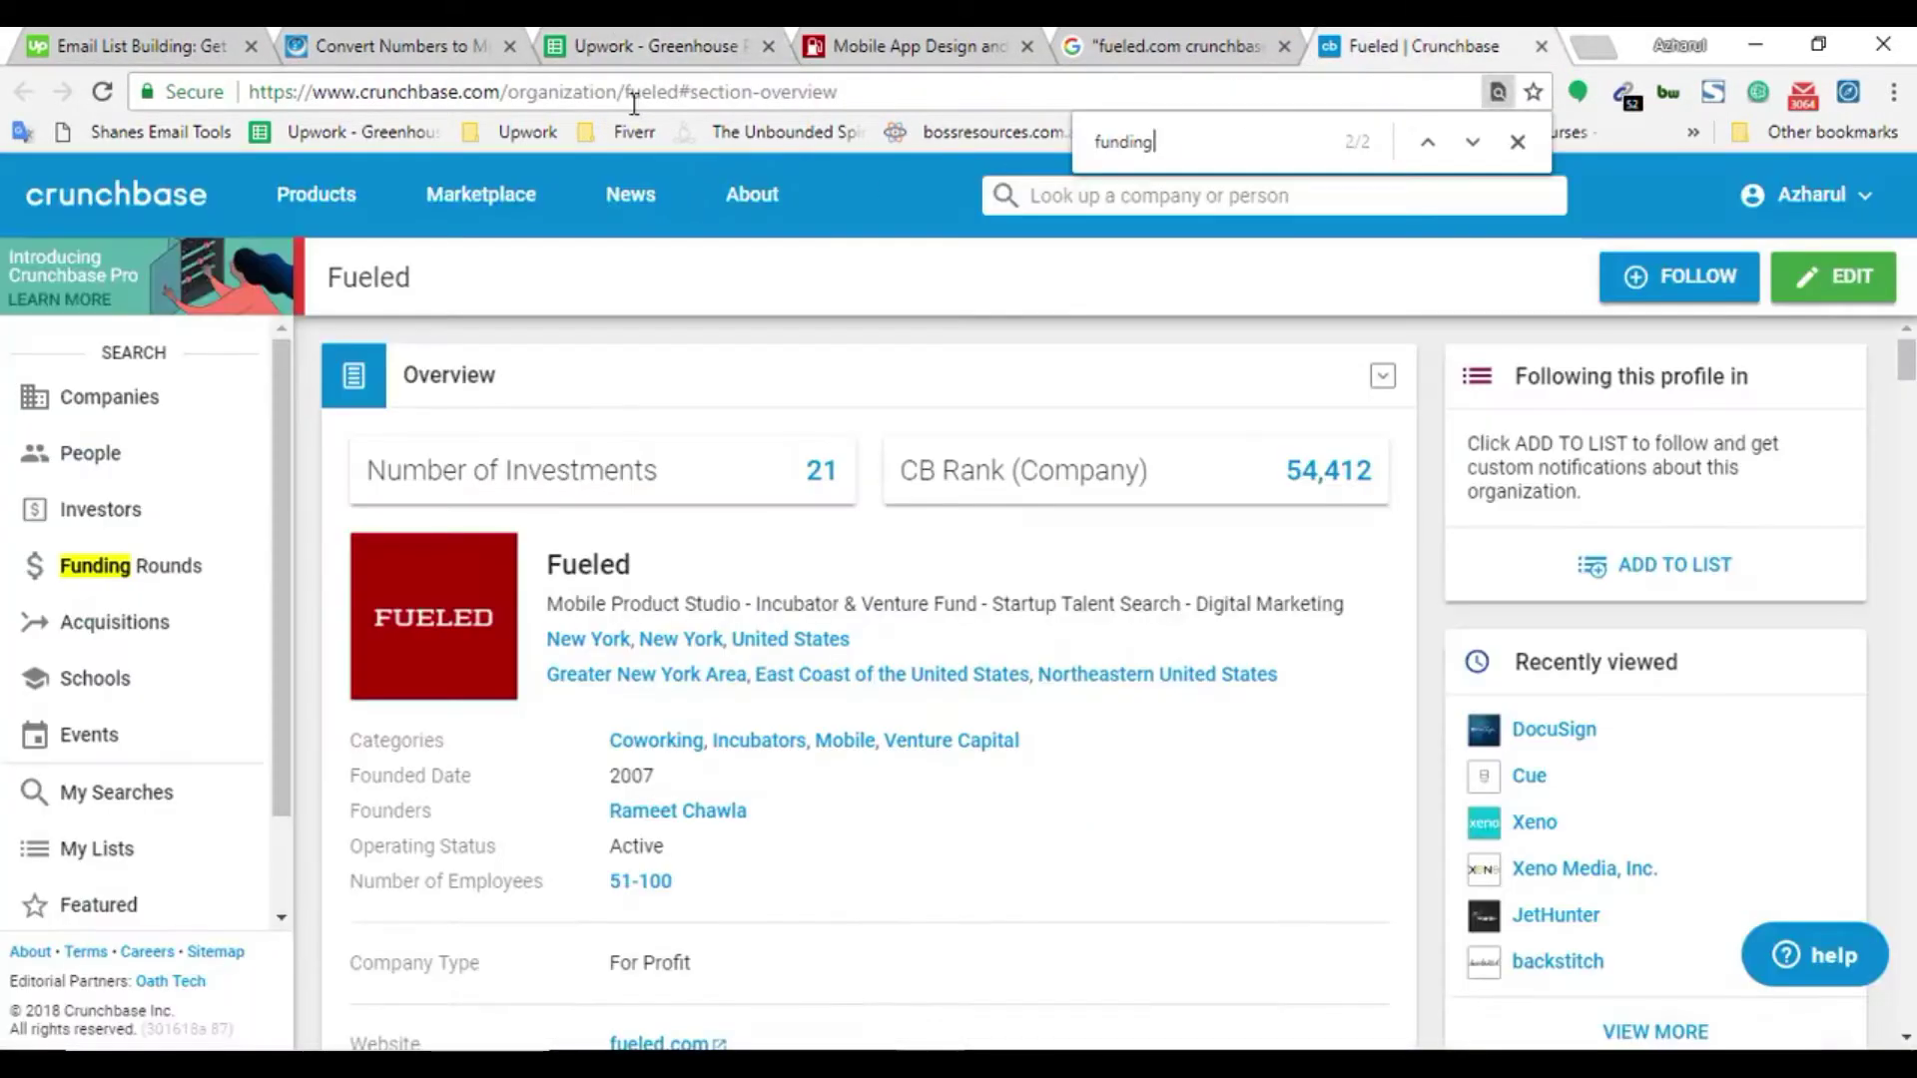
drag(685, 92, 248, 91)
key(BackSpace)
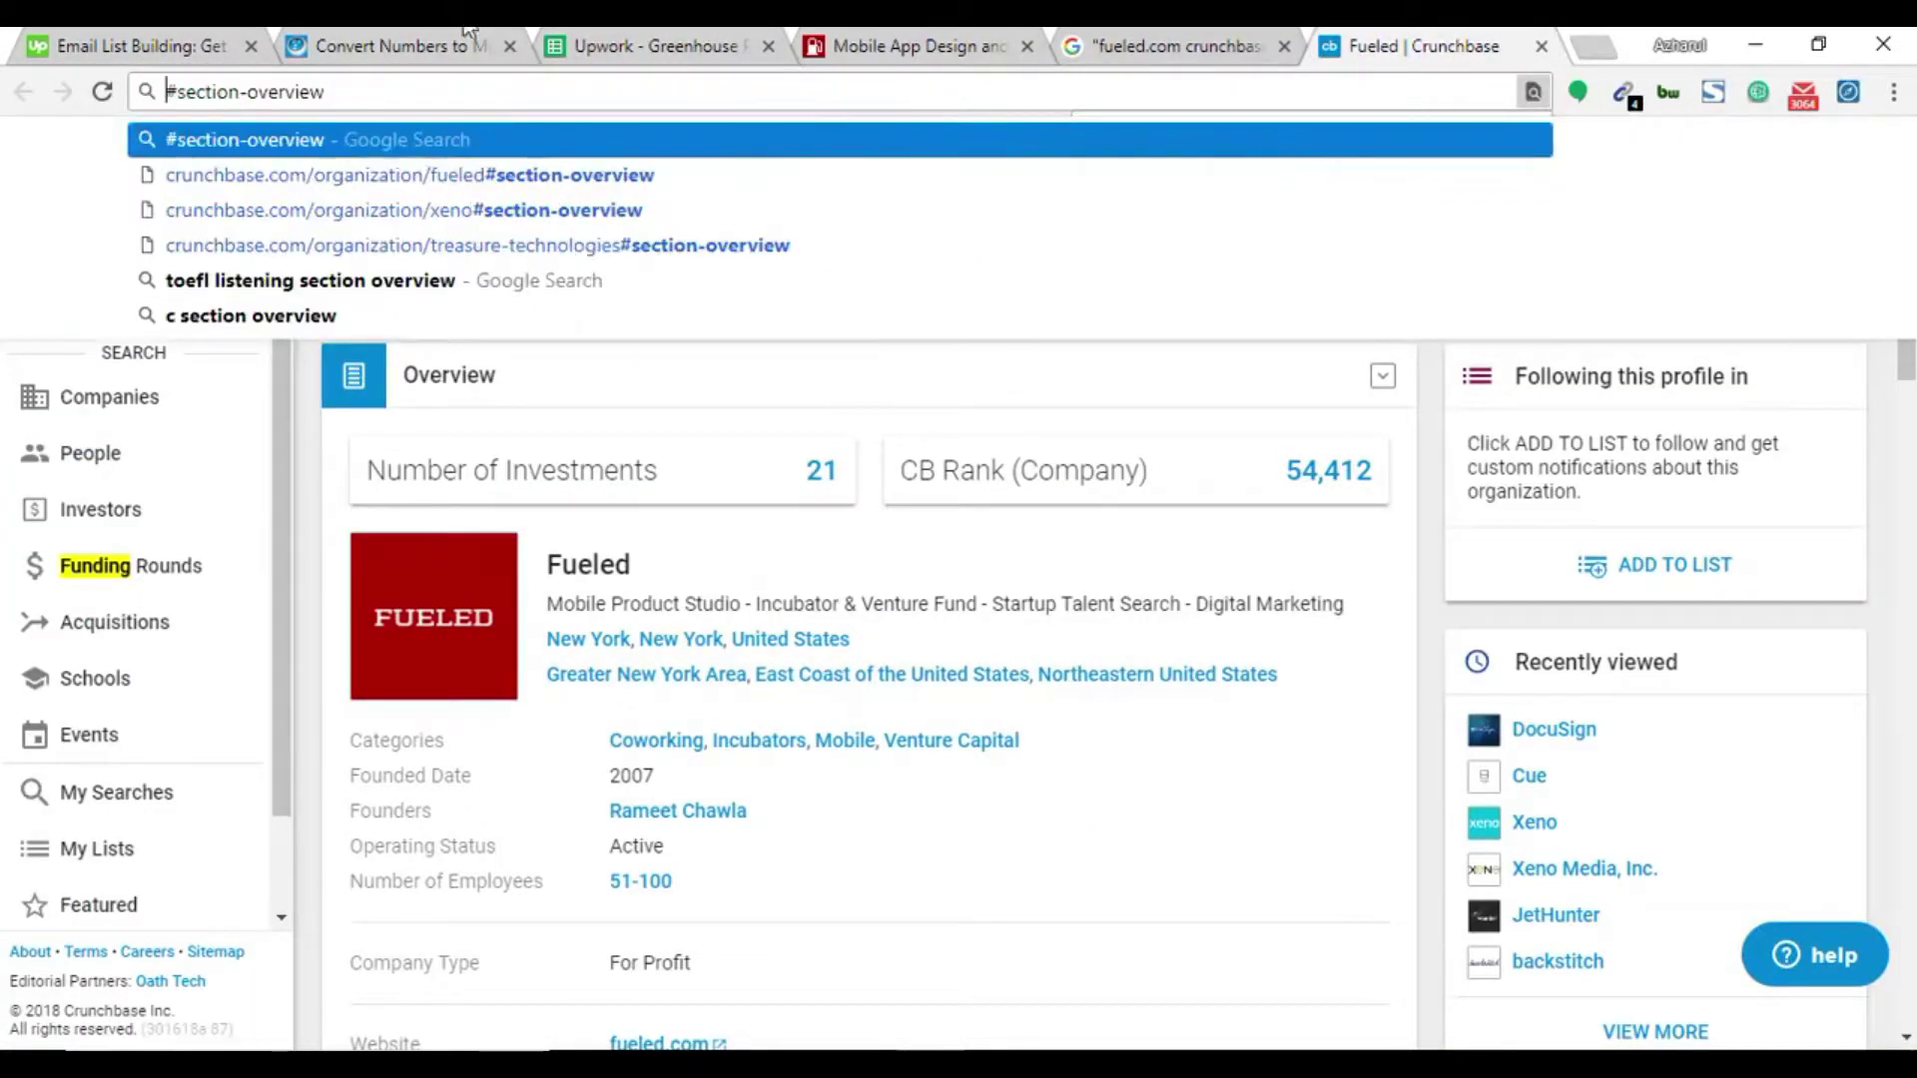
key(ctrl+2)
click(647, 40)
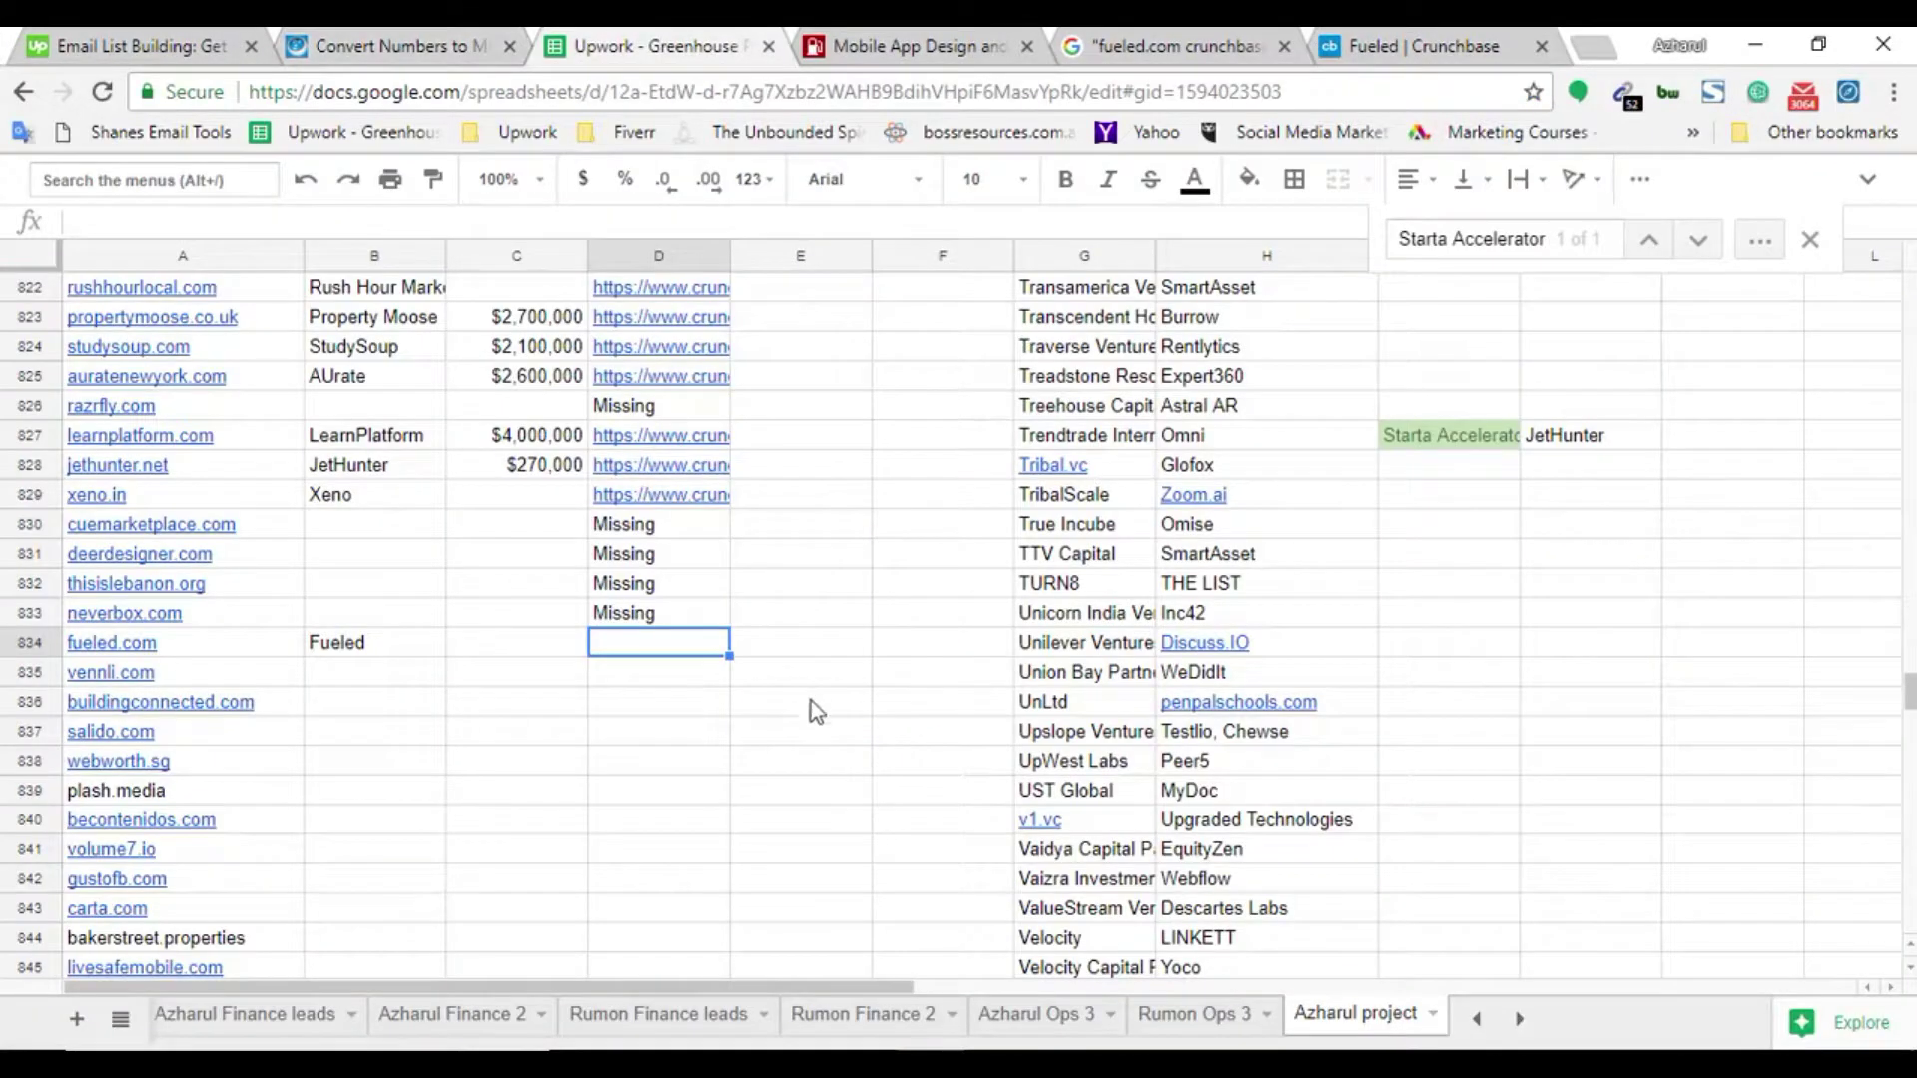
click(1453, 40)
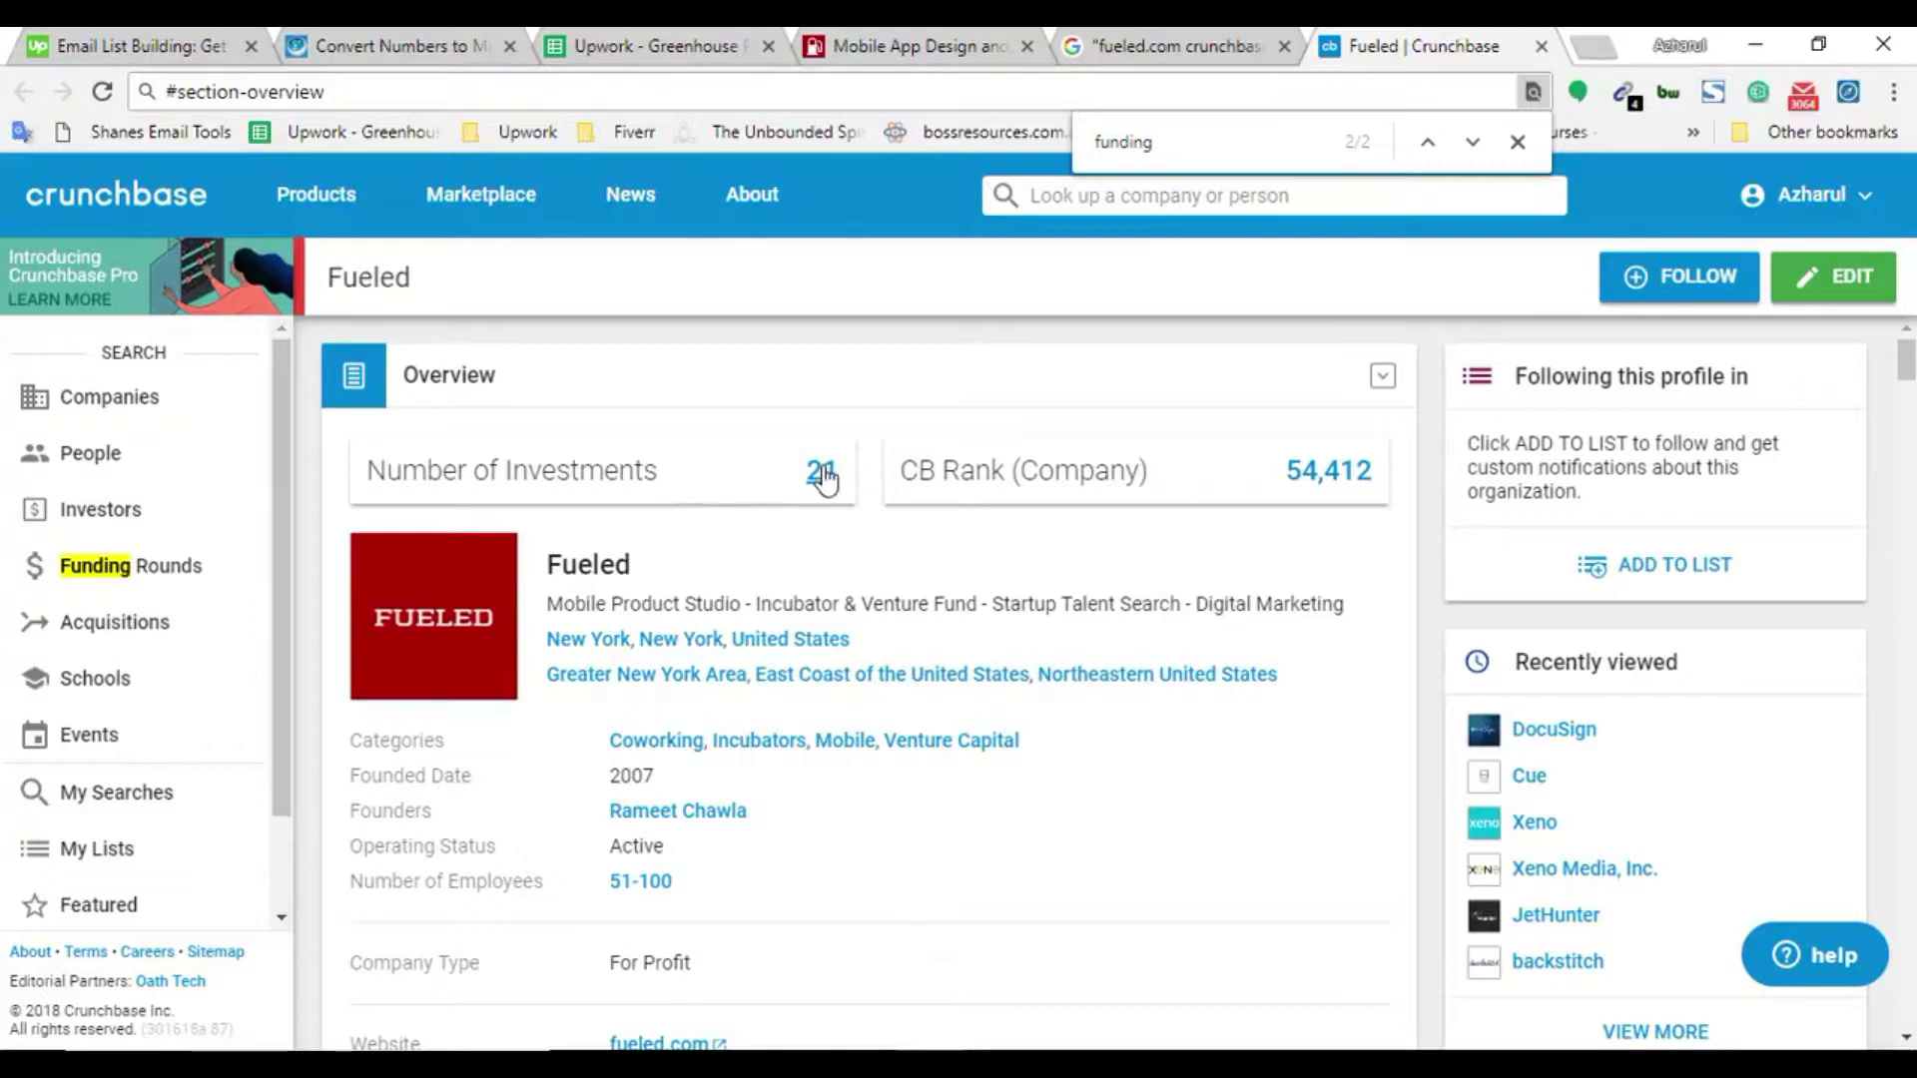
click(647, 40)
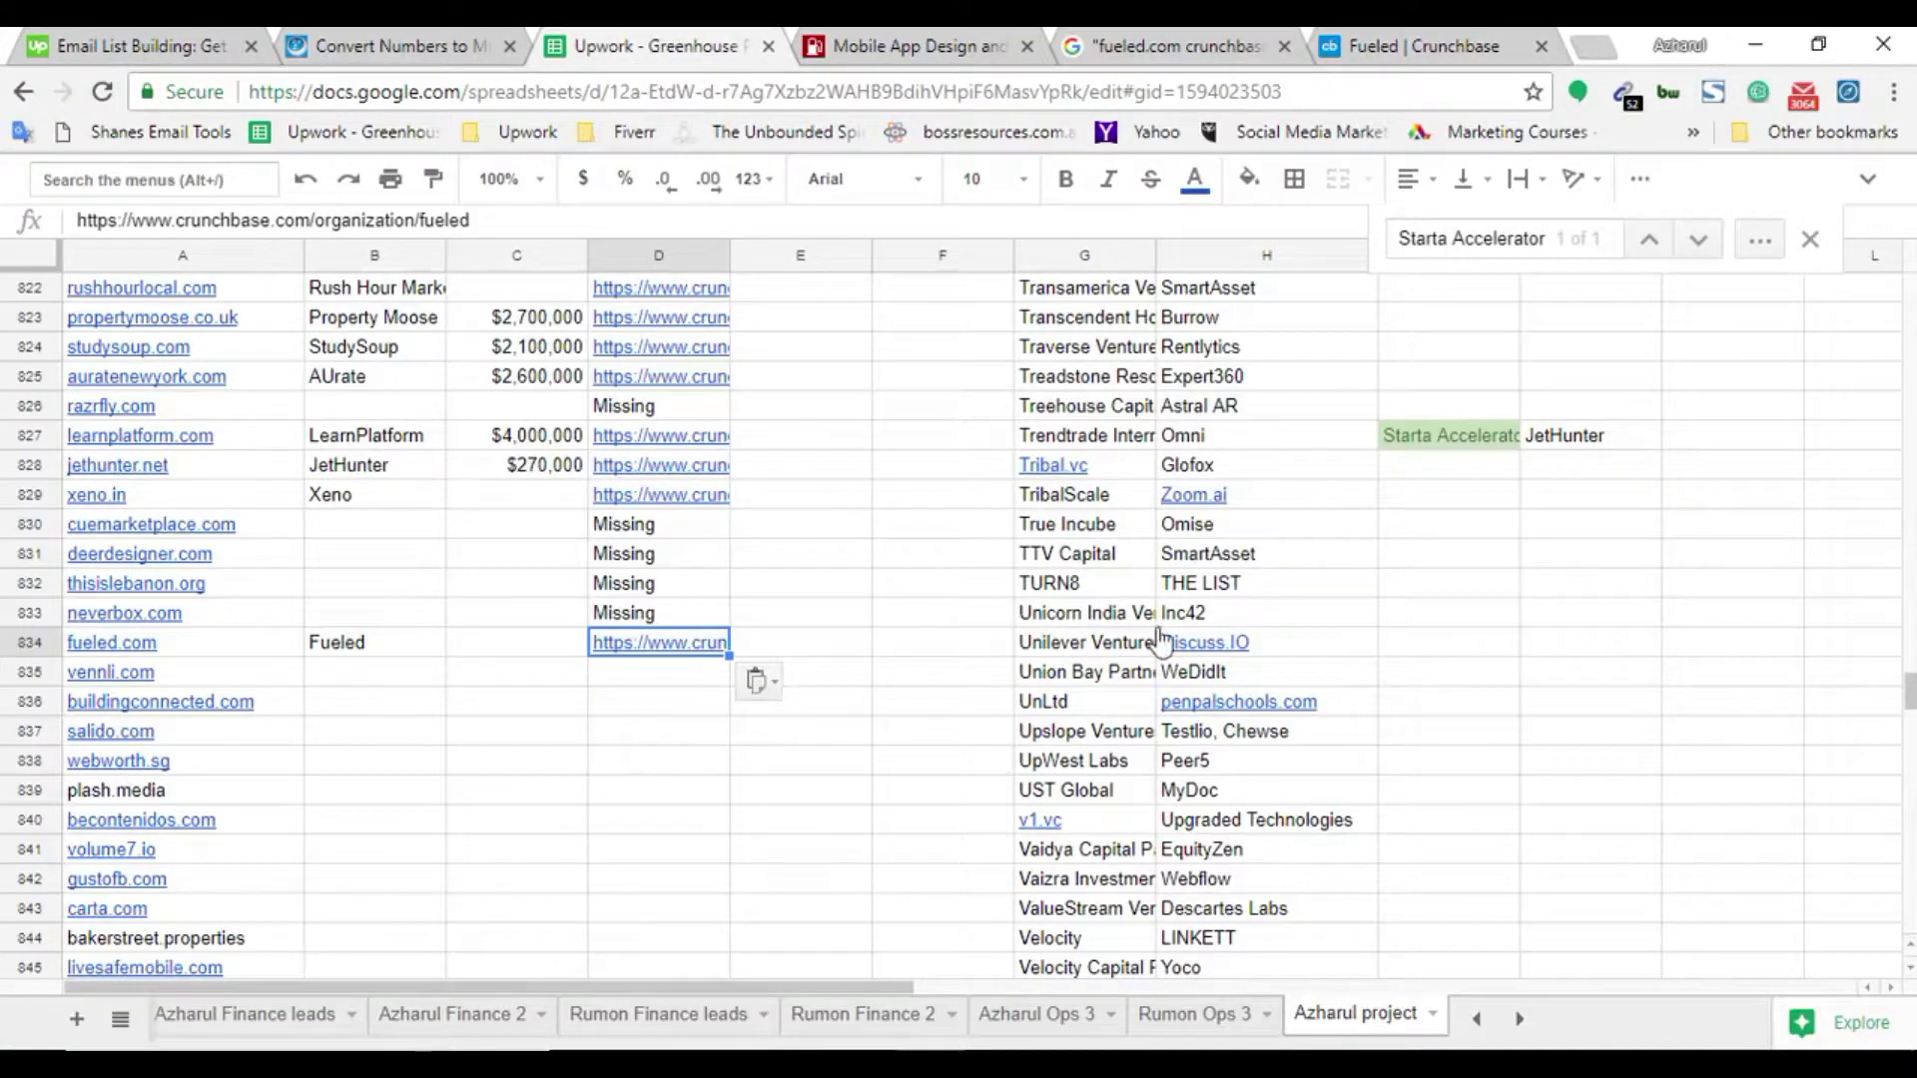
Open the list of funding rounds behind Fueled's number of investments on Crunchbase and look through its transactions
click(1462, 45)
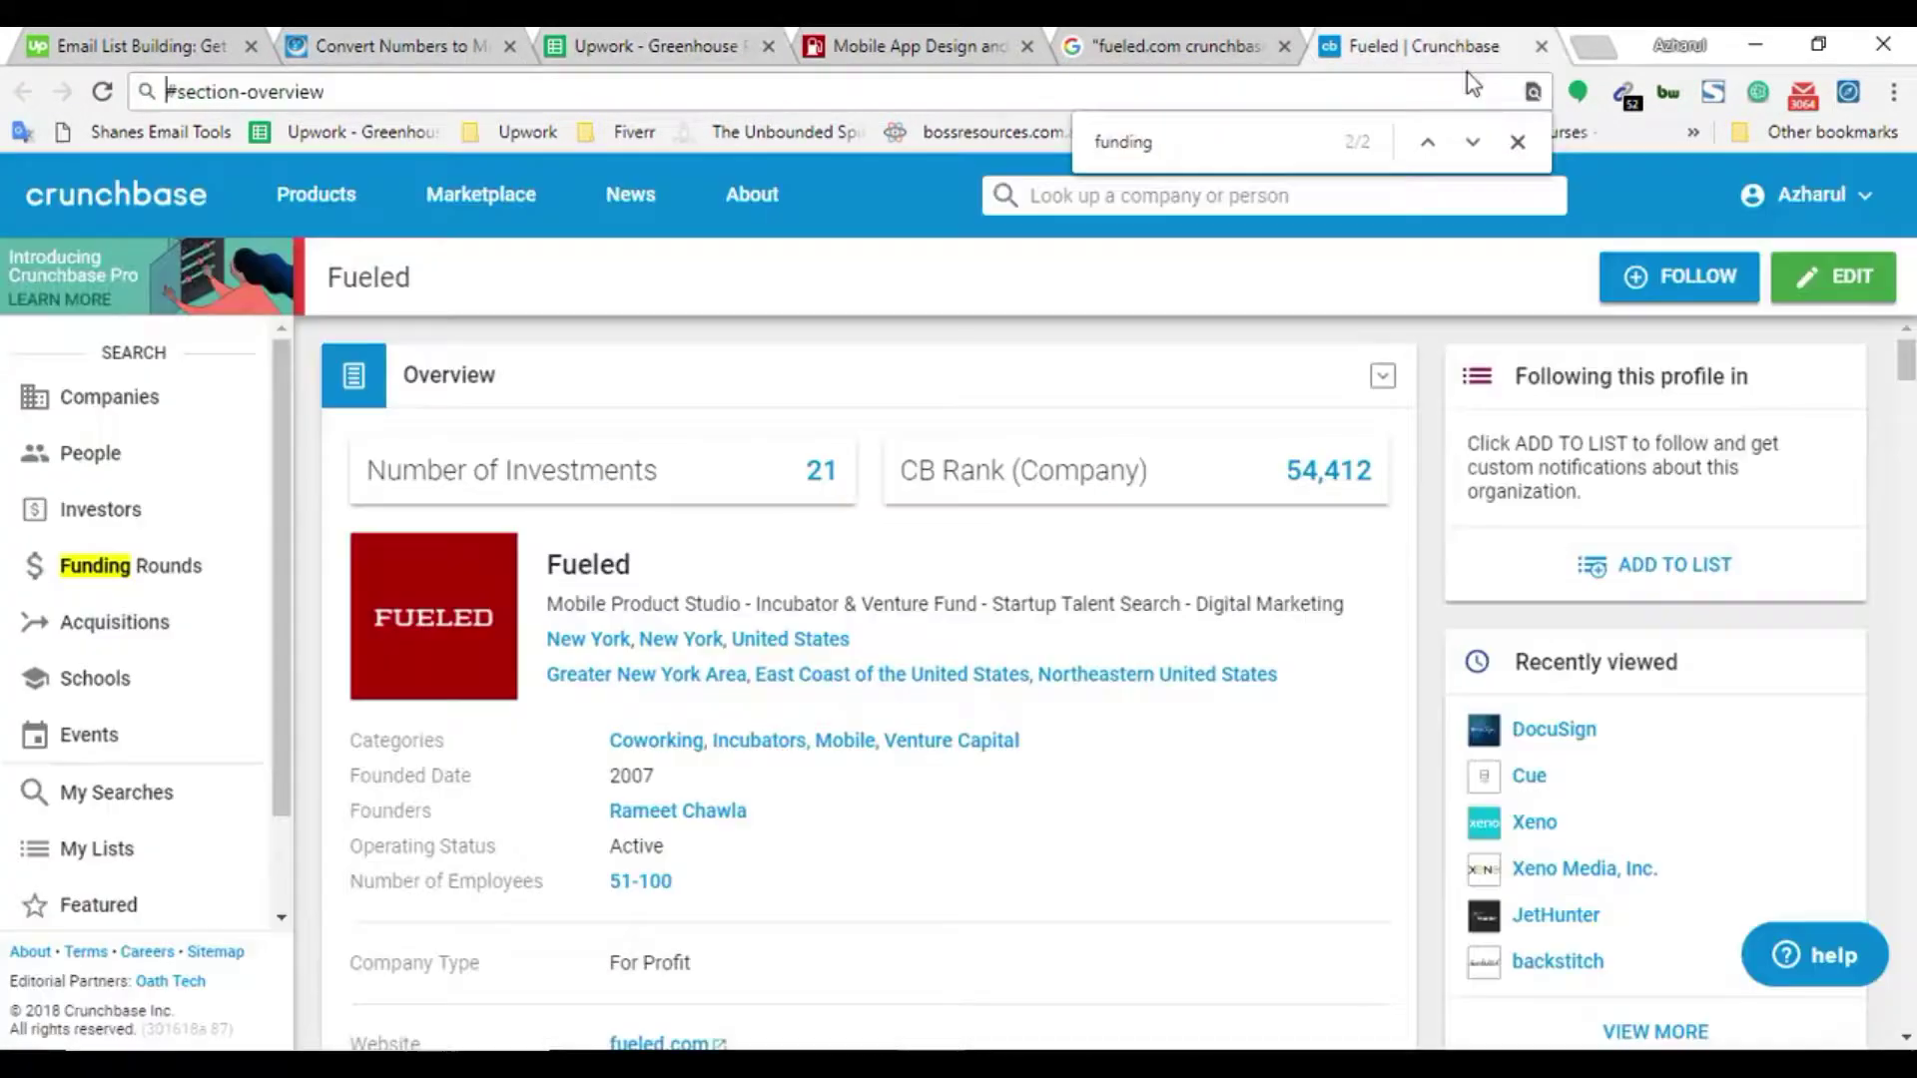
click(817, 471)
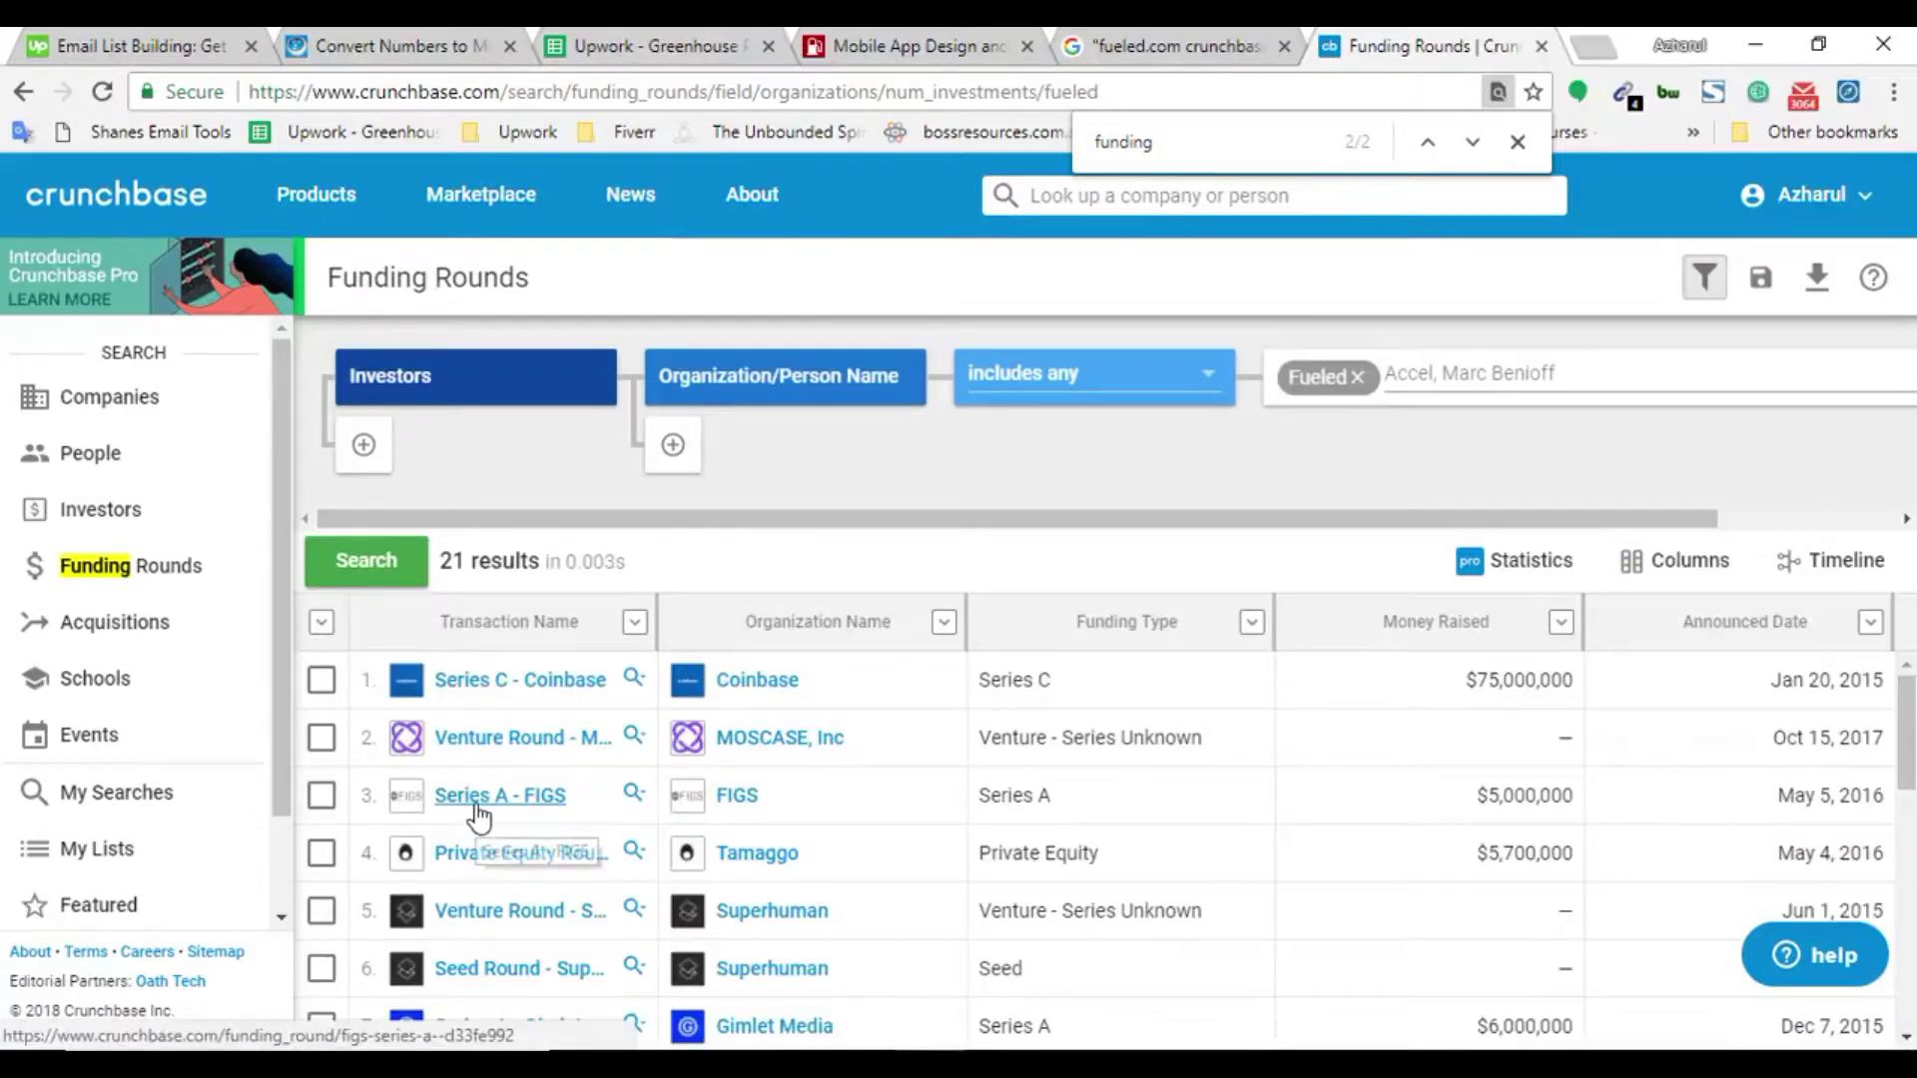
scroll(1098, 849, down, 8)
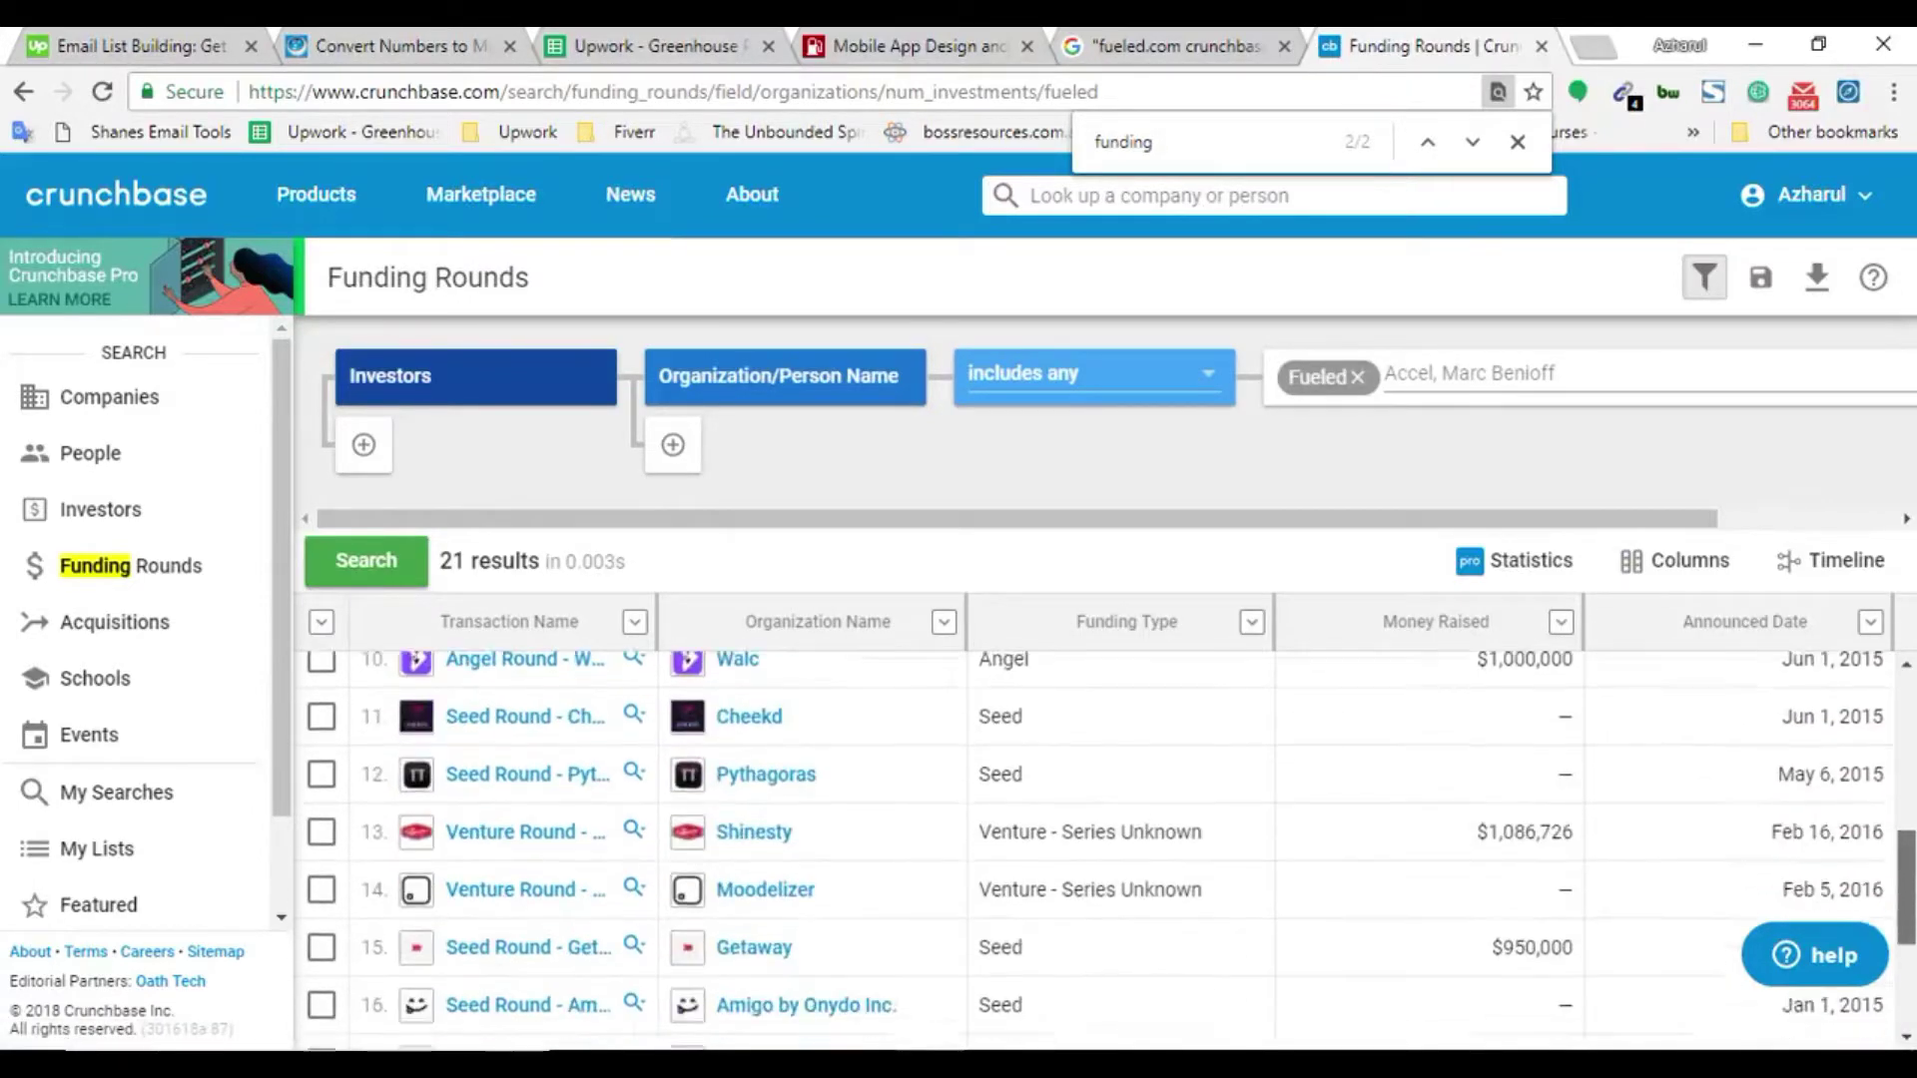
scroll(1099, 849, up, 8)
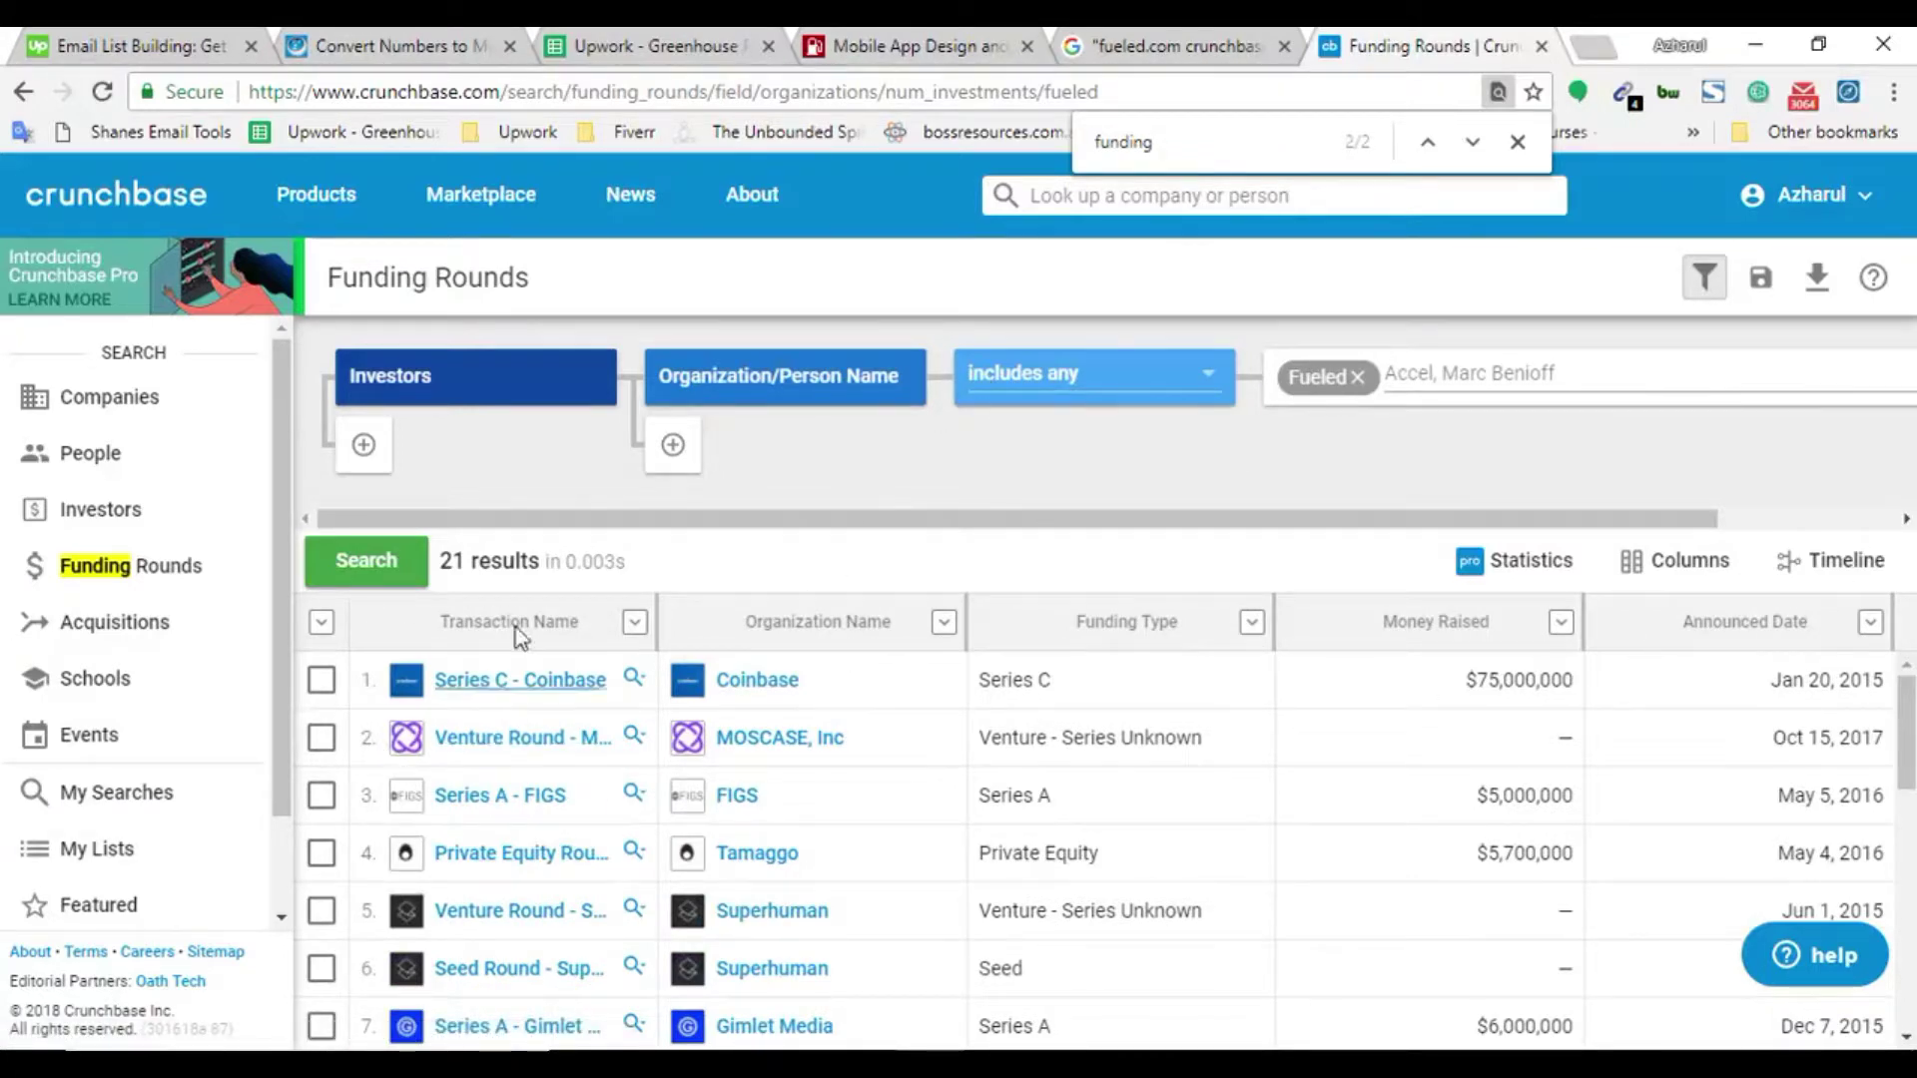
click(557, 42)
click(1398, 45)
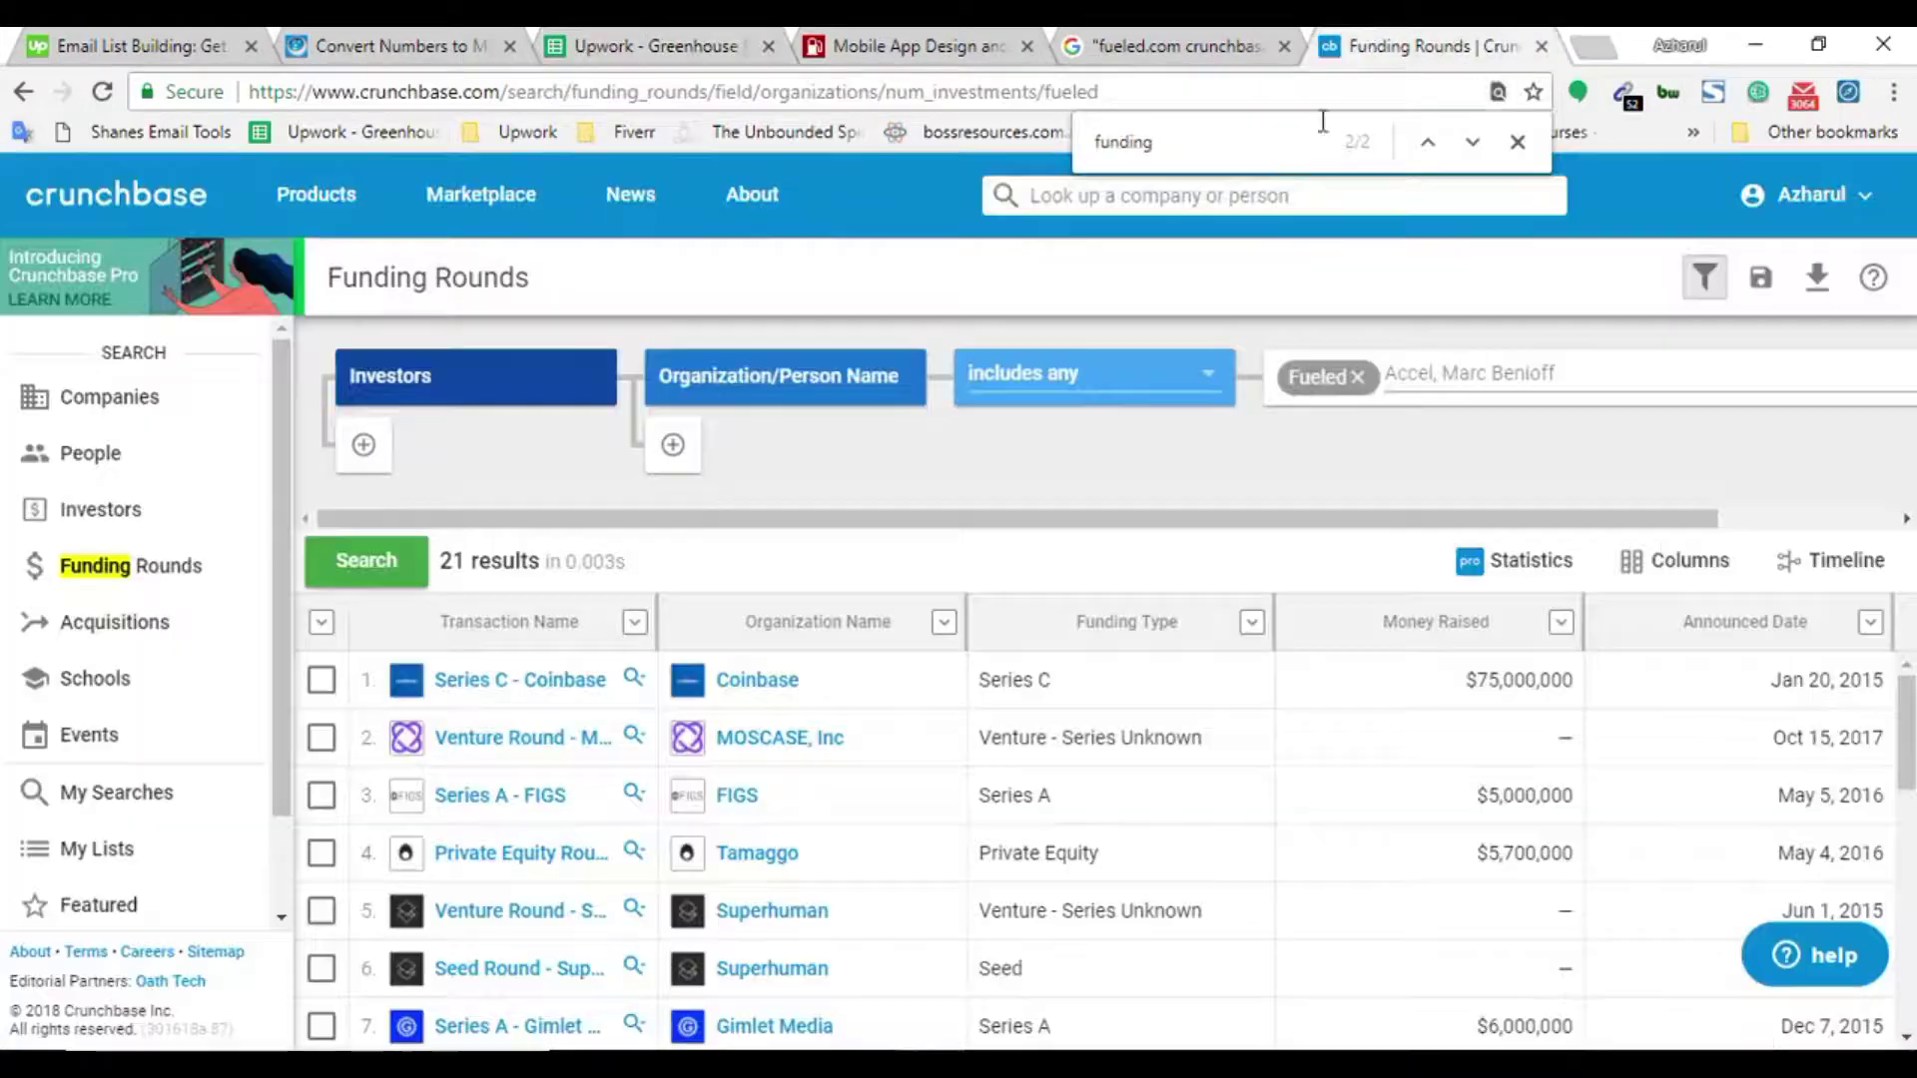
Copy the transaction name "Series C - Coinbase", search the spreadsheet for it, and paste it into I828
right_click(507, 685)
click(586, 544)
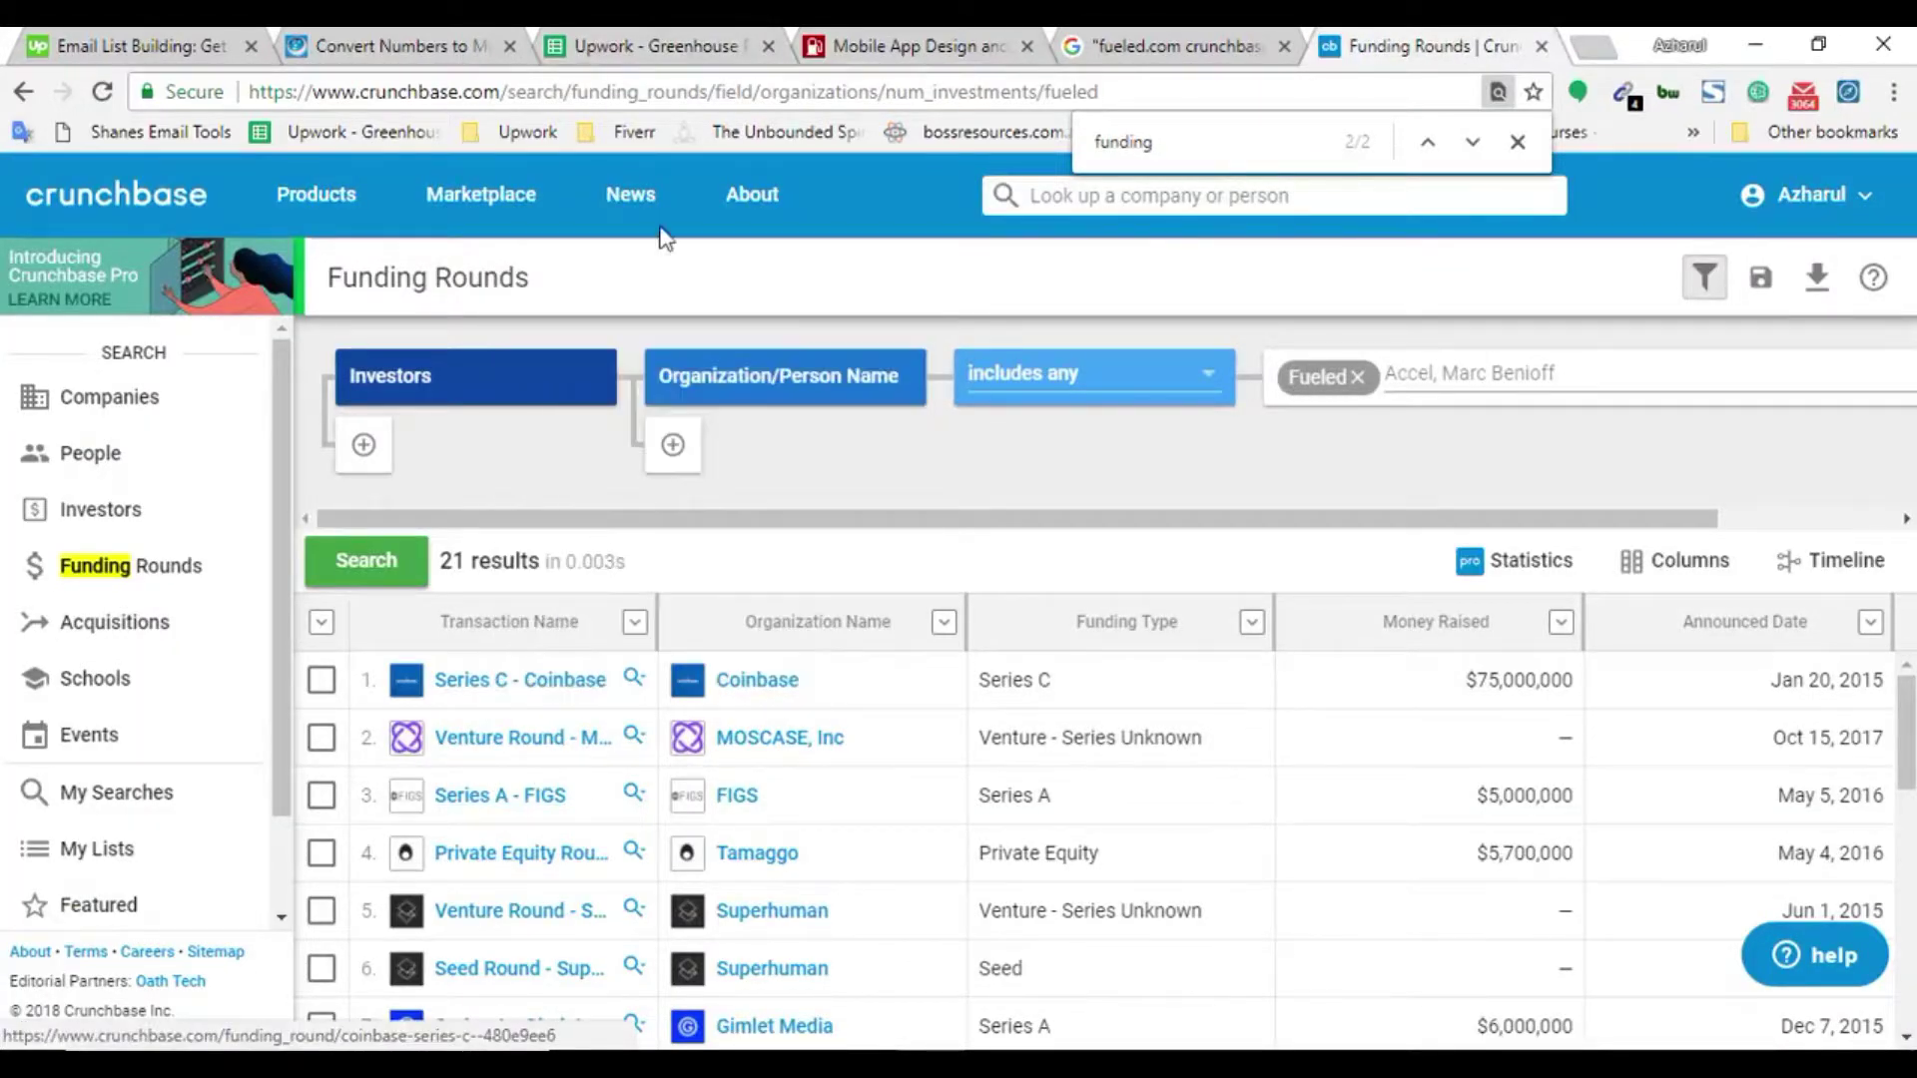
click(677, 80)
click(625, 35)
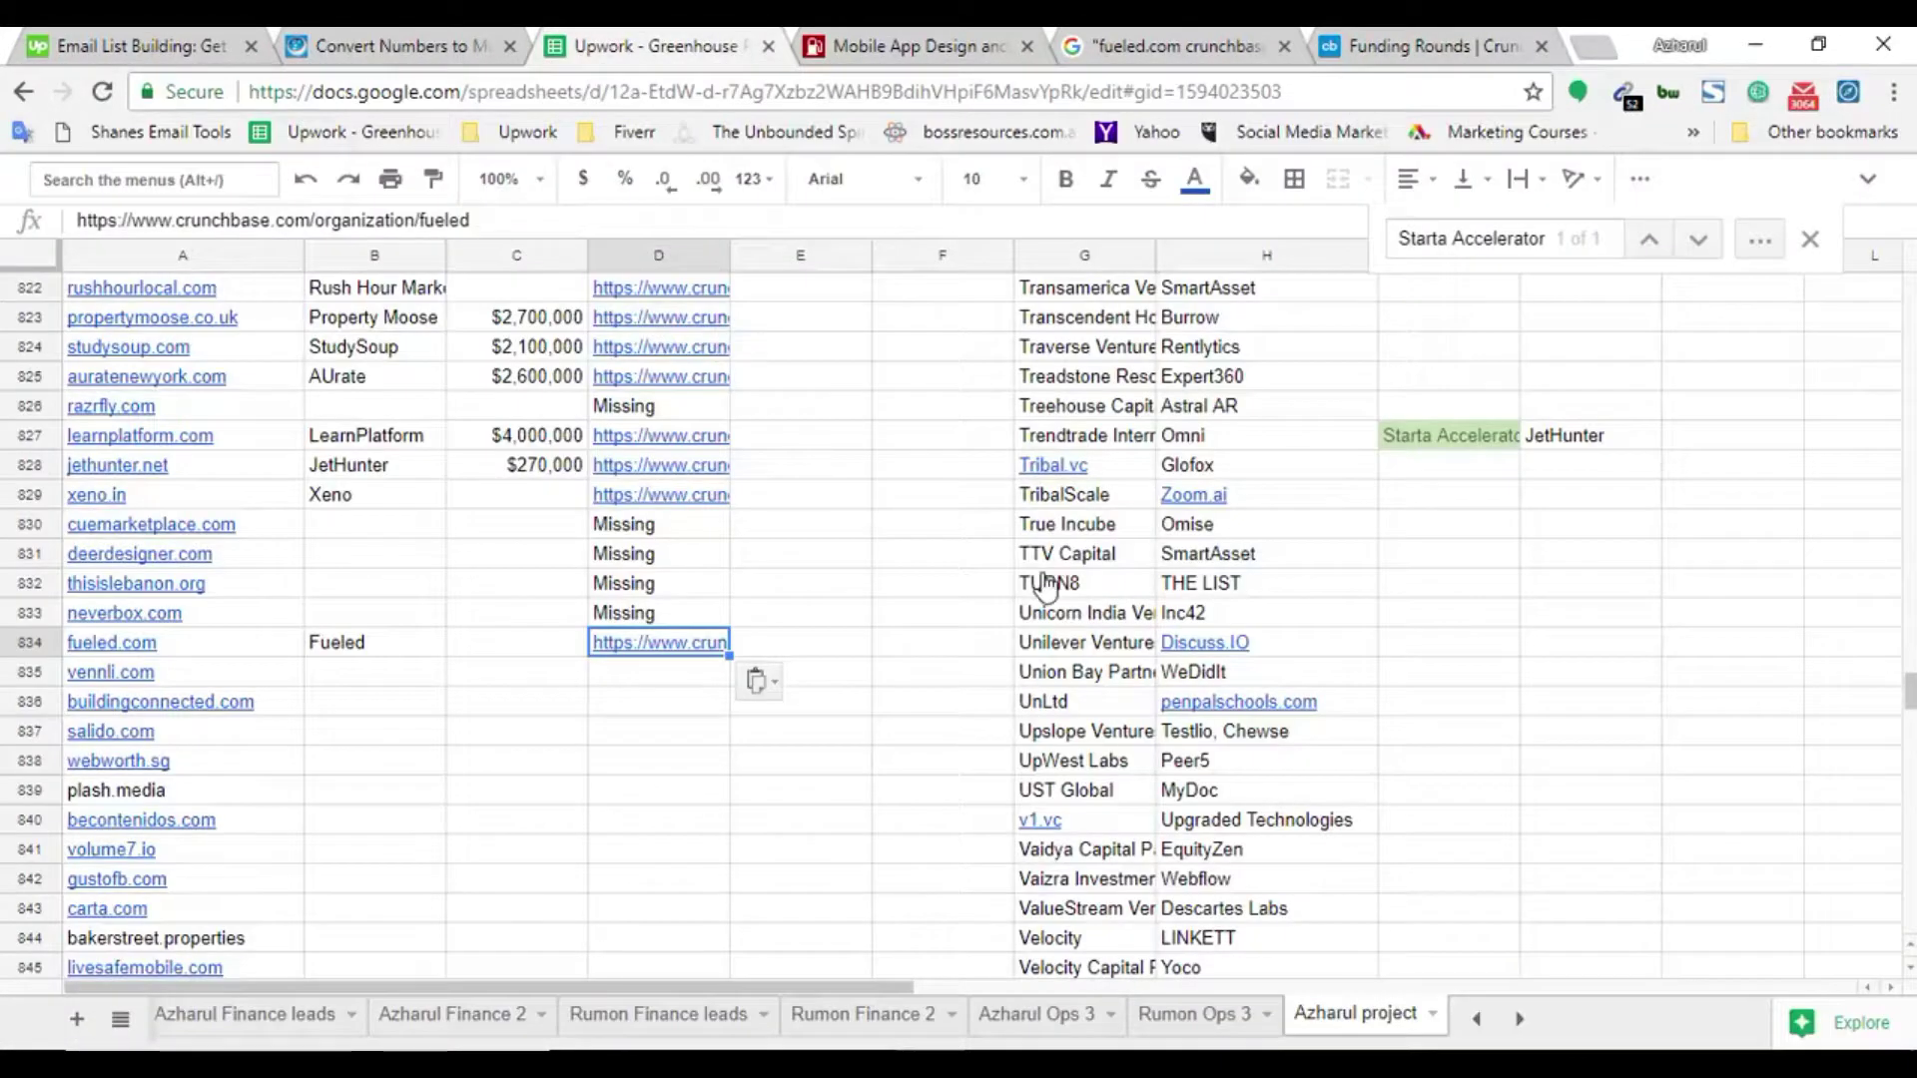
key(ctrl+f)
text(Series C - Coinbase)
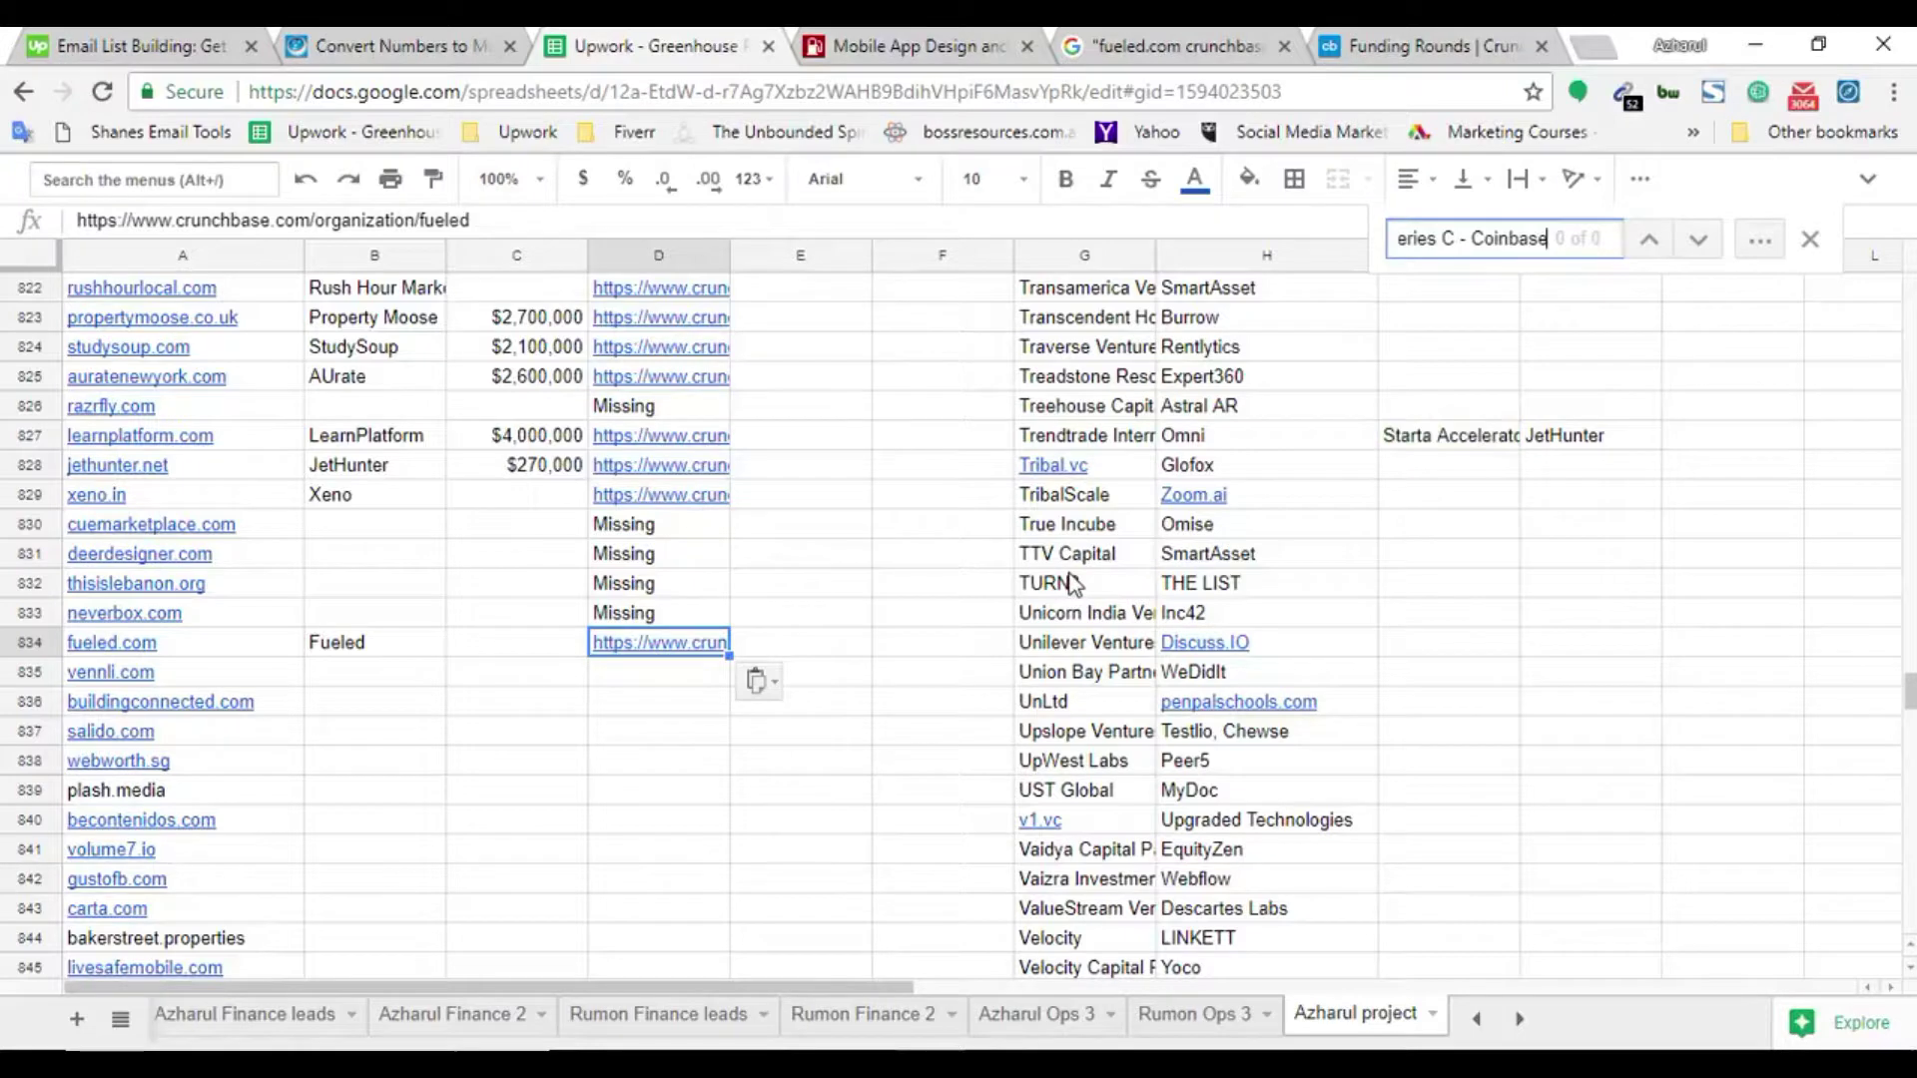
click(1445, 465)
text(Series C - Coinbase)
Copy the transaction name "Venture Round - MOSCASE, Inc" from Crunchbase, search the spreadsheet for it, and paste it into I829
click(1488, 46)
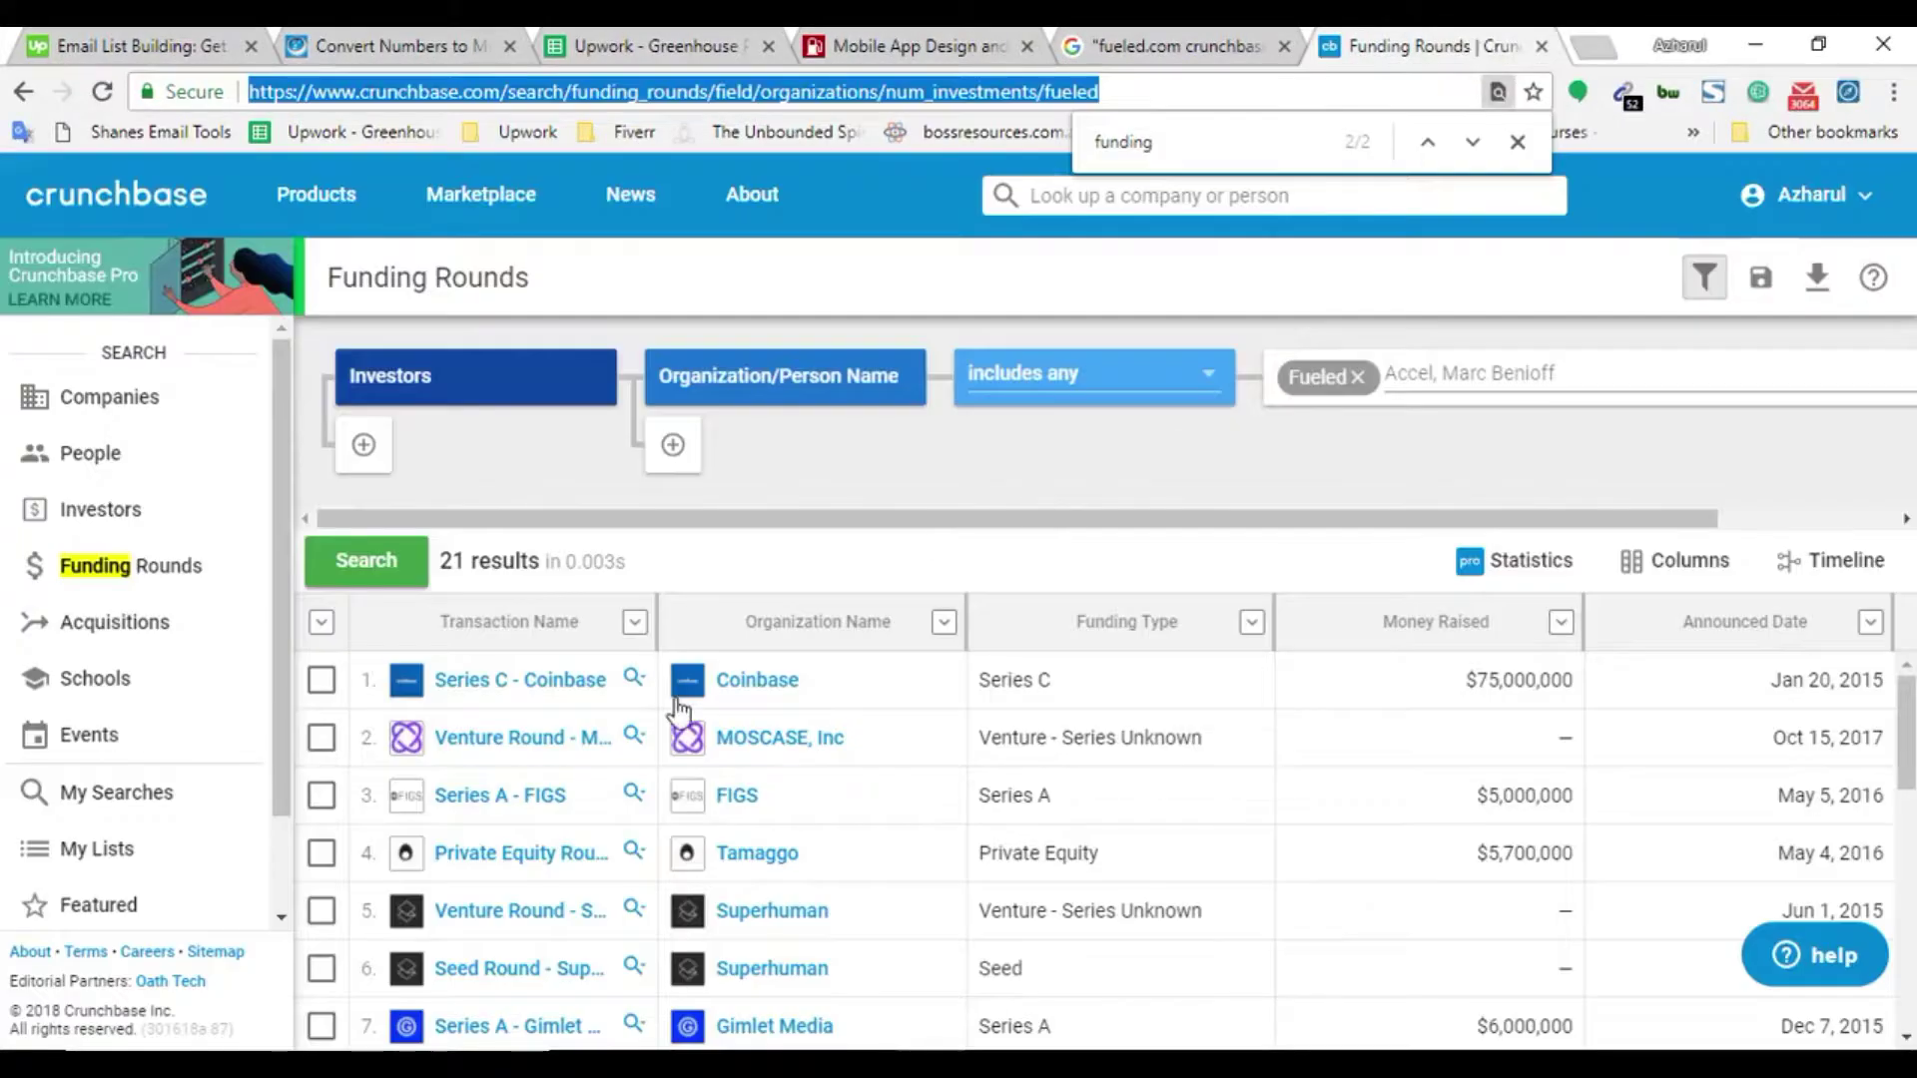
right_click(527, 738)
click(599, 595)
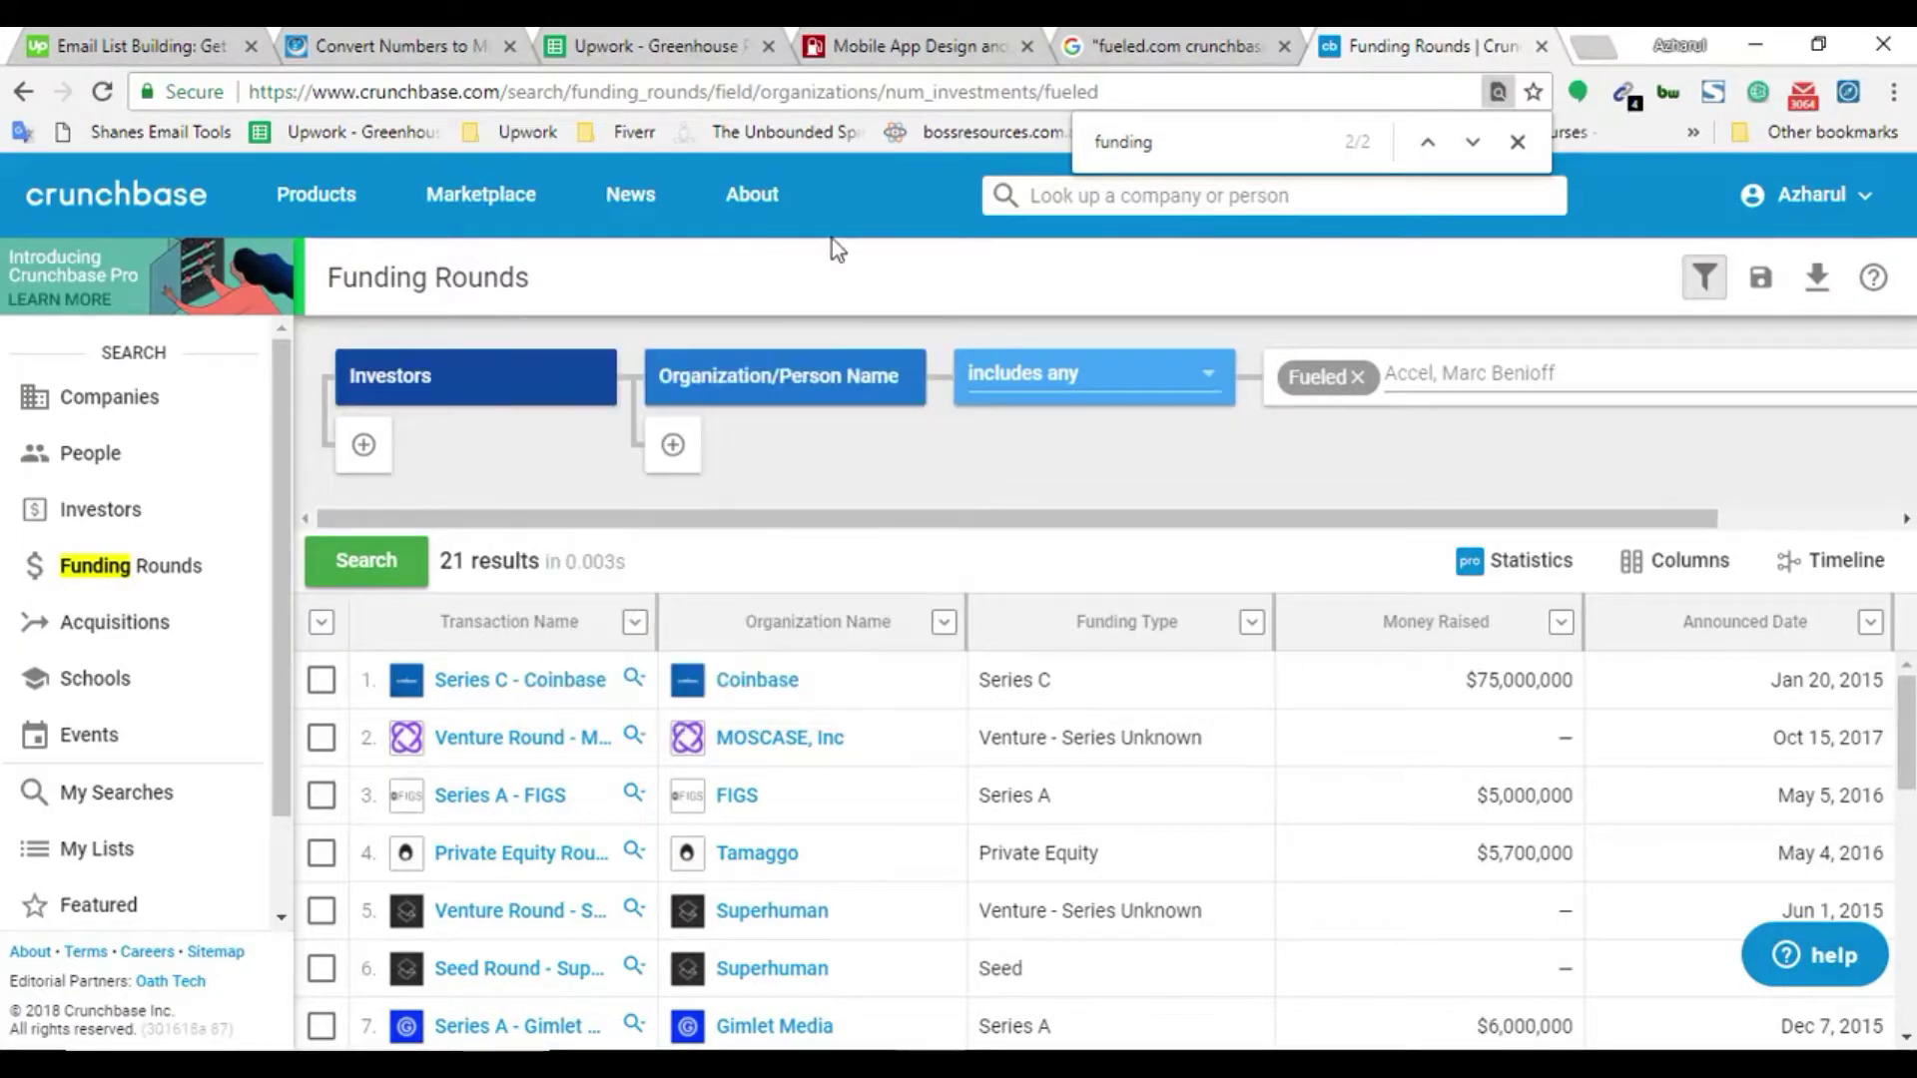
click(806, 91)
key(ctrl+v)
key(ctrl+a)
key(Escape)
click(654, 45)
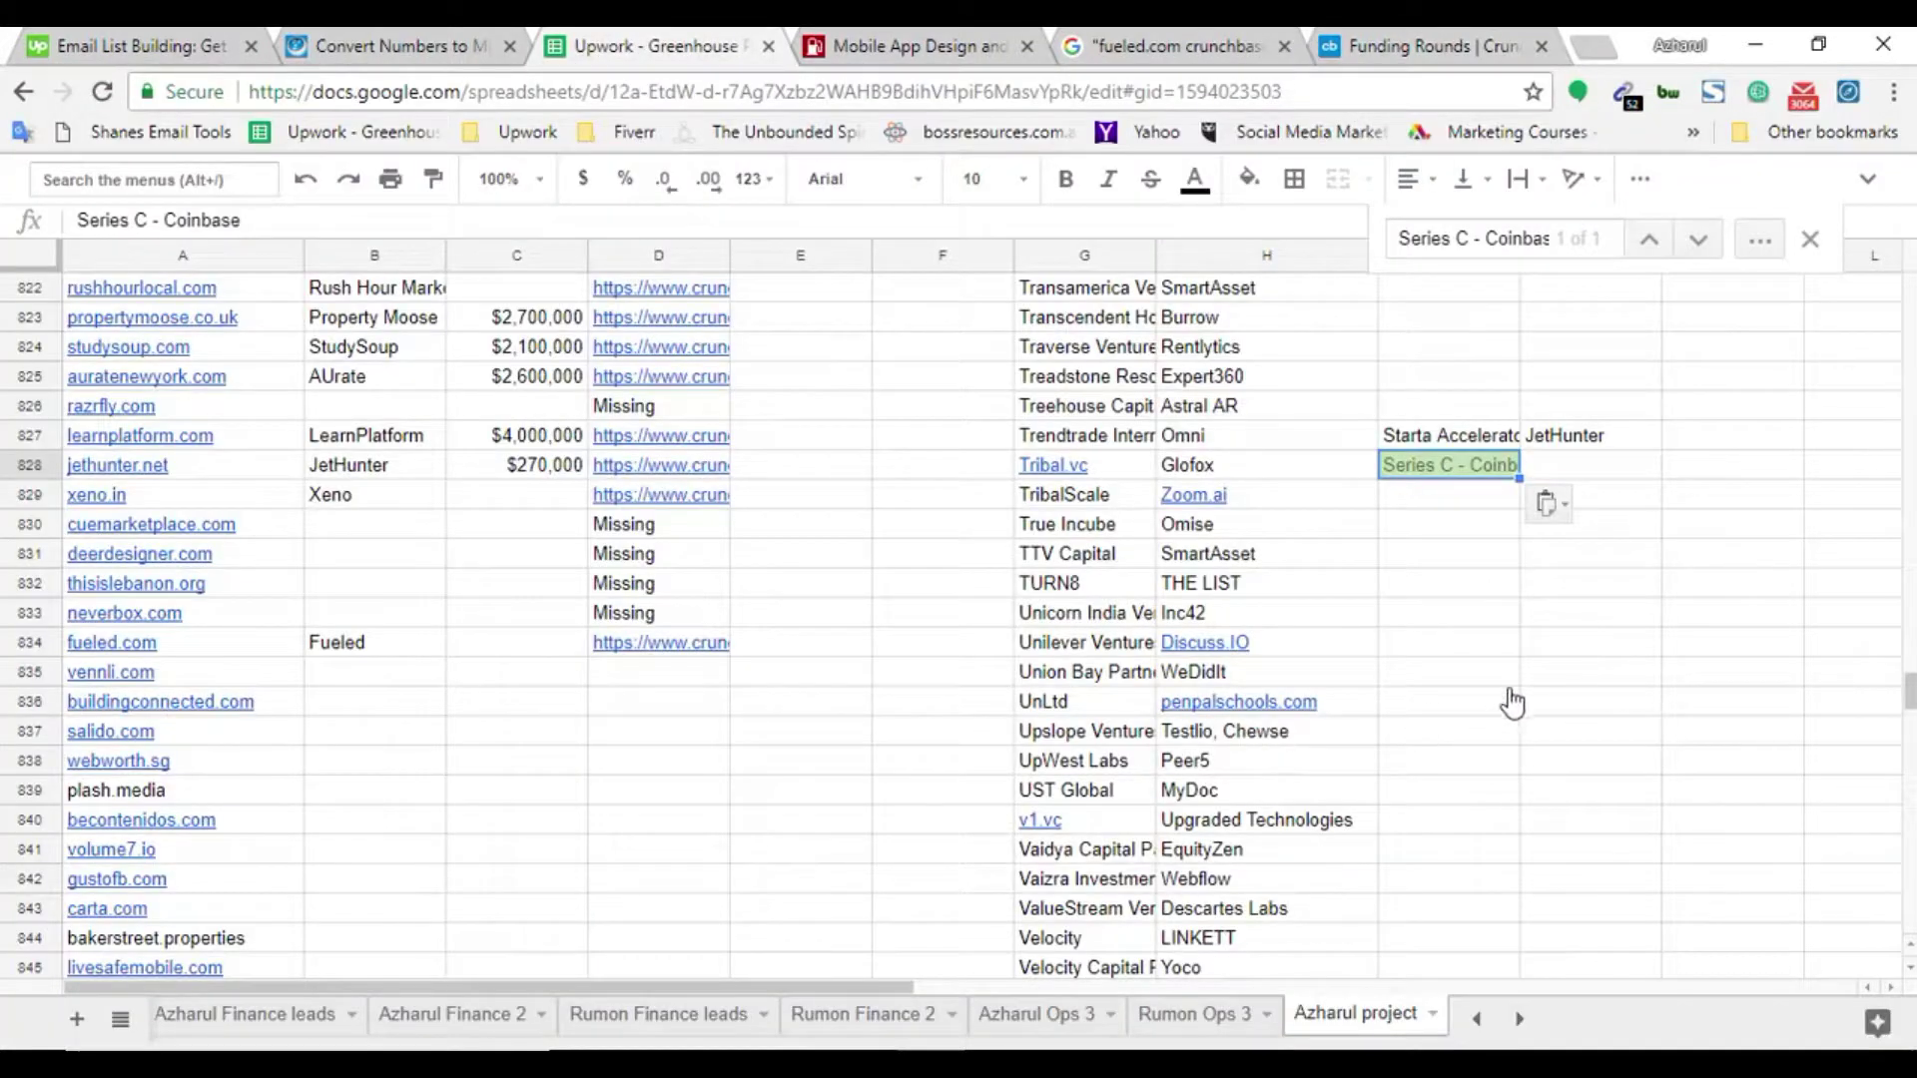
key(ctrl+f)
key(ctrl+v)
click(1428, 497)
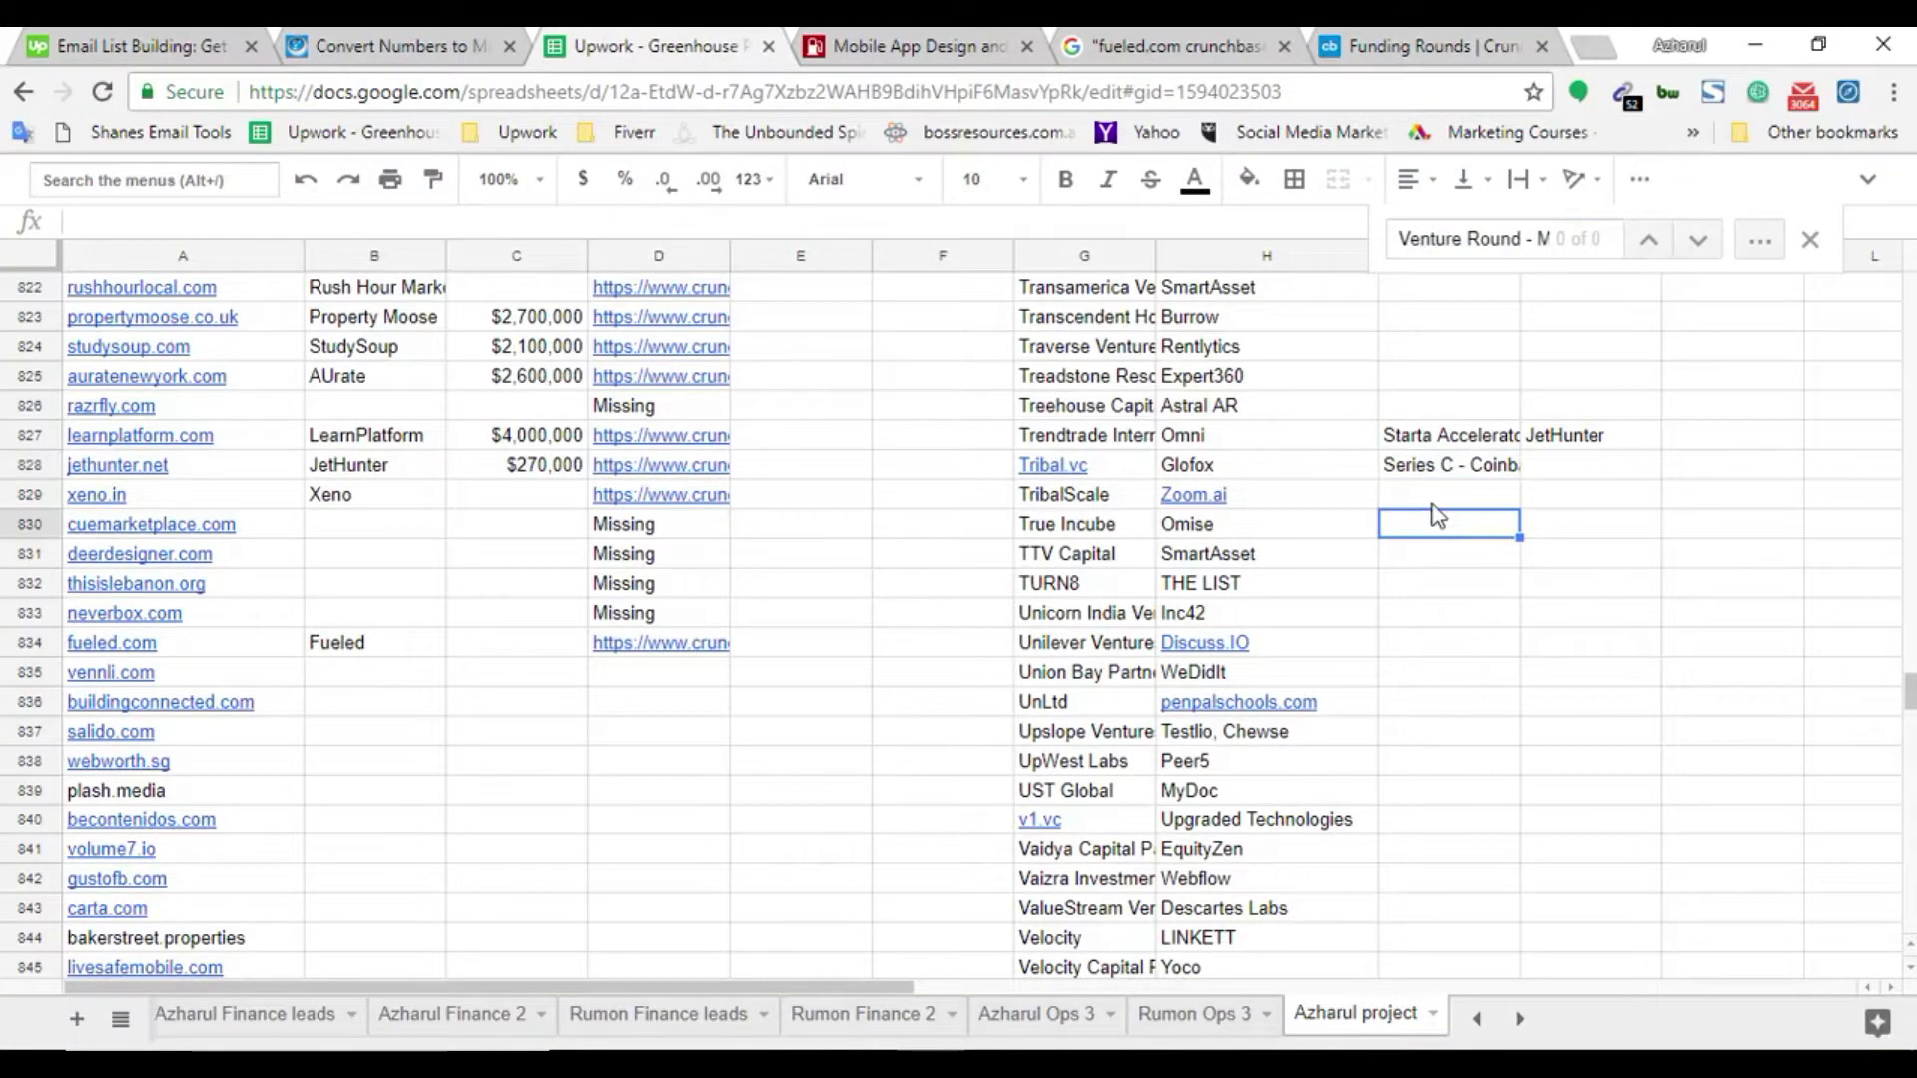
key(ctrl+v)
Copy the transaction name "Series A - FIGS" from Crunchbase, search the spreadsheet for it, and paste it into I830
click(1428, 46)
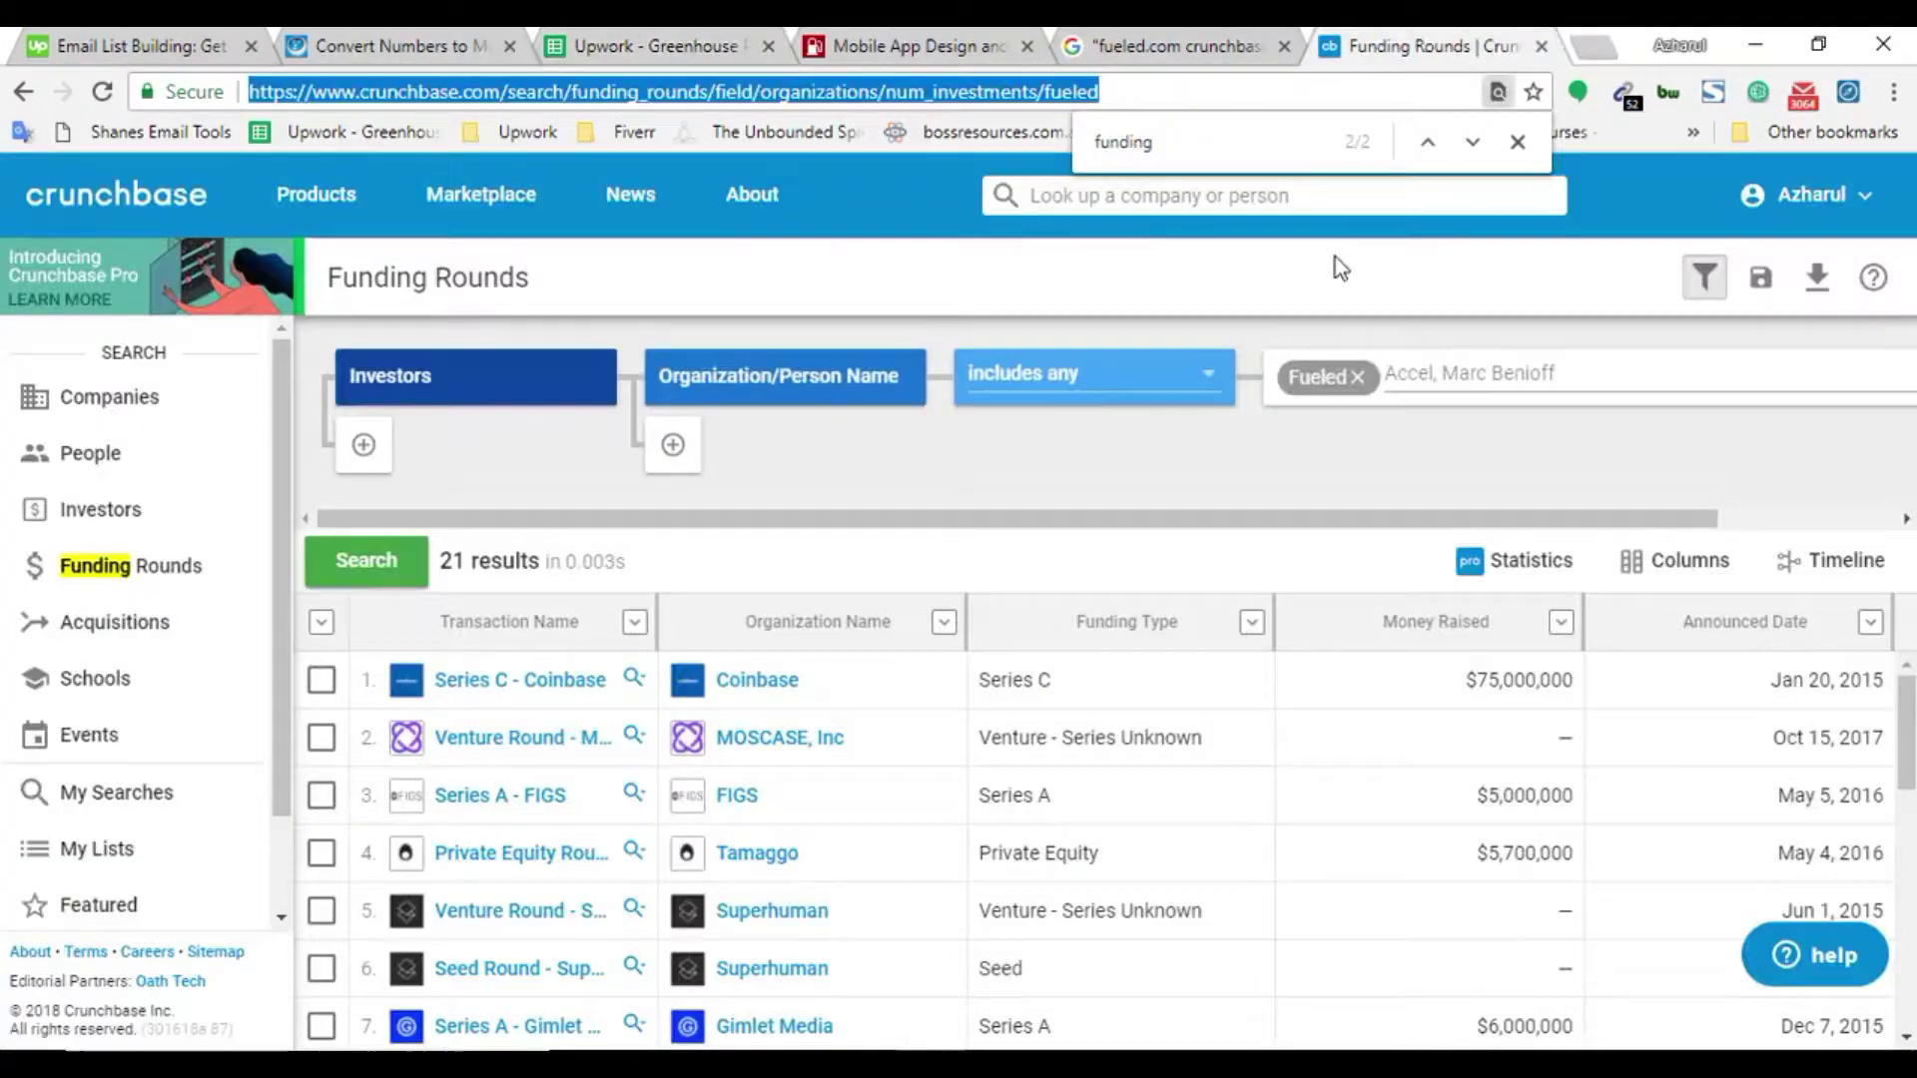
right_click(489, 796)
click(611, 661)
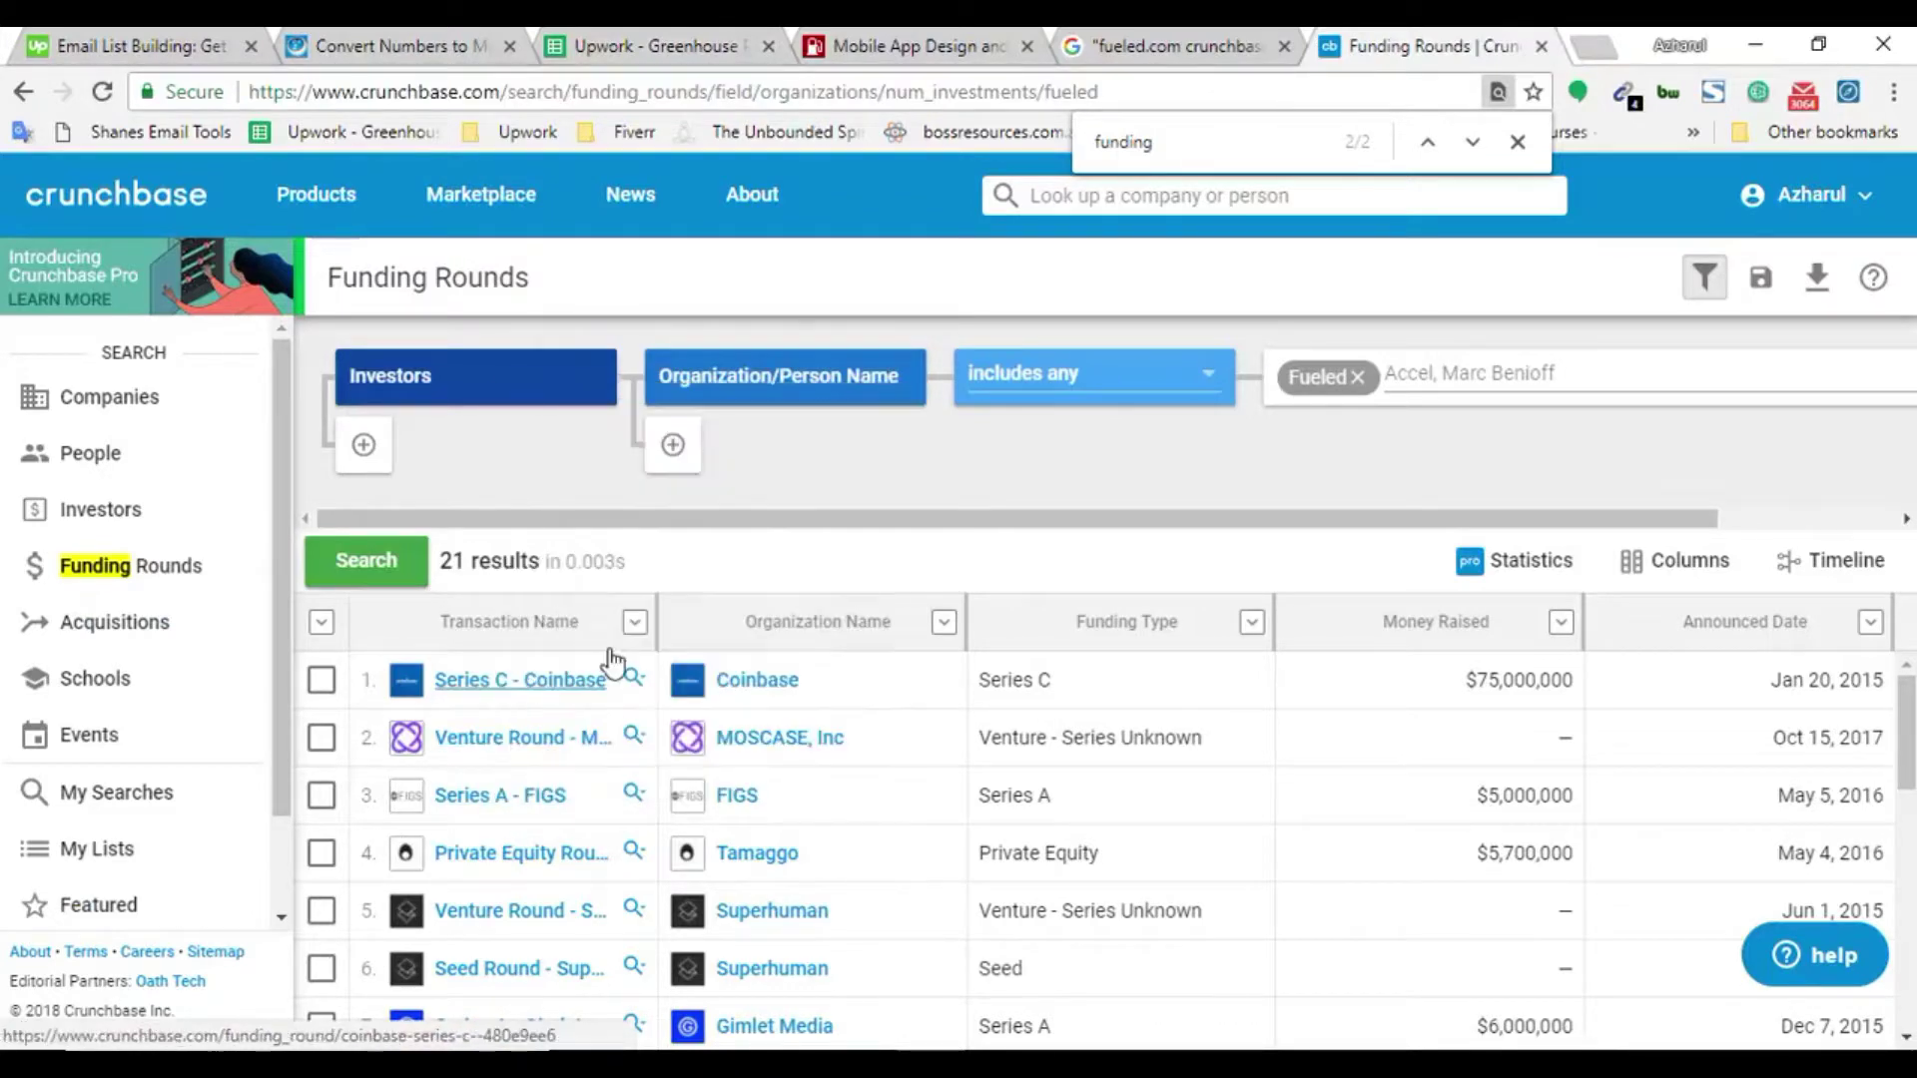
click(702, 91)
key(ctrl+v)
key(Escape)
click(639, 46)
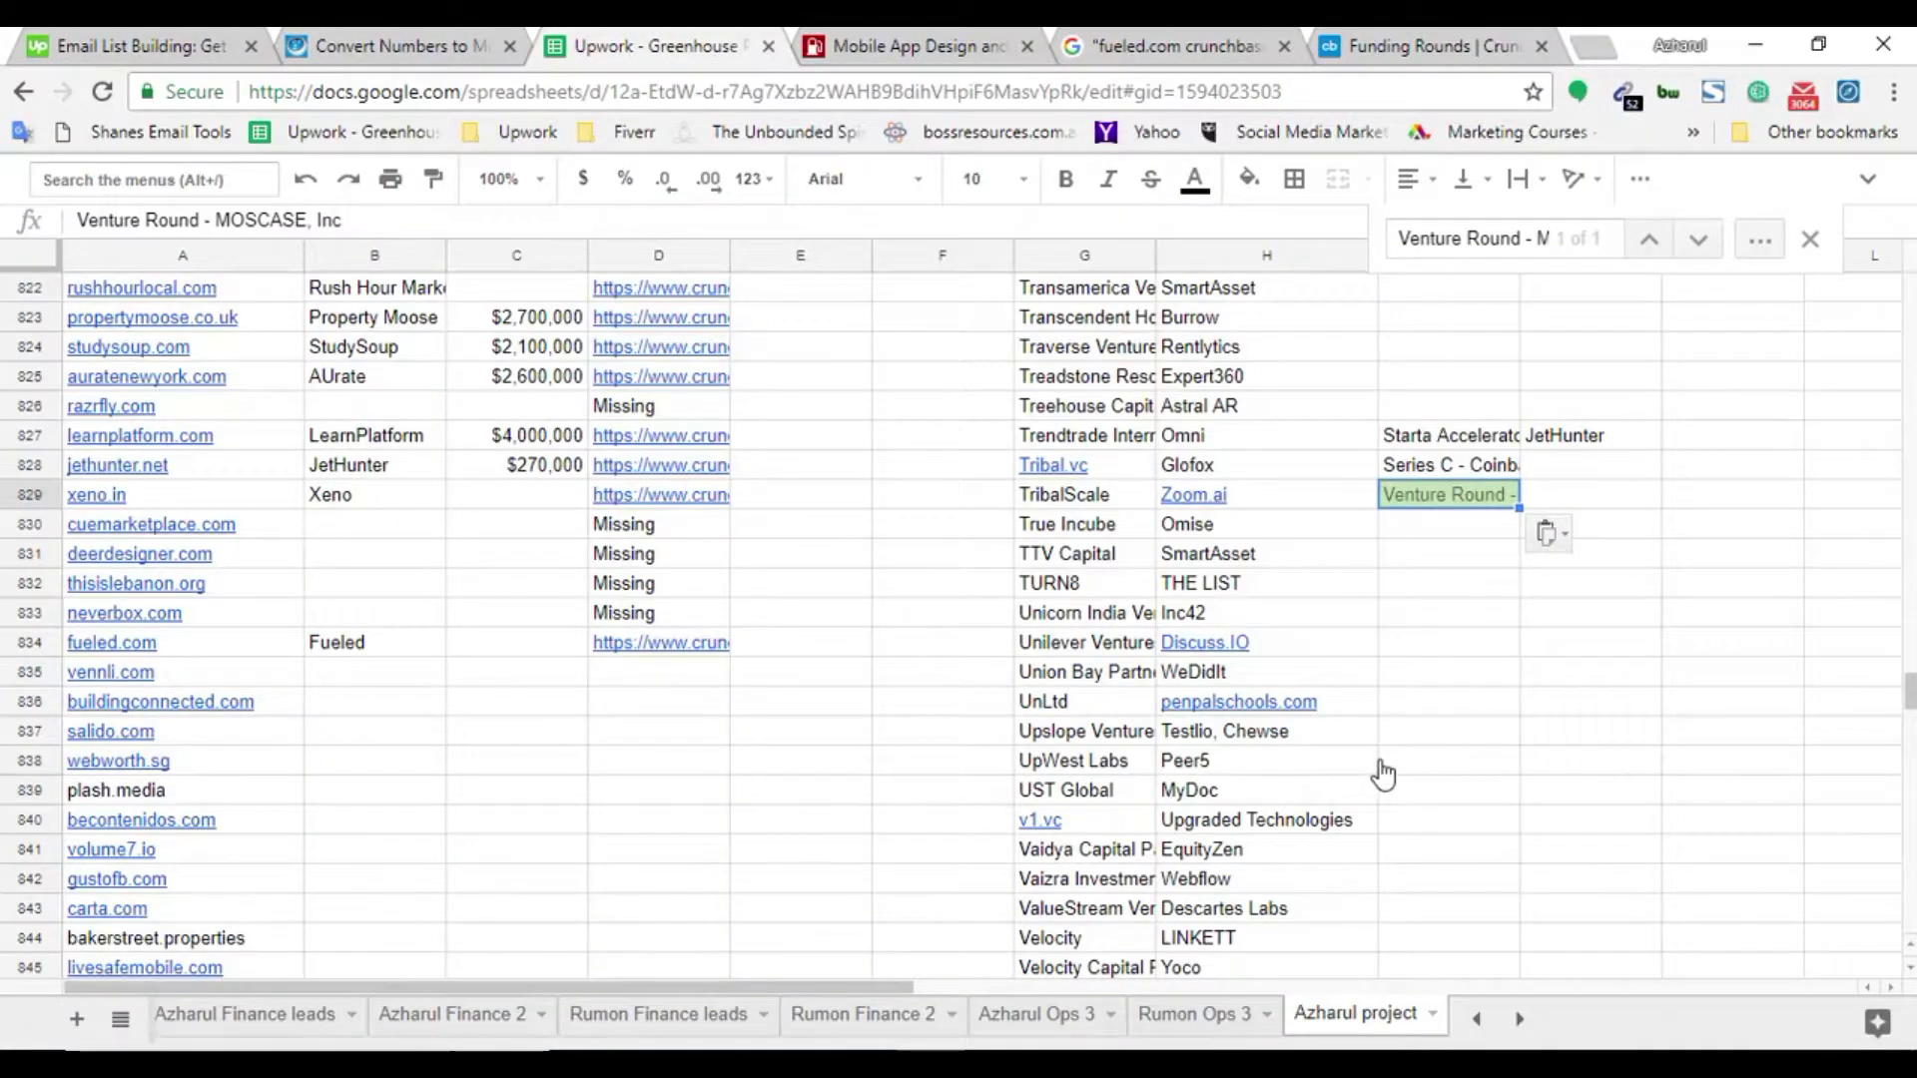
key(ctrl+f)
key(ctrl+v)
click(1414, 529)
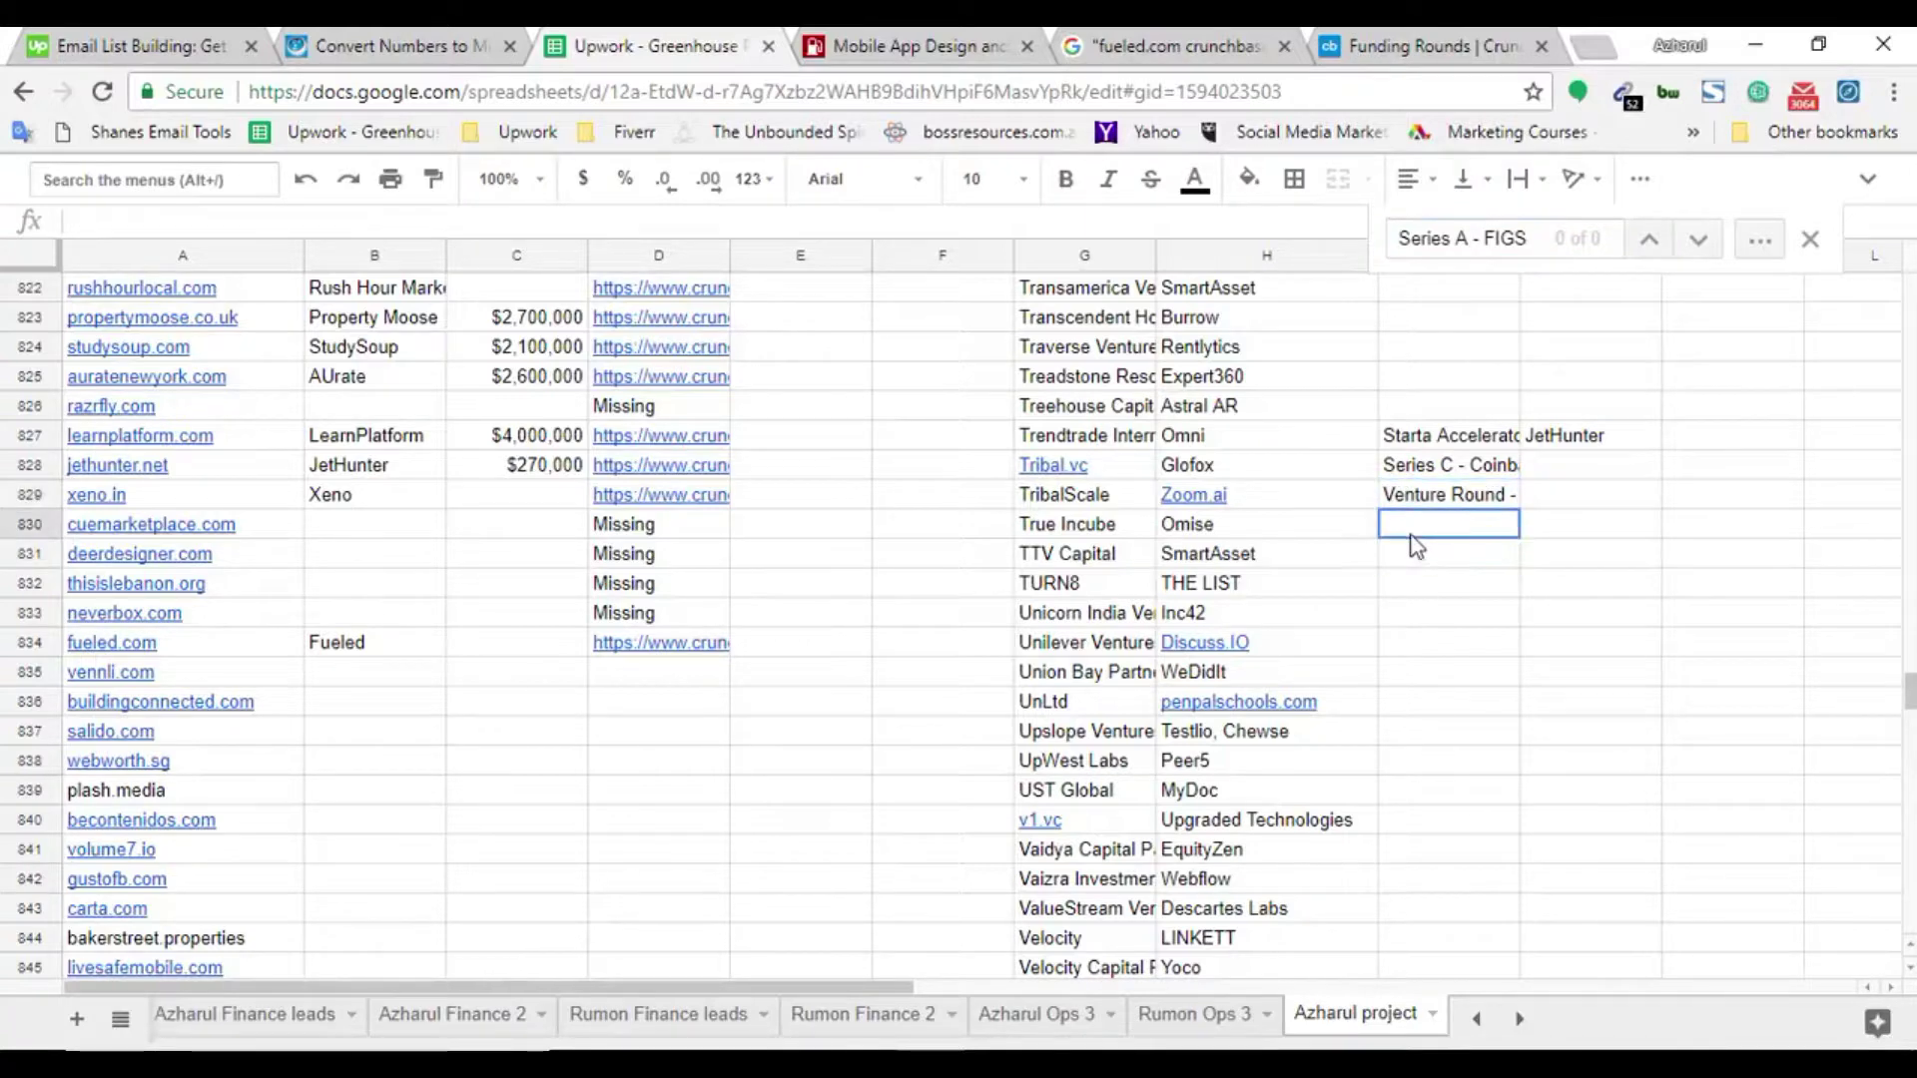
key(ctrl+v)
Copy the transaction name "Private Equity Round - Tamaggo" from Crunchbase, search the spreadsheet for it, and paste it into I831
click(1459, 45)
scroll(368, 924, down, 2)
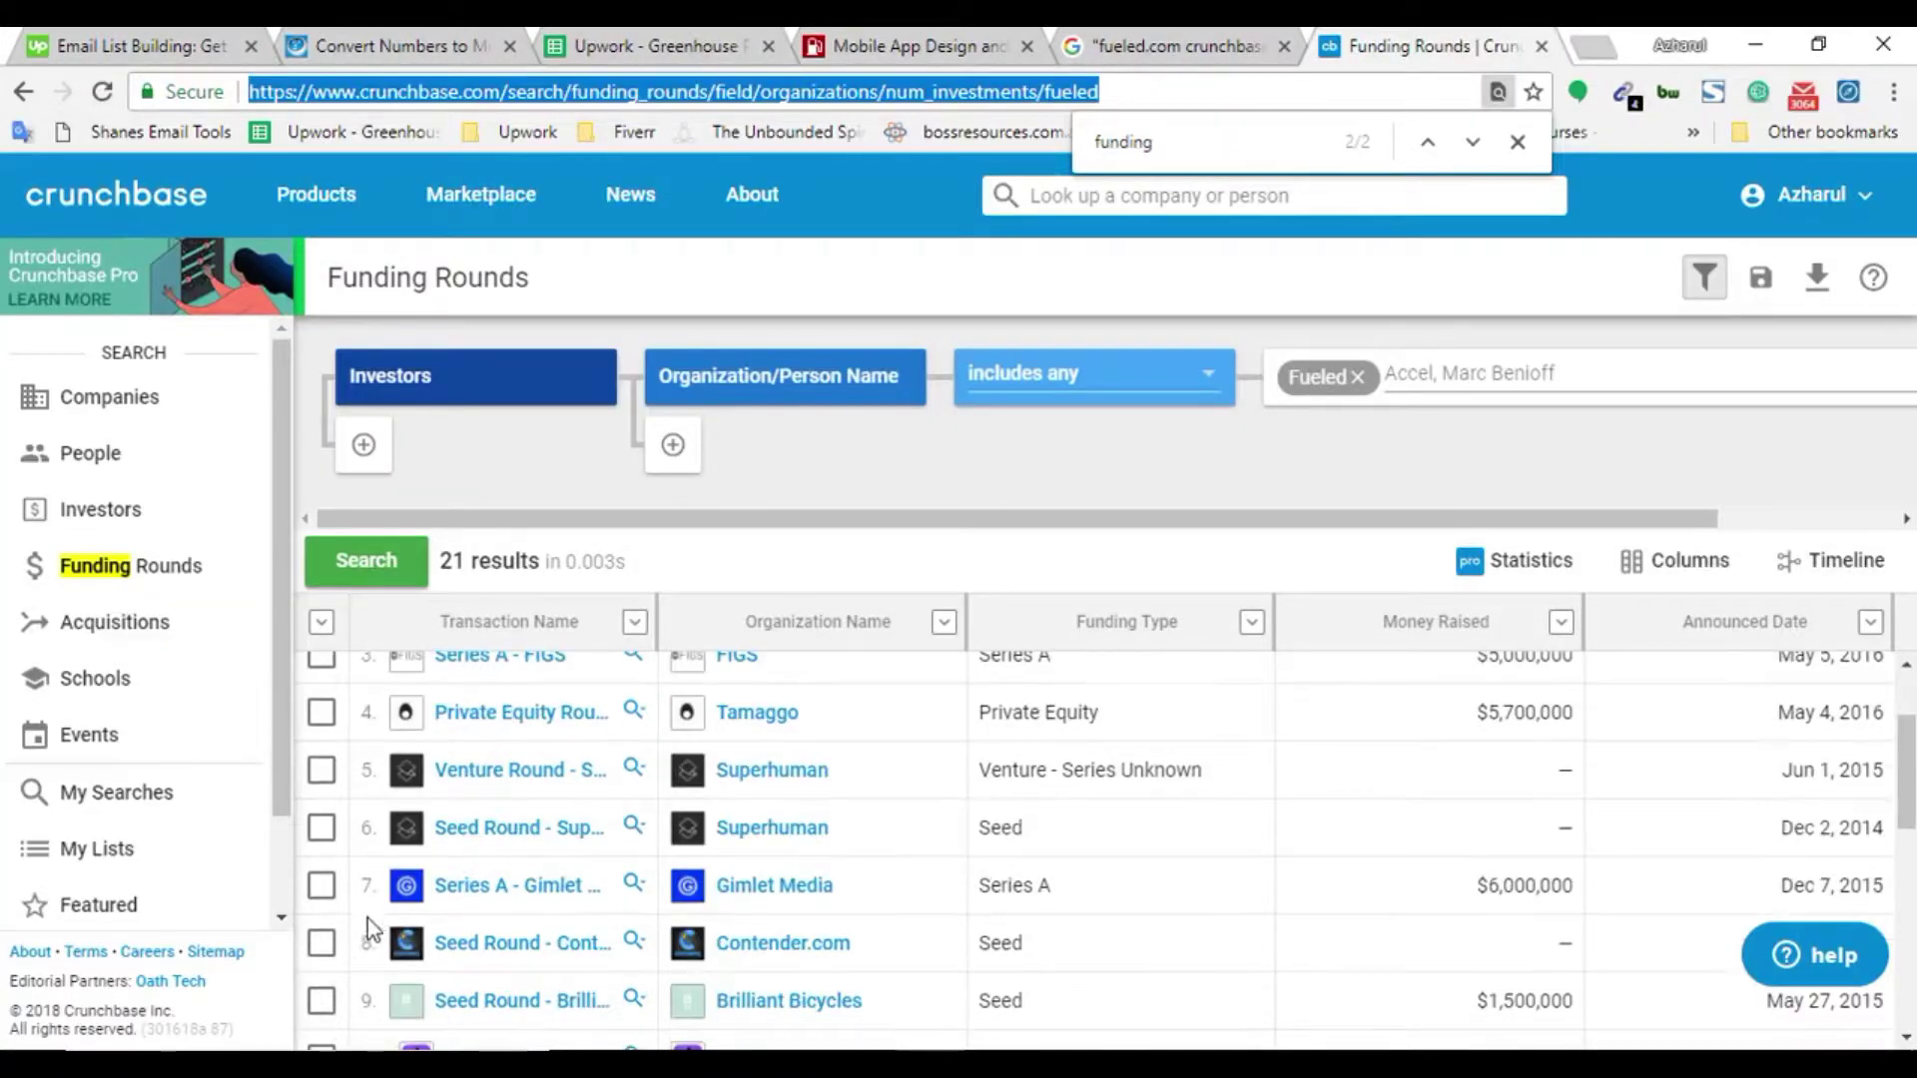
right_click(509, 713)
key(Escape)
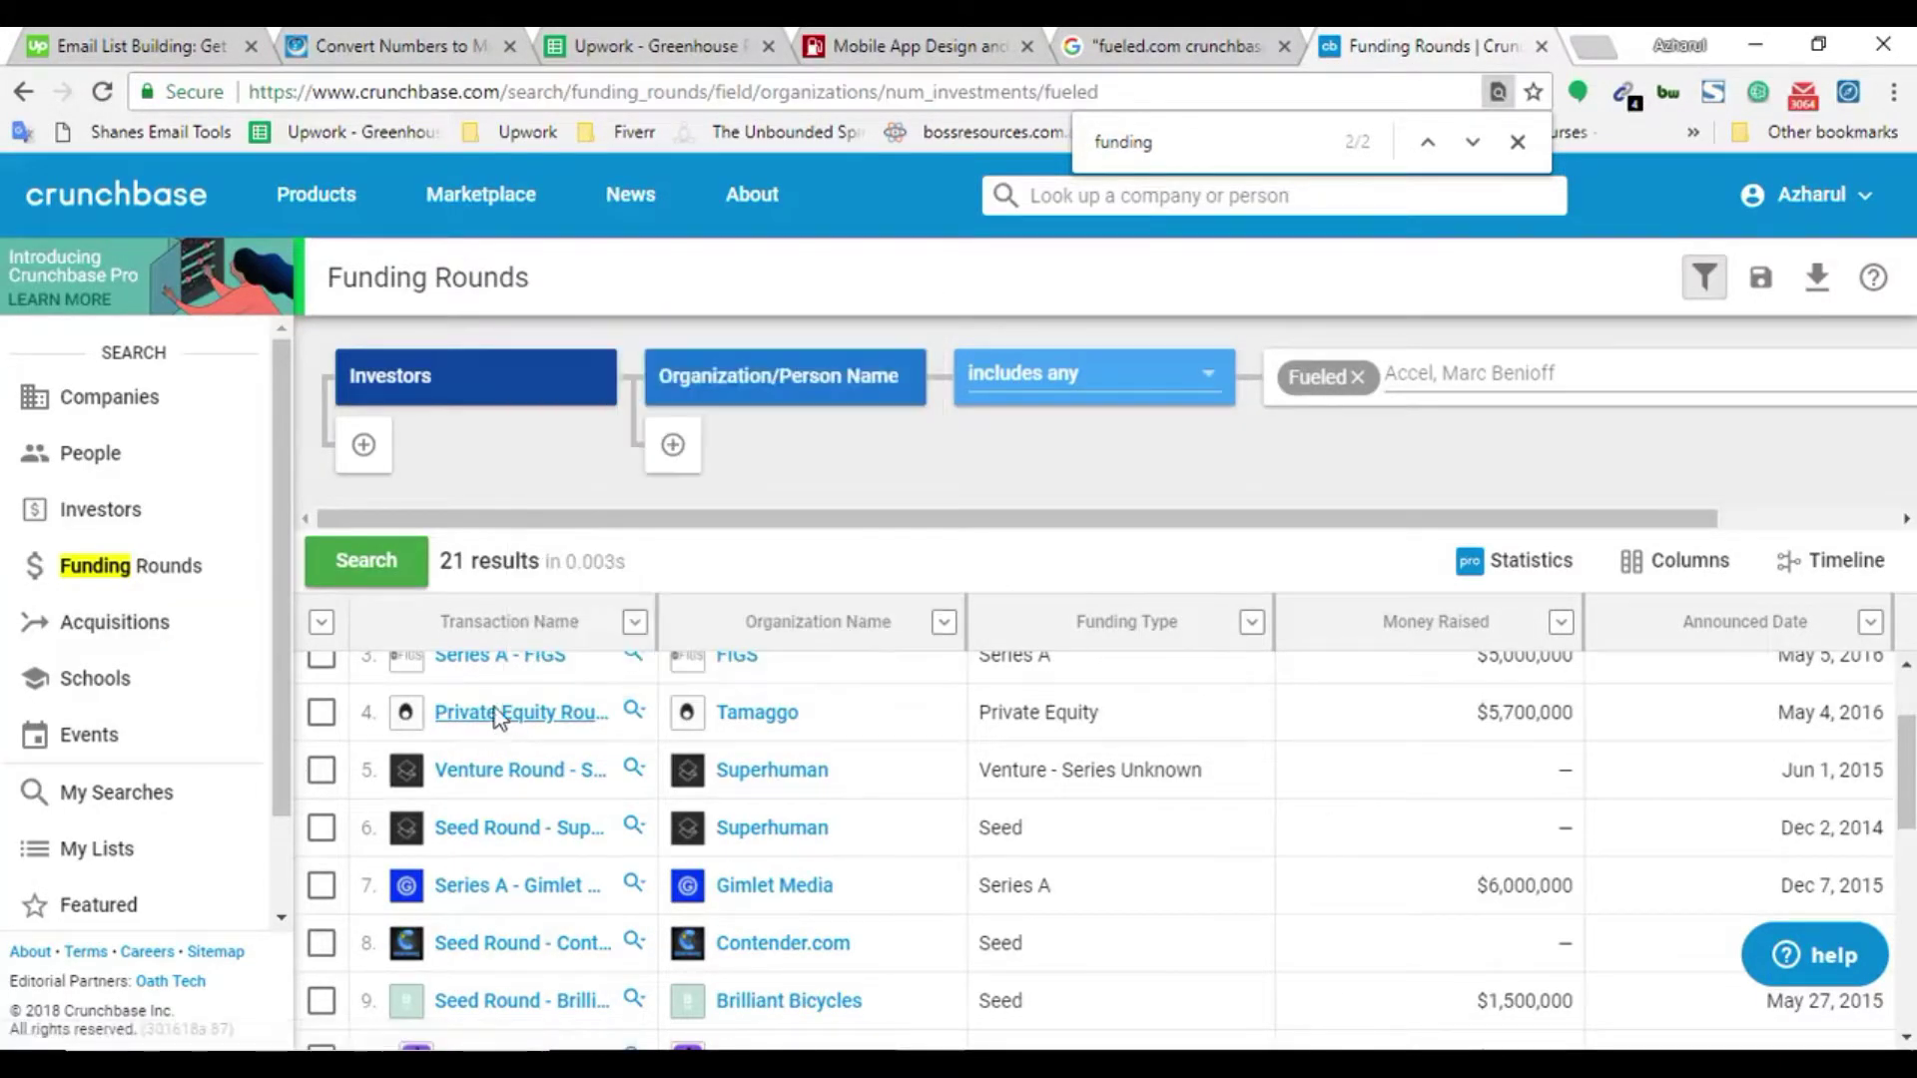
right_click(500, 715)
click(629, 565)
click(842, 92)
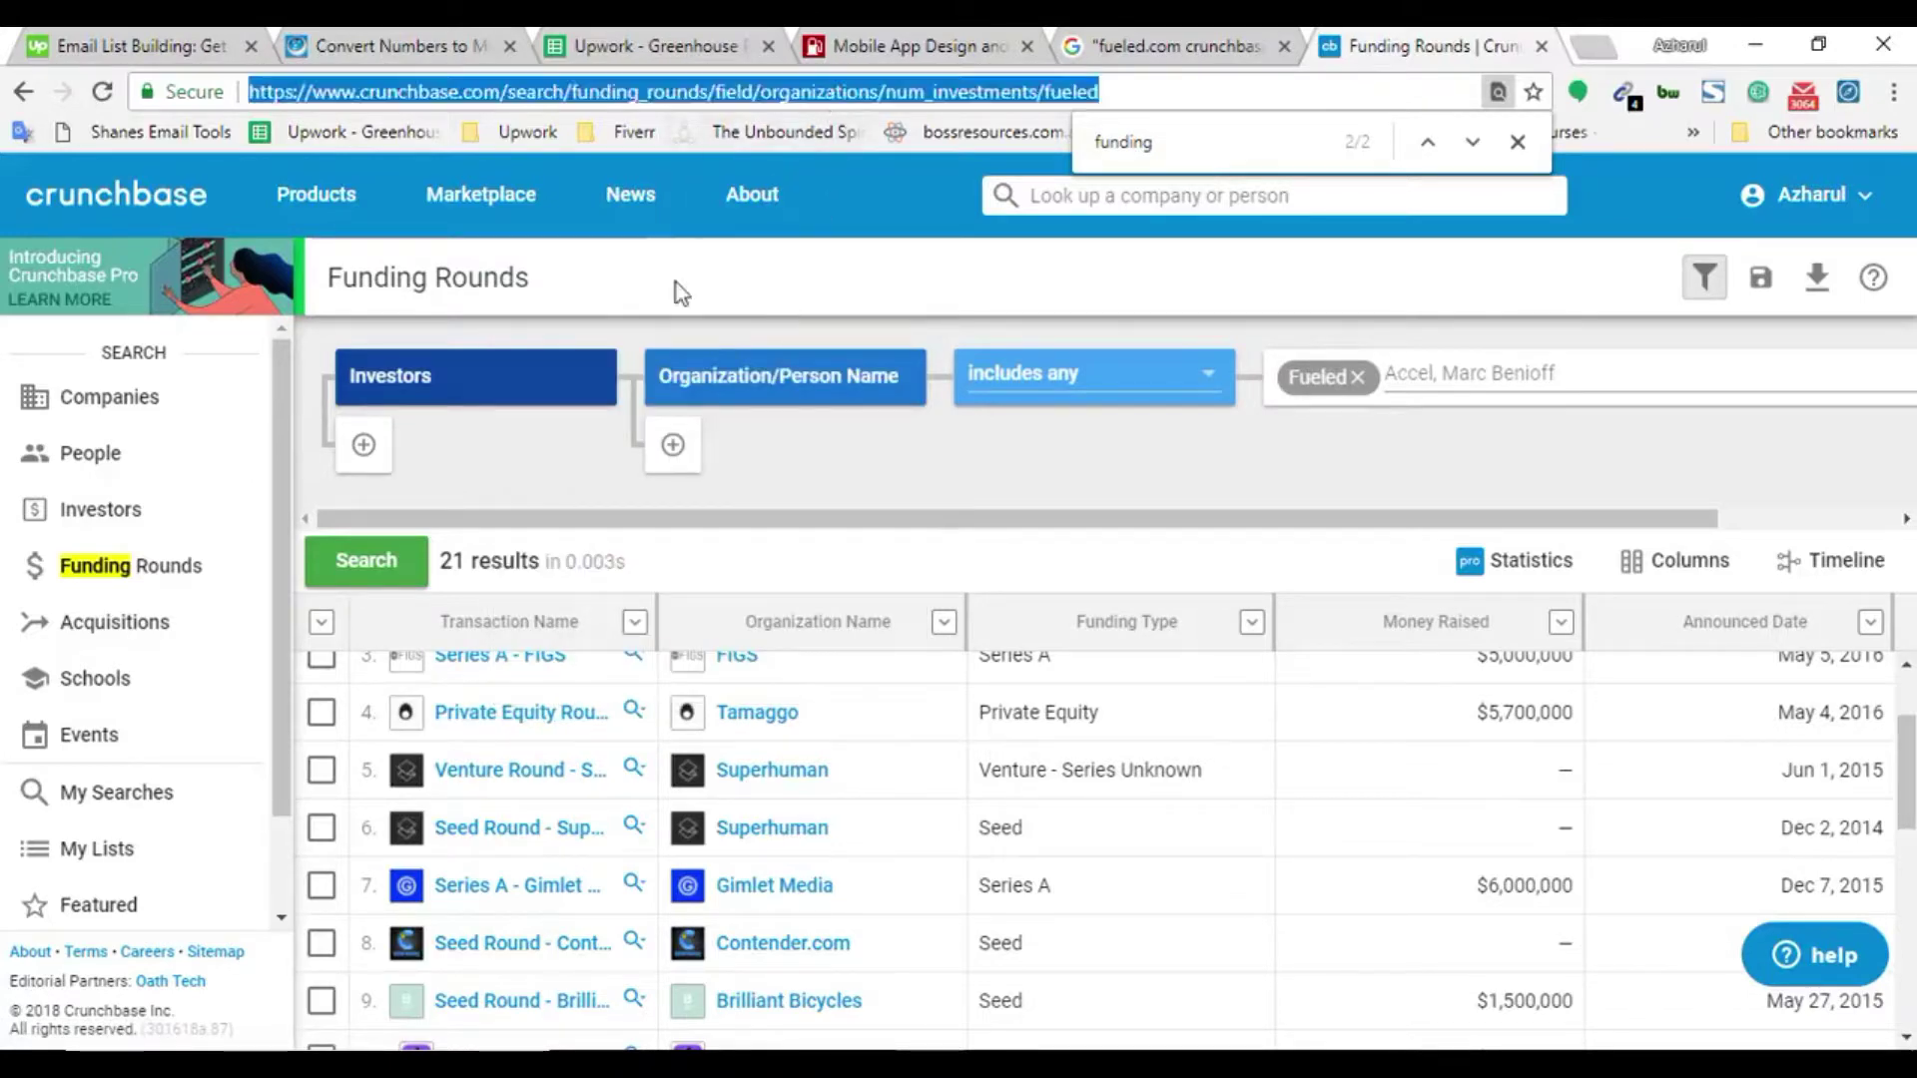
key(ctrl+v)
click(654, 45)
key(ctrl+f)
key(ctrl+v)
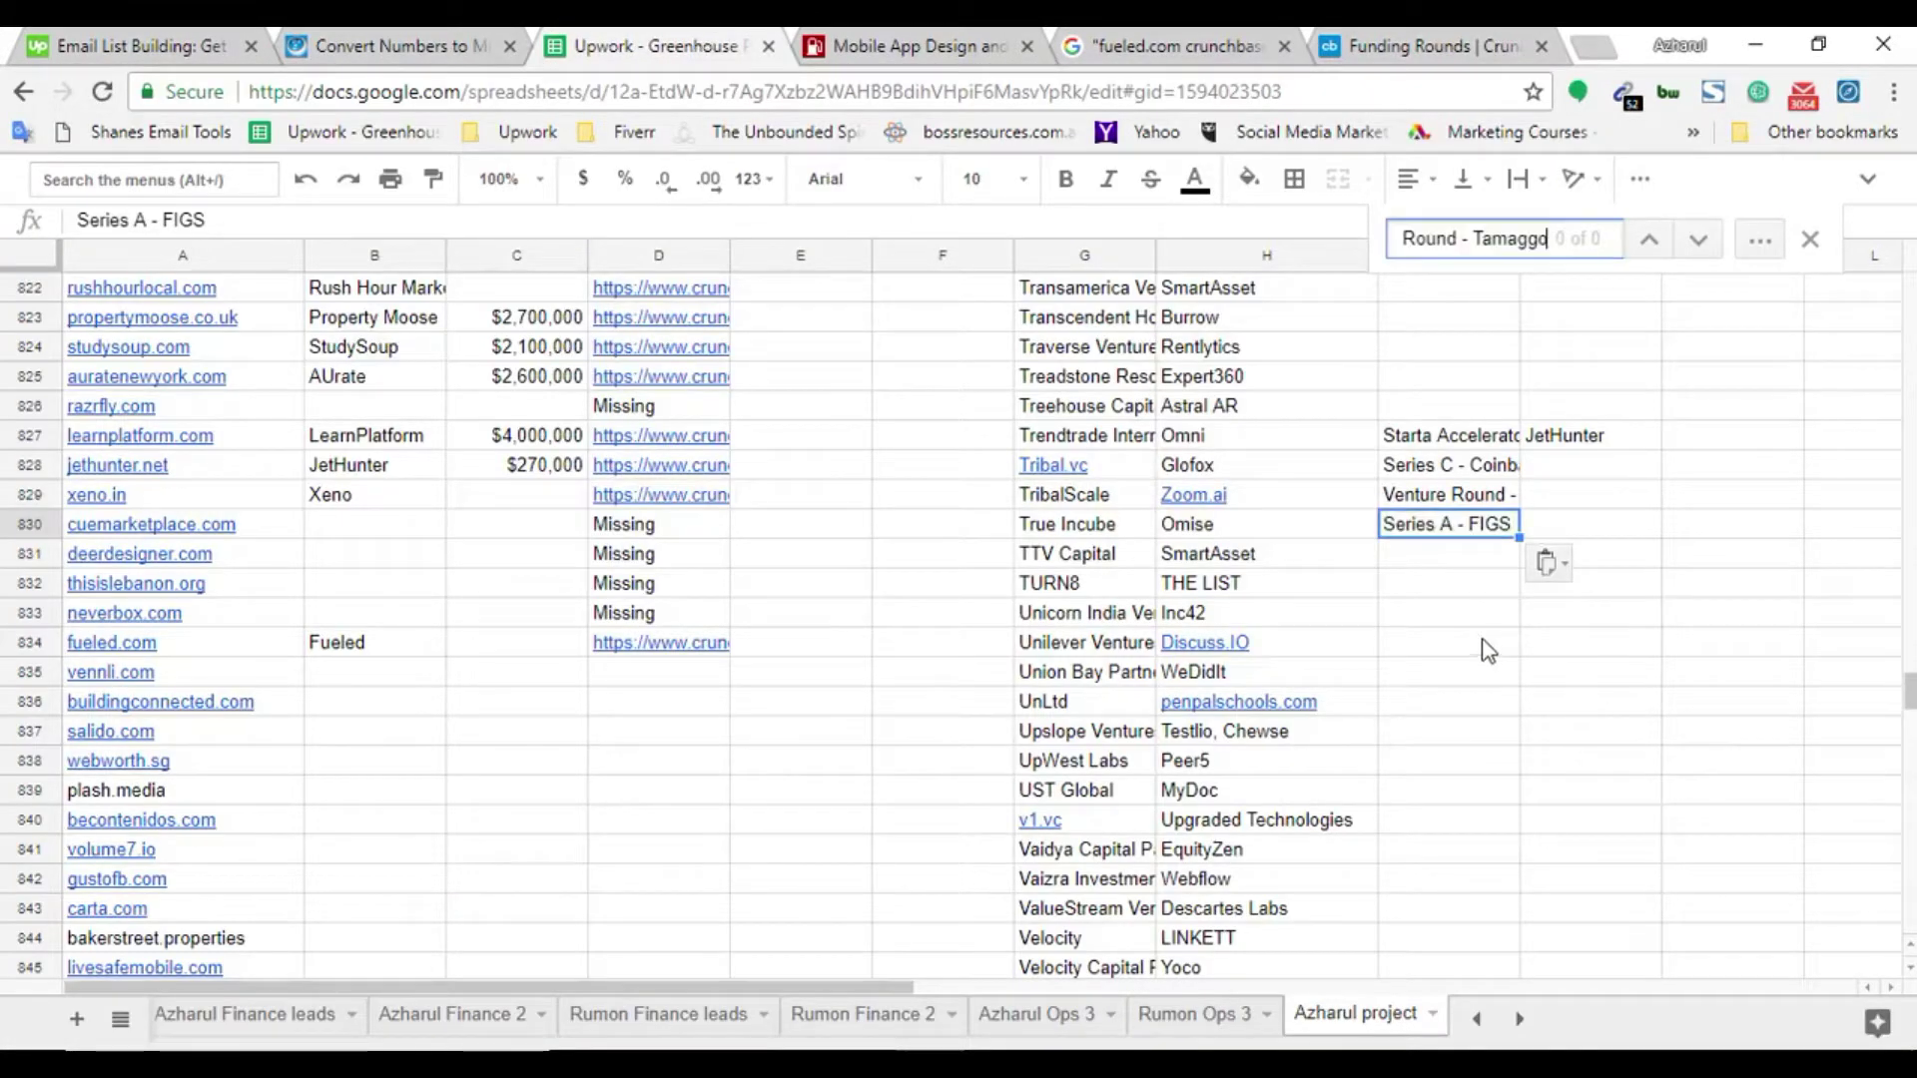
click(1448, 573)
Copy the transaction name "Venture Round - Superhuman" from Crunchbase, search the spreadsheet for it, and paste it into I832
click(1453, 45)
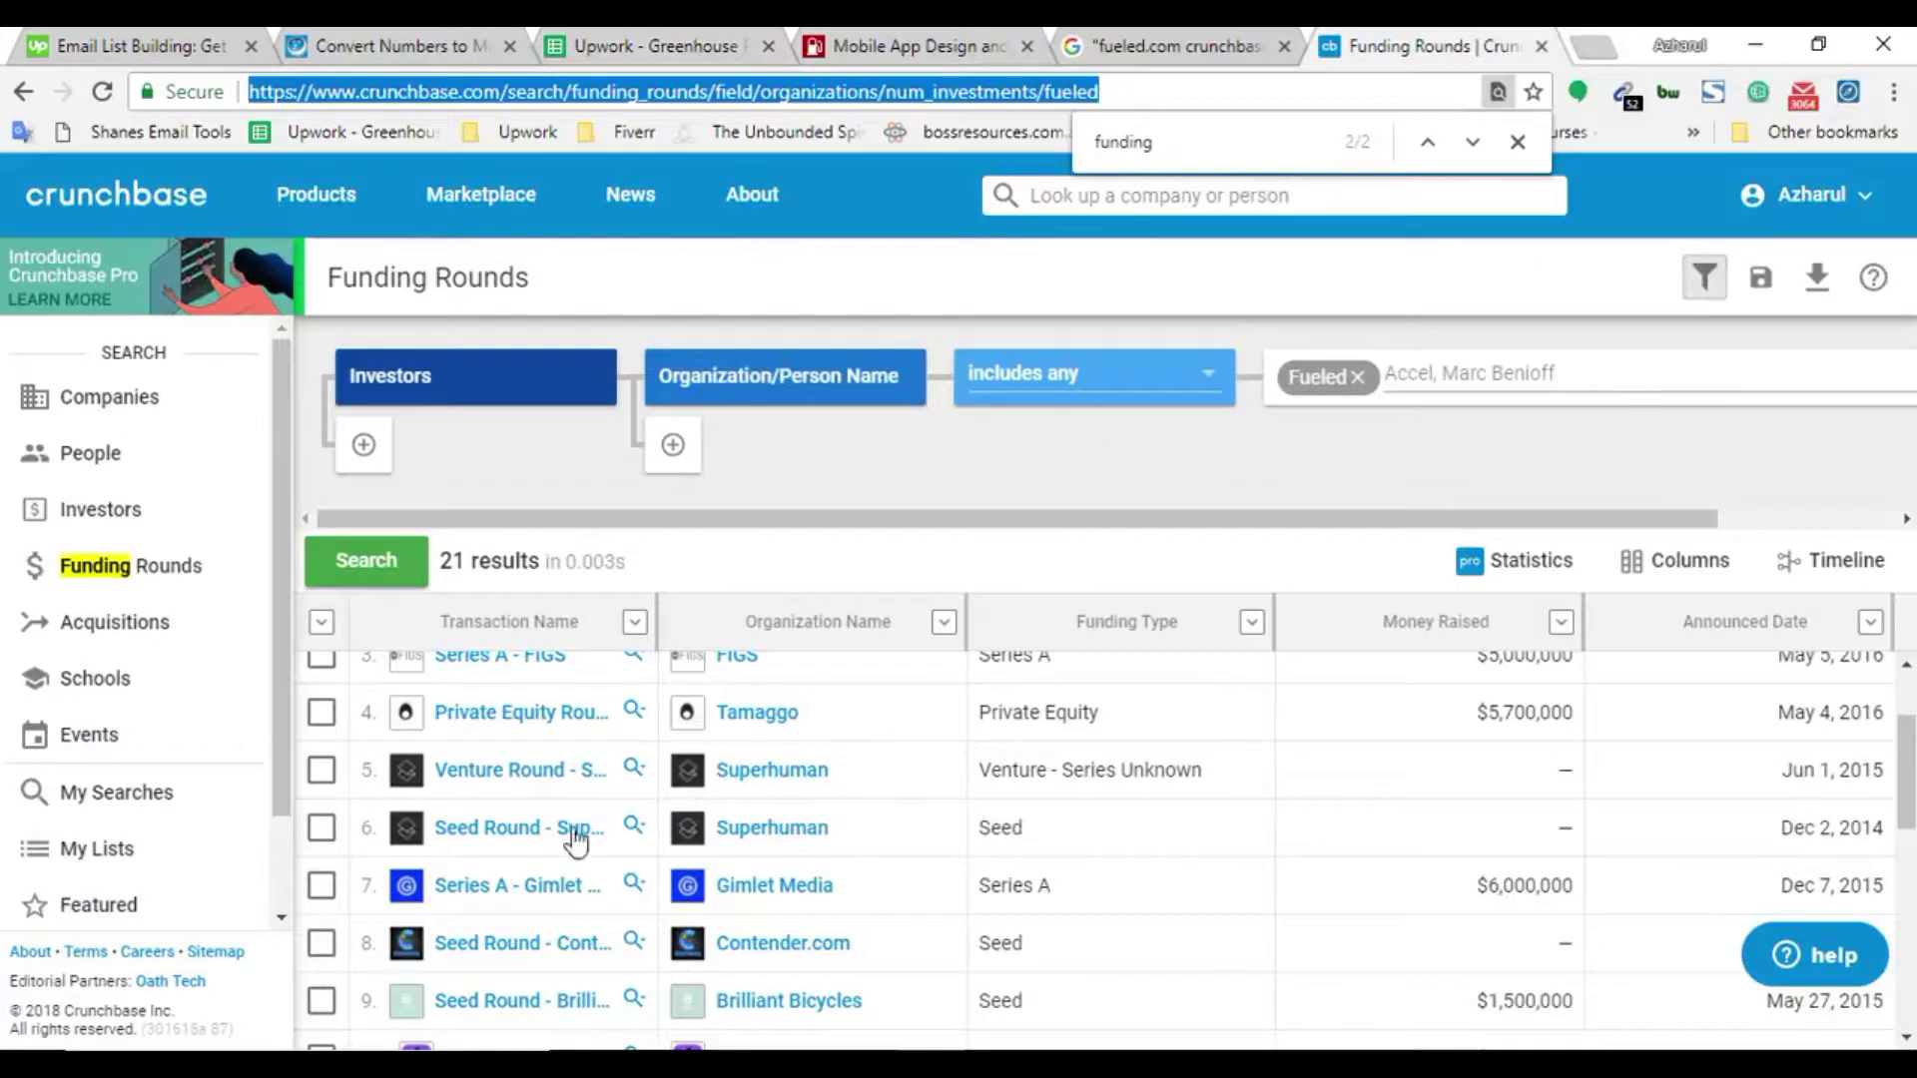
click(654, 45)
click(1339, 33)
right_click(480, 784)
click(837, 454)
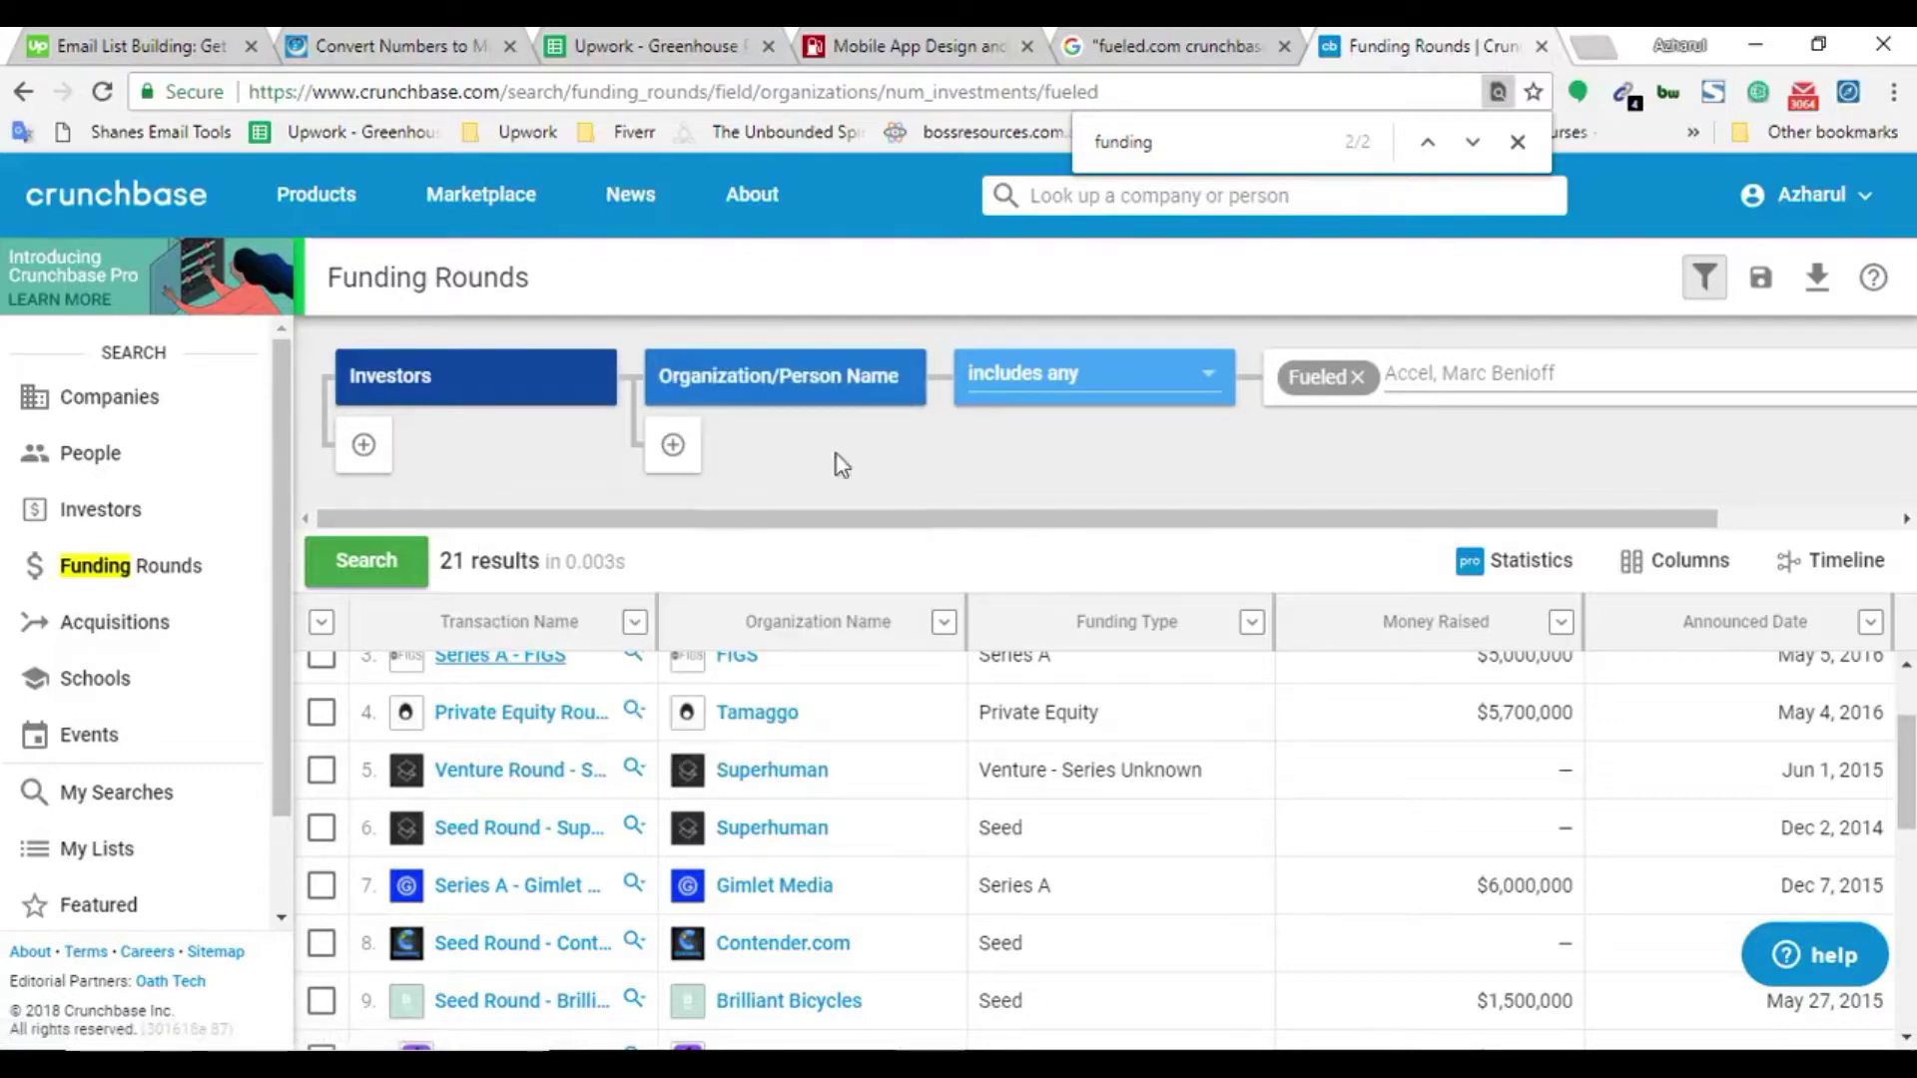
click(909, 91)
key(ctrl+v)
click(654, 45)
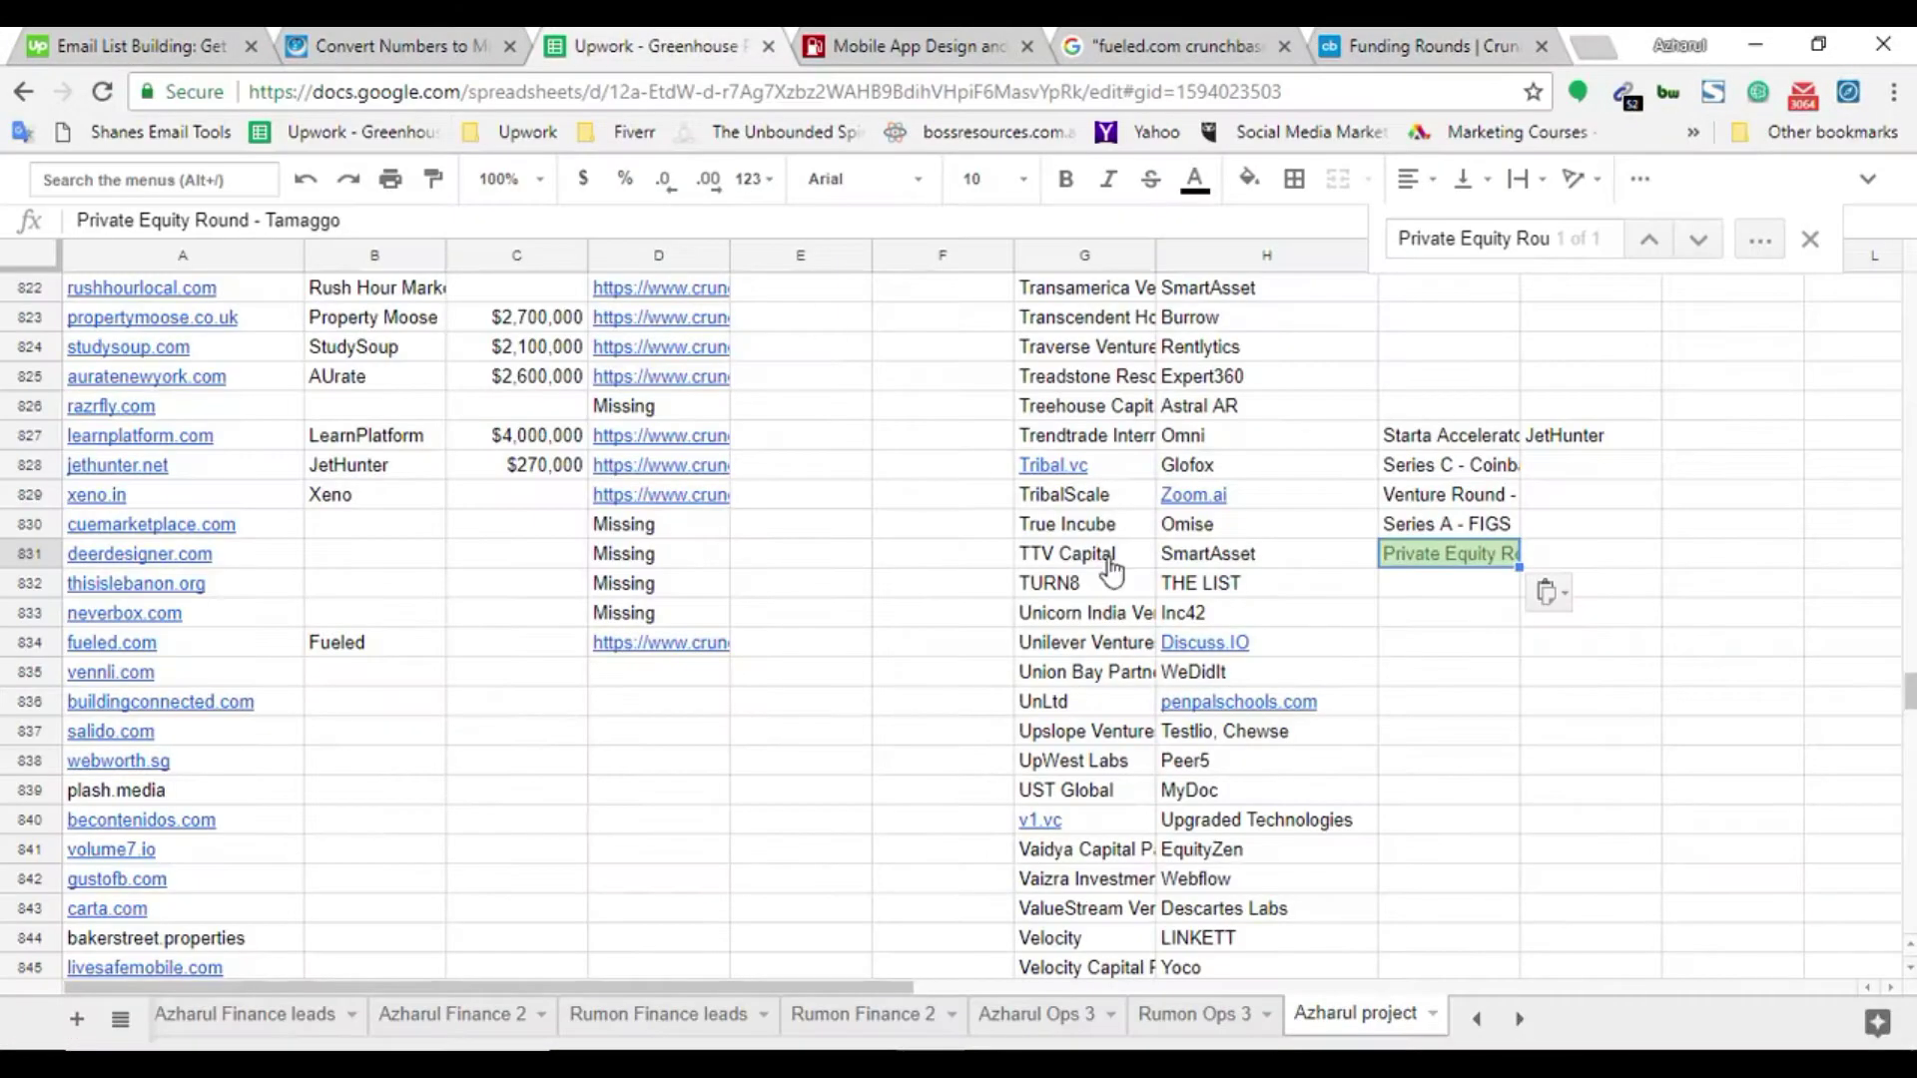
key(ctrl+v)
click(1416, 597)
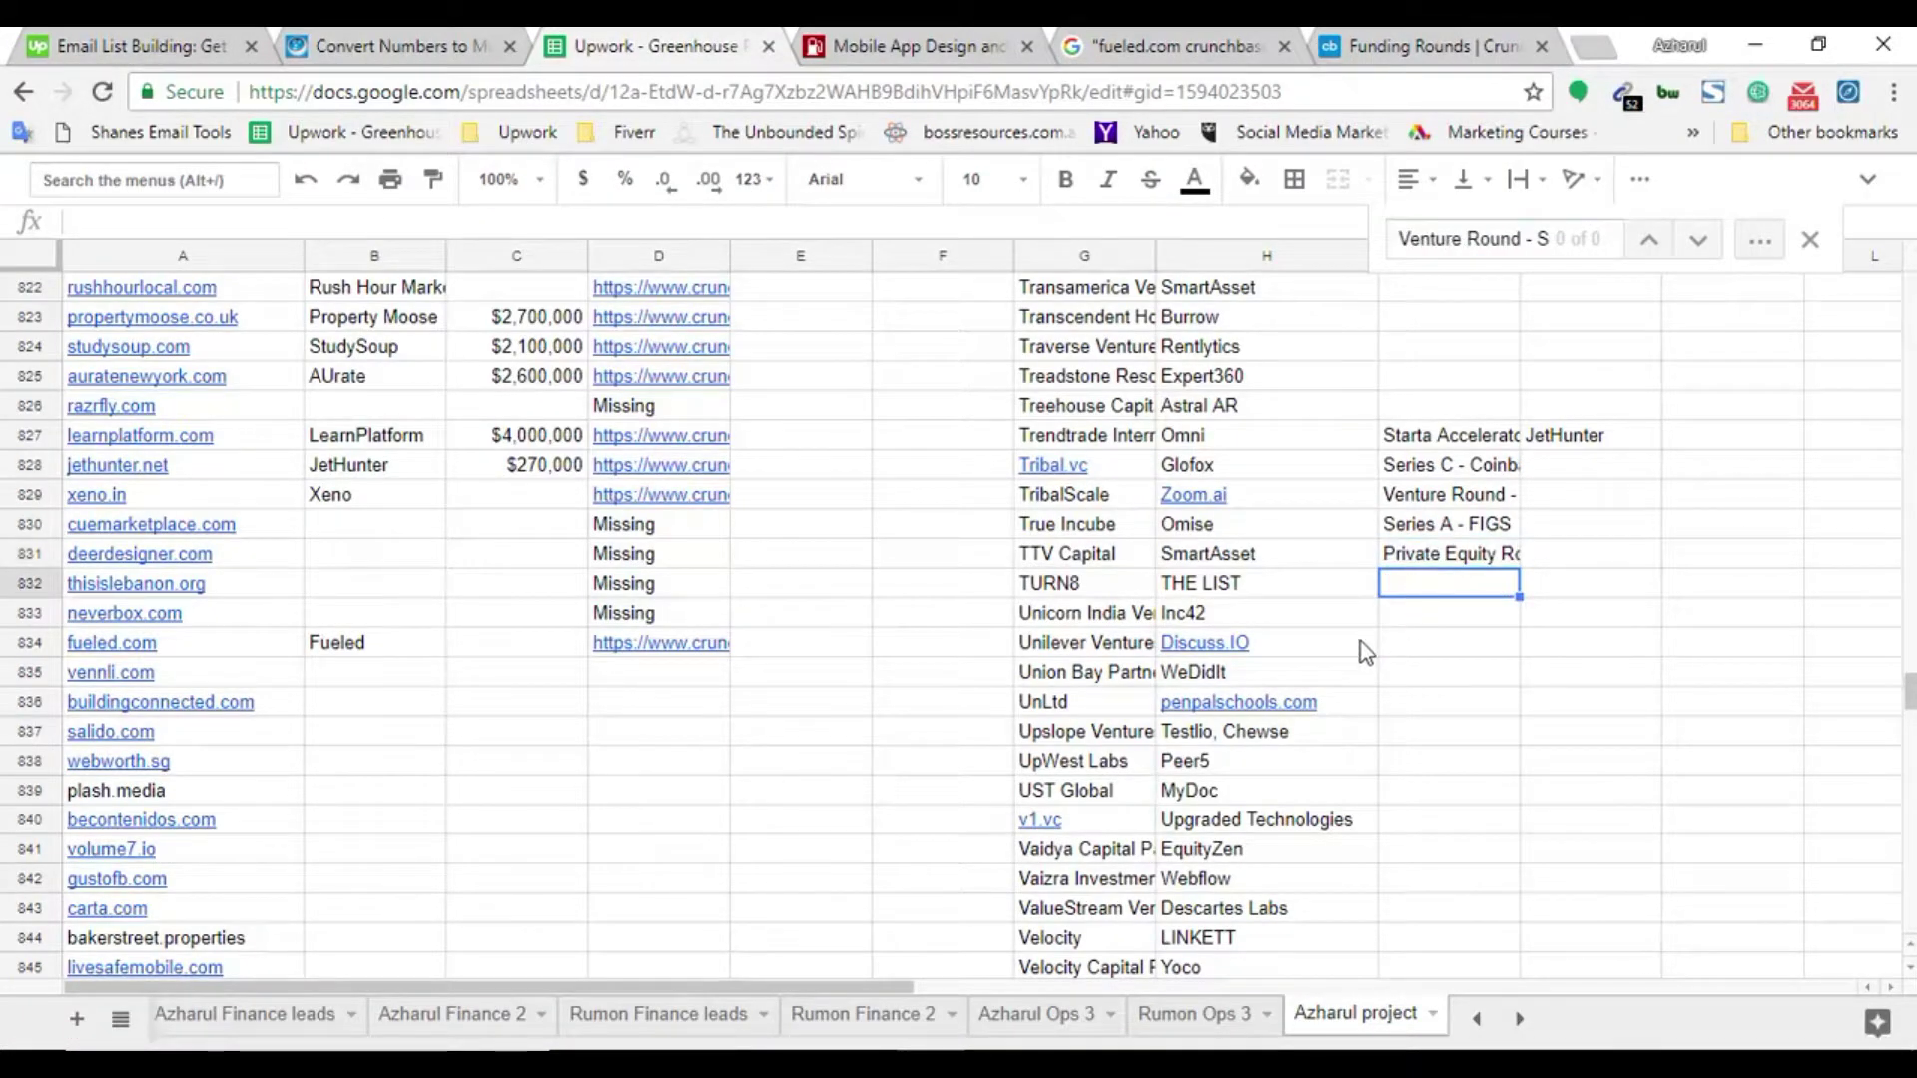
key(ctrl+v)
Locate "Venture Round - Superhuman" in the Crunchbase funding rounds and copy the next transaction name, "Seed Round - Superhuman"
key(ctrl+6)
key(ctrl+f)
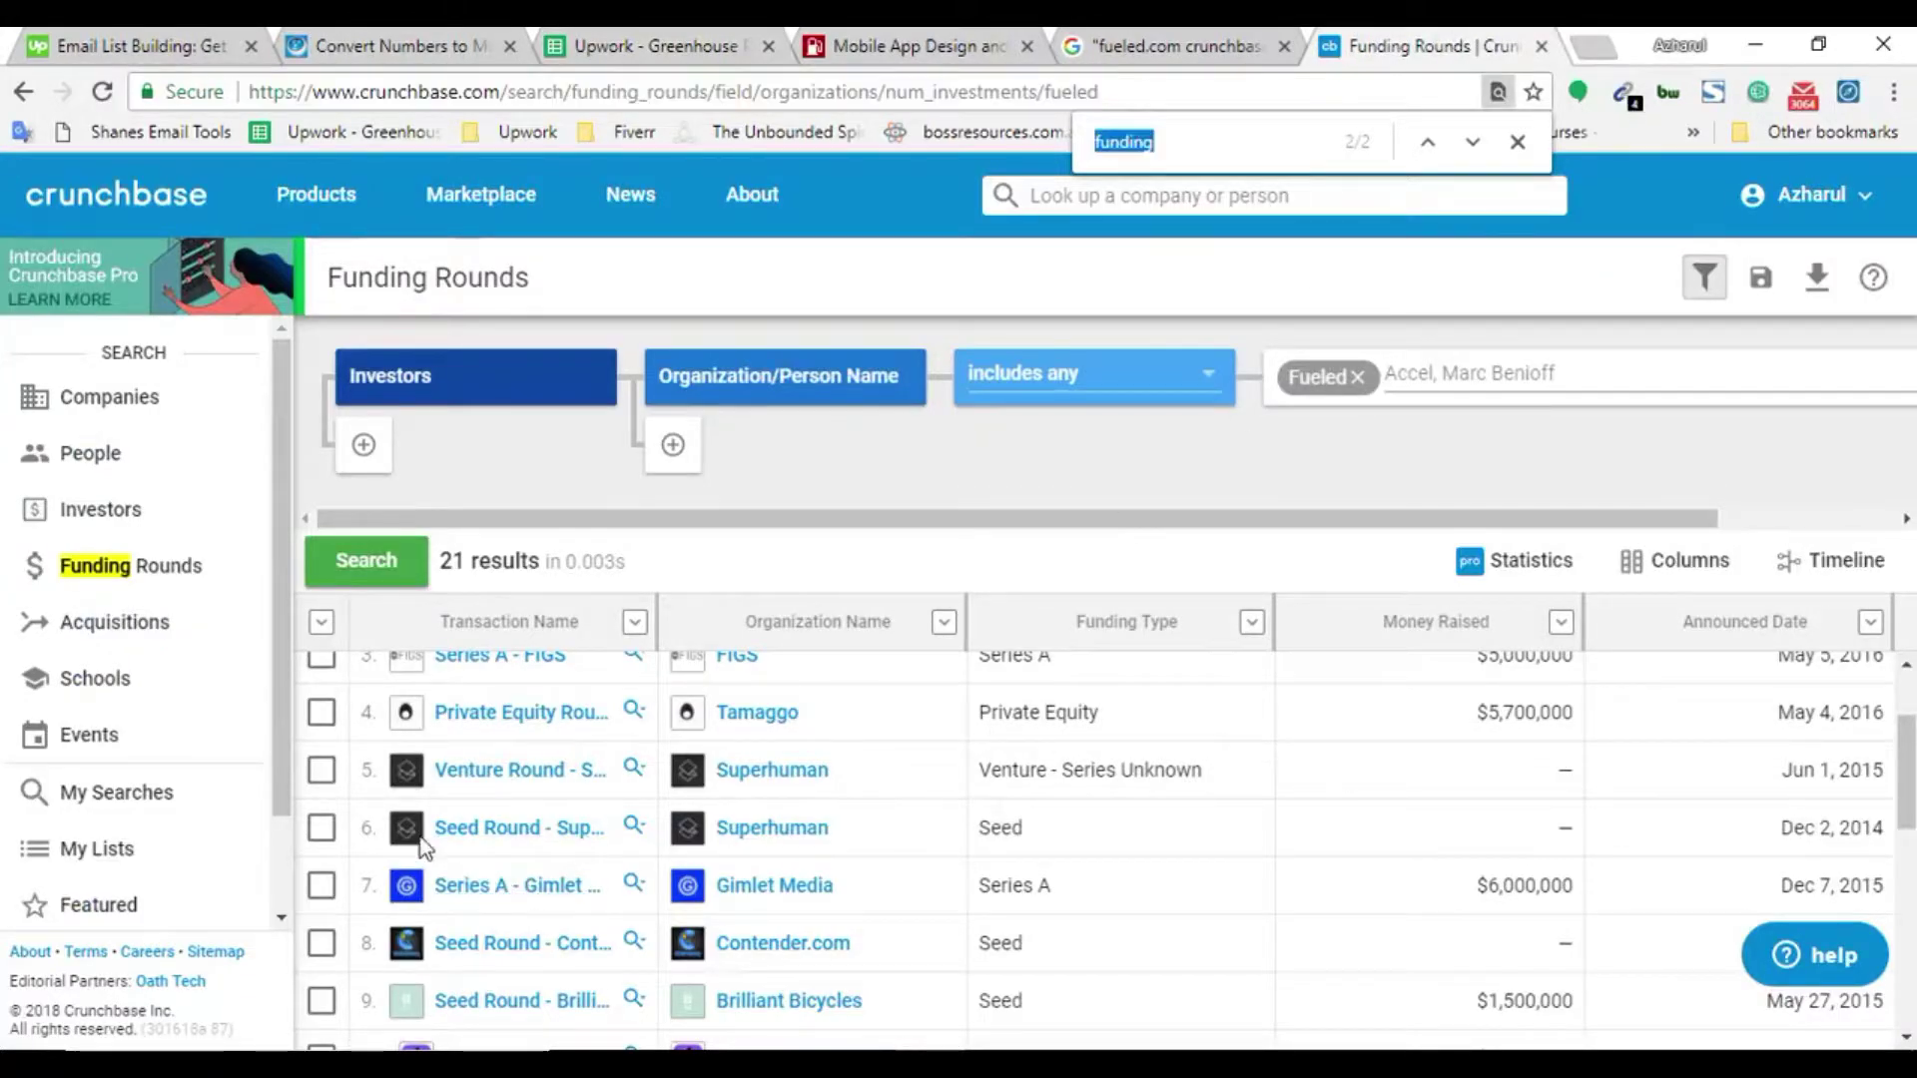
key(ctrl+v)
scroll(493, 799, down, 2)
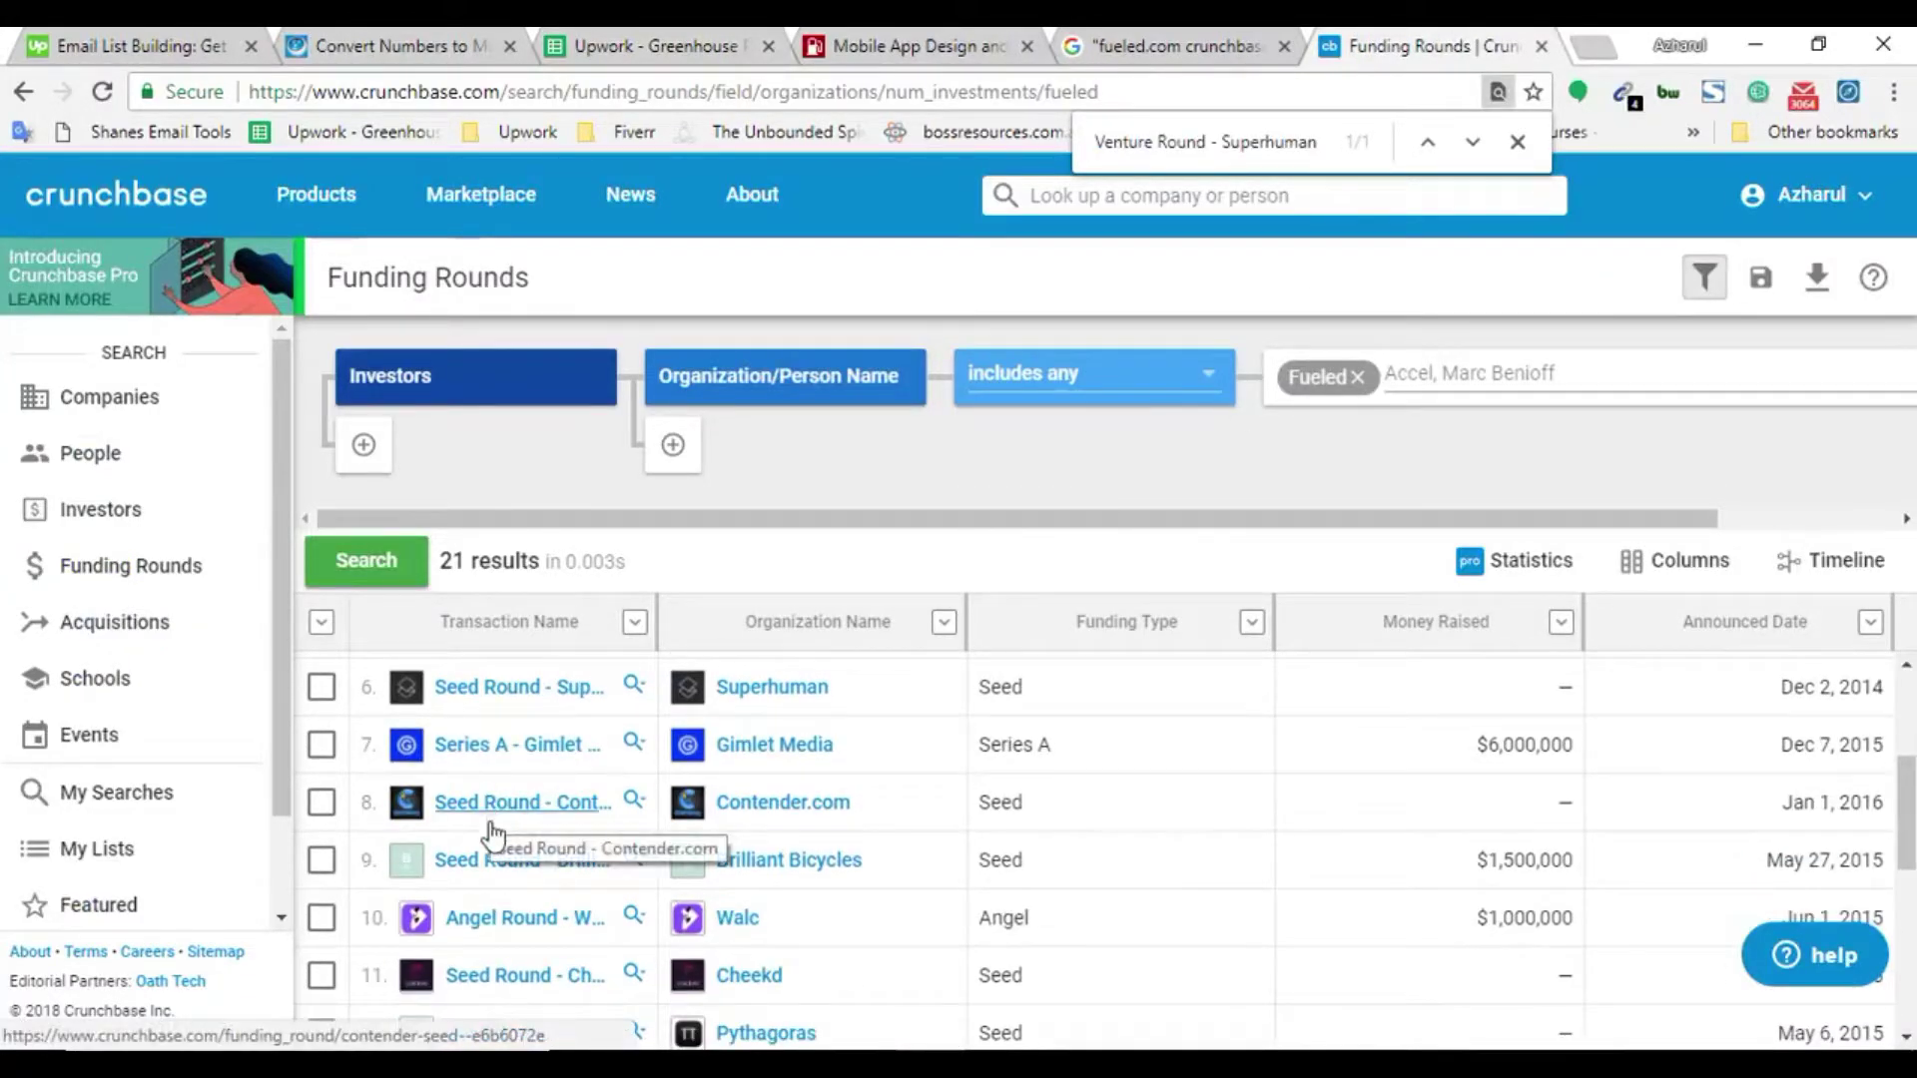
scroll(529, 849, up, 2)
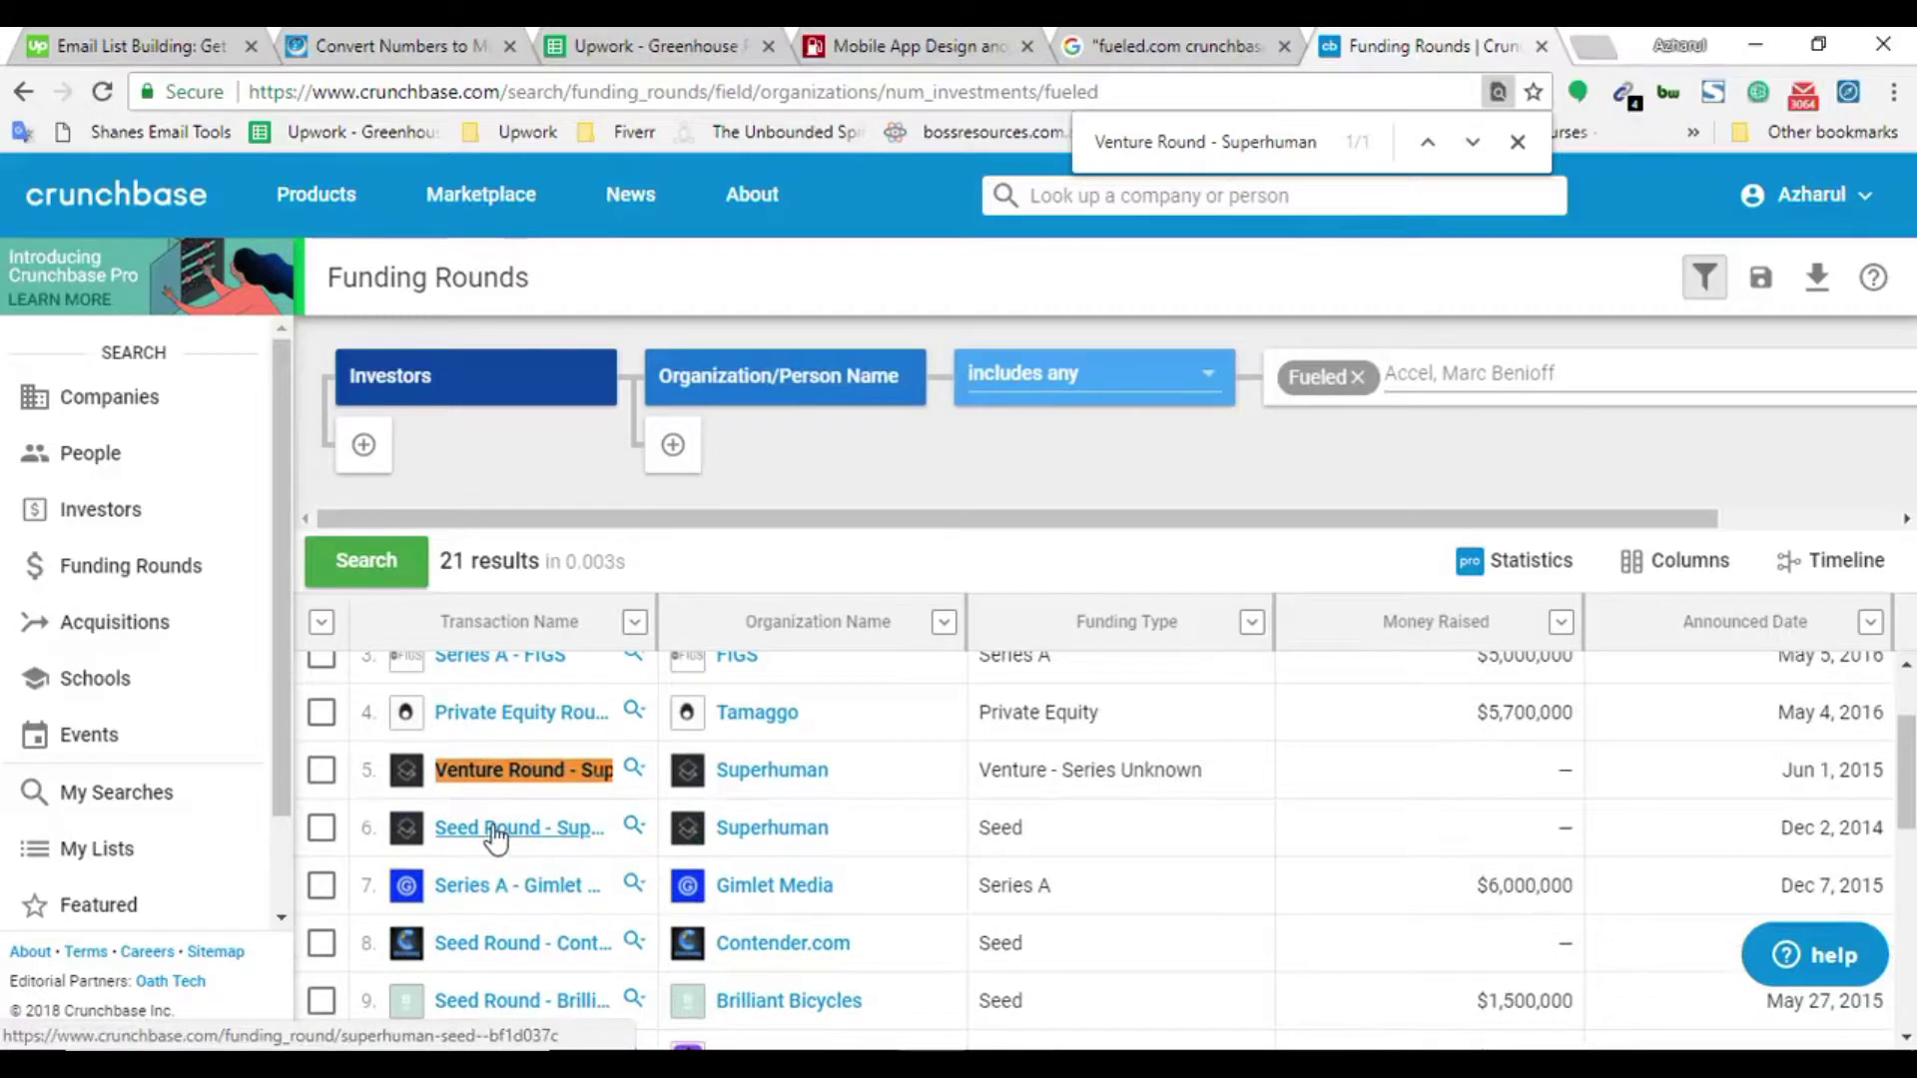
right_click(496, 839)
click(559, 689)
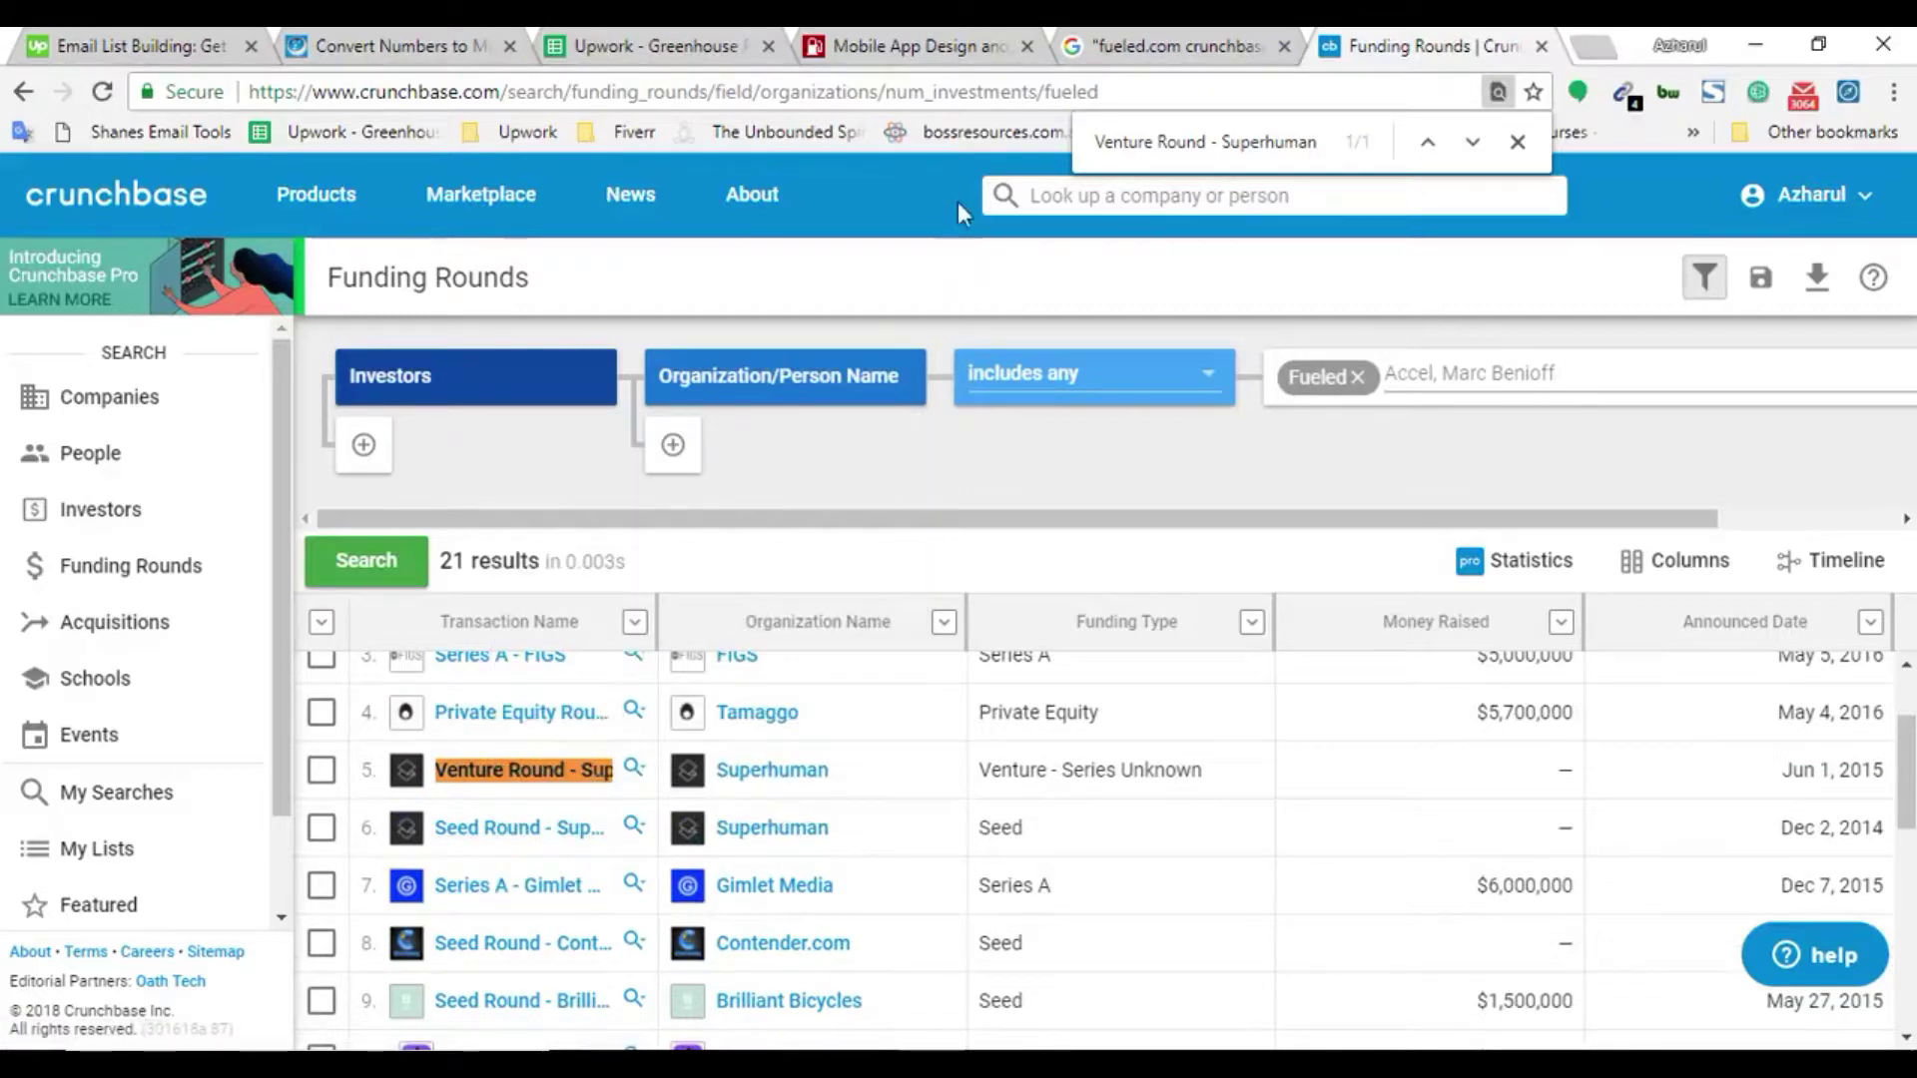
Convert "Seed Round - Superhuman" to plain text, search the spreadsheet for it, and paste it into I833
click(968, 92)
key(Escape)
key(ctrl+3)
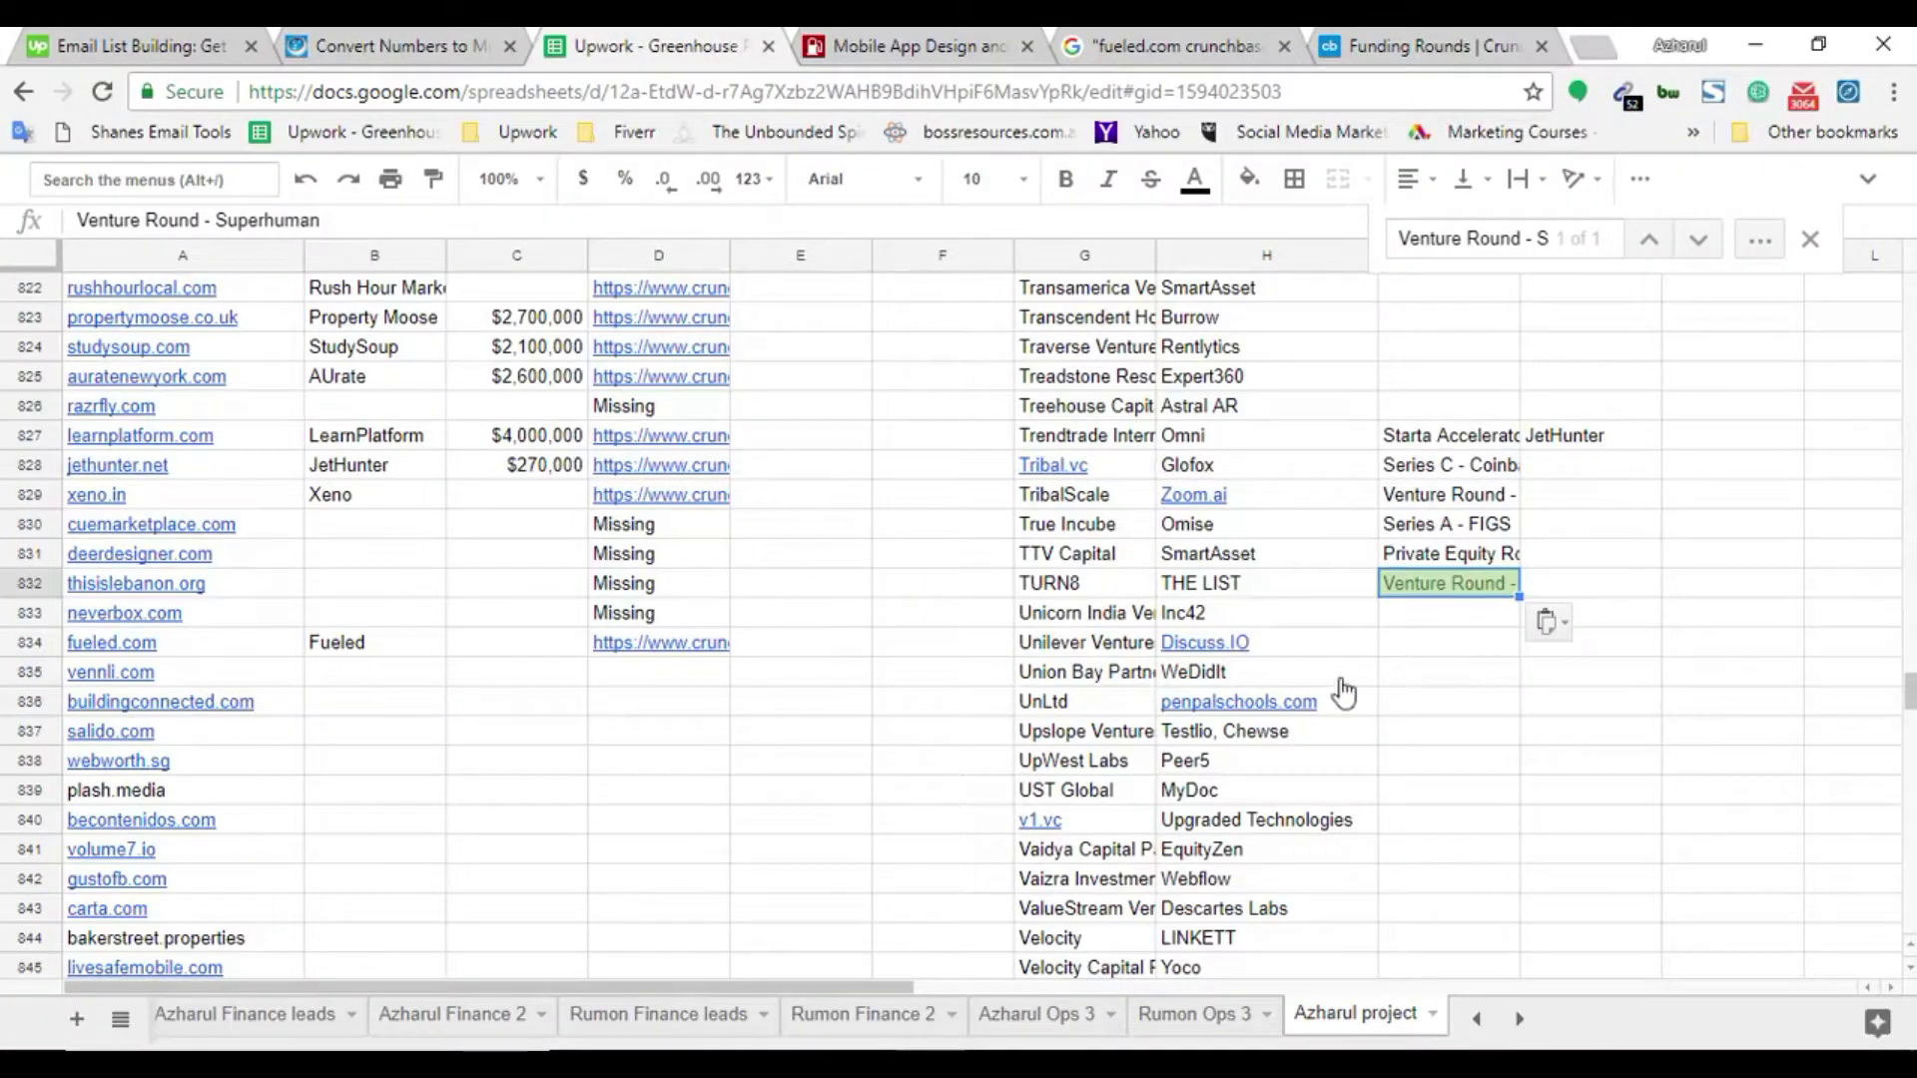
key(ctrl+f)
key(ctrl+v)
click(1431, 619)
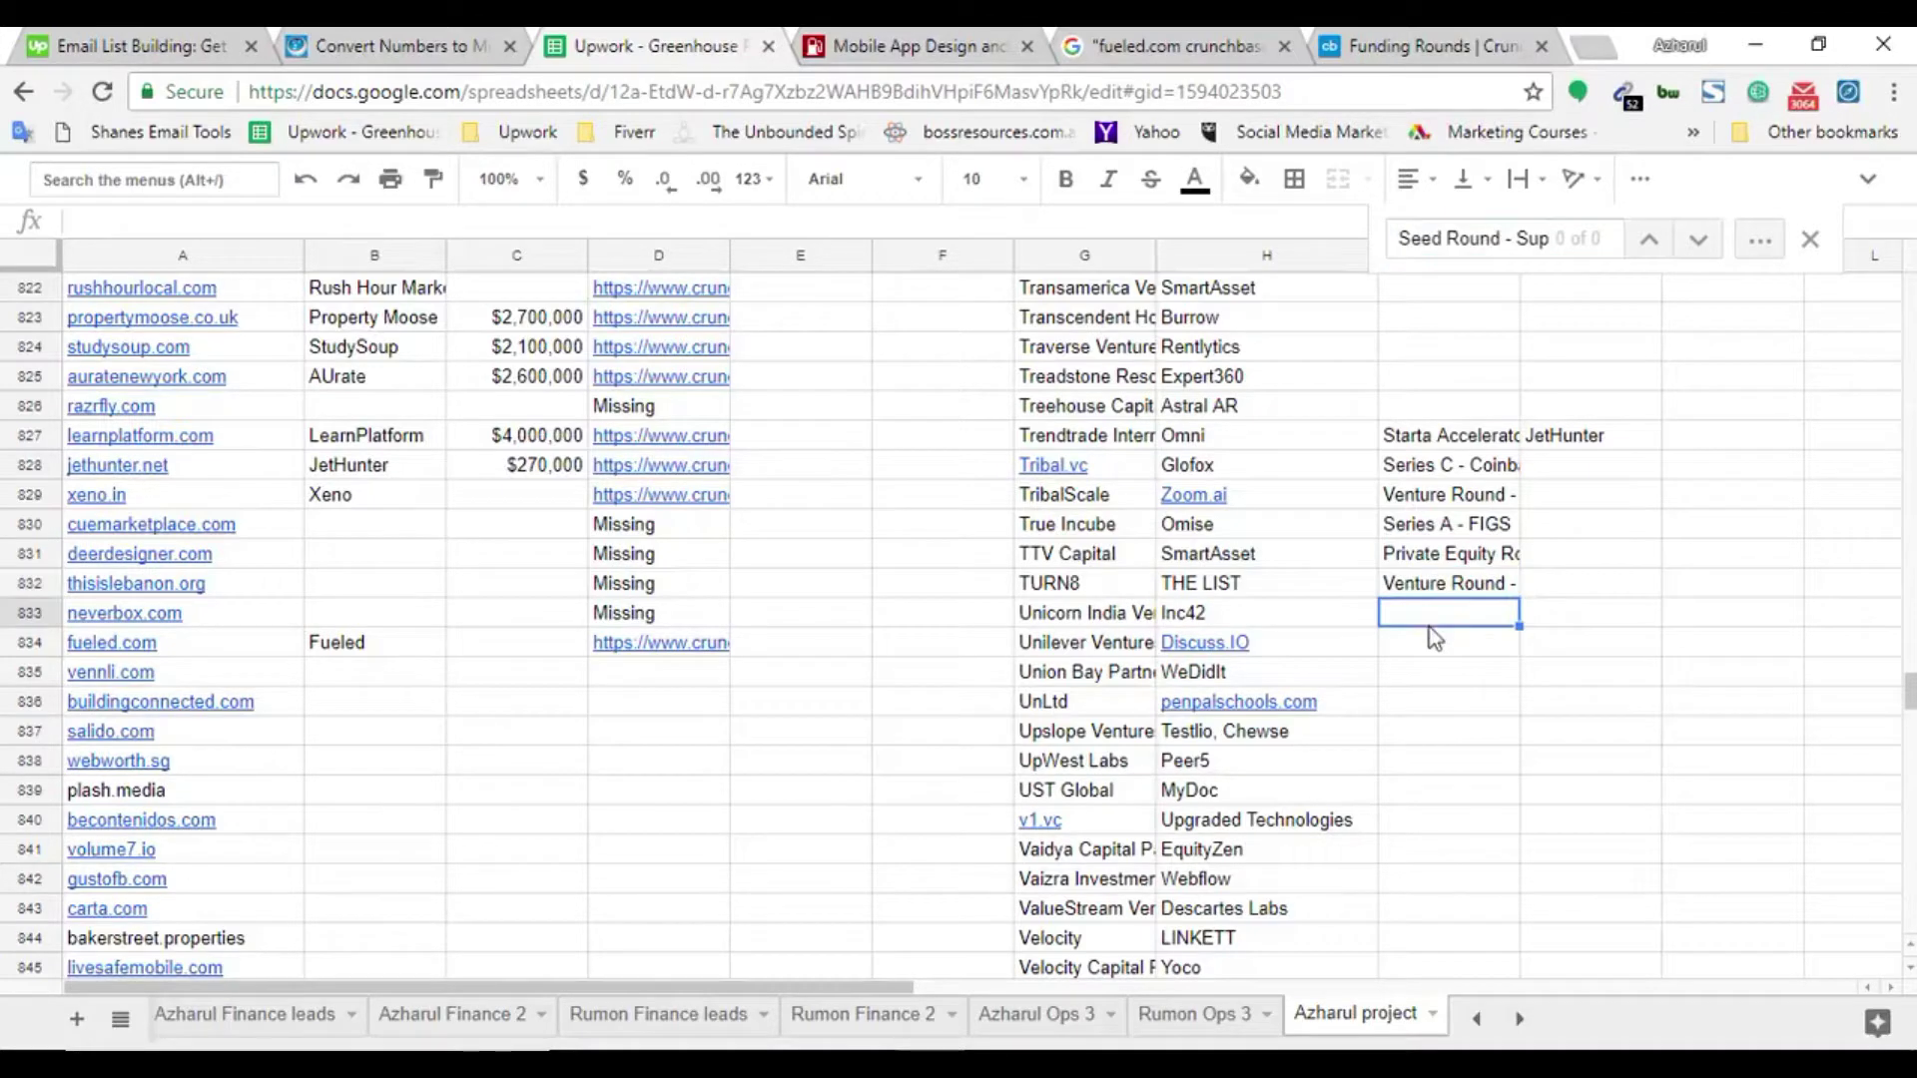
Locate "Seed Round - Superhuman" in the Crunchbase funding rounds and copy the next transaction name, "Series A - Gimlet Media"
click(1439, 37)
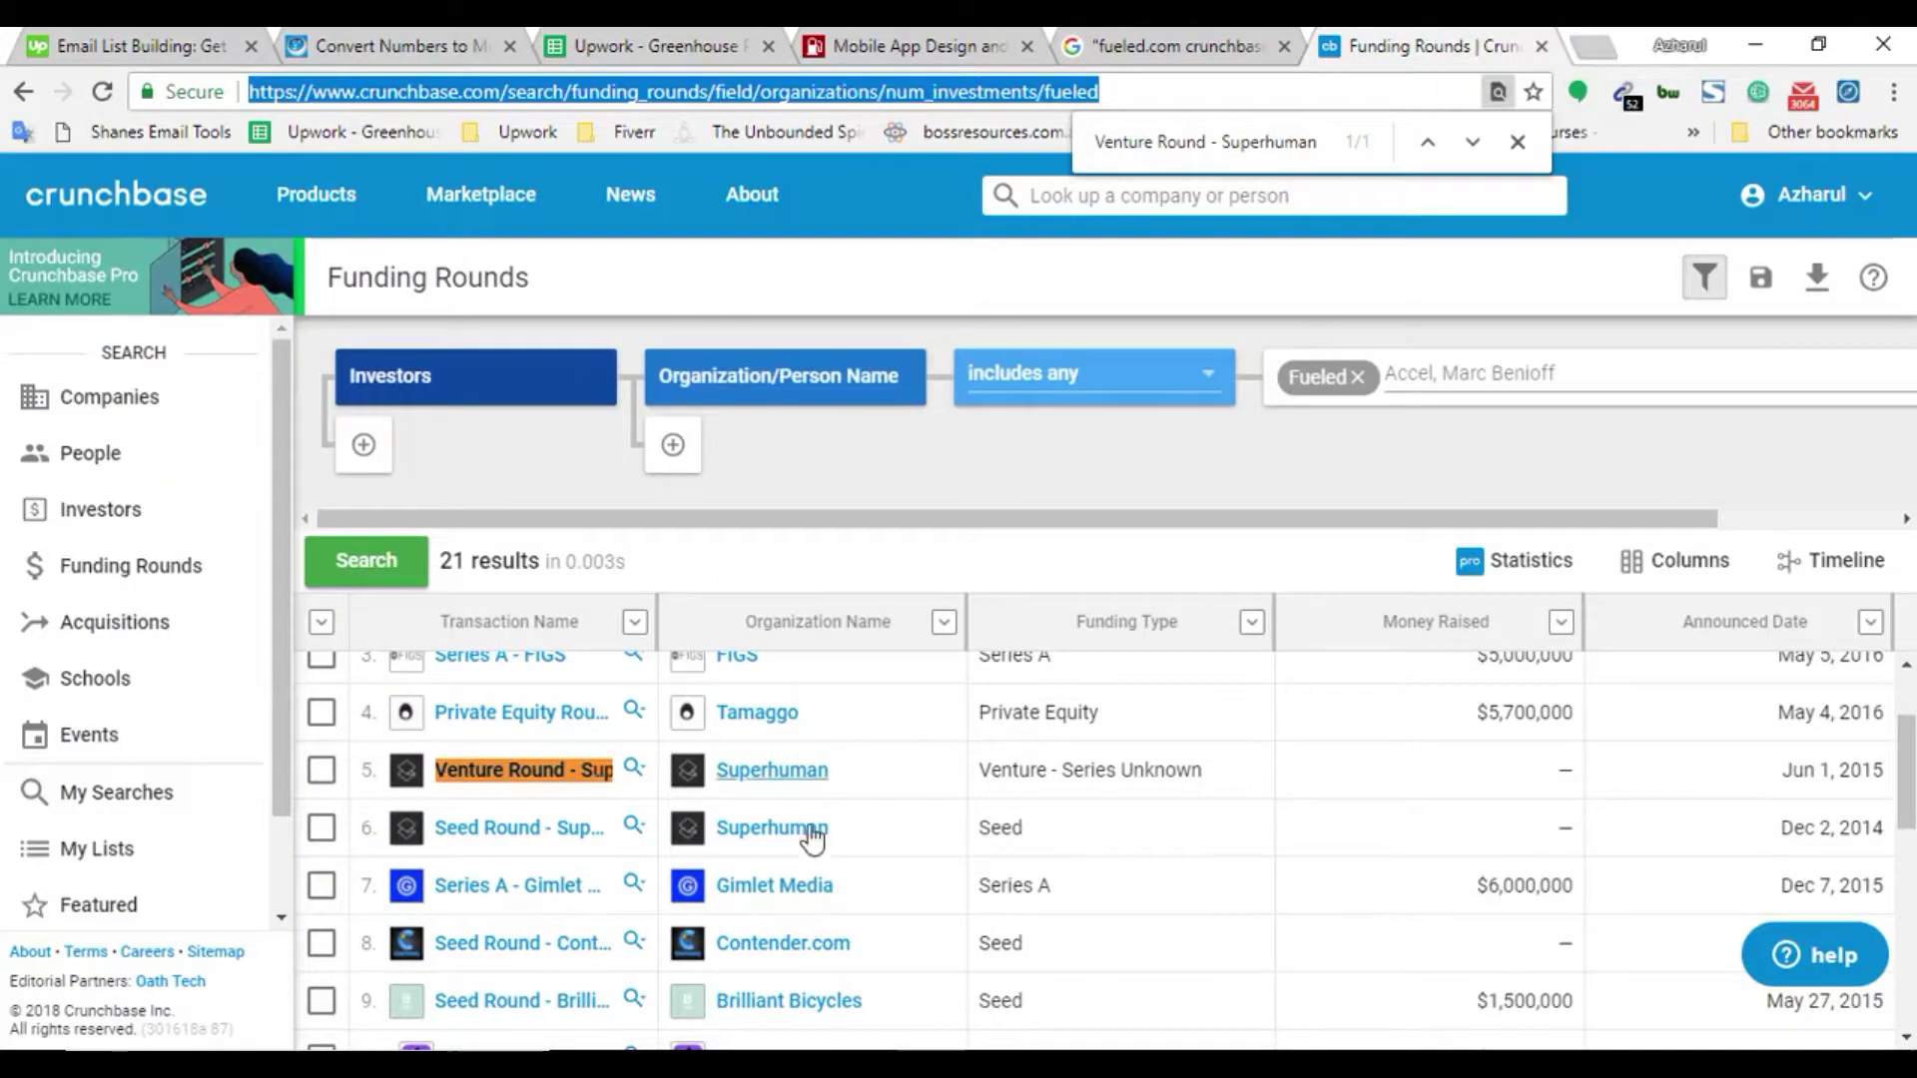
key(ctrl+f)
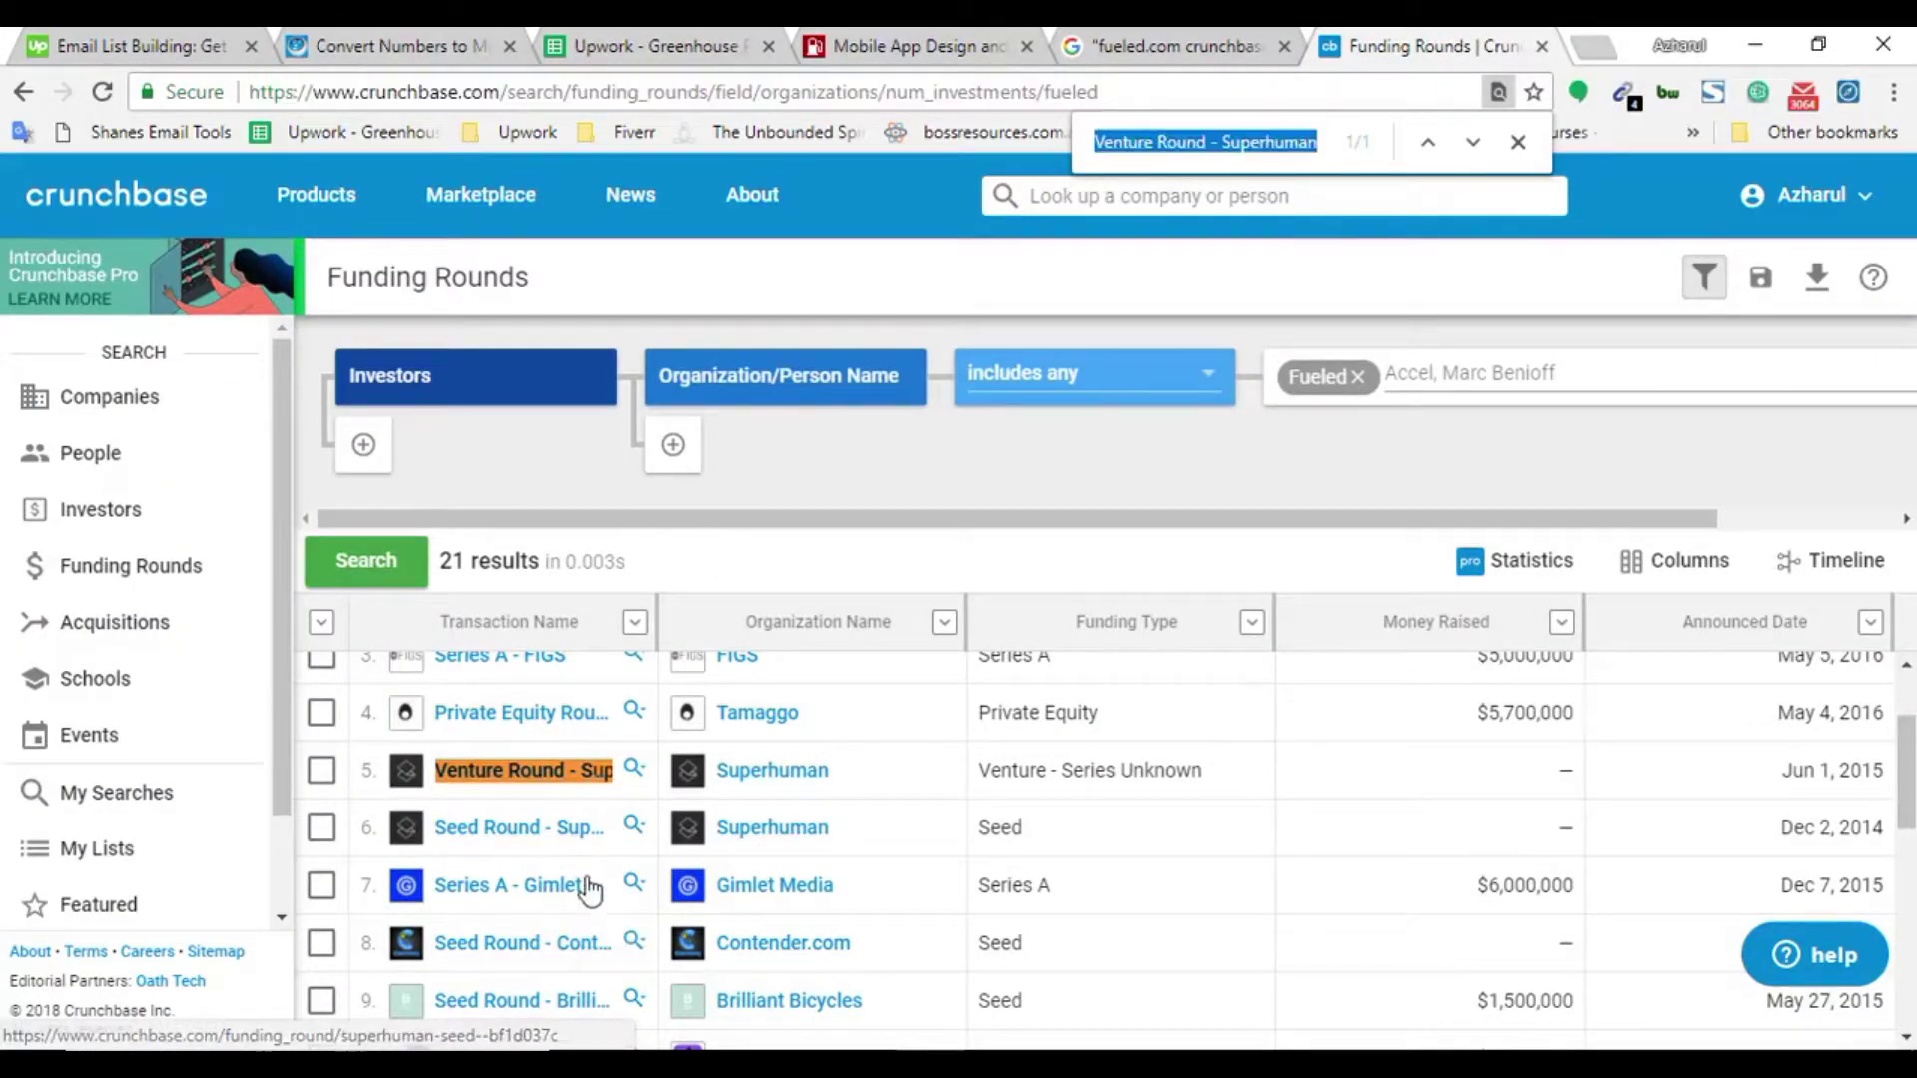
key(ctrl+v)
right_click(556, 856)
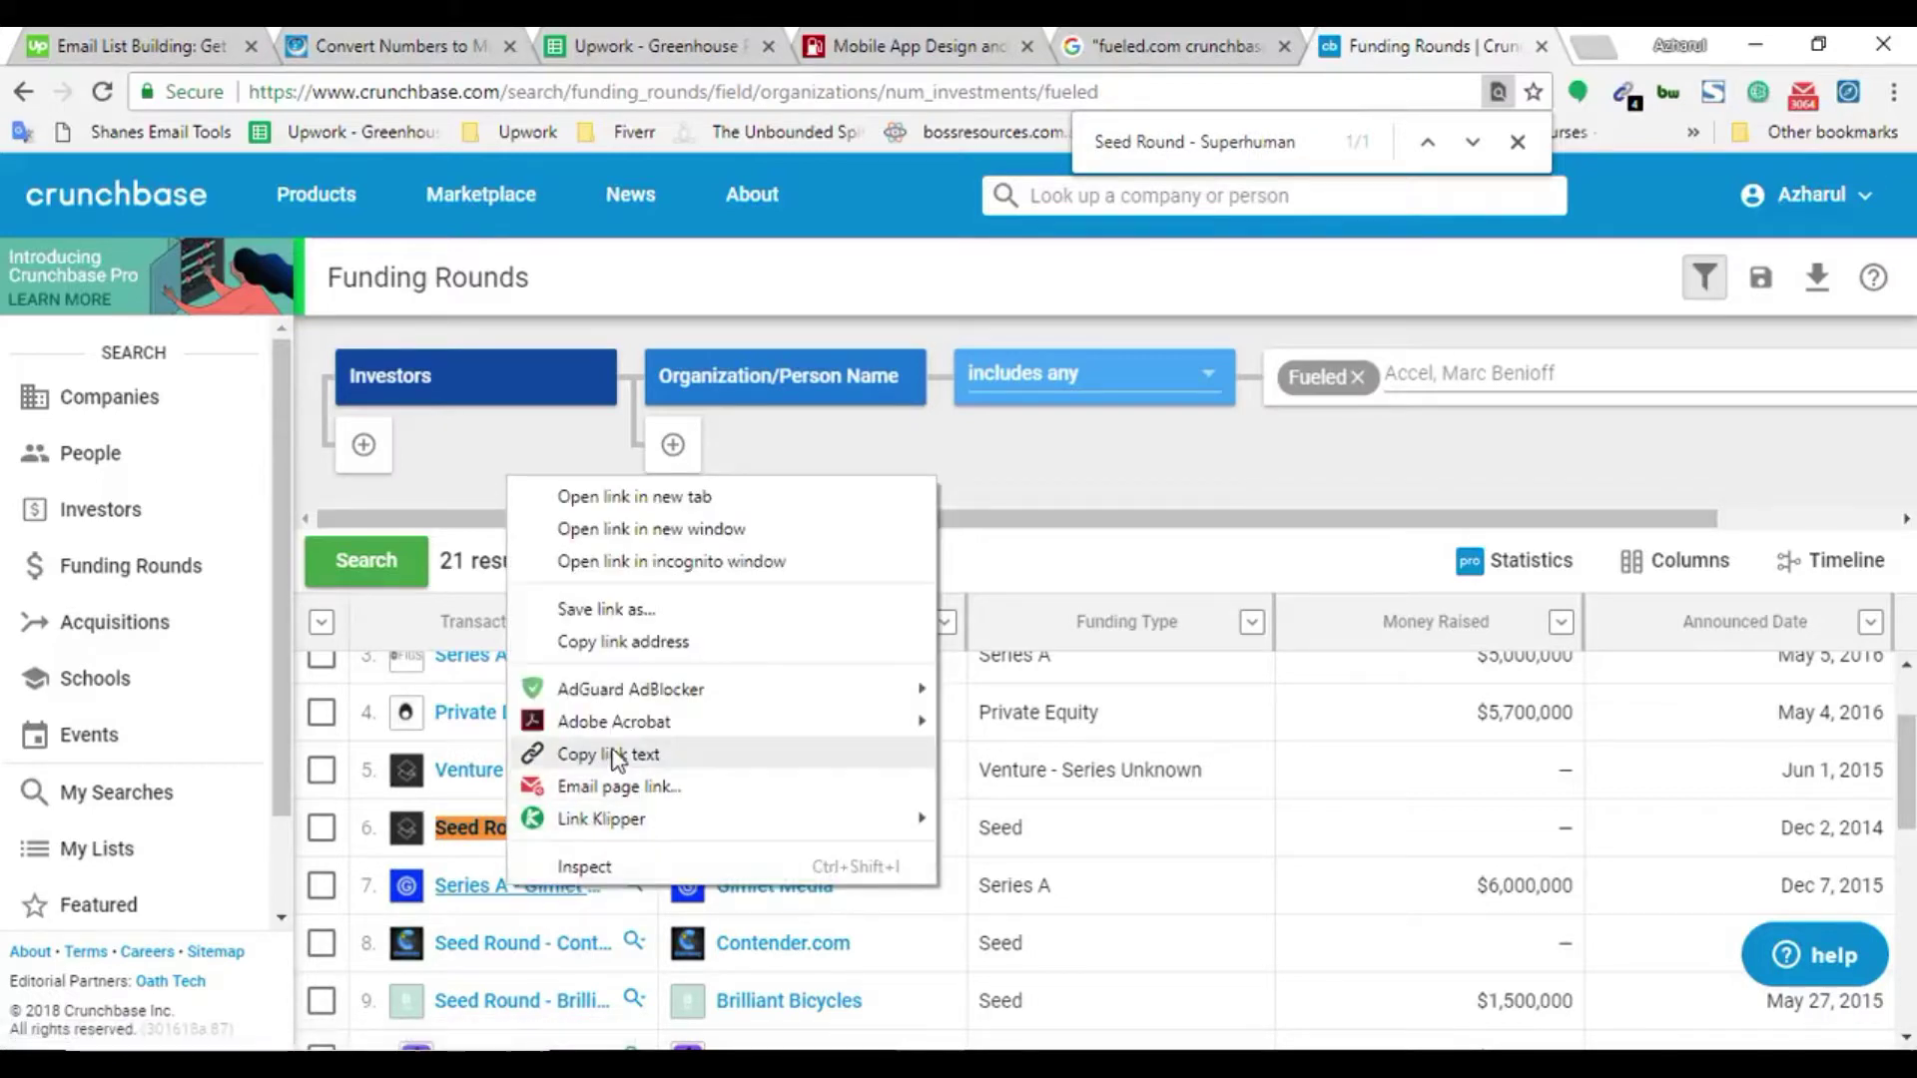
click(639, 753)
Convert "Series A - Gimlet Media" to plain text, search the spreadsheet for it, and paste it into I834
click(917, 92)
key(ctrl+v)
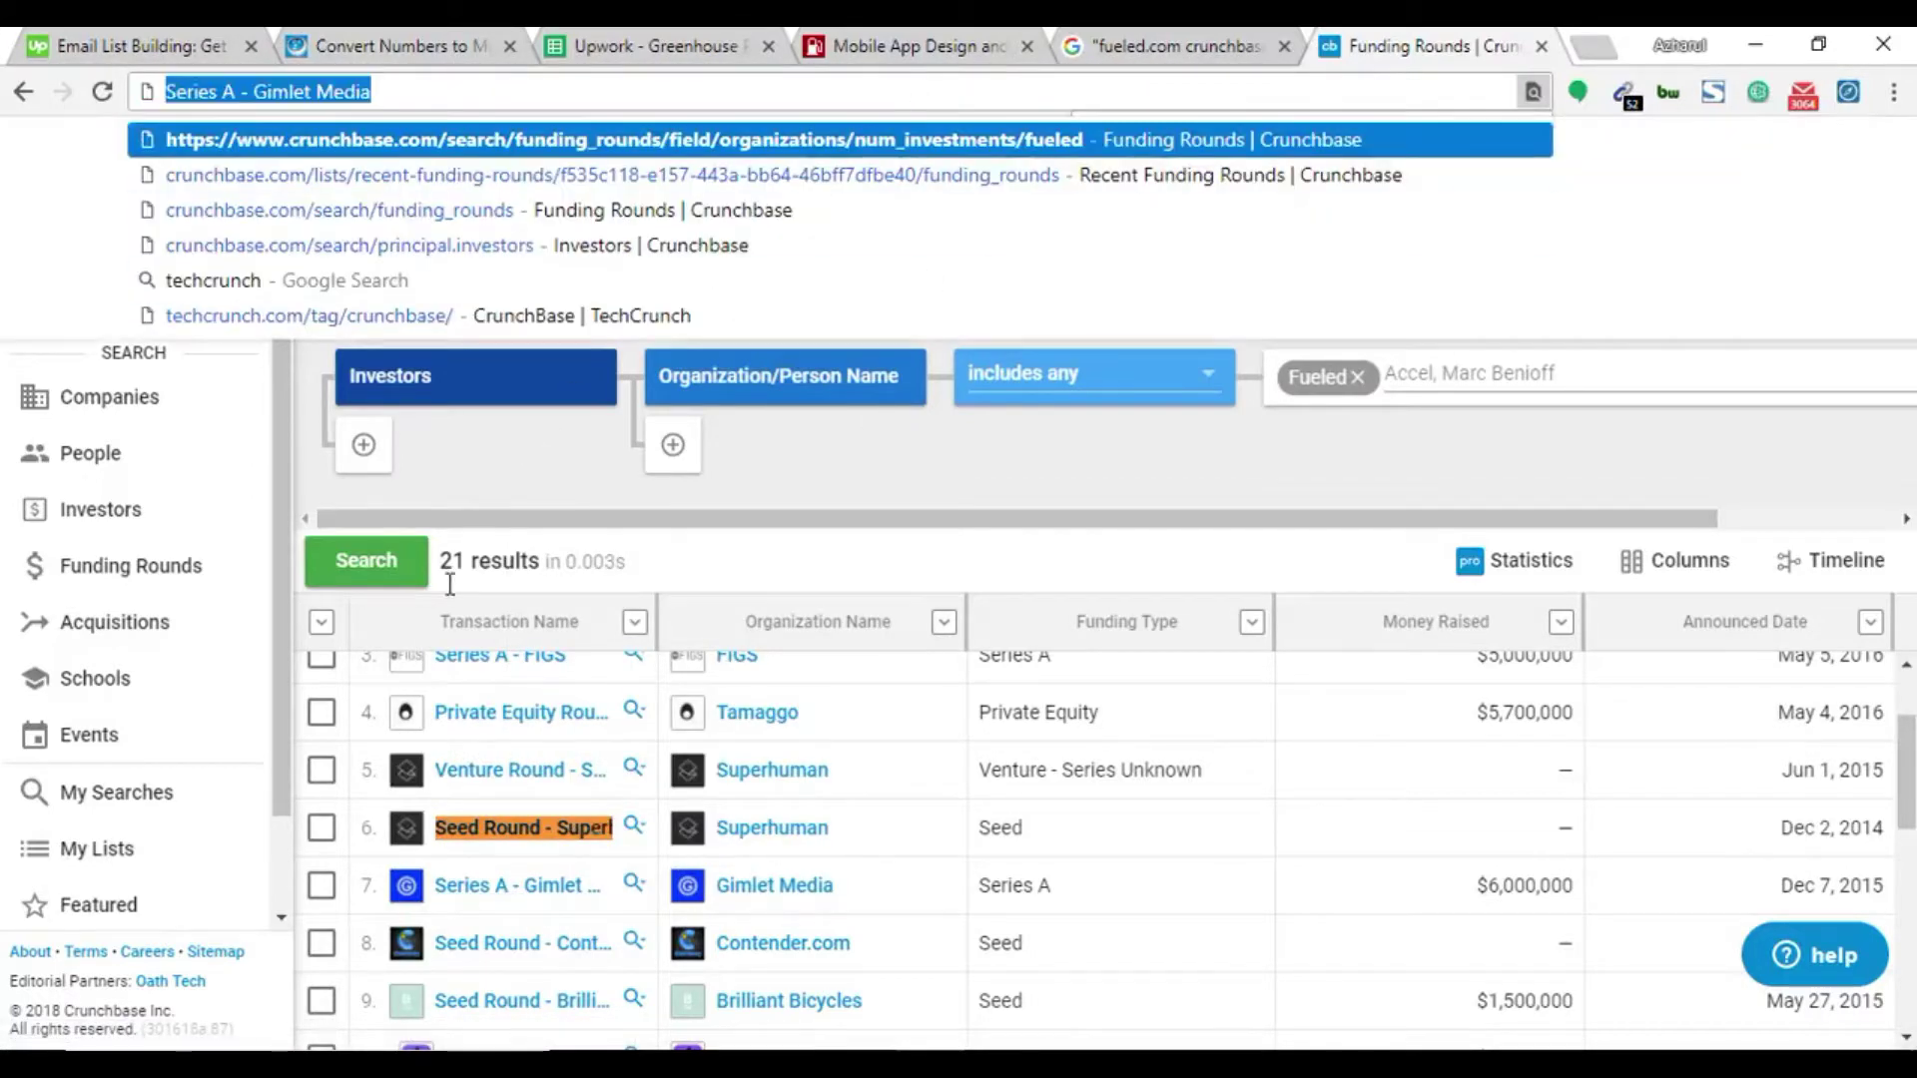
key(Escape)
key(ctrl+3)
key(ctrl+f)
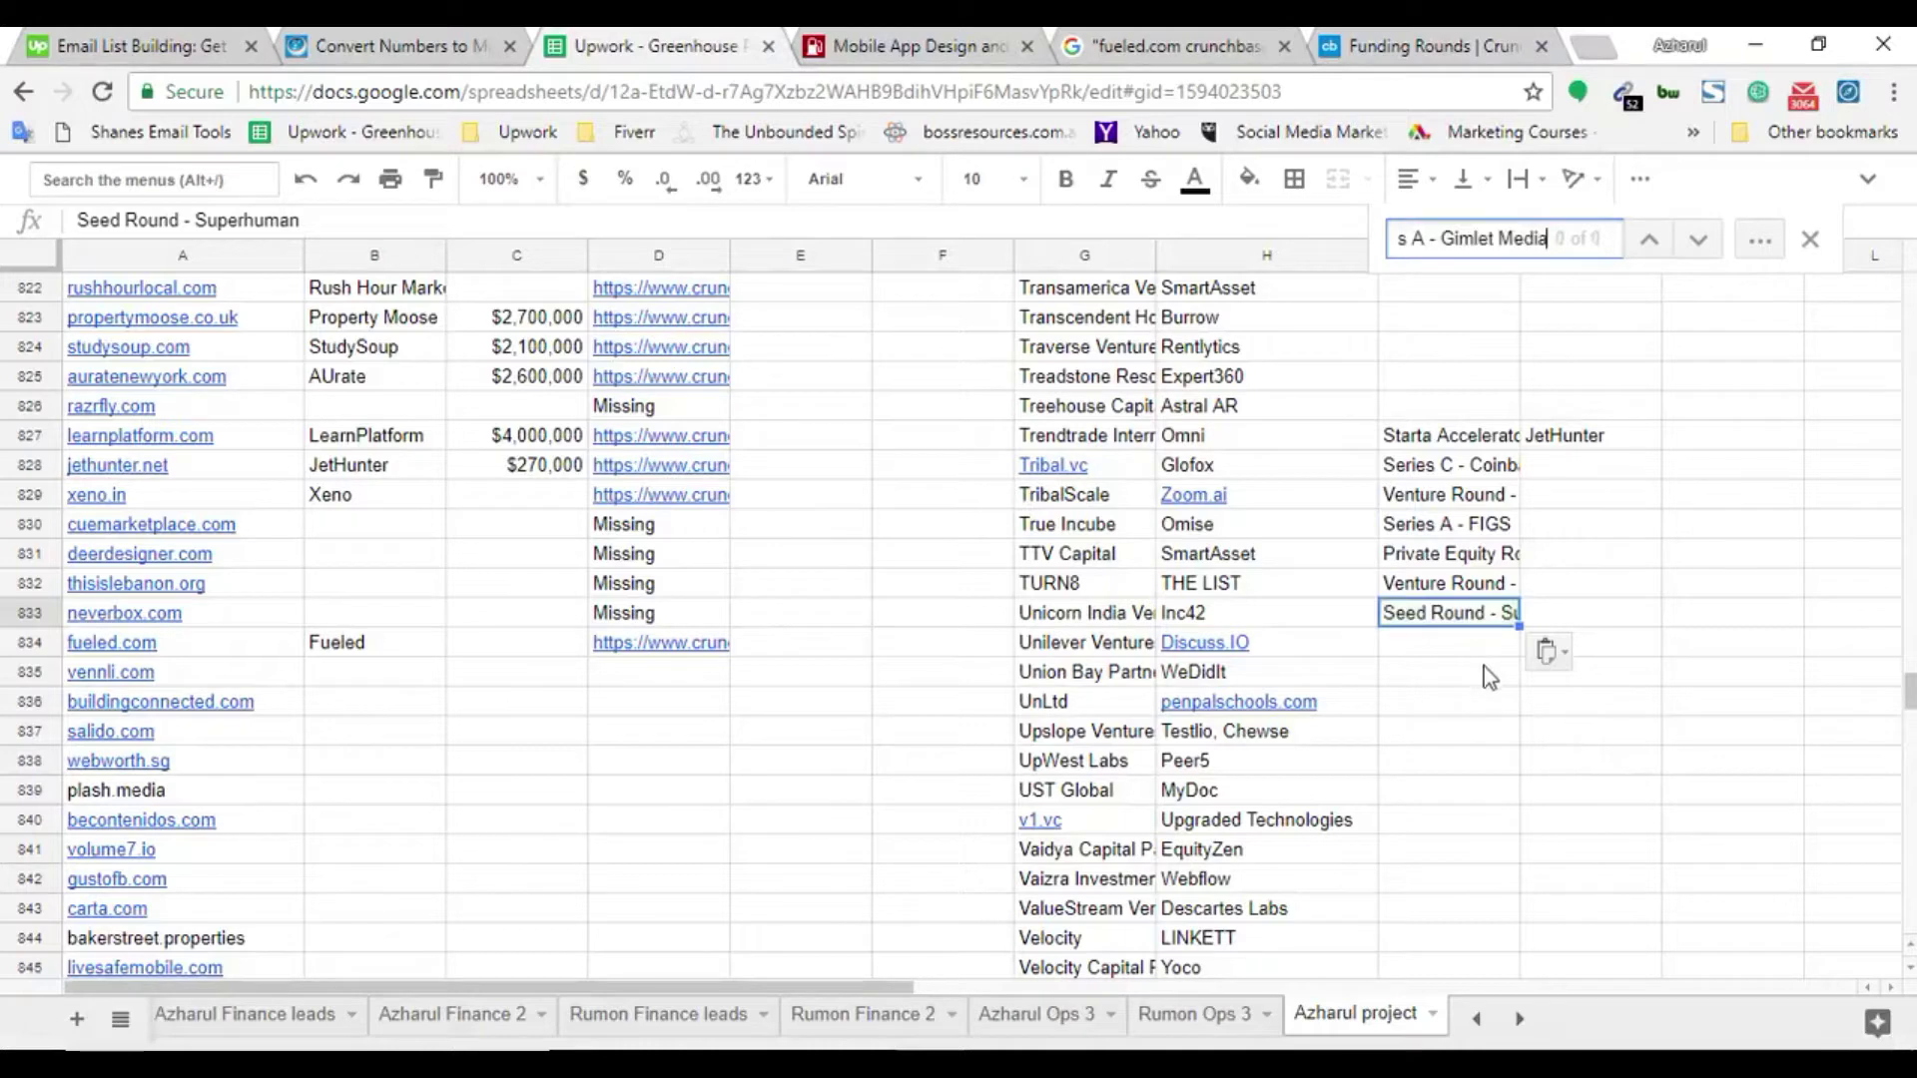
click(1466, 647)
key(ctrl+v)
Locate "Series A - Gimlet Media" in the Crunchbase funding rounds and copy the next transaction name, "Seed Round - Contender.com"
click(1455, 45)
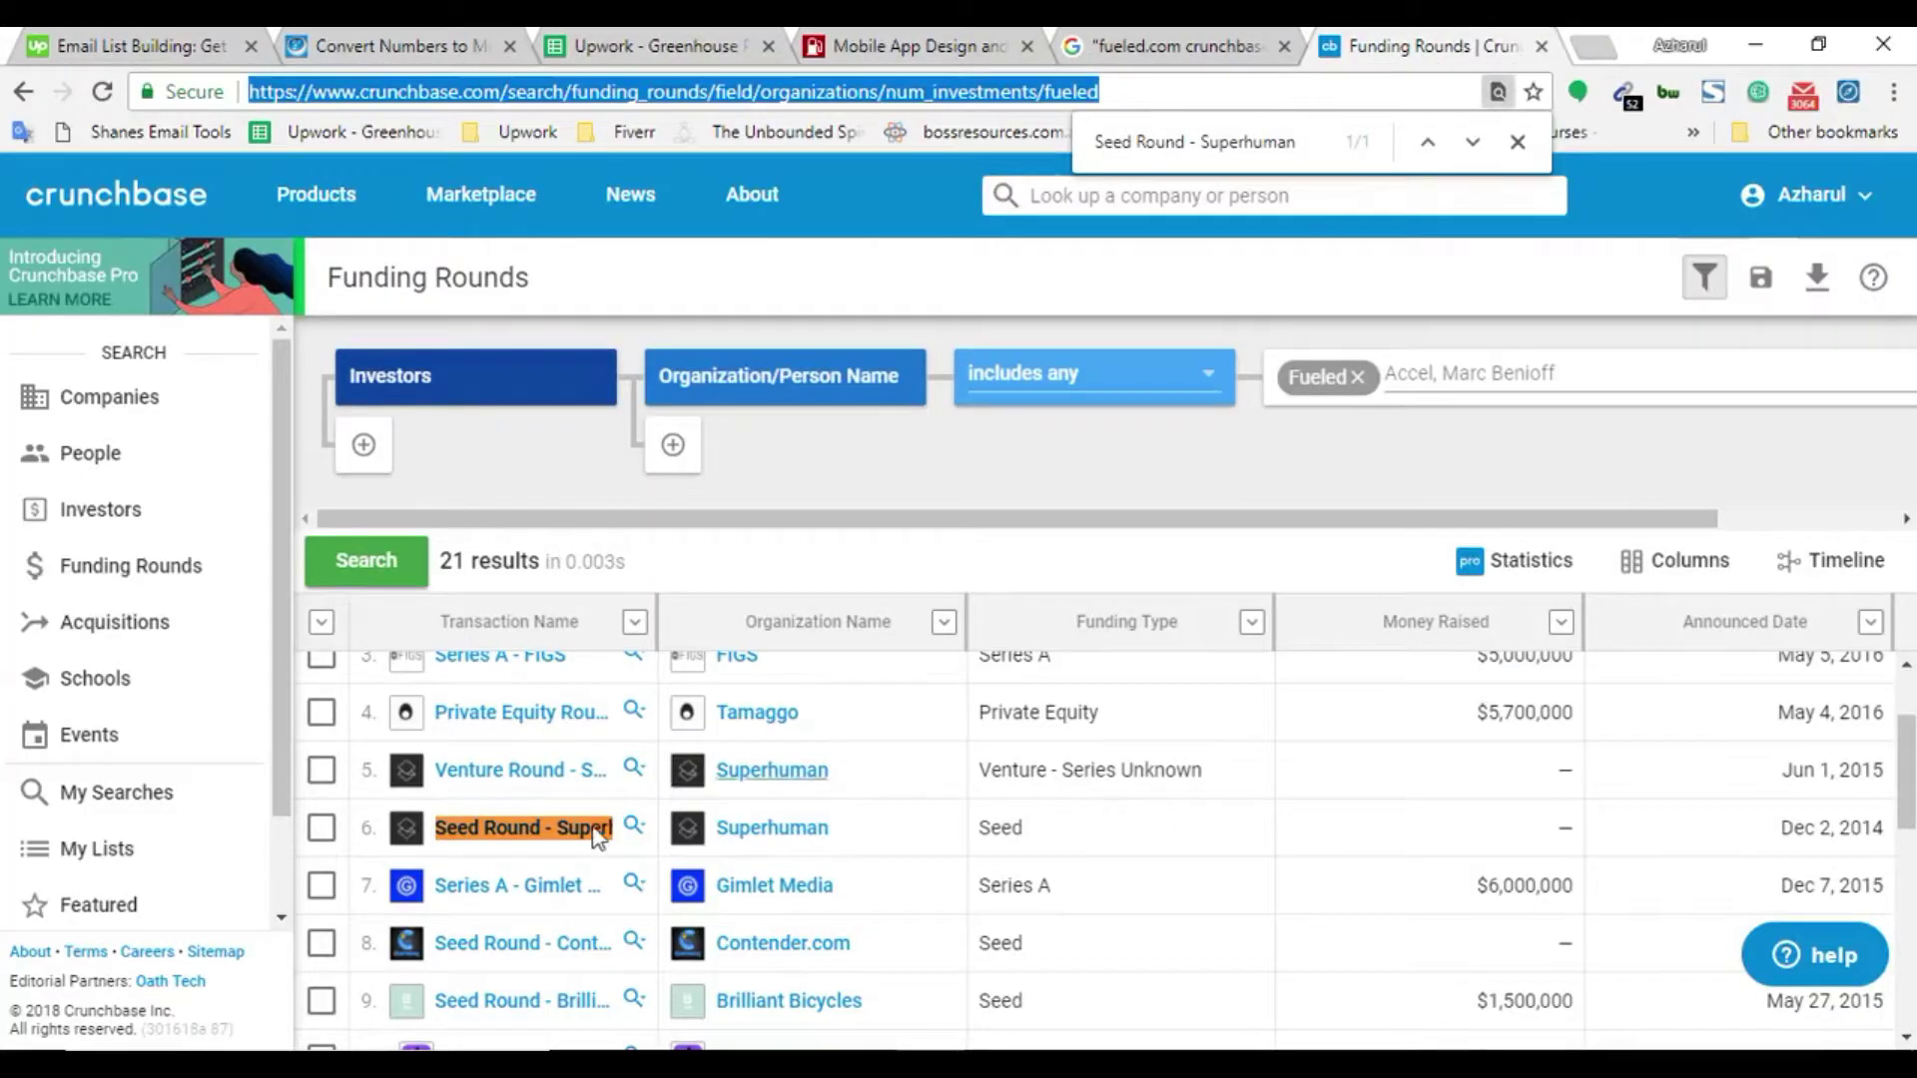
key(ctrl+f)
key(ctrl+v)
scroll(839, 849, down, 3)
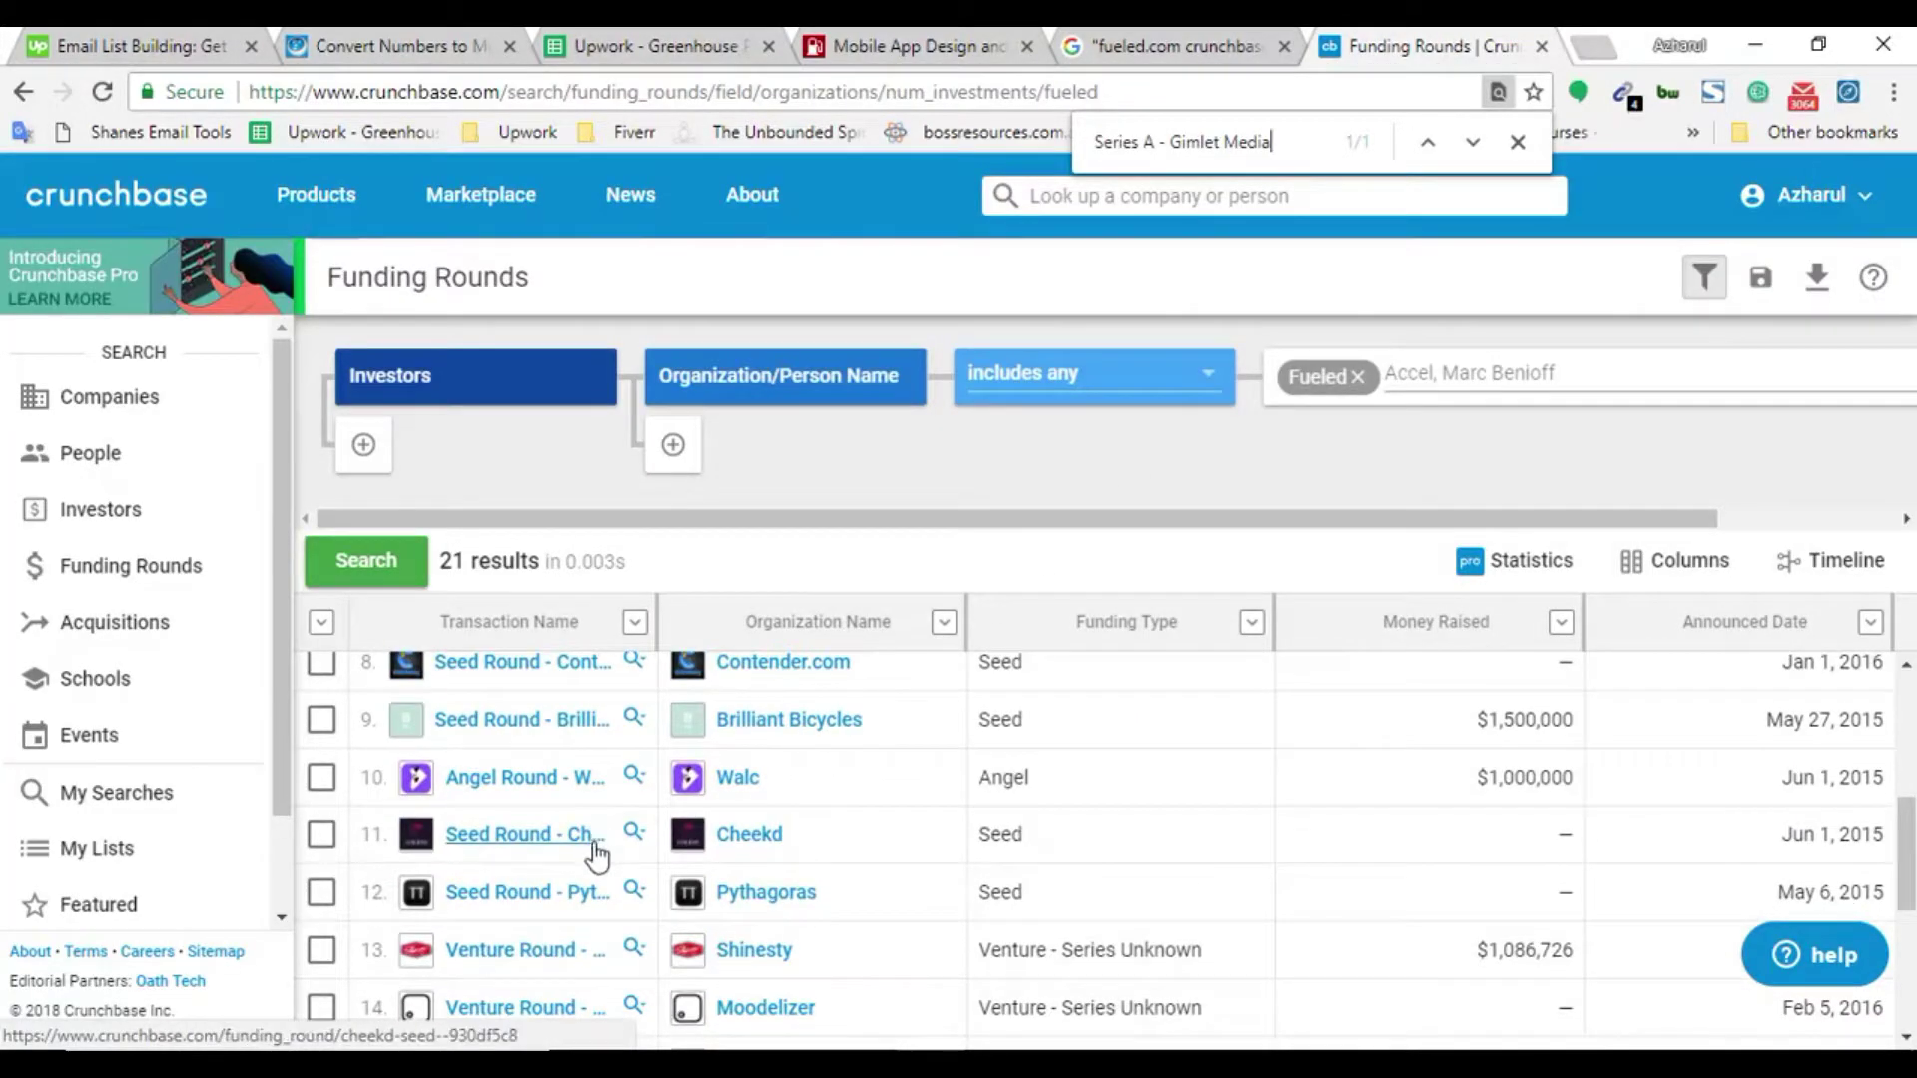
scroll(596, 857, up, 1)
right_click(494, 747)
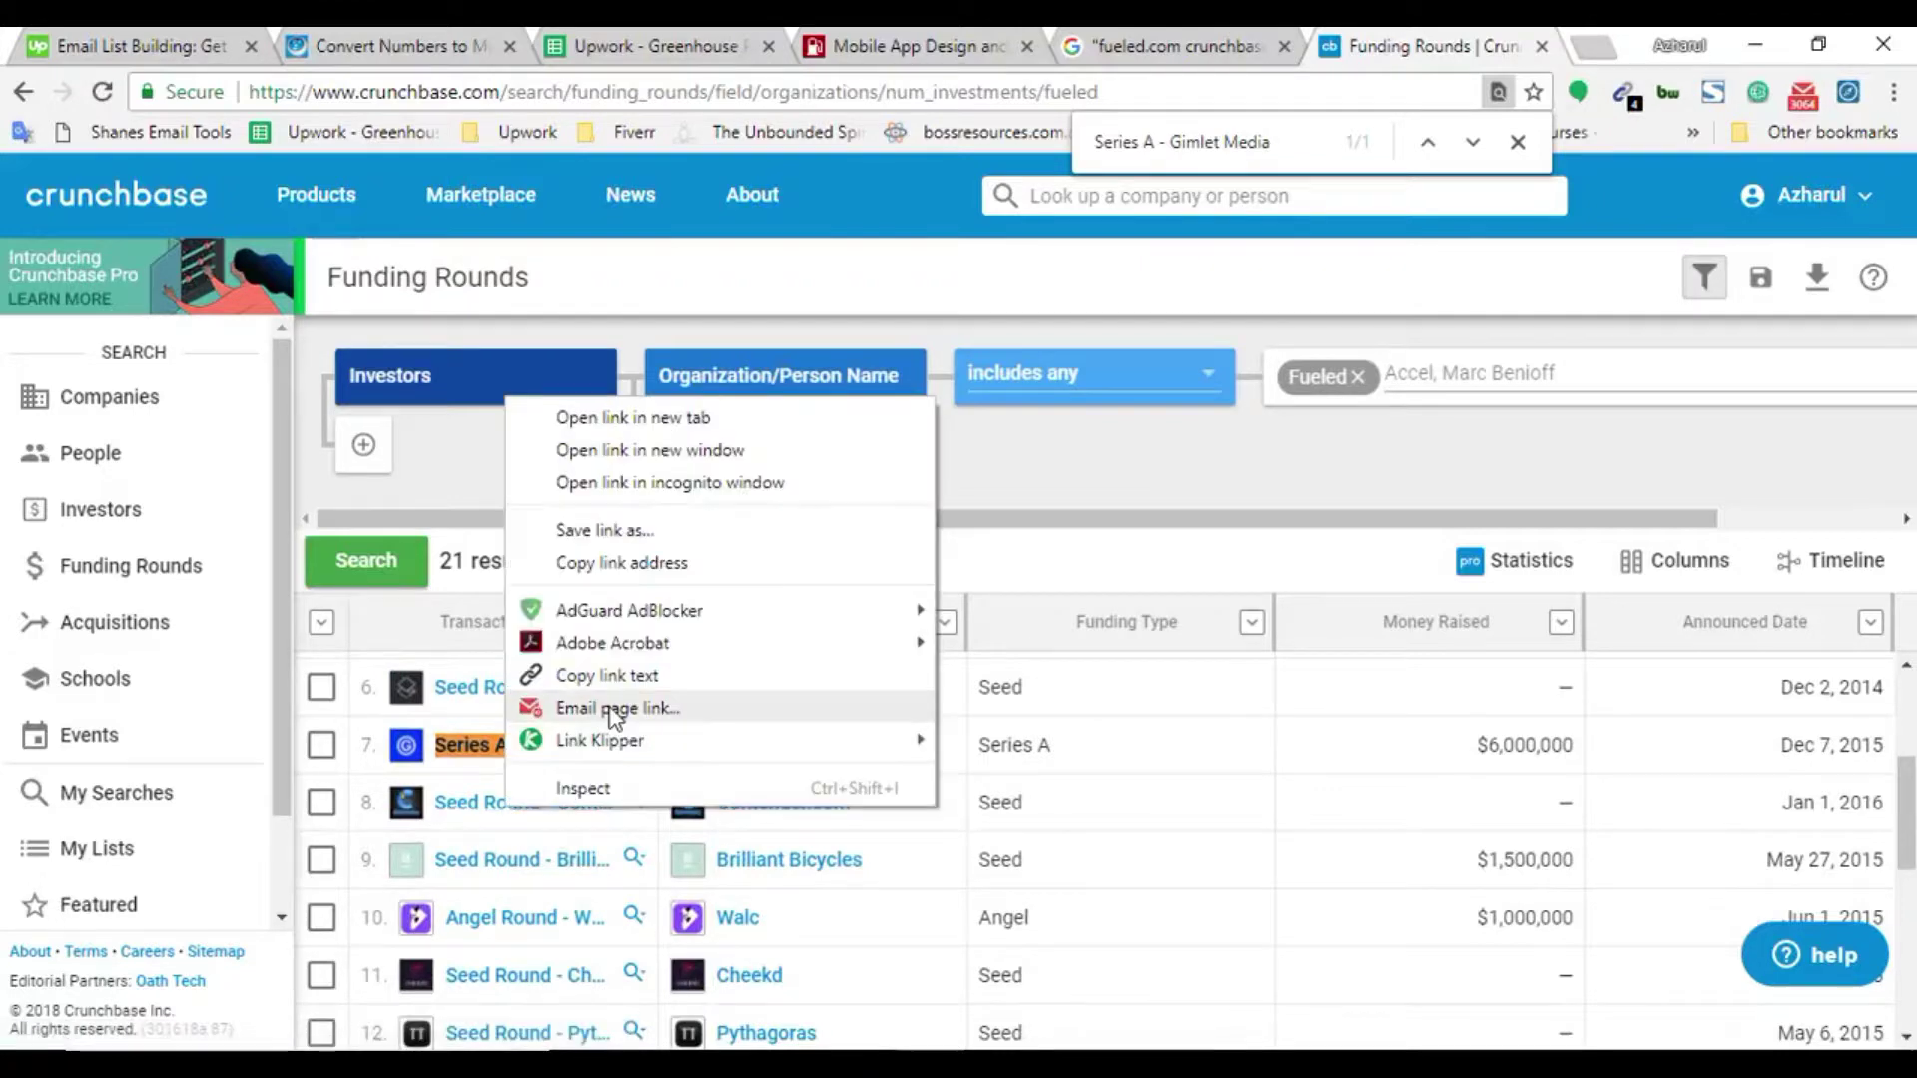
click(619, 676)
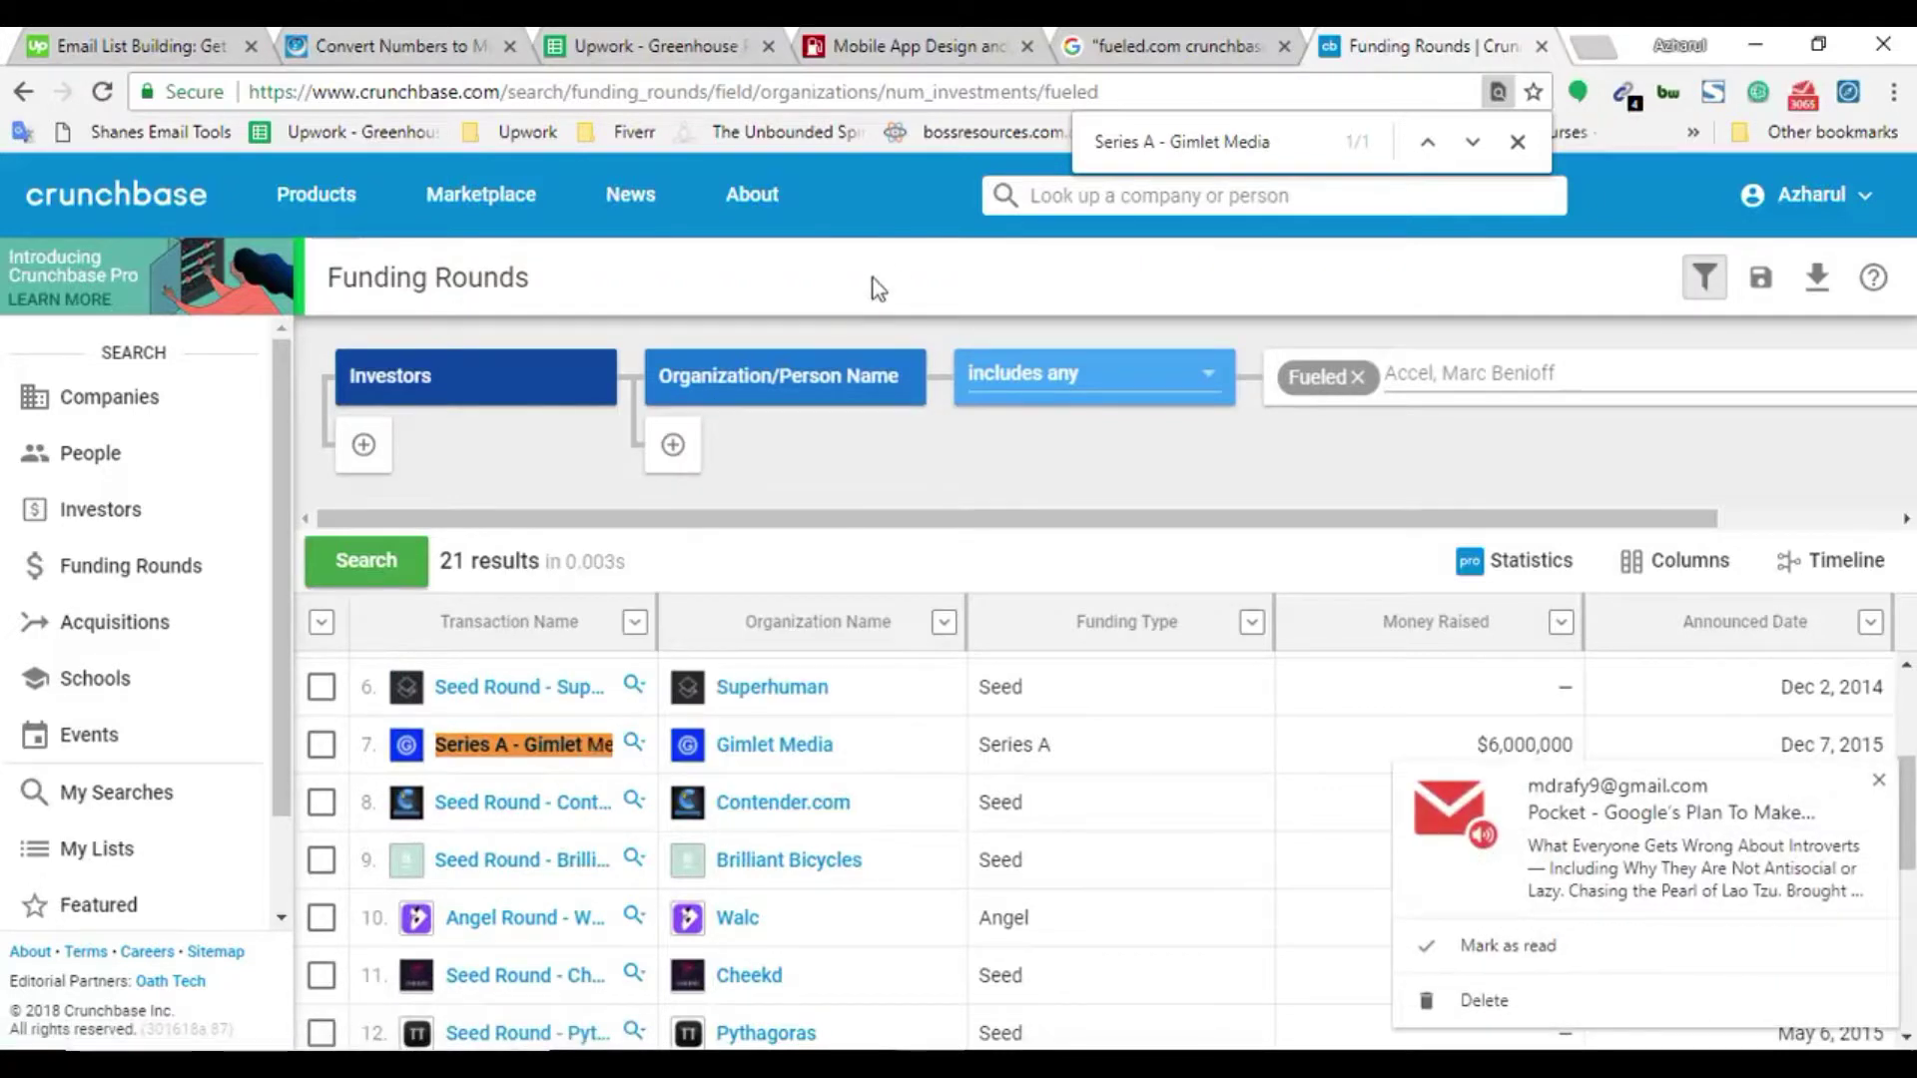
click(1877, 783)
Convert "Seed Round - Contender.com" to plain text, search the spreadsheet for it, and paste it into I835
click(1166, 89)
key(ctrl+v)
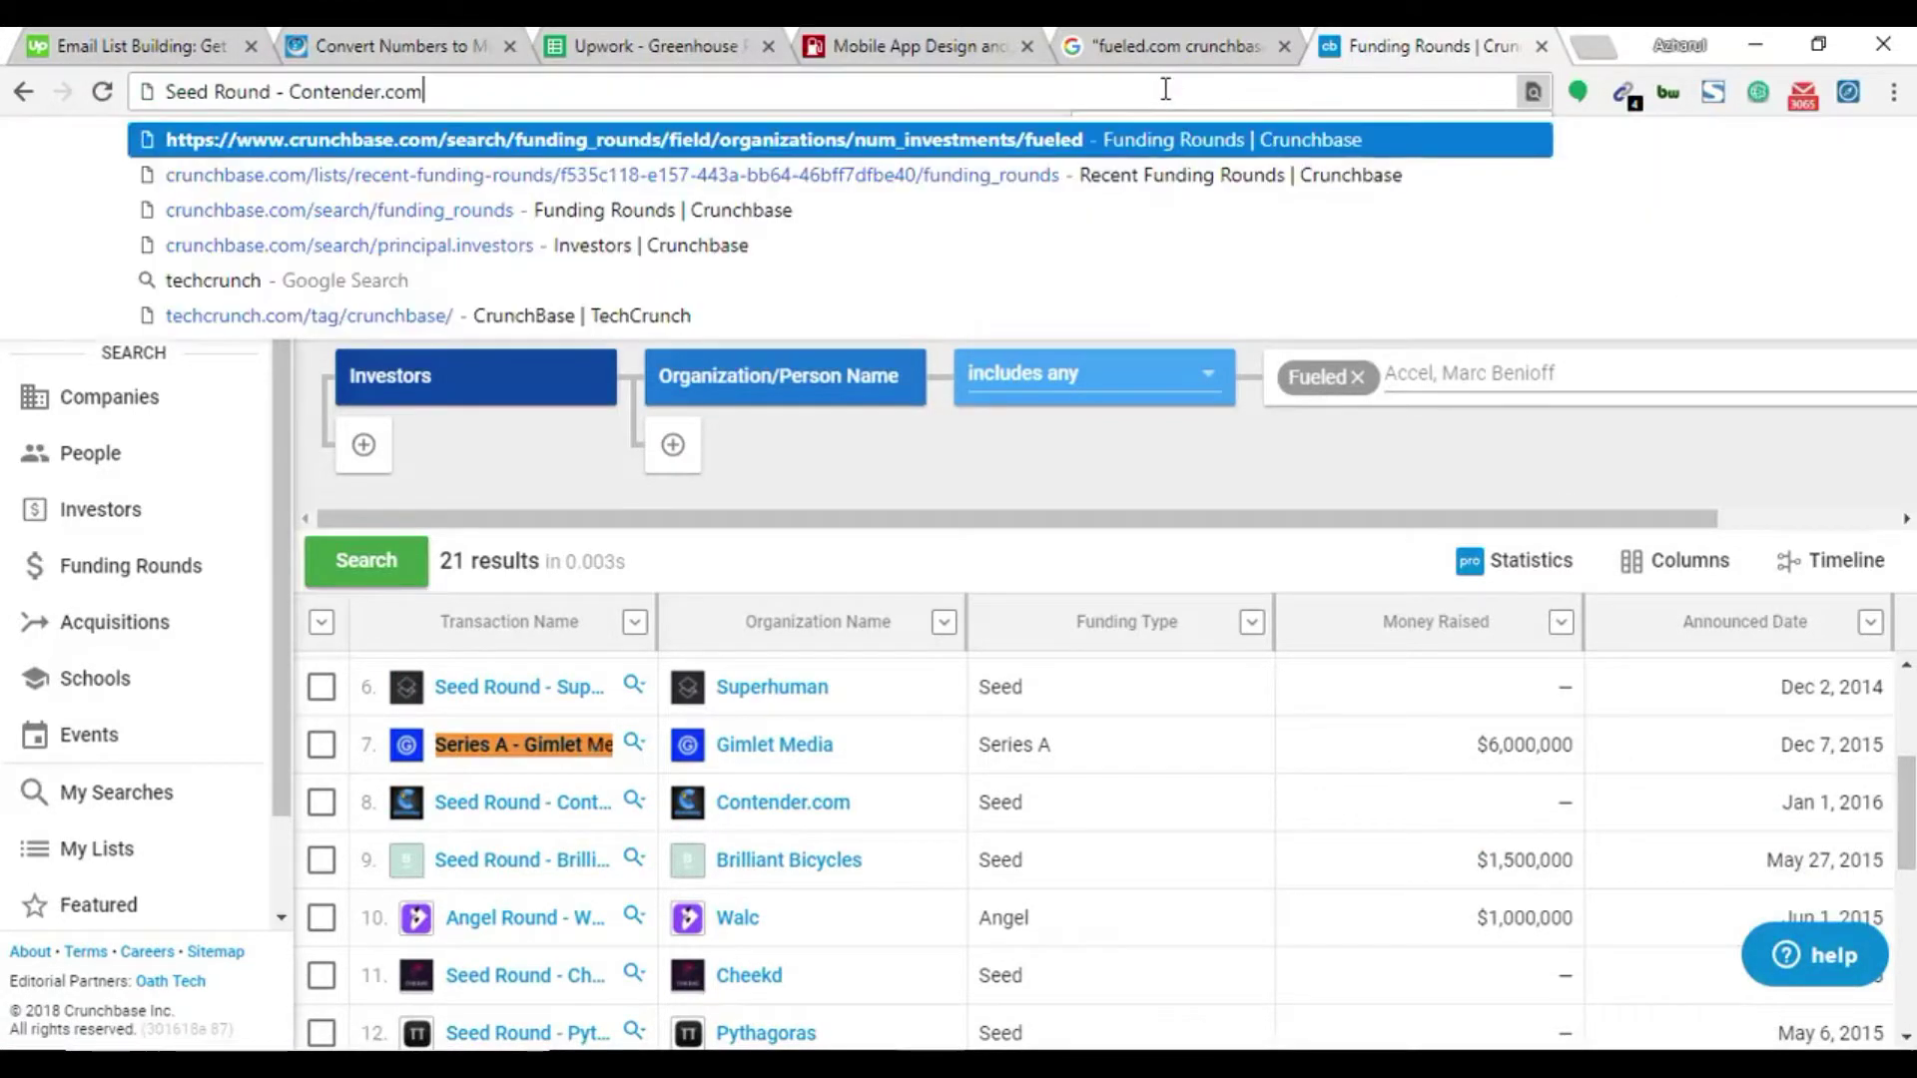
key(Escape)
click(654, 46)
key(ctrl+f)
key(ctrl+v)
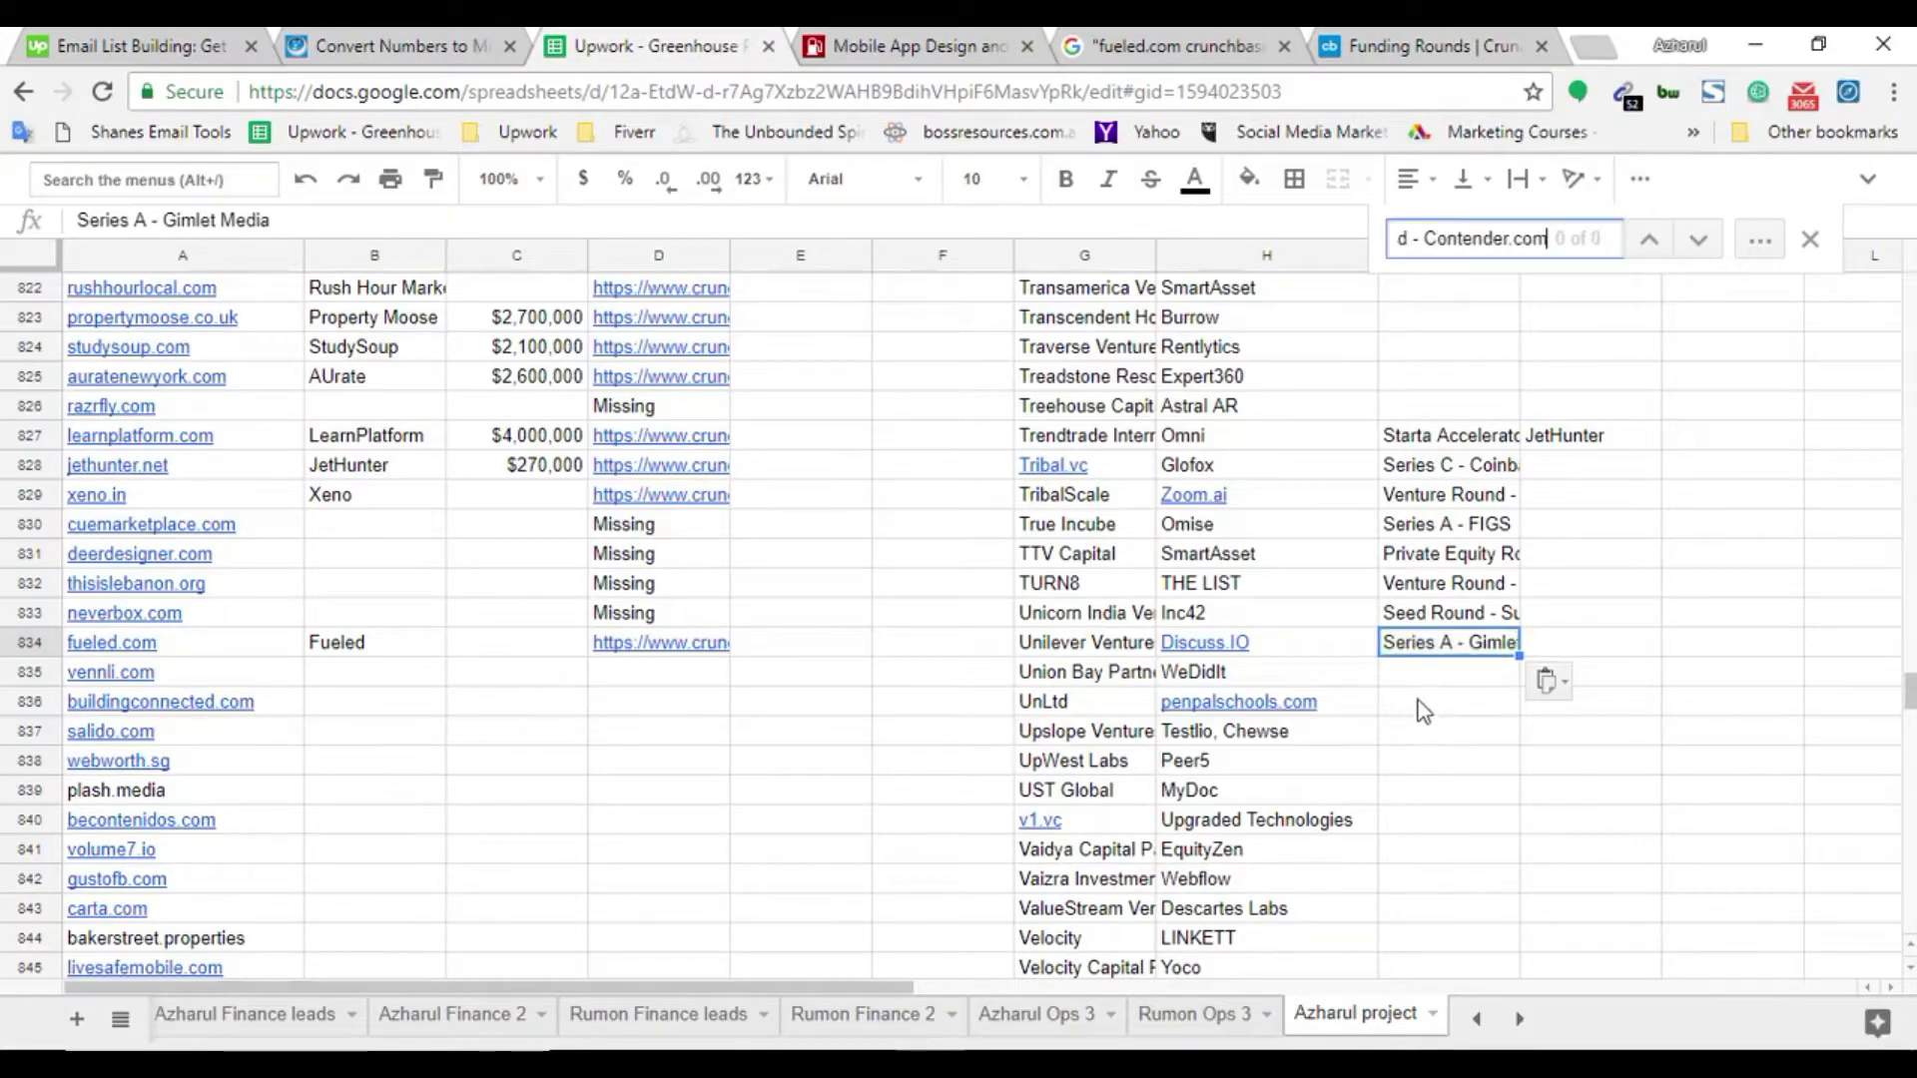
click(1438, 674)
key(ctrl+v)
Locate "Seed Round - Contender.com" in the Crunchbase funding rounds and copy the next transaction name, "Seed Round - Brilliant Bicycles"
click(1465, 40)
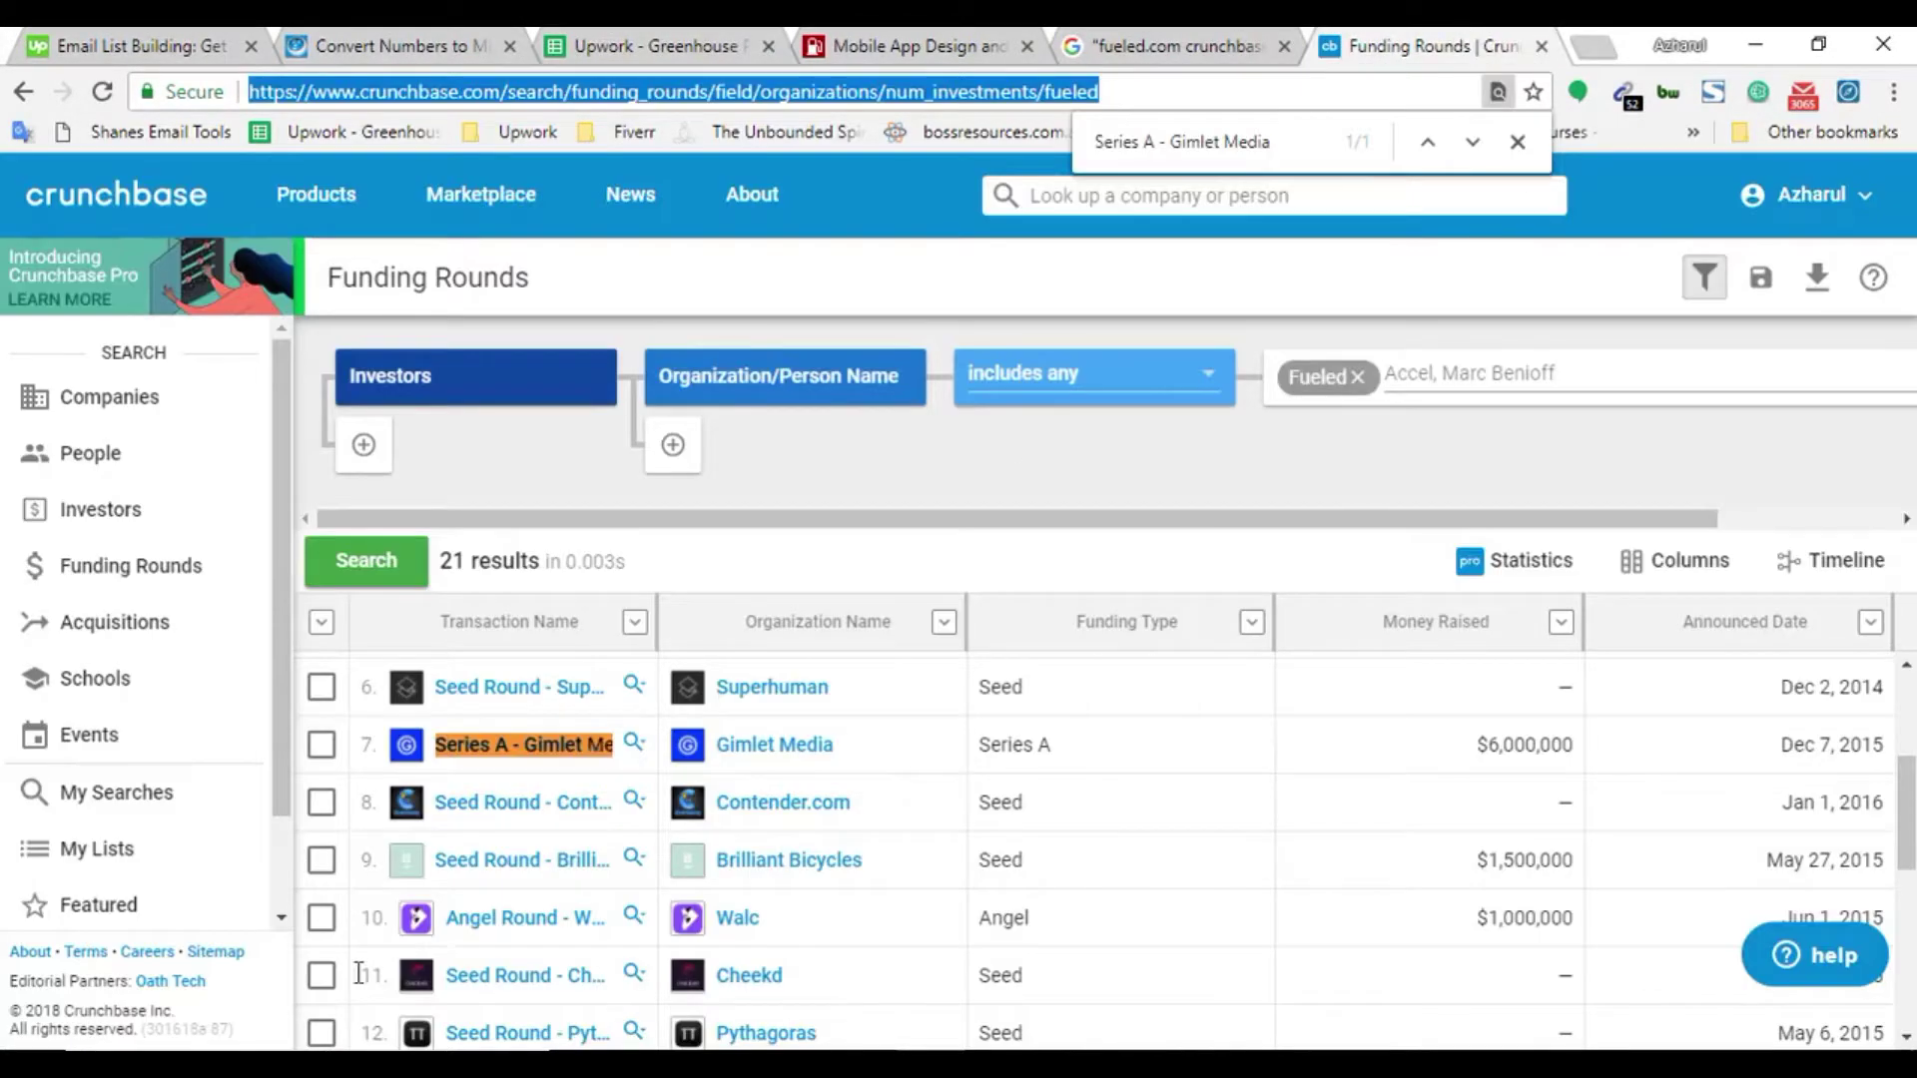
key(ctrl+f)
key(ctrl+v)
scroll(525, 741, down, 1)
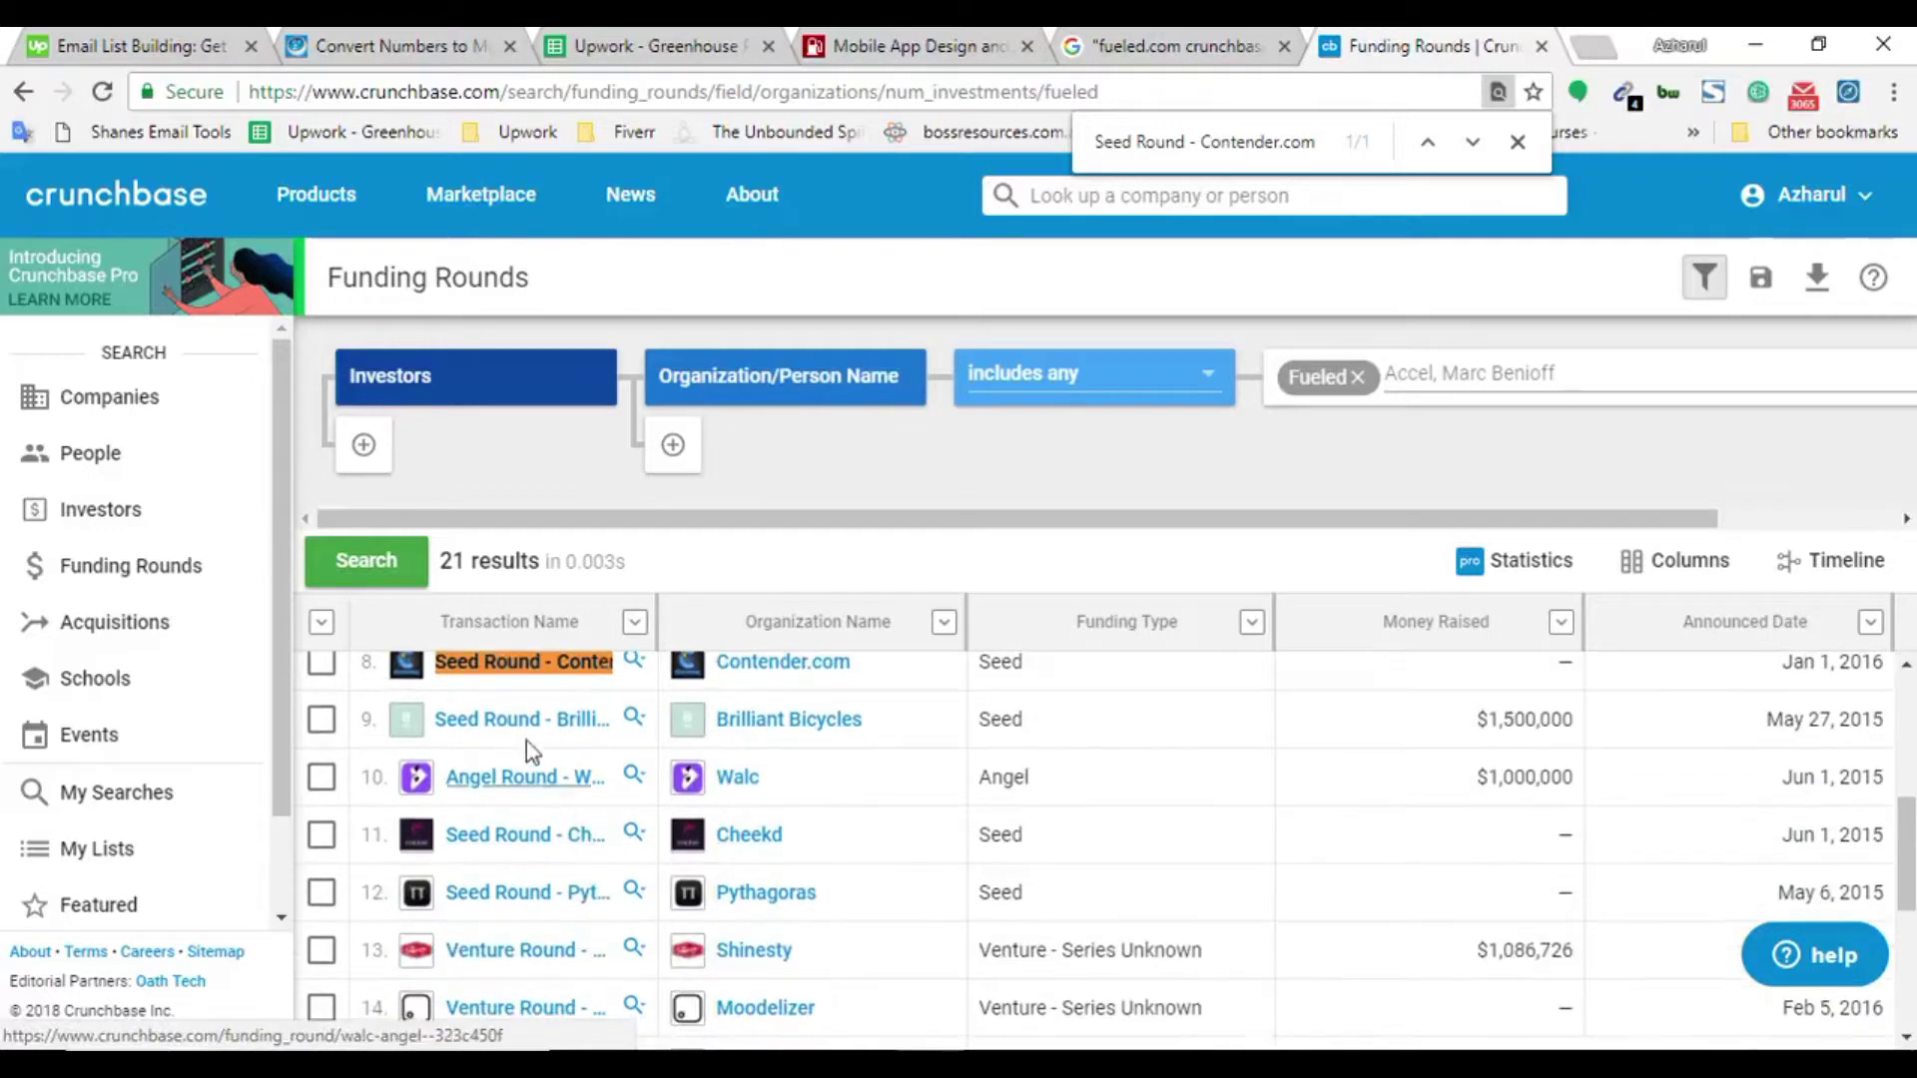
right_click(526, 741)
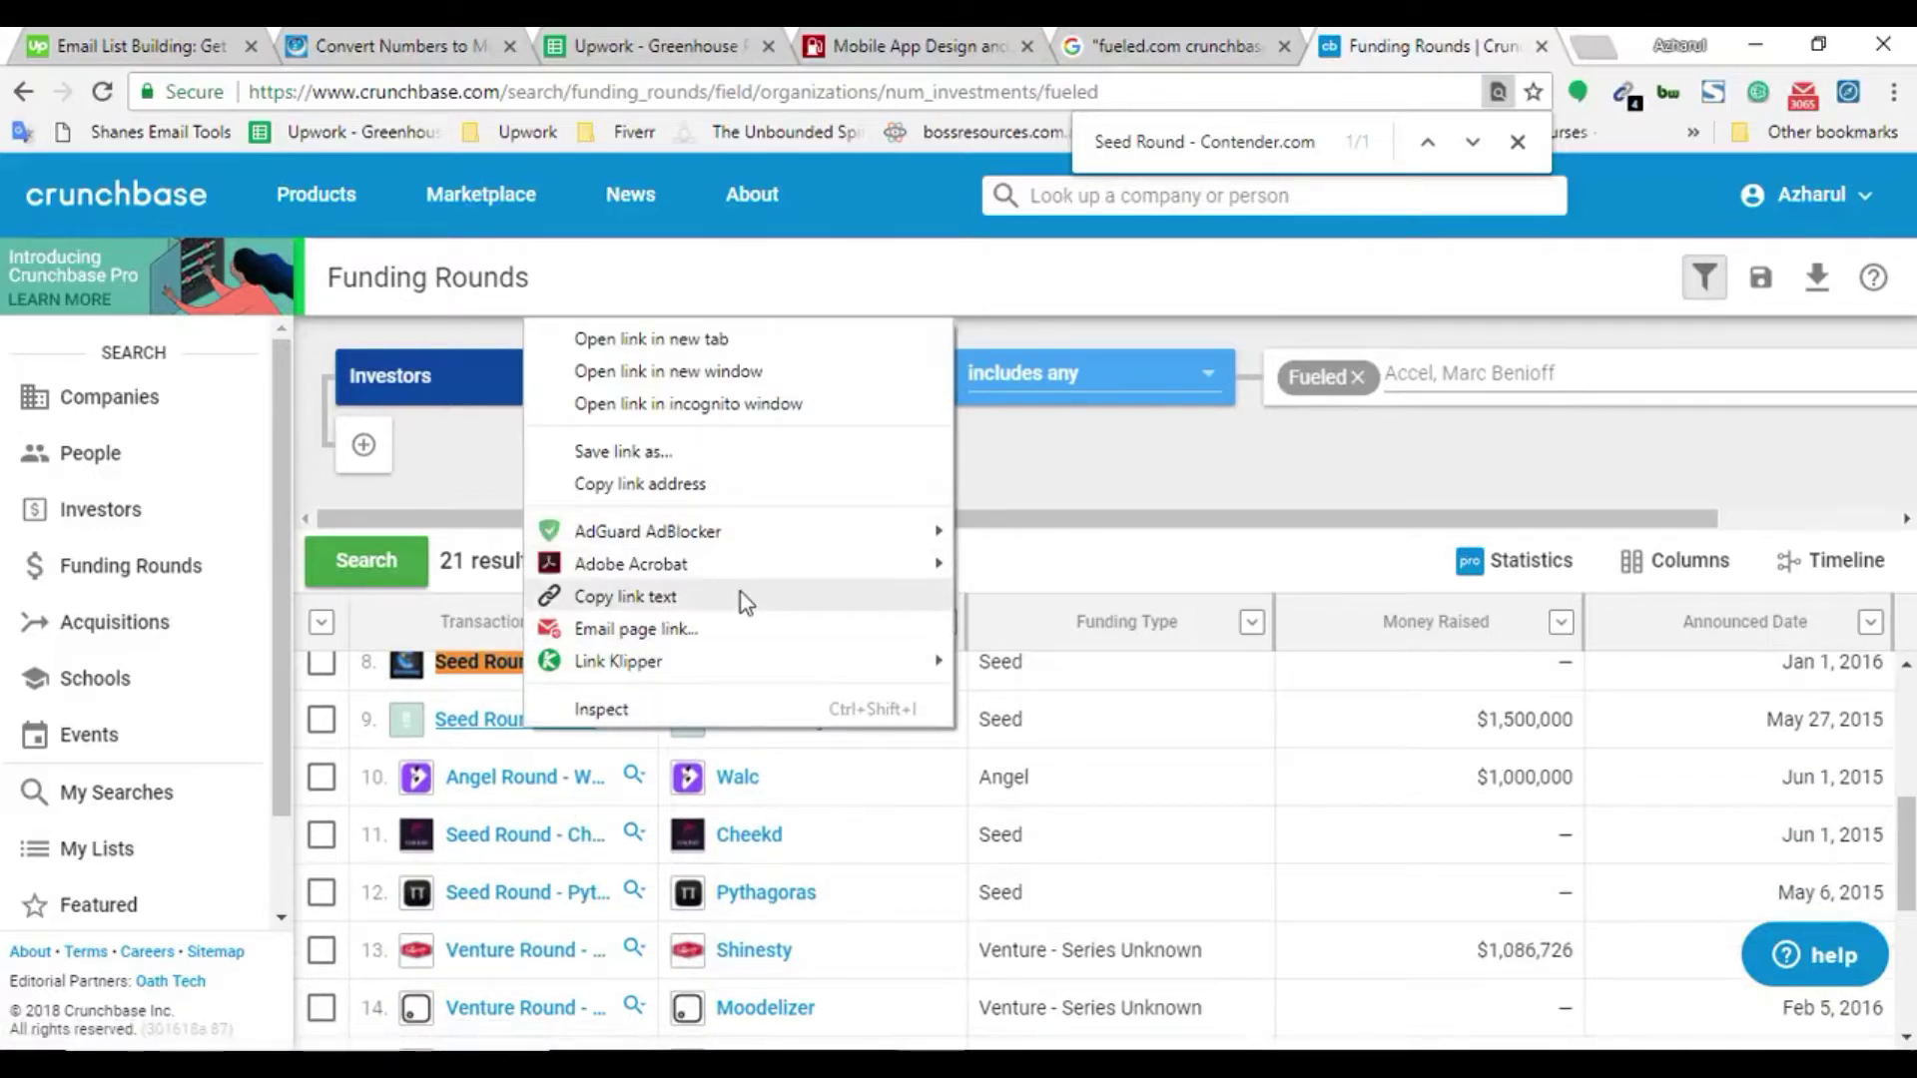
click(747, 596)
Convert "Seed Round - Brilliant Bicycles" to plain text, search the spreadsheet for it, and paste it into I836
click(1007, 91)
key(ctrl+v)
key(Escape)
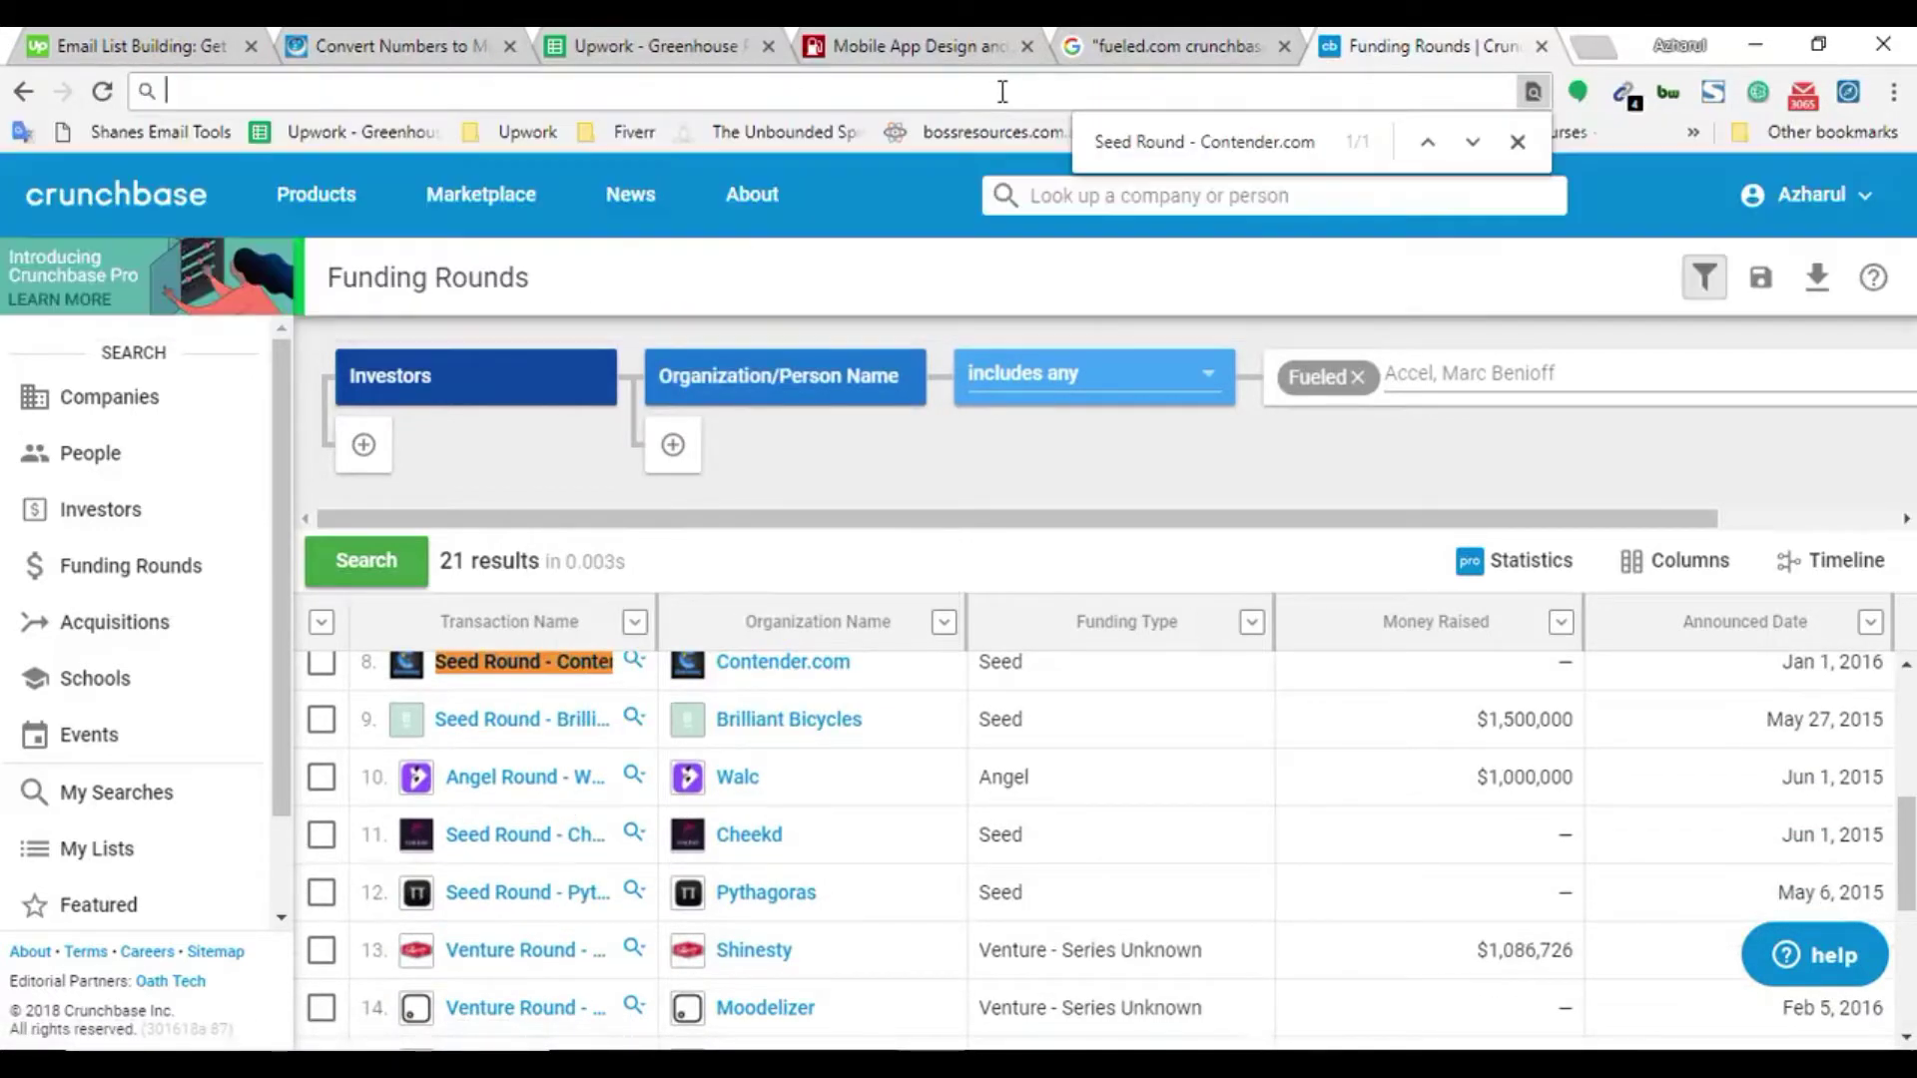
click(671, 40)
click(1438, 723)
key(ctrl+v)
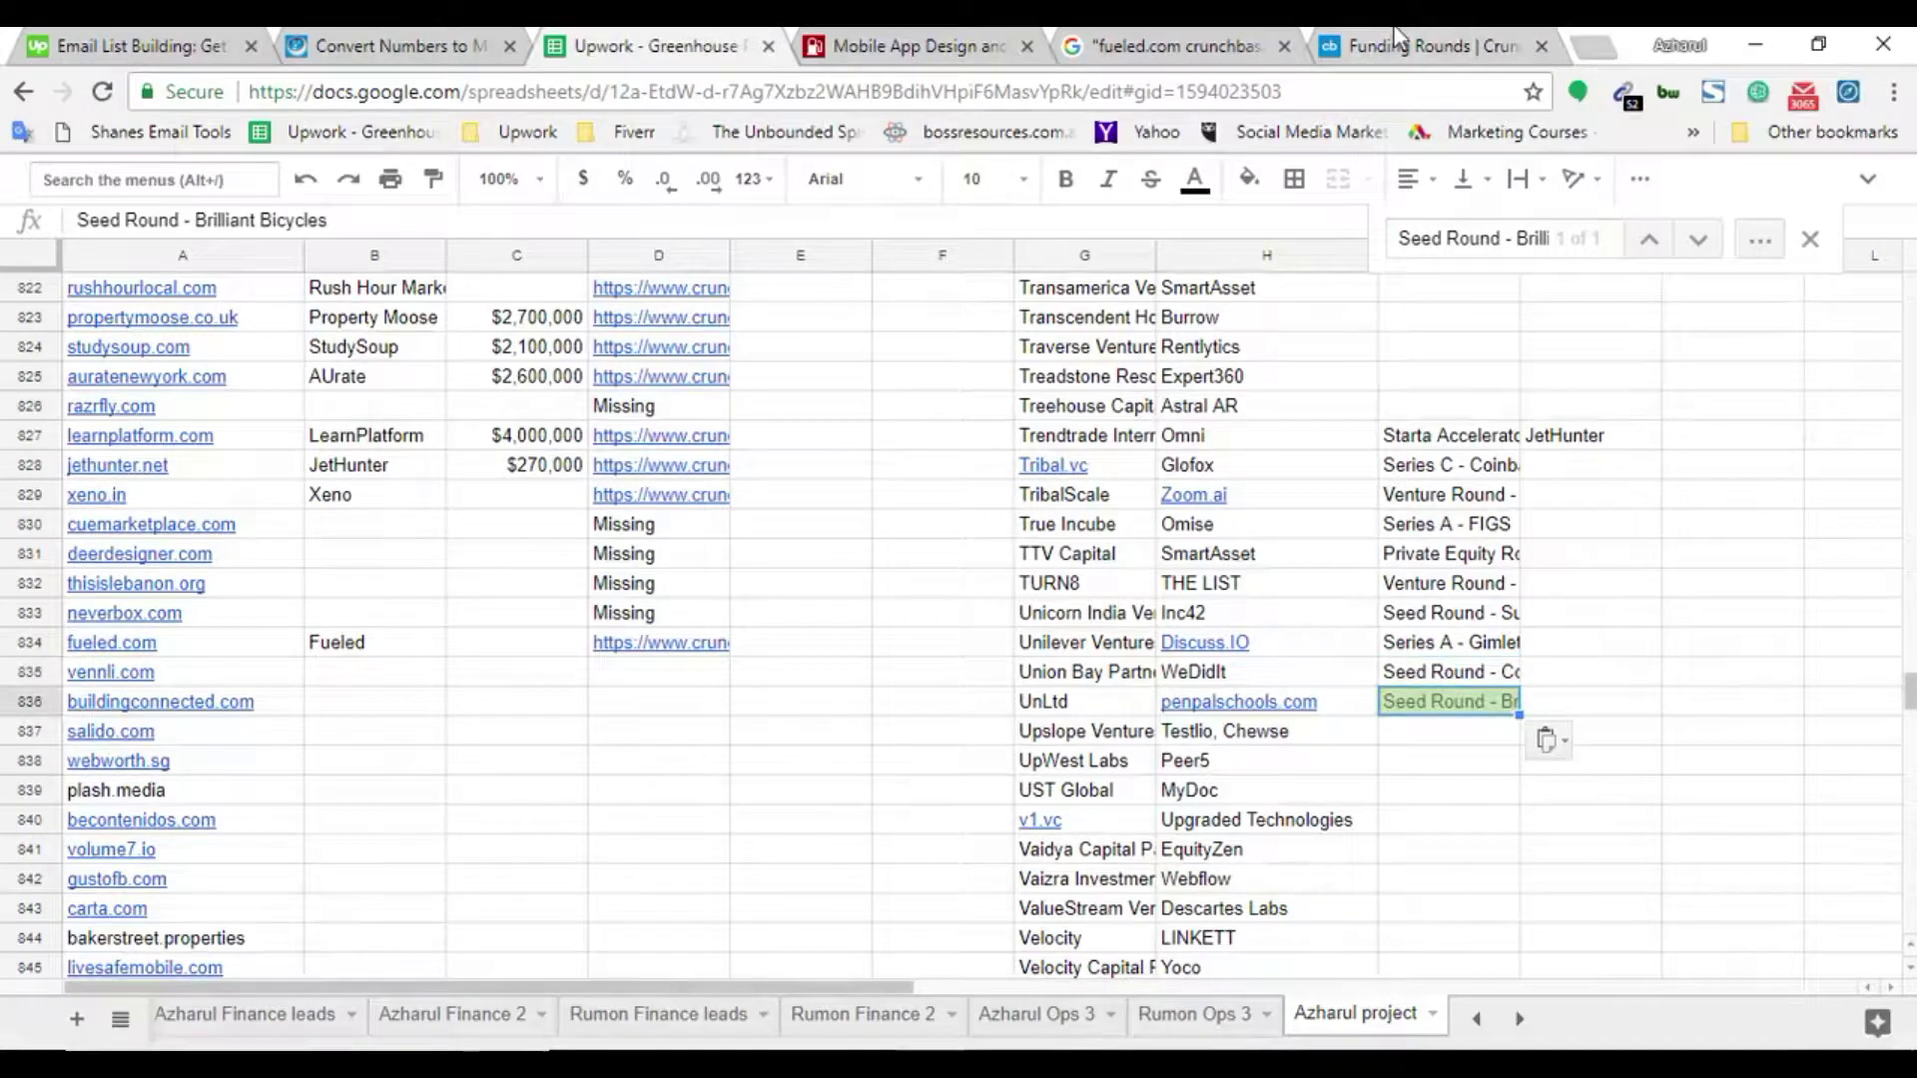
Locate "Seed Round - Brilliant Bicycles" in the Crunchbase funding rounds and copy the next transaction name, "Angel Round - Walc"
click(1418, 45)
key(ctrl+v)
right_click(504, 777)
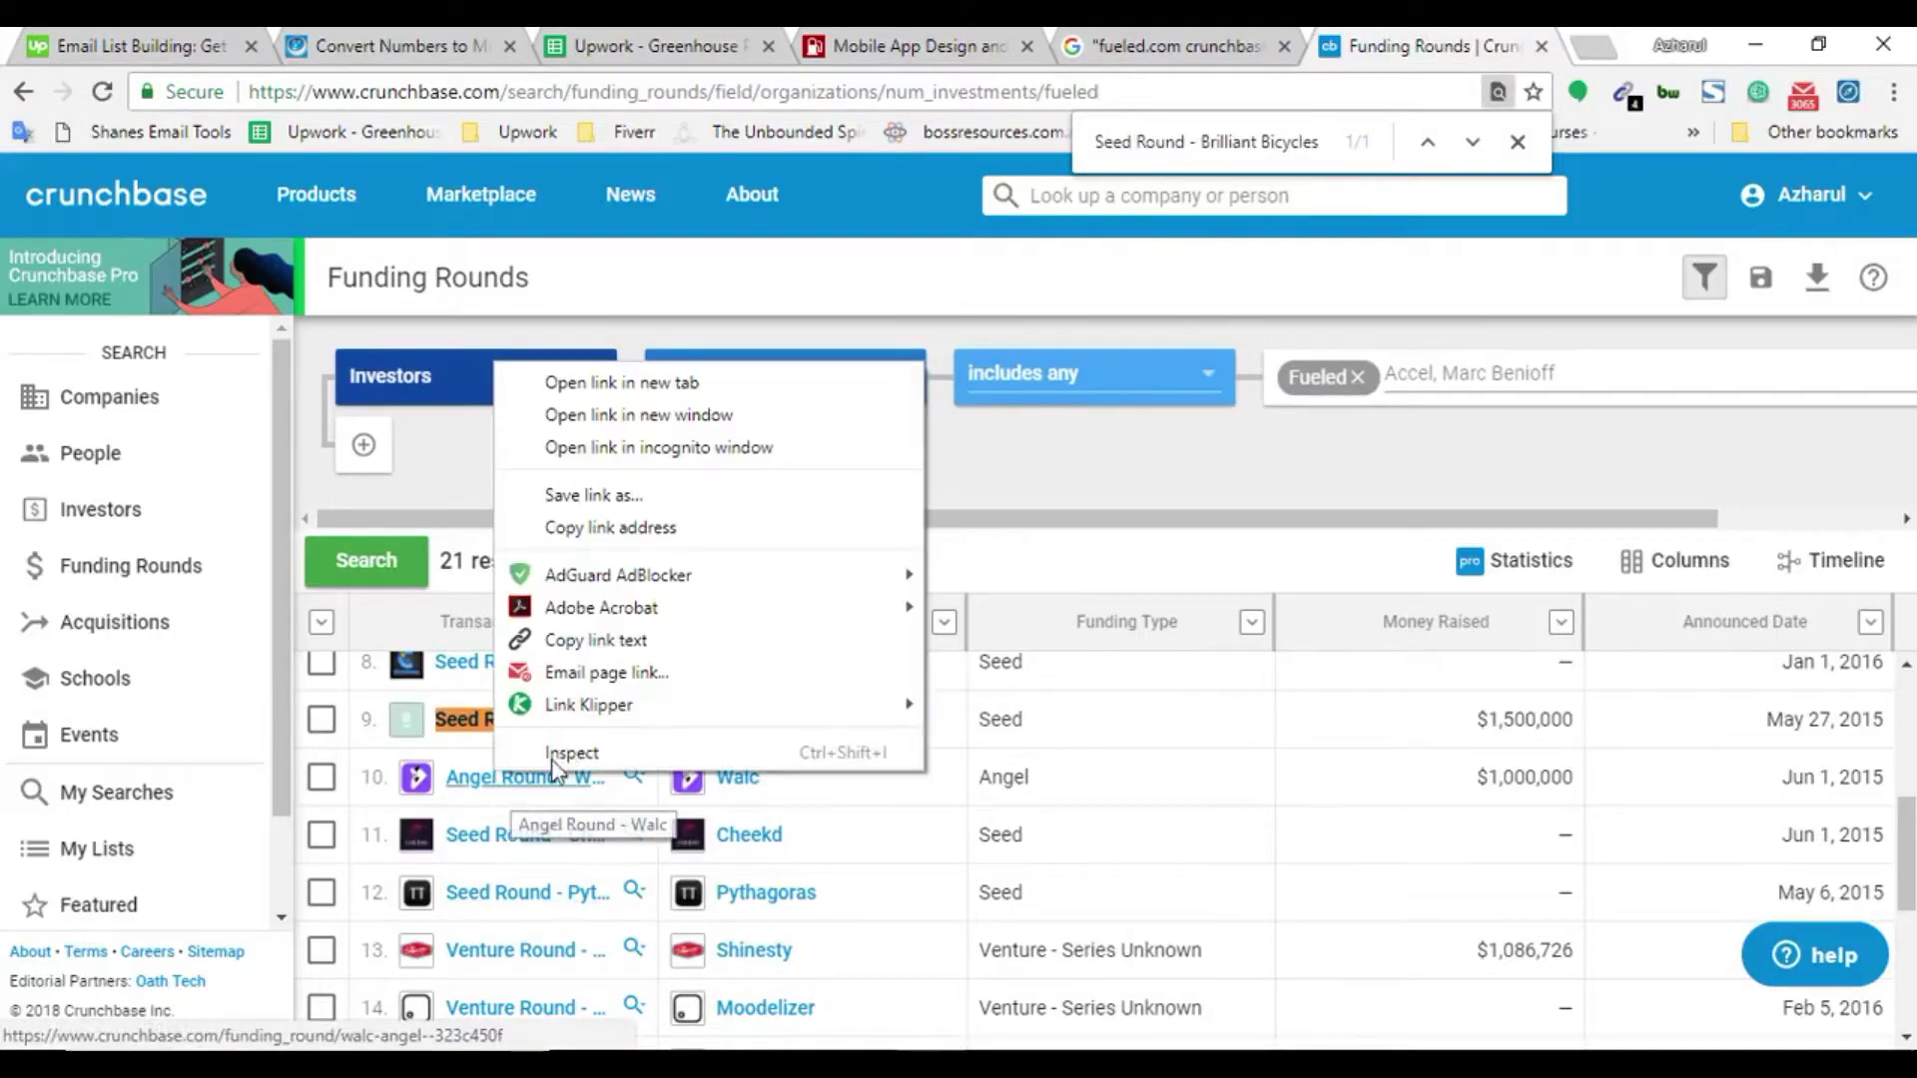
click(599, 639)
Convert "Angel Round - Walc" to plain text, search the spreadsheet for it, and paste it into I837
click(1007, 91)
key(ctrl+v)
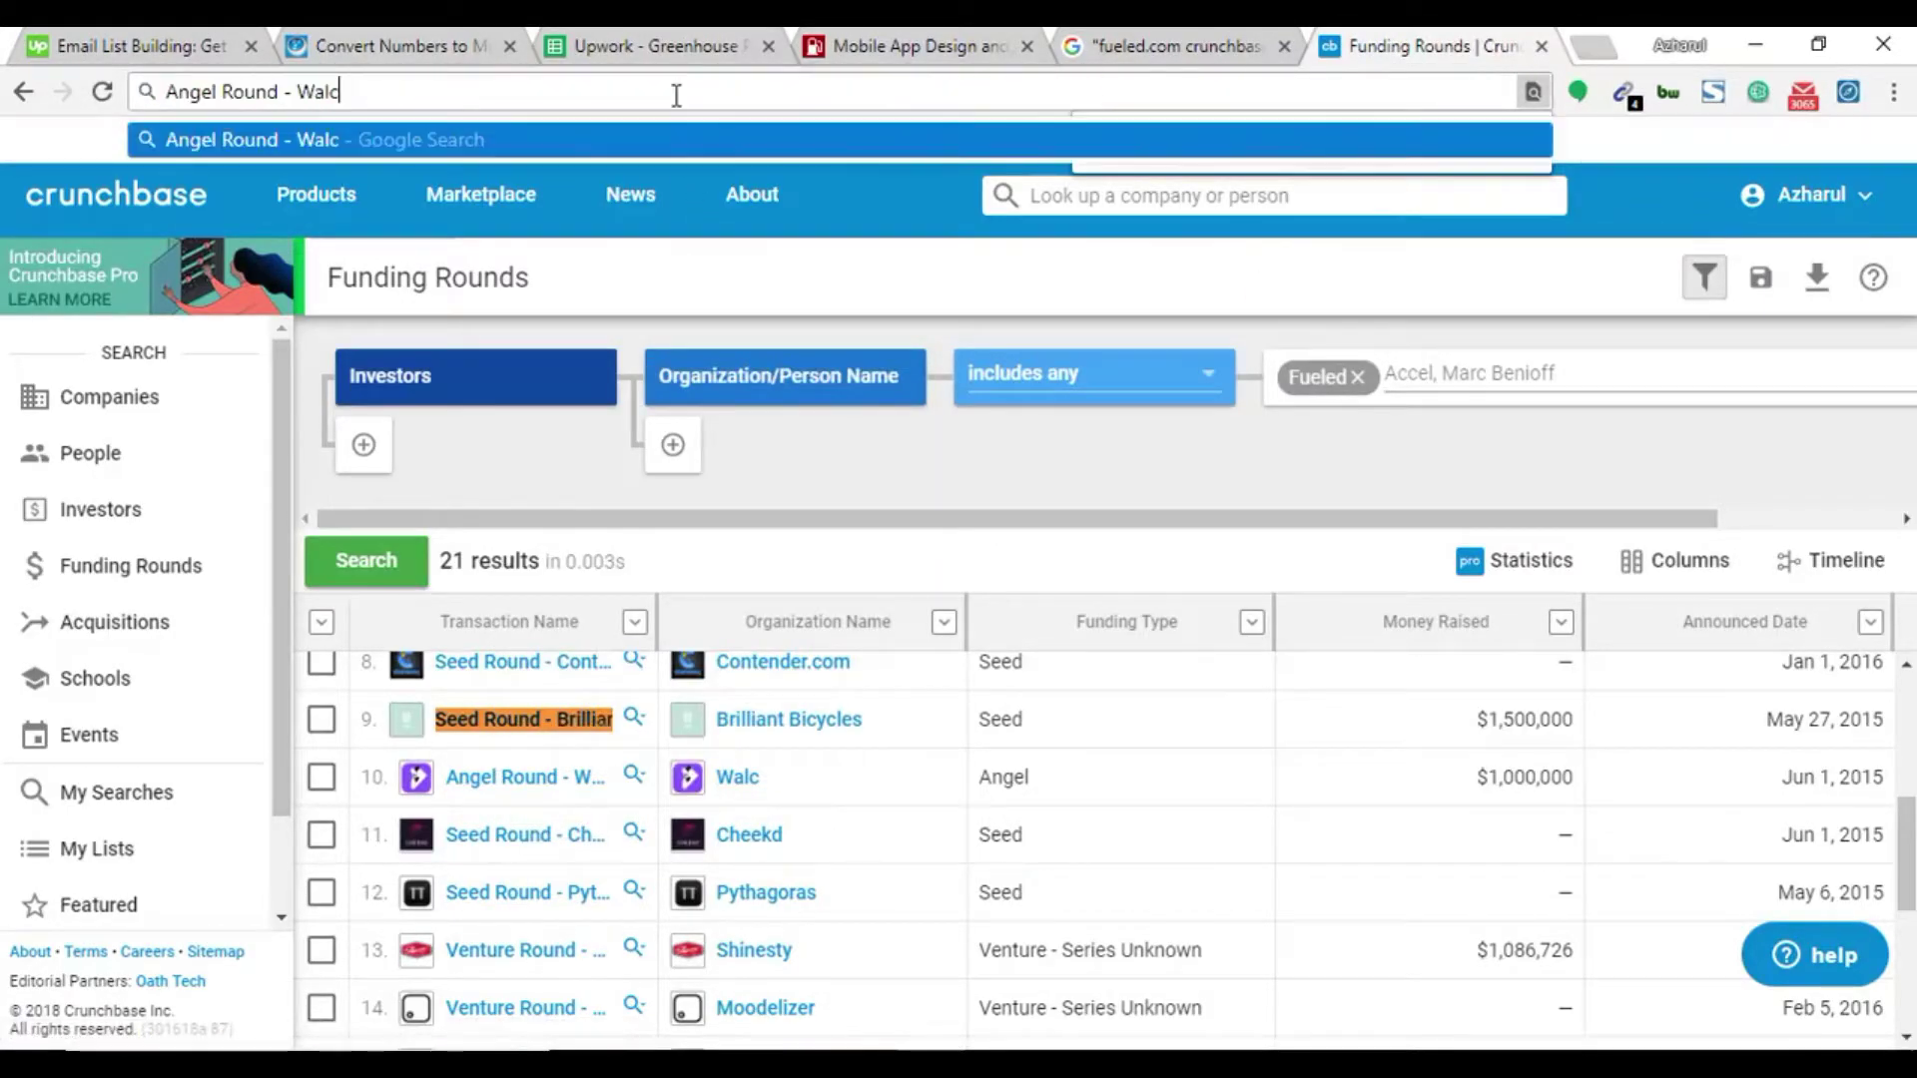
key(Escape)
click(671, 40)
key(ctrl+f)
key(ctrl+v)
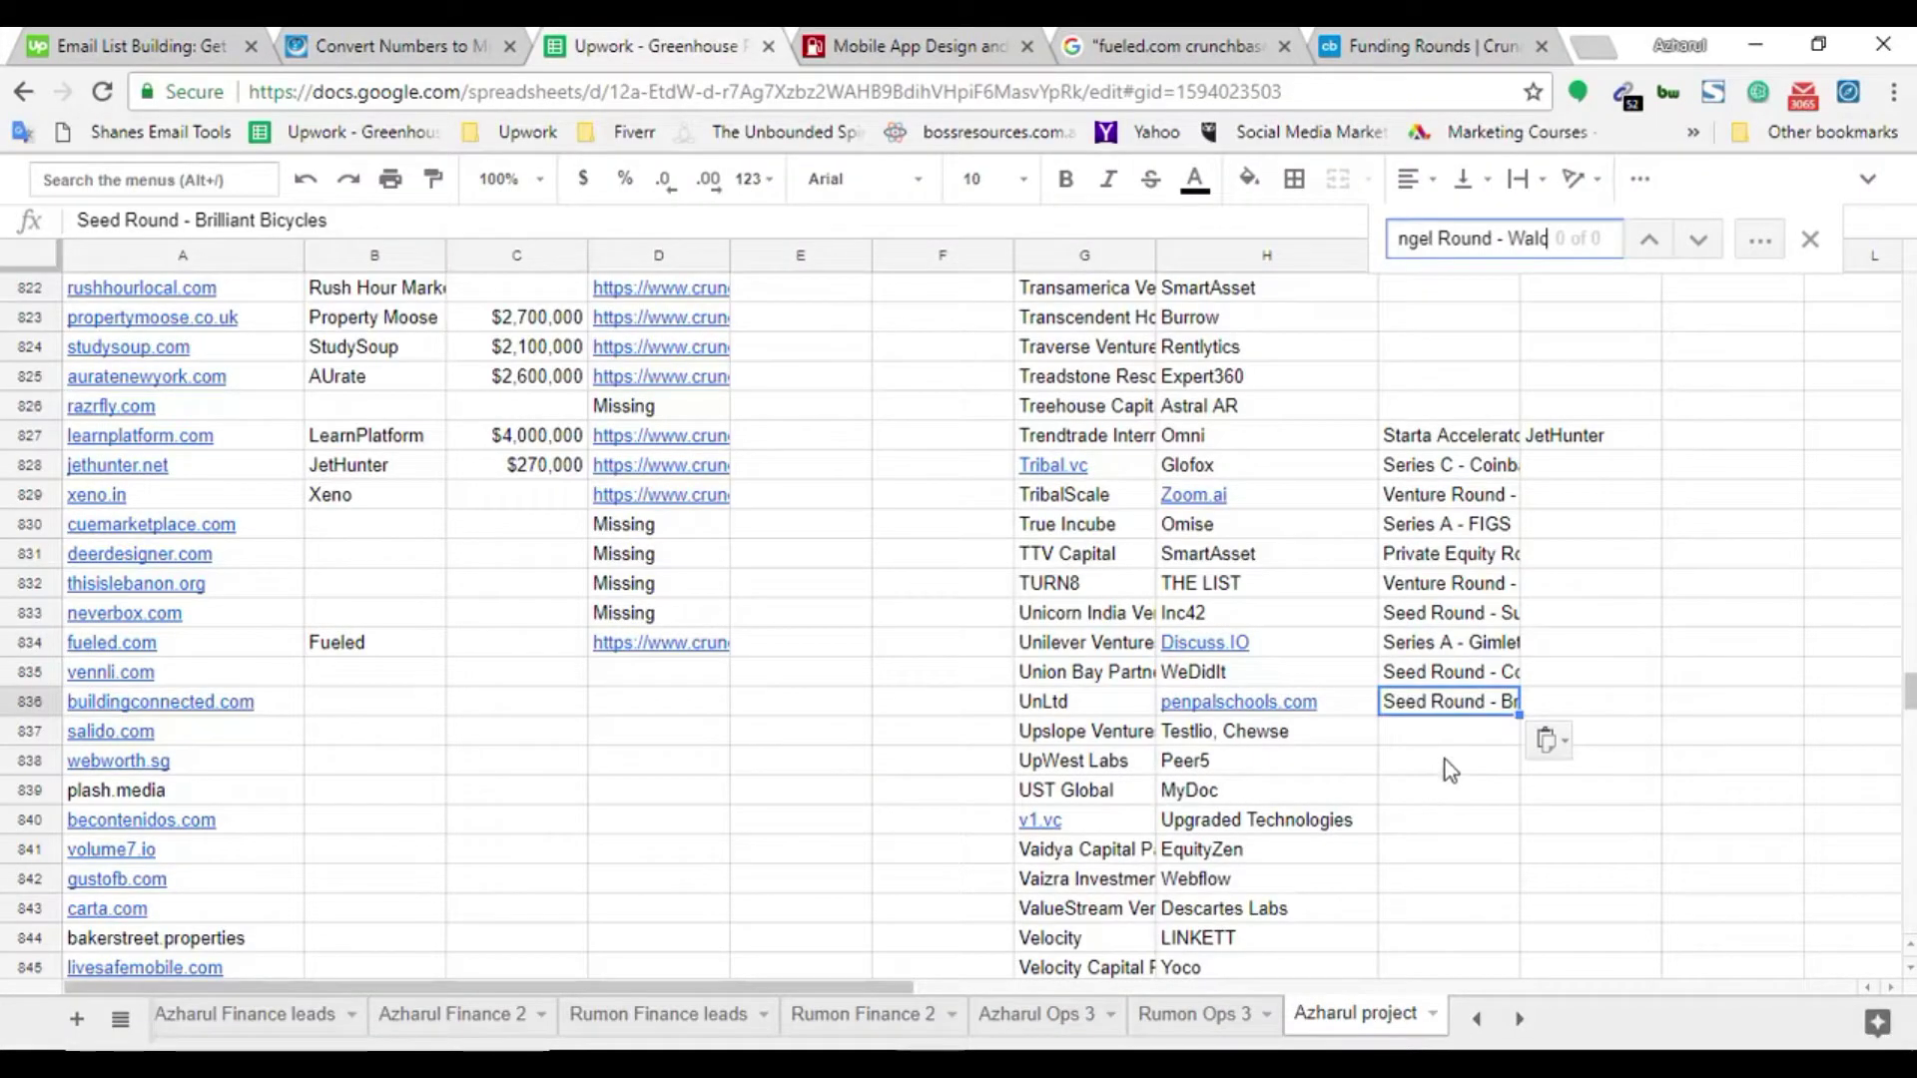
Copy the transaction name "Seed Round - Cheekd" from Crunchbase, search the spreadsheet for it, and paste it into I838
click(1459, 42)
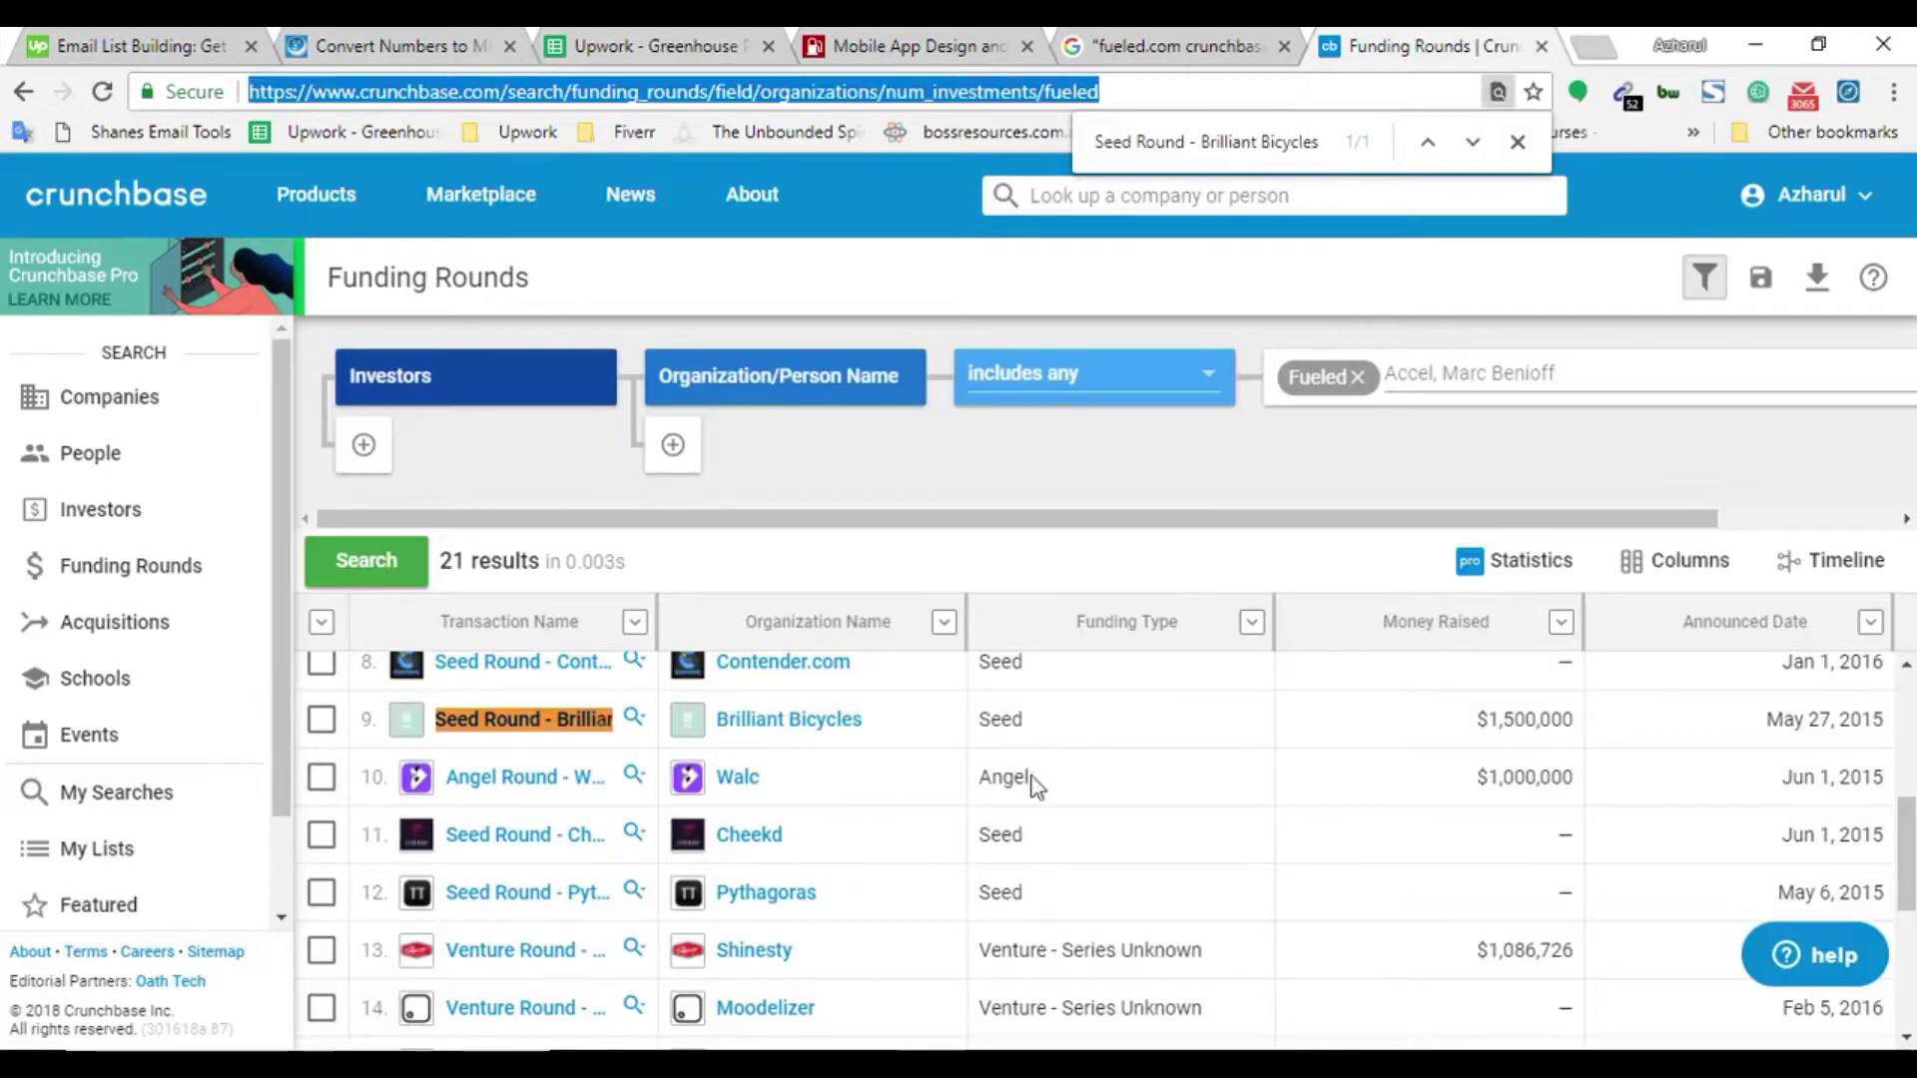
key(ctrl+f)
key(ctrl+v)
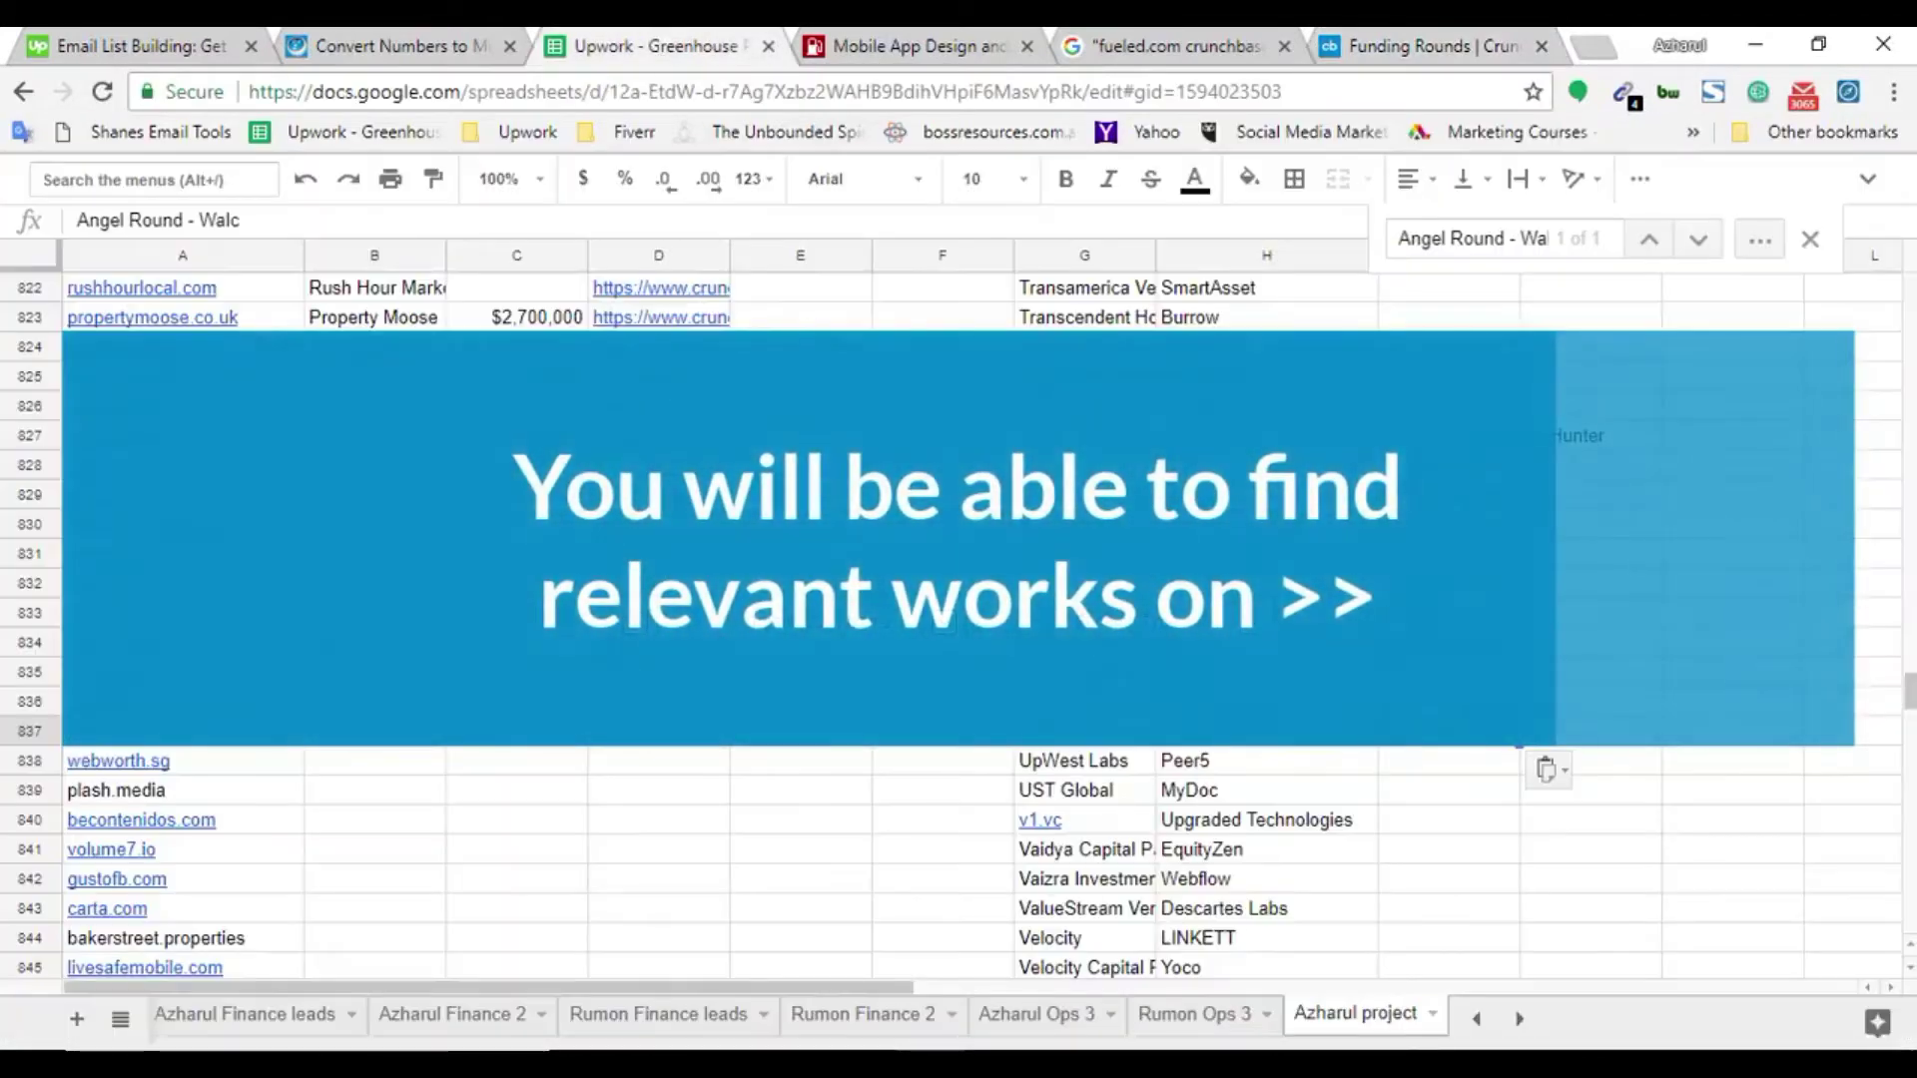
key(ctrl+f)
key(ctrl+v)
click(1444, 769)
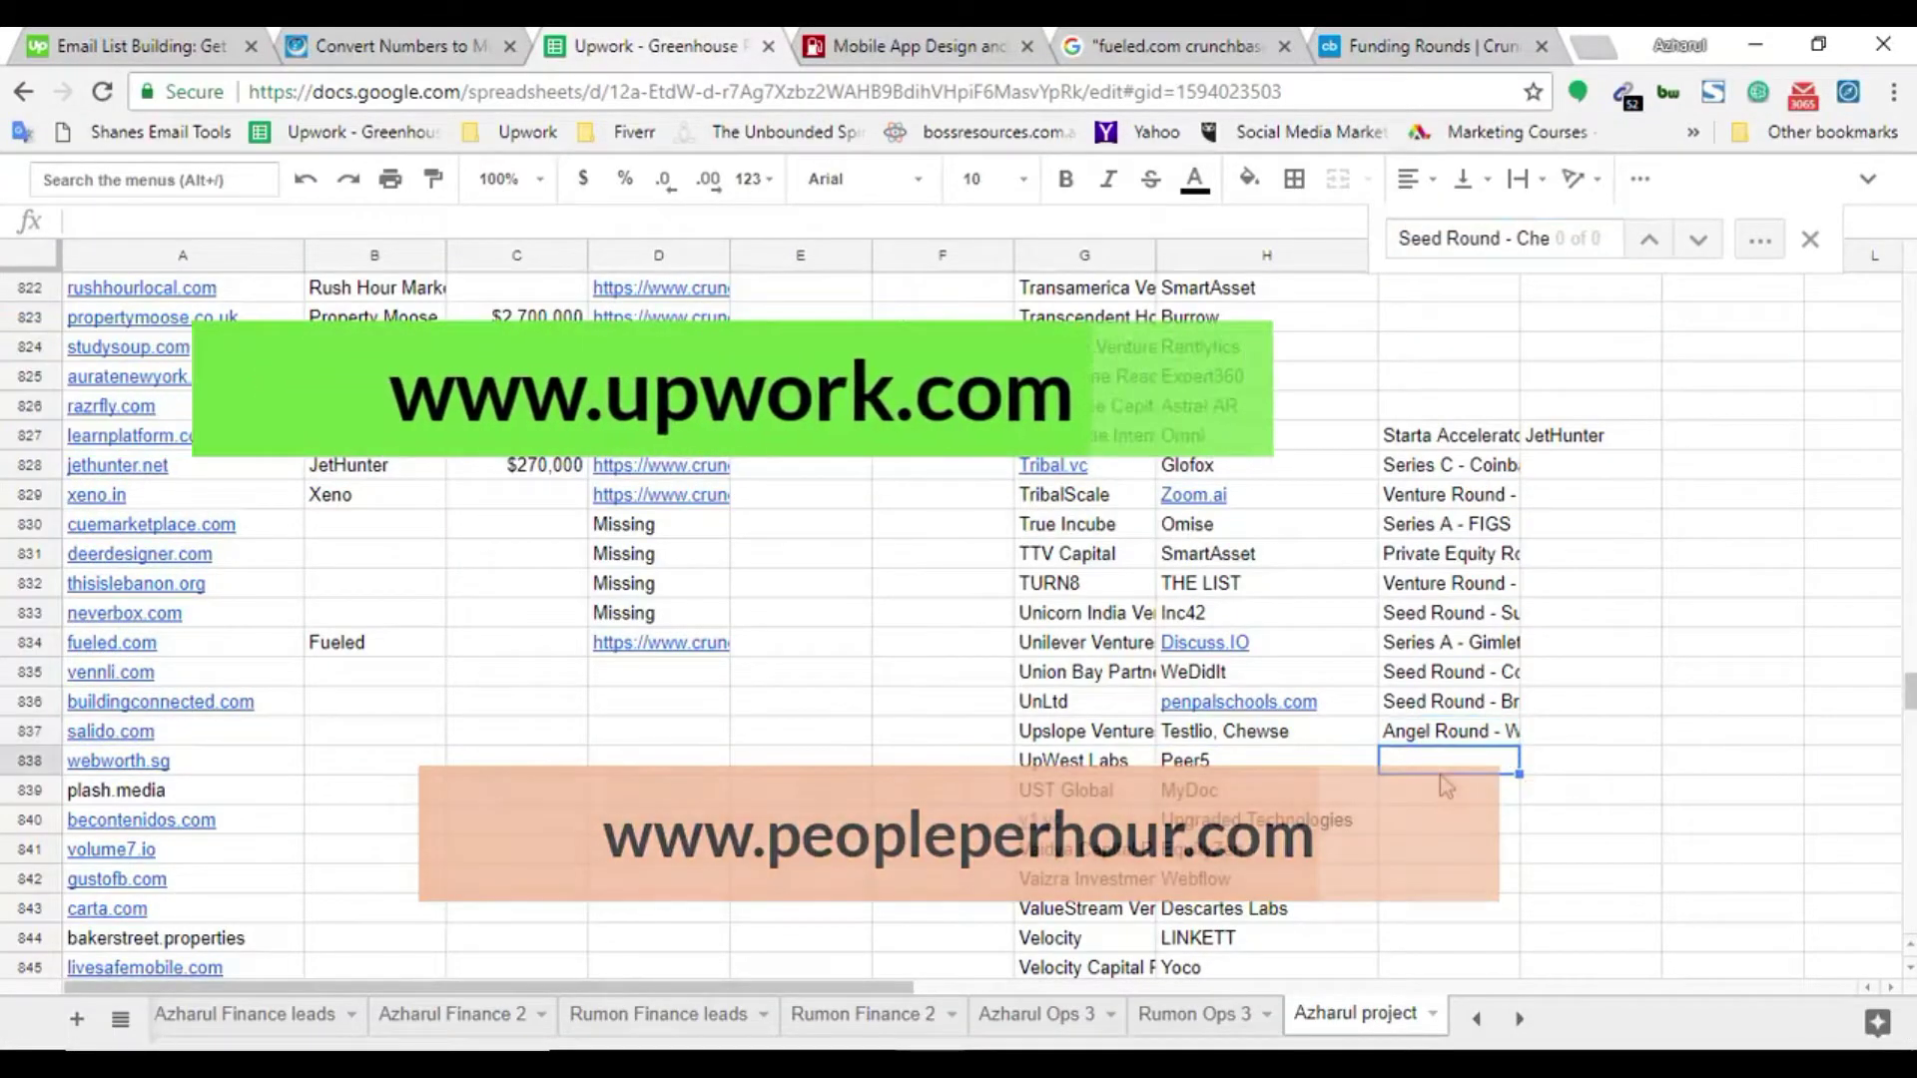
Locate "Seed Round - Cheekd" in the Crunchbase funding rounds and copy the next transaction name, "Seed Round - Pythagoras"
click(1433, 46)
key(ctrl+f)
key(ctrl+v)
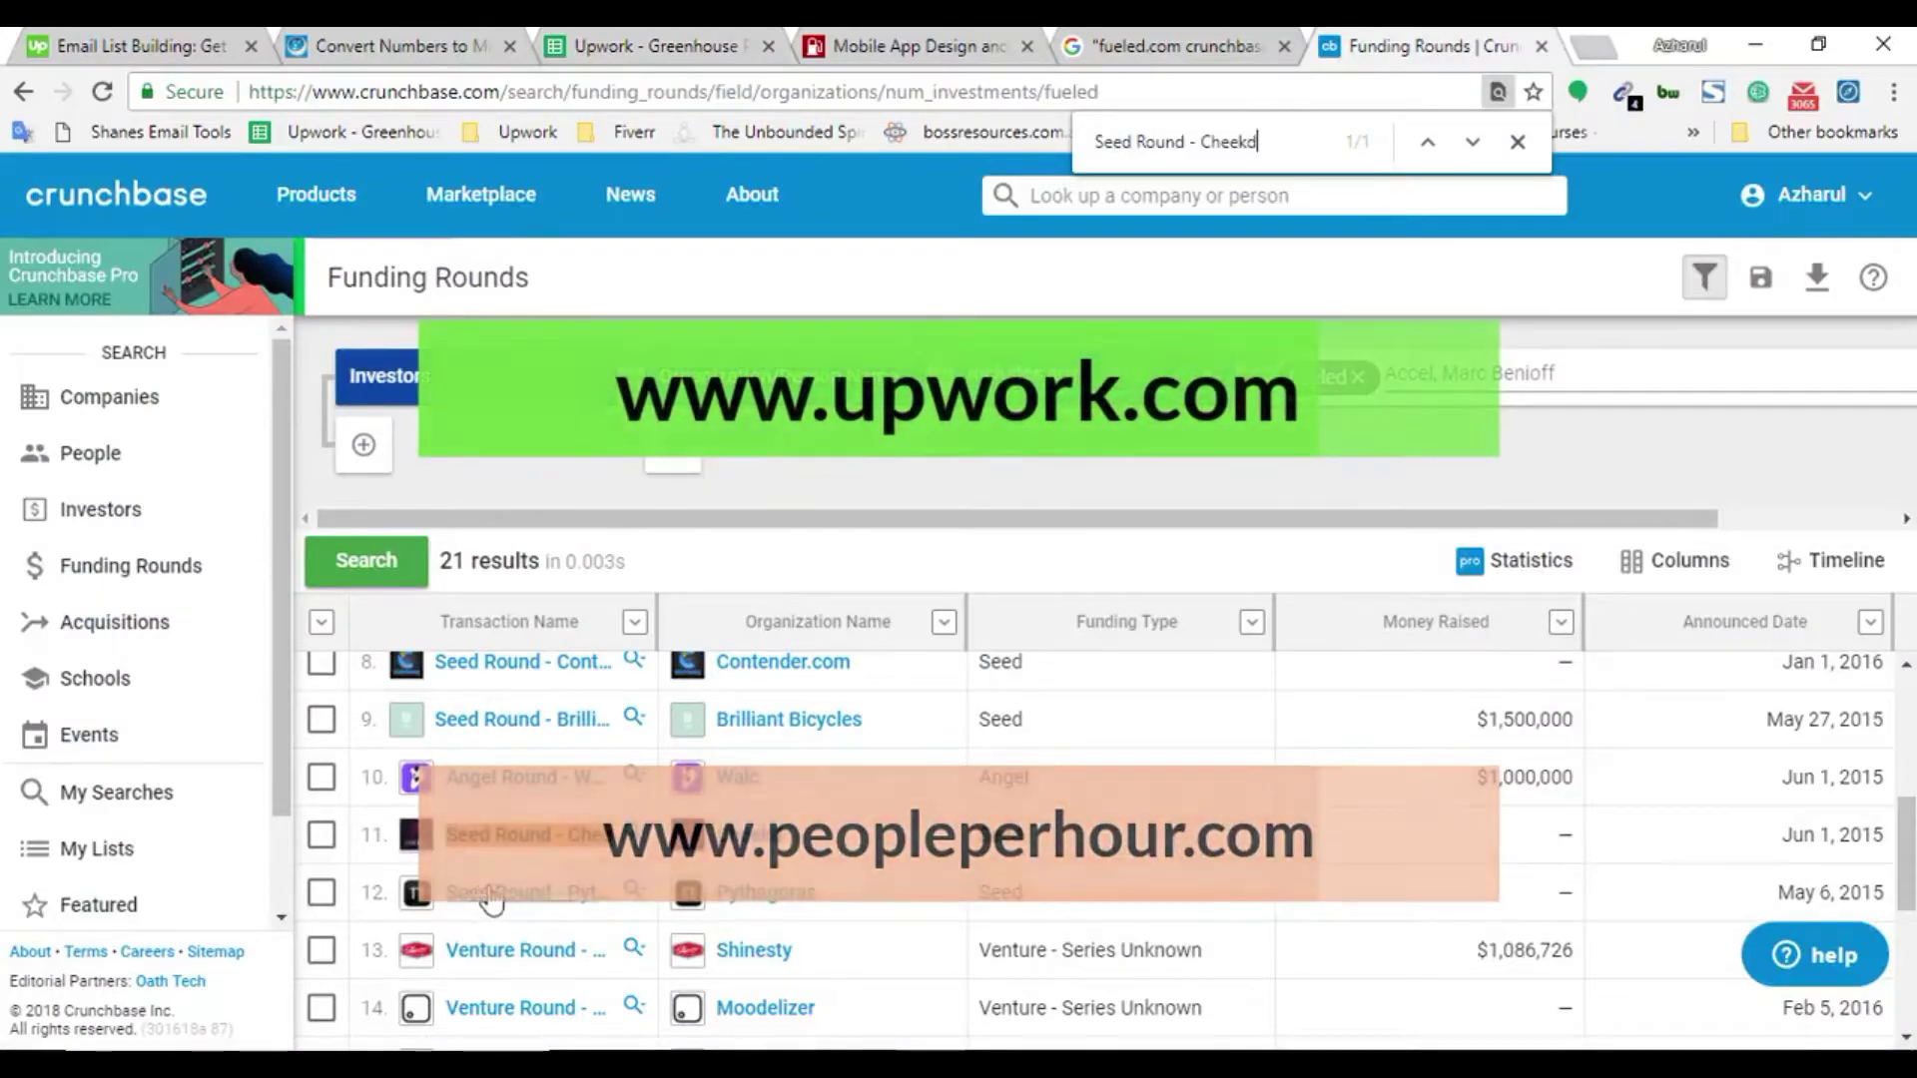
scroll(492, 902, down, 1)
right_click(517, 750)
click(639, 689)
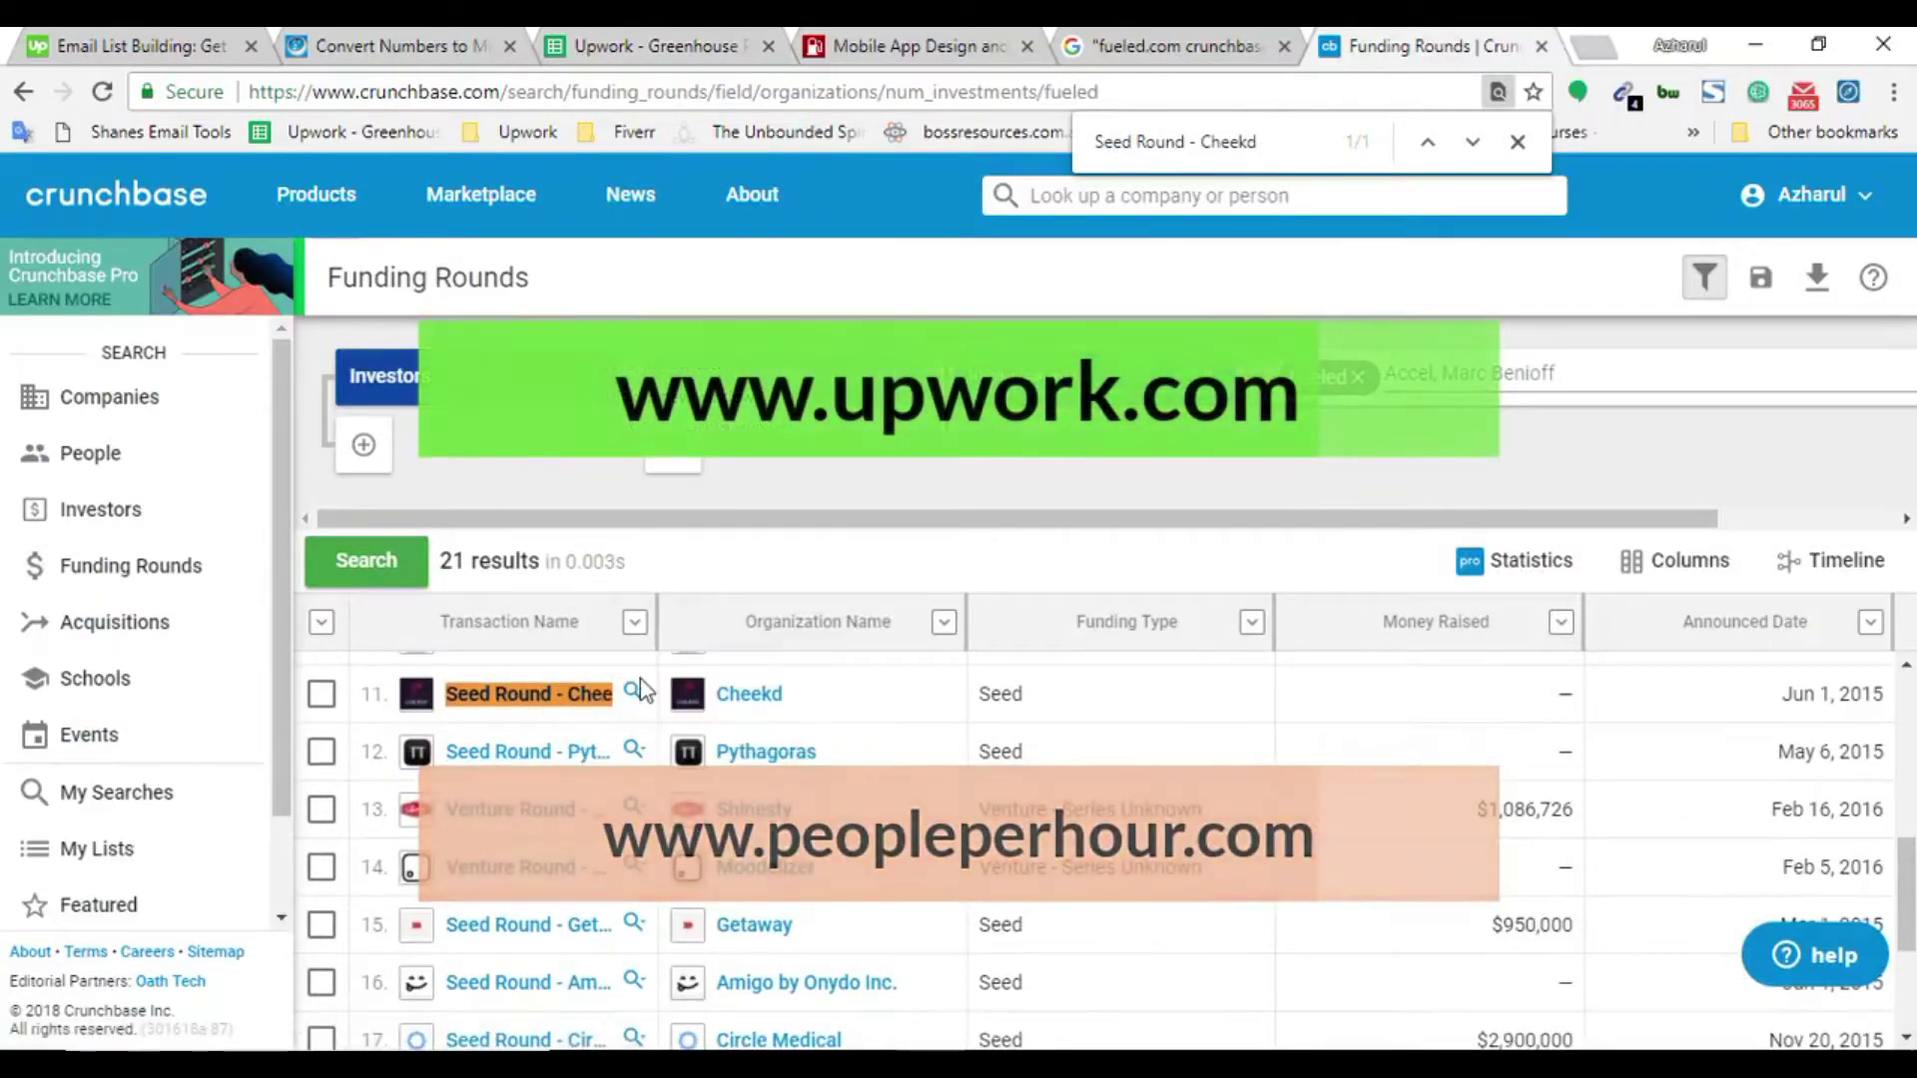
Convert "Seed Round - Pythagoras" to plain text, search the spreadsheet for it, and paste it into I839
click(783, 94)
key(ctrl+v)
key(ctrl+a)
click(654, 46)
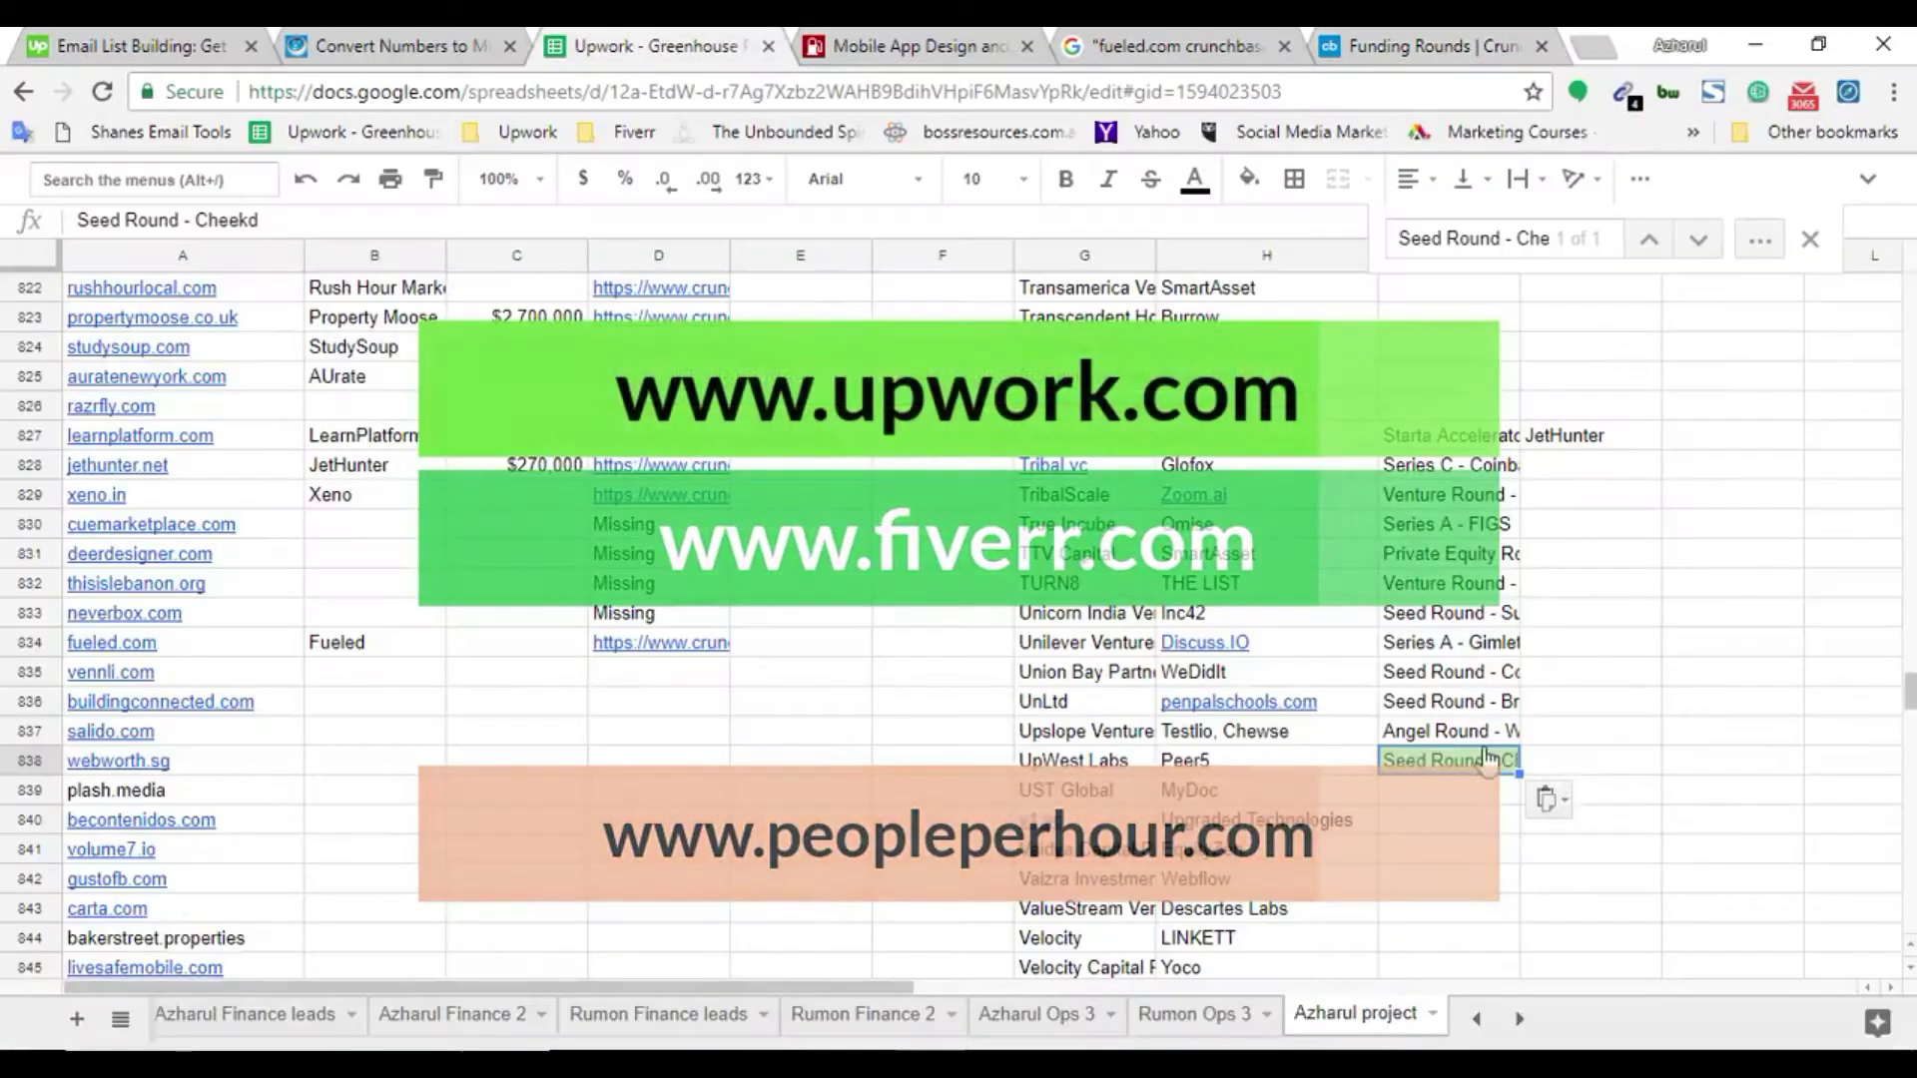
key(Down)
key(ctrl+f)
key(ctrl+v)
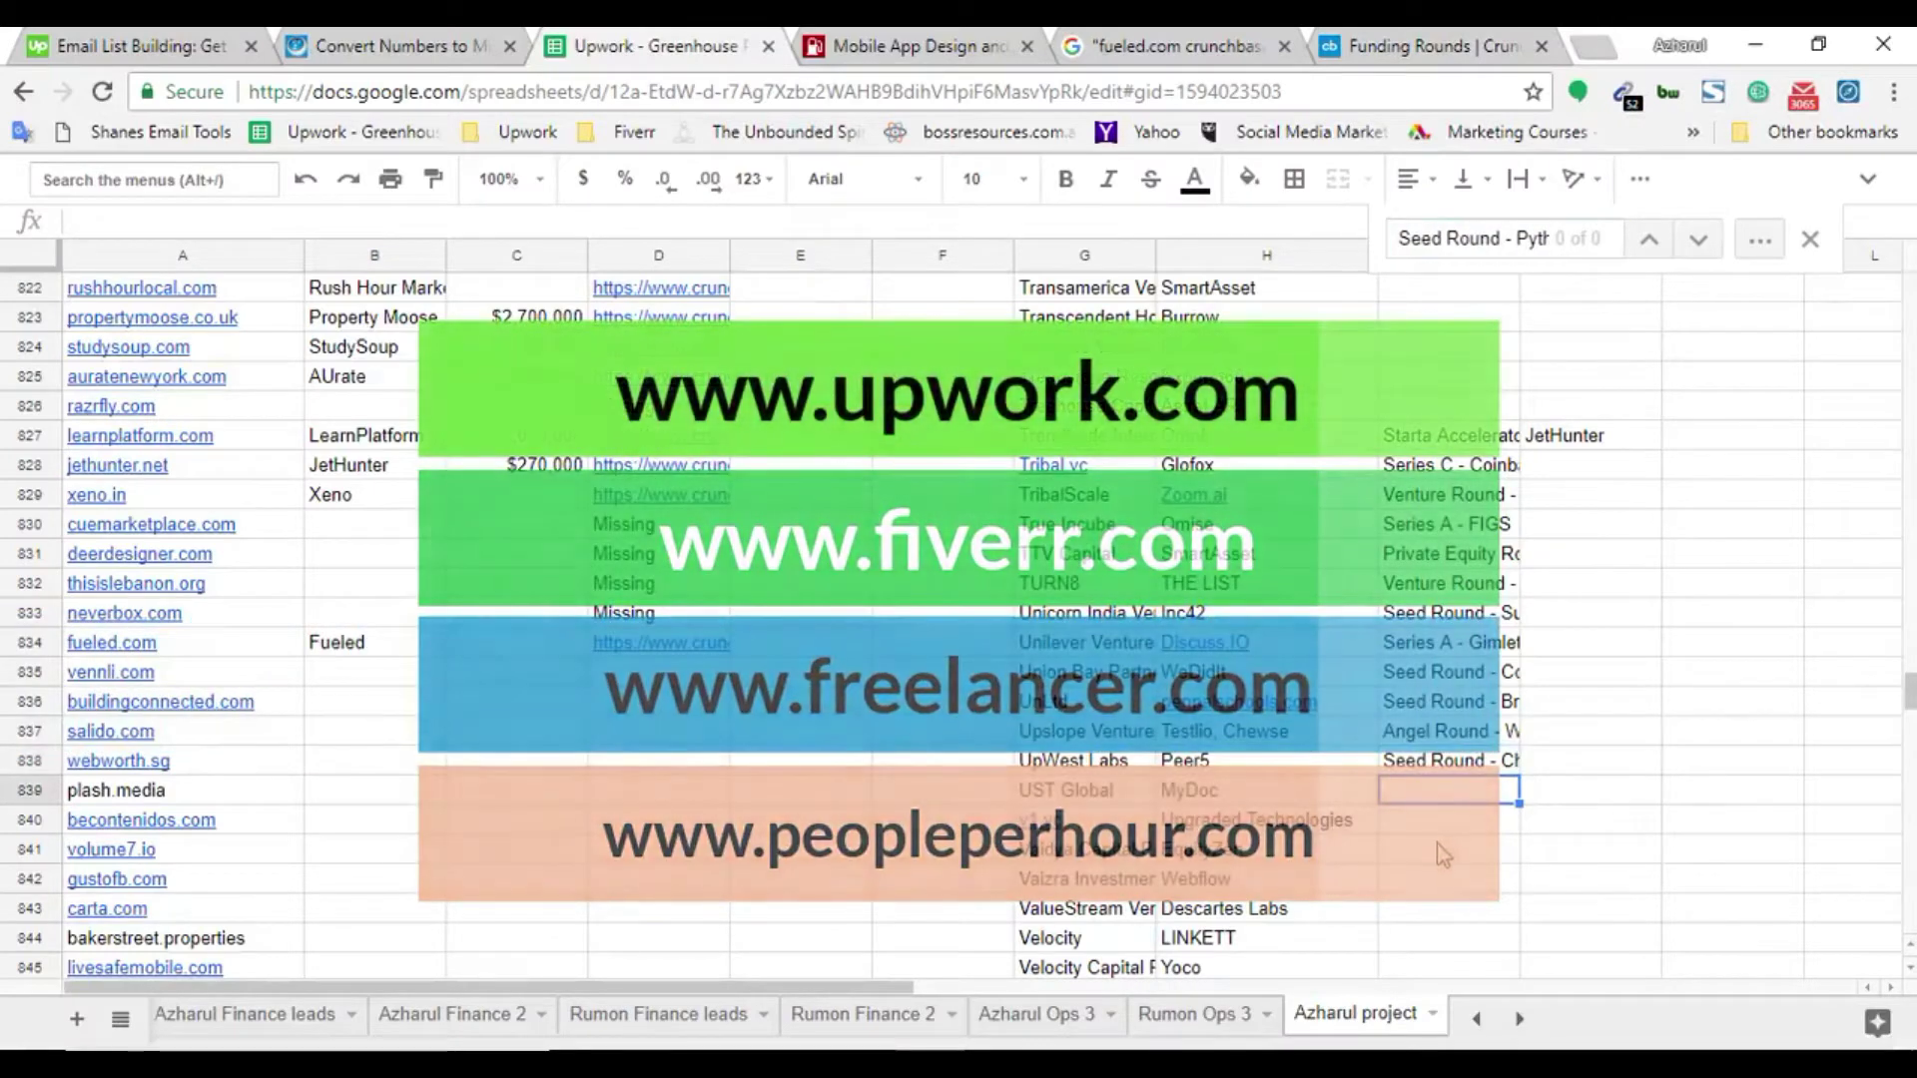
Locate "Seed Round - Pythagoras" in the Crunchbase funding rounds and copy the next transaction name, "Venture Round - Shinesty"
click(1428, 46)
key(ctrl+f)
key(ctrl+v)
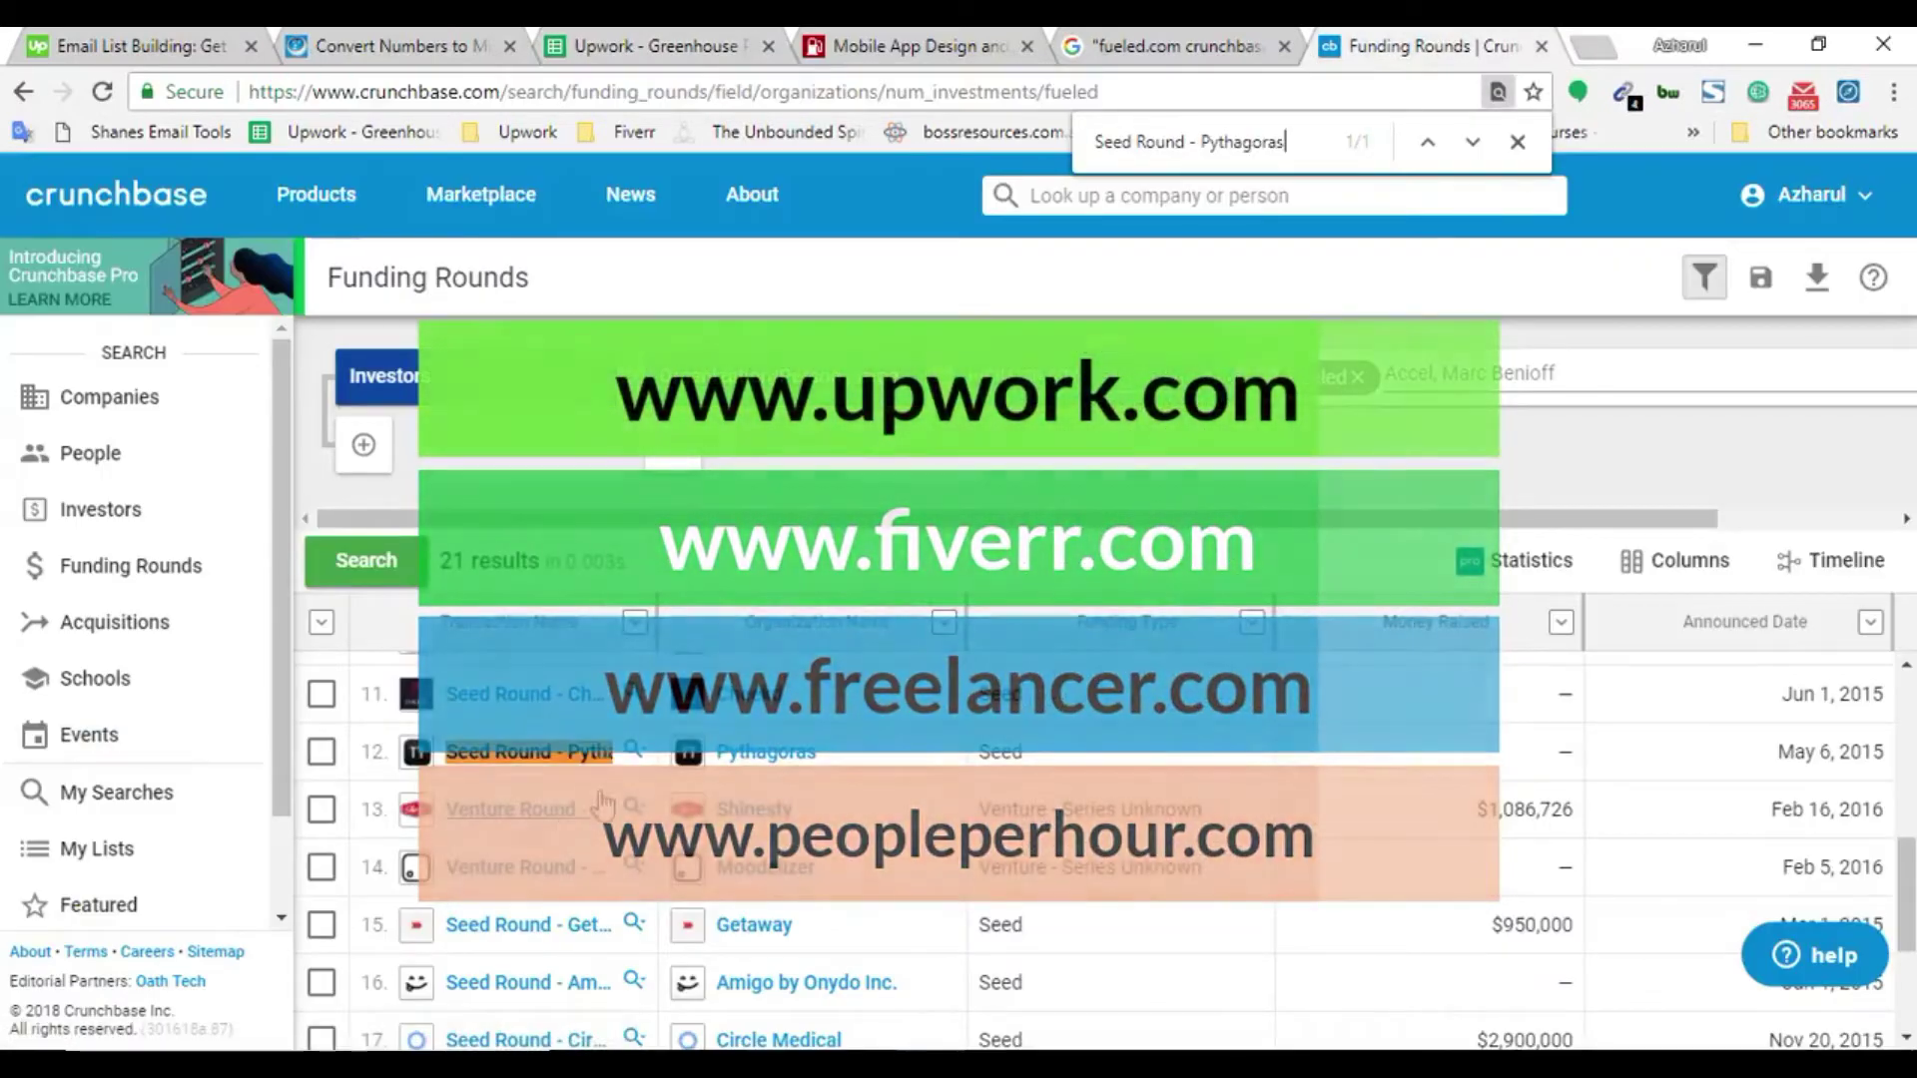
scroll(603, 804, down, 1)
right_click(540, 724)
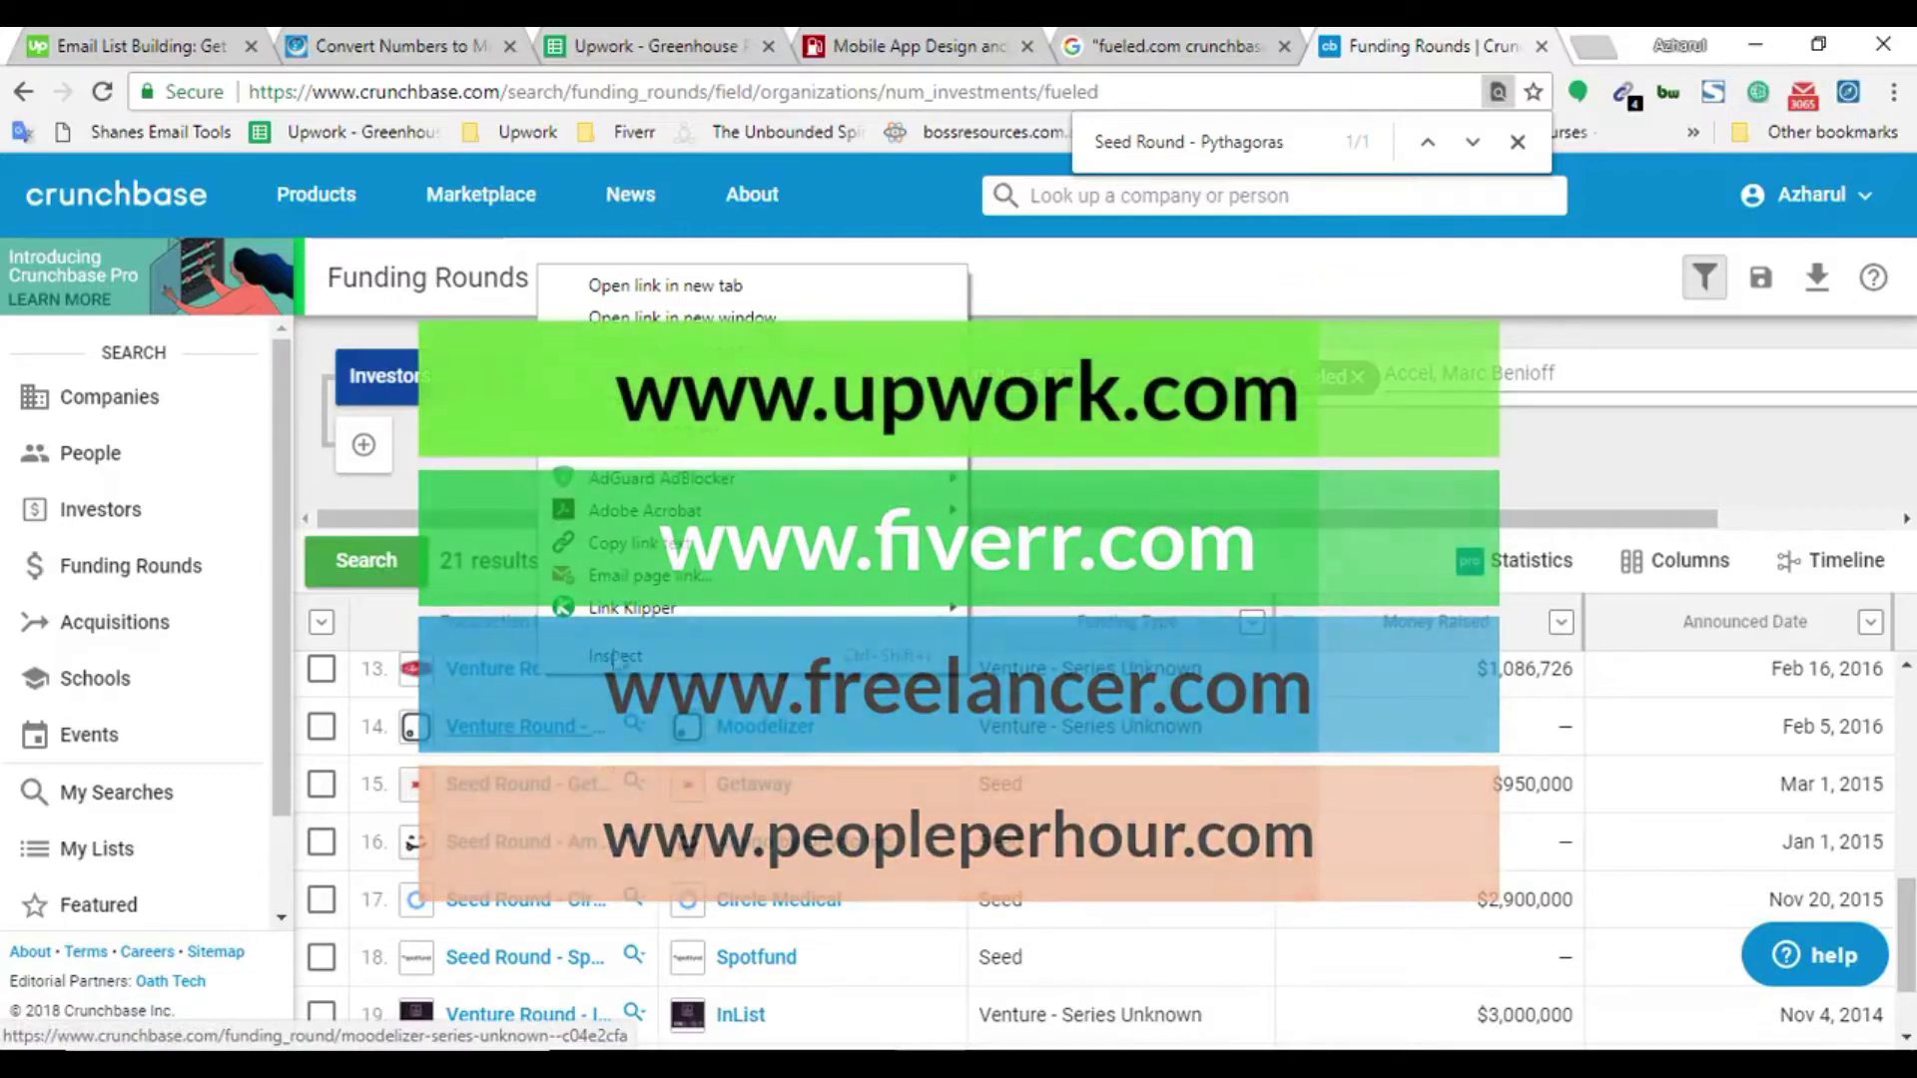
click(629, 542)
Convert "Venture Round - Shinesty" to plain text, search the spreadsheet for it, and paste it into I840
click(903, 91)
key(ctrl+v)
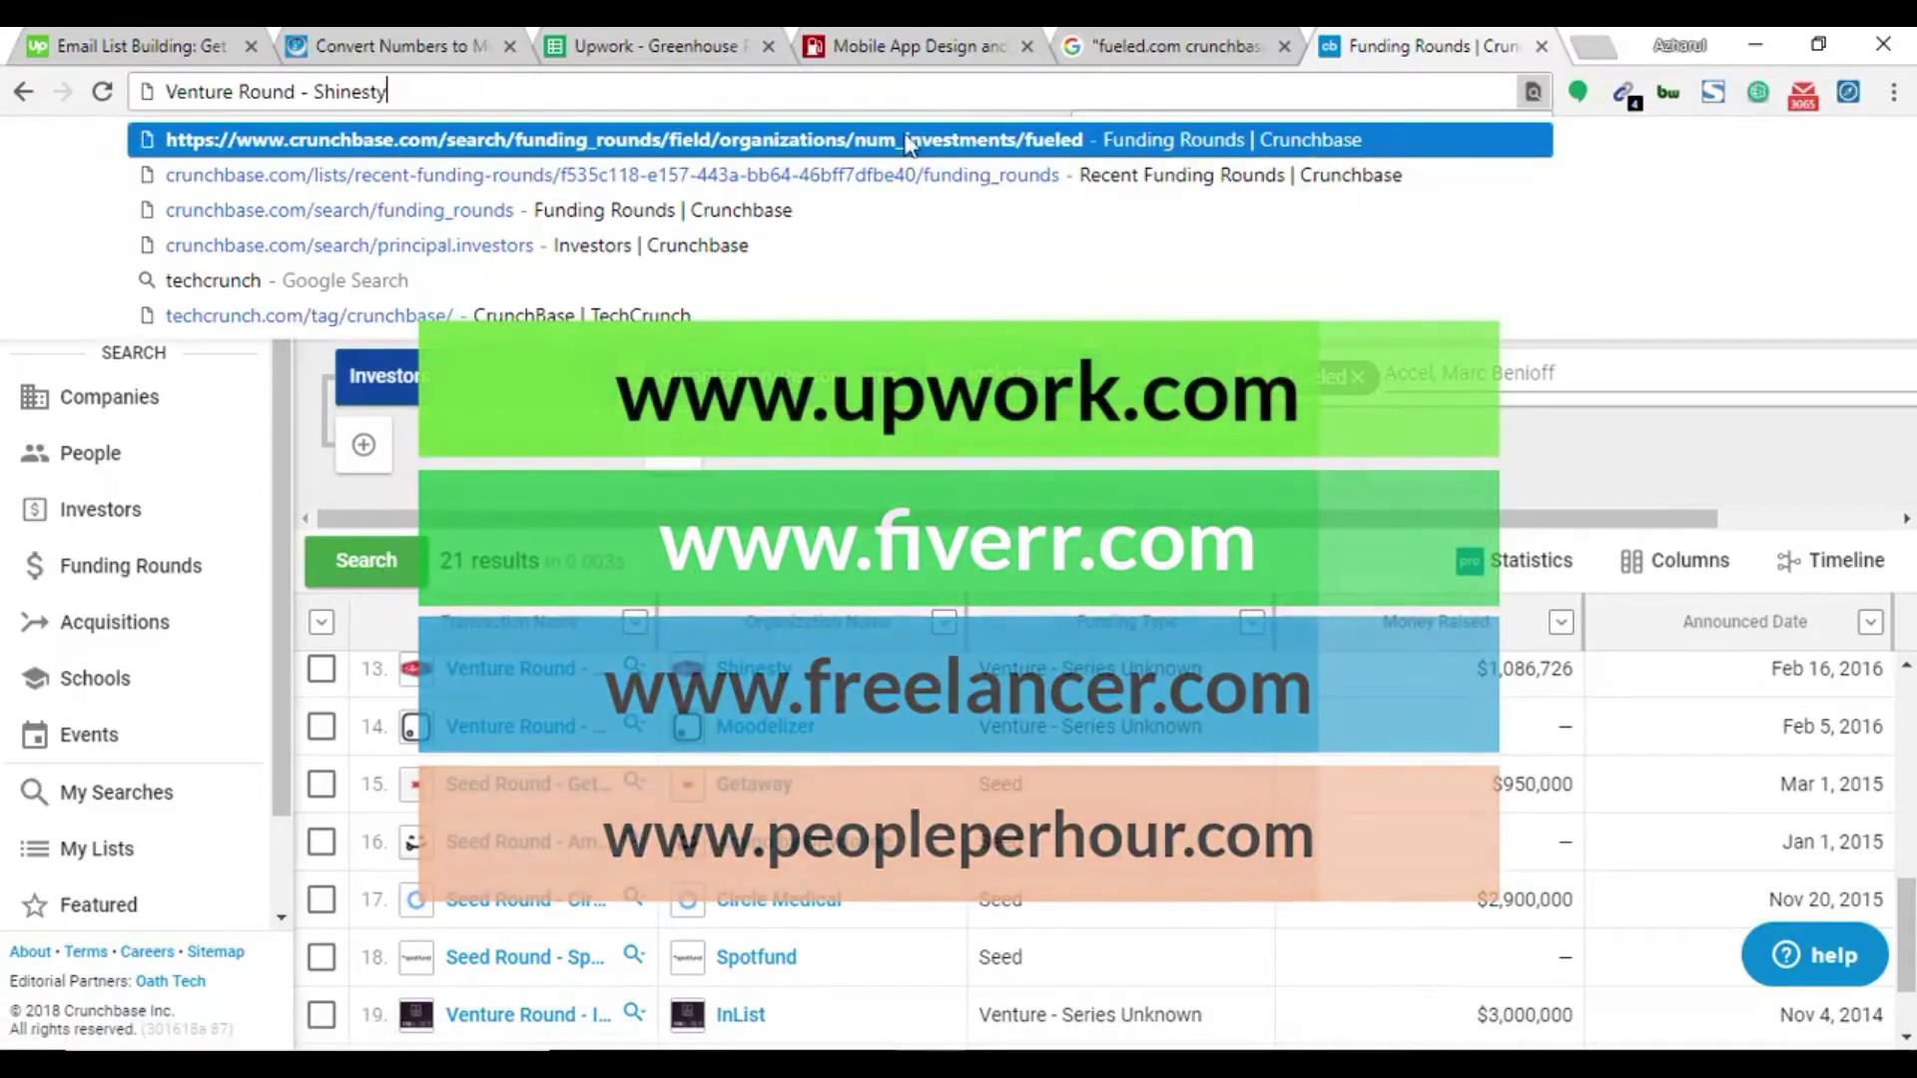
key(Escape)
click(734, 50)
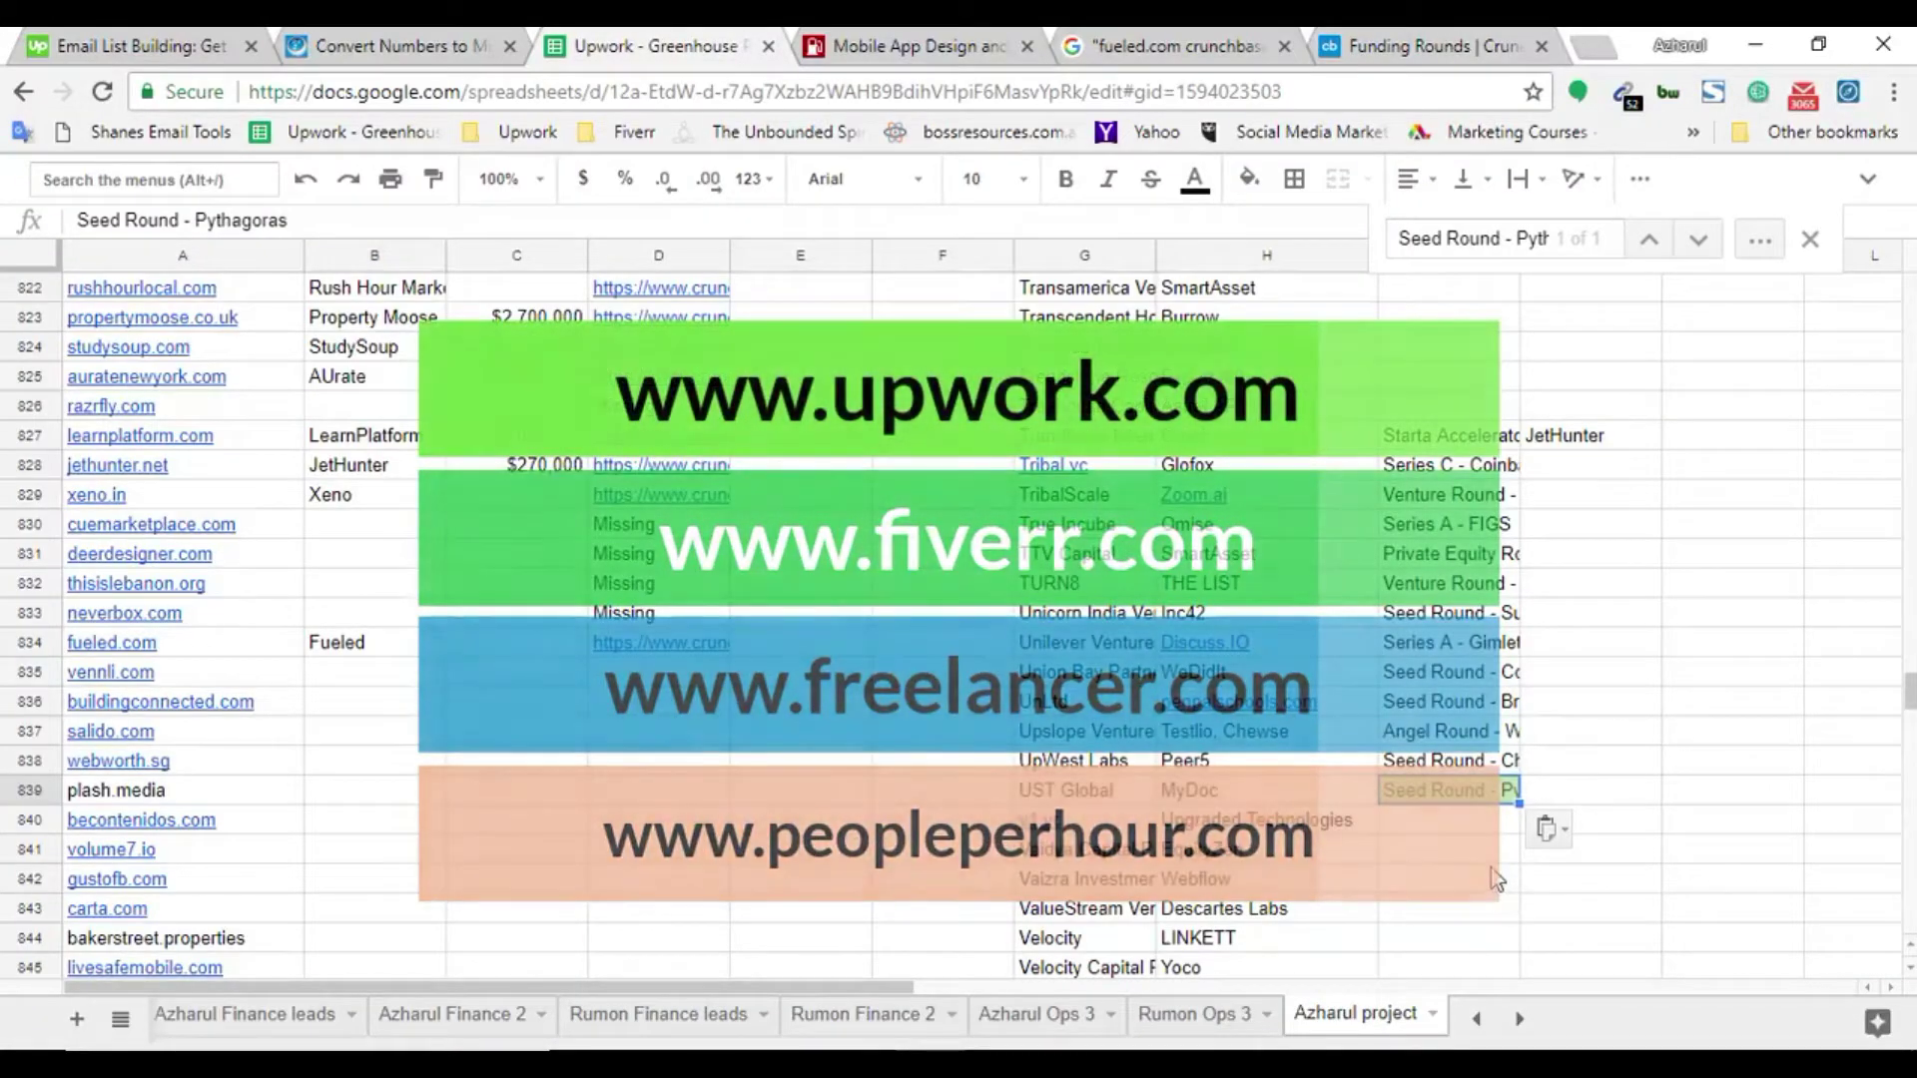
key(ctrl+v)
click(1472, 837)
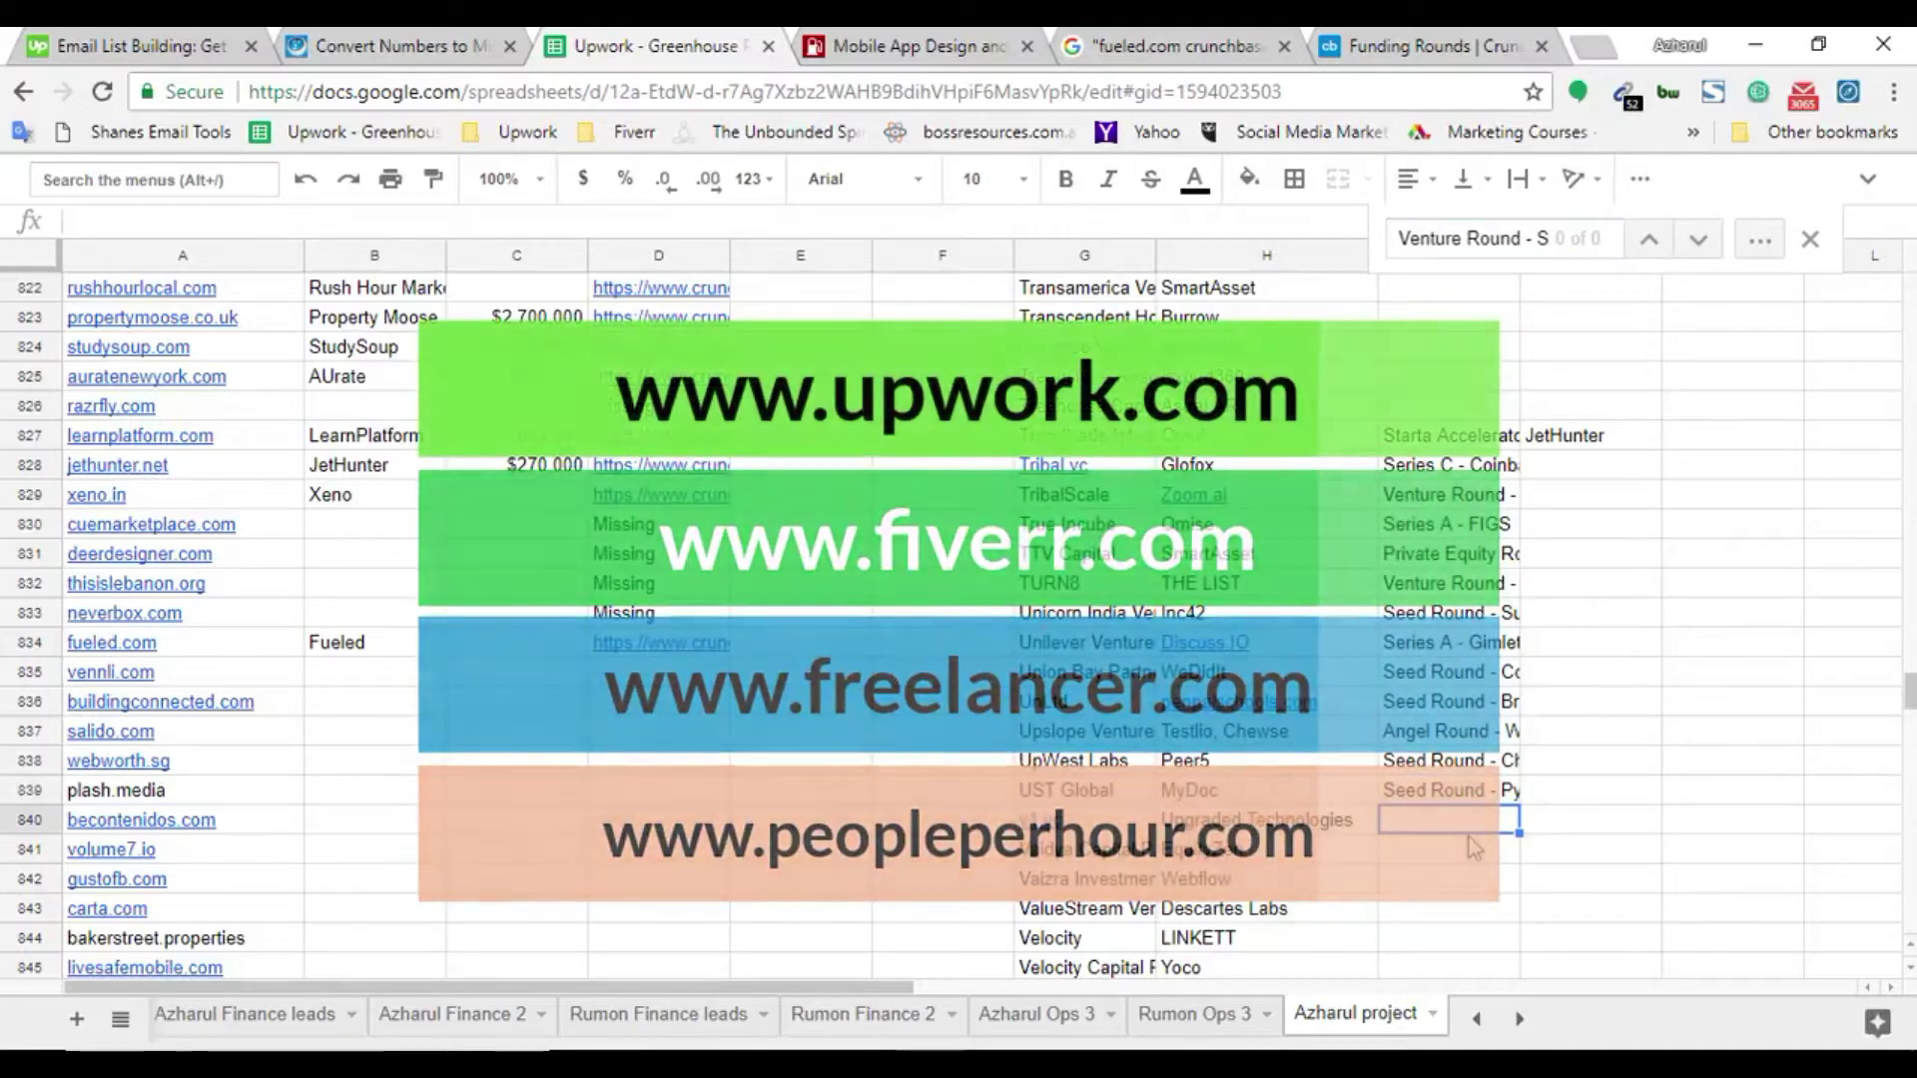
key(ctrl+v)
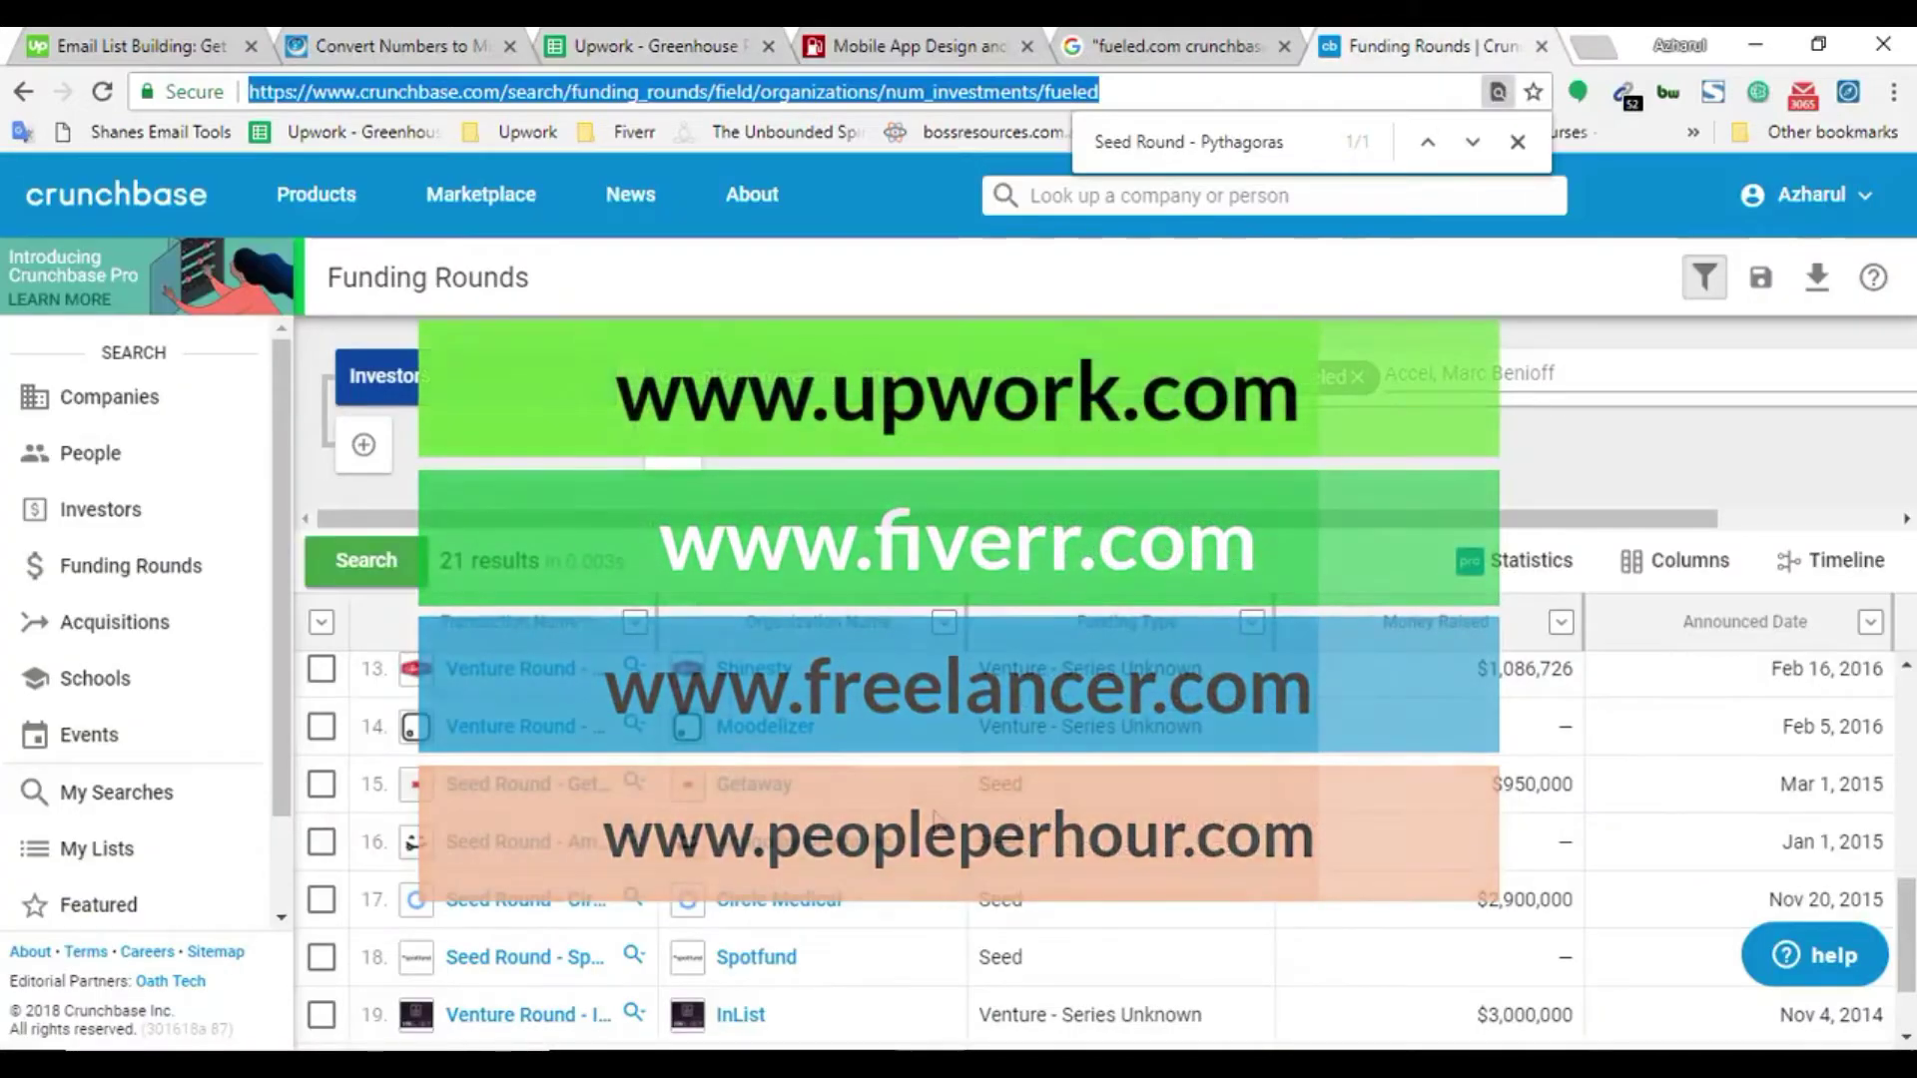
Locate "Venture Round - Shinesty" in the Crunchbase funding rounds and copy the next transaction name, "Venture Round - Moodelizer"
key(ctrl+f)
key(ctrl+v)
right_click(503, 749)
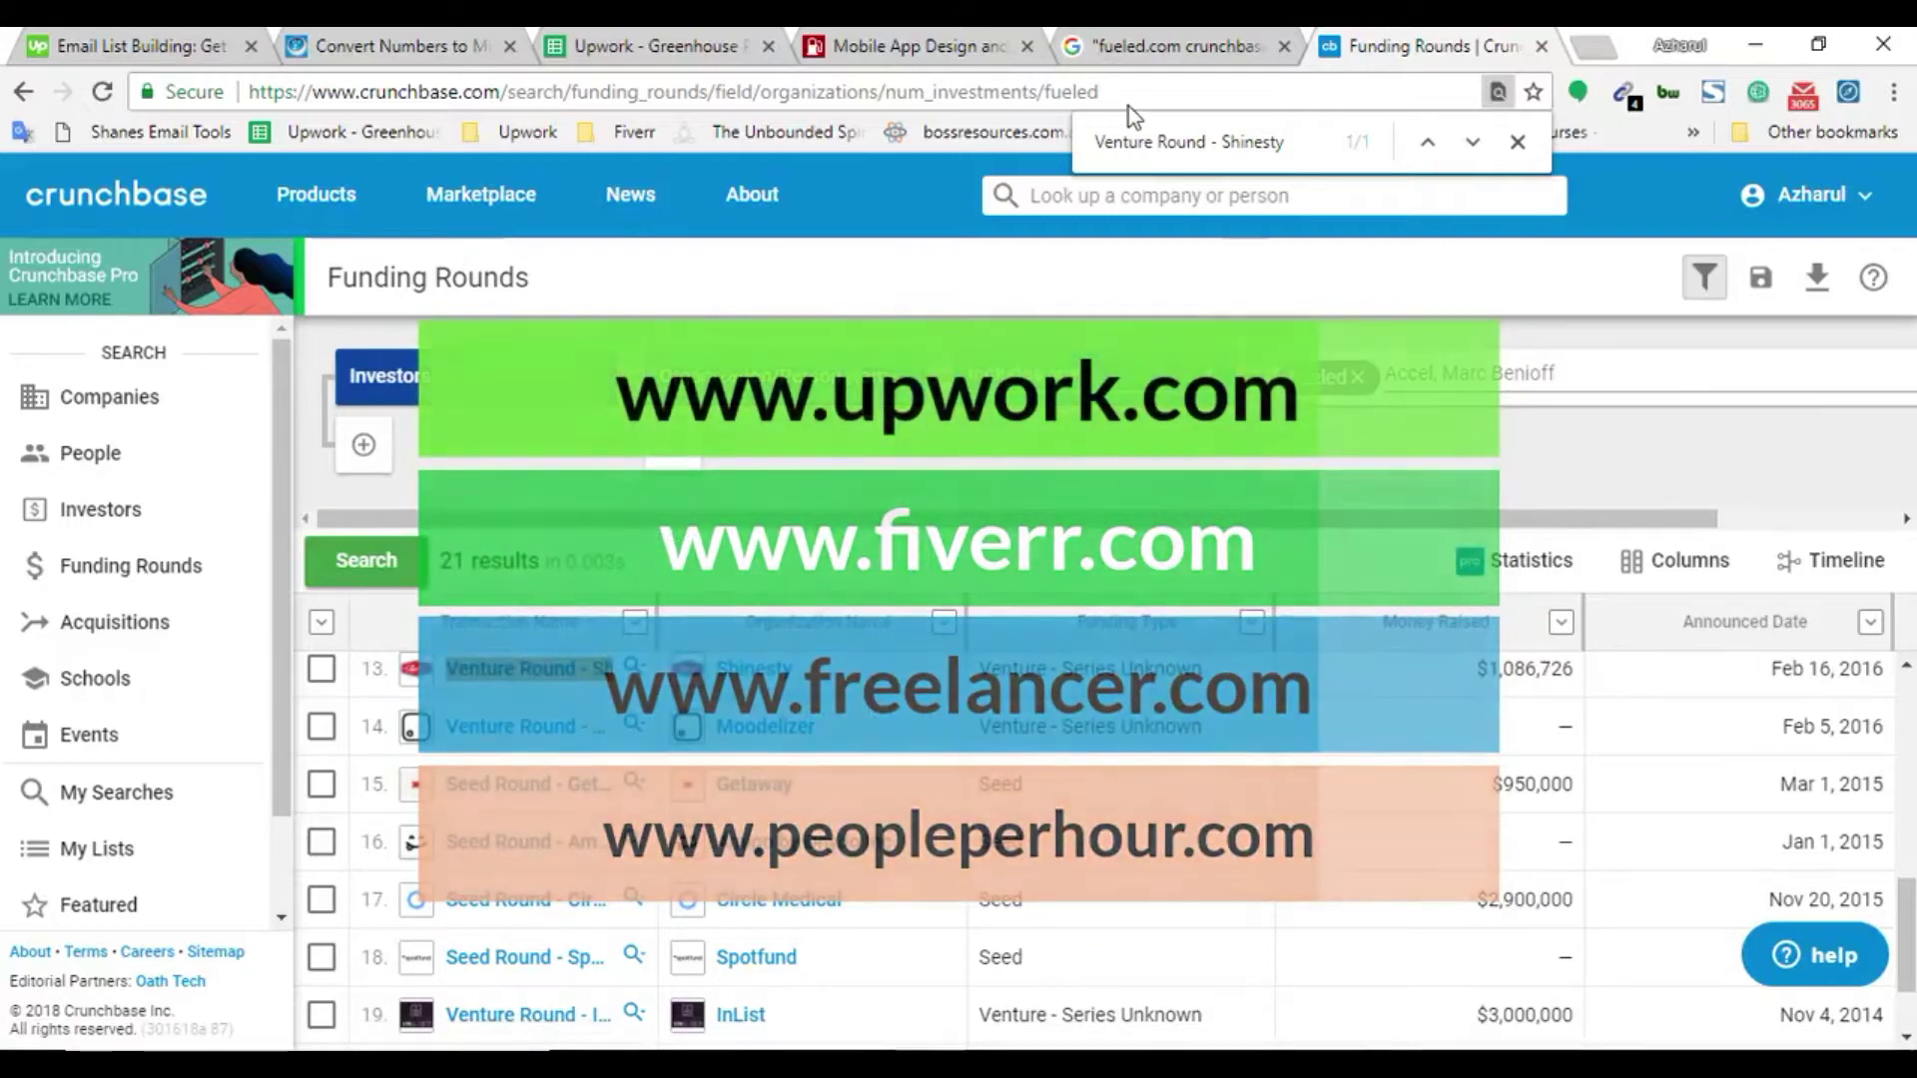
Convert "Venture Round - Moodelizer" to plain text, search the spreadsheet for it, and paste it into I841
click(1129, 104)
text(Venture Round - Moodelizer)
key(ctrl+a)
key(BackSpace)
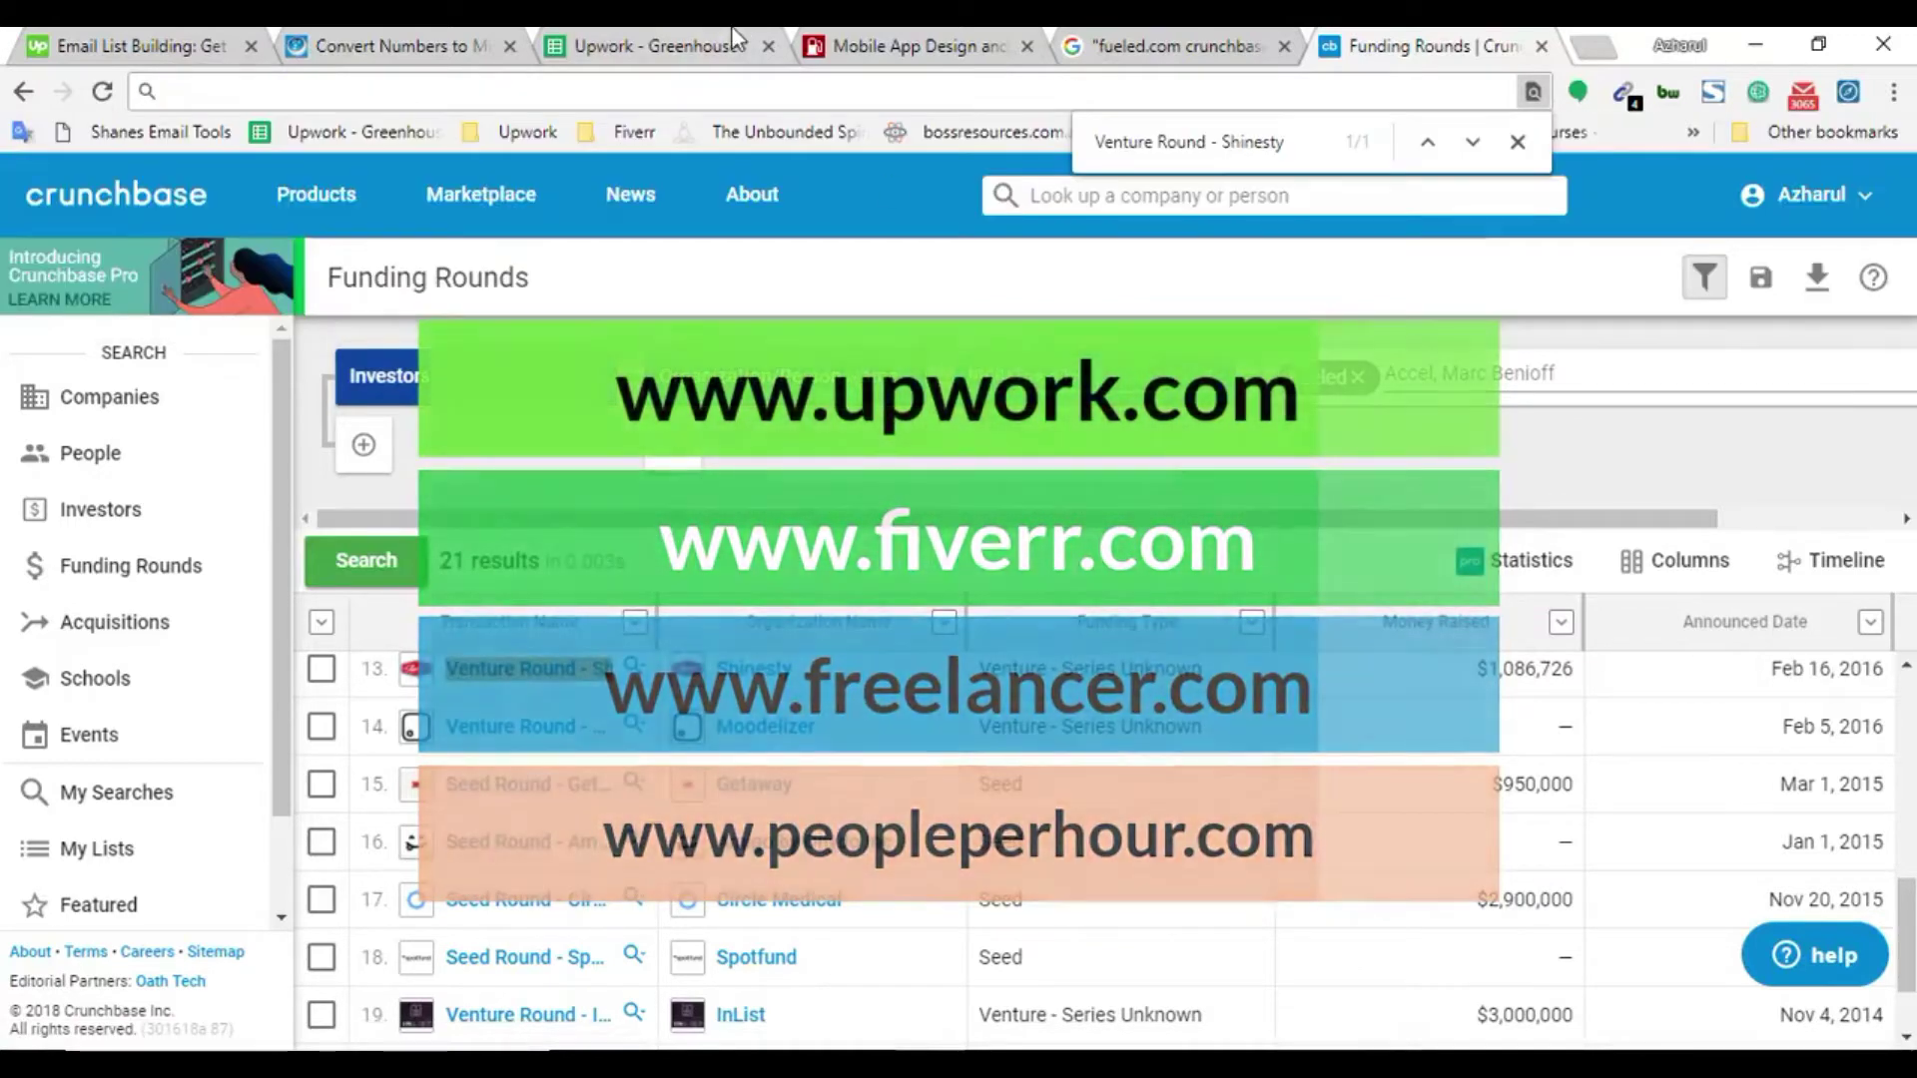
key(ctrl+3)
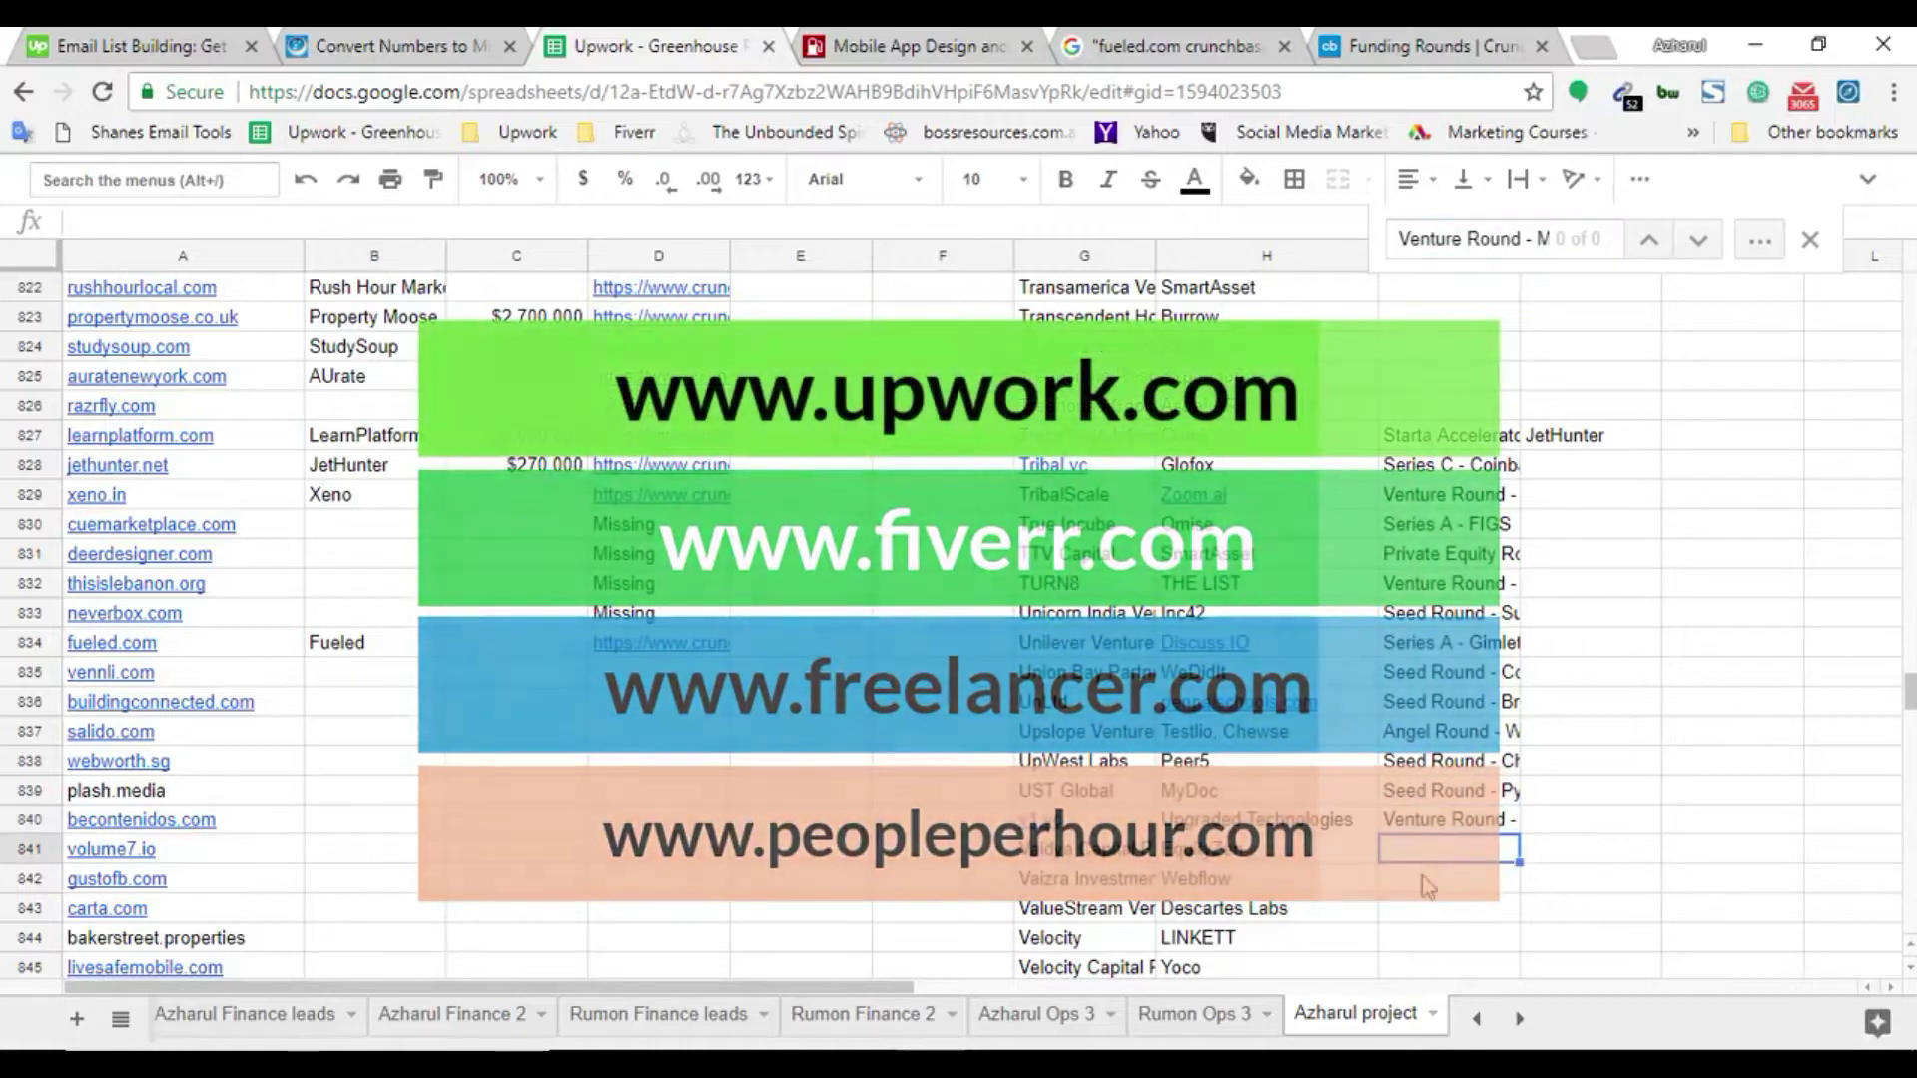
Locate "Venture Round - Moodelizer" in the Crunchbase funding rounds and copy the next transaction name, "Seed Round - Getaway"
key(ctrl+6)
key(ctrl+f)
text(Venture Round - Moodelizer)
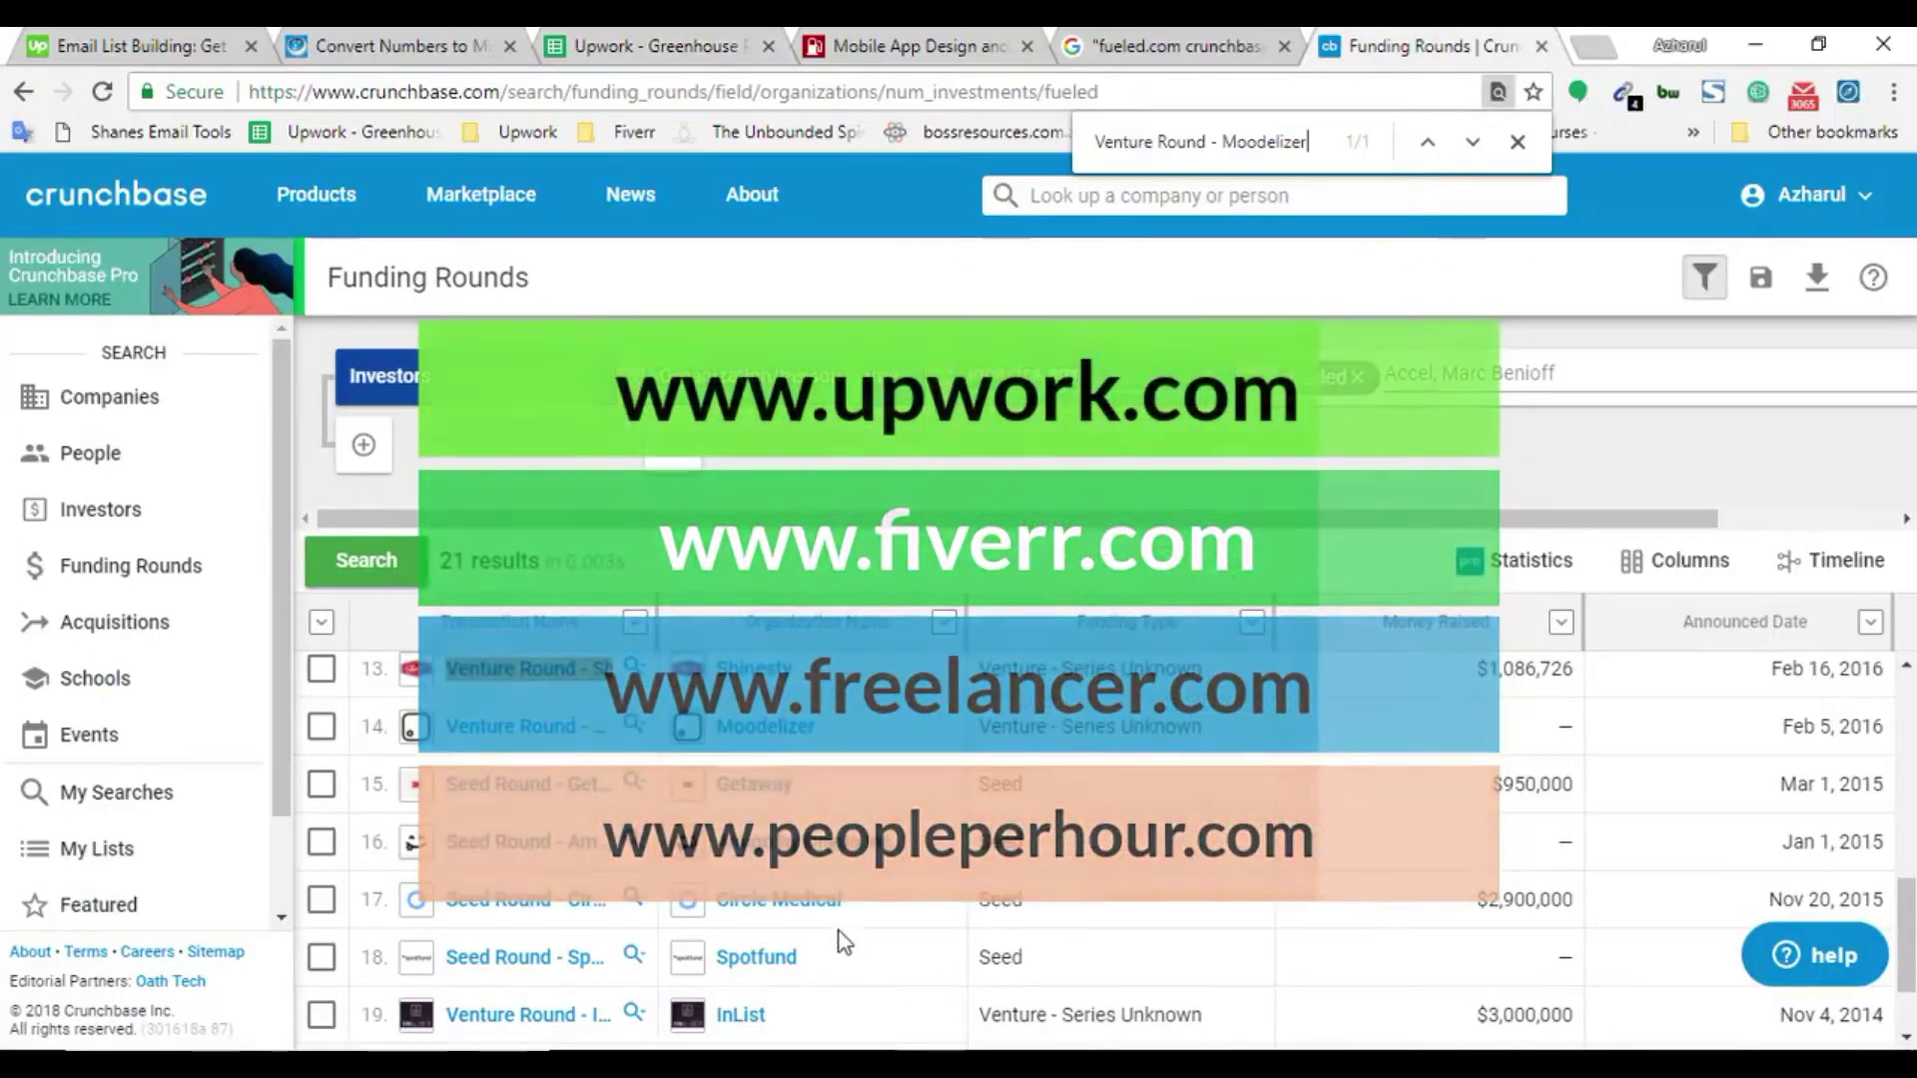
right_click(539, 809)
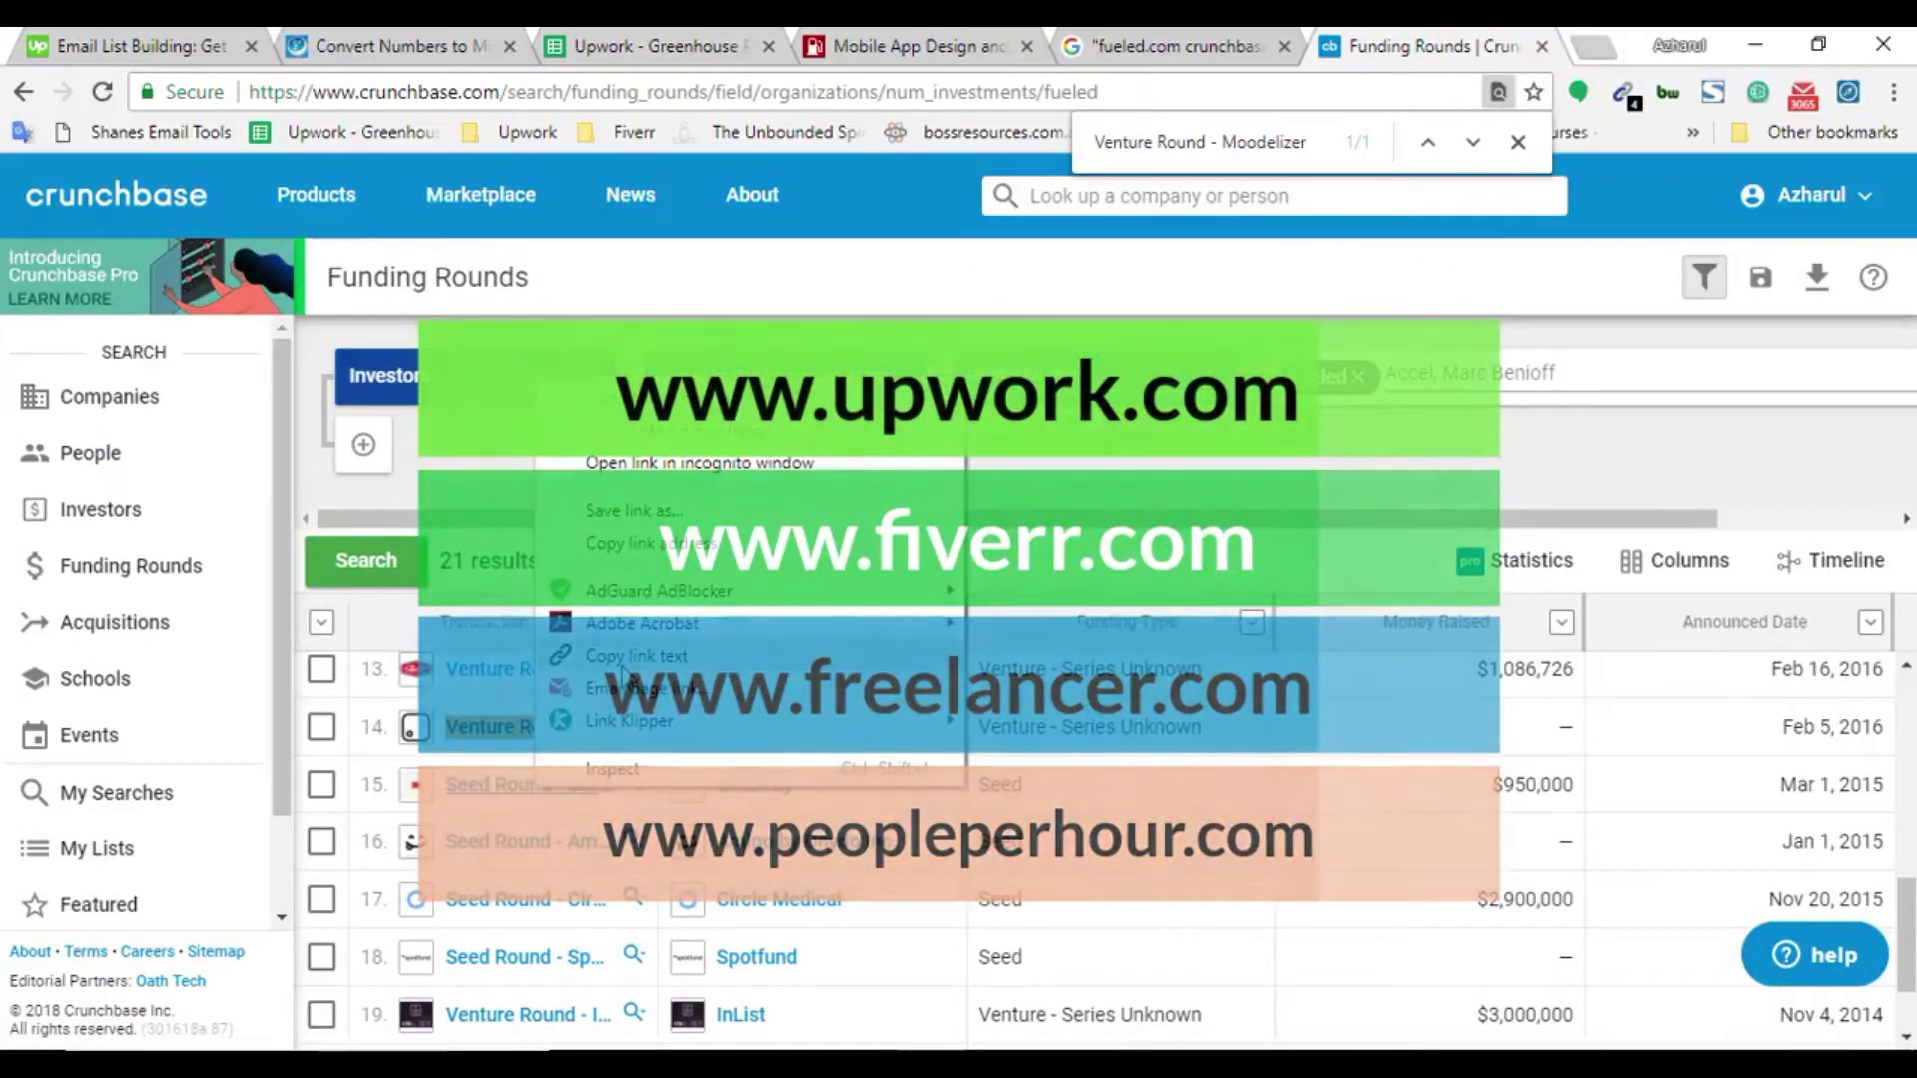
Convert "Seed Round - Getaway" to plain text, search the spreadsheet for it, and paste it into I842
click(969, 90)
text(Seed Round - Gateway)
key(ctrl+a)
key(ctrl+c)
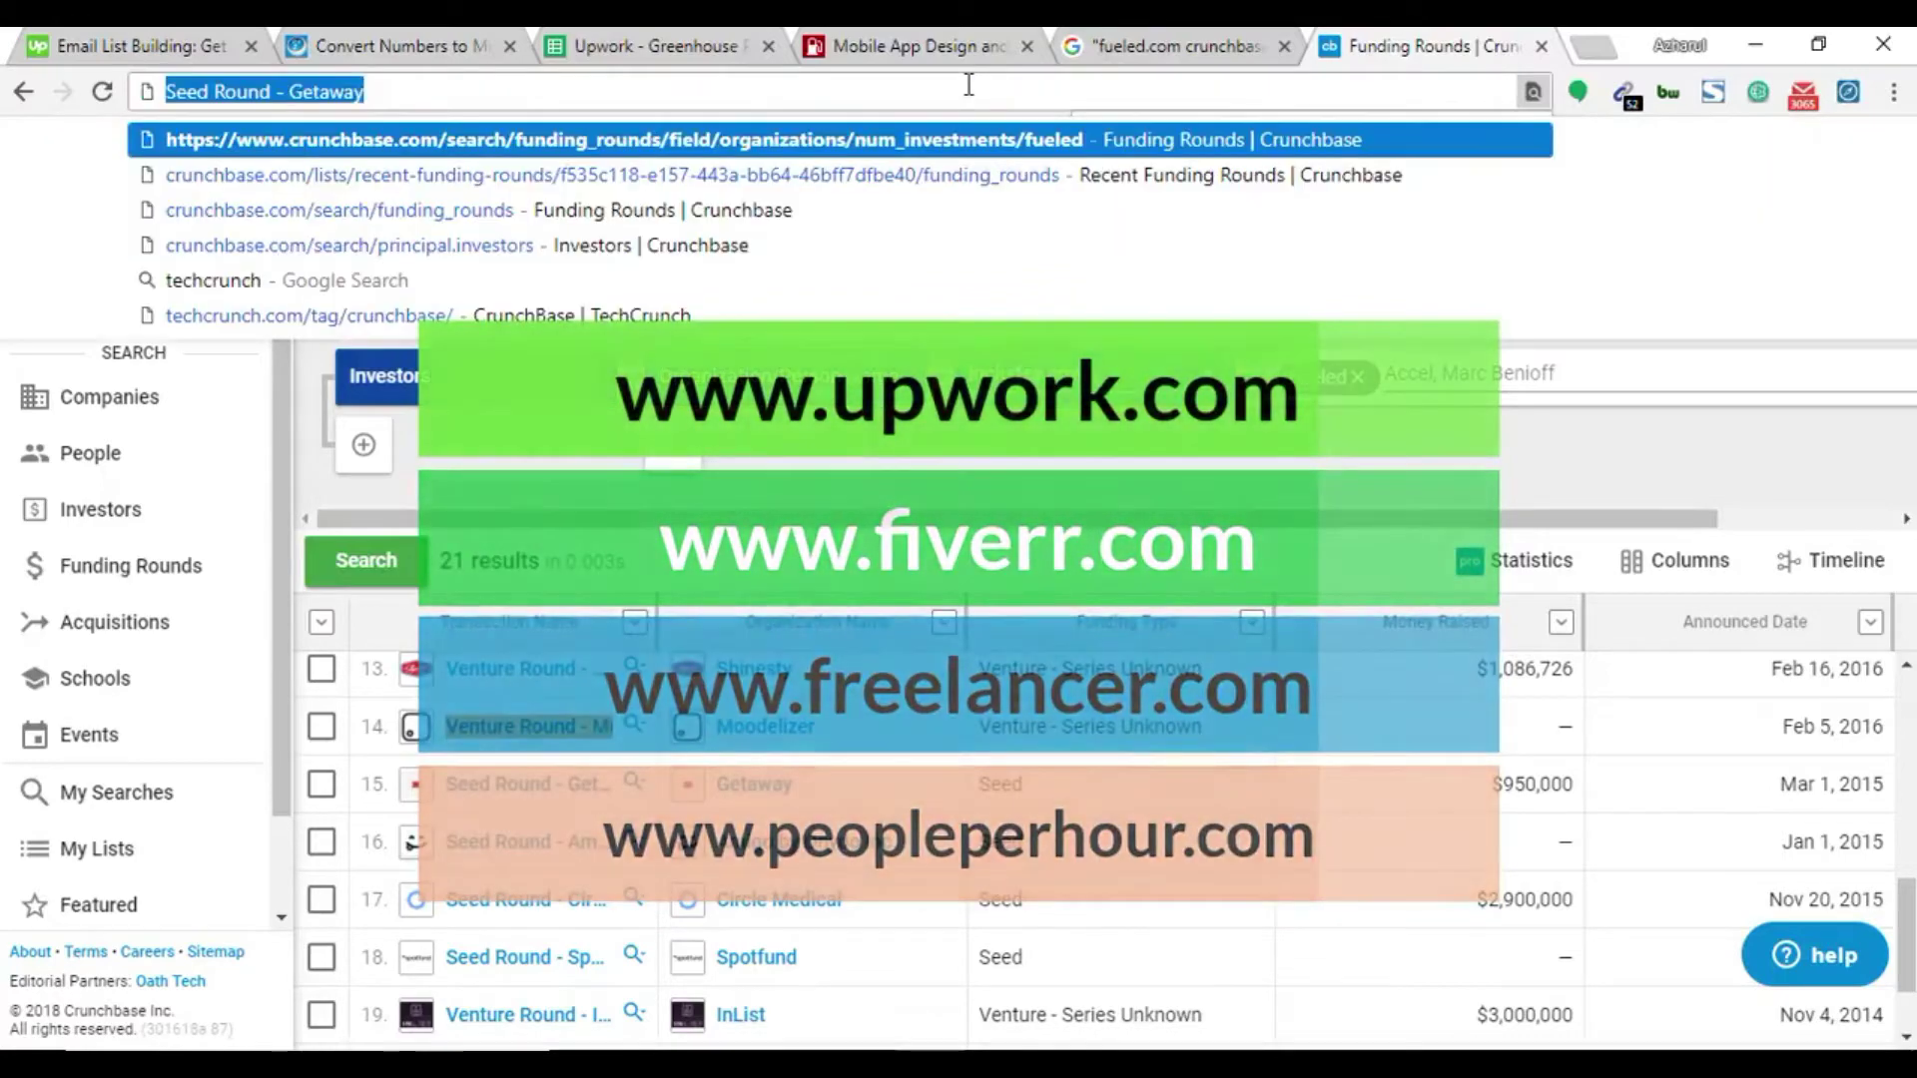
key(Escape)
key(ctrl+3)
key(ctrl+f)
key(ctrl+v)
click(1443, 879)
scroll(1438, 799, down, 2)
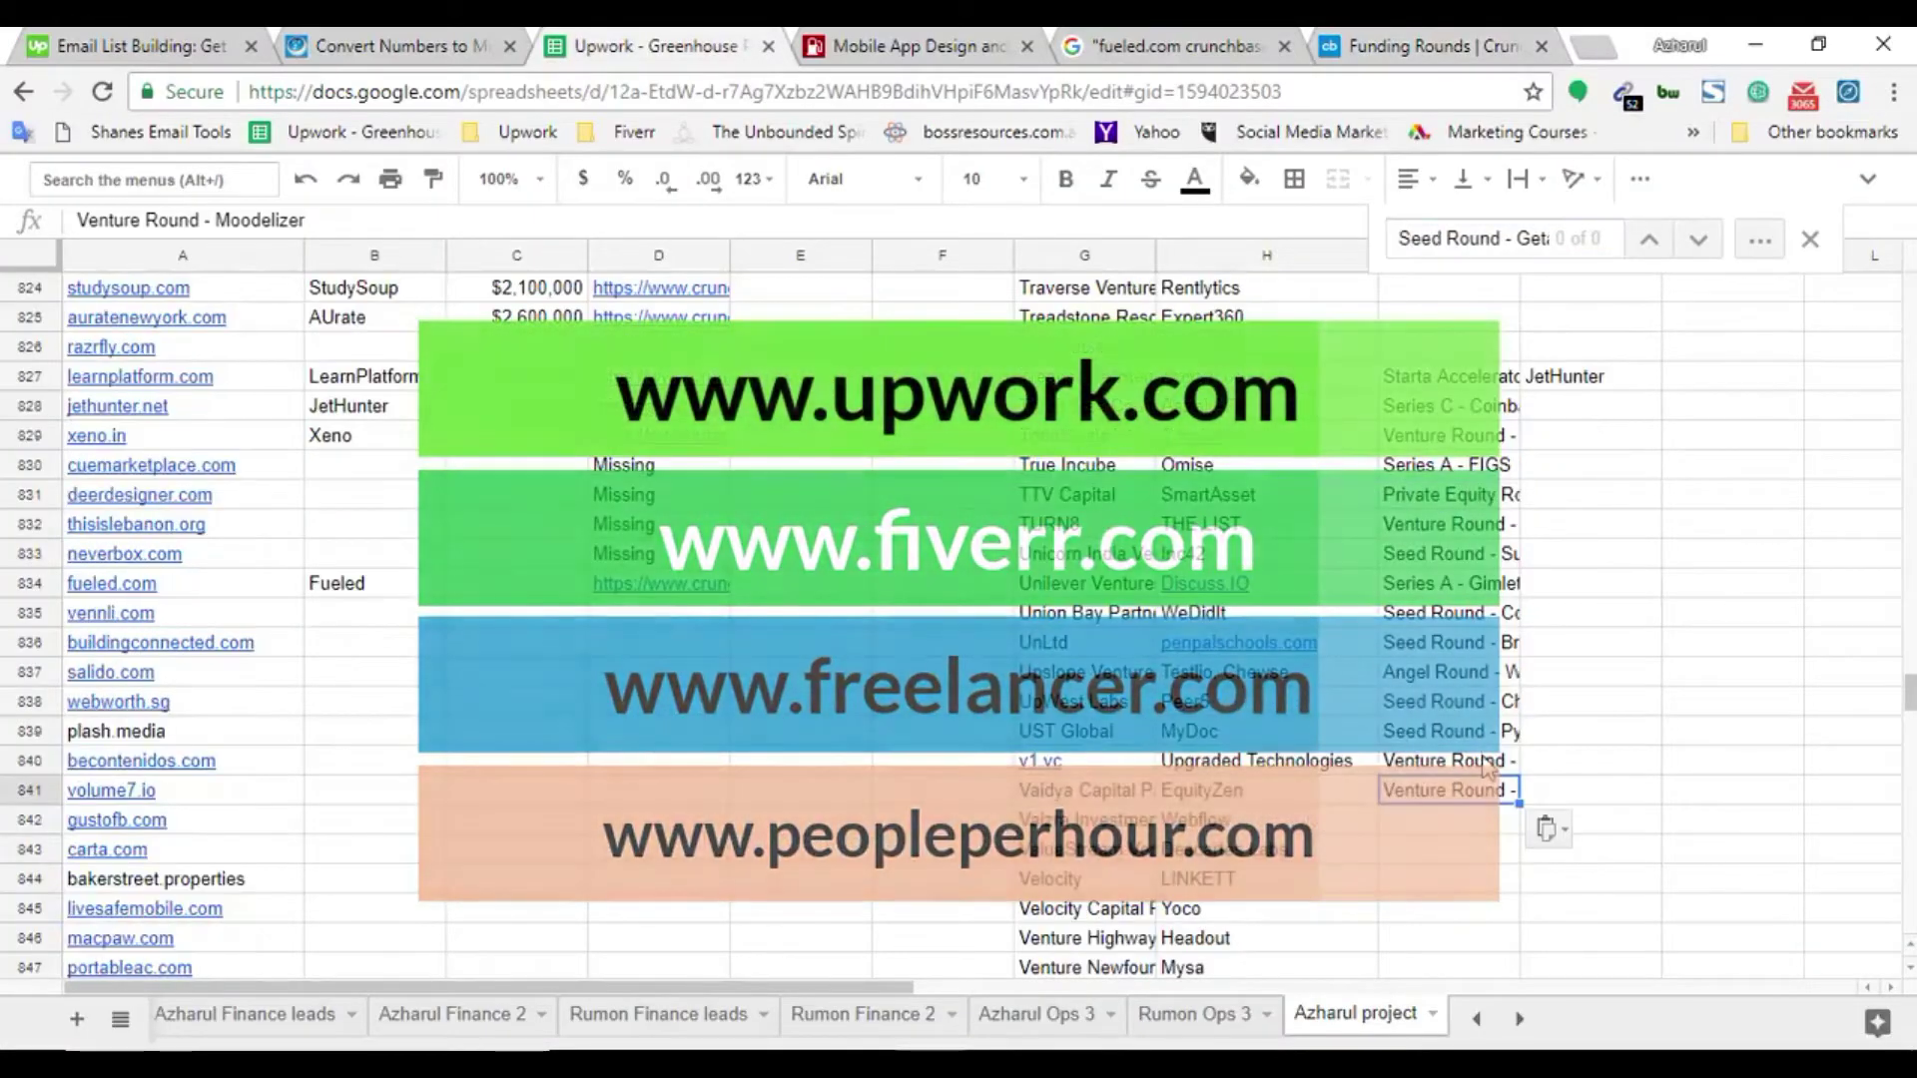
Locate "Seed Round - Getaway" in the Crunchbase funding rounds and copy the next transaction name, "Seed Round - Amigo by Onydo Inc."
key(ctrl+6)
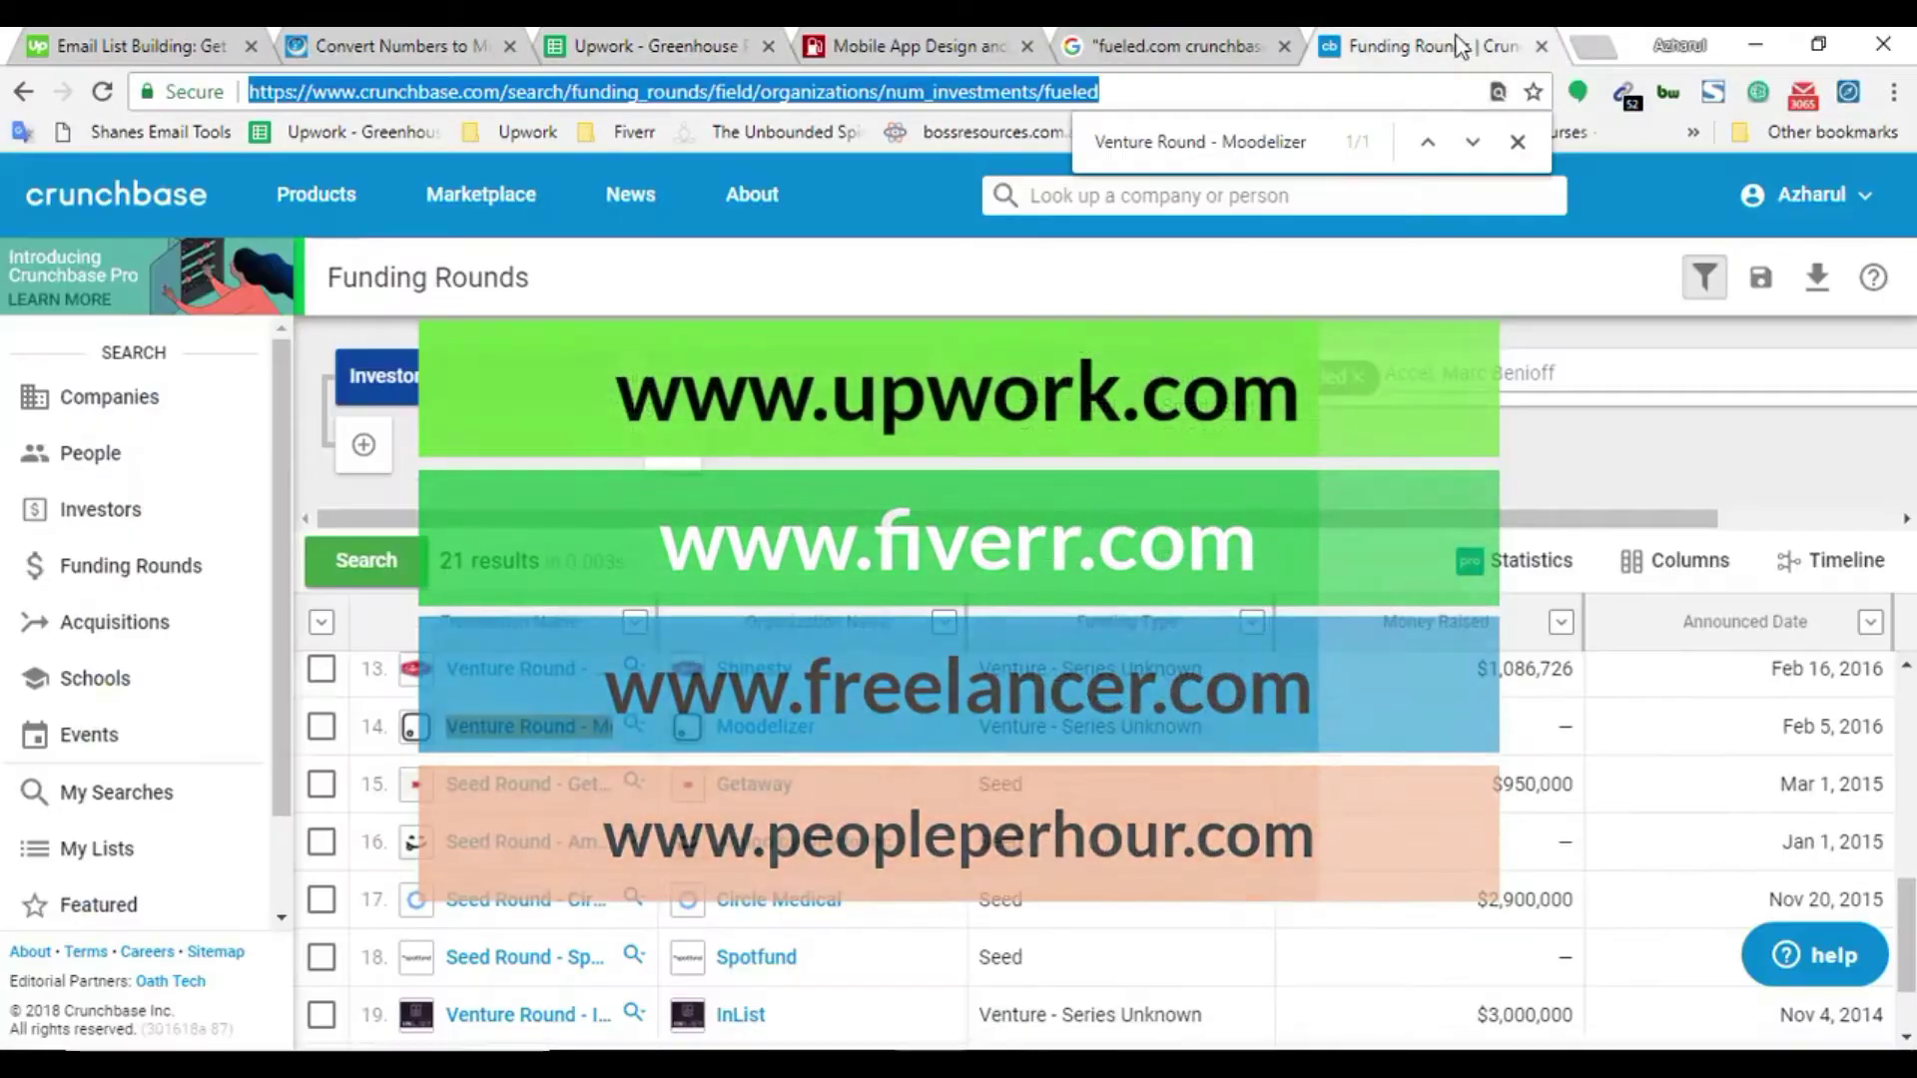
key(ctrl+f)
text(Seed Round - Getaway)
scroll(661, 904, down, 2)
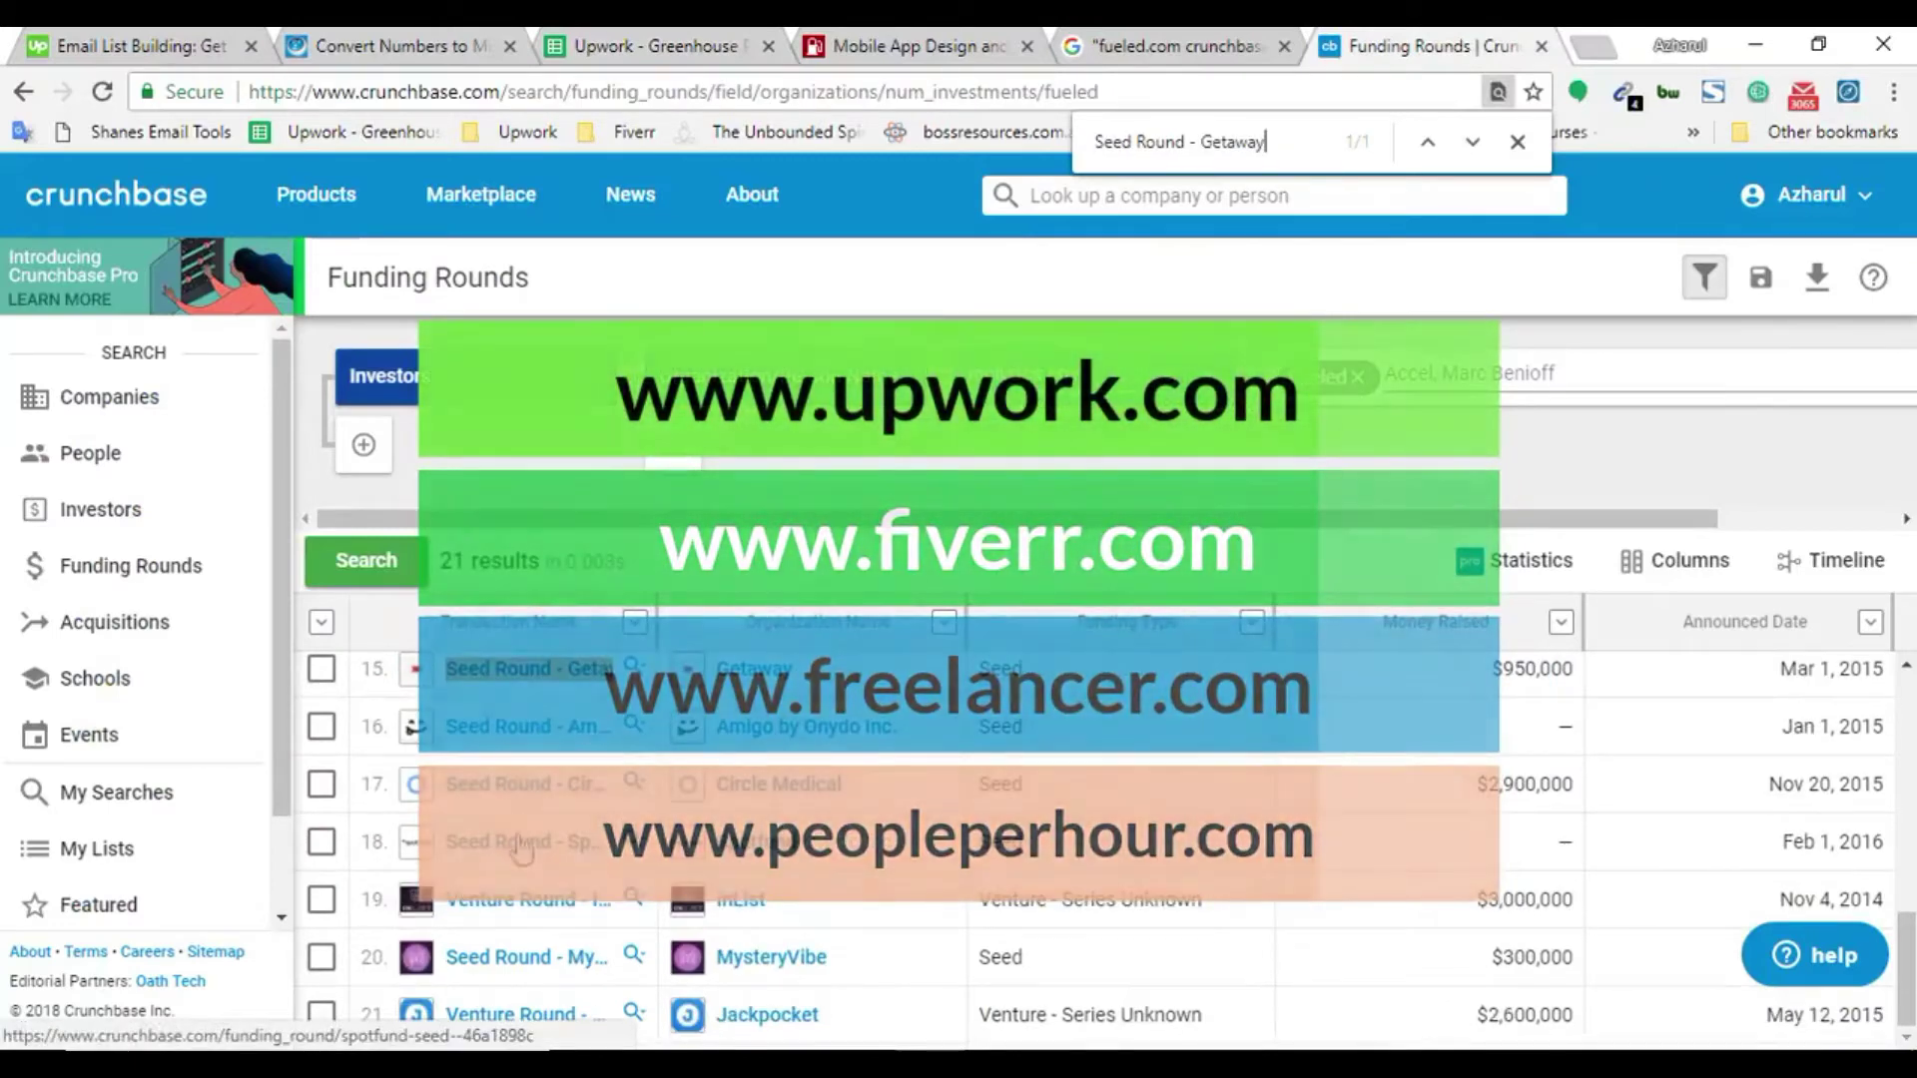
right_click(530, 734)
click(619, 618)
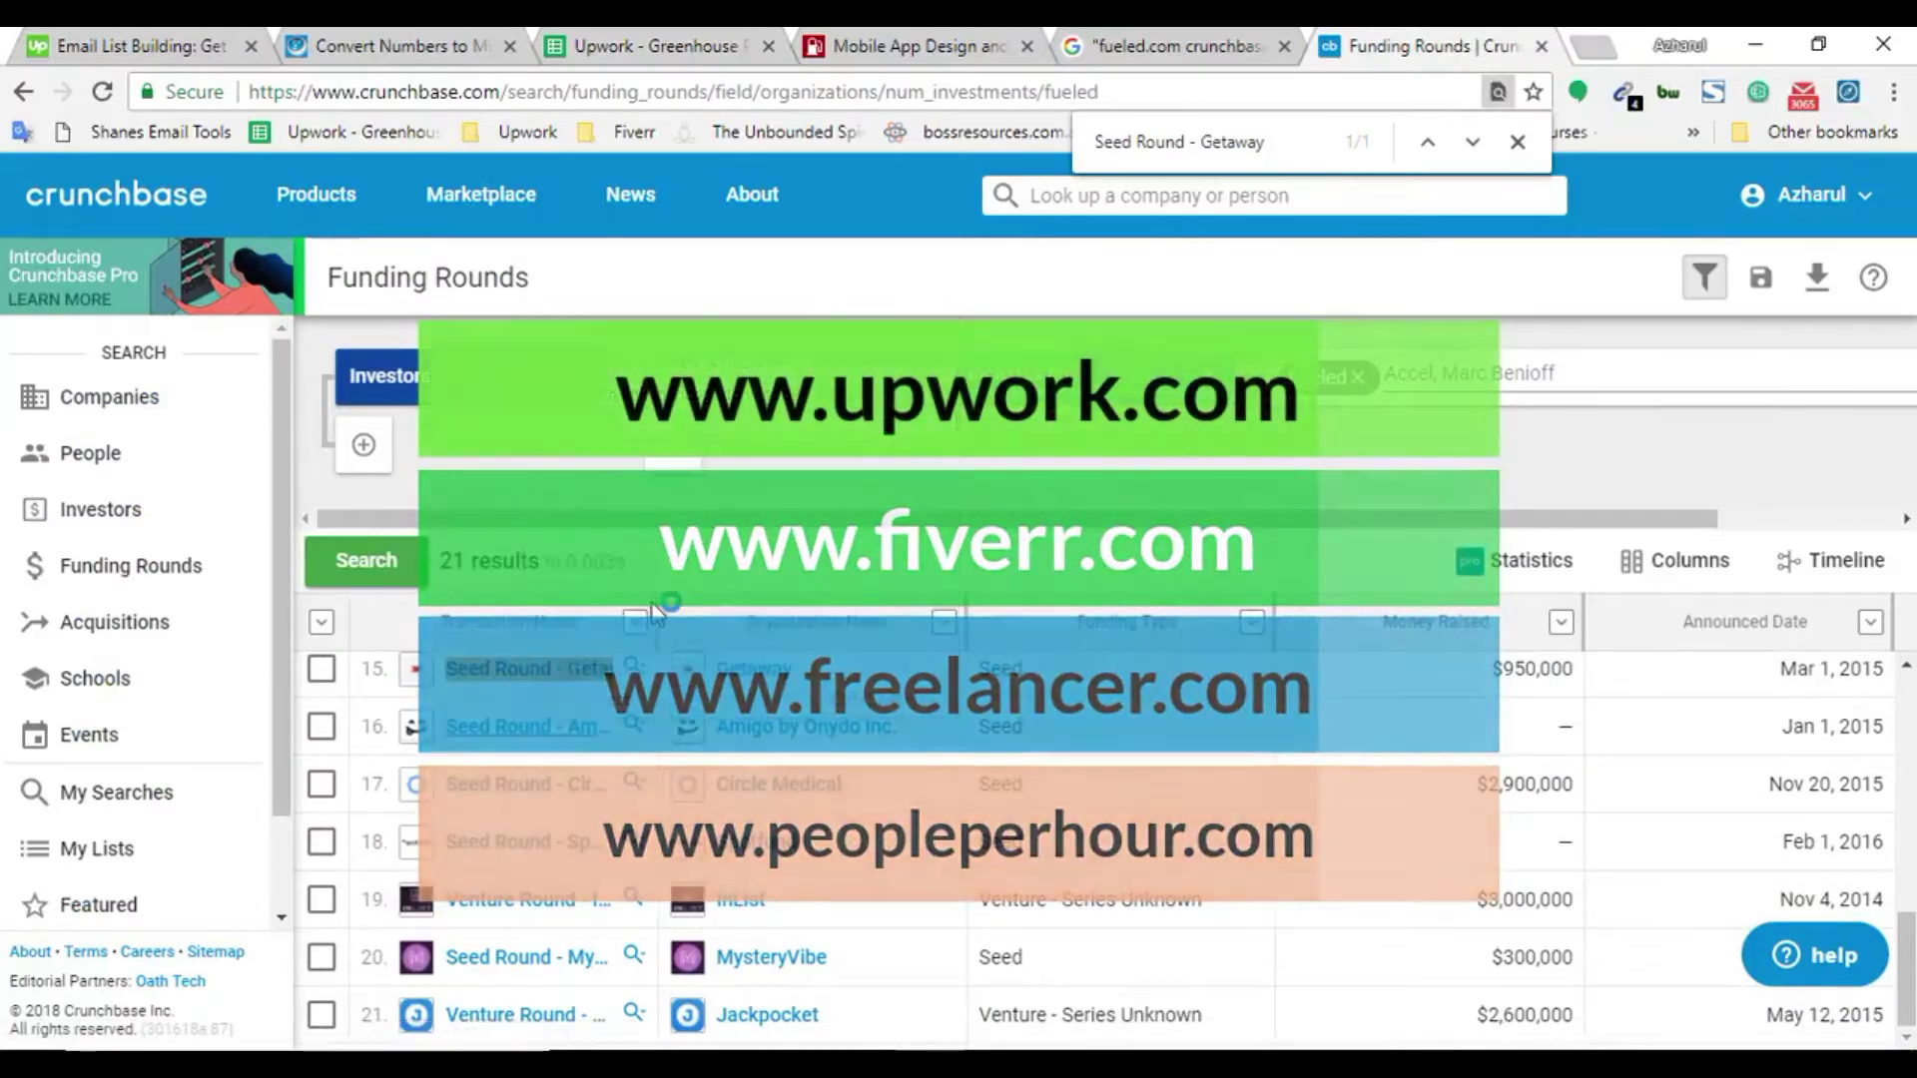
Convert "Seed Round - Amigo by Onydo Inc." to plain text, search the spreadsheet for it, and paste it into I843
click(1468, 117)
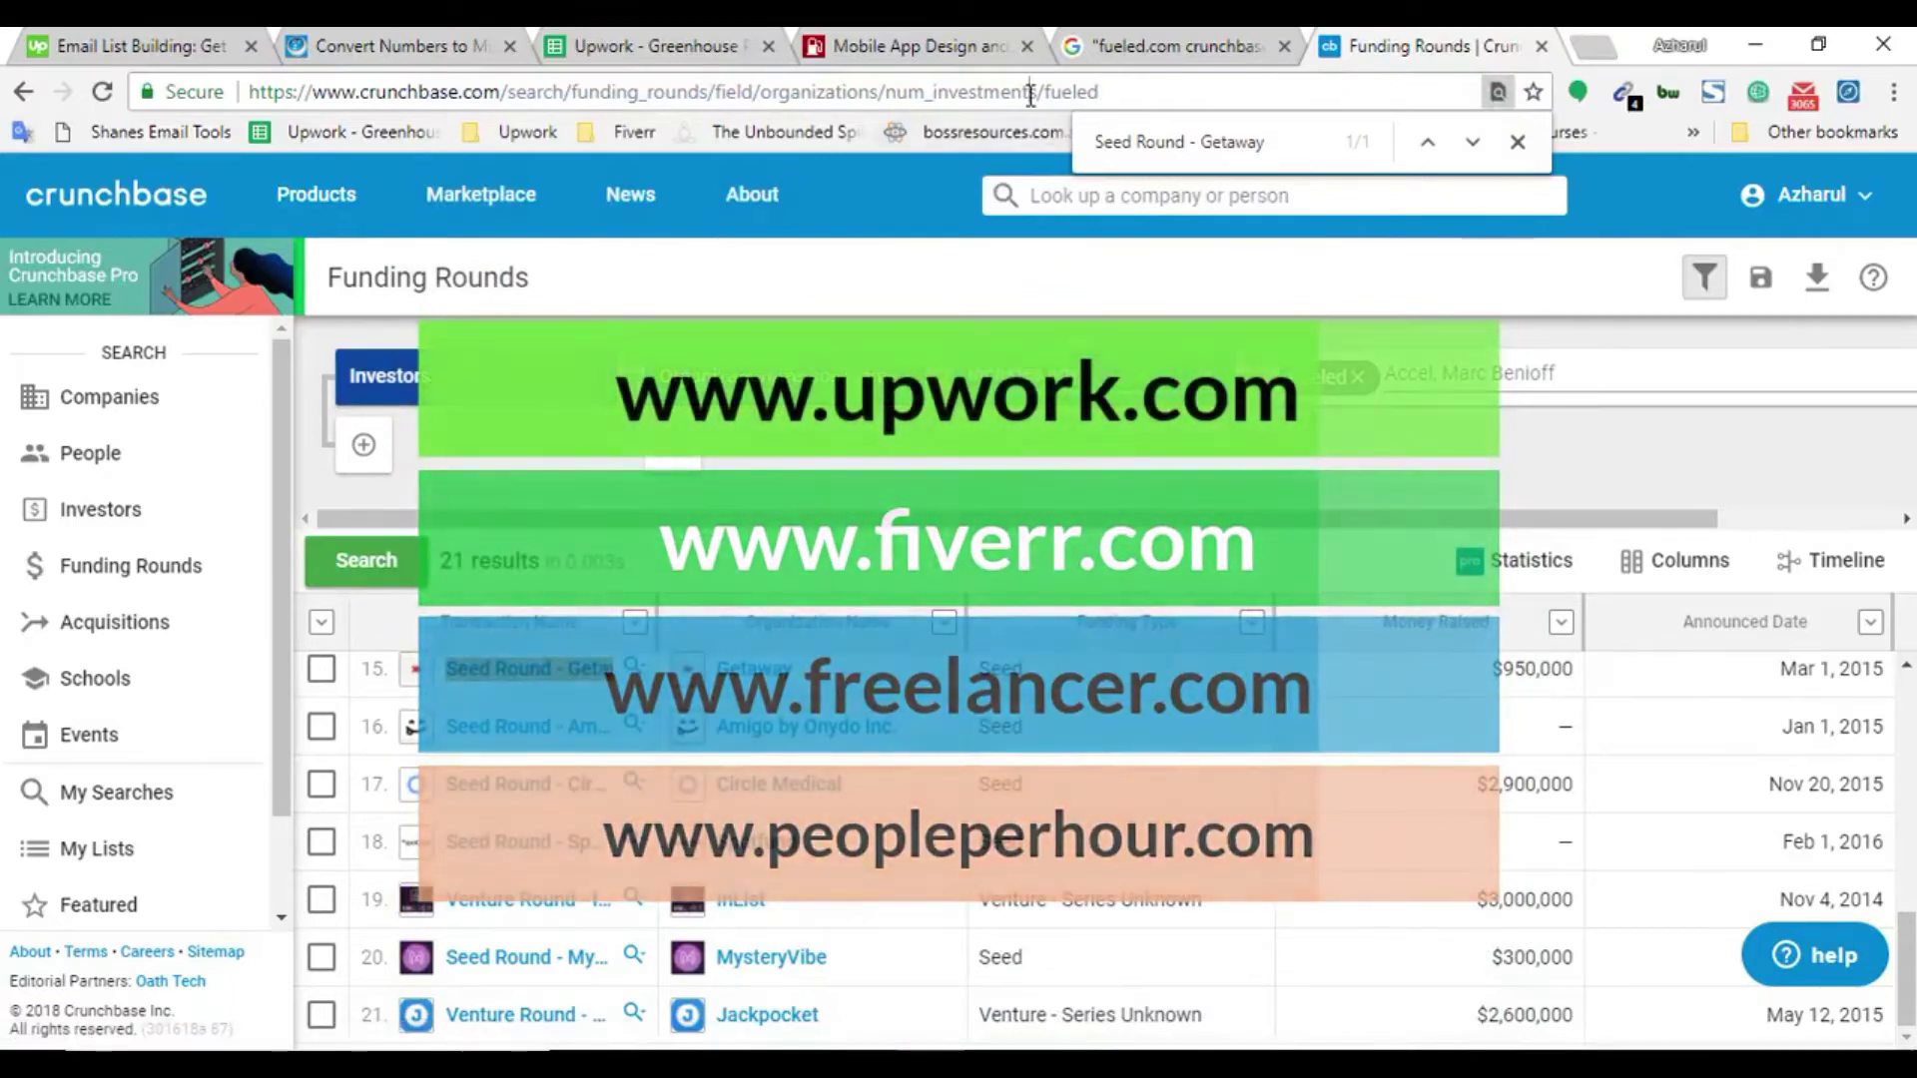
click(1027, 91)
text(Seed Round - Amigo by Onyko Inc)
key(ctrl+a)
key(BackSpace)
click(789, 35)
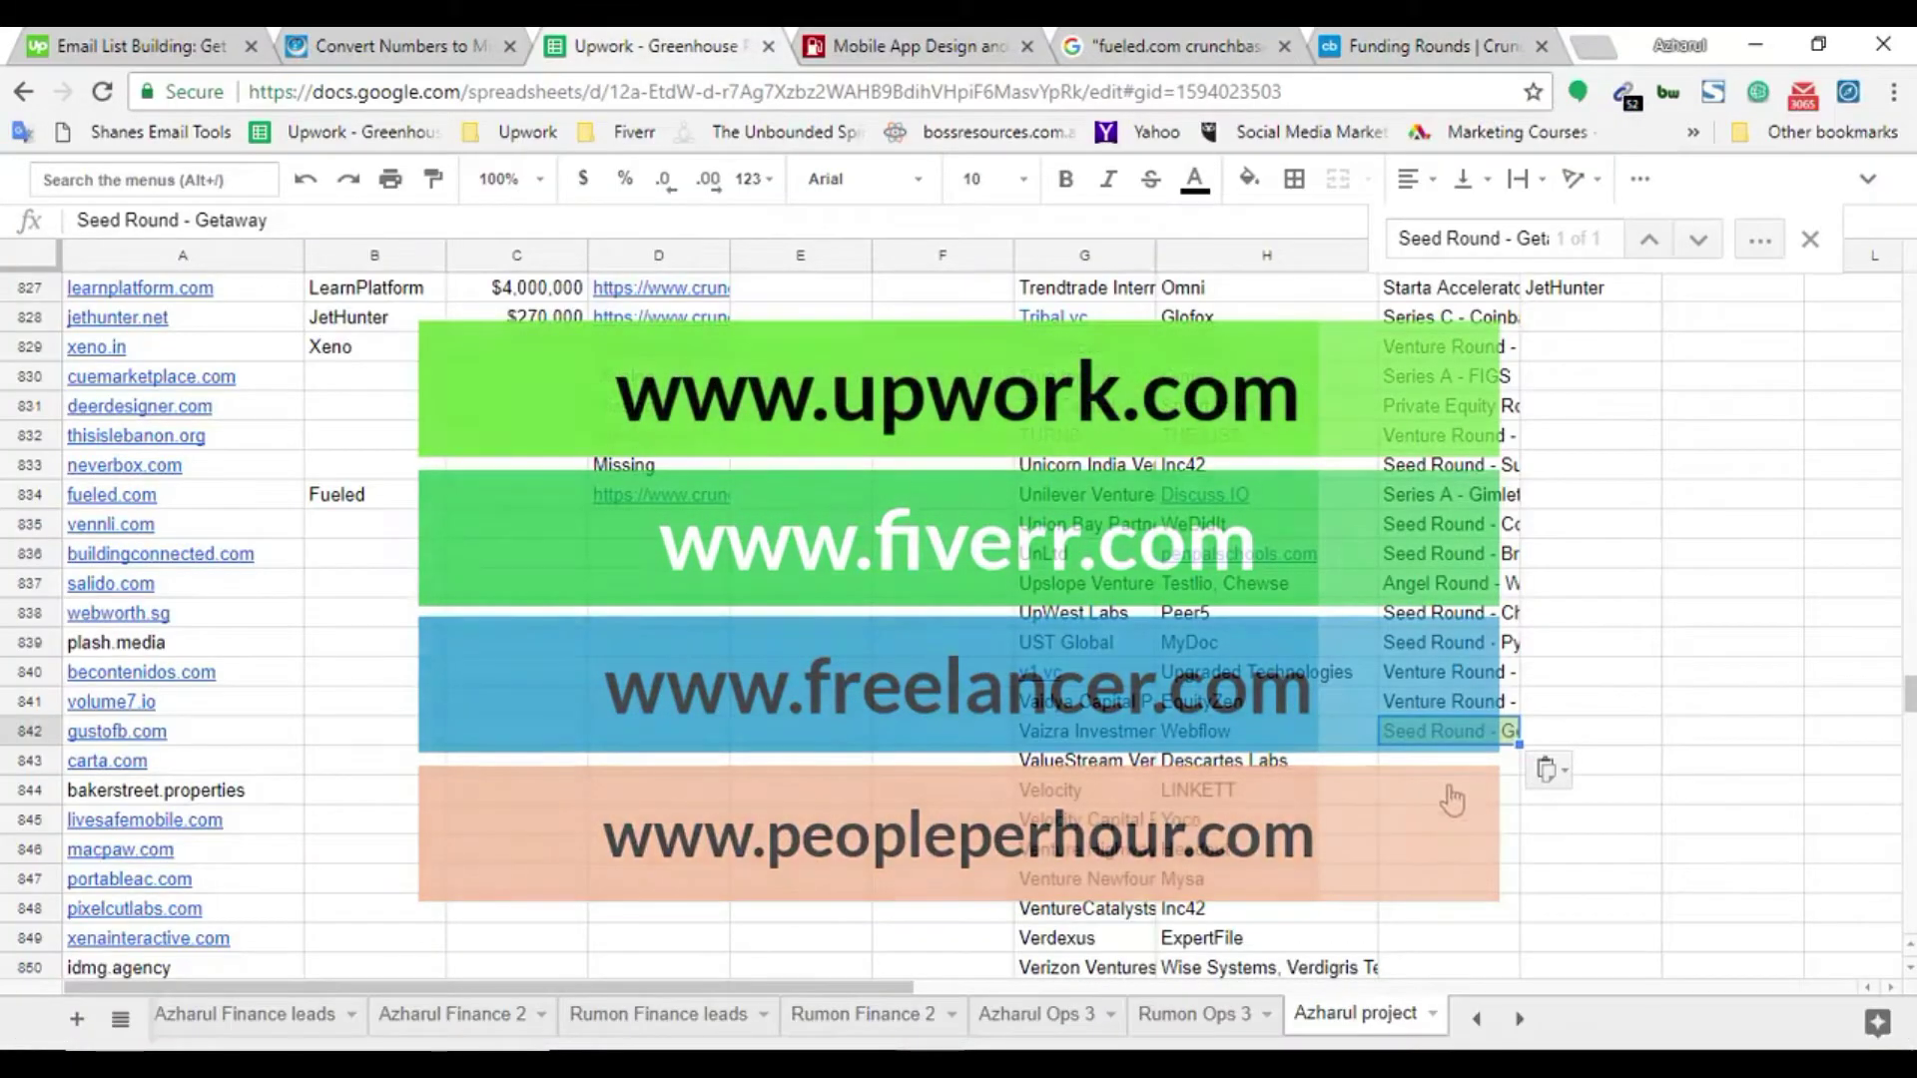
text(Seed Round - Amigo by Onydo Inc)
Locate "Seed Round - Amigo by Onydo Inc." in the Crunchbase funding rounds and copy the next transaction name, "Seed Round - Circle Medical"
click(1428, 45)
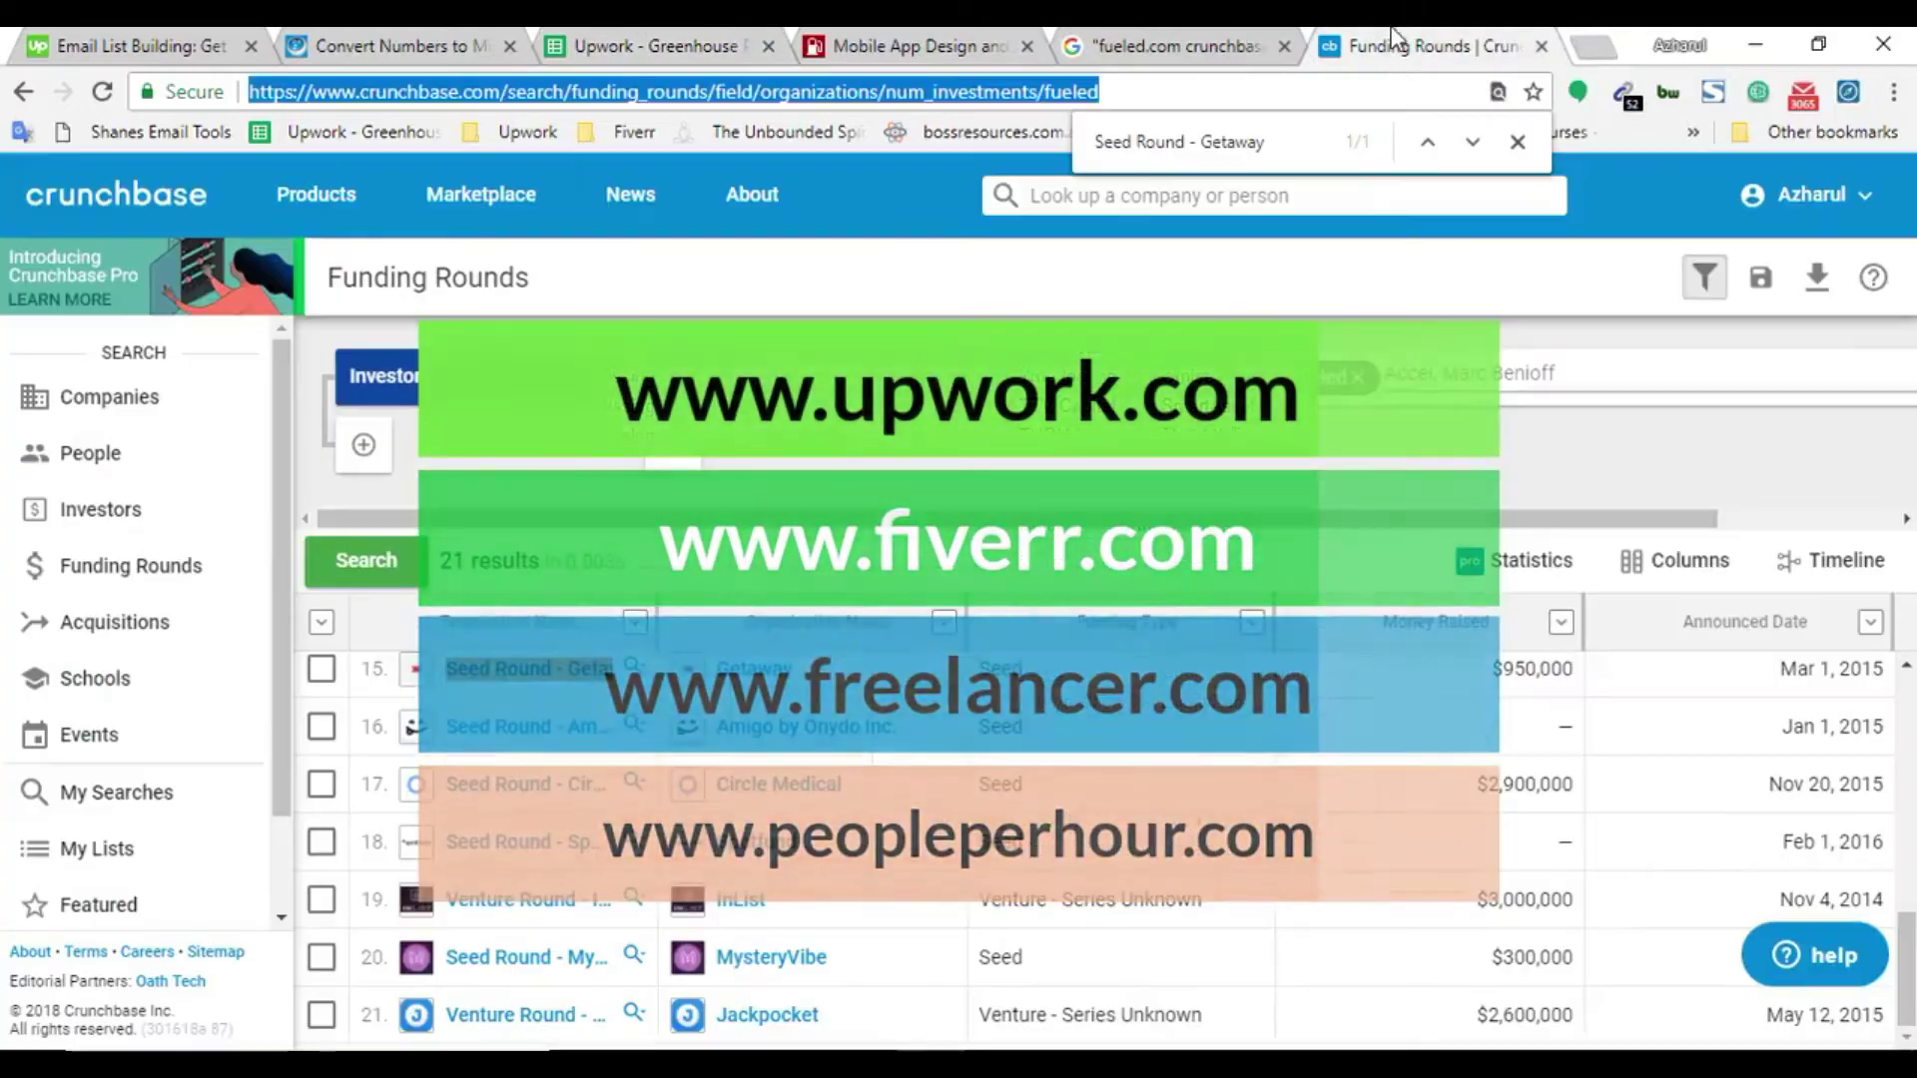
key(ctrl+f)
text(Seed Round - Amigo by Onydo Inc.)
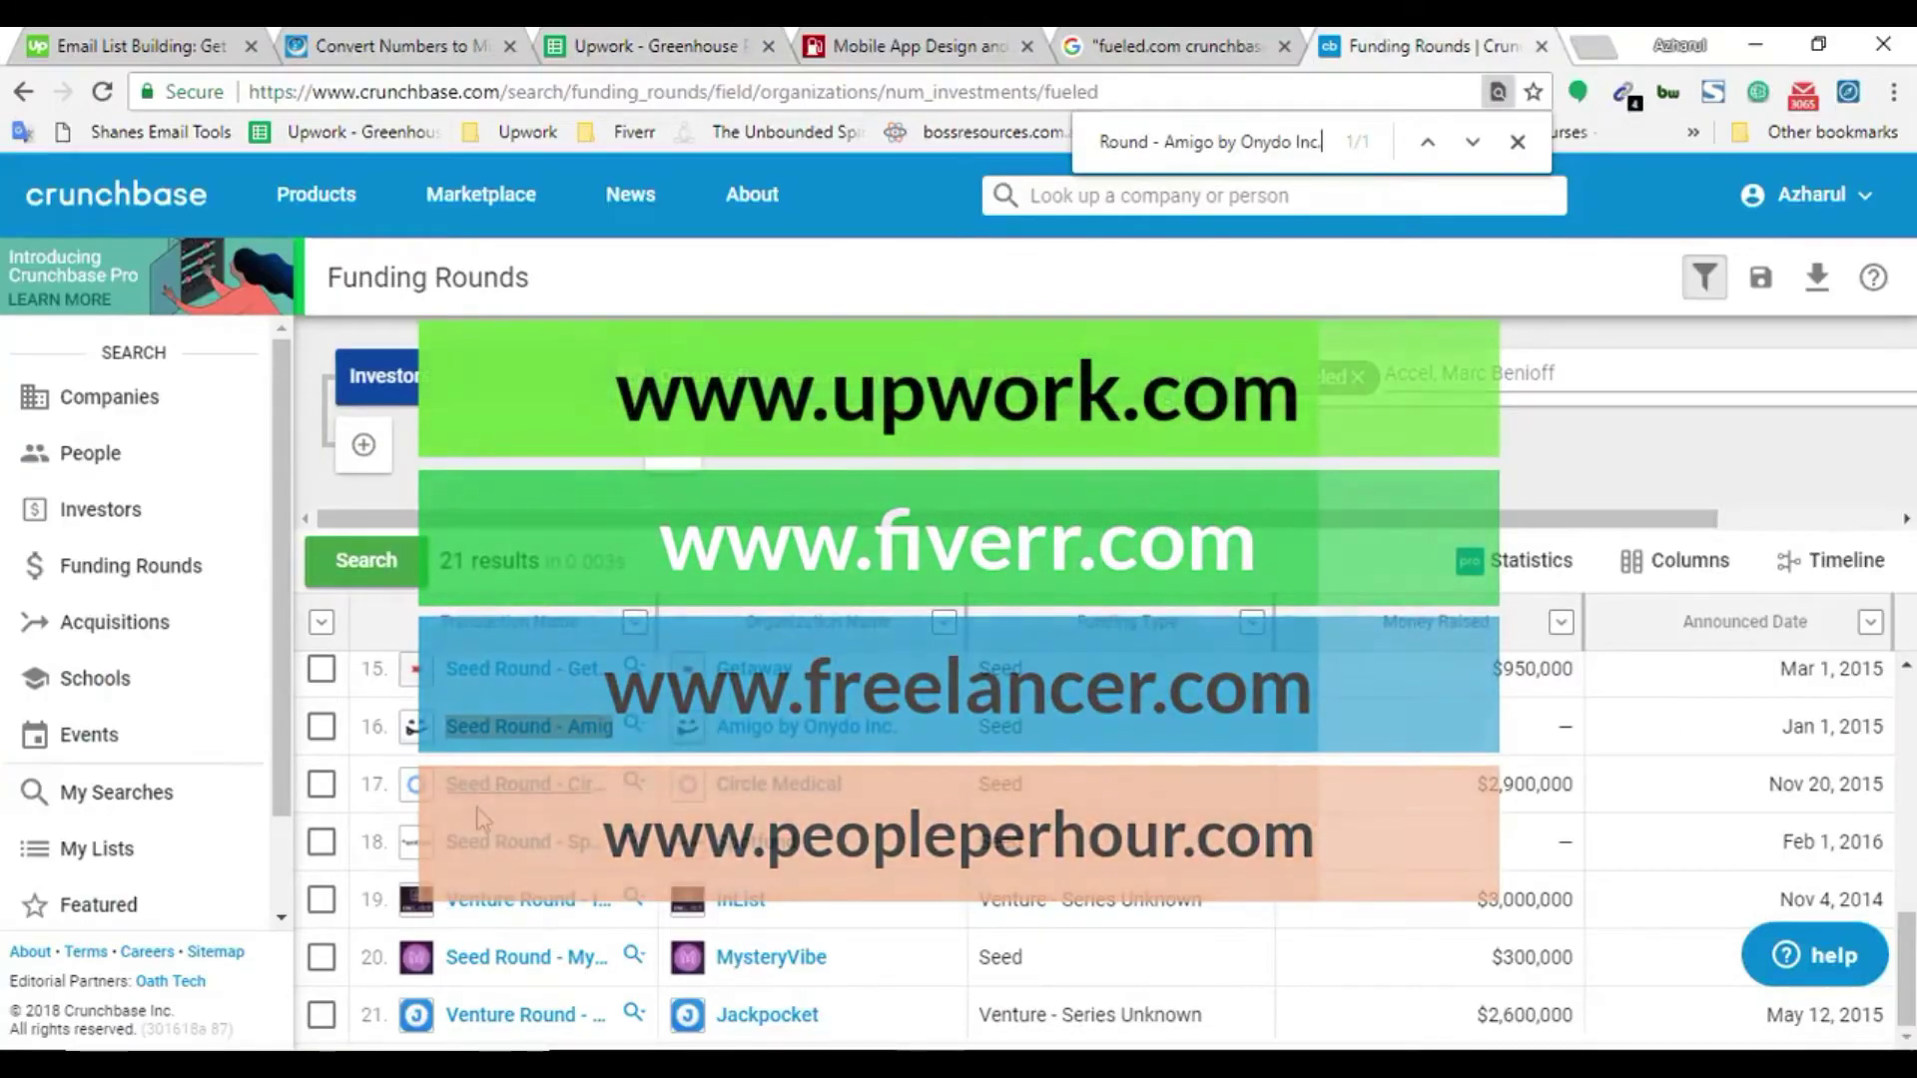
right_click(483, 787)
key(Escape)
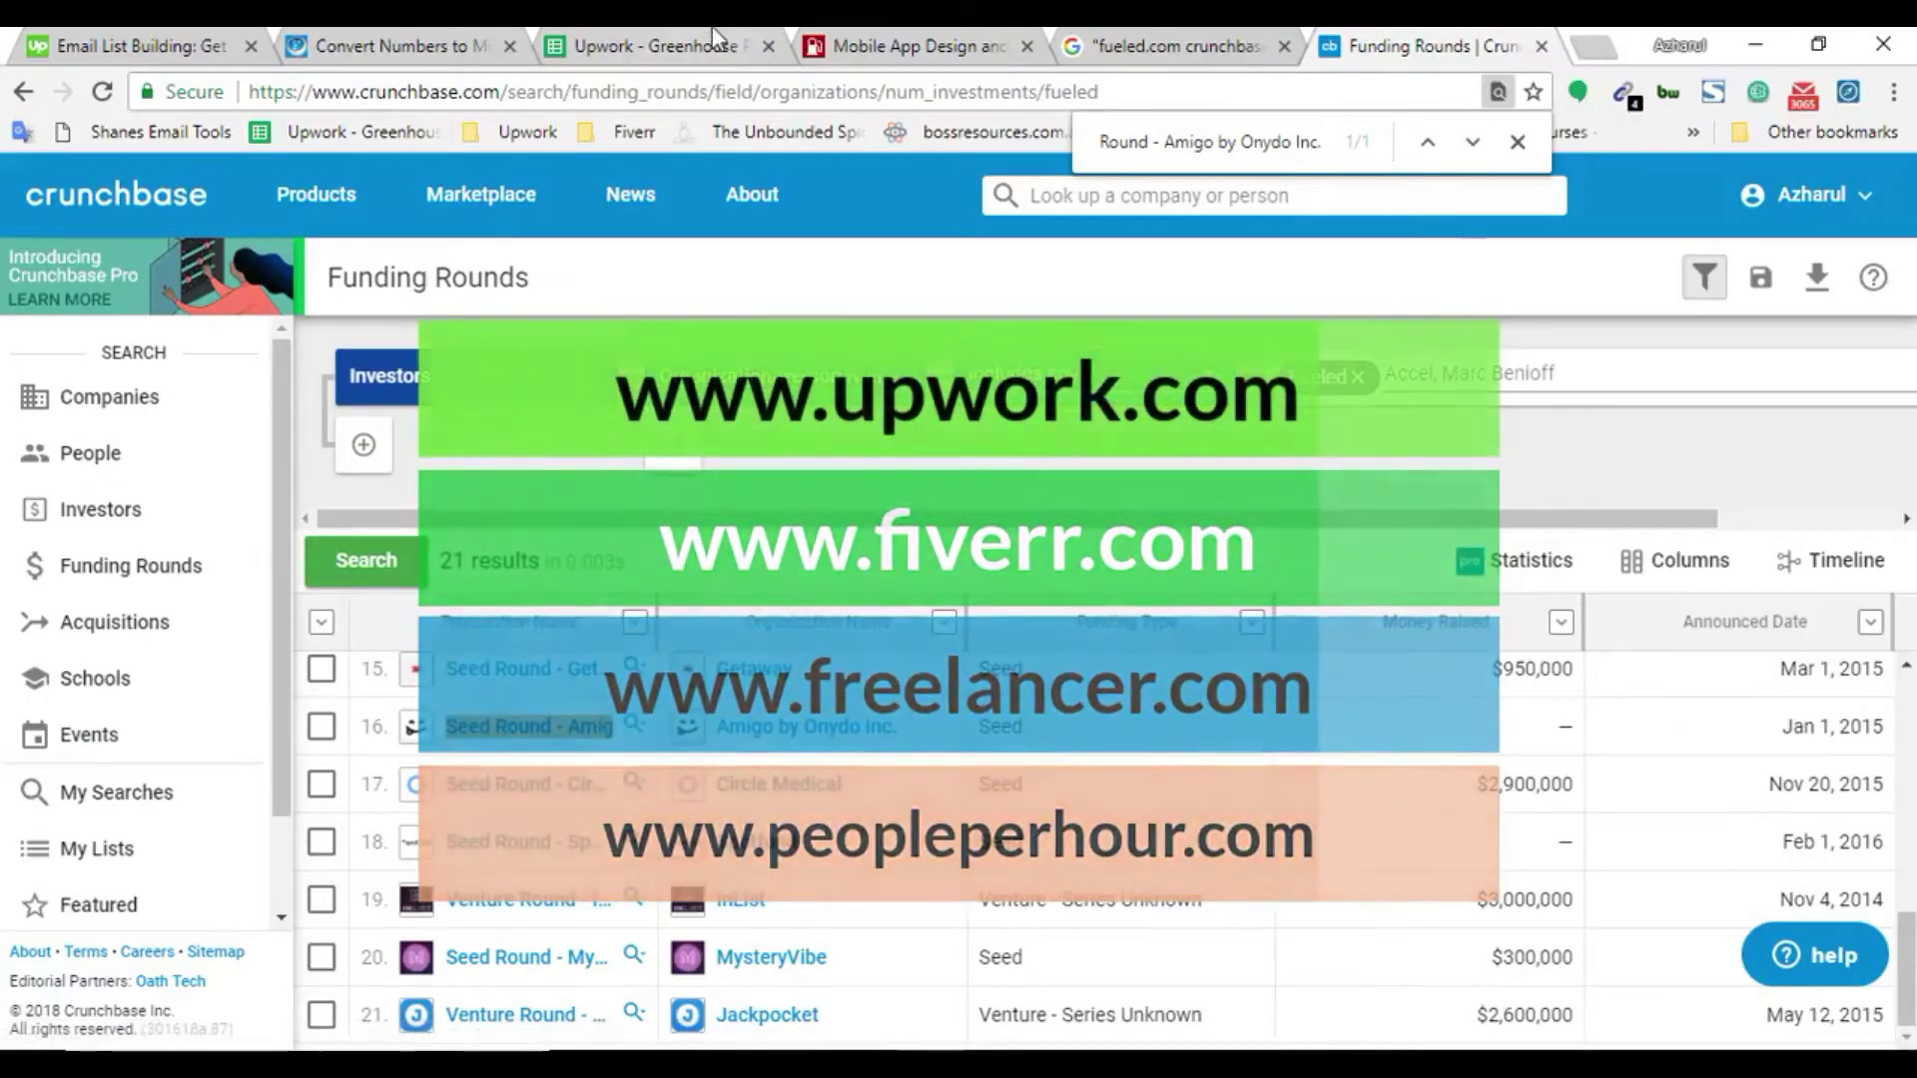
Search the spreadsheet for "Seed Round - Circle Medical" and try pasting it into I844 without converting it to plain text
key(ctrl+3)
text(Seed Round - Amigo by Onydo Inc.)
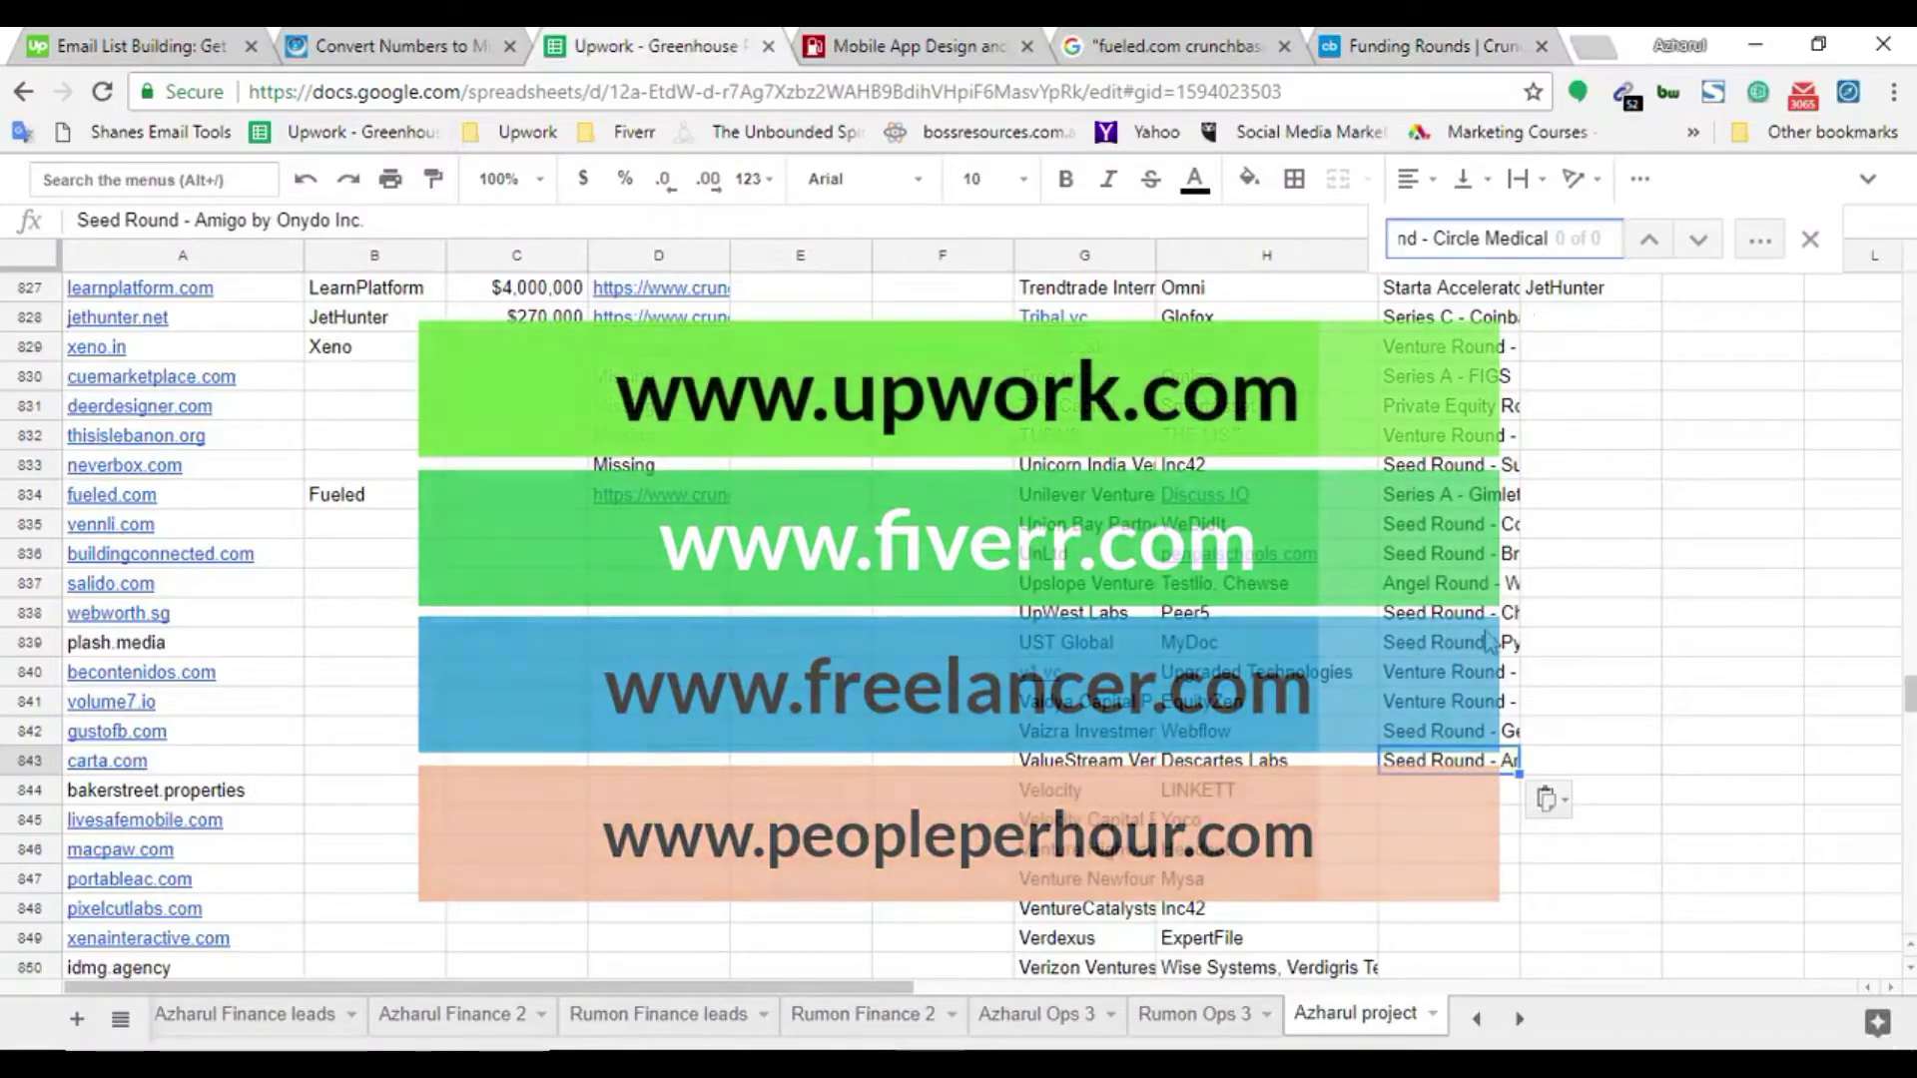
key(Down)
scroll(1502, 677, down, 2)
text(Seed Round - Circle Medical)
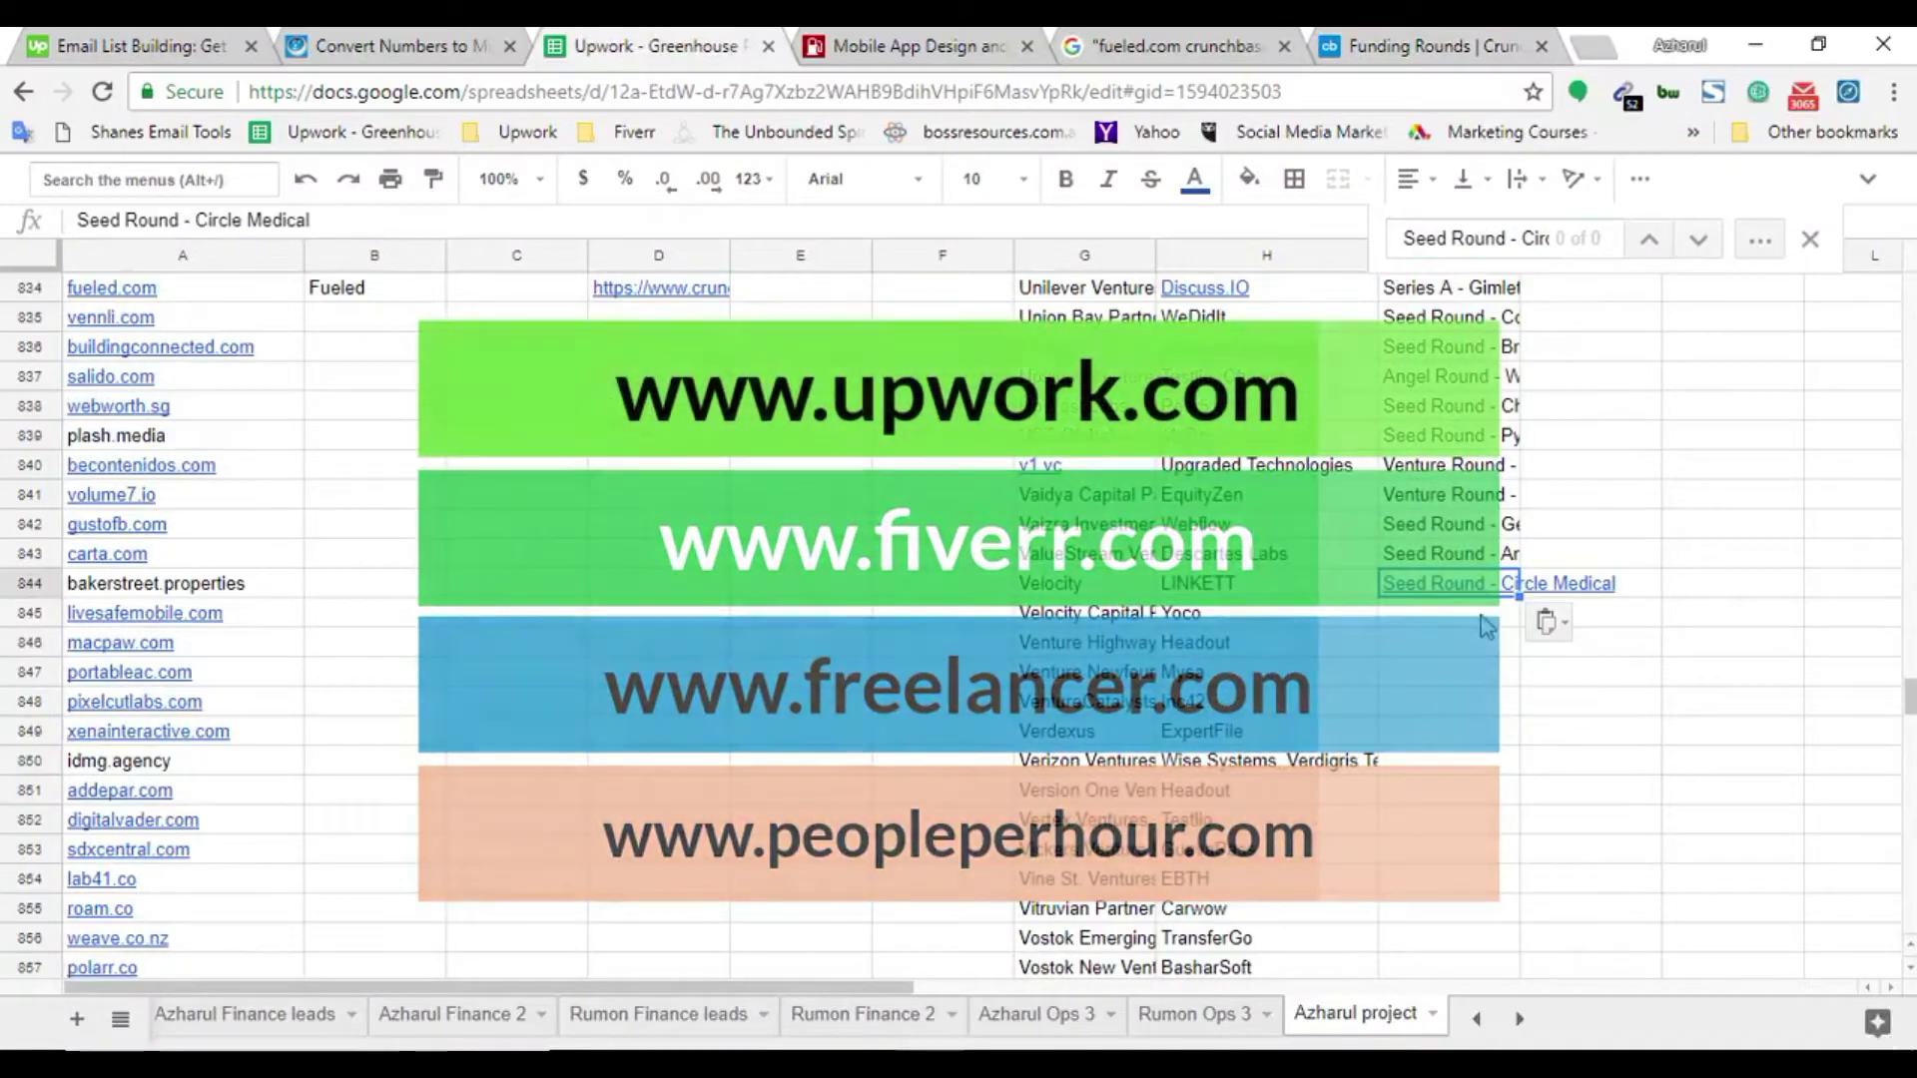
key(ctrl+z)
Convert "Seed Round - Circle Medical" to plain text, search the spreadsheet for it, and paste it into I844
click(1369, 95)
text(Seed Round - Circle Medical)
key(ctrl+a)
key(BackSpace)
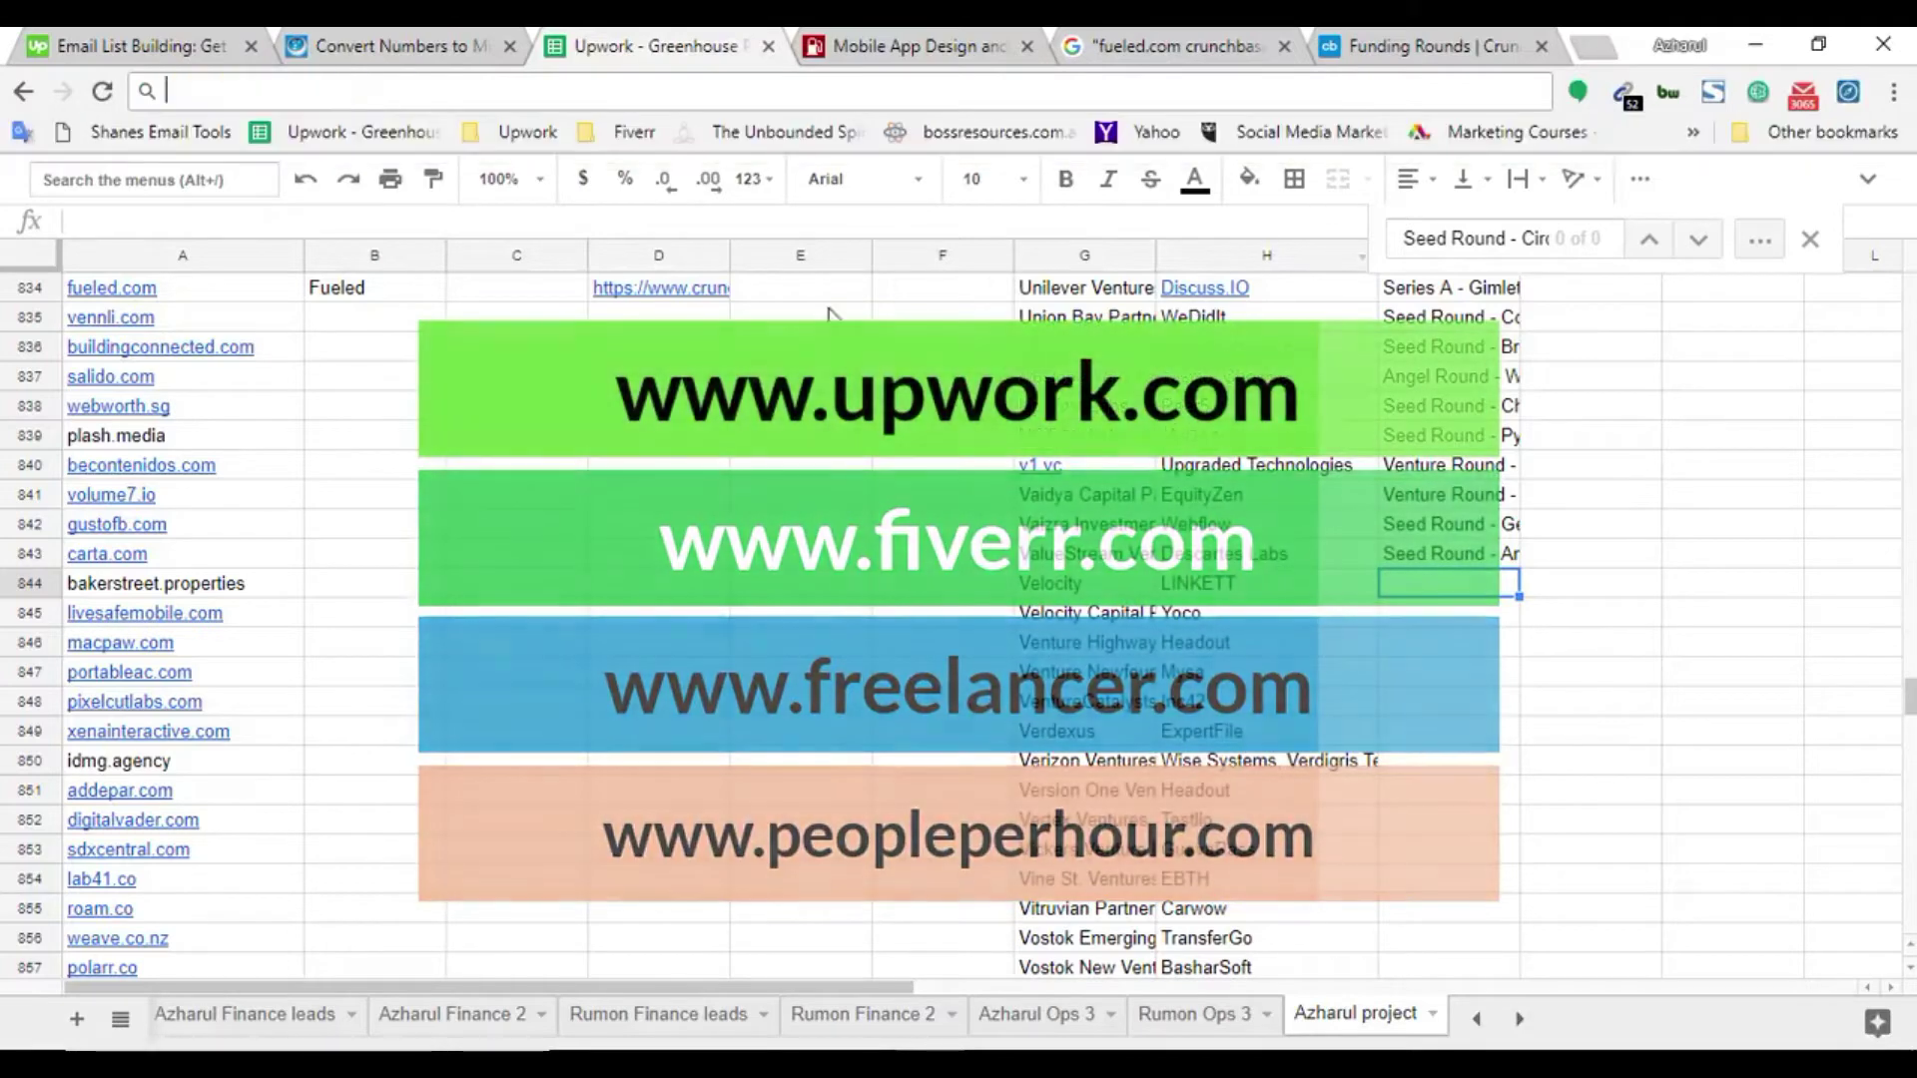
key(ctrl+f)
text(Seed Round - Circle Medical)
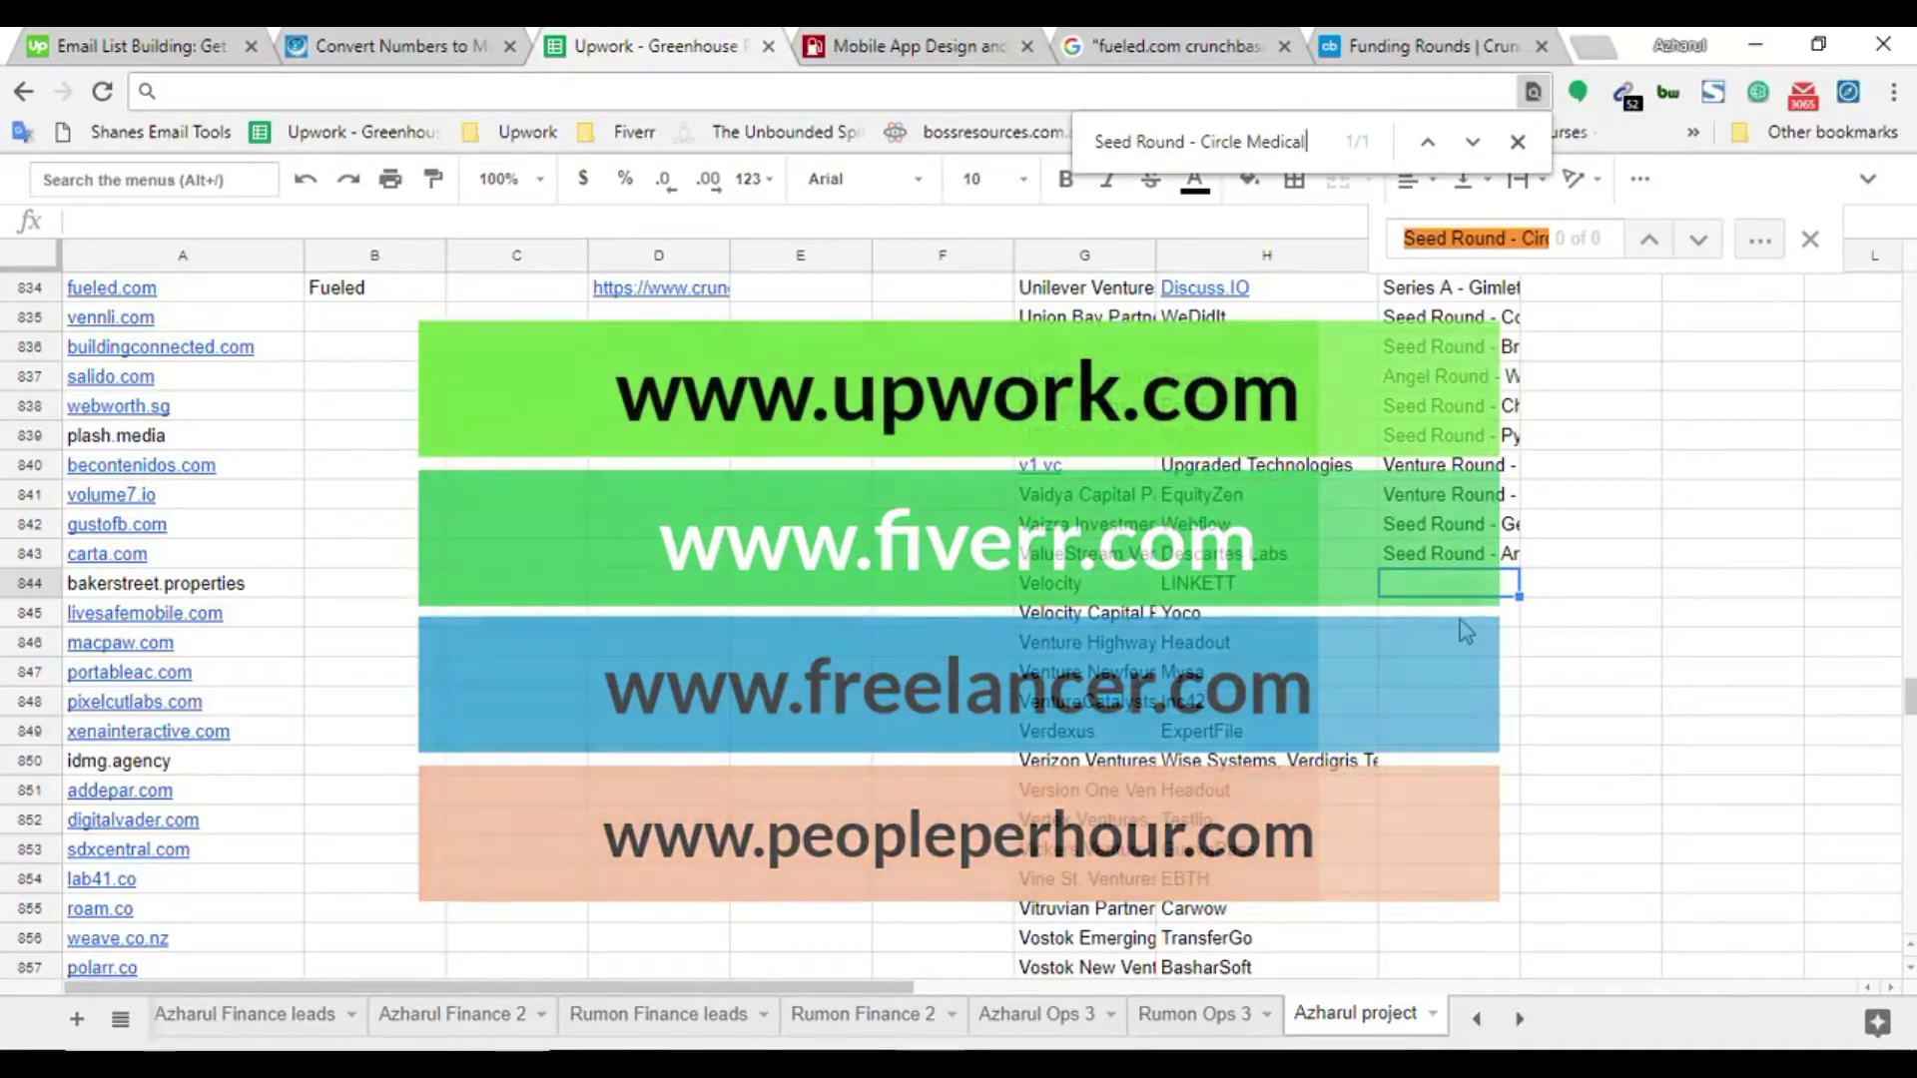
scroll(1459, 629, up, 1)
click(1506, 226)
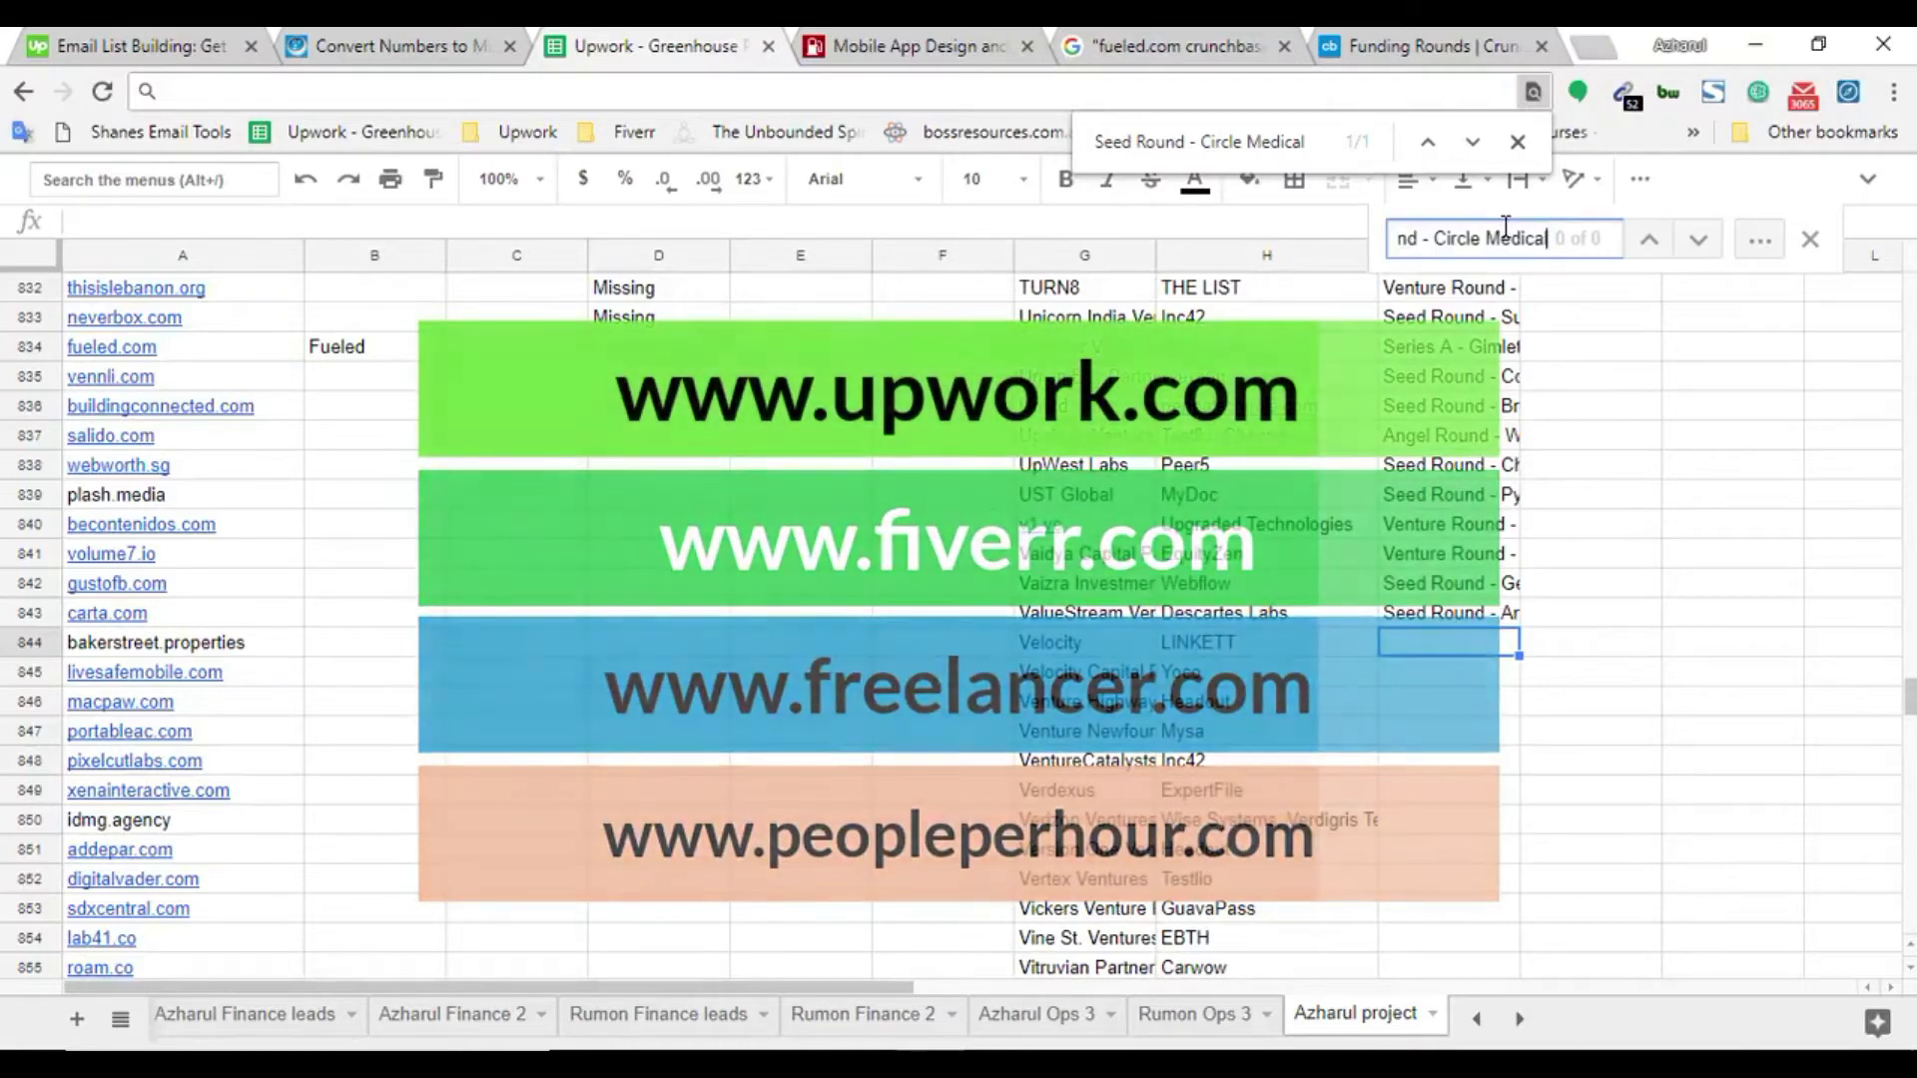
click(1470, 654)
Locate "Seed Round - Circle Medical" in the Crunchbase funding rounds and copy the next transaction name, "Seed Round - Spotfund"
key(ctrl+6)
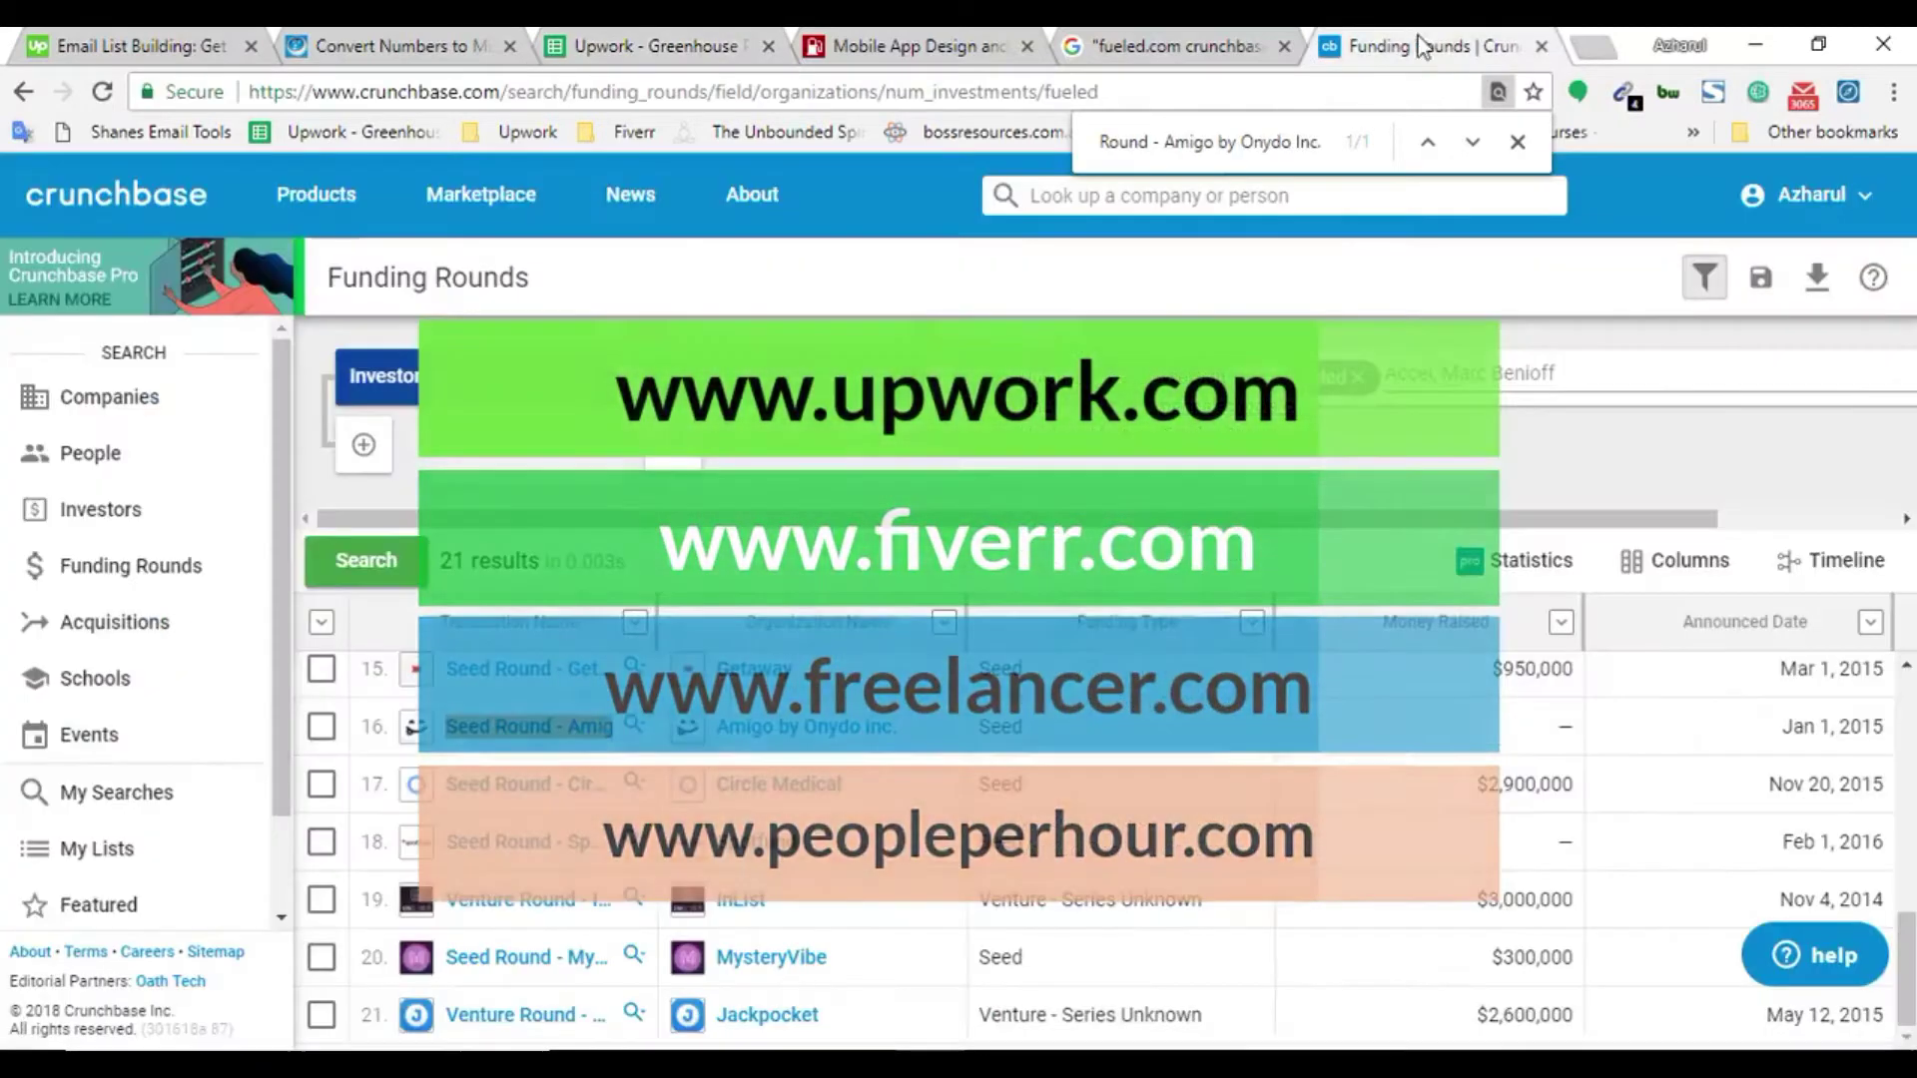
key(ctrl+f)
text(Seed Round - Circle Medical)
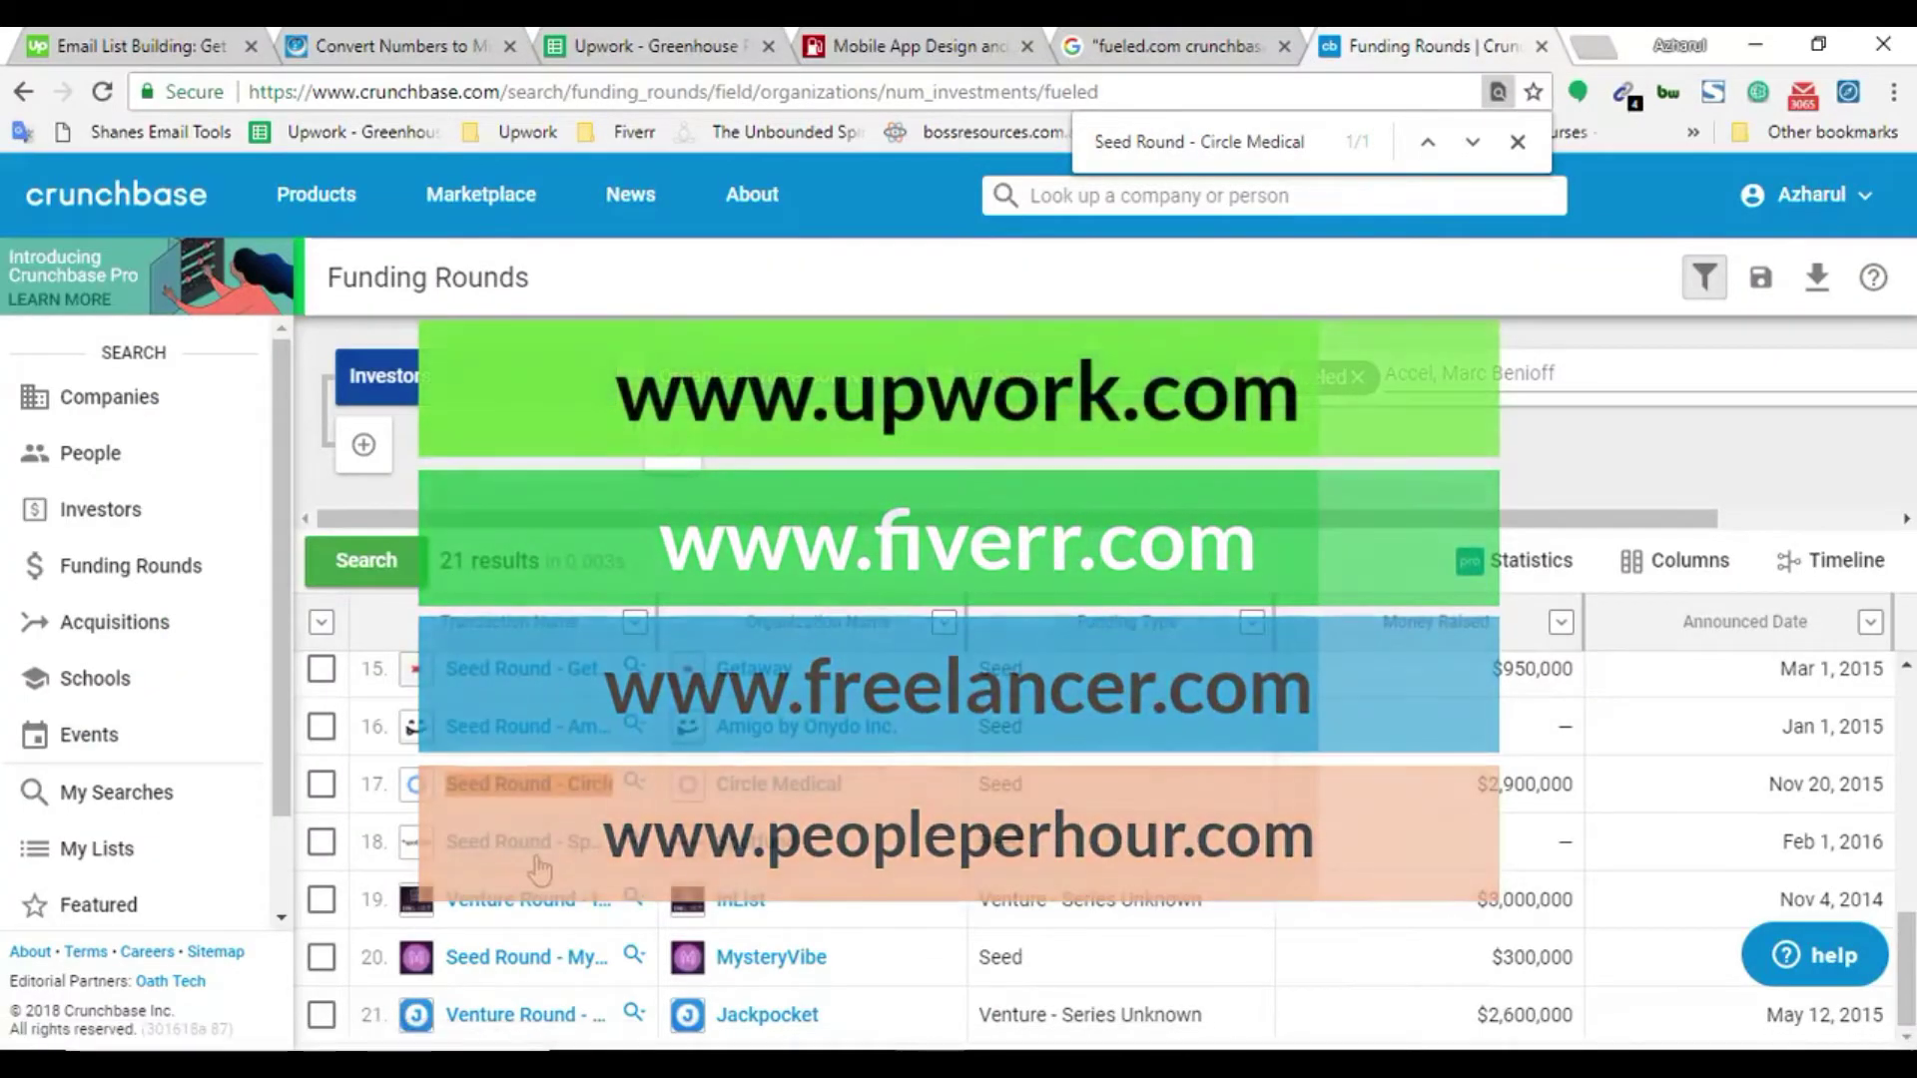
right_click(527, 785)
click(639, 649)
Convert "Seed Round - Spotfund" to plain text, search the spreadsheet for it, and paste it into I845
click(996, 89)
text(Seed Round - Spotfund)
key(Escape)
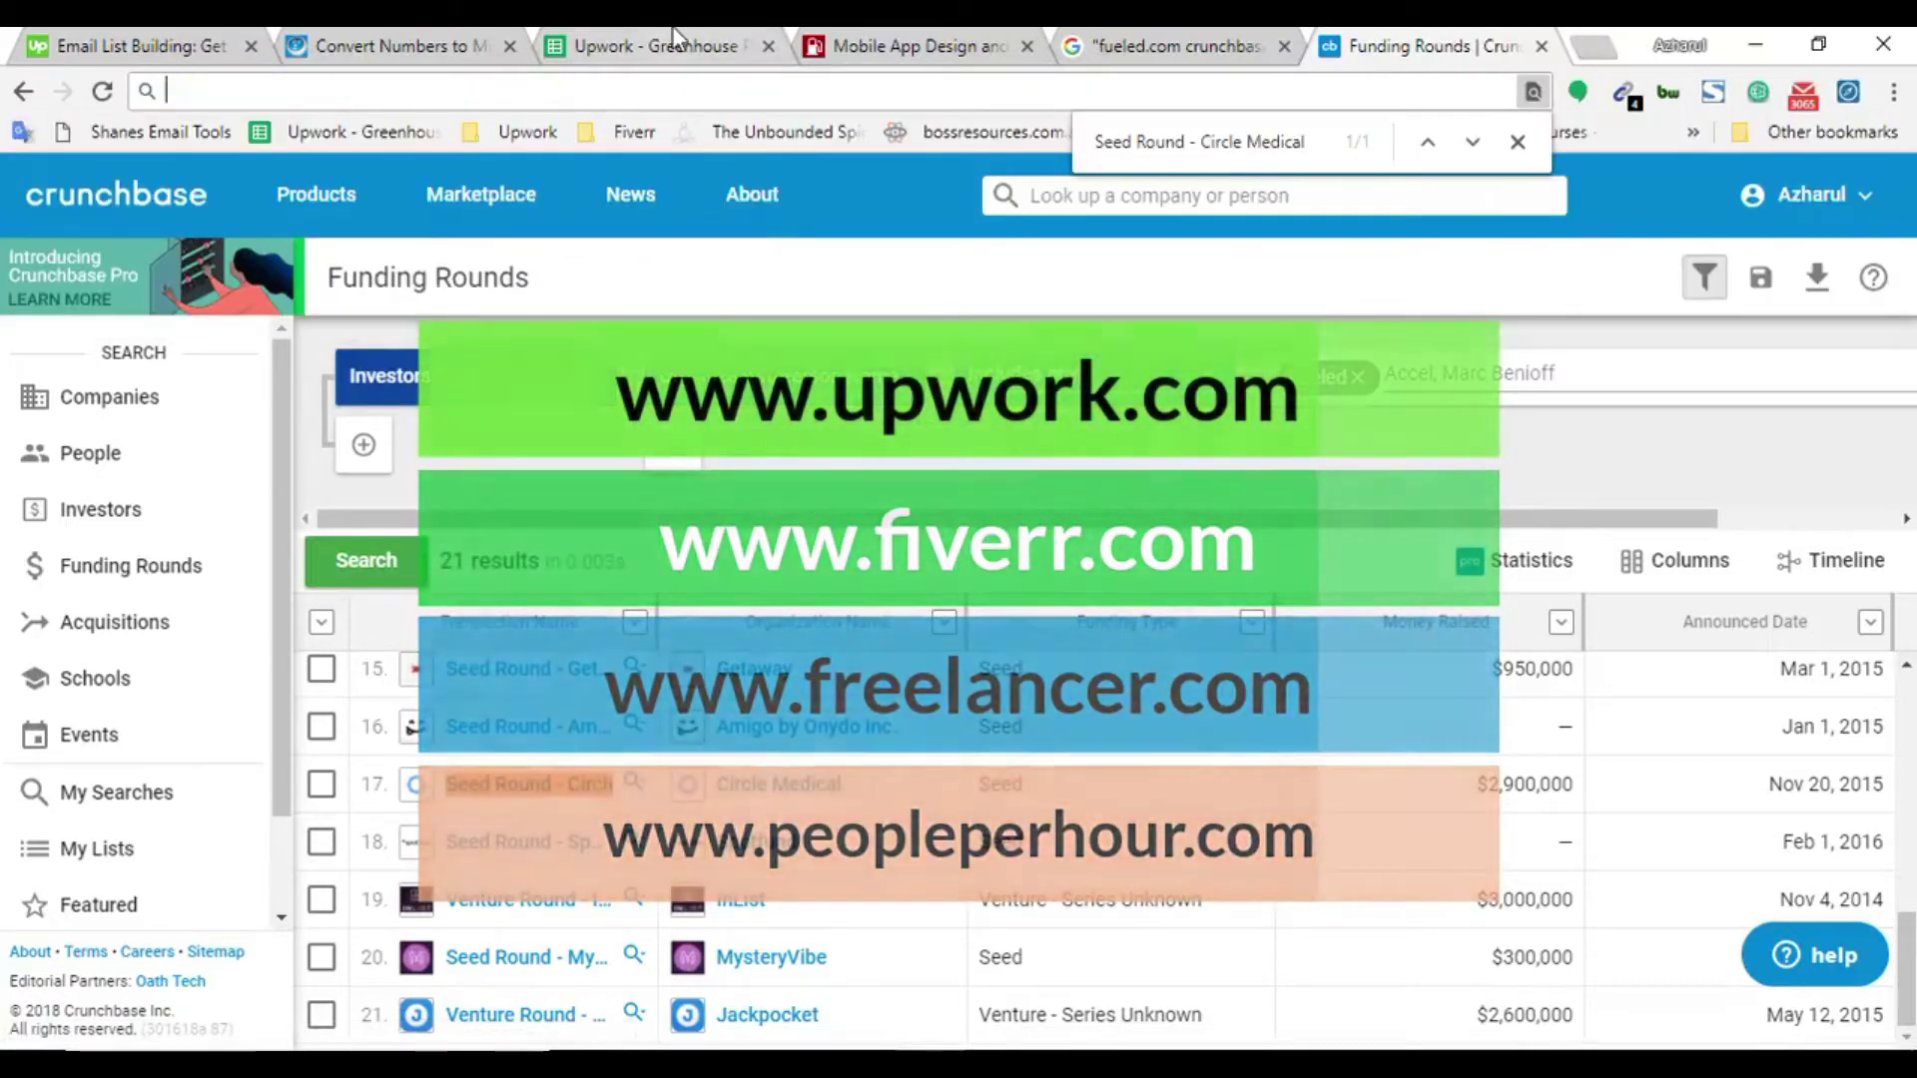
key(ctrl+3)
text(Seed Round - Spotfund)
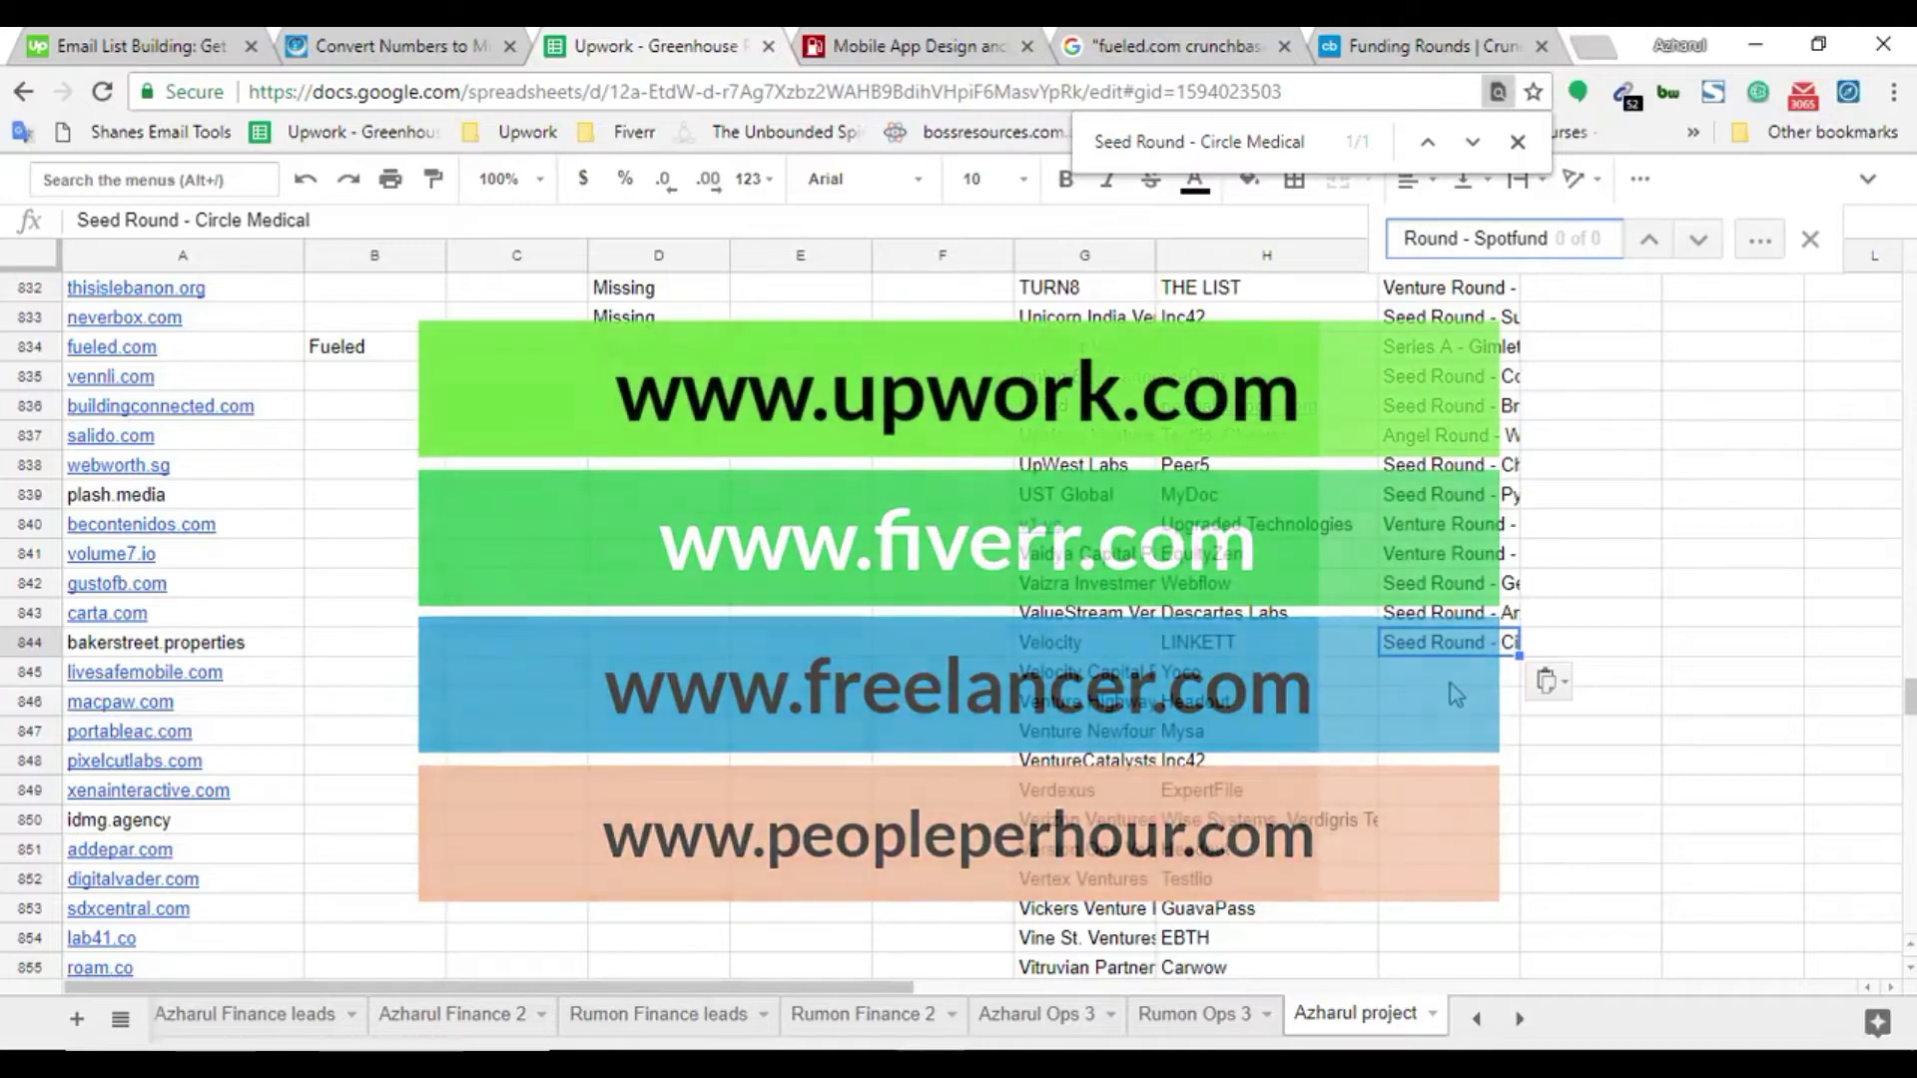
Locate "Seed Round - Spotfund" in the Crunchbase funding rounds and copy the next transaction name, "Venture Round - InList"
click(1383, 45)
key(ctrl+f)
text(Seed Round - Spotfund)
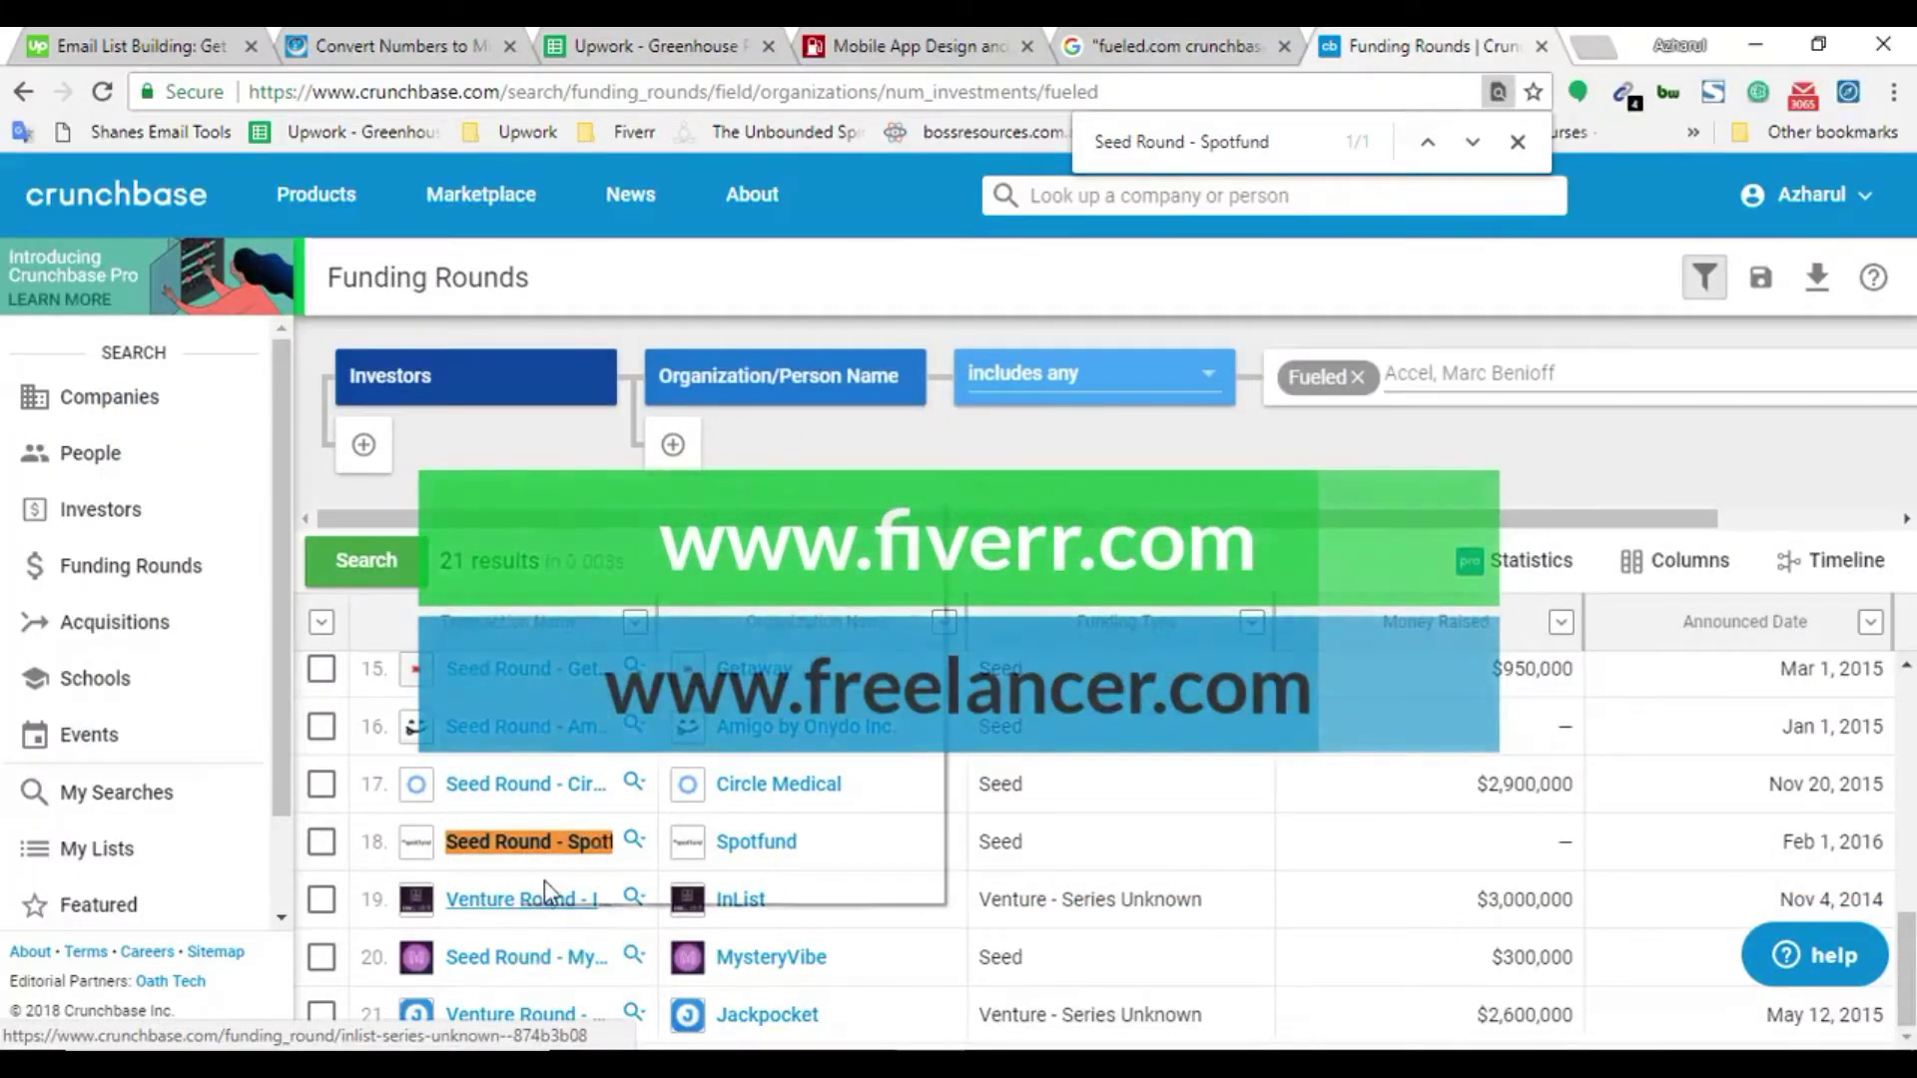
right_click(543, 884)
click(625, 779)
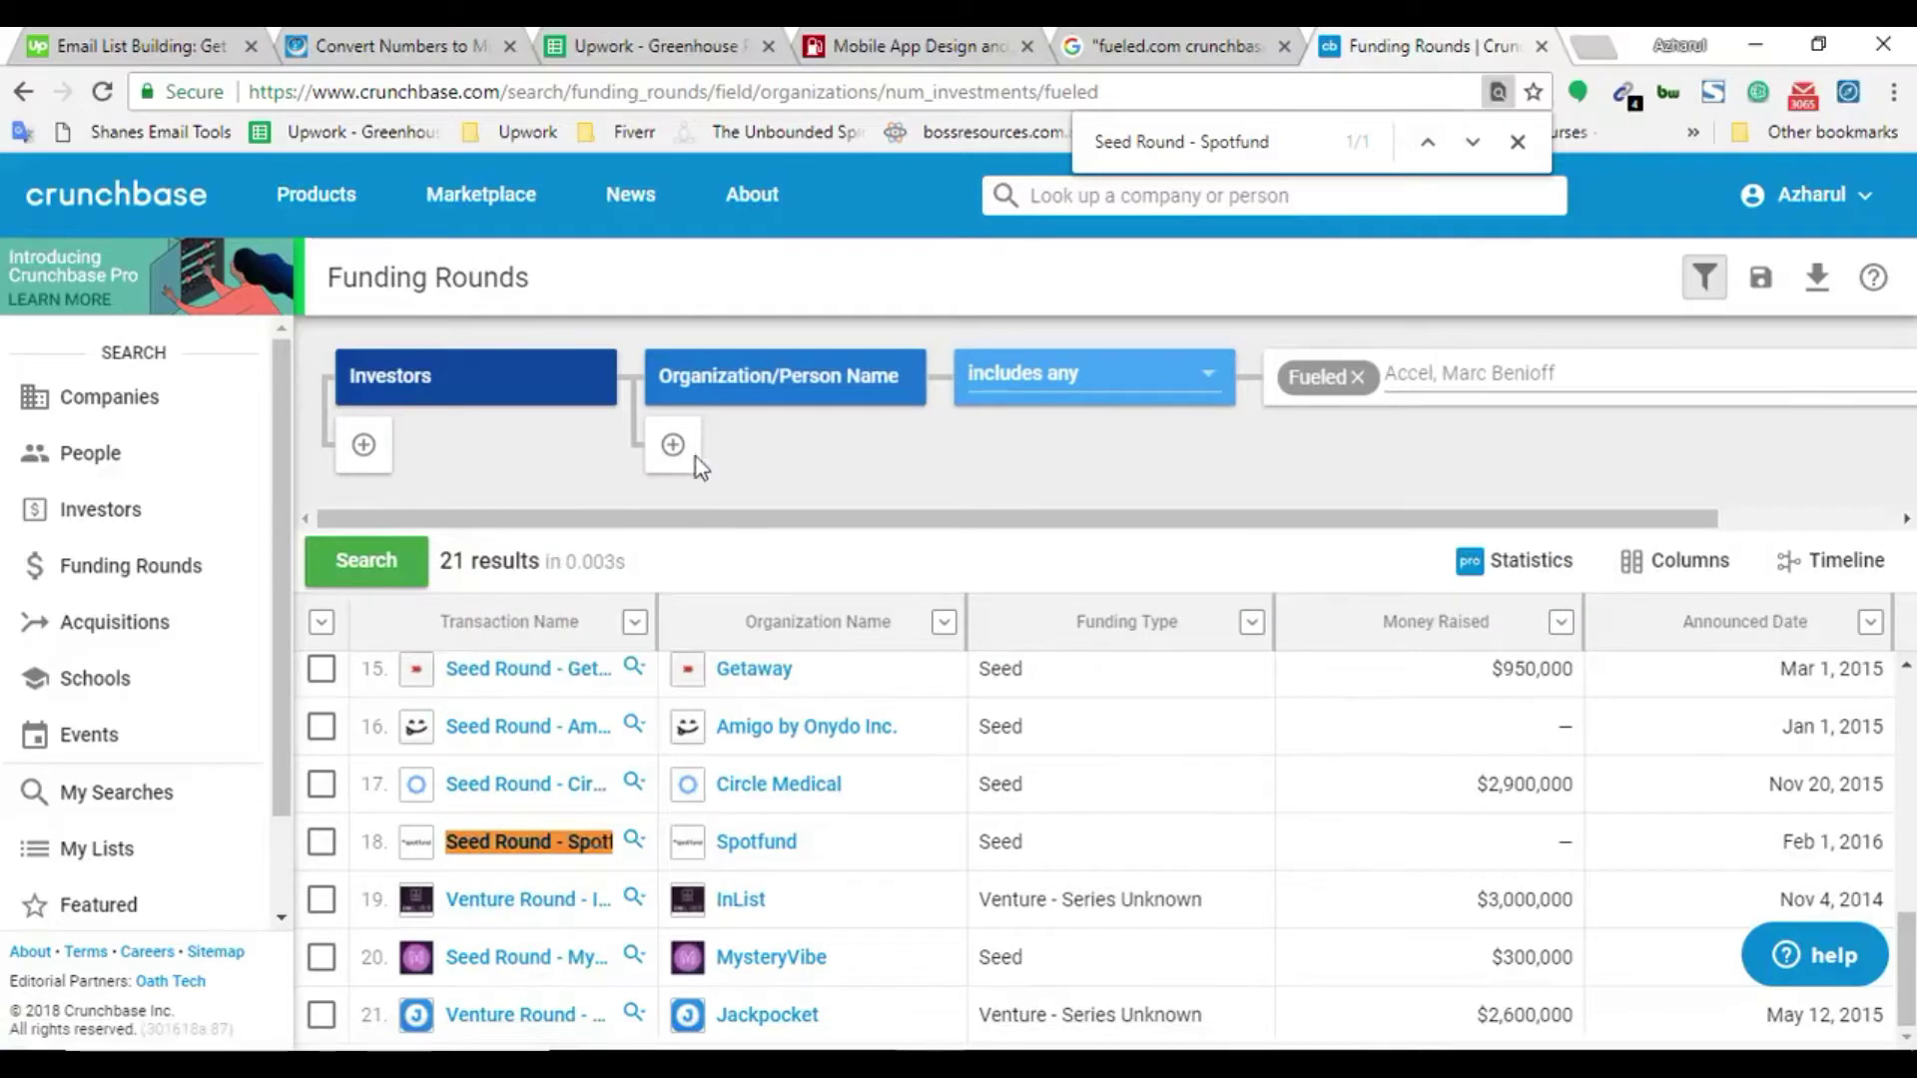
Convert "Venture Round - InList" to plain text, search the spreadsheet for it, and paste it into I847
click(761, 91)
text(Venture Round - InList)
key(ctrl+a)
key(BackSpace)
click(619, 35)
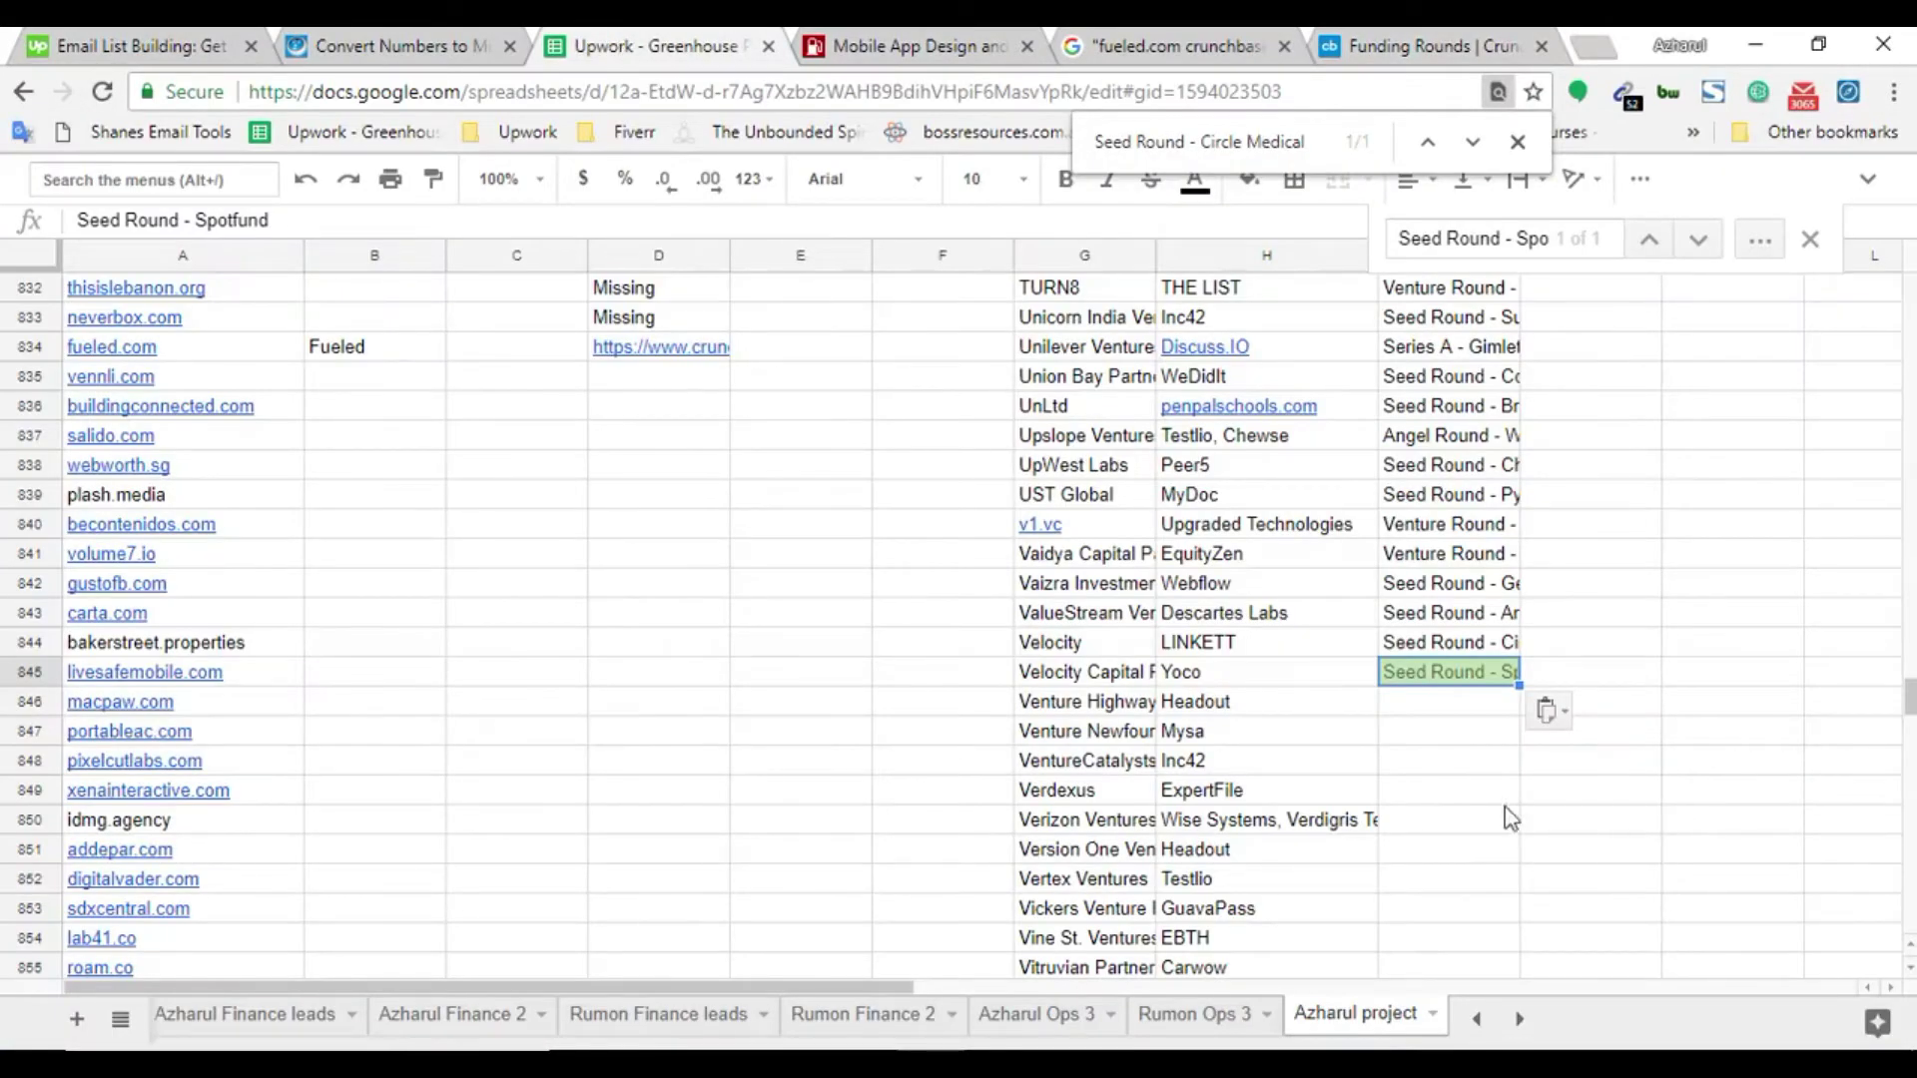
key(ctrl+f)
text(Venture Round - InList)
key(Return)
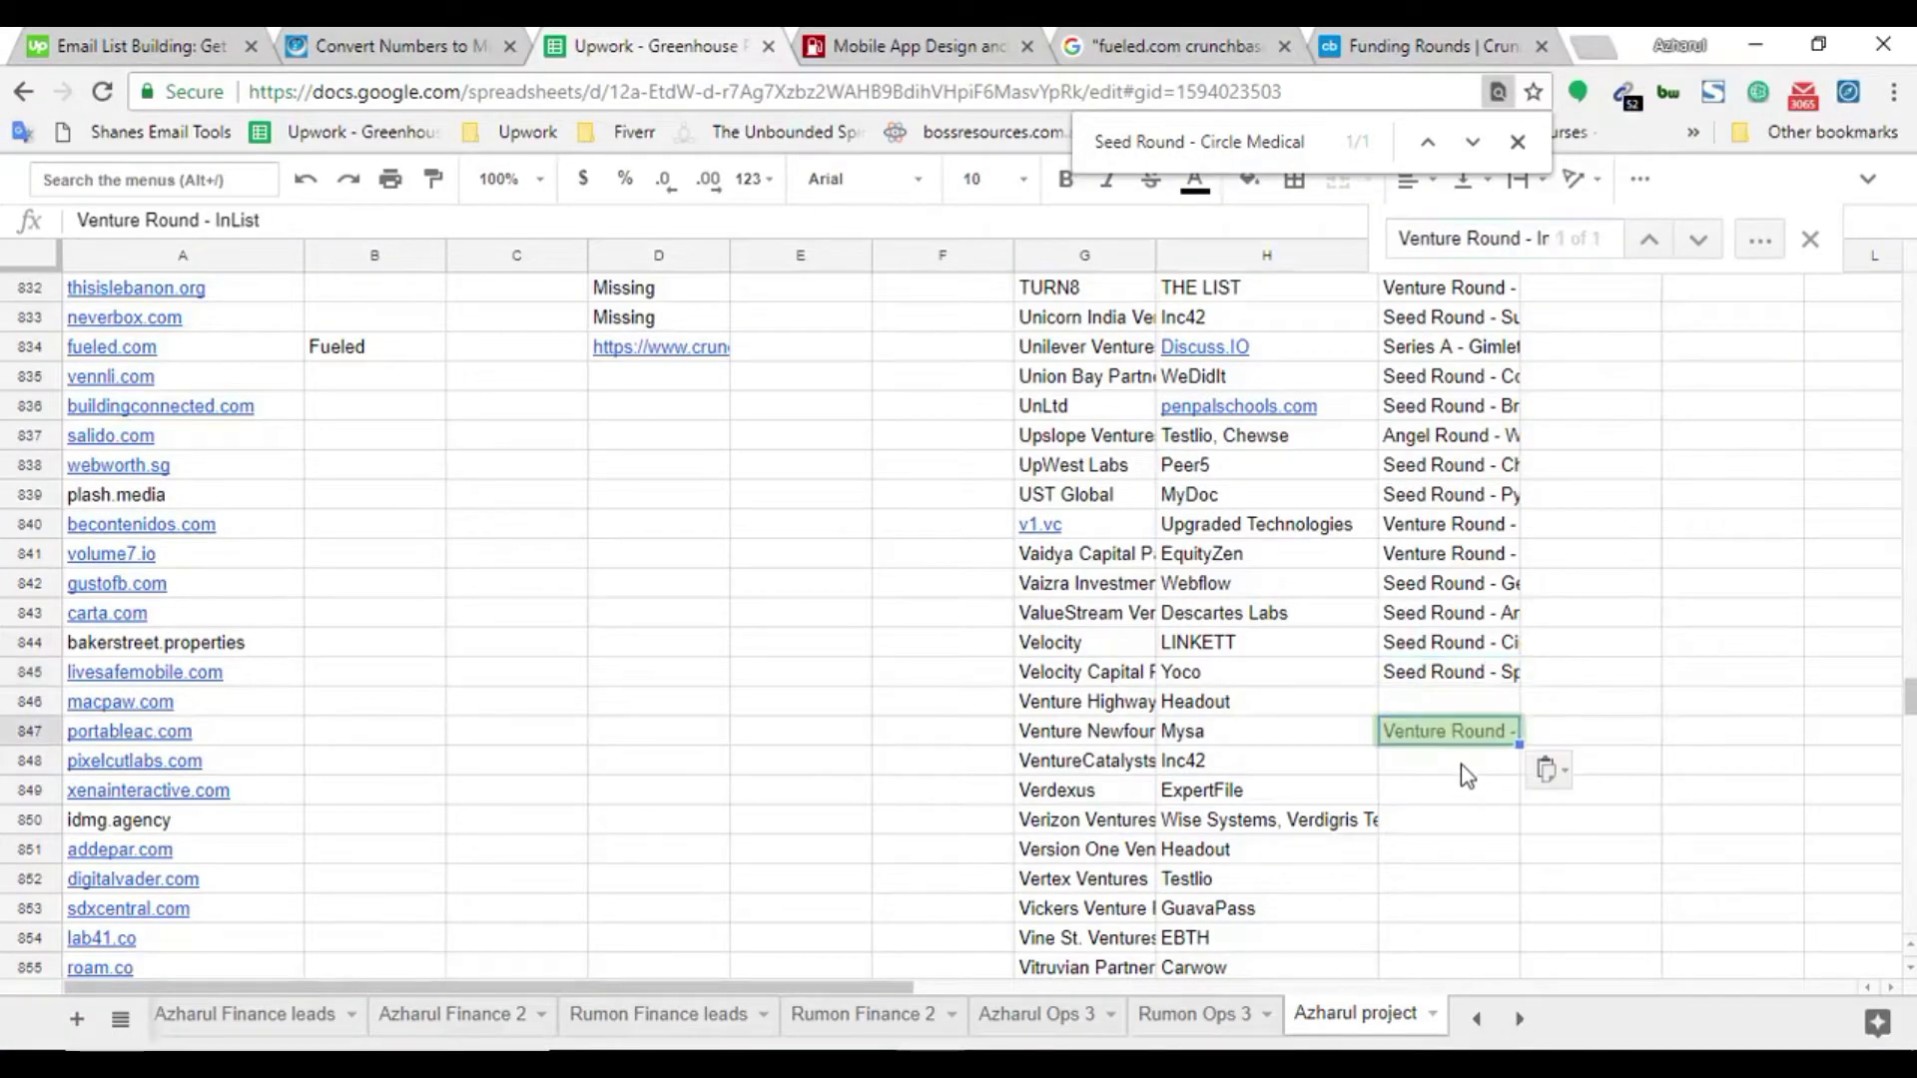
Locate "Venture Round - InList" in the Crunchbase funding rounds and copy the next transaction name, "Seed Round - MysteryVibe"
click(1388, 35)
key(ctrl+f)
text(Venture Round - InList)
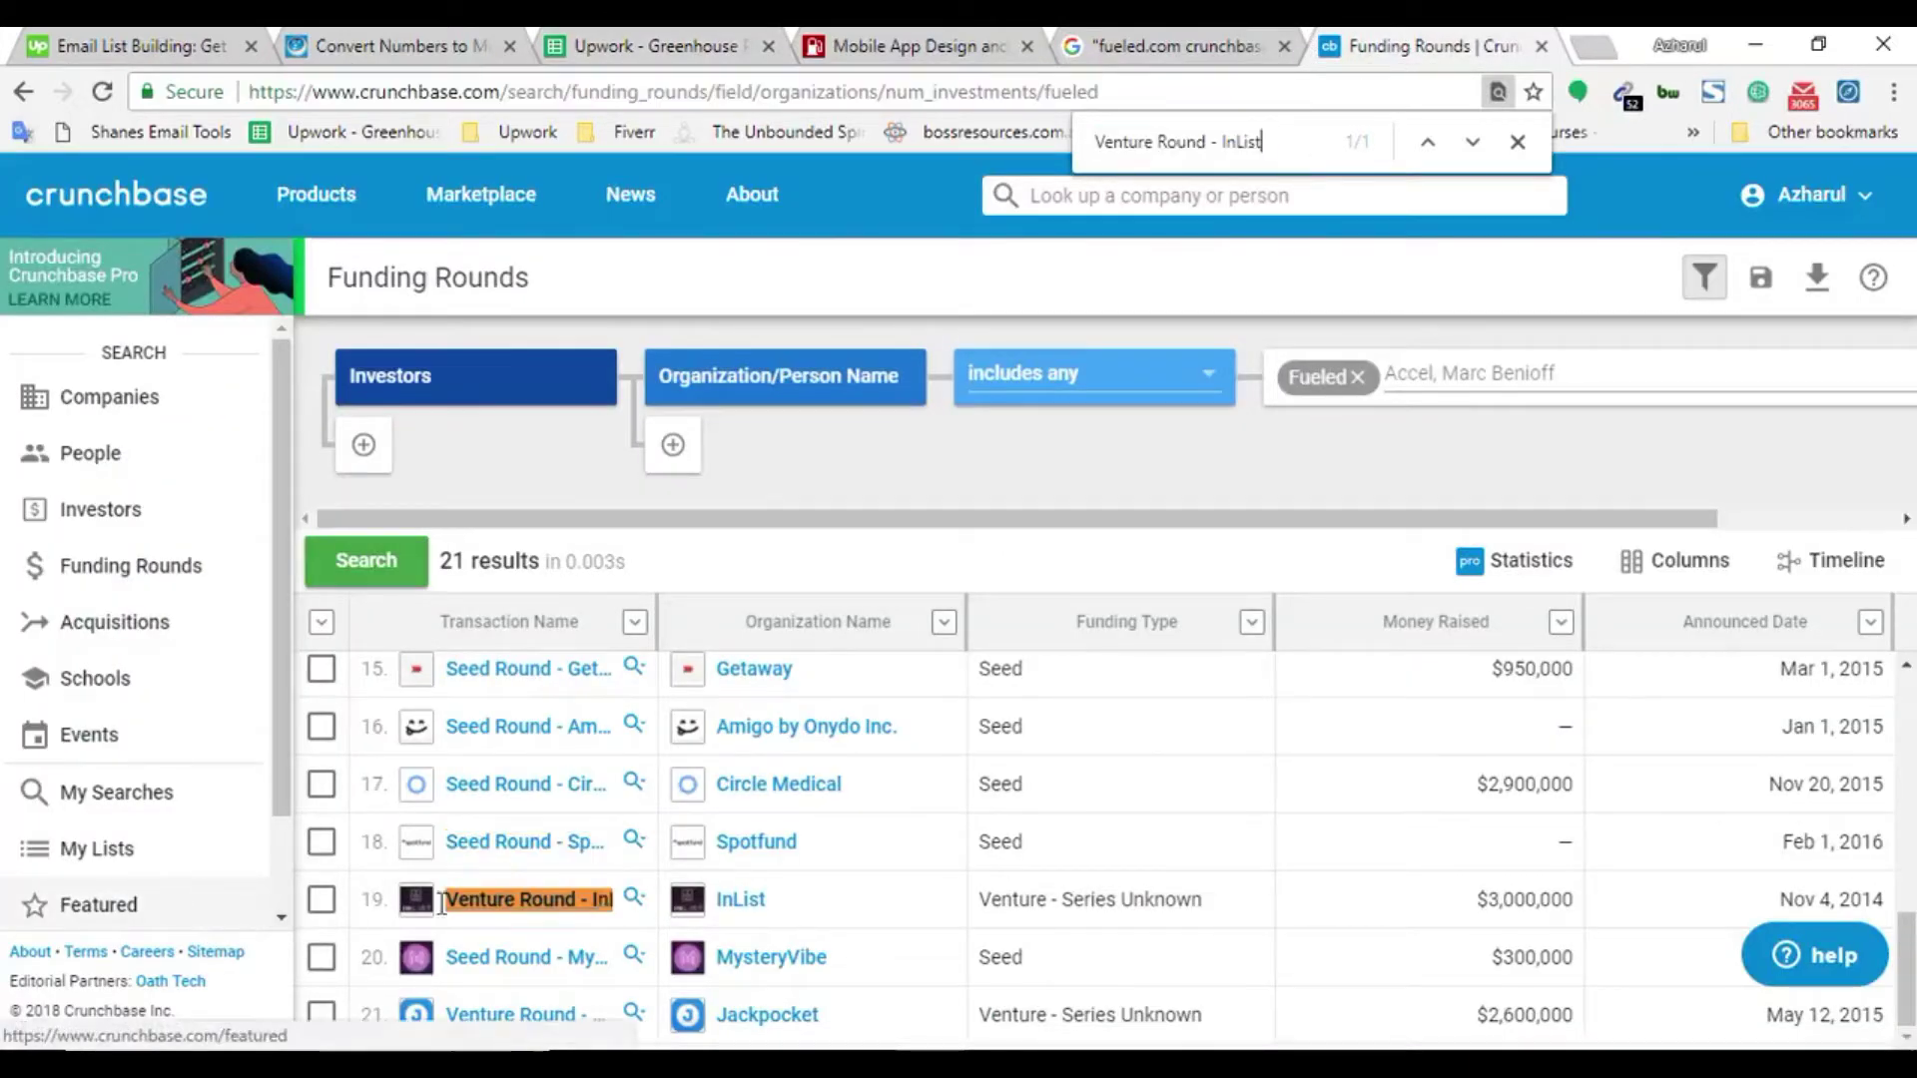
right_click(505, 979)
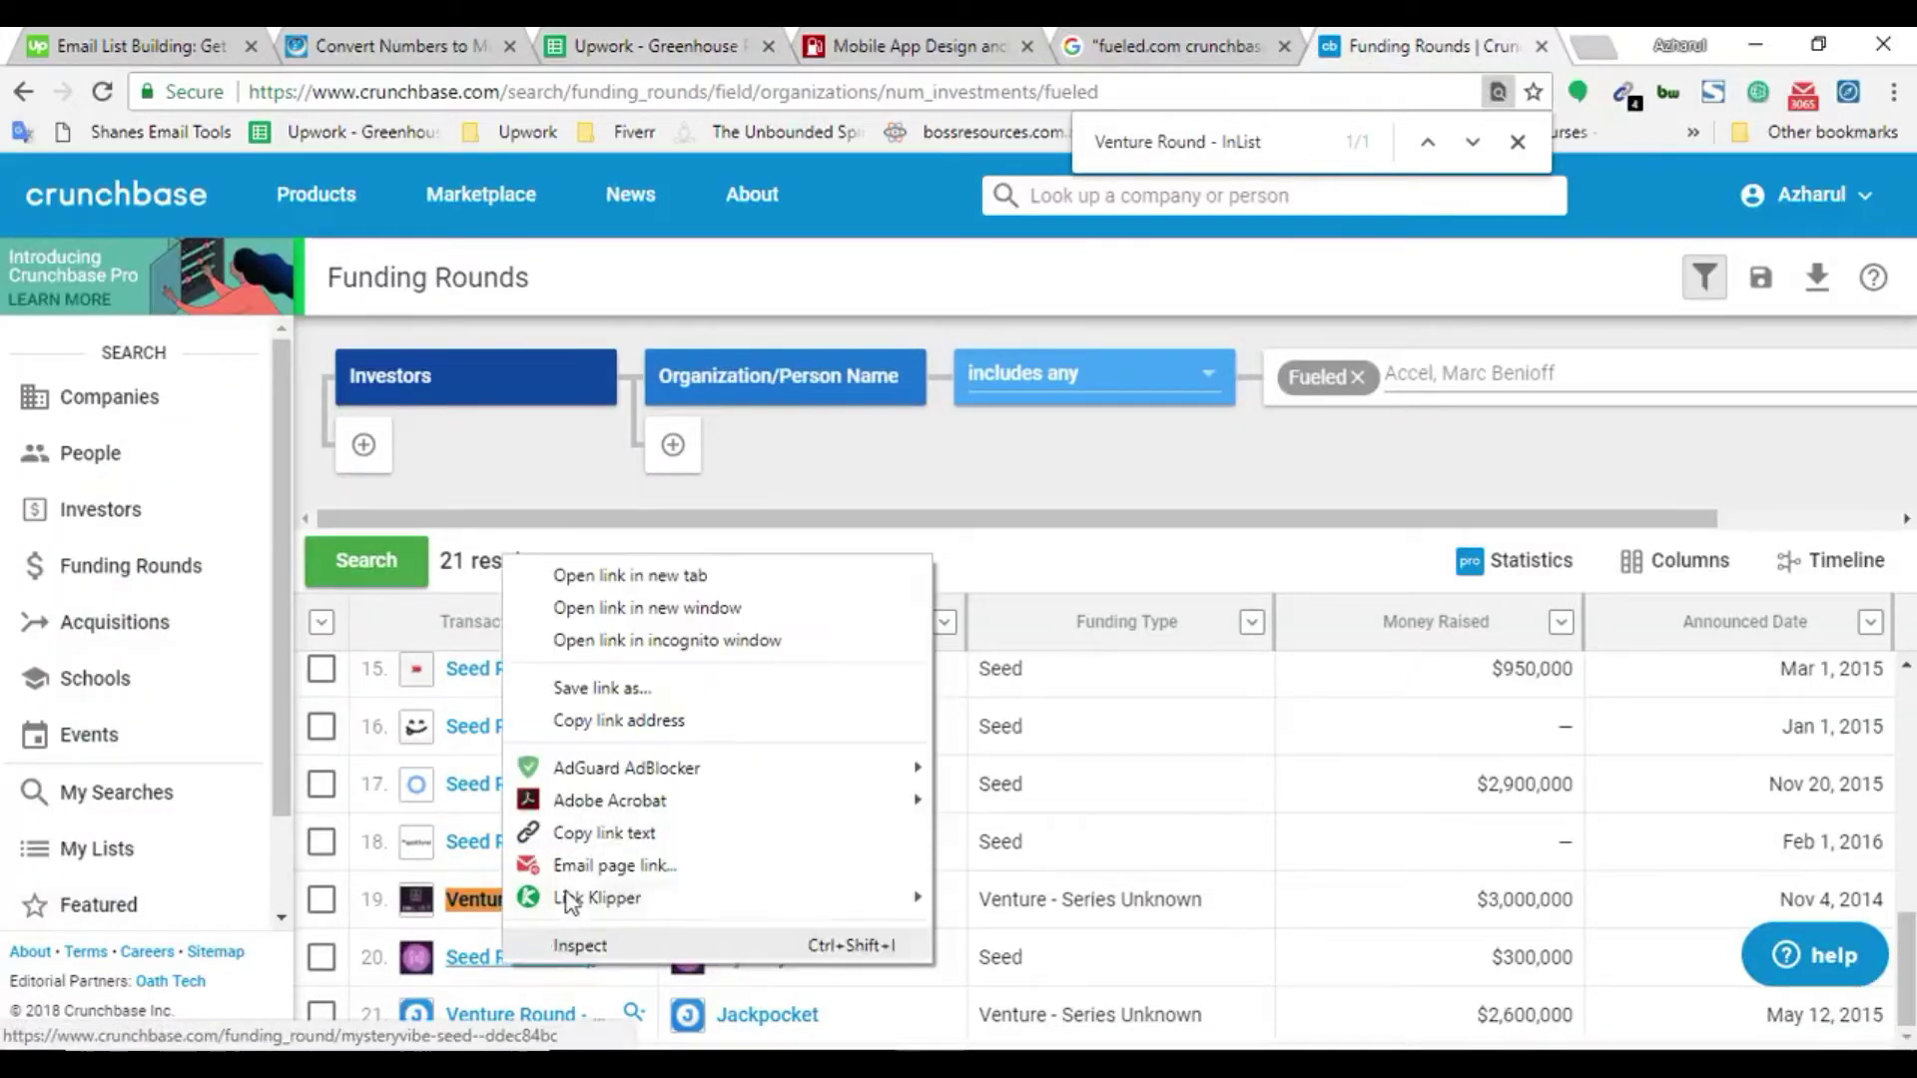
click(597, 831)
Convert "Seed Round - MysteryVibe" to plain text, search the spreadsheet for it, and paste it into I848
click(973, 94)
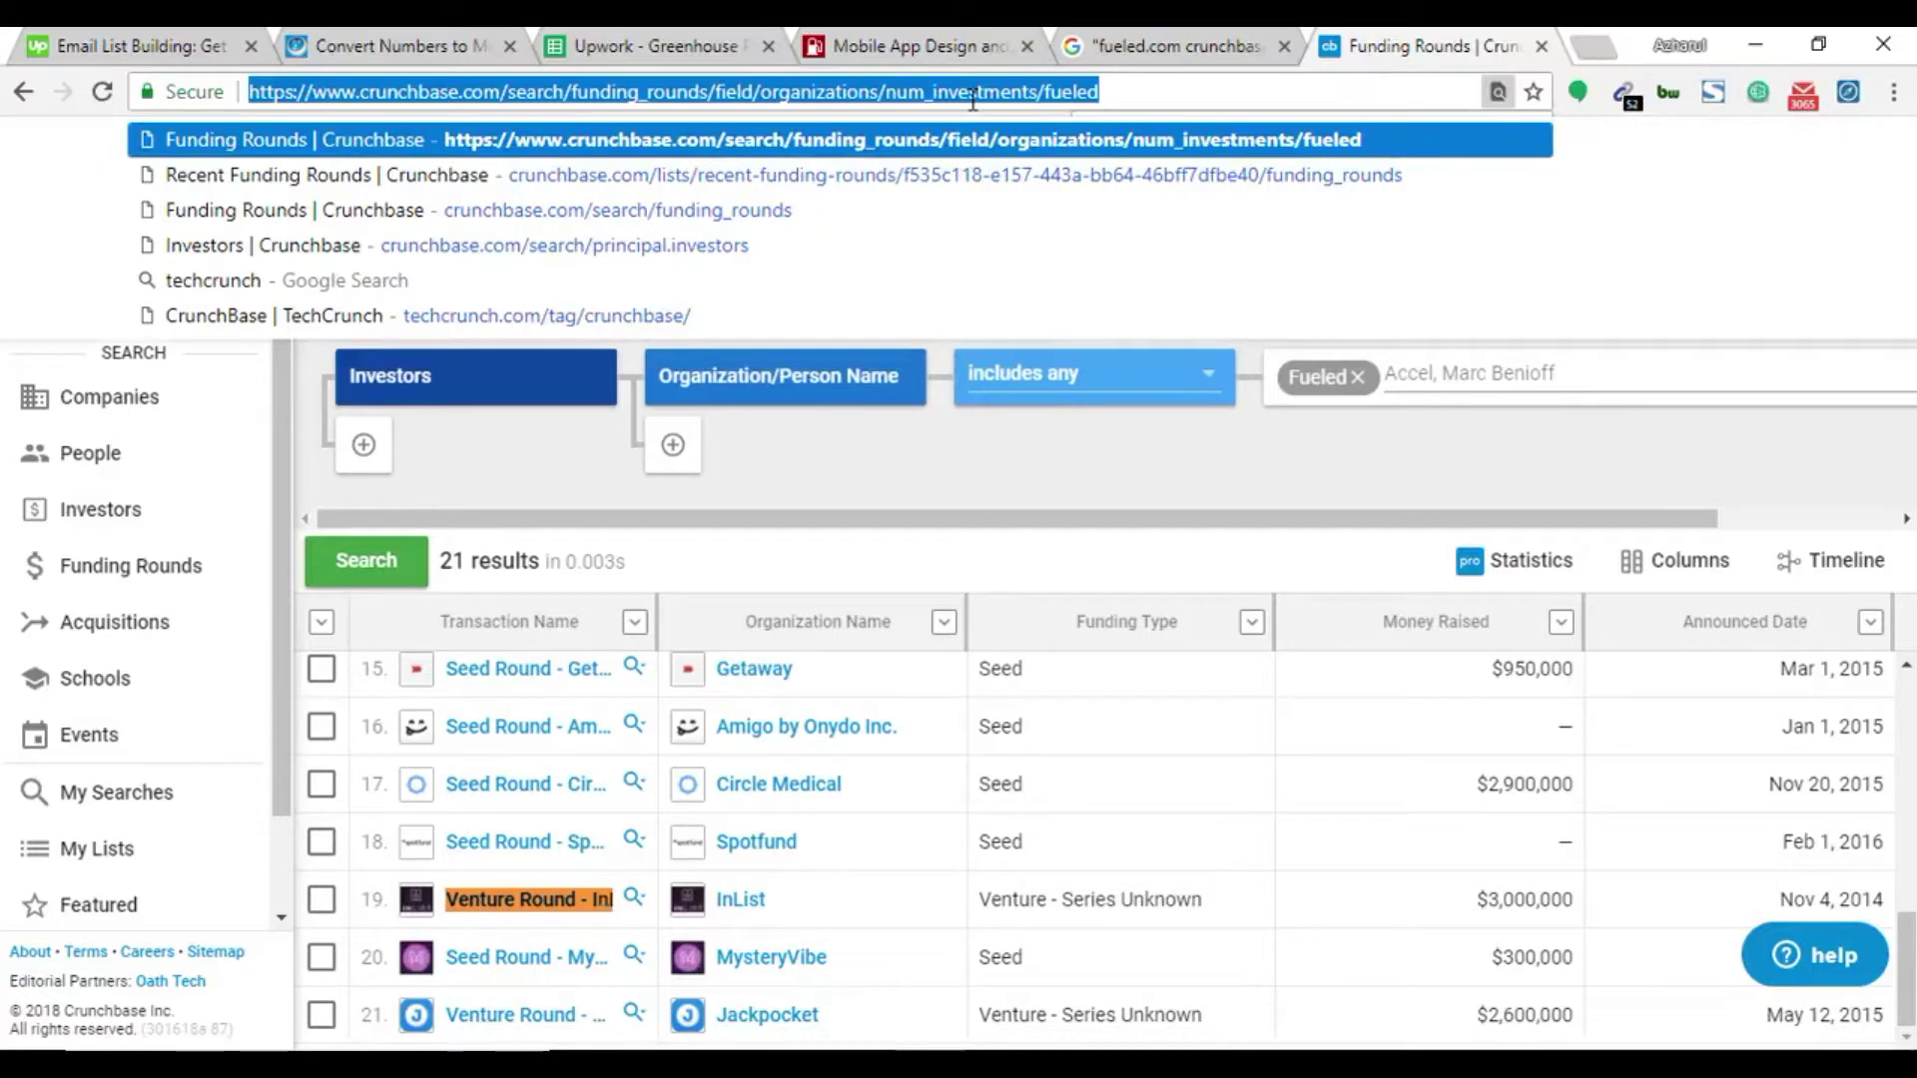
key(ctrl+v)
key(ctrl+3)
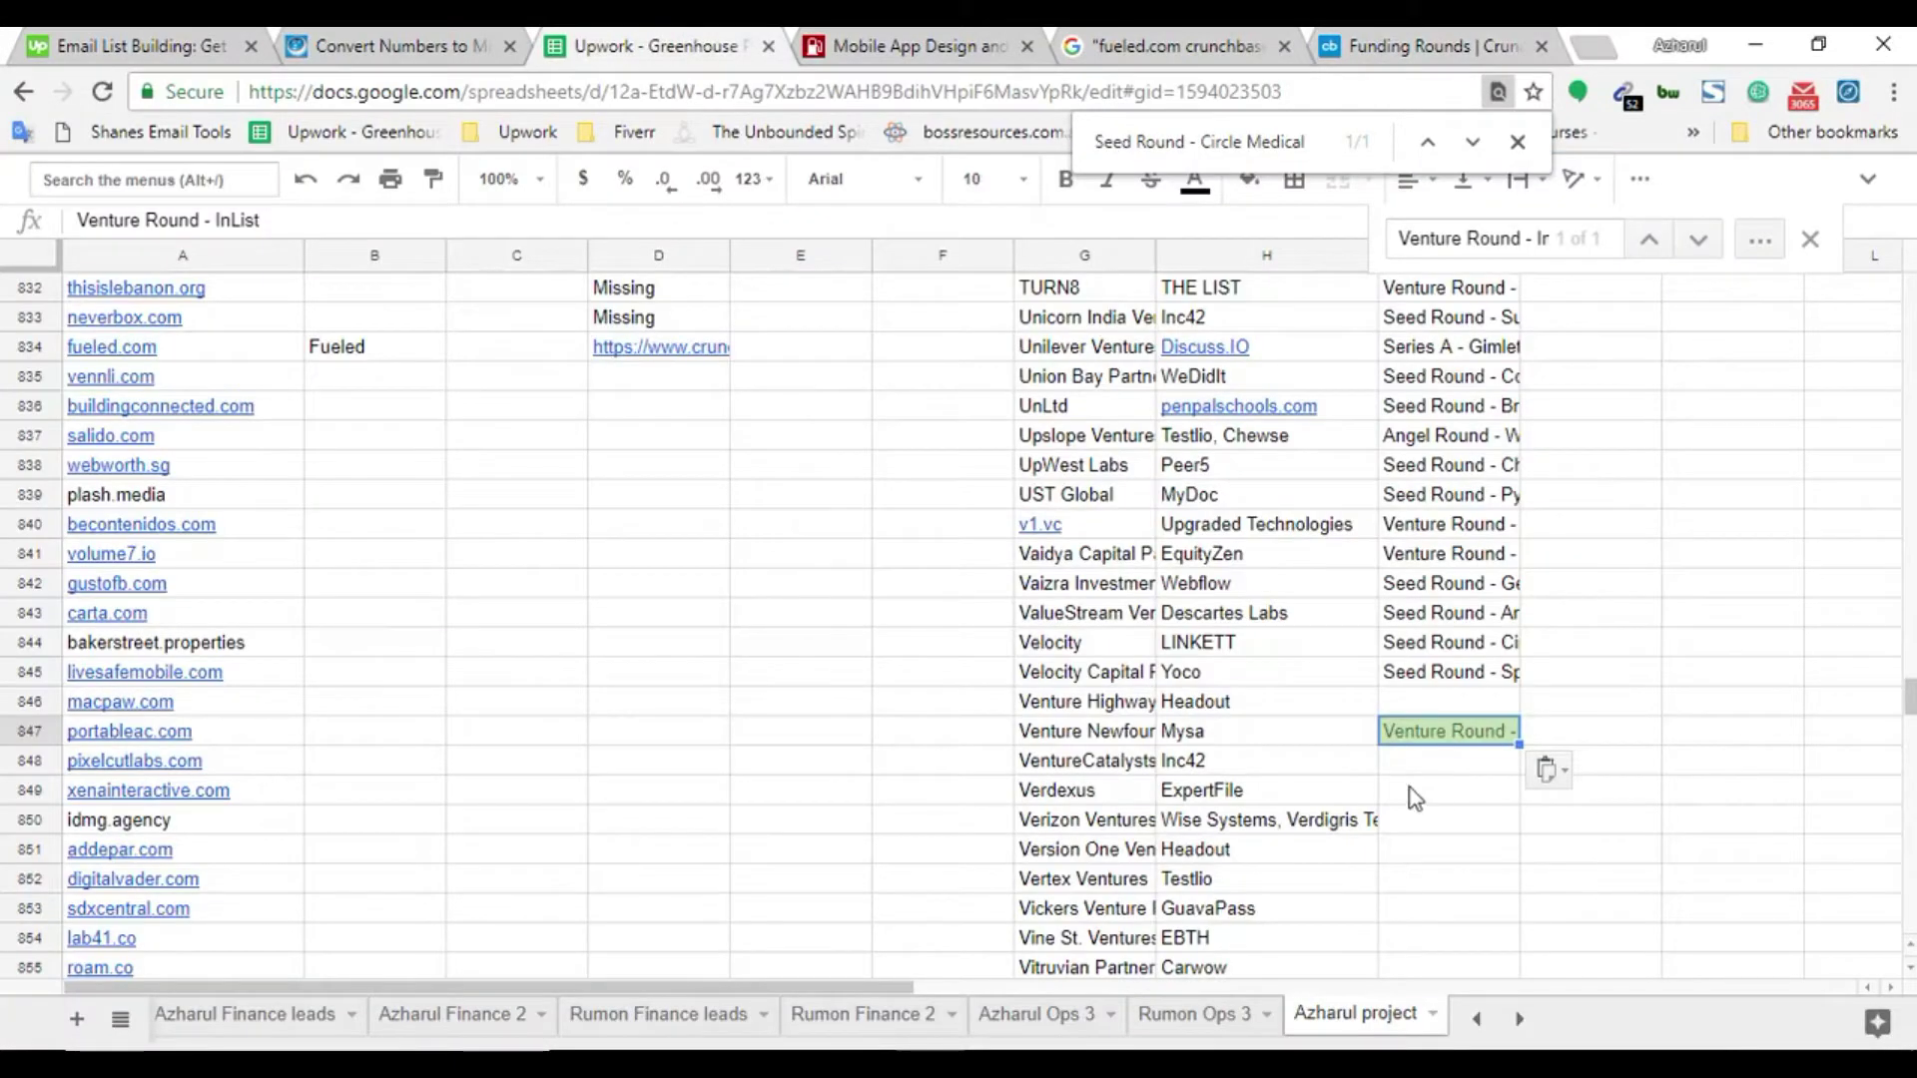
key(ctrl+f)
key(ctrl+v)
Locate "Seed Round - MysteryVibe" in the Crunchbase funding rounds and copy the last transaction name, "Venture Round - Jackpocket"
click(1428, 46)
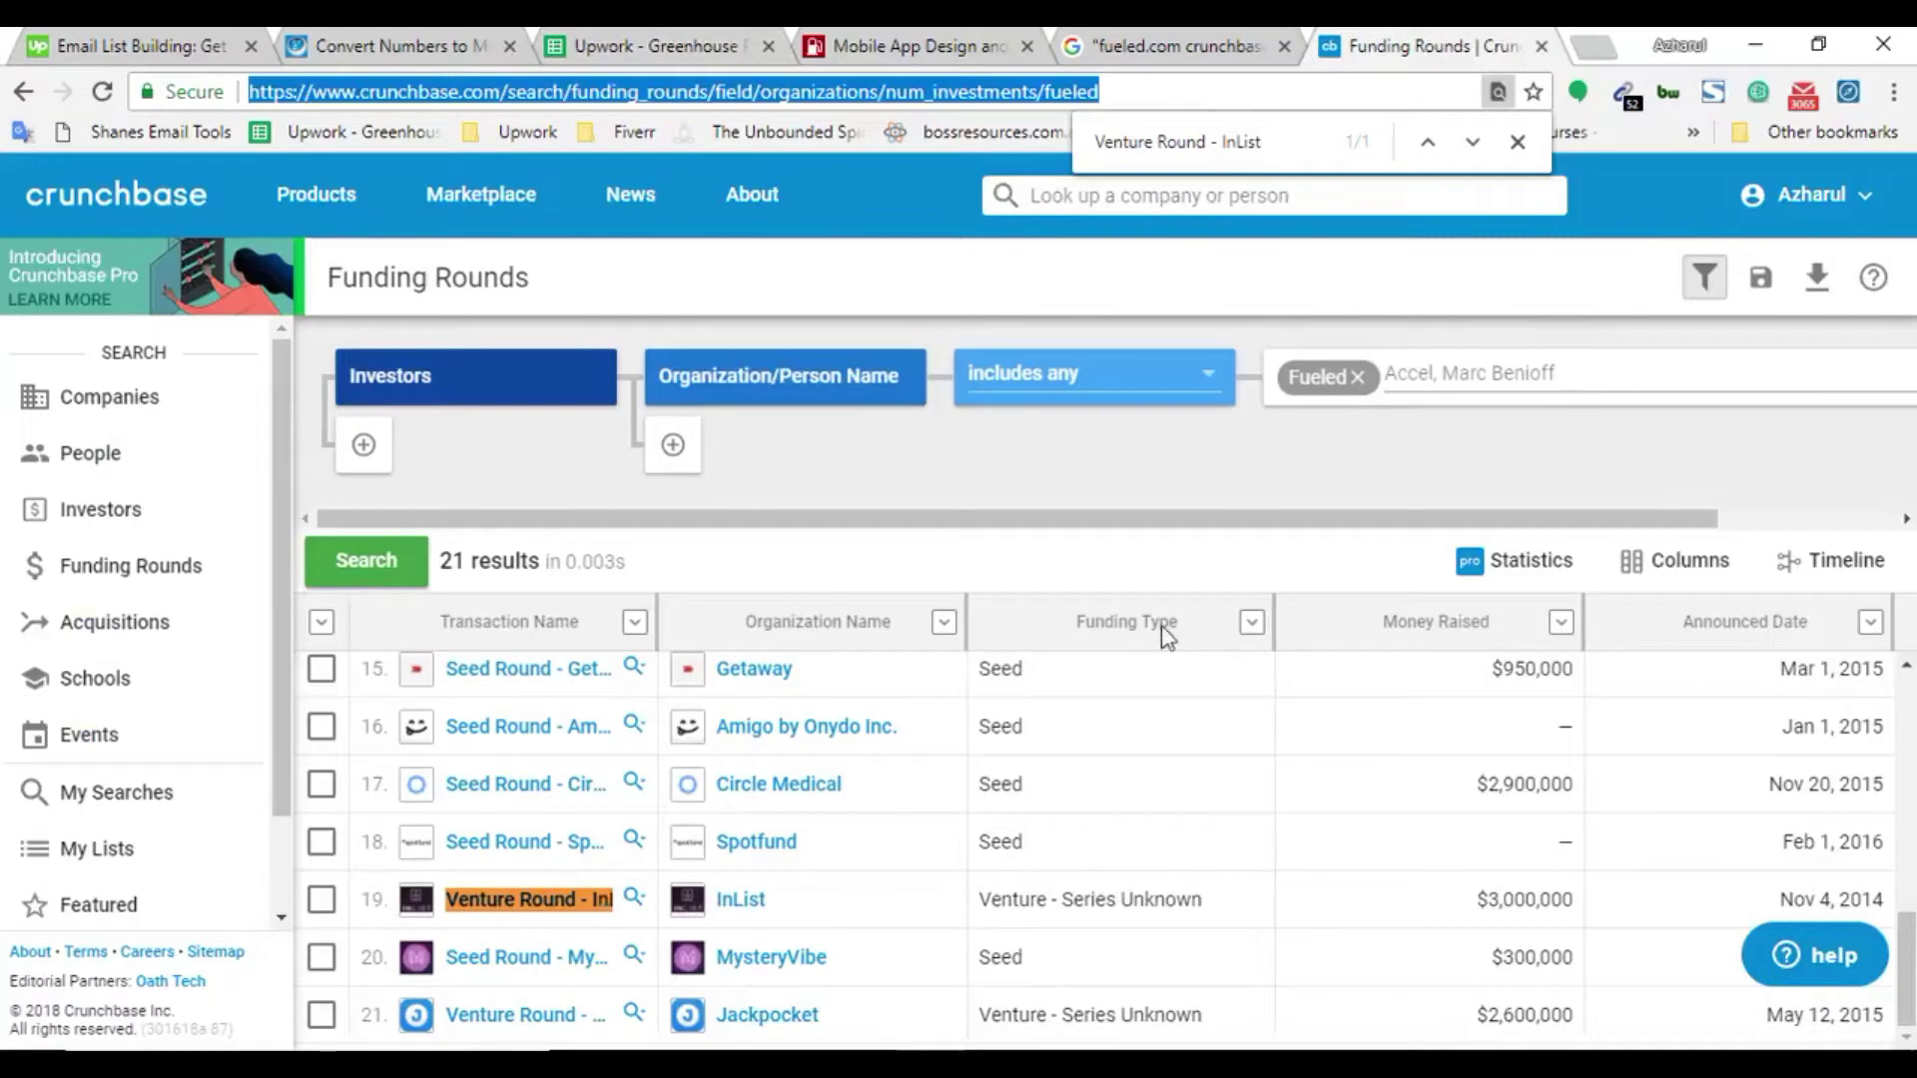
key(ctrl+f)
key(ctrl+v)
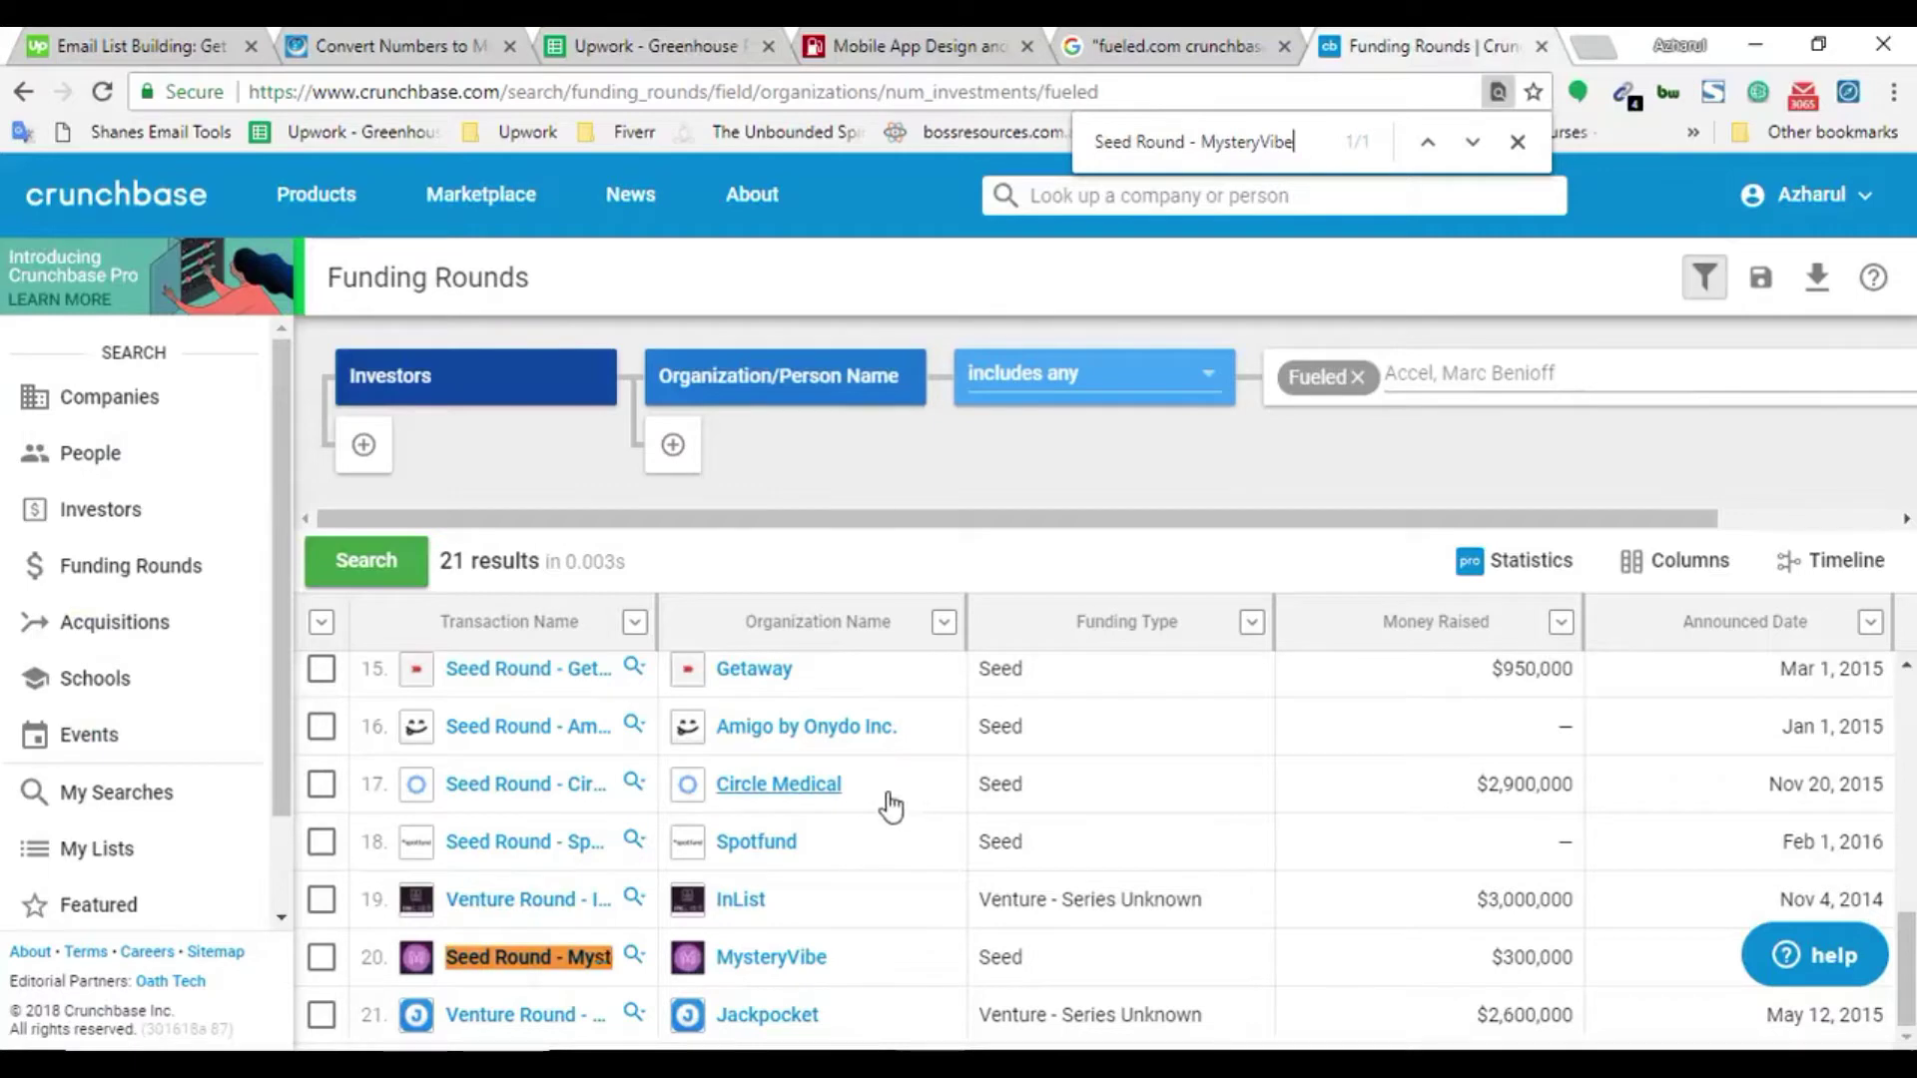
right_click(507, 1017)
click(625, 892)
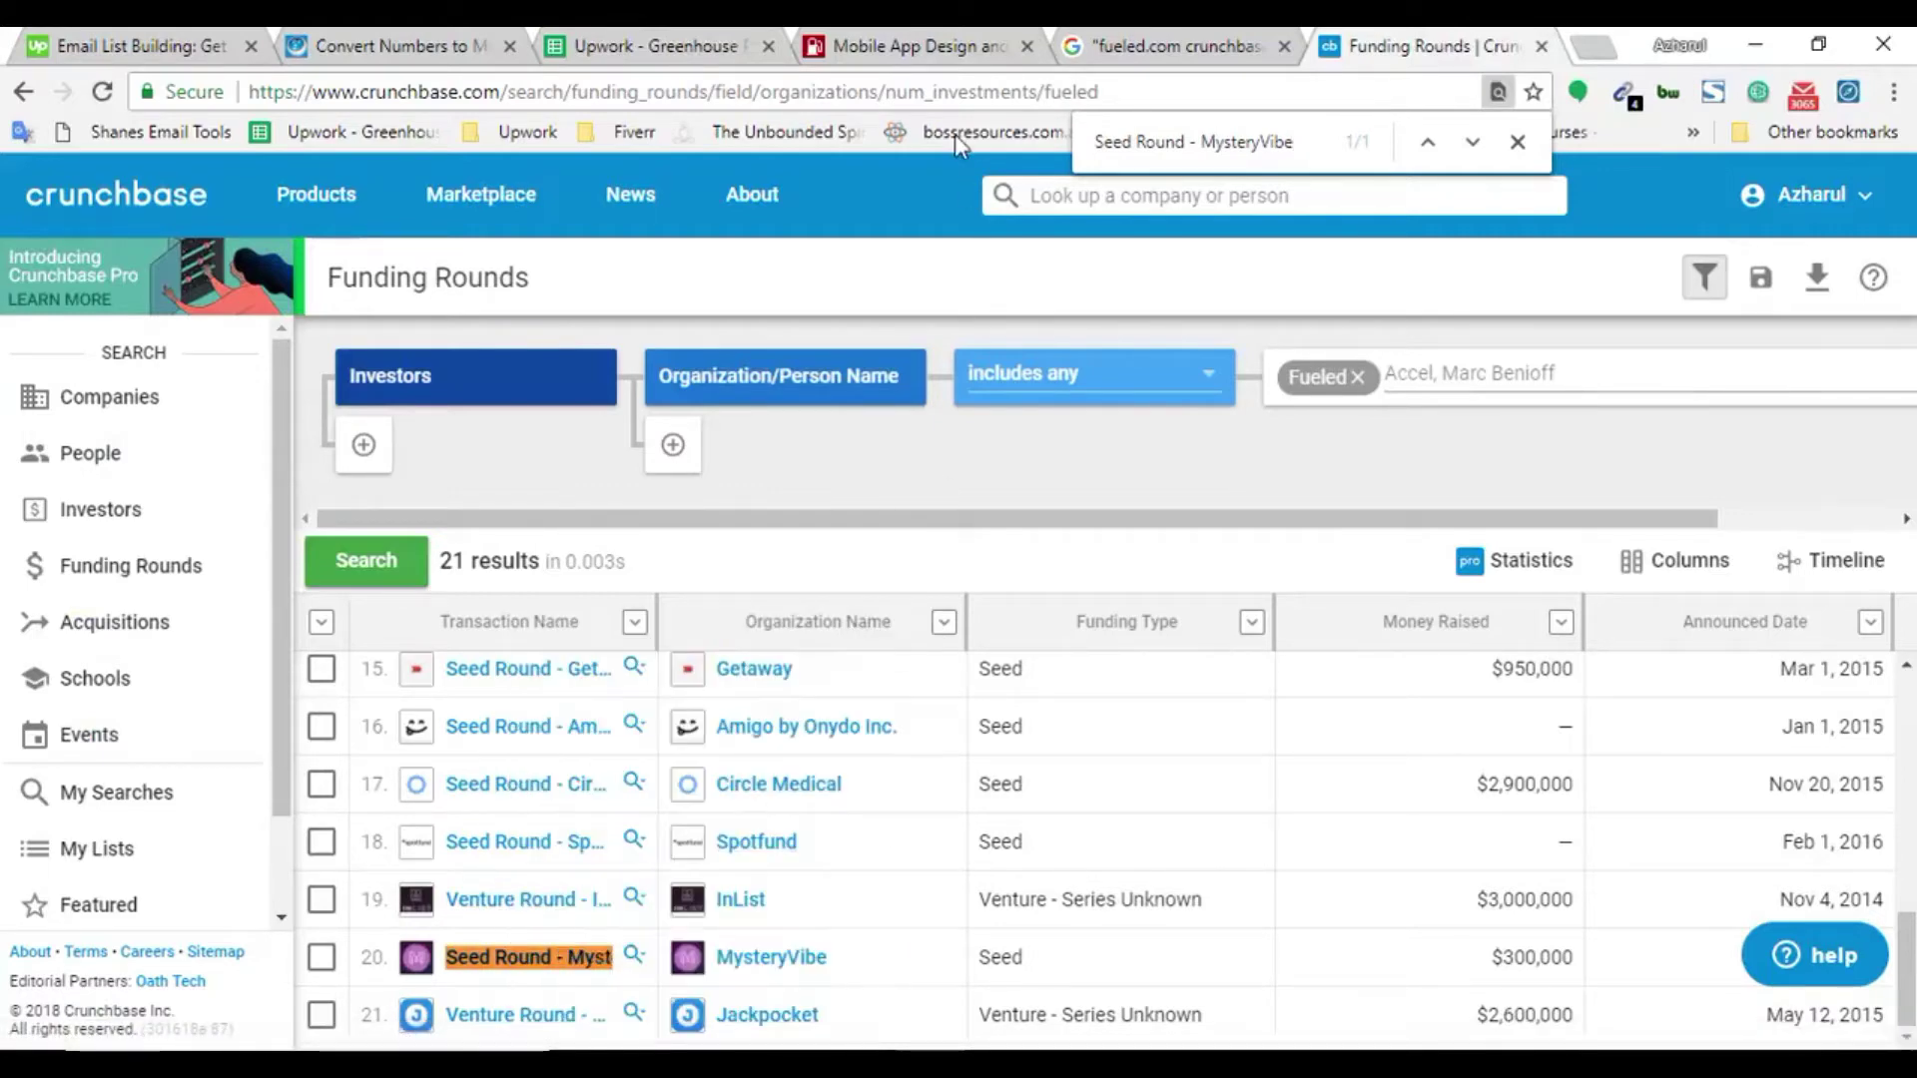
Convert "Venture Round - Jackpocket" to plain text, search the spreadsheet for it, and paste it into the empty cell I846
click(942, 92)
key(ctrl+v)
key(Escape)
click(580, 44)
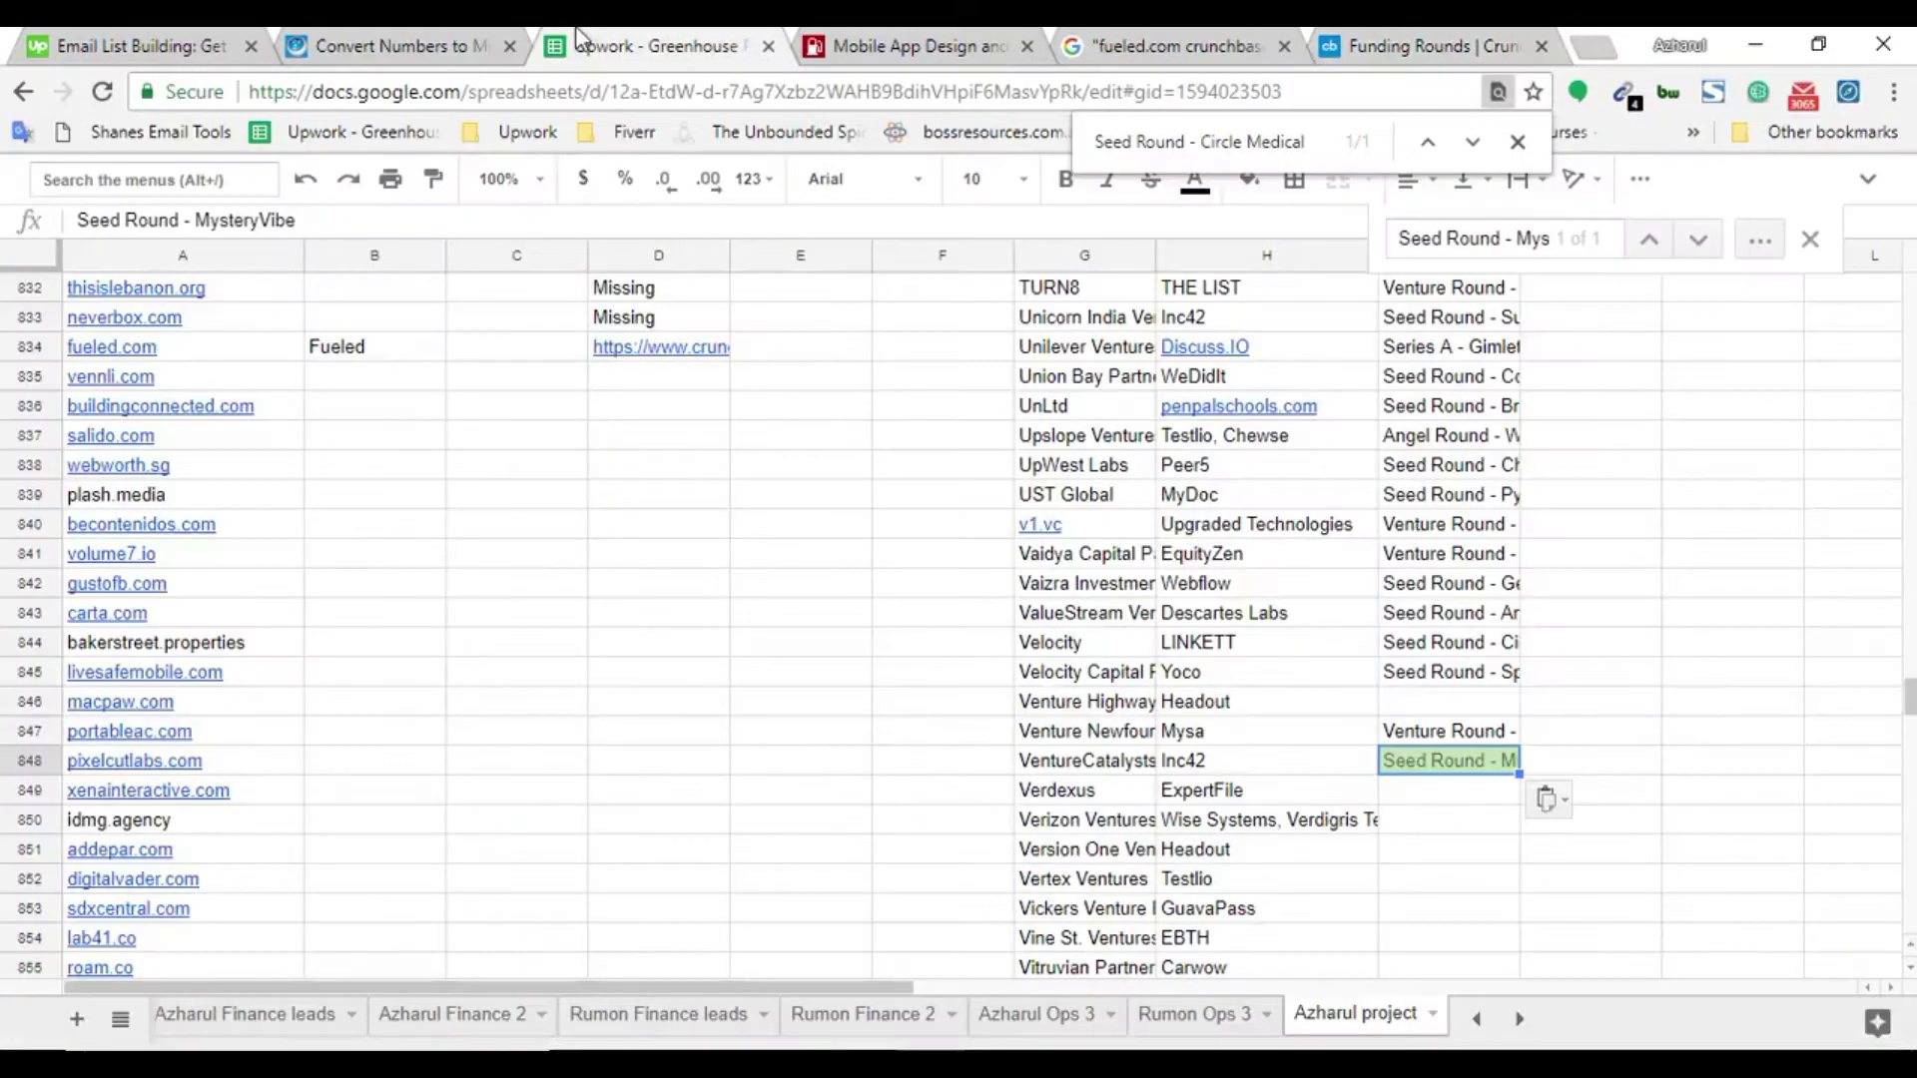
key(ctrl+a)
key(ctrl+v)
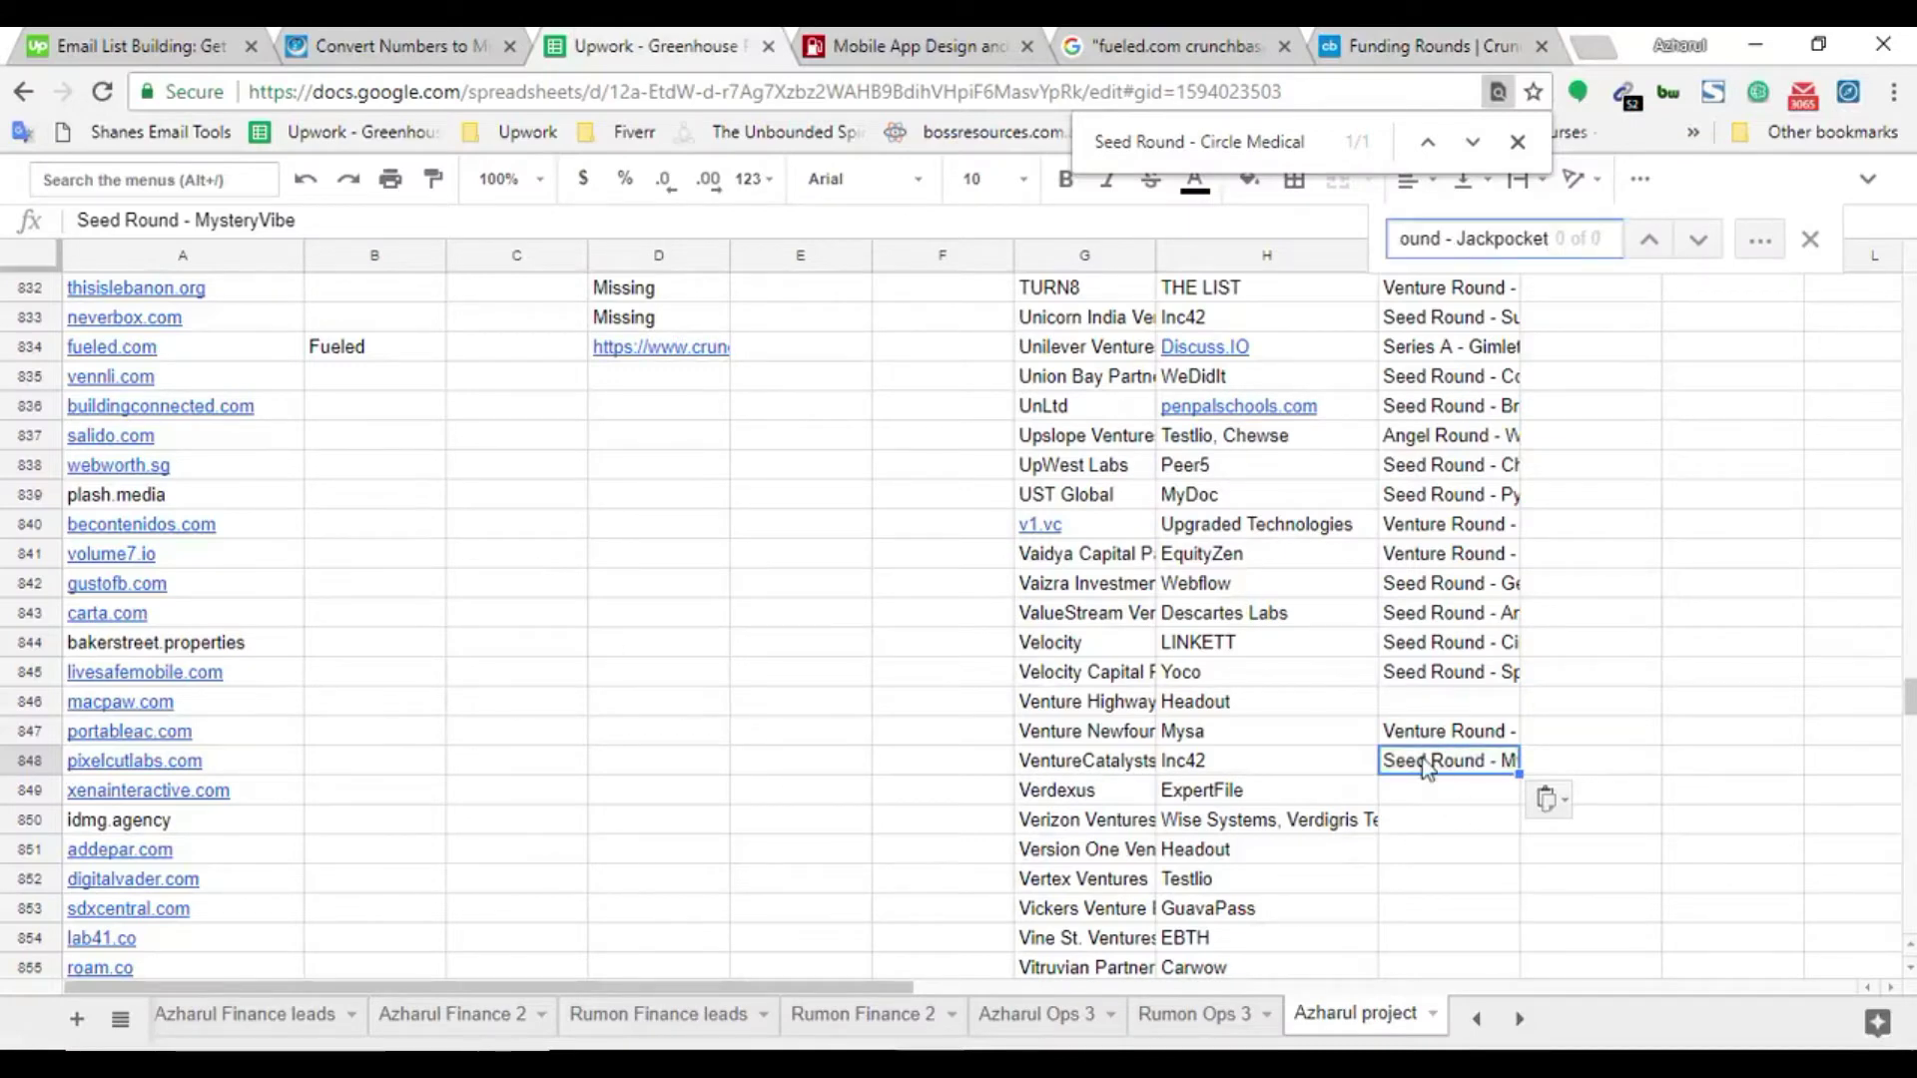
Copy the company name "Fueled" from B834 into J828:J848, beside the collected transaction names
scroll(1518, 799, up, 2)
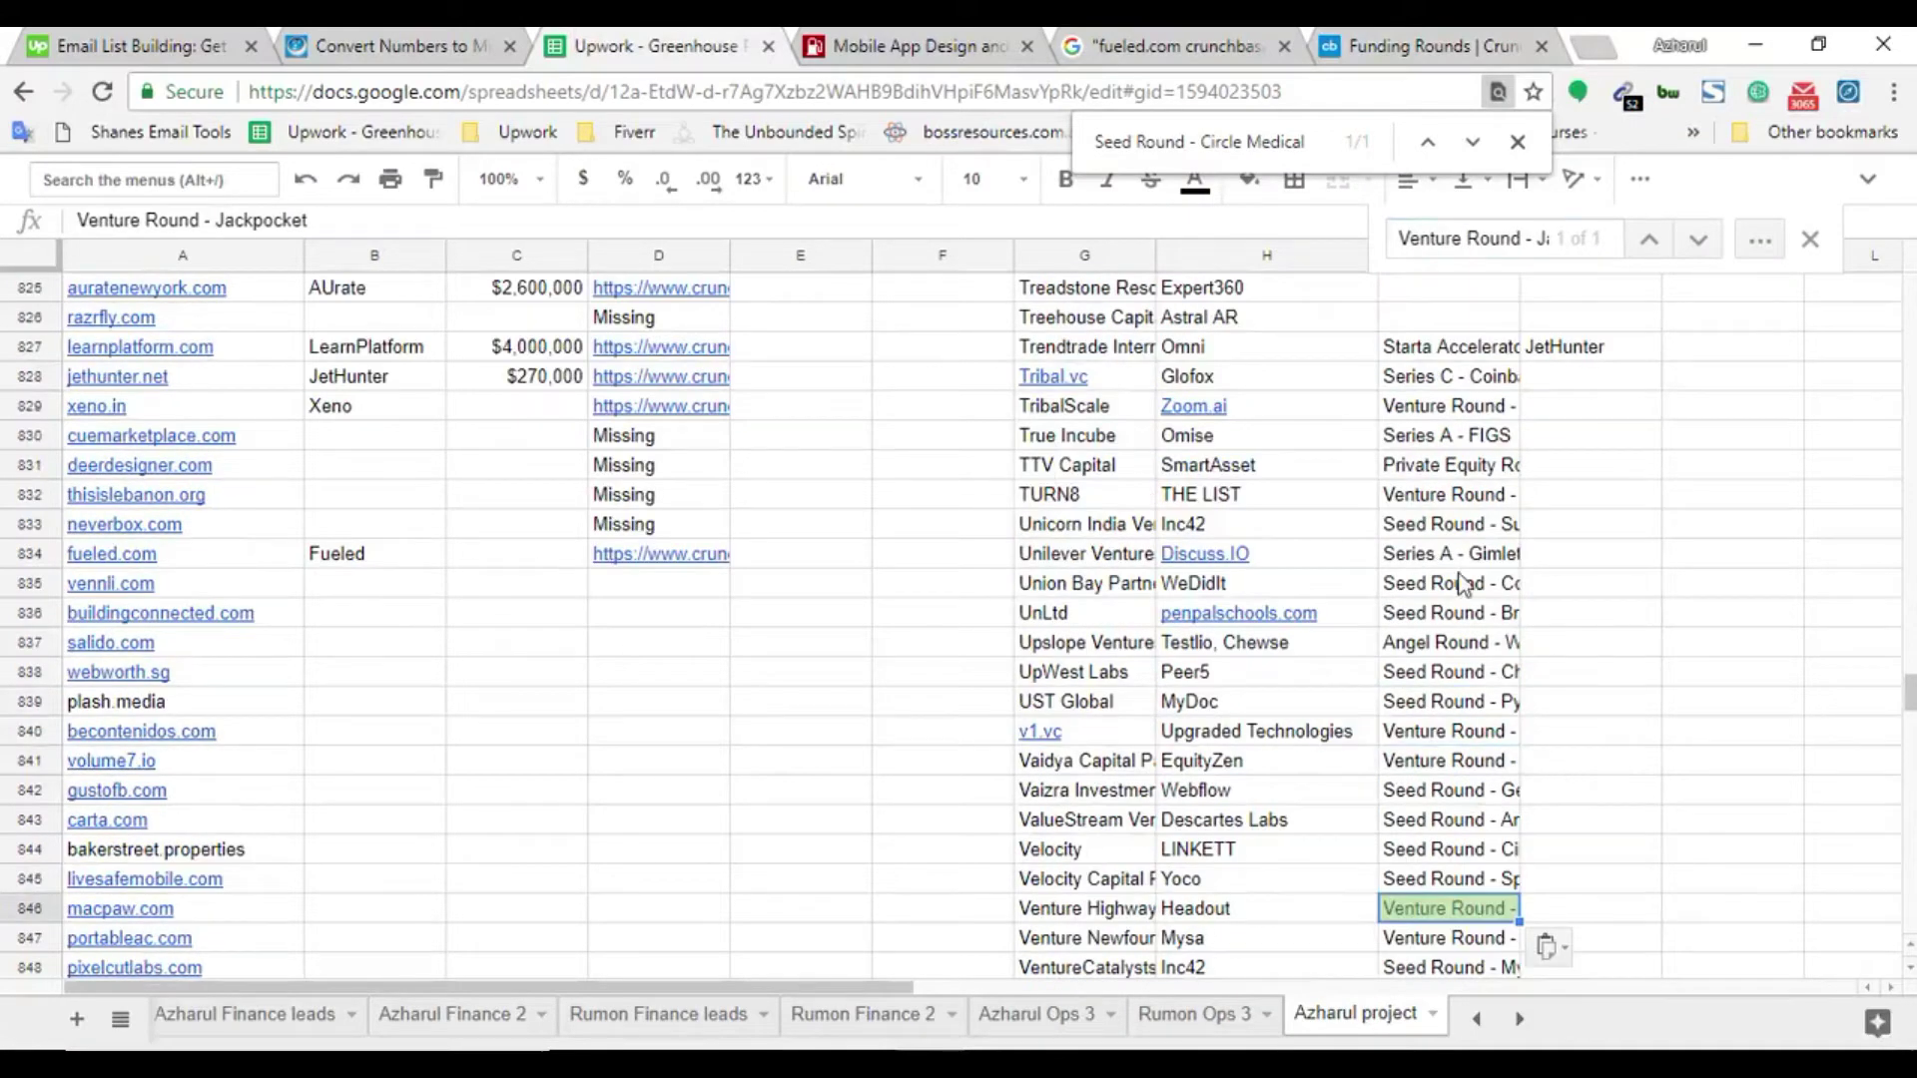
click(423, 561)
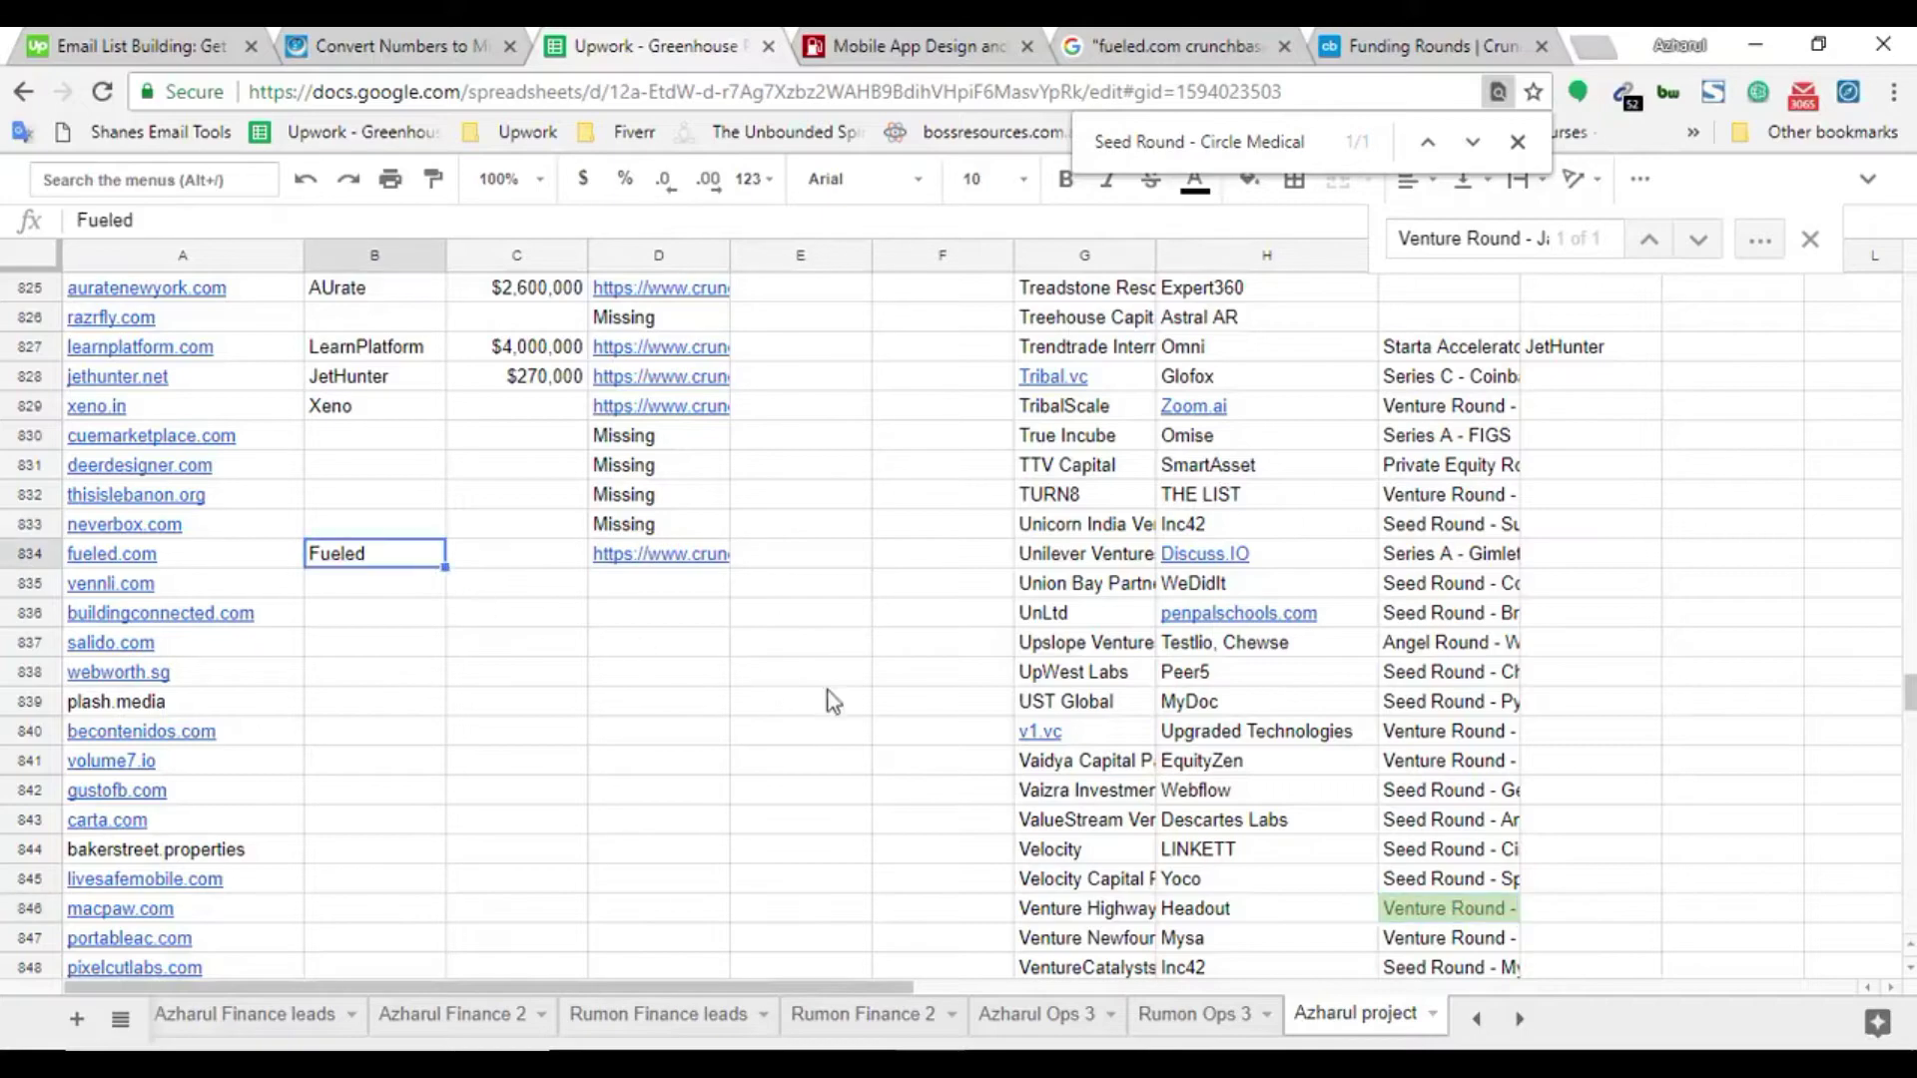
key(ctrl+c)
drag(1586, 387, 1549, 745)
key(ctrl+v)
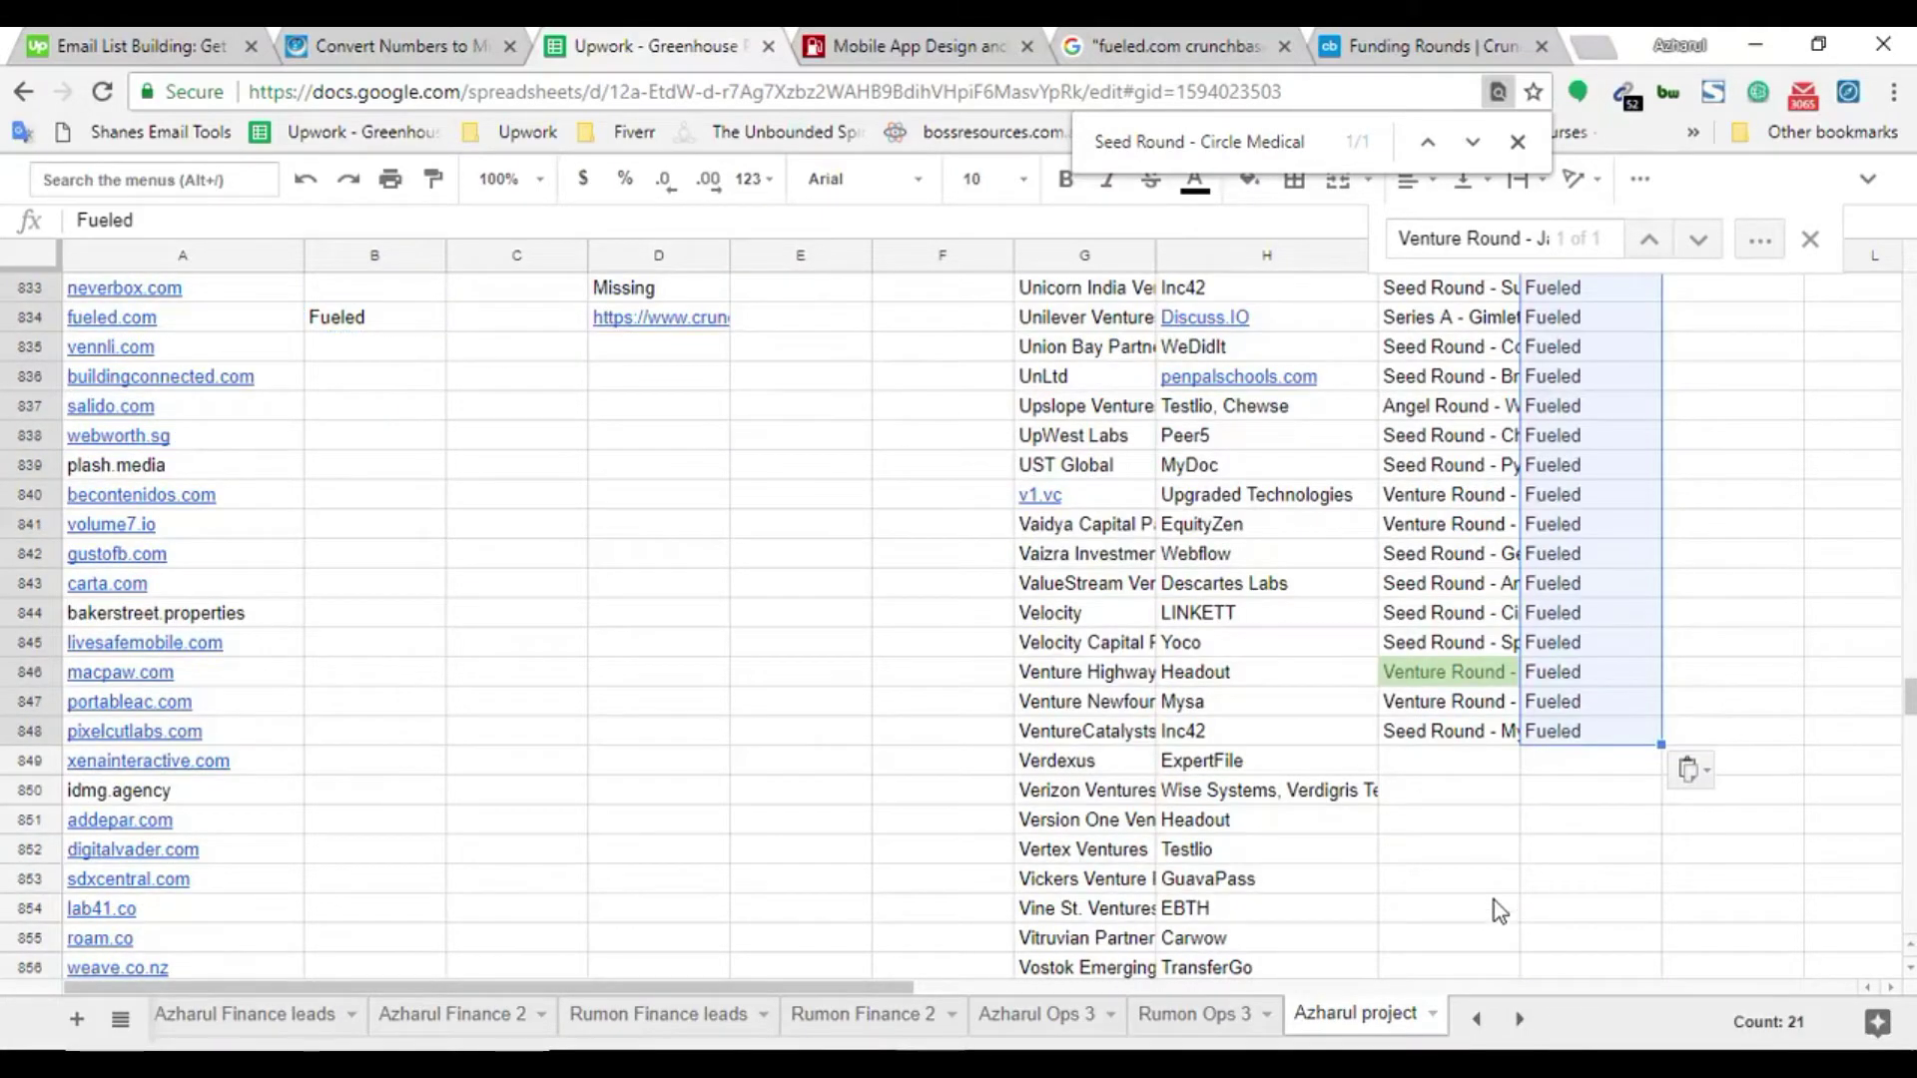
Move the transaction and company entries in I827:J848 to the end of the investor list, starting at G1171
scroll(1494, 823, up, 5)
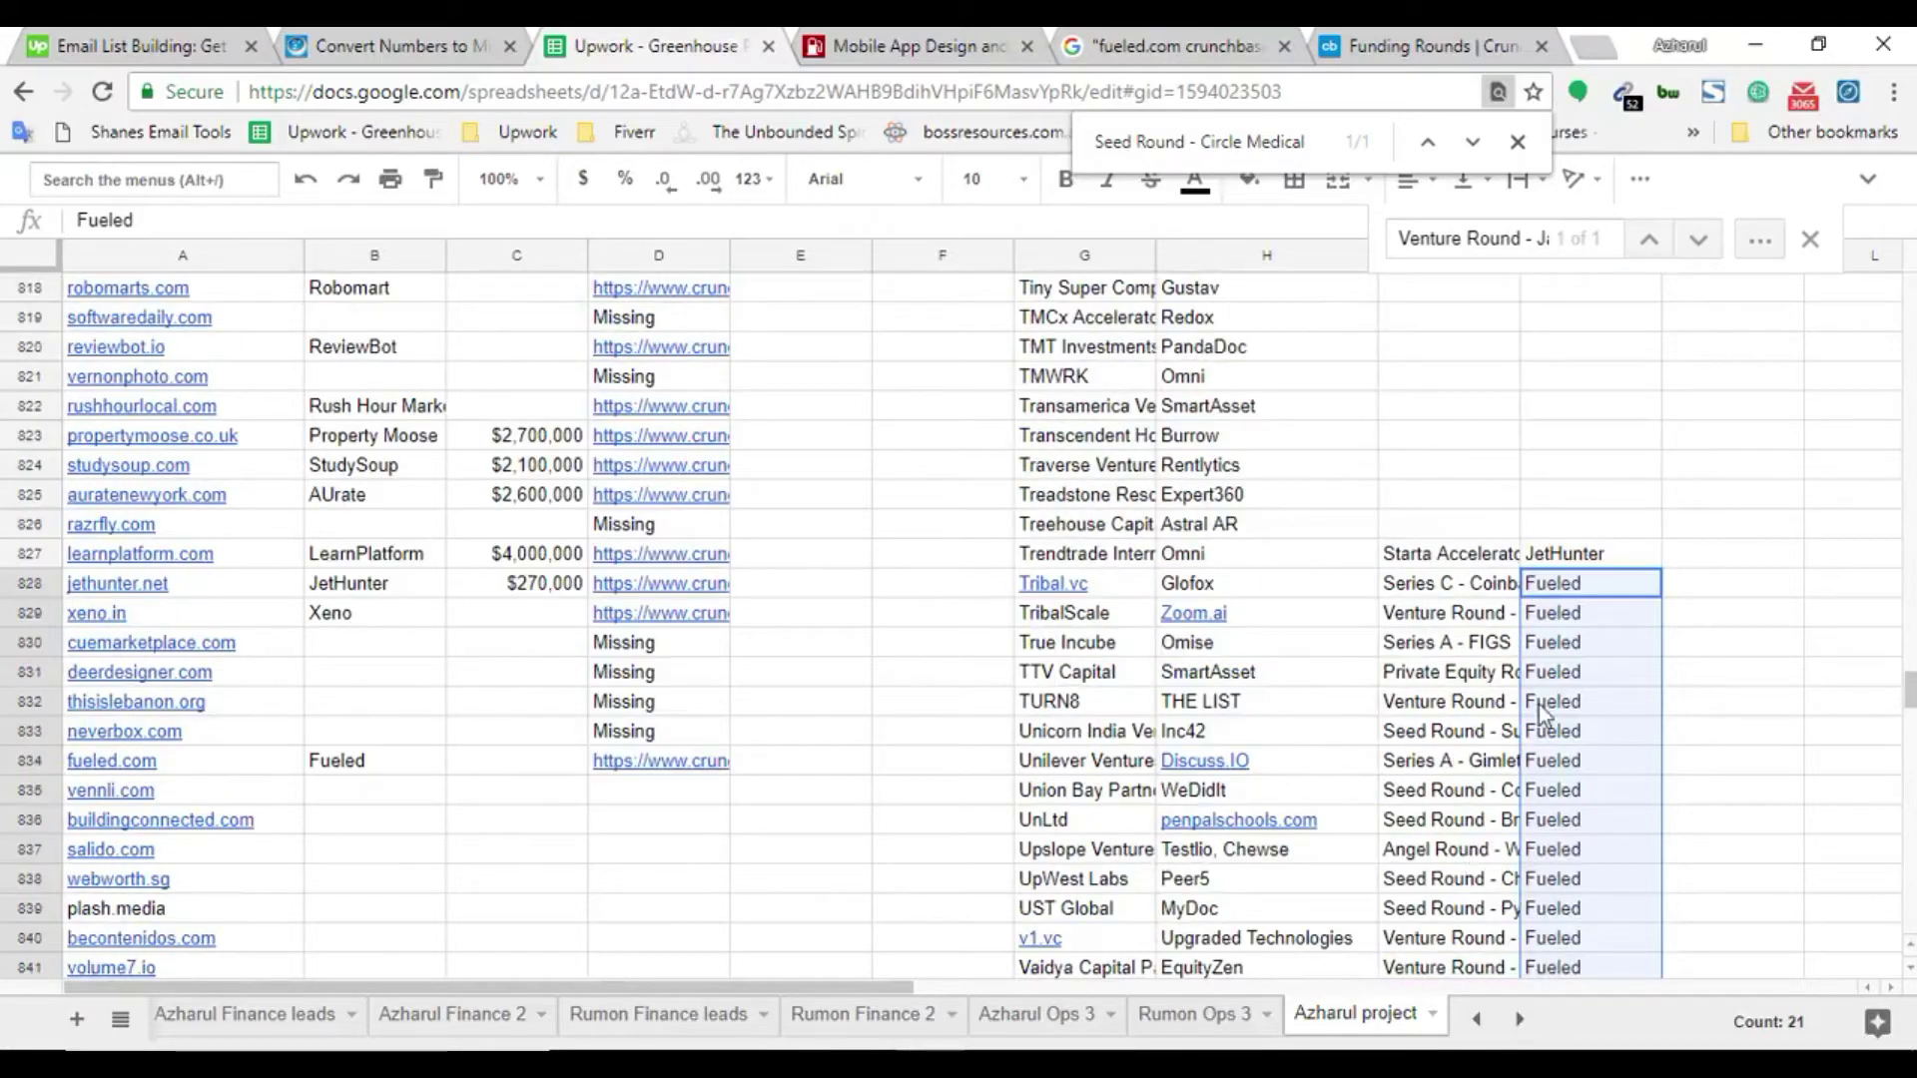
scroll(1538, 705, down, 3)
scroll(1634, 630, up, 2)
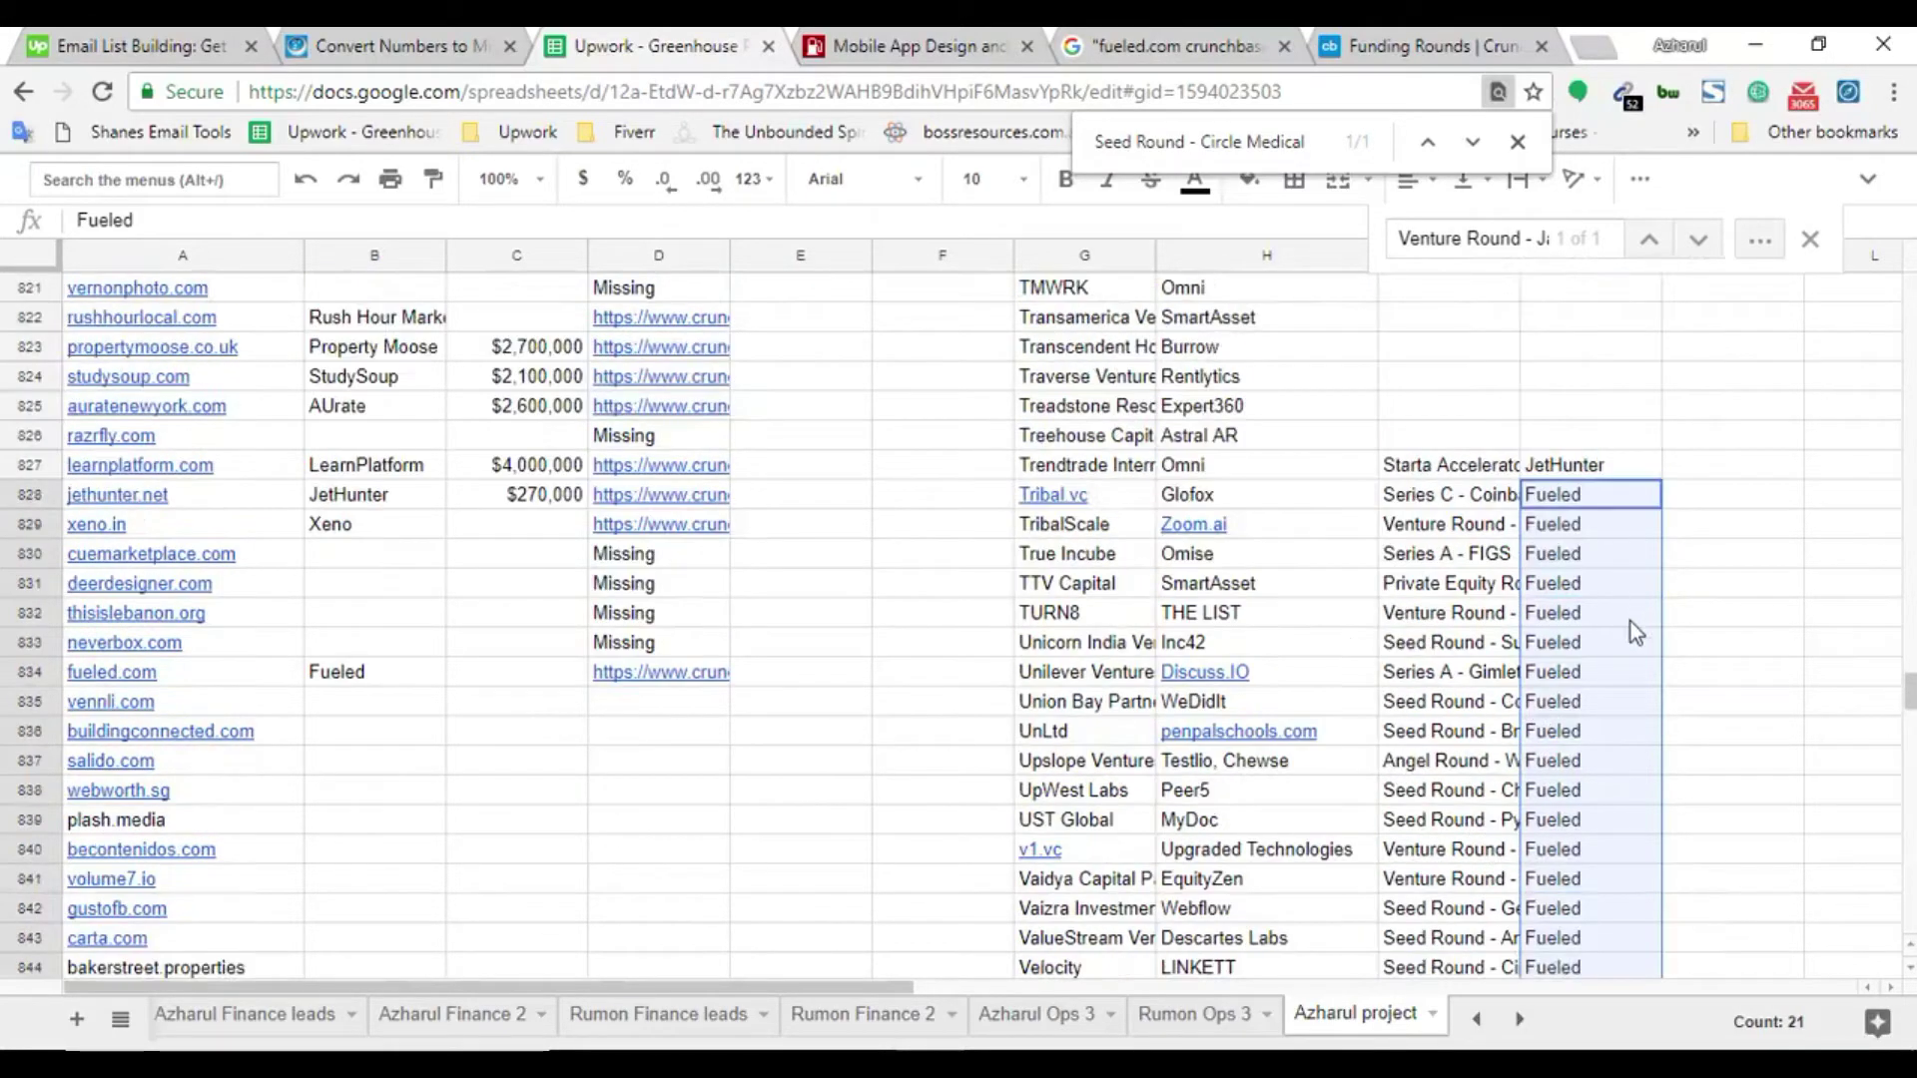
drag(1464, 471, 1575, 508)
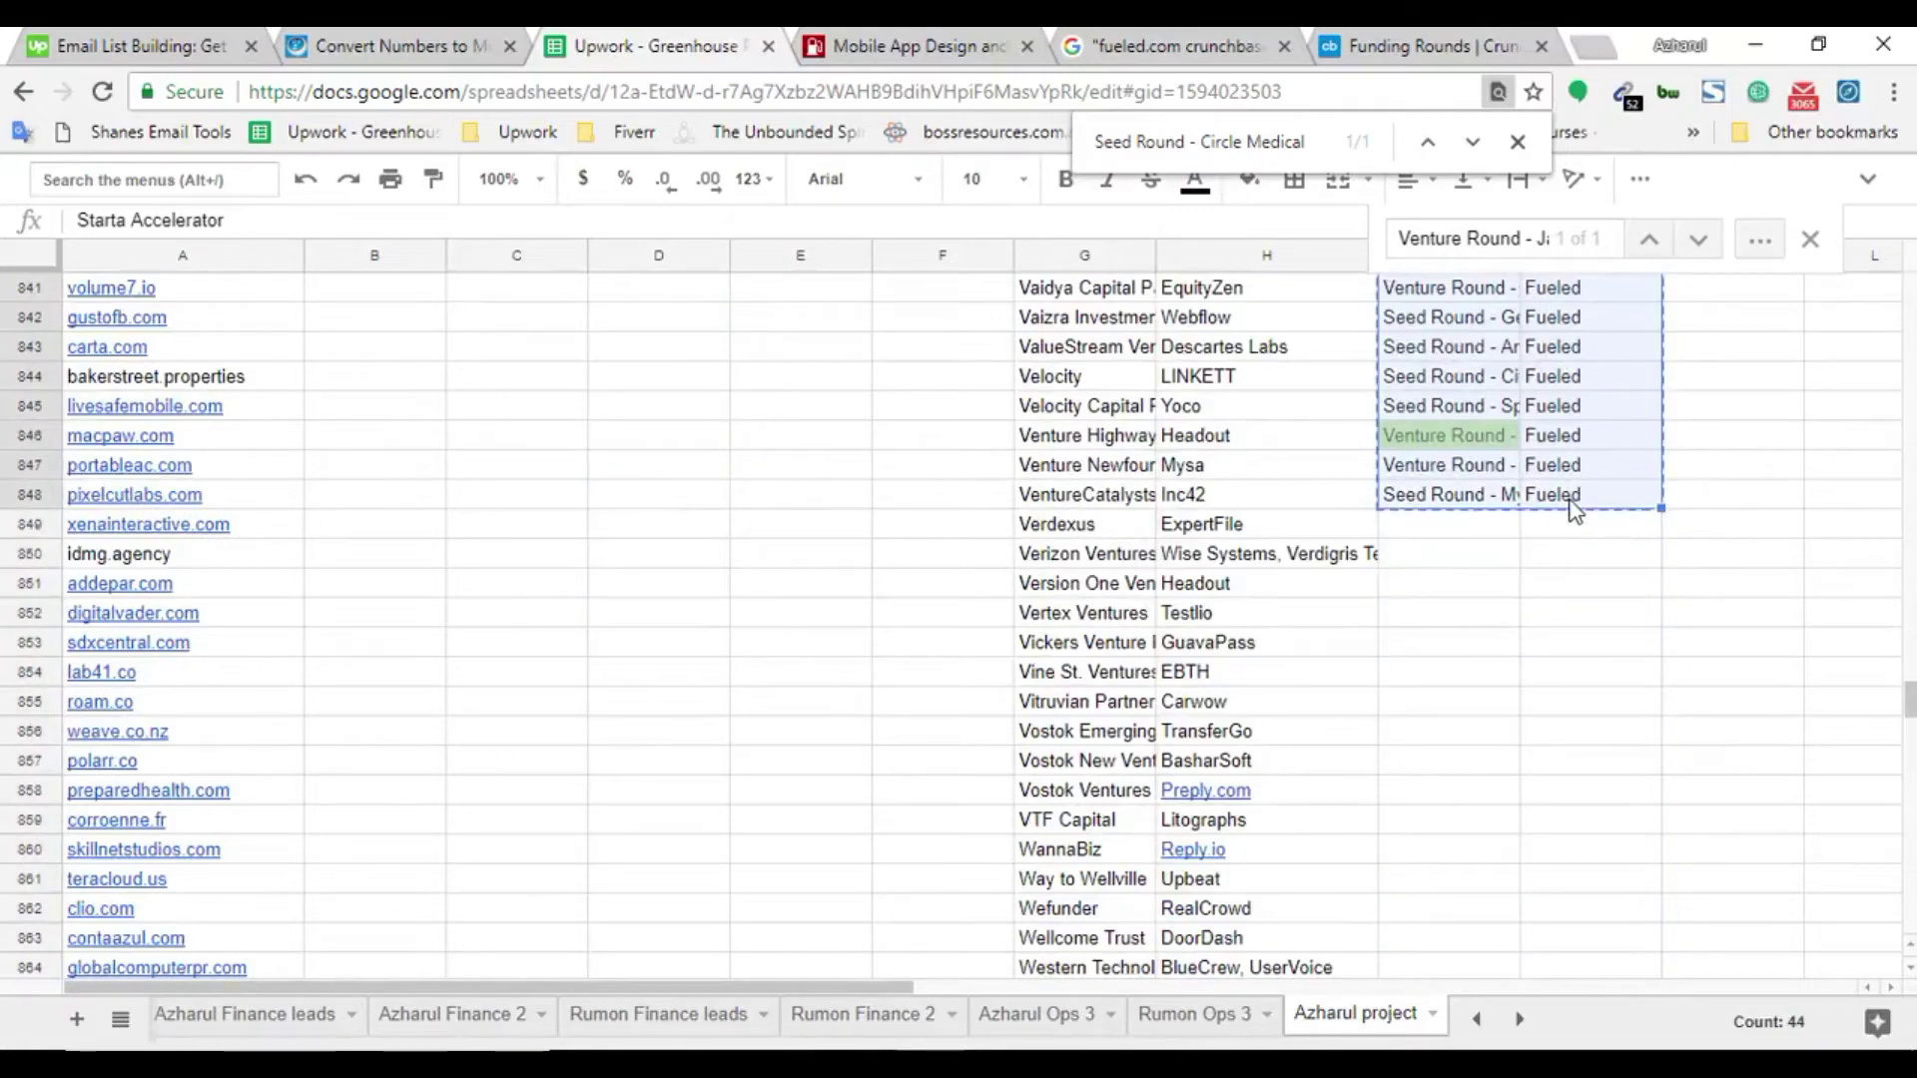
scroll(1865, 663, down, 20)
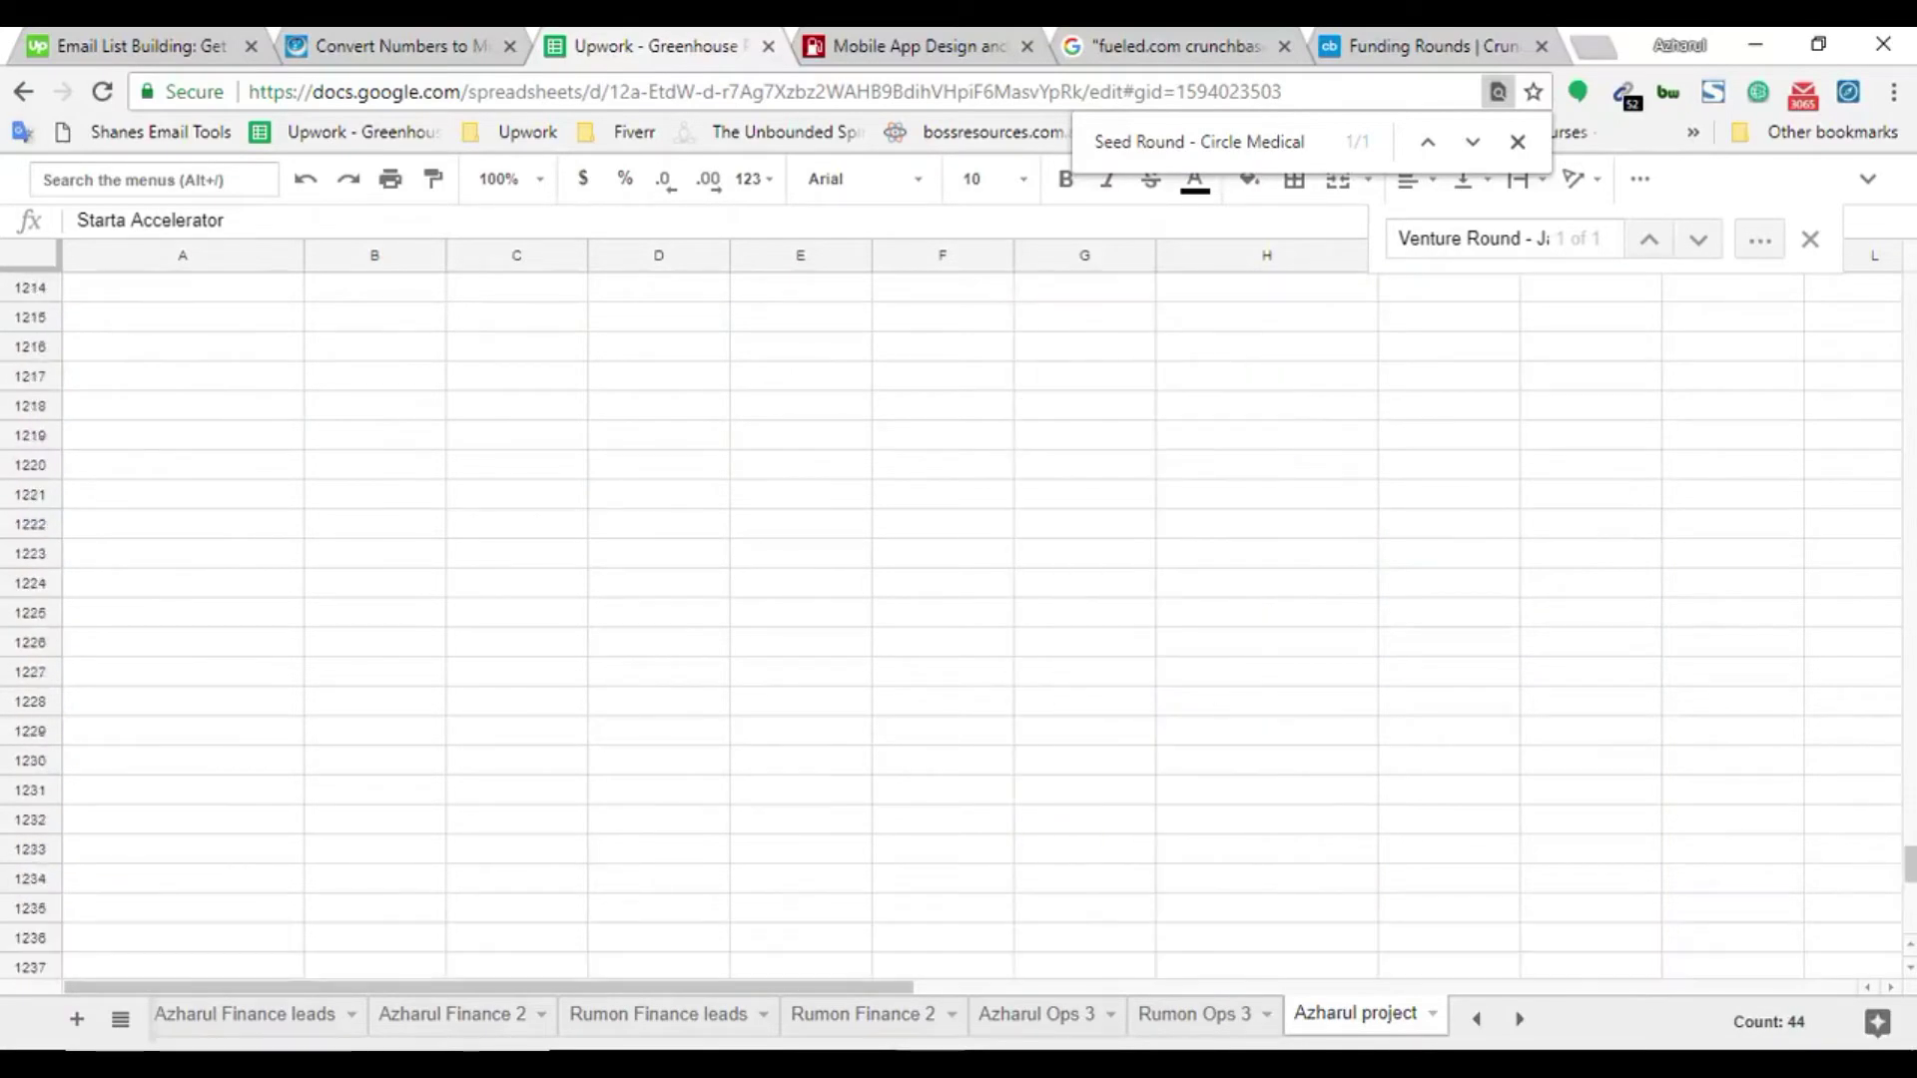
scroll(1158, 799, down, 9)
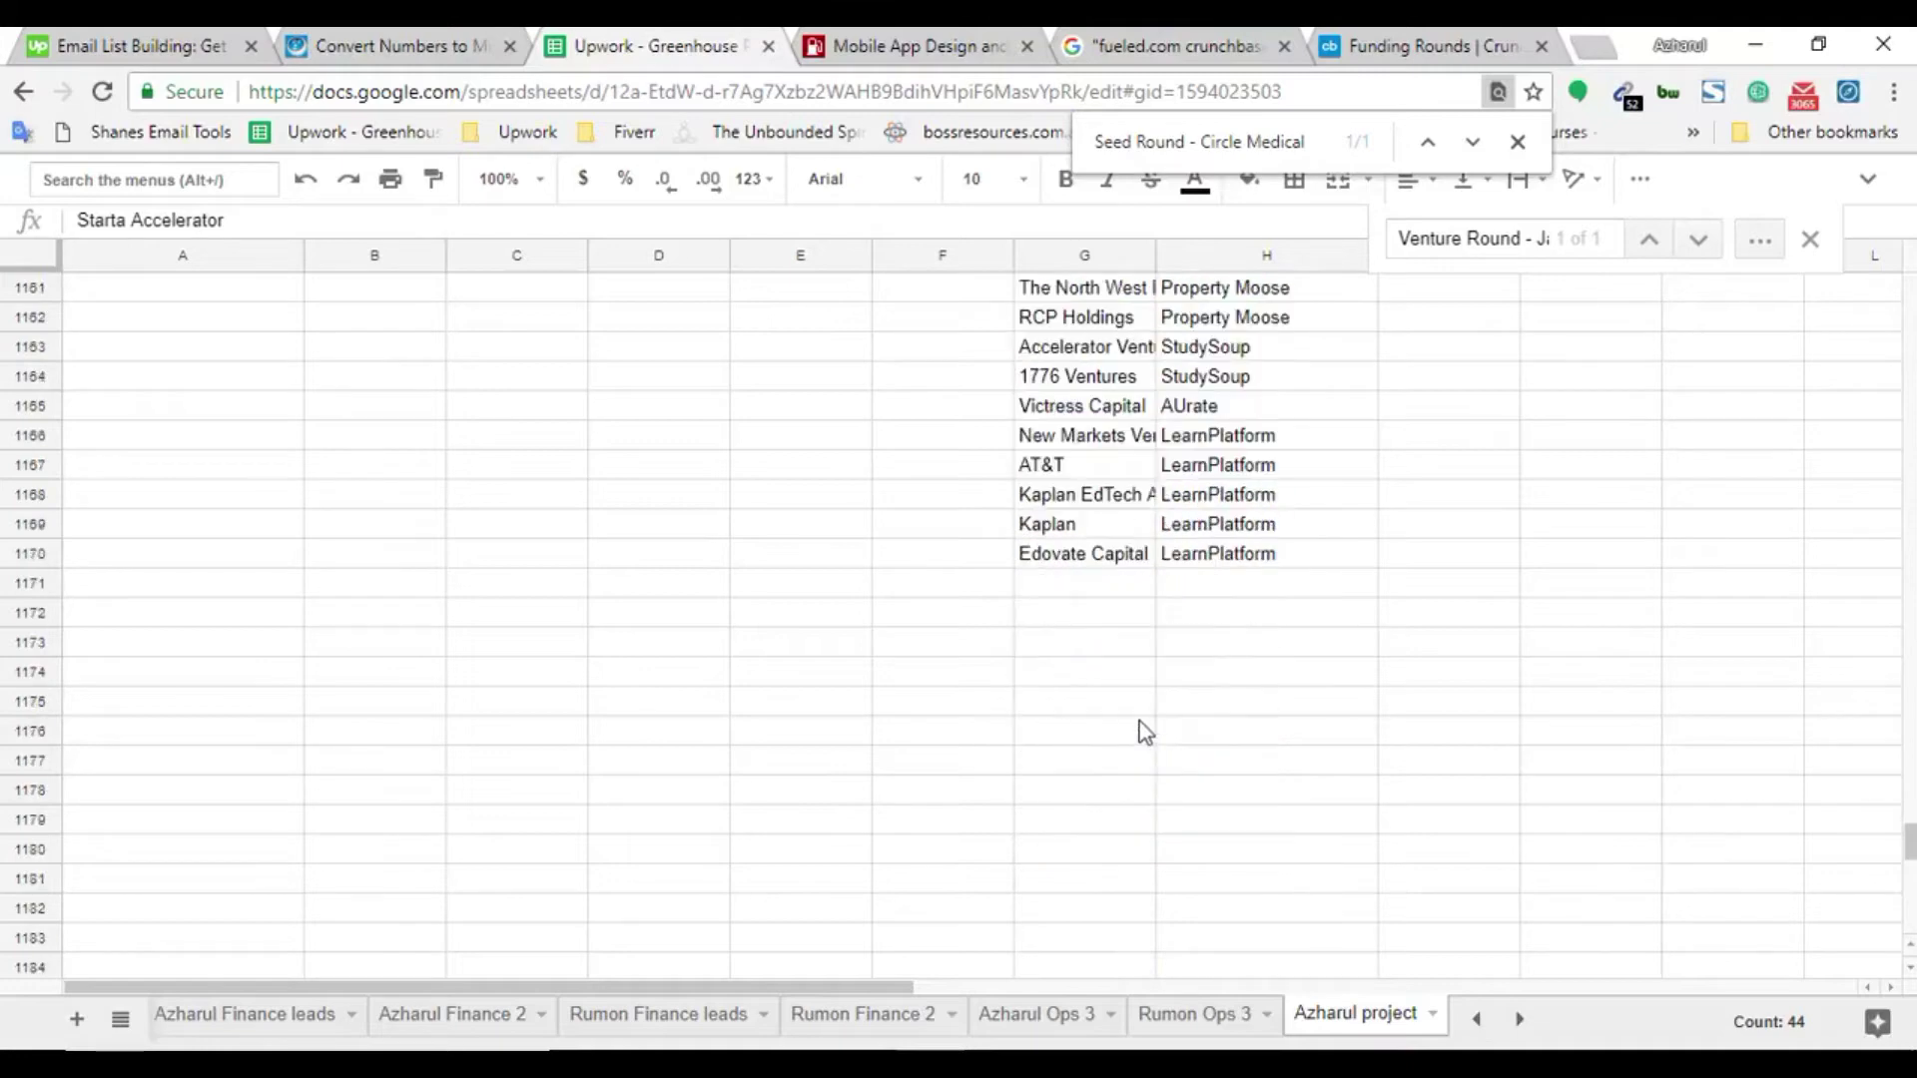
click(1105, 585)
key(ctrl+v)
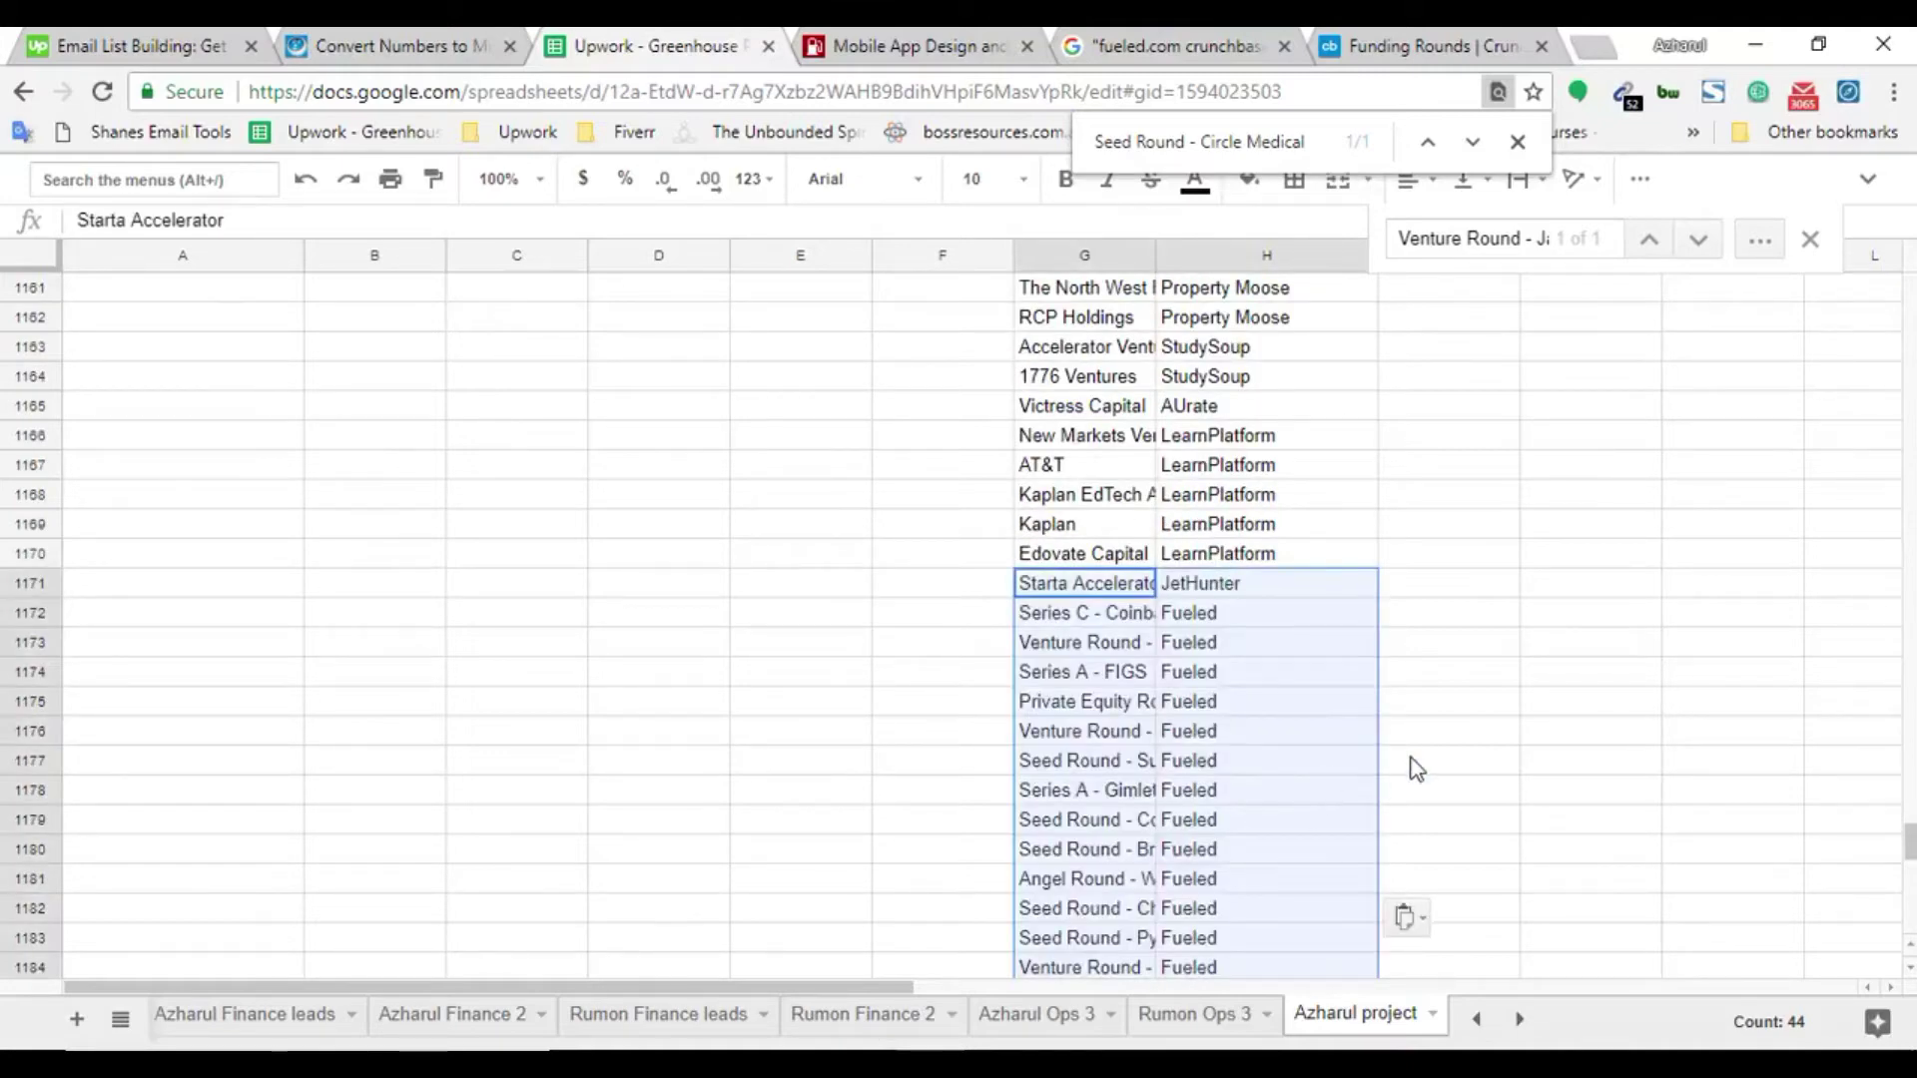
scroll(1408, 697, down, 2)
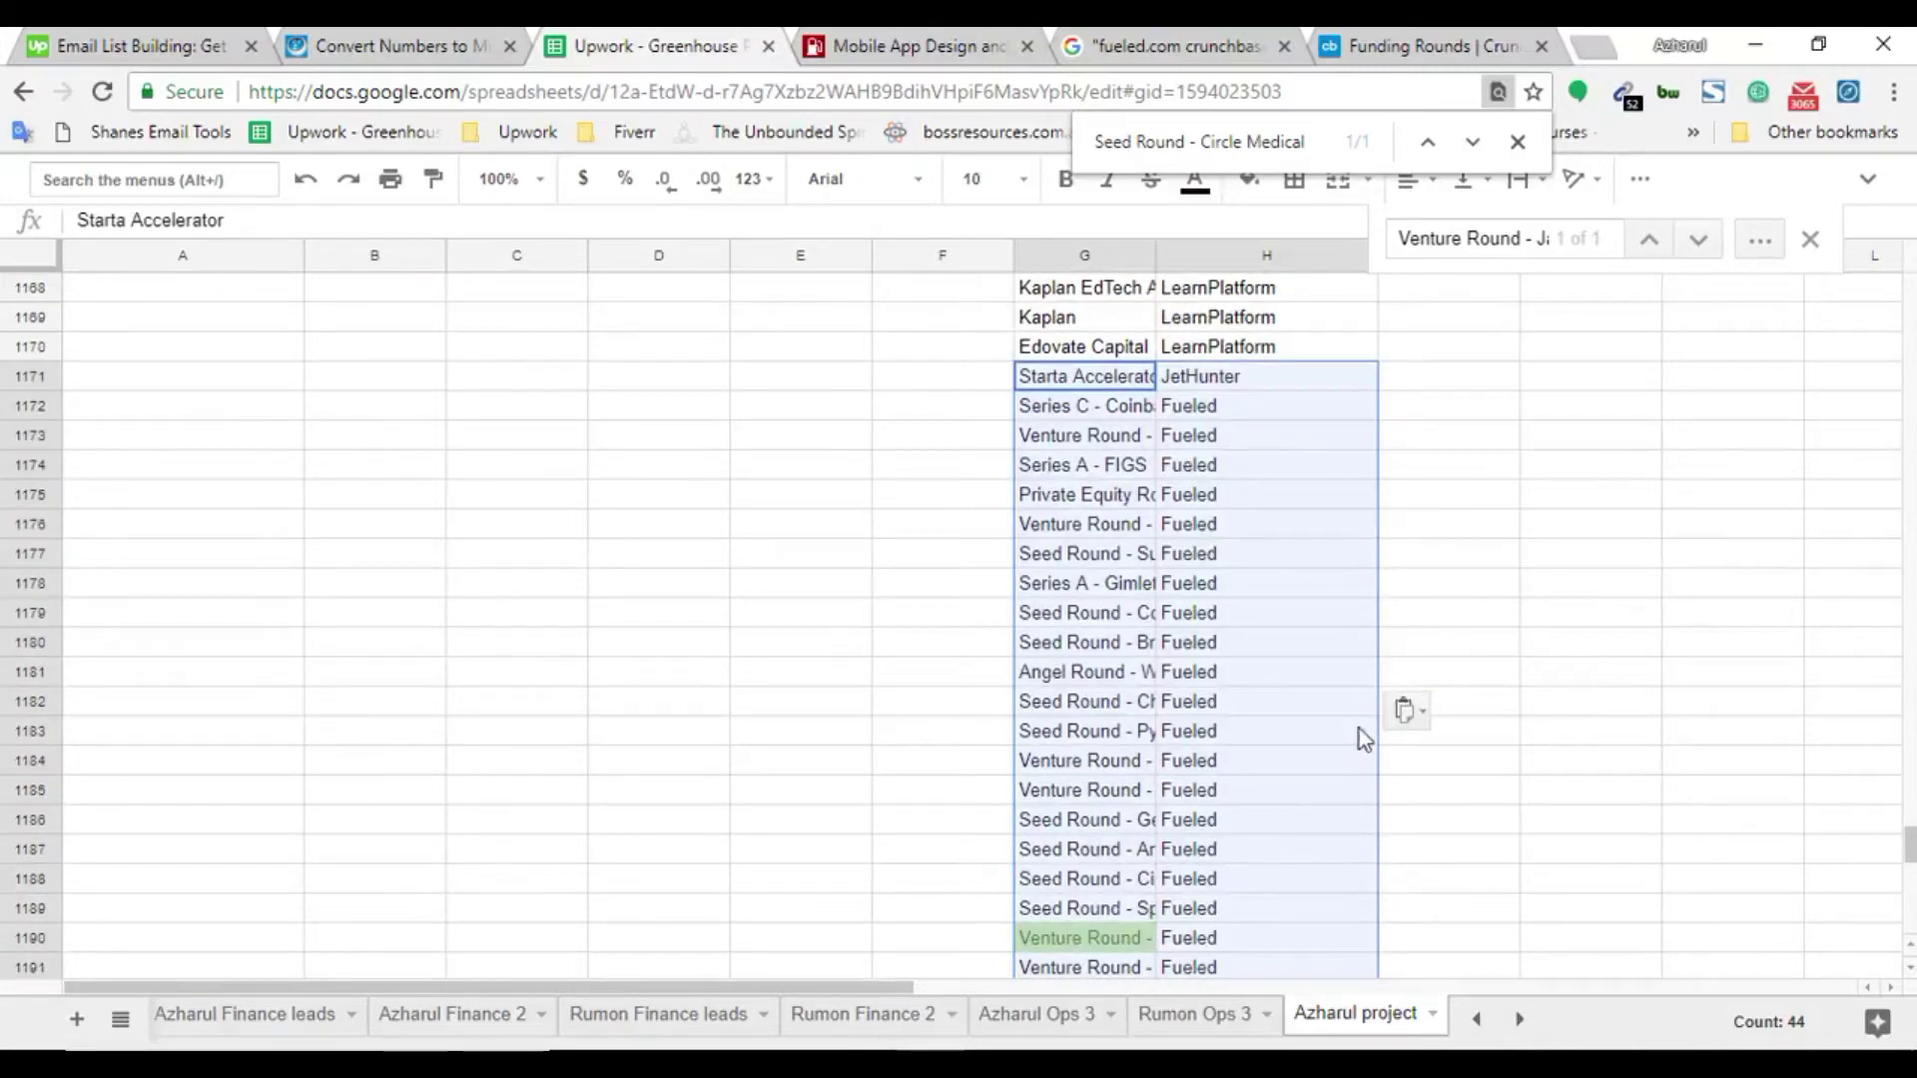
scroll(1358, 739, down, 4)
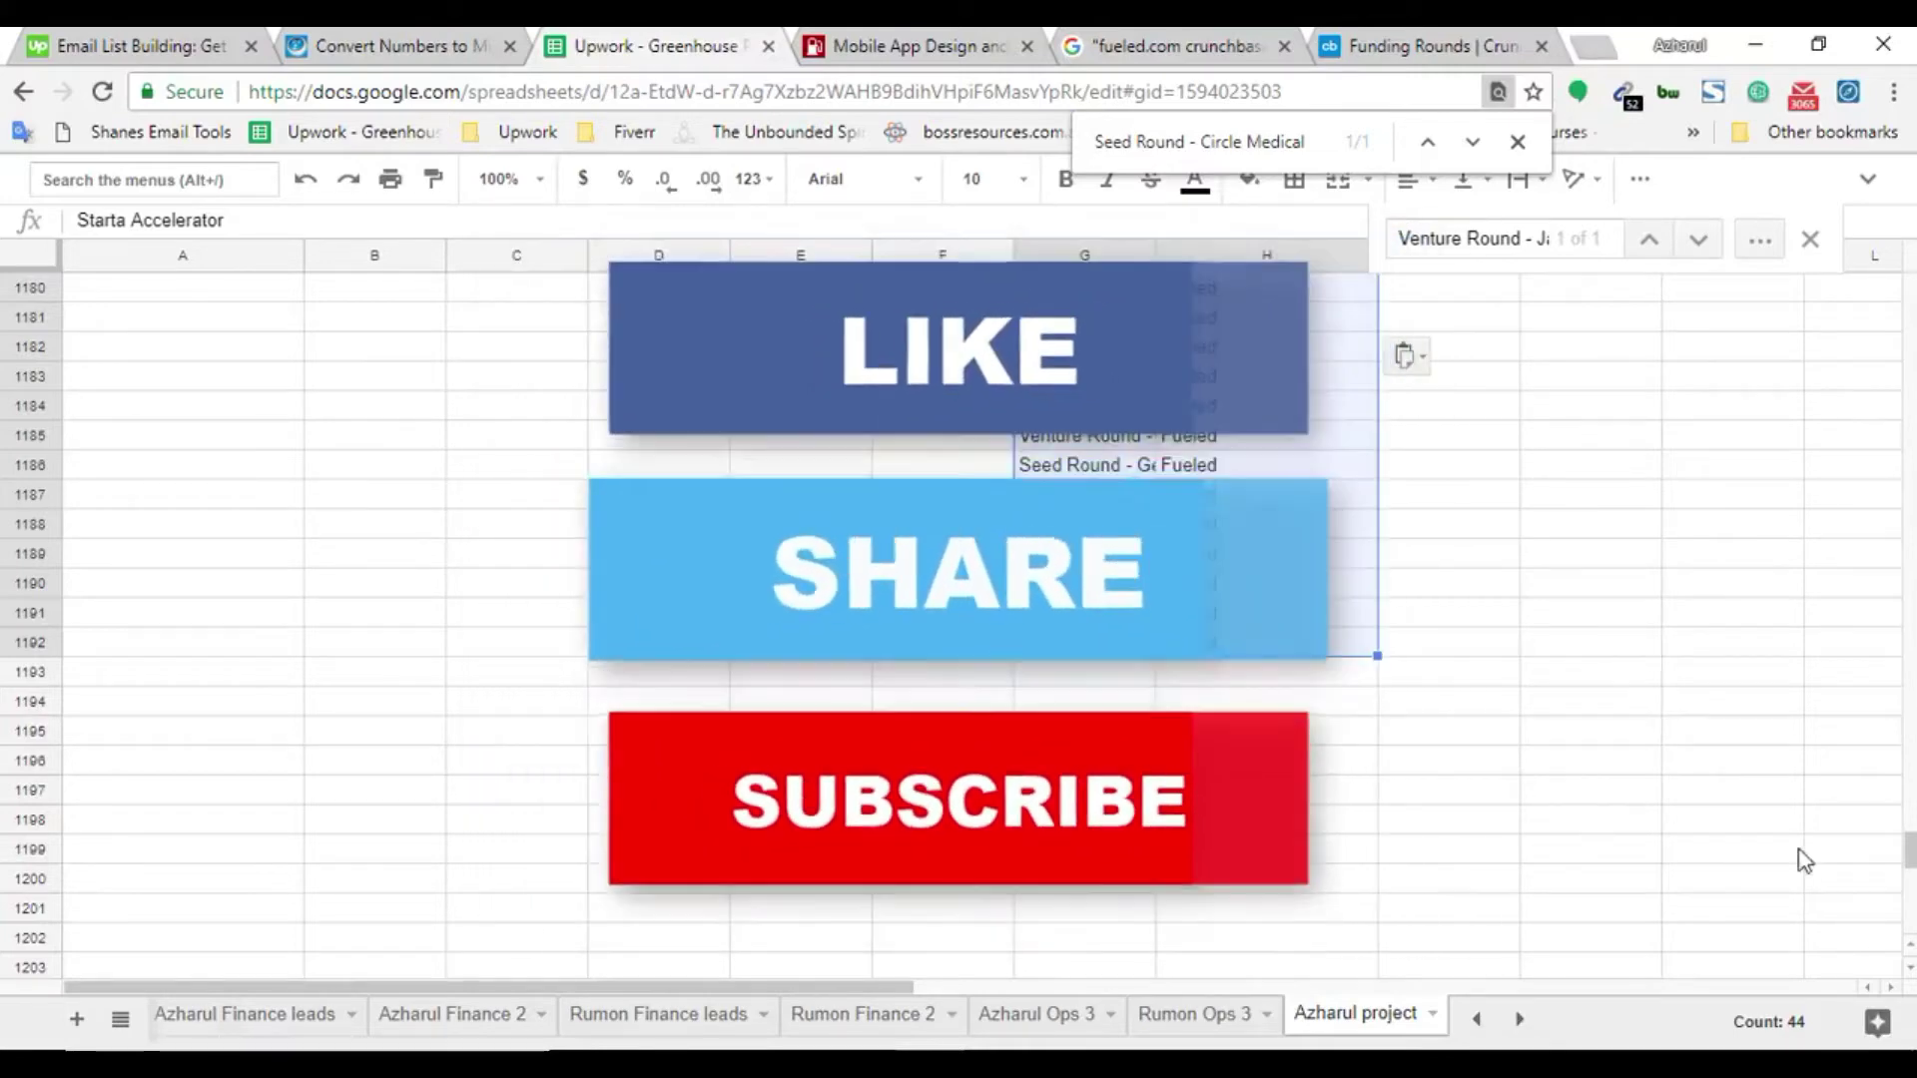
Close the Google search, Crunchbase funding rounds and Fueled website pages, returning to the spreadsheet
click(1224, 45)
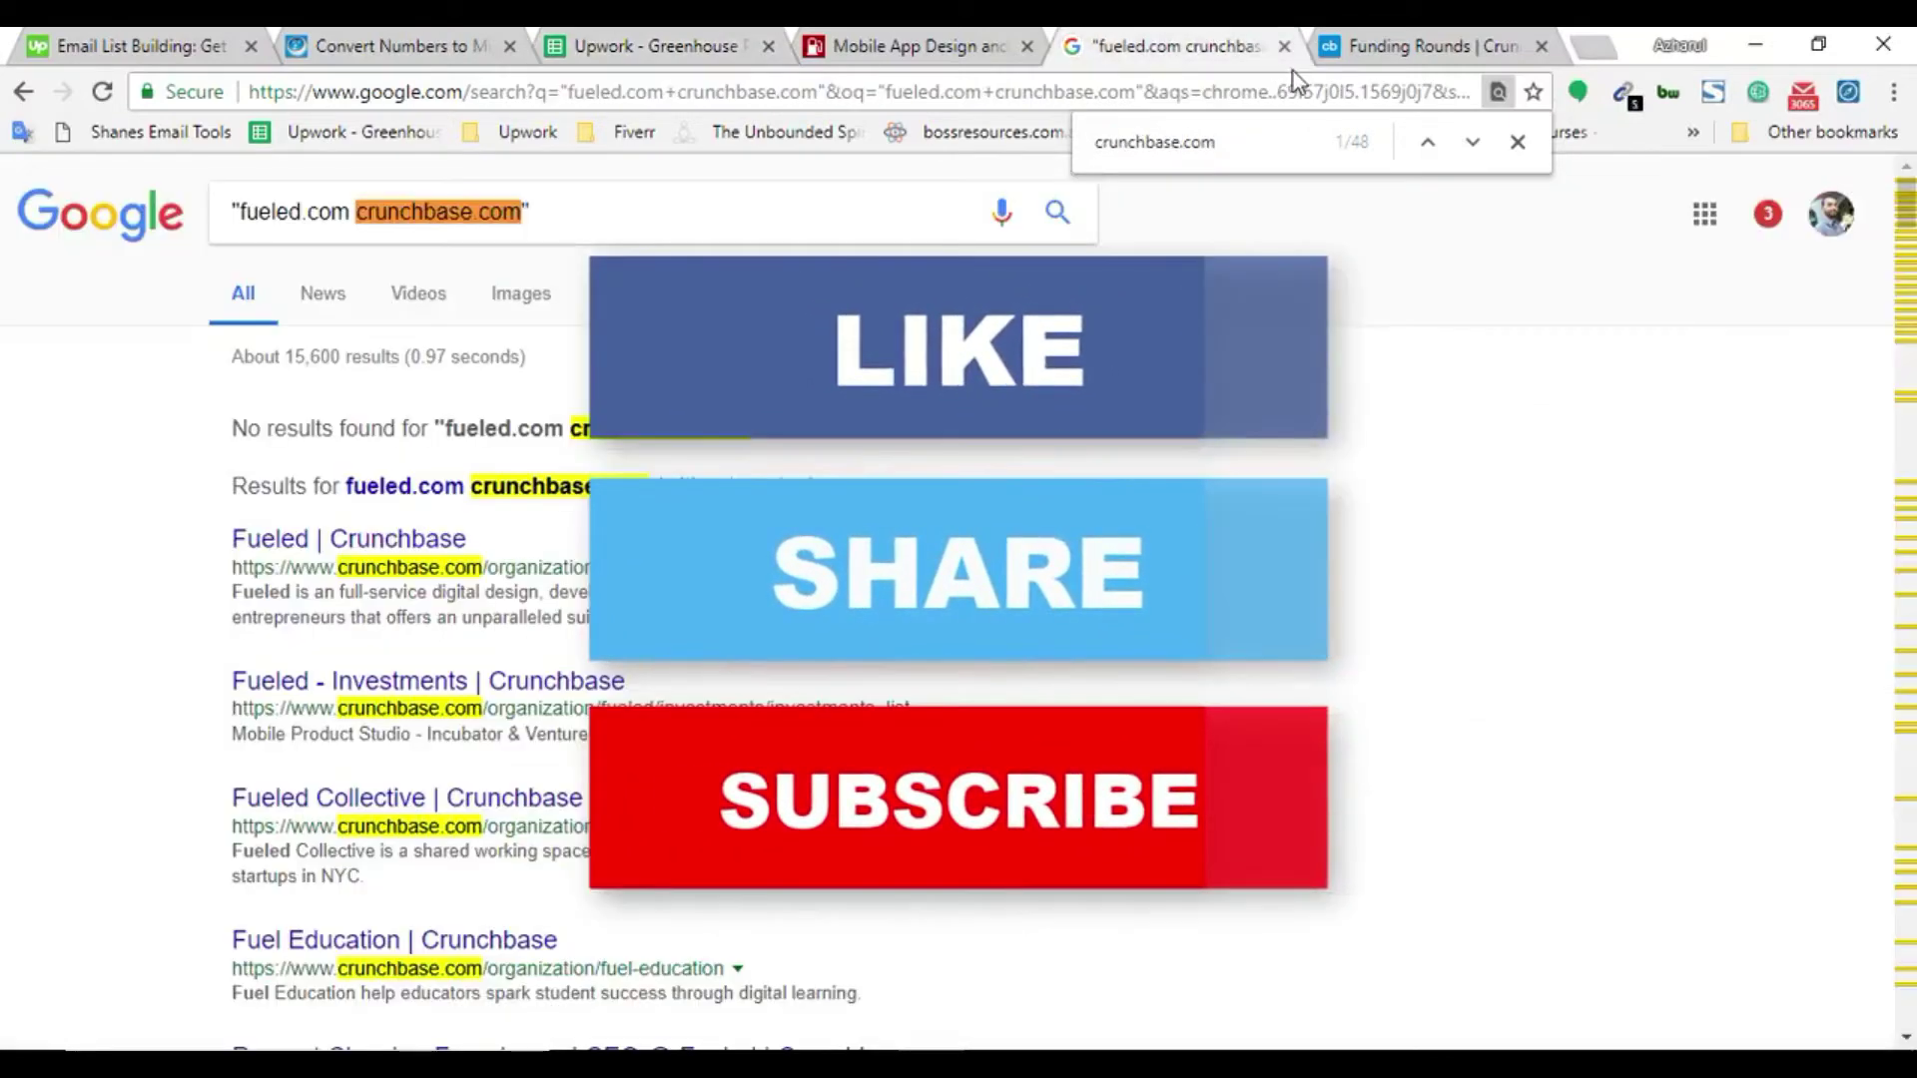
click(1285, 46)
click(1285, 46)
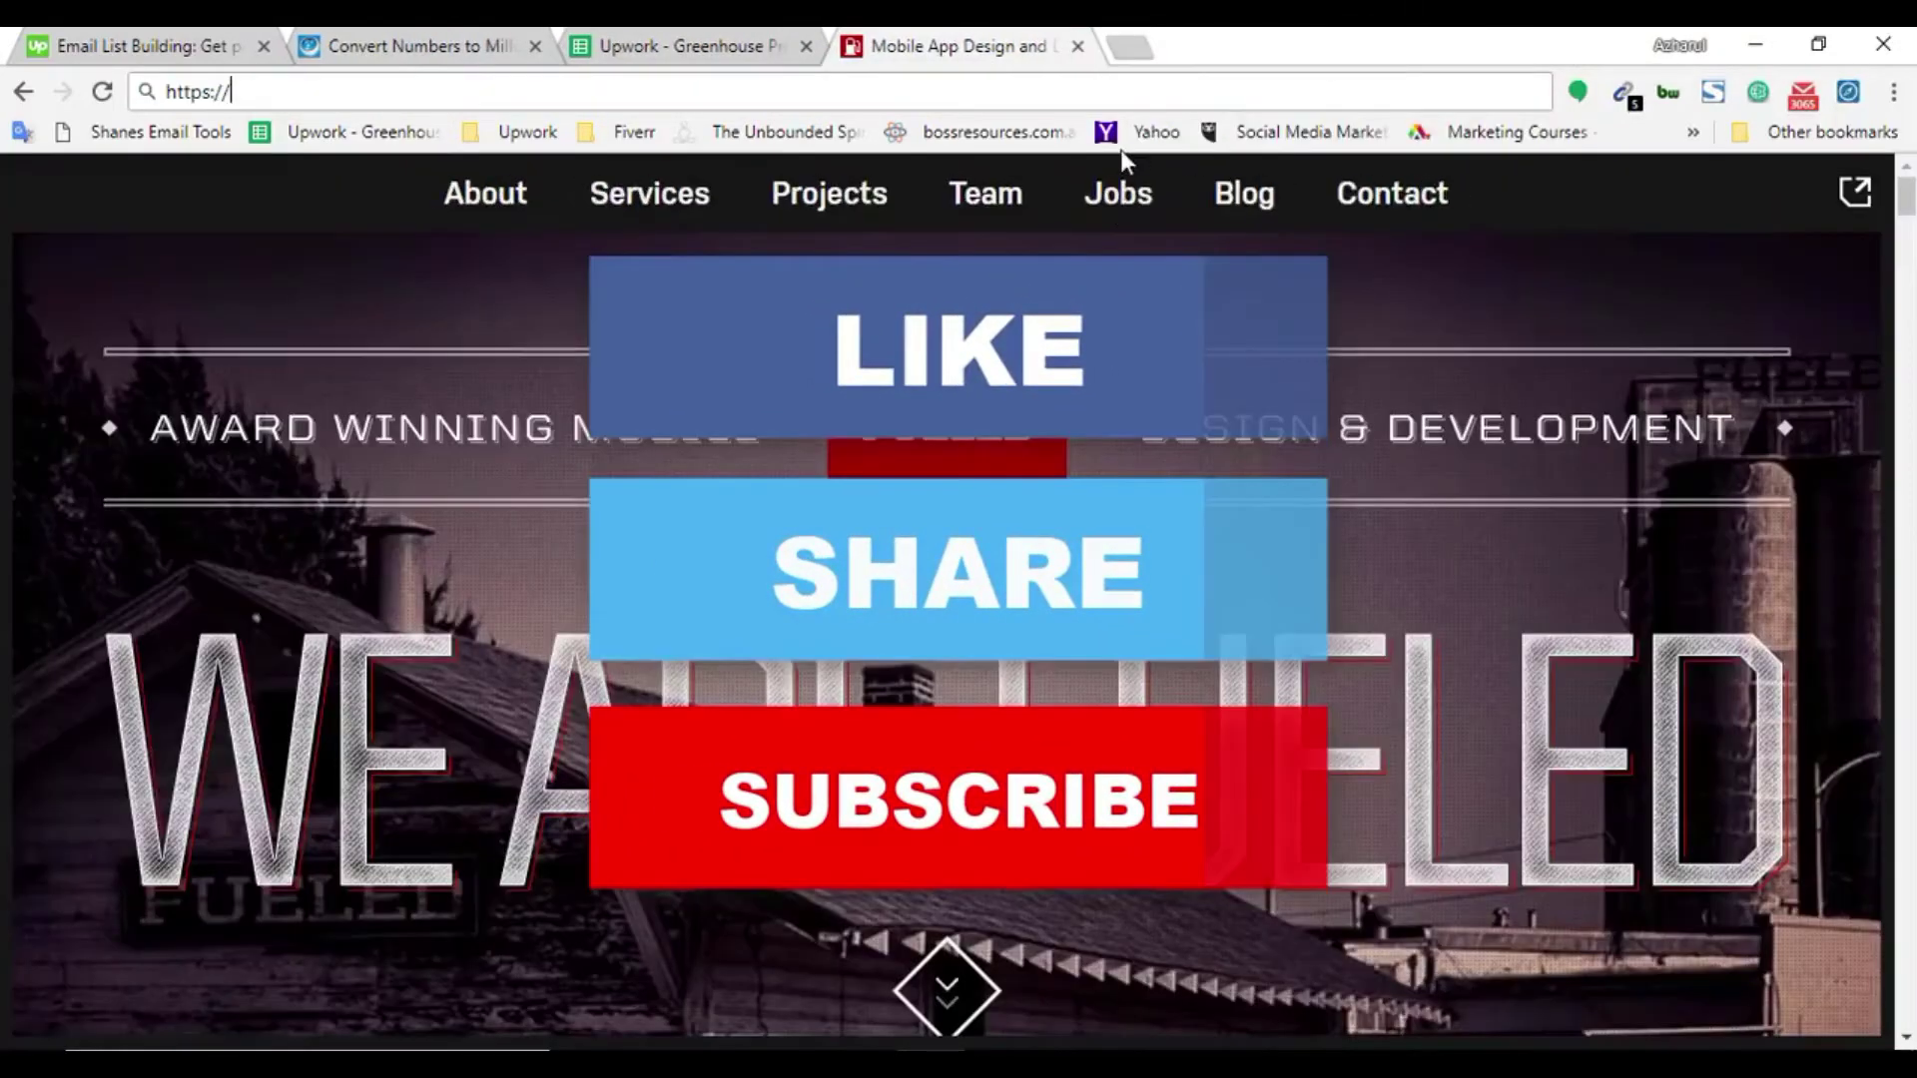
click(1077, 48)
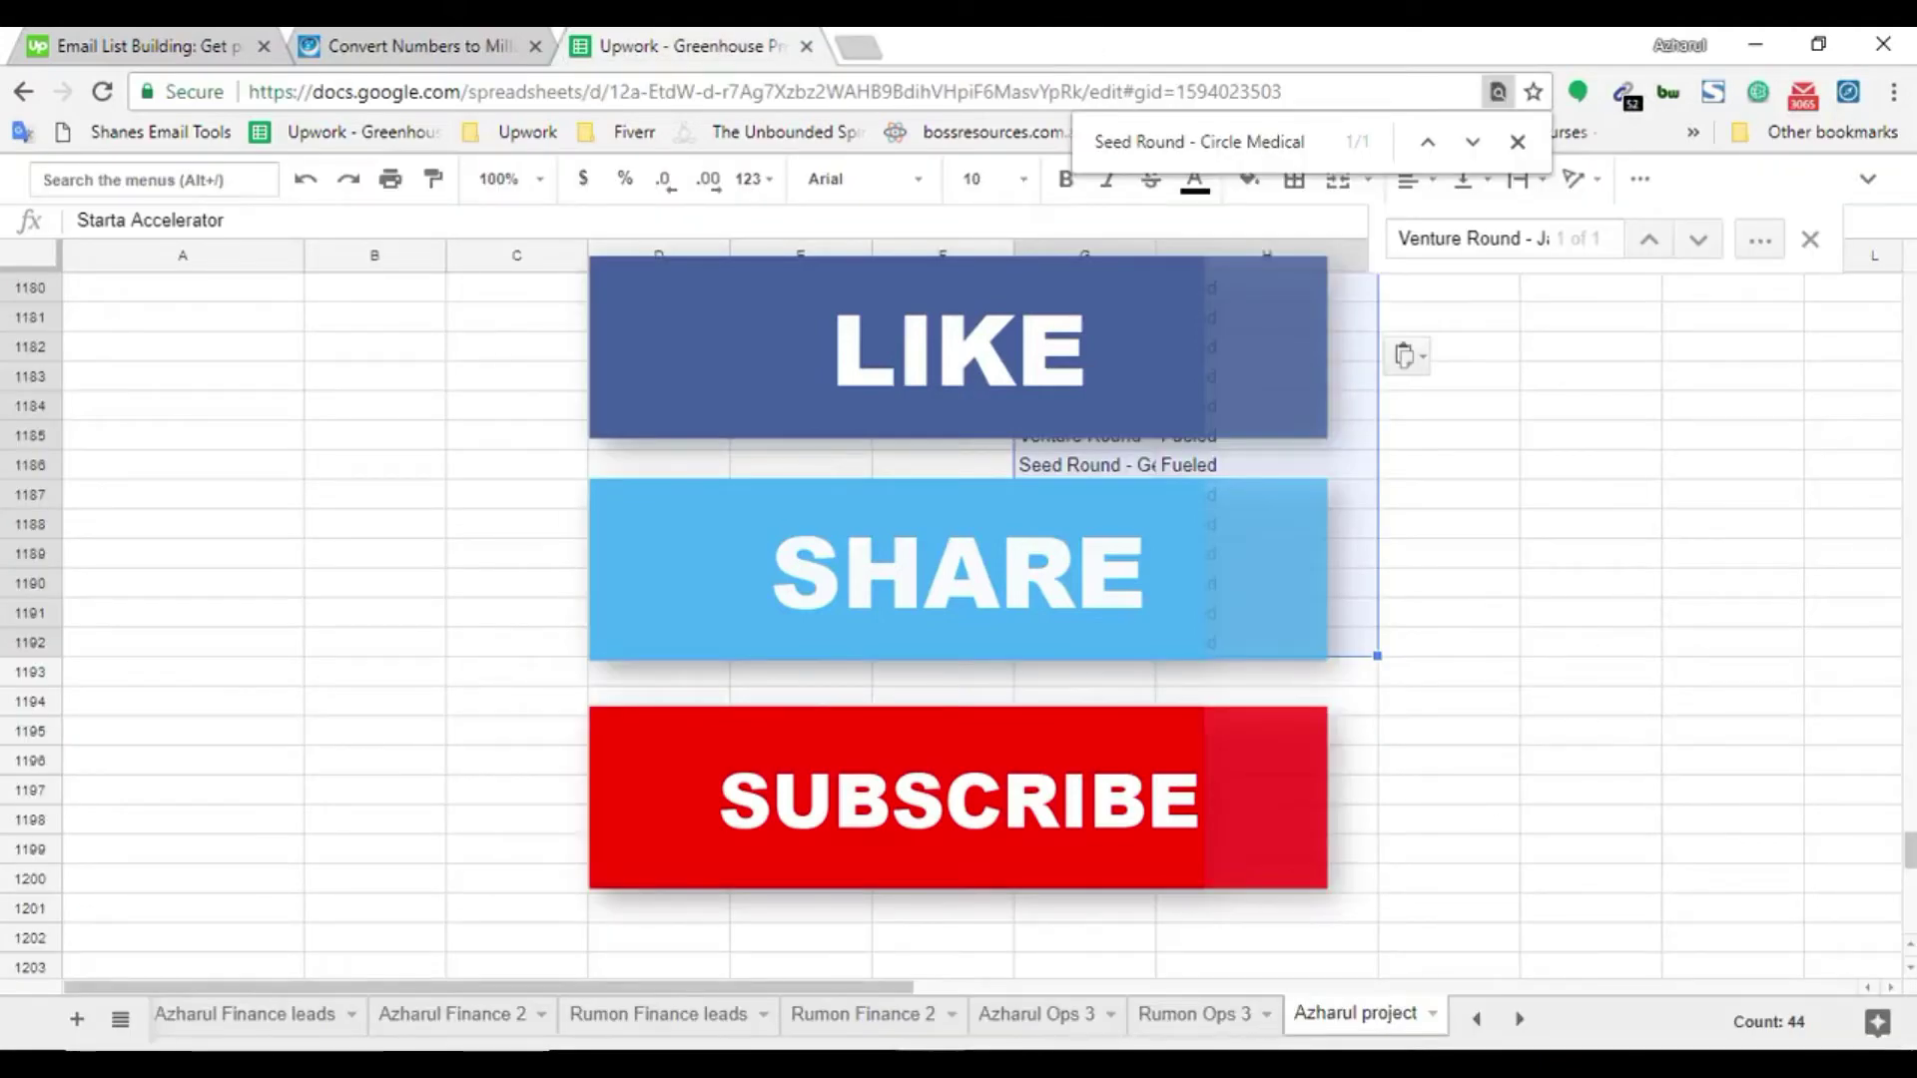
Review the project list's recorded company names, funding amounts and Crunchbase links down to the fueled.com row
scroll(1527, 728, up, 20)
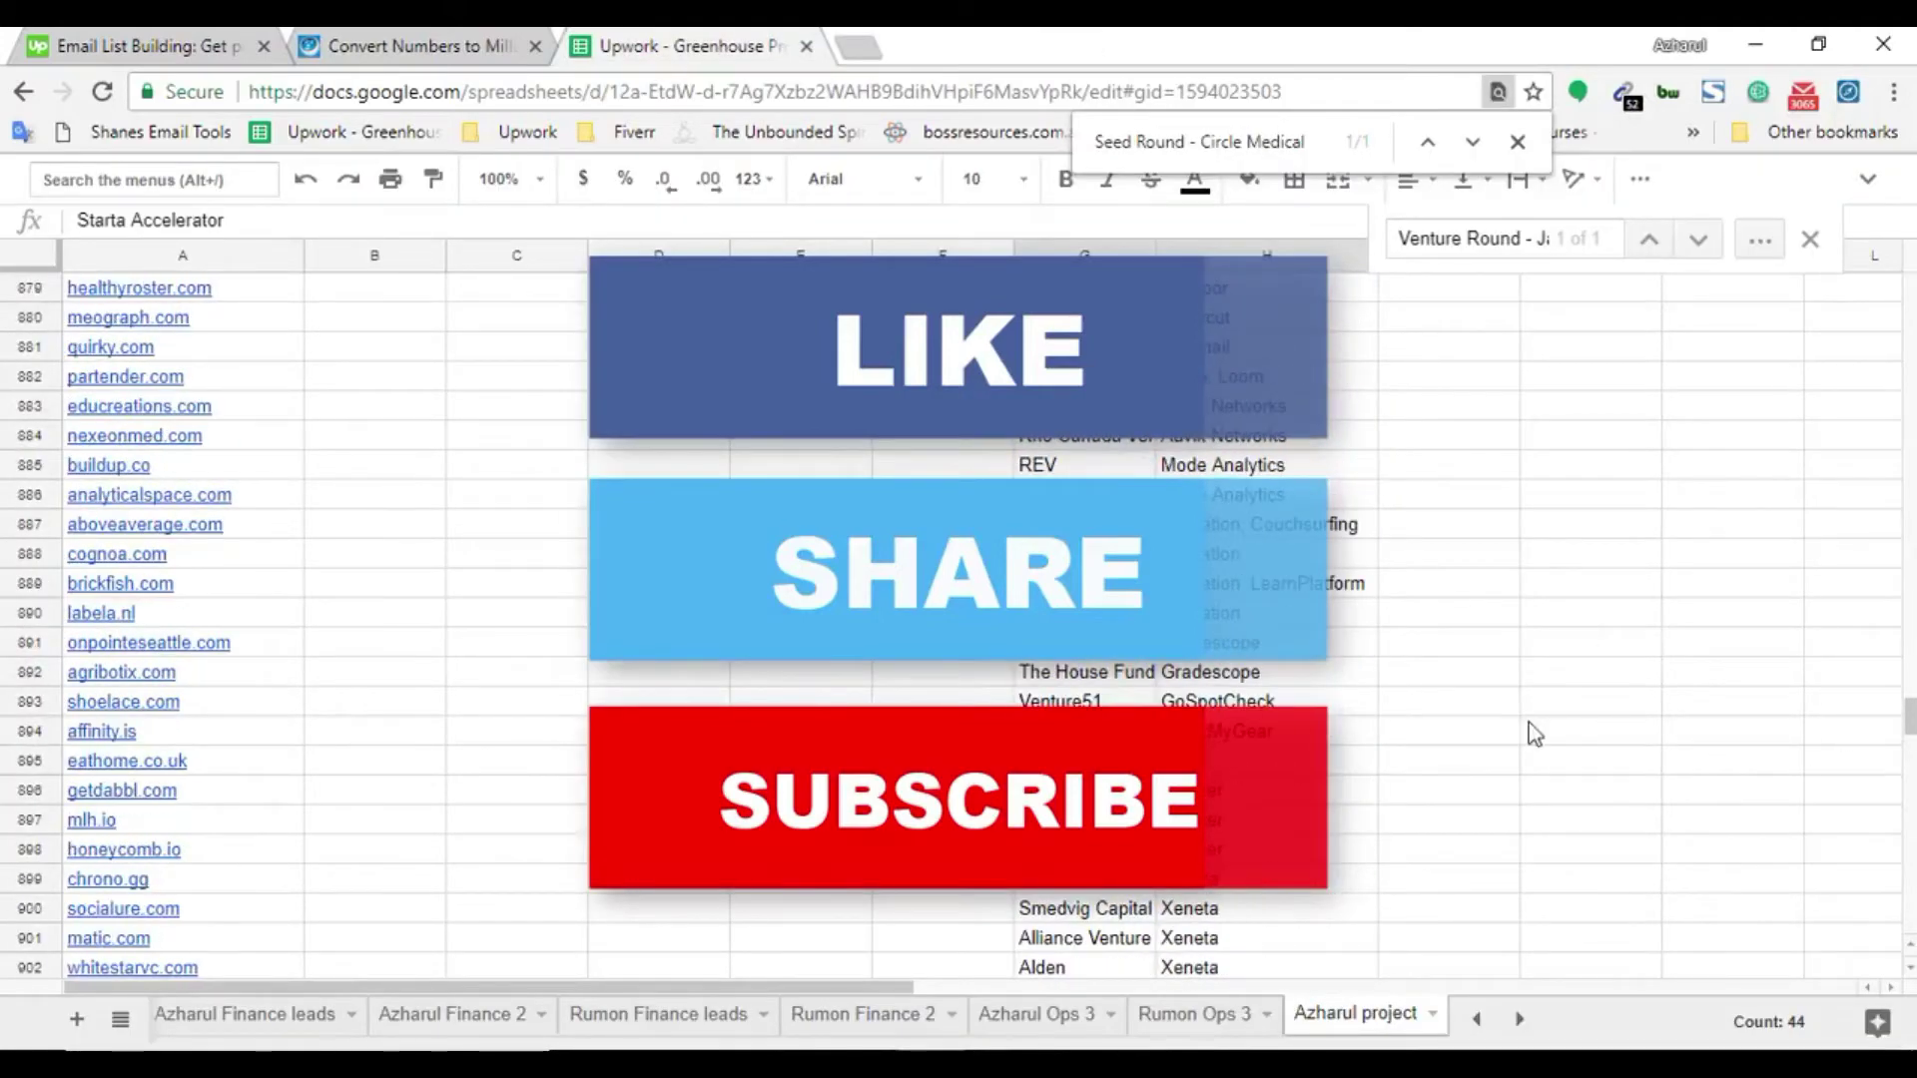
scroll(1911, 789, up, 10)
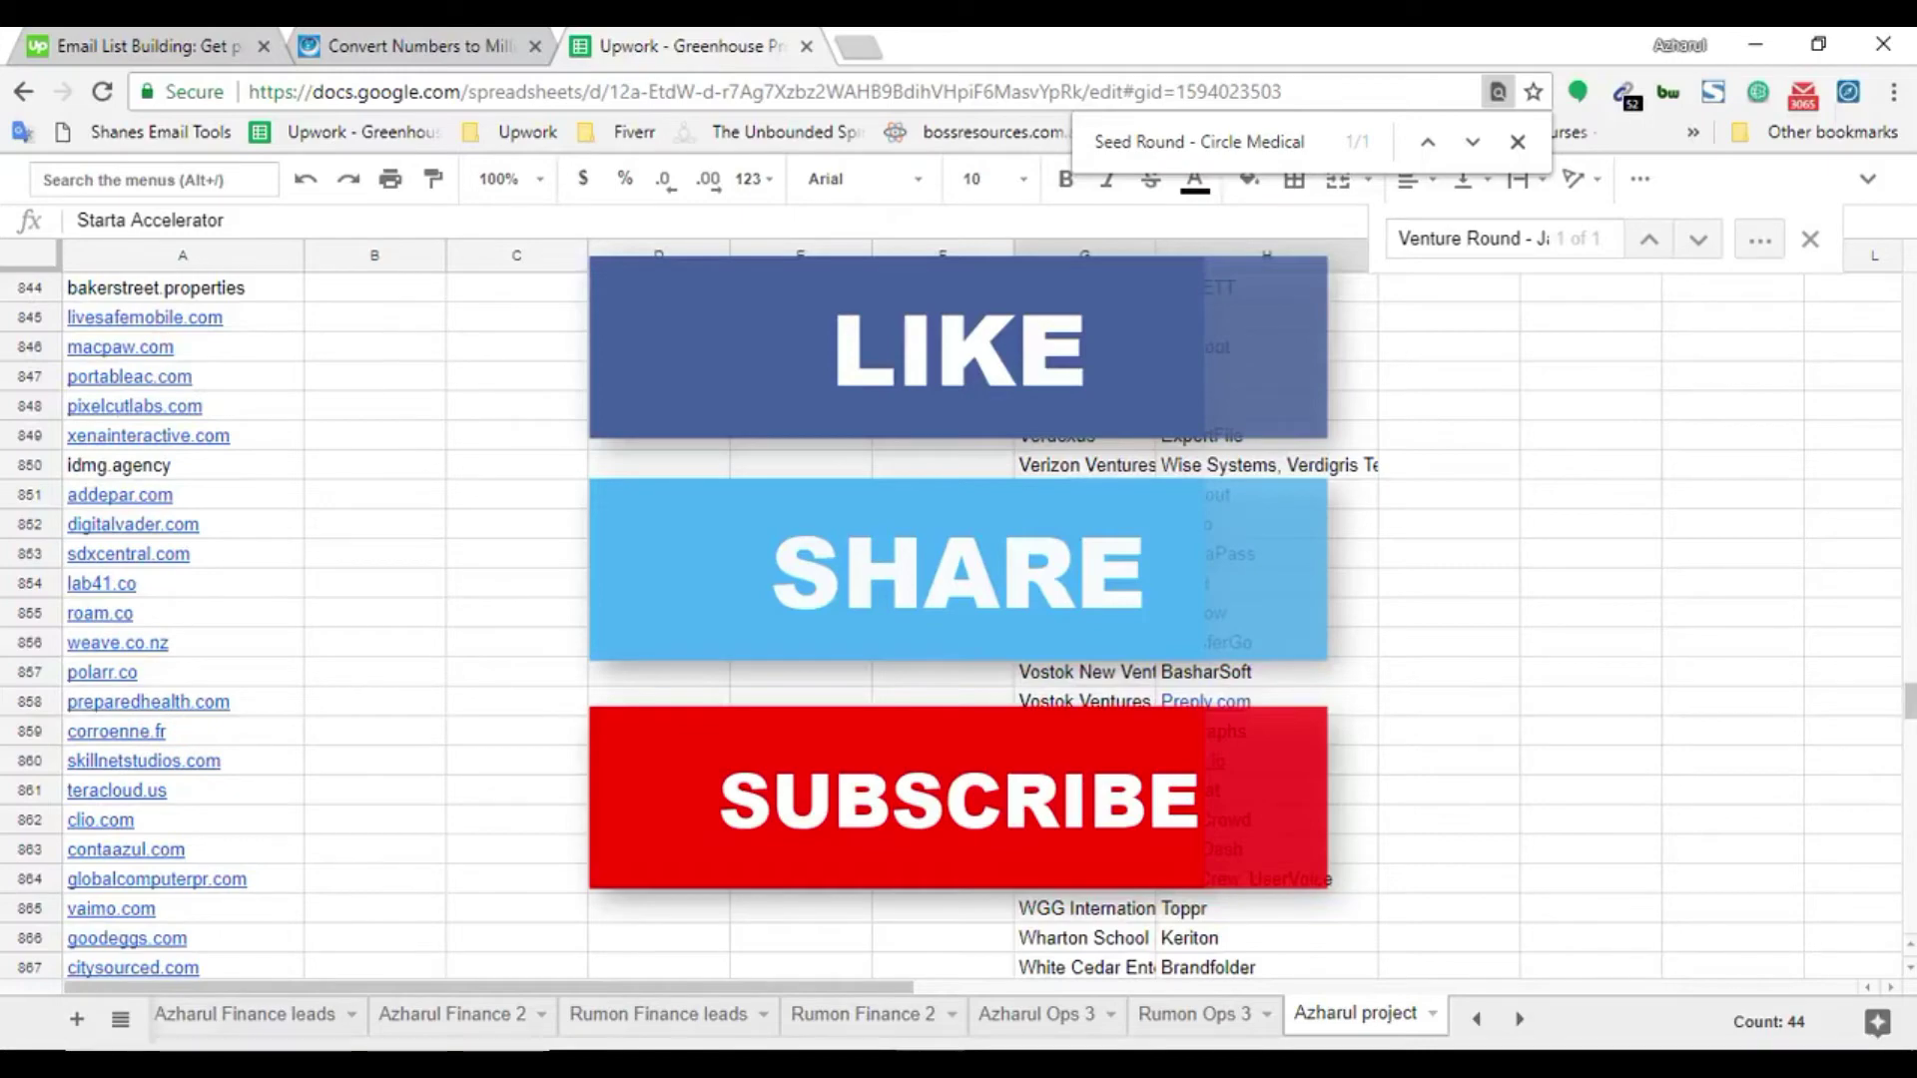
scroll(959, 627, up, 15)
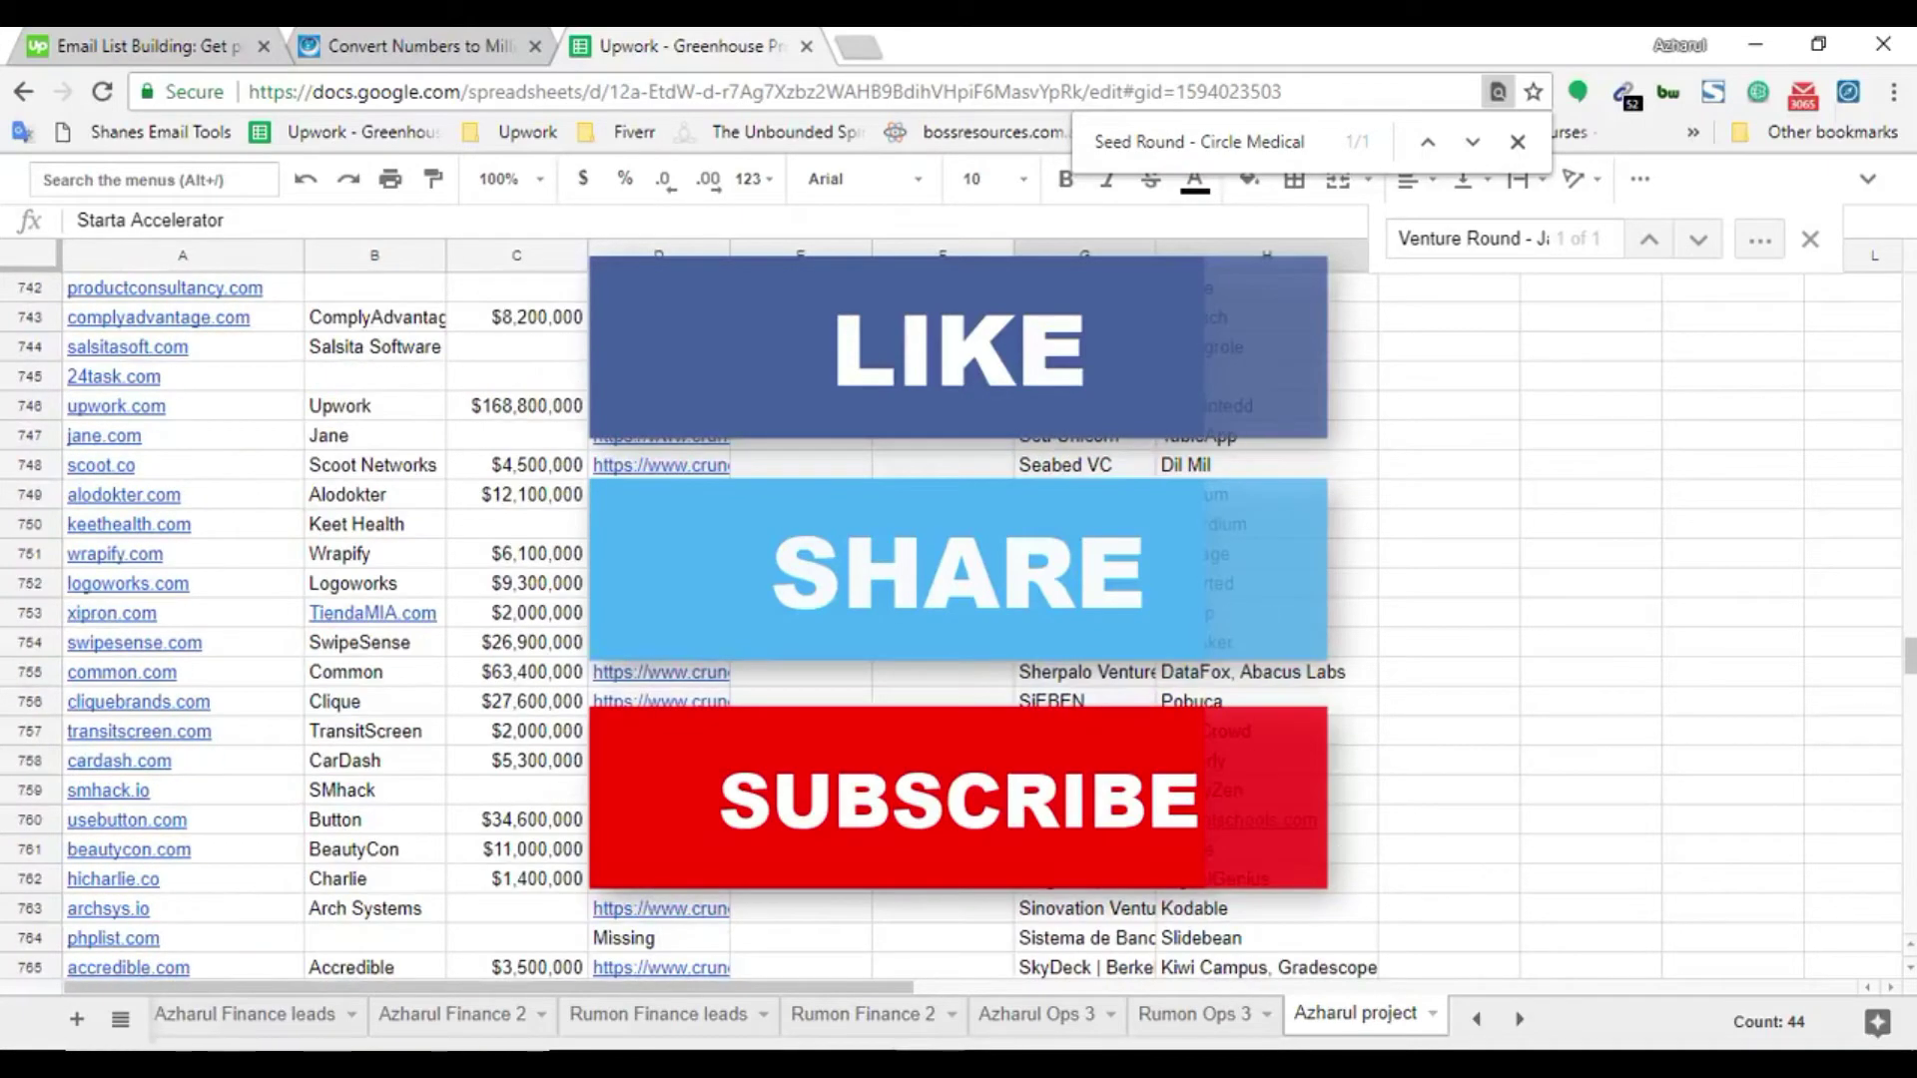
scroll(232, 784, down, 15)
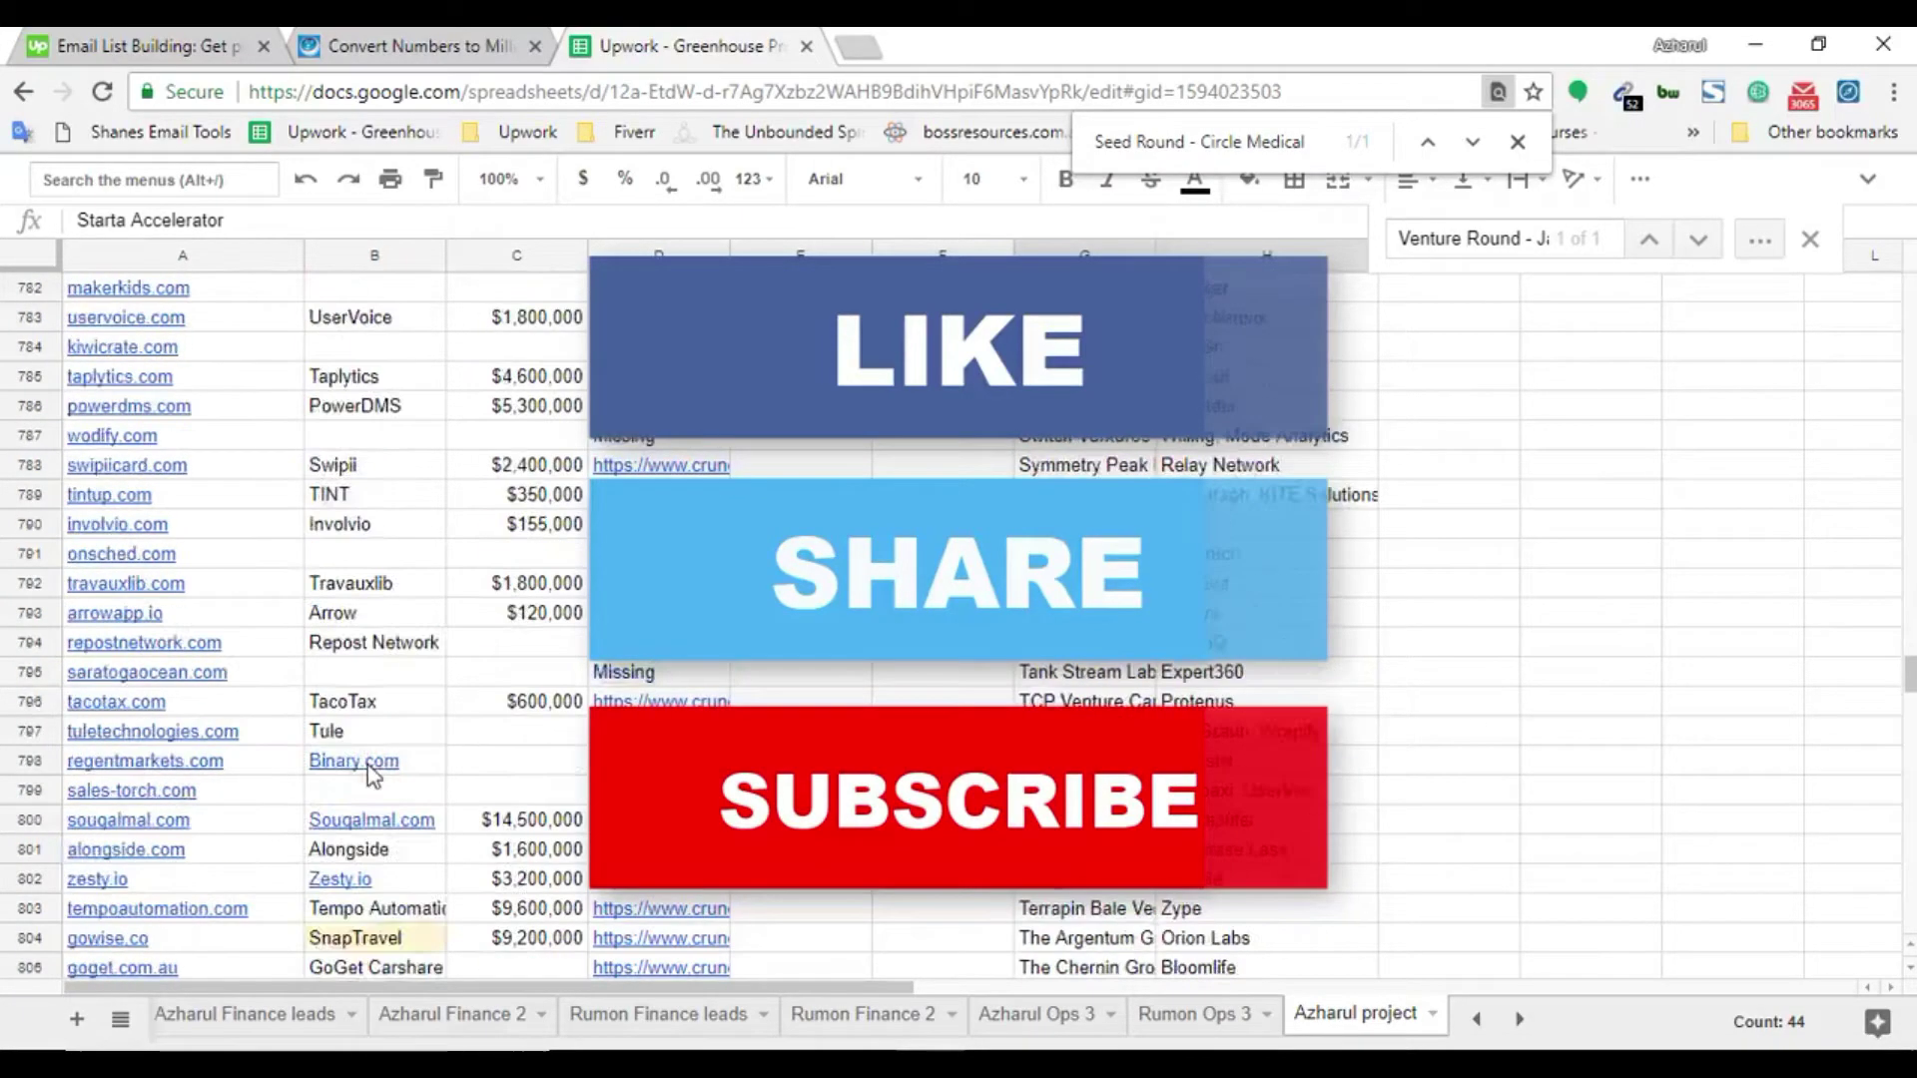
scroll(585, 731, down, 3)
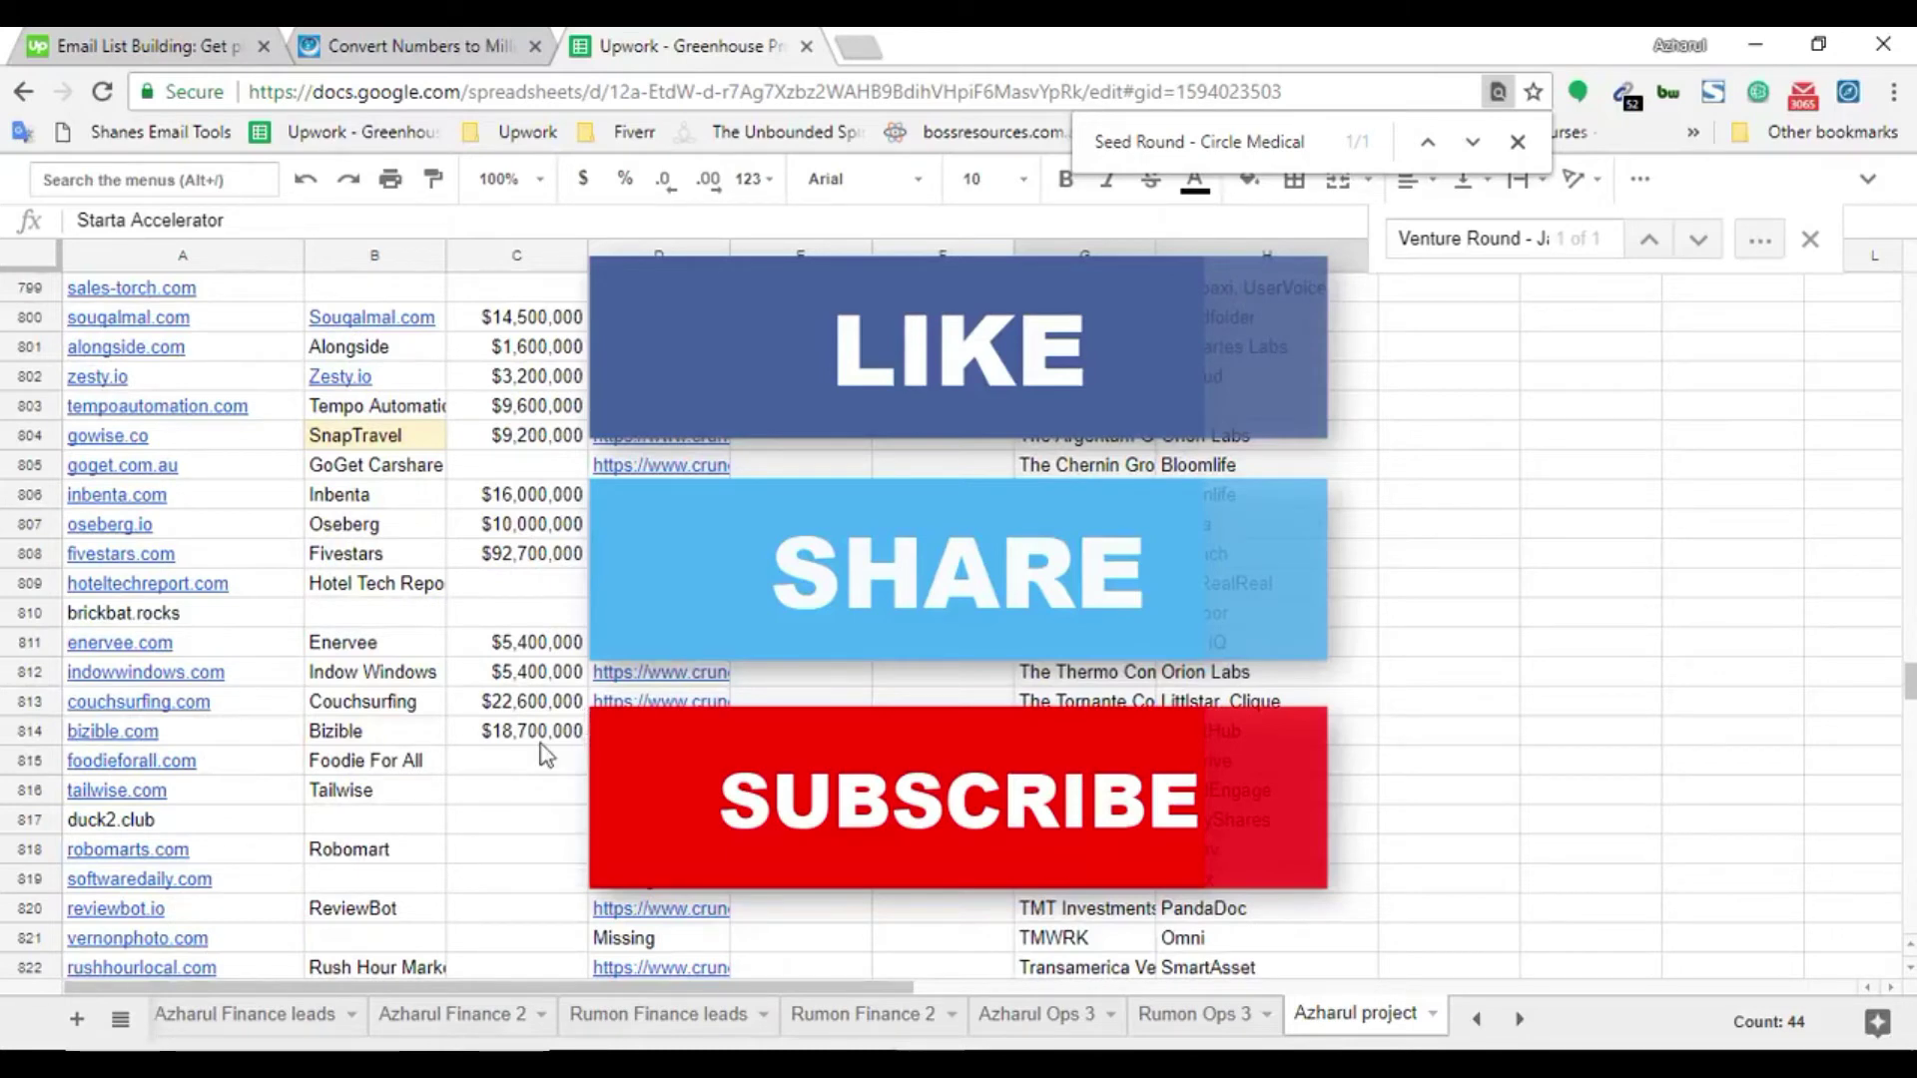
scroll(544, 756, down, 4)
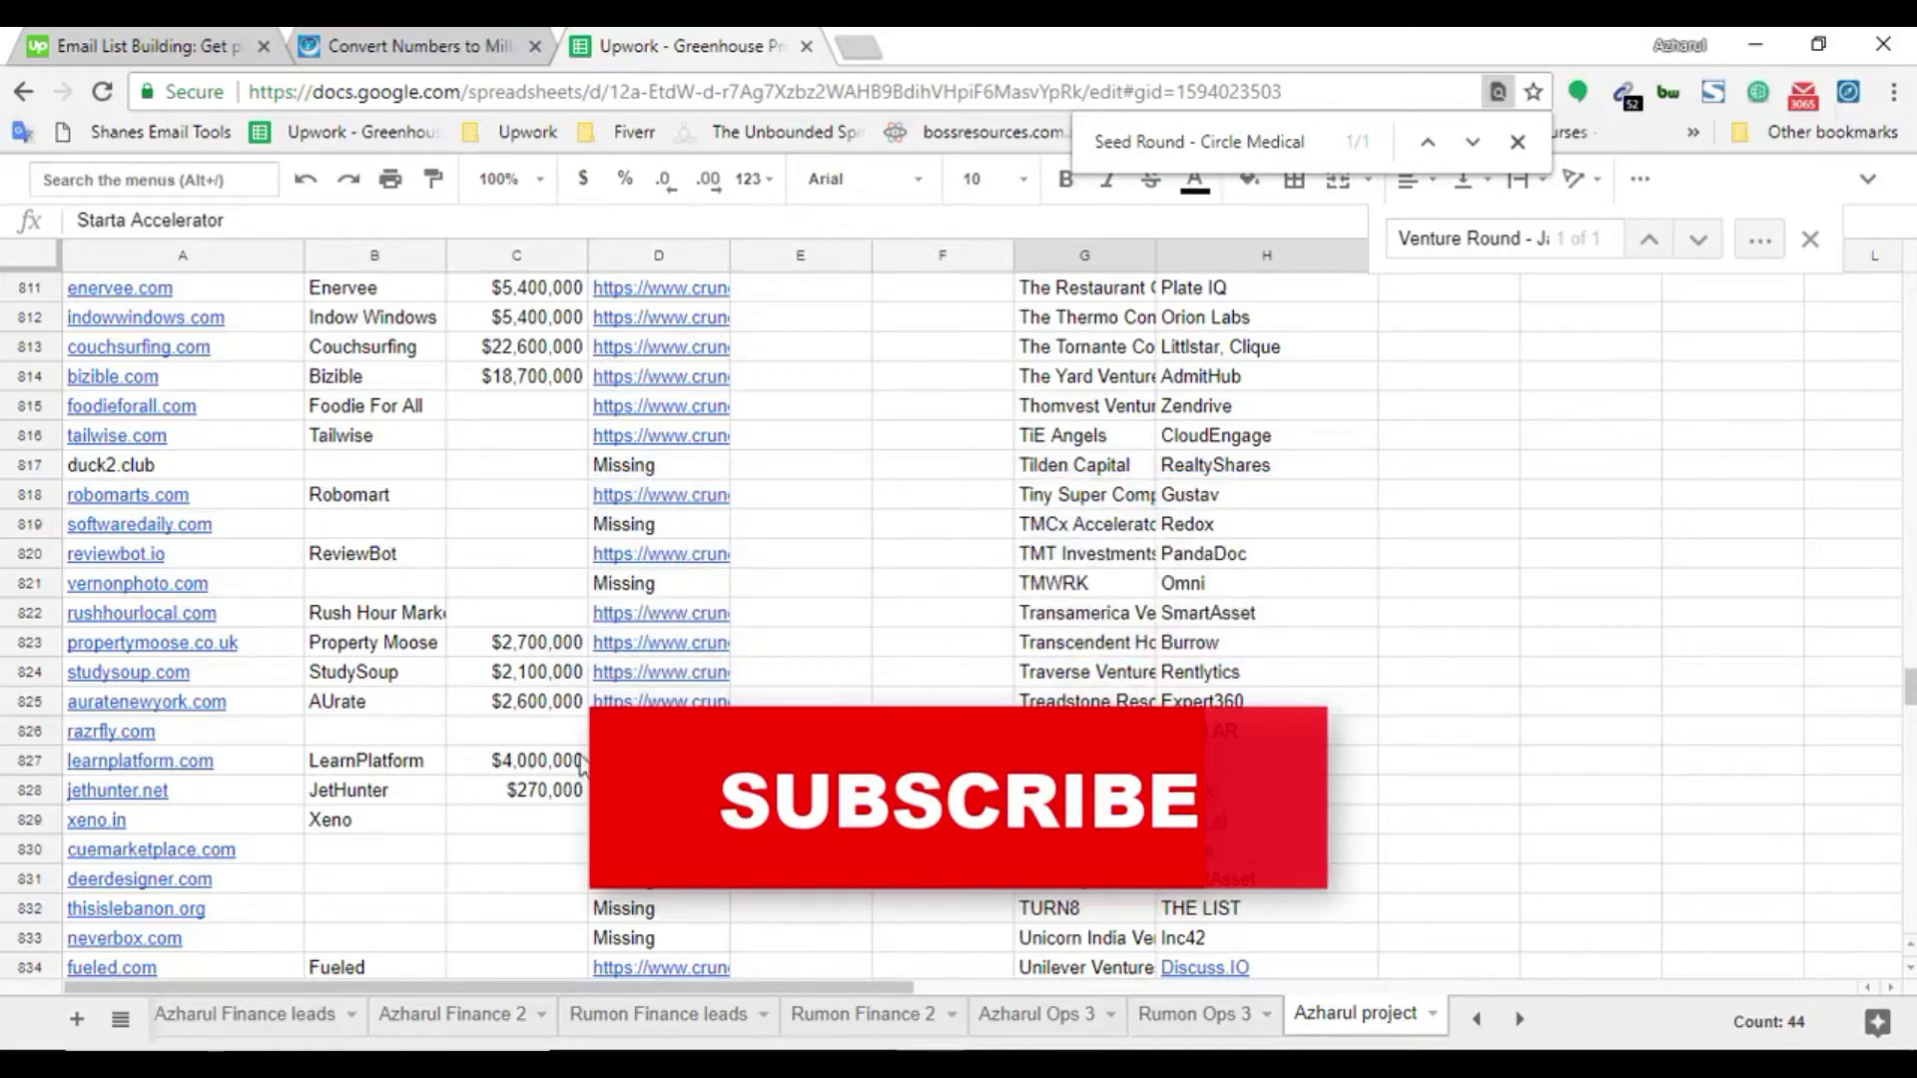
scroll(959, 620, down, 15)
scroll(958, 620, up, 12)
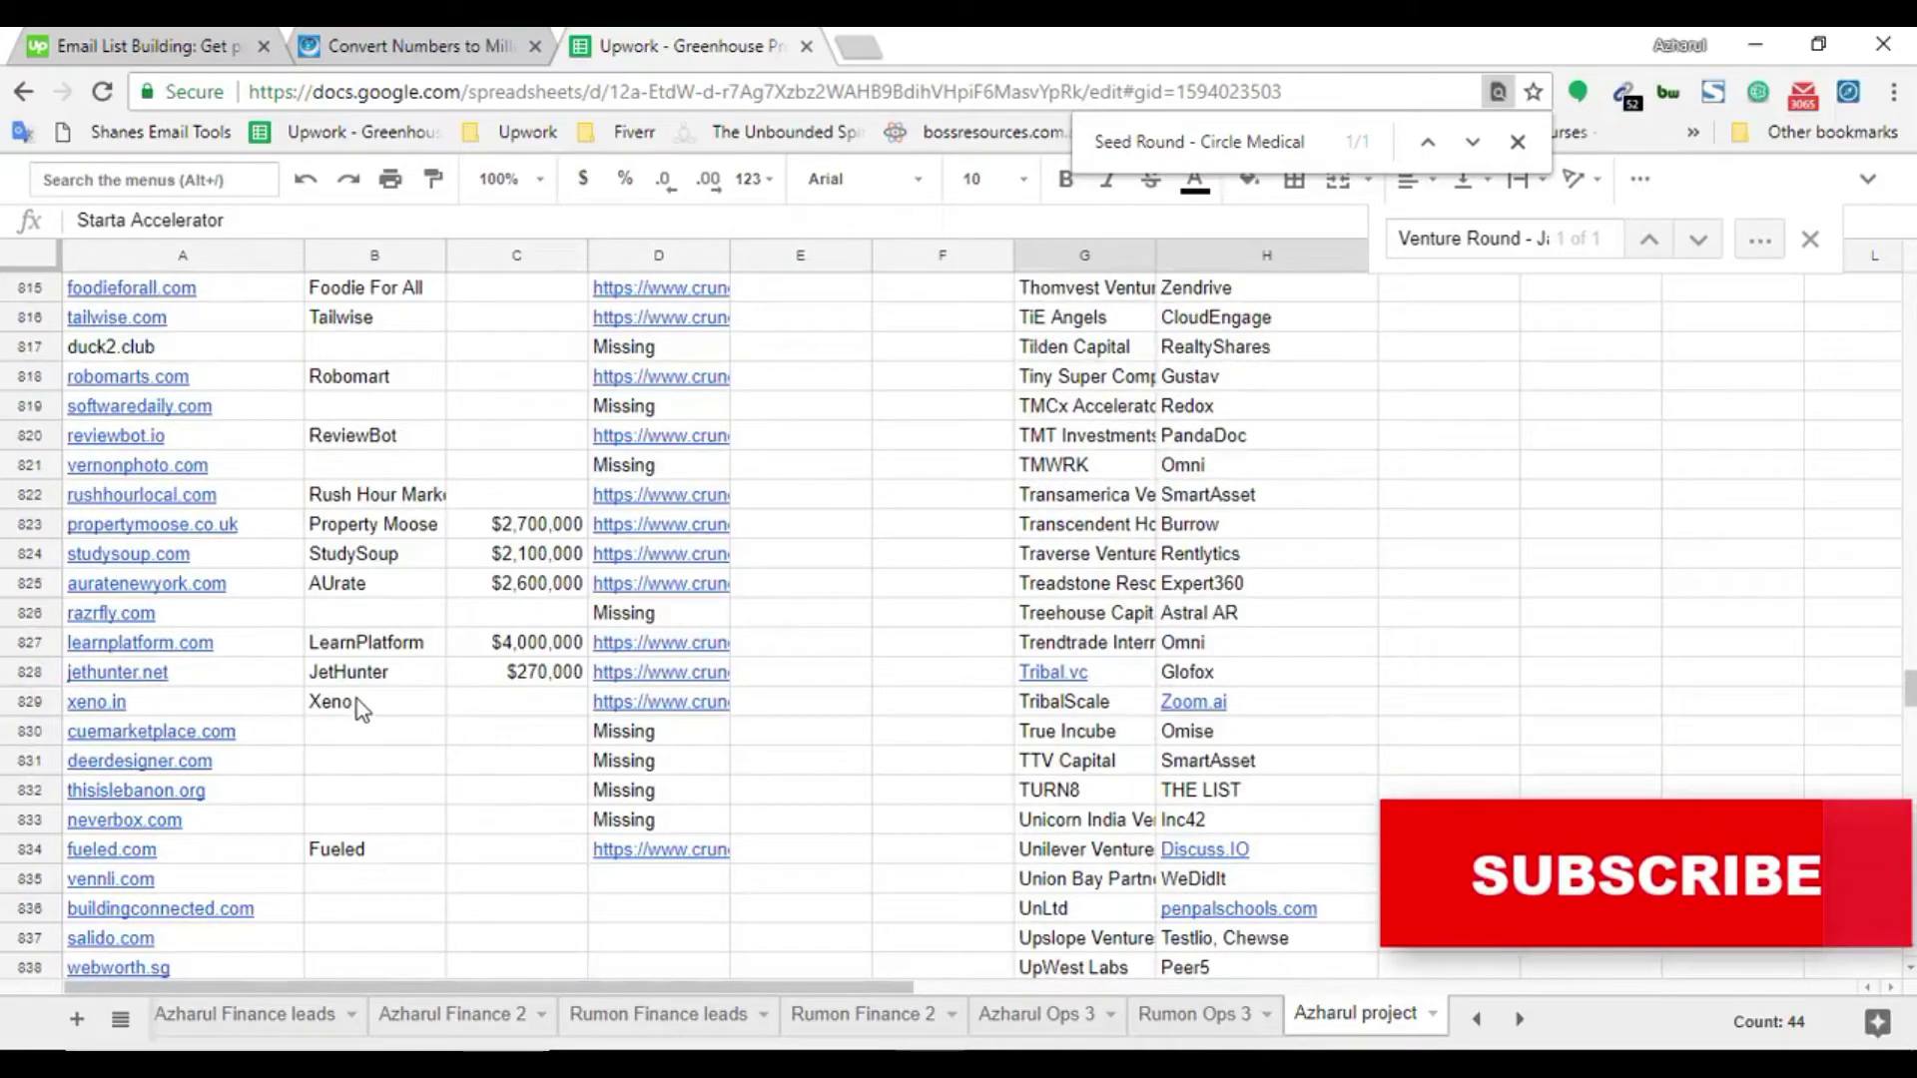
Examine the company name, funding and profile link entries in rows 828 to 834, from JetHunter to Fueled
drag(356, 699, 649, 892)
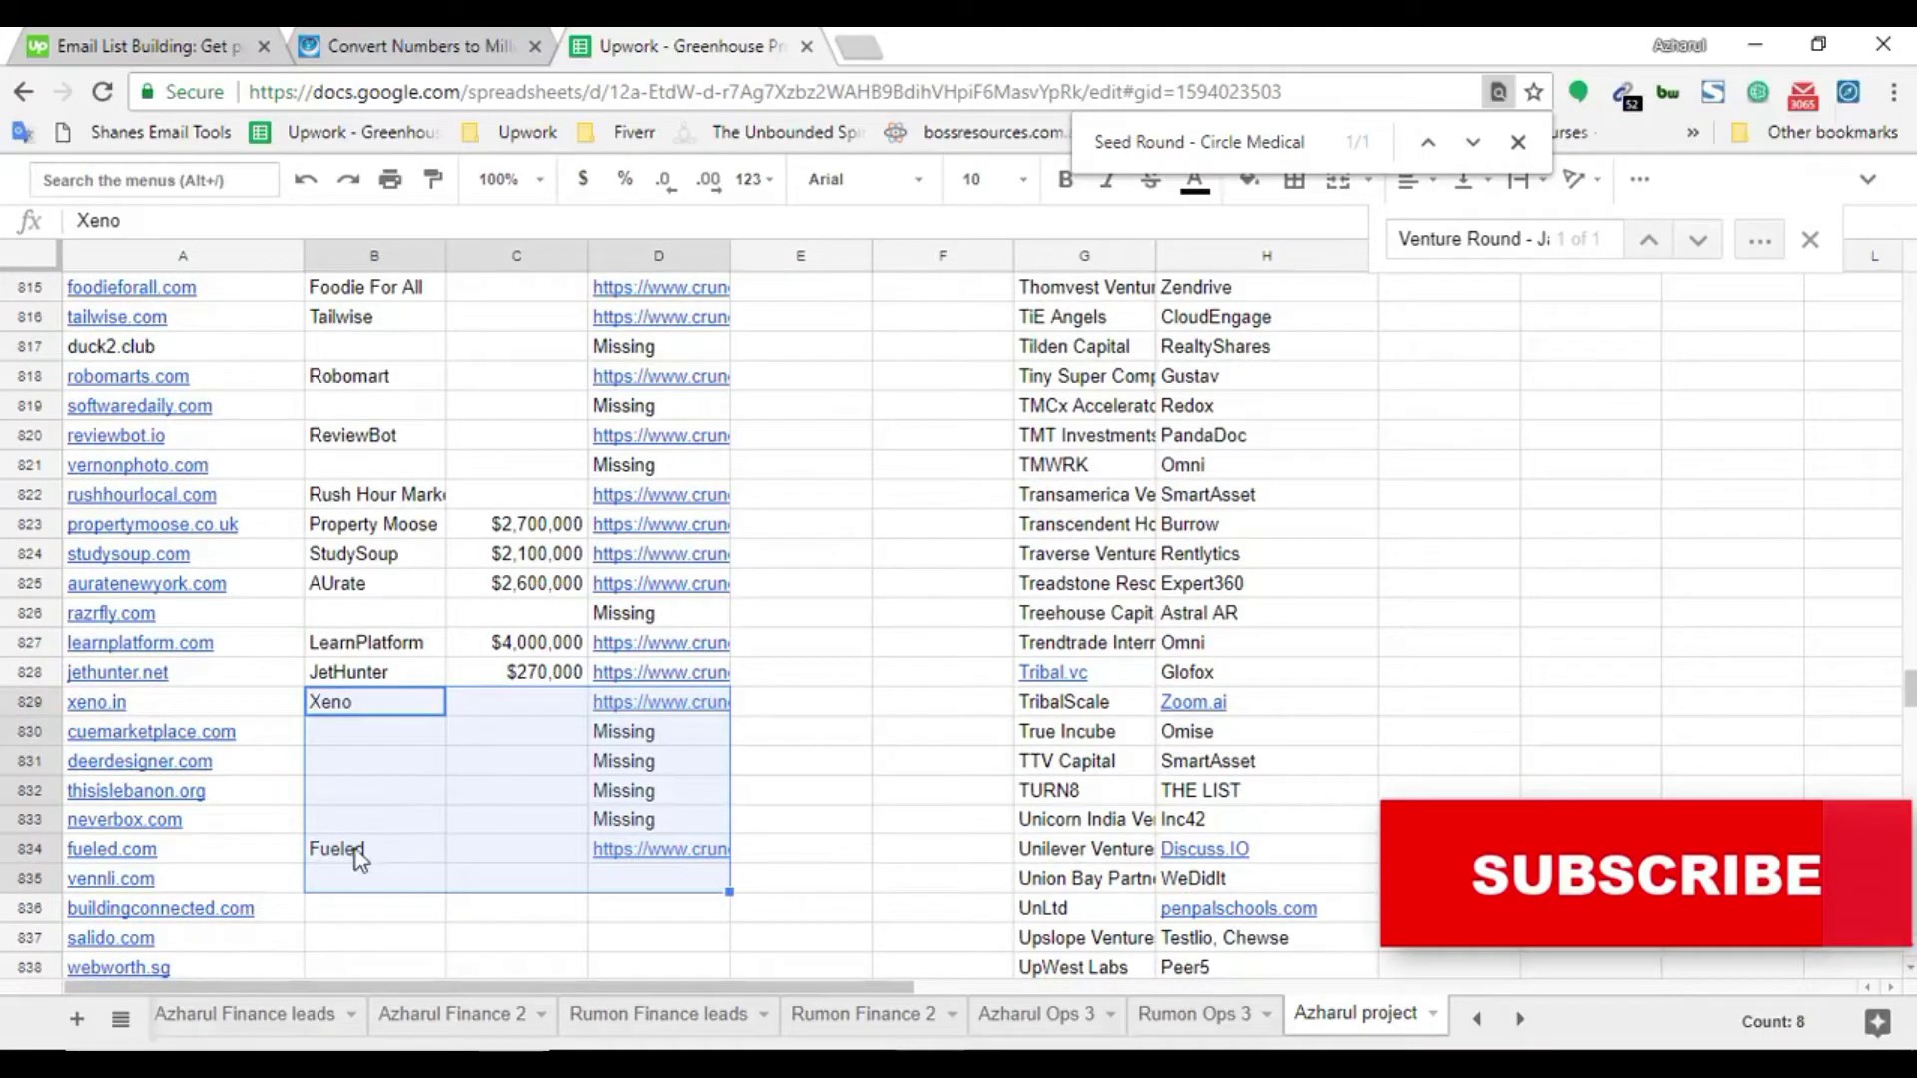
drag(374, 672, 366, 865)
drag(391, 679, 629, 687)
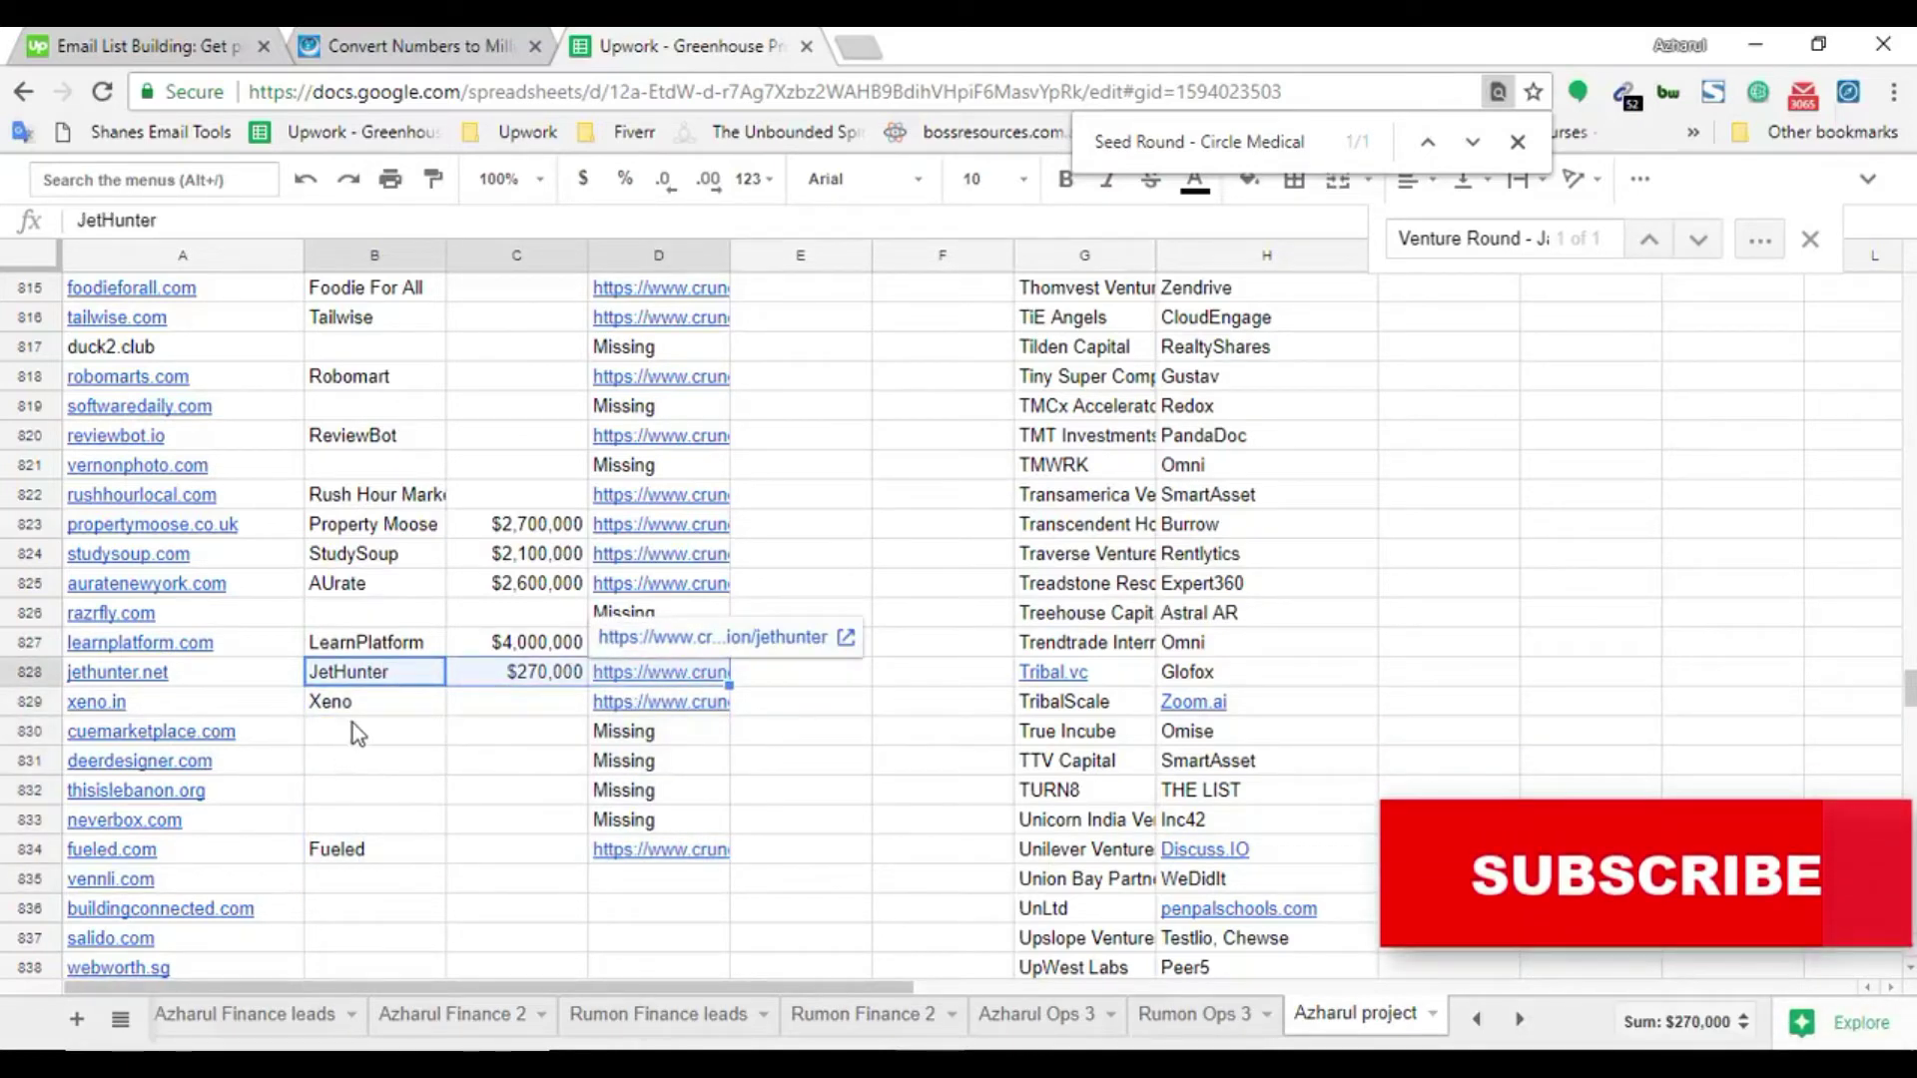
drag(354, 704, 436, 854)
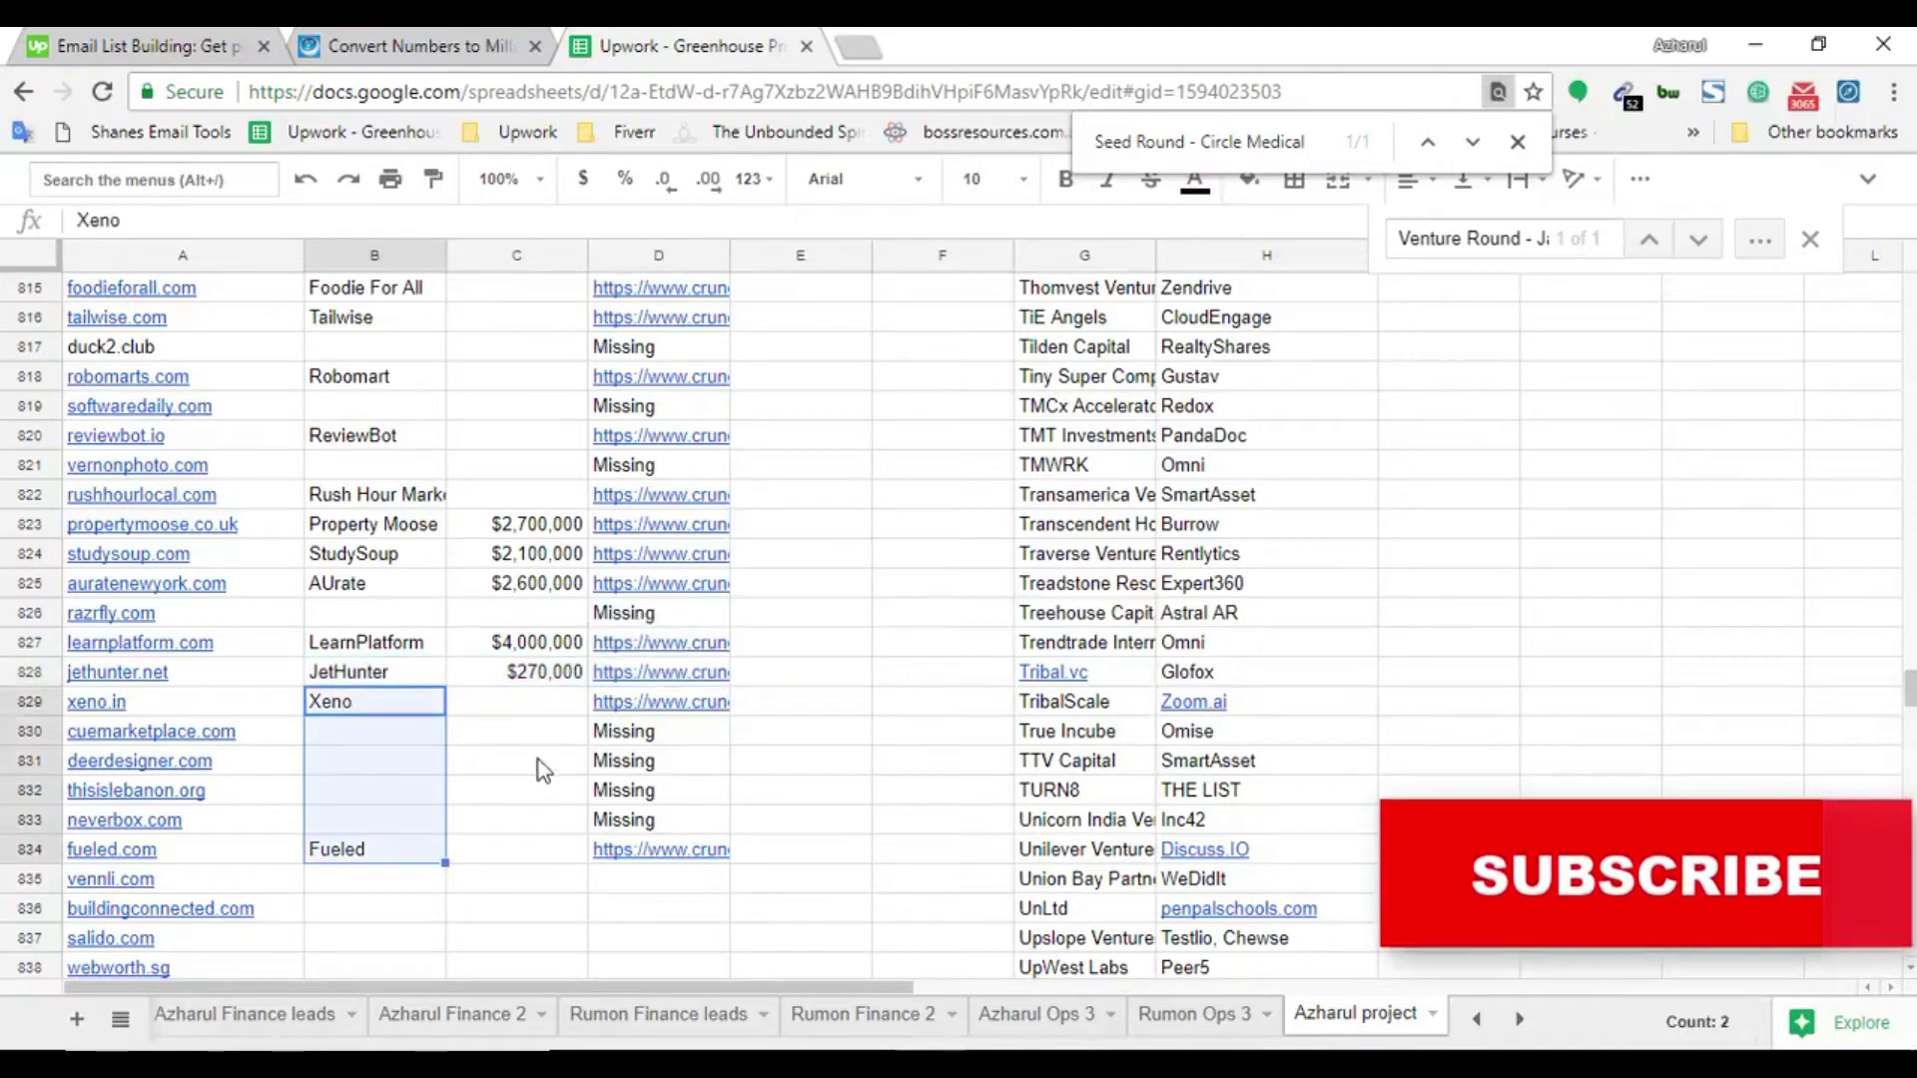
drag(535, 715, 535, 856)
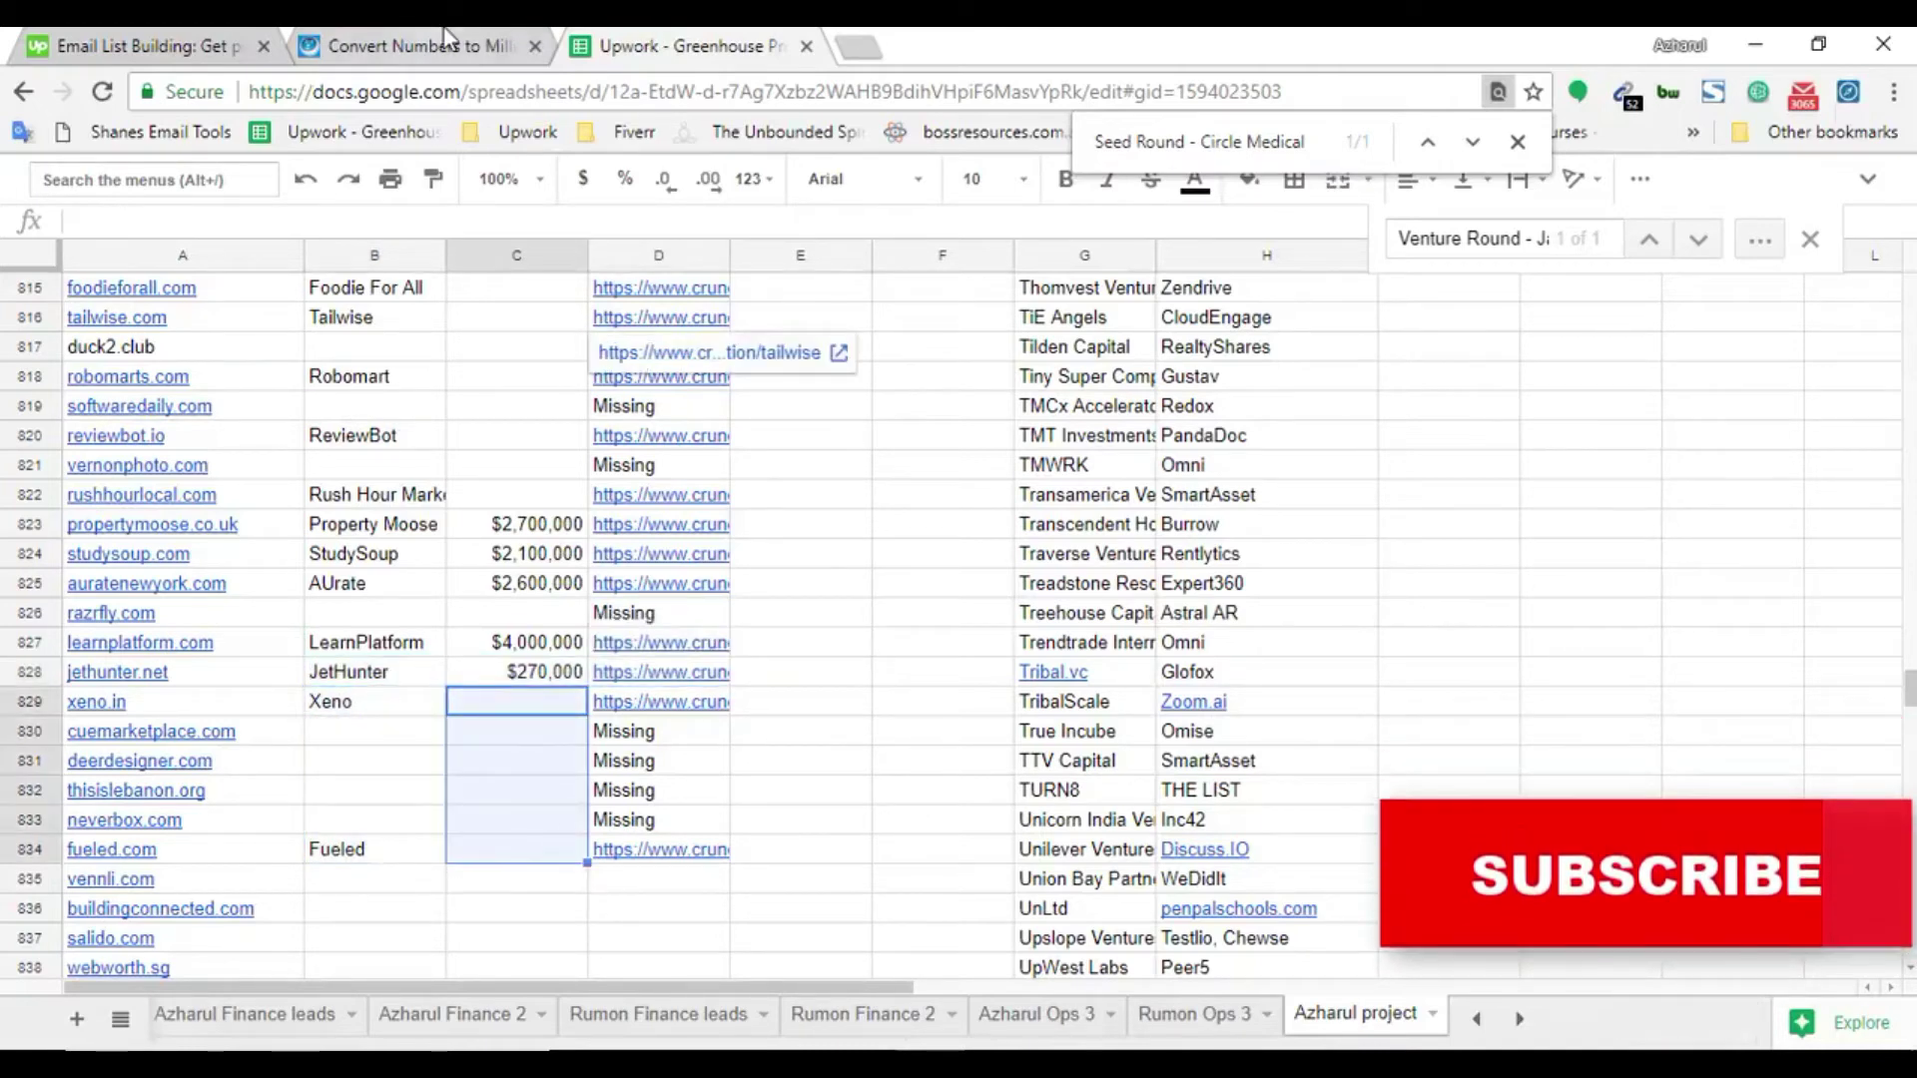
View the number converter page and the Upwork contract's time and earnings, and return to the project spreadsheet
click(446, 42)
key(ctrl+Tab)
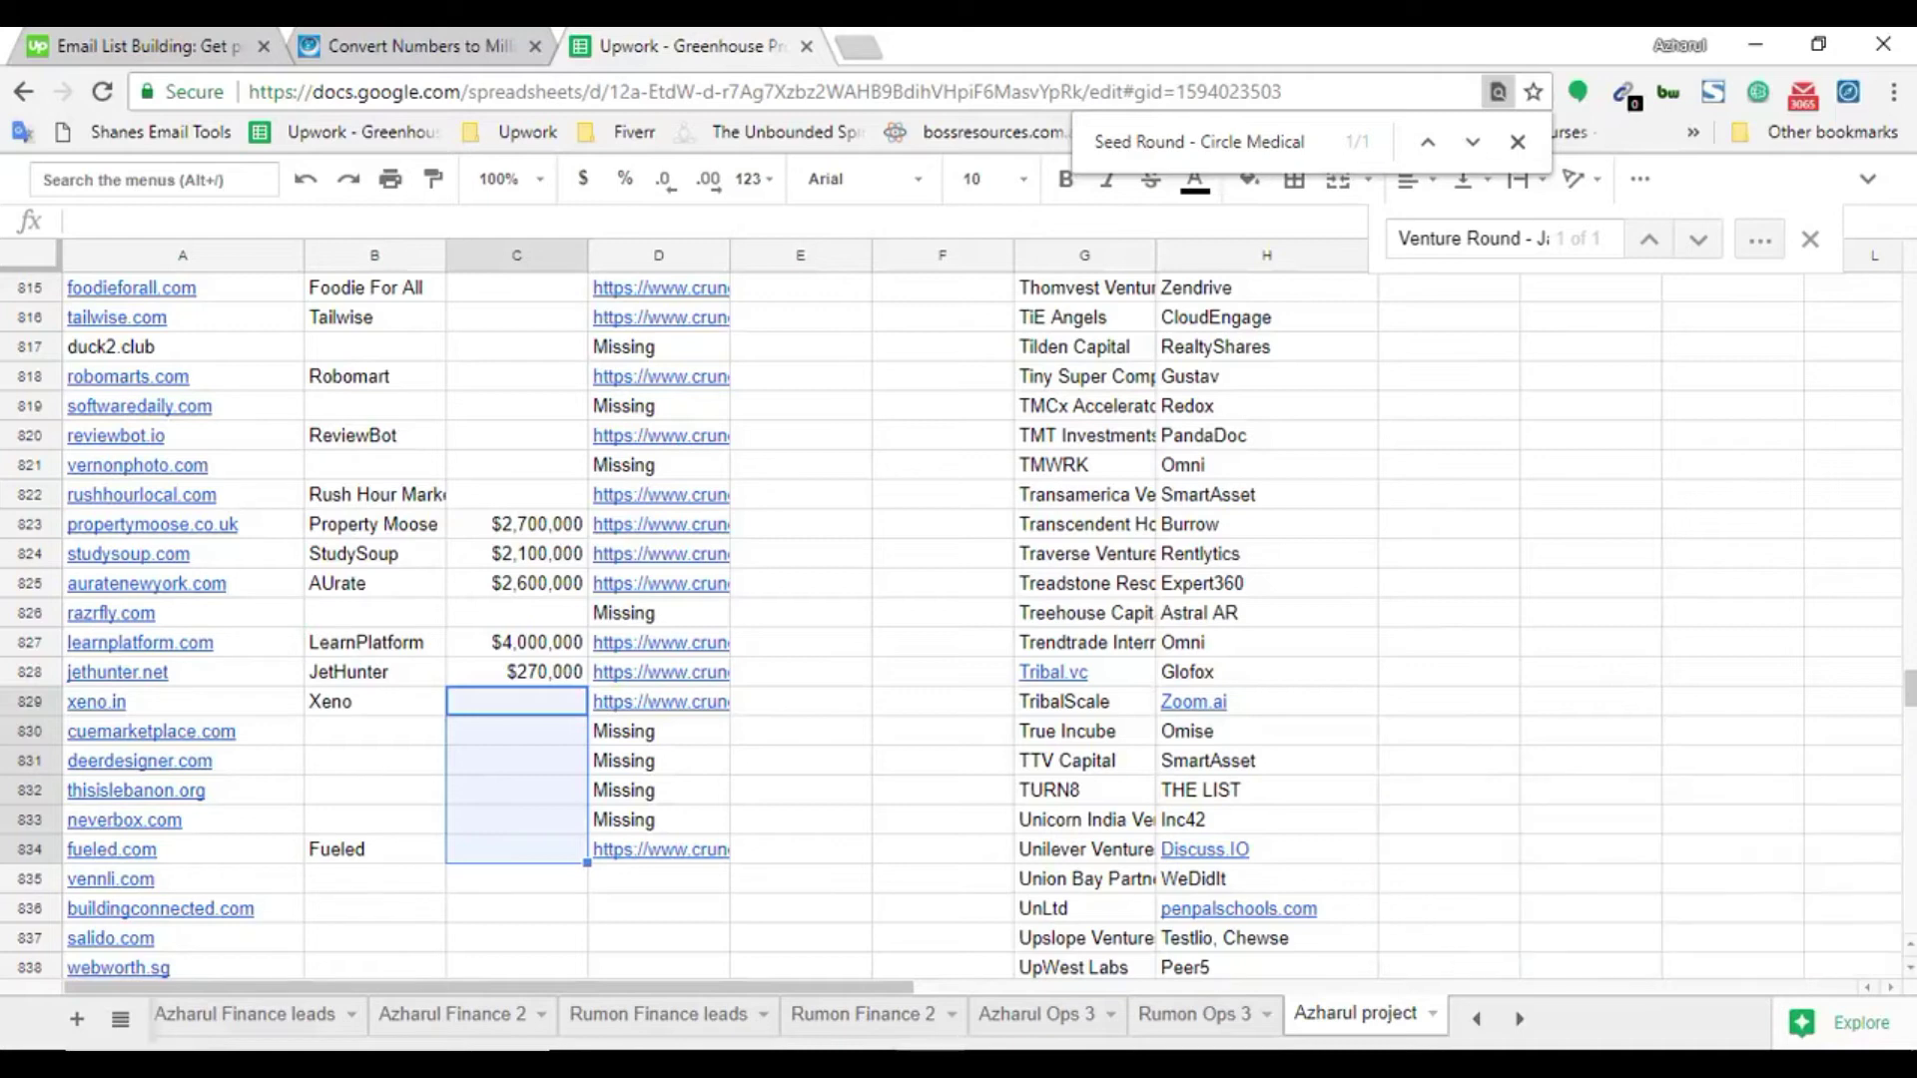
click(240, 46)
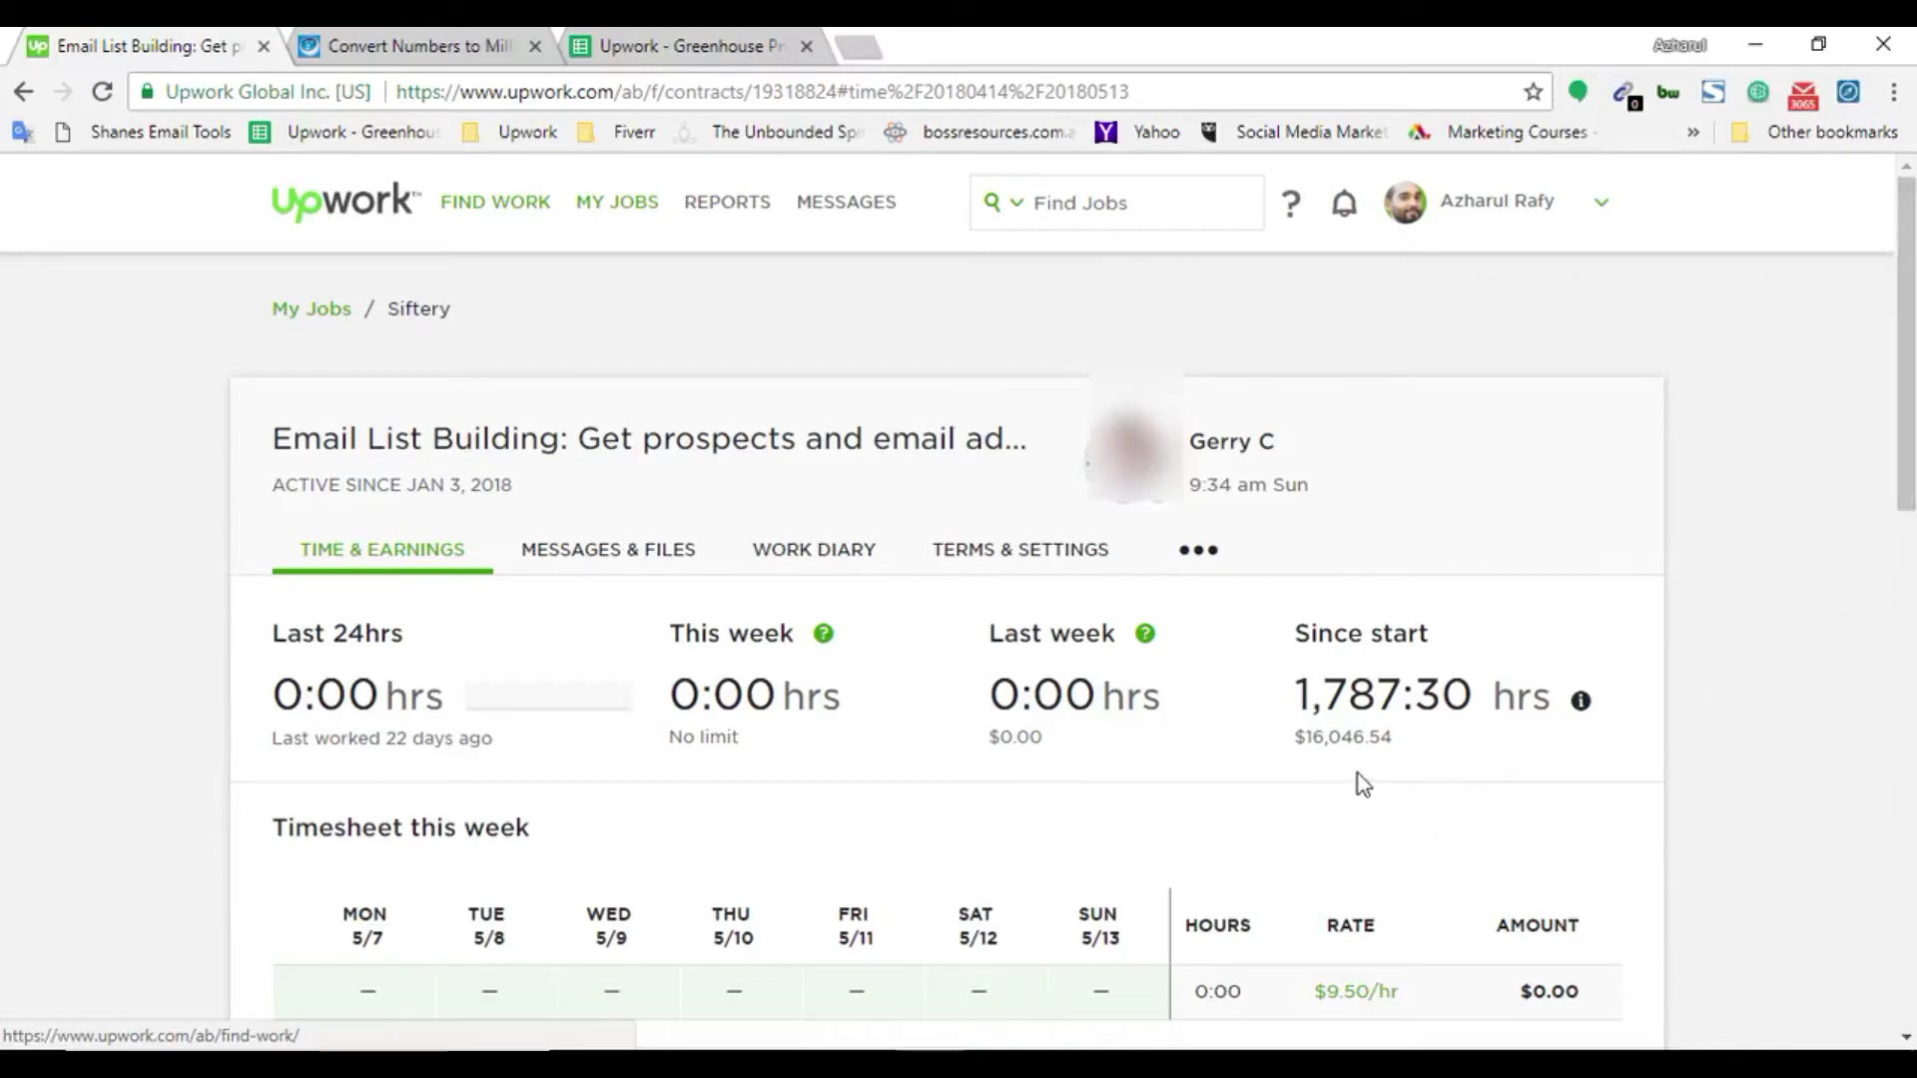
click(721, 40)
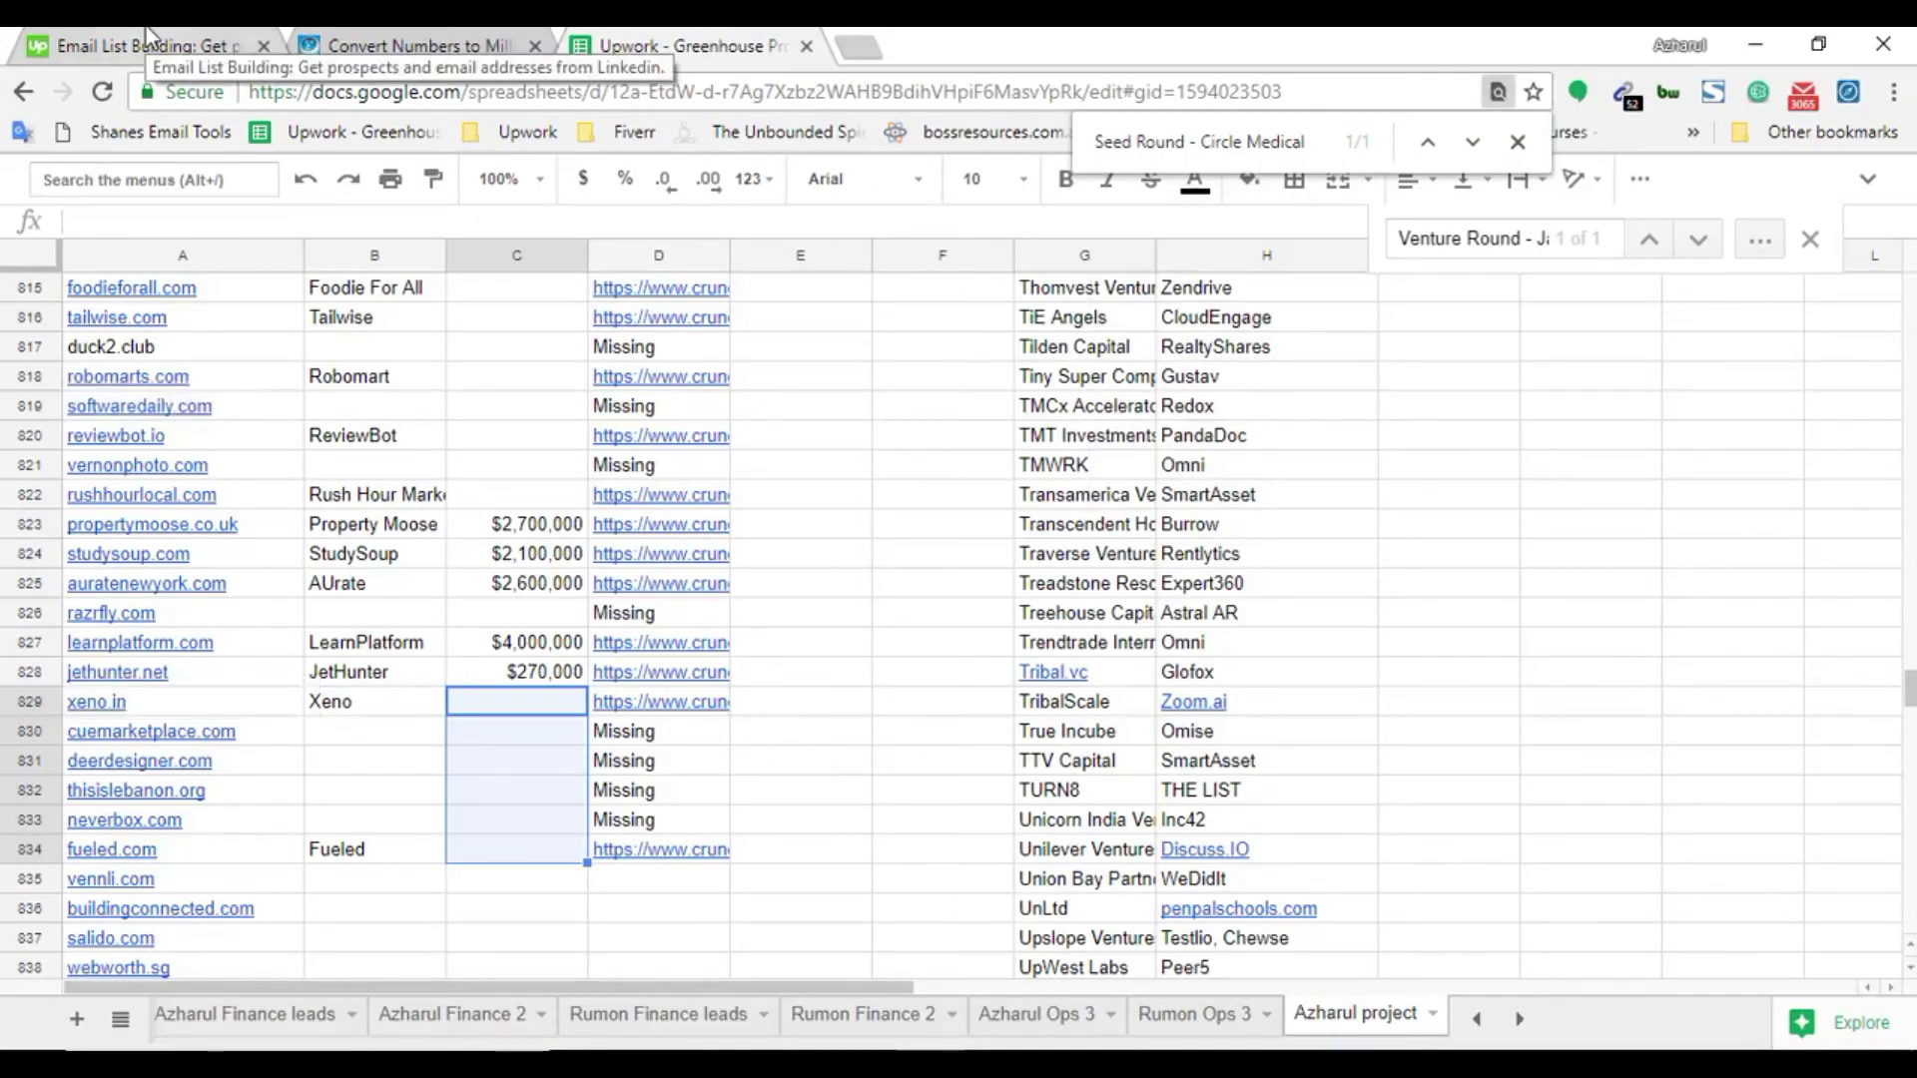